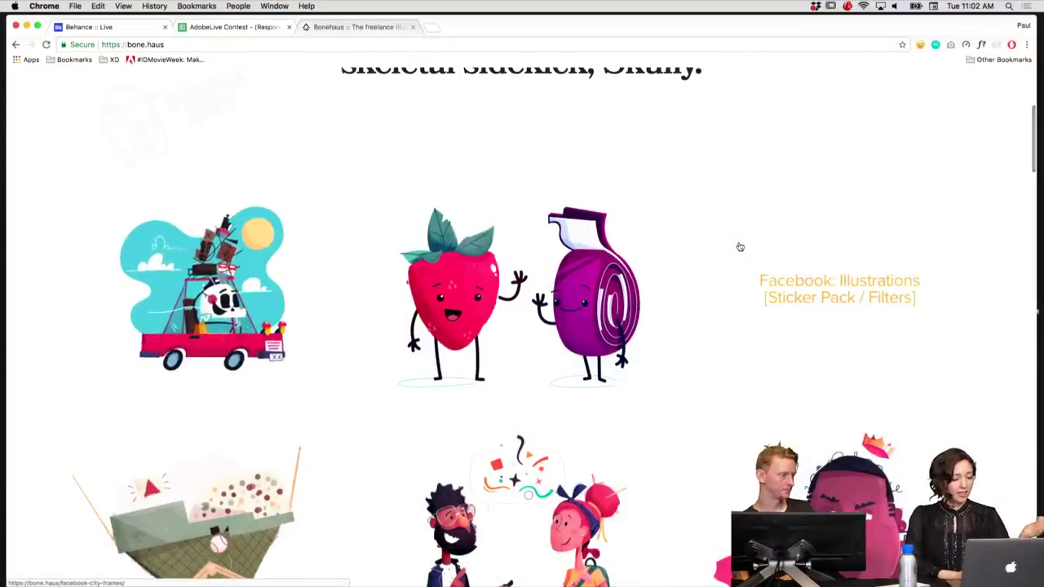
# - Look through the illustration projects on the bone.haus portfolio page, ending on the AdobeLive Contest spreadsheet
pyautogui.scroll(-2, 340, 228)
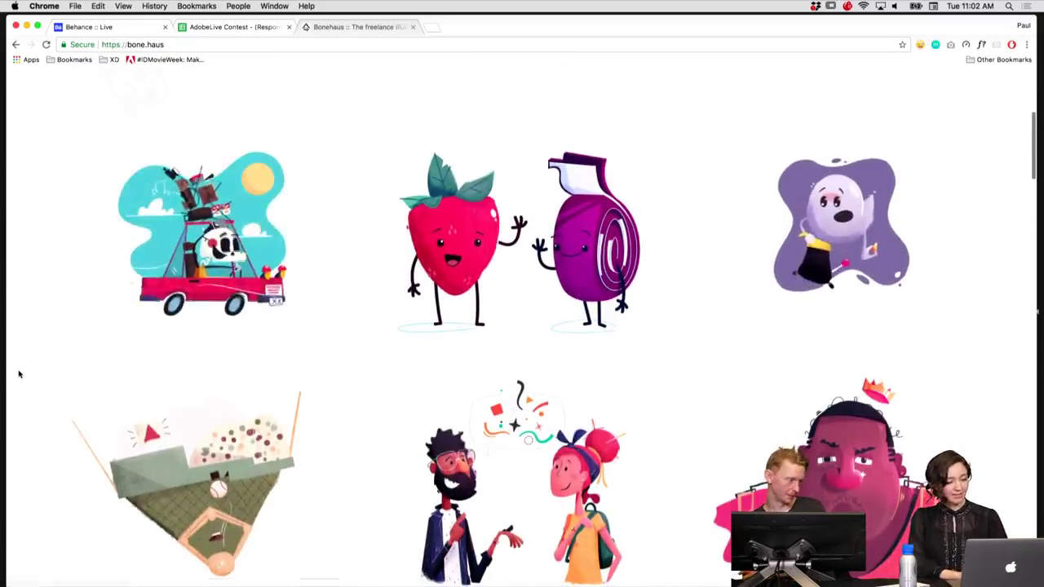
pyautogui.scroll(-1, 20, 374)
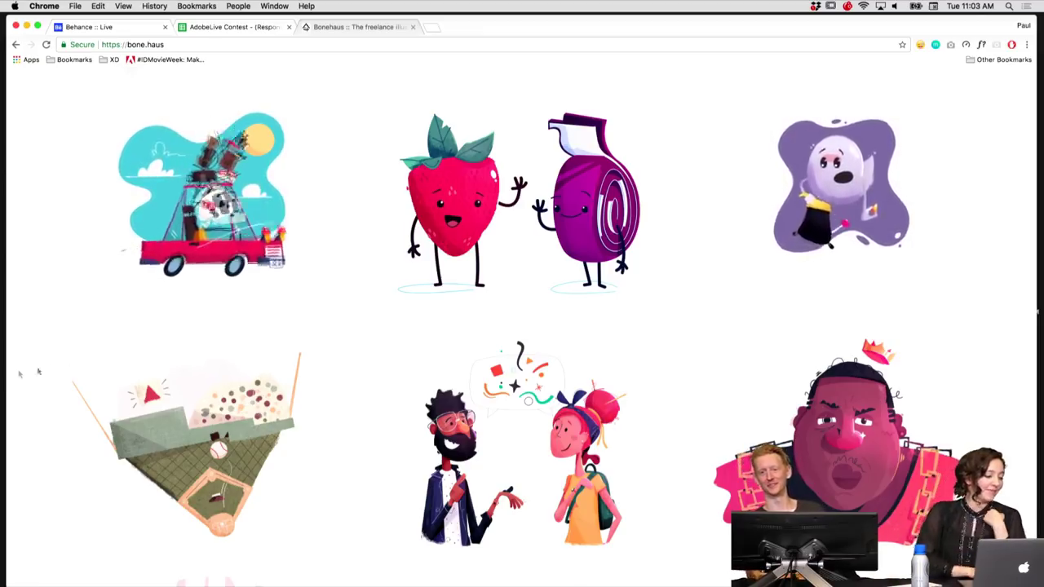
pyautogui.scroll(-3, 455, 394)
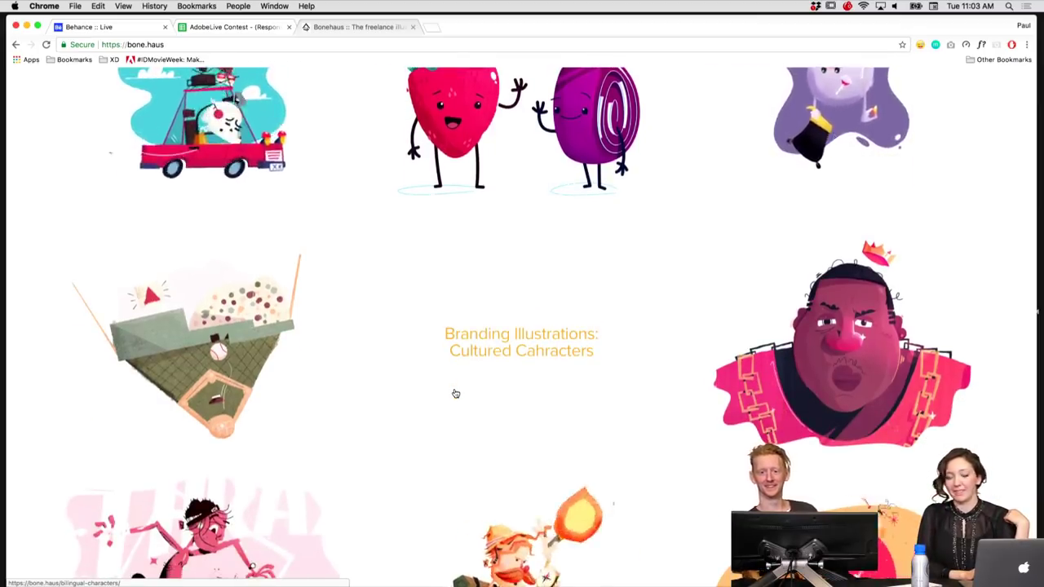
pyautogui.scroll(-10, 475, 301)
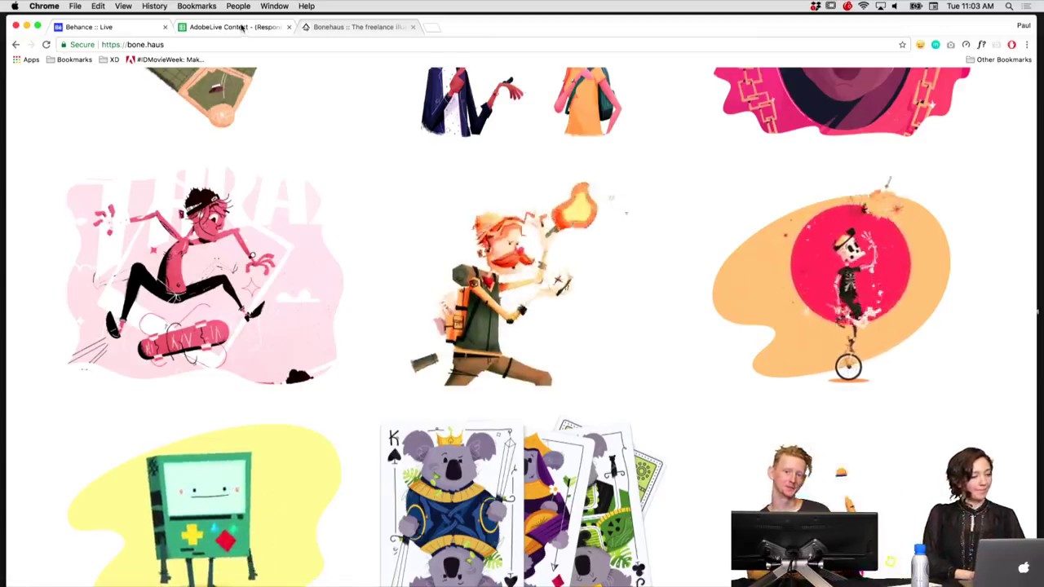
pyautogui.click(243, 27)
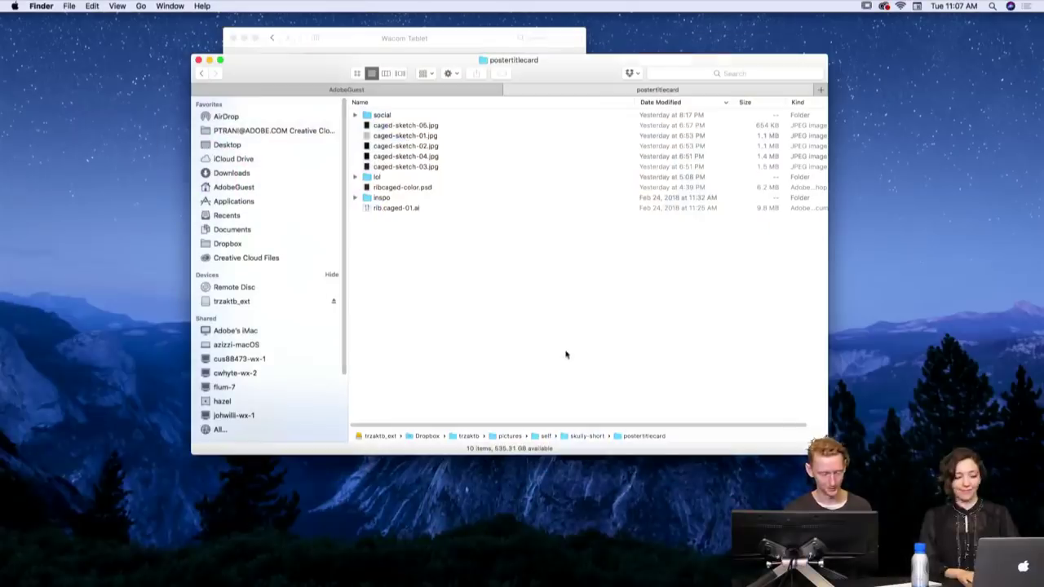
# - Move the postertitlecard Finder window up and preview caged-sketch-05.jpg
pyautogui.moveTo(574, 65); pyautogui.dragTo(547, 31)
pyautogui.click(487, 130)
pyautogui.click(503, 99)
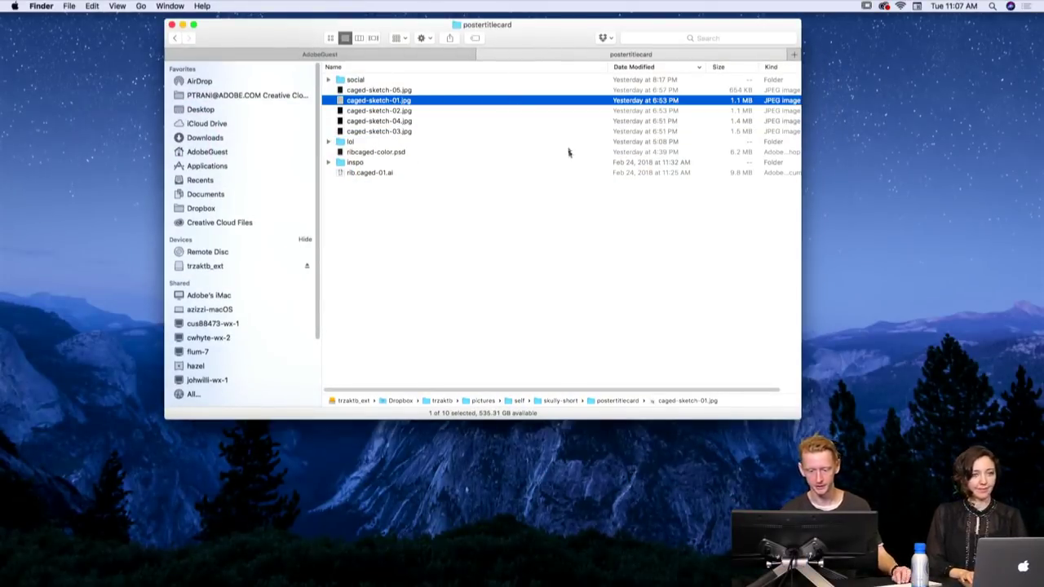
pyautogui.click(489, 92)
pyautogui.press('space')
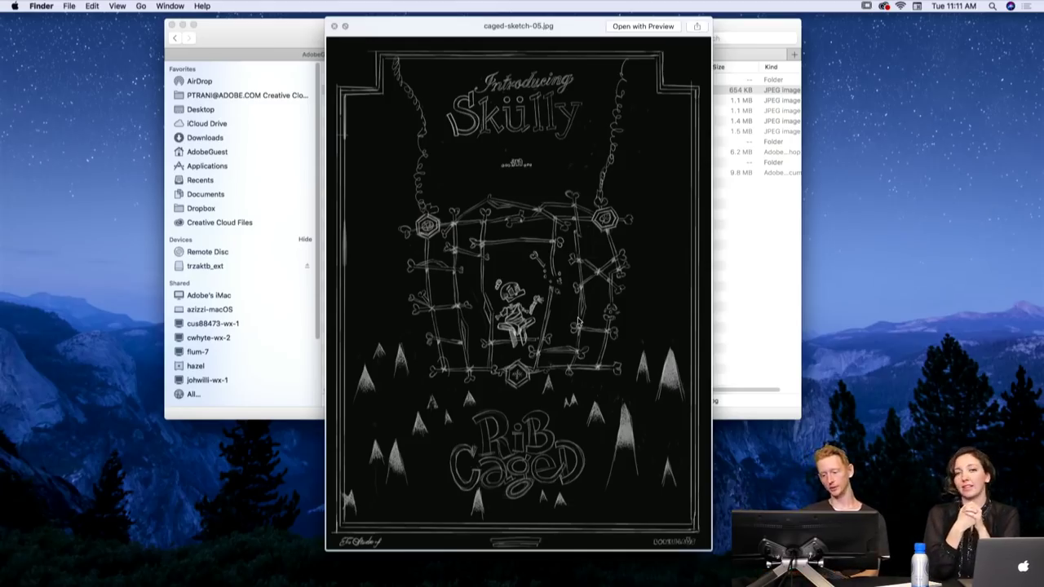
pyautogui.press('space')
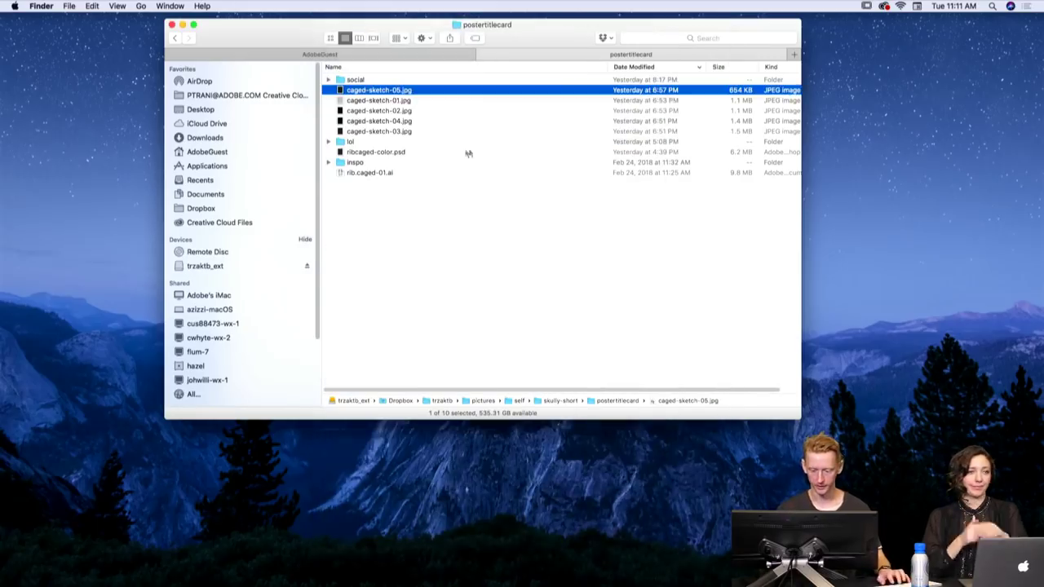
# - Preview the early poster sketches caged-sketch-01.jpg and caged-sketch-02.jpg one after the other
pyautogui.click(429, 100)
pyautogui.press('space')
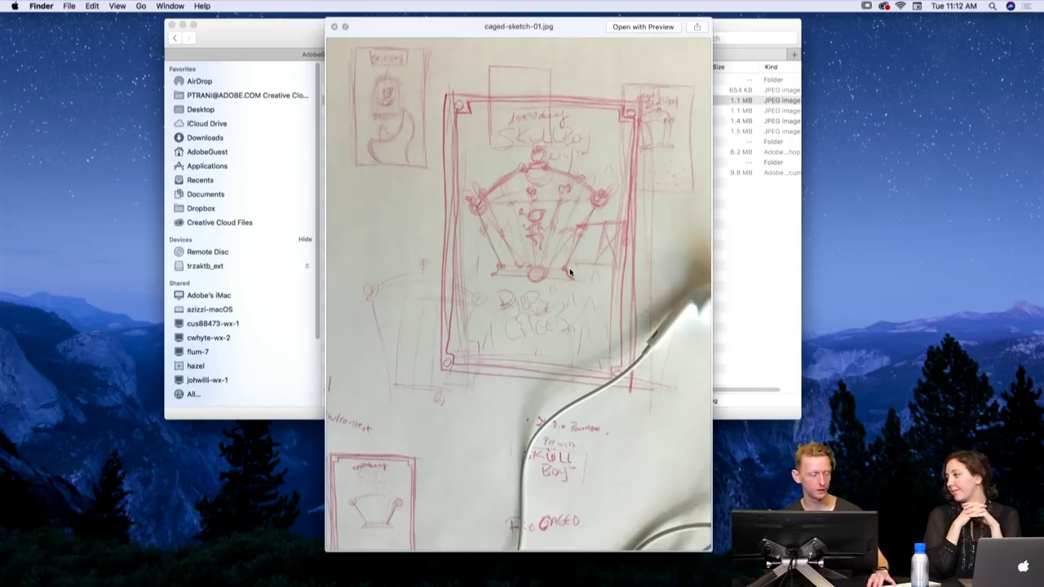
pyautogui.press('space')
pyautogui.click(430, 112)
pyautogui.press('space')
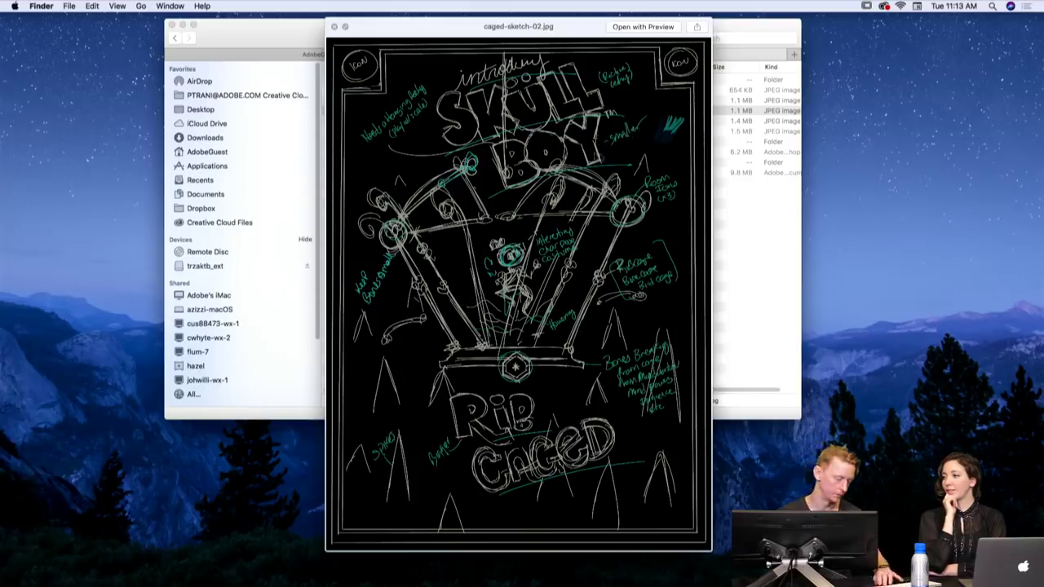
pyautogui.press('space')
# - Preview caged-sketch-03.jpg and compare it with caged-sketch-04.jpg
pyautogui.click(408, 120)
pyautogui.click(408, 132)
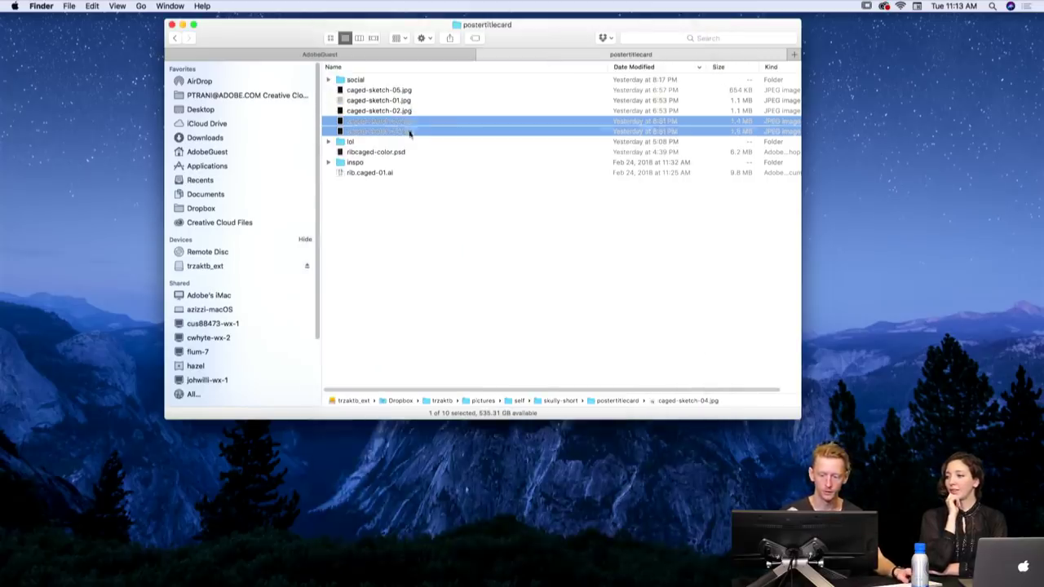
pyautogui.press('space')
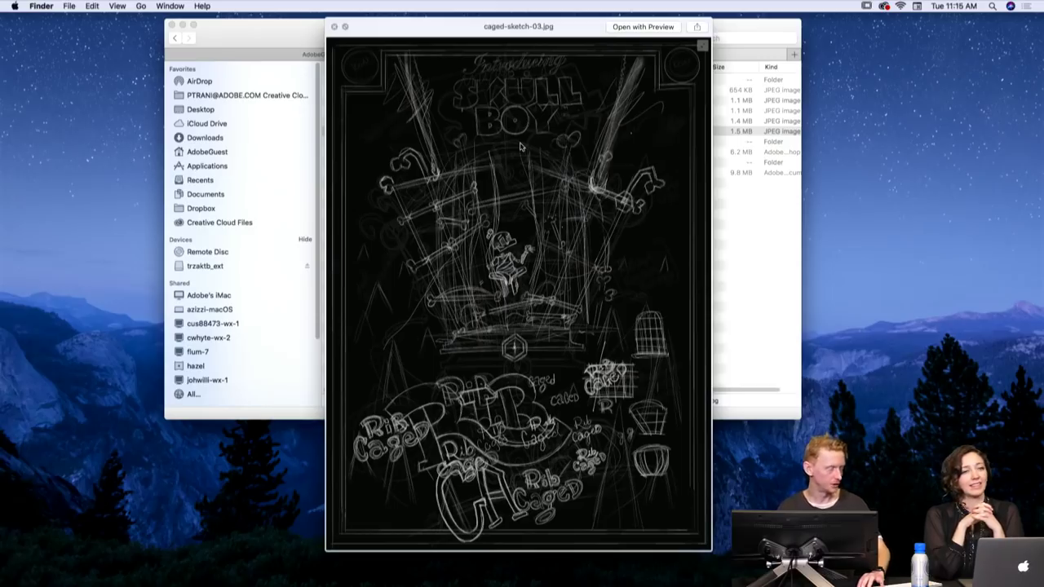
pyautogui.press('Down')
pyautogui.press('Up')
pyautogui.press('Up')
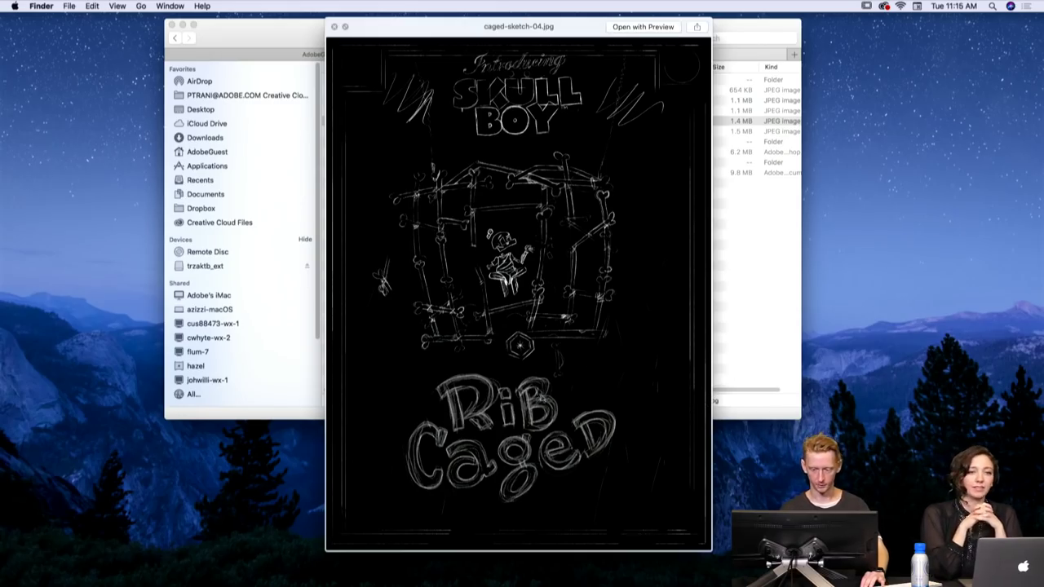
pyautogui.press('Up')
pyautogui.press('Down')
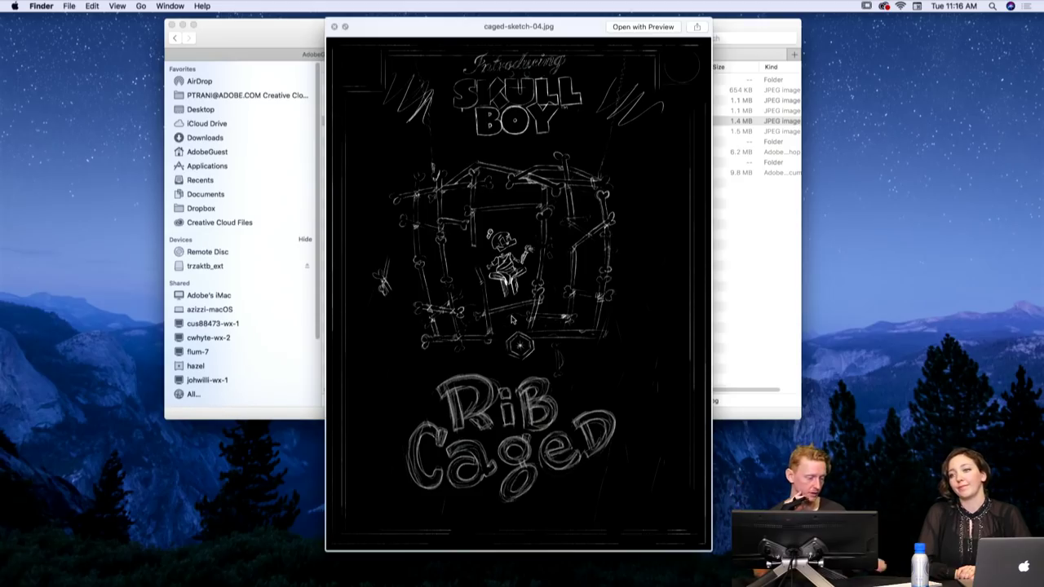
pyautogui.press('space')
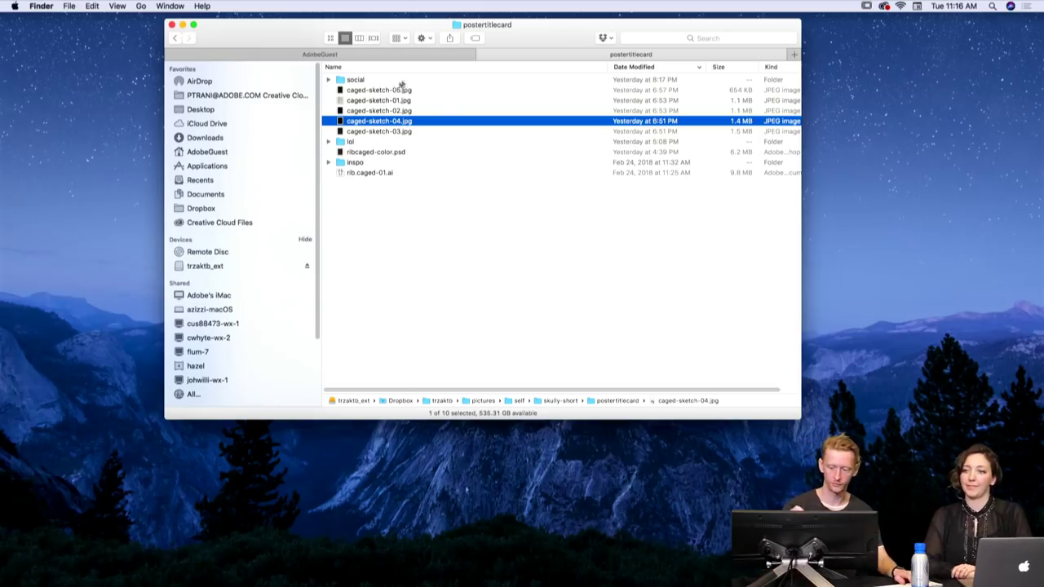
# - Review the newest poster sketch, caged-sketch-05.jpg, once more in a quick preview
pyautogui.click(447, 90)
pyautogui.press('space')
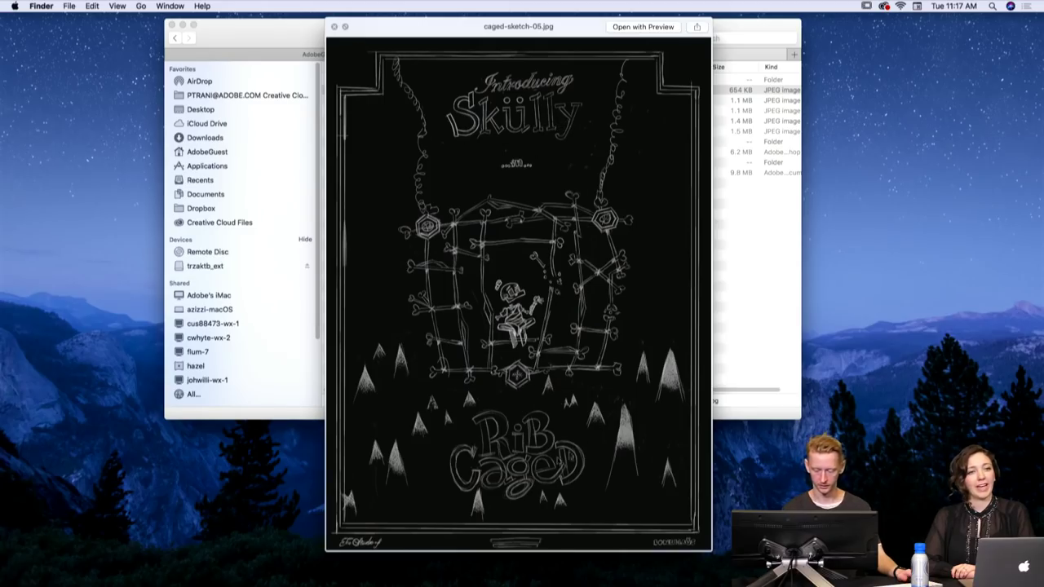
pyautogui.press('space')
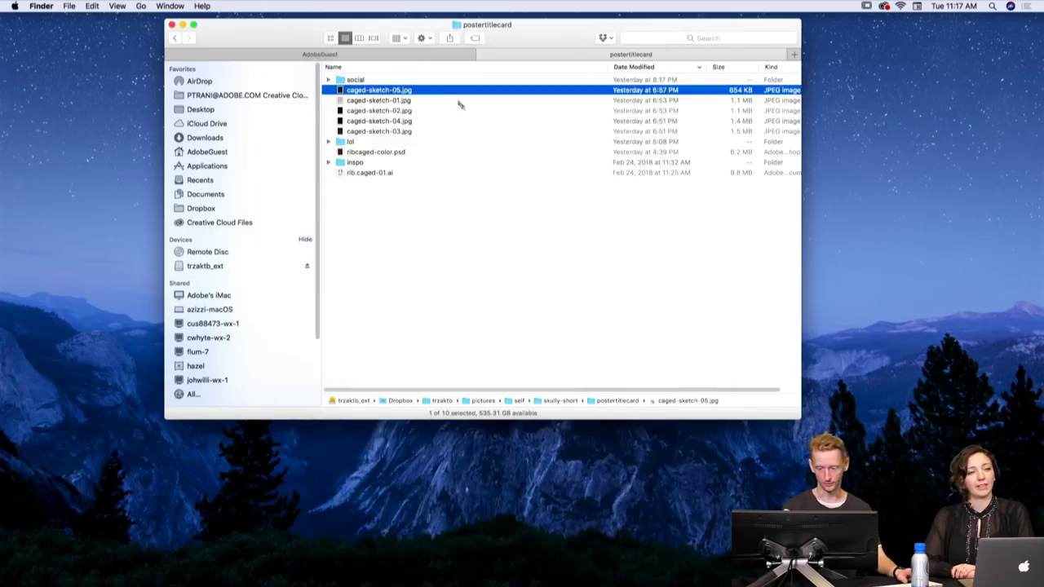
# - Switch to Illustrator and create a new portrait document of 1800 x 2400 px
pyautogui.moveTo(421, 90)
pyautogui.mouseDown()
pyautogui.moveTo(435, 563)
pyautogui.moveTo(521, 564)
pyautogui.moveTo(559, 579)
pyautogui.mouseUp()
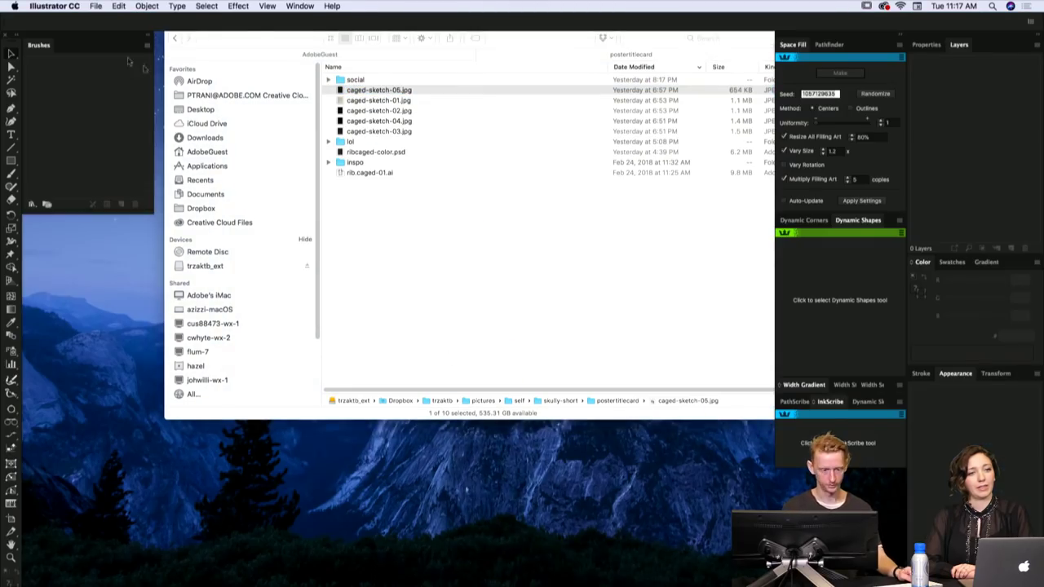
pyautogui.click(96, 6)
pyautogui.moveTo(169, 47)
pyautogui.click(167, 19)
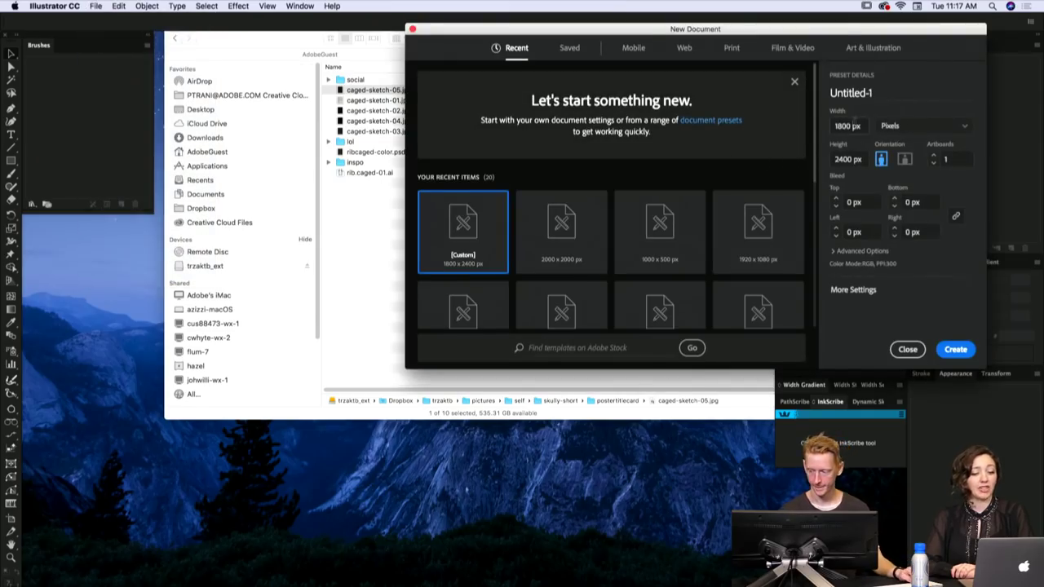
pyautogui.press('Tab')
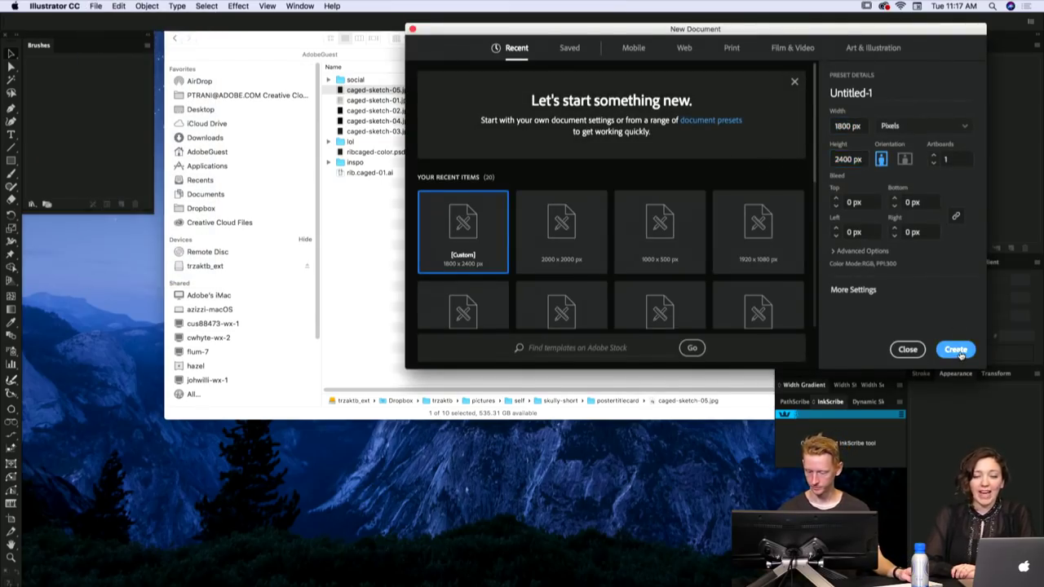
pyautogui.click(957, 350)
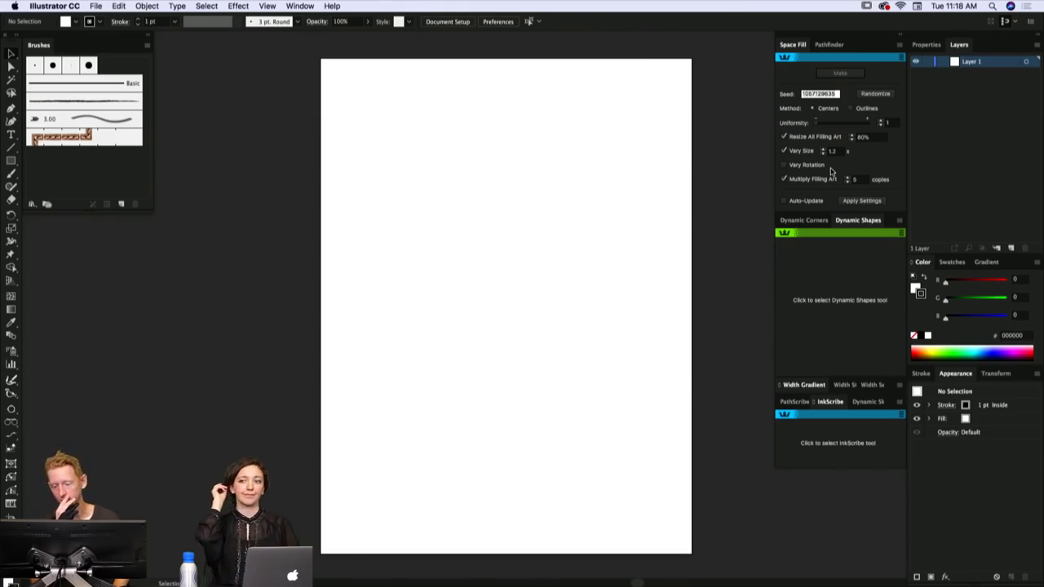
# - Paint three small guide marks in the artboard's upper half and draw a circle about 601 px wide through them
pyautogui.press('l')
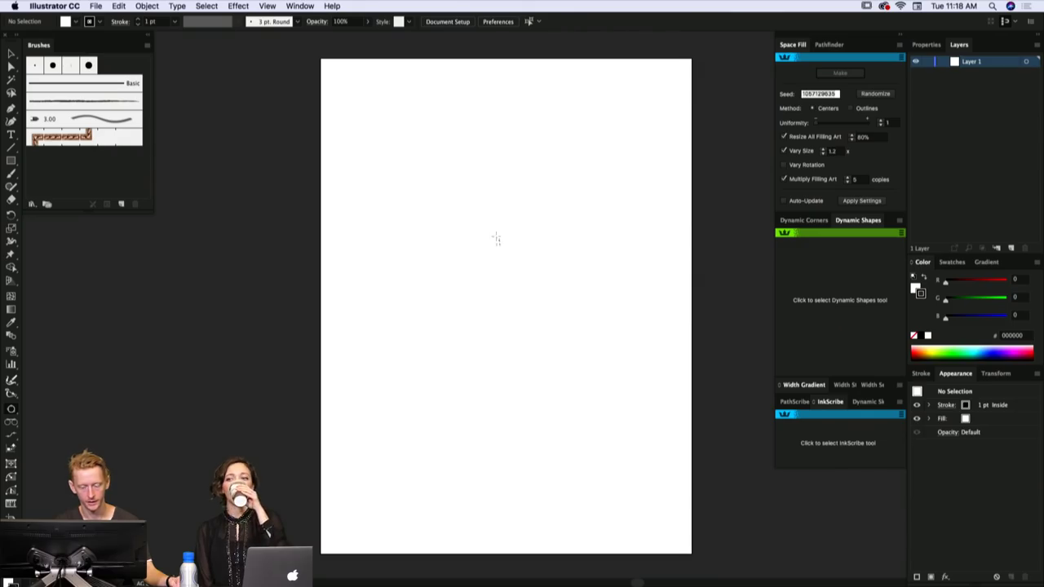
pyautogui.press('b')
pyautogui.moveTo(435, 164); pyautogui.dragTo(432, 176)
pyautogui.moveTo(543, 162); pyautogui.dragTo(548, 162)
pyautogui.moveTo(485, 265); pyautogui.dragTo(481, 248)
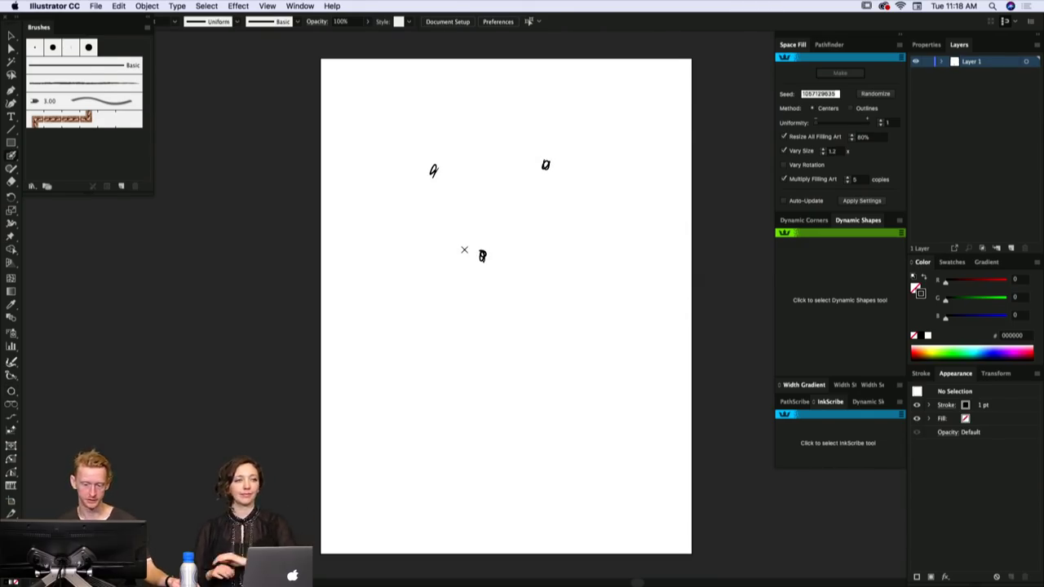
pyautogui.press('l')
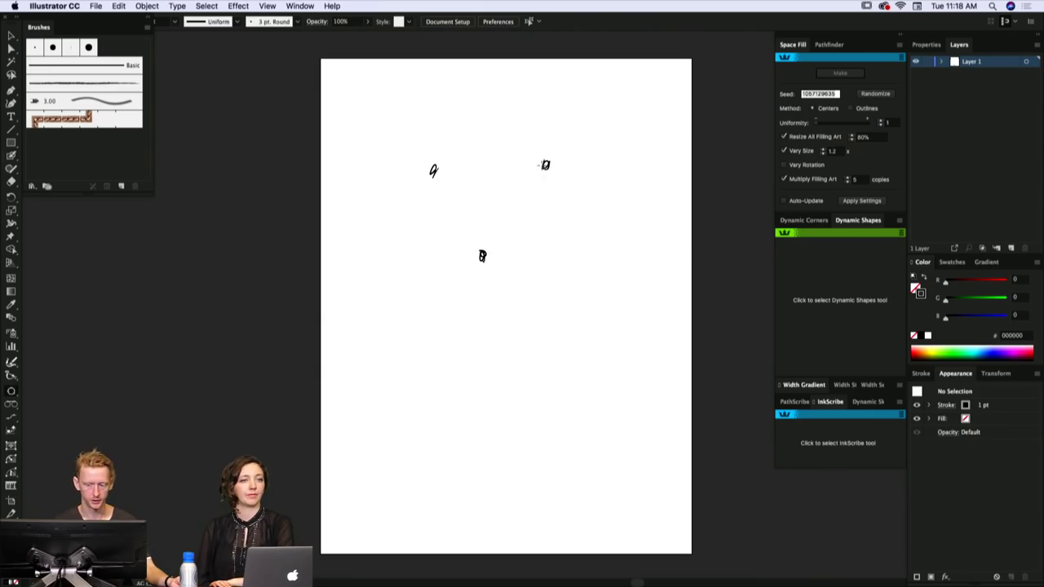
pyautogui.moveTo(545, 164); pyautogui.dragTo(433, 169)
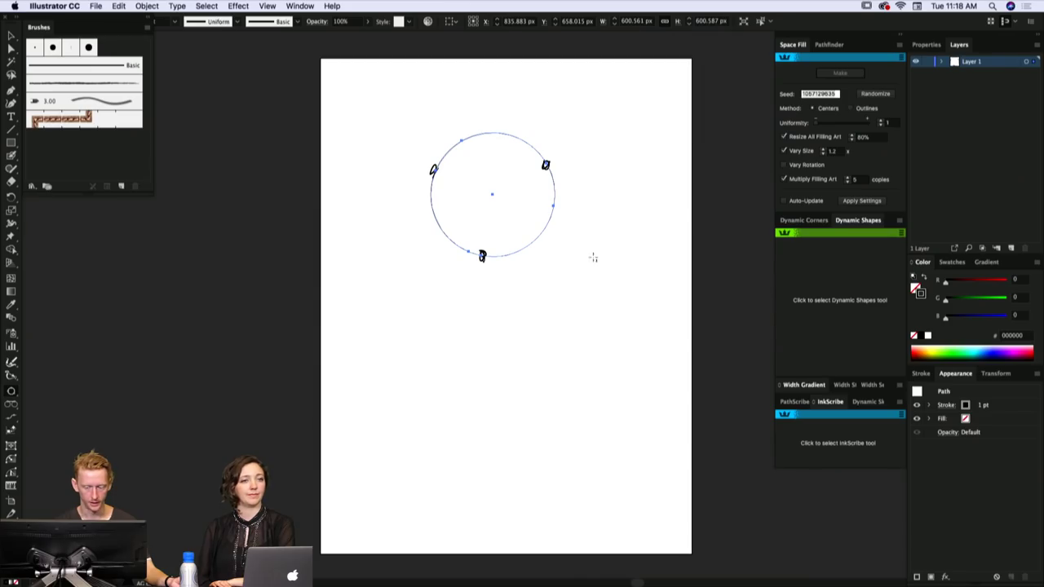
pyautogui.press('p')
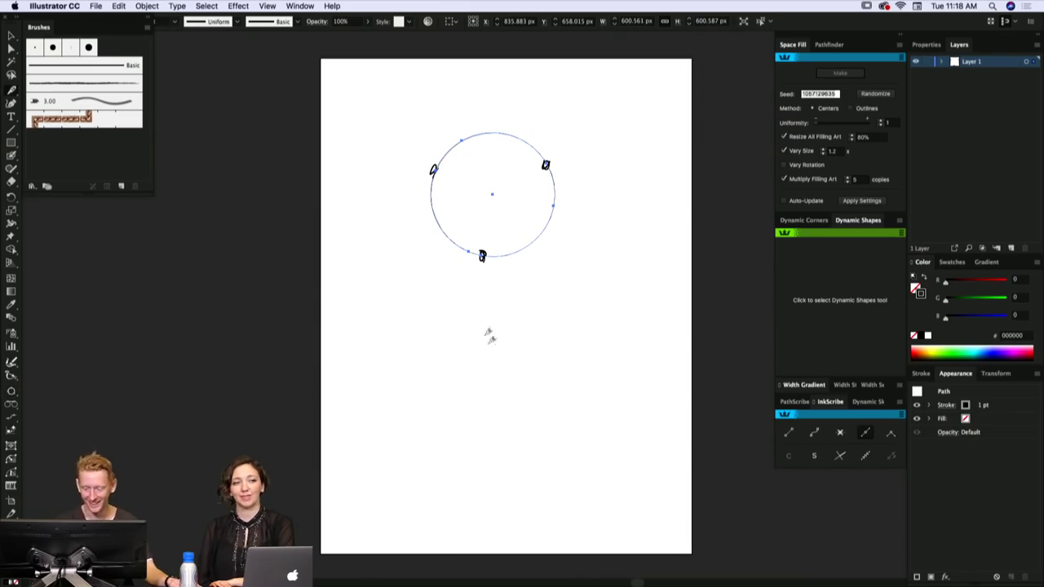
pyautogui.press('l')
pyautogui.click(403, 364)
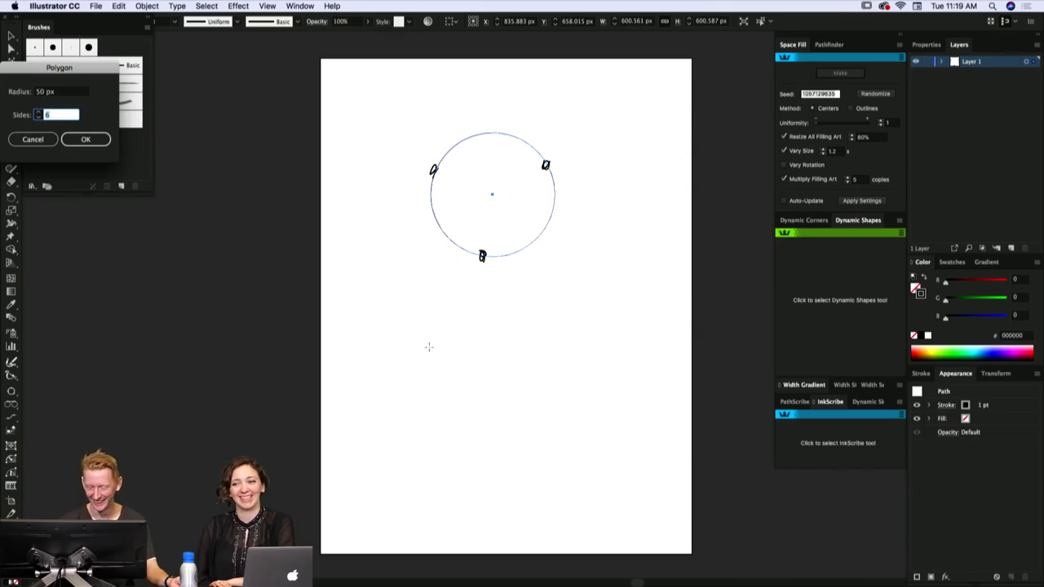
pyautogui.press('Escape')
# - Draw three more circles around the first: one about 959 px wide below, one to its right, and one about 151 px wide at its lower left
pyautogui.moveTo(438, 344); pyautogui.dragTo(635, 352)
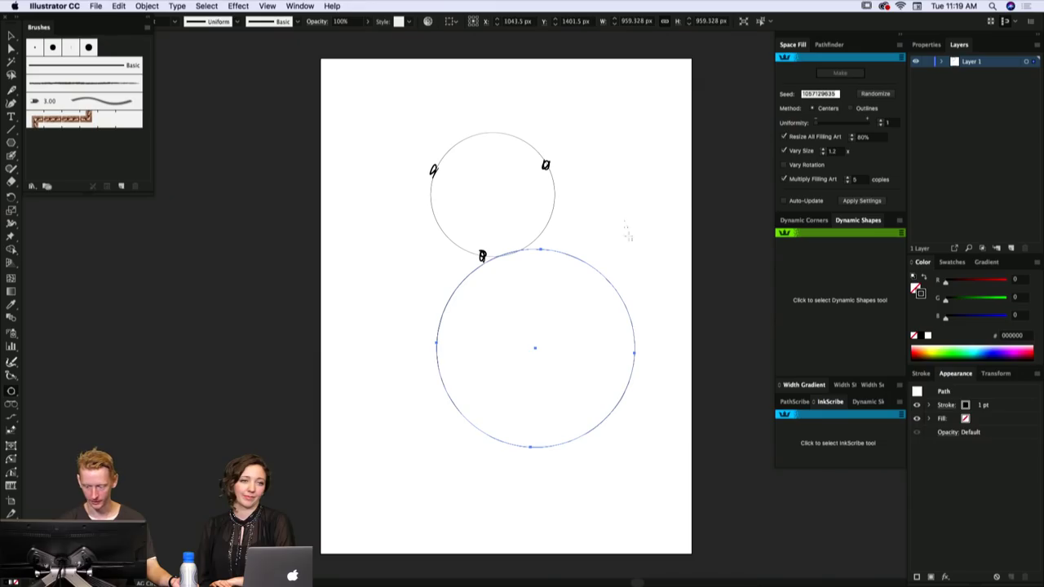
pyautogui.moveTo(618, 128); pyautogui.dragTo(599, 270)
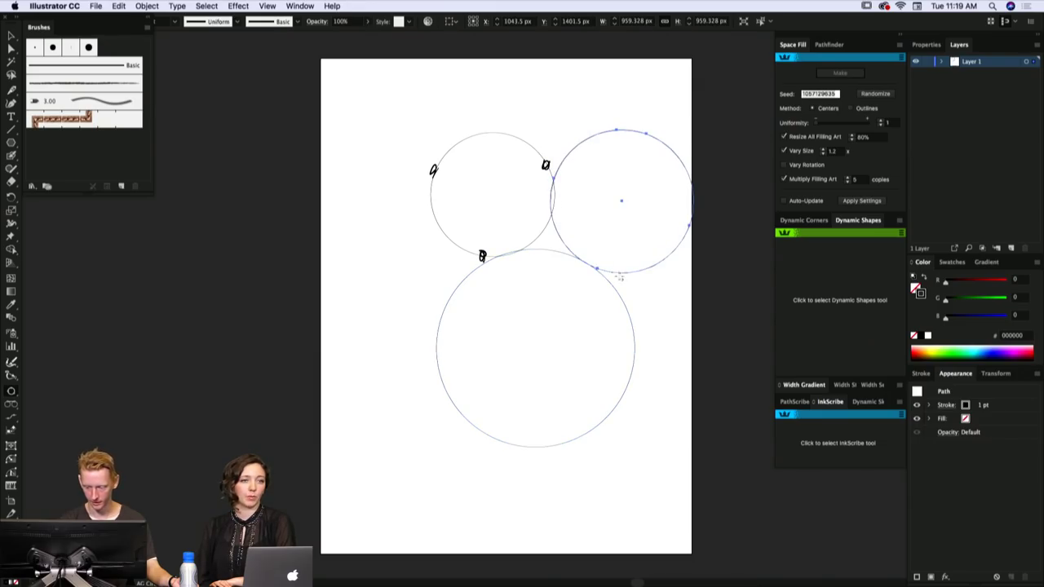
pyautogui.moveTo(458, 247)
pyautogui.mouseDown()
pyautogui.moveTo(473, 273)
pyautogui.moveTo(472, 258)
pyautogui.mouseUp()
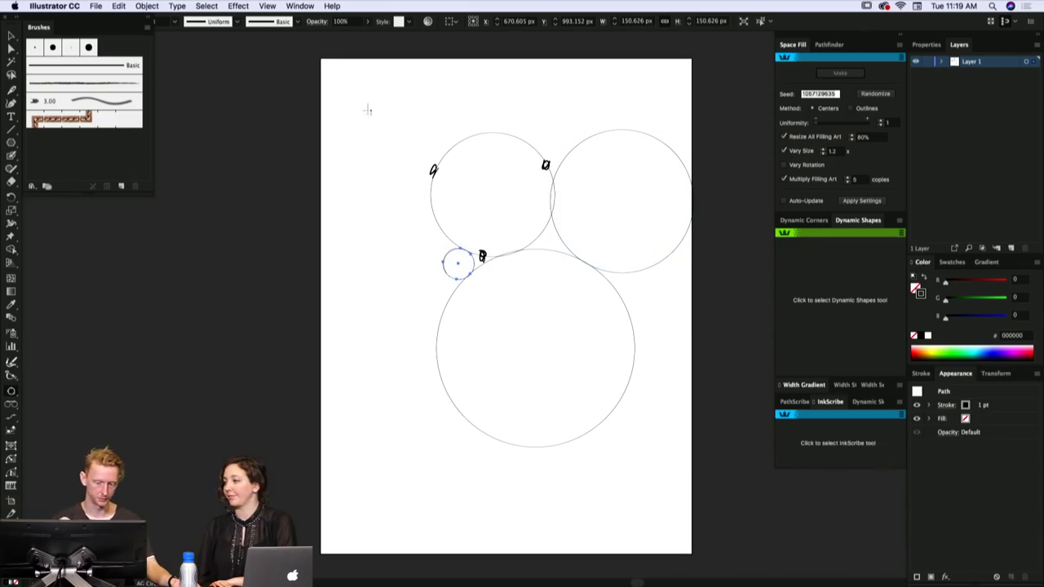
# - Paint two small guide marks near the artboard's upper edge and draw a very large circle passing through them
pyautogui.press('b')
pyautogui.moveTo(499, 81); pyautogui.dragTo(499, 89)
pyautogui.press('l')
pyautogui.moveTo(358, 94); pyautogui.dragTo(442, 83)
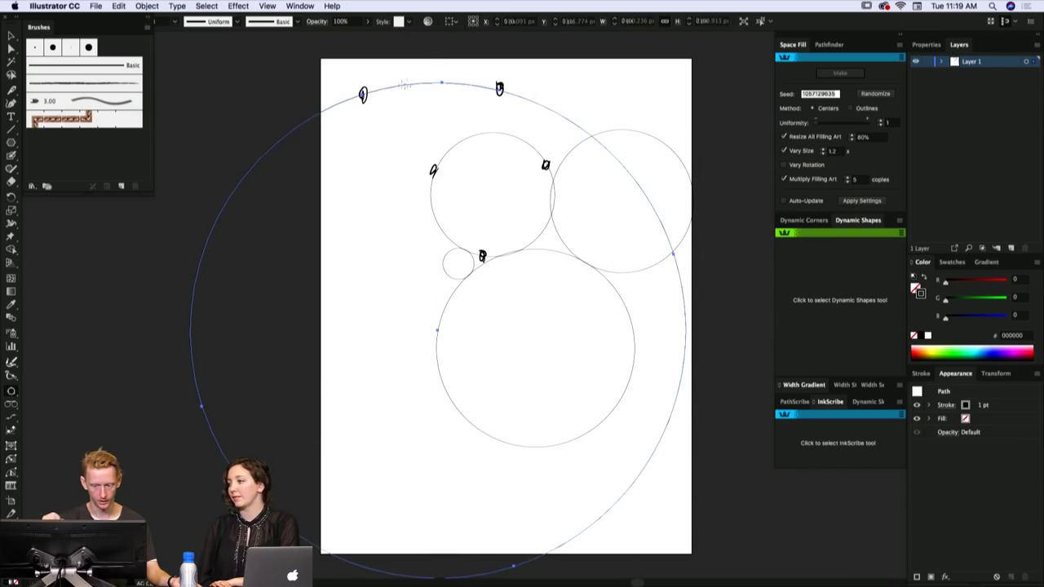
# - Cut the very large circle just outside its two guide marks and delete the rest, keeping an arc about 854 px wide
pyautogui.press('c')
pyautogui.click(345, 101)
pyautogui.click(522, 96)
pyautogui.press('a')
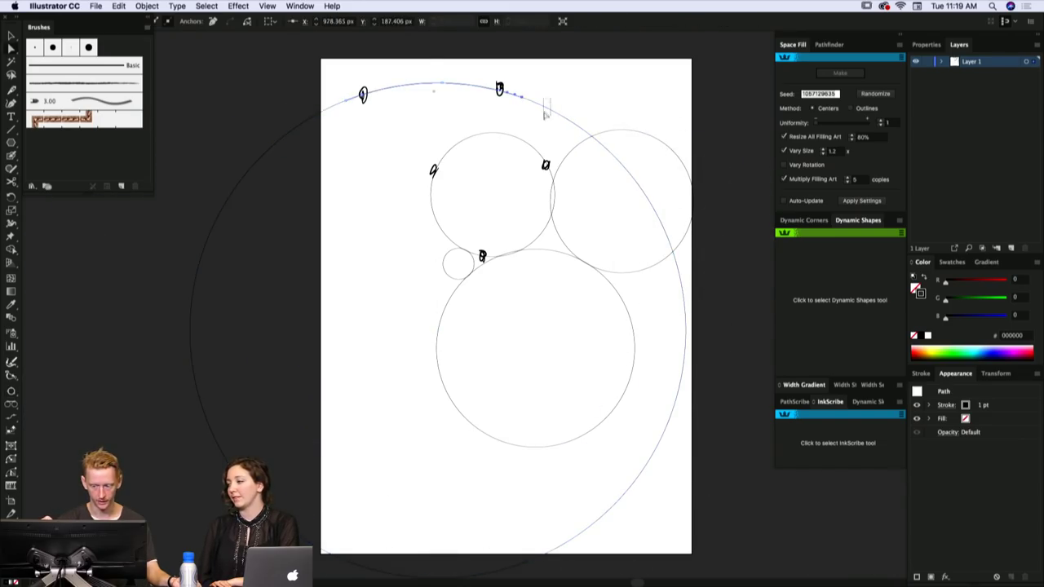
pyautogui.click(544, 106)
pyautogui.press('Delete')
pyautogui.press('Delete')
pyautogui.press('v')
pyautogui.click(435, 84)
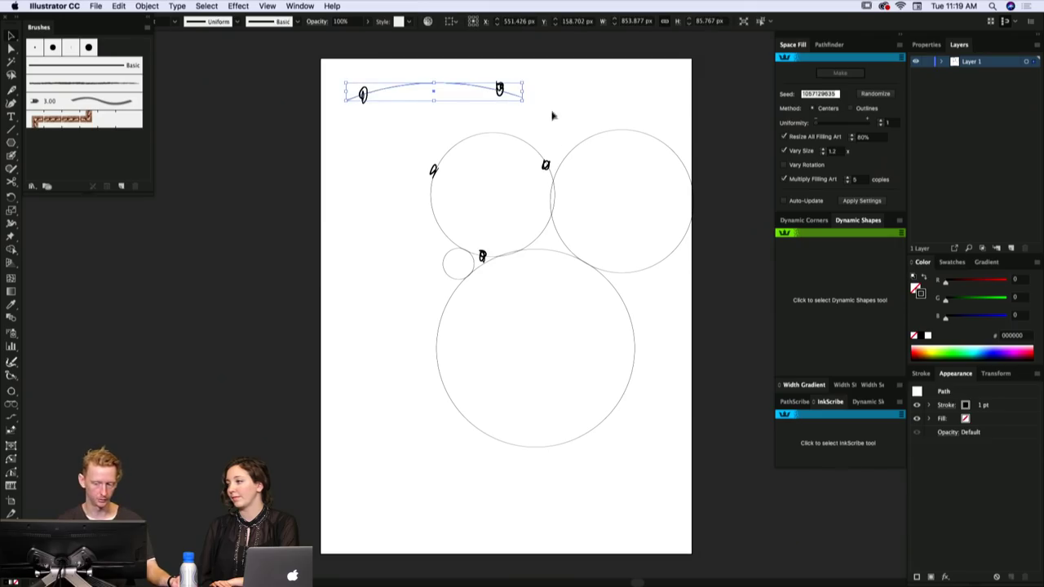
# - Delete all the circles, marks and the arc from the artboard
pyautogui.click(587, 106)
pyautogui.press('super+a')
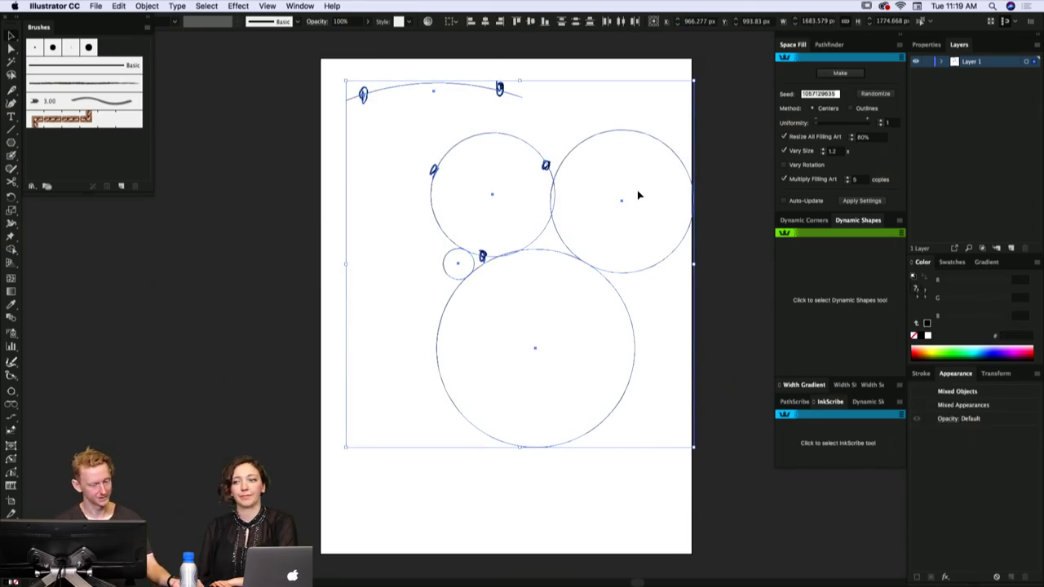
pyautogui.press('Delete')
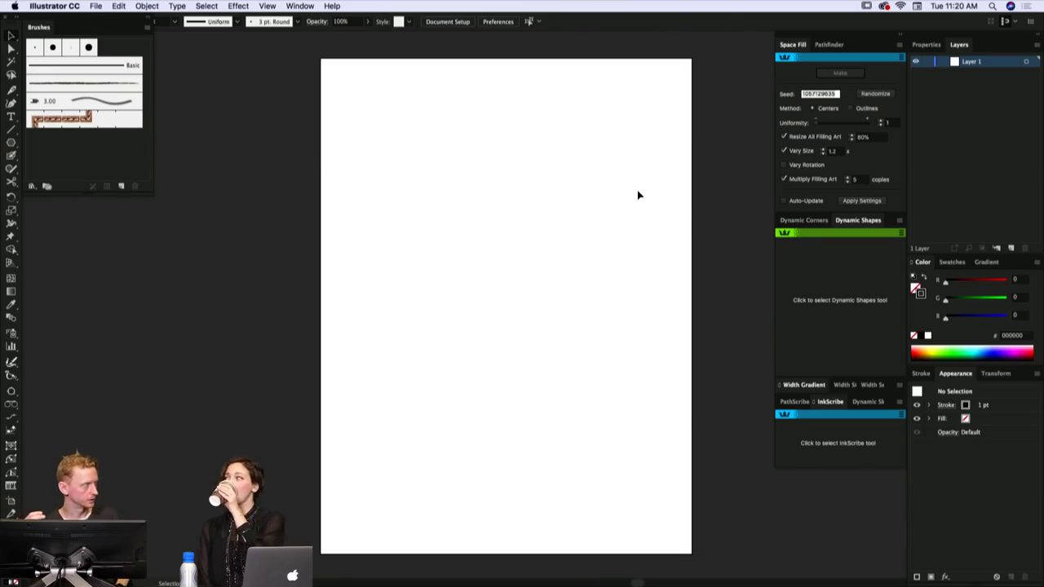
# - Draw a two-point path about 897 px wide across the upper artboard and bend it into an S-curve by adjusting both end handles
pyautogui.press('p')
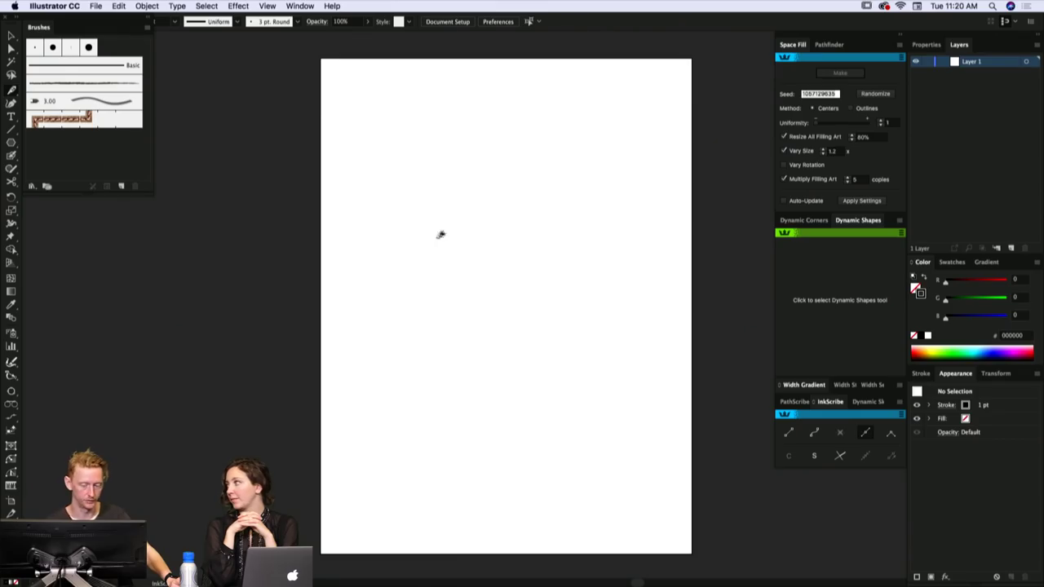
pyautogui.click(414, 255)
pyautogui.click(600, 205)
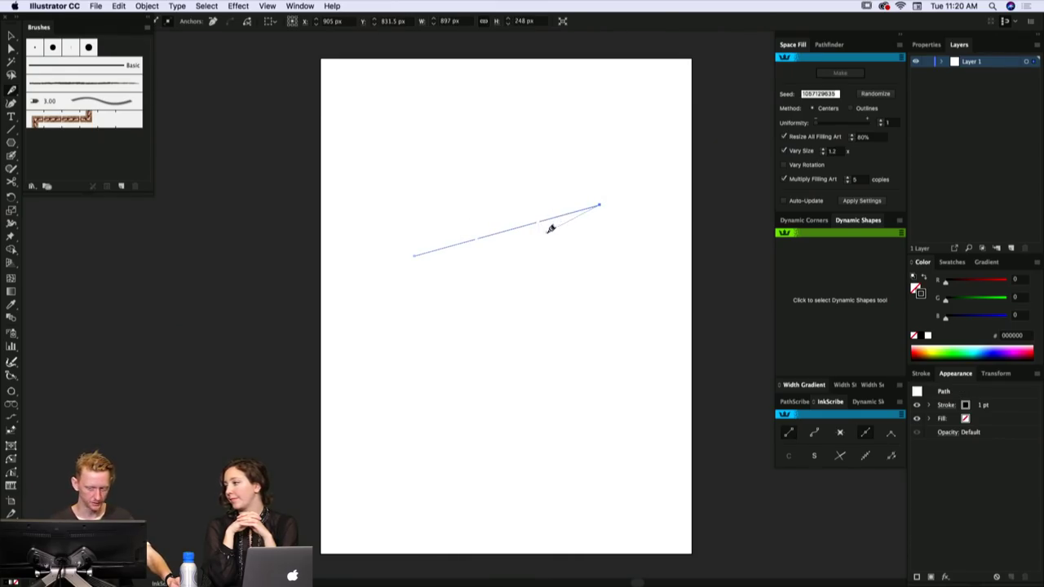
pyautogui.moveTo(538, 224); pyautogui.dragTo(554, 283)
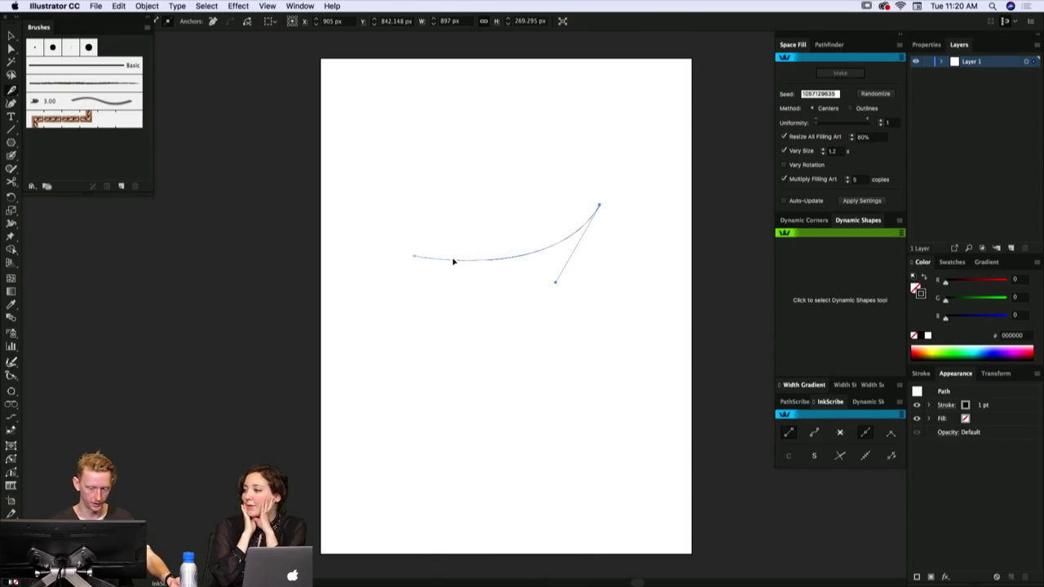
pyautogui.moveTo(454, 261); pyautogui.dragTo(476, 189)
pyautogui.press('a')
pyautogui.click(476, 189)
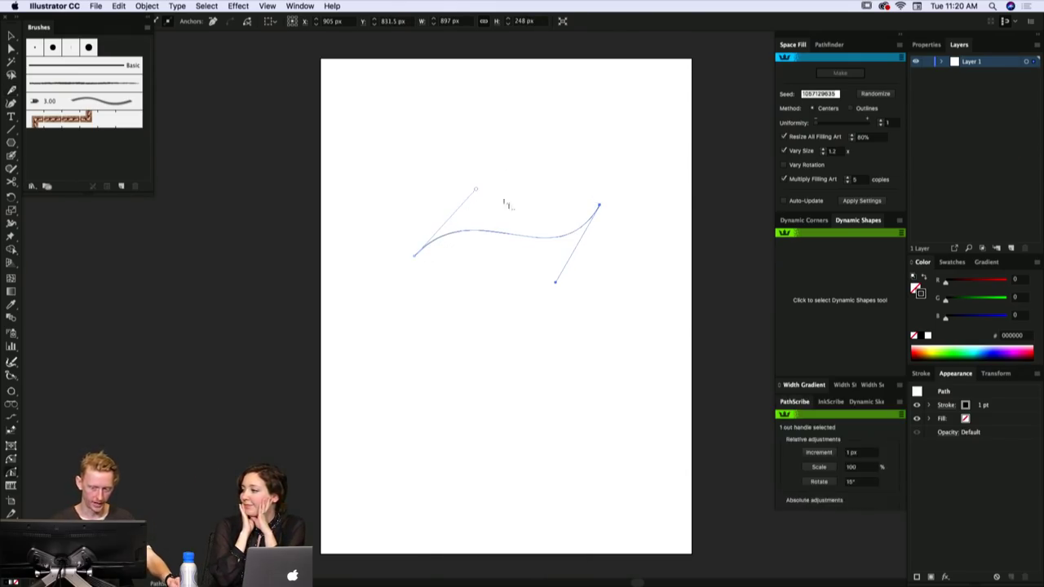
pyautogui.moveTo(537, 299); pyautogui.dragTo(555, 287)
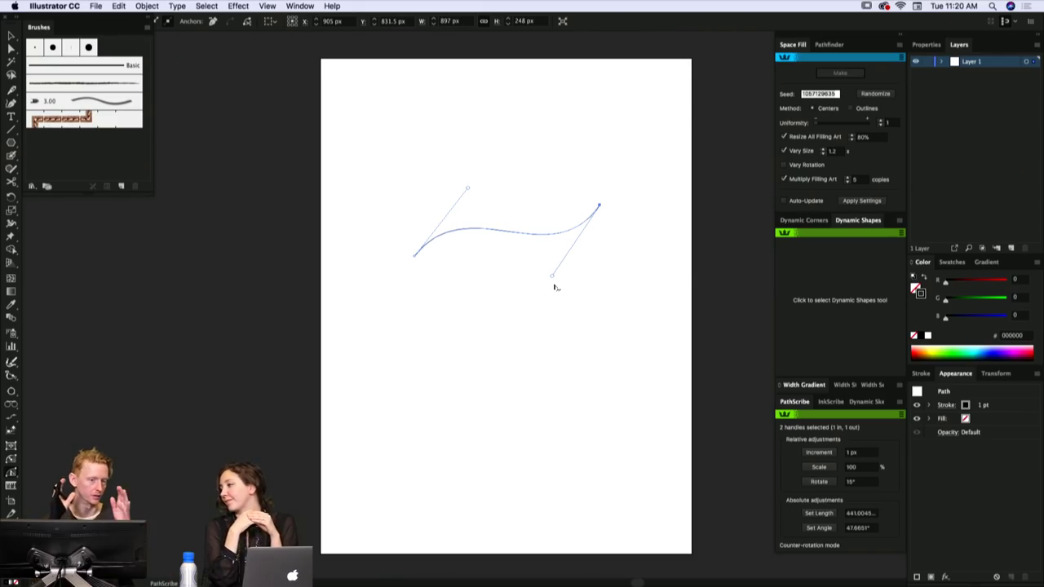
# - Draw a circle about 469 px wide above the curve and select the anchor points on its two sides
pyautogui.press('l')
pyautogui.moveTo(499, 101); pyautogui.dragTo(505, 198)
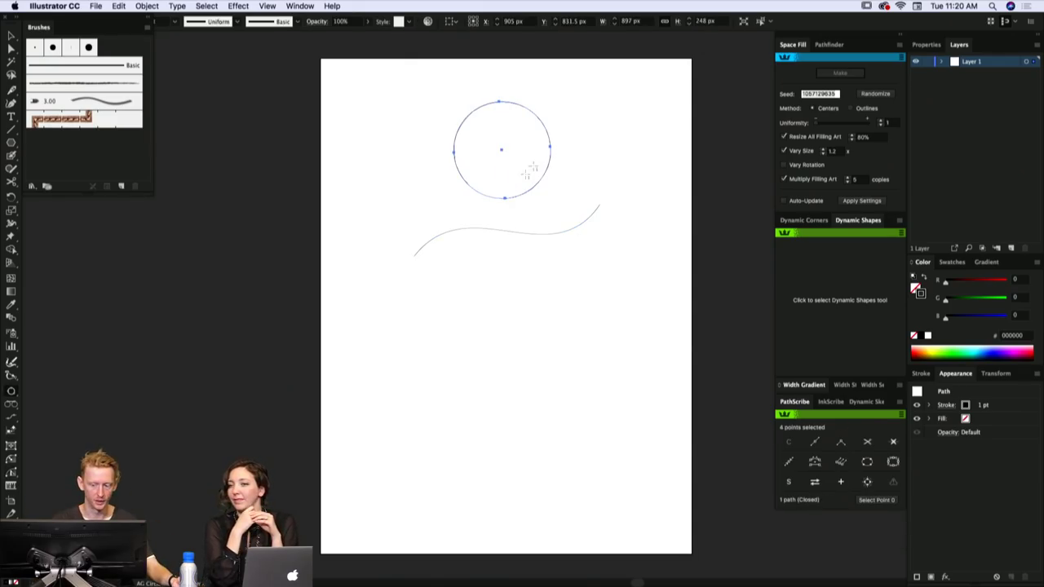
pyautogui.press('a')
pyautogui.click(550, 147)
pyautogui.click(453, 153)
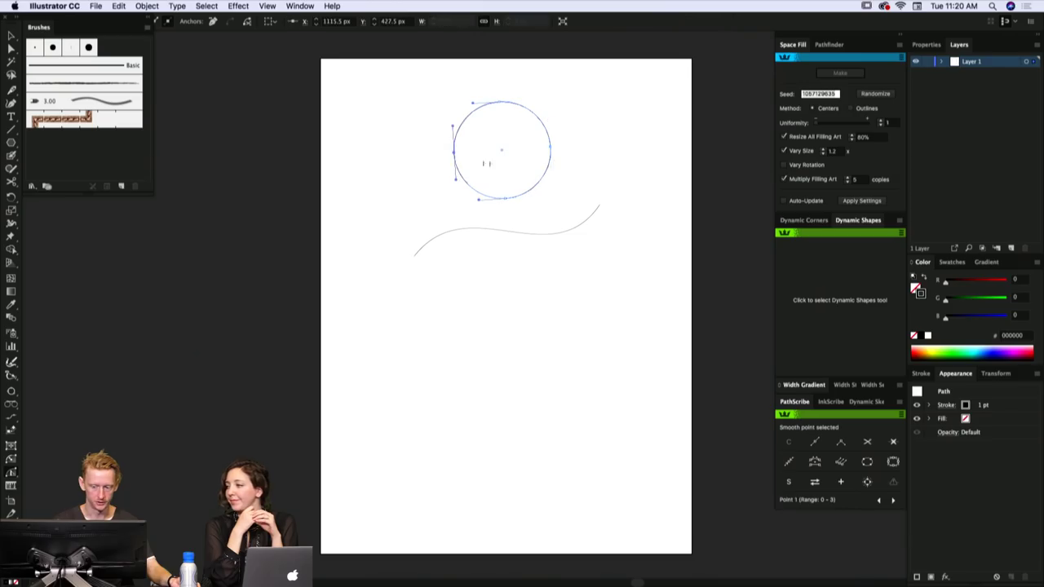
pyautogui.keyDown('shift'); pyautogui.click(550, 148); pyautogui.keyUp('shift')
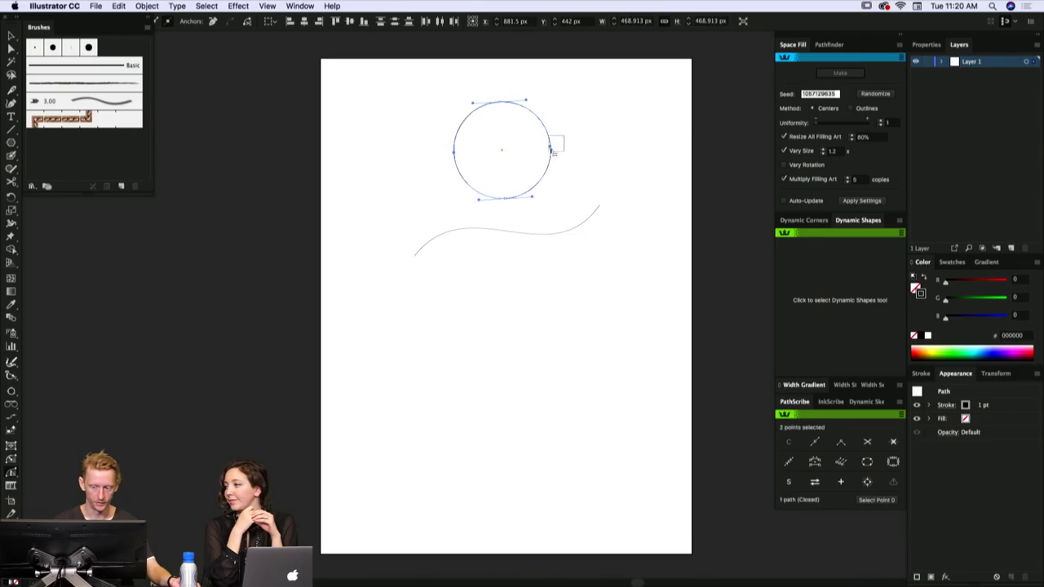
pyautogui.moveTo(551, 150); pyautogui.dragTo(526, 165)
pyautogui.keyDown('shift'); pyautogui.click(455, 152); pyautogui.keyUp('shift')
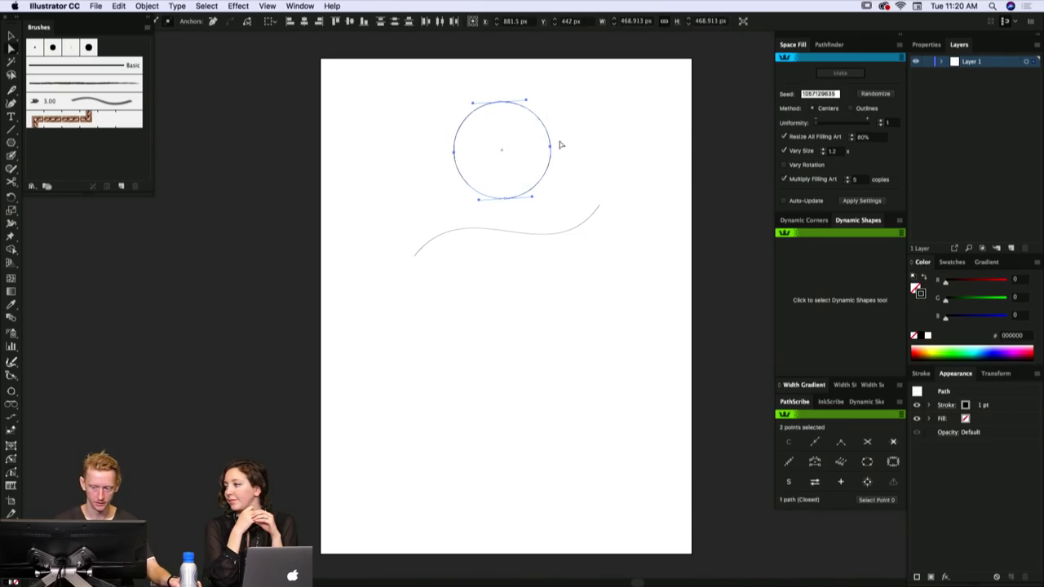
# - Select the lower handles of the circle's two side anchor points
pyautogui.click(557, 142)
pyautogui.keyDown('shift'); pyautogui.click(454, 152); pyautogui.keyUp('shift')
pyautogui.click(459, 168)
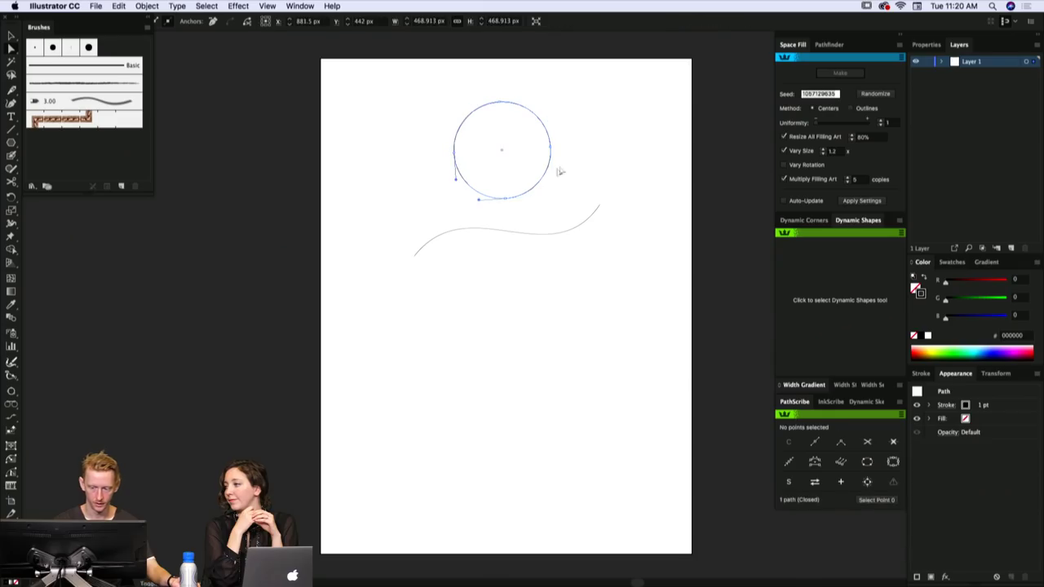
pyautogui.keyDown('shift'); pyautogui.click(550, 167); pyautogui.keyUp('shift')
pyautogui.moveTo(564, 163); pyautogui.dragTo(550, 187)
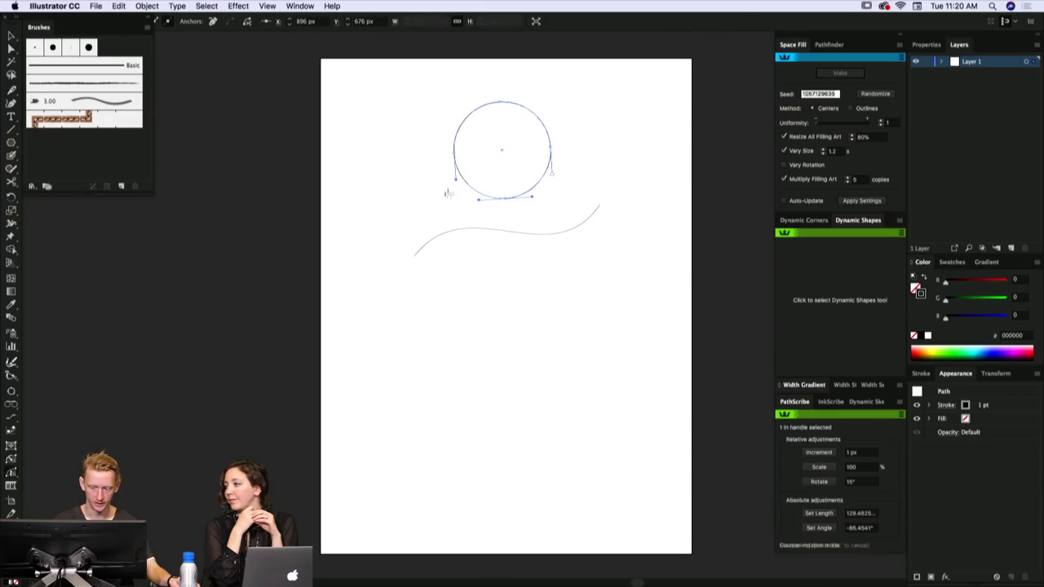
pyautogui.moveTo(447, 192); pyautogui.dragTo(423, 396)
# - Delete the curve and the circle from the artboard
pyautogui.press('v')
pyautogui.press('super+a')
pyautogui.press('Delete')
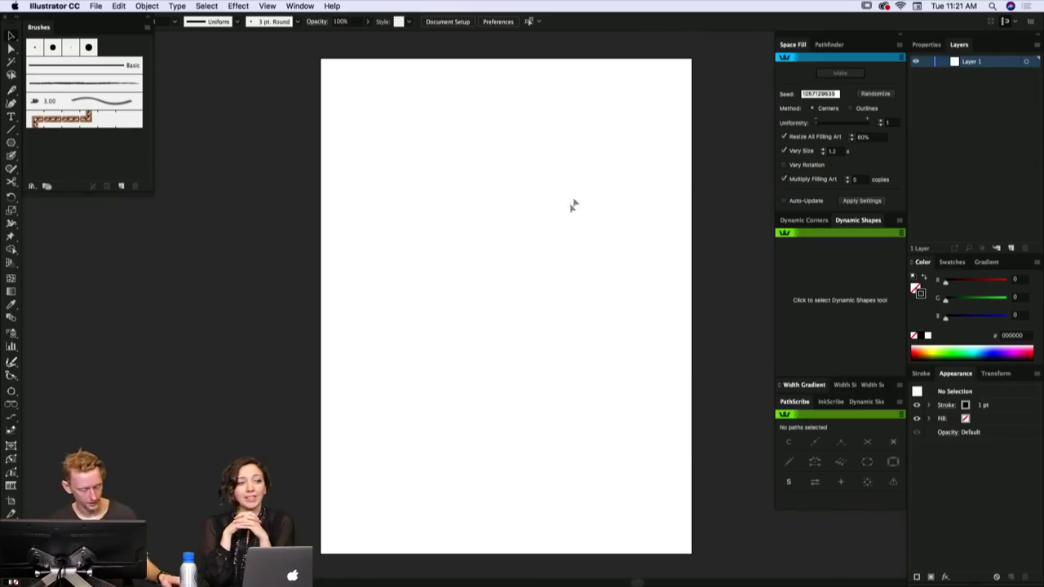
# - Place caged-sketch-05.jpg from the postertitlecard folder in Finder onto the Illustrator artboard and roughly position and scale it
pyautogui.press('super+Tab')
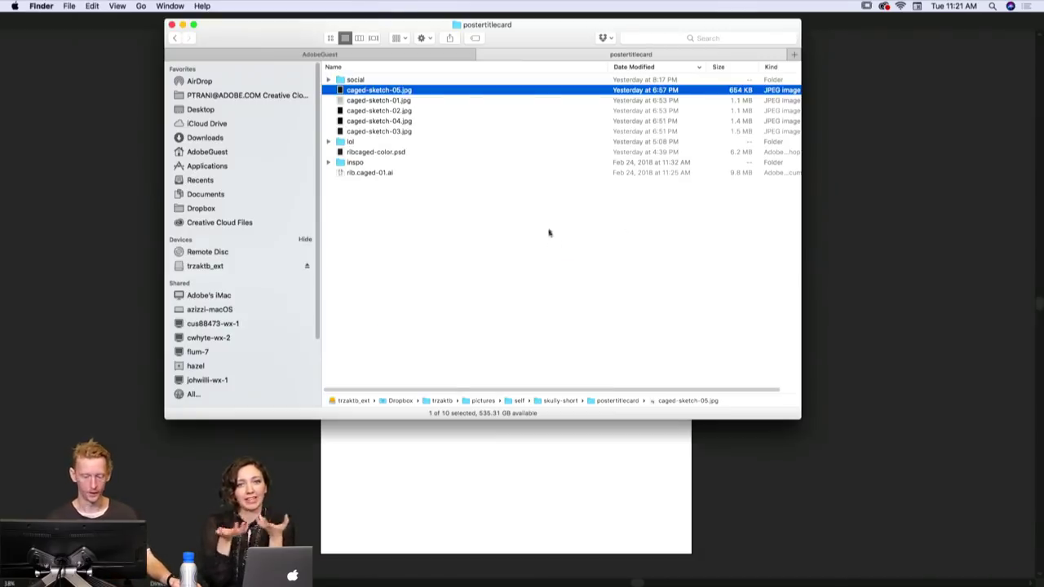
pyautogui.moveTo(415, 90); pyautogui.dragTo(575, 259)
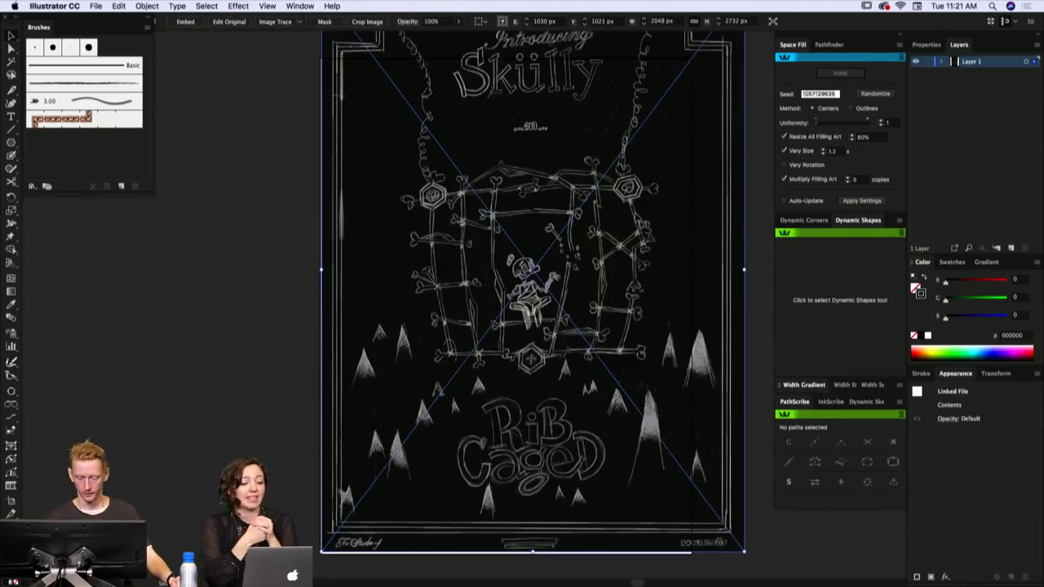
pyautogui.moveTo(664, 229); pyautogui.dragTo(611, 322)
pyautogui.moveTo(672, 116)
pyautogui.mouseDown()
pyautogui.moveTo(645, 169)
pyautogui.moveTo(651, 48)
pyautogui.mouseUp()
pyautogui.click(651, 179)
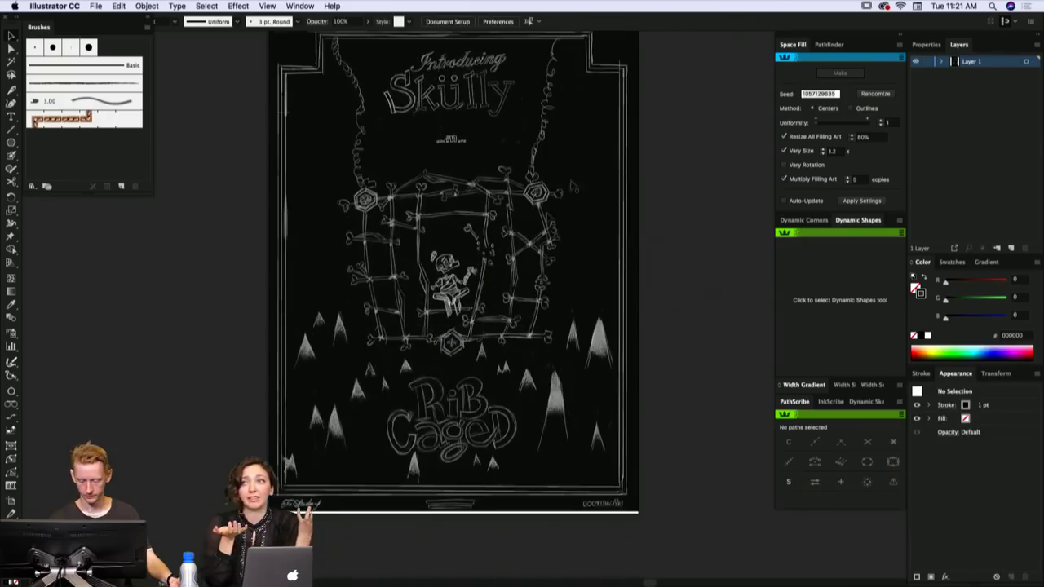
# - Fit the placed sketch to the artboard at about 1806 px wide and deselect it
pyautogui.press('super+a')
pyautogui.moveTo(270, 508); pyautogui.dragTo(265, 516)
pyautogui.moveTo(589, 356); pyautogui.dragTo(569, 418)
pyautogui.click(674, 219)
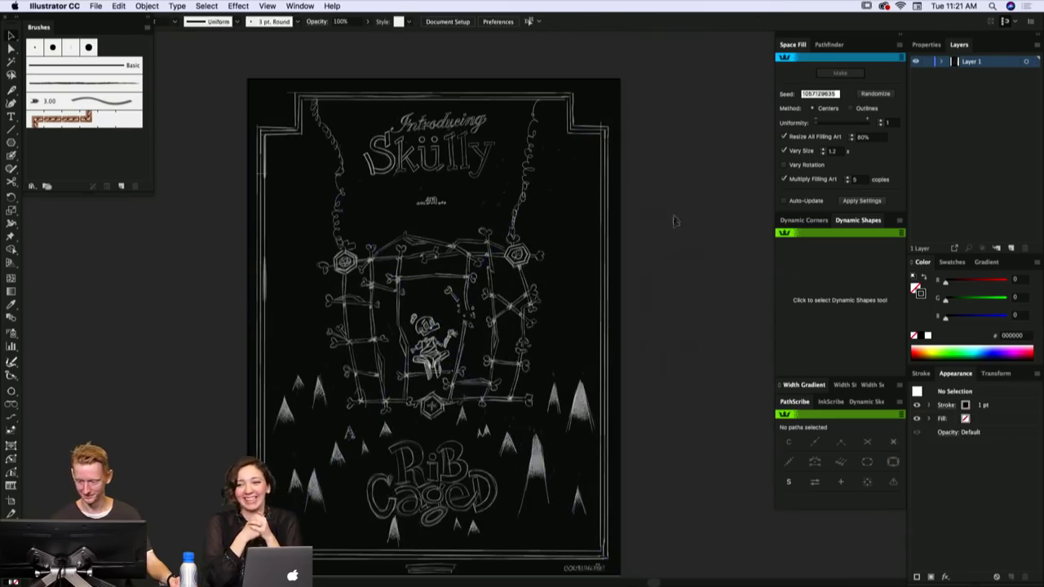
pyautogui.click(570, 266)
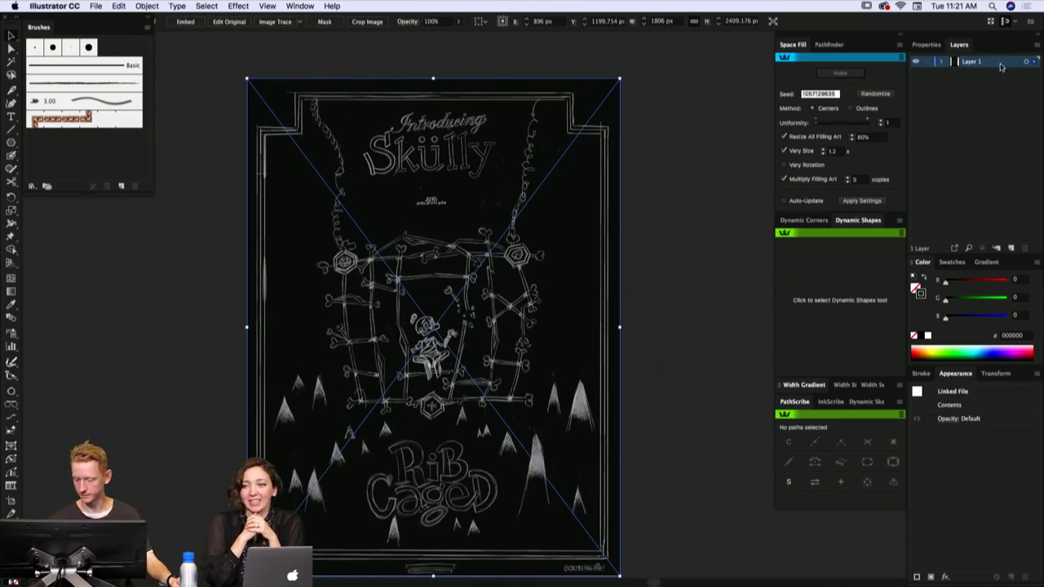
pyautogui.click(694, 256)
# - Switch to Photoshop and try to open the most recent Project - Sketch 1.psd file
pyautogui.moveTo(535, 584)
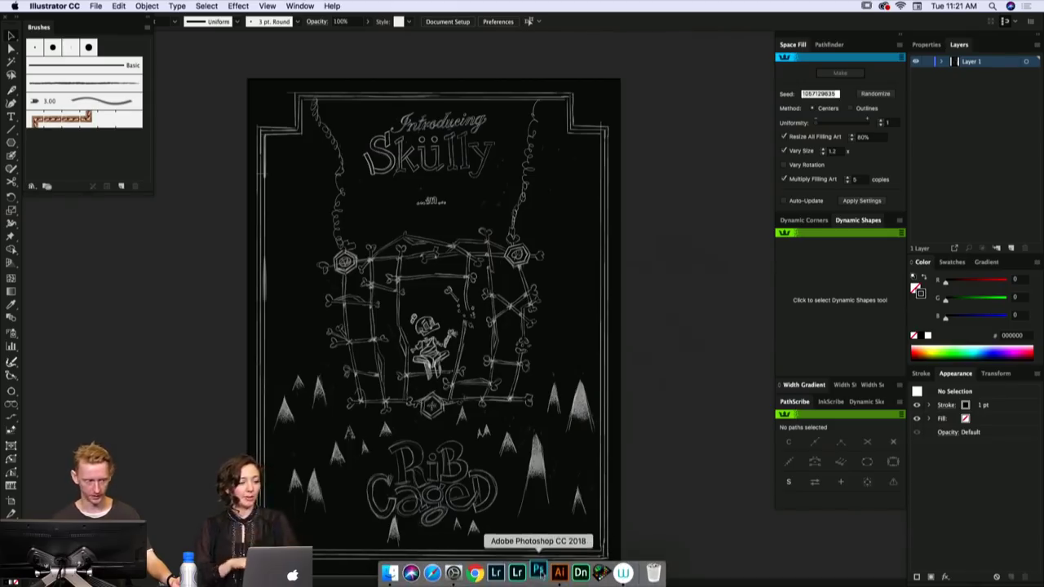
pyautogui.click(538, 573)
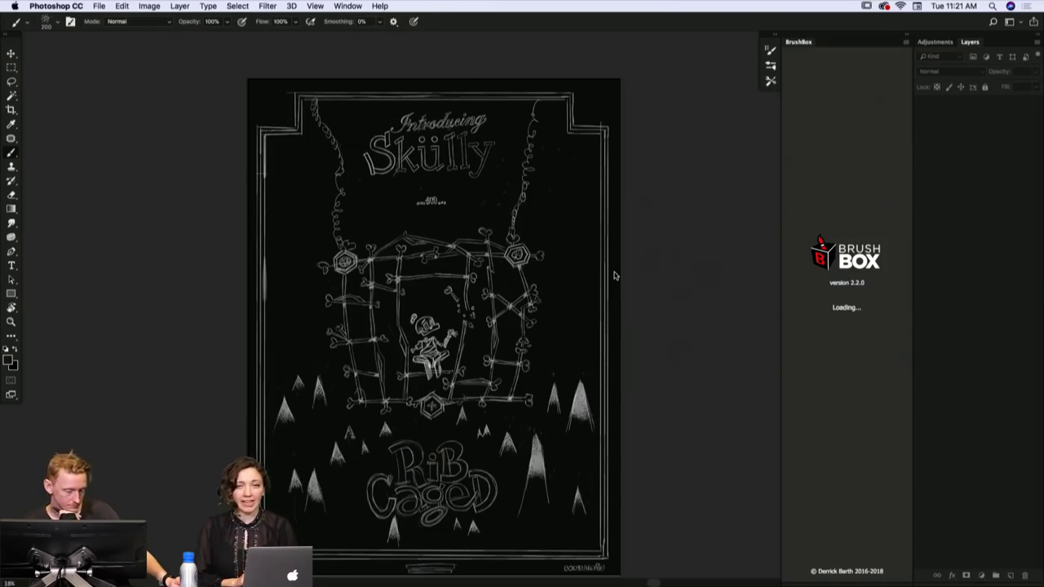
pyautogui.click(99, 5)
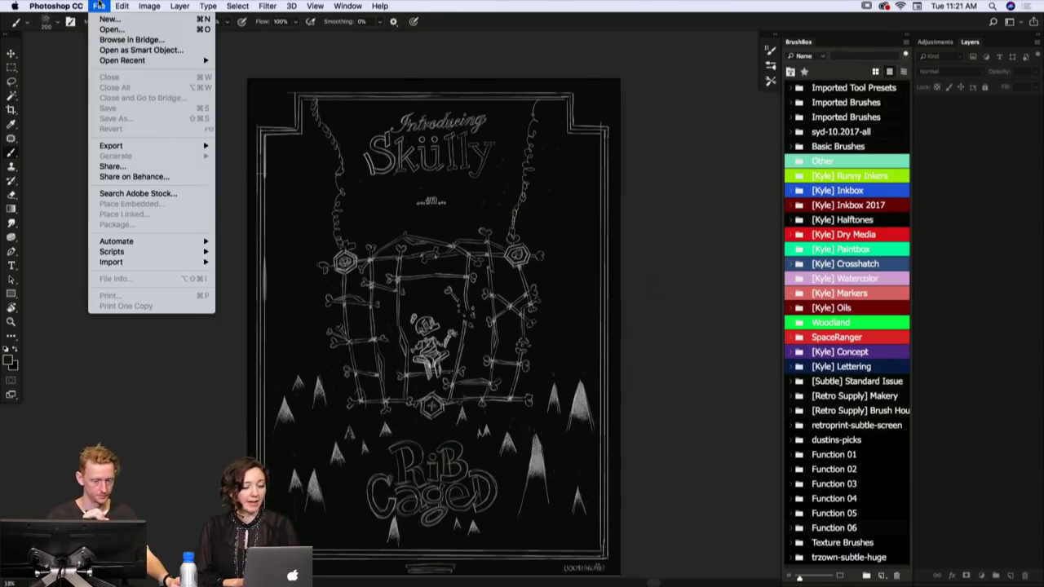
pyautogui.click(99, 6)
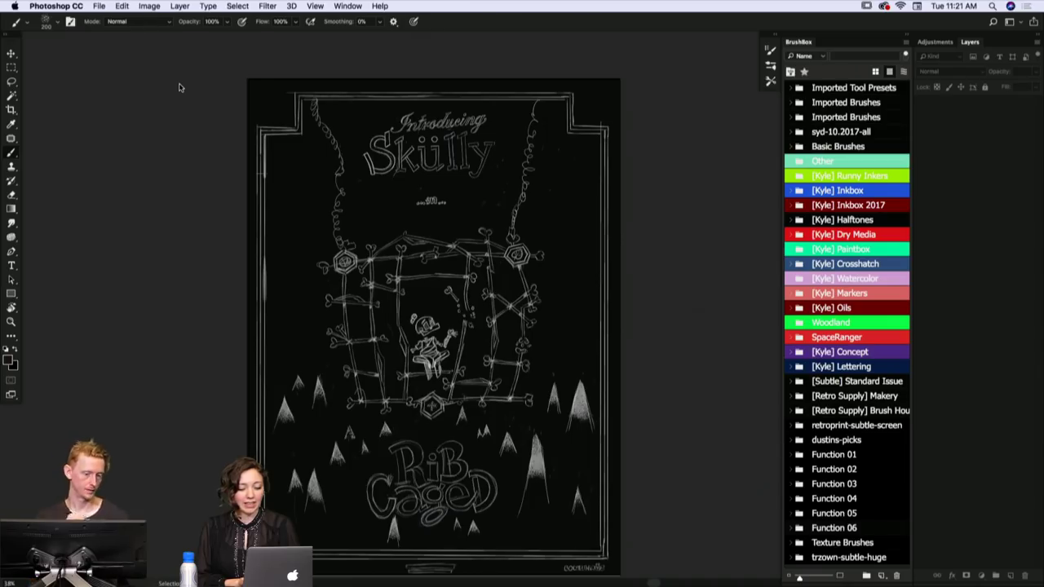
pyautogui.click(104, 6)
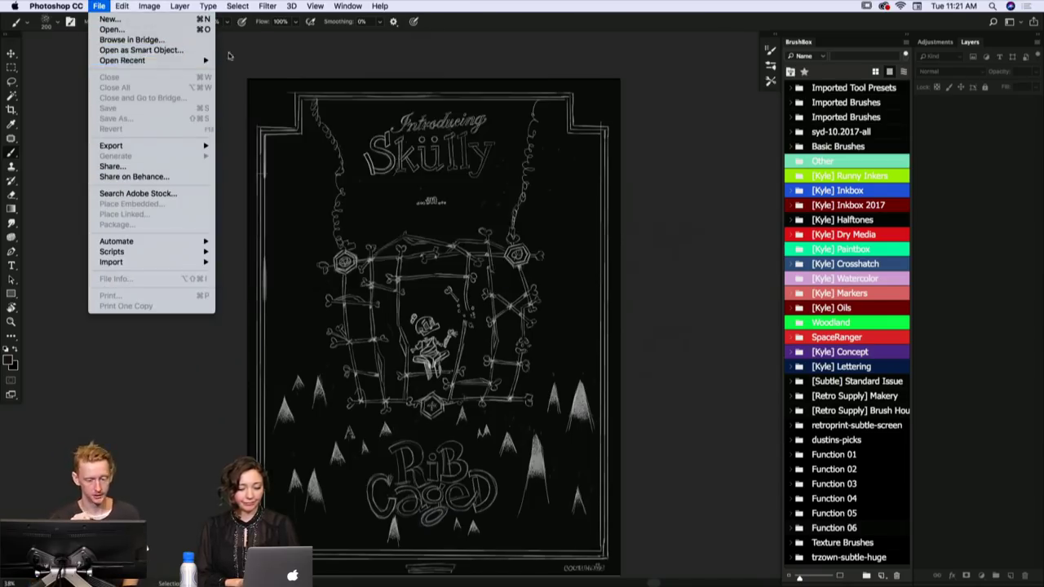
pyautogui.moveTo(208, 60)
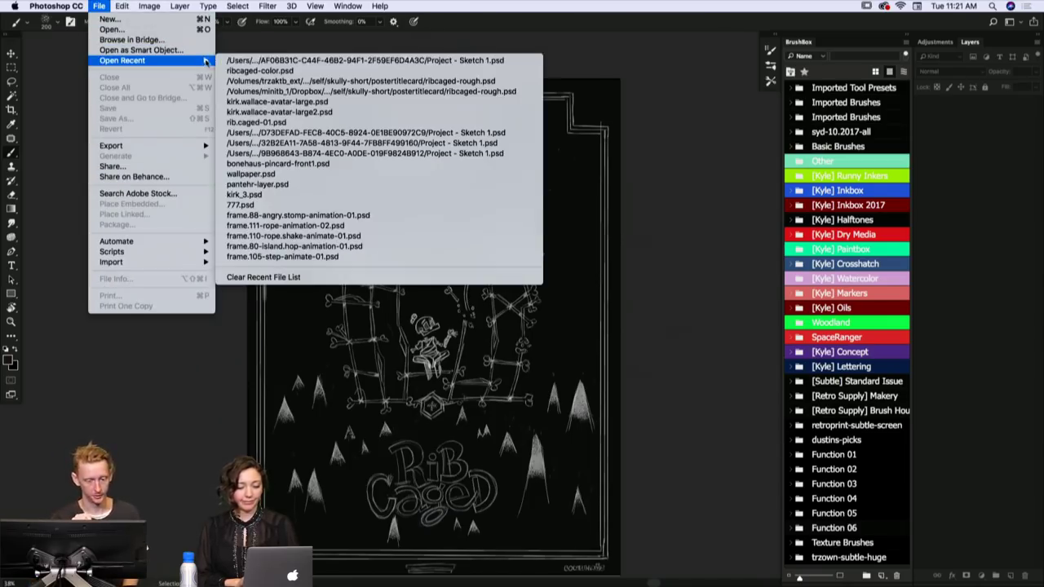
pyautogui.click(279, 61)
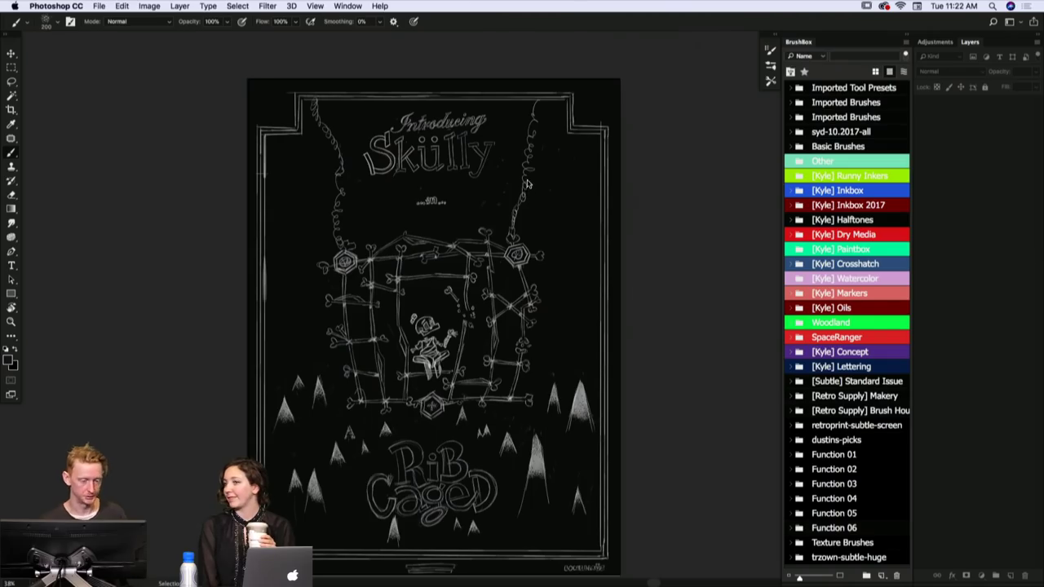
pyautogui.click(98, 7)
pyautogui.click(102, 7)
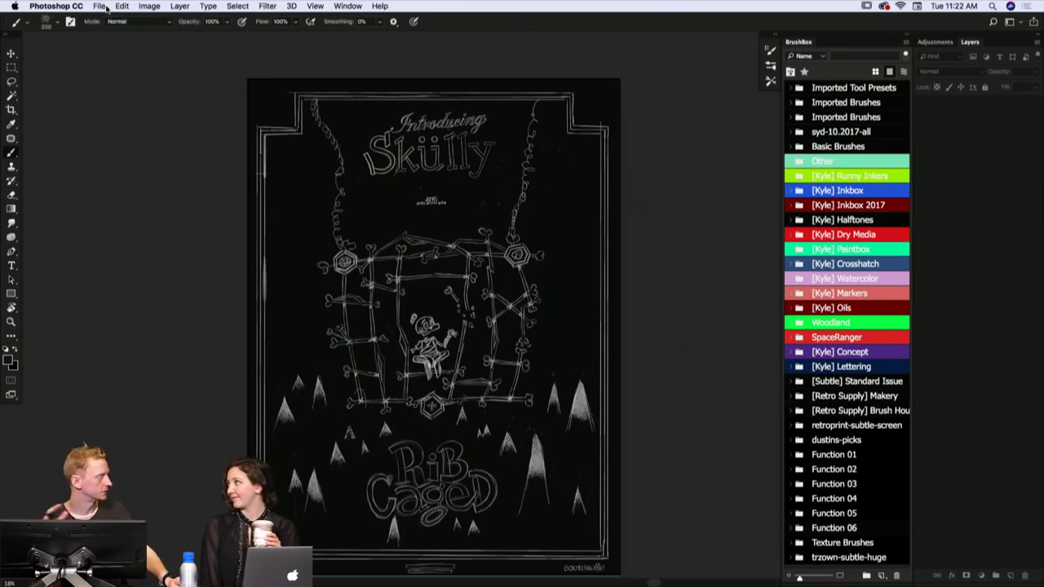
pyautogui.click(99, 7)
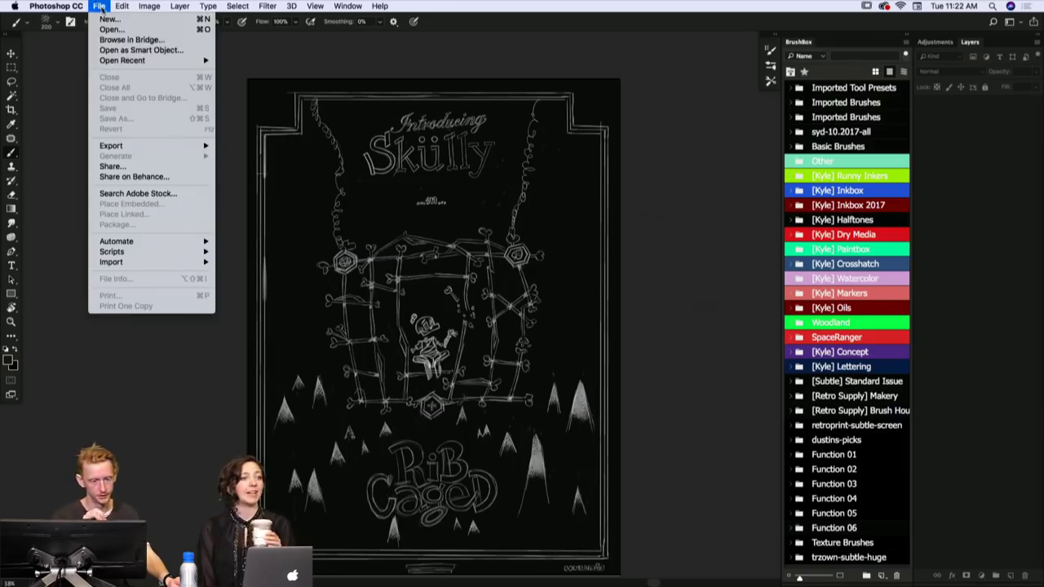
pyautogui.click(98, 7)
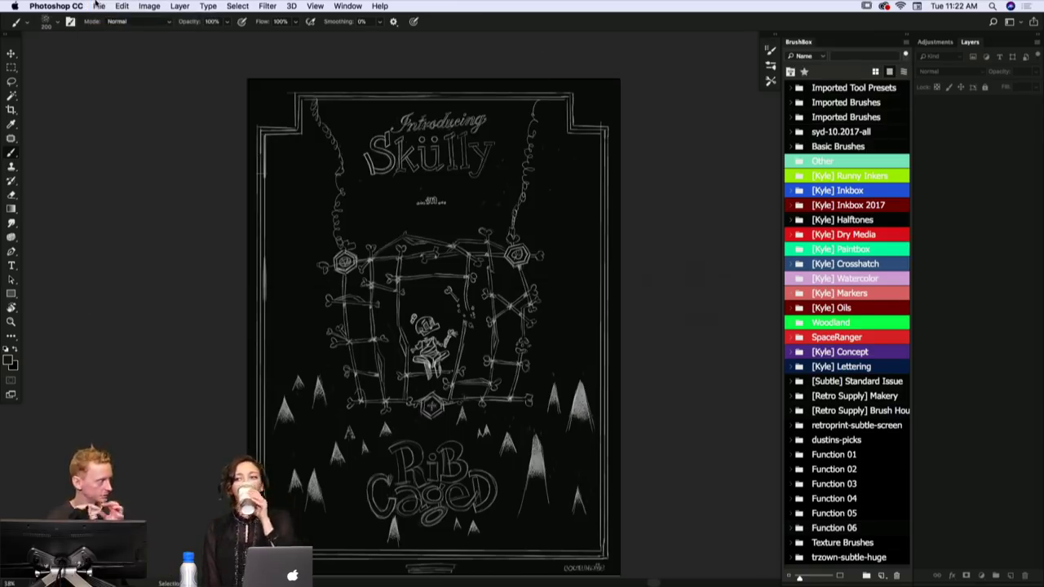
pyautogui.click(77, 7)
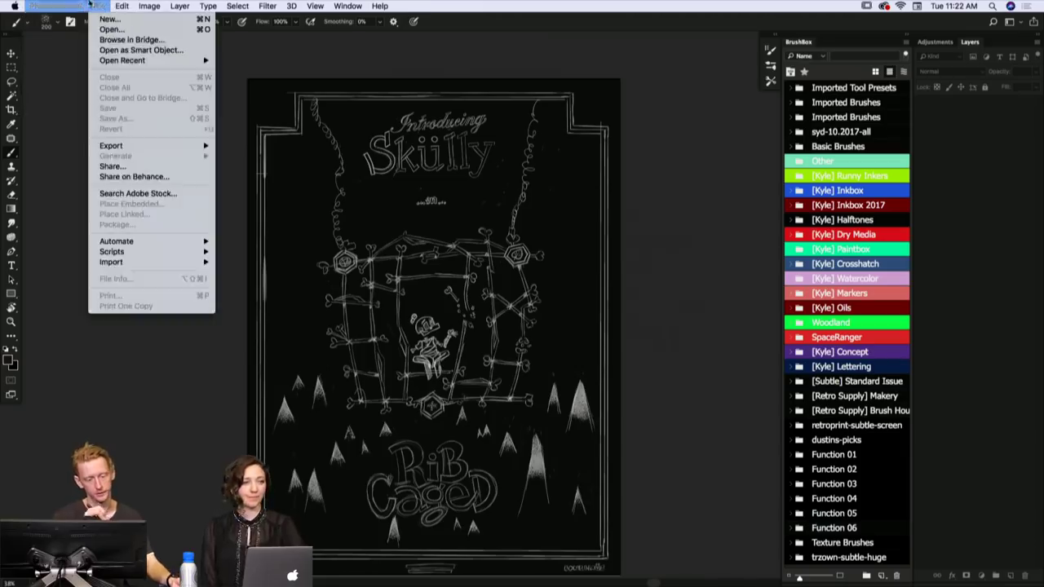
pyautogui.click(99, 6)
pyautogui.click(121, 5)
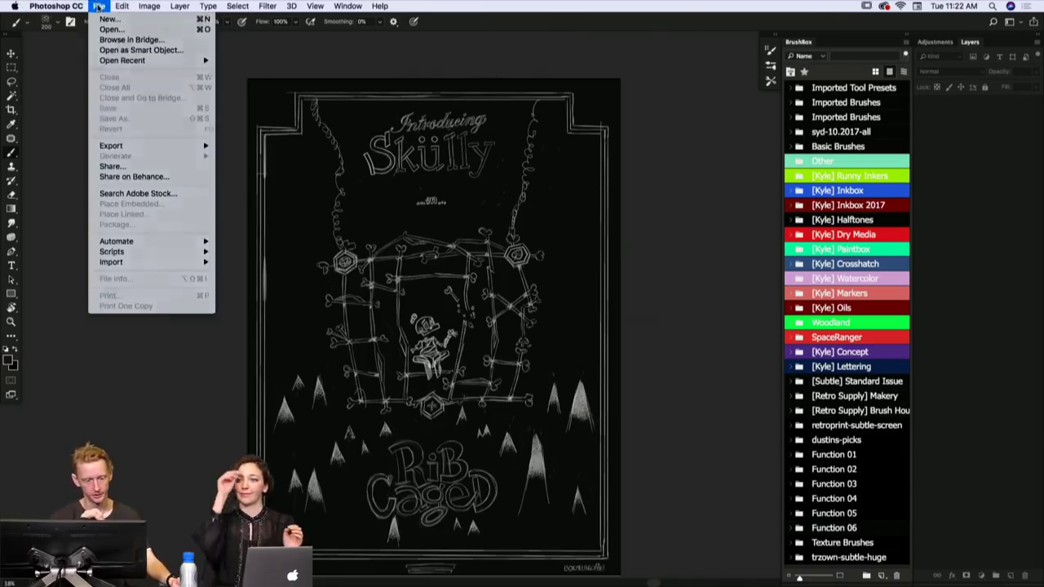
# - Open caged-sketch-05.jpg from Finder in Photoshop and invert its colours to get dark lines on a light background
pyautogui.press('super+Tab')
pyautogui.click(520, 289)
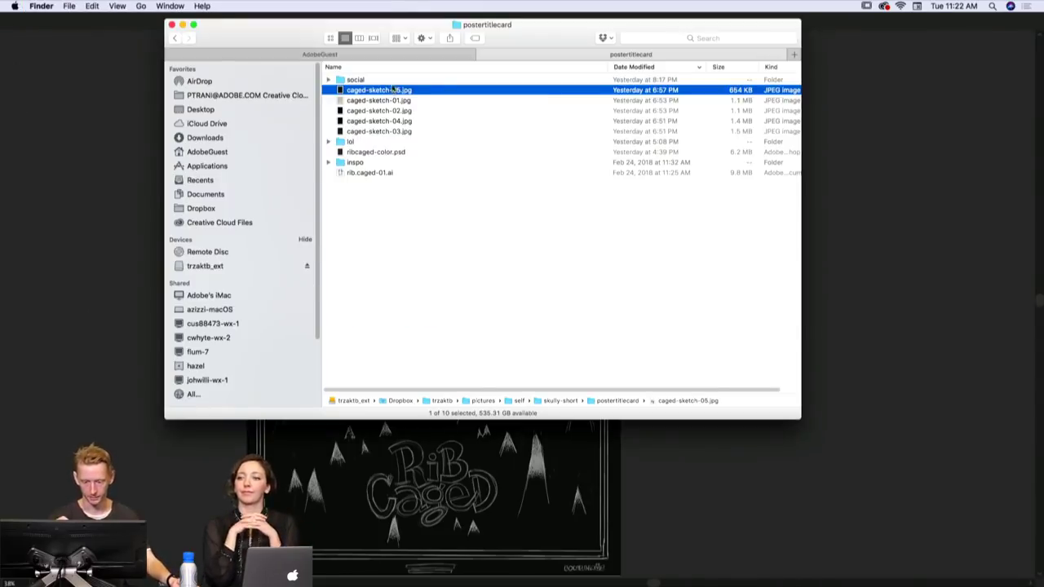
pyautogui.moveTo(393, 89)
pyautogui.mouseDown()
pyautogui.moveTo(497, 499)
pyautogui.moveTo(538, 576)
pyautogui.mouseUp()
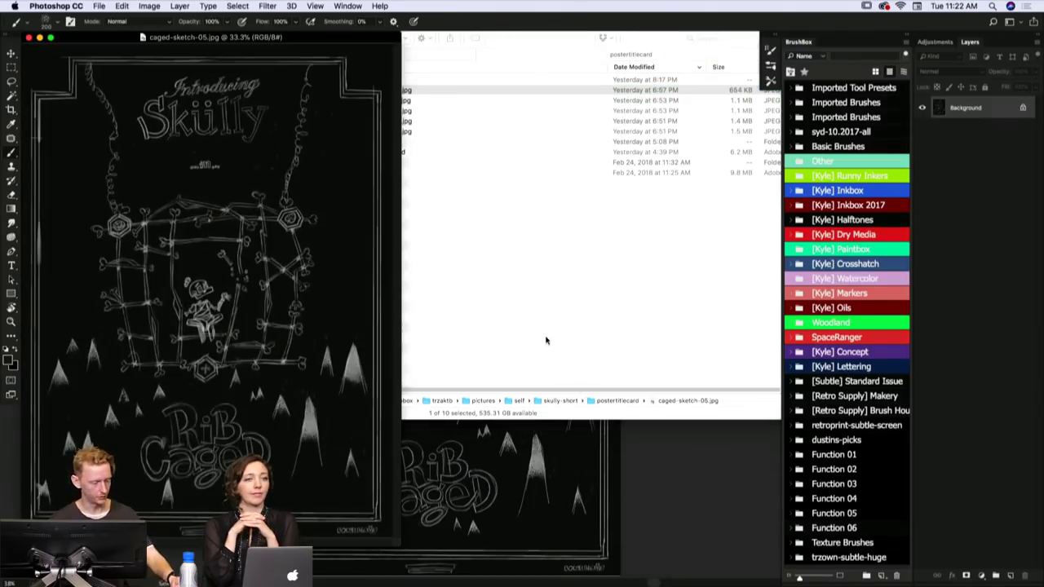
pyautogui.press('super+i')
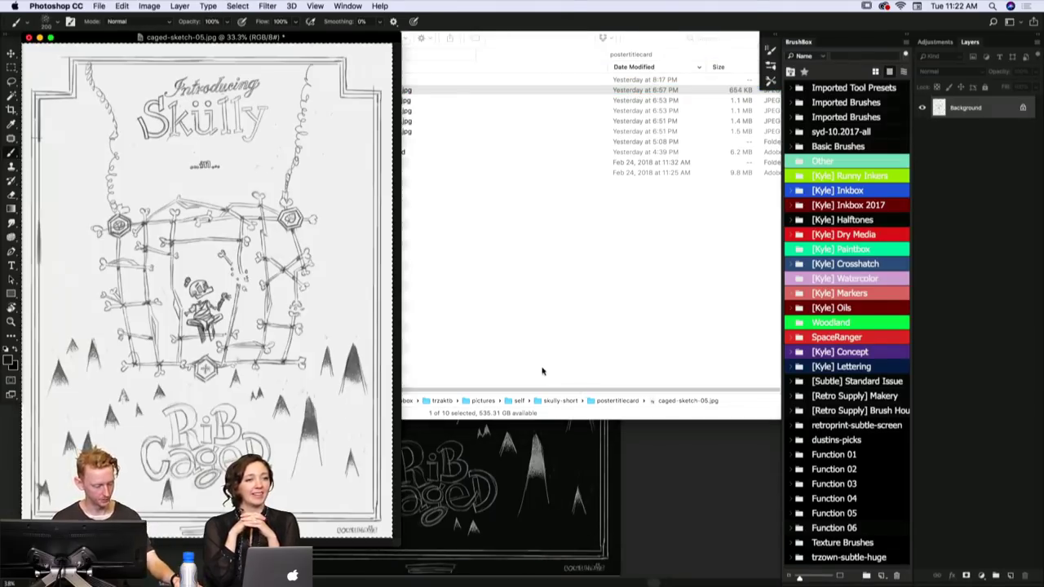
# - Copy the entire inverted sketch and paste it into the Illustrator document
pyautogui.press('super+a')
pyautogui.press('super+c')
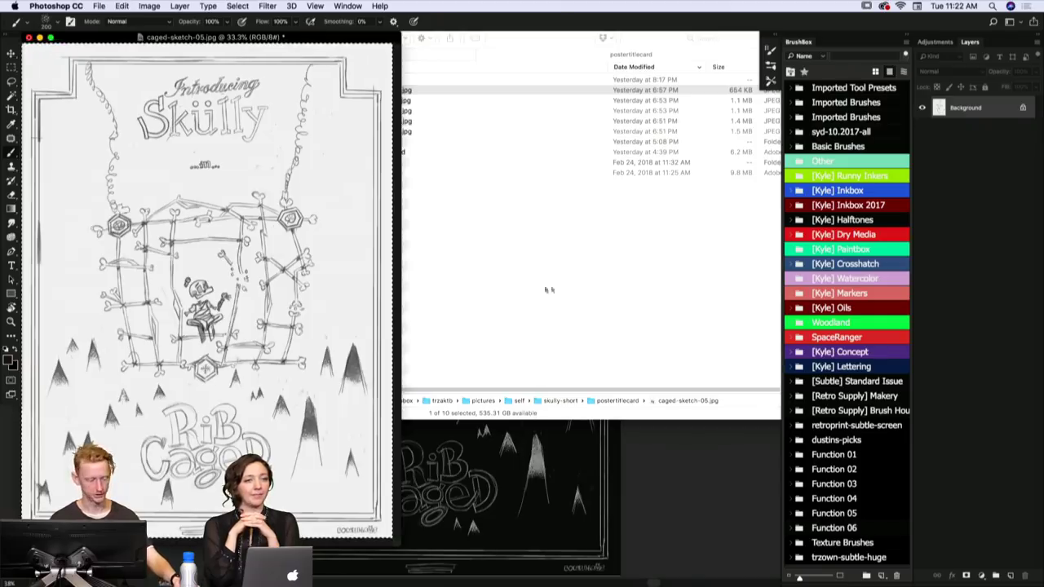
pyautogui.click(555, 464)
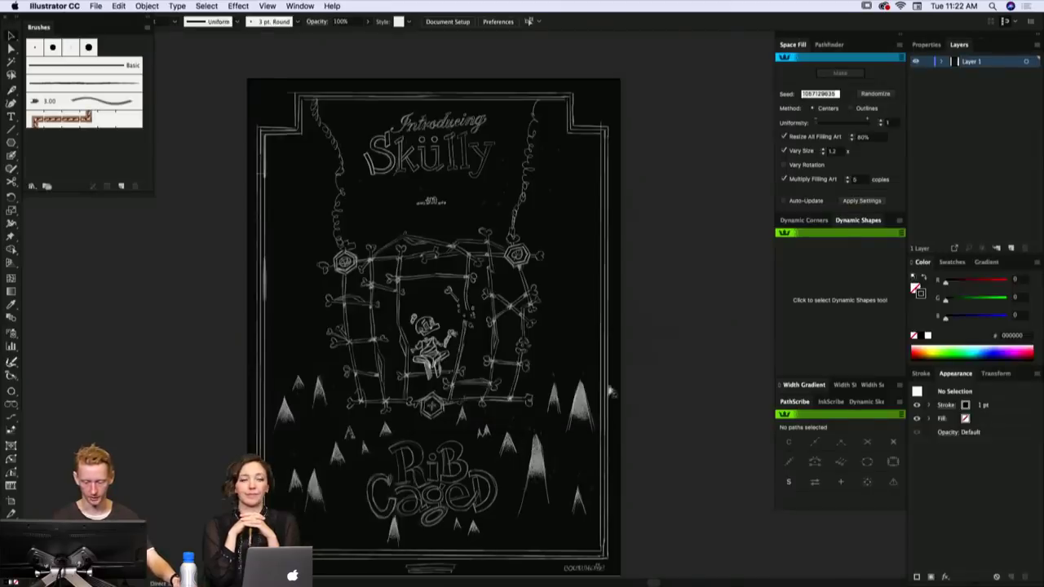
pyautogui.press('super+v')
# - Move the original dark sketch off the artboard onto the empty canvas to its left
pyautogui.hscroll(2, 674, 234)
pyautogui.scroll(2, 644, 220)
pyautogui.click(222, 170)
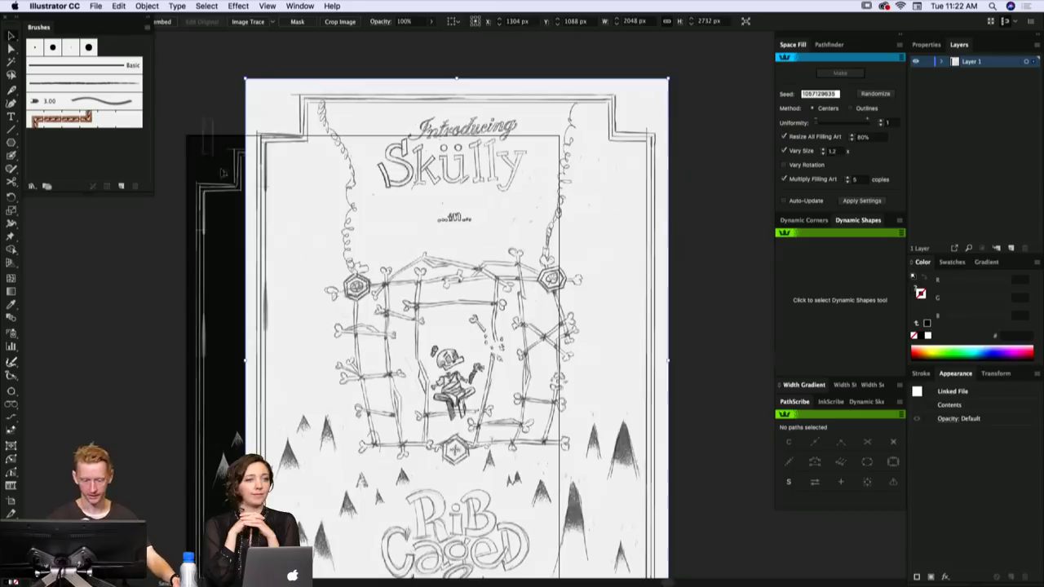
pyautogui.moveTo(251, 324); pyautogui.dragTo(249, 261)
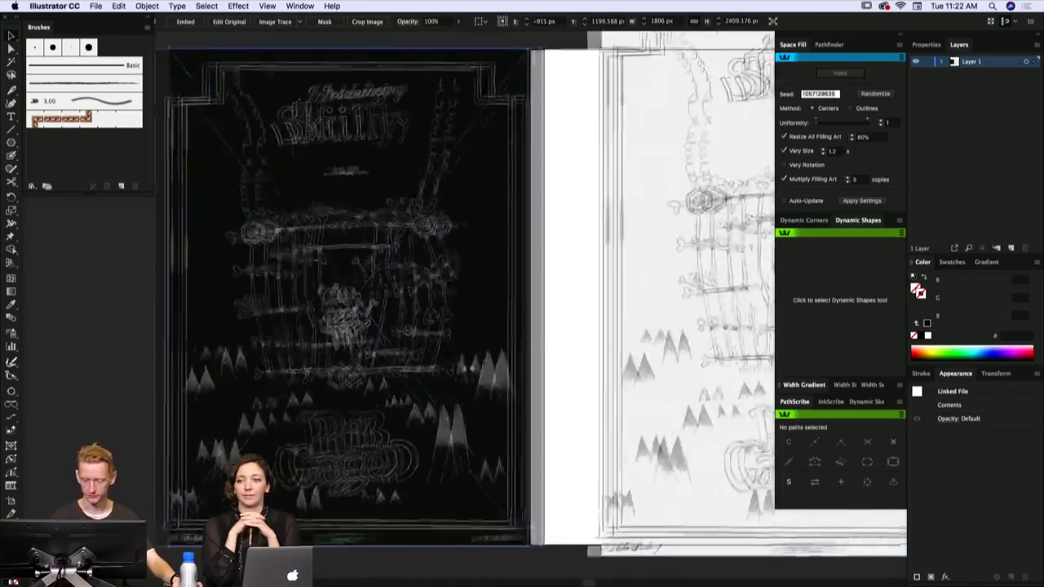
pyautogui.moveTo(662, 251); pyautogui.dragTo(450, 272)
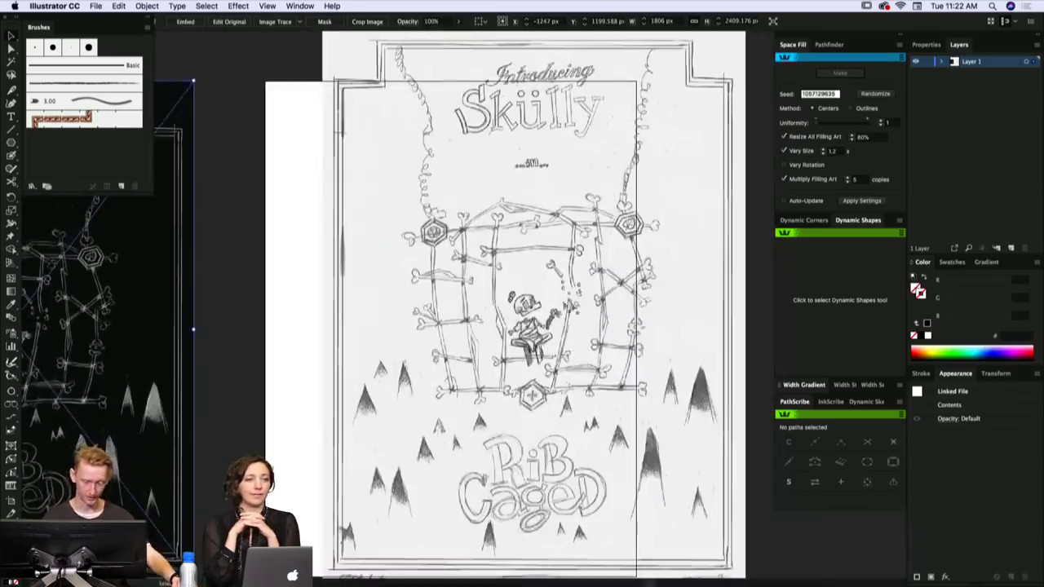
# - Scale the inverted light sketch proportionally to about 1802 px wide and align it over the artboard
pyautogui.moveTo(597, 316); pyautogui.dragTo(520, 323)
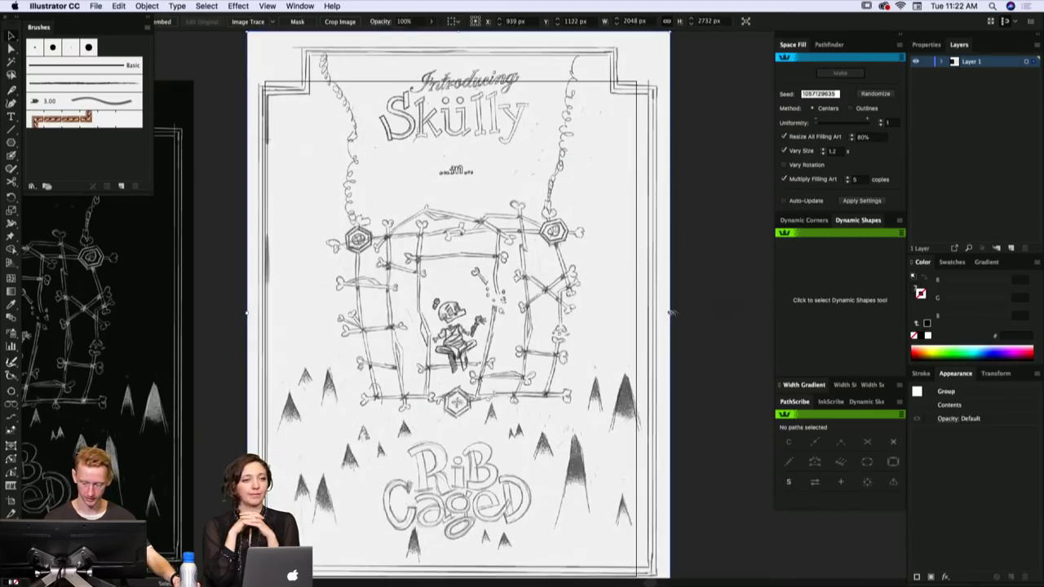
pyautogui.moveTo(670, 312); pyautogui.dragTo(649, 313)
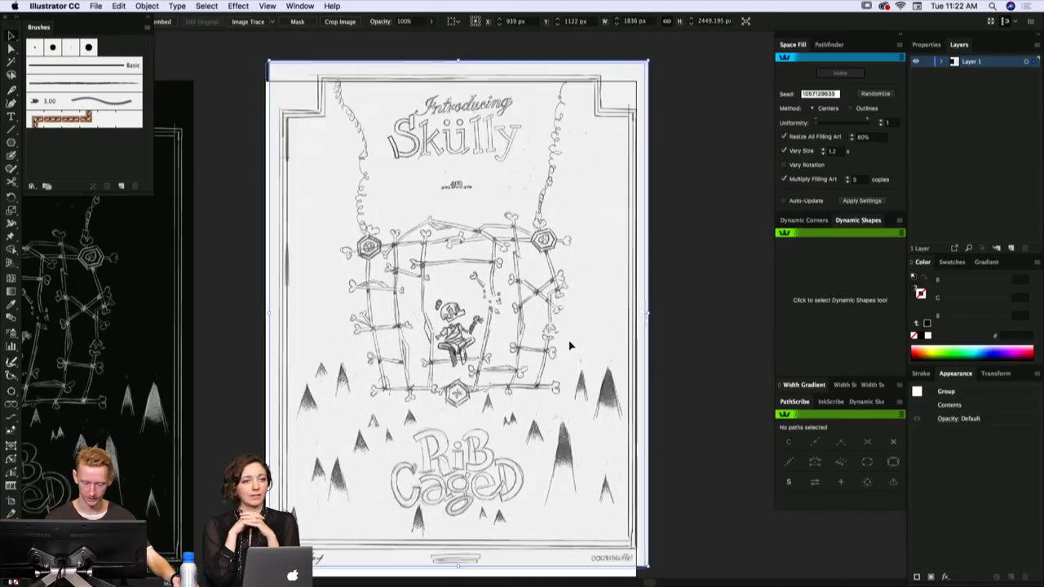
pyautogui.scroll(-5, 587, 347)
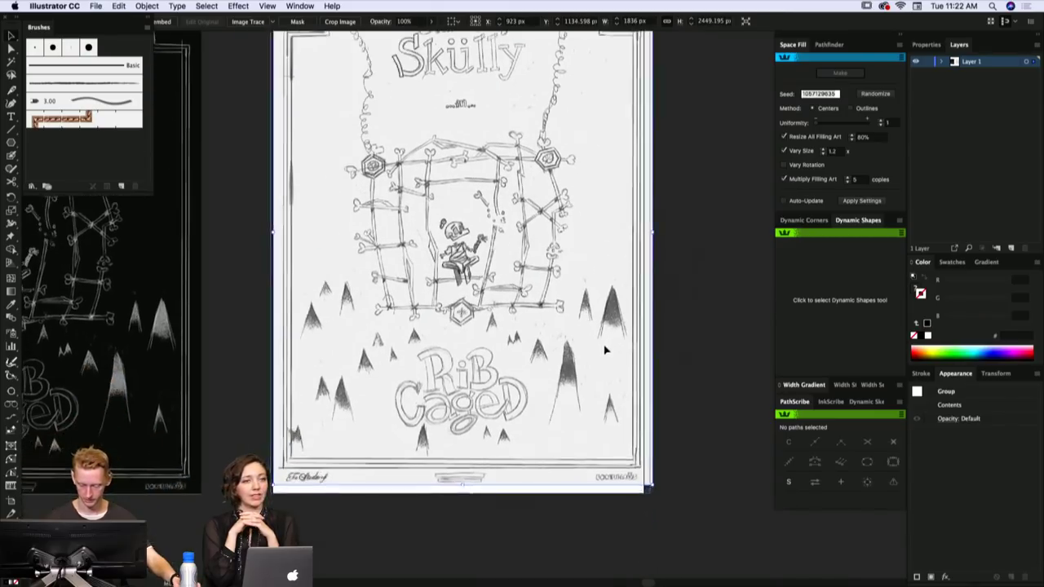
pyautogui.scroll(3, 605, 350)
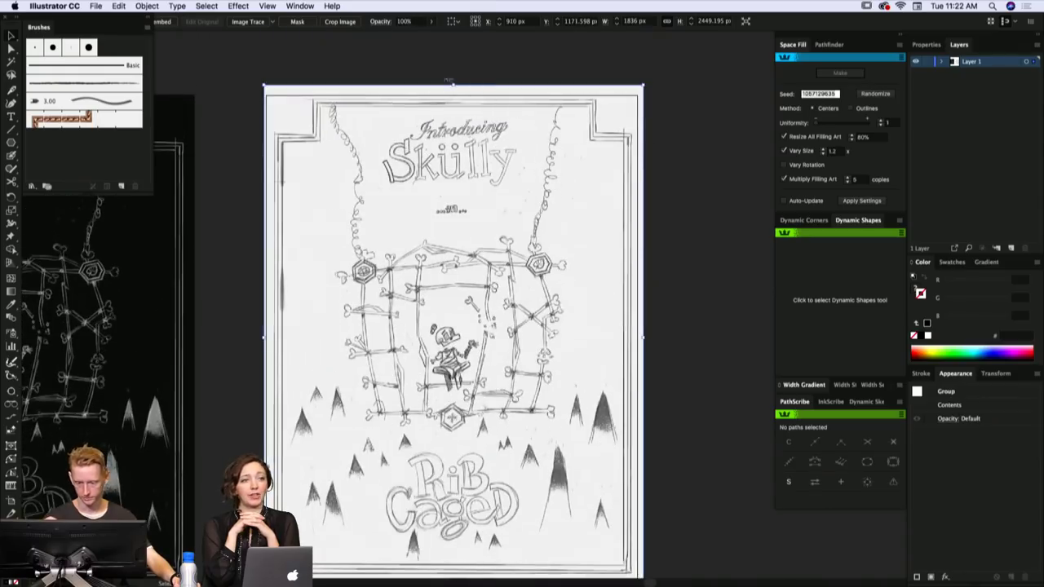
pyautogui.moveTo(453, 84); pyautogui.dragTo(452, 94)
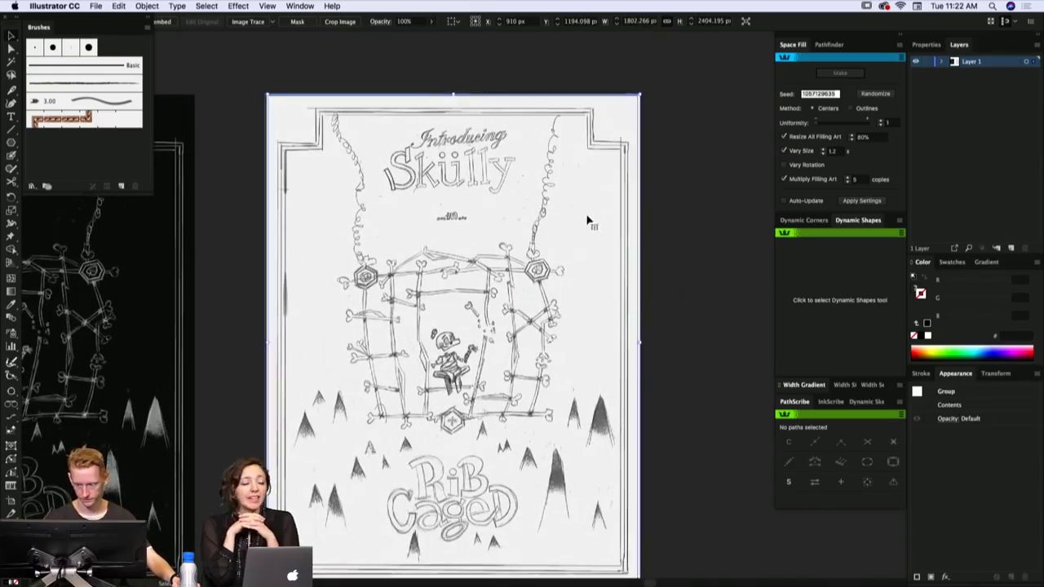
pyautogui.scroll(-3, 587, 220)
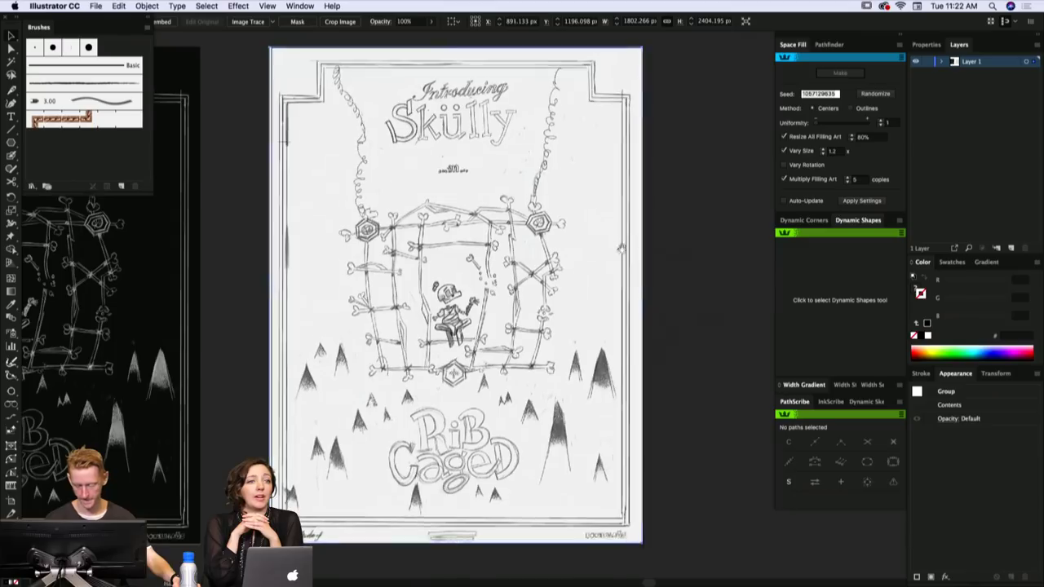
pyautogui.hscroll(2, 621, 247)
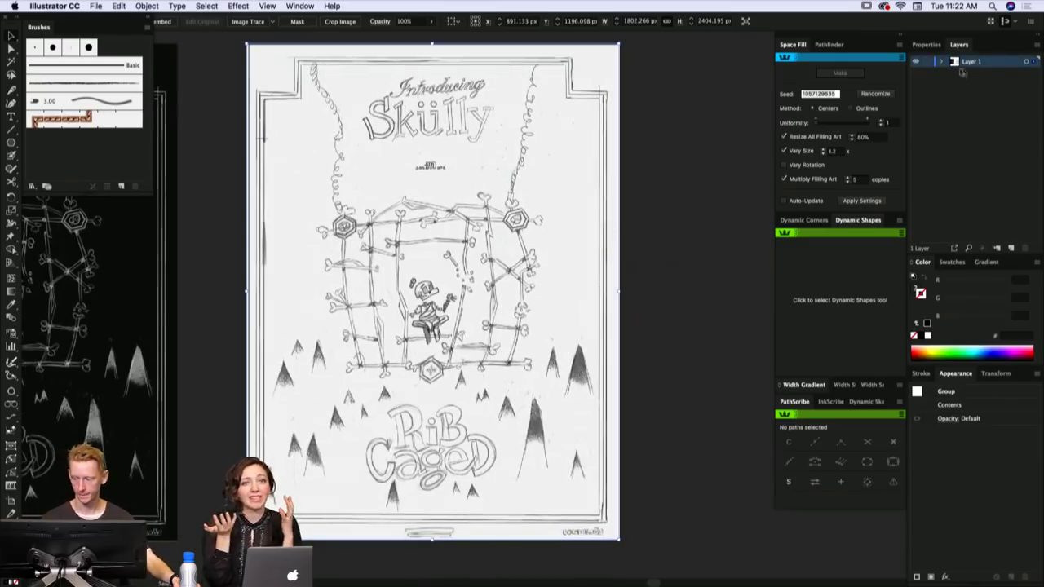
# - Make Layer 1 a template layer with images dimmed to 50% and add a new layer above it
pyautogui.doubleClick(987, 64)
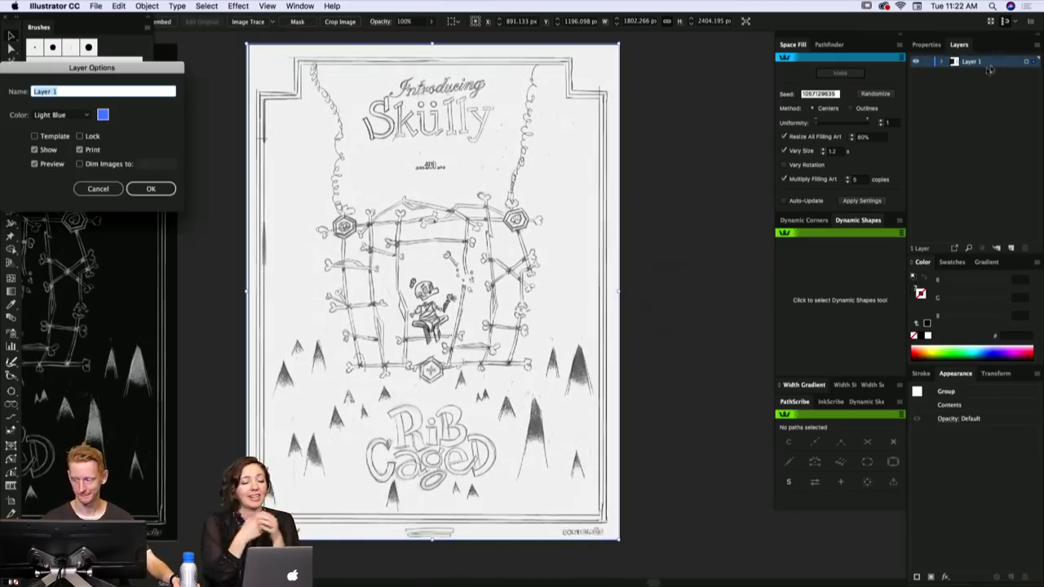
pyautogui.click(35, 136)
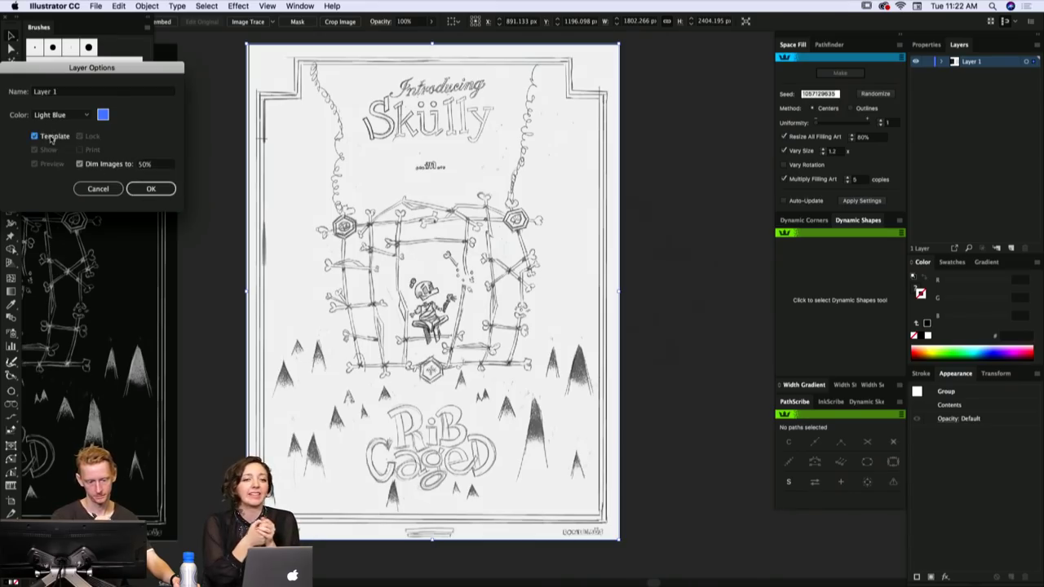
pyautogui.click(149, 189)
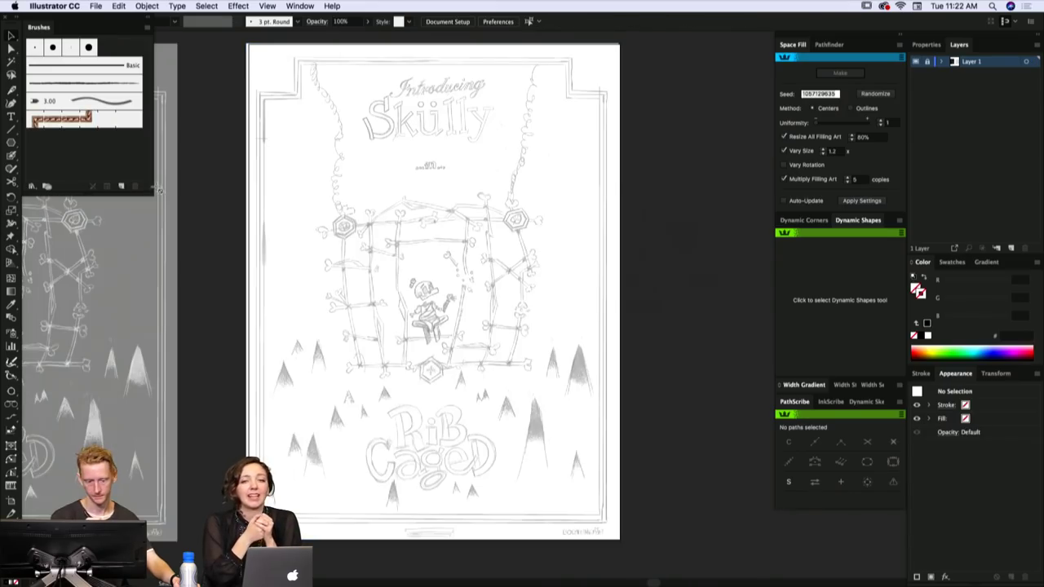
pyautogui.click(1009, 248)
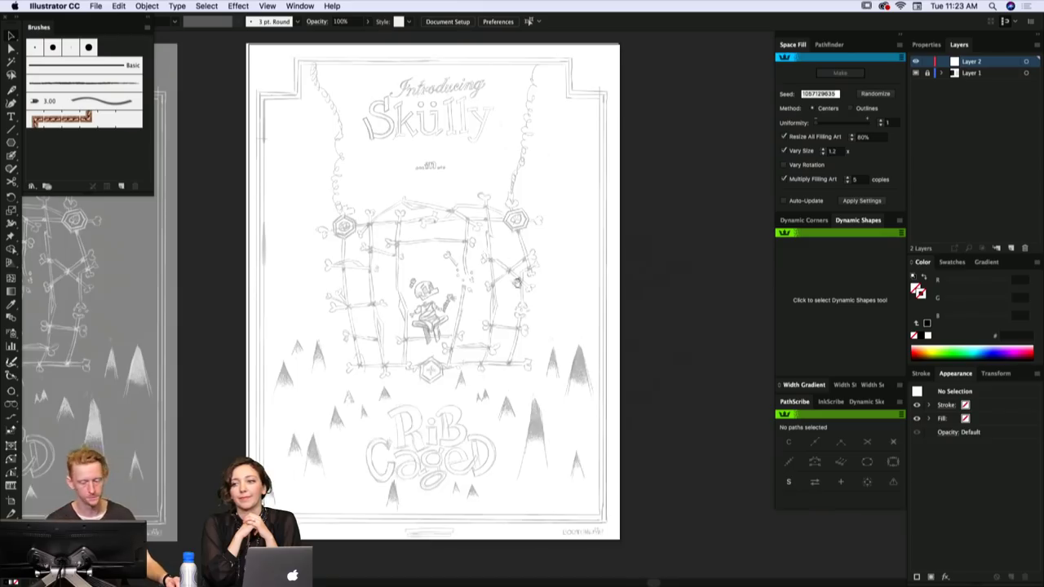
# - Examine the dimmed sketch up close, including the bone cage, the skeleton character and the title lettering
pyautogui.moveTo(517, 282); pyautogui.dragTo(557, 321)
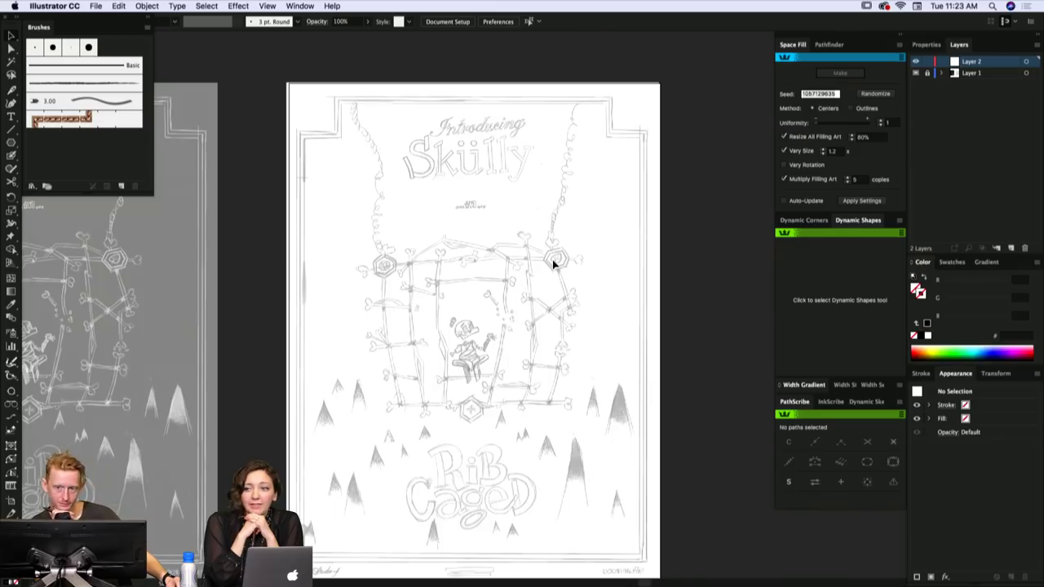
pyautogui.scroll(-1, 613, 228)
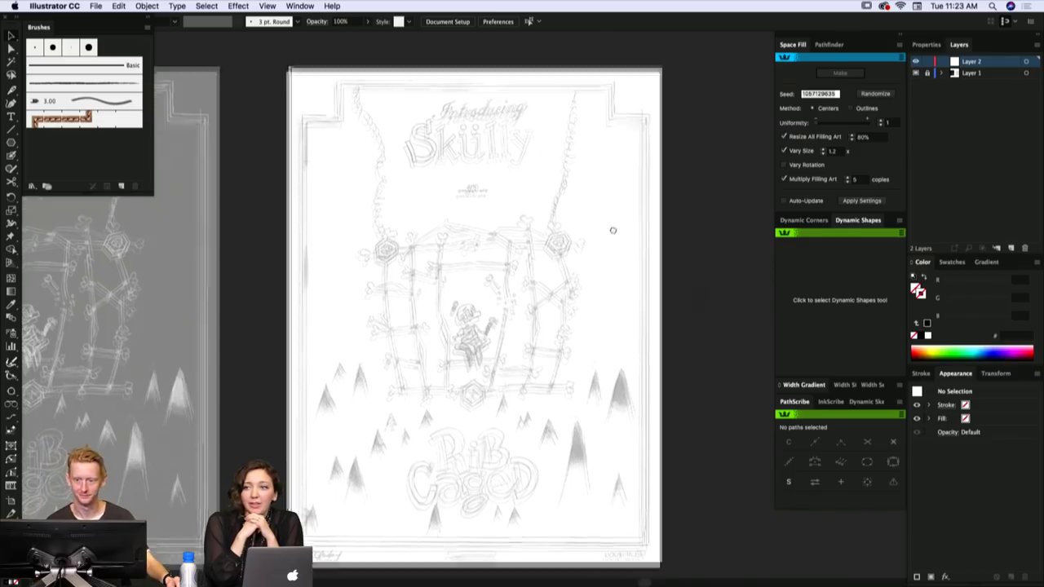
pyautogui.keyDown('super'); pyautogui.click(625, 253); pyautogui.keyUp('super')
pyautogui.moveTo(526, 326); pyautogui.dragTo(604, 246)
pyautogui.scroll(-3, 603, 246)
pyautogui.hscroll(-2, 604, 246)
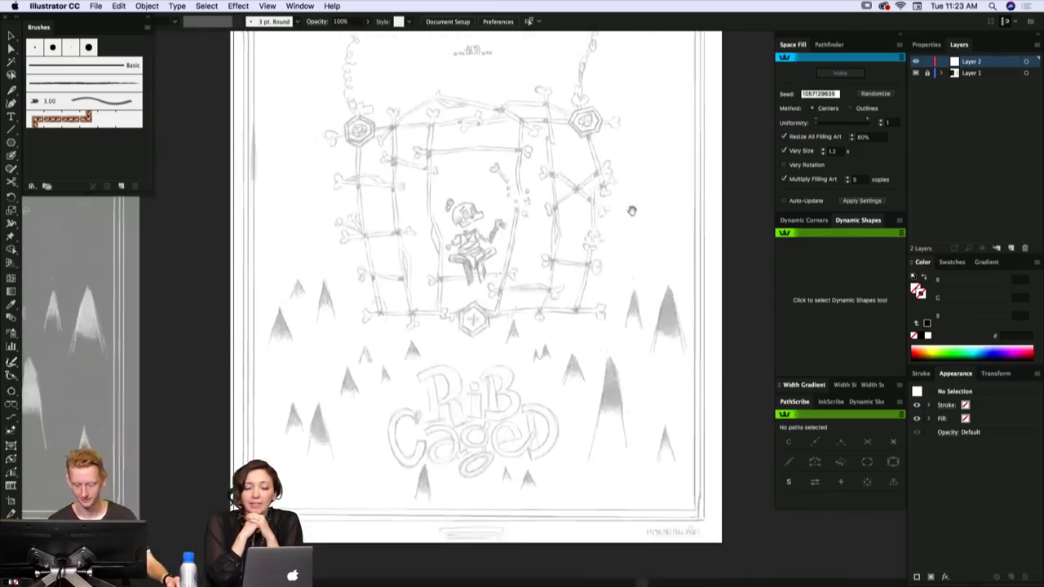
pyautogui.scroll(2, 628, 226)
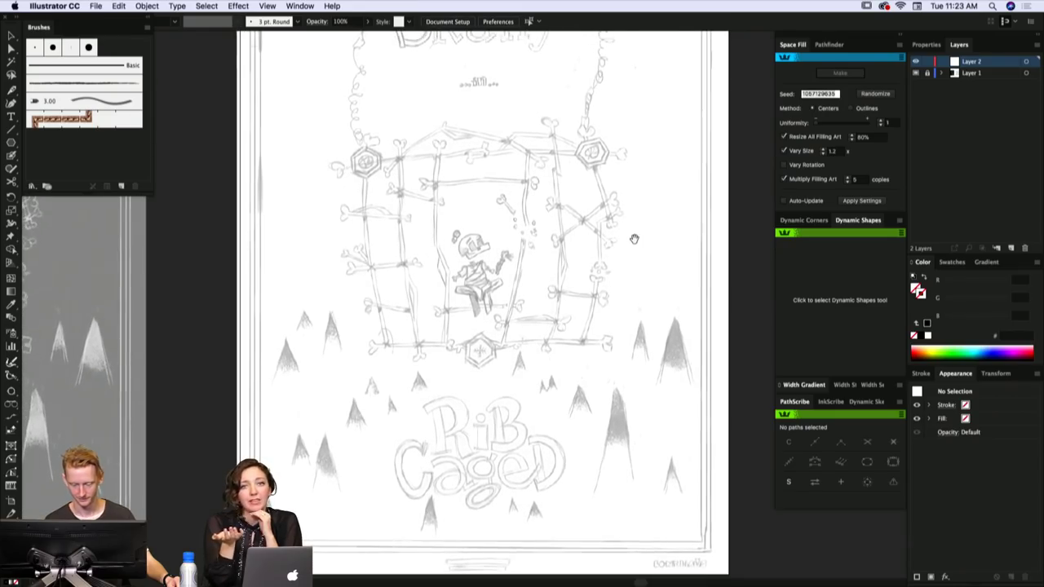
pyautogui.scroll(1, 623, 245)
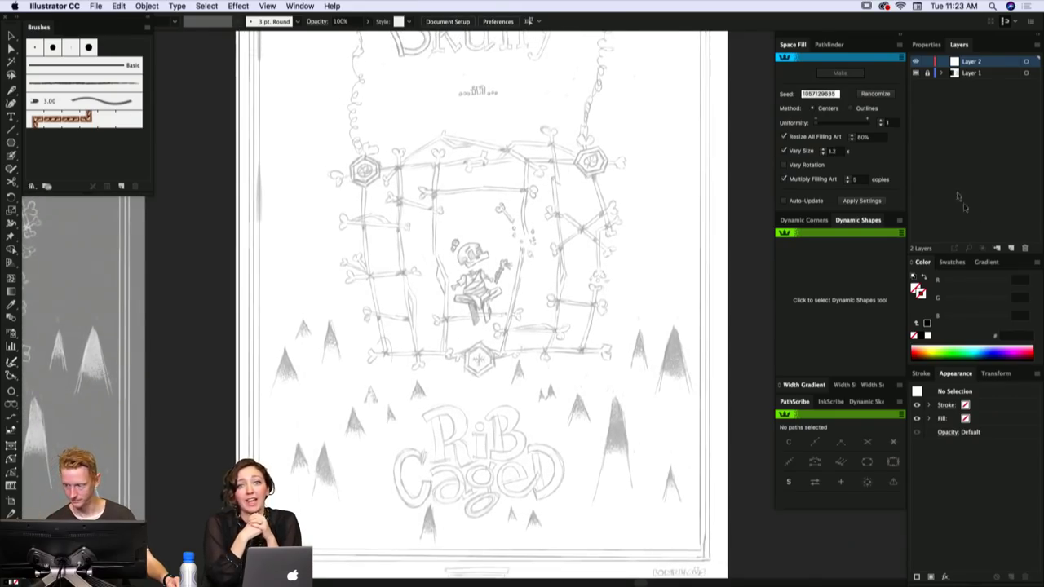
pyautogui.scroll(2, 581, 270)
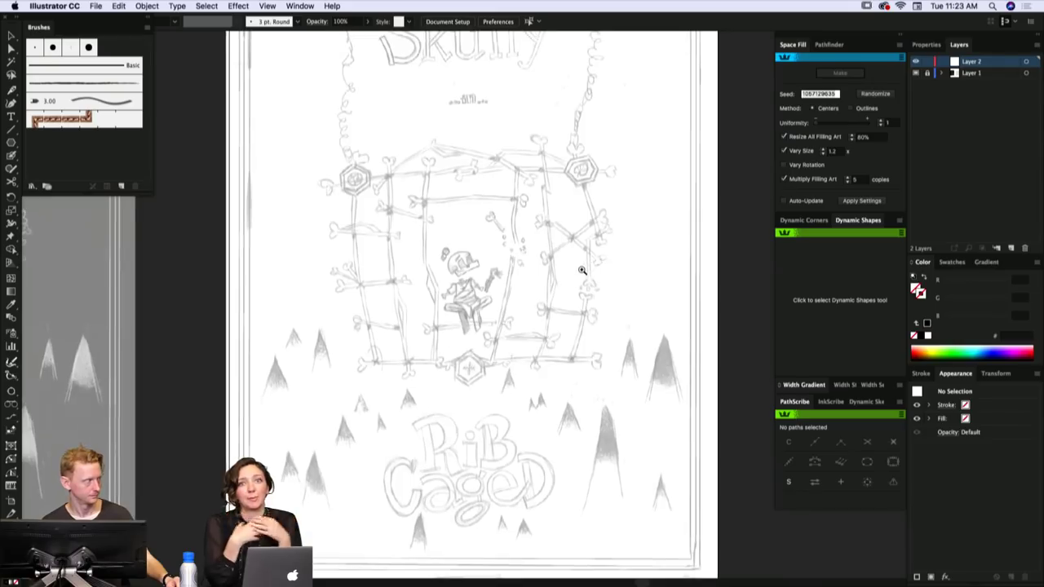
pyautogui.click(583, 270)
pyautogui.moveTo(582, 270); pyautogui.dragTo(639, 277)
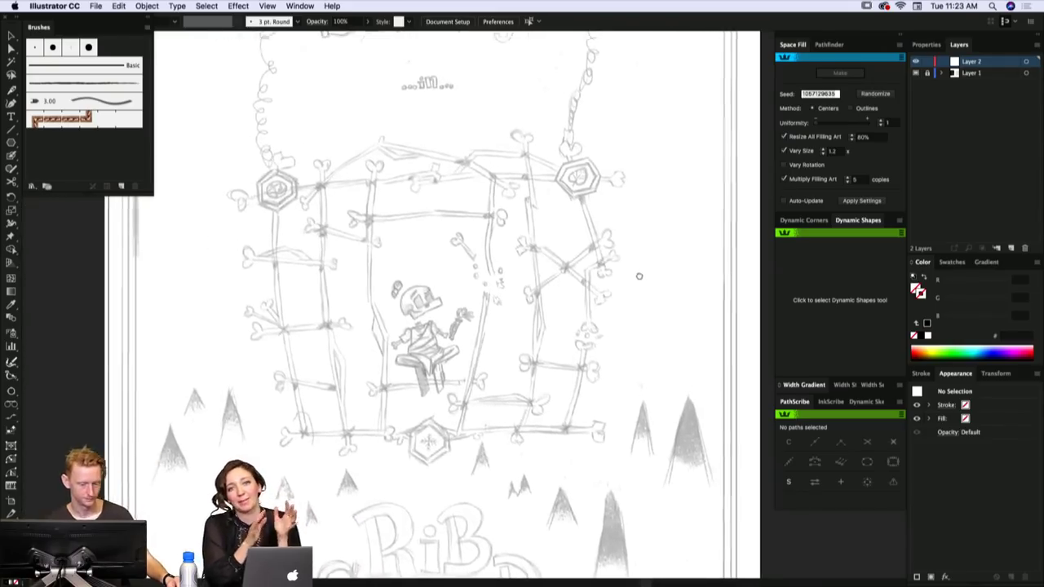
pyautogui.scroll(1, 636, 274)
pyautogui.scroll(1, 630, 266)
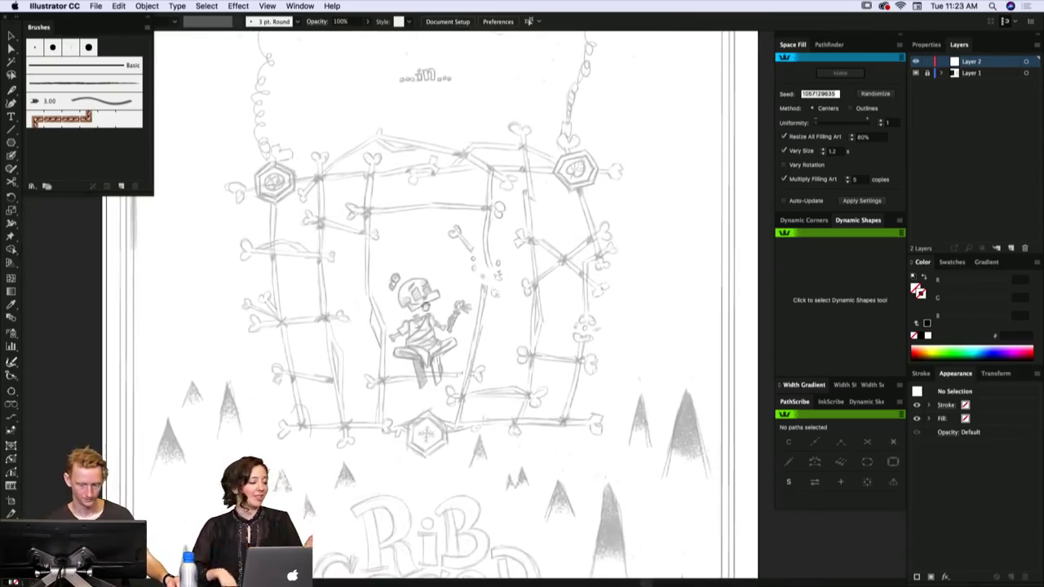
pyautogui.moveTo(330, 242); pyautogui.dragTo(538, 424)
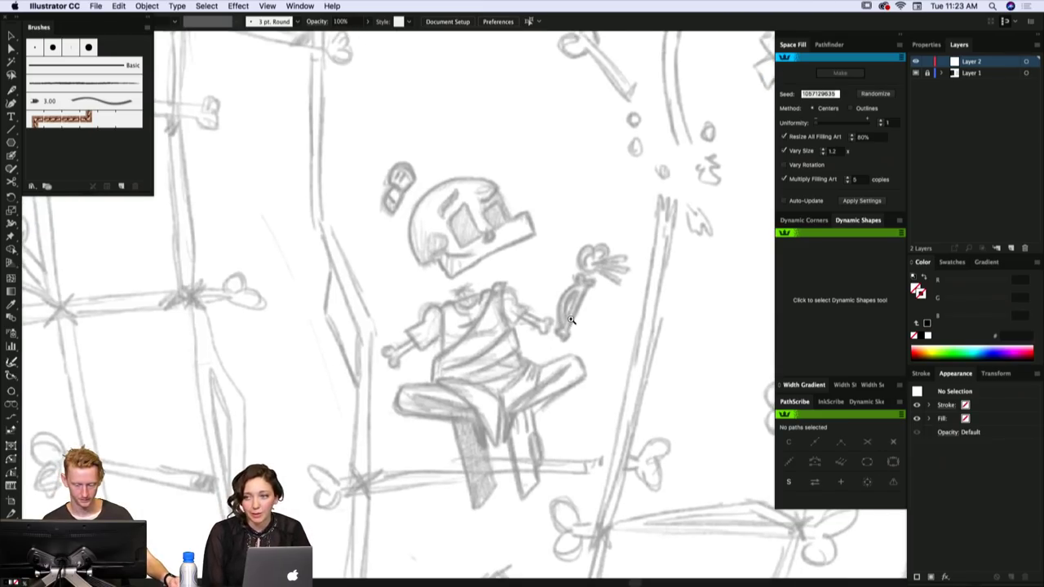
pyautogui.keyDown('alt'); pyautogui.click(576, 317); pyautogui.keyUp('alt')
pyautogui.keyDown('alt'); pyautogui.click(578, 315); pyautogui.keyUp('alt')
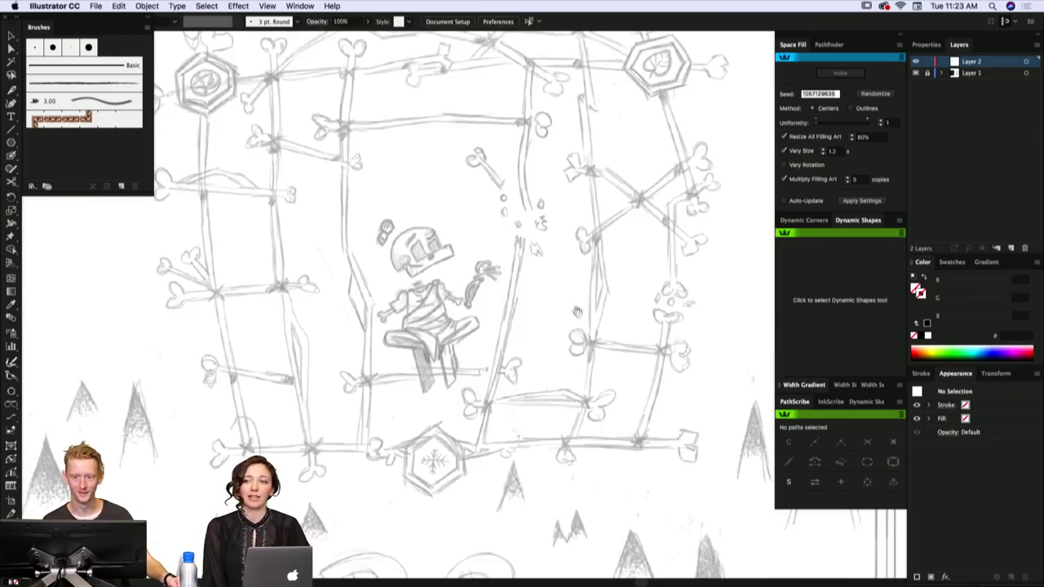
pyautogui.moveTo(577, 310); pyautogui.dragTo(570, 338)
pyautogui.scroll(2, 571, 338)
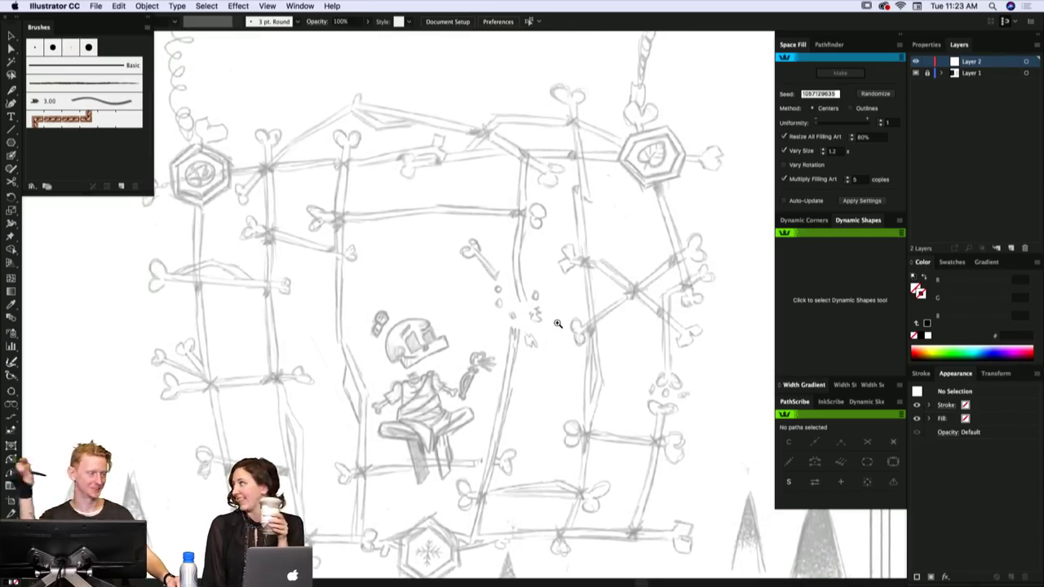
pyautogui.scroll(6, 558, 324)
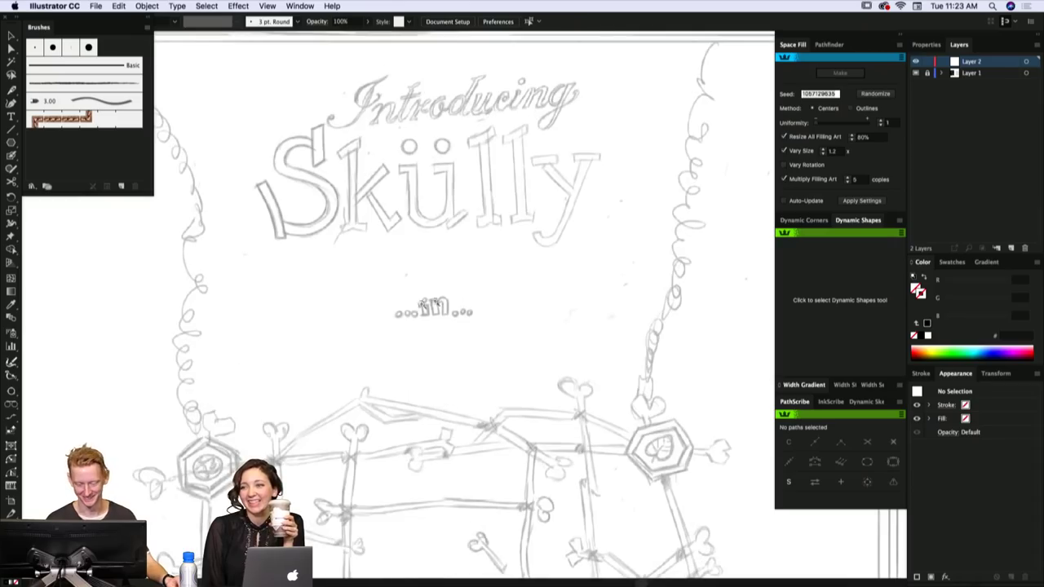
# - Trace the stem of the "i" in "...in..." with InkScribe as a closed four-cornered path about 12 by 17 px
pyautogui.moveTo(394, 277); pyautogui.dragTo(548, 356)
pyautogui.keyDown('alt'); pyautogui.click(641, 286); pyautogui.keyUp('alt')
pyautogui.keyDown('alt'); pyautogui.click(653, 303); pyautogui.keyUp('alt')
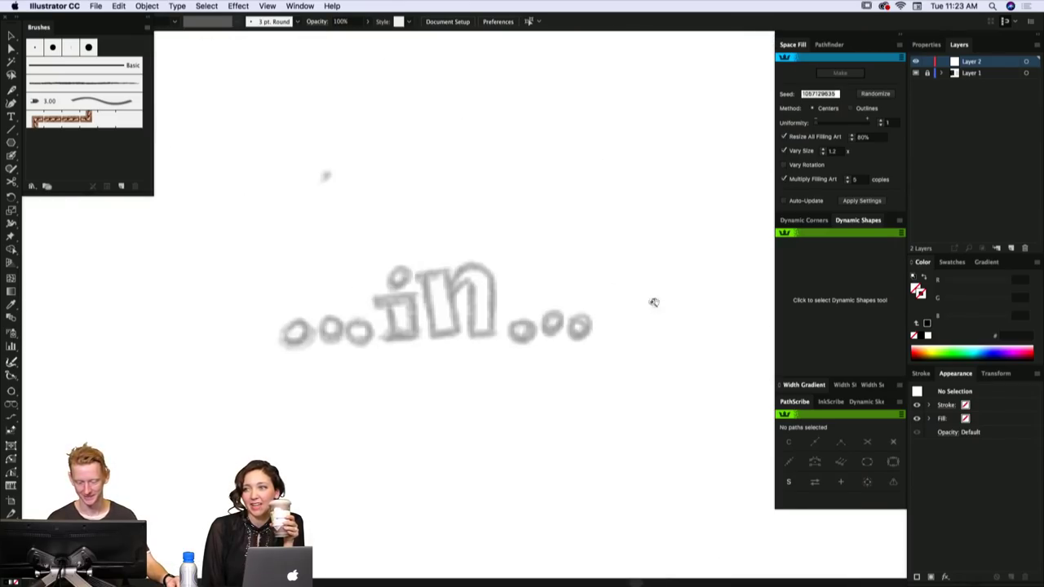
pyautogui.hscroll(-3, 408, 314)
pyautogui.click(432, 296)
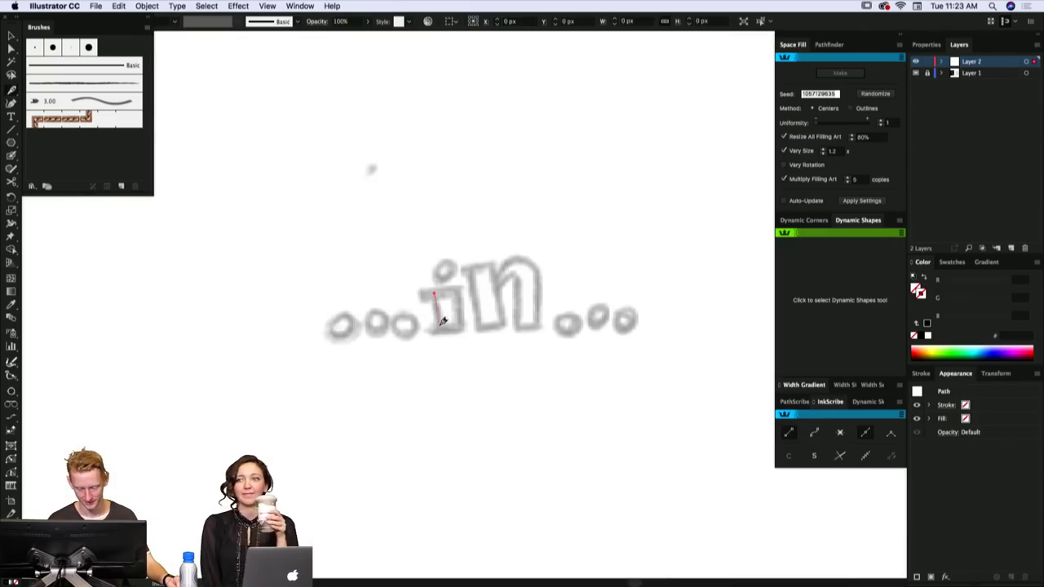
pyautogui.click(438, 328)
pyautogui.click(460, 328)
pyautogui.click(459, 291)
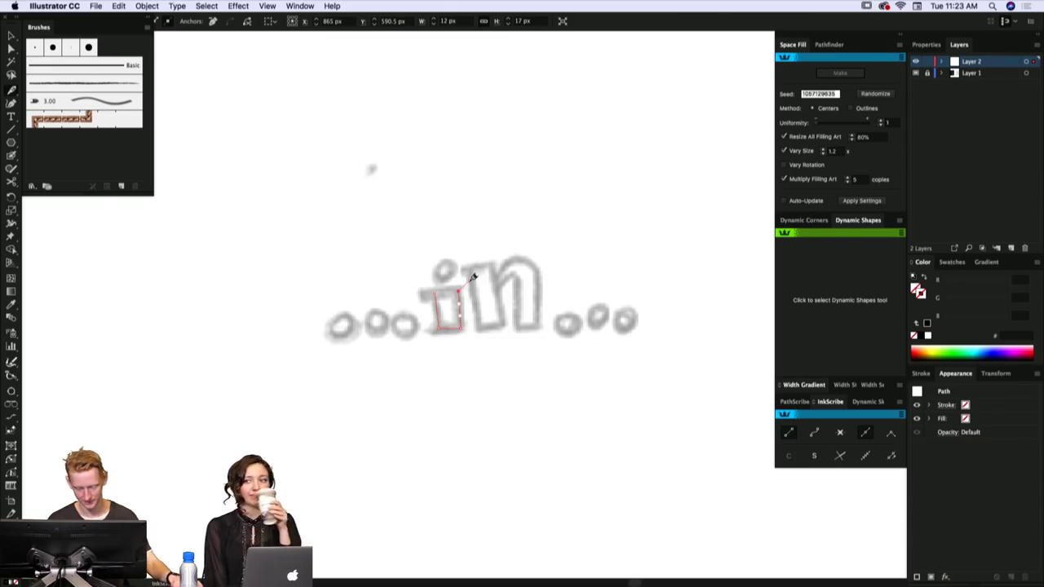
pyautogui.press('super+j')
pyautogui.press('super+shift+a')
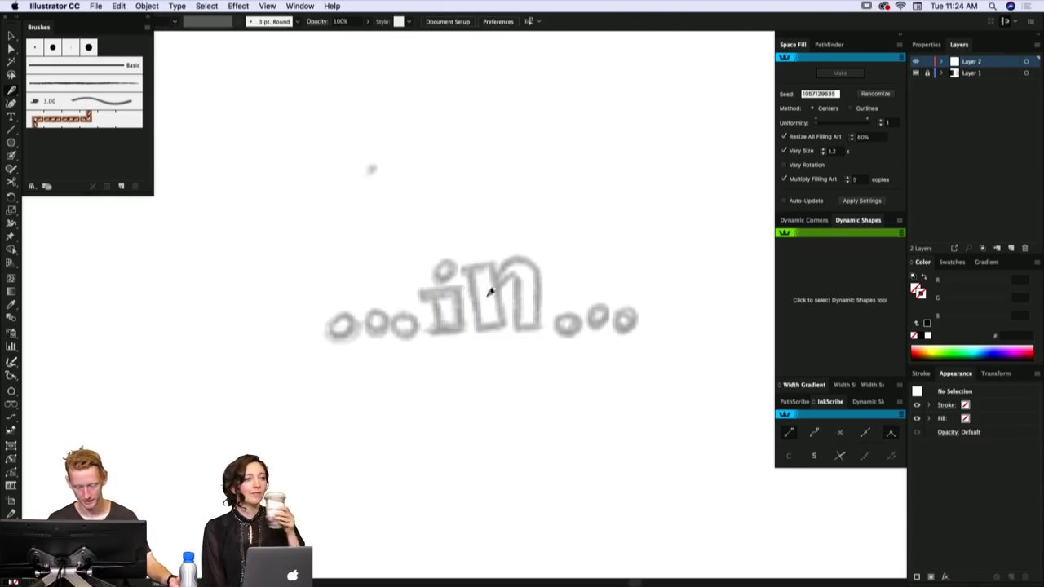
# - Select the traced "i" stem and give it a red f22c2c stroke, then deselect it
pyautogui.press('v')
pyautogui.moveTo(474, 280); pyautogui.dragTo(445, 305)
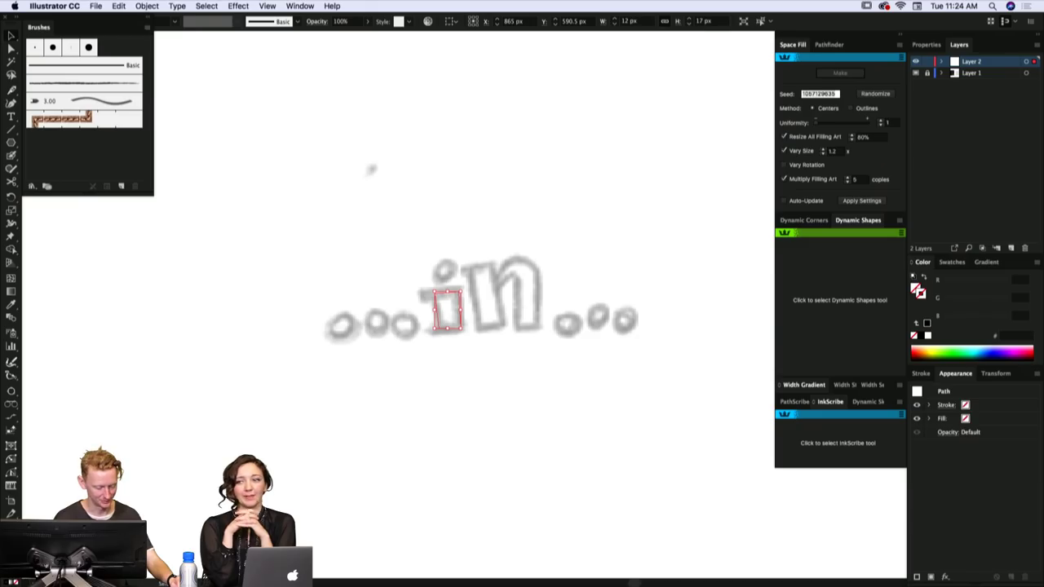
pyautogui.doubleClick(12, 534)
pyautogui.moveTo(44, 217)
pyautogui.mouseDown()
pyautogui.moveTo(48, 204)
pyautogui.moveTo(40, 212)
pyautogui.mouseUp()
pyautogui.click(163, 98)
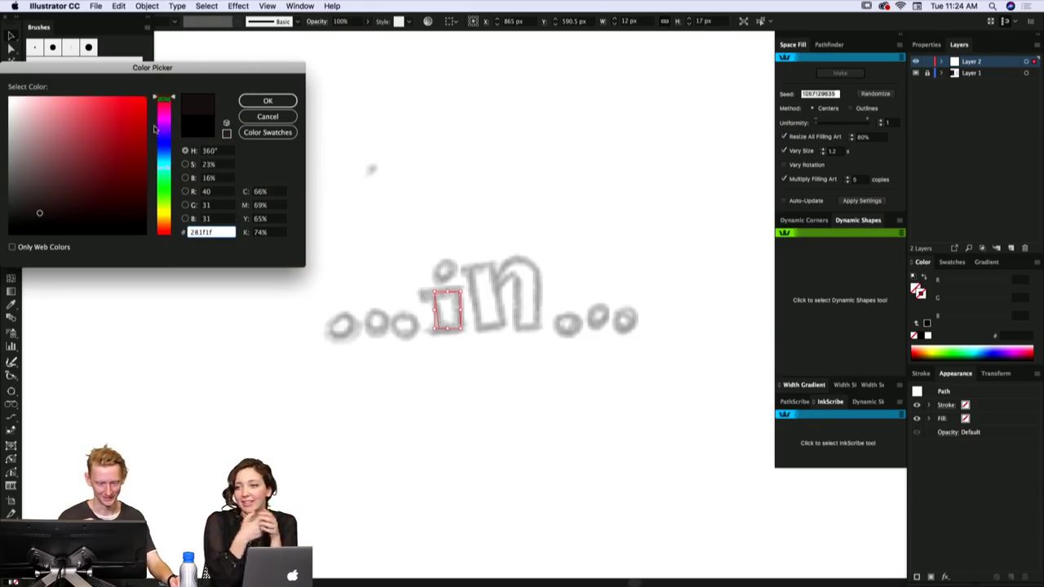
pyautogui.click(120, 102)
pyautogui.click(254, 105)
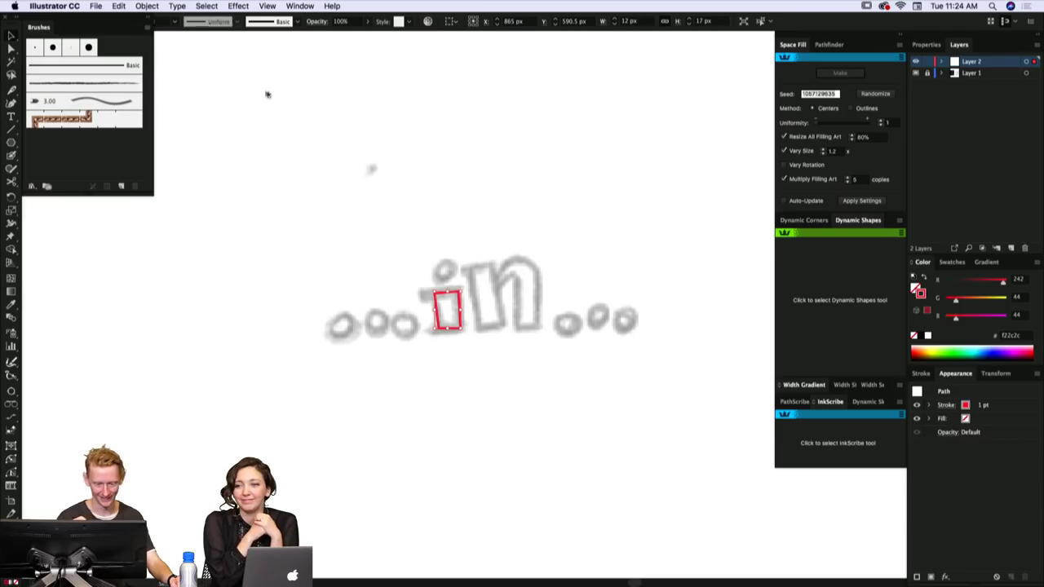
pyautogui.click(482, 308)
# - Trace the top serif of the "i" with InkScribe as a closed four-cornered path about 17 by 6 px
pyautogui.moveTo(483, 307); pyautogui.dragTo(486, 302)
pyautogui.press('a')
pyautogui.press('p')
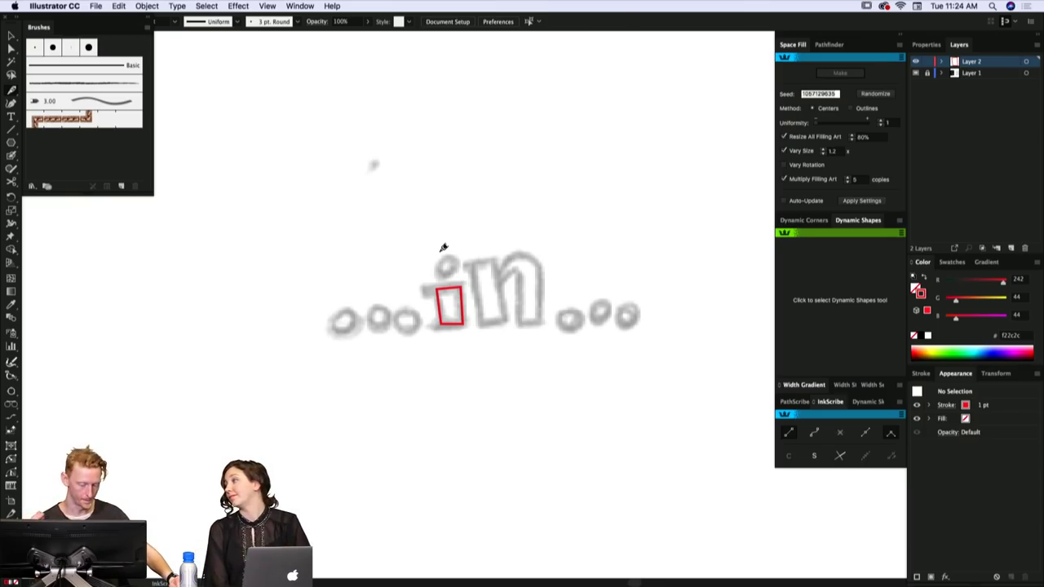
pyautogui.click(424, 288)
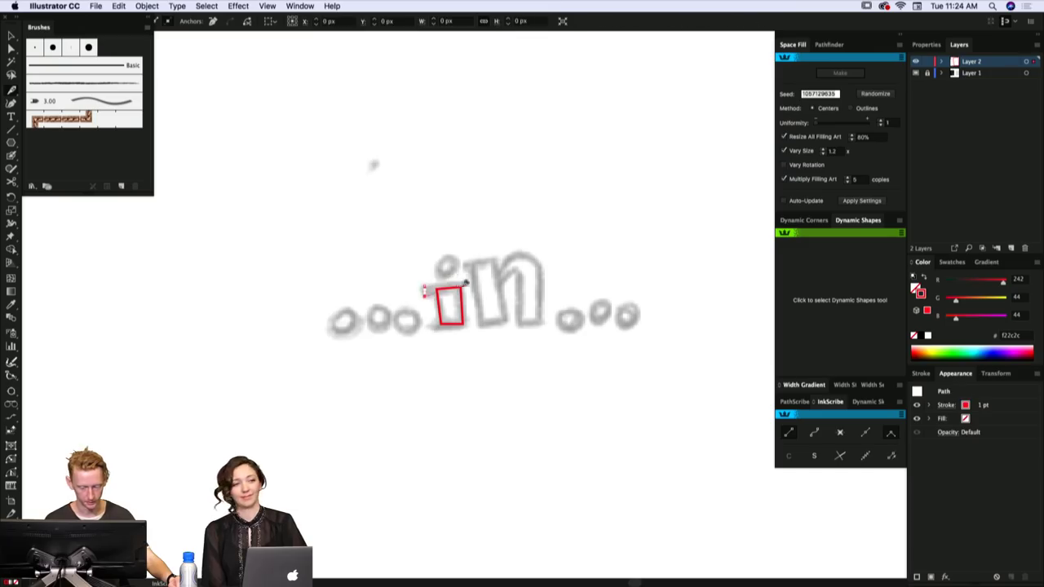
pyautogui.click(461, 287)
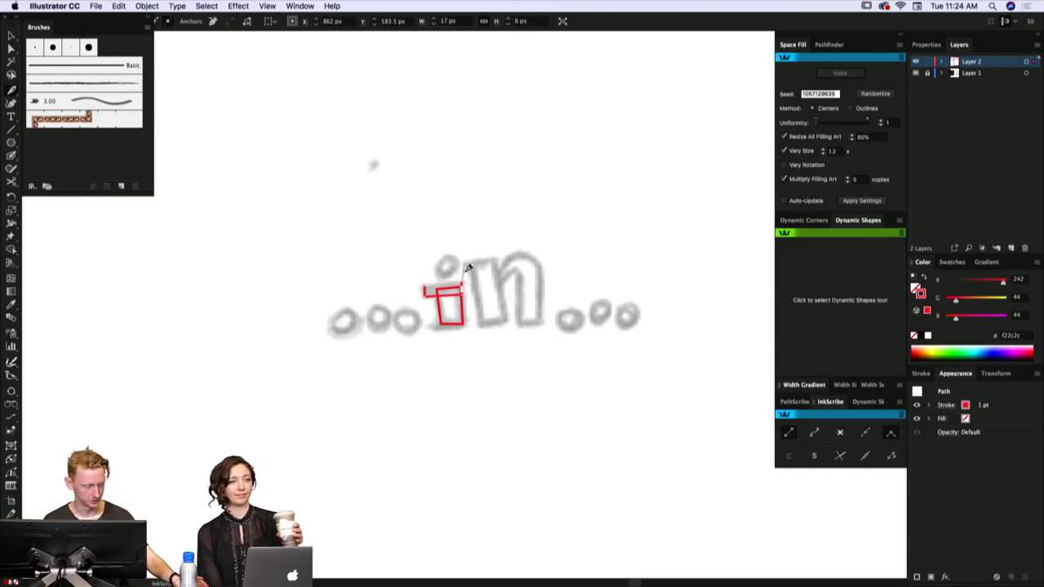
pyautogui.press('c')
pyautogui.keyDown('super'); pyautogui.click(494, 263); pyautogui.keyUp('super')
pyautogui.scroll(-1, 475, 286)
pyautogui.press('a')
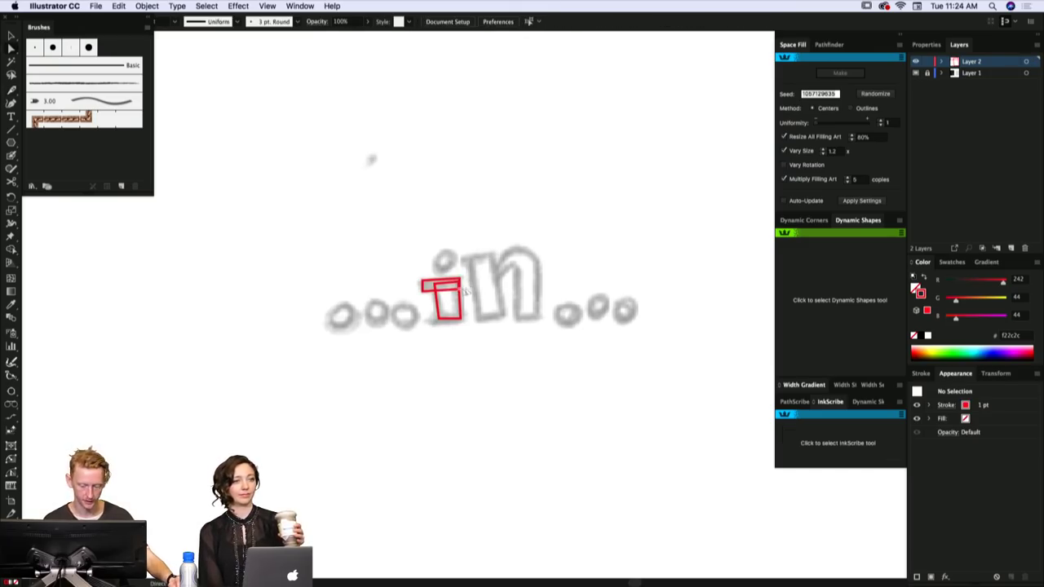
# - Try to nudge the lower-right corner of the top serif upward and turn off Snap to Pixel
pyautogui.click(460, 290)
pyautogui.moveTo(460, 289); pyautogui.dragTo(460, 284)
pyautogui.click(472, 282)
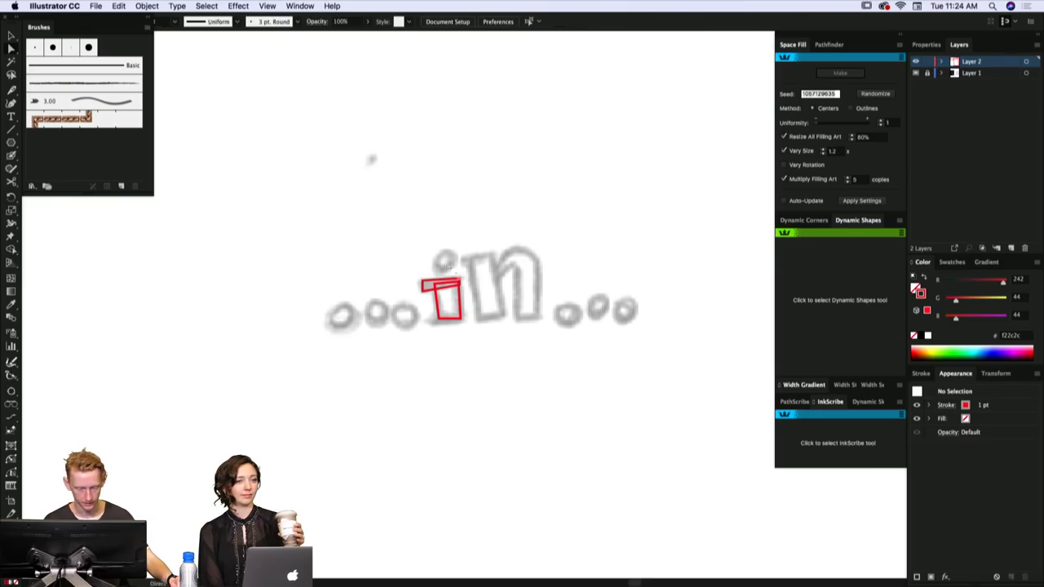
pyautogui.click(267, 5)
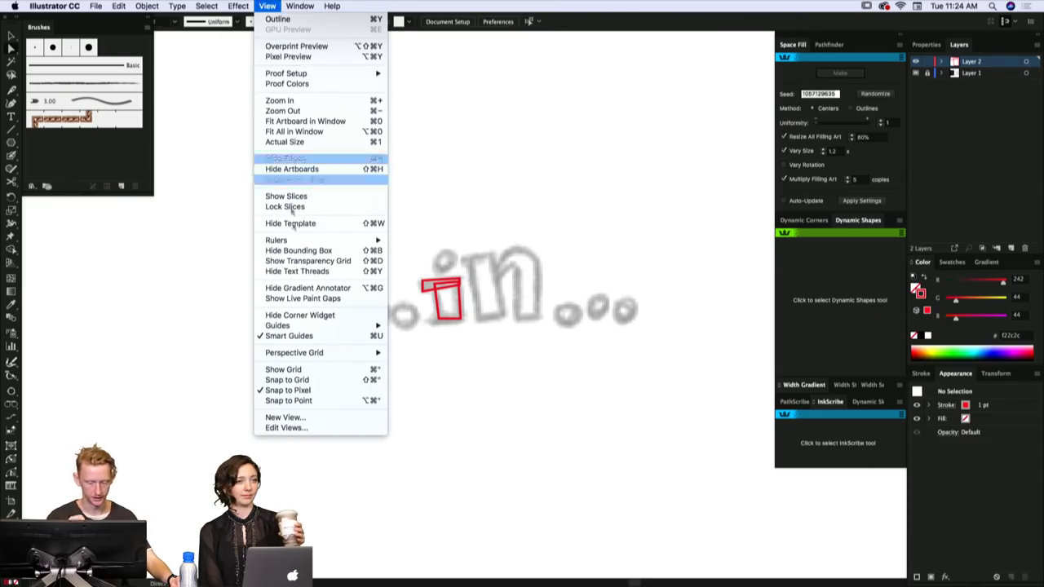
pyautogui.click(346, 391)
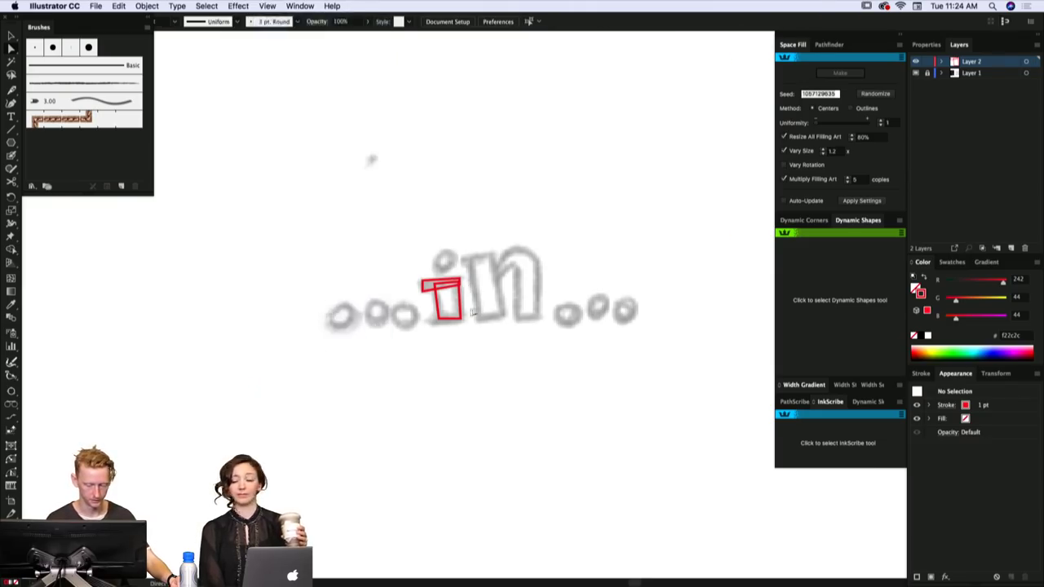
# - Trace the bottom serif of the "i" with InkScribe as a closed four-cornered path across the foot of the stem
pyautogui.moveTo(484, 301); pyautogui.dragTo(480, 305)
pyautogui.press('p')
pyautogui.click(428, 322)
pyautogui.click(428, 327)
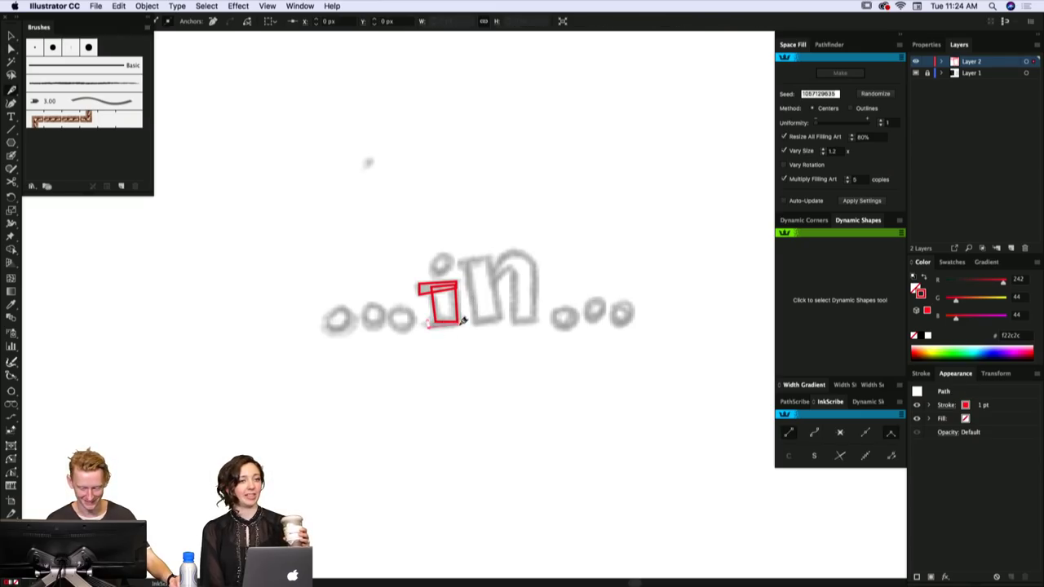
pyautogui.click(459, 324)
pyautogui.click(459, 318)
pyautogui.click(429, 321)
pyautogui.keyDown('super'); pyautogui.click(467, 285); pyautogui.keyUp('super')
pyautogui.moveTo(465, 282); pyautogui.dragTo(468, 294)
# - Fine-tune the lower-left corner of the "i" top serif to match the sketch and deselect it
pyautogui.press('a')
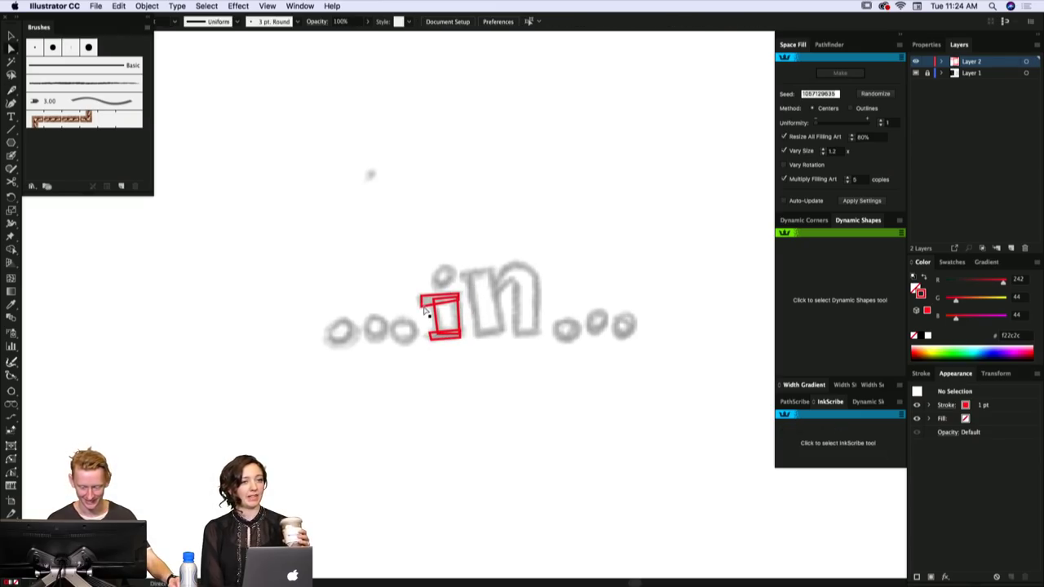
pyautogui.click(423, 305)
pyautogui.click(434, 286)
pyautogui.click(423, 305)
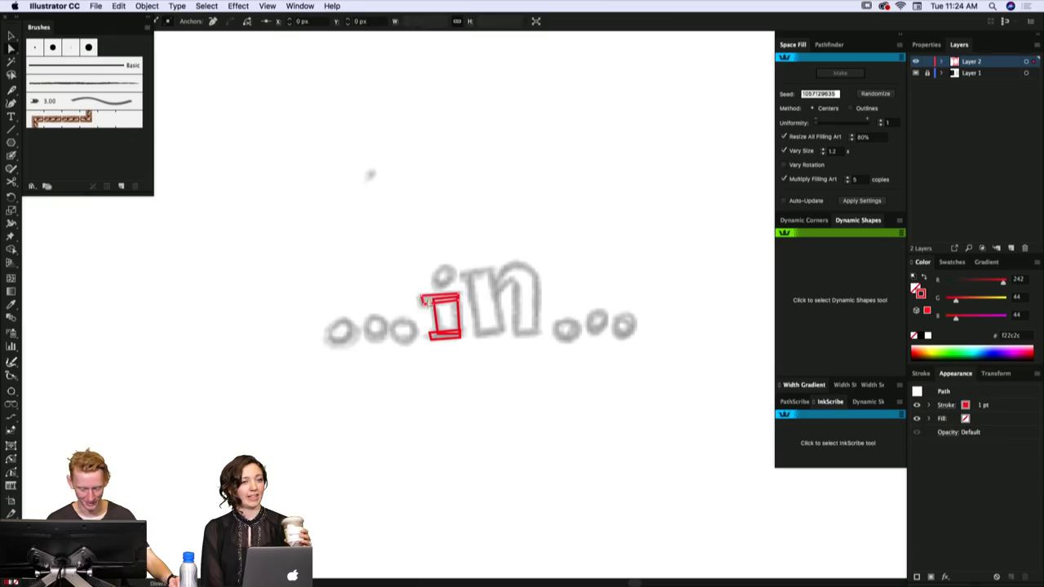
pyautogui.click(422, 310)
pyautogui.moveTo(423, 305); pyautogui.dragTo(422, 307)
pyautogui.click(462, 285)
pyautogui.moveTo(476, 281); pyautogui.dragTo(475, 283)
# - Trace the dot of the "i" with Dynamic Sketch as a rounded closed loop about 8.5 by 9.1 px
pyautogui.moveTo(393, 233); pyautogui.dragTo(493, 341)
pyautogui.press('n')
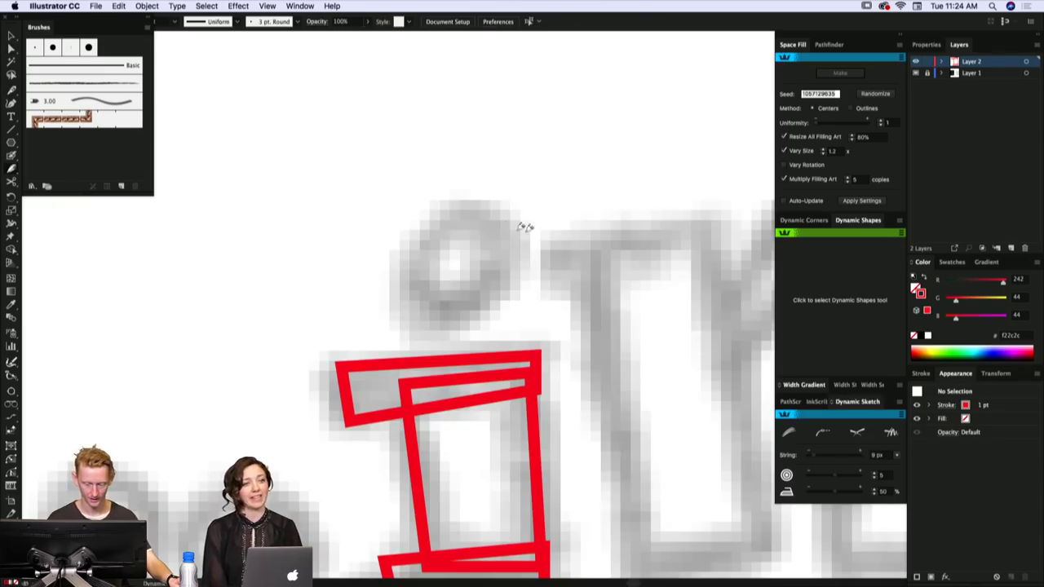
pyautogui.moveTo(456, 210)
pyautogui.mouseDown()
pyautogui.moveTo(476, 299)
pyautogui.moveTo(458, 204)
pyautogui.mouseUp()
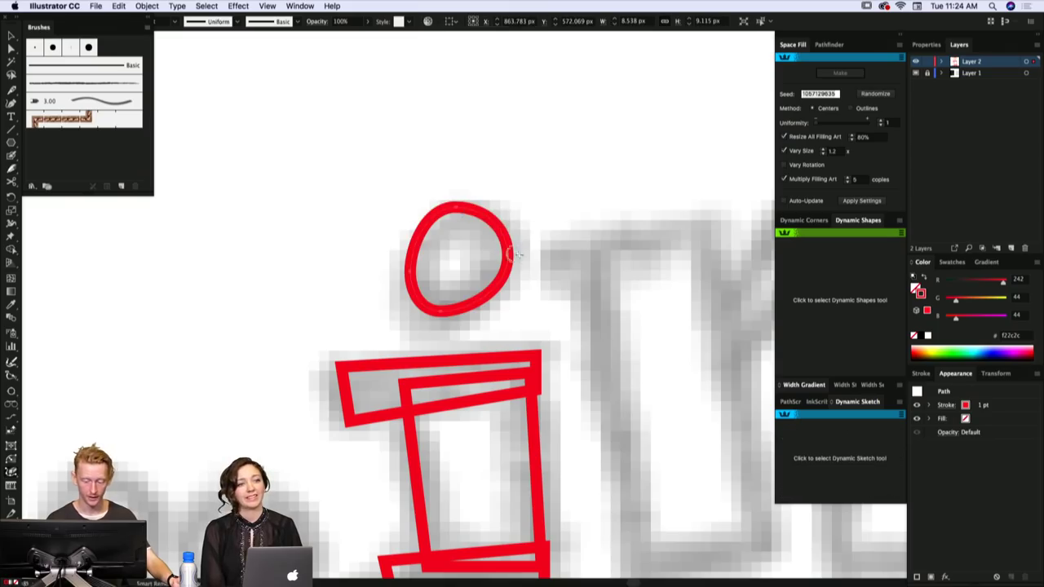
pyautogui.keyDown('alt'); pyautogui.keyDown('super'); pyautogui.click(550, 277); pyautogui.keyUp('super'); pyautogui.keyUp('alt')
pyautogui.press('super+minus')
pyautogui.press('super+minus')
pyautogui.press('super+minus')
pyautogui.press('super+minus')
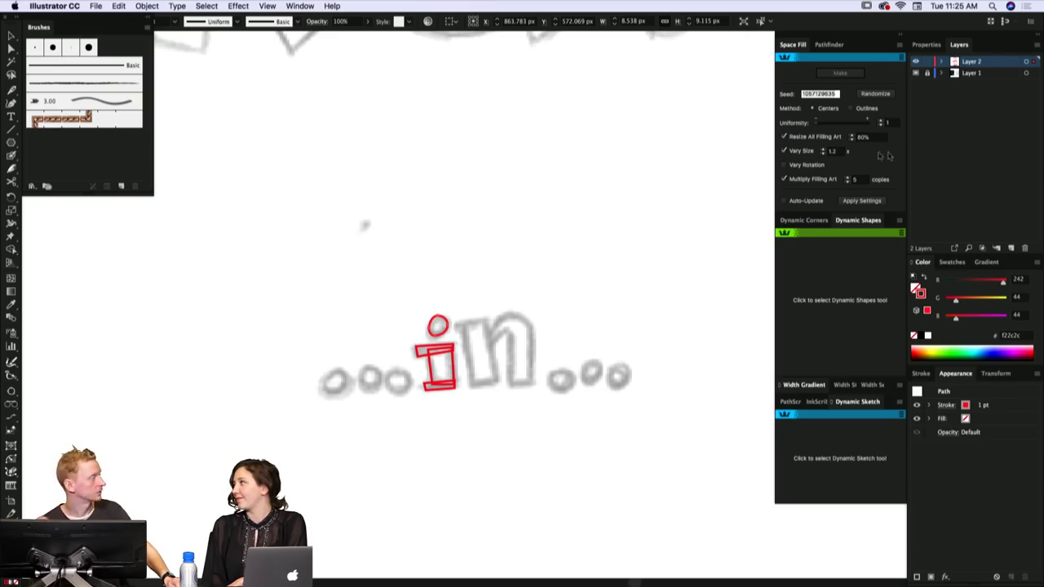
# - Trace the left stem of the "n" with InkScribe as a closed four-cornered path about 15 by 30 px
pyautogui.moveTo(496, 311); pyautogui.dragTo(481, 292)
pyautogui.press('super+shift+a')
pyautogui.press('p')
pyautogui.click(471, 268)
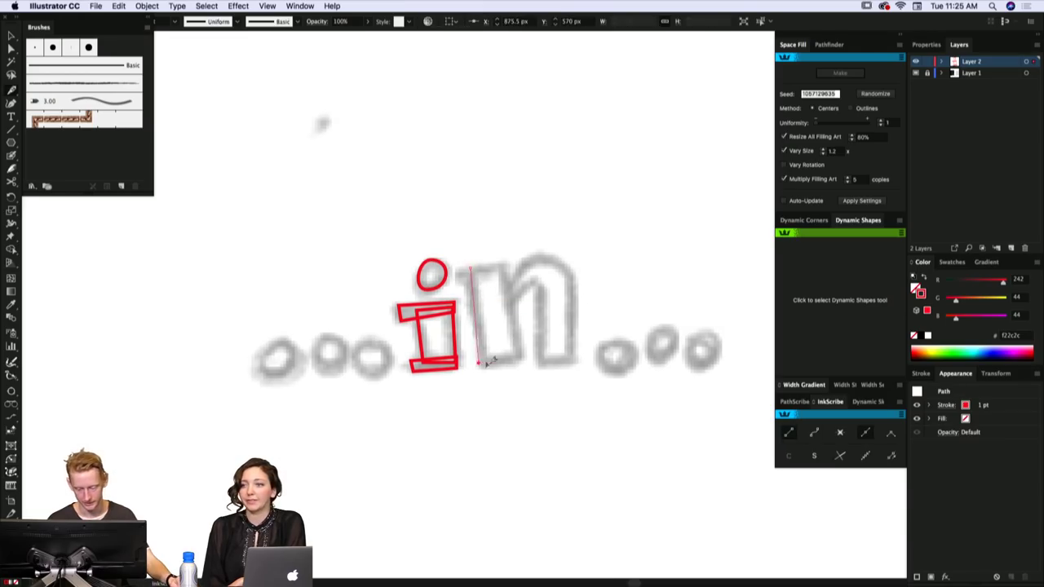
pyautogui.click(478, 364)
pyautogui.click(520, 363)
pyautogui.click(505, 264)
pyautogui.press('Escape')
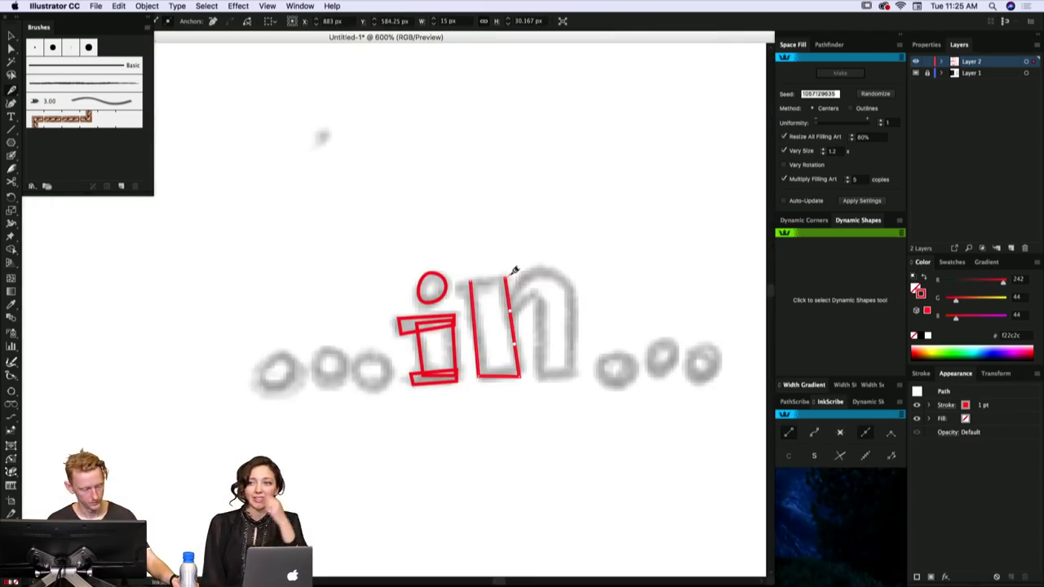
pyautogui.press('f')
pyautogui.press('super+j')
pyautogui.press('super+shift+a')
# - Raise the lower-right corner of the "n" stem slightly so its bottom edge slants, and deselect the path
pyautogui.moveTo(508, 269); pyautogui.dragTo(514, 277)
pyautogui.press('a')
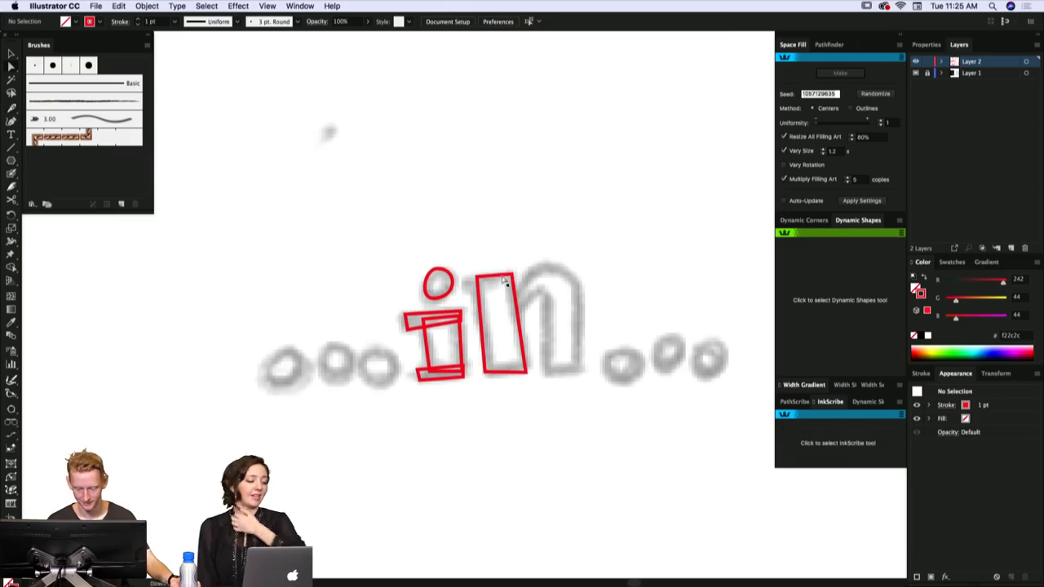
pyautogui.scroll(-1, 525, 317)
pyautogui.click(493, 266)
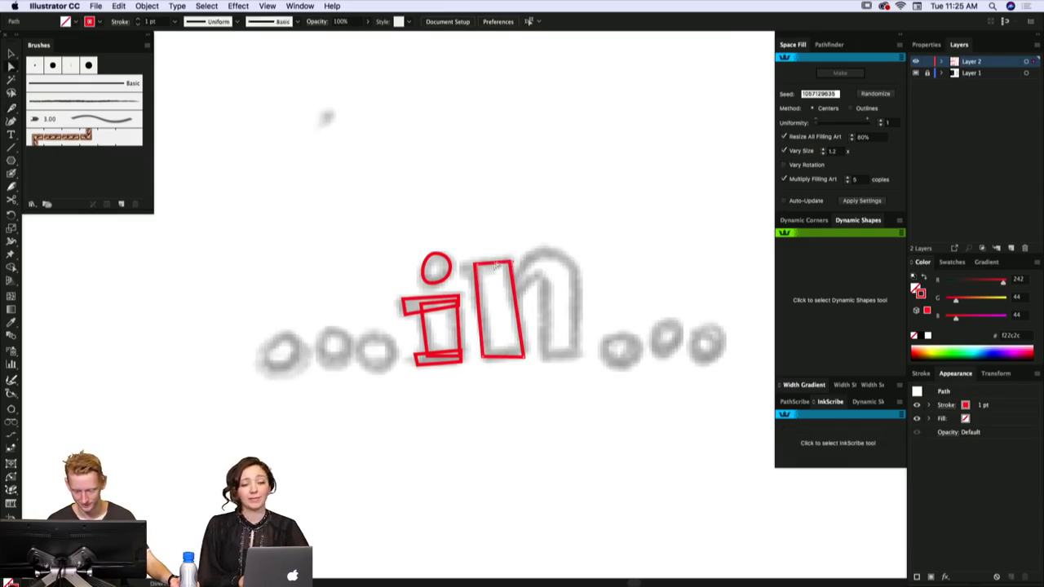
pyautogui.press('super+shift+a')
pyautogui.scroll(-1, 527, 318)
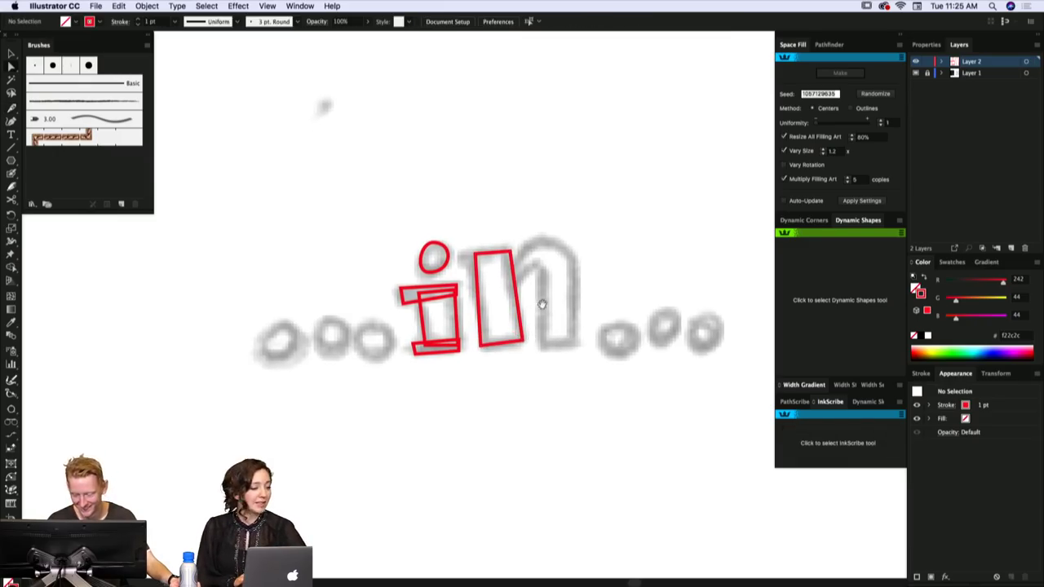
# - Trace the arch and right leg of the "n" with InkScribe as a closed curved path about 21 by 32 px
pyautogui.scroll(1, 541, 305)
pyautogui.press('p')
pyautogui.moveTo(535, 255); pyautogui.dragTo(560, 254)
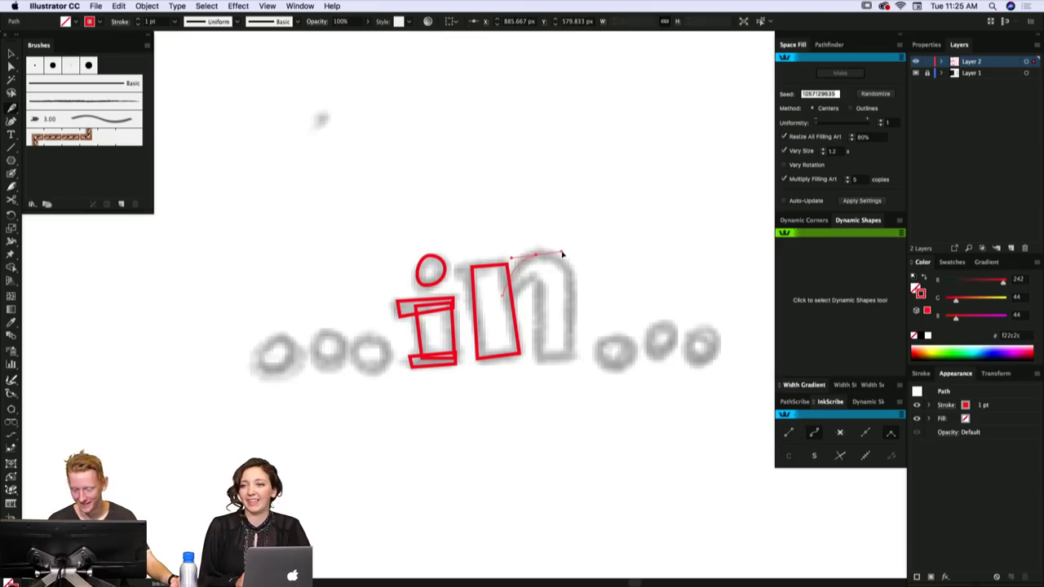
pyautogui.click(573, 357)
pyautogui.click(539, 357)
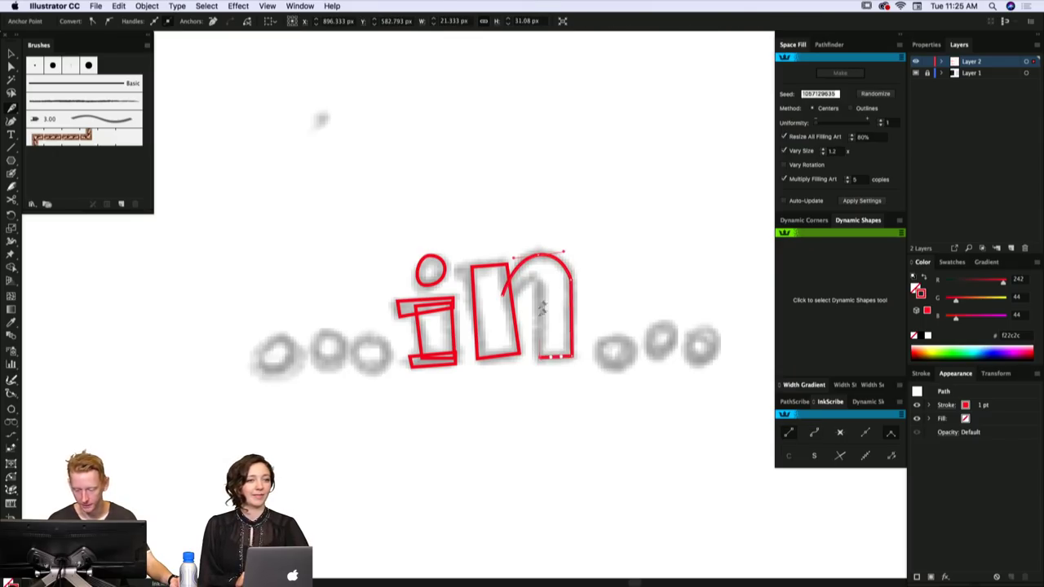
pyautogui.moveTo(537, 280); pyautogui.dragTo(528, 277)
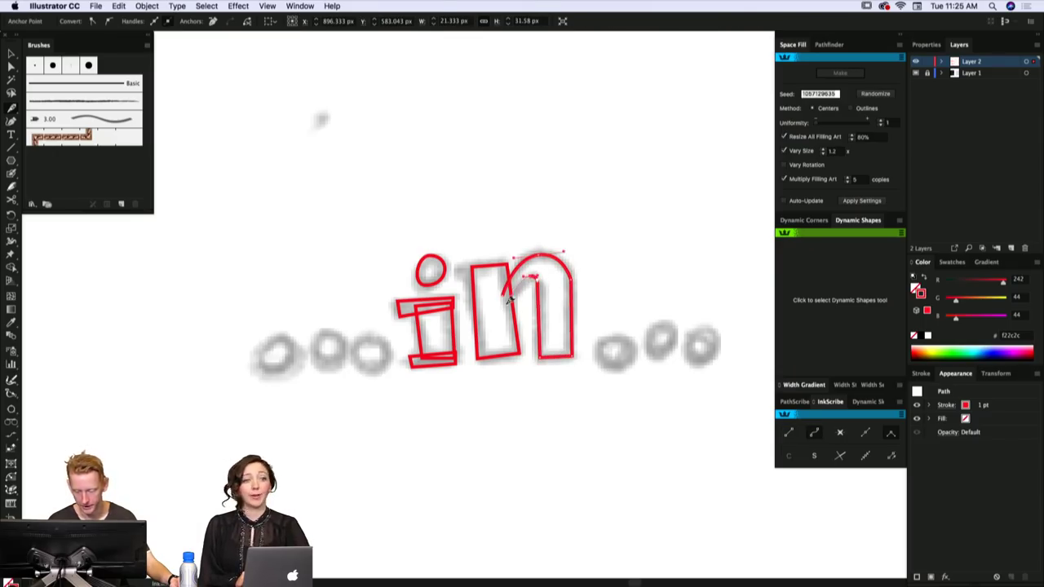
pyautogui.click(507, 304)
pyautogui.click(503, 295)
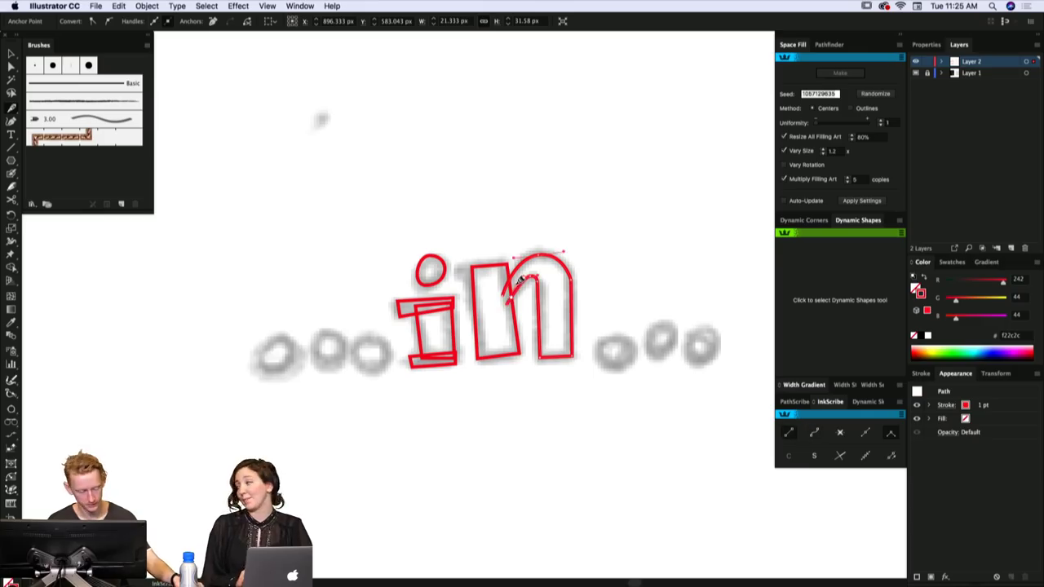
pyautogui.keyDown('super'); pyautogui.click(568, 273); pyautogui.keyUp('super')
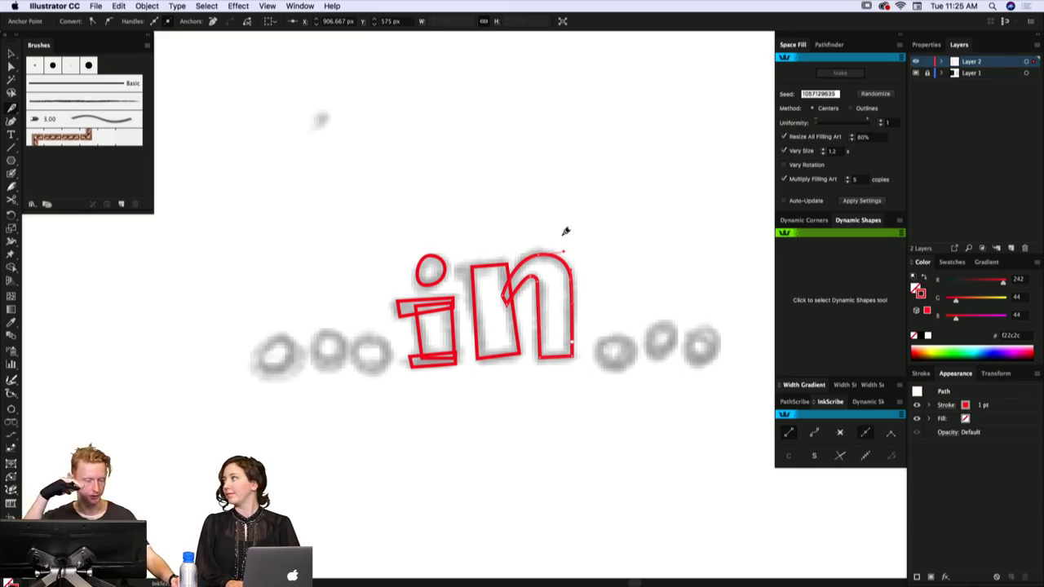
# - Draw a 45 px circle above the "in" lettering
pyautogui.moveTo(486, 145); pyautogui.dragTo(489, 222)
pyautogui.scroll(2, 492, 92)
pyautogui.hscroll(1, 492, 93)
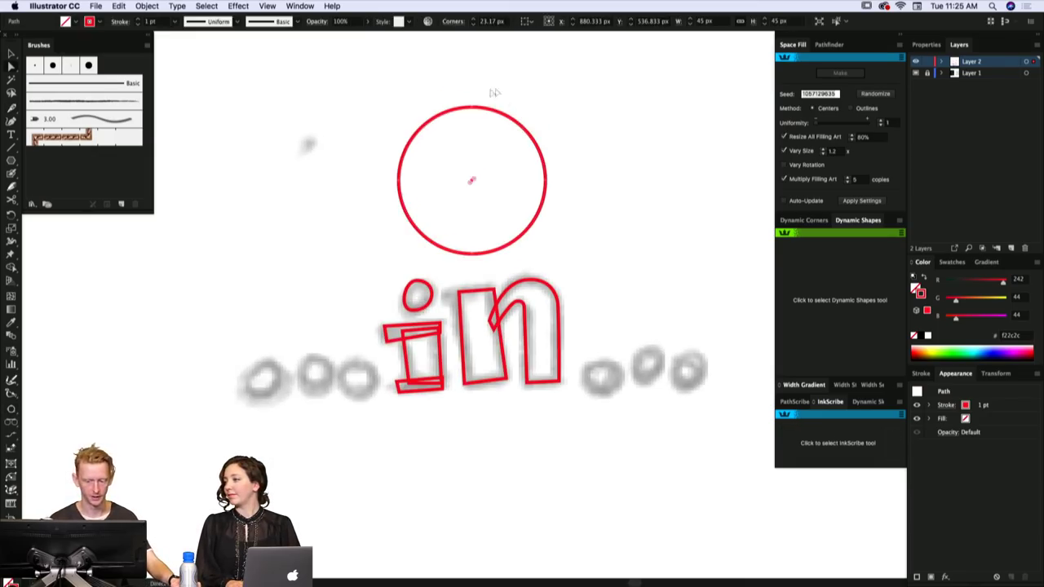
# - Examine the circle's direction handles by selecting its top, bottom and right anchor points individually and together, and deselect it
pyautogui.click(509, 104)
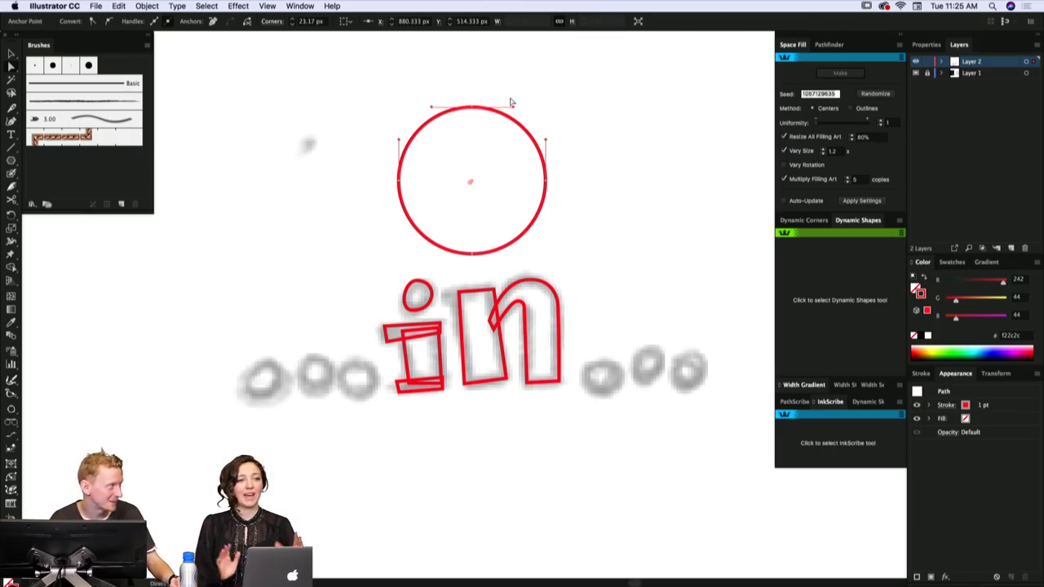
pyautogui.click(502, 260)
pyautogui.click(471, 253)
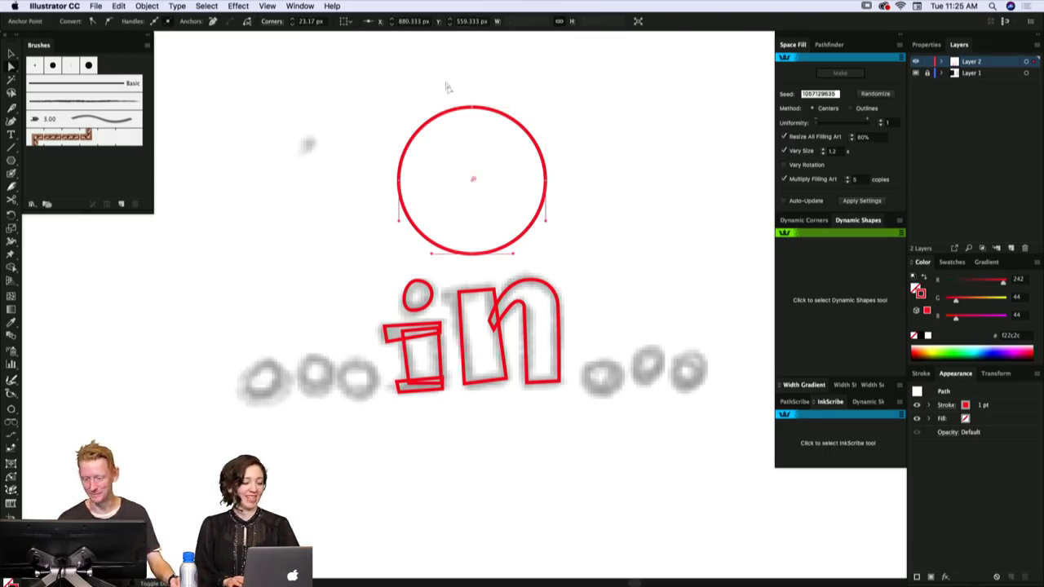
pyautogui.keyDown('shift'); pyautogui.click(471, 107); pyautogui.keyUp('shift')
pyautogui.click(495, 109)
pyautogui.click(475, 158)
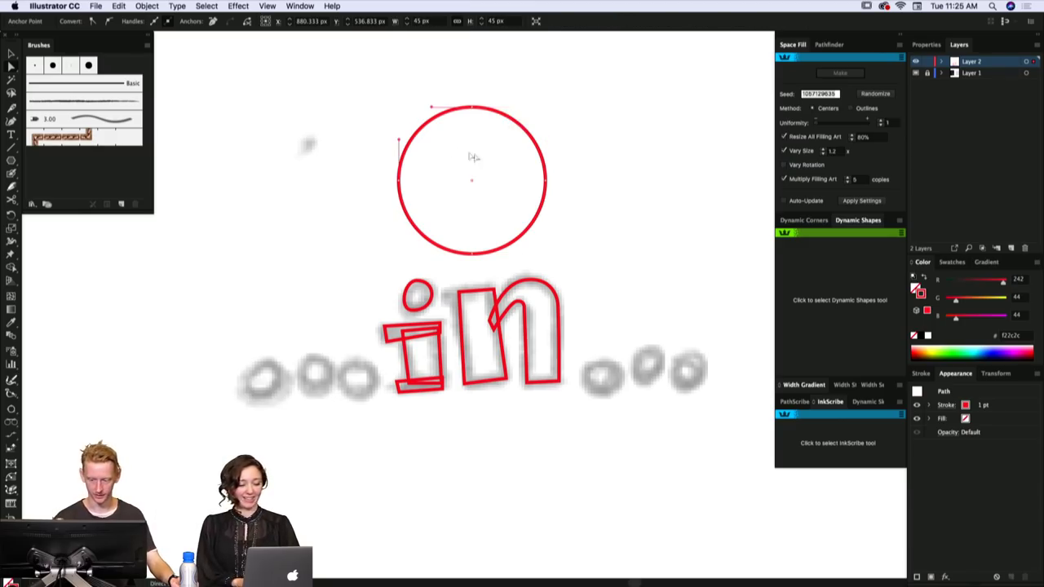
pyautogui.click(546, 183)
pyautogui.keyDown('shift'); pyautogui.click(471, 254); pyautogui.keyUp('shift')
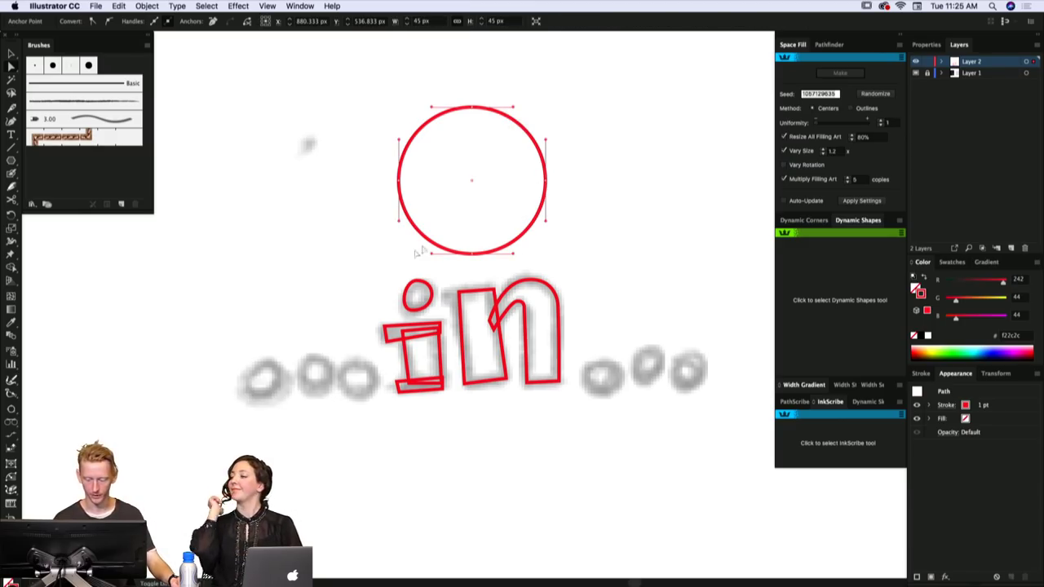
pyautogui.click(545, 142)
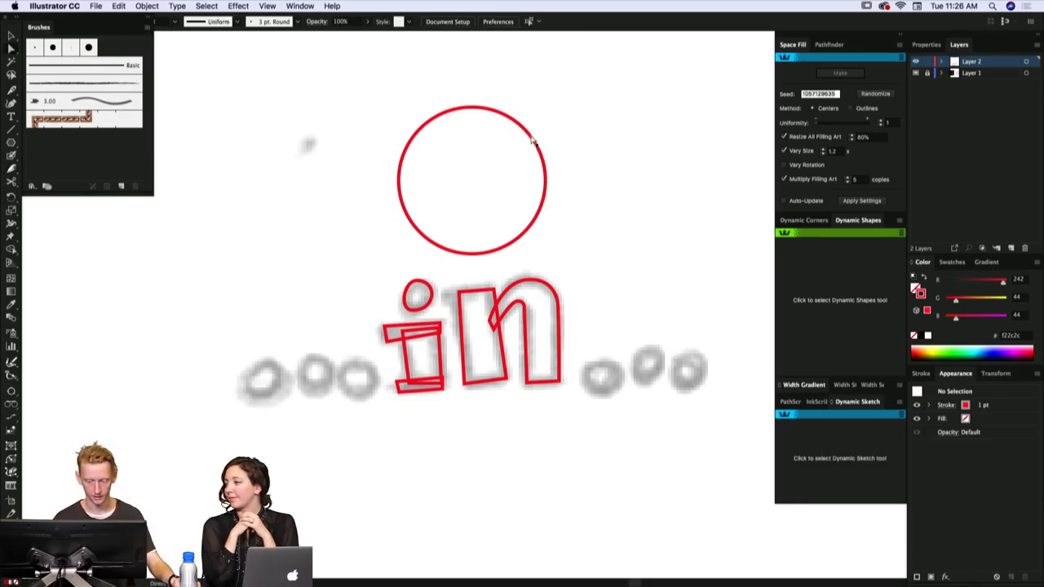
# - Add two anchor points on the circle's upper-right arc, and pull its upper-right, left and bottom points outward to distort the outline
pyautogui.click(533, 136)
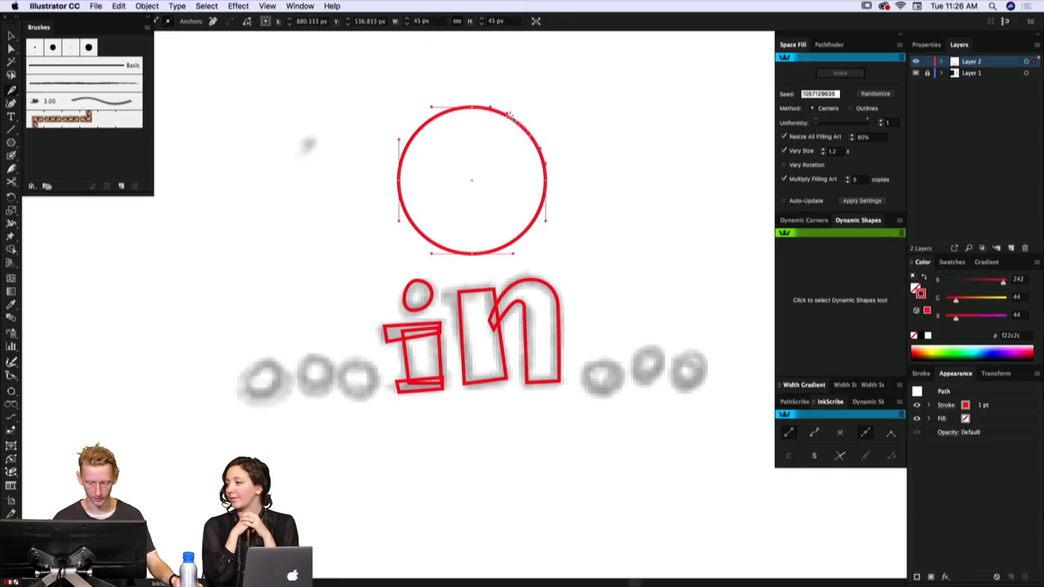
pyautogui.click(542, 154)
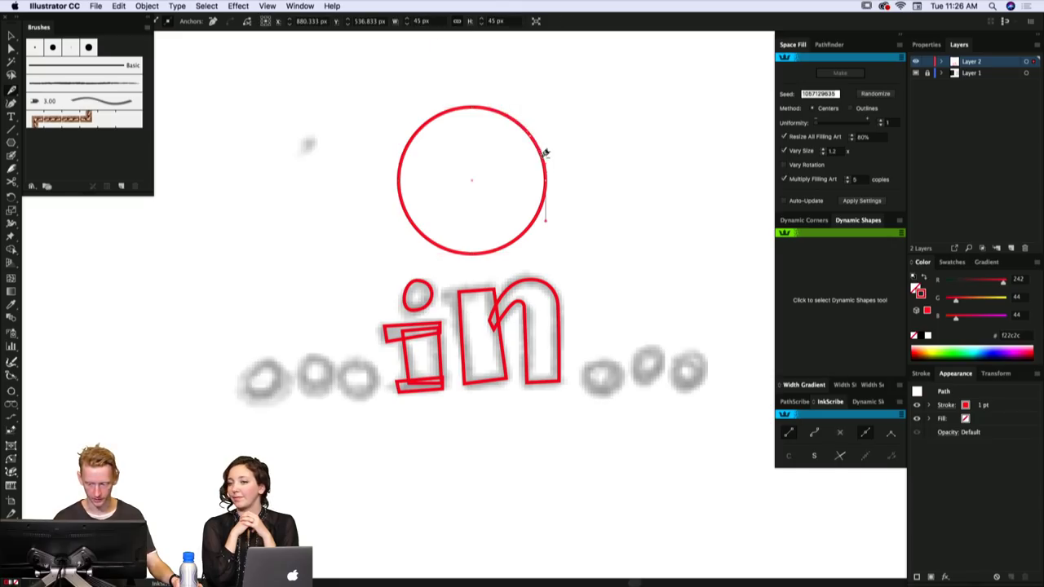
pyautogui.press('a')
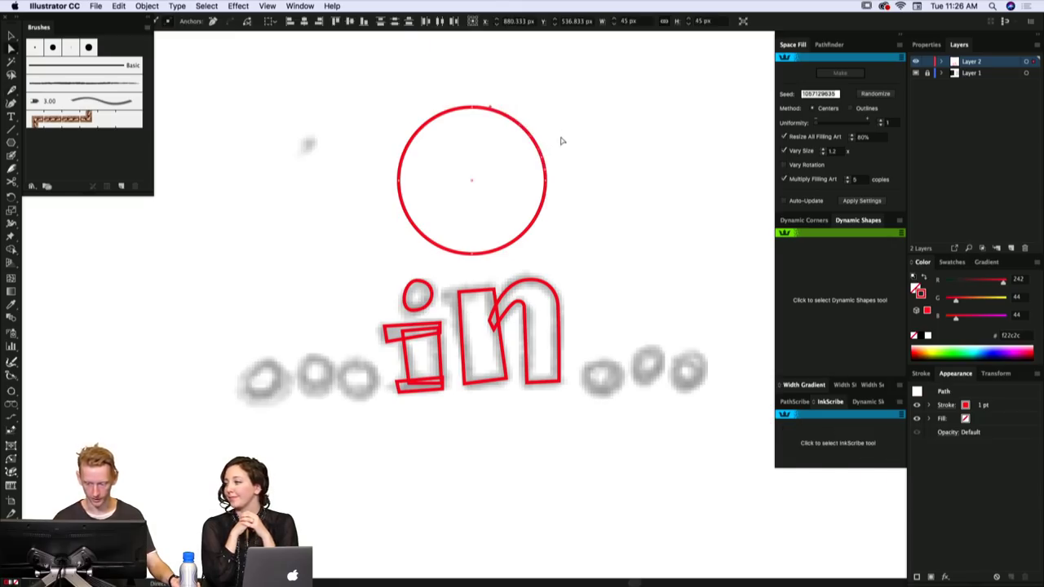
pyautogui.click(530, 135)
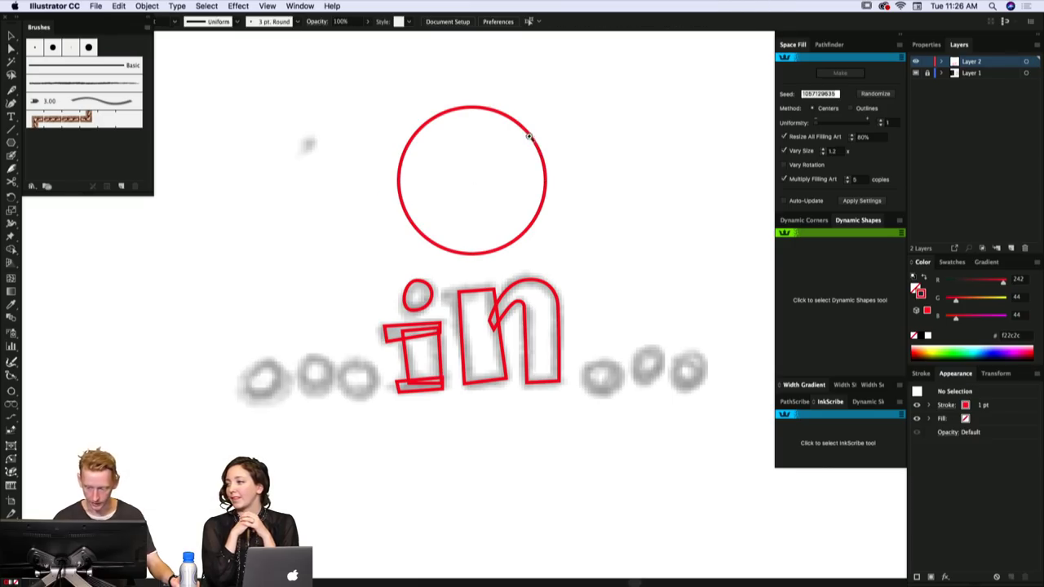
pyautogui.moveTo(532, 135); pyautogui.dragTo(542, 112)
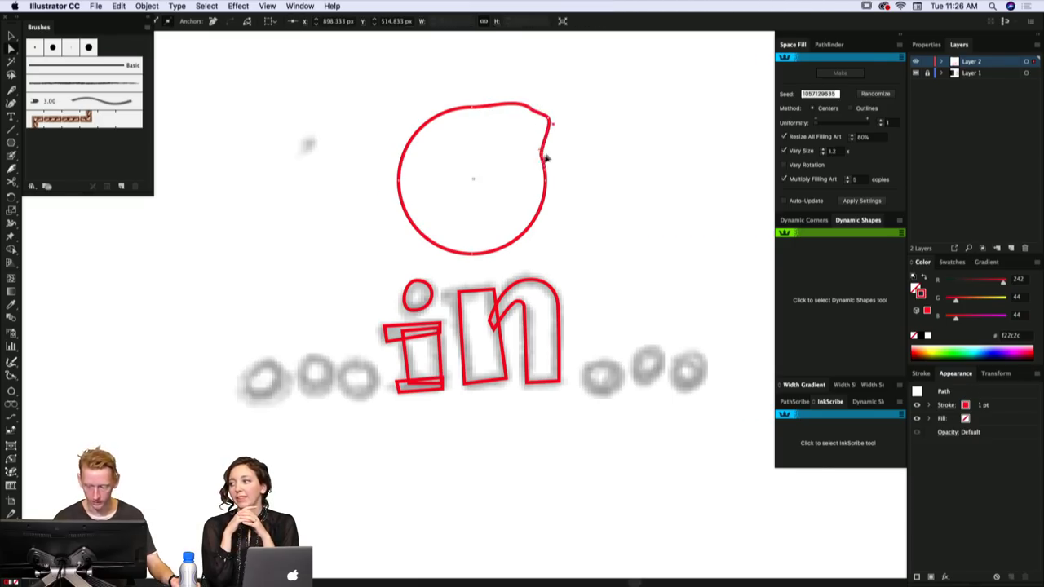
pyautogui.moveTo(398, 184); pyautogui.dragTo(343, 183)
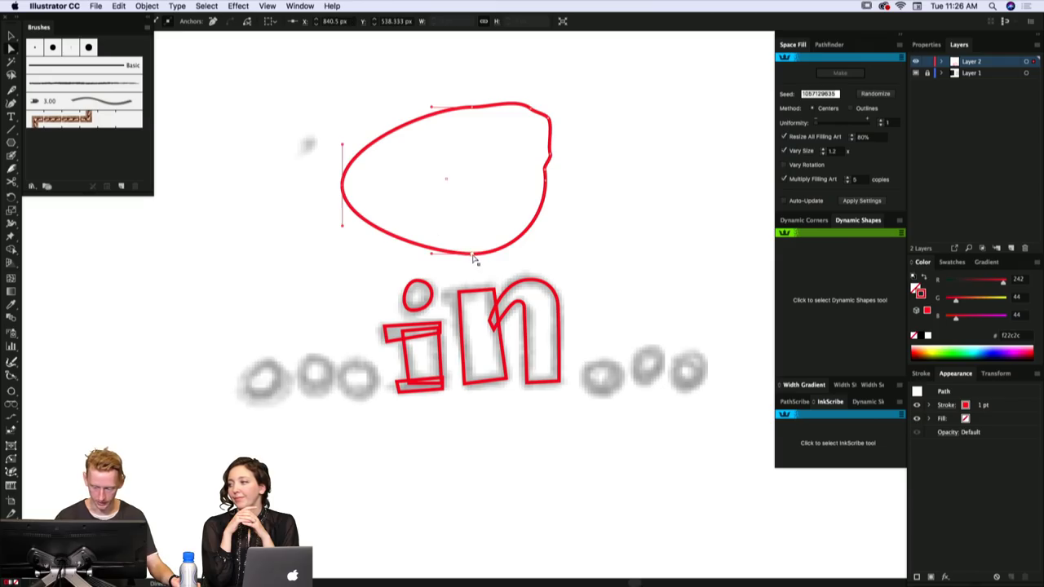
pyautogui.moveTo(472, 253); pyautogui.dragTo(488, 293)
# - Delete the distorted circle above the "in" lettering
pyautogui.press('v')
pyautogui.moveTo(582, 112); pyautogui.dragTo(468, 207)
pyautogui.press('Delete')
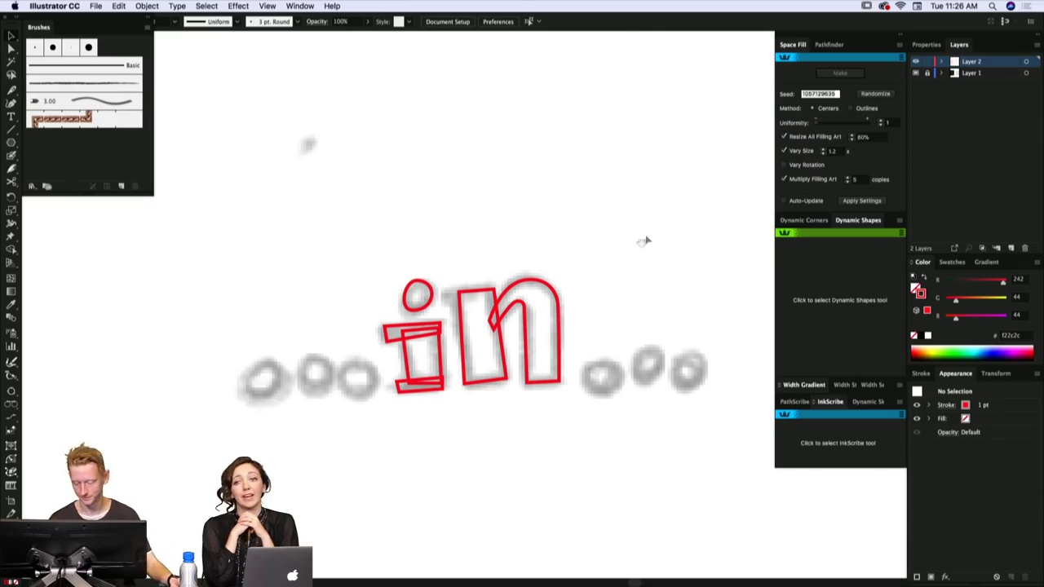
pyautogui.hscroll(2, 597, 250)
pyautogui.scroll(-1, 598, 250)
# - Select the "n" arch path and change the Layer 2 selection color from the color wheel to bright green
pyautogui.press('a')
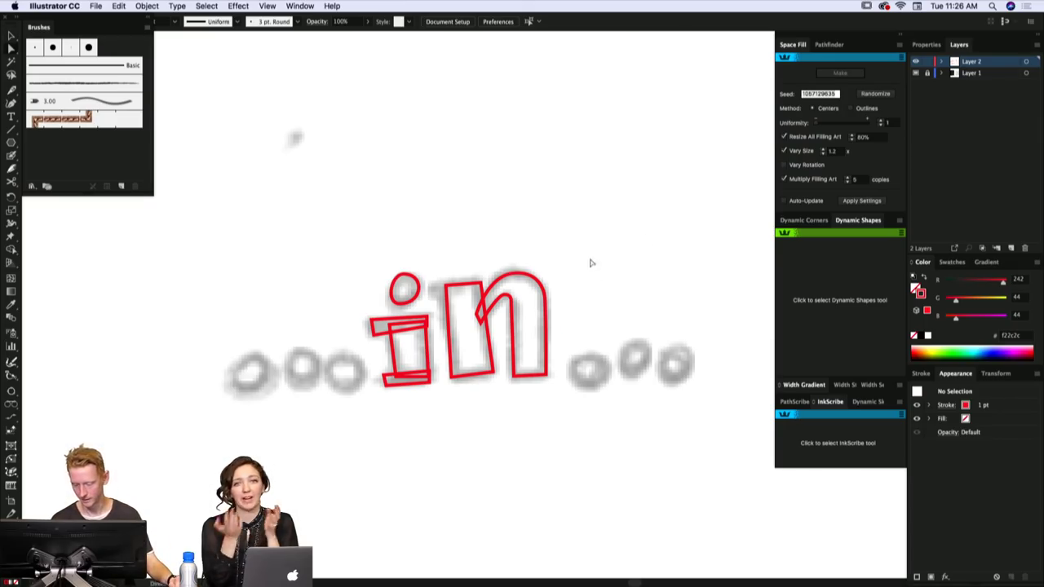
pyautogui.click(538, 284)
pyautogui.doubleClick(1010, 64)
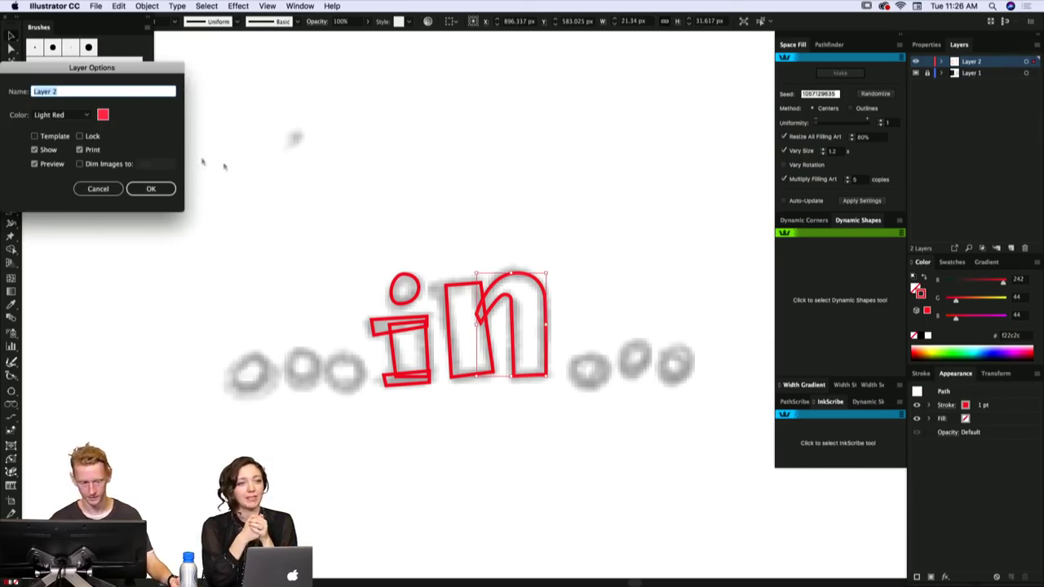
pyautogui.click(102, 114)
pyautogui.click(114, 133)
pyautogui.click(90, 147)
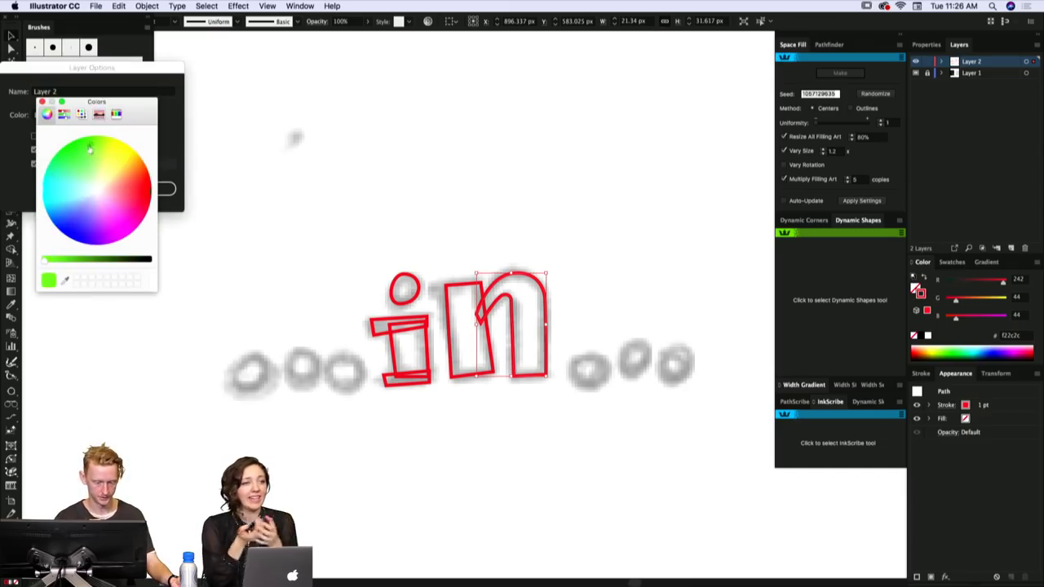
pyautogui.click(43, 102)
pyautogui.click(155, 186)
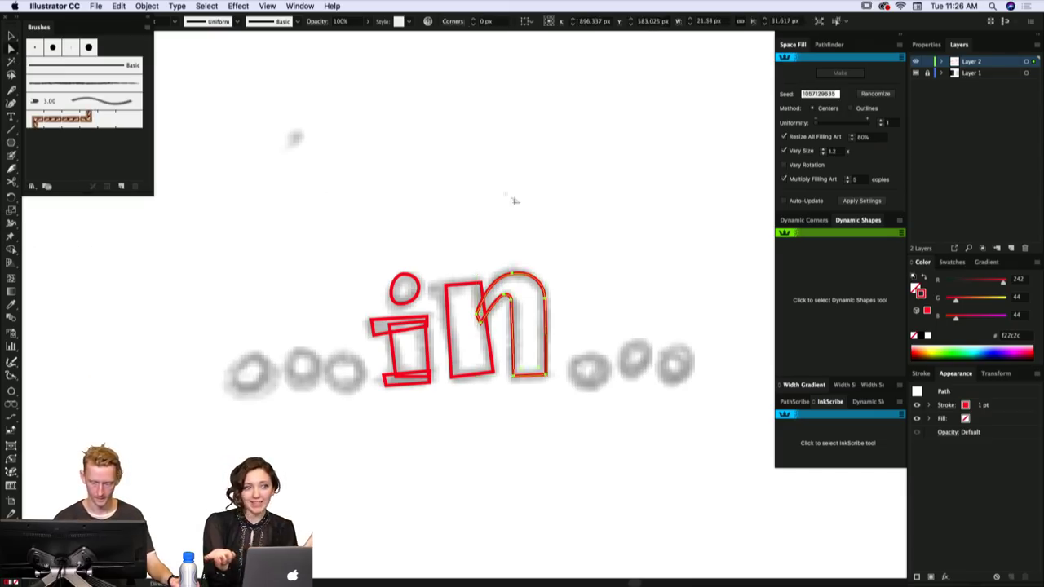
# - Adjust the inner anchor point where the "n" arch meets its right leg with InkScribe, and deselect the path
pyautogui.click(538, 237)
pyautogui.scroll(-2, 546, 250)
pyautogui.click(542, 261)
pyautogui.scroll(-1, 571, 257)
pyautogui.keyDown('super'); pyautogui.click(570, 258); pyautogui.keyUp('super')
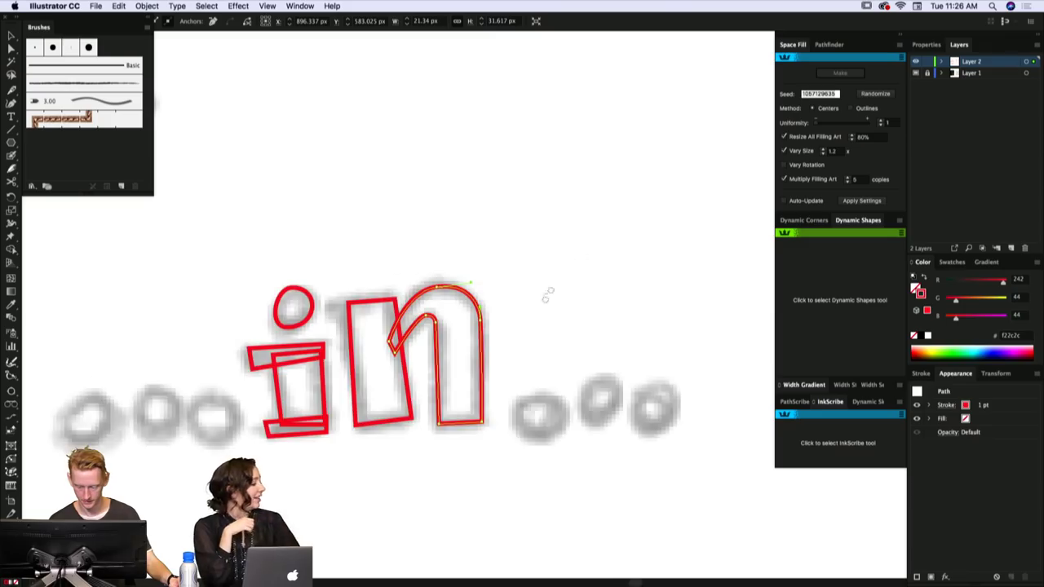
pyautogui.moveTo(547, 296); pyautogui.dragTo(598, 245)
pyautogui.click(489, 260)
pyautogui.click(490, 260)
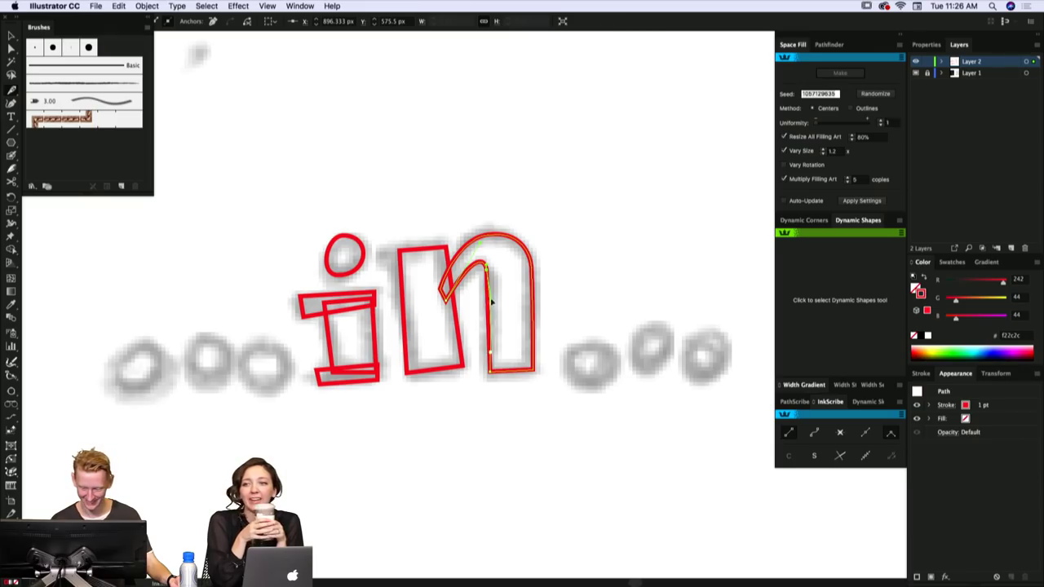
pyautogui.press('a')
pyautogui.click(500, 256)
pyautogui.moveTo(500, 256); pyautogui.dragTo(495, 256)
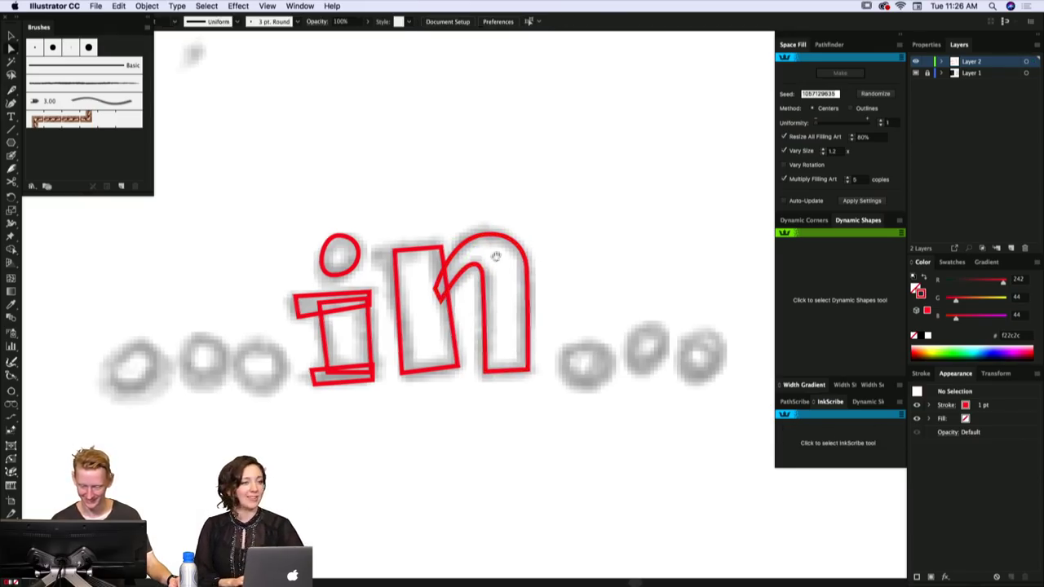
# - Trace the three sketched dots after the "n" as closed ovals with Dynamic Sketch, the first about 10 by 10 px
pyautogui.scroll(-2, 546, 333)
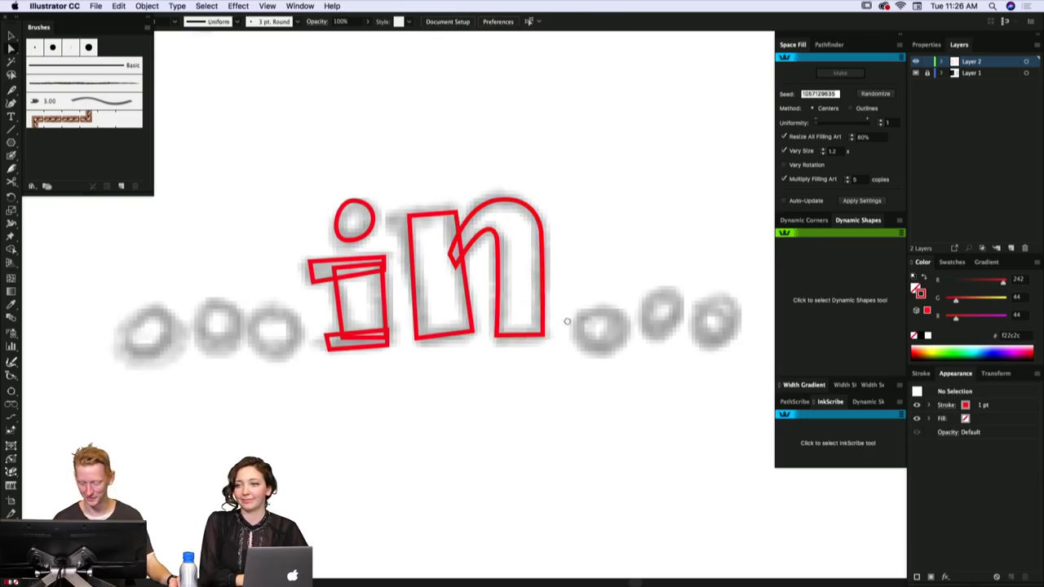
pyautogui.hscroll(1, 554, 300)
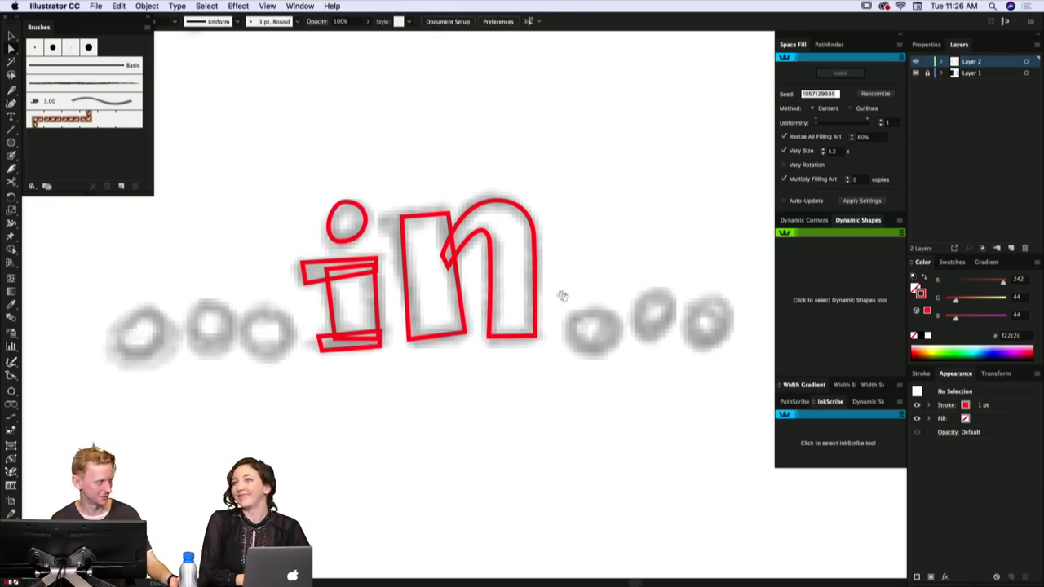
pyautogui.hscroll(1, 584, 332)
pyautogui.scroll(-1, 584, 332)
pyautogui.moveTo(603, 316); pyautogui.dragTo(600, 314)
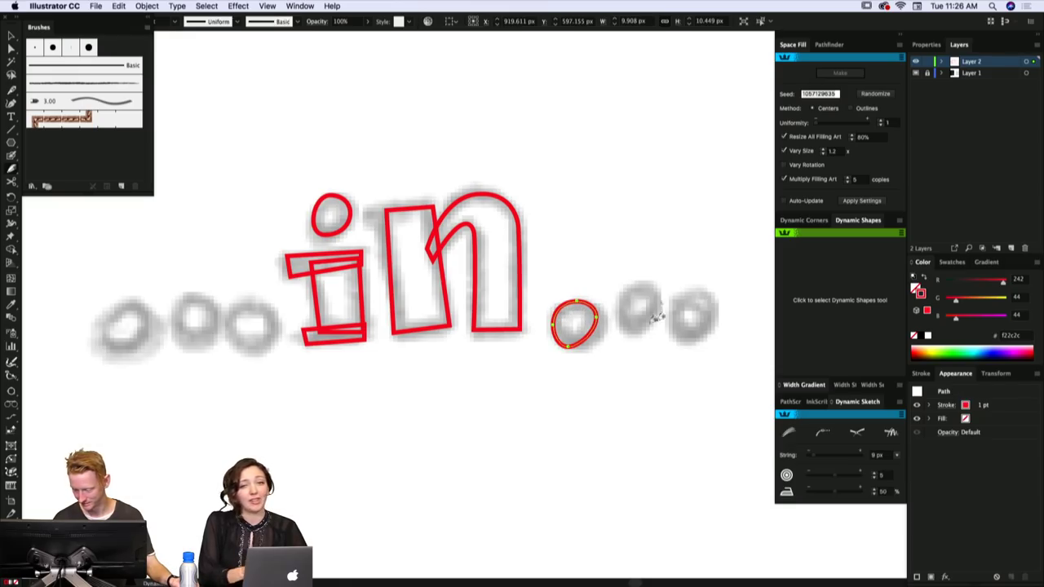
pyautogui.moveTo(657, 289)
pyautogui.mouseDown()
pyautogui.moveTo(641, 296)
pyautogui.moveTo(708, 312)
pyautogui.mouseUp()
pyautogui.press('super+z')
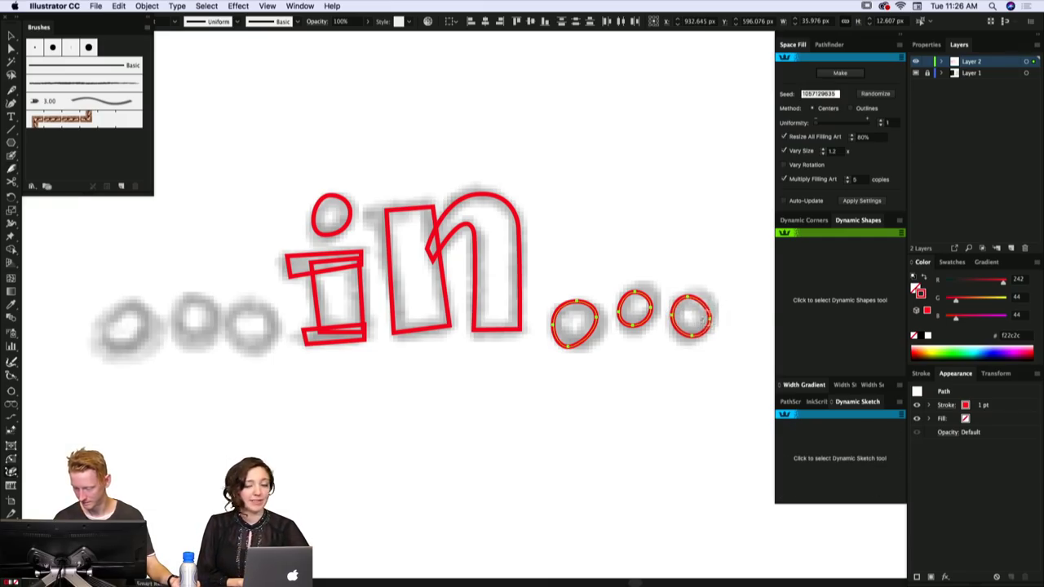
# - Trace the sketched dot just before the "i" as a closed oval with Dynamic Sketch
pyautogui.hscroll(-10, 701, 322)
pyautogui.moveTo(437, 345)
pyautogui.mouseDown()
pyautogui.moveTo(441, 297)
pyautogui.moveTo(421, 311)
pyautogui.mouseUp()
pyautogui.press('super+z')
# - Round out the dot just before the "i" by moving its left anchor point slightly outward, and deselect it
pyautogui.press('a')
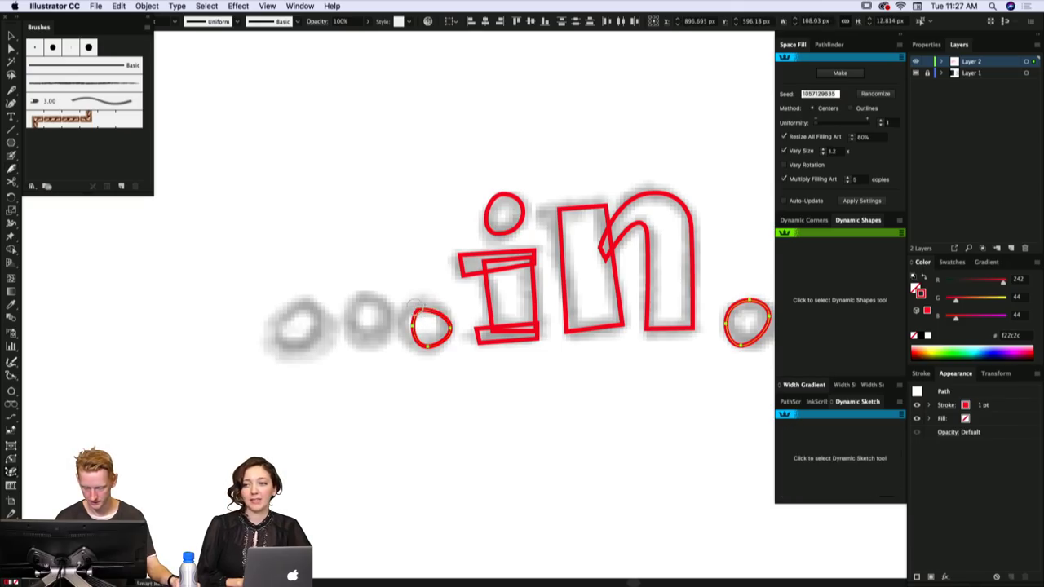
pyautogui.click(450, 325)
pyautogui.press('p')
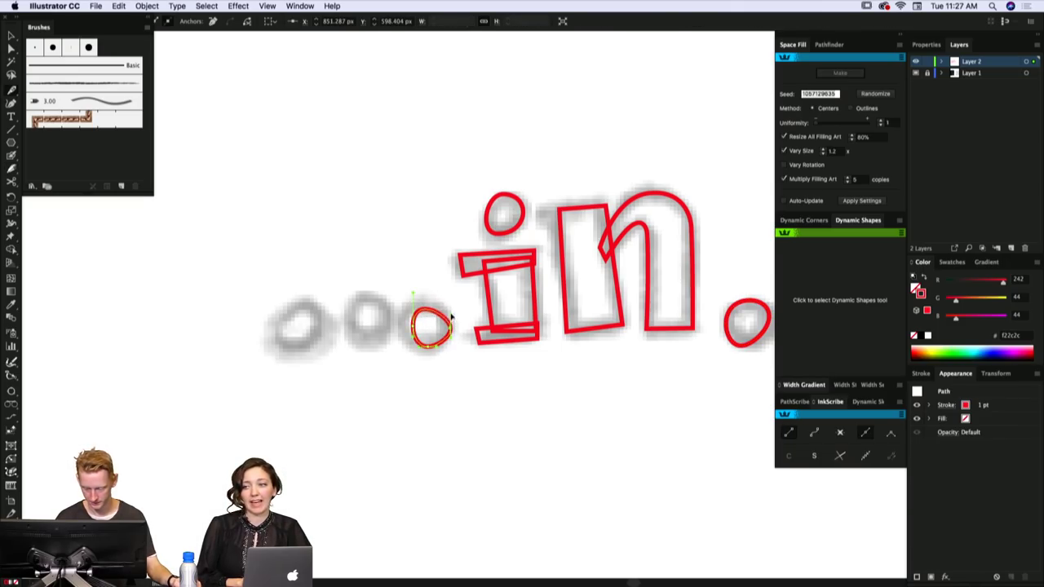
pyautogui.press('super+shift+a')
pyautogui.scroll(-1, 451, 314)
pyautogui.press('a')
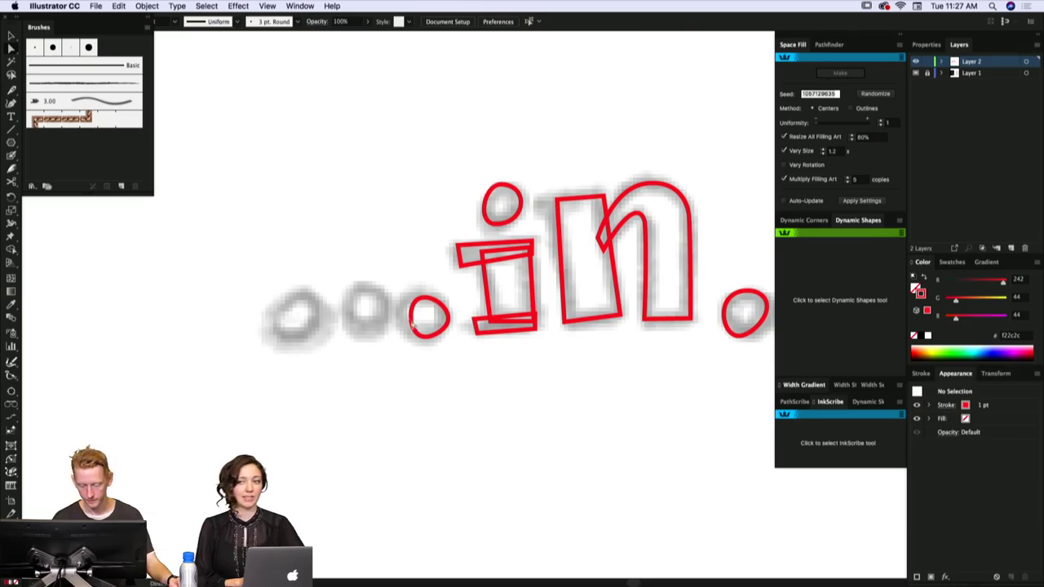
pyautogui.click(411, 318)
pyautogui.moveTo(411, 318); pyautogui.dragTo(406, 317)
pyautogui.click(426, 307)
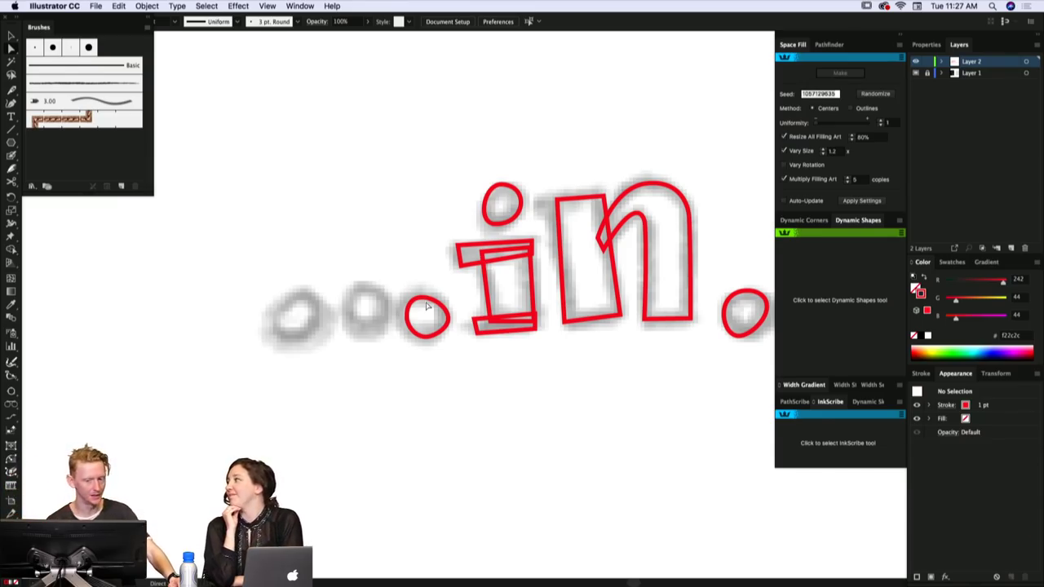
# - Trace the two remaining leading dots as closed ovals with Dynamic Sketch, the middle one about 8 by 8 px
pyautogui.press('n')
pyautogui.moveTo(375, 290)
pyautogui.mouseDown()
pyautogui.moveTo(369, 303)
pyautogui.moveTo(377, 287)
pyautogui.mouseUp()
pyautogui.press('super+z')
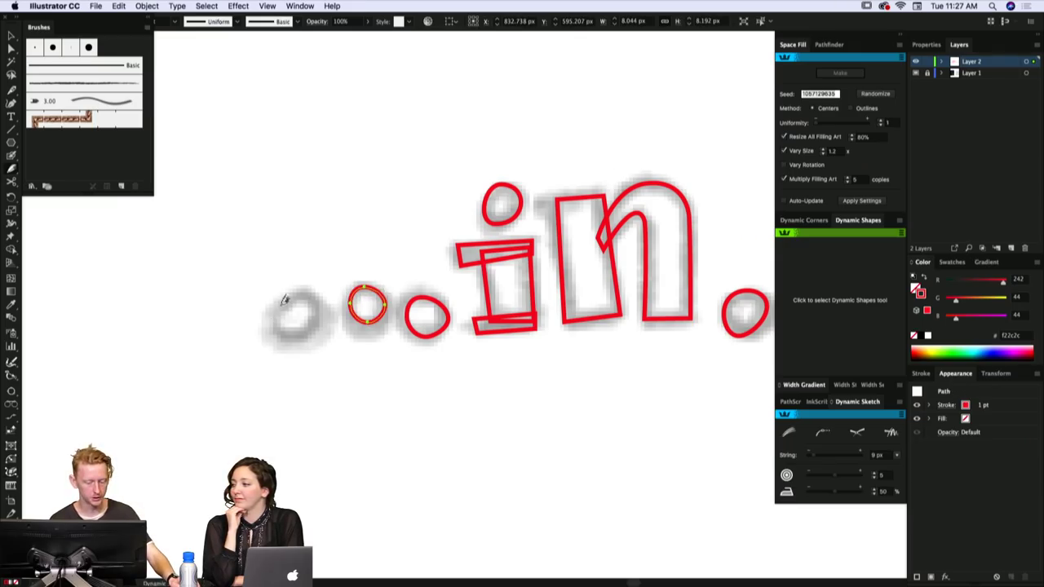
pyautogui.moveTo(285, 300); pyautogui.dragTo(315, 295)
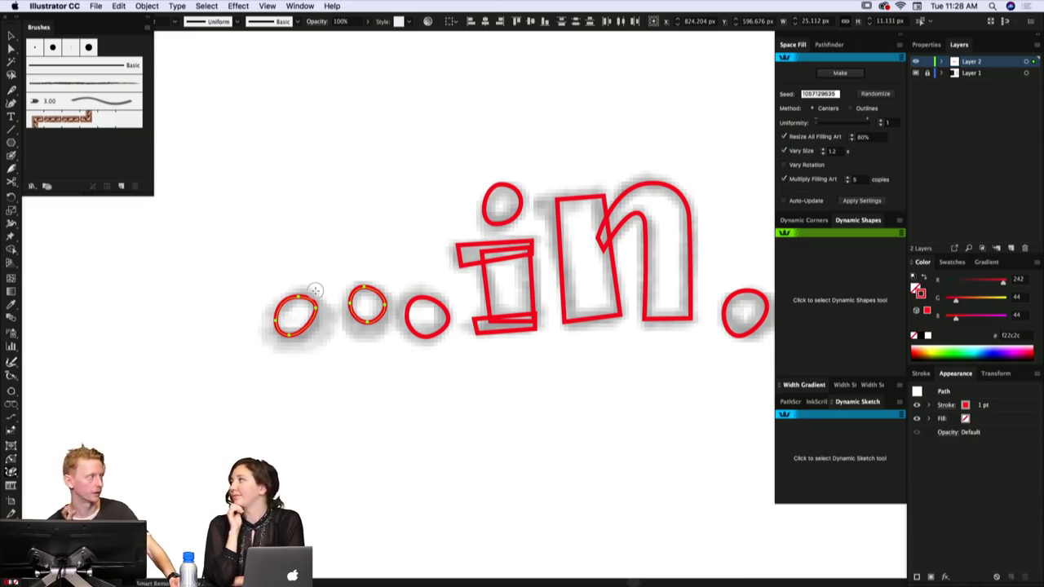
# - Swap fill and stroke on the three leading dots to make them solid red without an outline
pyautogui.press('a')
pyautogui.click(364, 287)
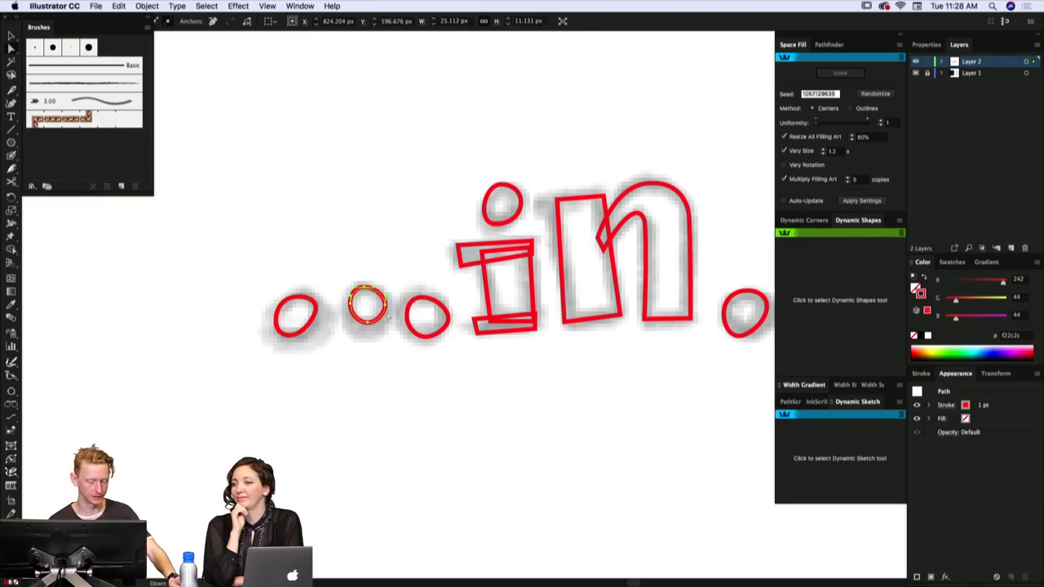
pyautogui.hotkey('shift', 'x')
pyautogui.click(315, 303)
pyautogui.hotkey('shift', 'x')
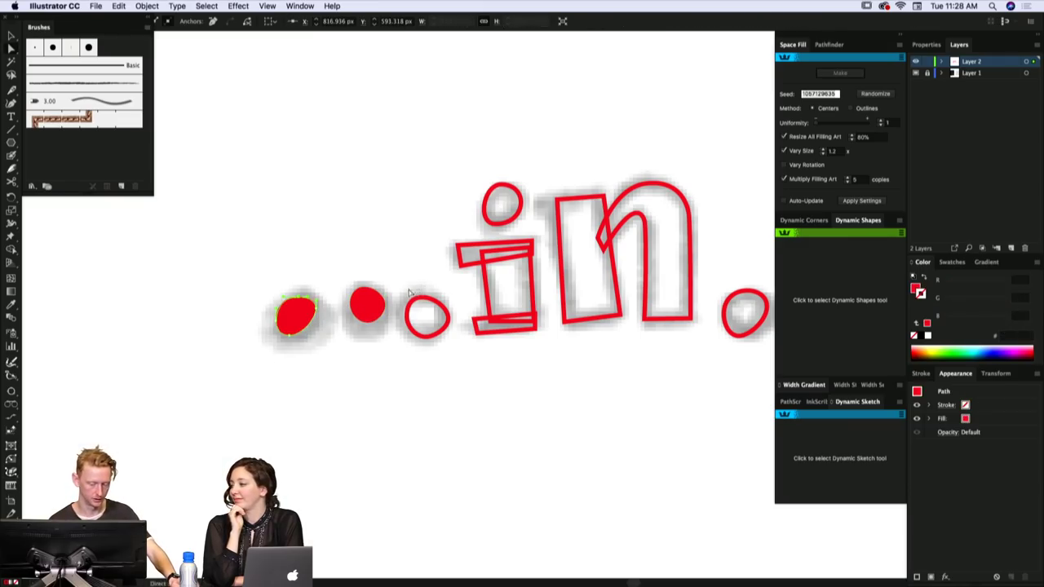
pyautogui.click(416, 297)
pyautogui.hotkey('shift', 'x')
# - Swap fill and stroke on the "i" stem and slabs and on both "n" paths to make them solid red
pyautogui.click(536, 241)
pyautogui.hotkey('shift', 'x')
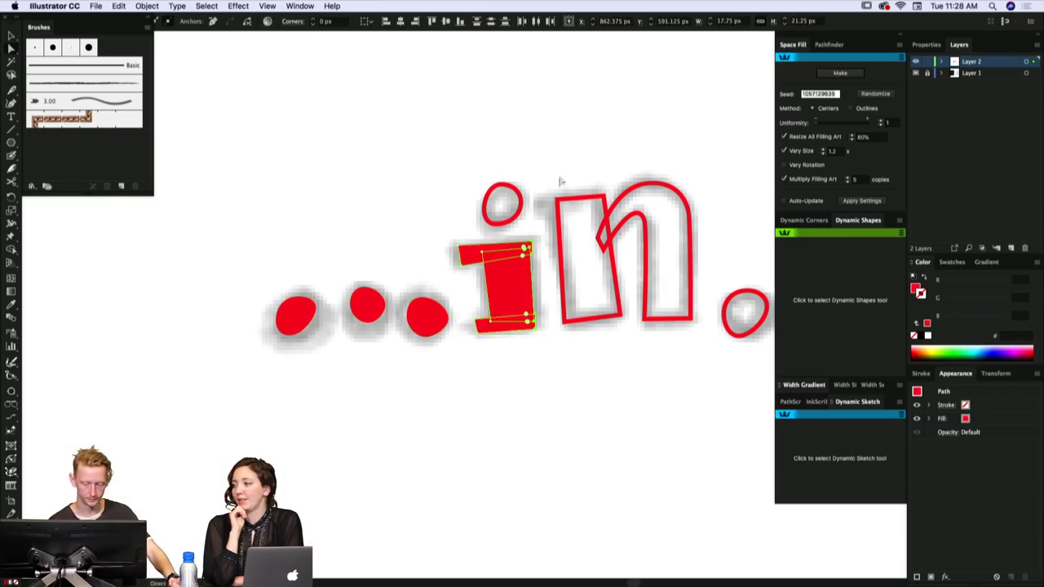
pyautogui.click(652, 184)
pyautogui.hotkey('shift', 'x')
# - Swap fill and stroke on the three trailing dots and the dot of the "i" to make them solid red
pyautogui.hscroll(3, 685, 257)
pyautogui.press('a')
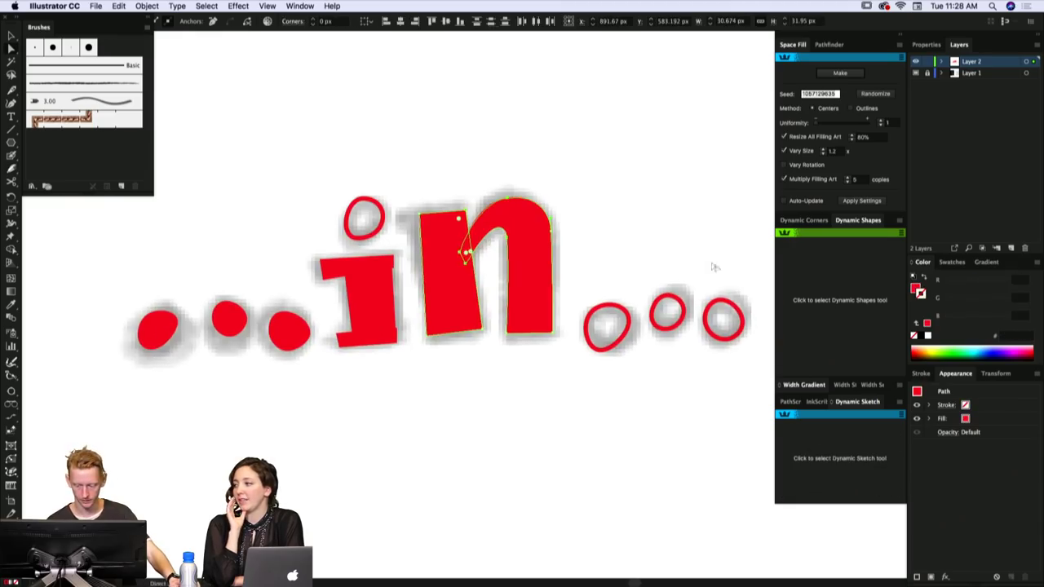
pyautogui.moveTo(716, 267); pyautogui.dragTo(620, 326)
pyautogui.hotkey('shift', 'x')
pyautogui.click(362, 209)
pyautogui.hotkey('shift', 'x')
pyautogui.hscroll(-3, 416, 276)
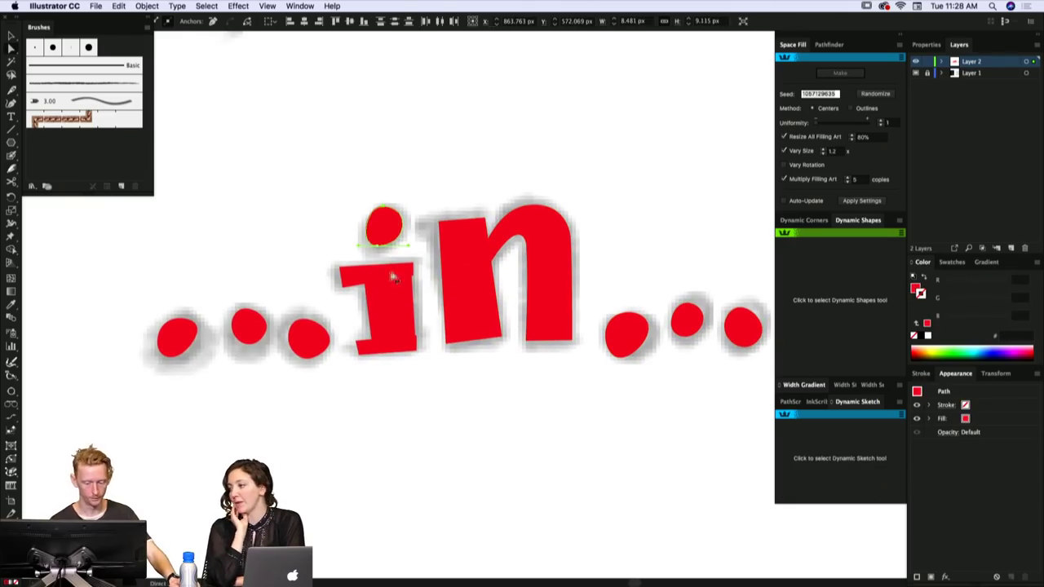
# - Toggle the upper slab of the "i" repeatedly between red fill and red outline, and deselect it
pyautogui.click(419, 259)
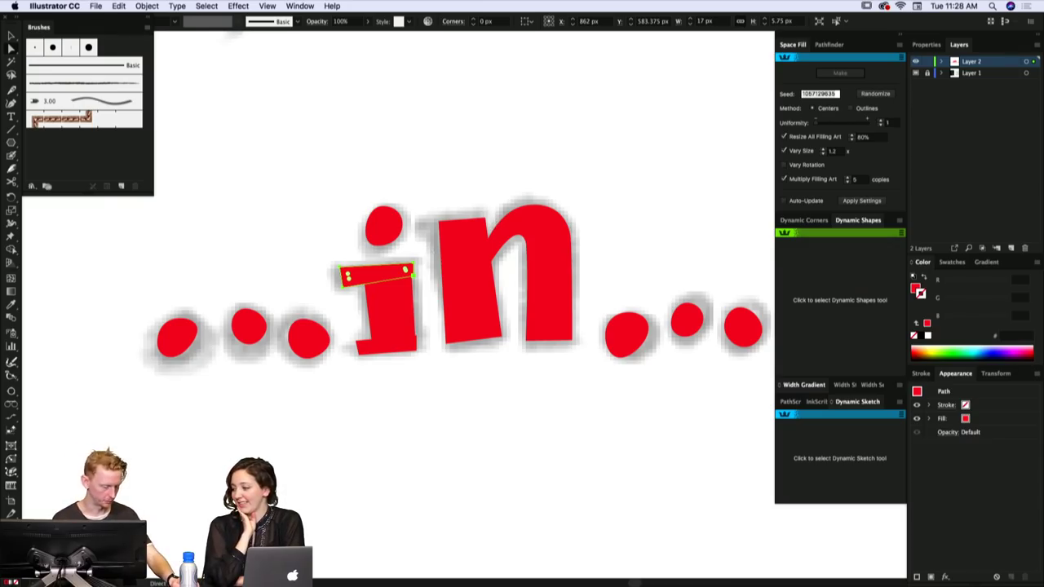
pyautogui.hotkey('shift', 'x')
pyautogui.hotkey('shift', 'x')
pyautogui.hotkey('shift', 'x')
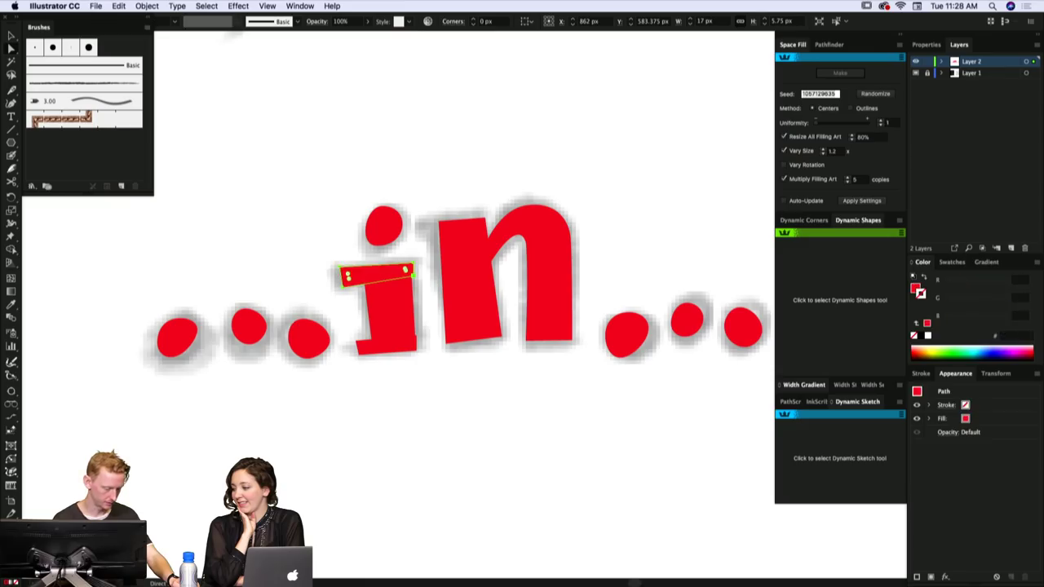
pyautogui.hotkey('shift', 'x')
pyautogui.hotkey('shift', 'x')
pyautogui.hotkey('shift', 'x')
pyautogui.hotkey('shift', 'x')
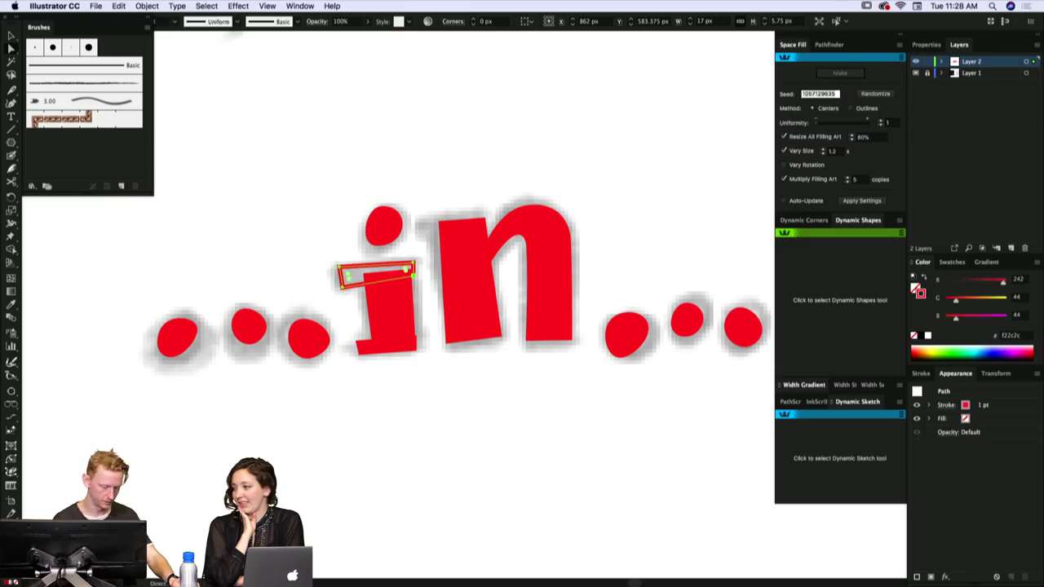
pyautogui.hotkey('shift', 'x')
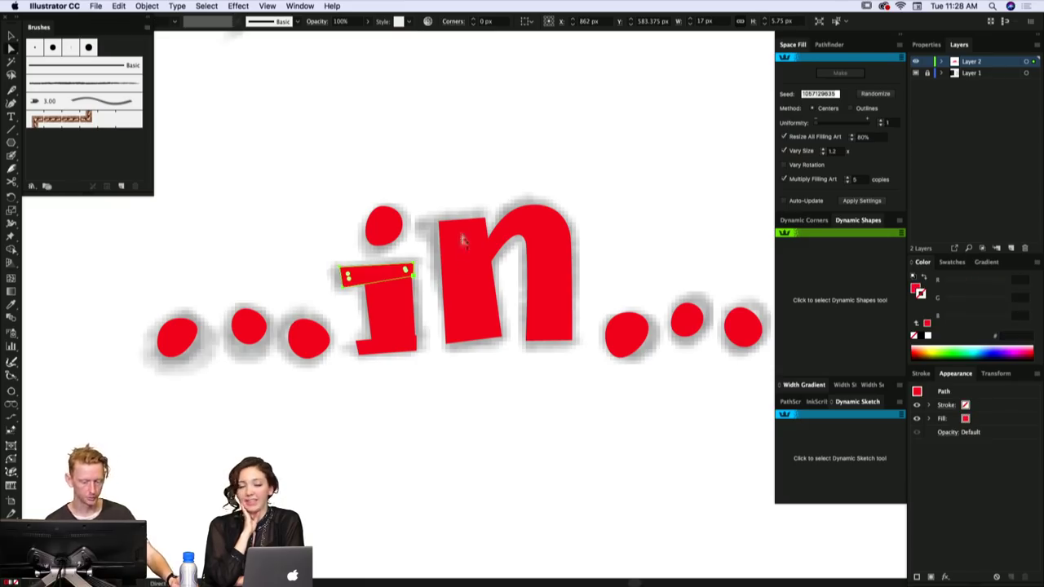
pyautogui.click(423, 266)
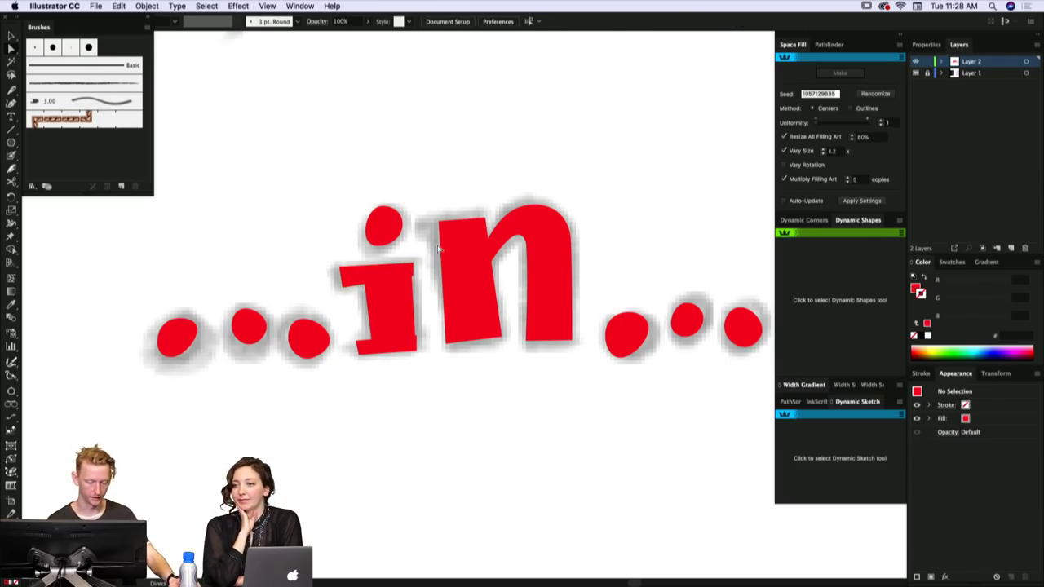
# - Swap the stem and both slabs of the "i" back to unfilled red 1 pt outlines, and deselect them
pyautogui.click(403, 318)
pyautogui.hotkey('shift', 'x')
pyautogui.click(424, 295)
pyautogui.moveTo(421, 285); pyautogui.dragTo(433, 298)
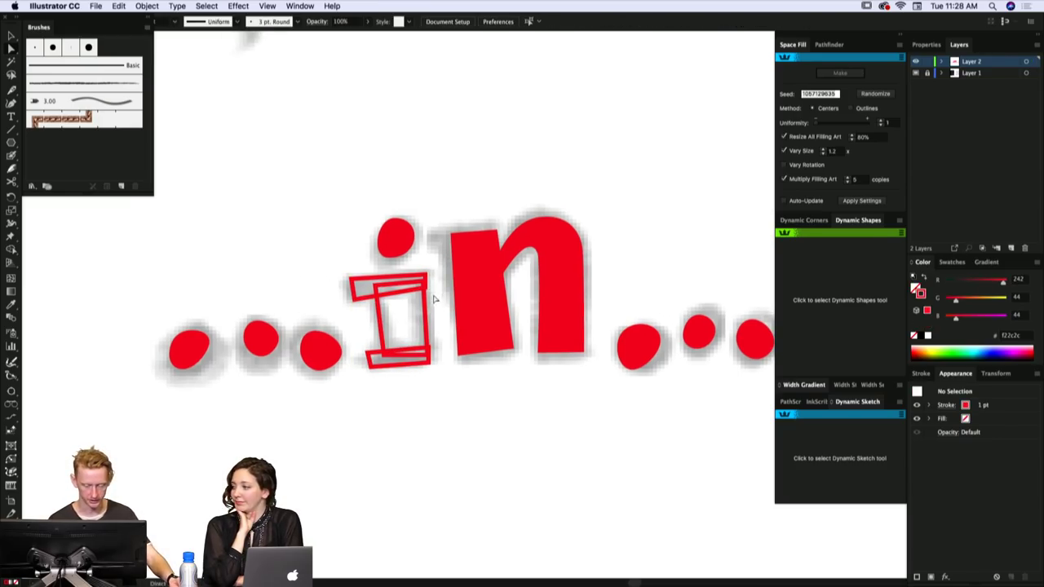
# - Close the Brushes panel and set the stroke weight of the whole "...in..." lettering to 0.5 pt, leaving it deselected
pyautogui.press('v')
pyautogui.moveTo(717, 215); pyautogui.dragTo(610, 220)
pyautogui.moveTo(672, 180); pyautogui.dragTo(70, 387)
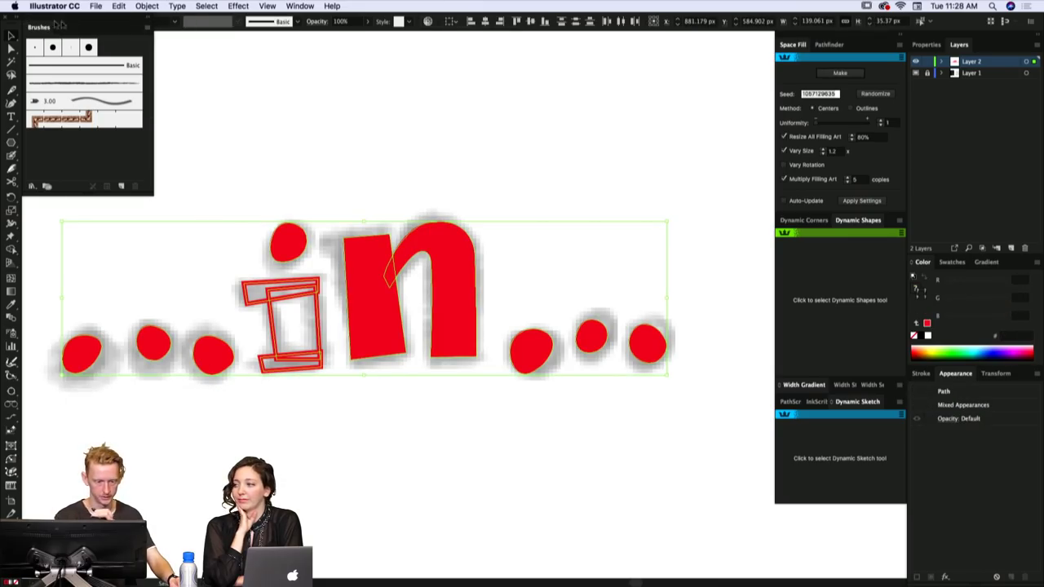
pyautogui.moveTo(44, 27)
pyautogui.mouseDown()
pyautogui.moveTo(96, 133)
pyautogui.moveTo(142, 192)
pyautogui.mouseUp()
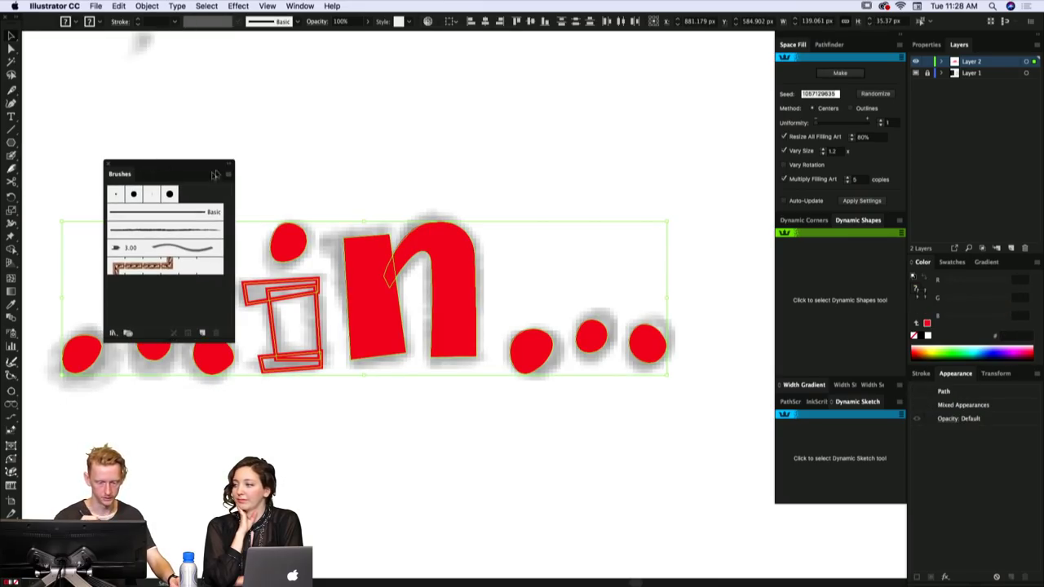
pyautogui.click(109, 160)
pyautogui.click(155, 21)
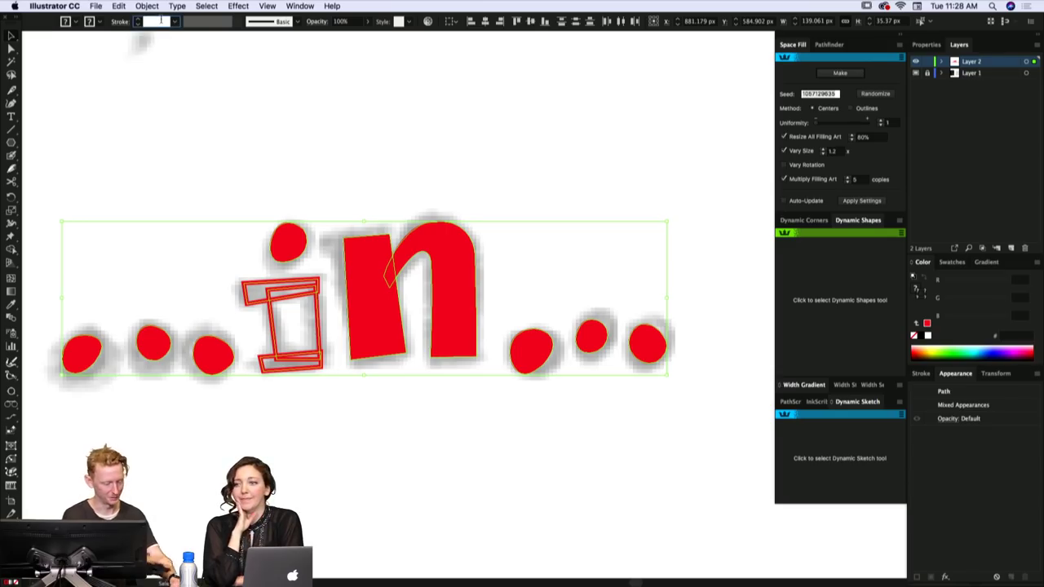
pyautogui.write('1')
pyautogui.press('Return')
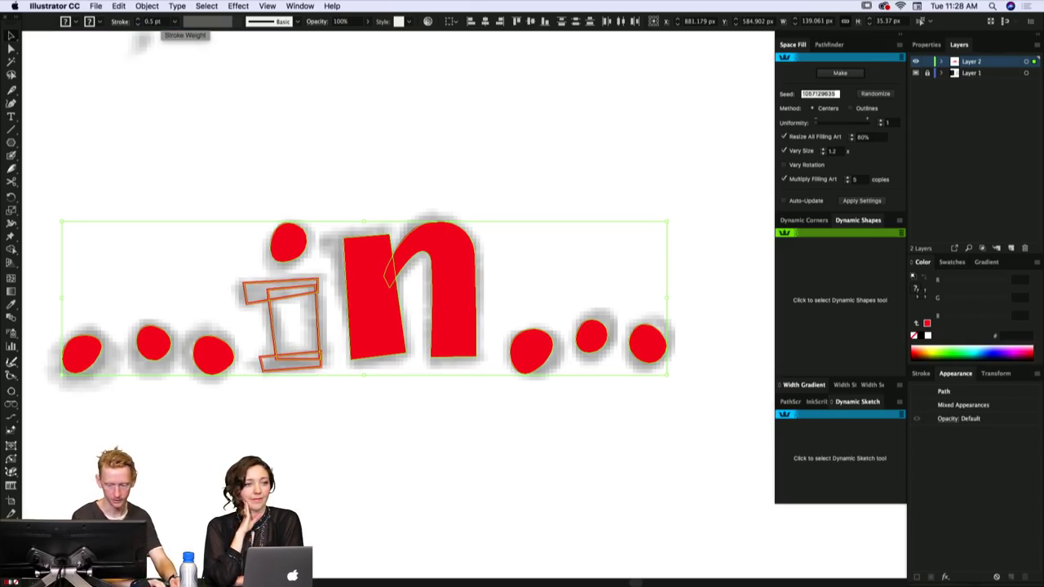
pyautogui.press('shift+super+a')
pyautogui.moveTo(428, 243); pyautogui.dragTo(449, 225)
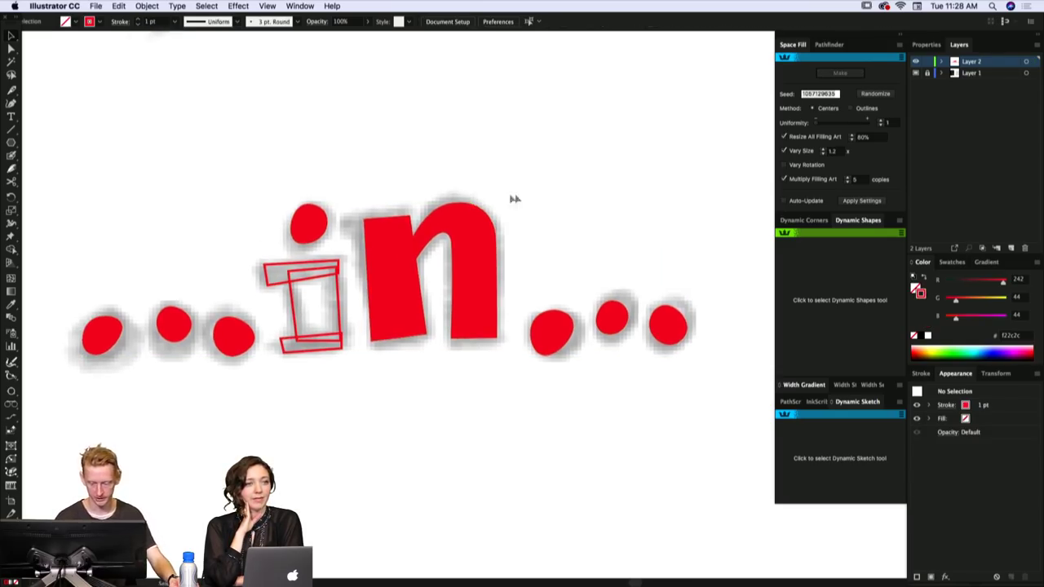
# - Sample the unfilled "i" outline onto all the lettering so every path has a 0.5 pt red stroke and no fill, and deselect it
pyautogui.moveTo(690, 159); pyautogui.dragTo(122, 351)
pyautogui.press('i')
pyautogui.click(302, 279)
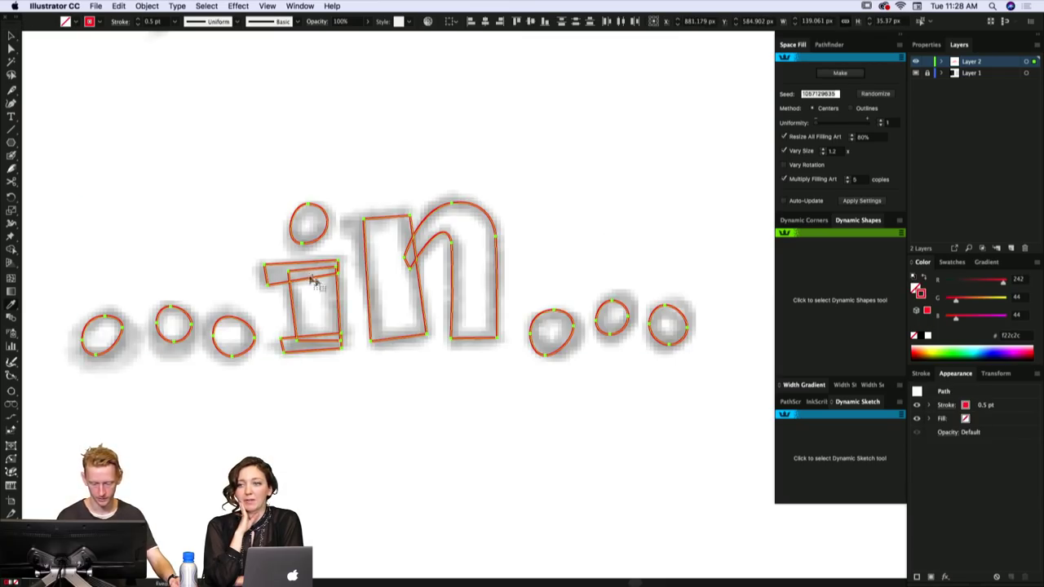
pyautogui.press('shift+super+a')
pyautogui.moveTo(441, 315); pyautogui.dragTo(480, 324)
pyautogui.moveTo(473, 260)
pyautogui.mouseDown()
pyautogui.moveTo(487, 272)
pyautogui.moveTo(482, 264)
pyautogui.mouseUp()
pyautogui.press('a')
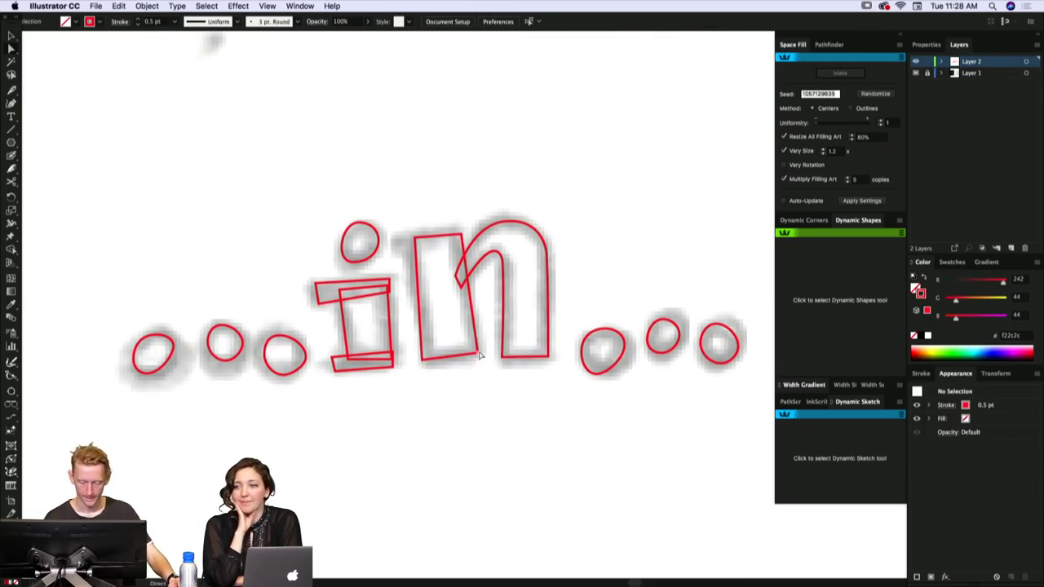
pyautogui.click(478, 356)
pyautogui.press('super+shift+a')
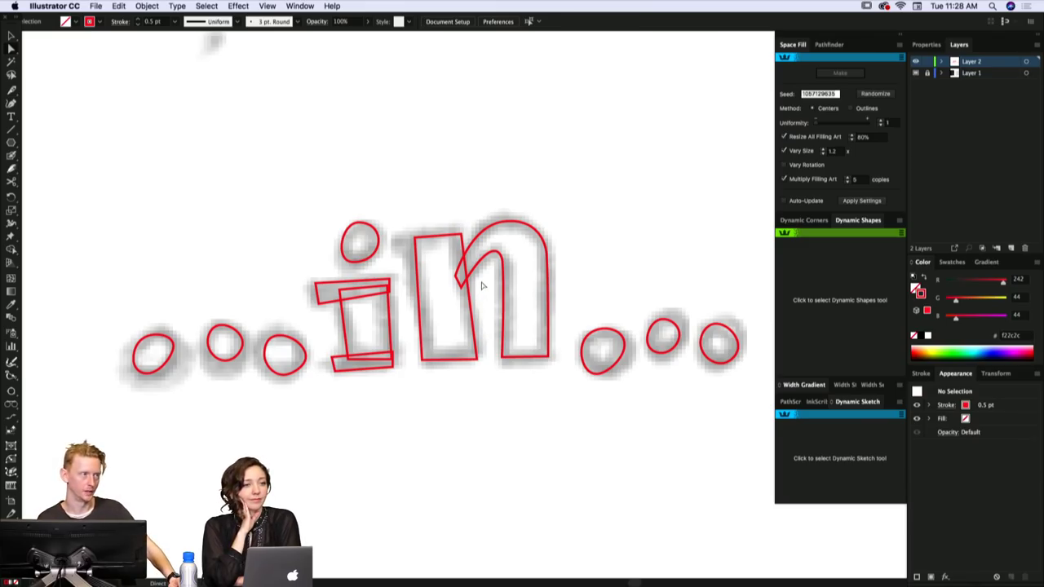
# - Remove a side anchor point from the dot of the "i" and reshape its curve with the direction handles
pyautogui.moveTo(501, 282); pyautogui.dragTo(493, 277)
pyautogui.click(352, 213)
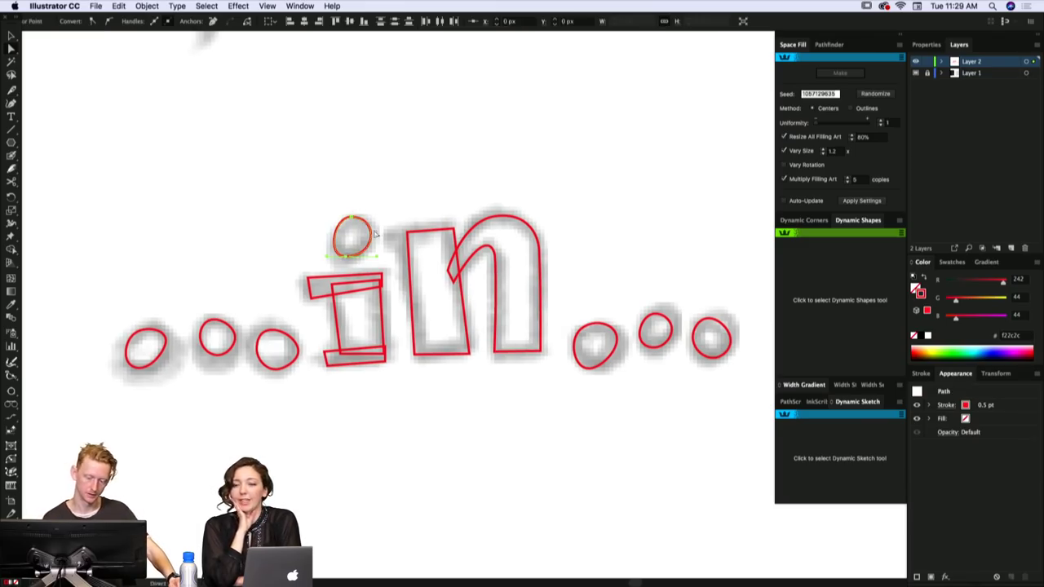
pyautogui.press('p')
pyautogui.moveTo(377, 256)
pyautogui.mouseDown()
pyautogui.moveTo(351, 260)
pyautogui.moveTo(363, 256)
pyautogui.mouseUp()
pyautogui.press('-')
pyautogui.press('a')
pyautogui.click(343, 255)
pyautogui.press('p')
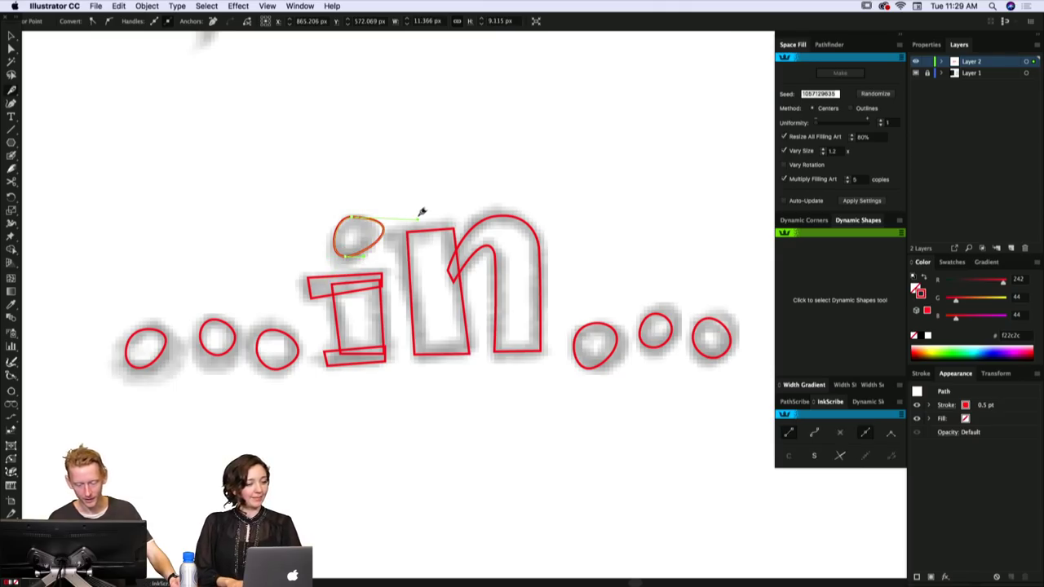
pyautogui.moveTo(417, 219); pyautogui.dragTo(359, 214)
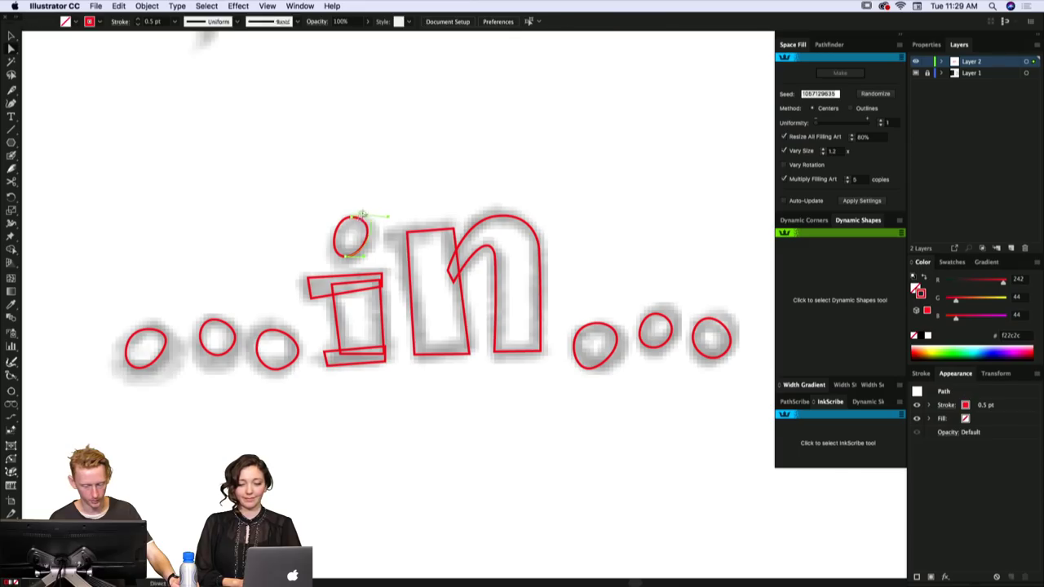
# - Simplify the dot of the "i" to top and bottom anchor points and balance their handles to fit the sketch
pyautogui.press('p')
pyautogui.press('-')
pyautogui.click(362, 213)
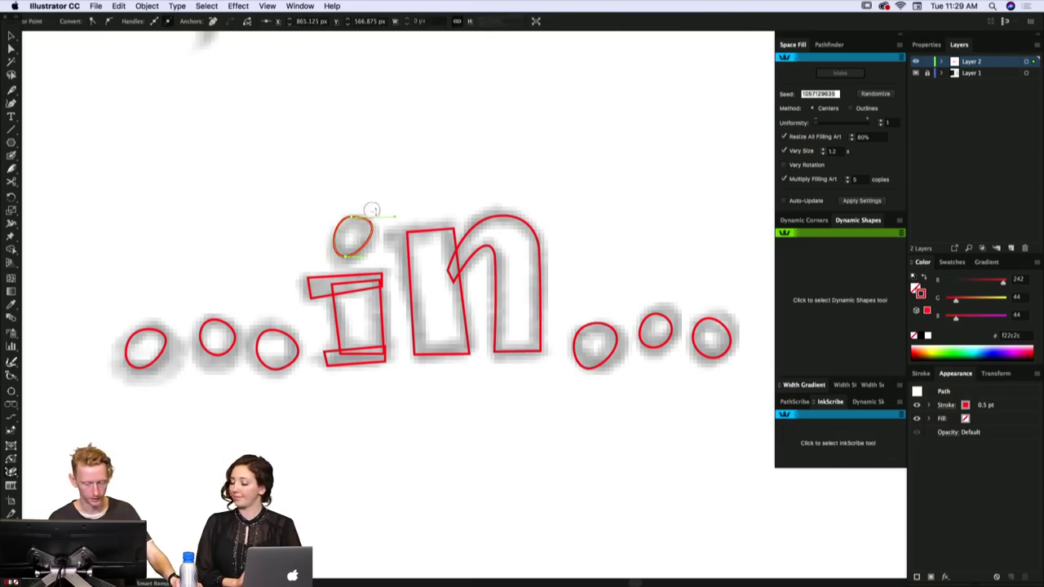
pyautogui.press('p')
pyautogui.press('a')
pyautogui.press('p')
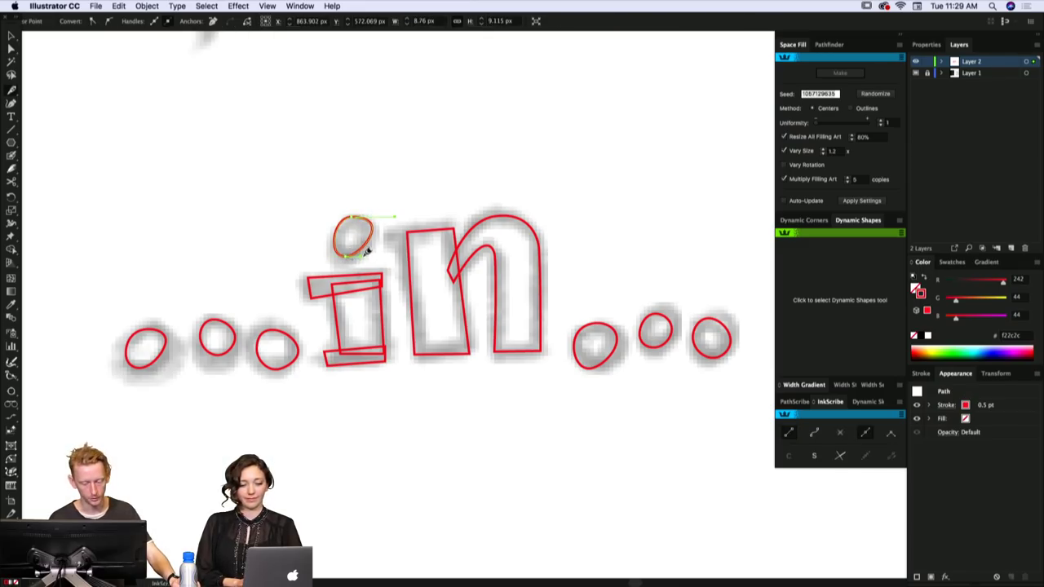
pyautogui.moveTo(362, 256); pyautogui.dragTo(368, 256)
pyautogui.moveTo(394, 217); pyautogui.dragTo(382, 217)
pyautogui.press('a')
pyautogui.click(382, 205)
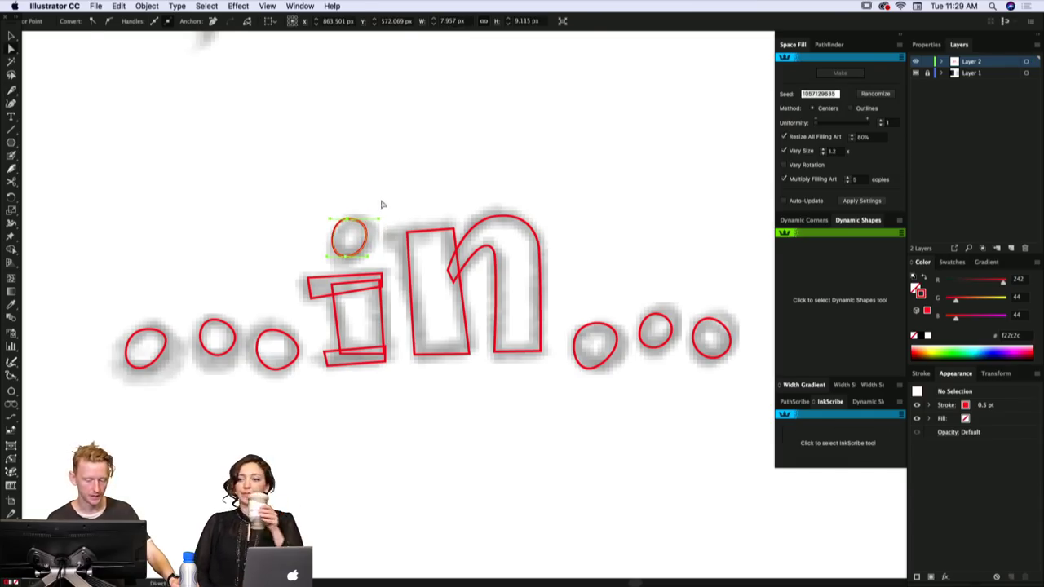
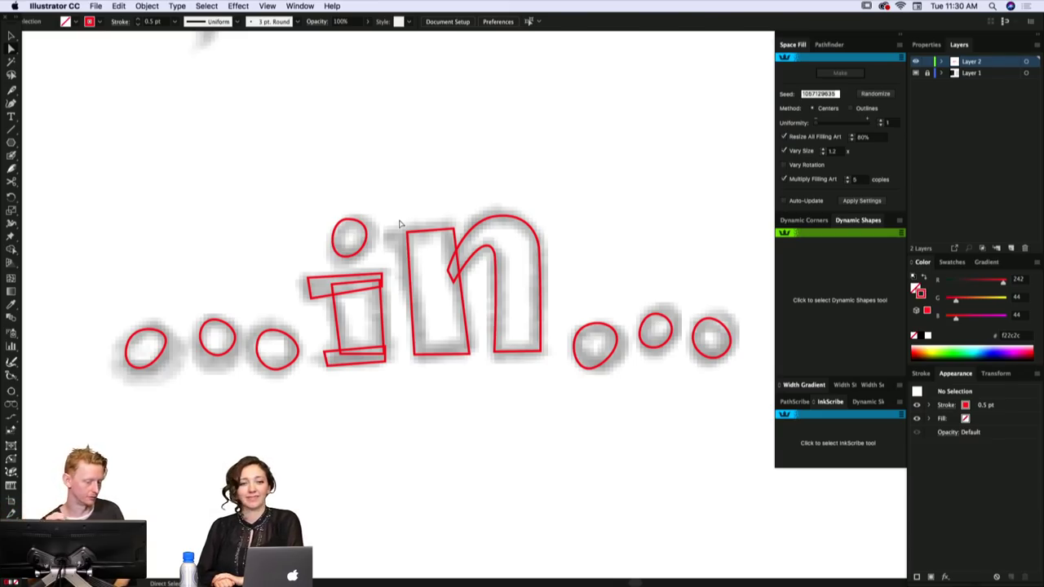
# - Scale up the second of the three leading dots slightly to fit its sketched shape
pyautogui.click(158, 322)
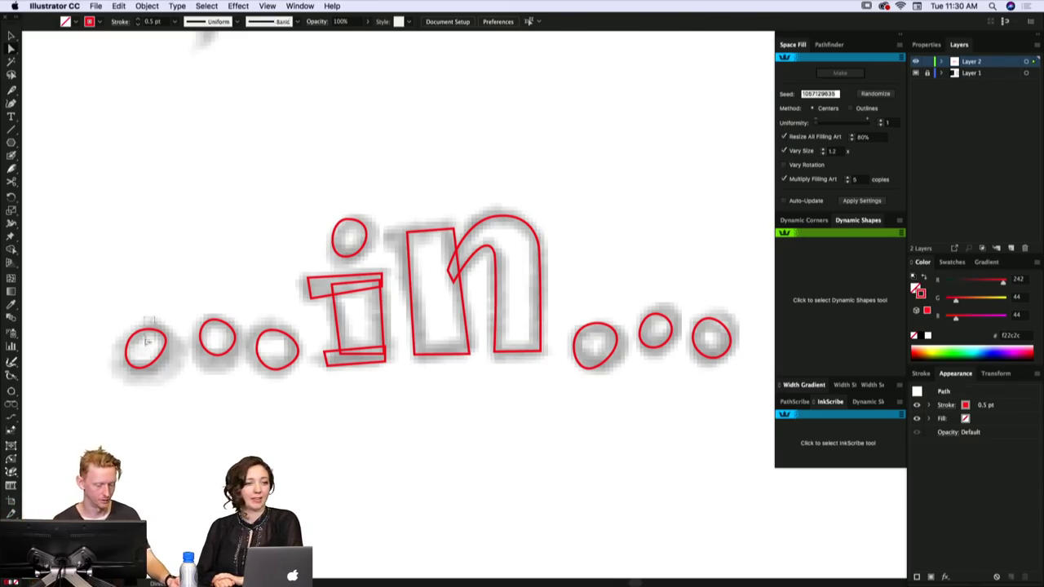
pyautogui.click(164, 319)
pyautogui.click(157, 359)
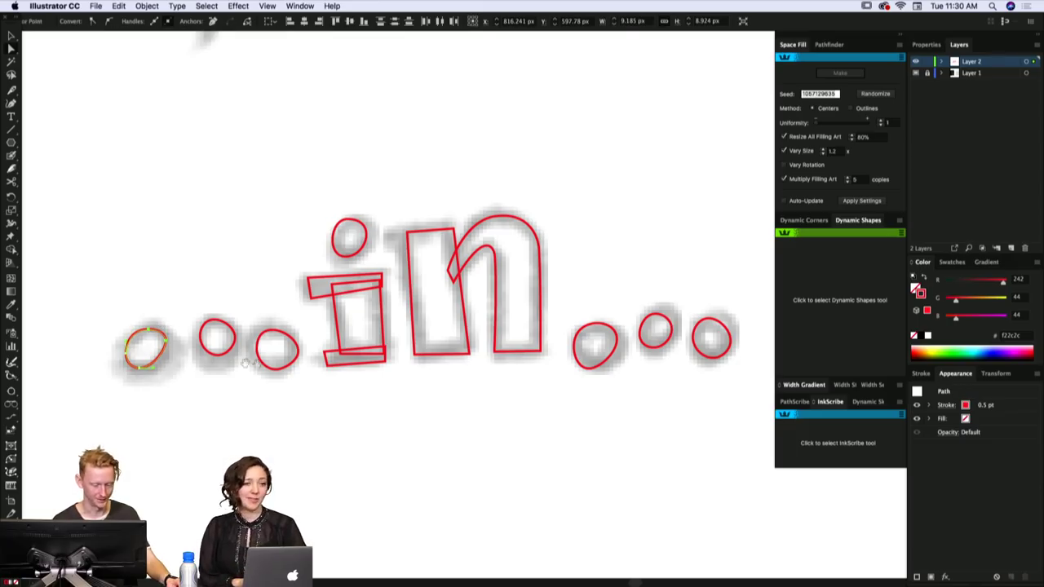
pyautogui.moveTo(373, 300); pyautogui.dragTo(364, 291)
pyautogui.press('v')
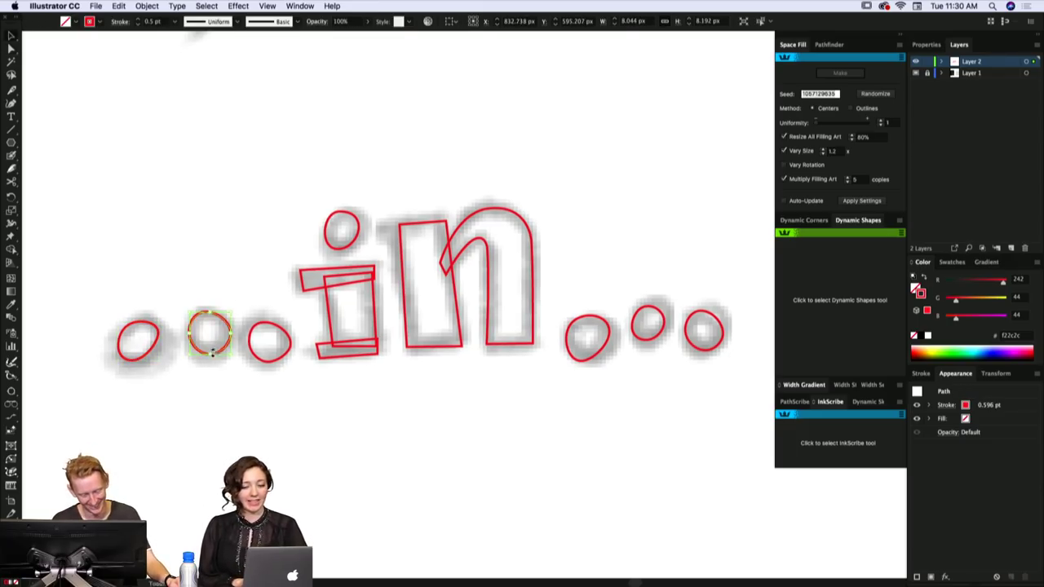
pyautogui.click(285, 314)
pyautogui.click(285, 322)
pyautogui.scroll(-1, 321, 313)
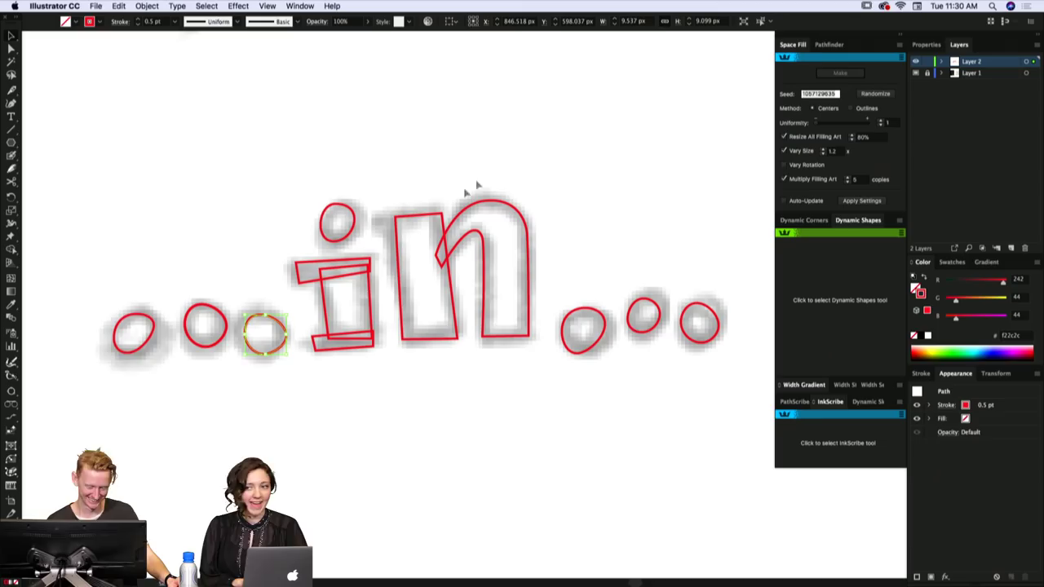
# - Scale up the first leading dot and the middle trailing dot slightly to fit the sketch, and deselect them
pyautogui.click(122, 328)
pyautogui.moveTo(155, 332); pyautogui.dragTo(163, 332)
pyautogui.click(170, 331)
pyautogui.moveTo(725, 274); pyautogui.dragTo(633, 285)
pyautogui.click(561, 312)
pyautogui.moveTo(566, 311); pyautogui.dragTo(613, 286)
pyautogui.click(595, 293)
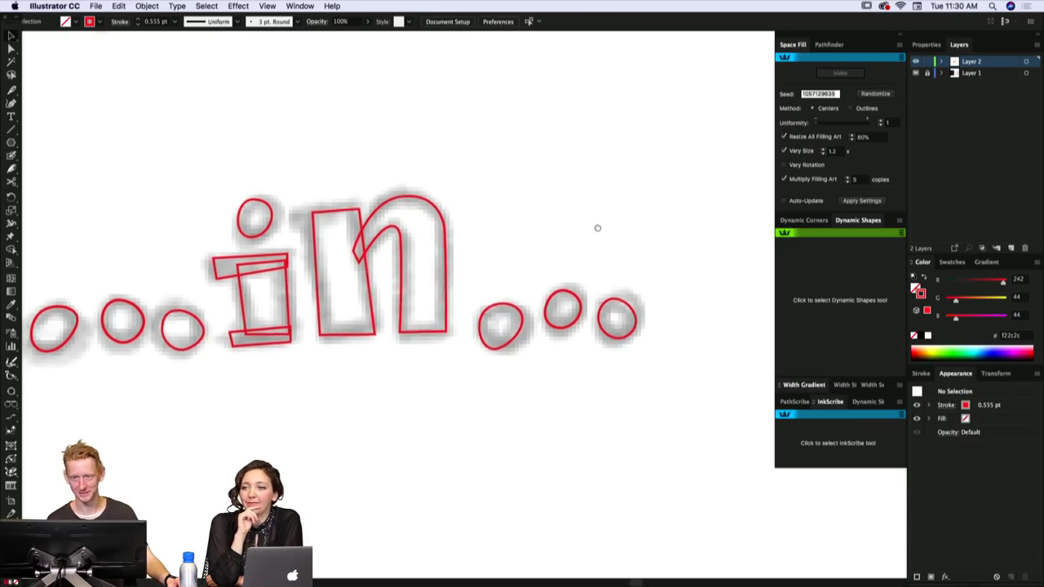
# - Reshape the upper curve of the third leading dot with its direction handles to follow the sketch, and deselect it
pyautogui.hscroll(-2, 617, 228)
pyautogui.hscroll(-3, 337, 333)
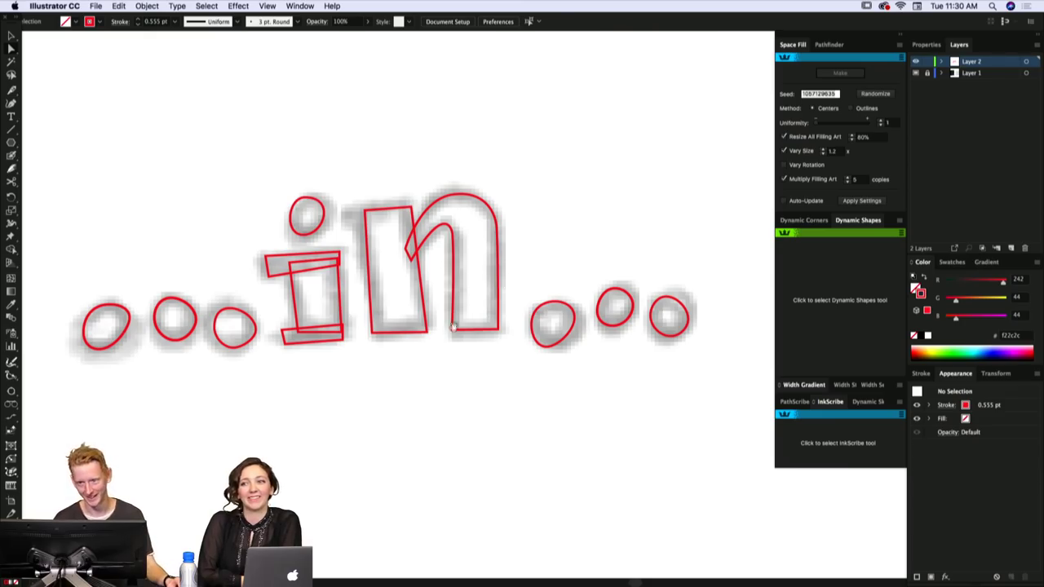
pyautogui.moveTo(421, 355); pyautogui.dragTo(430, 355)
pyautogui.press('v')
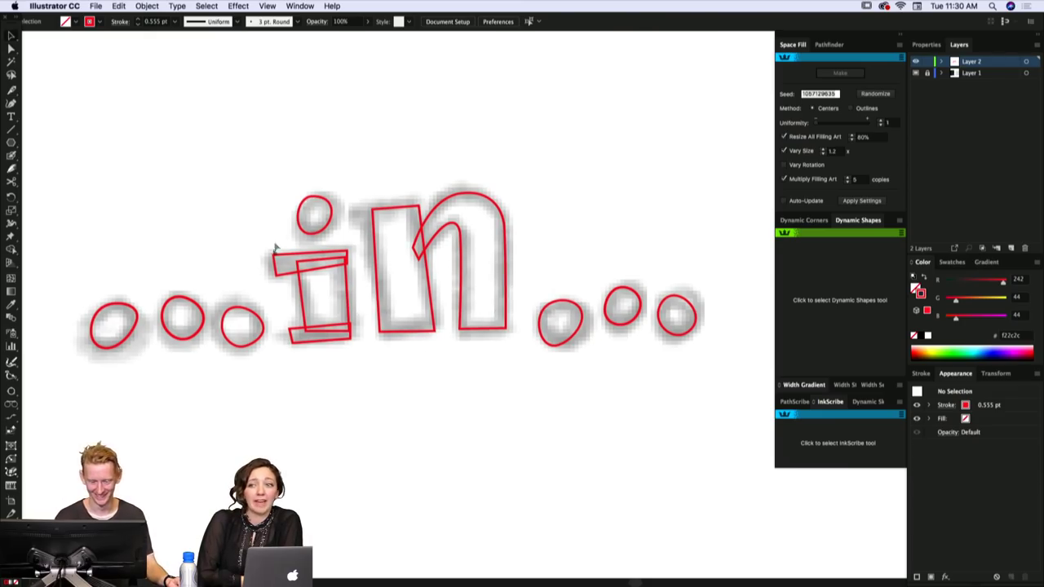
pyautogui.click(248, 322)
pyautogui.press('a')
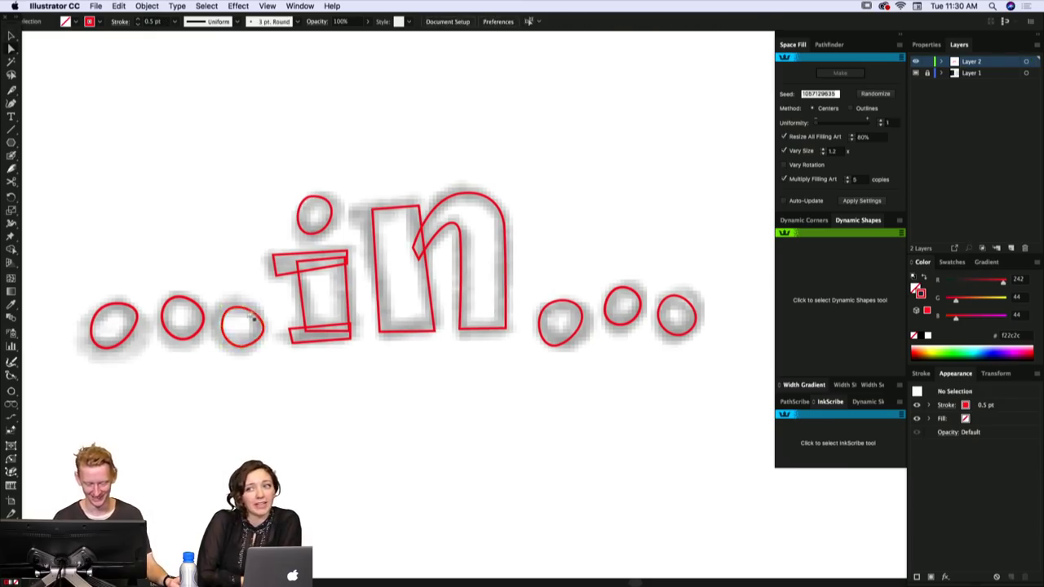
pyautogui.click(257, 308)
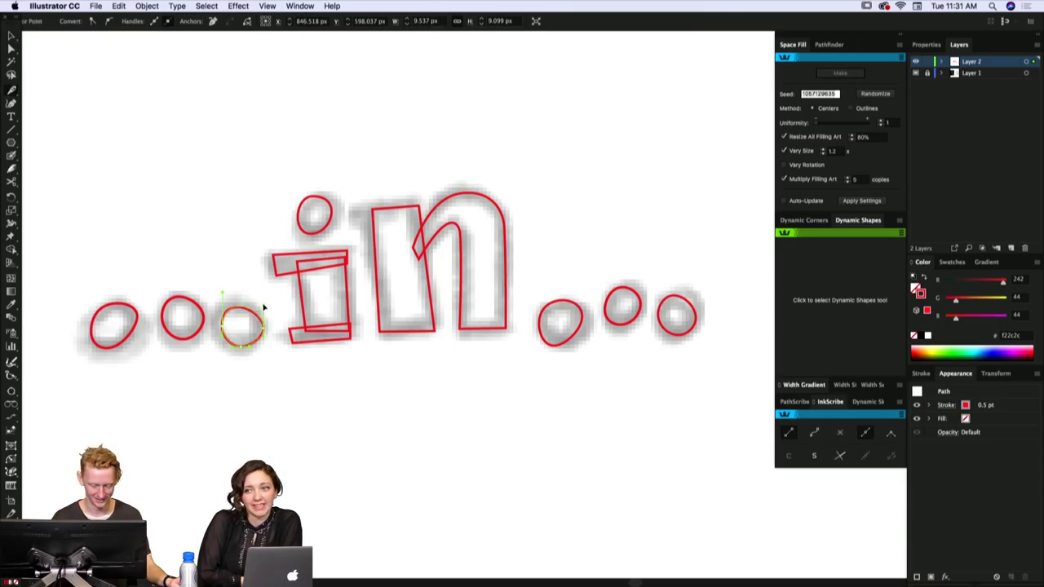
pyautogui.click(269, 295)
pyautogui.moveTo(282, 316); pyautogui.dragTo(270, 310)
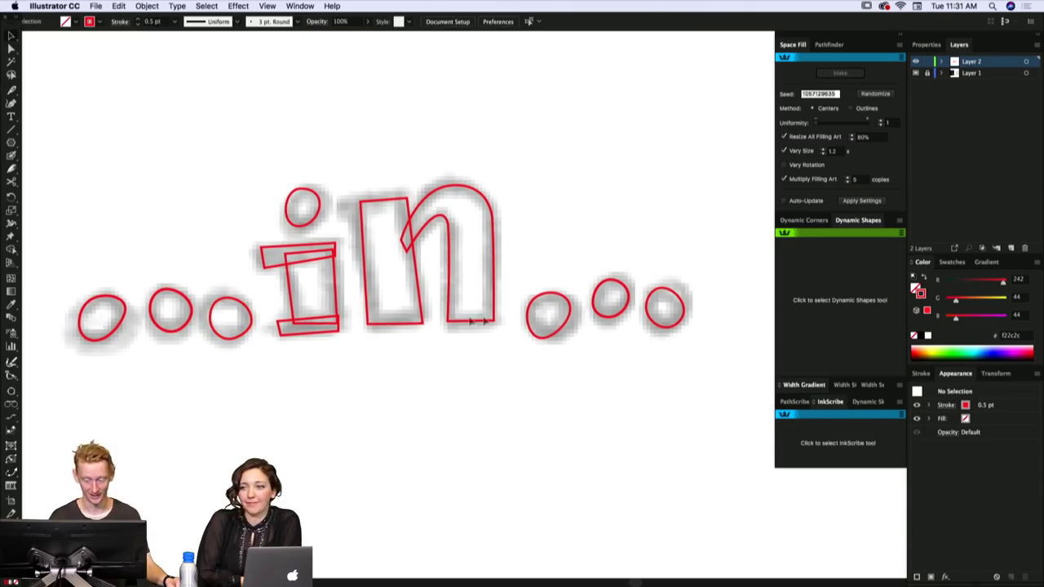
pyautogui.click(571, 310)
pyautogui.hscroll(-3, 563, 286)
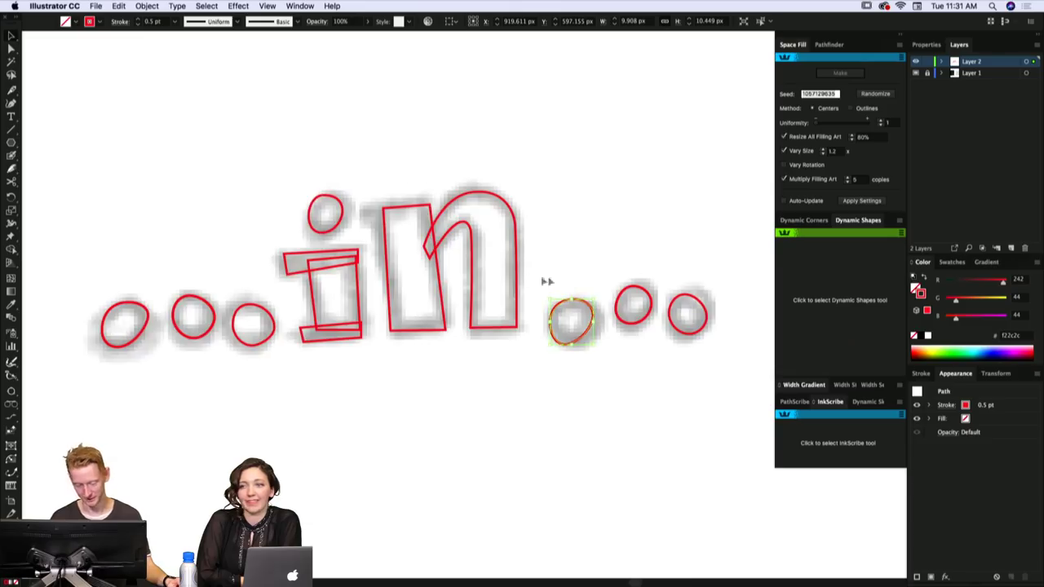
pyautogui.press('v')
pyautogui.moveTo(541, 349); pyautogui.dragTo(582, 331)
# - Deselect the first trailing dot and examine the sketched skeleton character's skull and body below the lettering
pyautogui.keyDown('alt'); pyautogui.click(592, 341); pyautogui.keyUp('alt')
pyautogui.keyDown('alt'); pyautogui.click(595, 343); pyautogui.keyUp('alt')
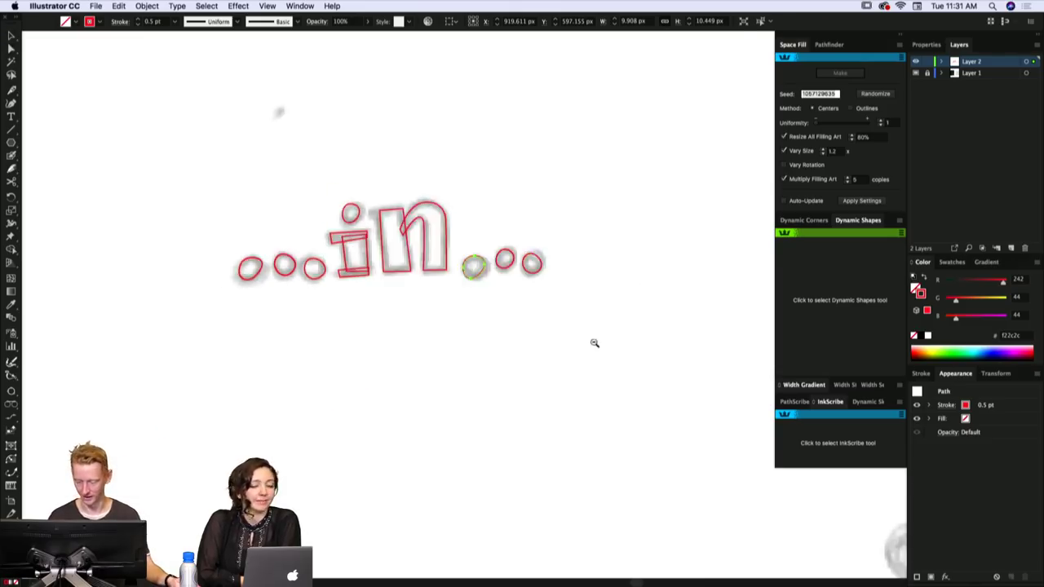
pyautogui.keyDown('alt'); pyautogui.click(595, 342); pyautogui.keyUp('alt')
pyautogui.press('super+shift+a')
pyautogui.scroll(-2, 506, 352)
pyautogui.scroll(8, 522, 363)
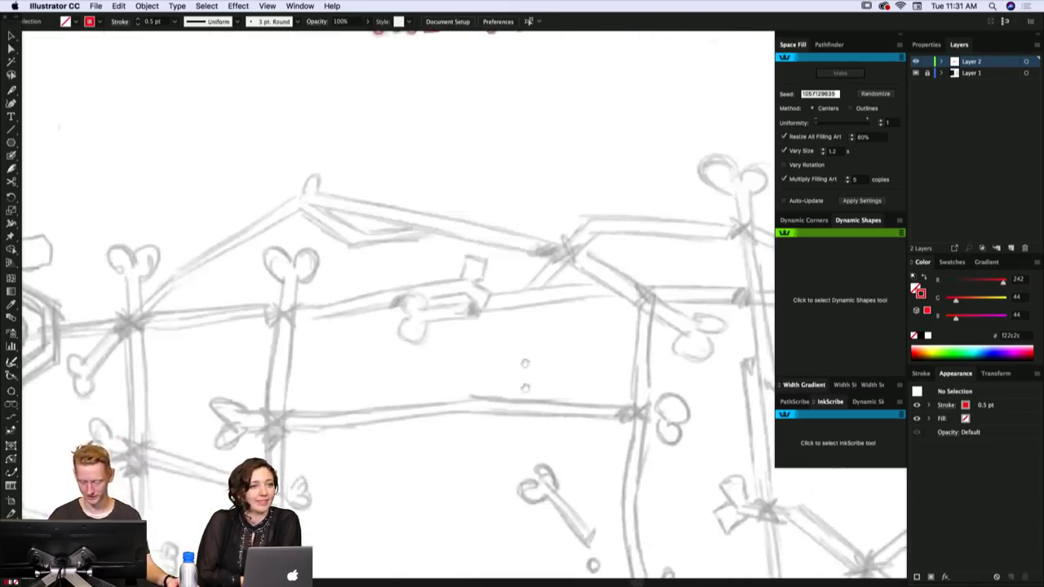
pyautogui.scroll(3, 526, 289)
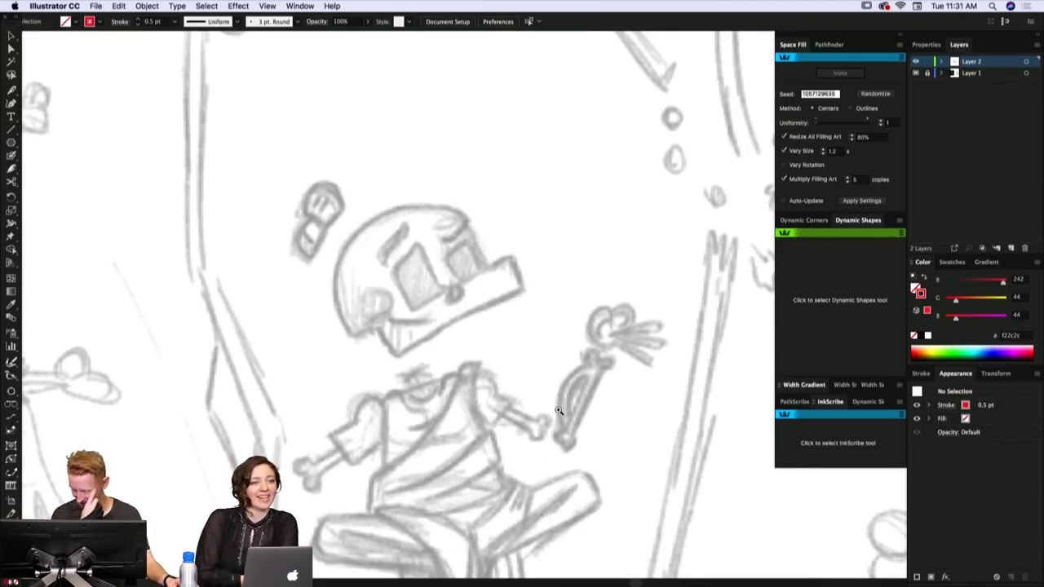
pyautogui.moveTo(488, 290); pyautogui.dragTo(507, 290)
pyautogui.moveTo(534, 326)
pyautogui.mouseDown()
pyautogui.moveTo(562, 268)
pyautogui.moveTo(560, 379)
pyautogui.mouseUp()
pyautogui.press('p')
pyautogui.moveTo(440, 322); pyautogui.dragTo(432, 319)
pyautogui.click(405, 313)
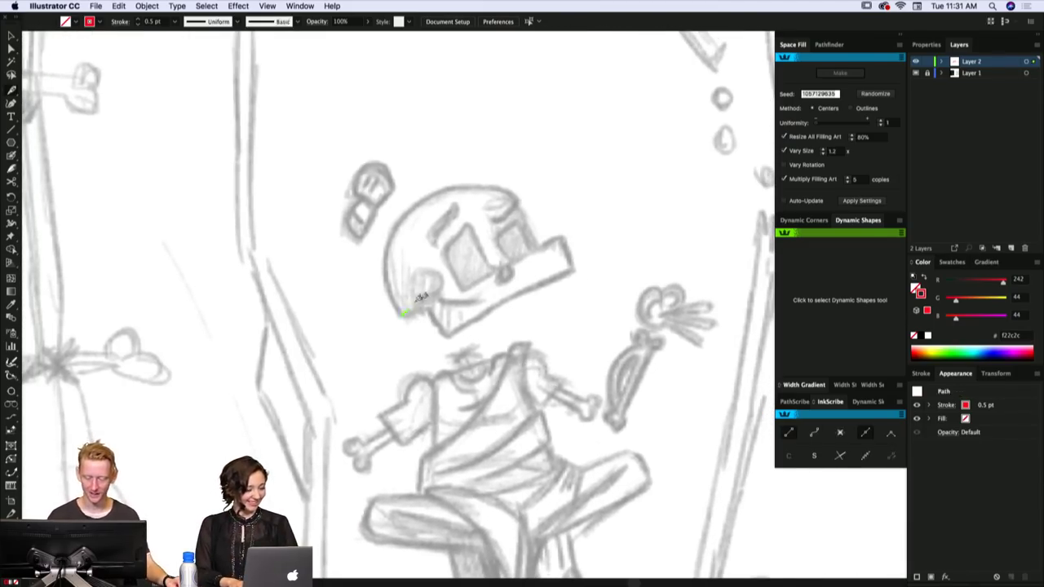
pyautogui.press('super+z')
# - Draw a circle about 103 px in diameter along the skull's rounded cranium, select its upper-right anchor point, and make the fill active
pyautogui.press('l')
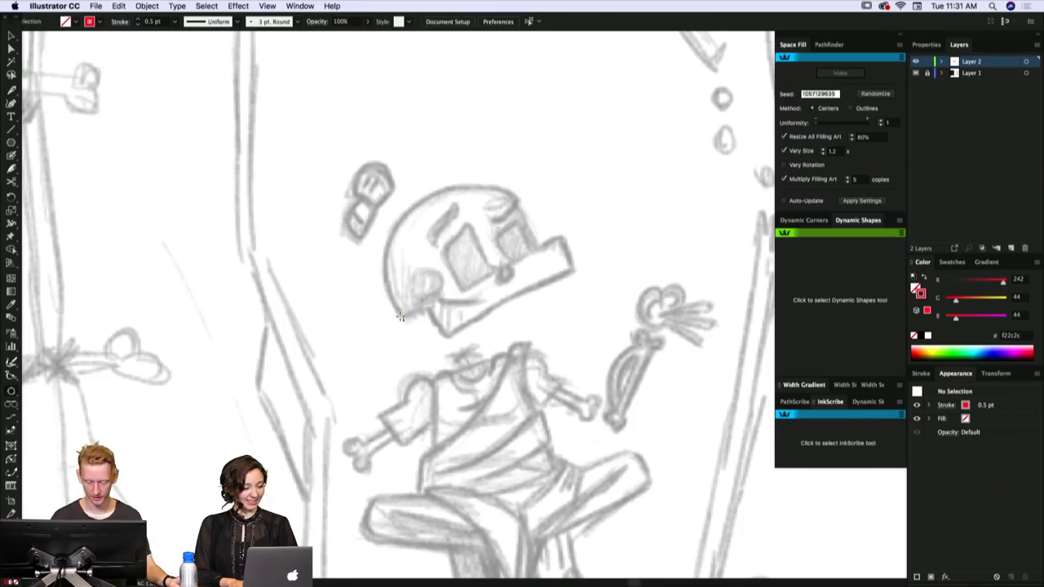
pyautogui.click(401, 316)
pyautogui.click(517, 199)
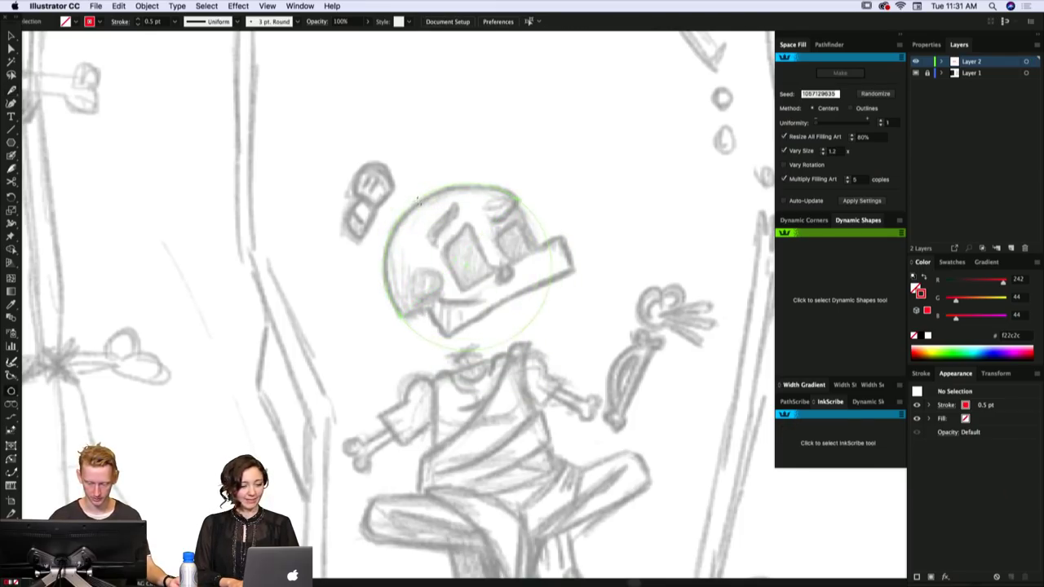
pyautogui.click(519, 200)
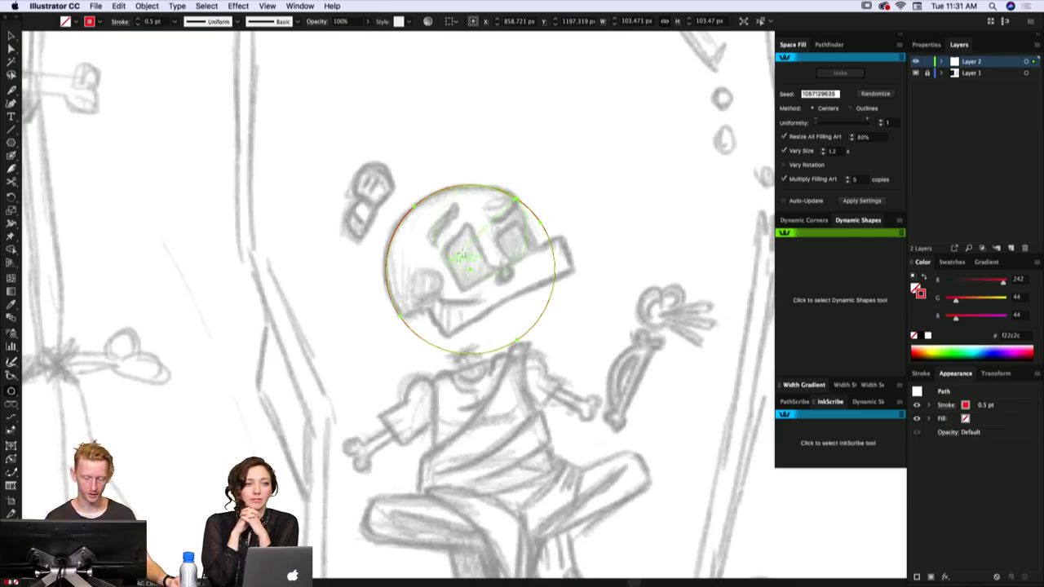
pyautogui.press('super+shift+a')
pyautogui.keyDown('super'); pyautogui.click(523, 202); pyautogui.keyUp('super')
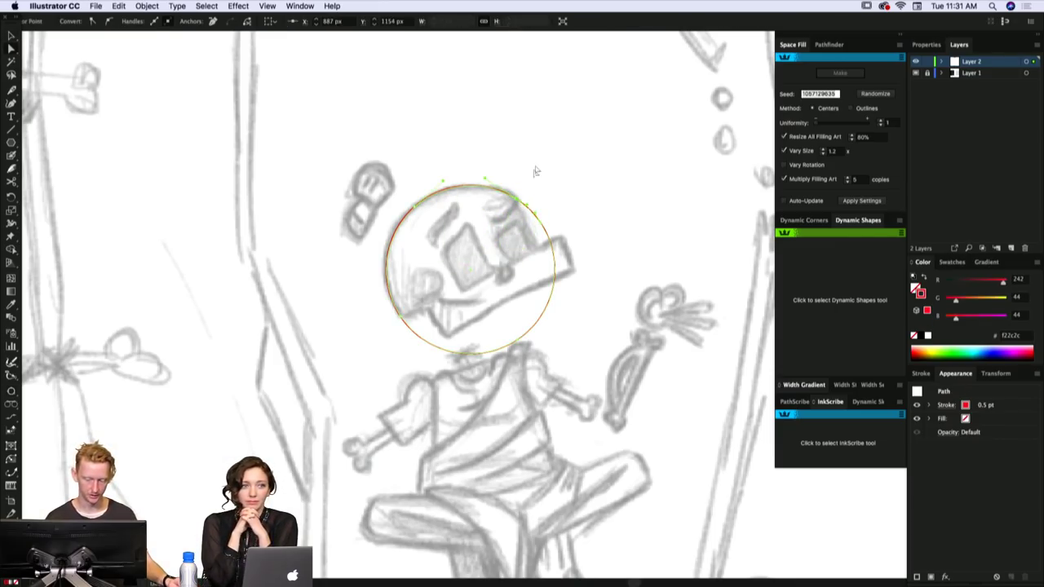
pyautogui.press('x')
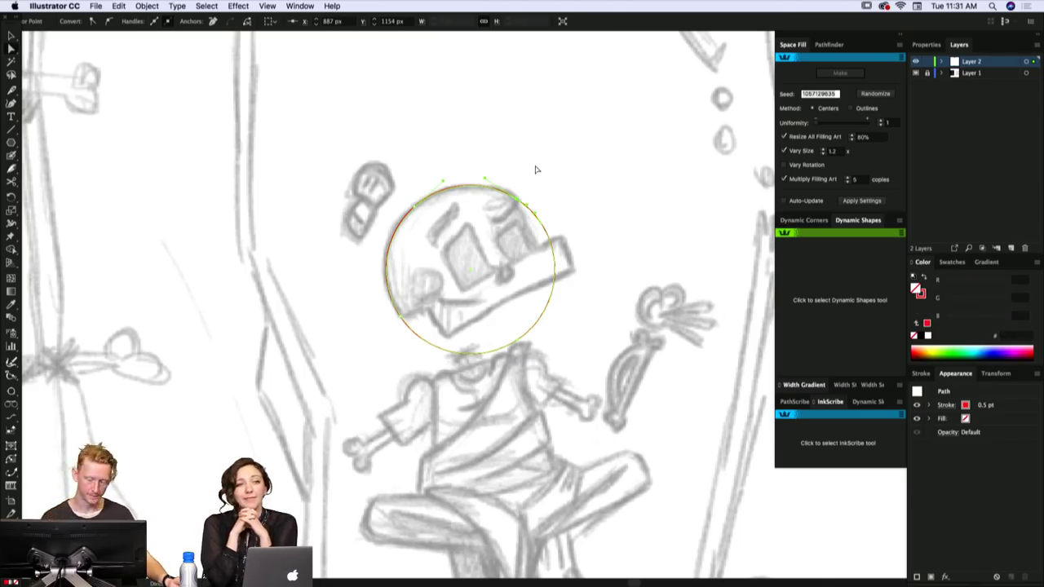
# - Cut the cranium circle at its upper-right and lower-left anchor points and delete the arc running across the jaw
pyautogui.press('c')
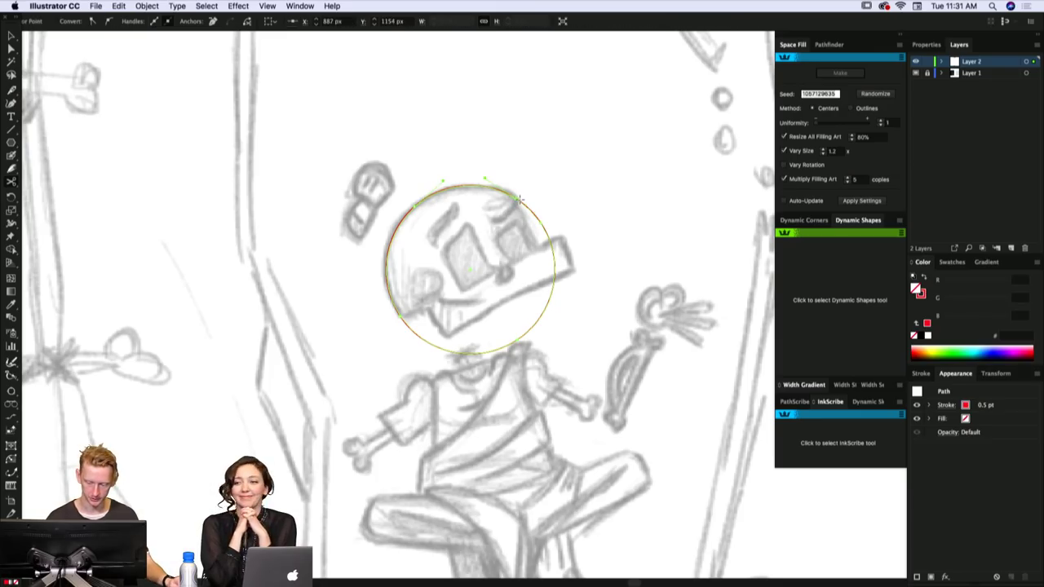
pyautogui.click(399, 316)
pyautogui.press('a')
pyautogui.press('Delete')
pyautogui.press('Delete')
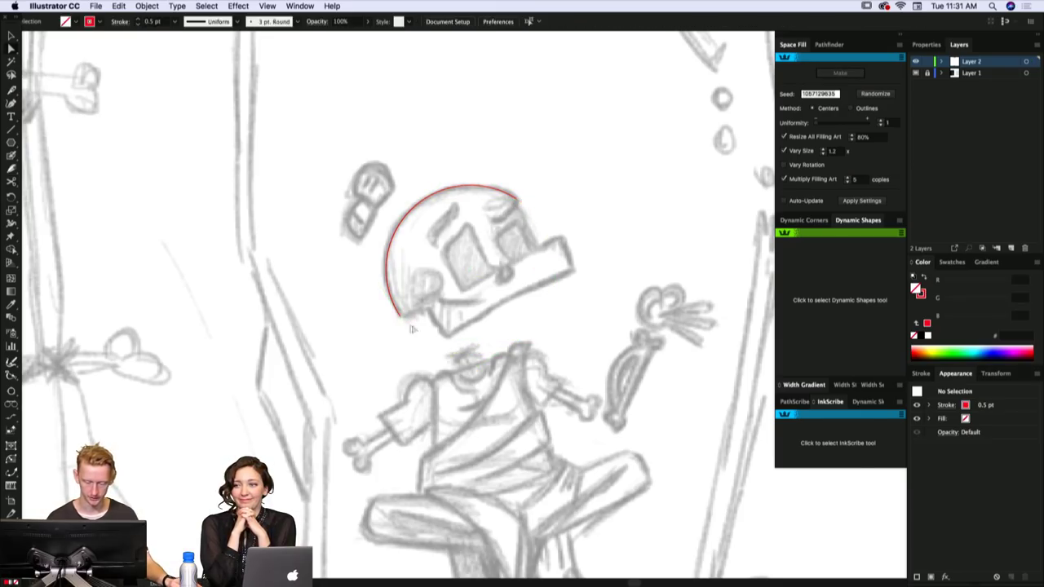
# - Trace the jaw, snout and brow with straight segments from the arc's lower end, closing a skull outline about 113 by 95 px
pyautogui.click(398, 313)
pyautogui.press('p')
pyautogui.click(400, 315)
pyautogui.click(425, 308)
pyautogui.click(446, 334)
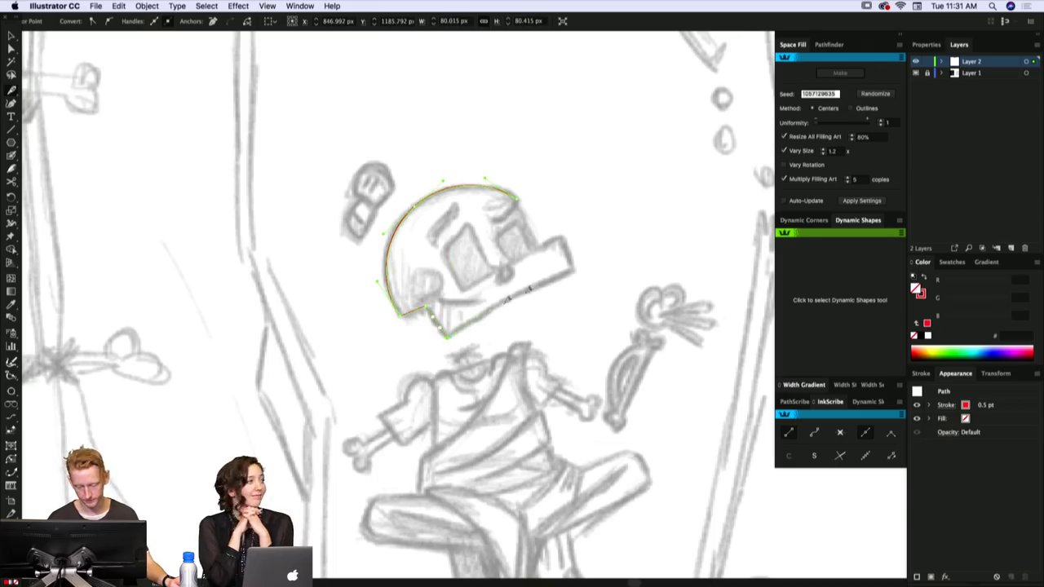
pyautogui.click(572, 272)
pyautogui.click(560, 238)
pyautogui.click(538, 243)
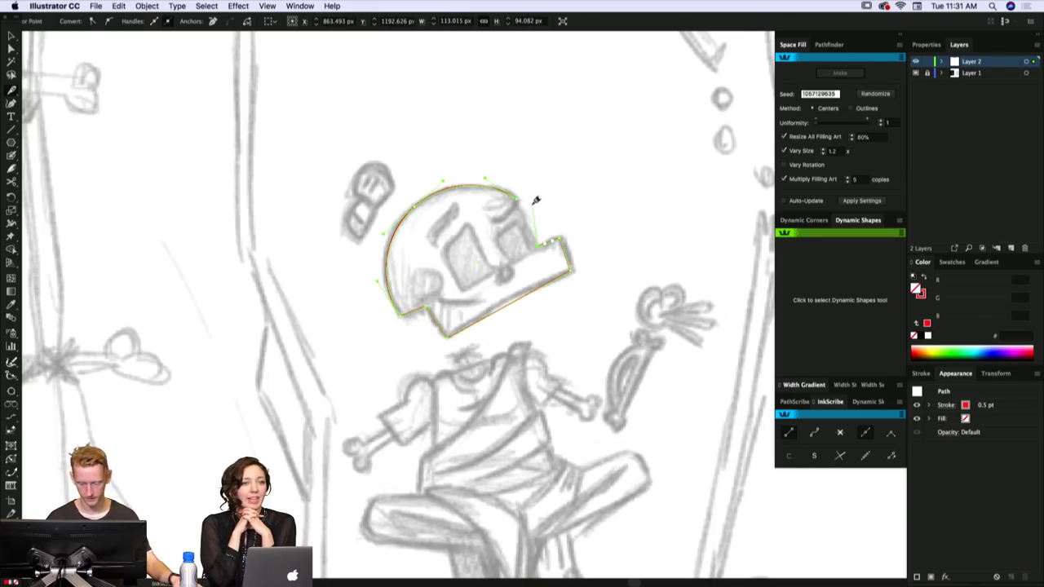
pyautogui.click(520, 198)
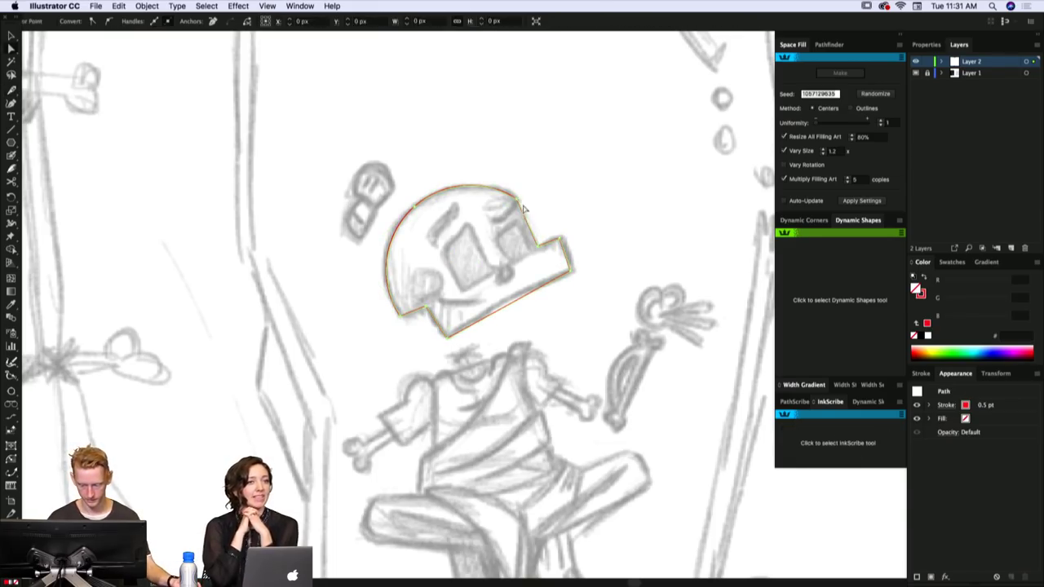
# - Adjust the brow corner beneath the cranium's upper end and simplify the cranium into a single curve between its two end anchors
pyautogui.press('a')
pyautogui.moveTo(521, 203); pyautogui.dragTo(516, 206)
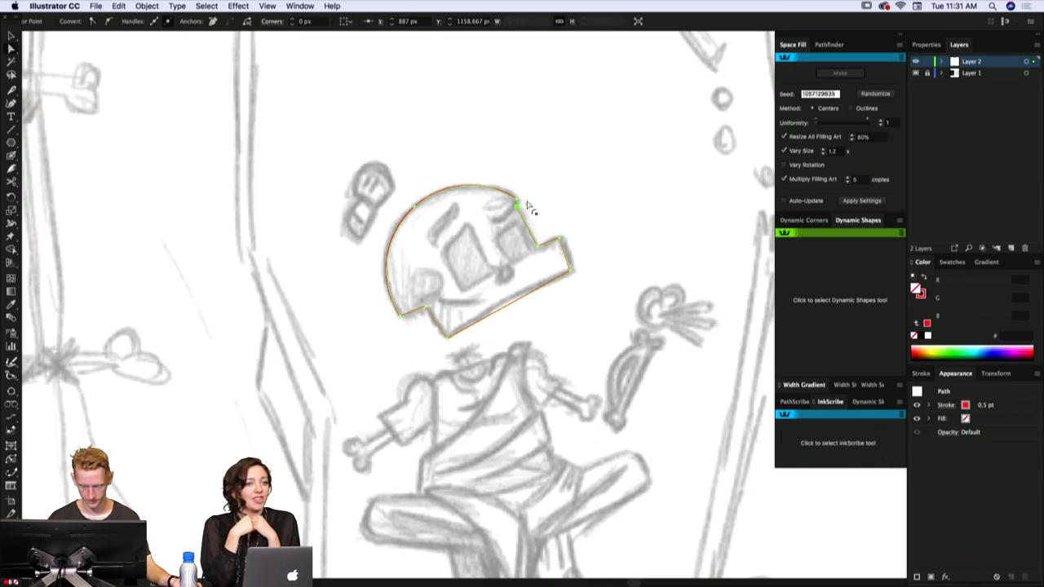
pyautogui.click(414, 207)
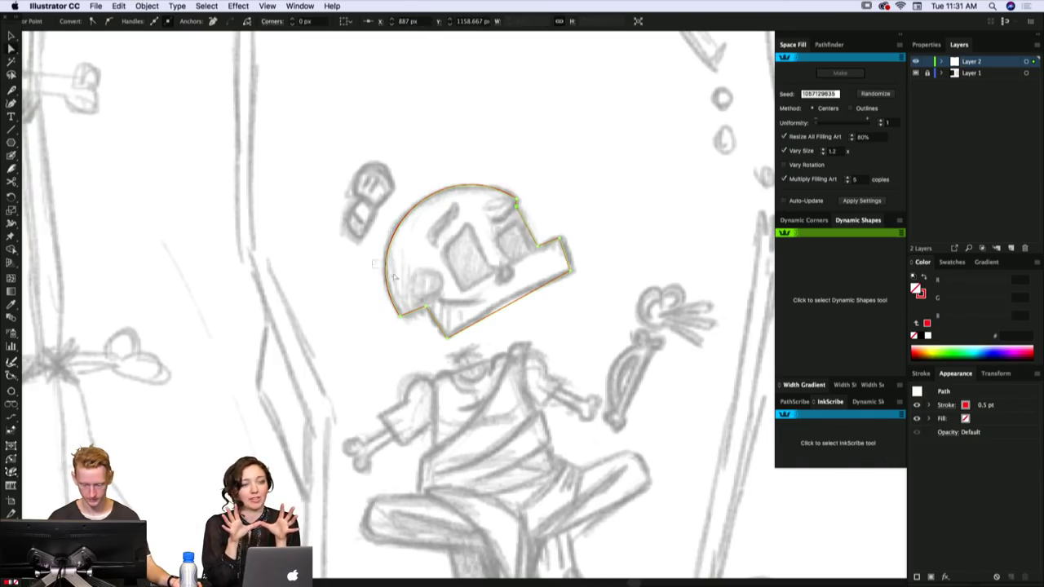
pyautogui.moveTo(505, 255); pyautogui.dragTo(501, 250)
pyautogui.press('p')
pyautogui.moveTo(437, 145); pyautogui.dragTo(435, 140)
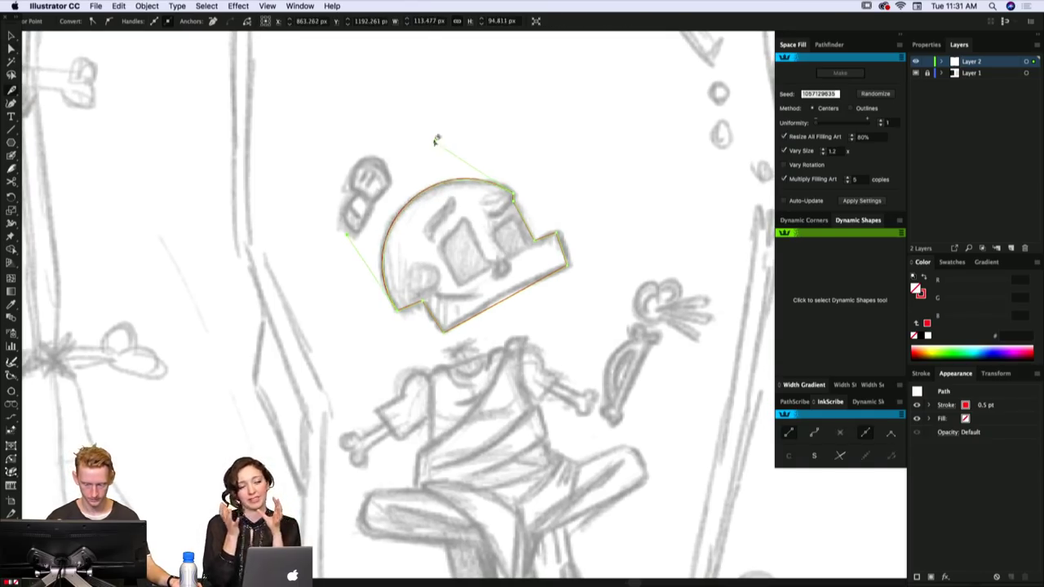
pyautogui.keyDown('super'); pyautogui.click(448, 147); pyautogui.keyUp('super')
pyautogui.moveTo(486, 247); pyautogui.dragTo(475, 230)
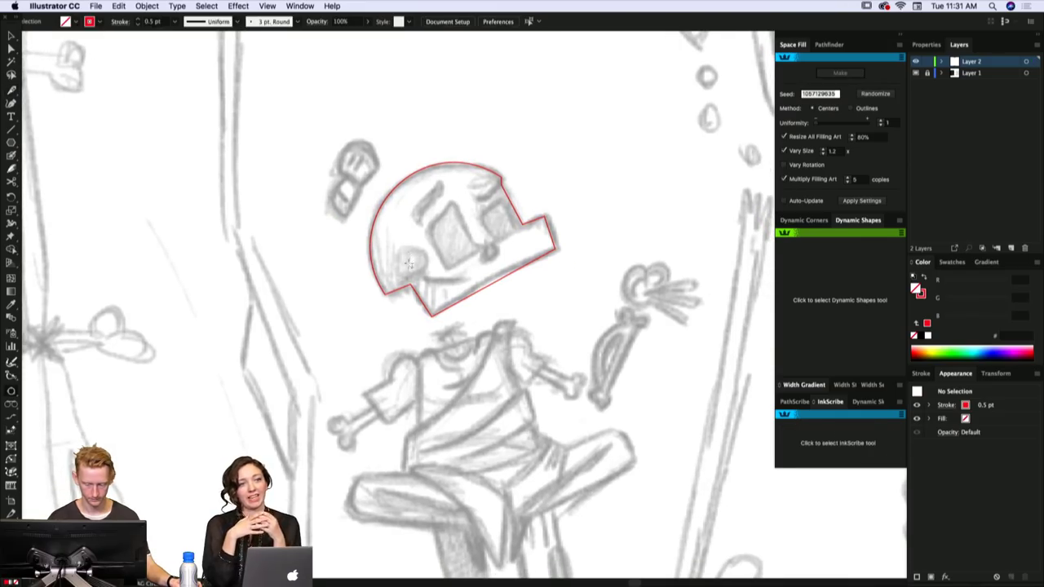
# - Draw an oval about 19 by 14 px over the sketched jaw hinge and overlay a slightly offset, larger copy
pyautogui.moveTo(398, 268); pyautogui.dragTo(417, 242)
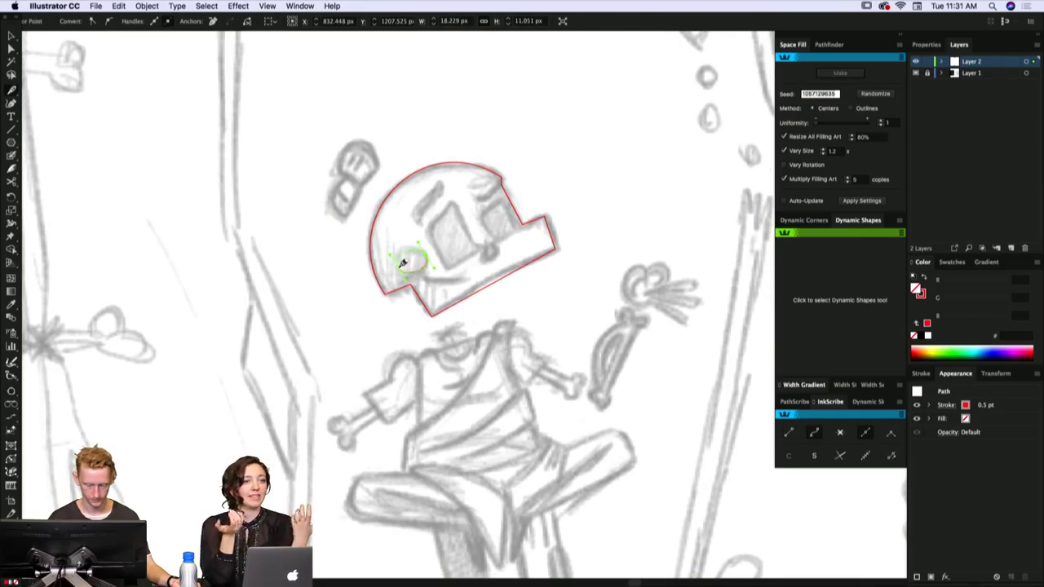
pyautogui.click(401, 268)
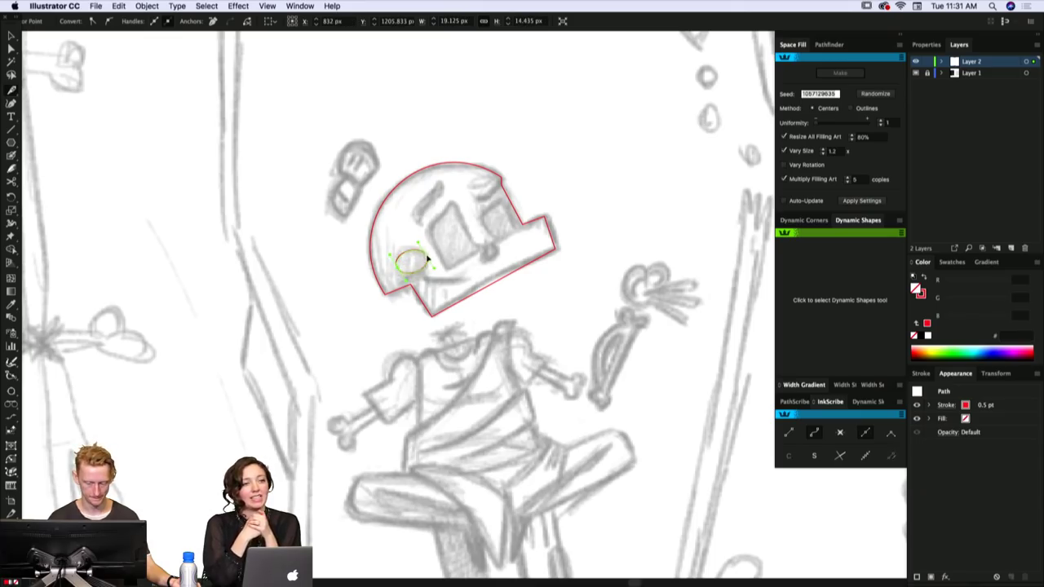
pyautogui.press('a')
pyautogui.moveTo(427, 258)
pyautogui.mouseDown()
pyautogui.moveTo(438, 272)
pyautogui.moveTo(431, 266)
pyautogui.mouseUp()
pyautogui.click(433, 255)
pyautogui.press('v')
pyautogui.click(426, 256)
pyautogui.press('r')
pyautogui.press('v')
pyautogui.click(442, 266)
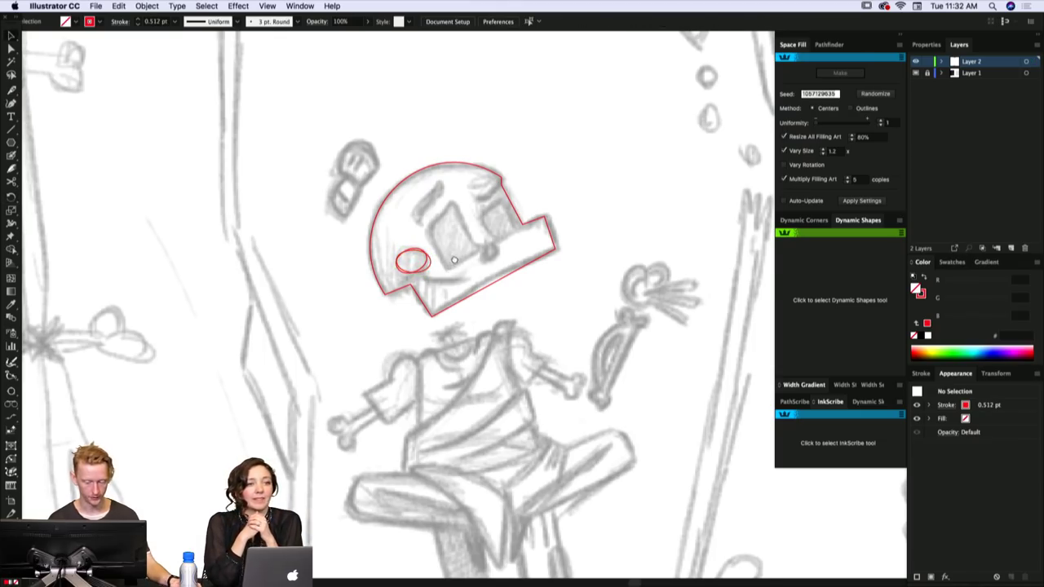
# - Reshape the back of the cranium with the lower-left anchor's direction handle to follow the sketch, and deselect the outline
pyautogui.scroll(-1, 481, 257)
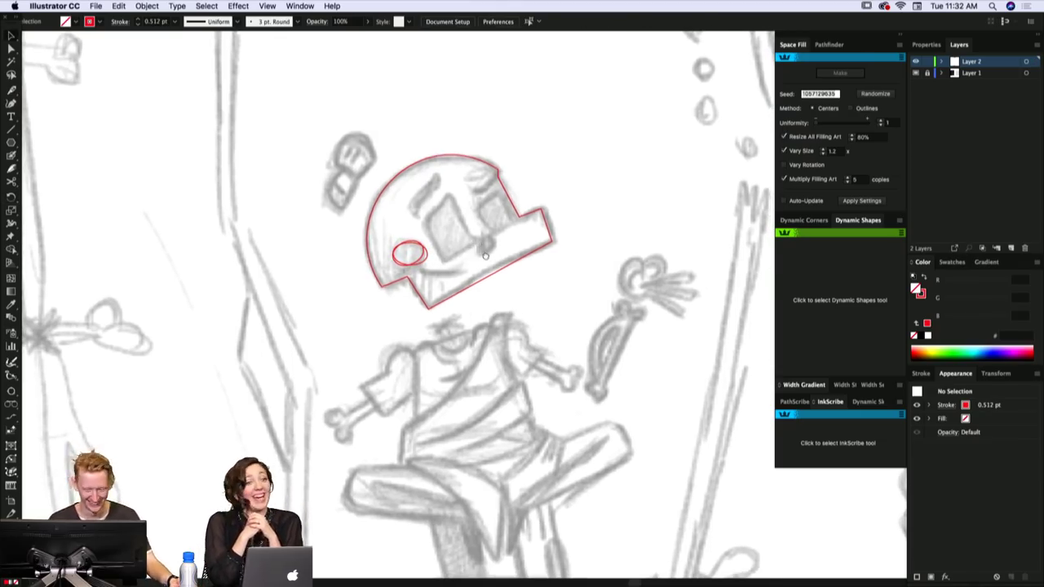
pyautogui.scroll(-1, 485, 256)
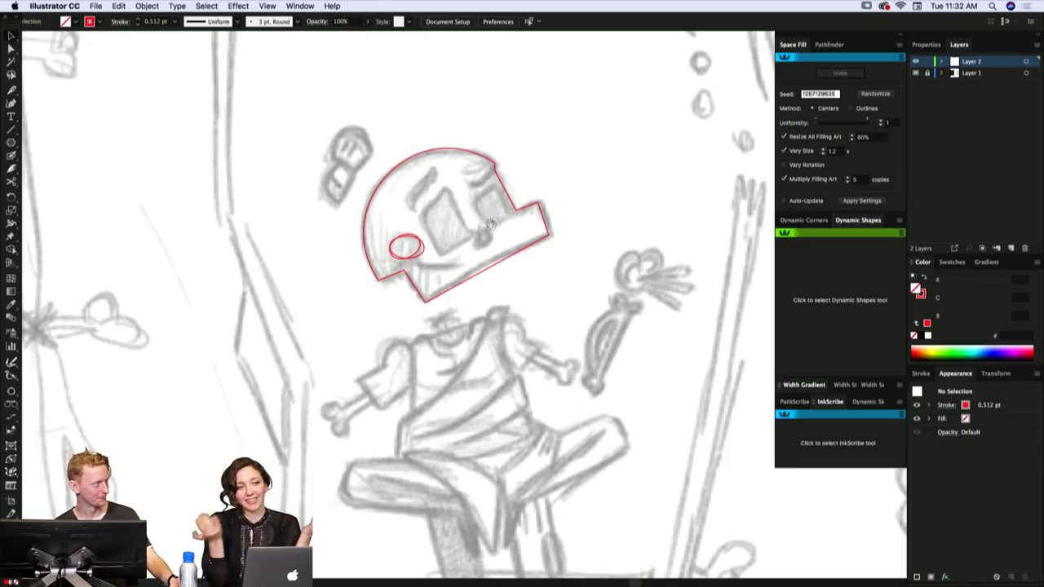
pyautogui.moveTo(491, 223); pyautogui.dragTo(553, 169)
pyautogui.keyDown('super'); pyautogui.click(531, 191); pyautogui.keyUp('super')
pyautogui.click(501, 361)
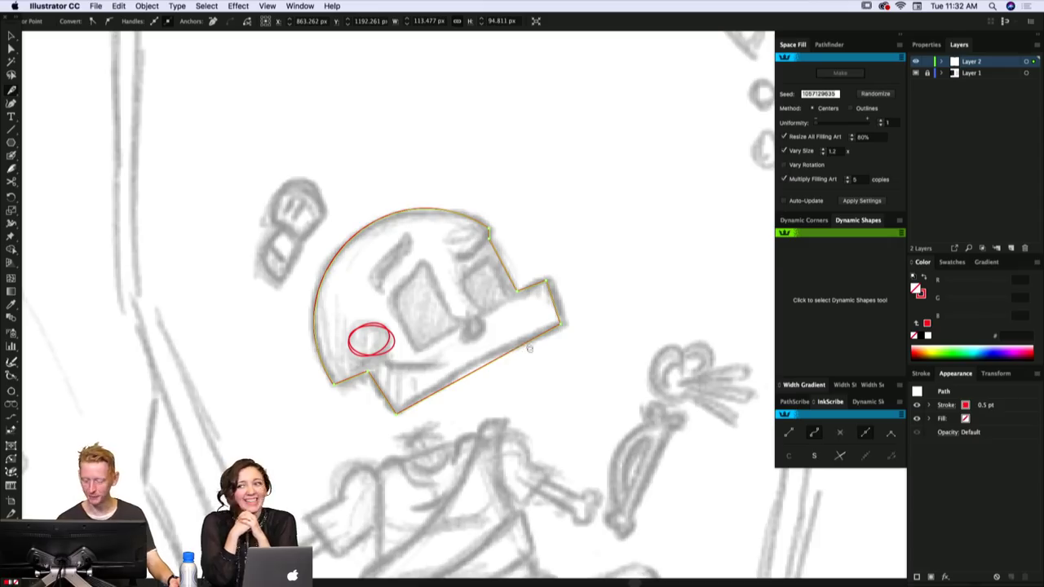
pyautogui.moveTo(530, 348); pyautogui.dragTo(523, 334)
pyautogui.keyDown('super'); pyautogui.click(527, 306); pyautogui.keyUp('super')
pyautogui.keyDown('super'); pyautogui.click(312, 314); pyautogui.keyUp('super')
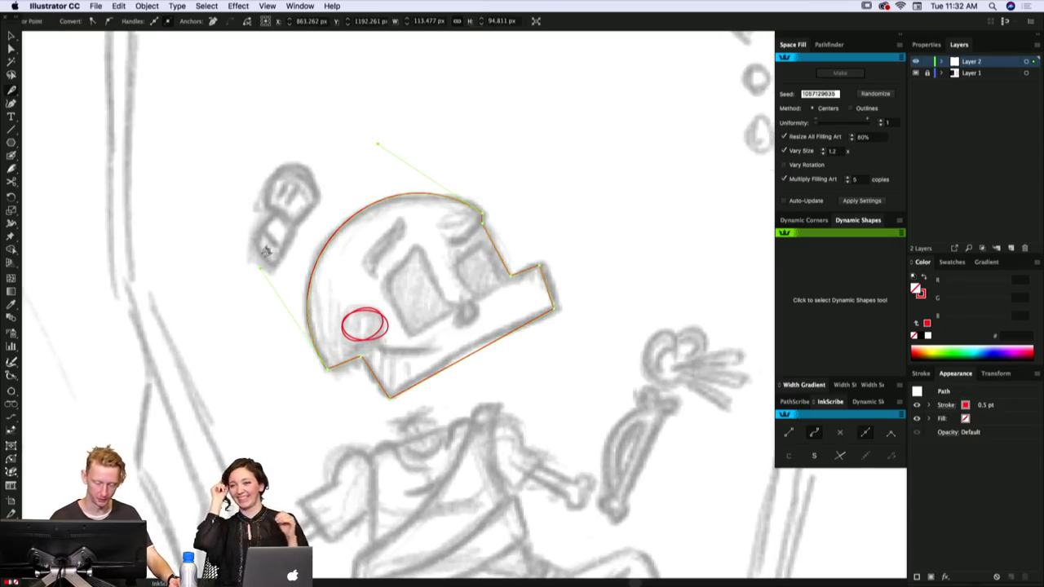
pyautogui.moveTo(261, 269); pyautogui.dragTo(250, 264)
pyautogui.press('a')
pyautogui.click(422, 185)
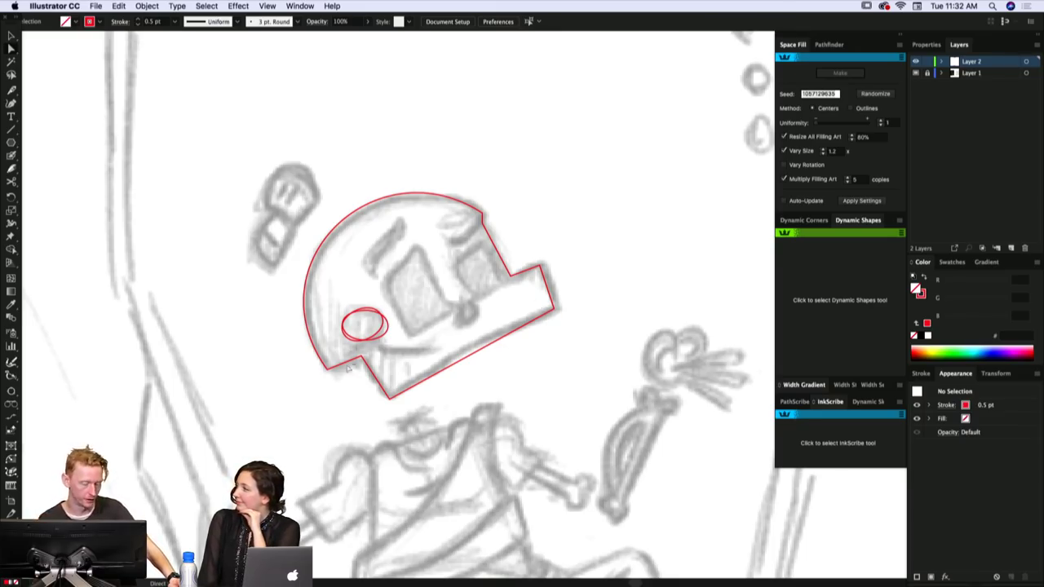
# - Nudge the skull's lower-left corner anchor slightly inward, extend its direction handle to fit the sketch, and deselect the outline
pyautogui.moveTo(327, 369); pyautogui.dragTo(330, 371)
pyautogui.click(302, 297)
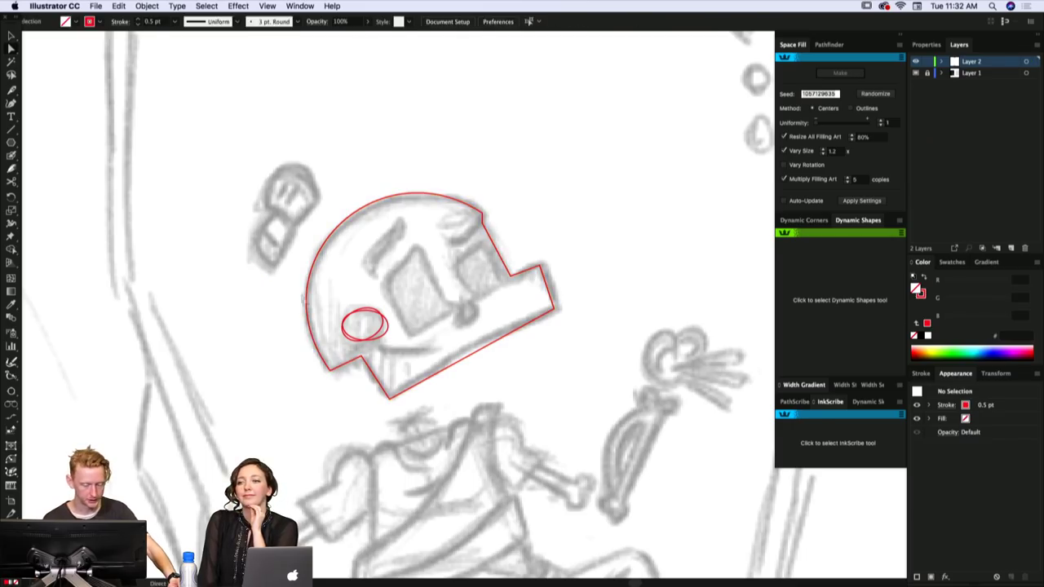
pyautogui.click(303, 299)
pyautogui.moveTo(252, 263); pyautogui.dragTo(247, 263)
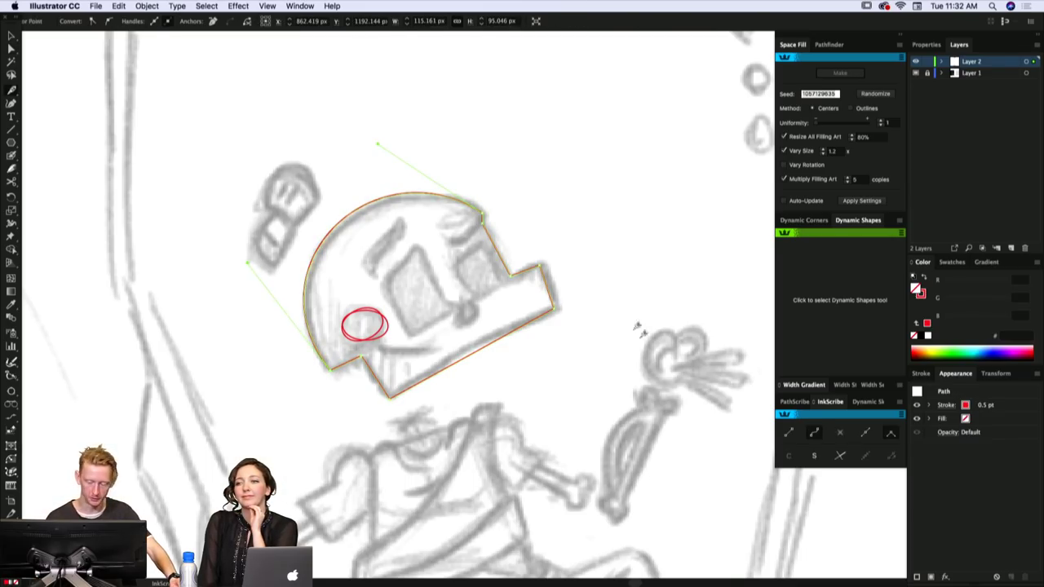
pyautogui.scroll(-5, 637, 326)
pyautogui.click(570, 347)
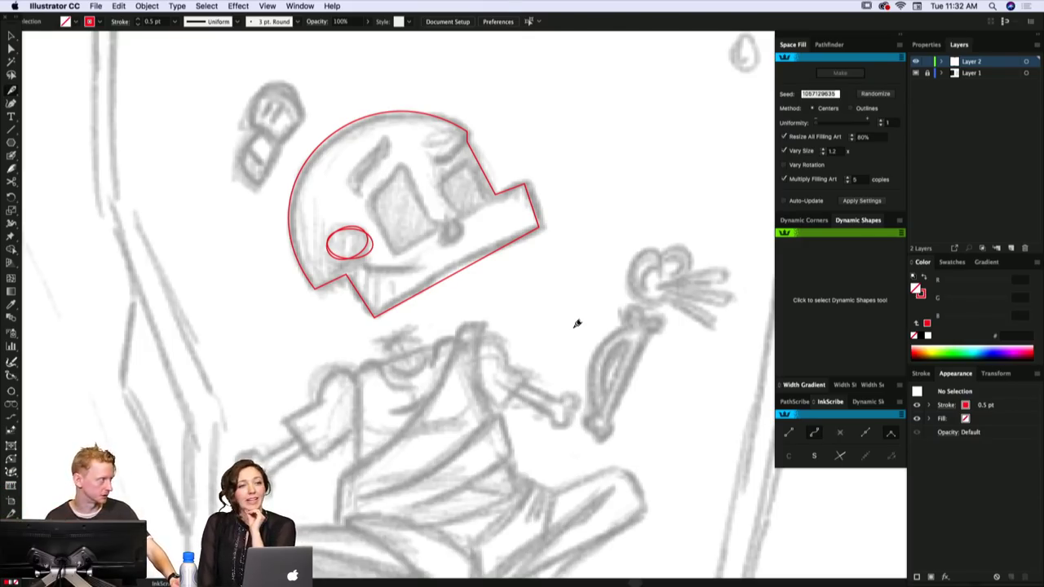
# - Draw the curved mouth line and trace the larger eye socket as a closed straight-sided shape about 37 by 43 px
pyautogui.scroll(3, 494, 260)
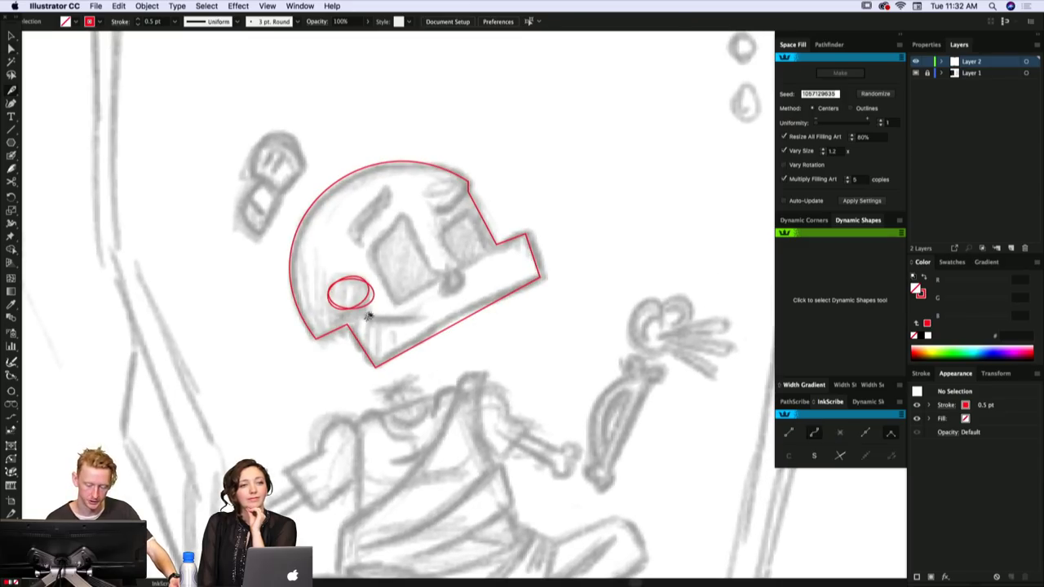
pyautogui.moveTo(359, 317); pyautogui.dragTo(435, 304)
pyautogui.moveTo(369, 244); pyautogui.dragTo(402, 299)
pyautogui.click(397, 305)
pyautogui.click(449, 276)
pyautogui.click(434, 272)
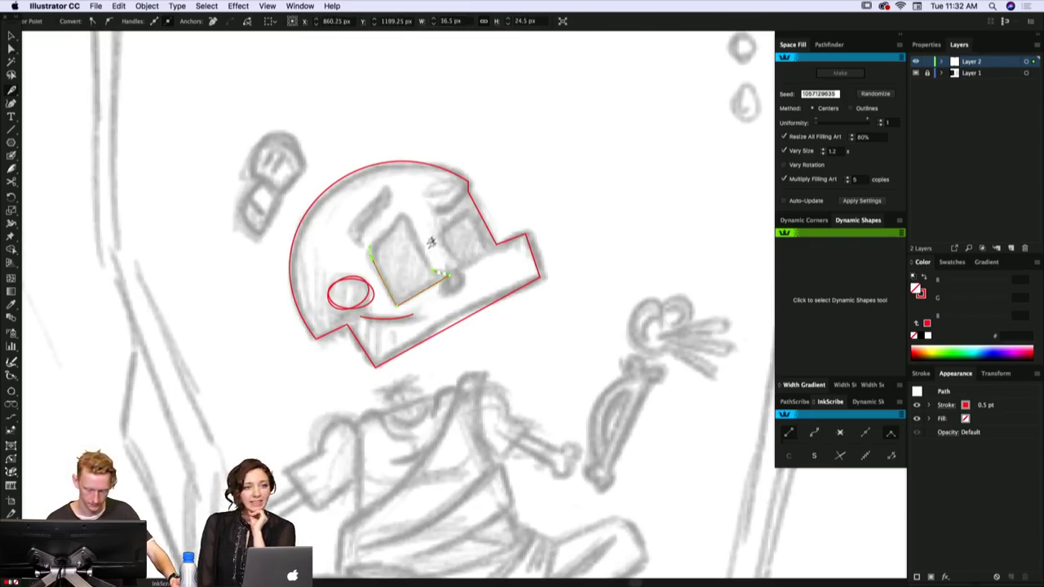
pyautogui.click(404, 214)
pyautogui.click(371, 252)
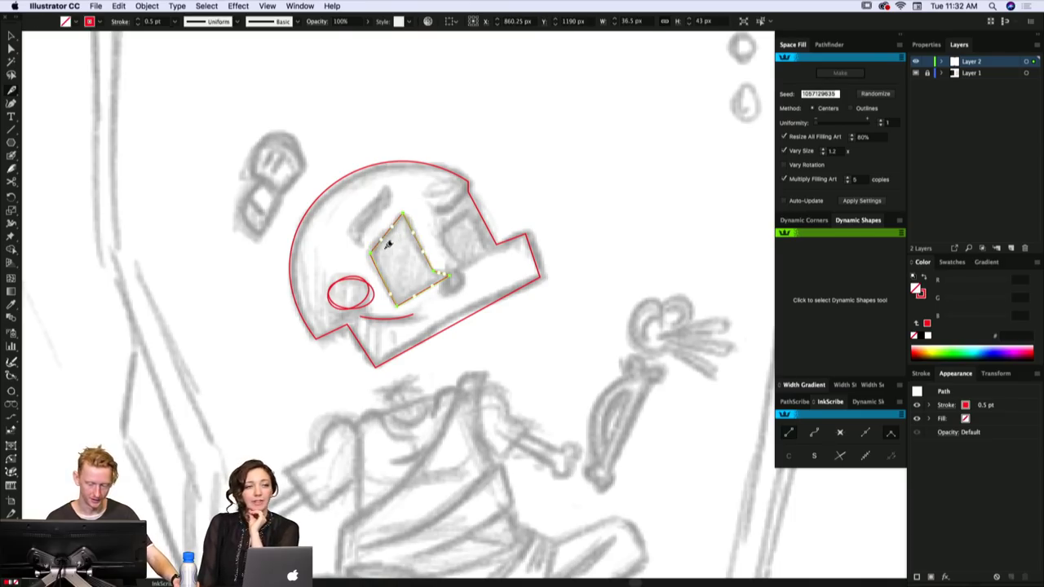
pyautogui.keyDown('super'); pyautogui.click(388, 249); pyautogui.keyUp('super')
# - Move the larger eye socket's top and left corner anchors slightly outward to match the sketch
pyautogui.hscroll(1, 416, 225)
pyautogui.press('a')
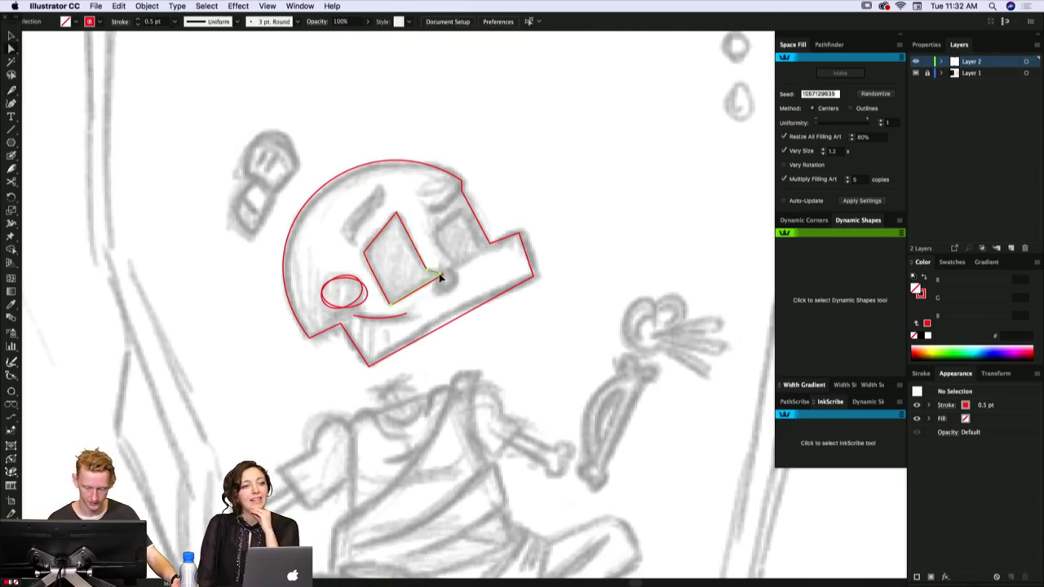
pyautogui.click(441, 275)
pyautogui.scroll(1, 400, 302)
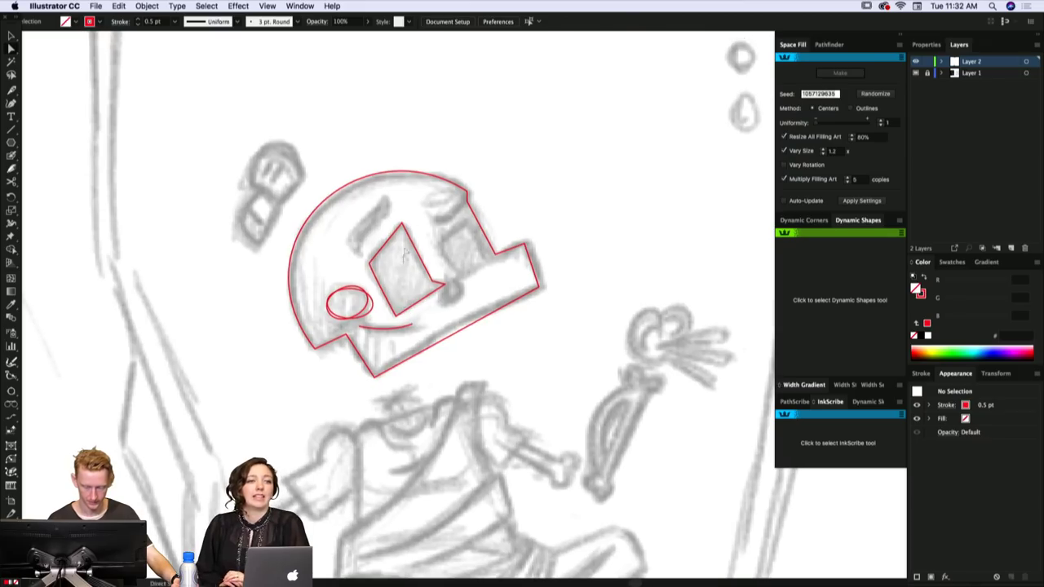
pyautogui.click(372, 278)
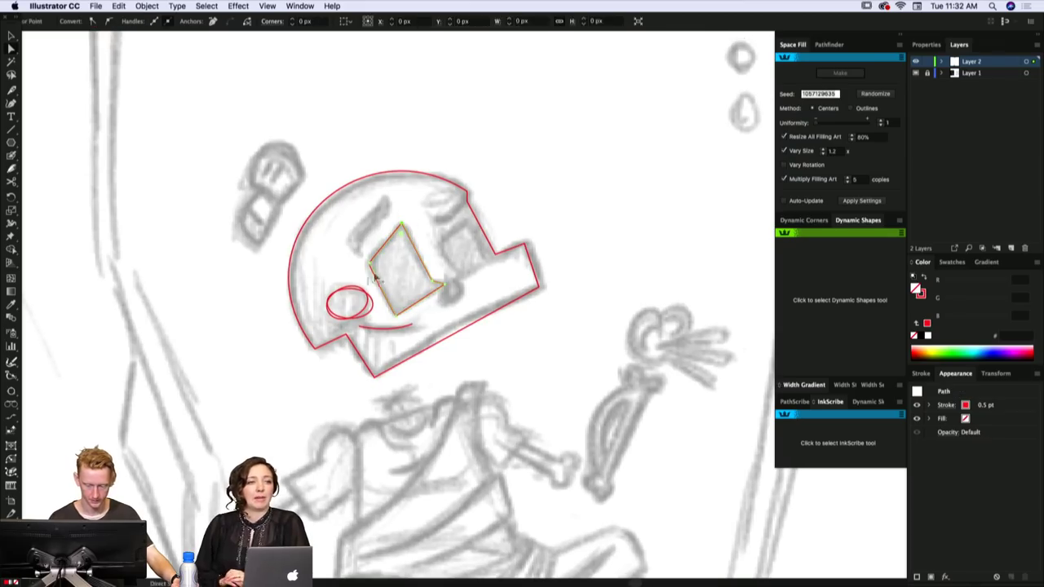
pyautogui.click(400, 237)
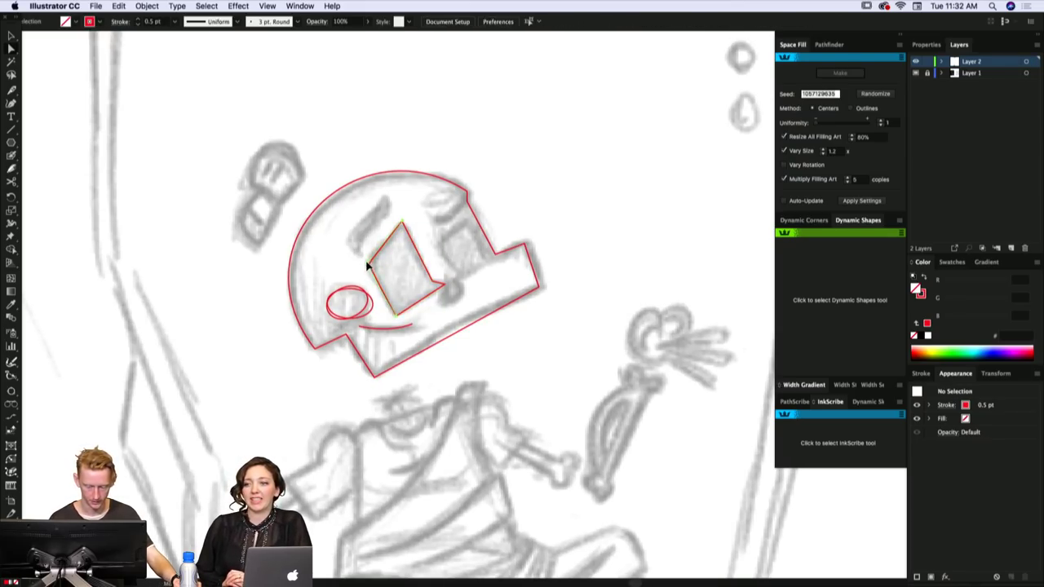
pyautogui.click(367, 263)
pyautogui.moveTo(365, 260); pyautogui.dragTo(364, 263)
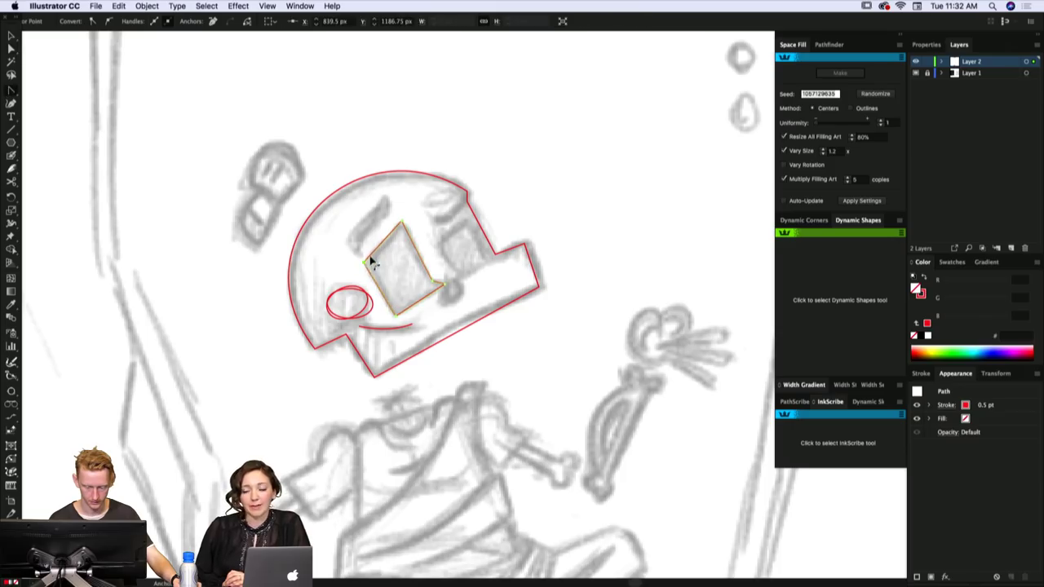
# - Select the larger eye socket's top and left corner anchors together to show their corner widgets
pyautogui.click(402, 221)
pyautogui.click(402, 221)
pyautogui.keyDown('shift'); pyautogui.click(364, 263); pyautogui.keyUp('shift')
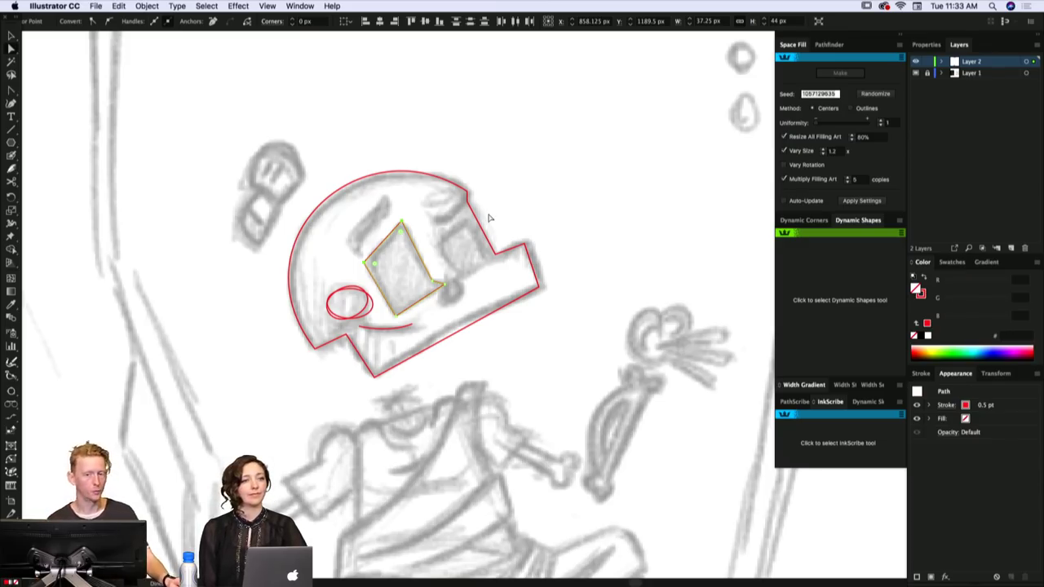
pyautogui.hscroll(1, 556, 237)
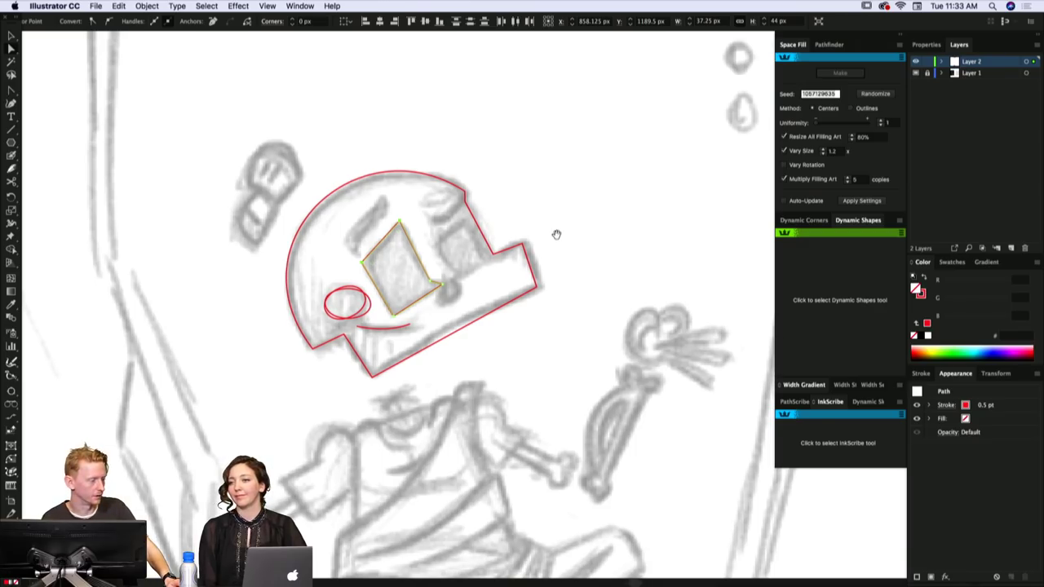
pyautogui.hscroll(1, 552, 236)
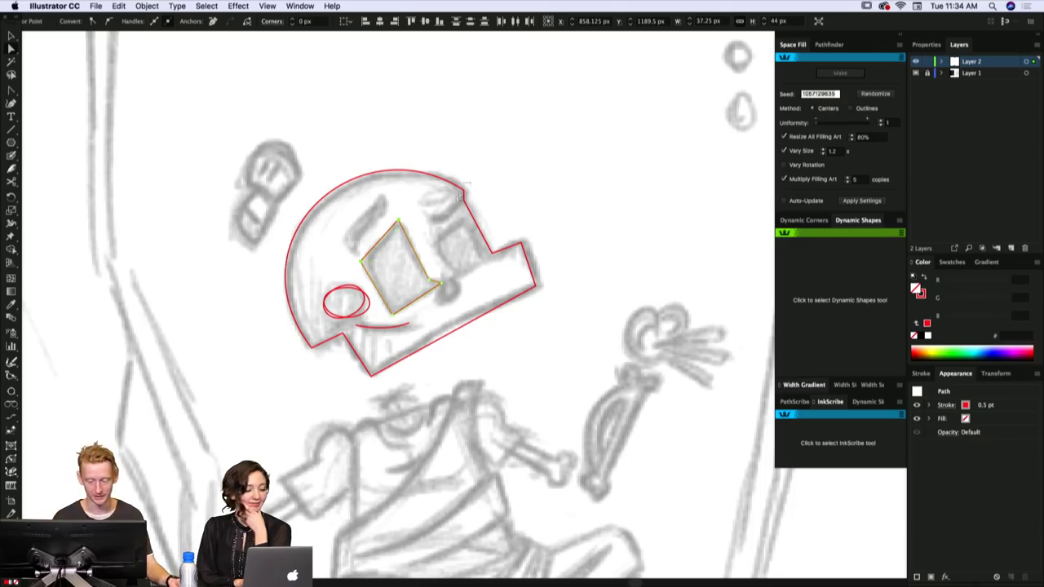
# - Inspect the direction handles at the cranium curve's upper-right and lower-left end anchors
pyautogui.moveTo(460, 194); pyautogui.dragTo(359, 121)
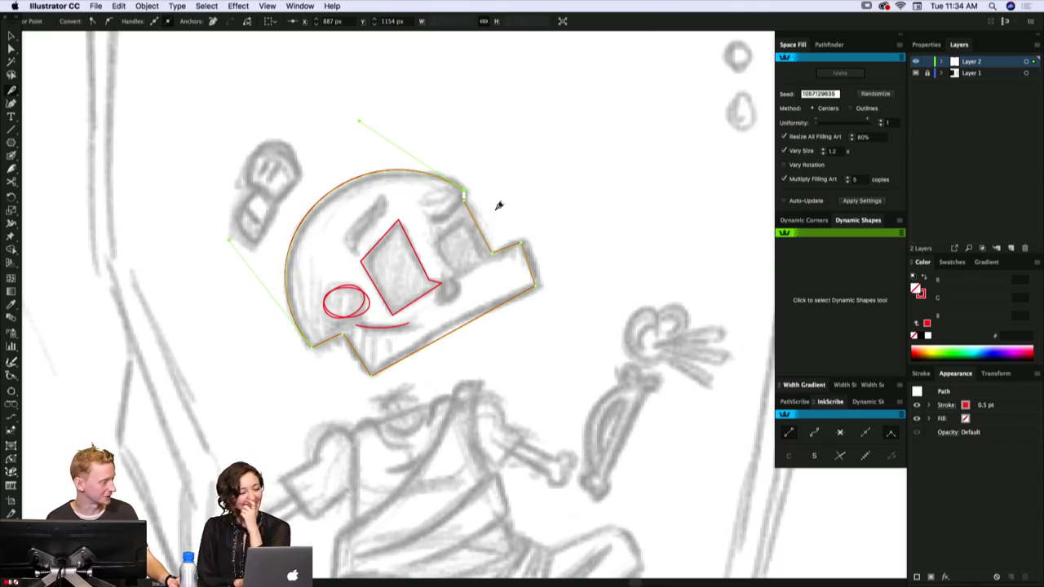
pyautogui.scroll(-1, 506, 222)
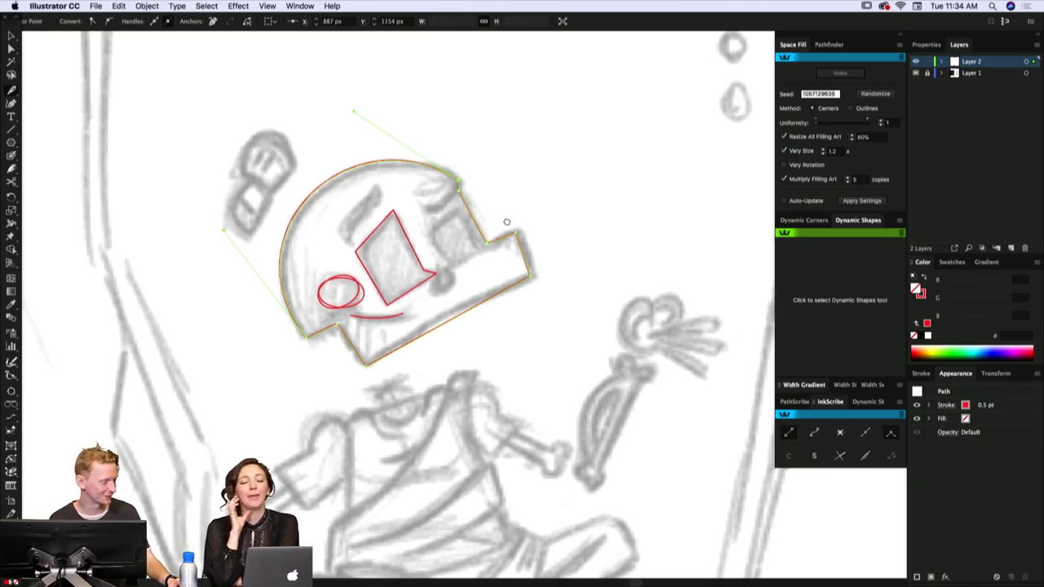
pyautogui.scroll(-1, 507, 222)
pyautogui.press('v')
pyautogui.click(517, 203)
pyautogui.scroll(-1, 478, 191)
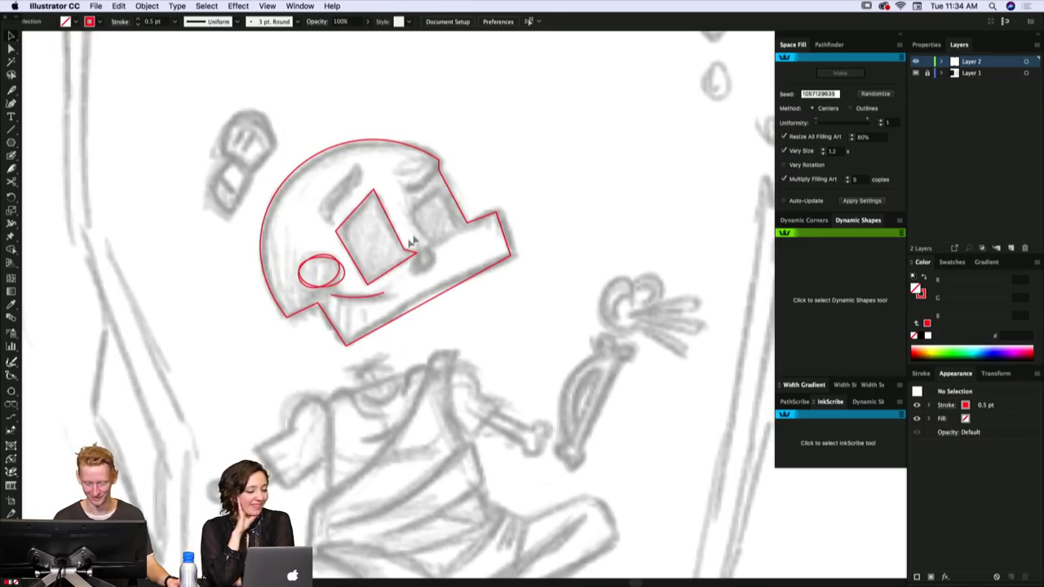
pyautogui.press('a')
pyautogui.click(286, 313)
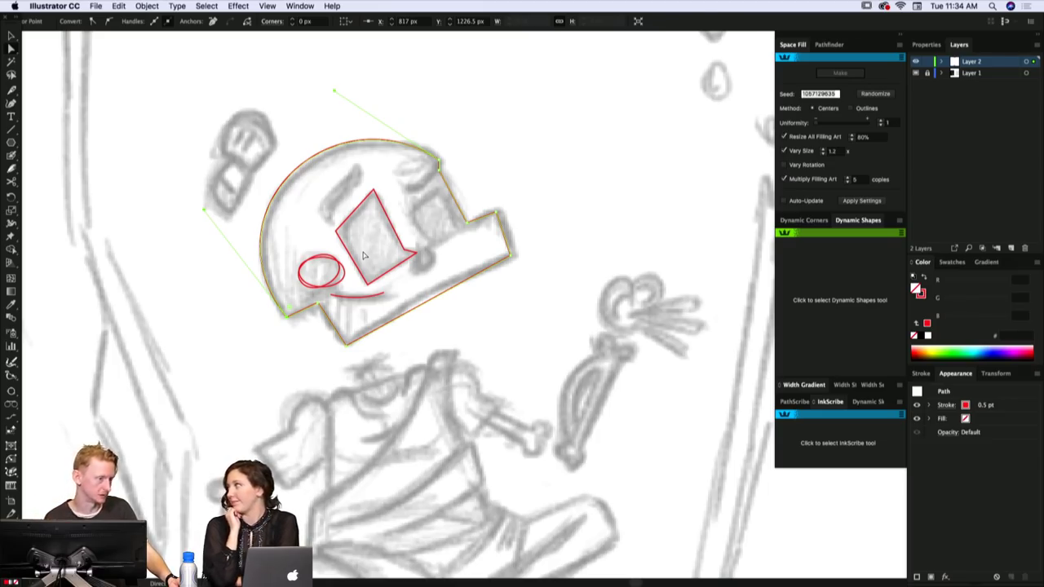
# - Adjust the direction handle of the cranium curve and nudge the skull's upper-right corner anchor to follow the sketch
pyautogui.moveTo(517, 235); pyautogui.dragTo(508, 236)
pyautogui.press('p')
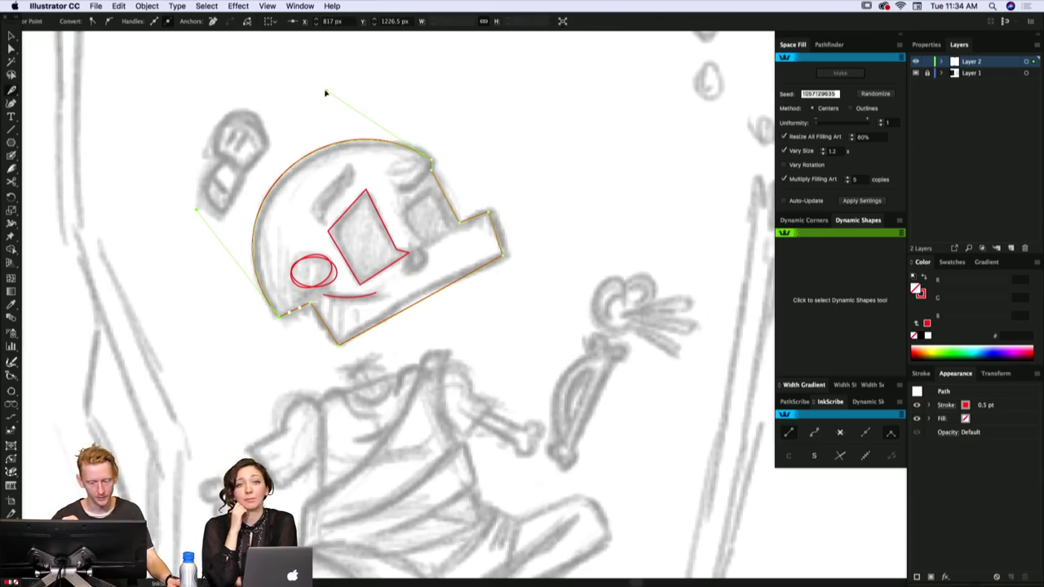
pyautogui.moveTo(325, 91); pyautogui.dragTo(334, 87)
pyautogui.press('a')
pyautogui.click(383, 78)
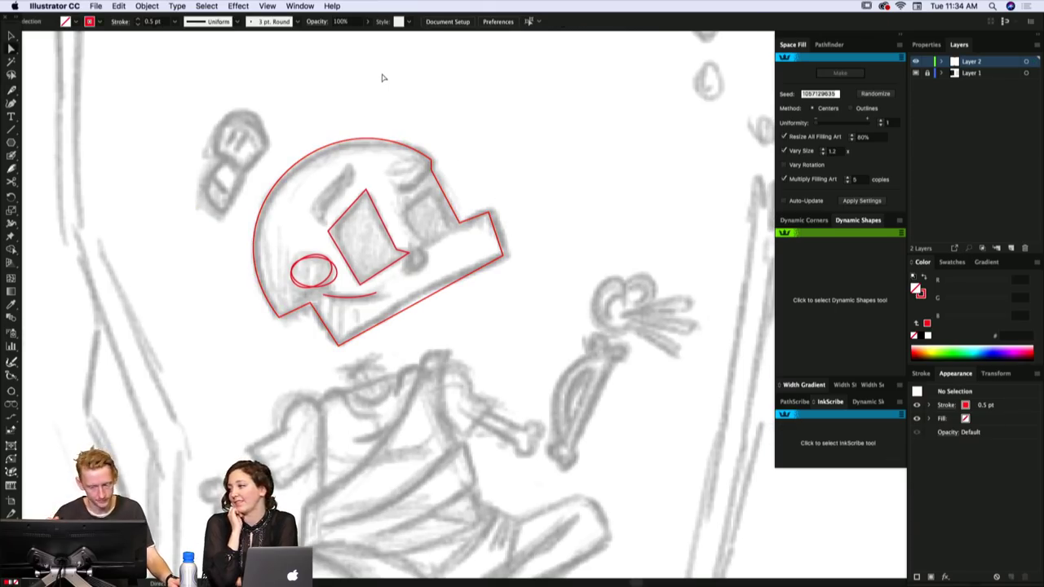
pyautogui.moveTo(437, 156); pyautogui.dragTo(433, 174)
pyautogui.click(452, 160)
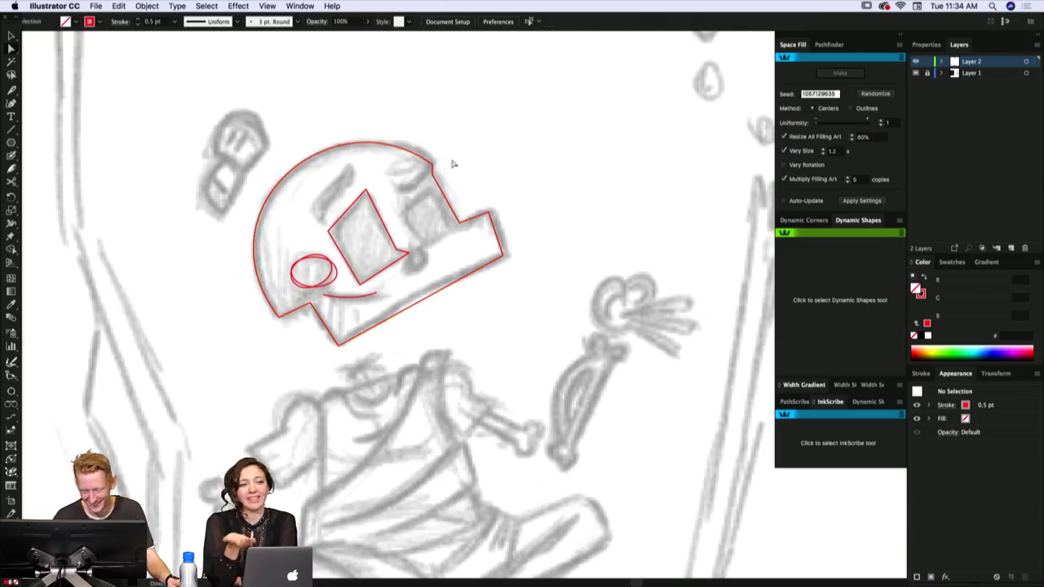
# - Trace the smaller eye socket as a closed four-sided shape about 24 by 29 px
pyautogui.scroll(-1, 453, 164)
pyautogui.click(427, 176)
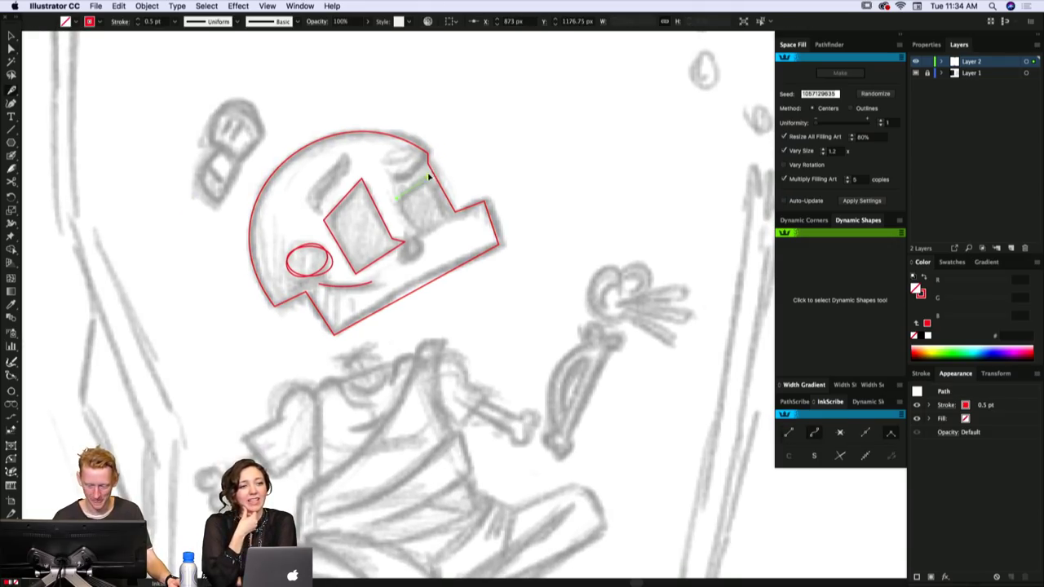
pyautogui.click(432, 186)
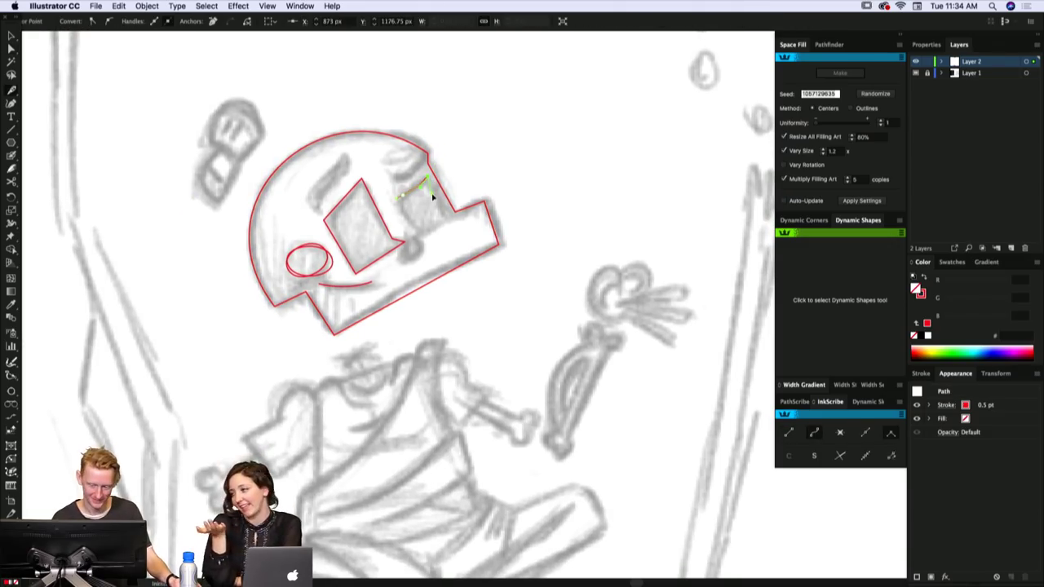
pyautogui.click(415, 239)
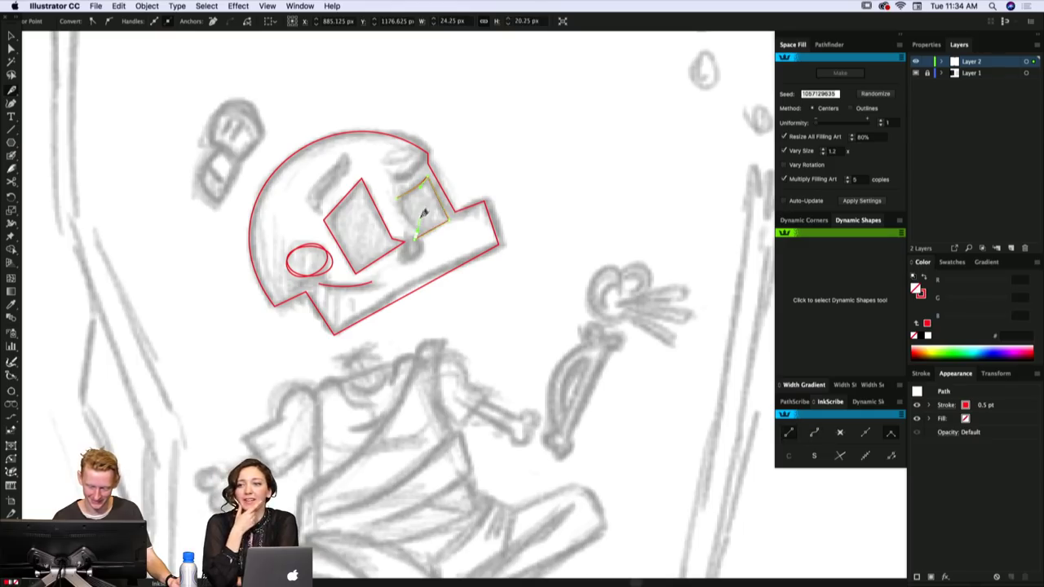
pyautogui.click(424, 209)
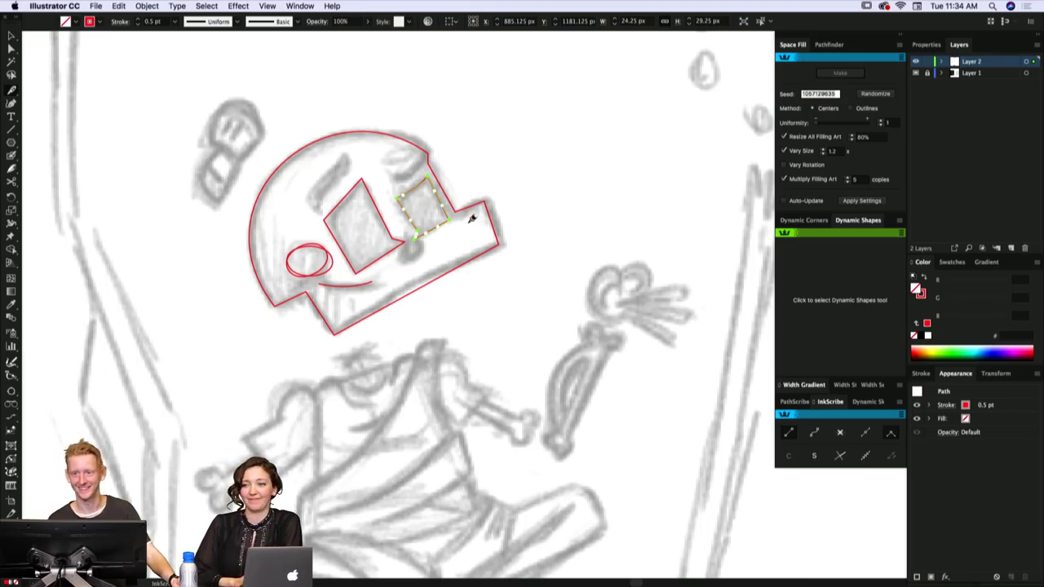
pyautogui.hscroll(1, 473, 224)
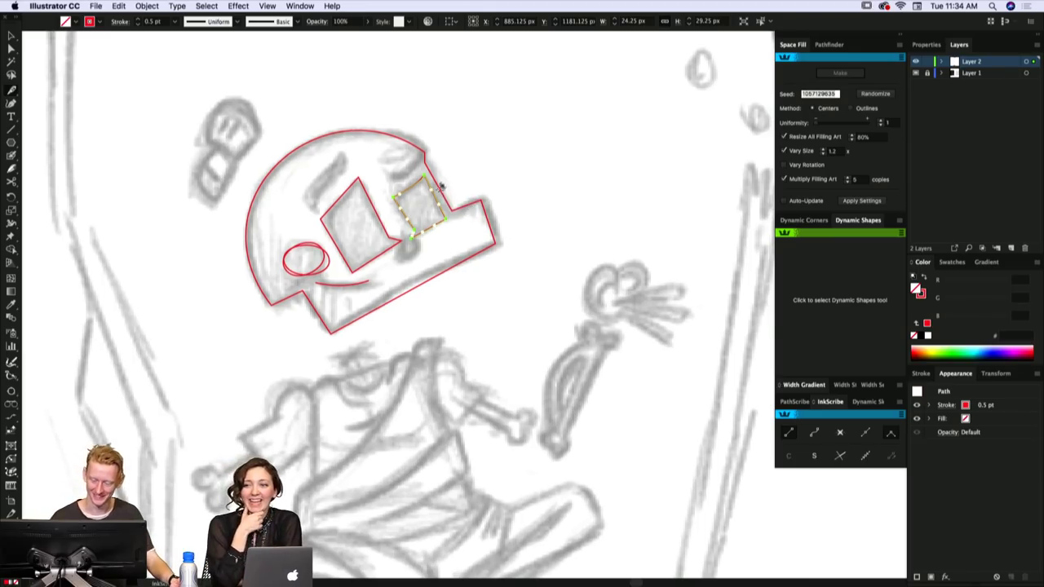
# - Nudge the smaller eye socket's upper-left corner and adjust its top edge to match the sketch
pyautogui.click(419, 180)
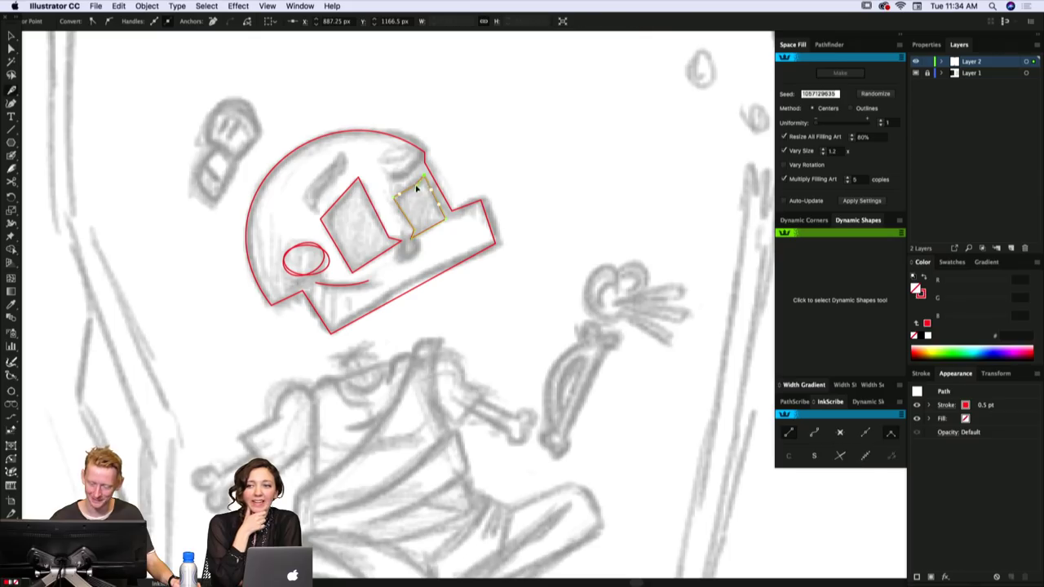
pyautogui.press('a')
pyautogui.click(421, 171)
pyautogui.hscroll(1, 434, 180)
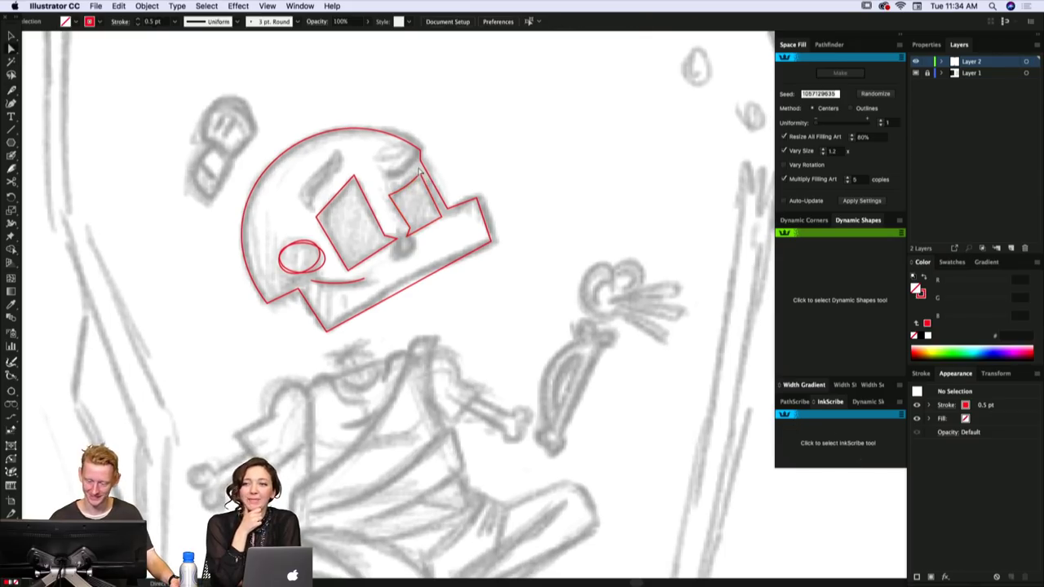
pyautogui.click(408, 183)
pyautogui.click(386, 197)
pyautogui.click(390, 198)
pyautogui.click(394, 188)
pyautogui.click(402, 187)
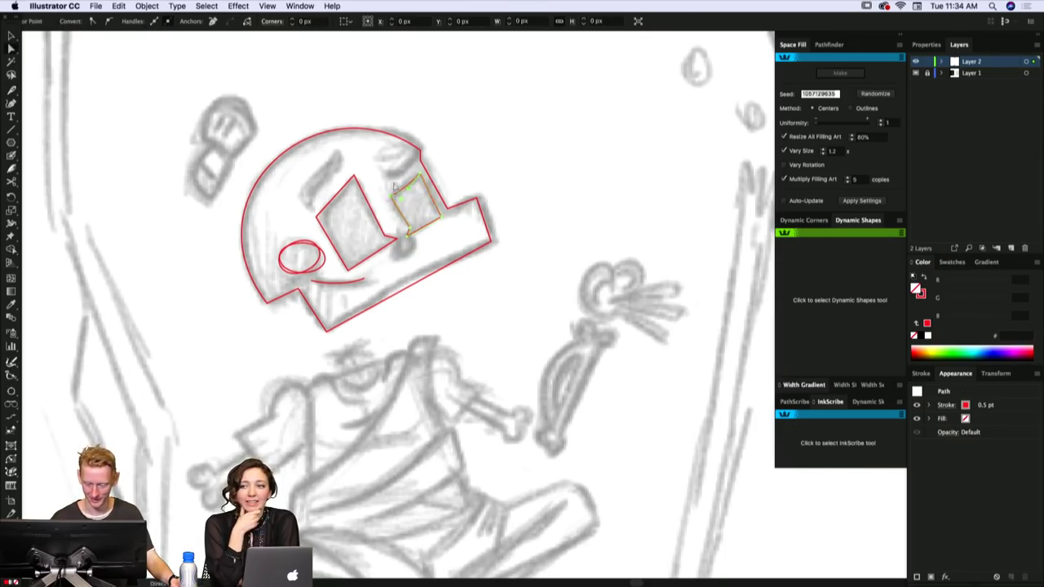
# - Reposition the smaller eye socket's lower corner anchors slightly to fit the sketched outline
pyautogui.click(420, 181)
pyautogui.scroll(-1, 432, 204)
pyautogui.click(412, 221)
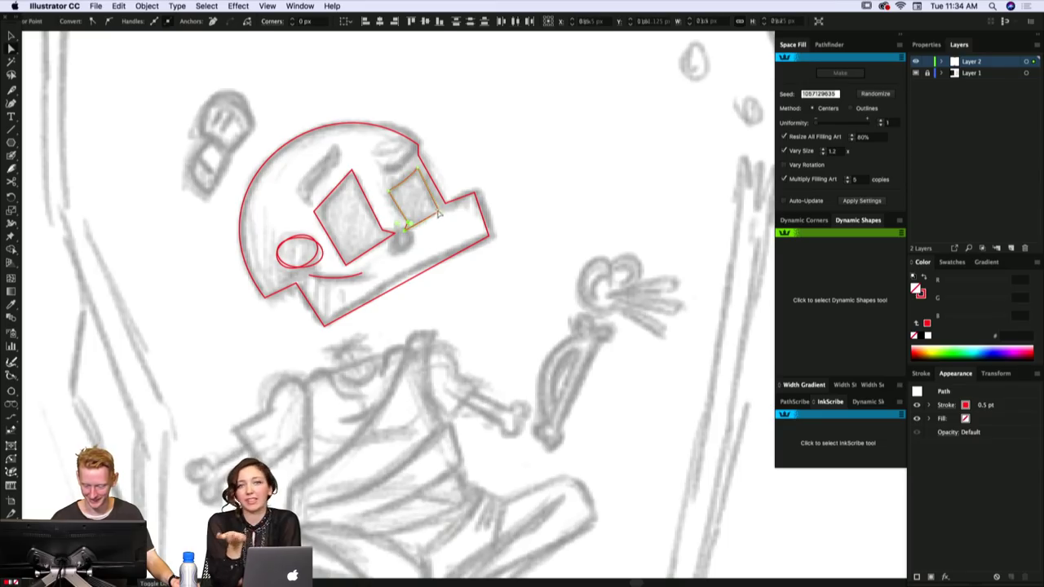
pyautogui.moveTo(439, 211); pyautogui.dragTo(437, 211)
pyautogui.click(437, 220)
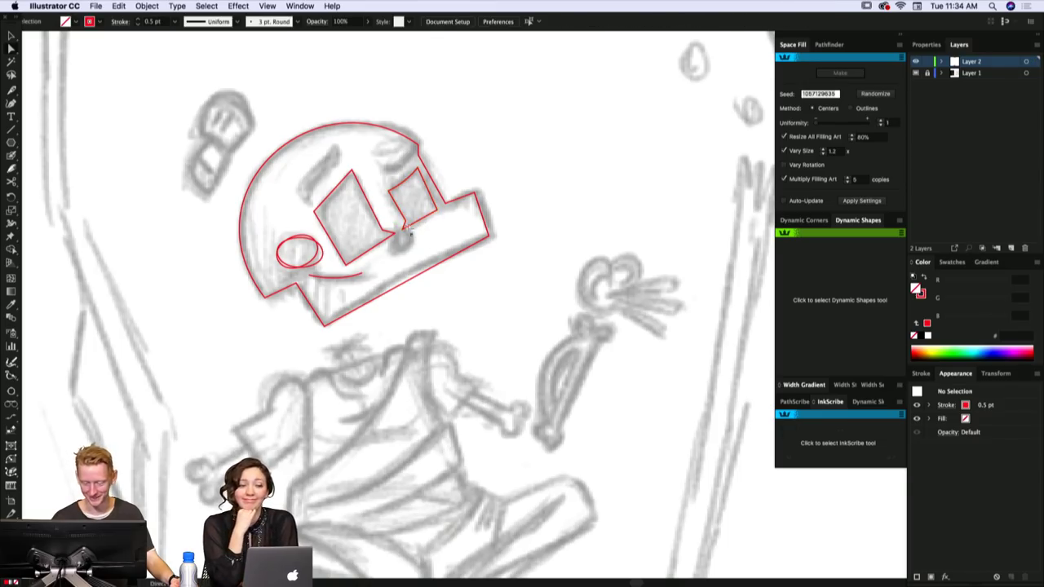
# - Draw the nose between the eye sockets as a closed curved shape about 12 by 11 px with a pointed top
pyautogui.press('p')
pyautogui.click(398, 236)
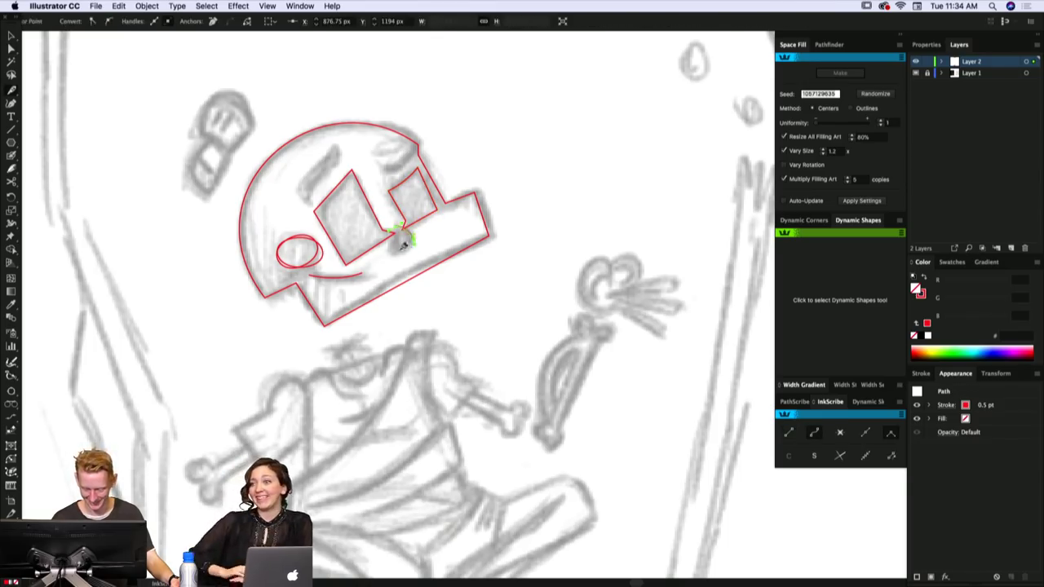
pyautogui.click(388, 249)
pyautogui.click(396, 228)
pyautogui.hotkey('shift', 'c')
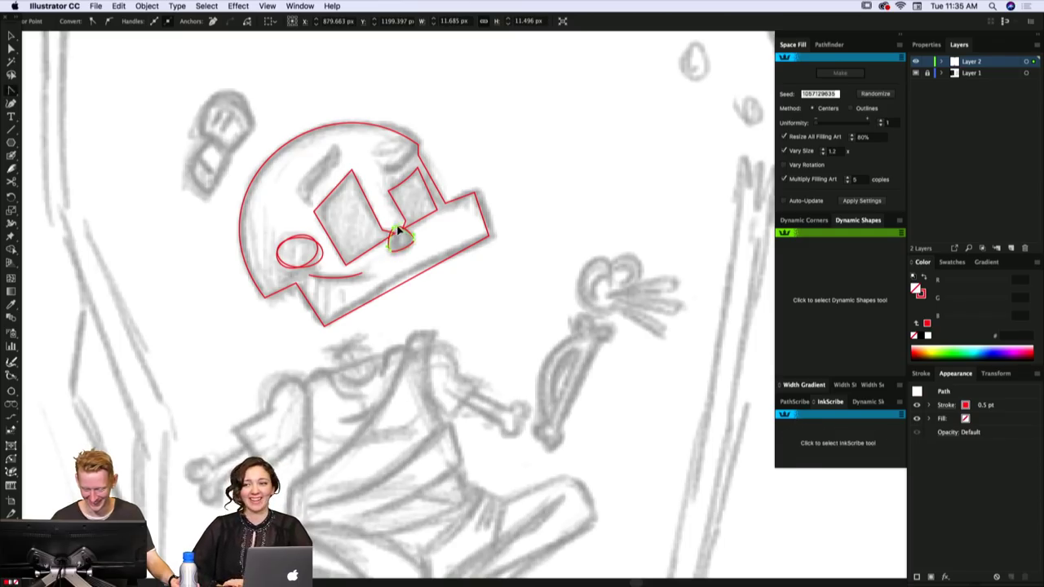
# - Move the nose's lower-left anchor slightly inward and check its remaining curve anchors against the sketch
pyautogui.press('a')
pyautogui.click(390, 249)
pyautogui.moveTo(389, 249); pyautogui.dragTo(394, 251)
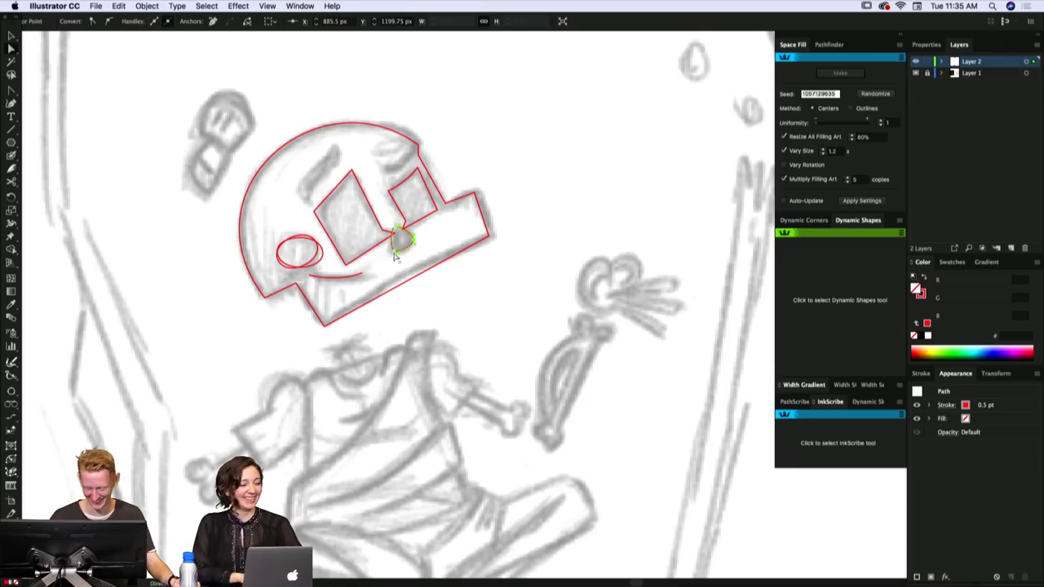
pyautogui.click(393, 254)
pyautogui.click(412, 239)
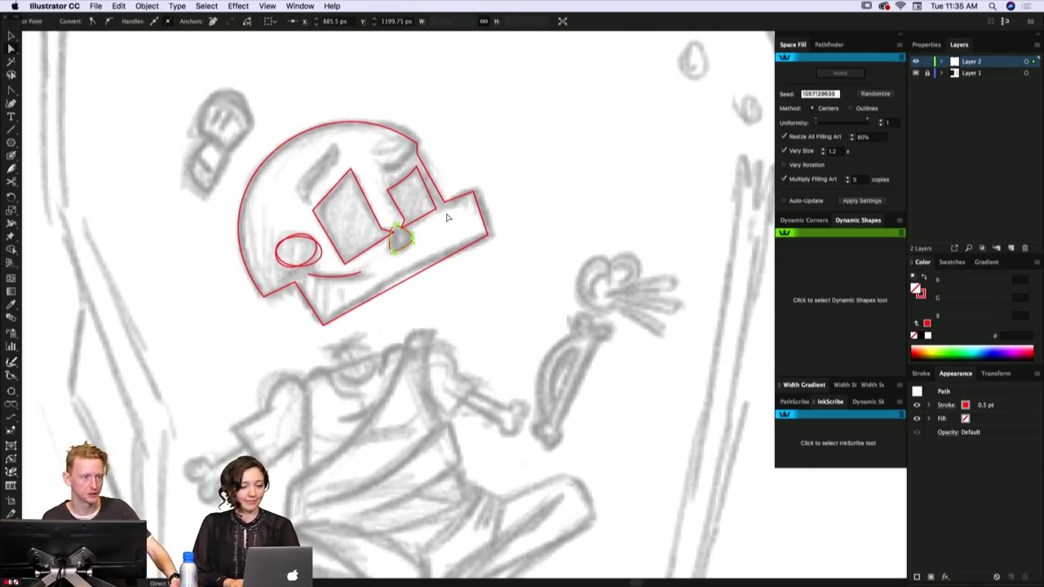
pyautogui.scroll(-1, 447, 234)
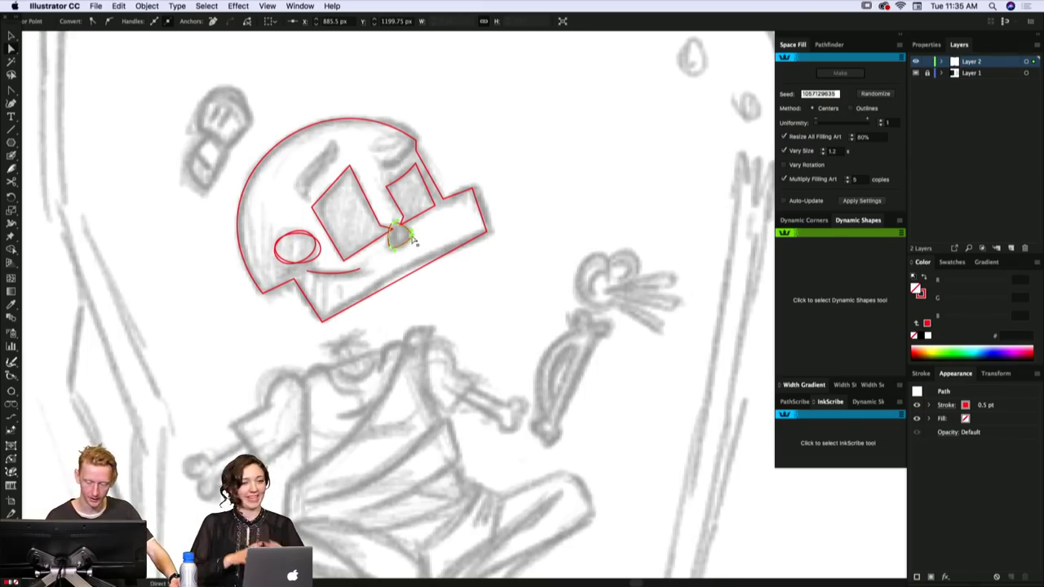
pyautogui.click(424, 239)
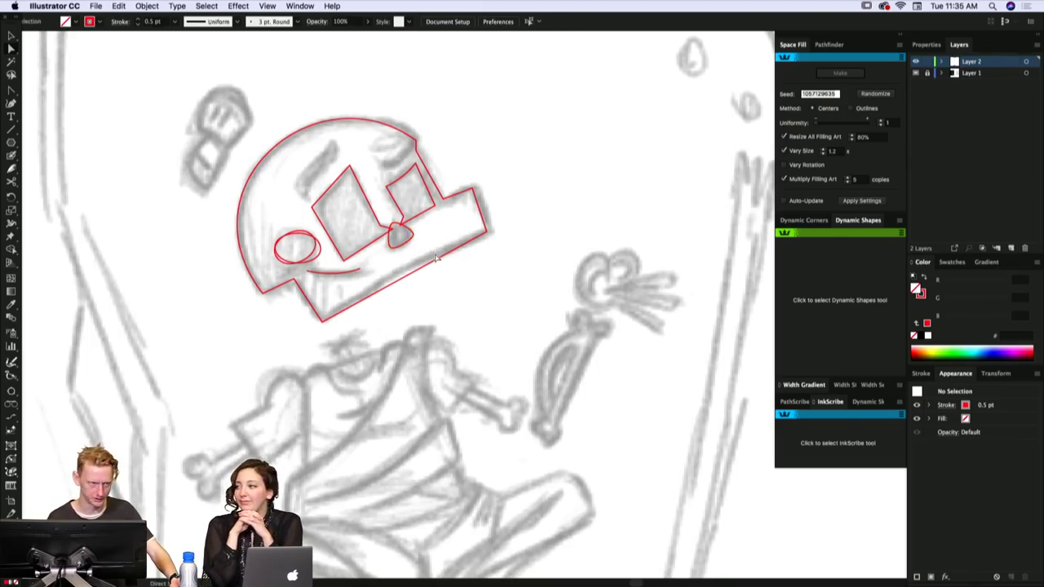
pyautogui.scroll(-1, 437, 245)
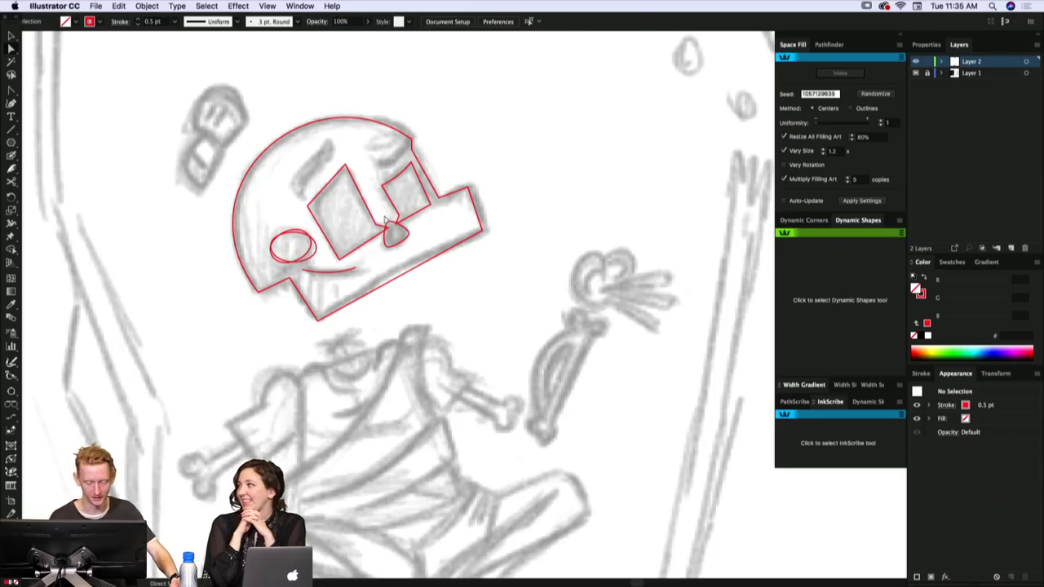
pyautogui.click(398, 232)
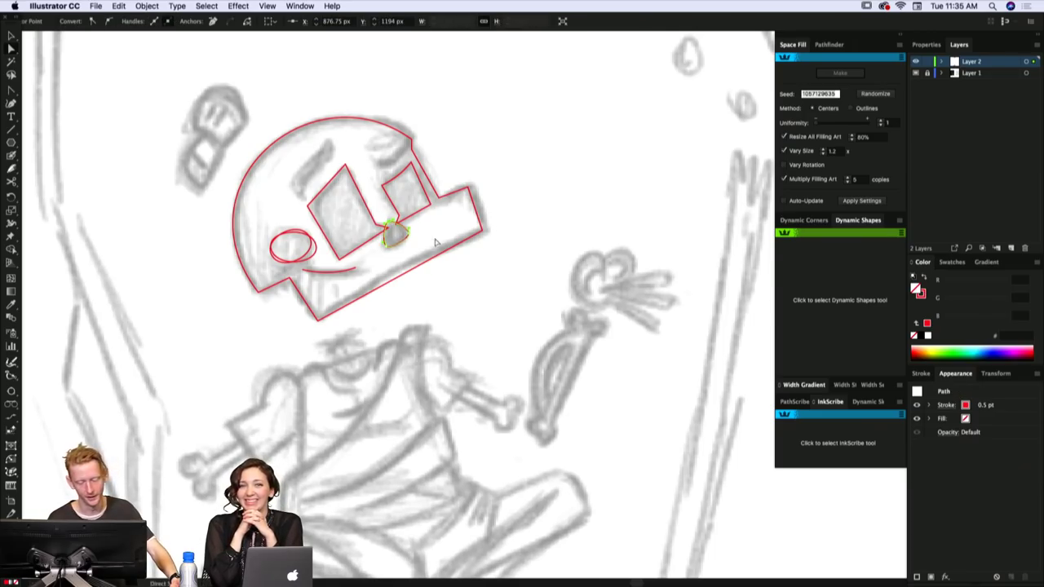
pyautogui.click(417, 243)
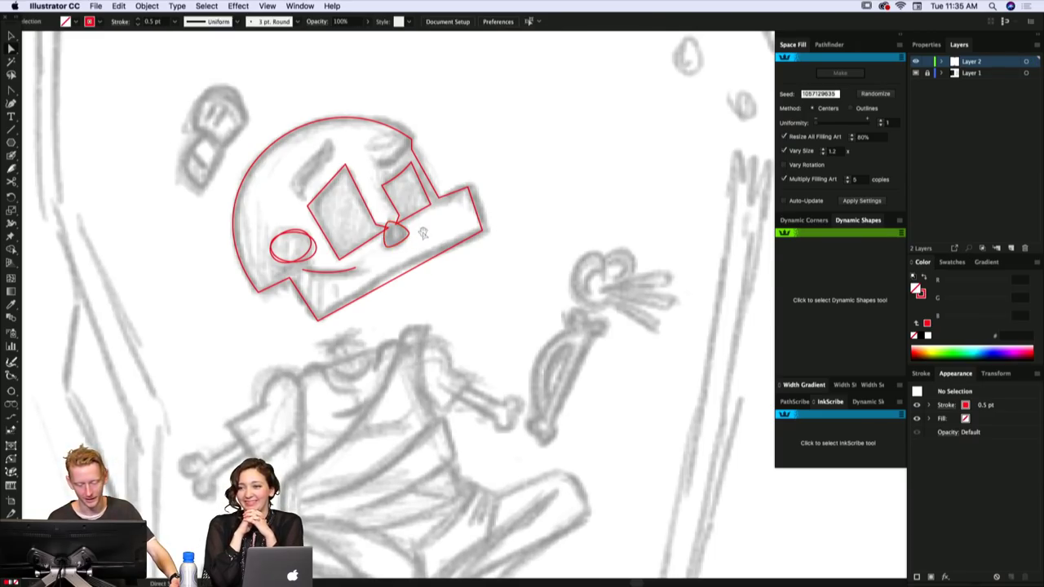
# - Remove the direction handle extending beyond the right end of the curved mouth line
pyautogui.click(356, 269)
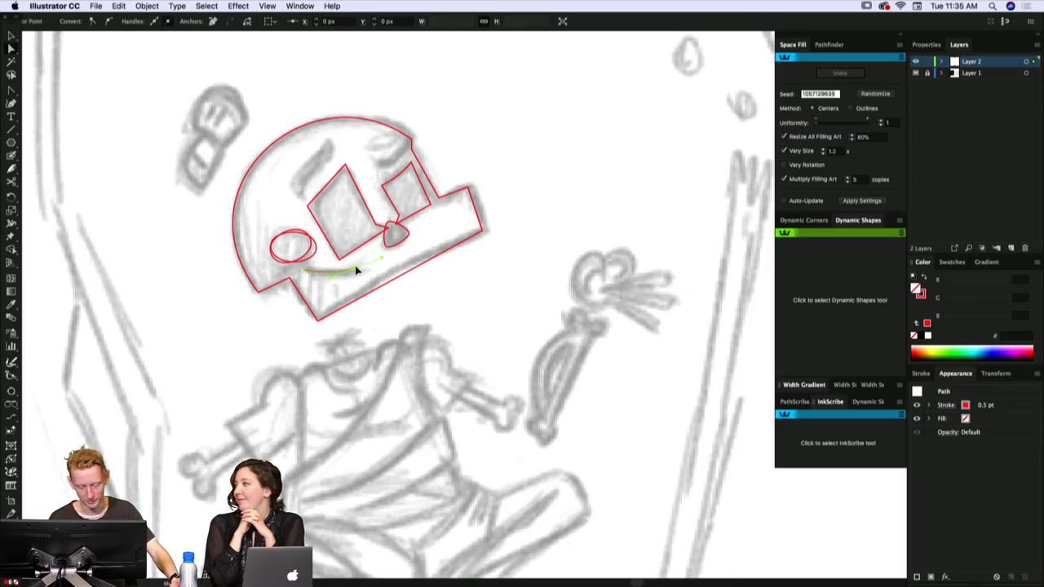
pyautogui.hotkey('shift', 'c')
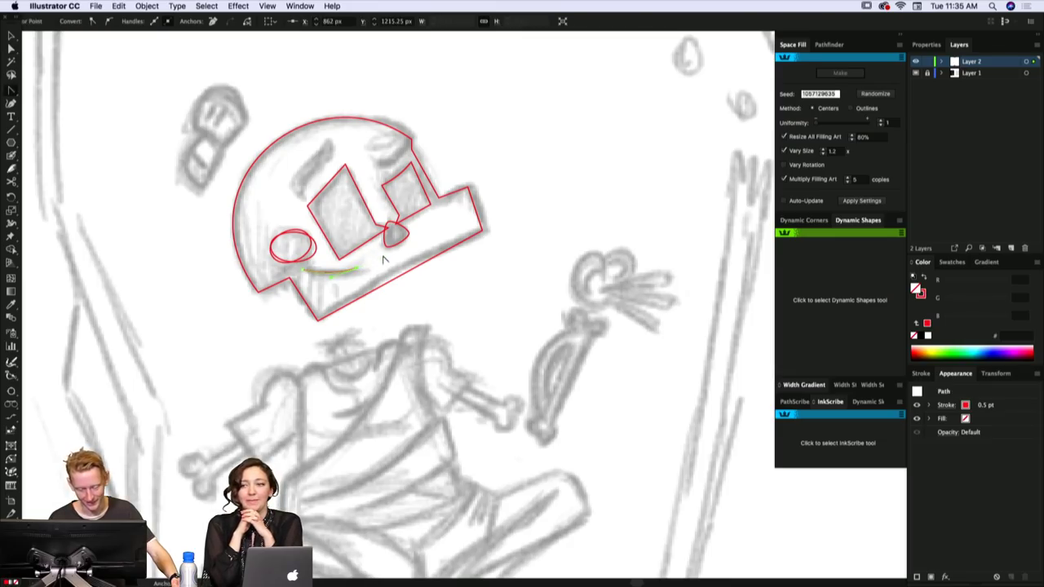
pyautogui.press('a')
pyautogui.click(386, 261)
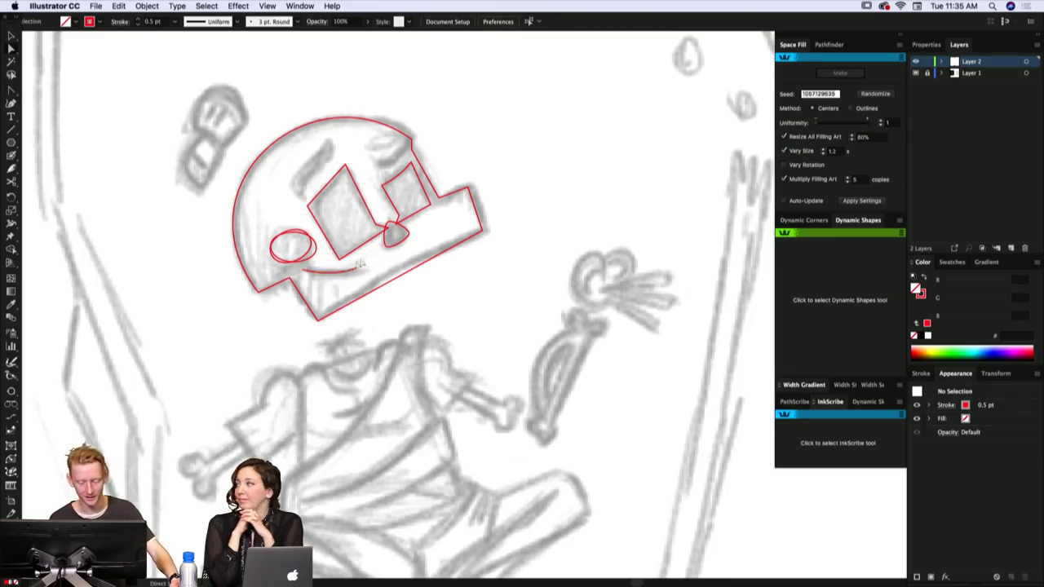
# - Draw the curved eyebrow above the larger eye socket, about 16 by 21 px, and adjust its lower end anchor
pyautogui.press('p')
pyautogui.click(291, 181)
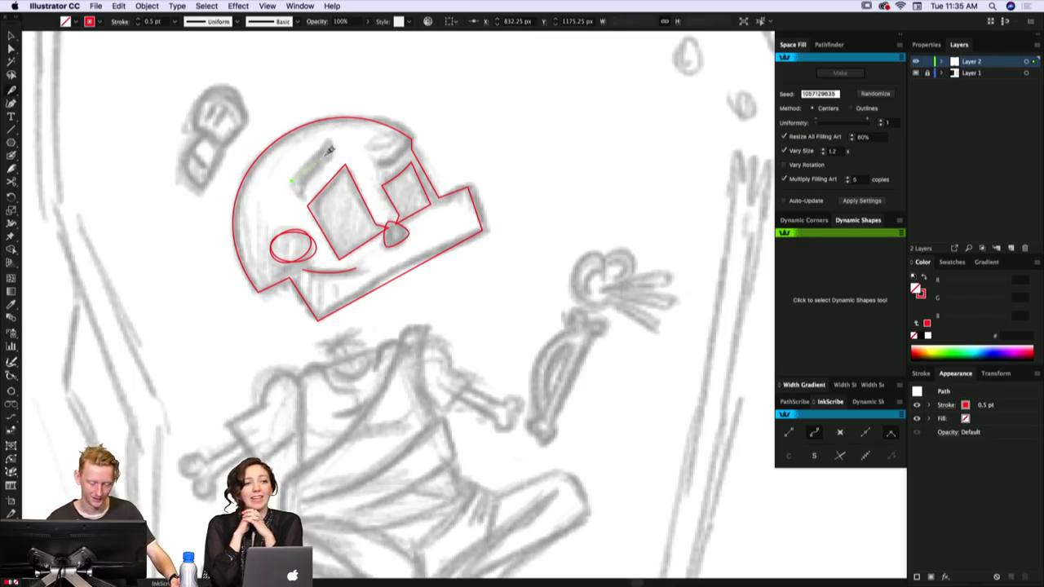
pyautogui.moveTo(329, 143); pyautogui.dragTo(338, 118)
pyautogui.press('a')
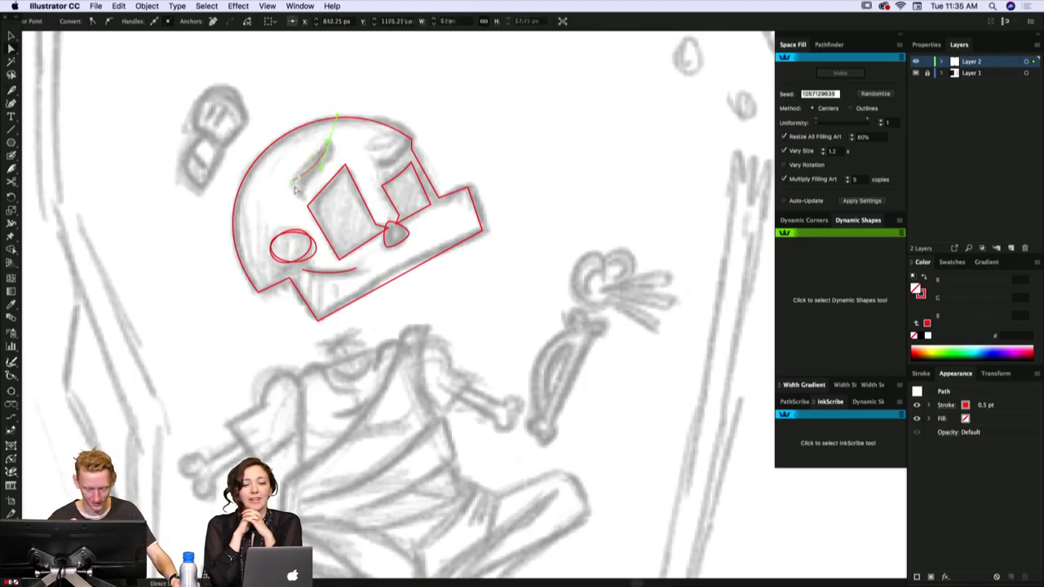
pyautogui.moveTo(292, 181); pyautogui.dragTo(295, 186)
pyautogui.click(322, 144)
pyautogui.click(295, 186)
pyautogui.click(336, 150)
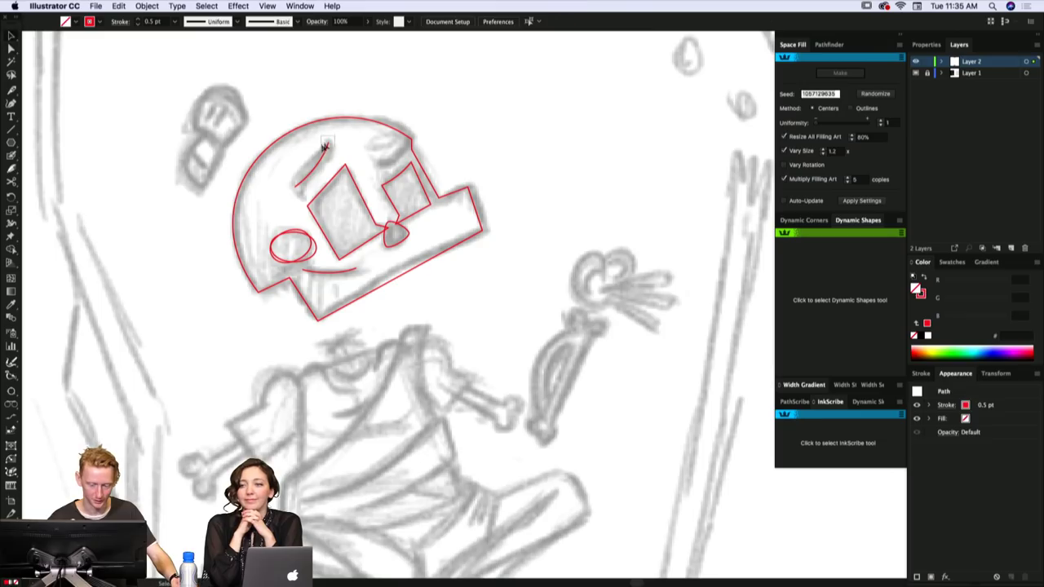
# - Draw a second curved eyebrow above the smaller eye socket, ending at the skull's upper-right corner
pyautogui.click(377, 161)
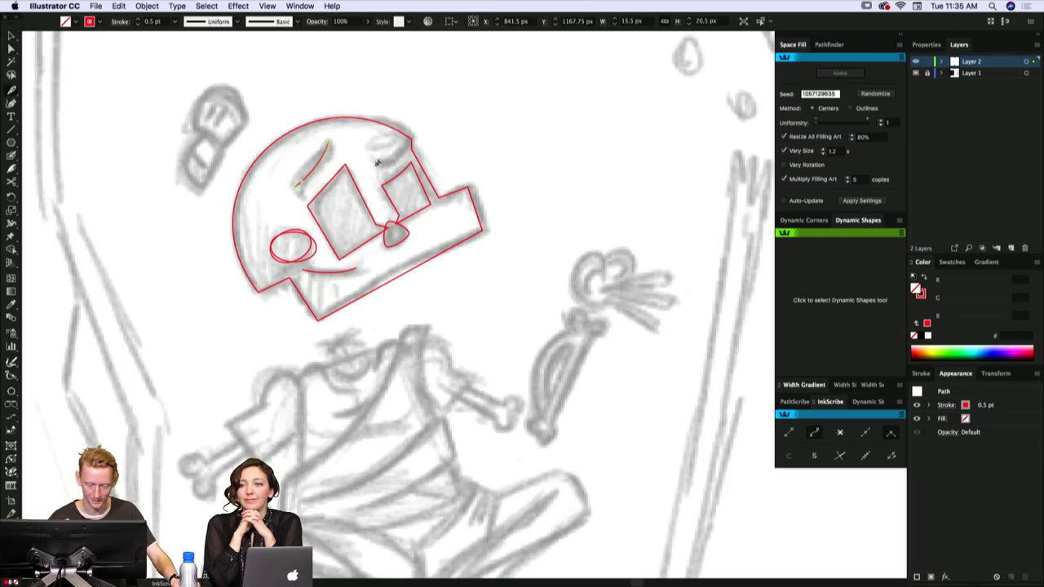
pyautogui.keyDown('ctrl'); pyautogui.click(421, 114); pyautogui.keyUp('ctrl')
pyautogui.scroll(-1, 424, 120)
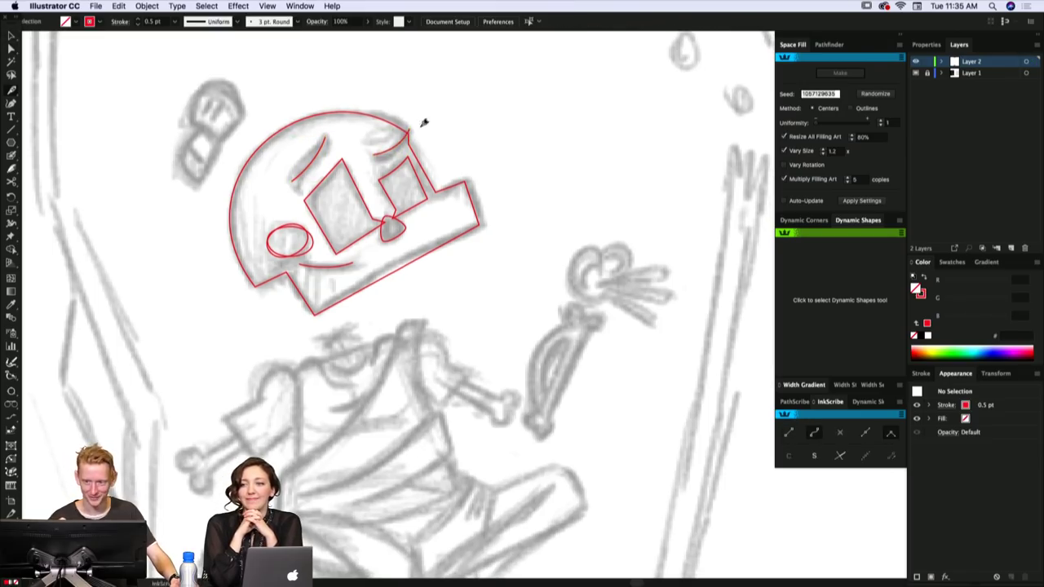
# - Nudge the jaw outline's corner anchors slightly to tighten the jaw's lower edge against the sketch
pyautogui.scroll(-2, 391, 151)
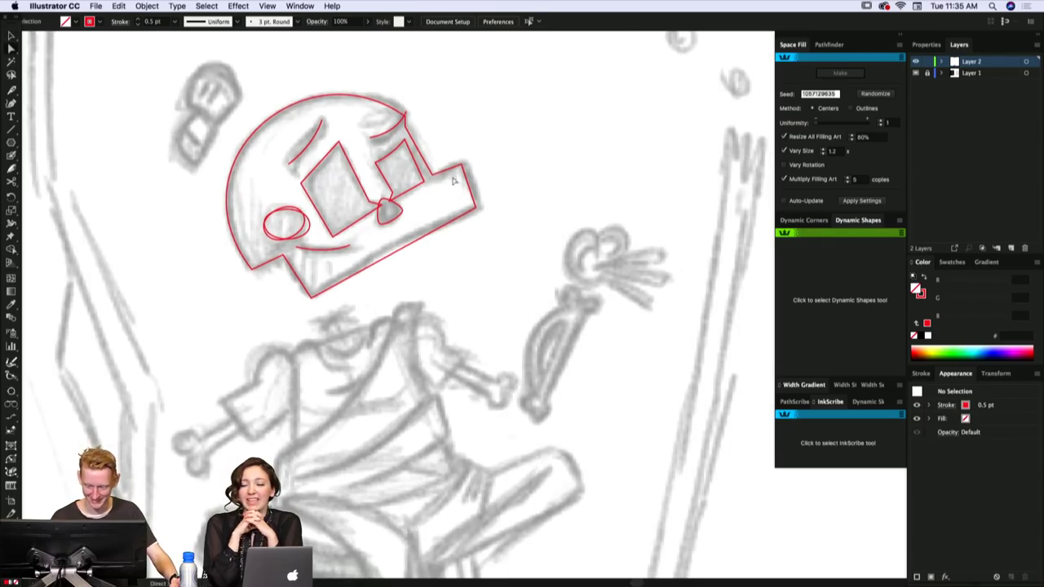
pyautogui.click(434, 177)
pyautogui.click(464, 155)
pyautogui.scroll(-1, 485, 174)
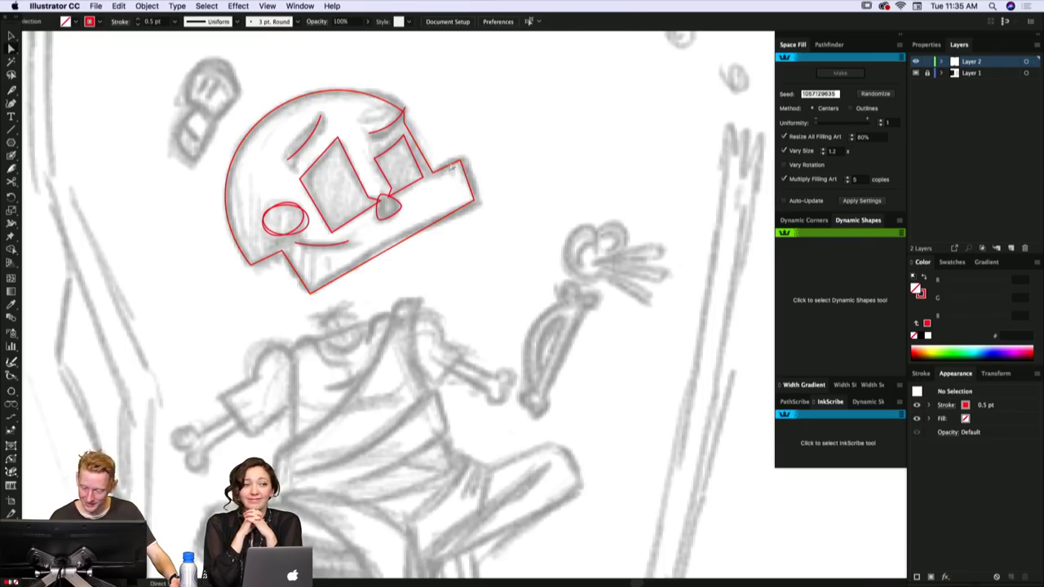
pyautogui.scroll(-1, 383, 229)
pyautogui.hscroll(-1, 383, 228)
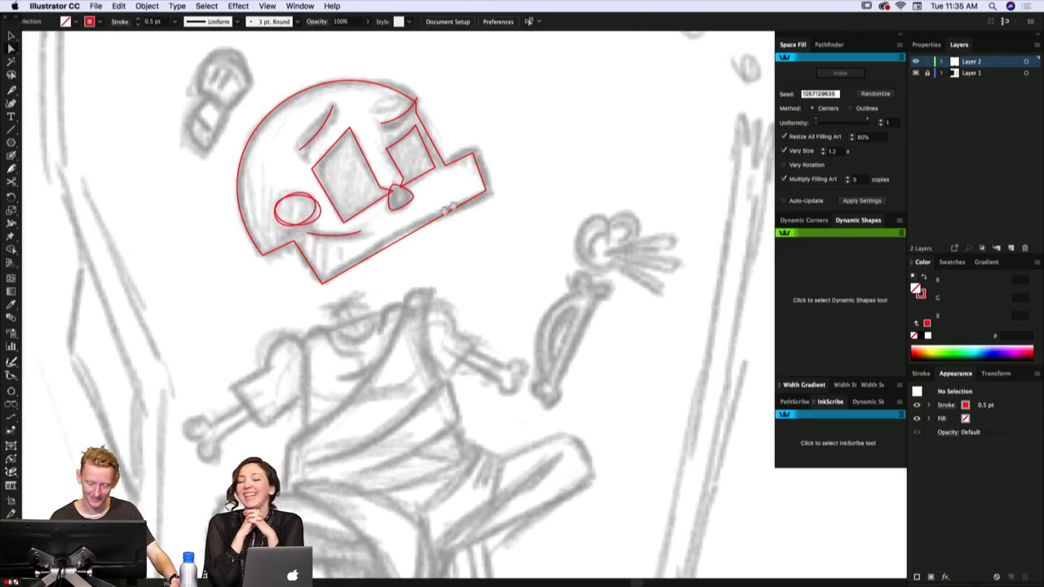
pyautogui.click(327, 283)
pyautogui.click(377, 273)
pyautogui.moveTo(414, 262); pyautogui.dragTo(406, 259)
pyautogui.scroll(-1, 404, 256)
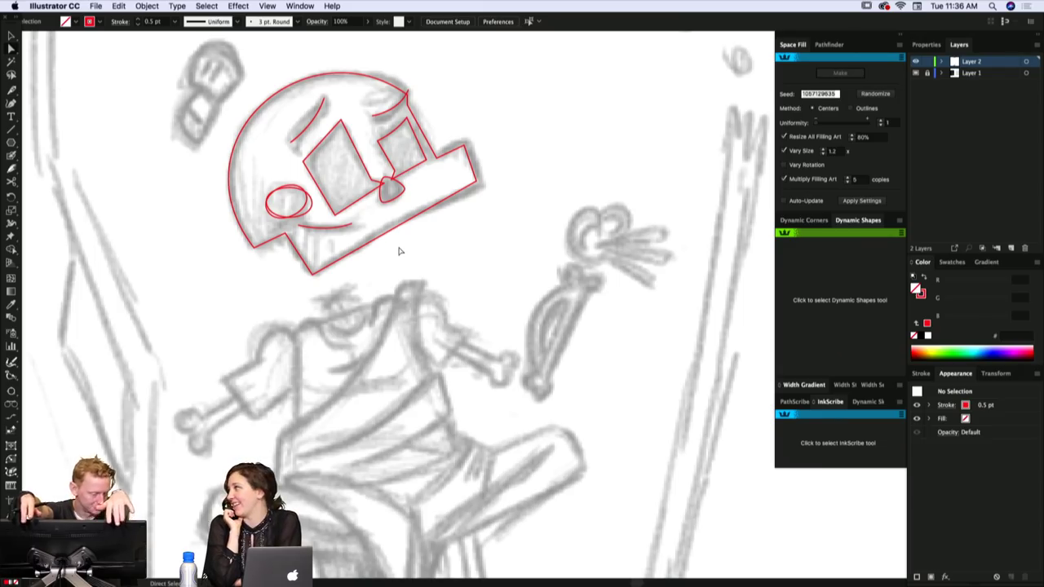
pyautogui.scroll(5, 499, 243)
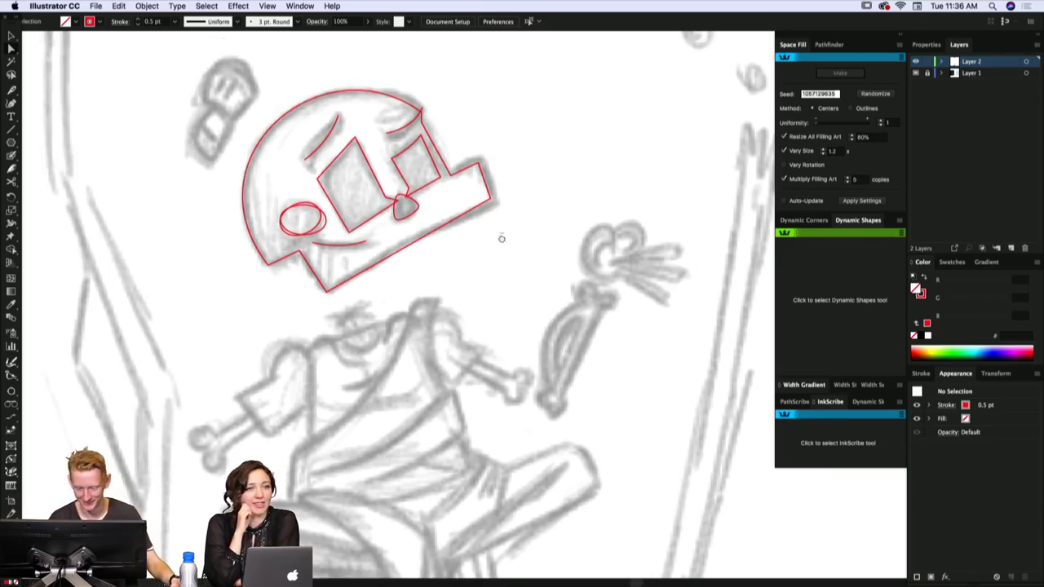
# - Draw the closed lower segment of the small floating shape beside the skull, about 19 by 26 px, with a curved outer edge
pyautogui.scroll(3, 514, 257)
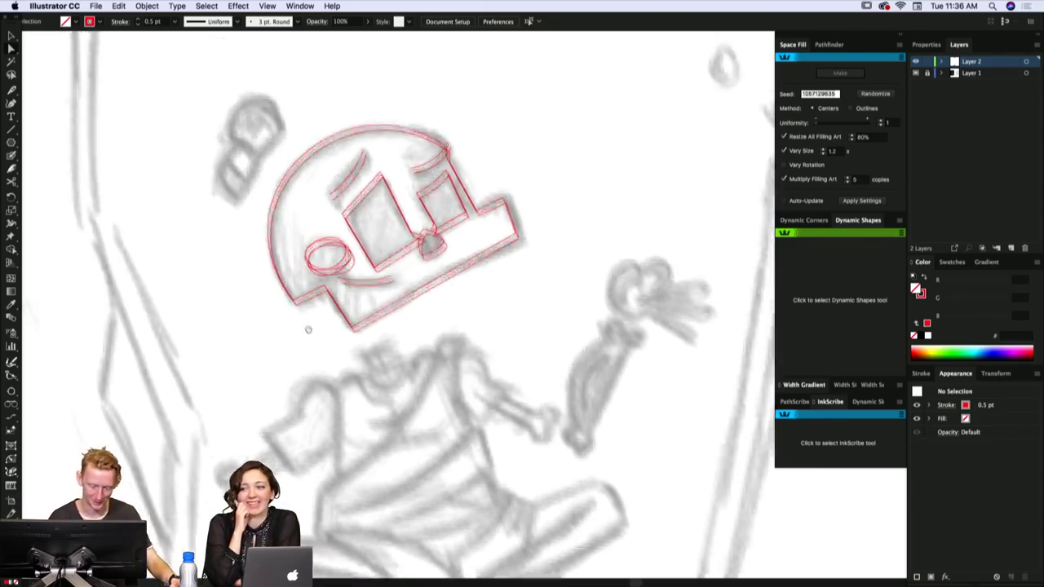
pyautogui.moveTo(524, 276)
pyautogui.mouseDown()
pyautogui.moveTo(513, 258)
pyautogui.moveTo(540, 293)
pyautogui.mouseUp()
pyautogui.press('p')
pyautogui.click(267, 226)
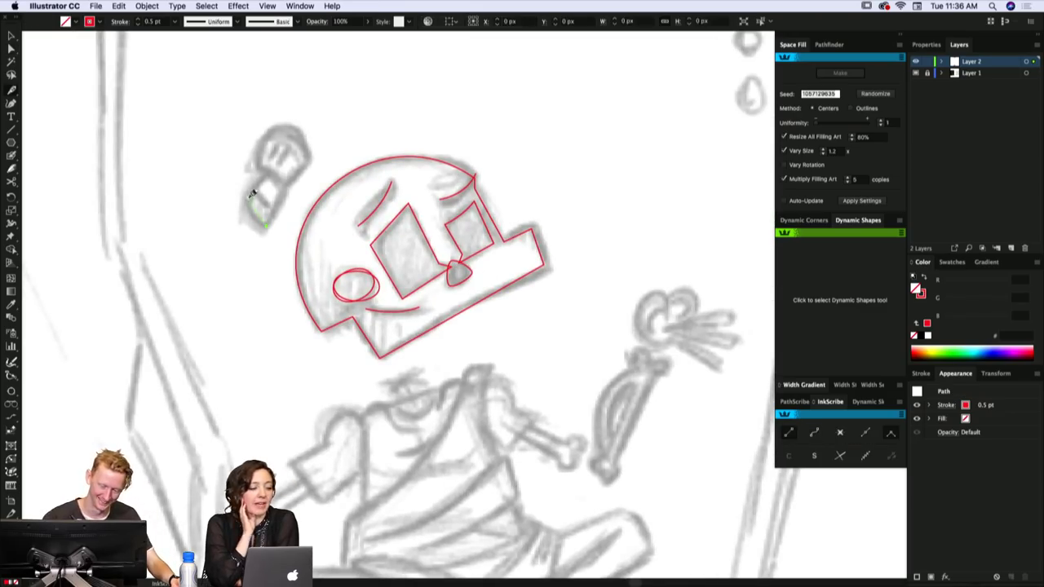
pyautogui.moveTo(248, 208); pyautogui.dragTo(248, 194)
pyautogui.click(270, 170)
pyautogui.click(289, 183)
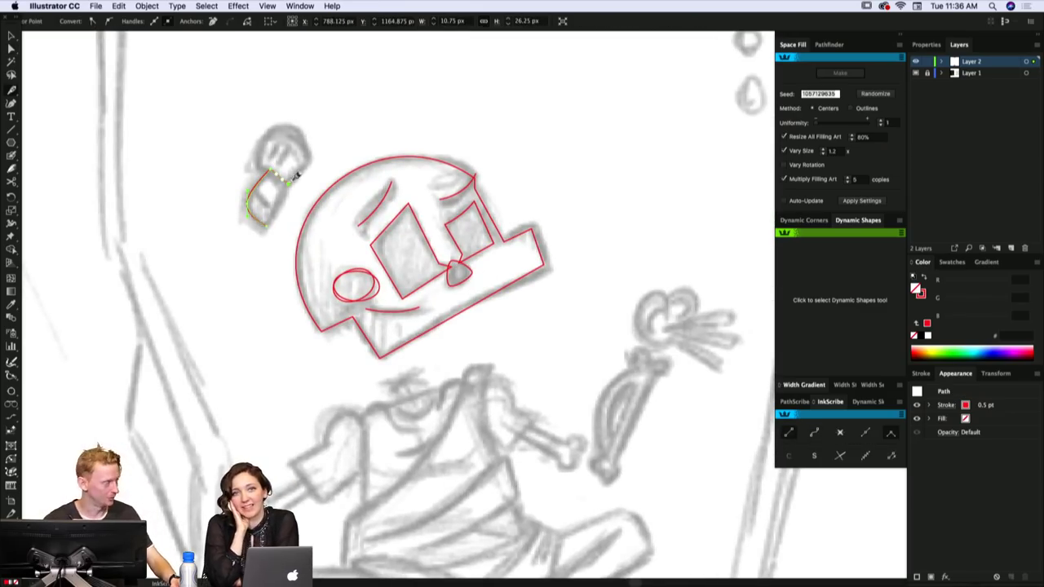
pyautogui.press('super+j')
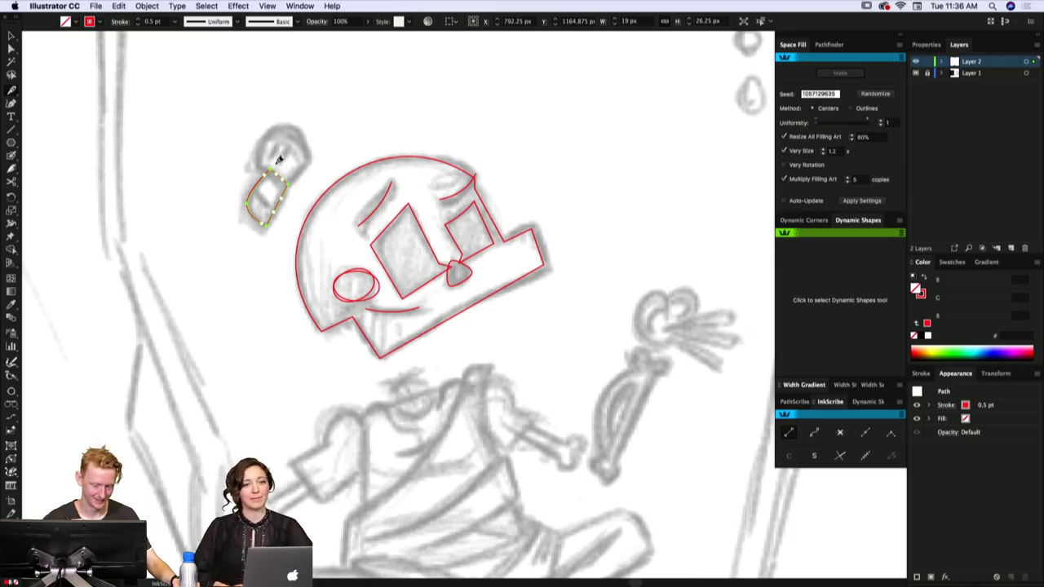
# - Draw a dividing line across the middle of the floating shape's lower segment, about 11 by 8.5 px
pyautogui.press('super+shift+a')
pyautogui.click(251, 192)
pyautogui.click(274, 208)
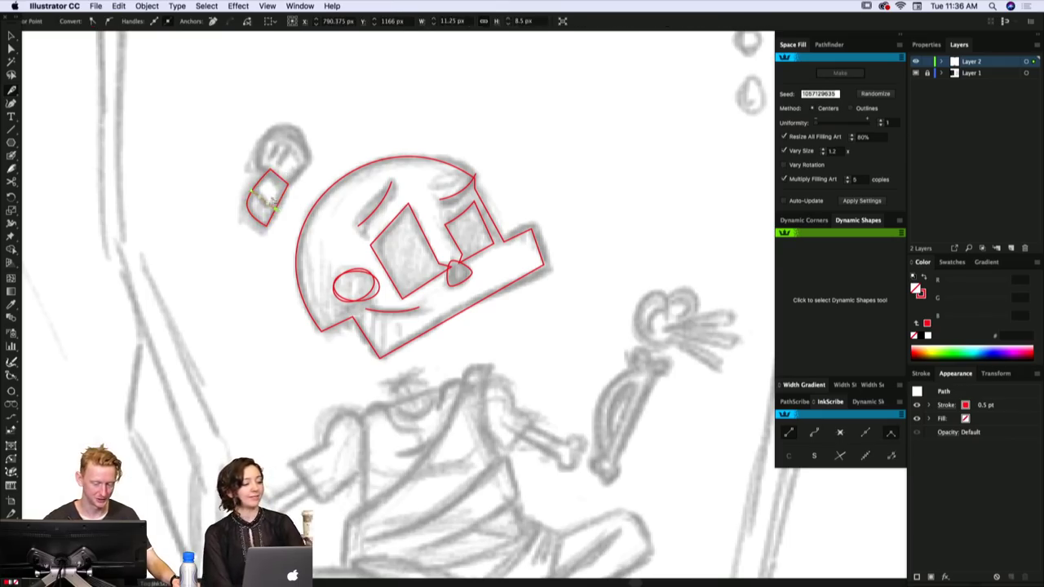
pyautogui.press('super+shift+a')
pyautogui.press('a')
# - Draw the closed, rounded cap above the floating shape's lower segment, about 24 by 28 px
pyautogui.scroll(-1, 261, 163)
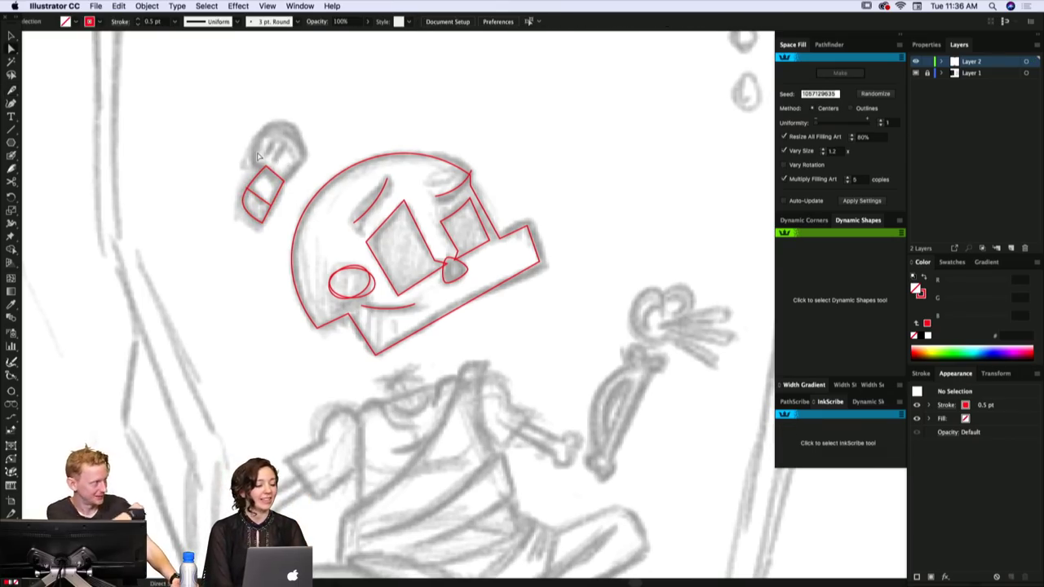
pyautogui.moveTo(326, 152); pyautogui.dragTo(336, 161)
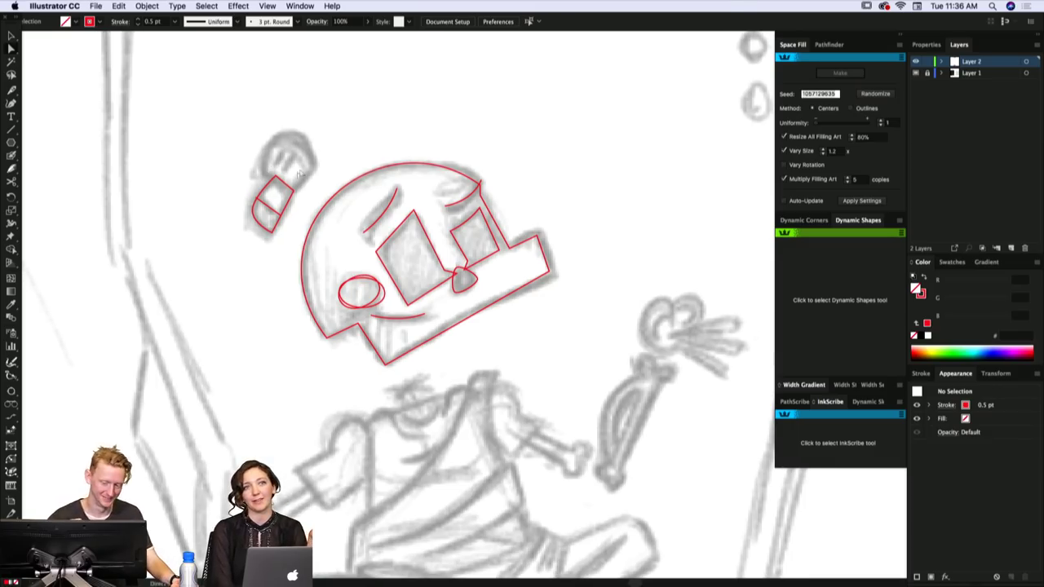
pyautogui.press('p')
pyautogui.click(290, 193)
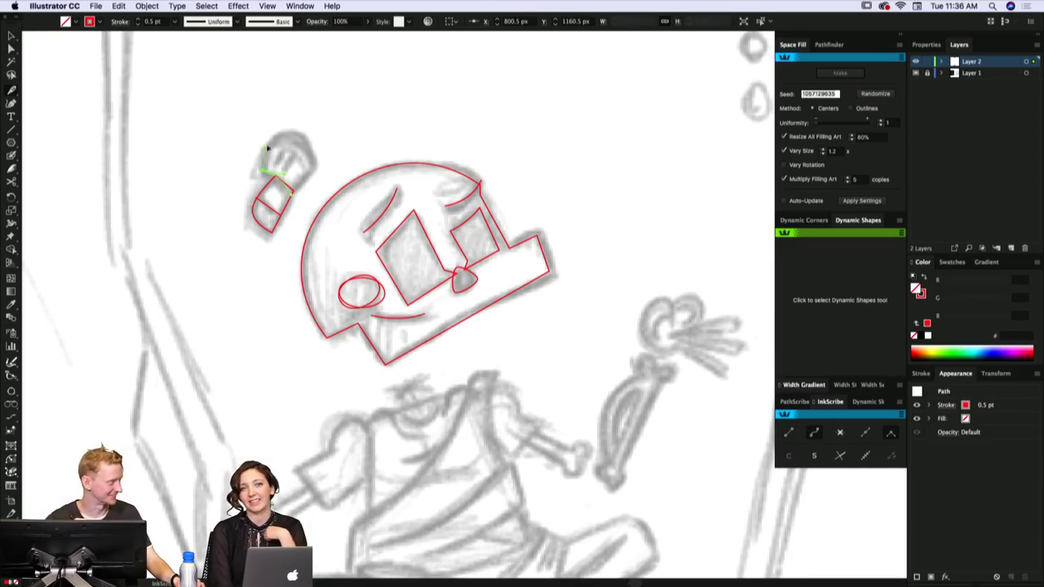
pyautogui.moveTo(267, 148); pyautogui.dragTo(314, 146)
pyautogui.click(315, 165)
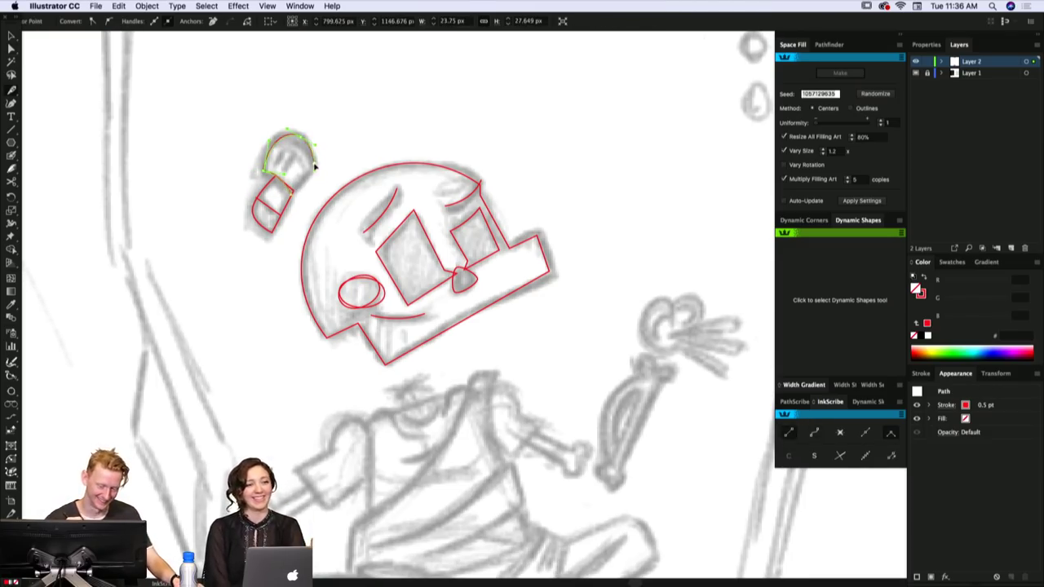
pyautogui.keyDown('super'); pyautogui.click(298, 116); pyautogui.keyUp('super')
pyautogui.moveTo(314, 122); pyautogui.dragTo(308, 136)
# - Adjust the right corner anchor of the floating shape's rounded cap to match the sketch
pyautogui.press('v')
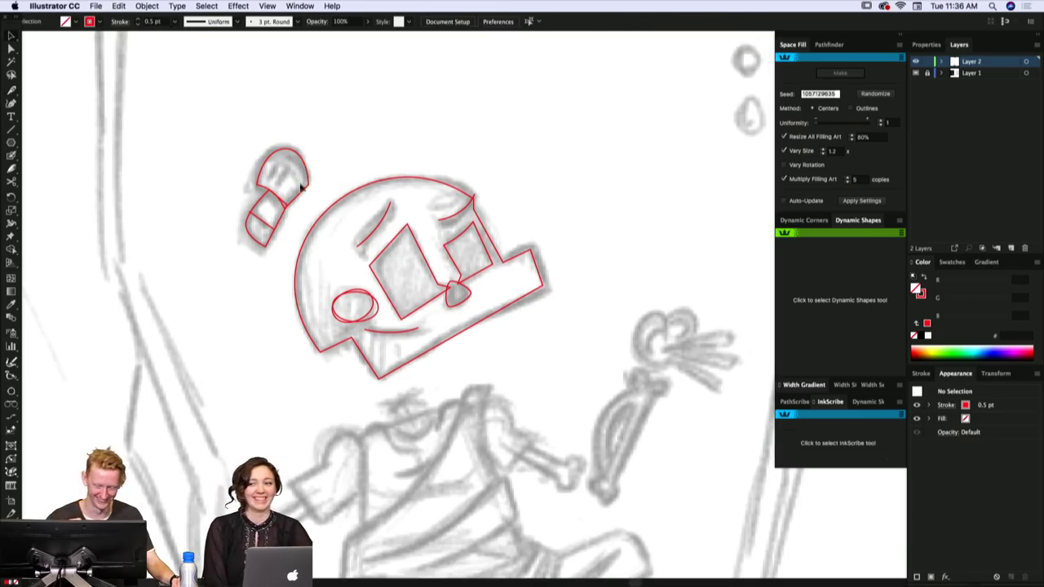
pyautogui.keyDown('super'); pyautogui.click(300, 163); pyautogui.keyUp('super')
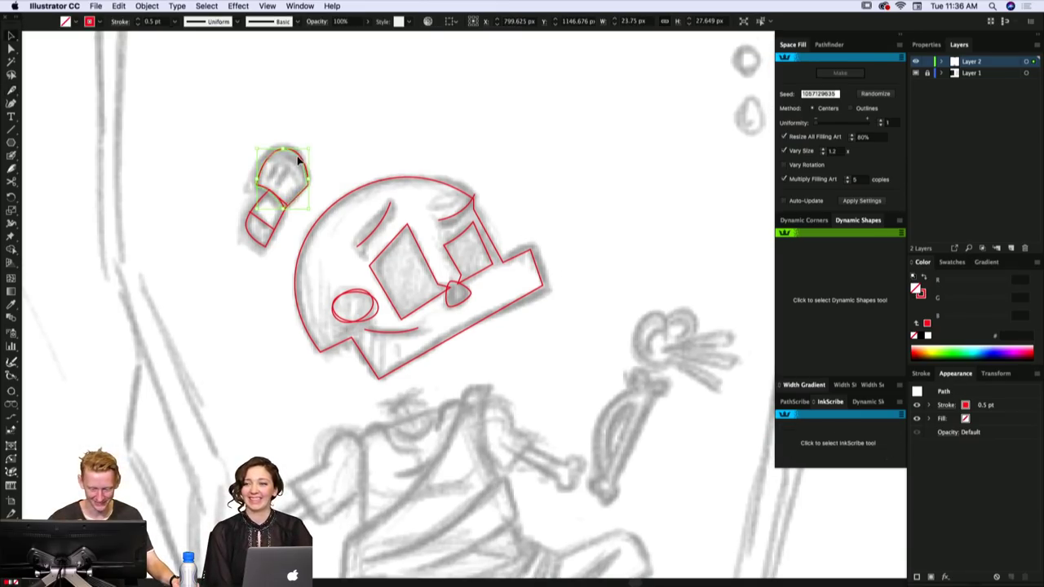
pyautogui.press('a')
pyautogui.moveTo(307, 181); pyautogui.dragTo(327, 181)
pyautogui.click(319, 173)
pyautogui.moveTo(392, 220); pyautogui.dragTo(402, 223)
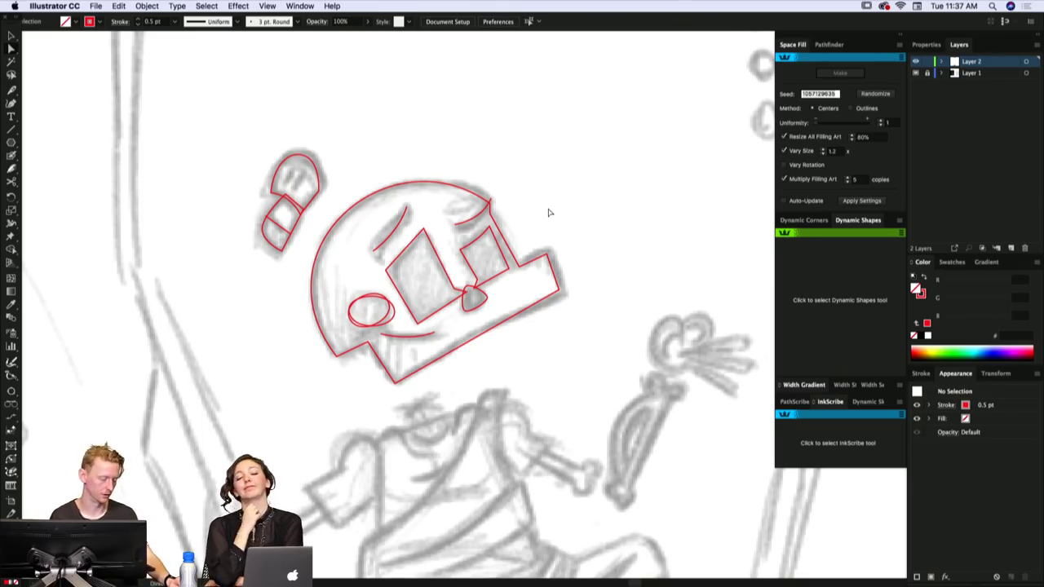
# - Draw an arched cheek line beneath the skull's cheek oval, crossing the left end of the mouth and curving down into the jaw
pyautogui.moveTo(571, 230); pyautogui.dragTo(568, 228)
pyautogui.click(329, 344)
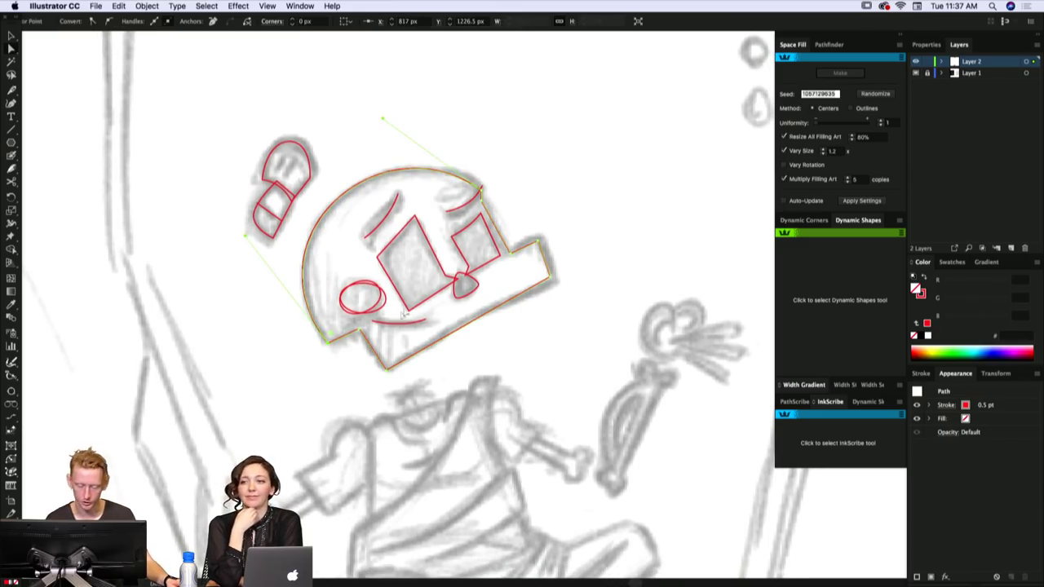
pyautogui.press('v')
pyautogui.click(377, 335)
pyautogui.press('p')
pyautogui.click(344, 327)
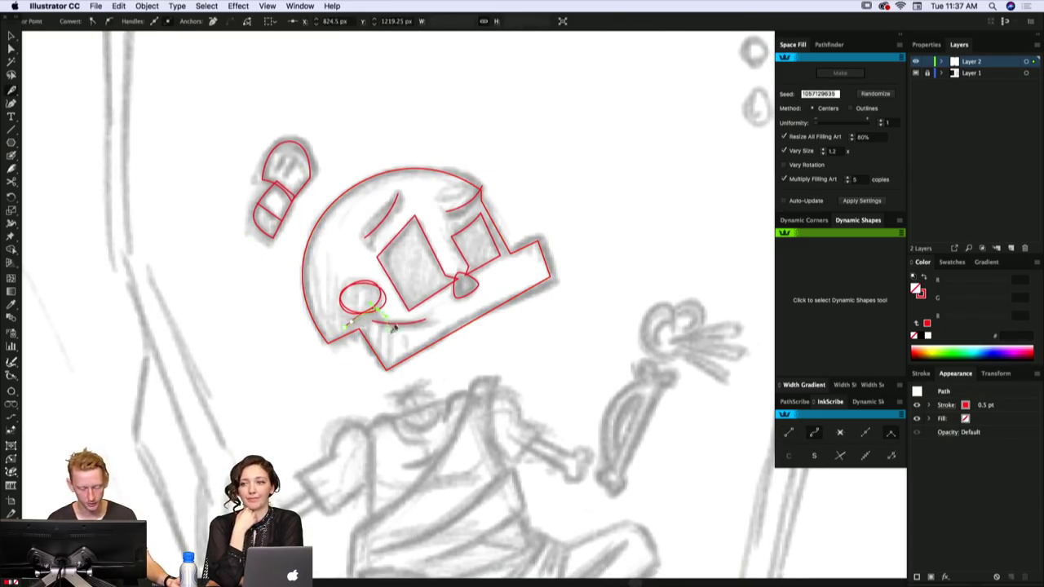
pyautogui.moveTo(387, 322); pyautogui.dragTo(382, 303)
pyautogui.press('super+shift+a')
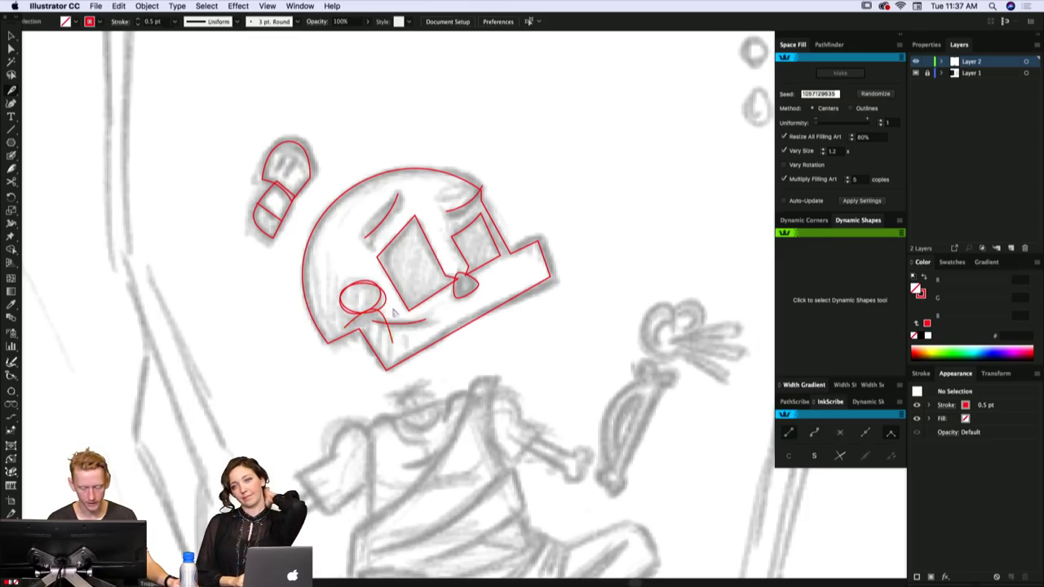
# - Refine the arched cheek line by adjusting its lower end anchor and curvature within the jaw
pyautogui.press('v')
pyautogui.click(386, 337)
pyautogui.moveTo(388, 346); pyautogui.dragTo(380, 338)
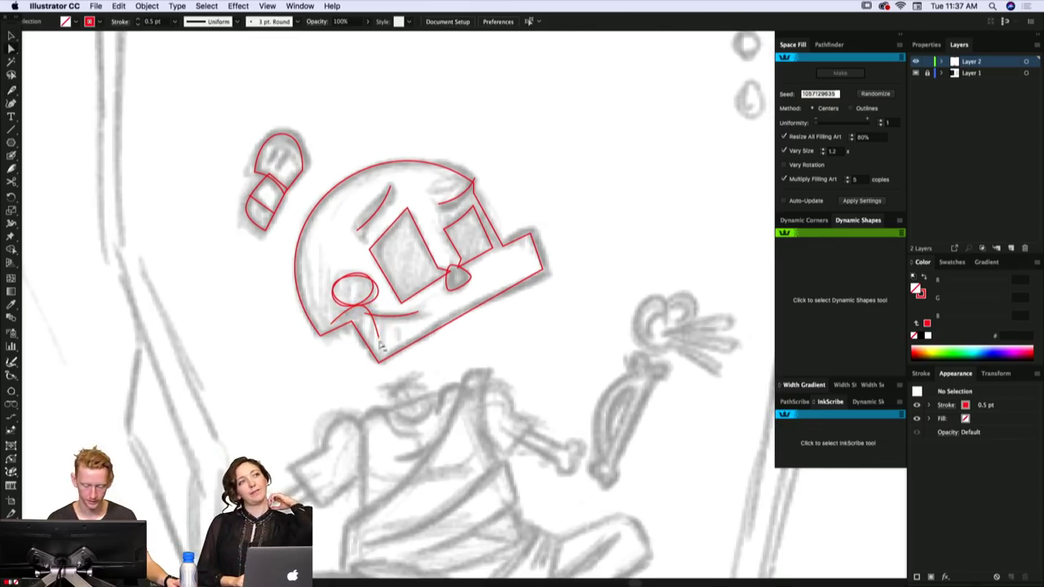
pyautogui.press('p')
pyautogui.moveTo(362, 295)
pyautogui.mouseDown()
pyautogui.moveTo(354, 302)
pyautogui.moveTo(370, 305)
pyautogui.mouseUp()
pyautogui.press('super+shift+a')
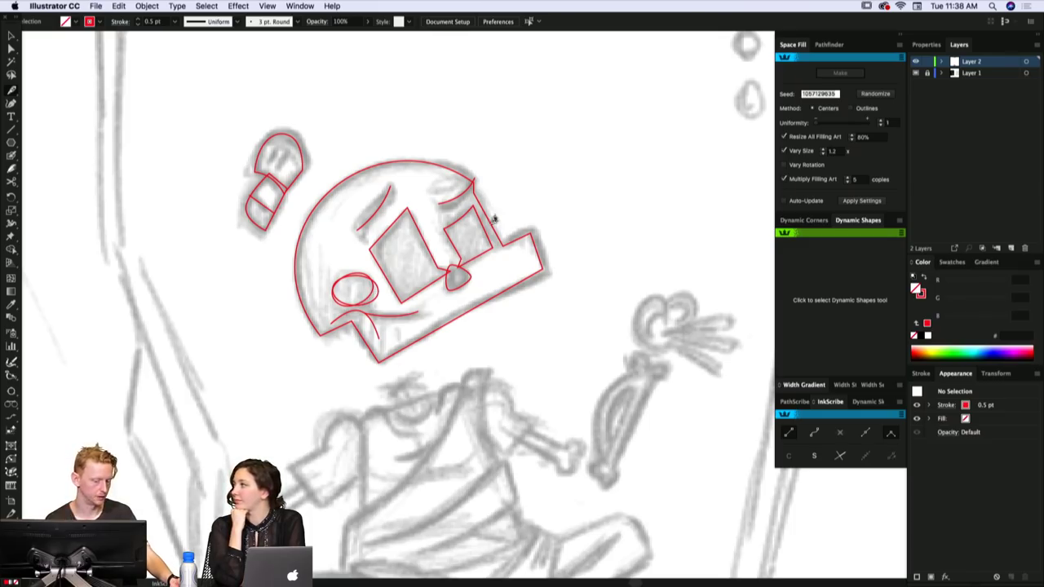
pyautogui.scroll(-1, 498, 269)
pyautogui.hscroll(1, 497, 269)
pyautogui.moveTo(366, 325); pyautogui.dragTo(367, 328)
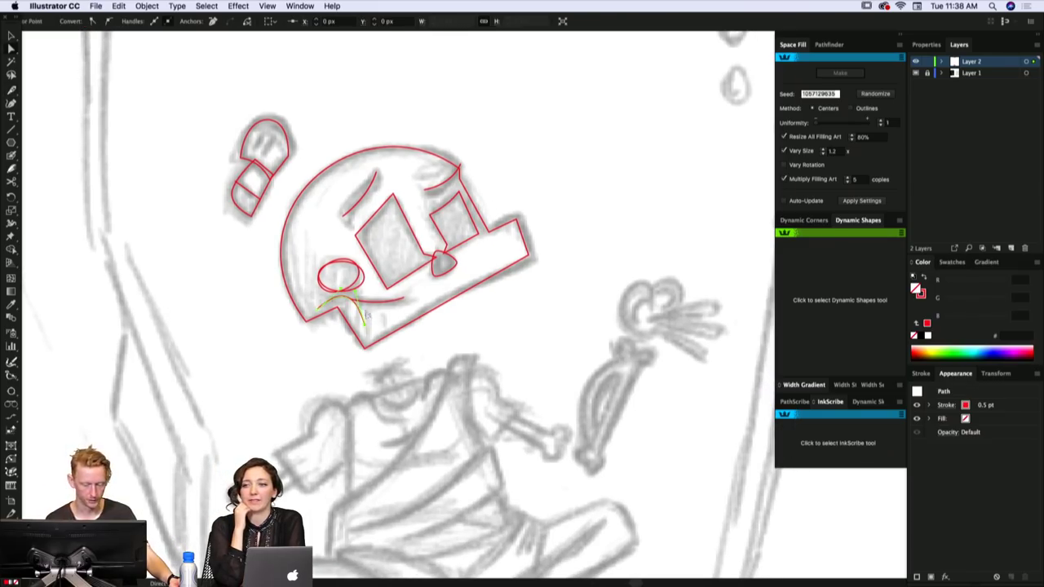
pyautogui.scroll(-1, 376, 297)
pyautogui.hscroll(1, 377, 297)
pyautogui.click(413, 285)
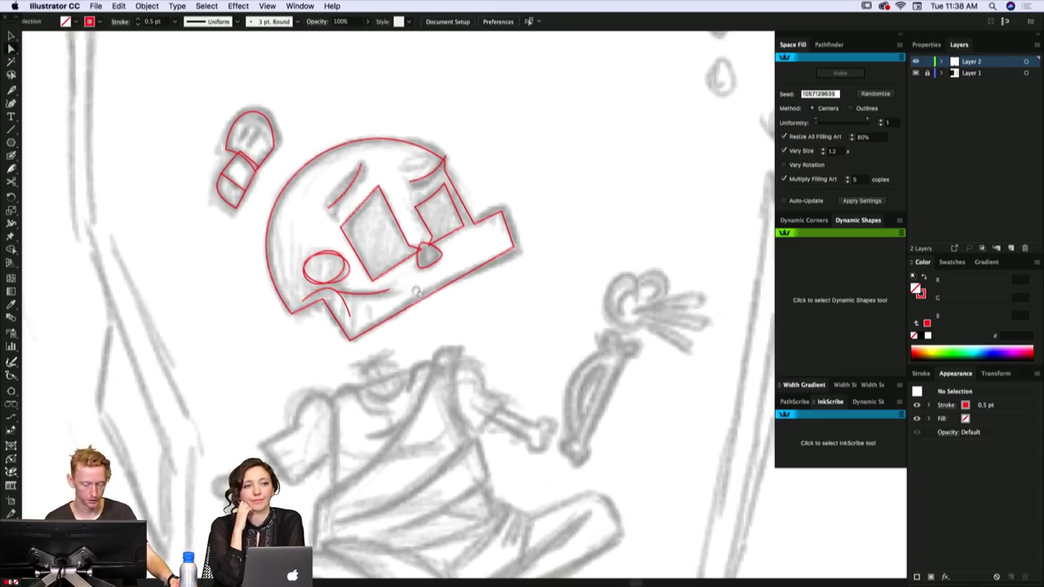
# - Draw a narrow, tilted closed bar for the neck bone between the jaw and the shirt collar, about 14 by 21 px
pyautogui.scroll(-2, 440, 285)
pyautogui.scroll(-2, 488, 275)
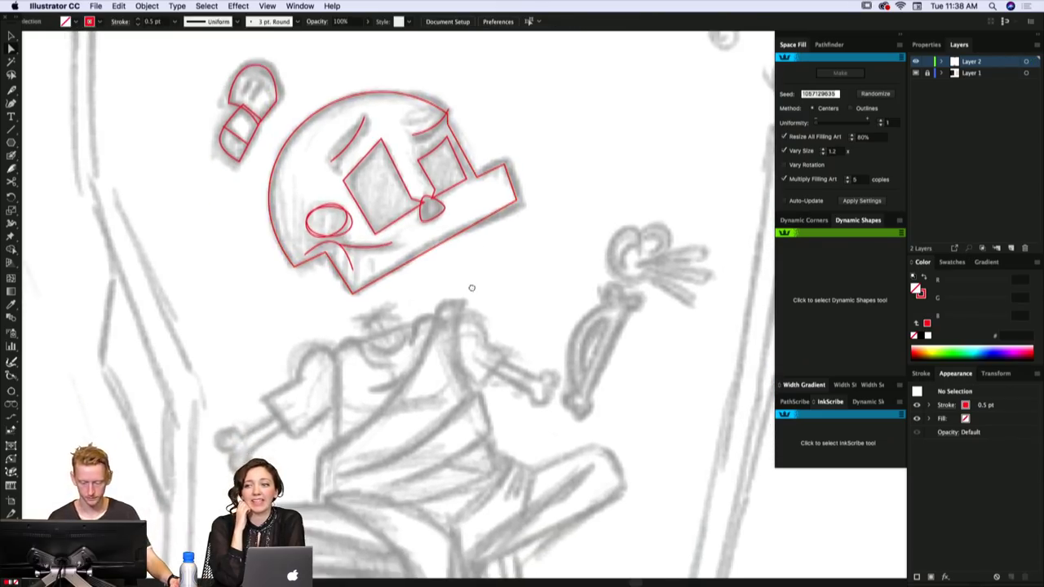
pyautogui.scroll(-1, 487, 269)
pyautogui.moveTo(488, 269); pyautogui.dragTo(487, 268)
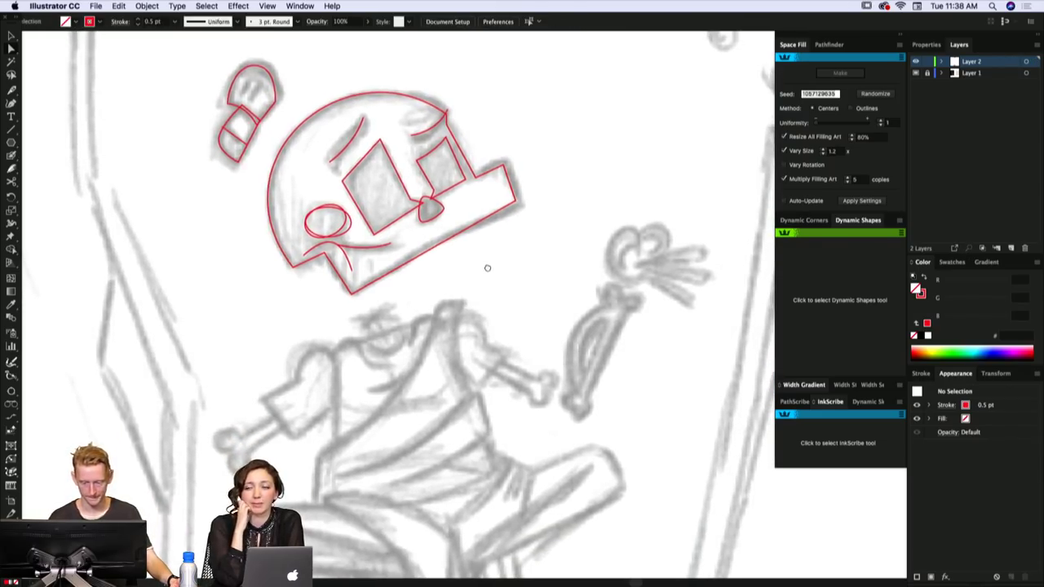
pyautogui.scroll(-2, 487, 269)
pyautogui.press('p')
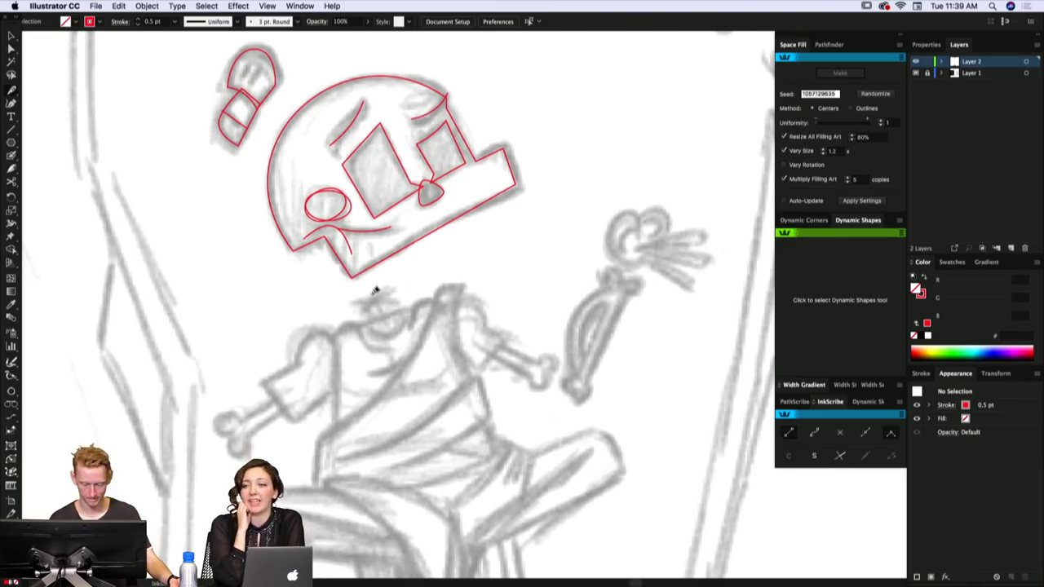
pyautogui.click(363, 287)
pyautogui.click(380, 328)
pyautogui.click(394, 322)
pyautogui.click(373, 283)
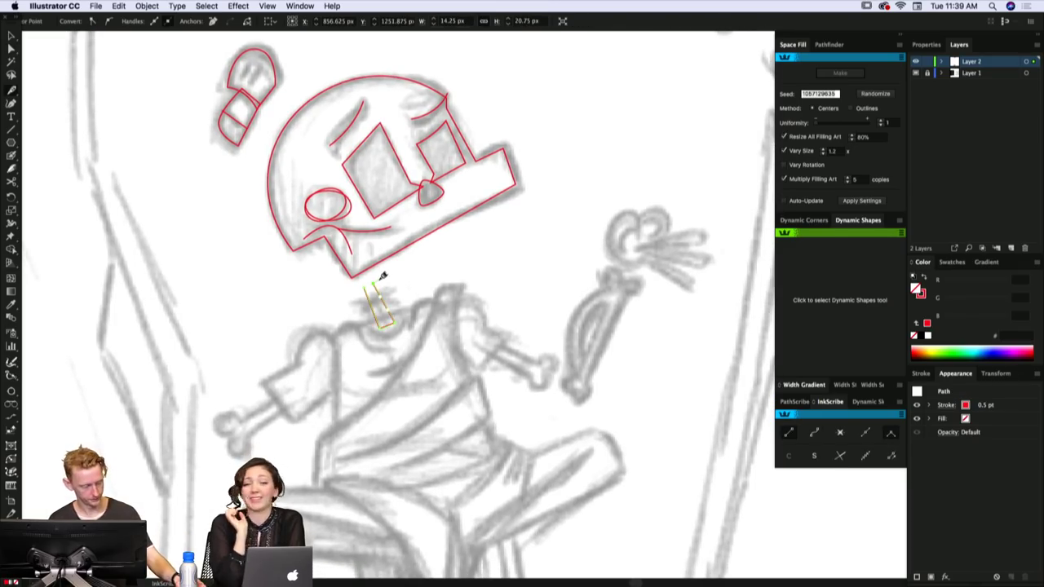
pyautogui.press('Escape')
pyautogui.click(364, 287)
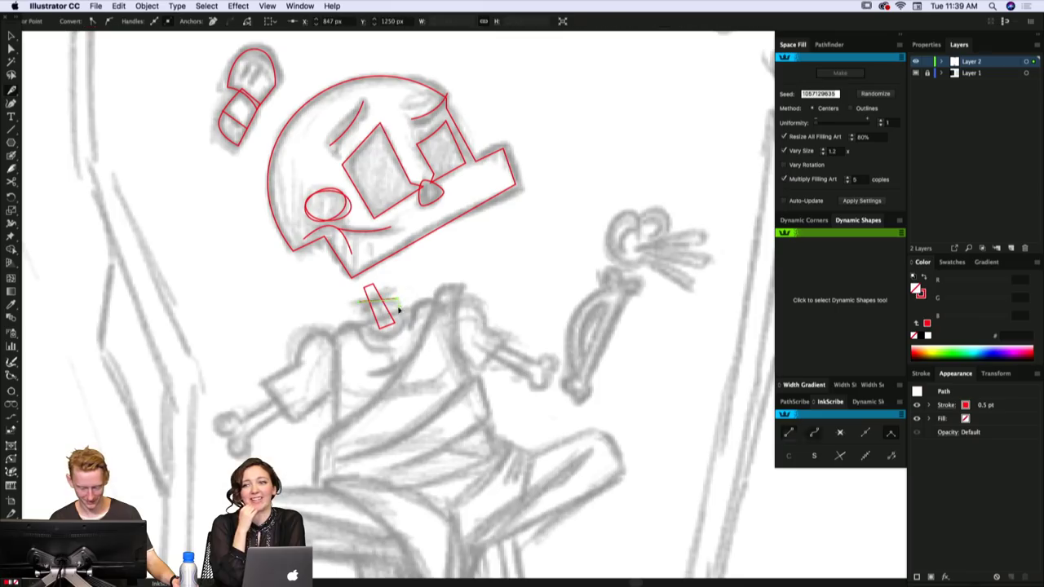
# - Draw a second closed bar nearly horizontally across the neck bar and adjust its right end to the sketch
pyautogui.click(360, 314)
pyautogui.click(359, 302)
pyautogui.press('a')
pyautogui.press('super+shift+a')
pyautogui.moveTo(398, 306); pyautogui.dragTo(394, 307)
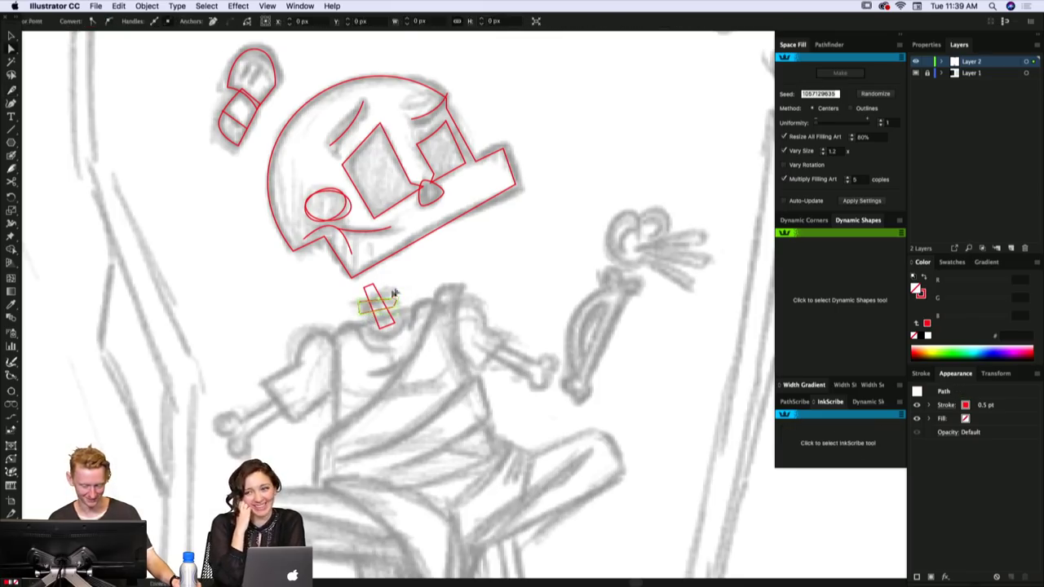
pyautogui.click(399, 300)
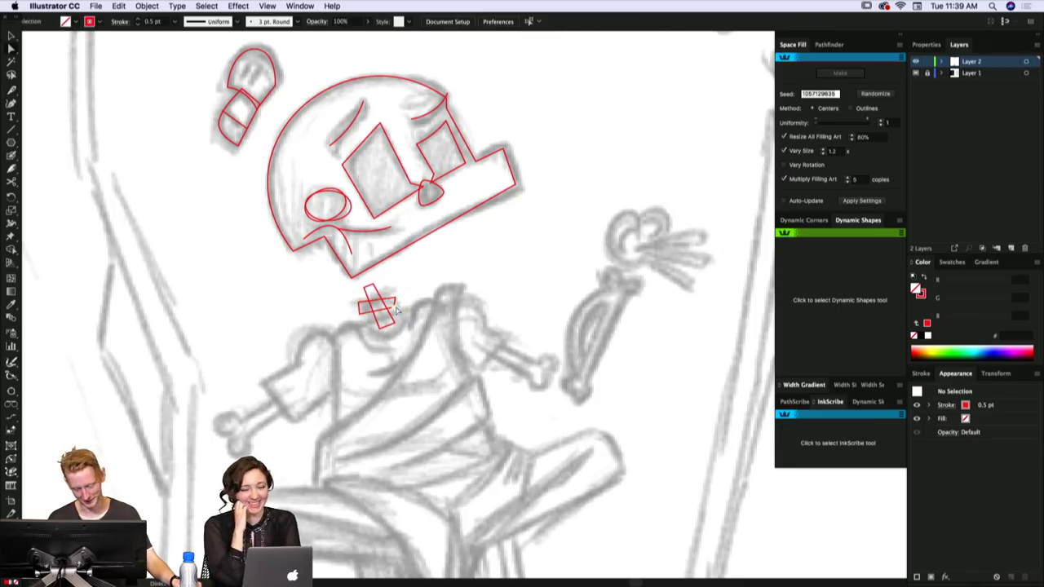
# - Draw a third closed bar diagonally across the two neck bars to form a star shape, and adjust its upper end
pyautogui.press('p')
pyautogui.click(367, 322)
pyautogui.click(386, 285)
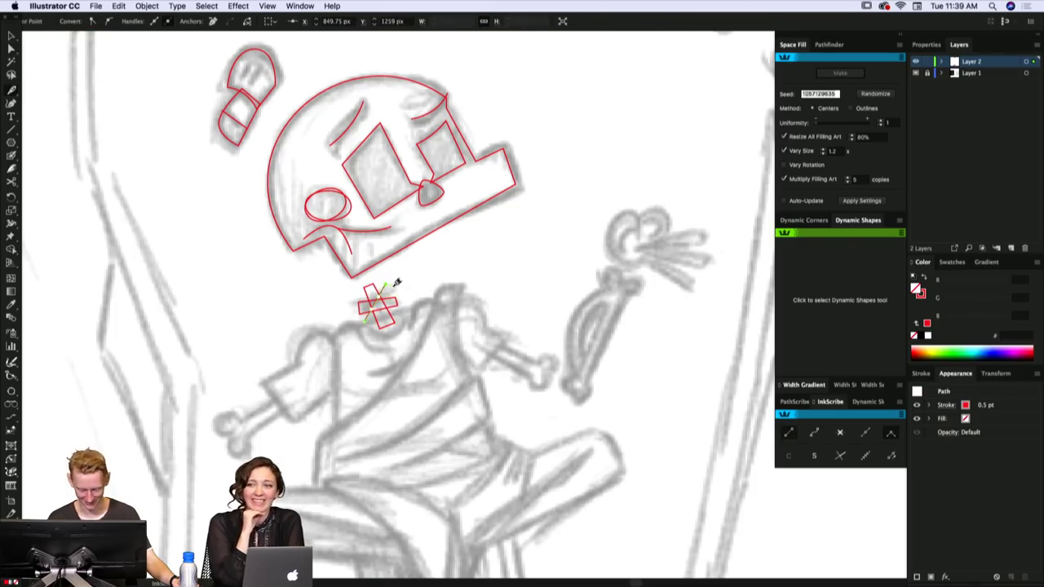
pyautogui.click(394, 288)
pyautogui.click(372, 324)
pyautogui.click(367, 321)
pyautogui.press('super+shift+a')
pyautogui.press('v')
pyautogui.moveTo(398, 294); pyautogui.dragTo(392, 291)
pyautogui.press('a')
pyautogui.click(399, 289)
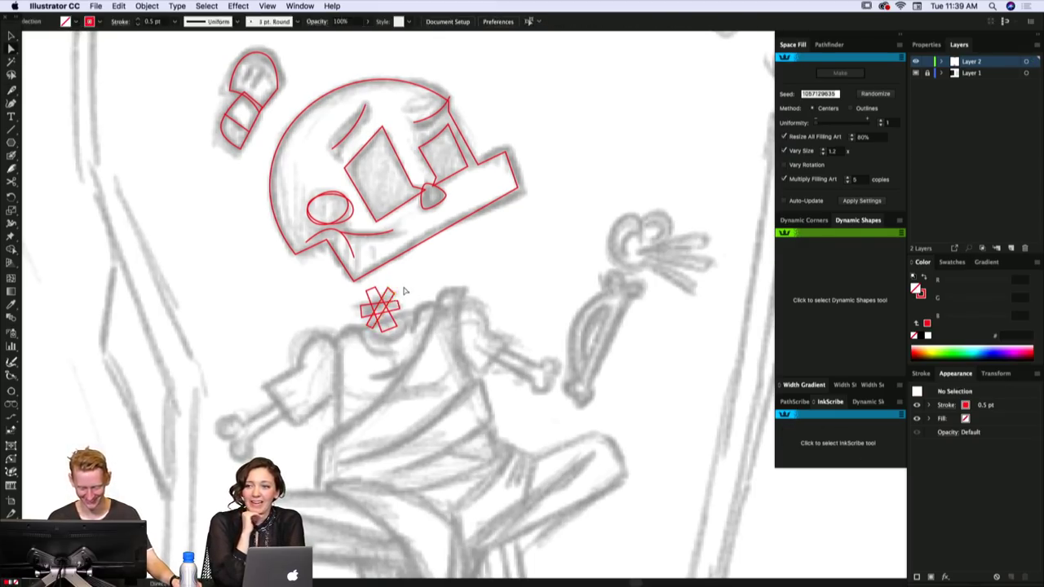
# - Draw the left sleeve's rounded shoulder and straight upper edge as an open path, about 35 by 22 px
pyautogui.scroll(-3, 401, 291)
pyautogui.scroll(-4, 463, 269)
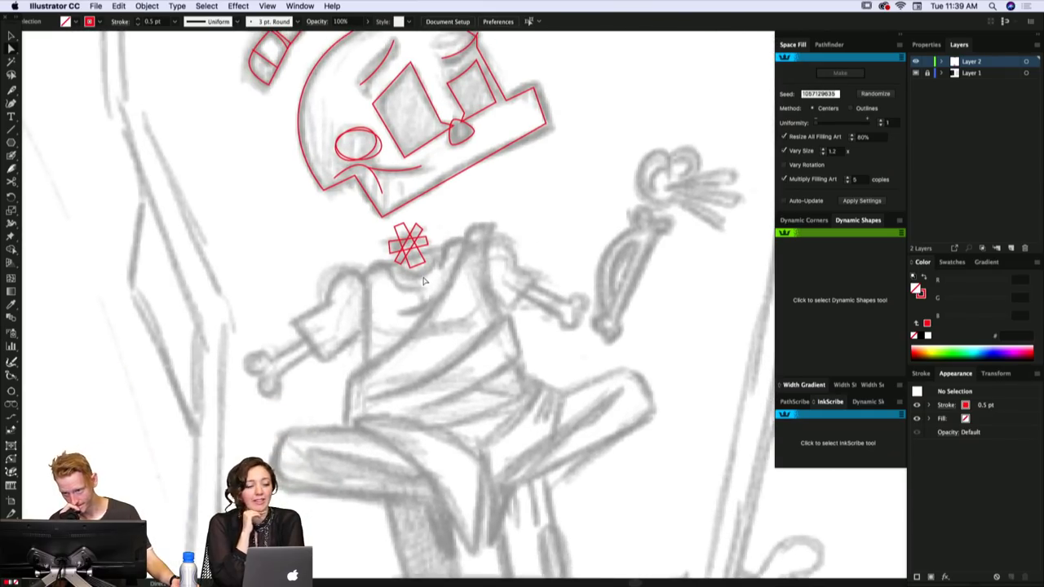
pyautogui.scroll(-2, 475, 275)
pyautogui.click(378, 278)
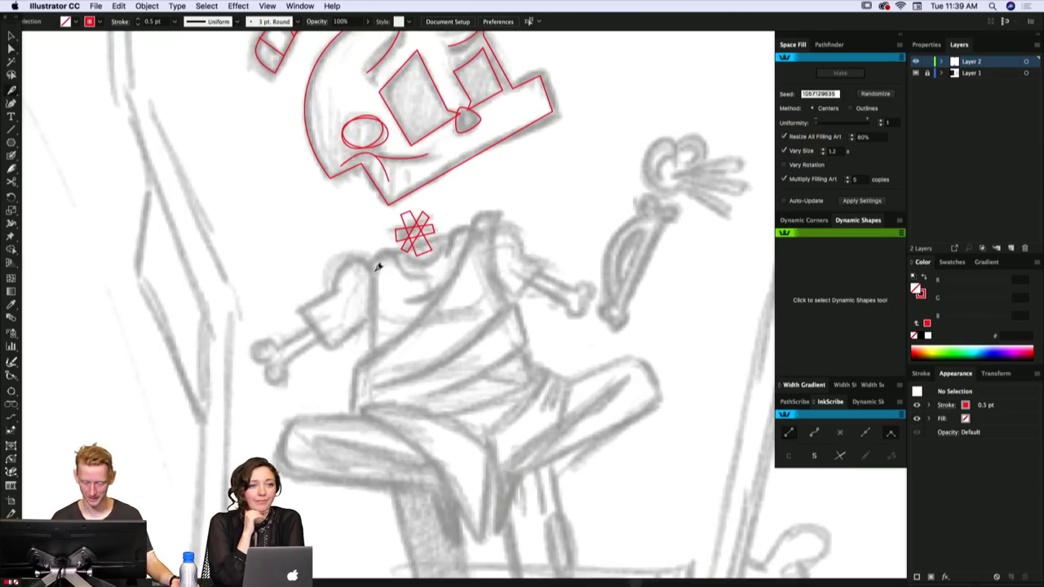
pyautogui.moveTo(334, 287); pyautogui.dragTo(326, 338)
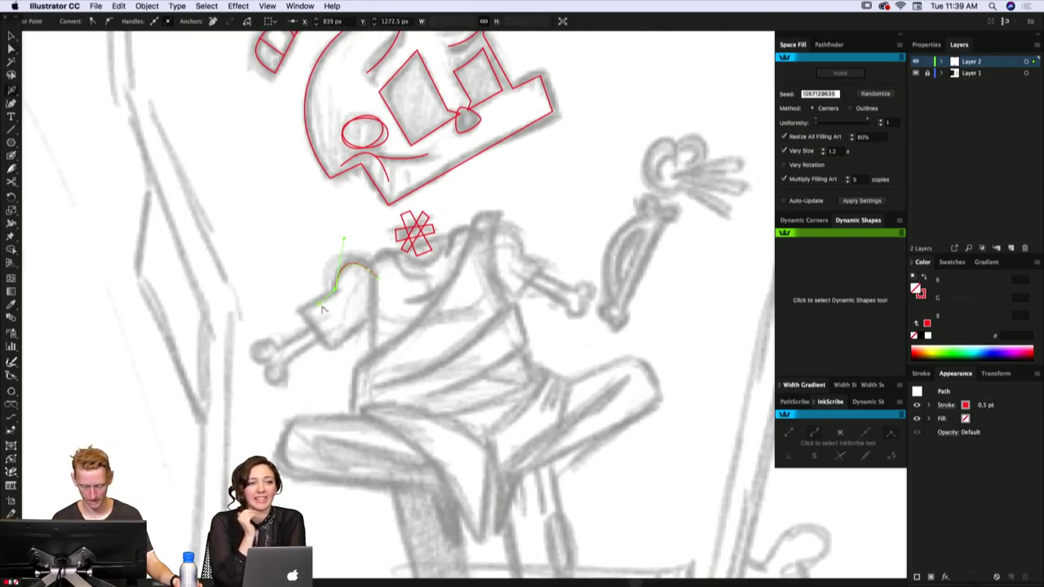
pyautogui.click(303, 308)
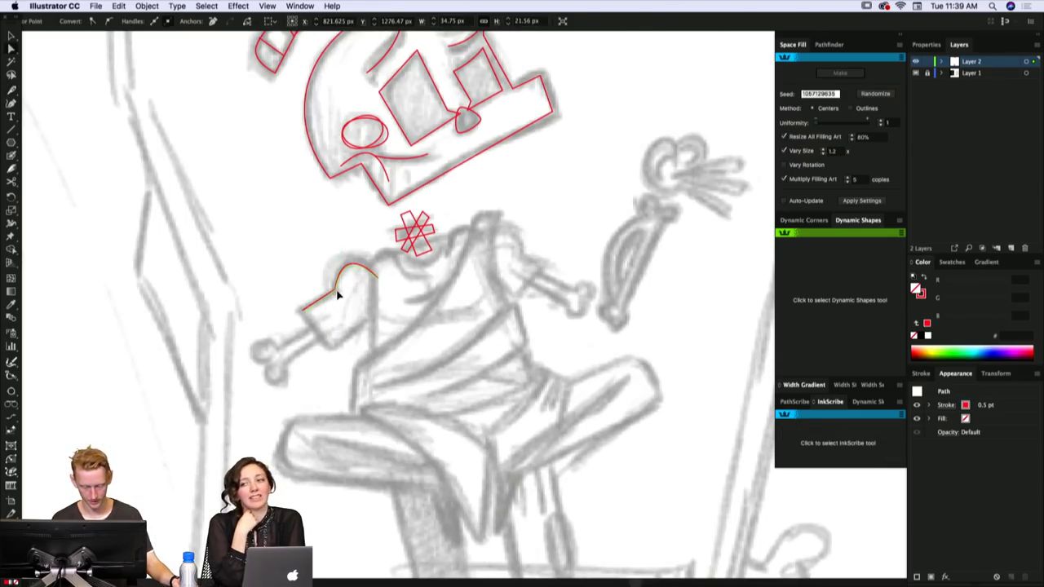
# - Round out the left sleeve's shoulder curve and close the sleeve outline around the cuff and underarm, about 37 by 40 px
pyautogui.click(336, 289)
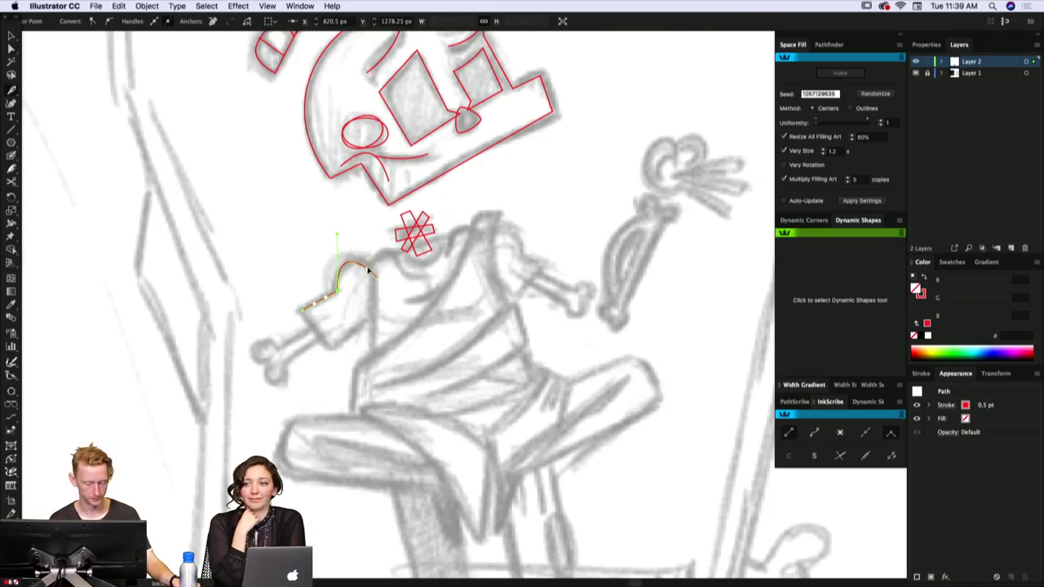
pyautogui.moveTo(370, 262); pyautogui.dragTo(332, 248)
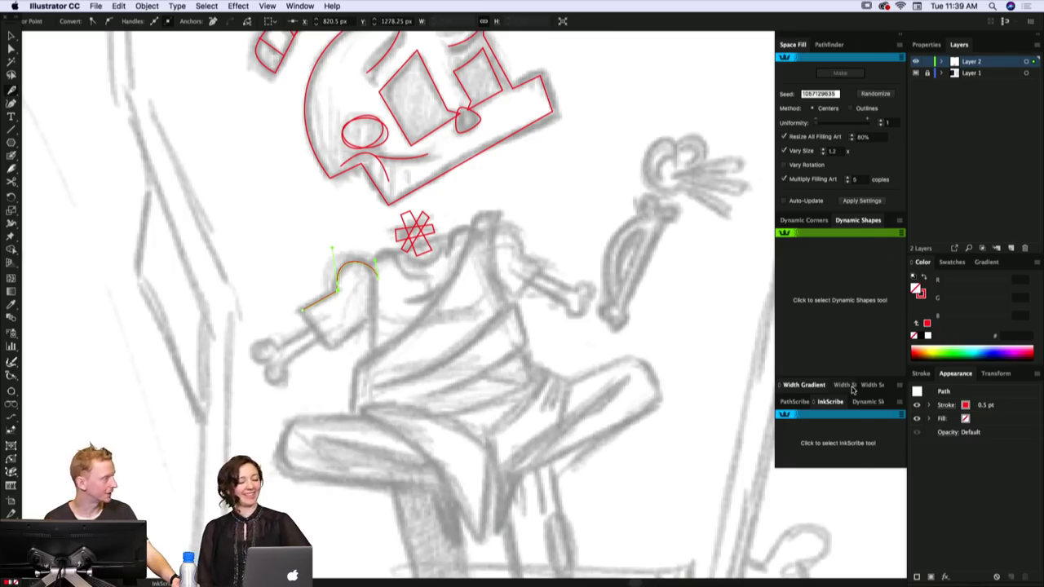
pyautogui.moveTo(416, 269); pyautogui.dragTo(434, 267)
pyautogui.click(320, 309)
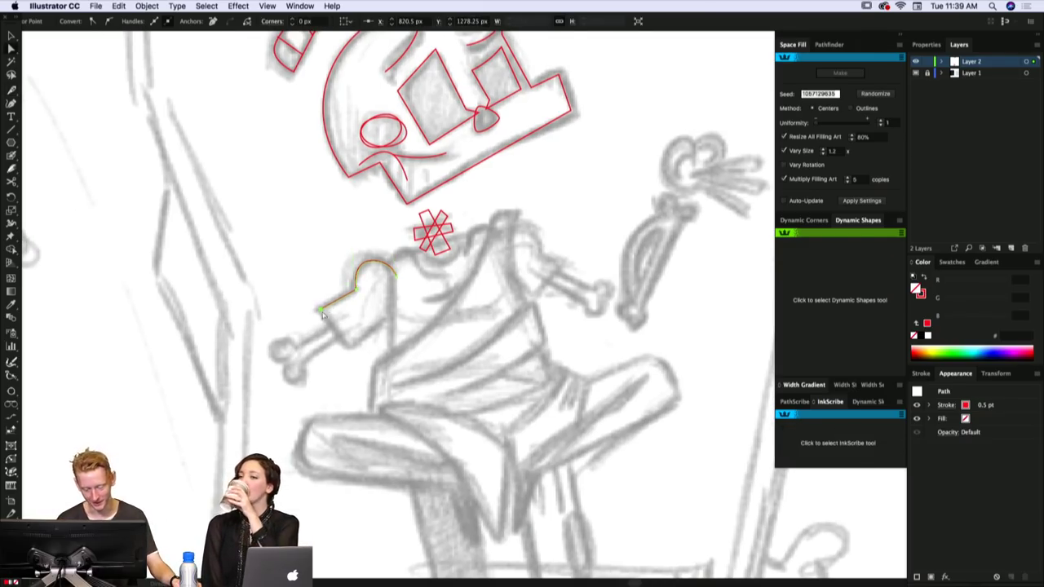
pyautogui.click(347, 348)
pyautogui.click(405, 306)
pyautogui.click(396, 276)
pyautogui.keyDown('super'); pyautogui.click(414, 288); pyautogui.keyUp('super')
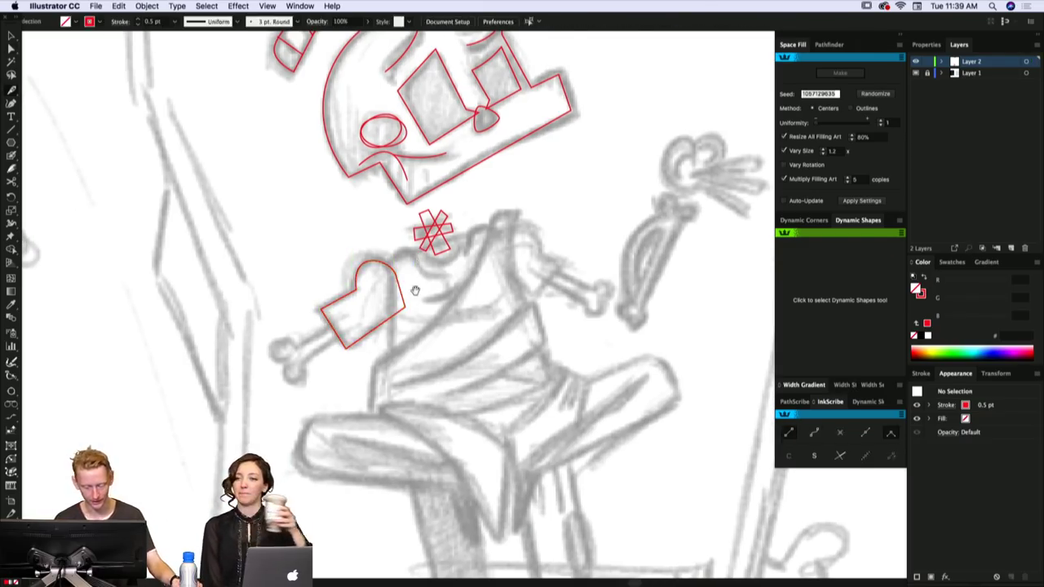
# - Adjust the left sleeve's cuff corners, underarm corner and shoulder end point to follow the sketch
pyautogui.moveTo(414, 289); pyautogui.dragTo(411, 284)
pyautogui.press('a')
pyautogui.moveTo(319, 305); pyautogui.dragTo(342, 333)
pyautogui.click(348, 350)
pyautogui.click(345, 343)
pyautogui.press('super+shift+a')
pyautogui.click(357, 321)
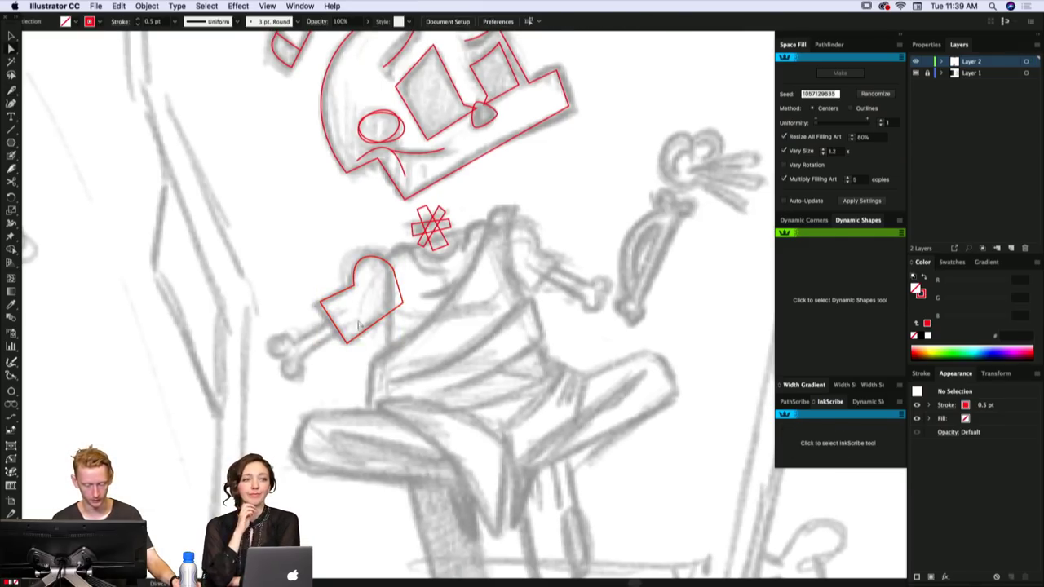
pyautogui.moveTo(402, 303); pyautogui.dragTo(427, 251)
pyautogui.click(413, 292)
pyautogui.click(389, 269)
# - Draw the left arm bone as a closed path with two rounded knobs, about 44 by 36 px, overlapping the sleeve, and refine its points
pyautogui.press('p')
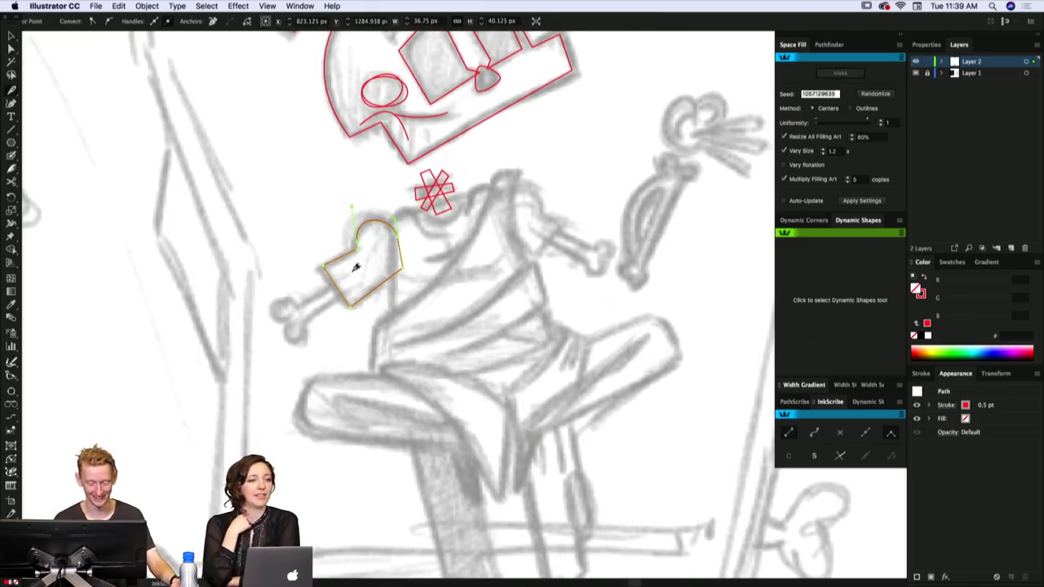
pyautogui.click(365, 265)
pyautogui.click(287, 304)
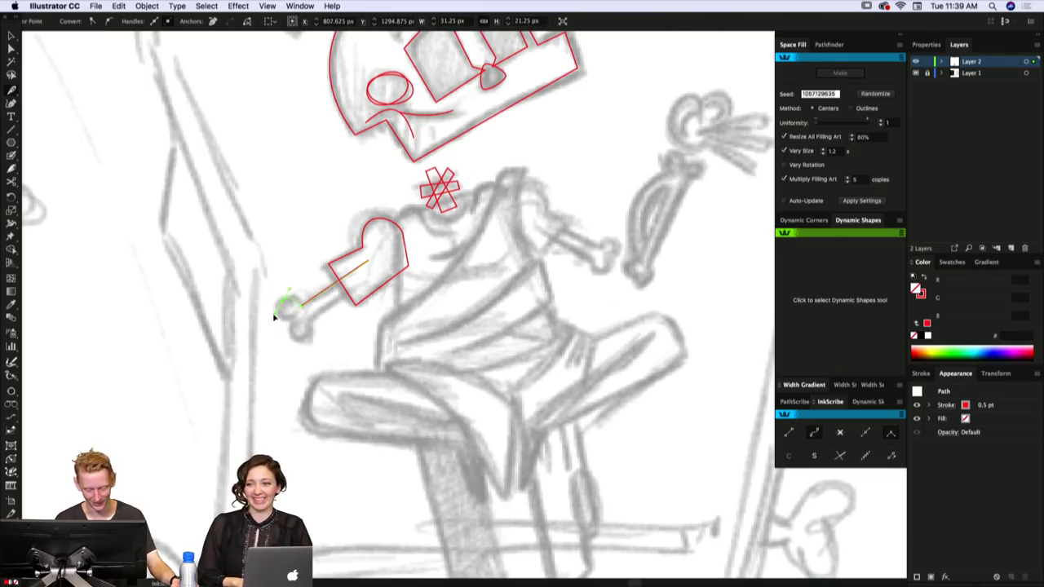
pyautogui.click(291, 316)
pyautogui.moveTo(296, 337); pyautogui.dragTo(306, 342)
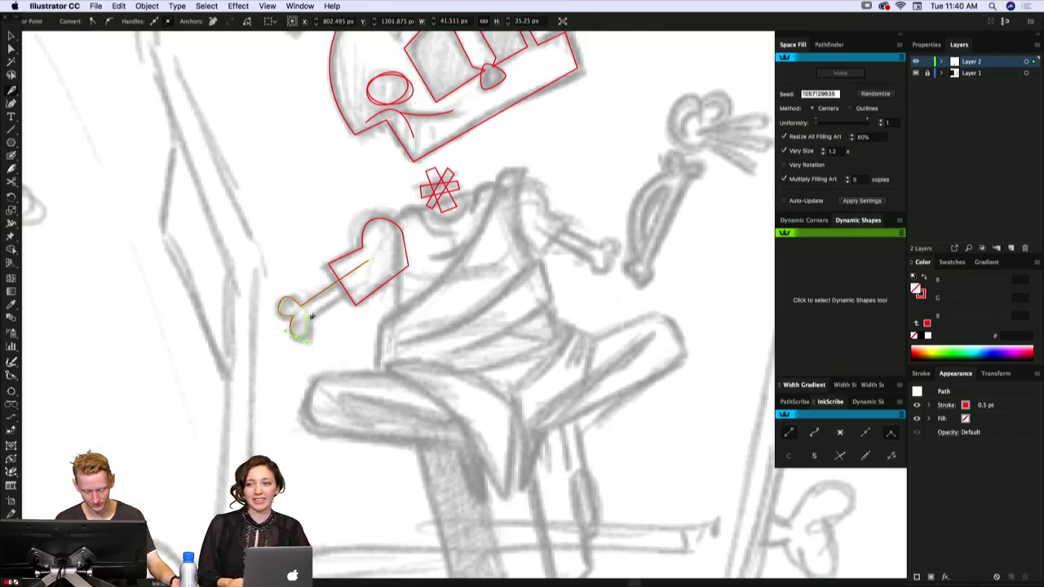
pyautogui.click(306, 319)
pyautogui.press('a')
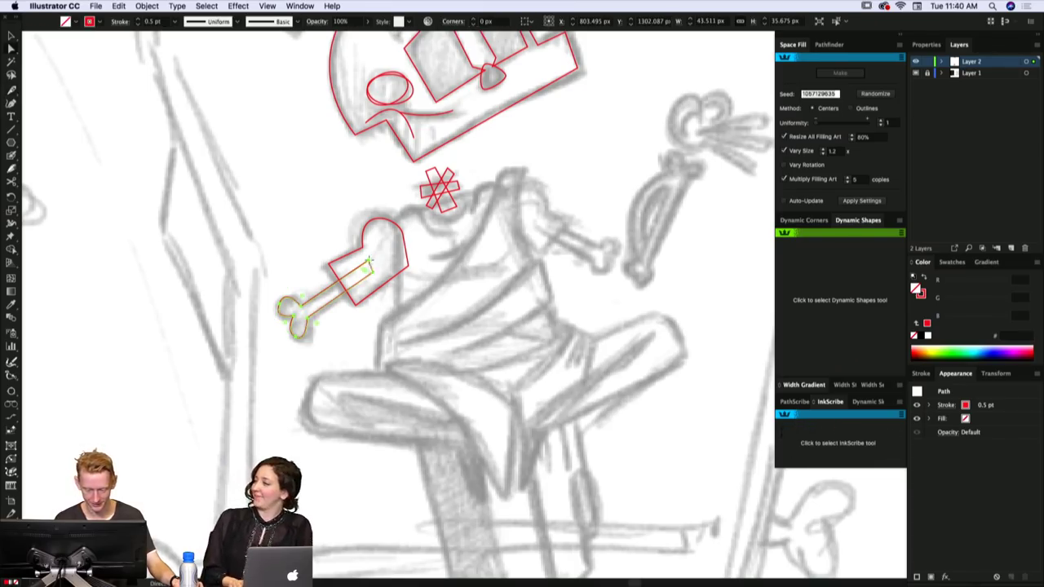
pyautogui.click(368, 261)
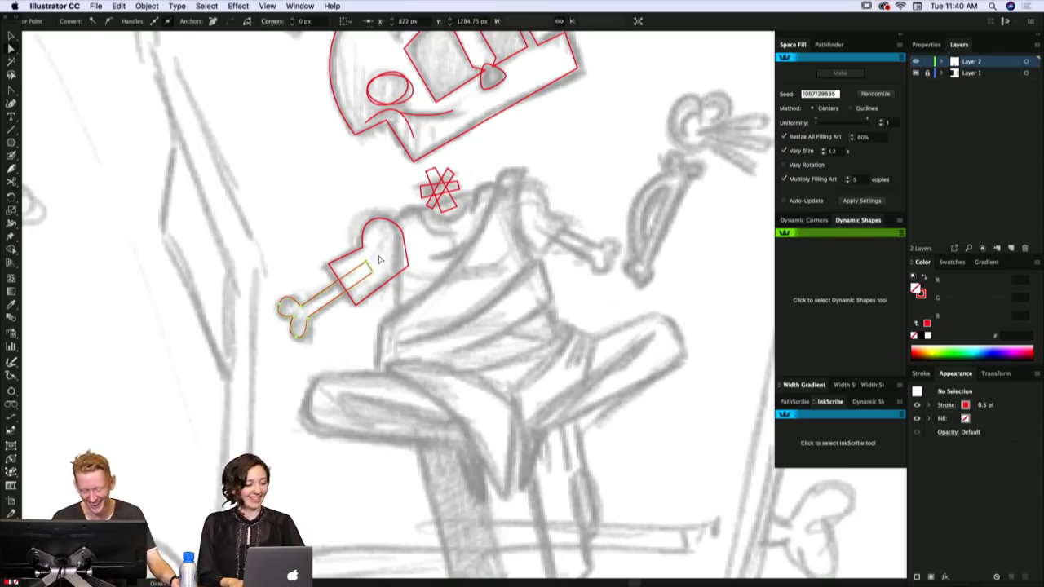
pyautogui.click(279, 307)
# - Draw the right sleeve as a closed path with an angled cuff and rounded shoulder, about 37 px wide, and refine the shoulder curve
pyautogui.moveTo(469, 304); pyautogui.dragTo(422, 328)
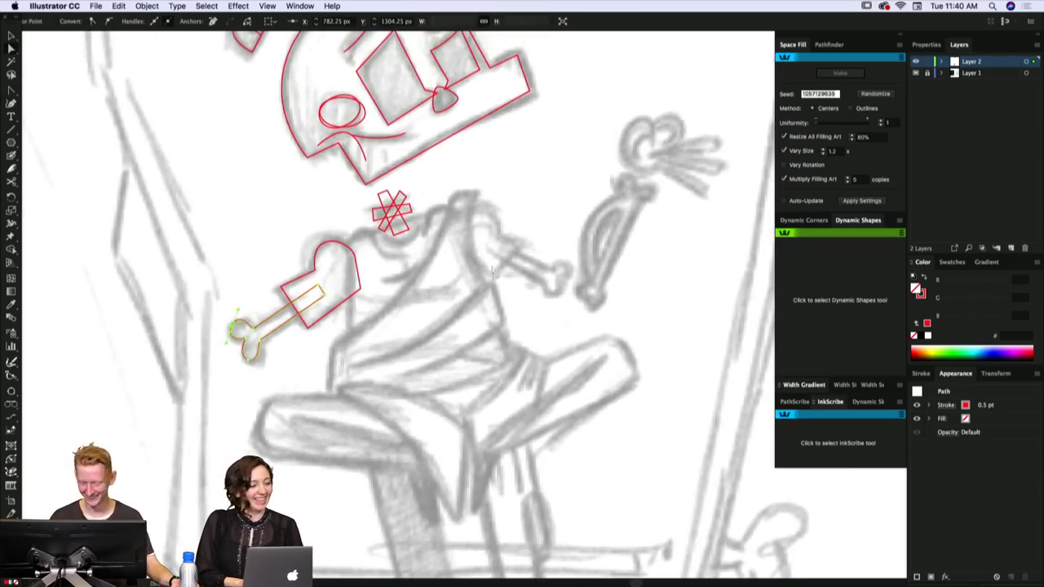
pyautogui.click(516, 223)
pyautogui.click(521, 242)
pyautogui.click(489, 274)
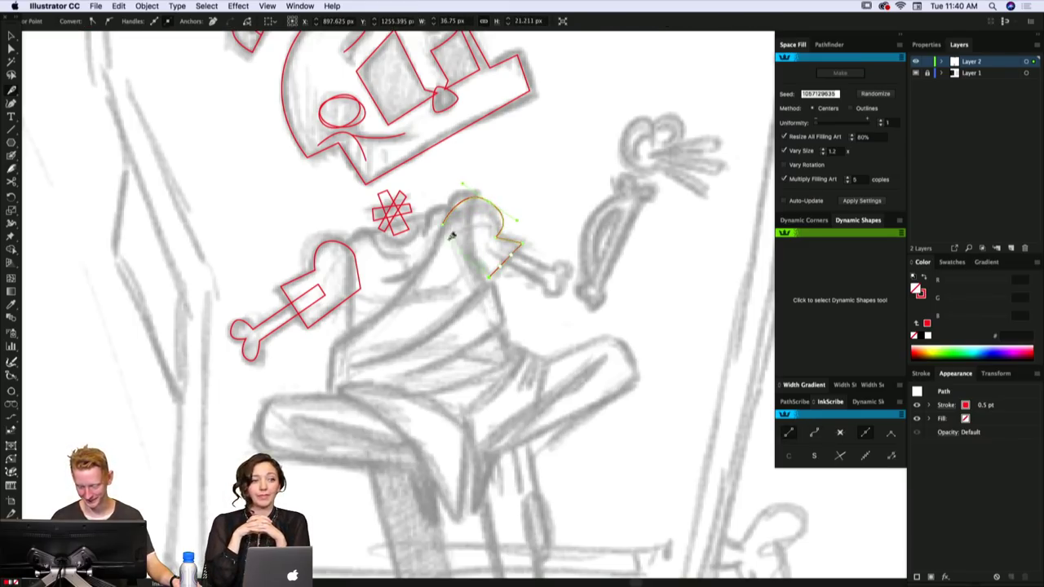
pyautogui.click(443, 224)
pyautogui.moveTo(493, 200)
pyautogui.mouseDown()
pyautogui.moveTo(495, 192)
pyautogui.moveTo(528, 217)
pyautogui.moveTo(505, 213)
pyautogui.mouseUp()
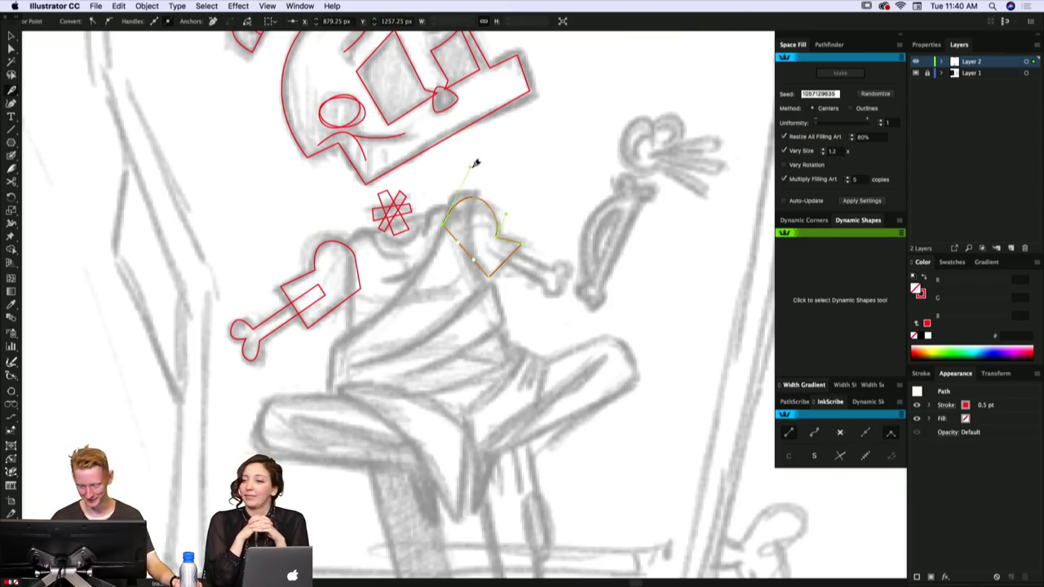
pyautogui.moveTo(469, 171); pyautogui.dragTo(466, 178)
pyautogui.keyDown('super'); pyautogui.click(502, 202); pyautogui.keyUp('super')
pyautogui.moveTo(530, 243); pyautogui.dragTo(535, 208)
pyautogui.press('a')
pyautogui.click(517, 224)
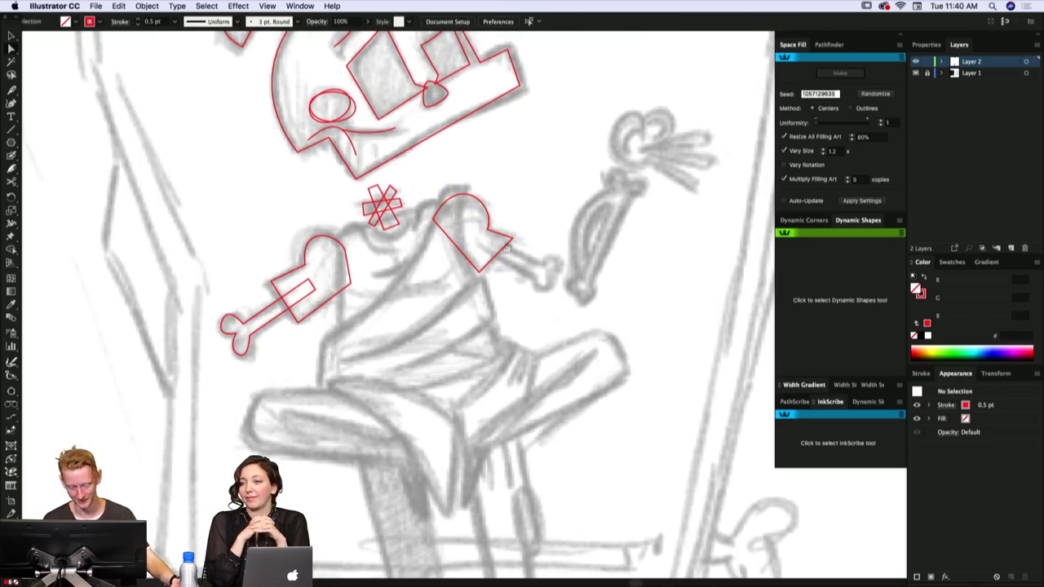
# - Draw the right arm bone as a closed path from inside the sleeve to two rounded knobs, about 39 by 24 px
pyautogui.press('p')
pyautogui.click(478, 234)
pyautogui.click(540, 264)
pyautogui.moveTo(551, 255); pyautogui.dragTo(475, 242)
pyautogui.click(477, 243)
pyautogui.click(477, 234)
pyautogui.press('a')
pyautogui.click(523, 224)
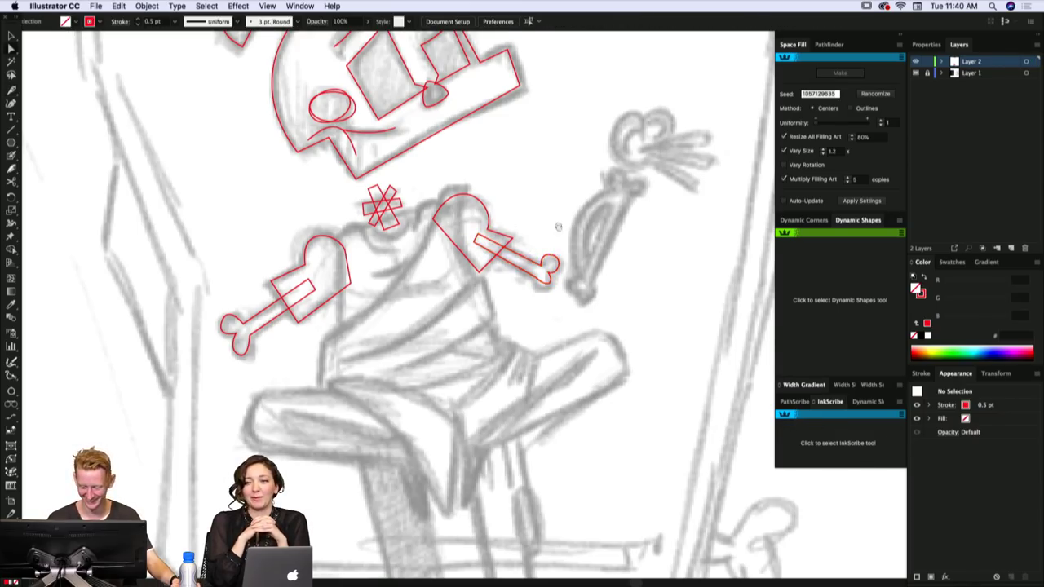
# - Reshape the curves of the right arm bone's two end knobs to match the sketch
pyautogui.scroll(-1, 558, 226)
pyautogui.click(538, 275)
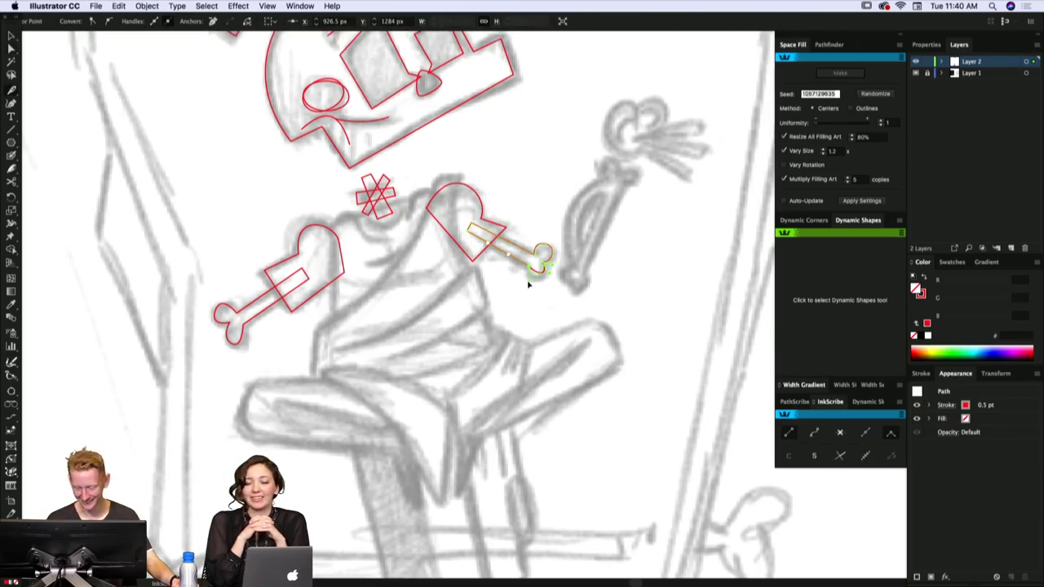
pyautogui.moveTo(551, 261); pyautogui.dragTo(549, 275)
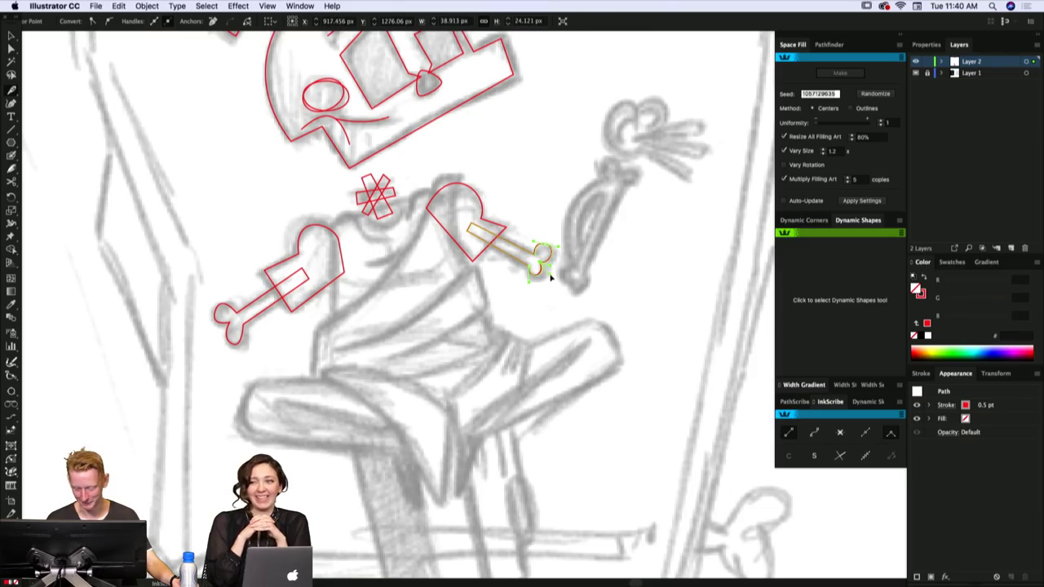
pyautogui.press('a')
pyautogui.click(550, 275)
pyautogui.scroll(-1, 560, 261)
pyautogui.click(534, 240)
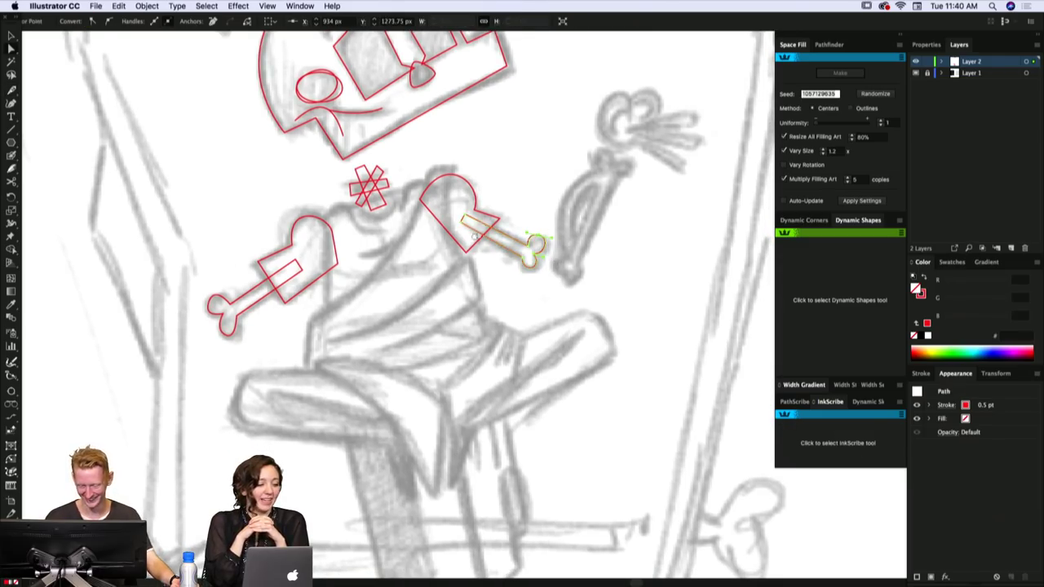
pyautogui.hscroll(-2, 541, 238)
pyautogui.click(548, 263)
# - Start the shirt's torso outline with a straight left side, a curved bottom hem and a right side rising towards the sleeve
pyautogui.press('p')
pyautogui.click(380, 200)
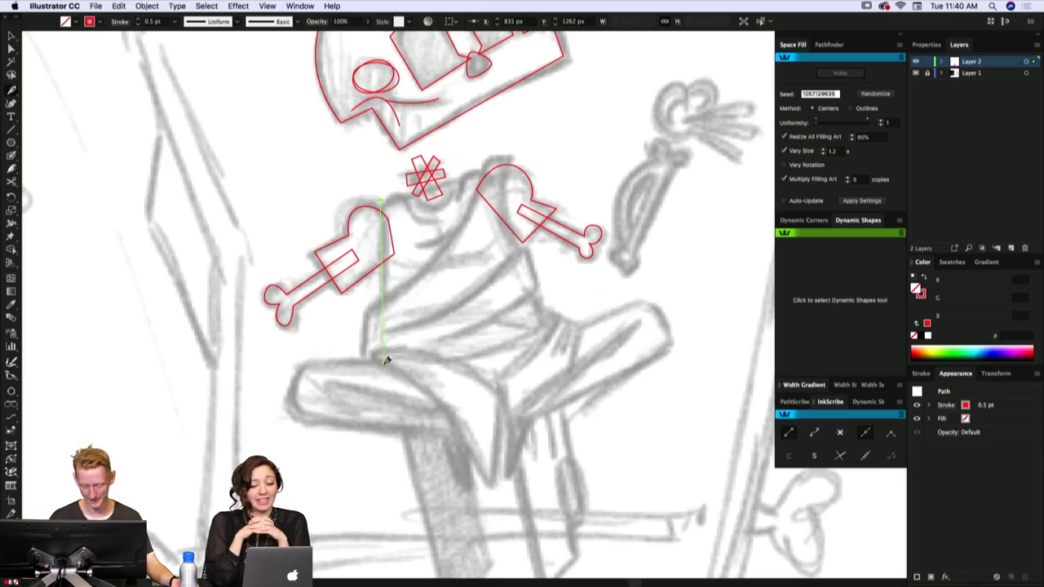
pyautogui.click(384, 363)
pyautogui.moveTo(586, 308); pyautogui.dragTo(625, 276)
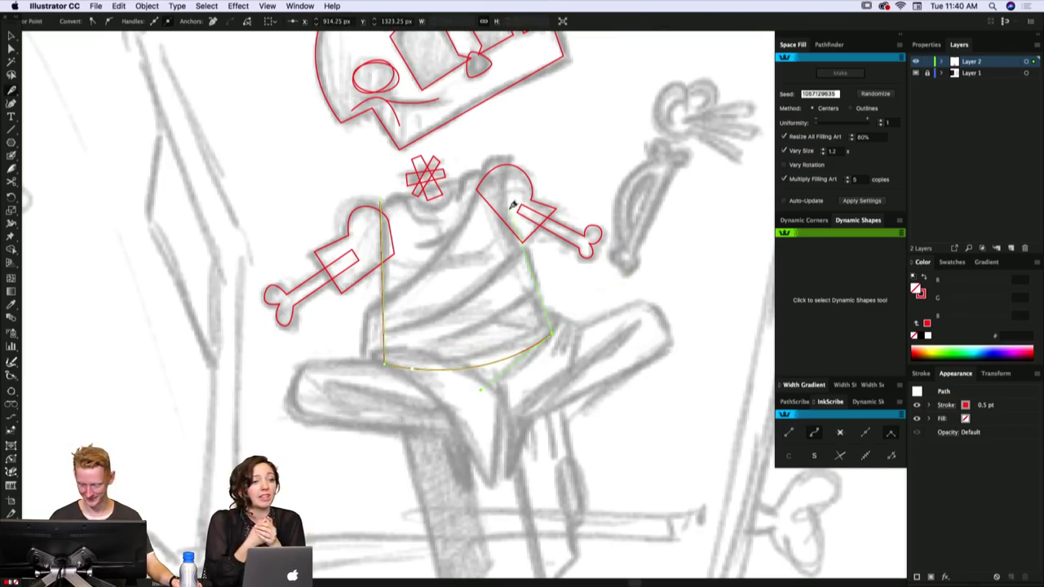
# - Complete the torso outline with its upper shoulder corner, closing a shape about 79 by 92 px, and deselect it
pyautogui.click(495, 166)
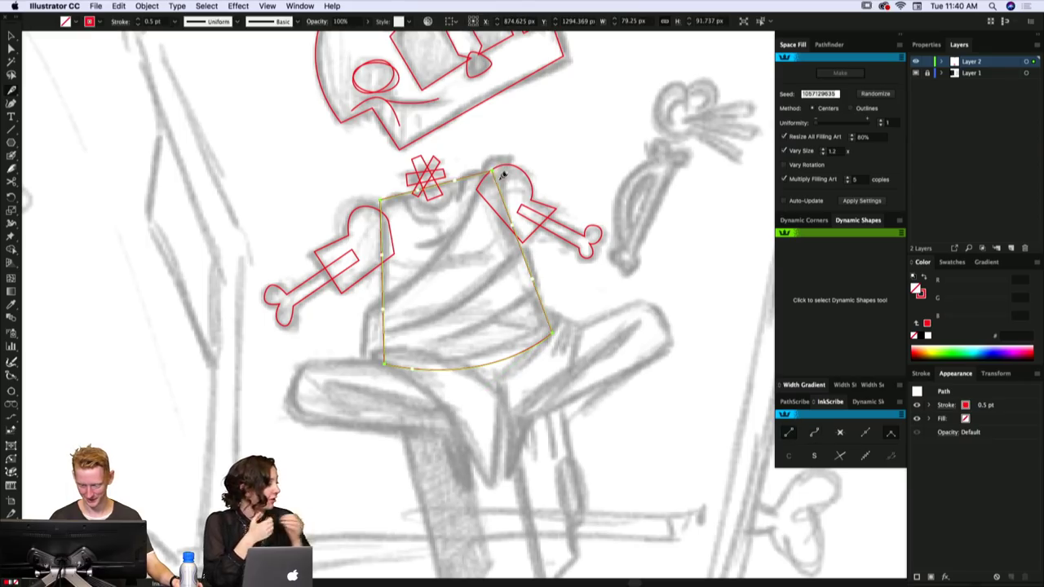
pyautogui.press('super+shift+a')
pyautogui.scroll(-1, 539, 310)
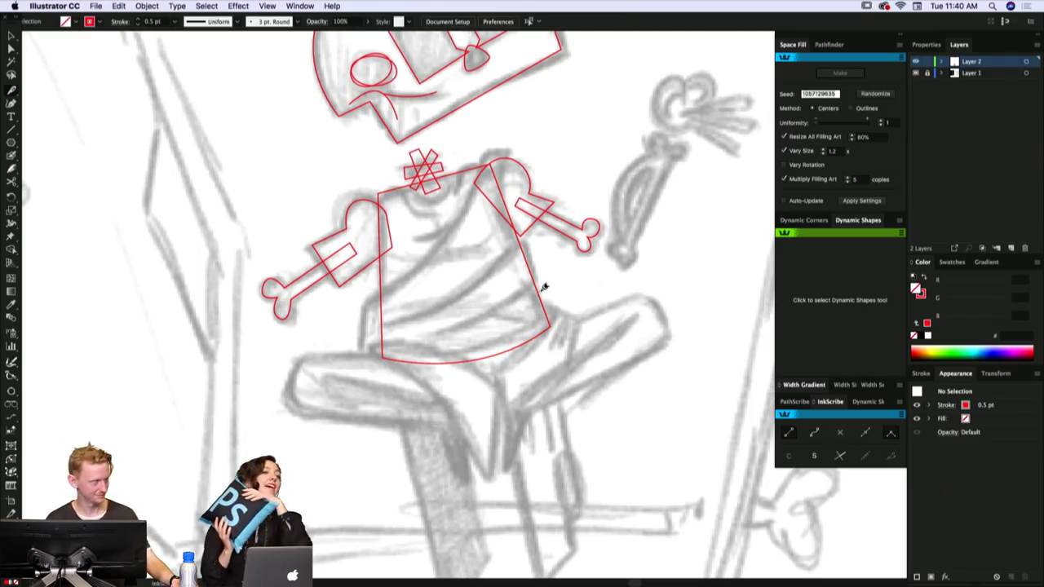
pyautogui.moveTo(556, 301); pyautogui.dragTo(547, 285)
pyautogui.moveTo(547, 223); pyautogui.dragTo(547, 247)
pyautogui.press('a')
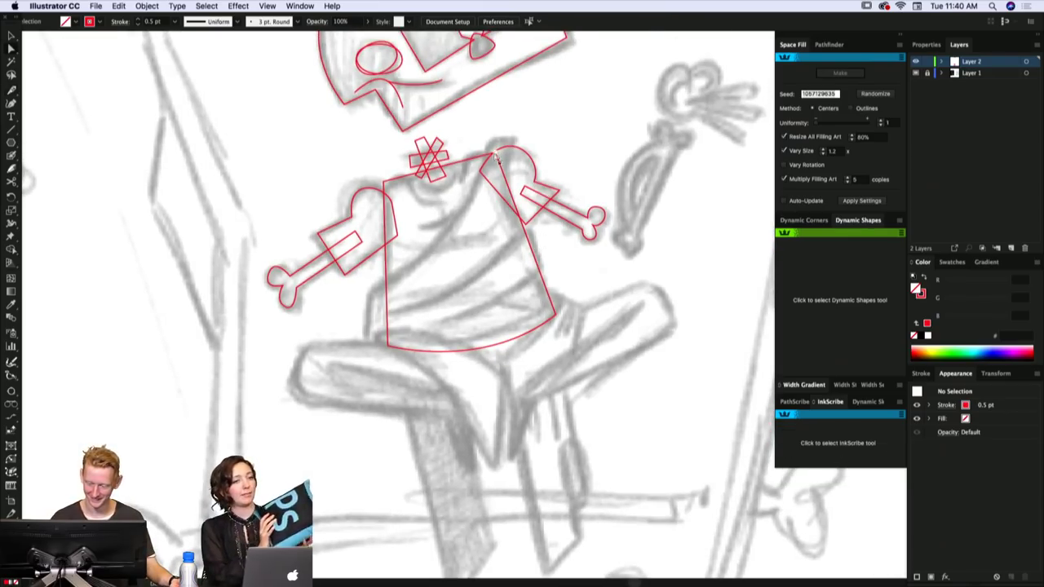
pyautogui.click(495, 156)
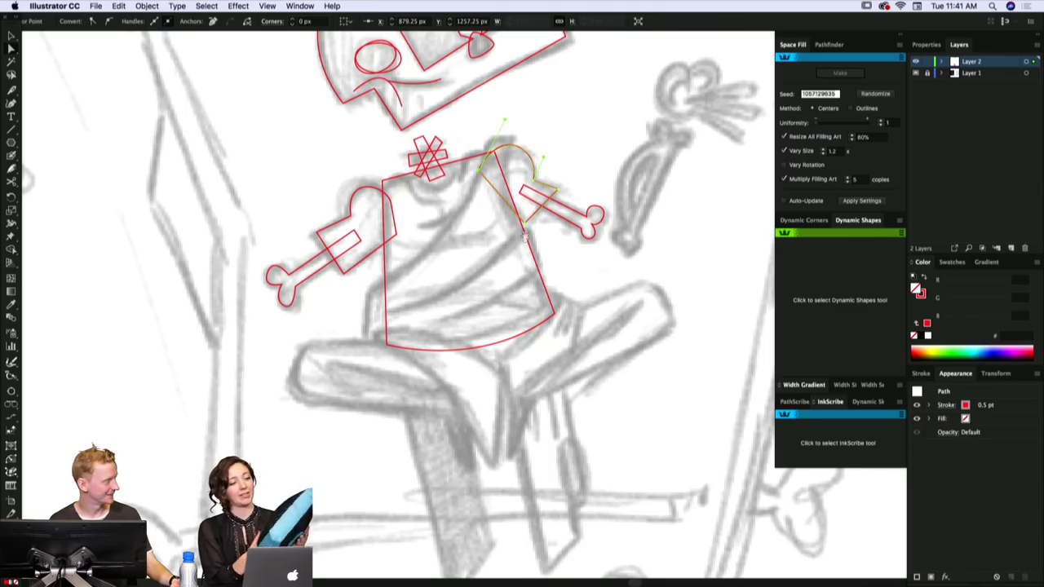
pyautogui.moveTo(527, 238); pyautogui.dragTo(530, 238)
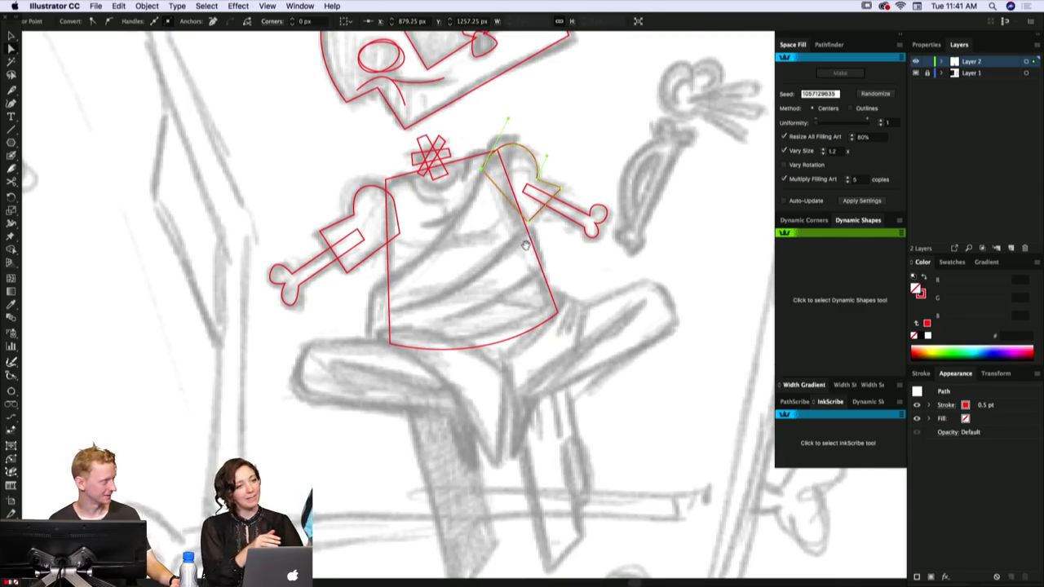
pyautogui.hscroll(-3, 526, 245)
pyautogui.scroll(2, 526, 244)
pyautogui.click(410, 196)
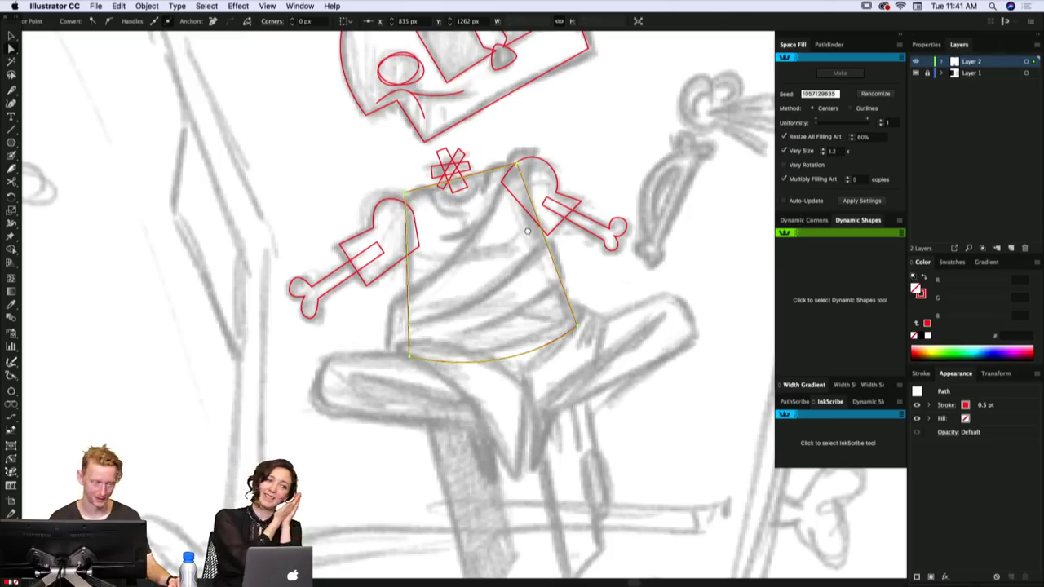
pyautogui.scroll(-3, 526, 231)
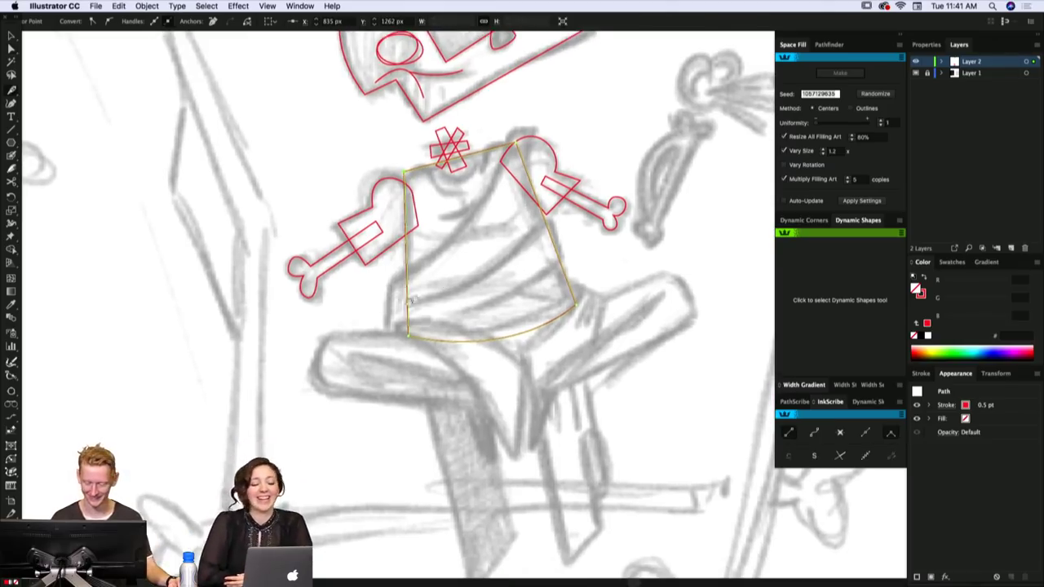
# - Trace the sketched raised forearm as a closed bone outline with two rounded knobs at each end, about 36 by 64 px
pyautogui.moveTo(548, 360); pyautogui.dragTo(552, 319)
pyautogui.moveTo(638, 368); pyautogui.dragTo(553, 523)
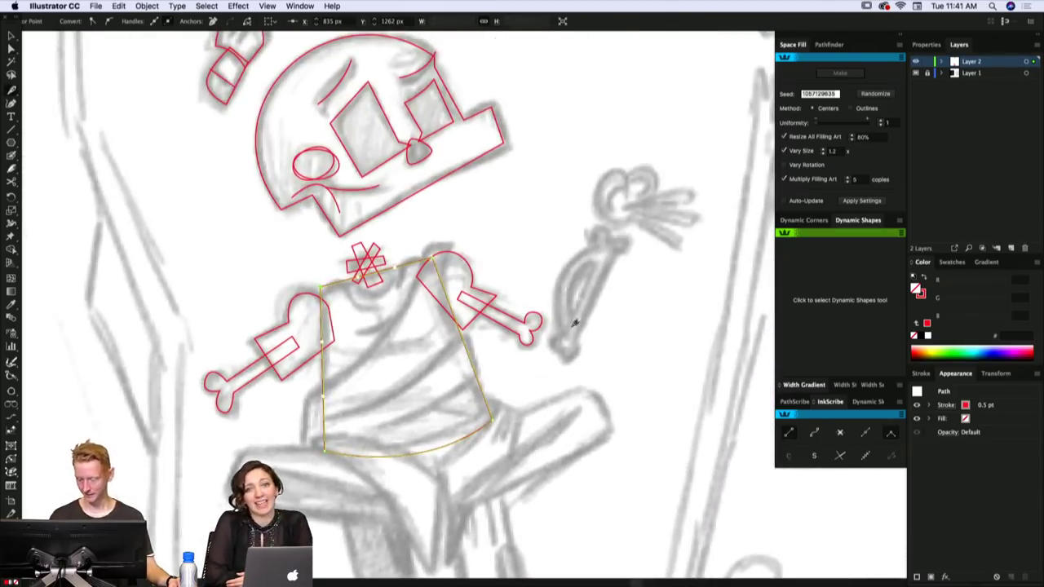
pyautogui.moveTo(557, 343); pyautogui.dragTo(584, 360)
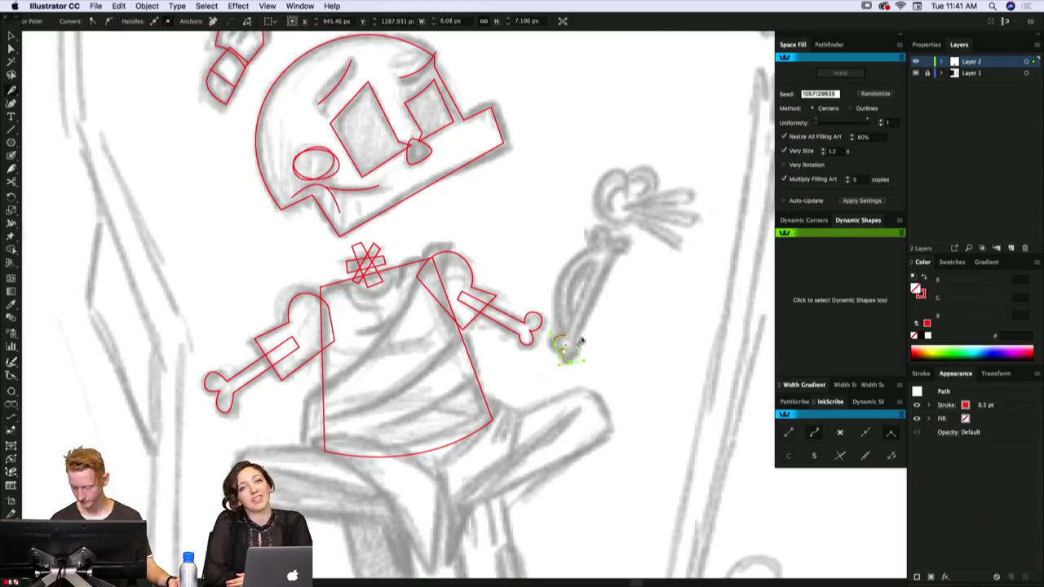
pyautogui.click(621, 243)
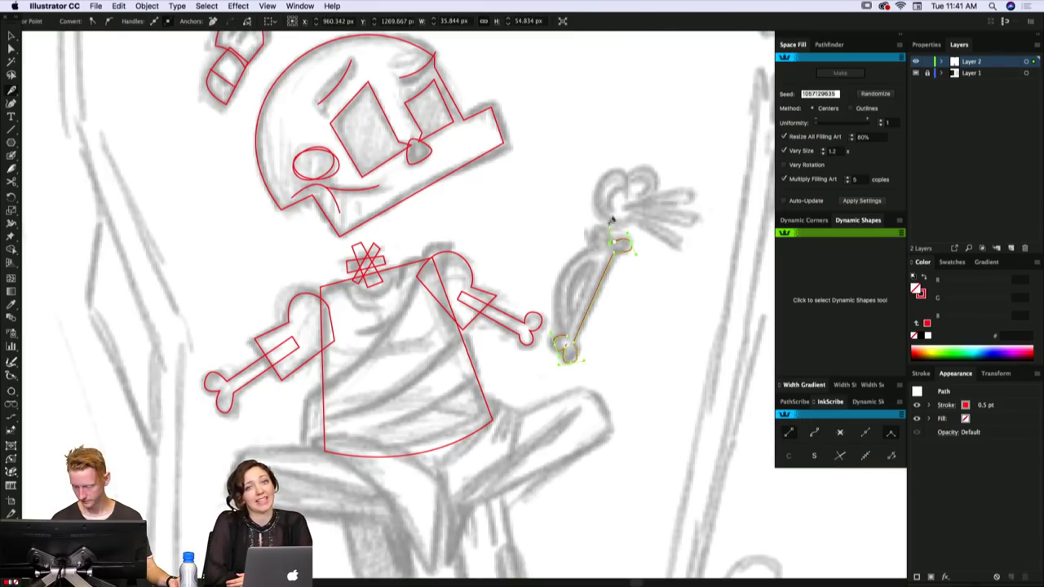
pyautogui.moveTo(597, 226); pyautogui.dragTo(628, 255)
pyautogui.click(592, 243)
pyautogui.click(567, 335)
# - Refine the anchor points and curve handles on the knobs of the raised forearm bone to match the sketch
pyautogui.keyDown('super'); pyautogui.click(611, 271); pyautogui.keyUp('super')
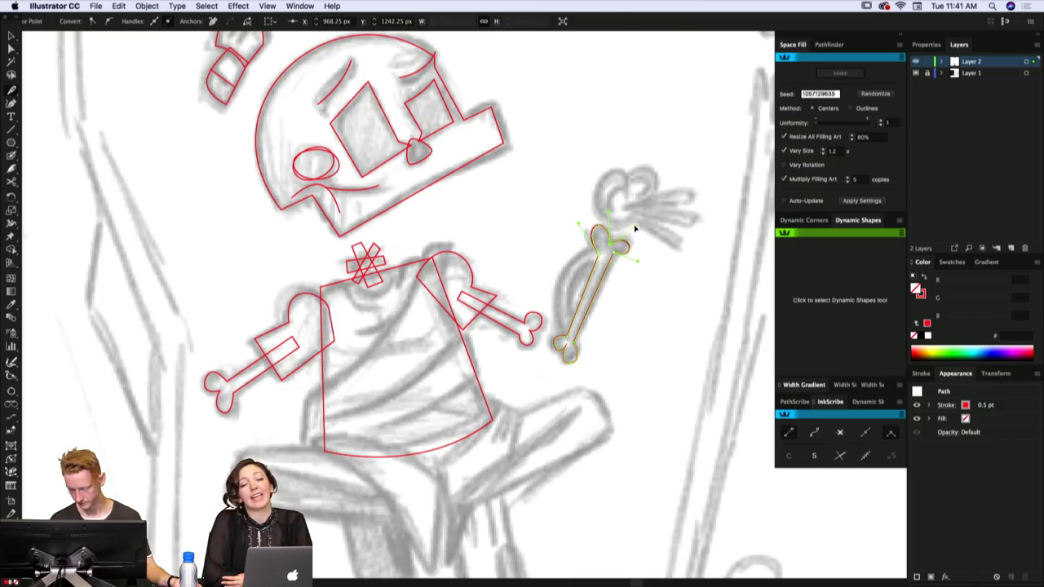
pyautogui.click(561, 342)
pyautogui.click(574, 360)
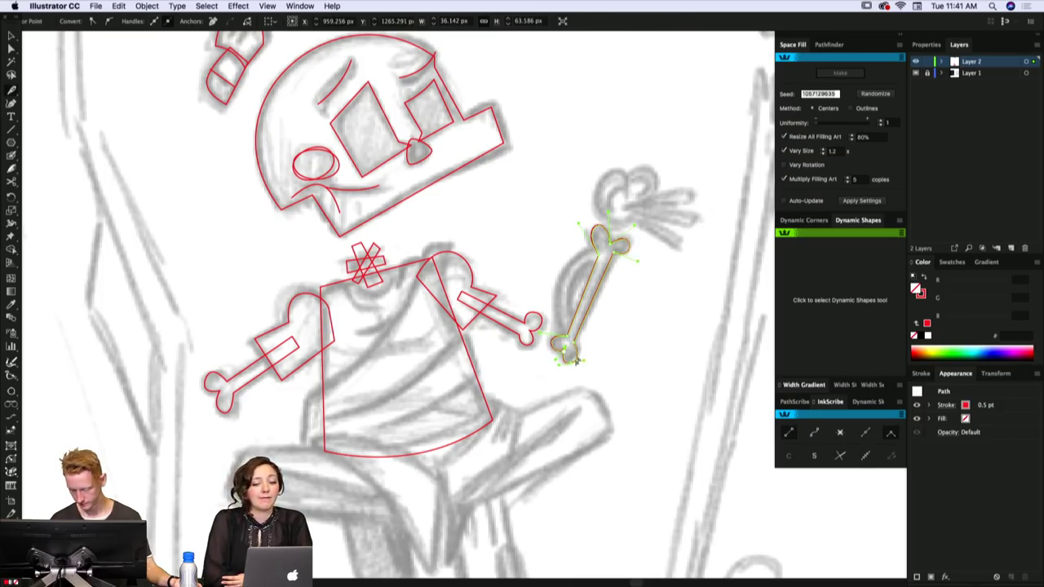
pyautogui.click(576, 360)
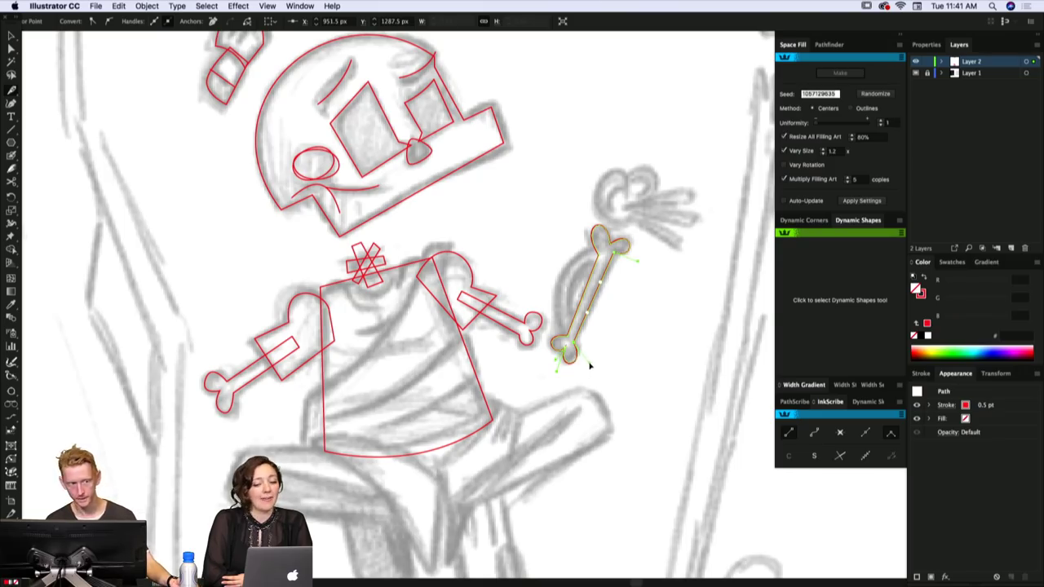
pyautogui.scroll(-2, 592, 343)
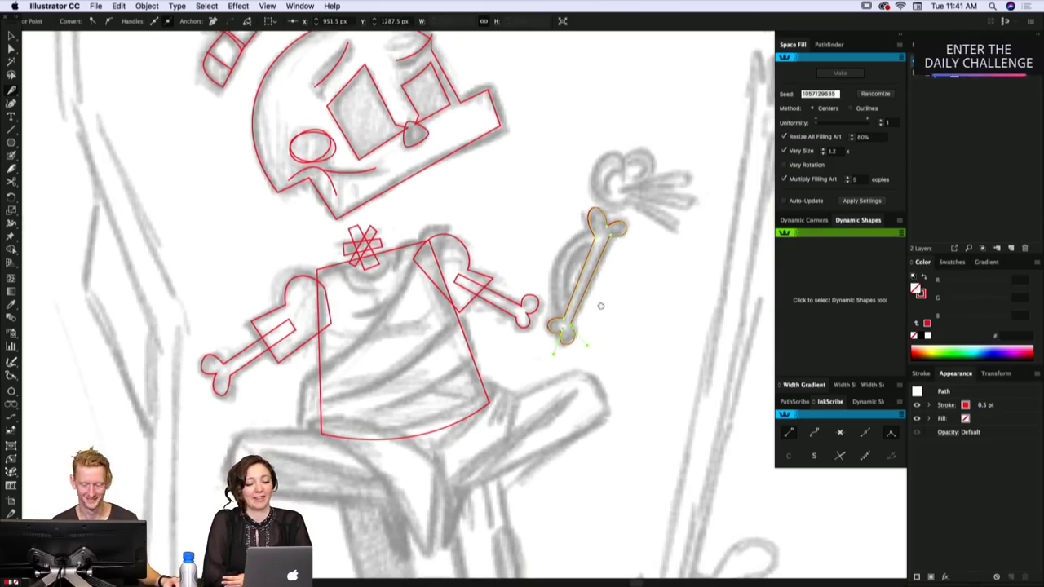
pyautogui.scroll(1, 595, 281)
pyautogui.click(591, 254)
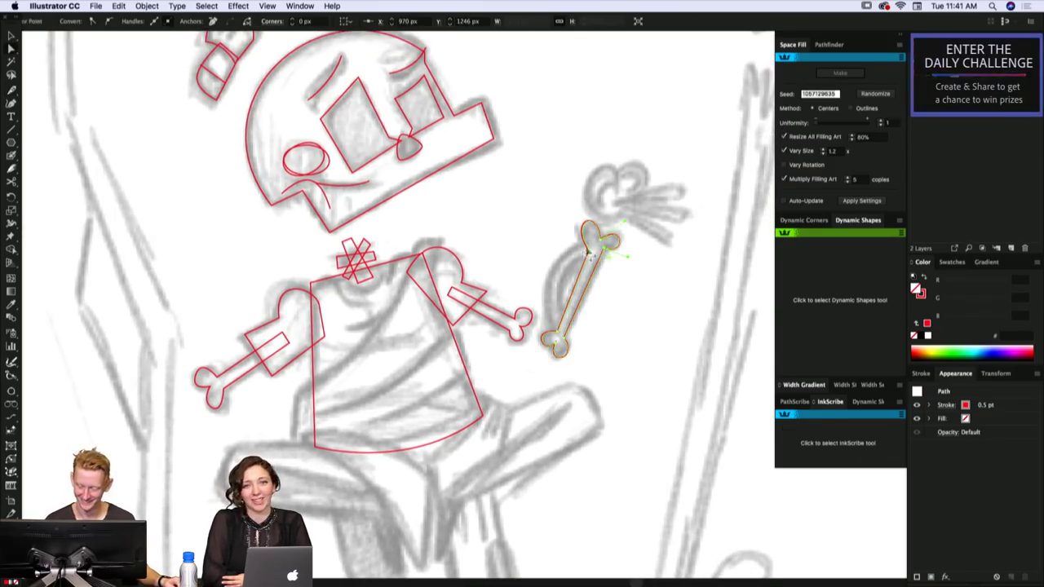
# - Draw a thin curved second bone bowing out beside the raised forearm bone, ending near both of its knobs
pyautogui.press('super+shift+a')
pyautogui.press('p')
pyautogui.click(558, 332)
pyautogui.moveTo(555, 266)
pyautogui.mouseDown()
pyautogui.moveTo(571, 237)
pyautogui.moveTo(555, 300)
pyautogui.moveTo(589, 277)
pyautogui.mouseUp()
pyautogui.click(592, 252)
pyautogui.click(561, 330)
pyautogui.click(556, 265)
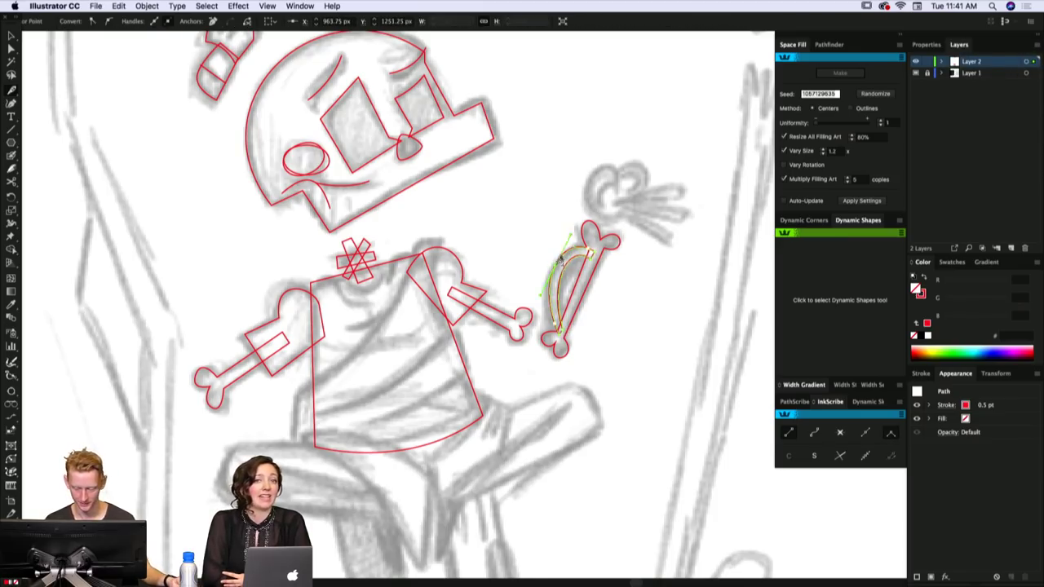
# - Adjust the outer curve and end points of the thin bowed bone, and deselect it
pyautogui.keyDown('alt'); pyautogui.click(556, 265); pyautogui.keyUp('alt')
pyautogui.moveTo(563, 232); pyautogui.dragTo(563, 251)
pyautogui.press('a')
pyautogui.keyDown('super'); pyautogui.click(588, 254); pyautogui.keyUp('super')
pyautogui.press('a')
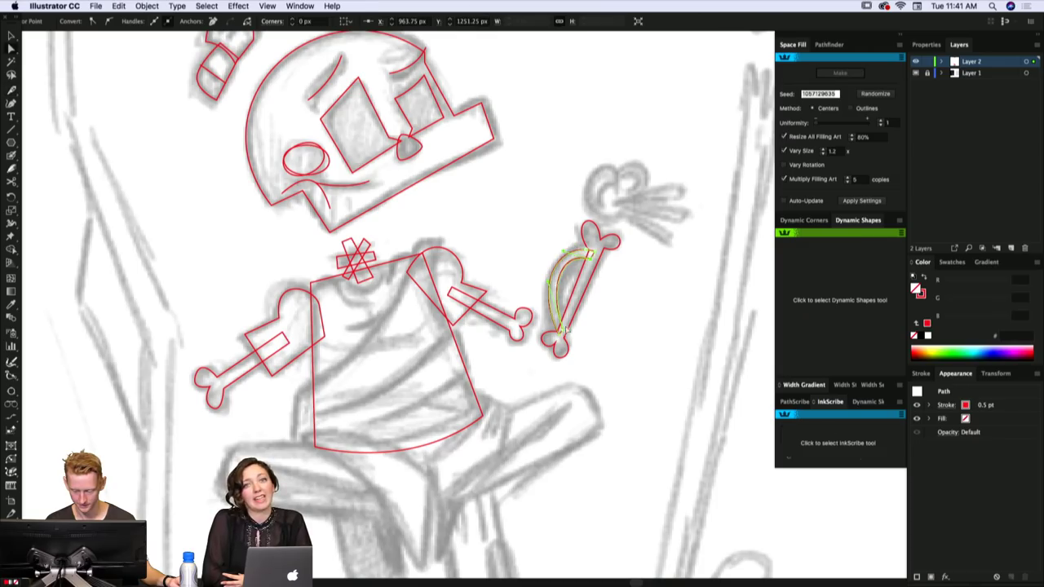
pyautogui.moveTo(562, 332); pyautogui.dragTo(561, 336)
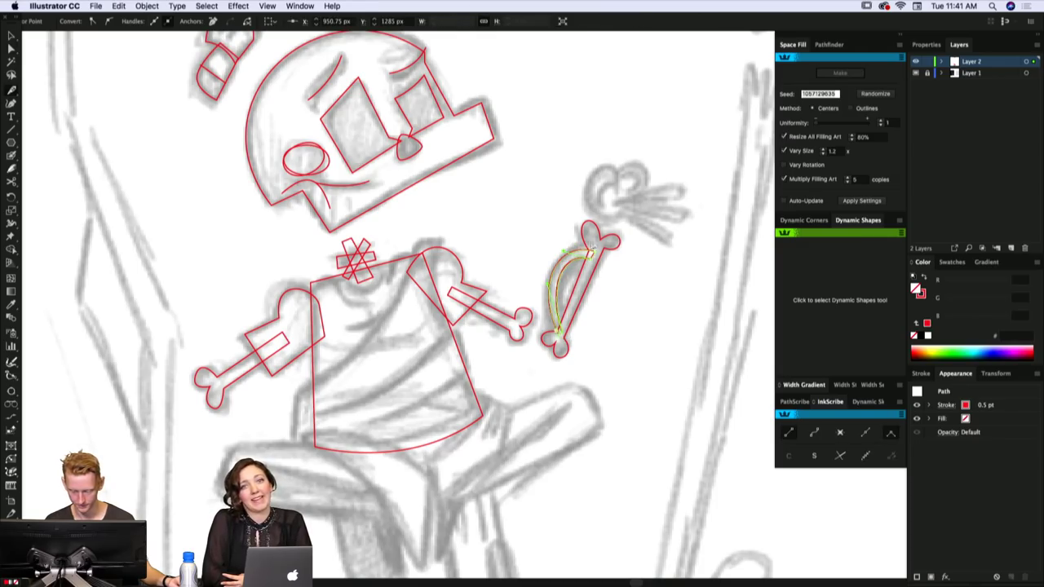
pyautogui.keyDown('super'); pyautogui.click(609, 253); pyautogui.keyUp('super')
# - Begin the sash outline with a short vertical edge at the hip and a curve sweeping diagonally up to the opposite shoulder
pyautogui.moveTo(609, 252); pyautogui.dragTo(666, 210)
pyautogui.moveTo(592, 318); pyautogui.dragTo(677, 280)
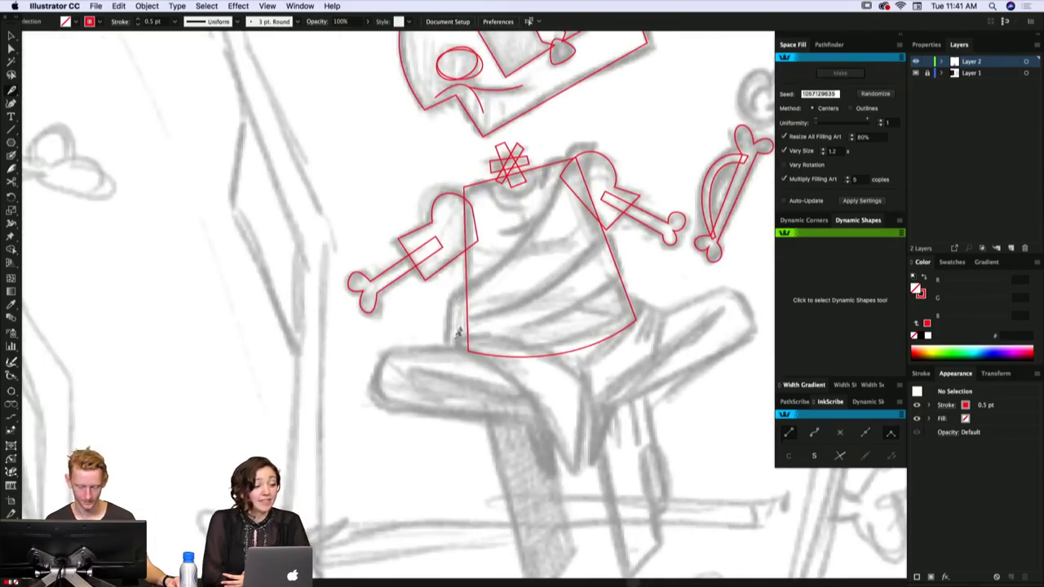
pyautogui.click(447, 350)
pyautogui.click(449, 295)
pyautogui.moveTo(562, 172); pyautogui.dragTo(577, 137)
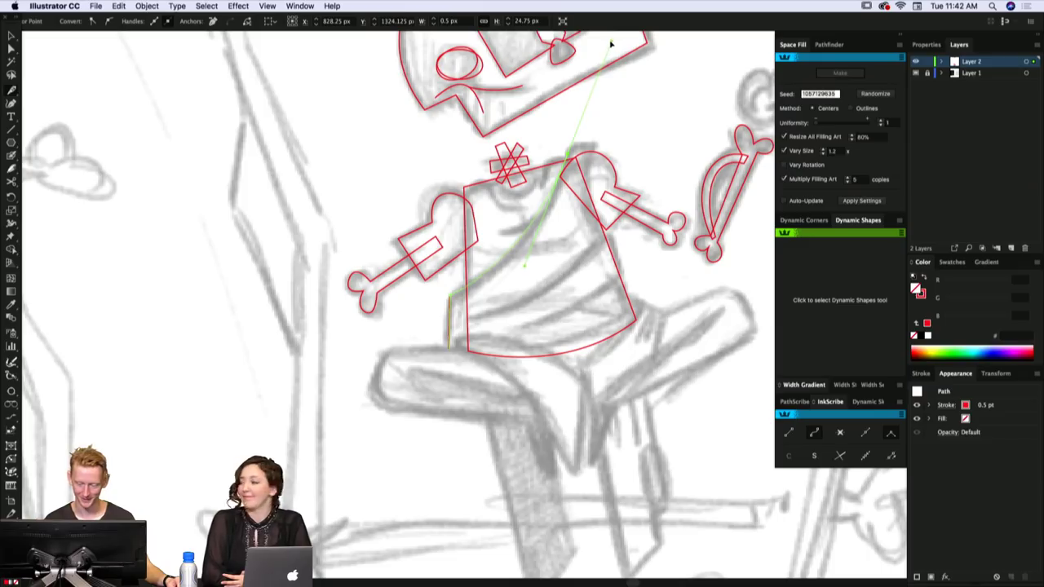
pyautogui.moveTo(605, 43); pyautogui.dragTo(597, 91)
pyautogui.moveTo(630, 377); pyautogui.dragTo(648, 139)
pyautogui.scroll(-5, 649, 139)
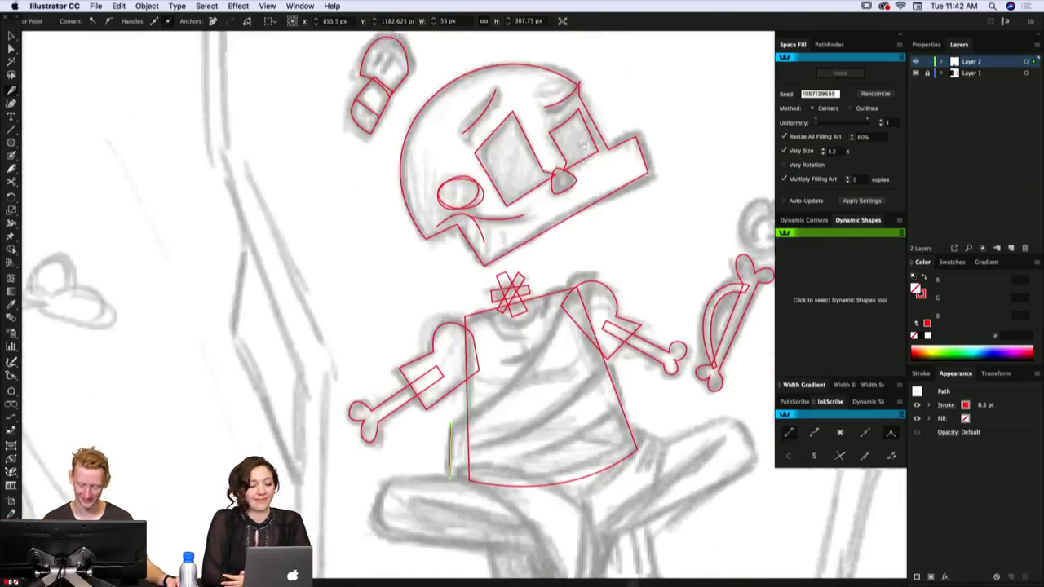
pyautogui.moveTo(579, 235); pyautogui.dragTo(571, 270)
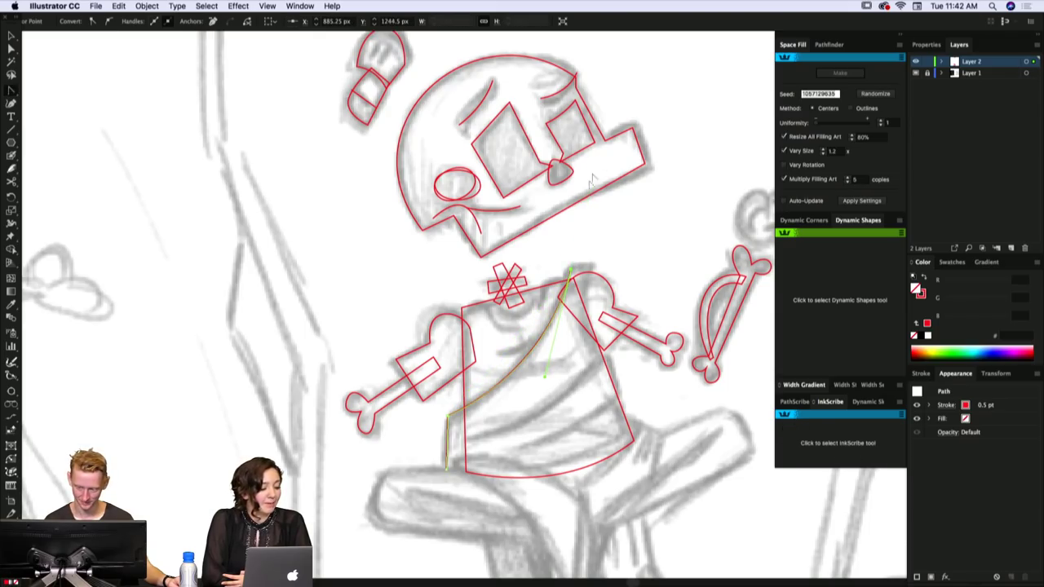
# - Add the sash's short shoulder edge and lower curve back to the hip, closing a shape about 68 by 93 px
pyautogui.click(591, 268)
pyautogui.scroll(-1, 588, 334)
pyautogui.moveTo(544, 375); pyautogui.dragTo(479, 438)
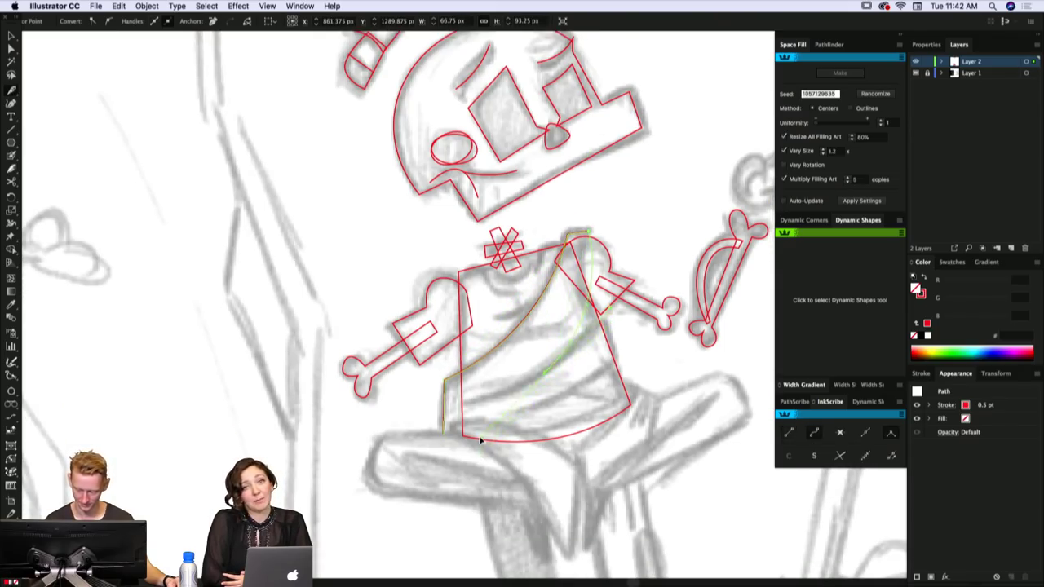
pyautogui.click(446, 432)
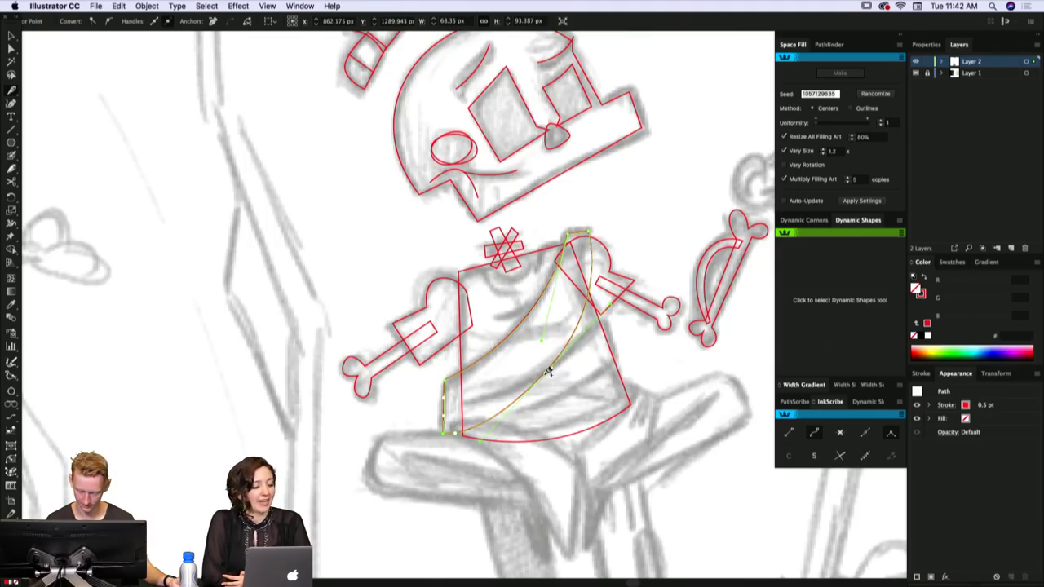
# - Reshape the sash's lower curve by adjusting its handles at the hip and shoulder, and deselect the path
pyautogui.moveTo(487, 441); pyautogui.dragTo(519, 418)
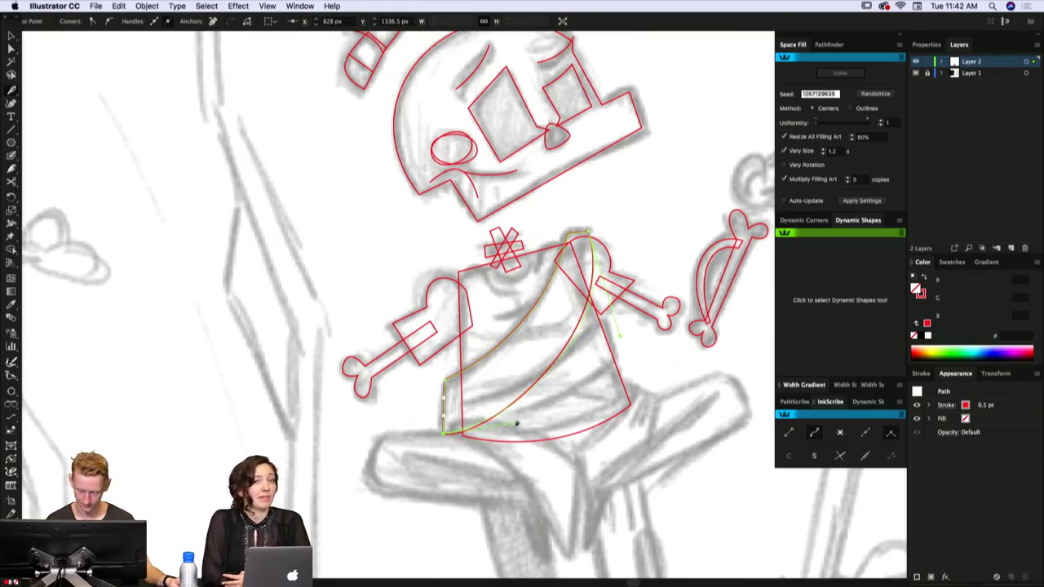
pyautogui.scroll(-1, 581, 357)
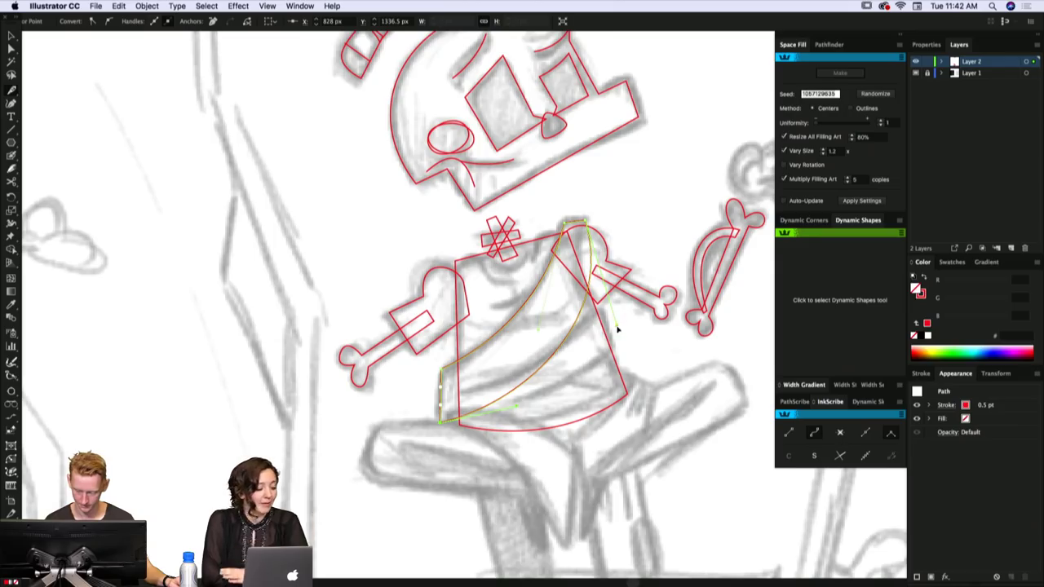
pyautogui.moveTo(618, 327); pyautogui.dragTo(599, 324)
pyautogui.keyDown('super'); pyautogui.click(604, 302); pyautogui.keyUp('super')
pyautogui.press('a')
pyautogui.moveTo(556, 239); pyautogui.dragTo(552, 231)
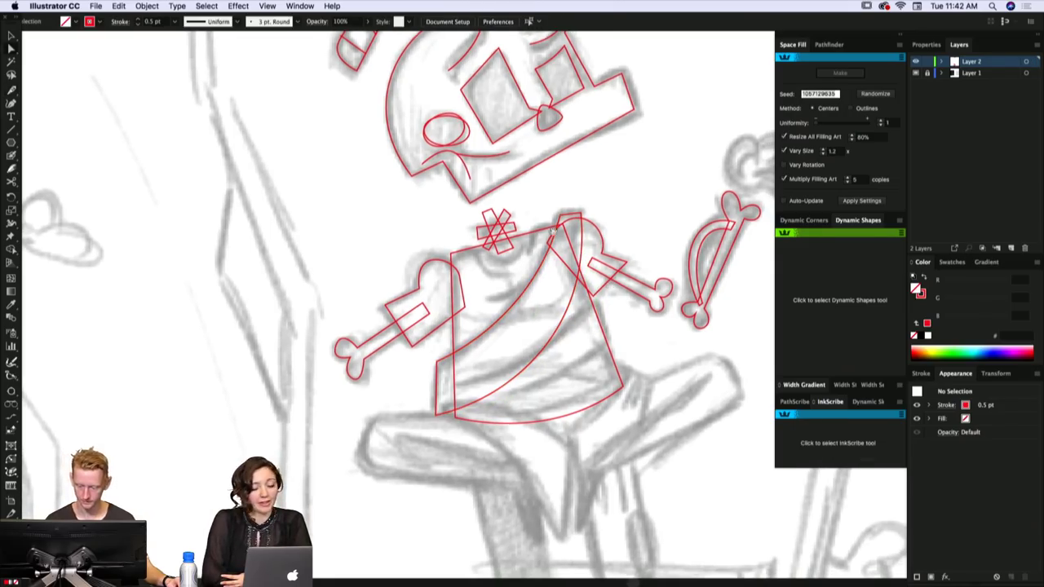
# - Trace the shirt's neckline as an open curve just below the neck bones, about 19 by 10 px, and deselect it
pyautogui.scroll(-3, 552, 230)
pyautogui.click(494, 227)
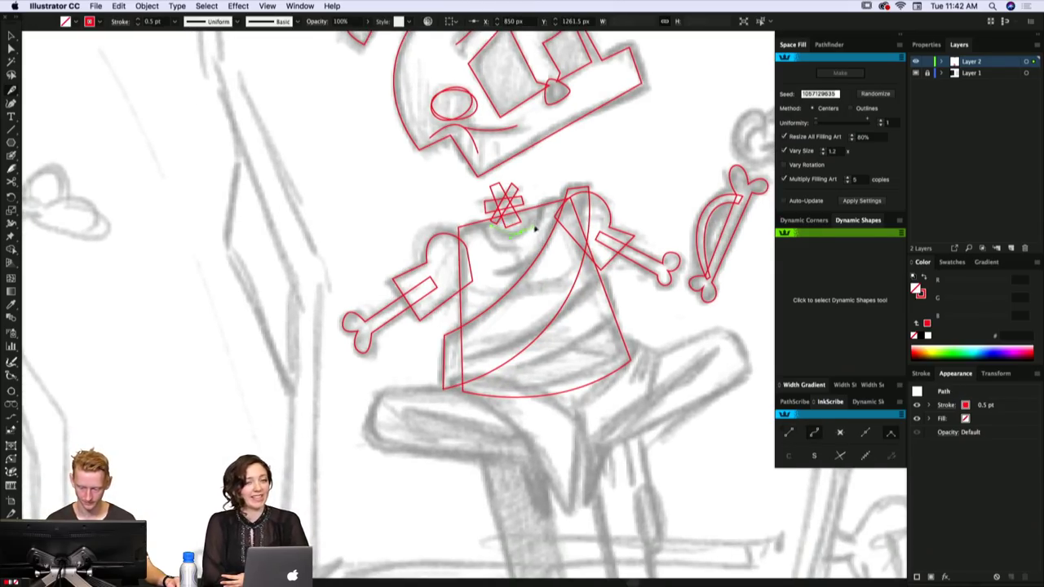
pyautogui.click(532, 216)
pyautogui.moveTo(524, 231); pyautogui.dragTo(525, 229)
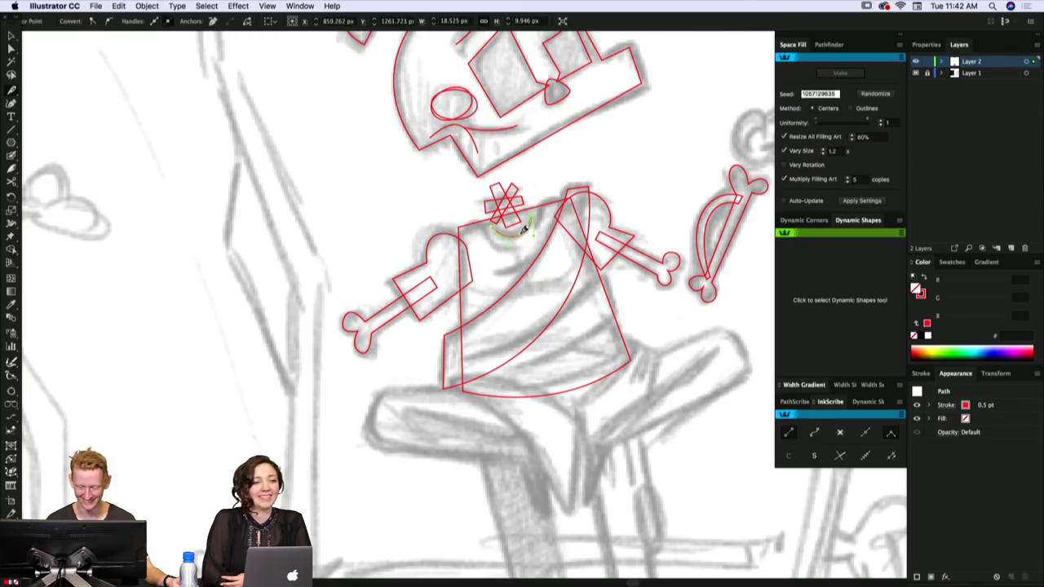
pyautogui.keyDown('super'); pyautogui.click(528, 261); pyautogui.keyUp('super')
# - Nudge the sash's lower hip corner point slightly outward and deselect the path
pyautogui.scroll(-4, 528, 261)
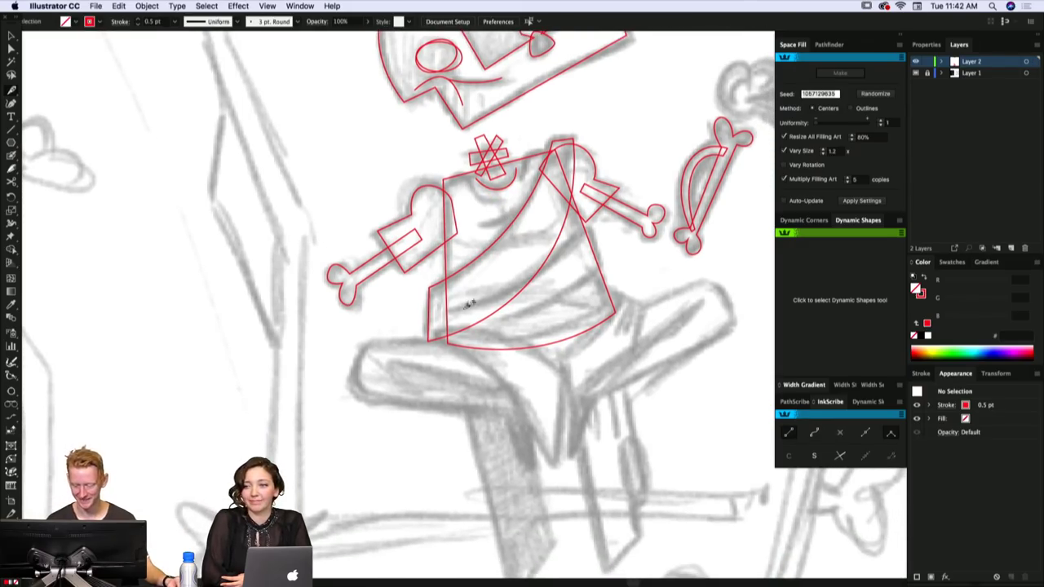
pyautogui.moveTo(430, 342); pyautogui.dragTo(428, 342)
pyautogui.click(543, 296)
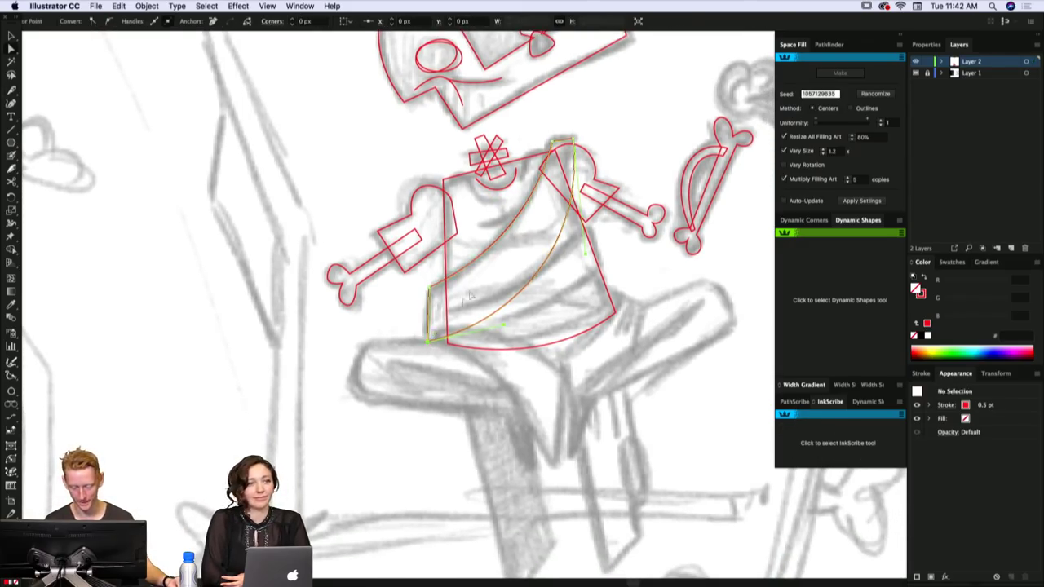
pyautogui.moveTo(614, 292); pyautogui.dragTo(595, 277)
pyautogui.scroll(3, 595, 278)
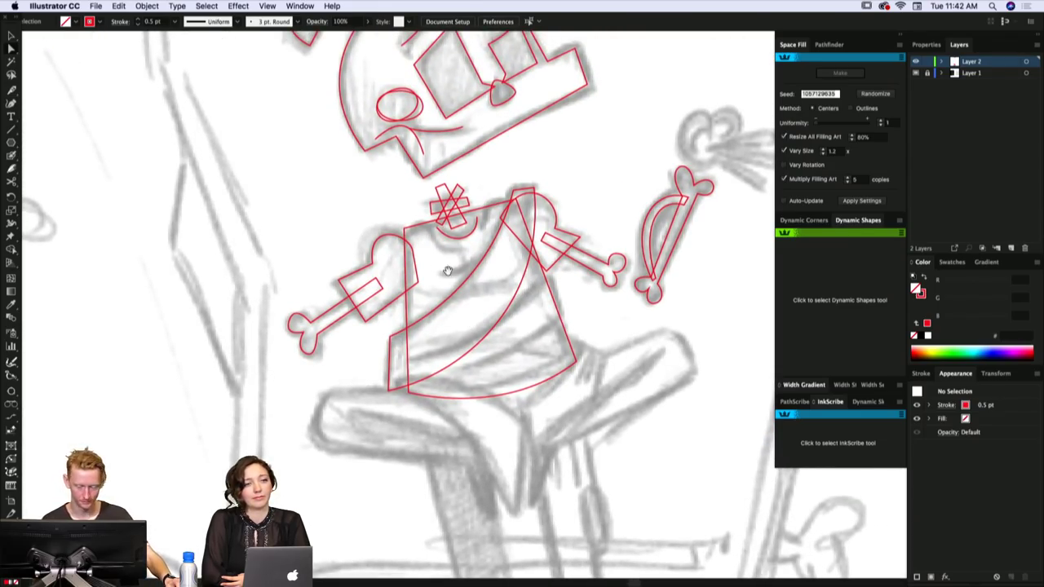
pyautogui.scroll(-1, 563, 268)
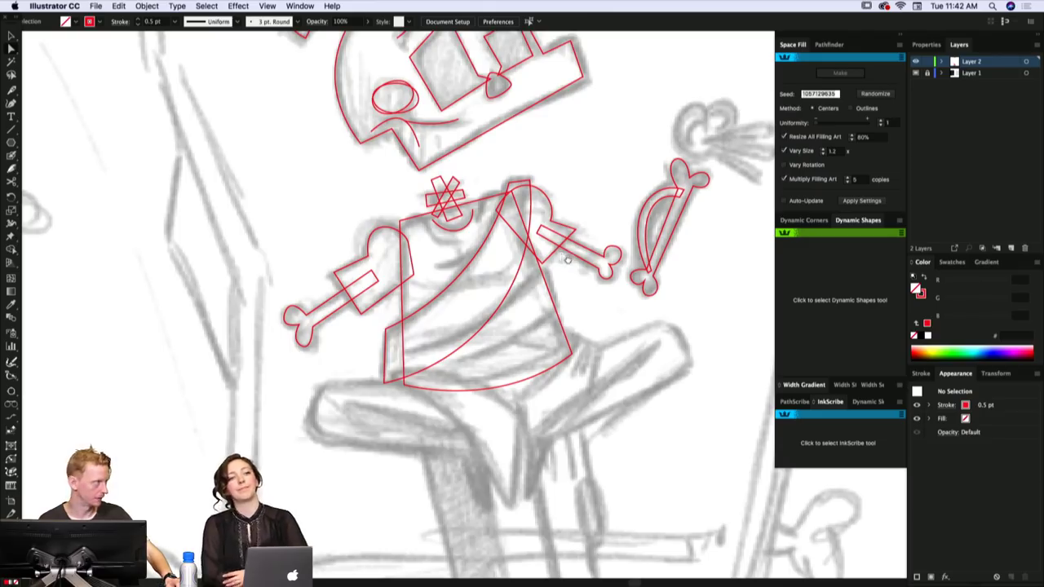
pyautogui.scroll(2, 567, 260)
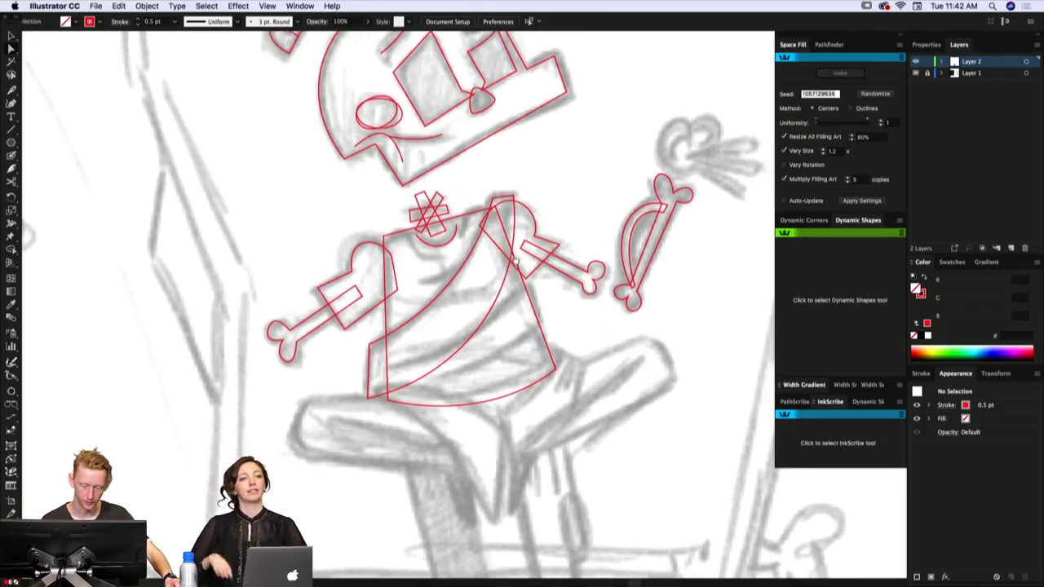
pyautogui.moveTo(514, 260); pyautogui.dragTo(507, 254)
pyautogui.press('p')
pyautogui.moveTo(407, 350); pyautogui.dragTo(439, 333)
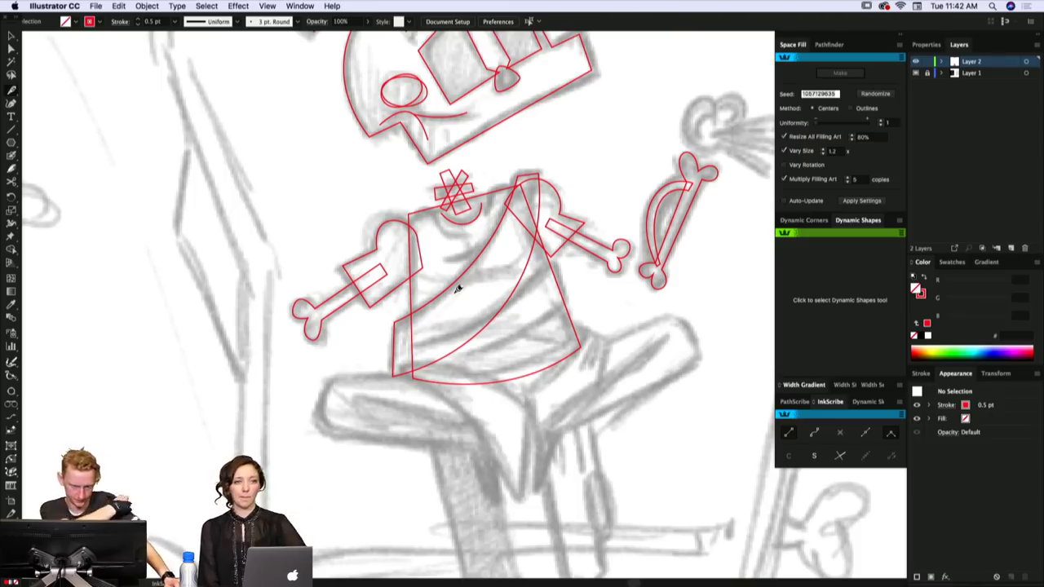
# - Trace the band across the lower shirt with an upper curve, a short edge along the shirt's side and a lower curve back
pyautogui.scroll(2, 620, 227)
pyautogui.hscroll(3, 620, 226)
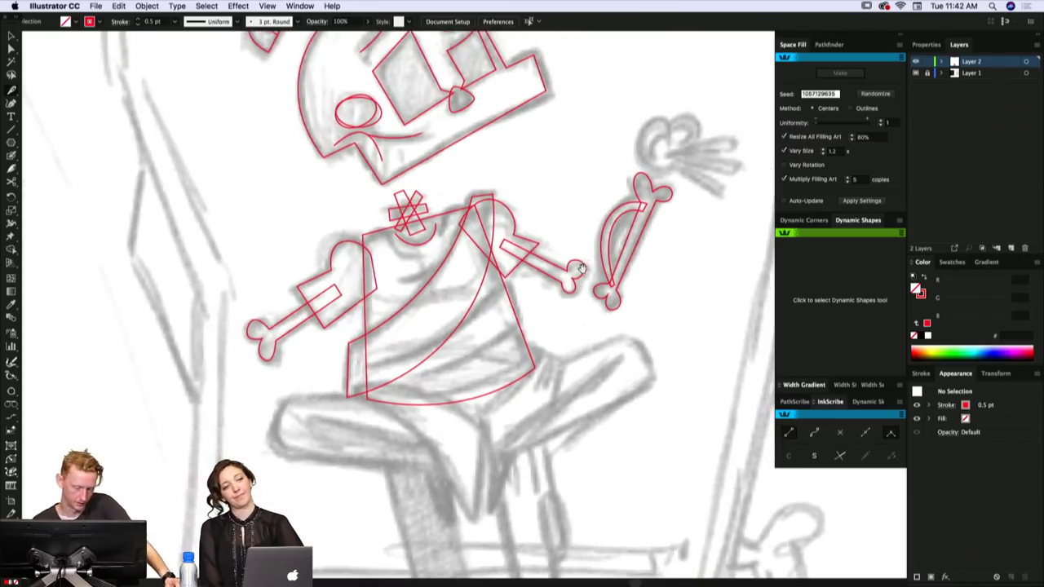
pyautogui.scroll(5, 610, 290)
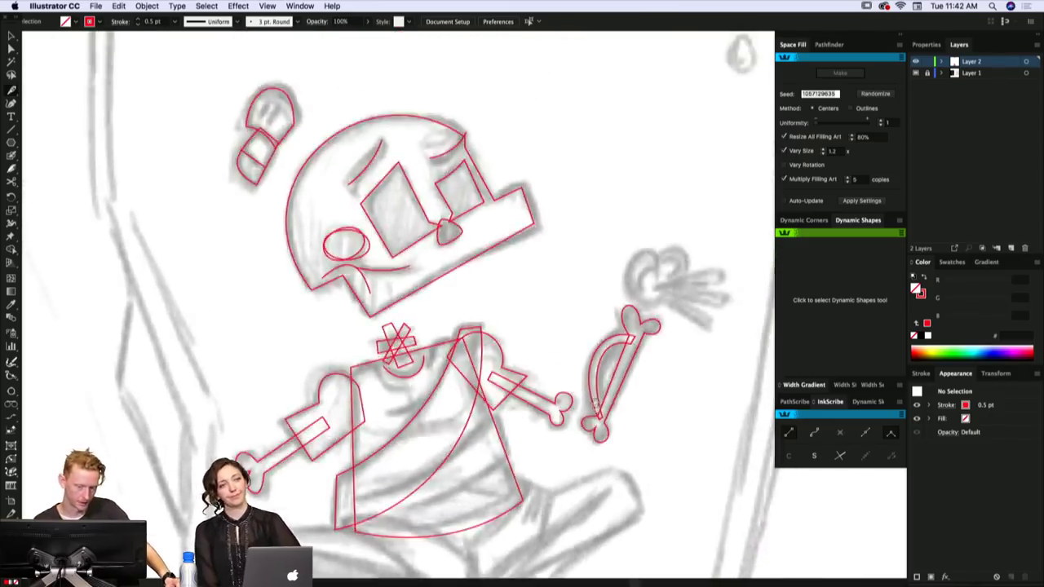
pyautogui.scroll(-5, 435, 212)
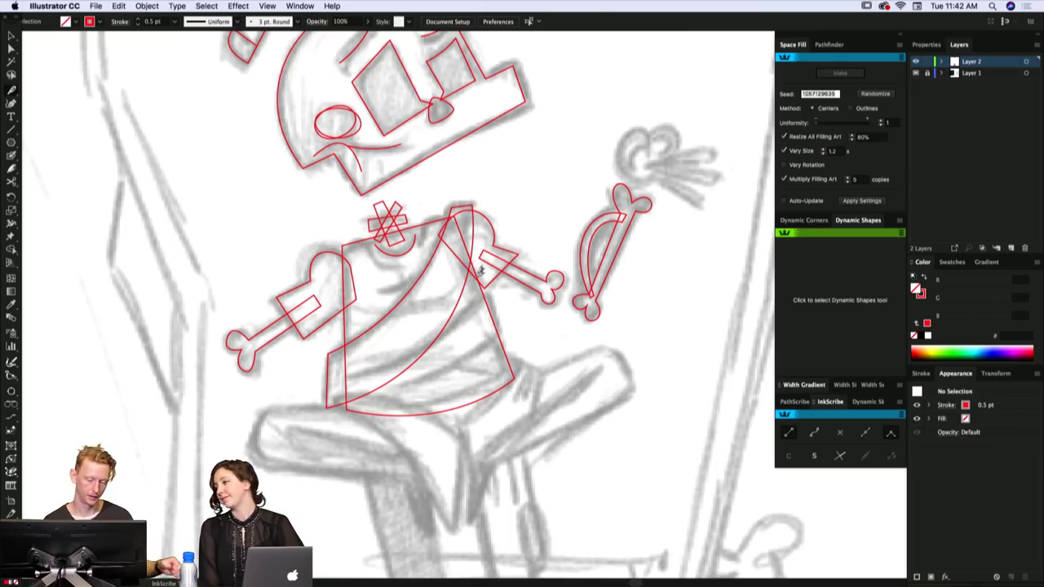
pyautogui.scroll(-3, 483, 302)
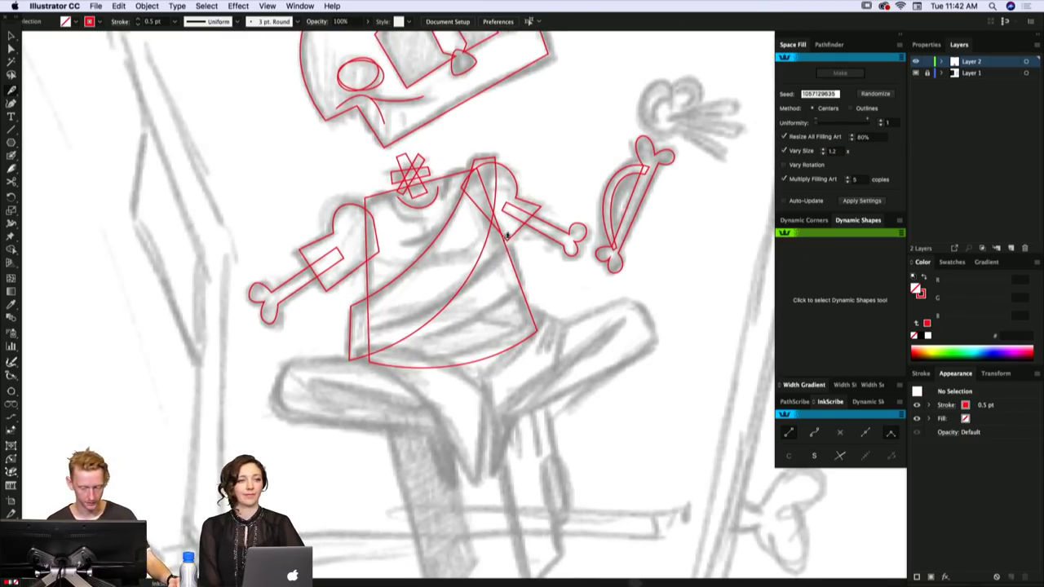
pyautogui.click(371, 327)
pyautogui.click(507, 238)
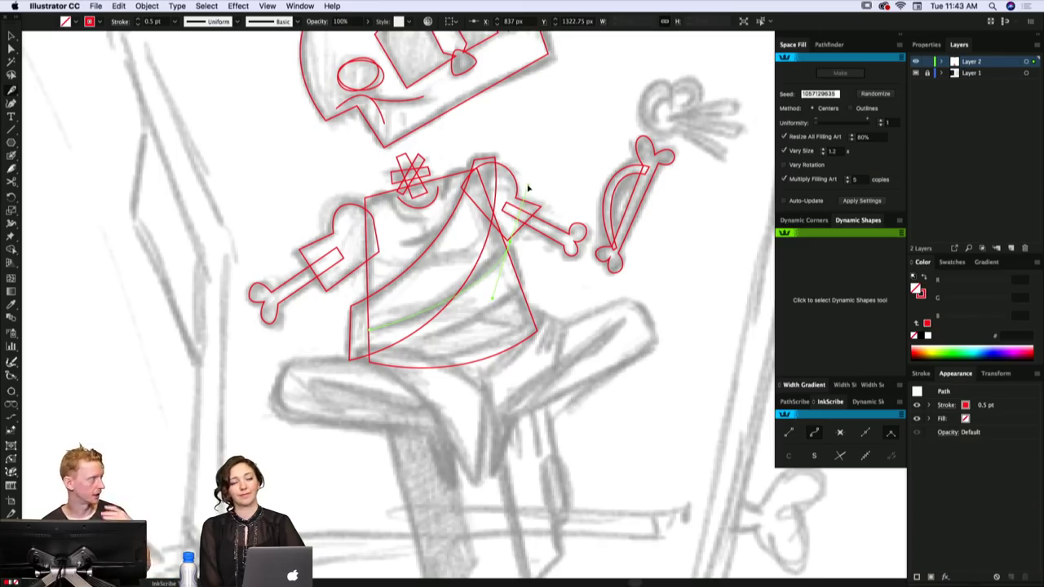
pyautogui.moveTo(527, 189); pyautogui.dragTo(547, 190)
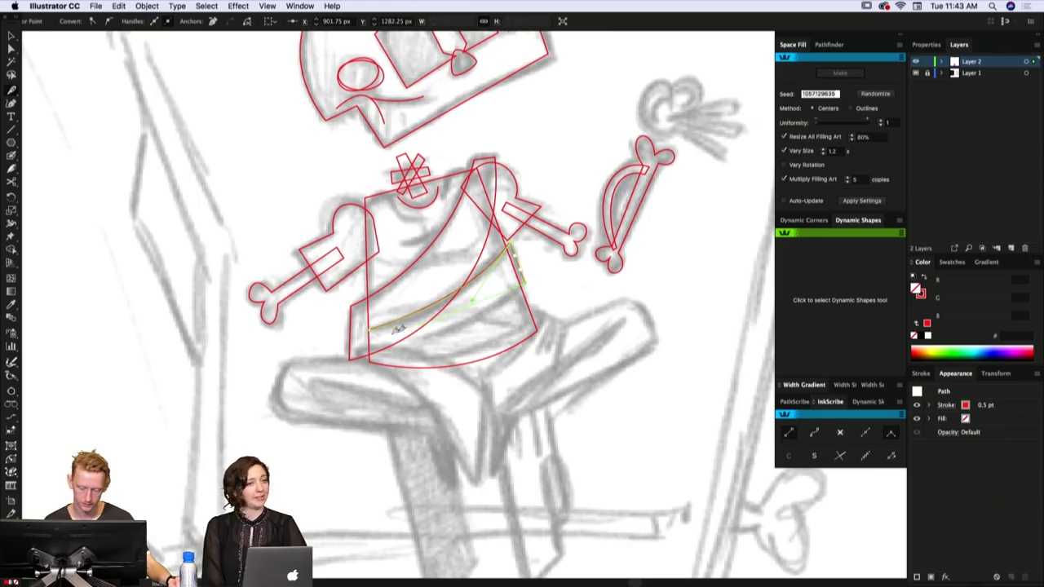
pyautogui.click(526, 281)
pyautogui.moveTo(322, 347); pyautogui.dragTo(287, 354)
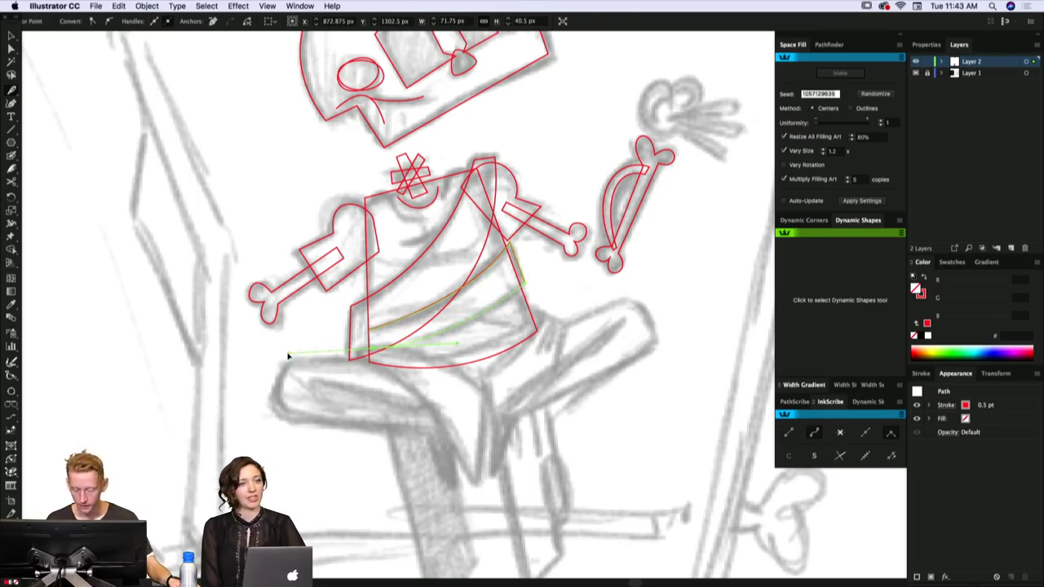
# - Close the lower shirt band as a shape about 72 by 49 px, undo and redo its last edits, and deselect it
pyautogui.keyDown('super'); pyautogui.click(530, 265); pyautogui.keyUp('super')
pyautogui.press('v')
pyautogui.press('super+z')
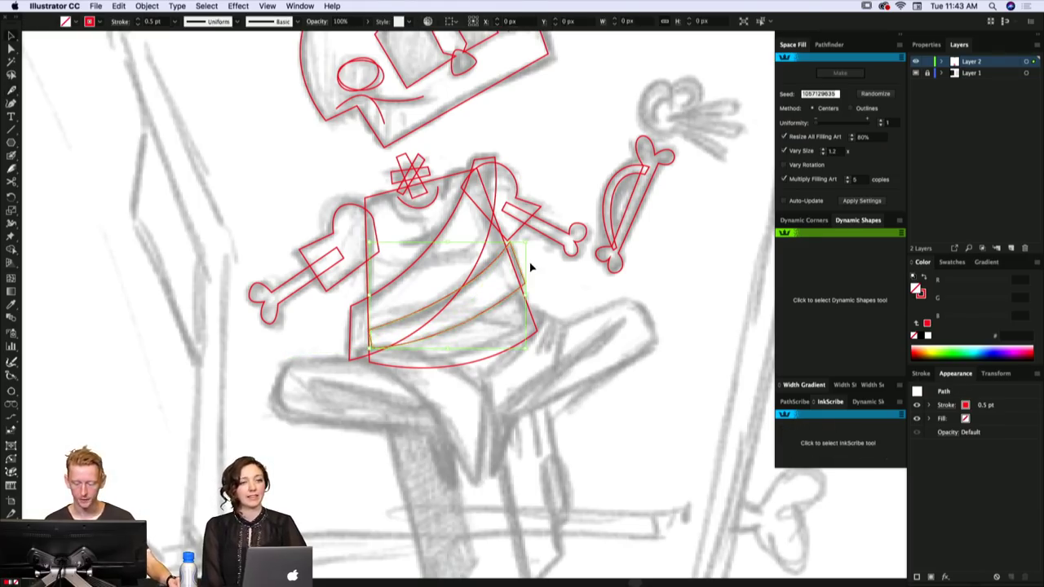
pyautogui.press('super+z')
pyautogui.press('super+z')
pyautogui.press('super+z')
pyautogui.press('super+shift+z')
pyautogui.press('super+shift+z')
pyautogui.press('super+shift+z')
pyautogui.click(519, 241)
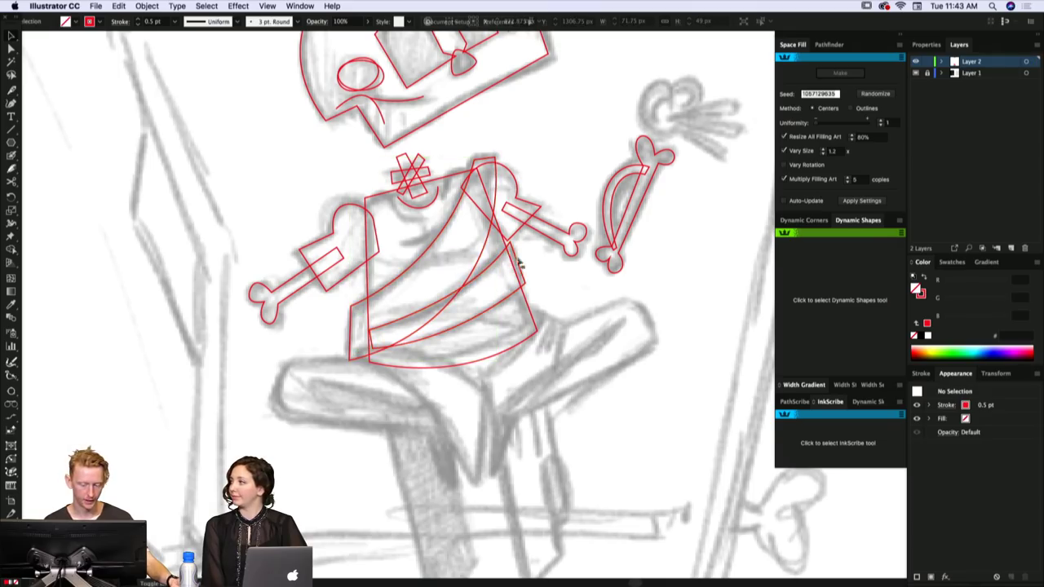
# - Select the skull group, rotate it slightly clockwise, and deselect it
pyautogui.scroll(-1, 516, 231)
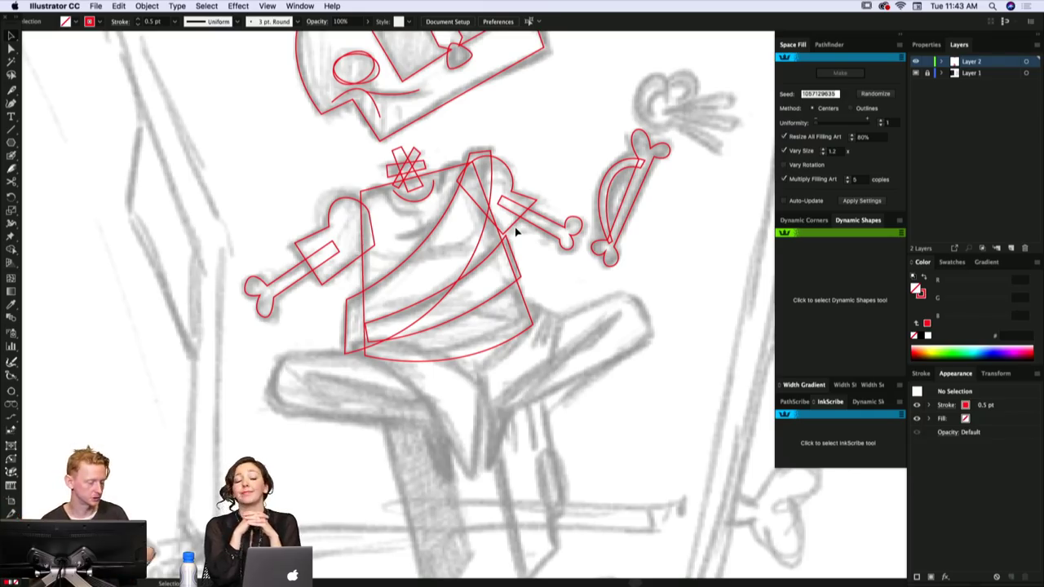
pyautogui.scroll(5, 516, 232)
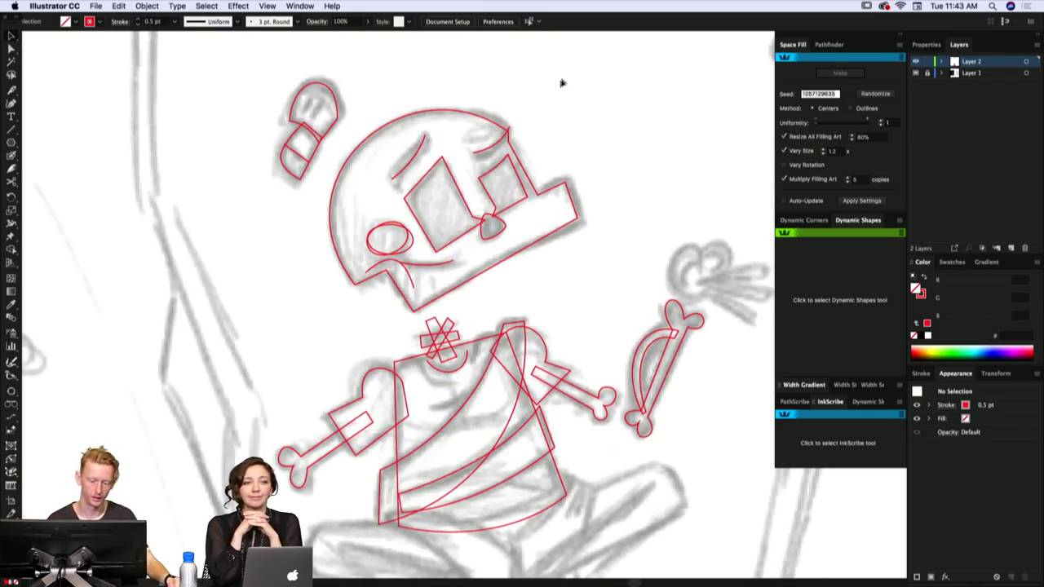
pyautogui.moveTo(561, 83); pyautogui.dragTo(384, 290)
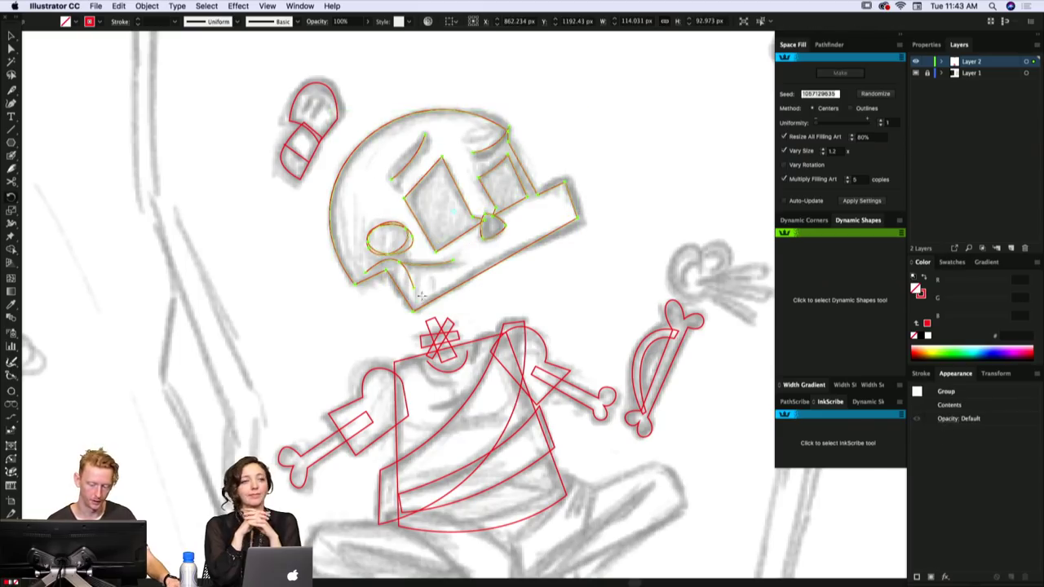
pyautogui.moveTo(551, 201); pyautogui.dragTo(517, 166)
pyautogui.moveTo(505, 161); pyautogui.dragTo(588, 248)
pyautogui.click(592, 256)
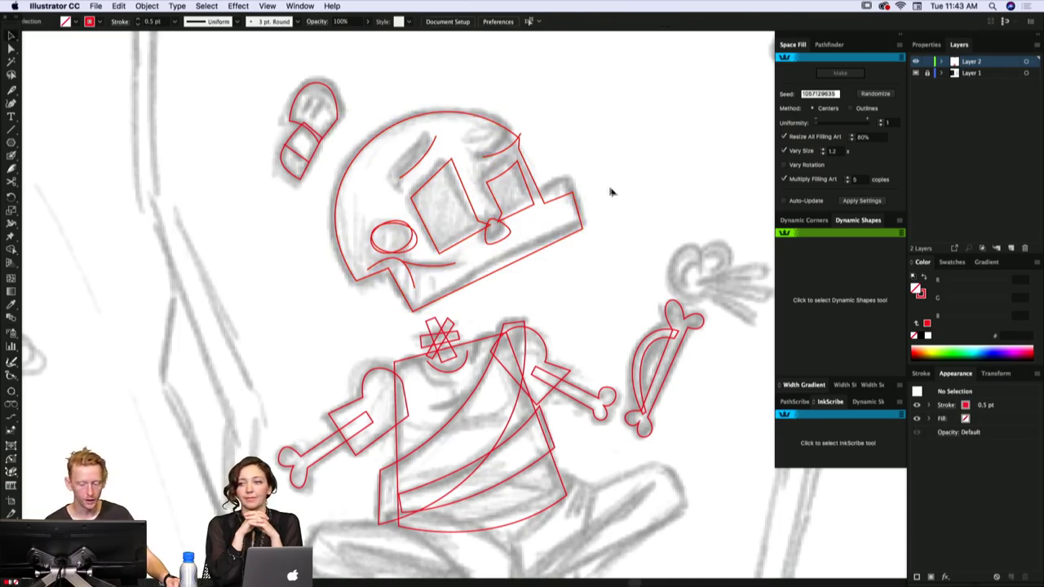
# - Rotate the skull group slightly back counter-clockwise, nudge it to match the sketched head, and deselect it
pyautogui.click(575, 230)
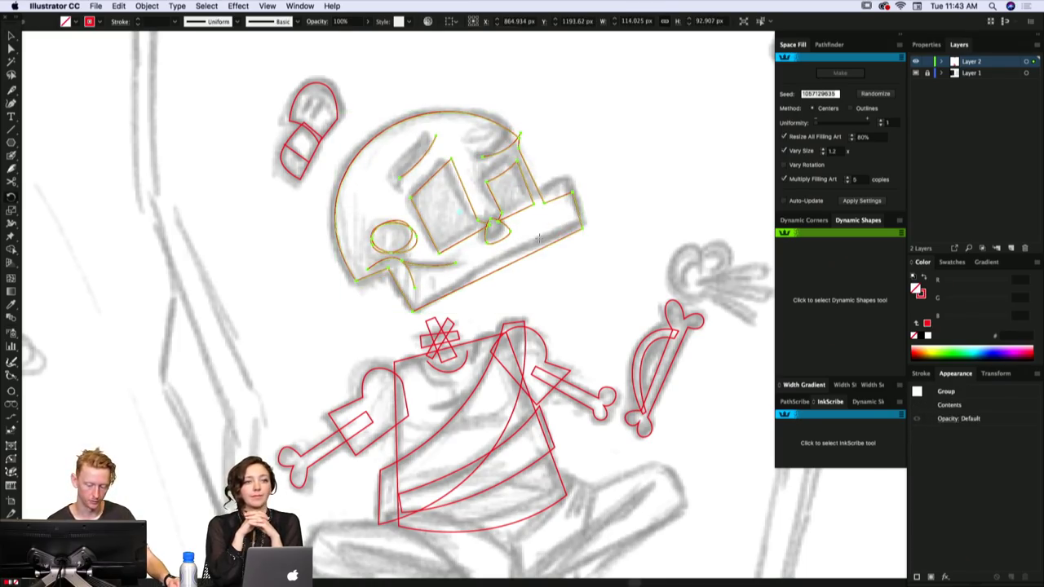
pyautogui.press('v')
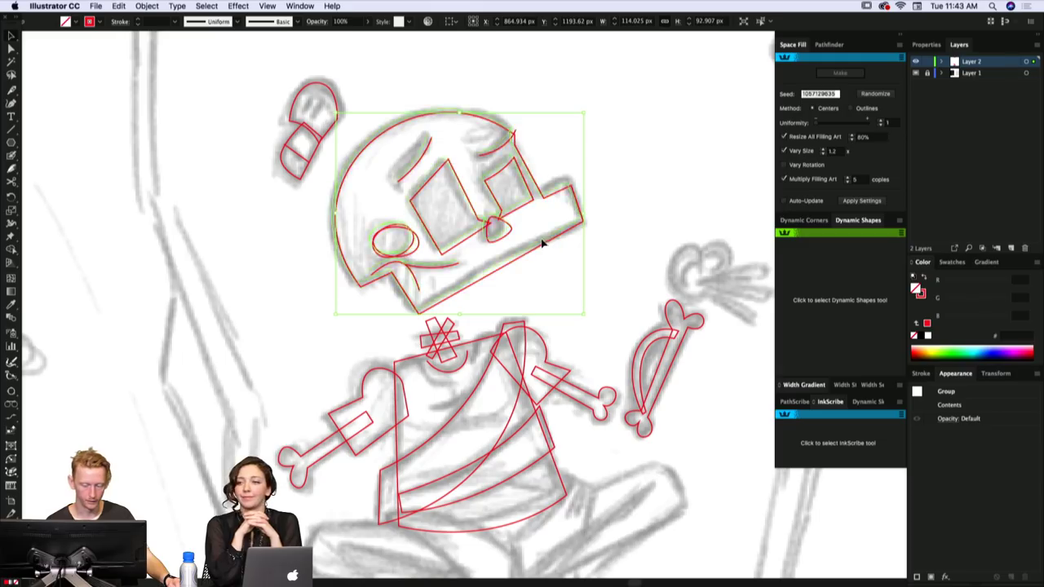
pyautogui.press('a')
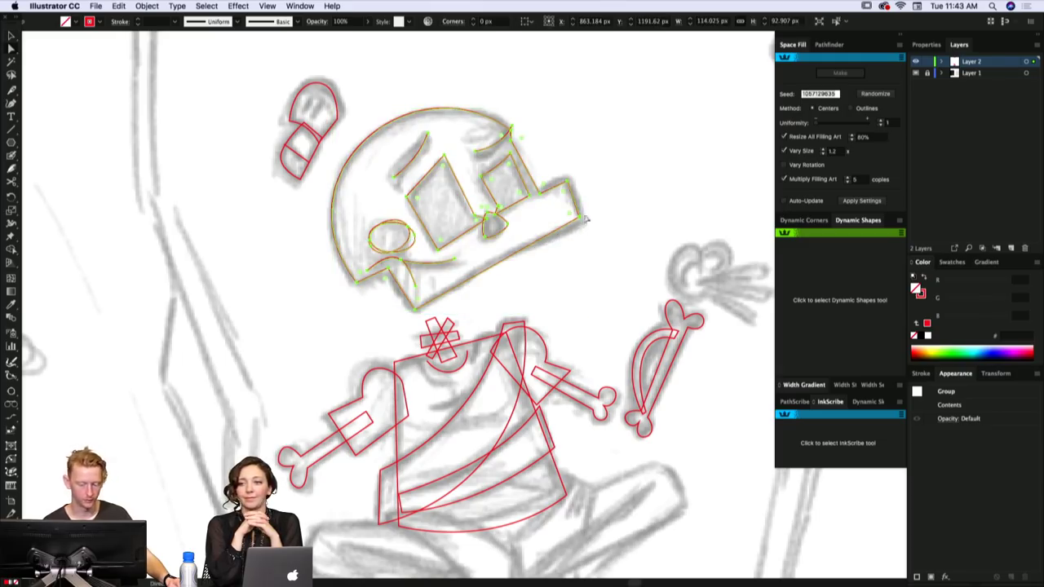
pyautogui.click(585, 219)
pyautogui.scroll(-2, 592, 217)
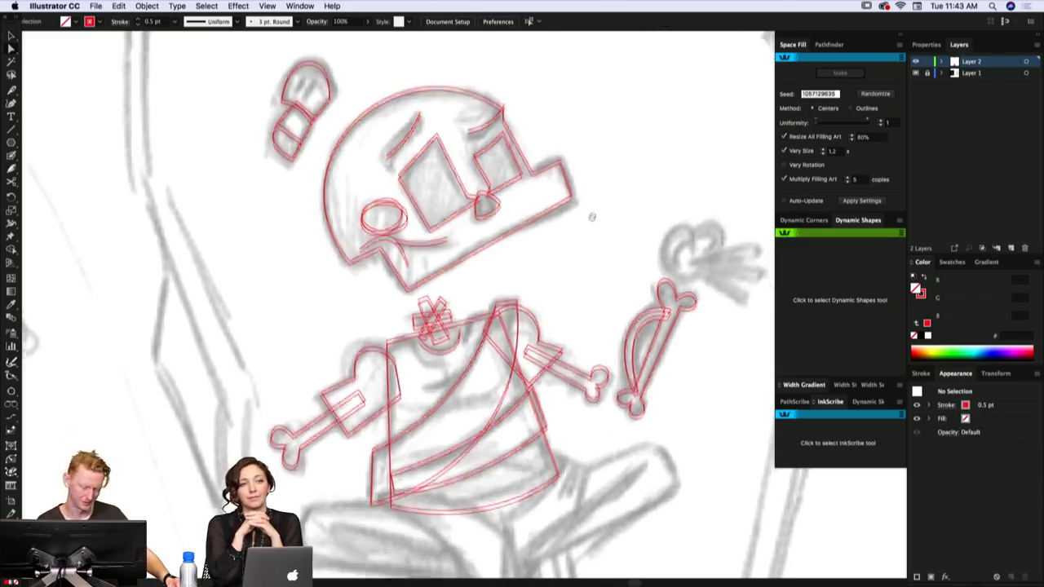
pyautogui.scroll(-5, 592, 217)
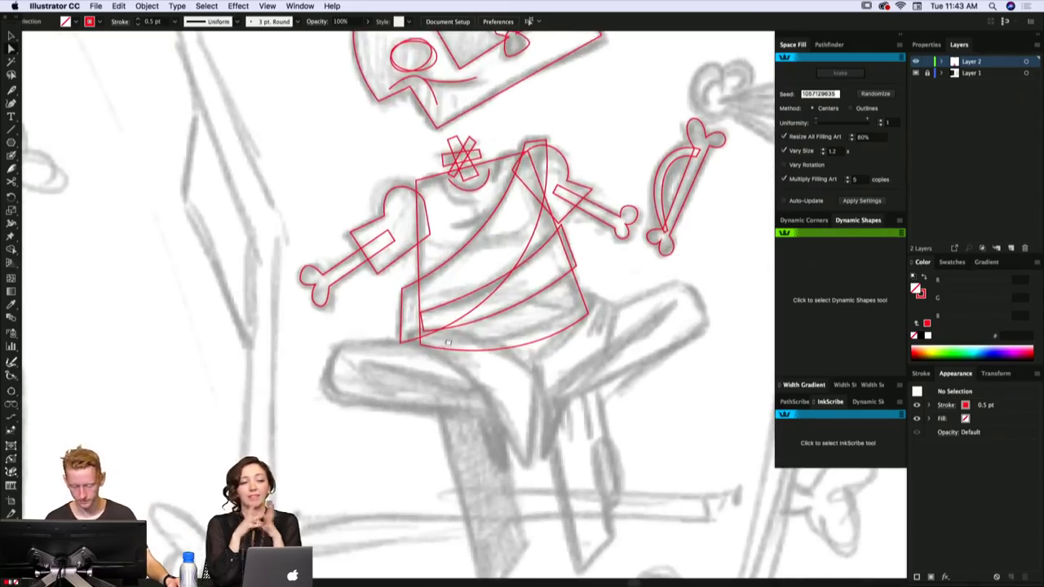
pyautogui.scroll(3, 448, 342)
pyautogui.press('v')
pyautogui.click(371, 293)
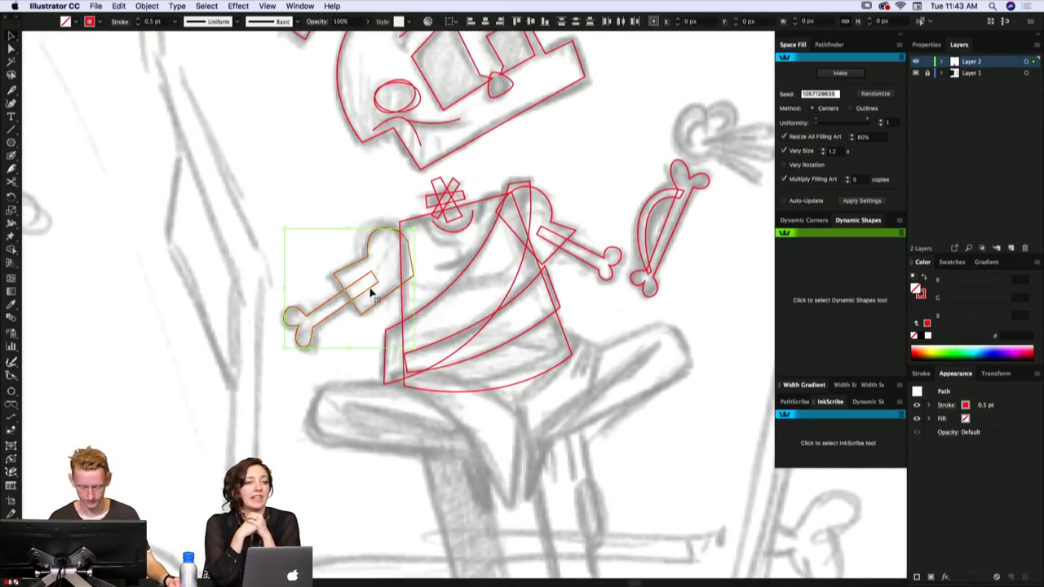
pyautogui.click(339, 288)
pyautogui.moveTo(319, 265); pyautogui.dragTo(359, 285)
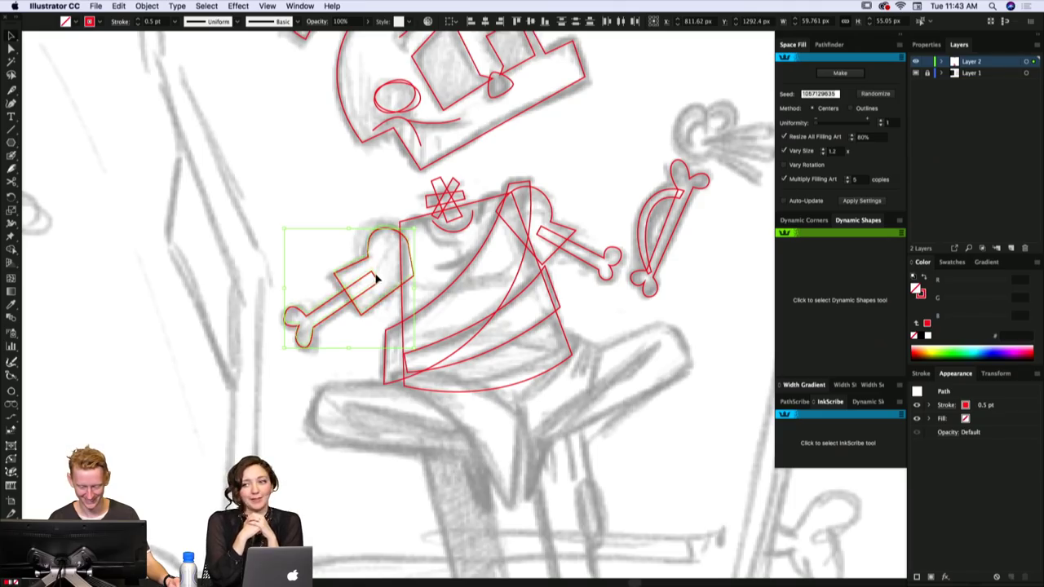
pyautogui.moveTo(476, 310); pyautogui.dragTo(467, 201)
pyautogui.press('super+shift+a')
# - Trace the cloth flap hanging from the sash's hip end to a narrow tip, closing a shape about 56 by 68 px
pyautogui.press('p')
pyautogui.click(385, 271)
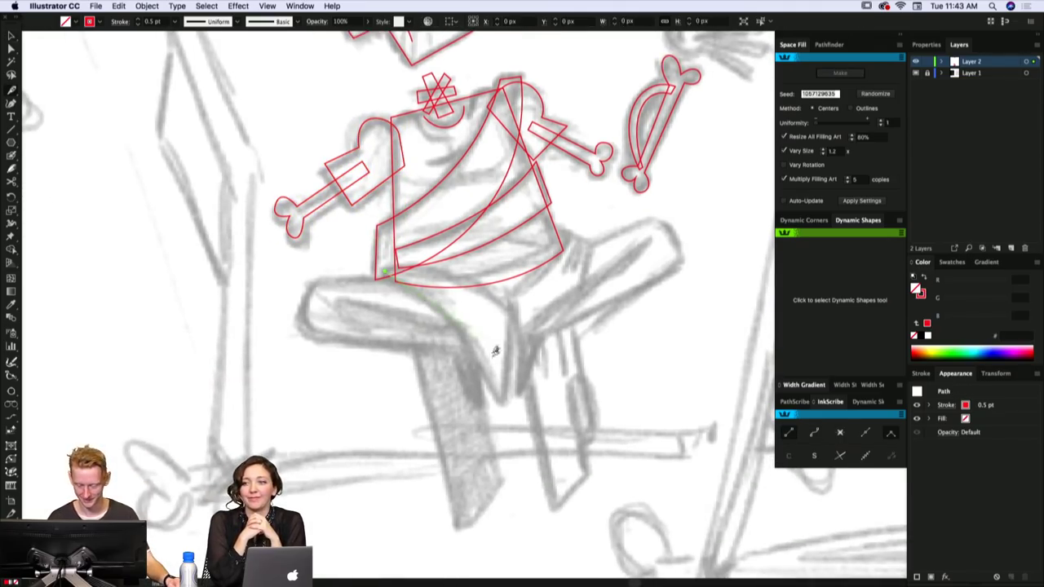
pyautogui.moveTo(501, 407)
pyautogui.mouseDown()
pyautogui.moveTo(529, 503)
pyautogui.moveTo(506, 416)
pyautogui.mouseUp()
pyautogui.hotkey('shift', 'c')
pyautogui.press('p')
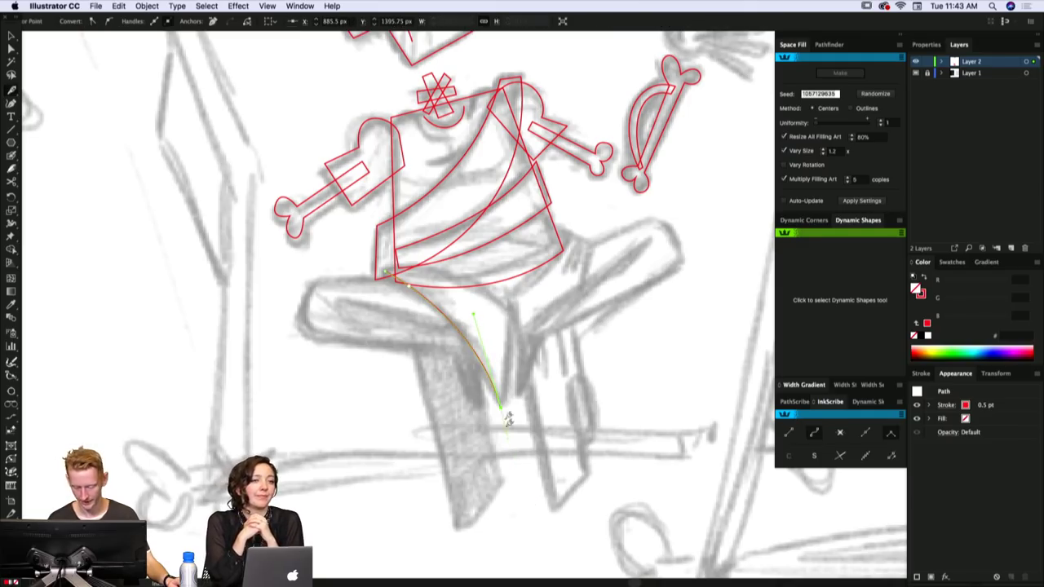
pyautogui.click(508, 408)
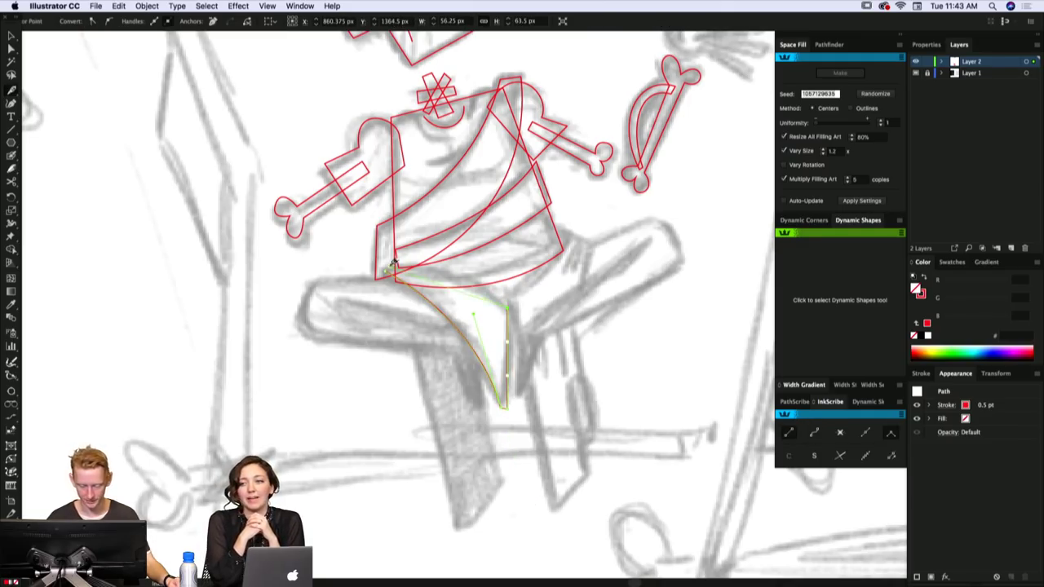
pyautogui.moveTo(391, 262); pyautogui.dragTo(309, 236)
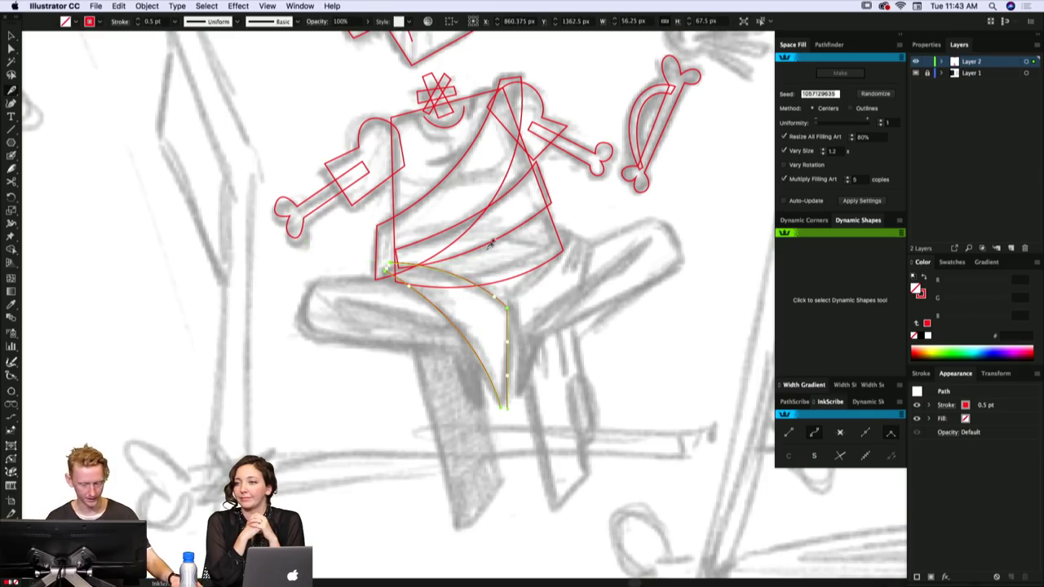
pyautogui.keyDown('super'); pyautogui.click(496, 260); pyautogui.keyUp('super')
# - Nudge the corner point at the hanging cloth flap's lower tip slightly inward and deselect the path
pyautogui.moveTo(511, 295)
pyautogui.mouseDown()
pyautogui.moveTo(503, 288)
pyautogui.moveTo(530, 299)
pyautogui.mouseUp()
pyautogui.press('a')
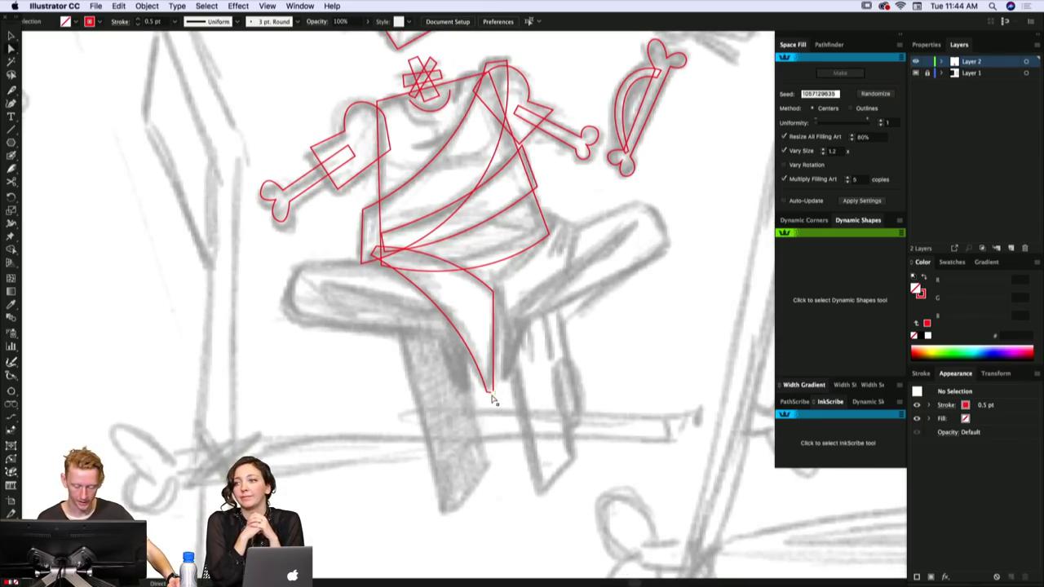
pyautogui.moveTo(491, 394); pyautogui.dragTo(503, 374)
pyautogui.click(505, 367)
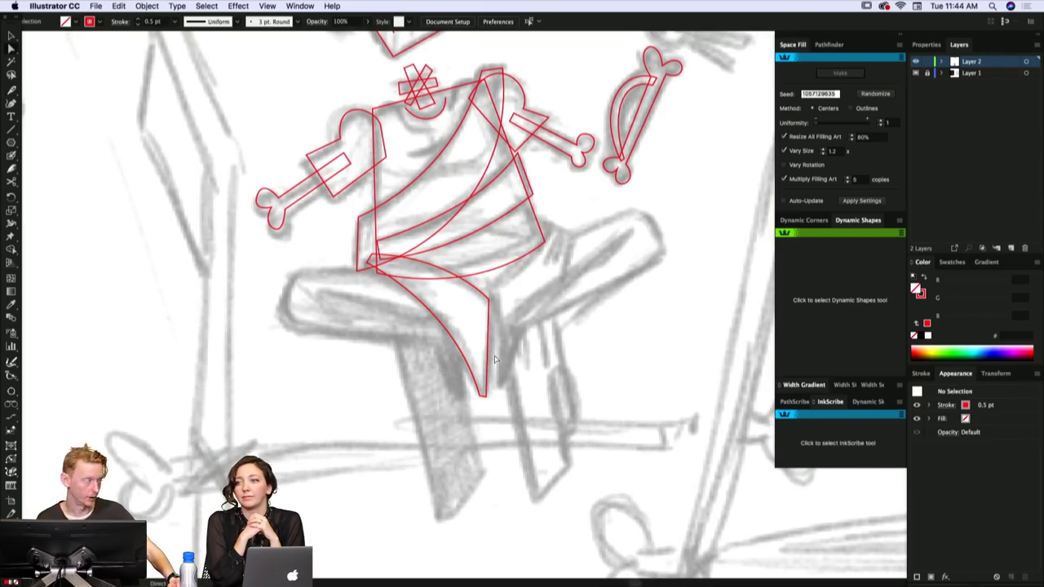
# - Start tracing the opposite hip's cloth piece with straight edges from the shirt's side out over the hip and down the thigh
pyautogui.scroll(1, 599, 245)
pyautogui.hscroll(1, 599, 245)
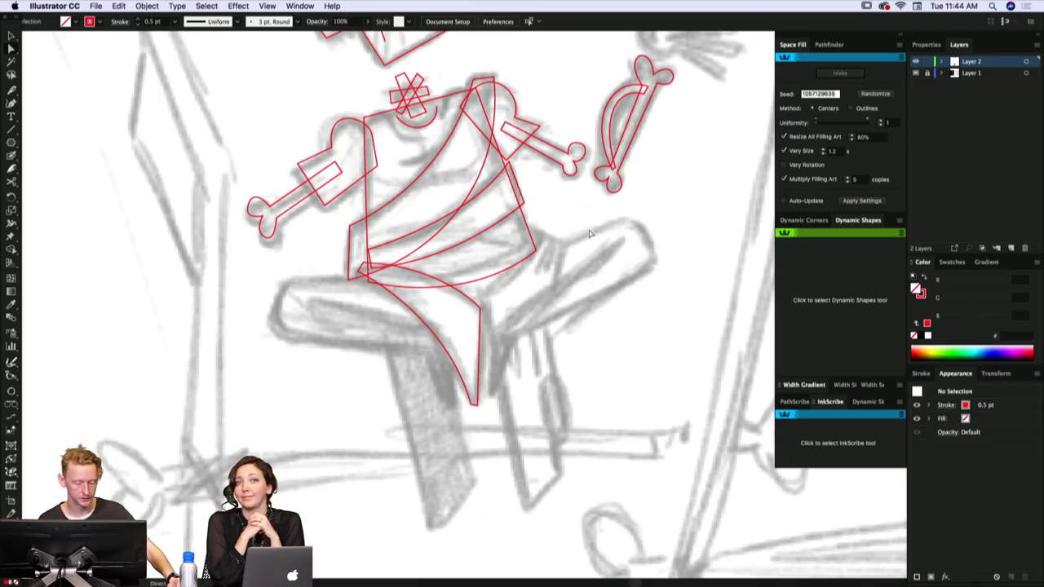
pyautogui.scroll(5, 591, 236)
pyautogui.hscroll(1, 591, 237)
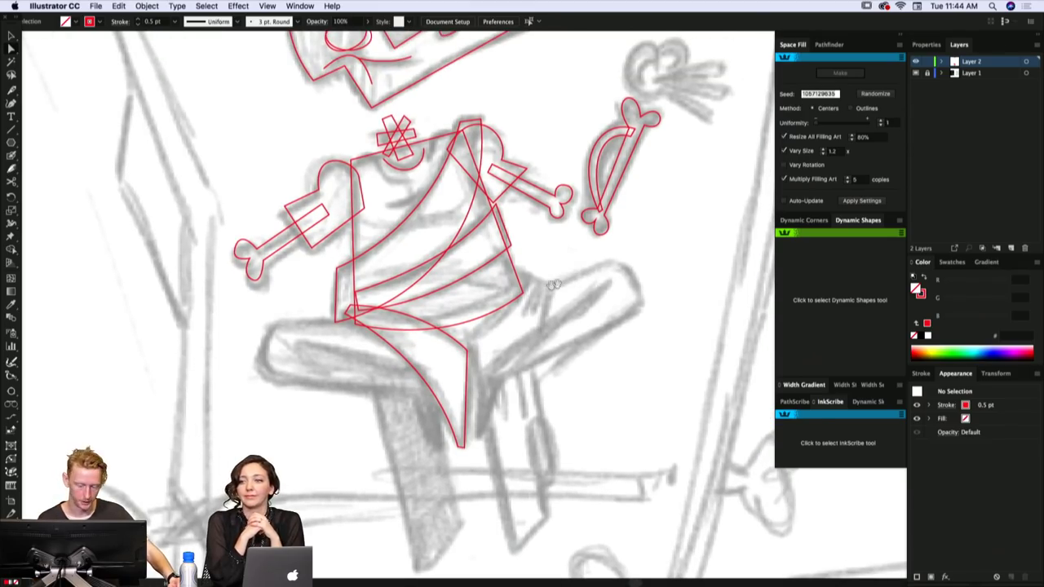
pyautogui.press('p')
pyautogui.moveTo(542, 266); pyautogui.dragTo(529, 314)
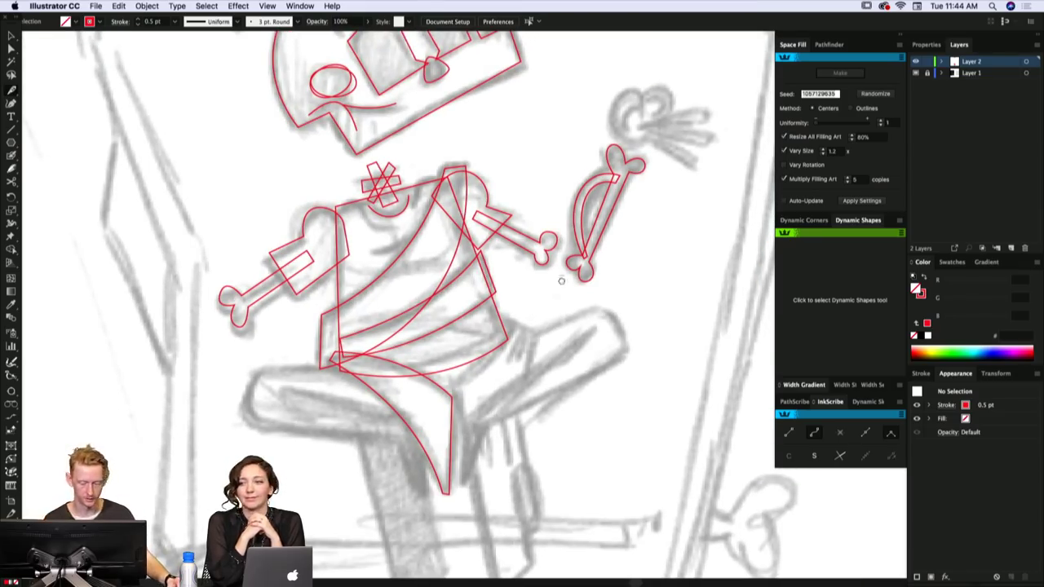
pyautogui.scroll(1, 559, 275)
pyautogui.click(500, 319)
pyautogui.click(538, 338)
pyautogui.click(524, 383)
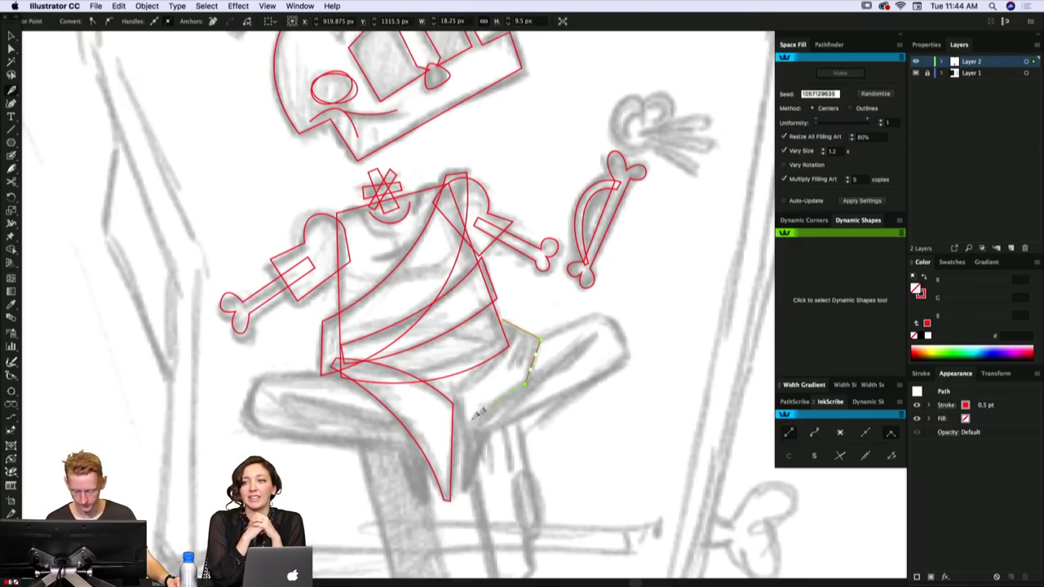
# - Add the second cloth piece's crotch corner, curved lower tip and inner edges back to the start, closing a shape about 38 by 79 px
pyautogui.click(484, 418)
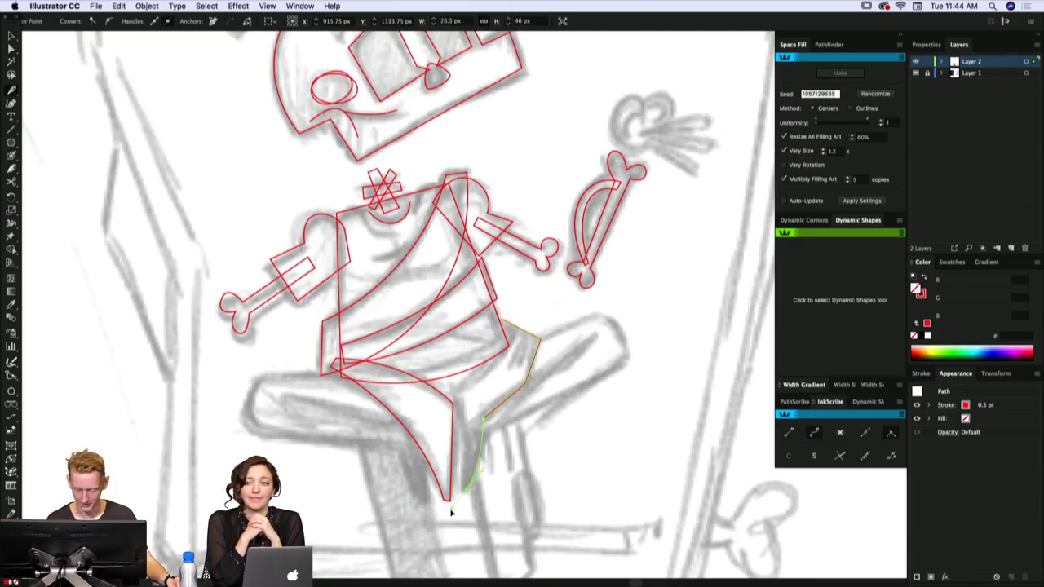
pyautogui.click(467, 490)
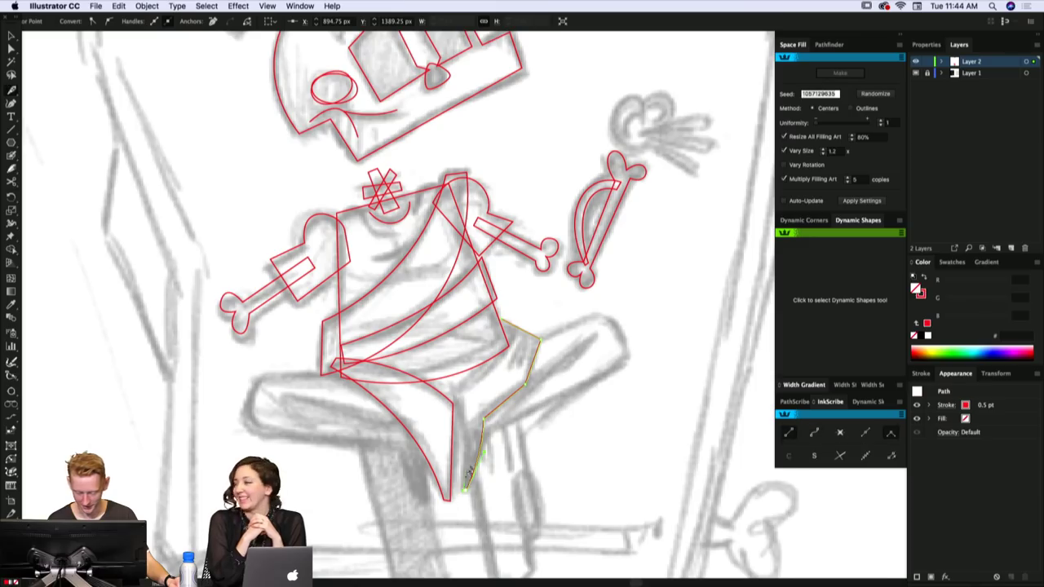
pyautogui.click(460, 389)
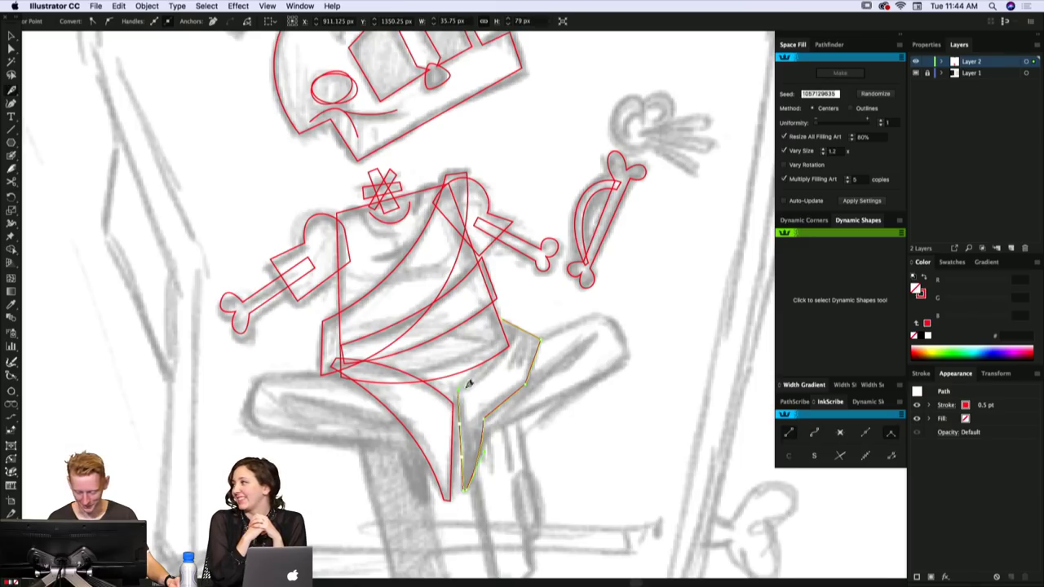
pyautogui.click(503, 323)
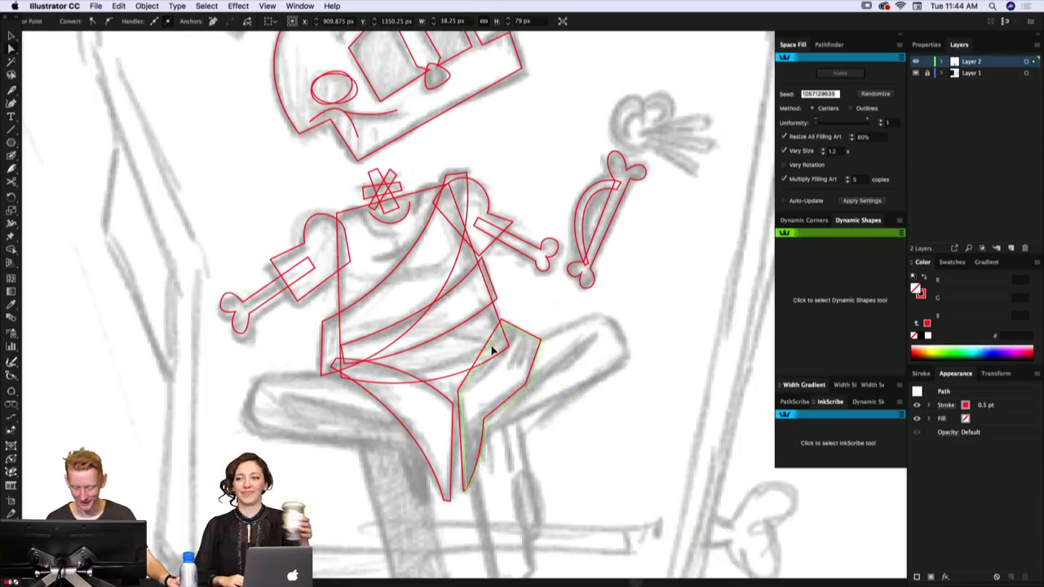
pyautogui.press('super+shift+a')
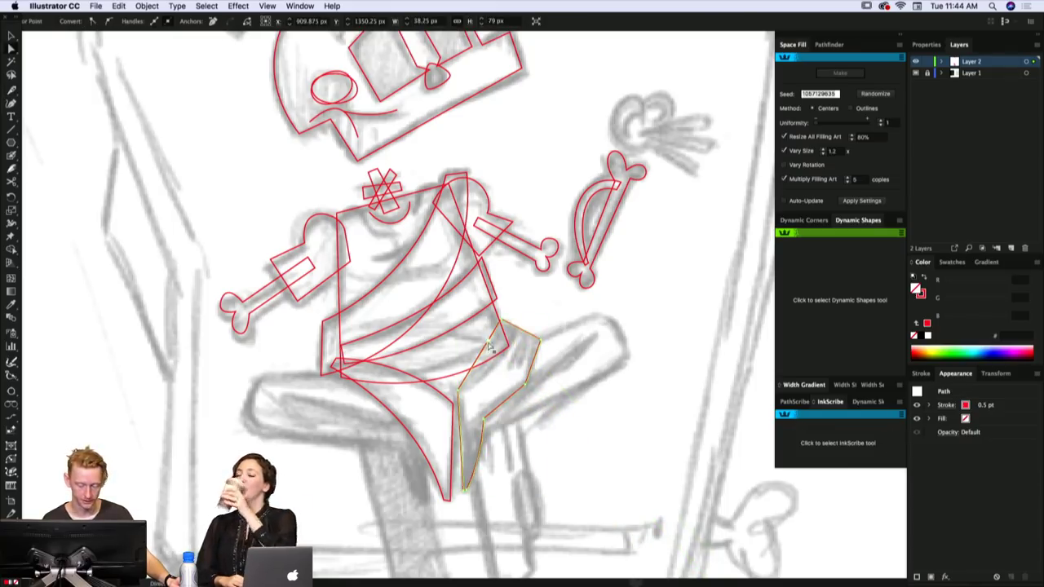
# - Adjust the second cloth piece's outer edge slightly inward above its lower tip and deselect the path
pyautogui.scroll(-3, 539, 301)
pyautogui.scroll(-3, 538, 302)
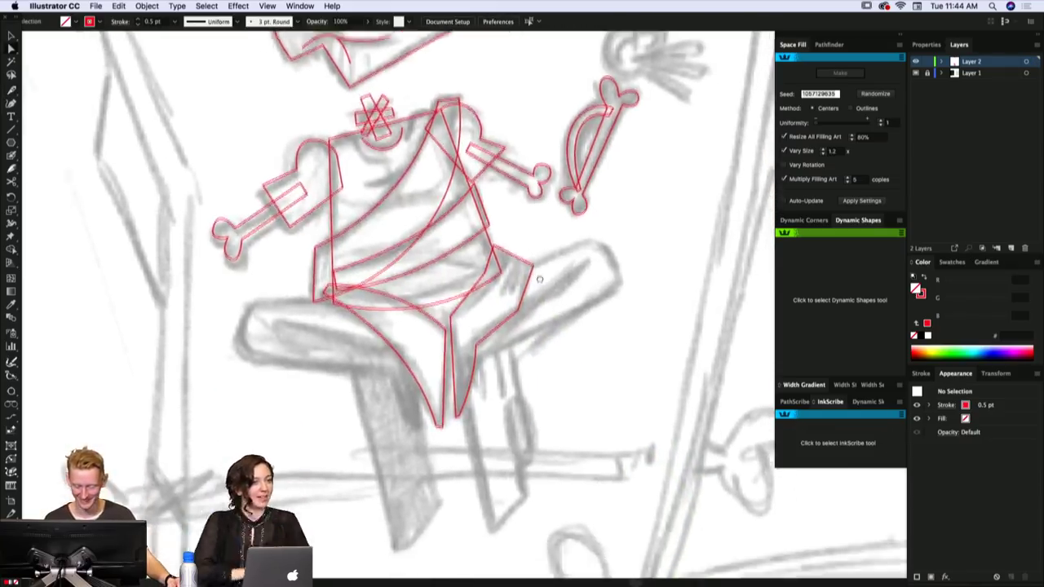
pyautogui.keyDown('super'); pyautogui.click(477, 377); pyautogui.keyUp('super')
pyautogui.moveTo(476, 379); pyautogui.dragTo(472, 377)
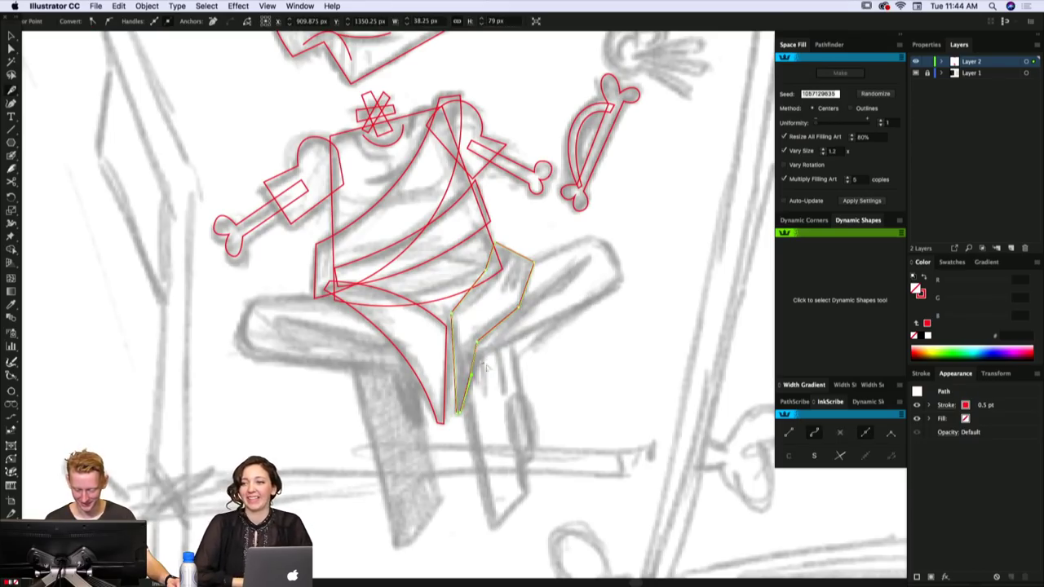
pyautogui.press('super+shift+a')
pyautogui.press('a')
# - Trace the raised thigh beside the second cloth piece with a rounded knee end, closing a shape about 71 by 47 px
pyautogui.moveTo(551, 399); pyautogui.dragTo(617, 359)
pyautogui.moveTo(593, 296); pyautogui.dragTo(601, 354)
pyautogui.press('p')
pyautogui.click(535, 334)
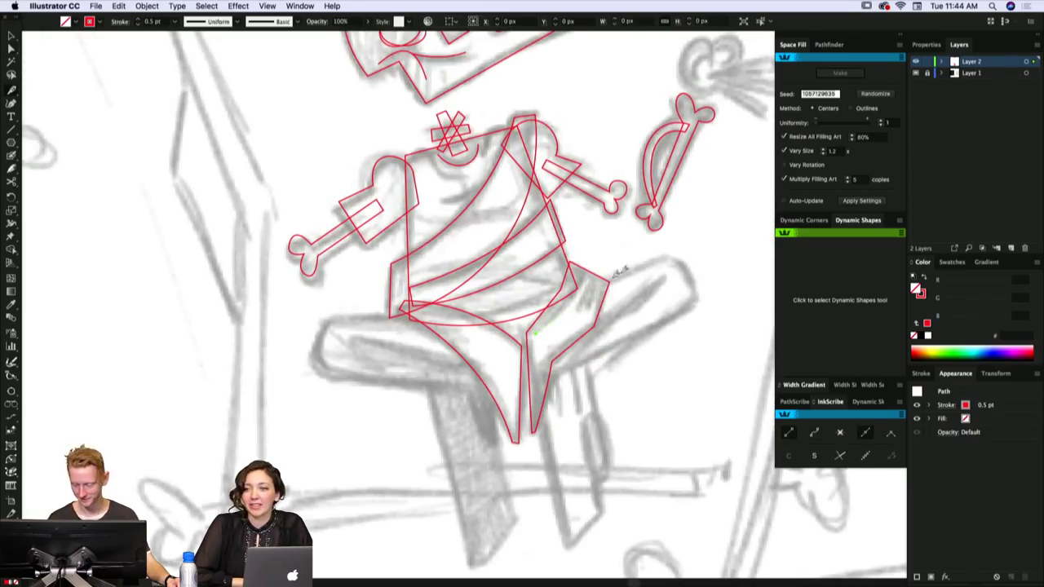
pyautogui.moveTo(664, 257); pyautogui.dragTo(699, 252)
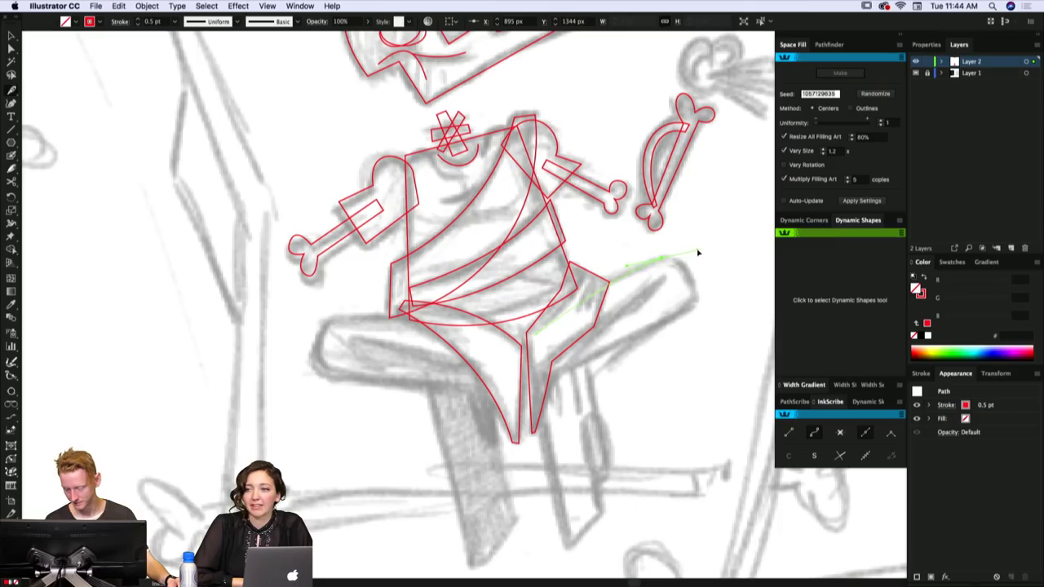
pyautogui.click(699, 252)
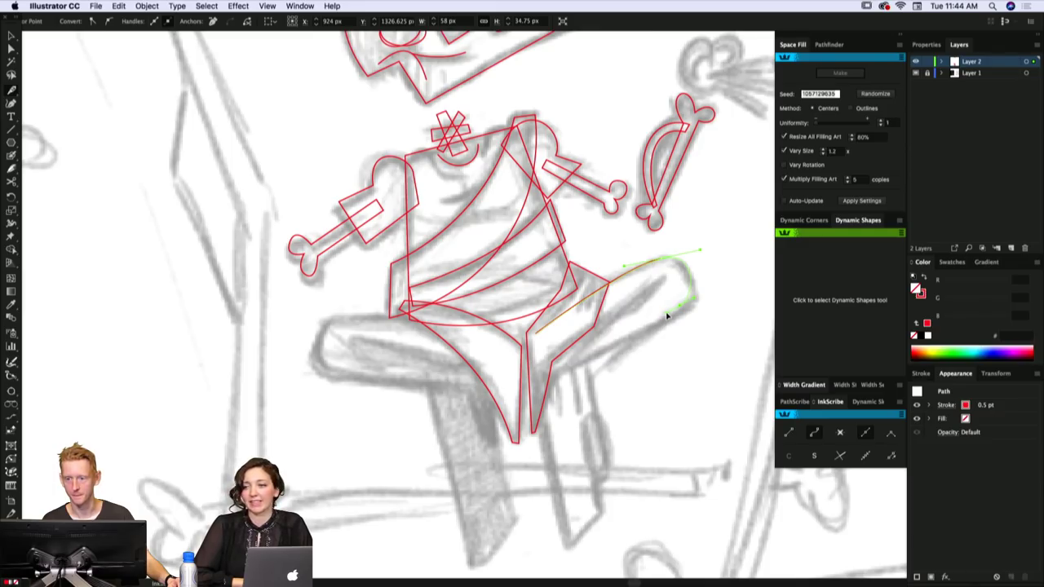
pyautogui.click(675, 300)
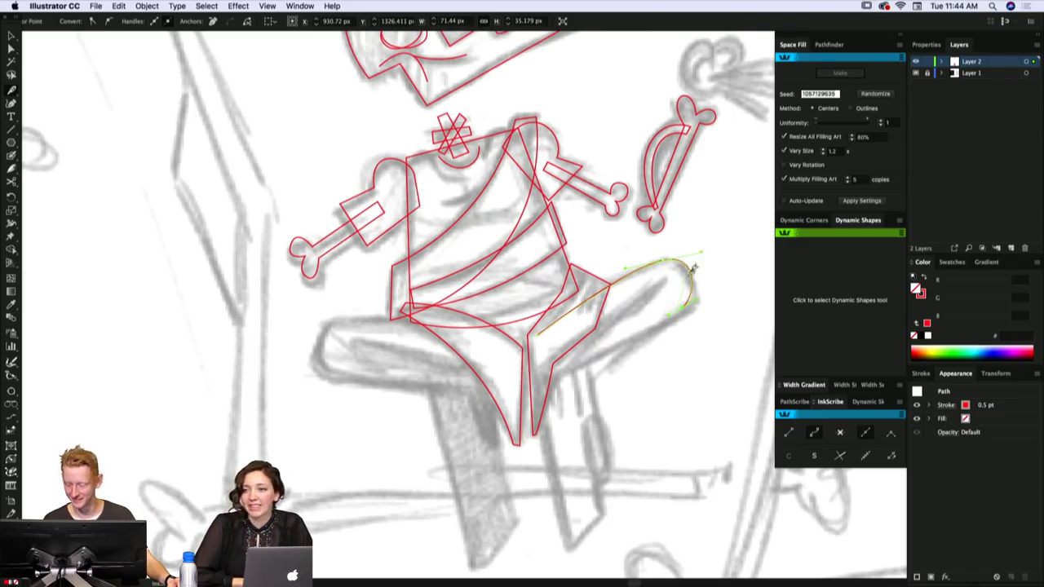
pyautogui.click(540, 360)
pyautogui.click(538, 334)
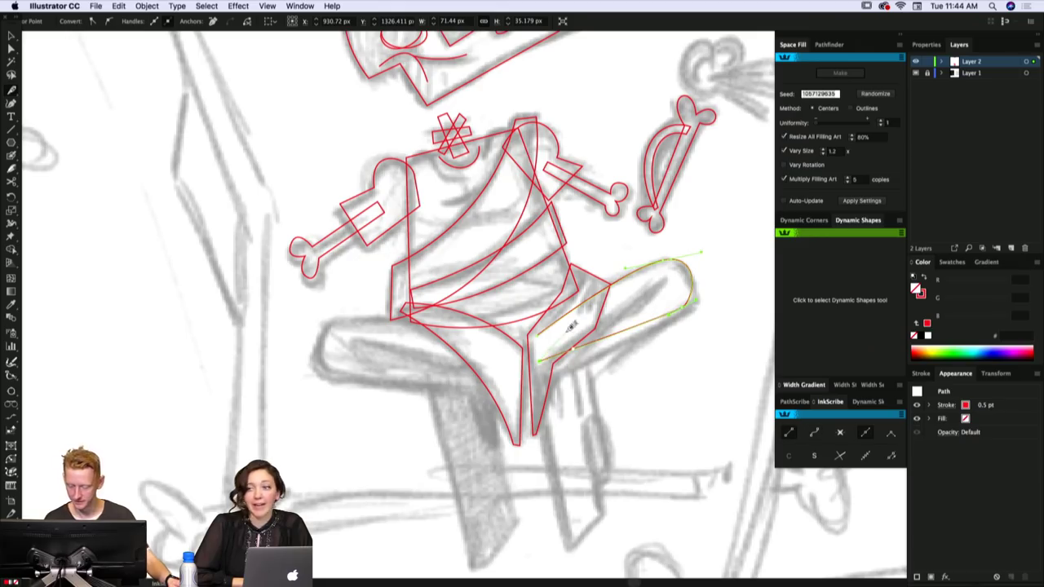
pyautogui.keyDown('super'); pyautogui.click(693, 248); pyautogui.keyUp('super')
pyautogui.click(692, 263)
pyautogui.click(964, 72)
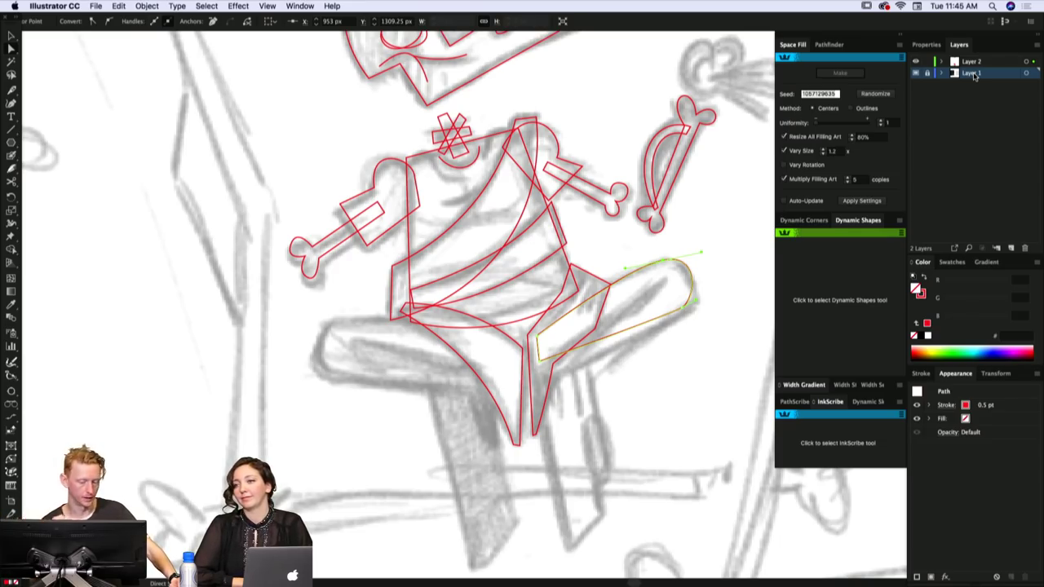
pyautogui.moveTo(609, 278); pyautogui.dragTo(596, 253)
pyautogui.click(601, 226)
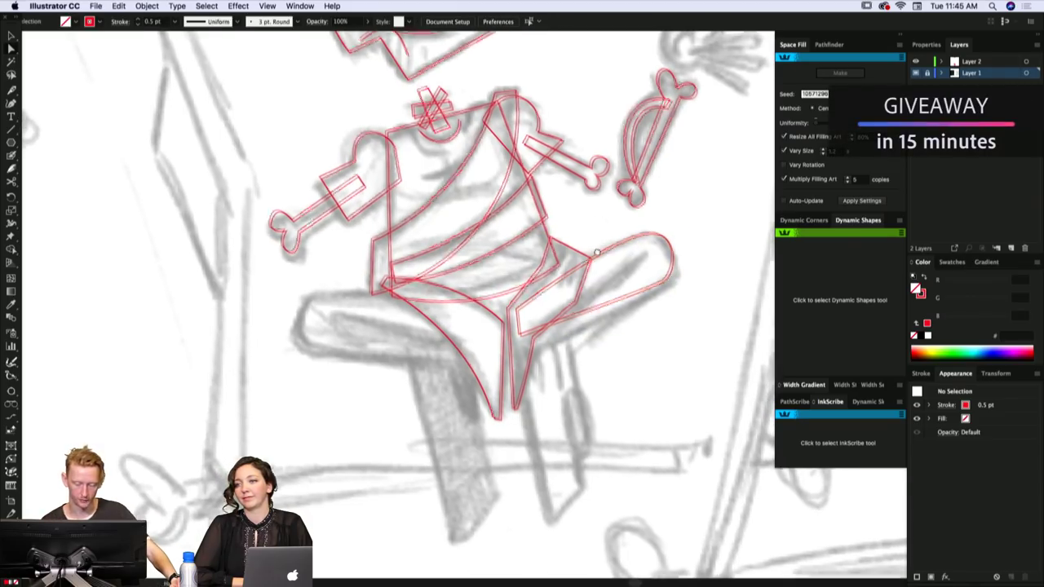
pyautogui.scroll(-3, 597, 253)
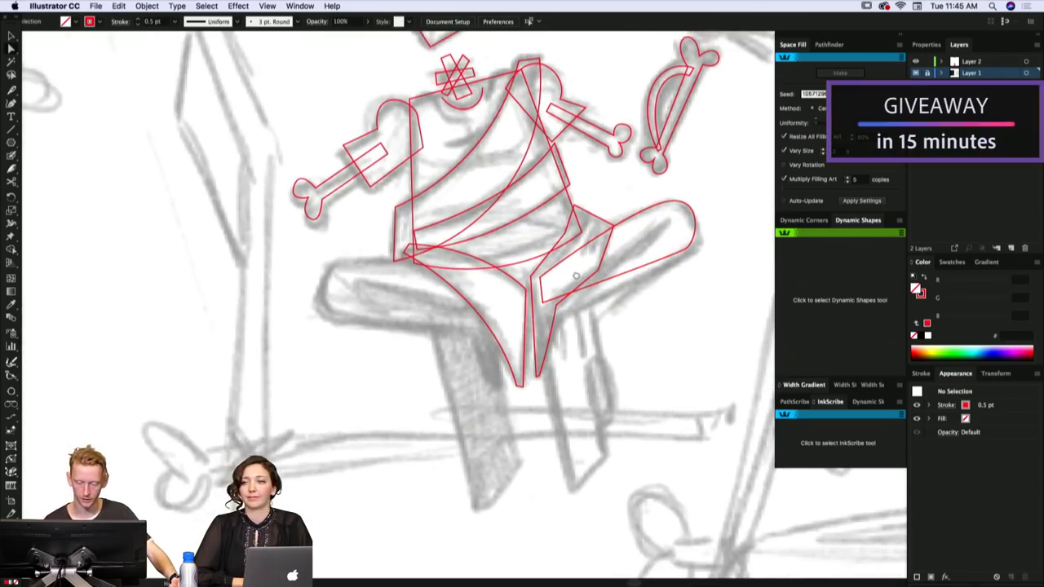
pyautogui.scroll(-1, 576, 277)
pyautogui.scroll(-2, 580, 282)
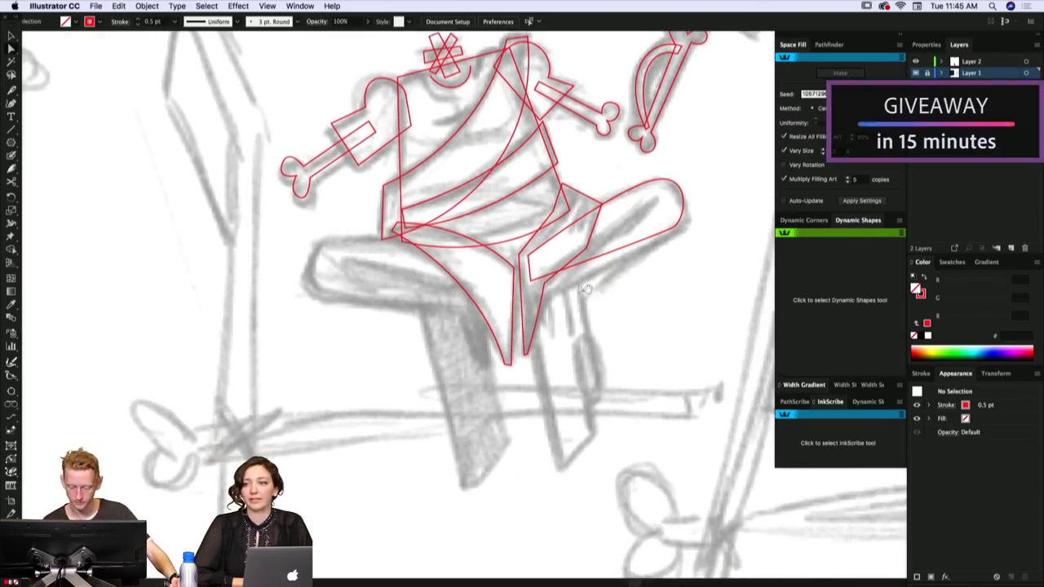
pyautogui.press('p')
pyautogui.press('v')
# - On Layer 2, trace the narrow sliver along the second cloth piece's inner fold, closing a shape about 10 by 44 px
pyautogui.click(979, 61)
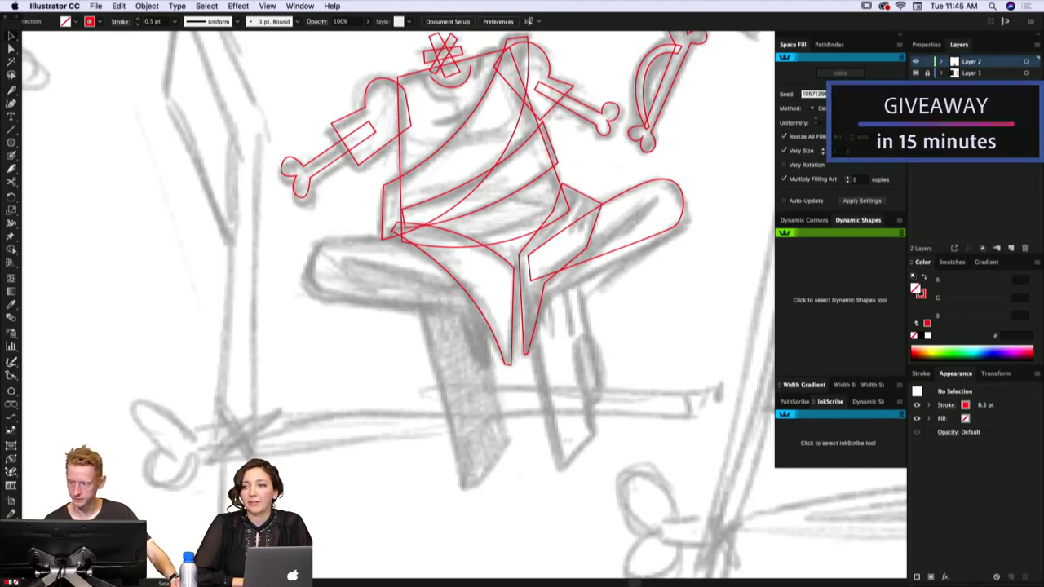
pyautogui.moveTo(541, 275); pyautogui.dragTo(522, 360)
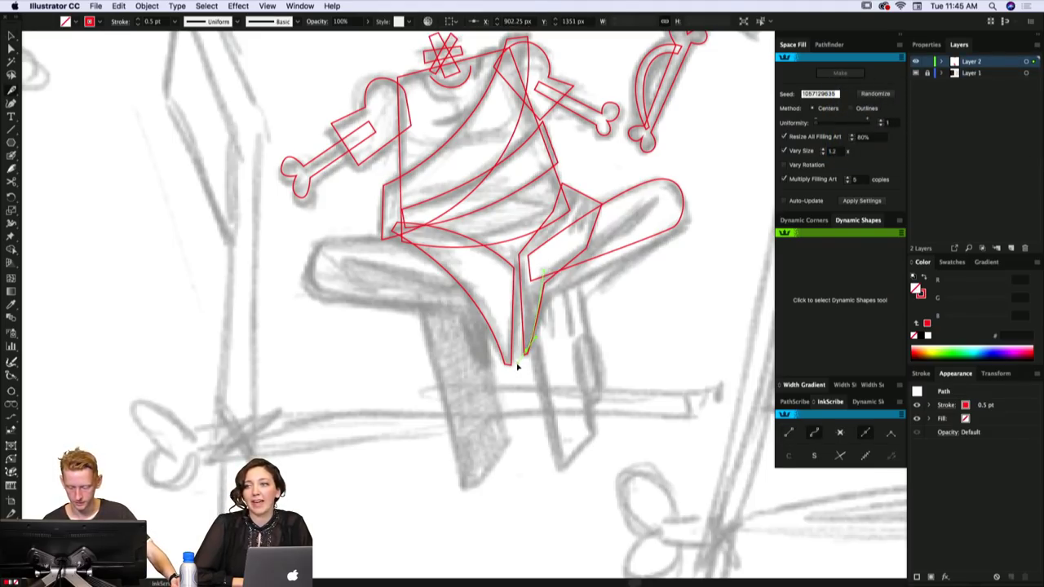
pyautogui.press('a')
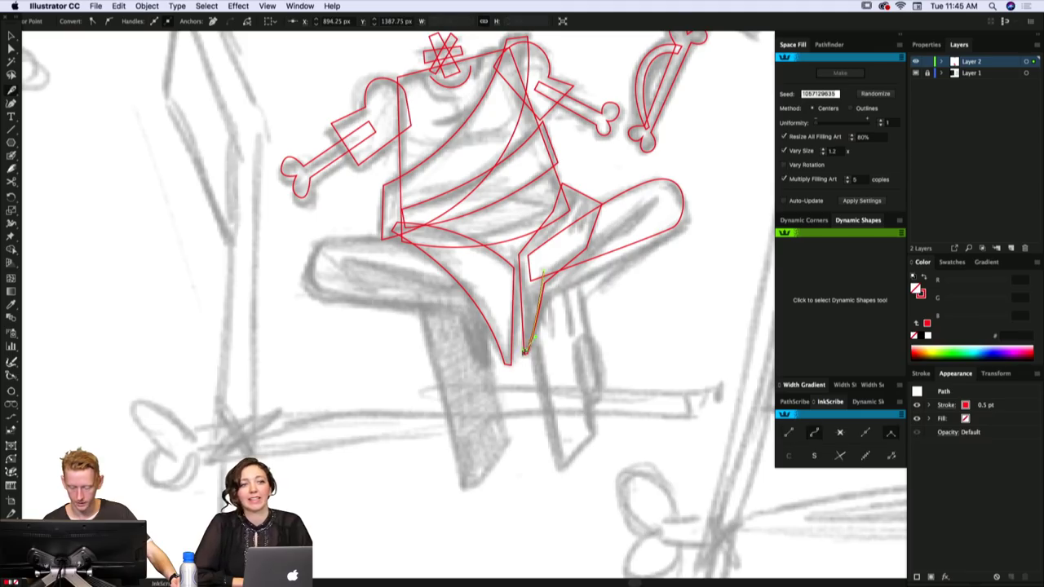
pyautogui.click(529, 255)
pyautogui.click(544, 272)
pyautogui.press('v')
pyautogui.press('a')
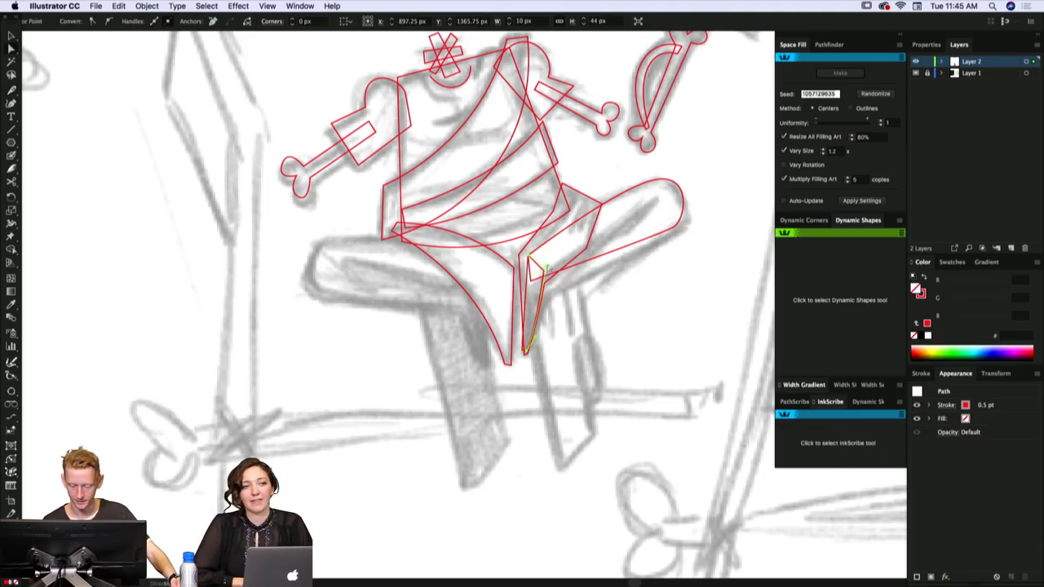
pyautogui.click(543, 317)
pyautogui.moveTo(543, 317); pyautogui.dragTo(547, 330)
pyautogui.press('v')
# - Move the lower point of the raised thigh's rounded knee outward to match the sketch and deselect
pyautogui.click(553, 295)
pyautogui.moveTo(579, 285); pyautogui.dragTo(569, 285)
pyautogui.click(678, 239)
pyautogui.moveTo(683, 185); pyautogui.dragTo(667, 194)
pyautogui.click(650, 197)
pyautogui.press('p')
pyautogui.press('a')
pyautogui.click(660, 246)
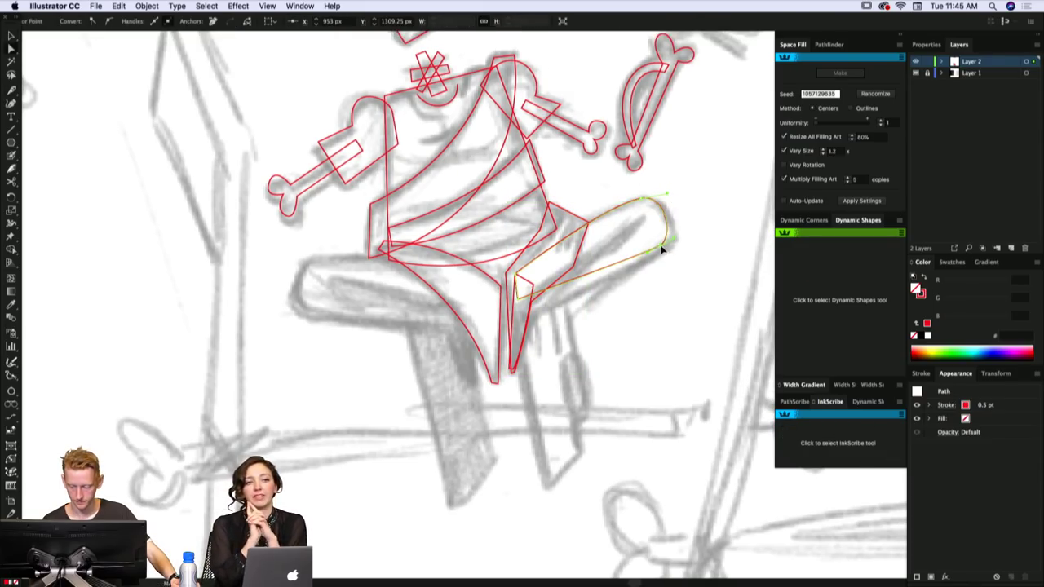
pyautogui.moveTo(662, 250); pyautogui.dragTo(668, 245)
pyautogui.click(676, 231)
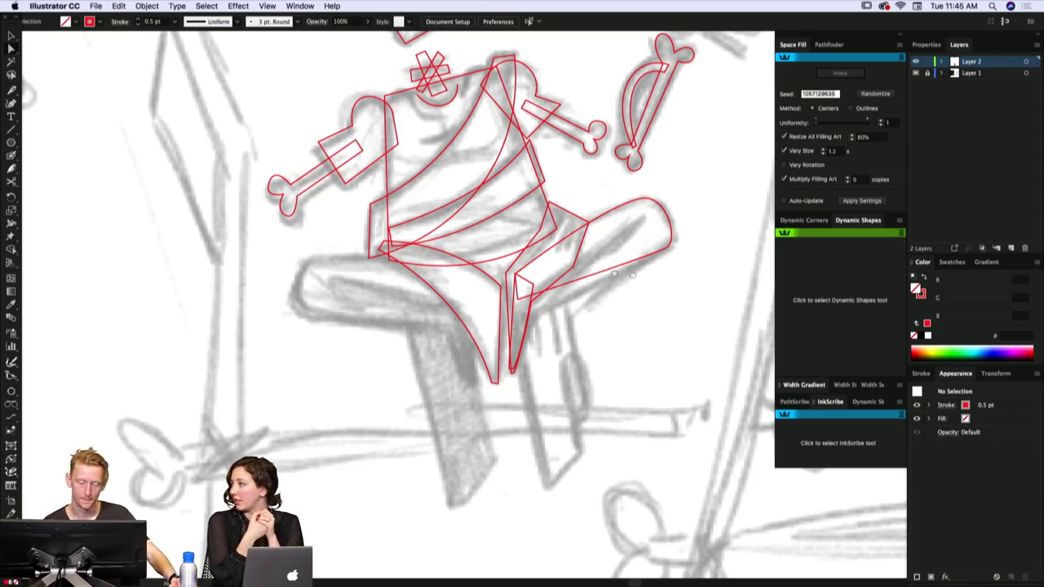
# - Curve the raised thigh's underside from its lower knee point and move its upper hip-end corner up beneath the waist cloth
pyautogui.hscroll(-3, 619, 271)
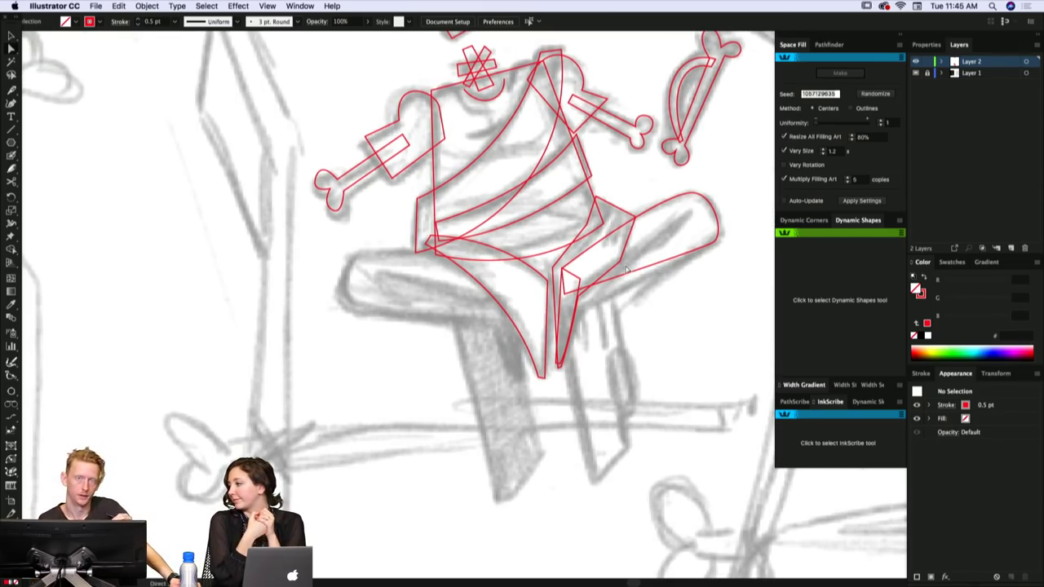
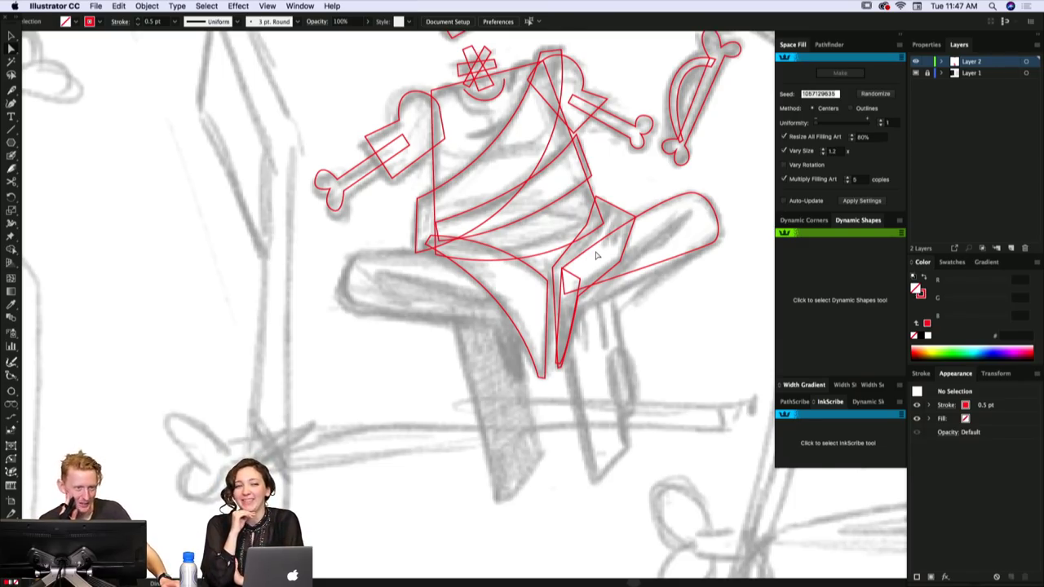
pyautogui.scroll(-2, 591, 259)
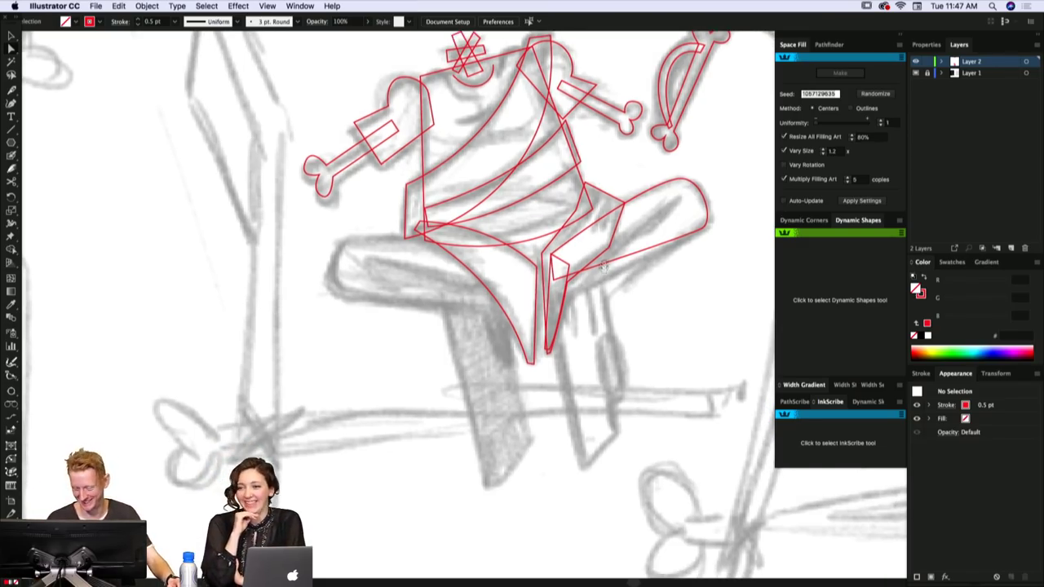
pyautogui.click(553, 263)
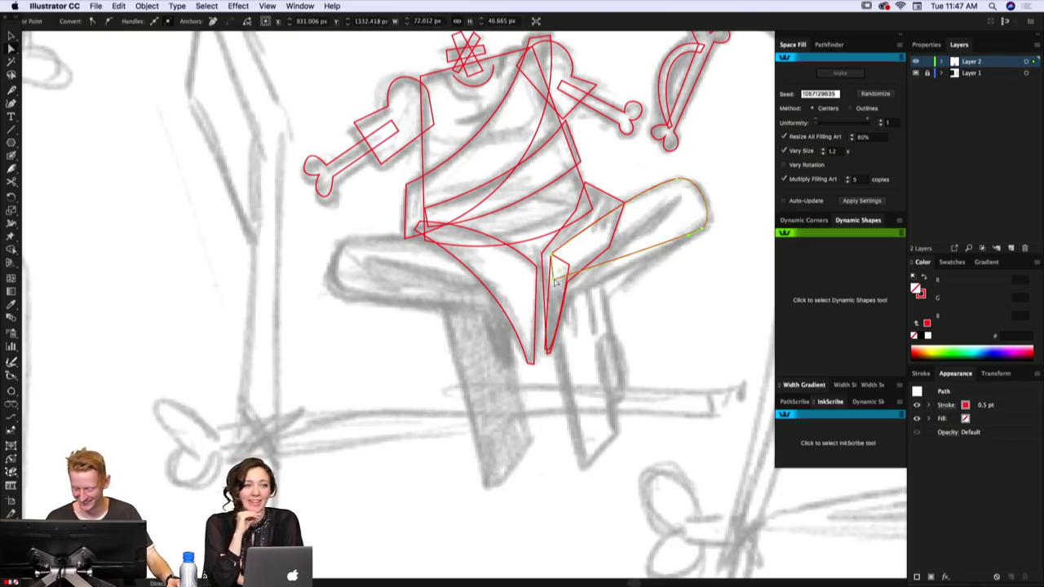
pyautogui.press('p')
pyautogui.moveTo(688, 236); pyautogui.dragTo(674, 250)
pyautogui.scroll(-1, 628, 236)
pyautogui.press('a')
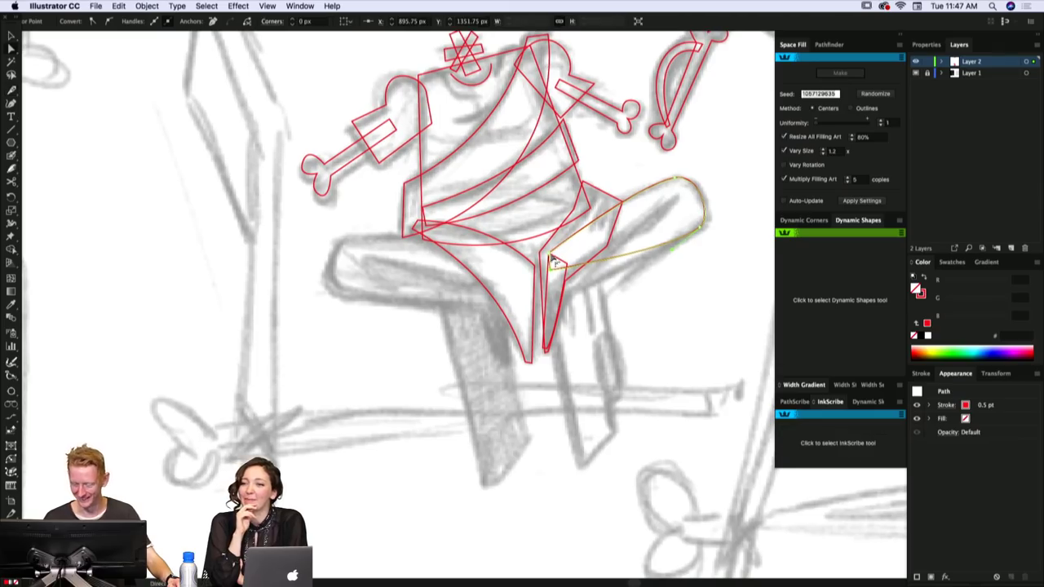
pyautogui.moveTo(551, 254); pyautogui.dragTo(537, 238)
pyautogui.click(539, 238)
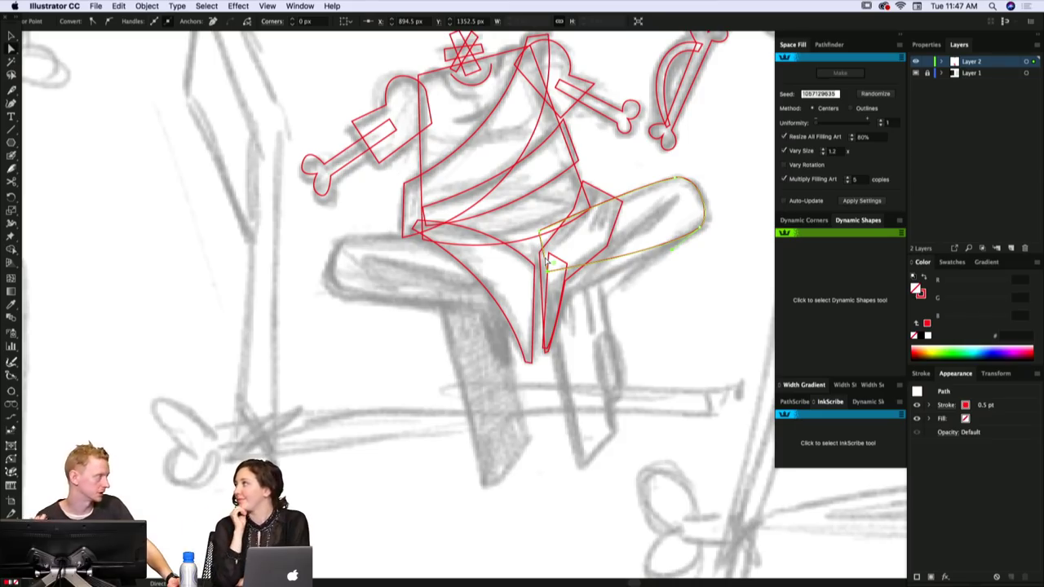
# - Trace the opposite horizontal thigh with a rounded knee end, closing a shape about 81 by 32 px, and extend its upper hip corner inward
pyautogui.press('p')
pyautogui.click(473, 243)
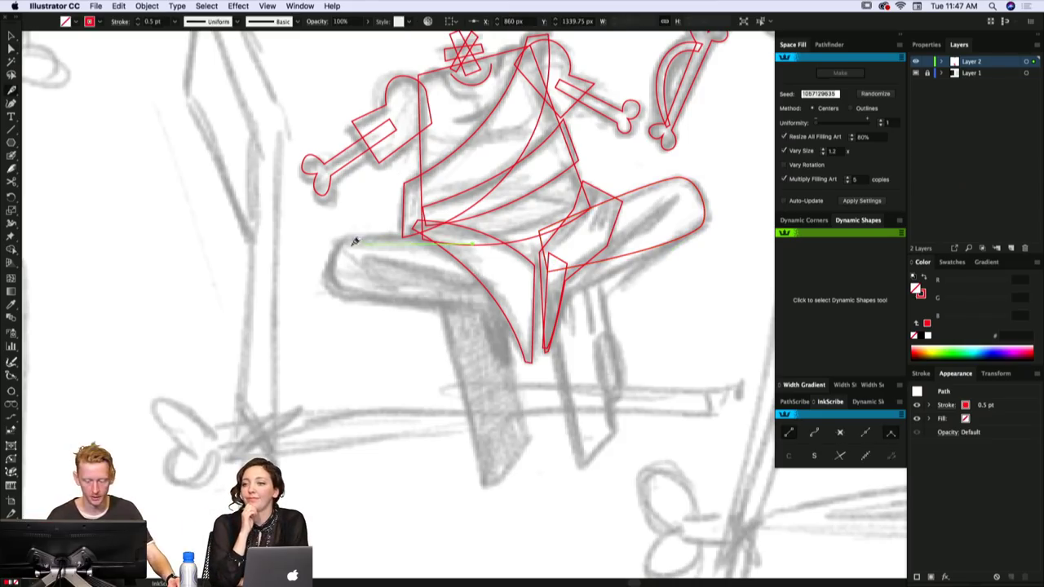
pyautogui.moveTo(344, 241); pyautogui.dragTo(329, 254)
pyautogui.moveTo(340, 291); pyautogui.dragTo(350, 301)
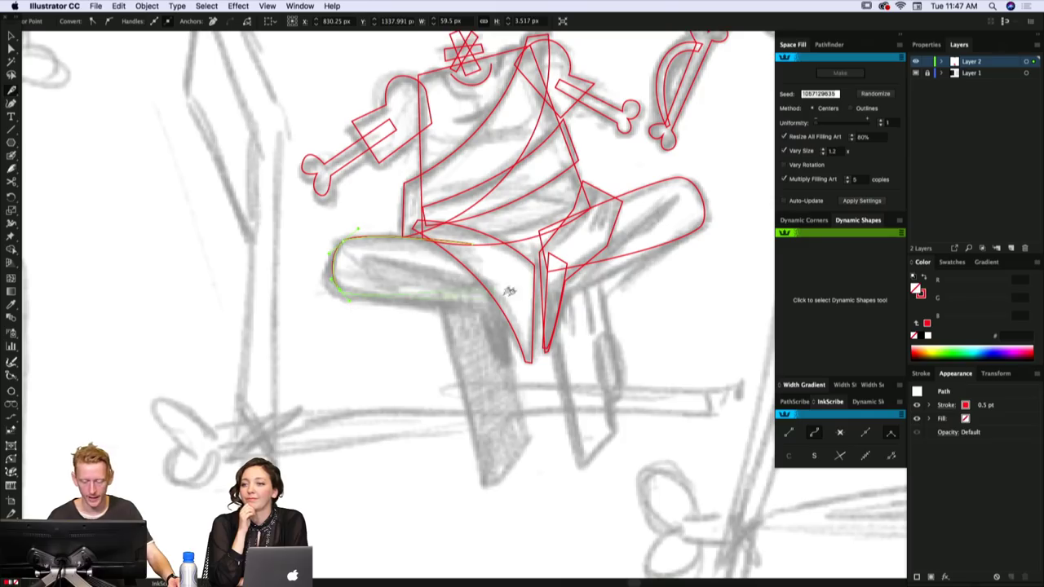
pyautogui.click(511, 300)
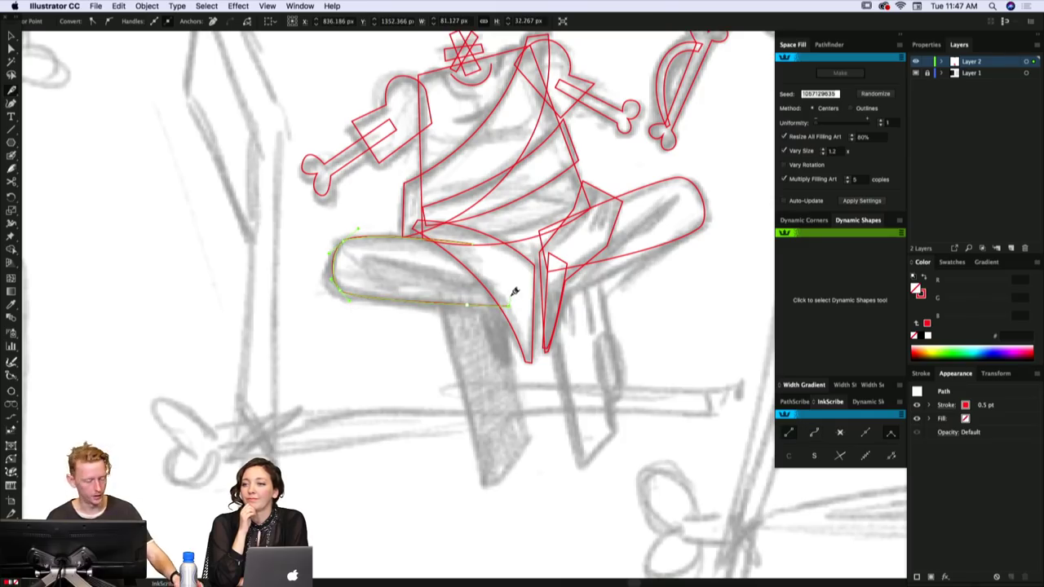
pyautogui.click(472, 245)
pyautogui.moveTo(473, 245); pyautogui.dragTo(494, 240)
pyautogui.click(512, 272)
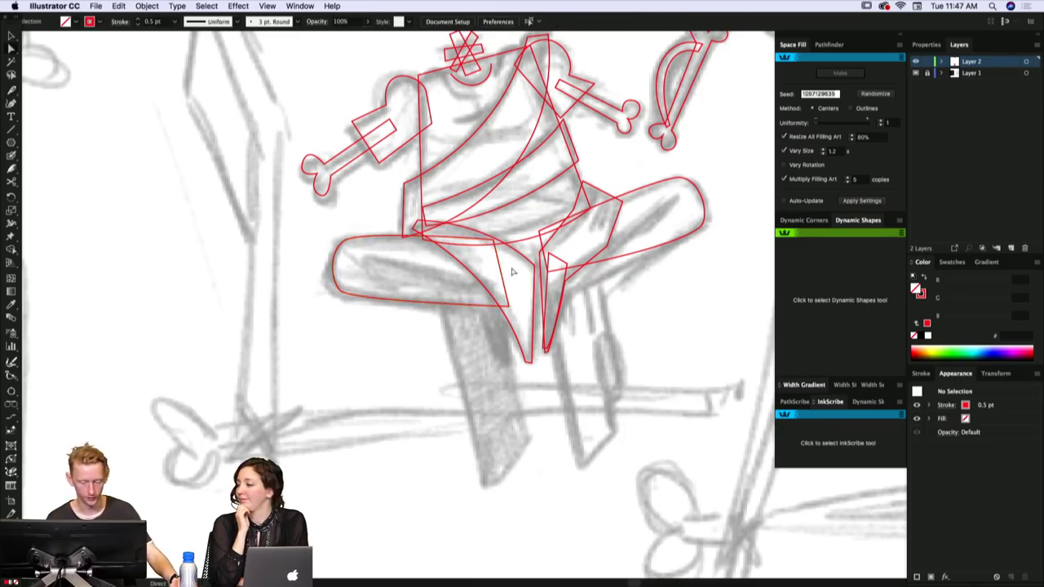
pyautogui.moveTo(496, 279); pyautogui.dragTo(493, 276)
pyautogui.press('p')
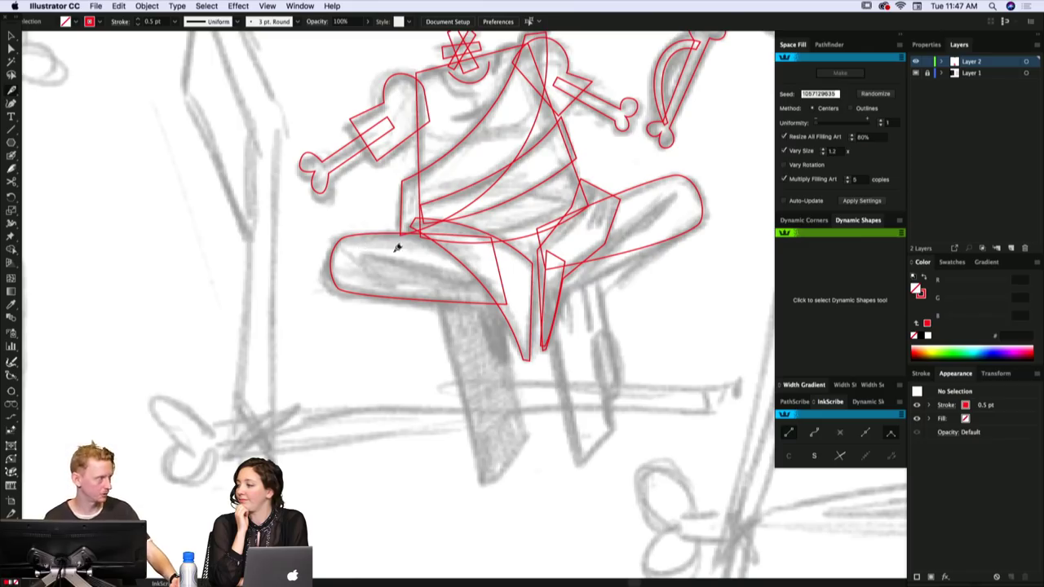
pyautogui.click(355, 253)
pyautogui.click(496, 287)
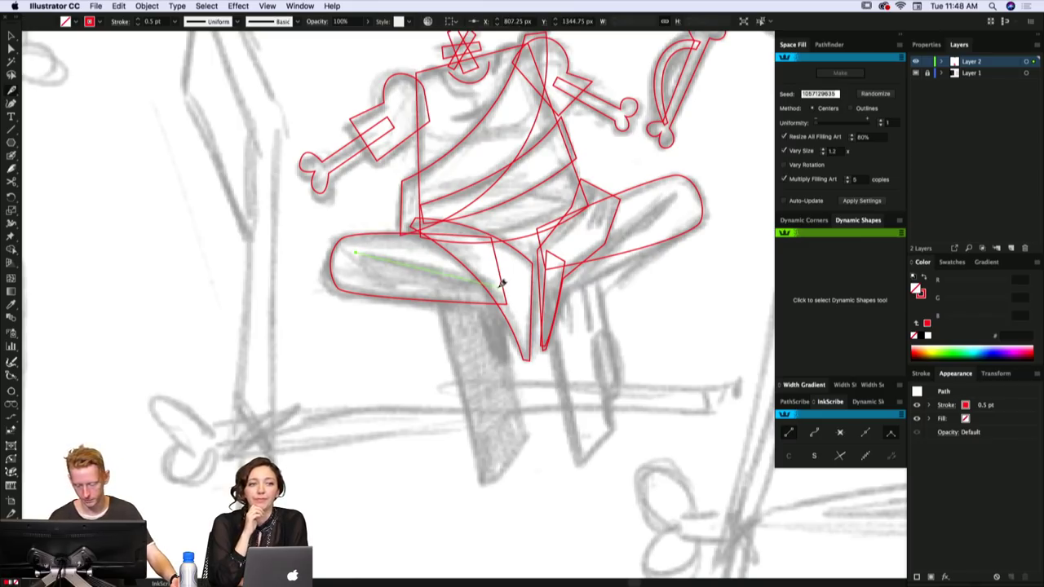
pyautogui.click(502, 357)
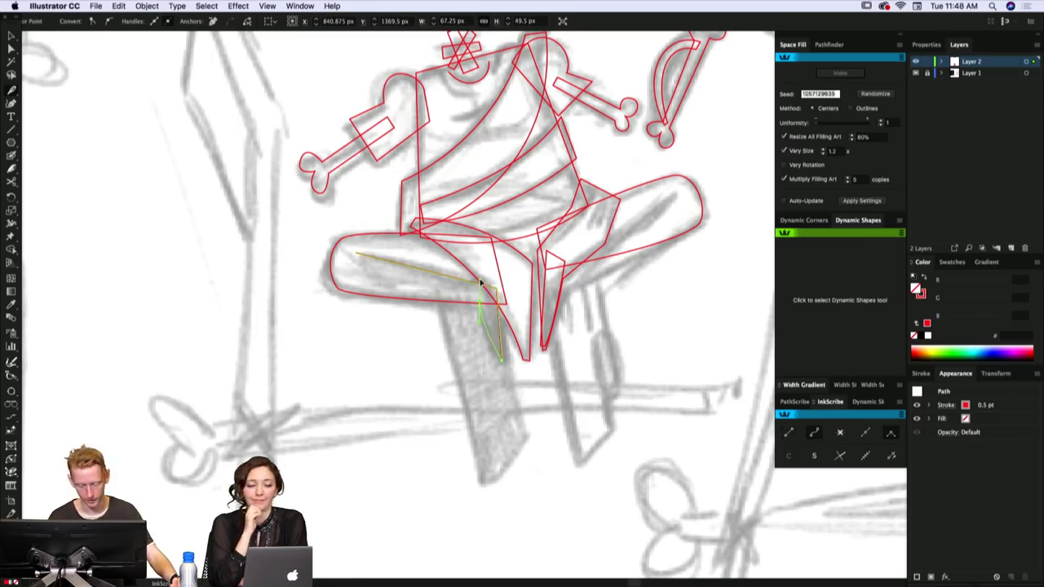
pyautogui.press('BackSpace')
pyautogui.press('BackSpace')
# - Trace the shaded underside area inside the horizontal thigh, curving around the knee to close a shape about 72 by 25 px
pyautogui.click(363, 252)
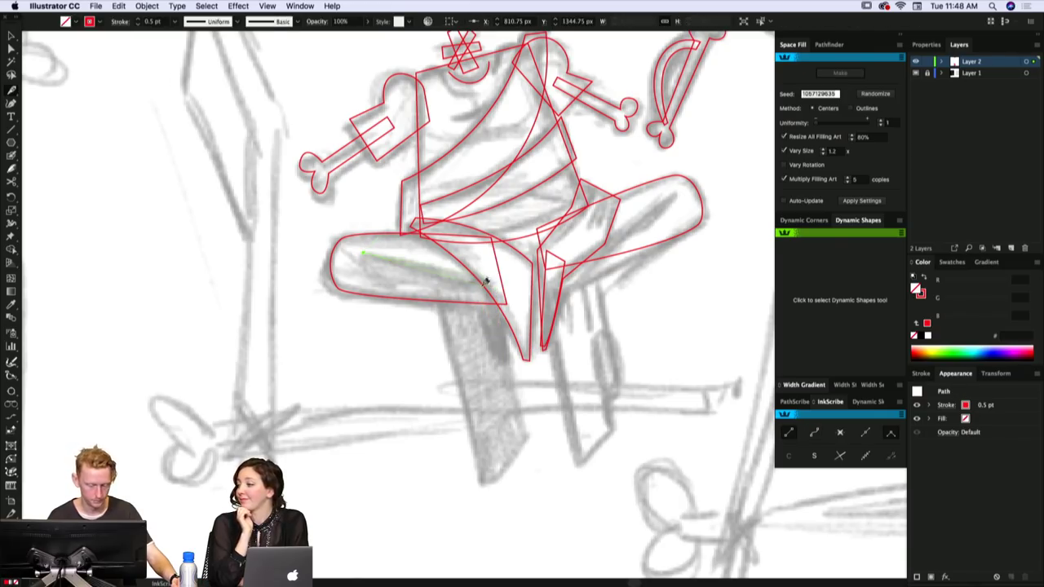
pyautogui.click(491, 283)
pyautogui.click(491, 306)
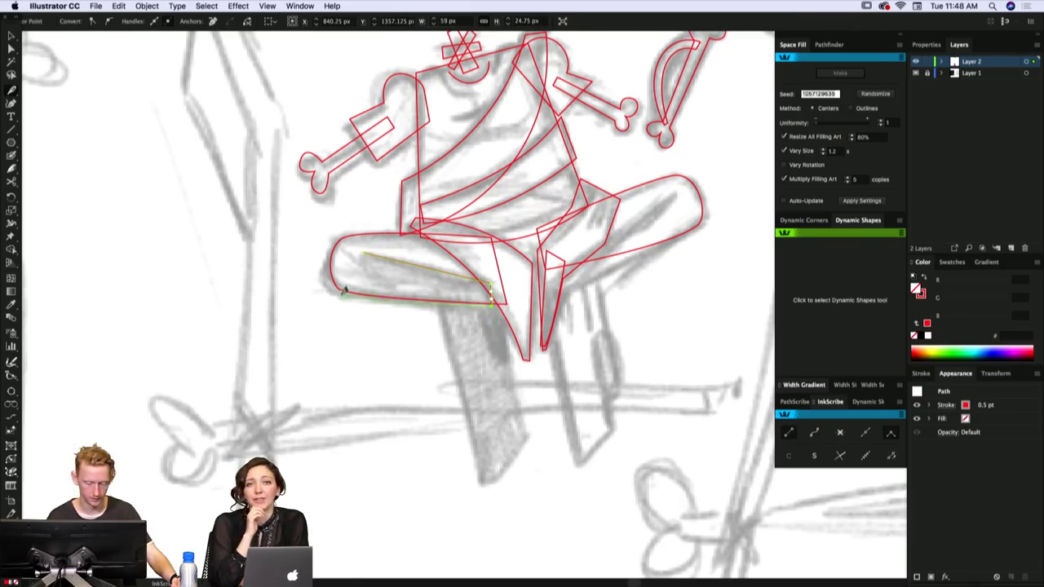
pyautogui.moveTo(341, 288); pyautogui.dragTo(319, 273)
pyautogui.click(363, 252)
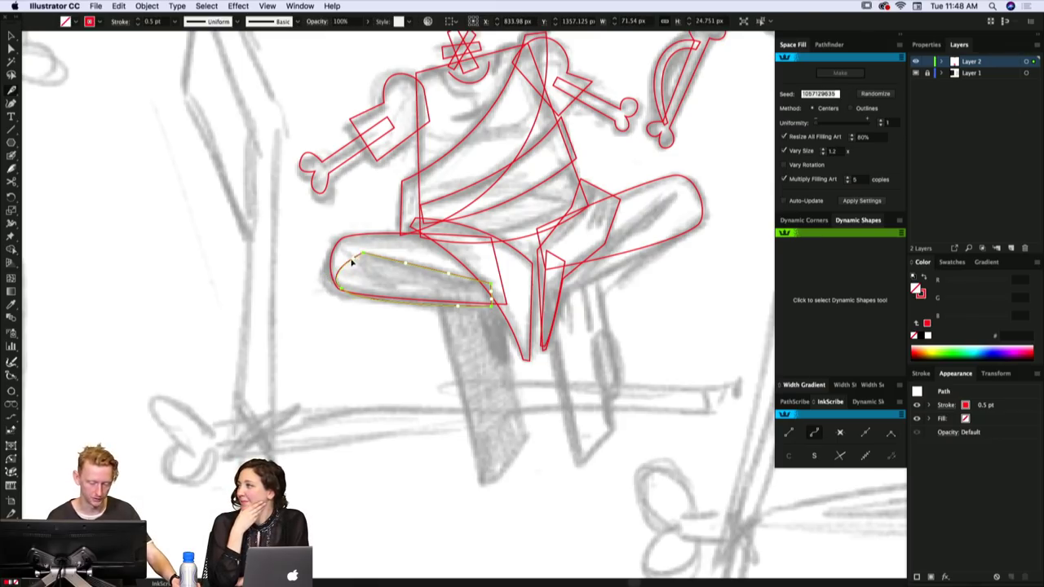
# - Raise the shaded shape's upper knee point and reshape the curve at its lower knee point to fit the thigh's rounded end
pyautogui.moveTo(351, 266); pyautogui.dragTo(357, 245)
pyautogui.press('a')
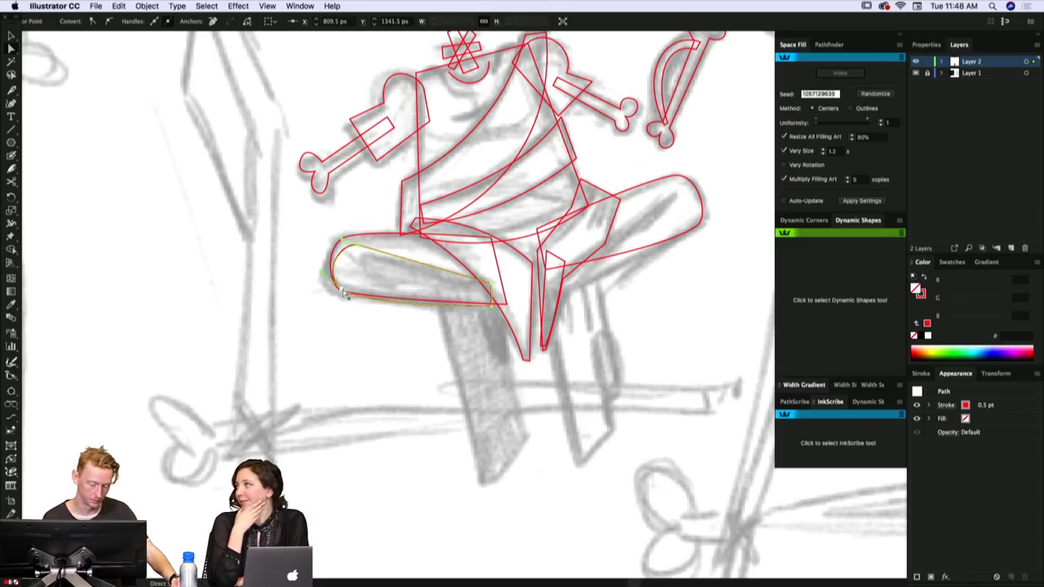
pyautogui.click(342, 289)
pyautogui.press('p')
pyautogui.moveTo(364, 297); pyautogui.dragTo(339, 291)
pyautogui.press('a')
pyautogui.click(408, 258)
pyautogui.click(494, 295)
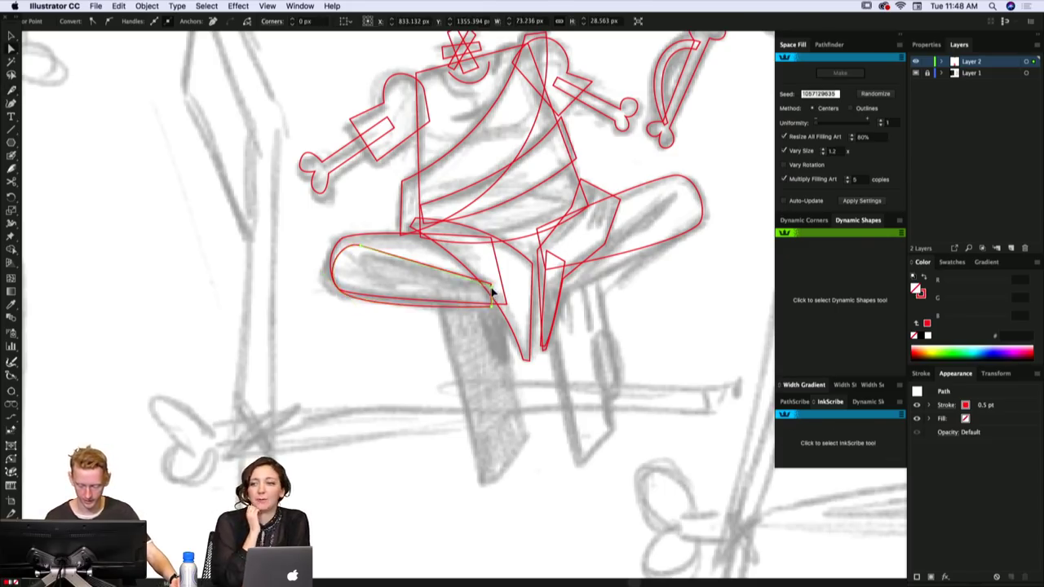
# - Trace the narrow curved shaded fold beneath the horizontal thigh, beside the hanging cloth, as a pointed shape about 33 px tall
pyautogui.moveTo(494, 297); pyautogui.dragTo(487, 241)
pyautogui.press('shift+super+a')
pyautogui.press('p')
pyautogui.click(493, 292)
pyautogui.click(506, 362)
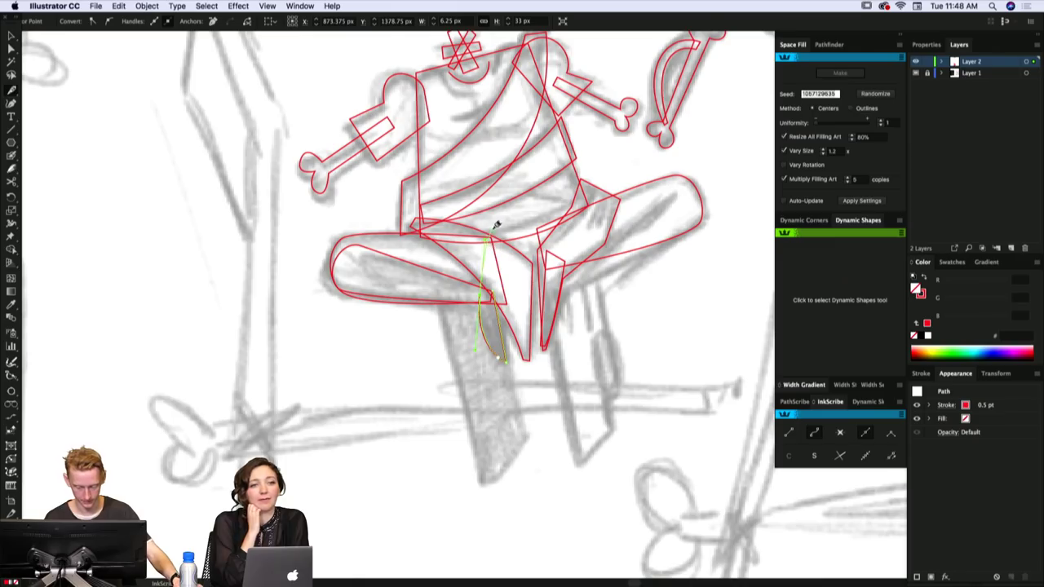
pyautogui.press('shift+super+a')
# - Trace the shaded underside of the raised thigh from knee to hip, curving its lower edge and closing a shape about 68 by 46 px
pyautogui.scroll(-1, 548, 269)
pyautogui.press('v')
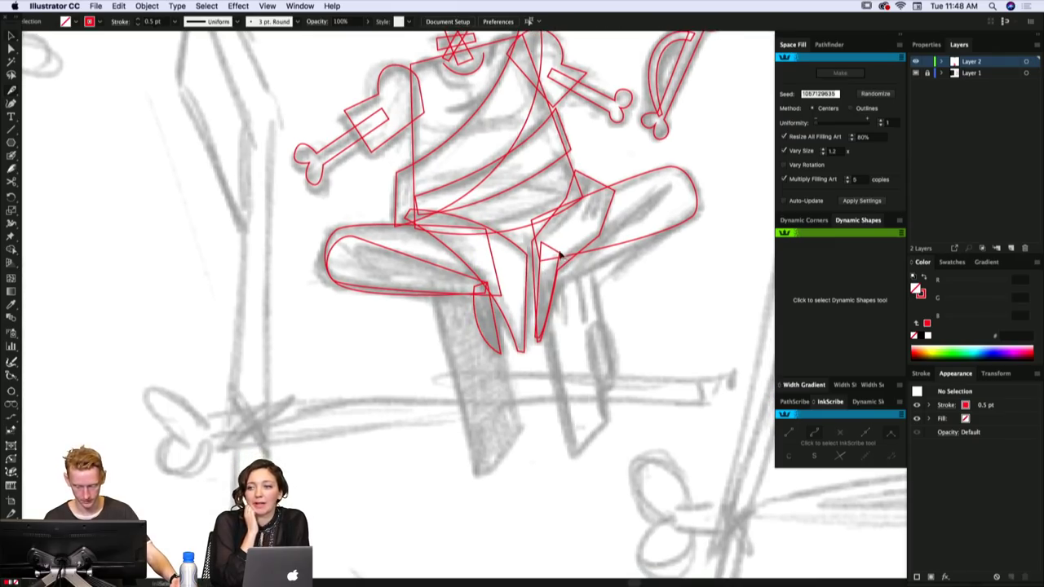
pyautogui.press('p')
pyautogui.hscroll(1, 571, 245)
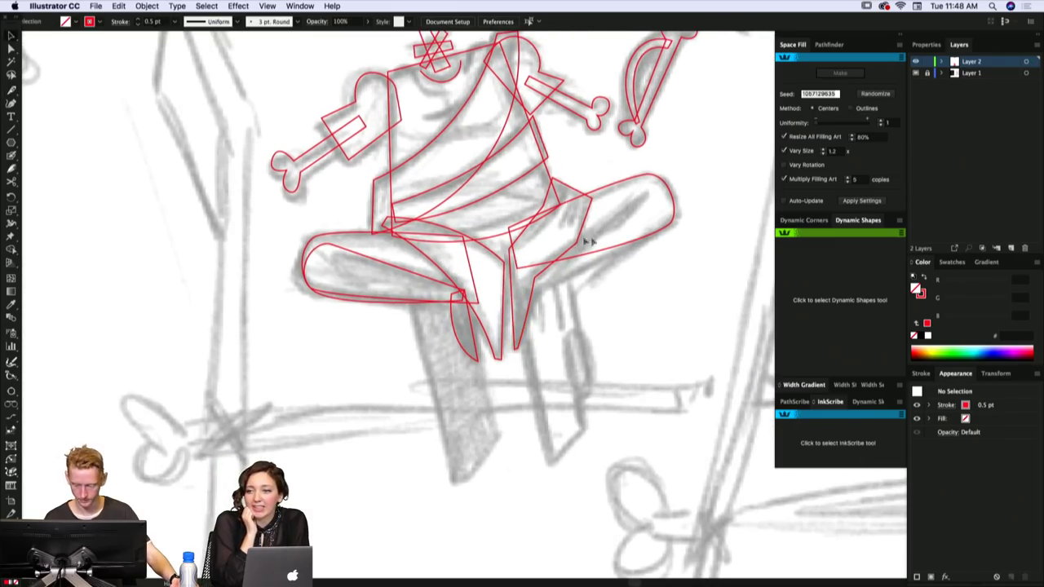
pyautogui.click(641, 192)
pyautogui.click(531, 286)
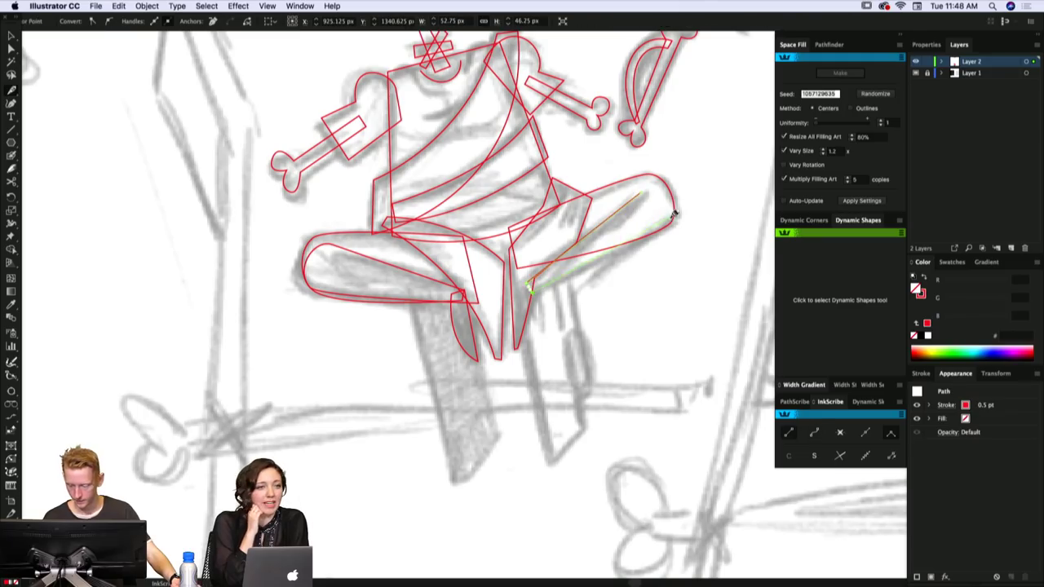
pyautogui.moveTo(683, 195); pyautogui.dragTo(715, 177)
pyautogui.press('super+j')
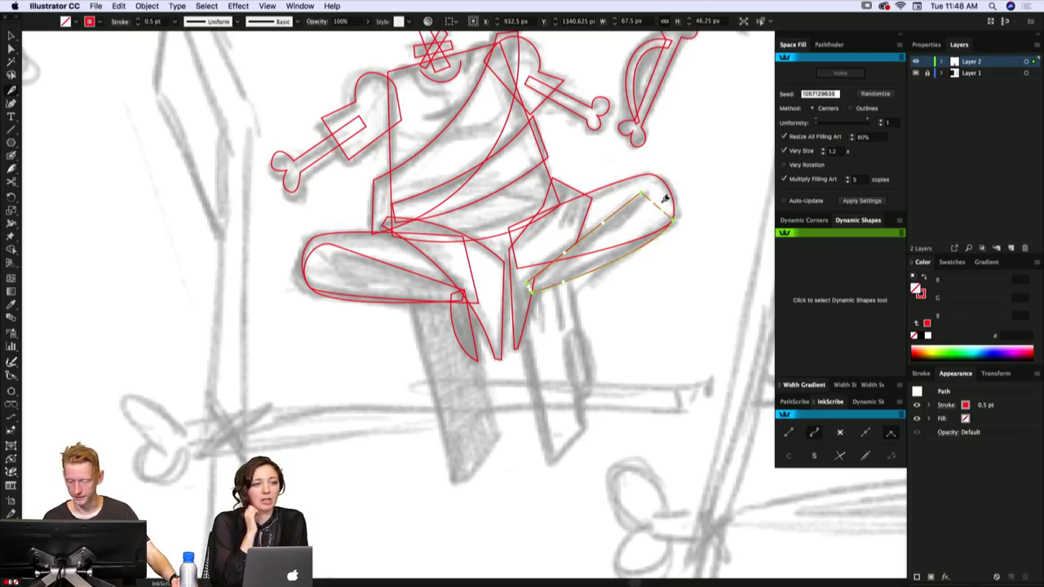
pyautogui.press('shift+super+a')
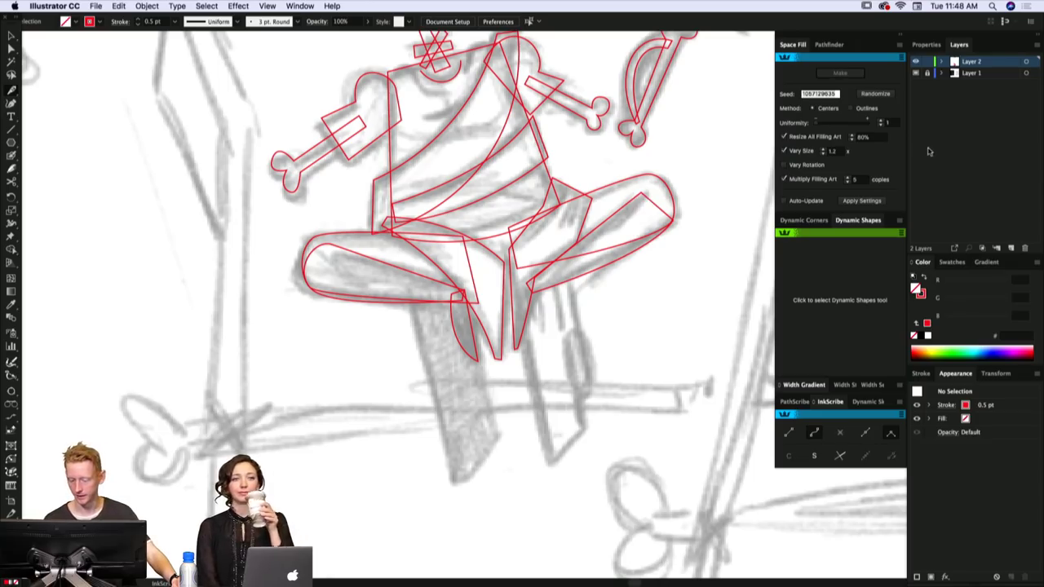
# - Show the Pathfinder options and the Actions list, and look through the STROKE action set
pyautogui.click(829, 45)
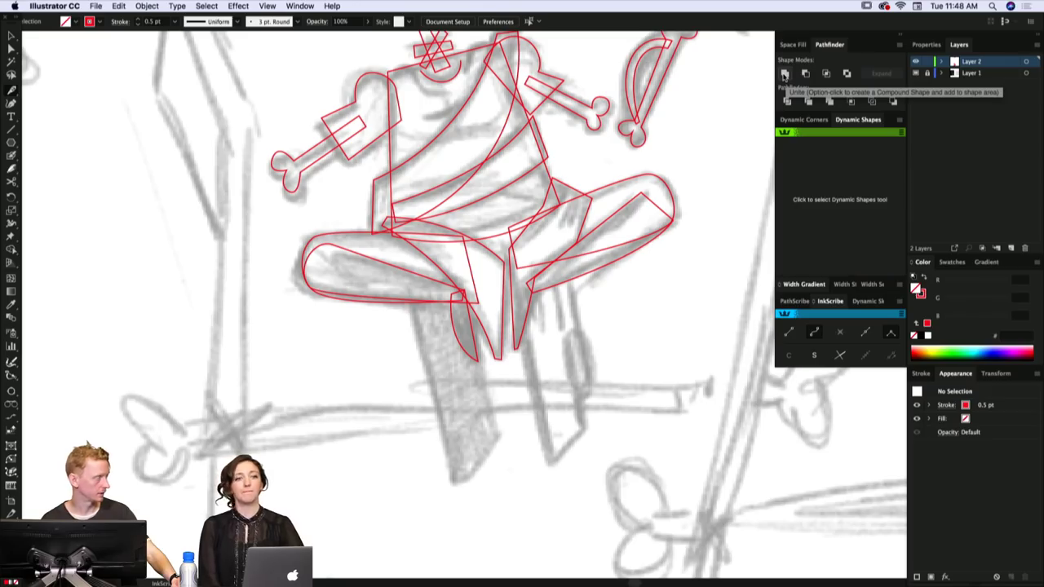
pyautogui.moveTo(693, 176); pyautogui.dragTo(650, 185)
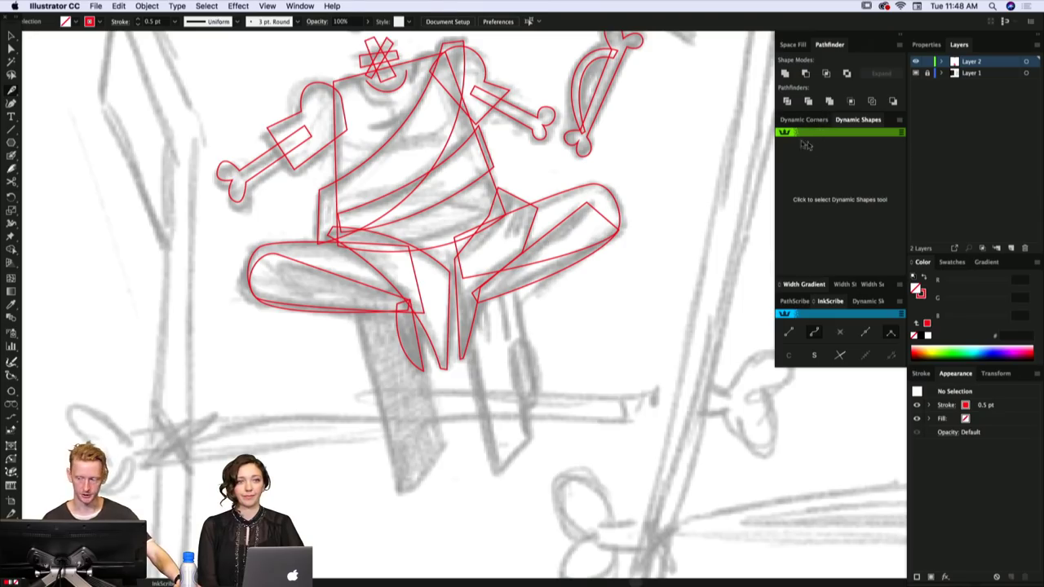
pyautogui.click(298, 6)
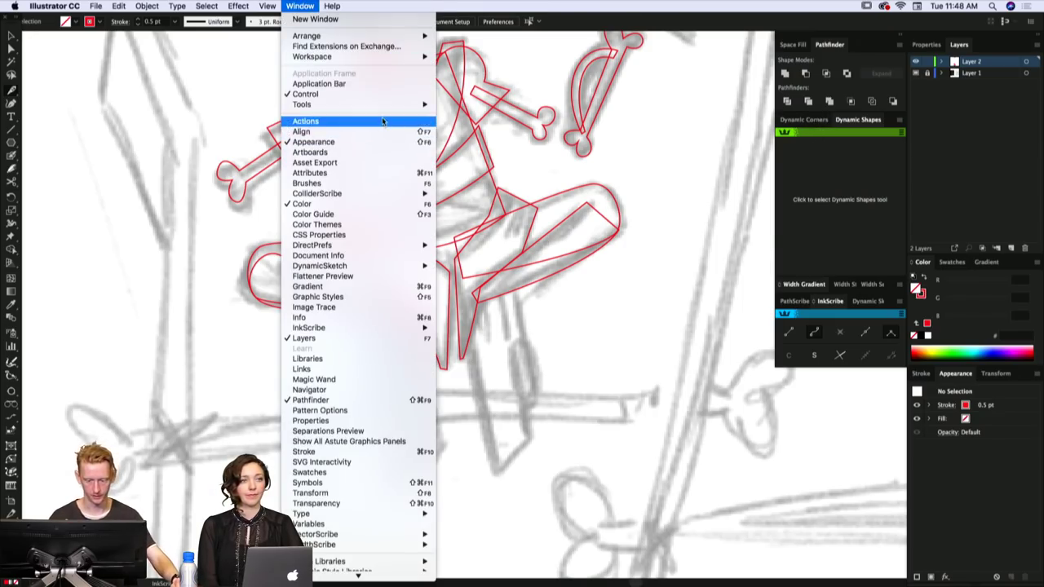
pyautogui.click(383, 117)
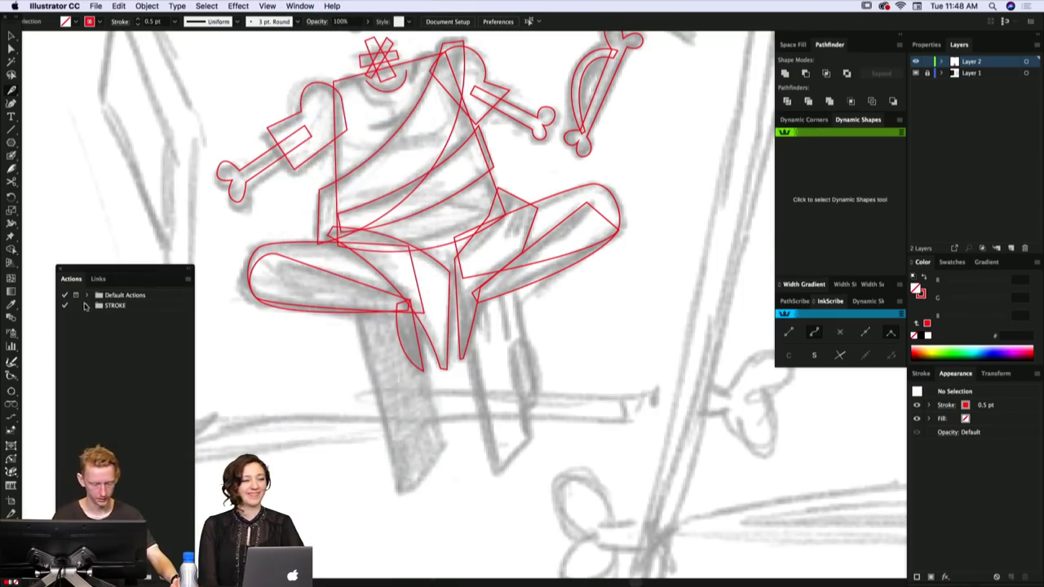
pyautogui.click(87, 306)
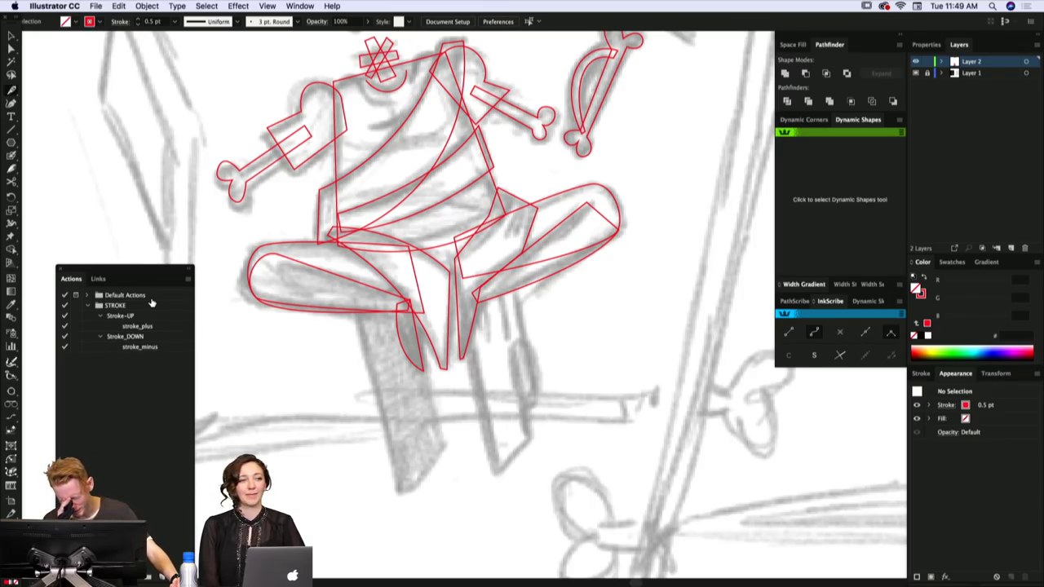
pyautogui.click(87, 305)
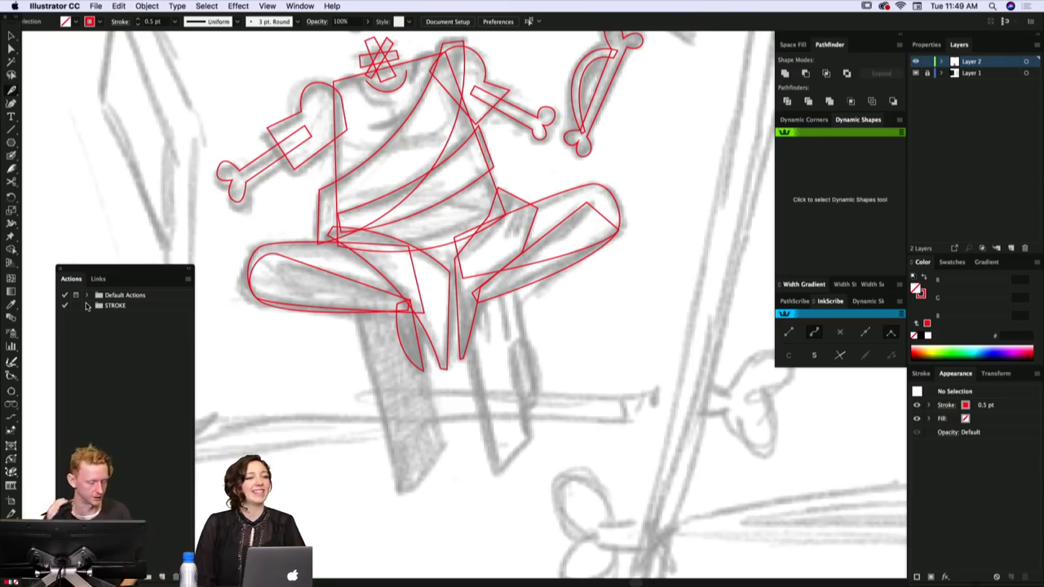
# - Look up the Unite (selection) action among the Default Actions and show the actions in Button Mode with their shortcuts
pyautogui.click(90, 294)
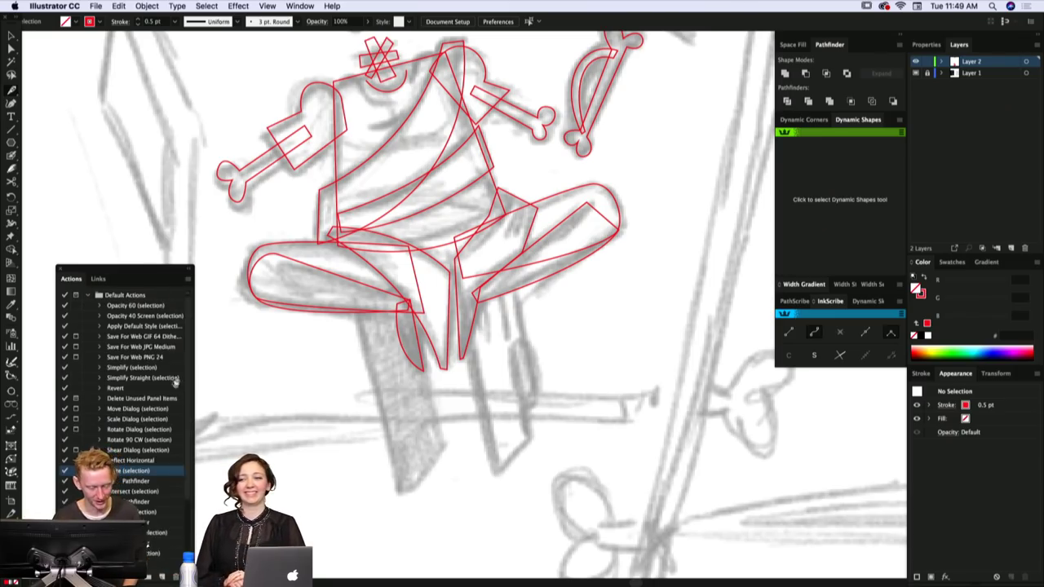
pyautogui.scroll(-3, 180, 462)
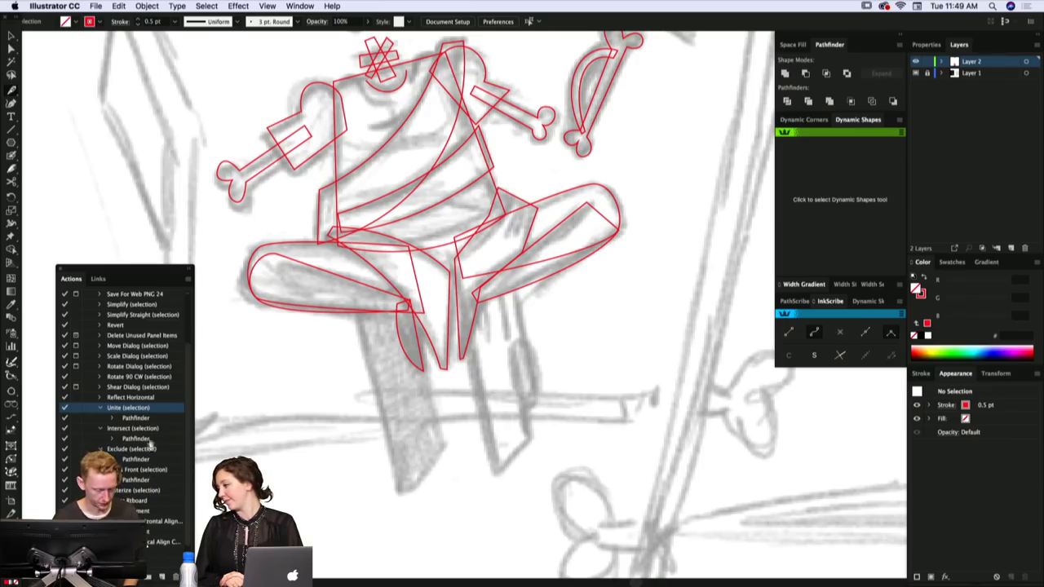
pyautogui.click(112, 417)
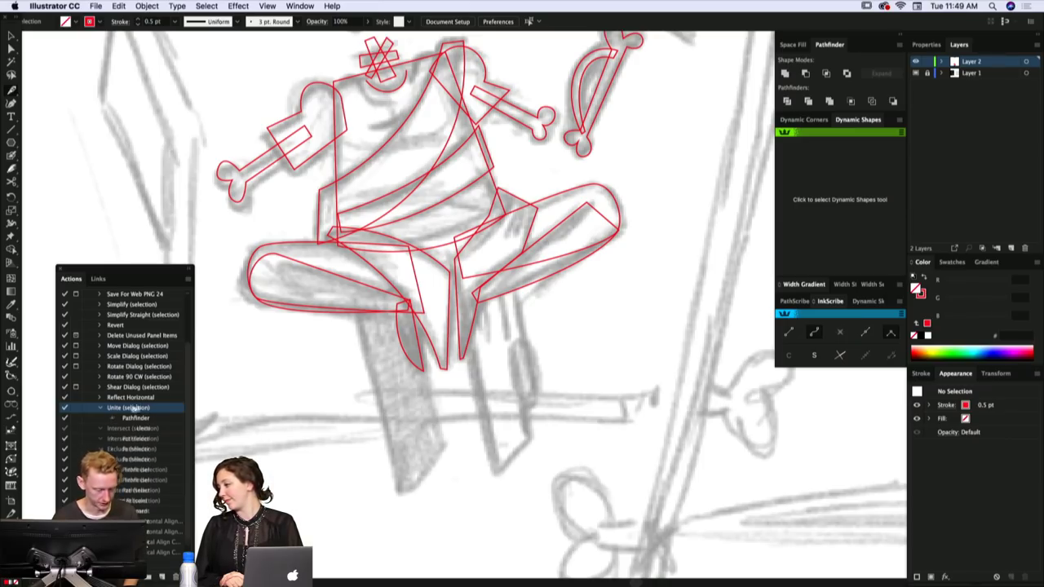
pyautogui.click(189, 279)
pyautogui.click(216, 492)
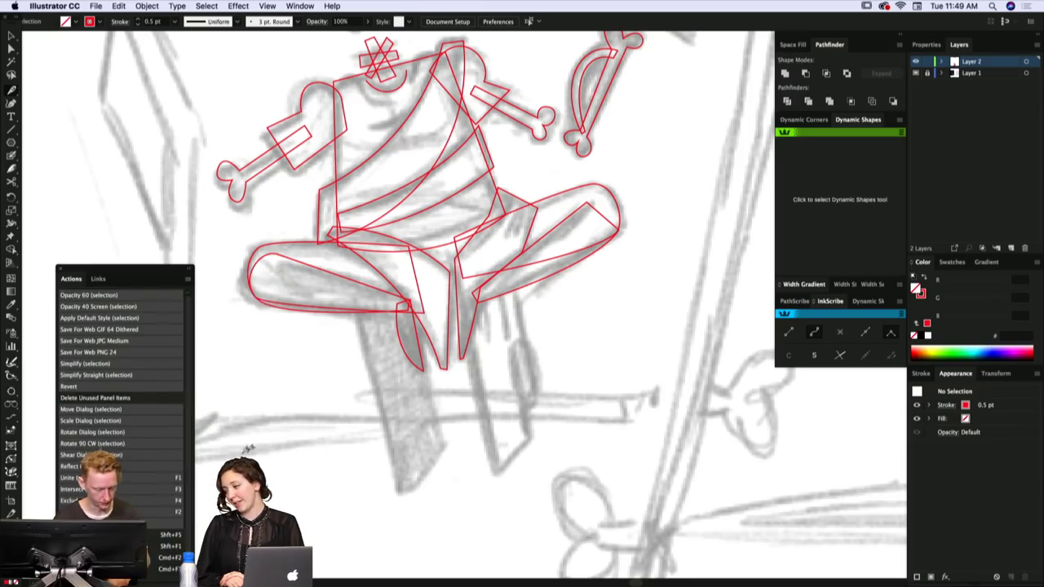
# - Draw a test triangle about 56 by 47 px beside the skeleton, closing it by joining its endpoints, and delete it
pyautogui.moveTo(538, 350); pyautogui.dragTo(478, 319)
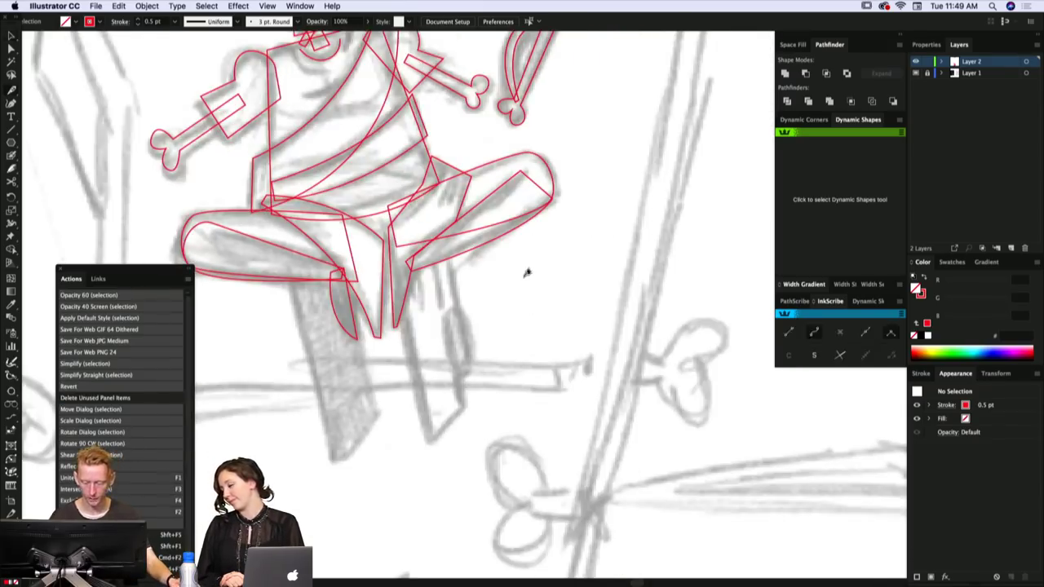
pyautogui.click(524, 275)
pyautogui.click(532, 376)
pyautogui.moveTo(644, 353); pyautogui.dragTo(672, 399)
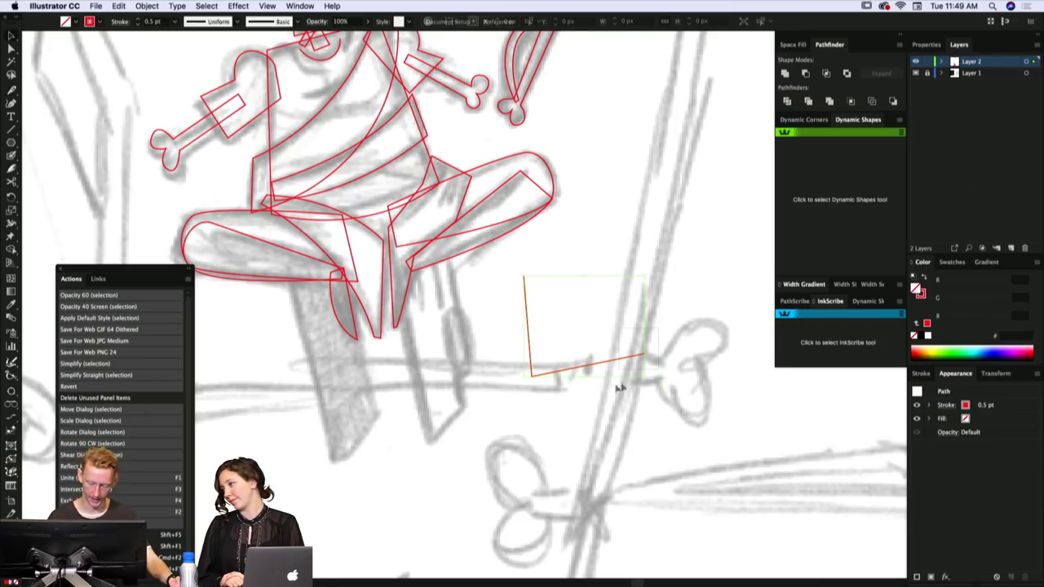
pyautogui.press('super+j')
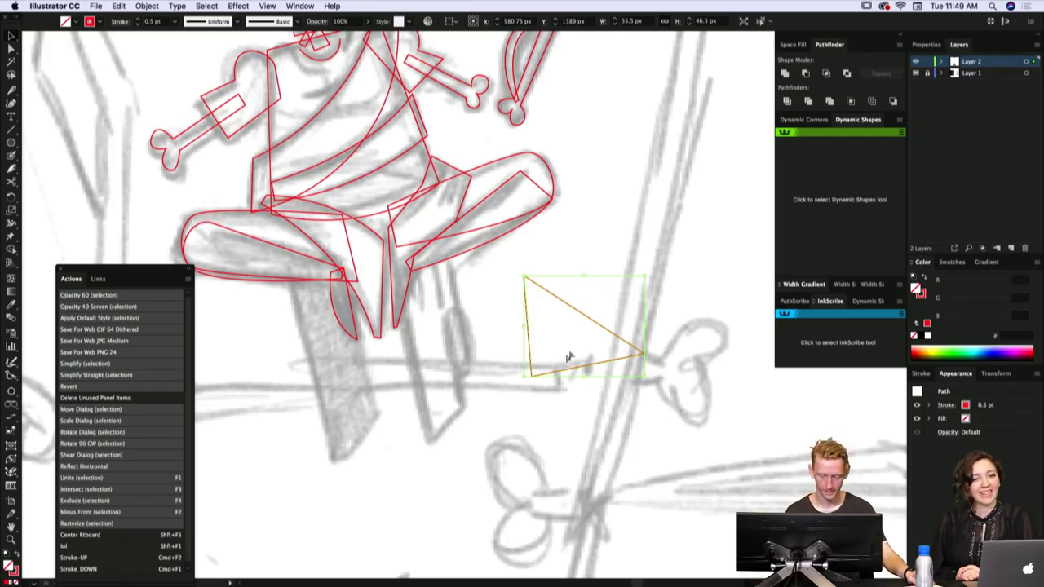
pyautogui.press('Delete')
pyautogui.moveTo(610, 310)
pyautogui.mouseDown()
pyautogui.moveTo(591, 315)
pyautogui.moveTo(602, 296)
pyautogui.mouseUp()
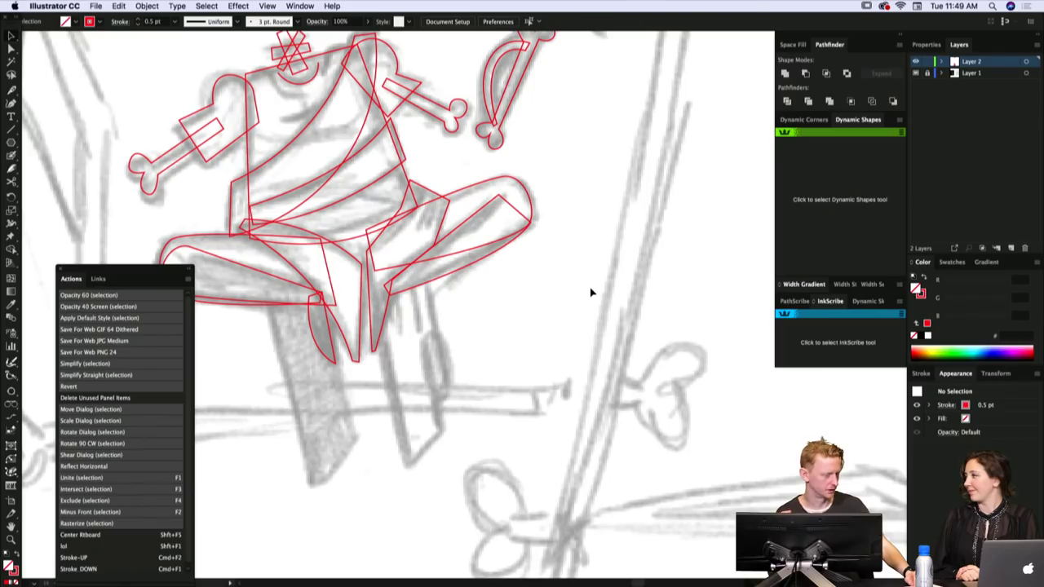
# - Draw a test half-round shape about 58 by 42 px beside the skeleton, join its open ends with a straight edge, and delete it
pyautogui.press('p')
pyautogui.click(590, 234)
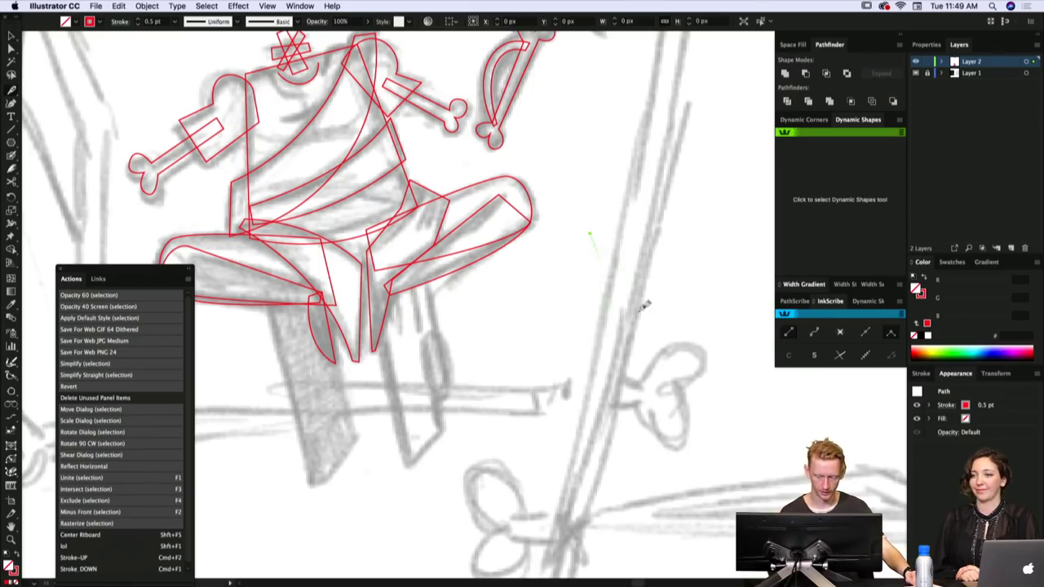
pyautogui.moveTo(622, 317); pyautogui.dragTo(717, 310)
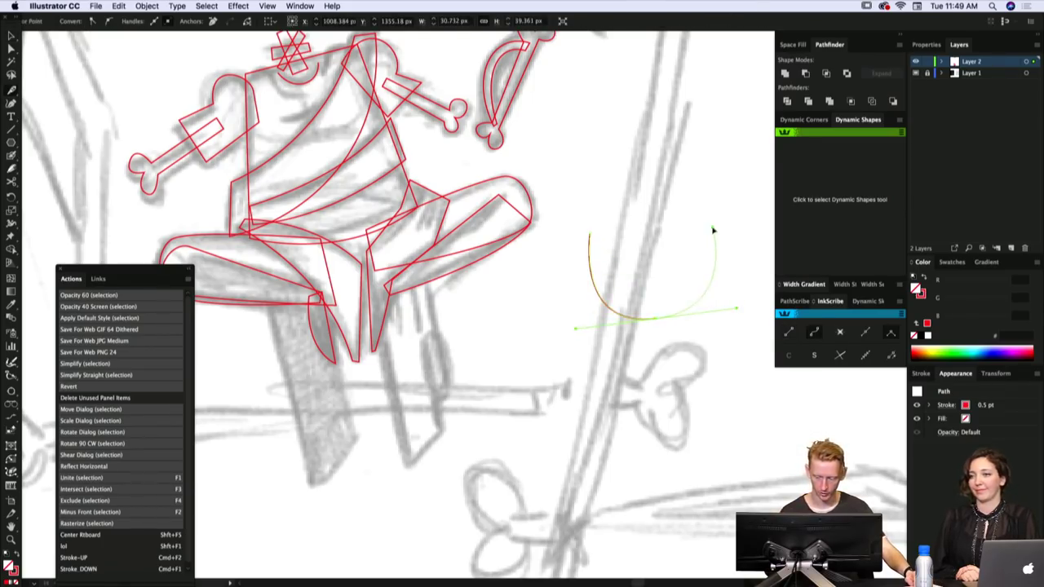
pyautogui.moveTo(713, 228); pyautogui.dragTo(741, 295)
pyautogui.press('super+j')
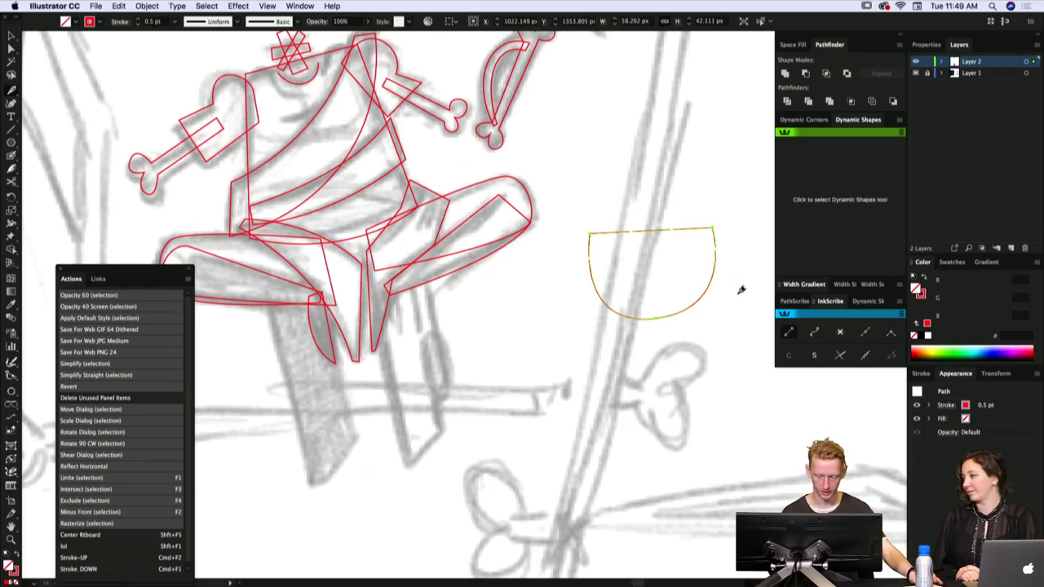
pyautogui.press('v')
pyautogui.click(727, 175)
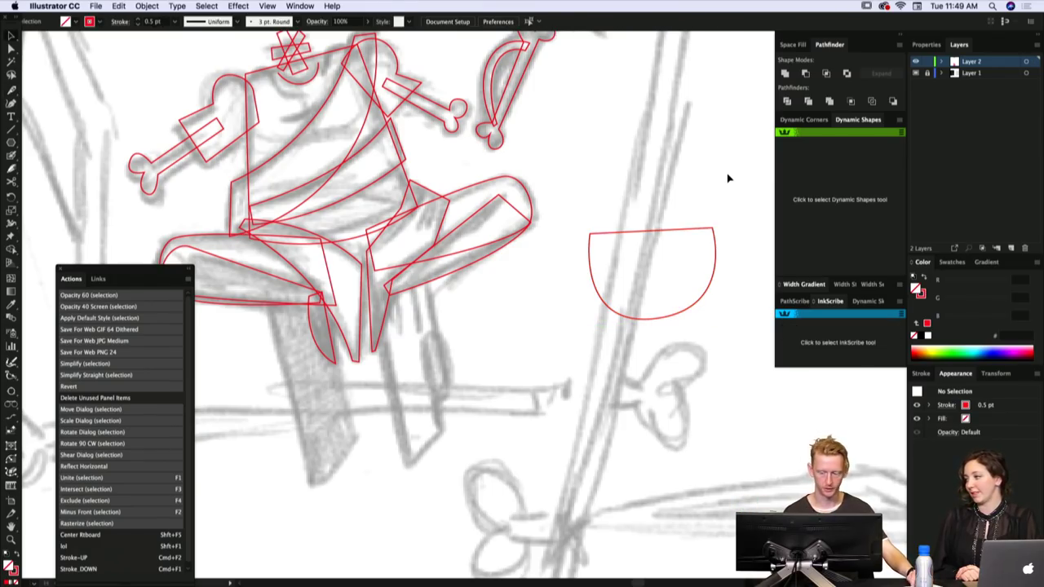
pyautogui.moveTo(710, 210); pyautogui.dragTo(671, 259)
pyautogui.press('Delete')
# - Close the Actions list and inspect the upper knee point of the raised thigh's shaded shape
pyautogui.moveTo(258, 323); pyautogui.dragTo(325, 318)
pyautogui.click(60, 268)
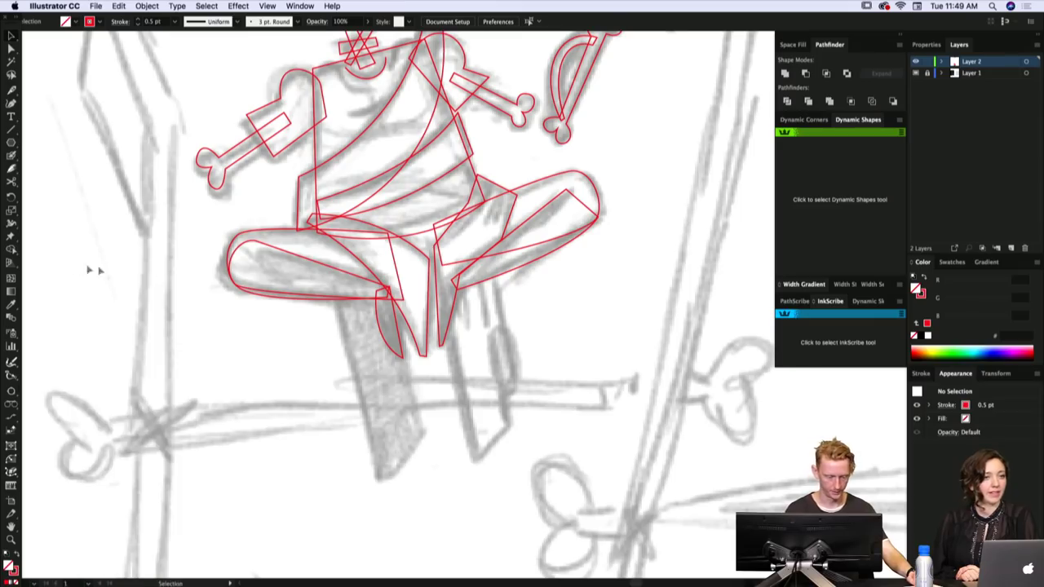
pyautogui.moveTo(474, 320); pyautogui.dragTo(512, 335)
pyautogui.moveTo(551, 285); pyautogui.dragTo(542, 289)
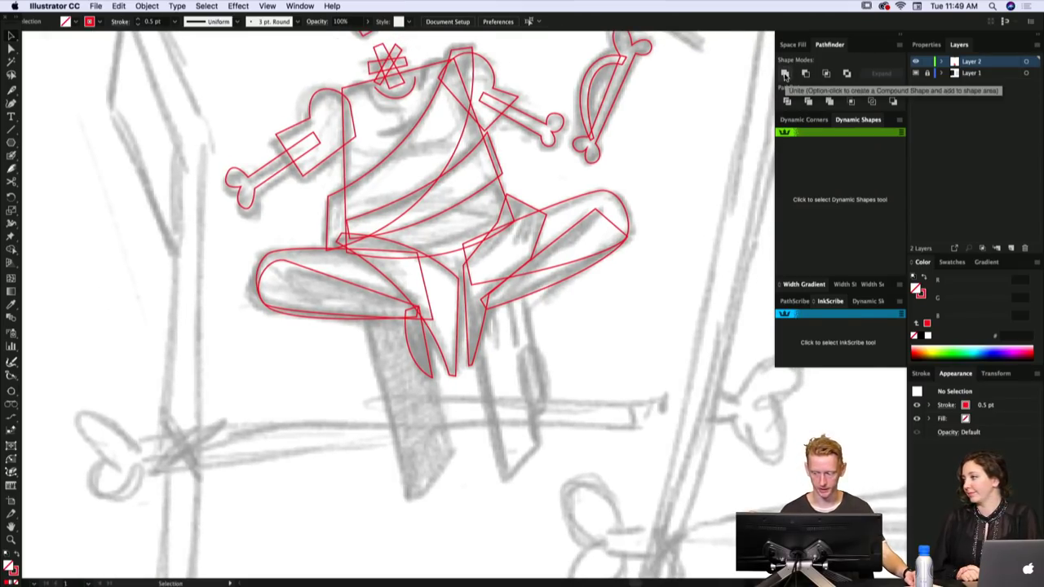
pyautogui.scroll(2, 601, 284)
pyautogui.press('a')
pyautogui.click(604, 220)
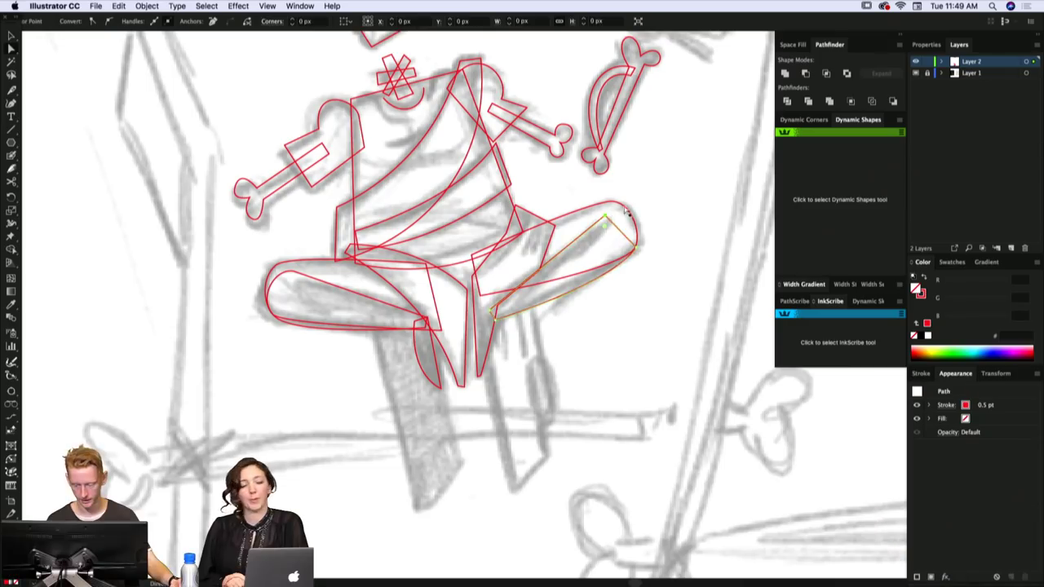
pyautogui.click(625, 210)
pyautogui.click(666, 179)
# - Draw a three-point test path about 28 by 26 px beside the raised knee, try closing it at its start point, and delete it
pyautogui.press('p')
pyautogui.click(668, 174)
pyautogui.click(676, 230)
pyautogui.click(728, 207)
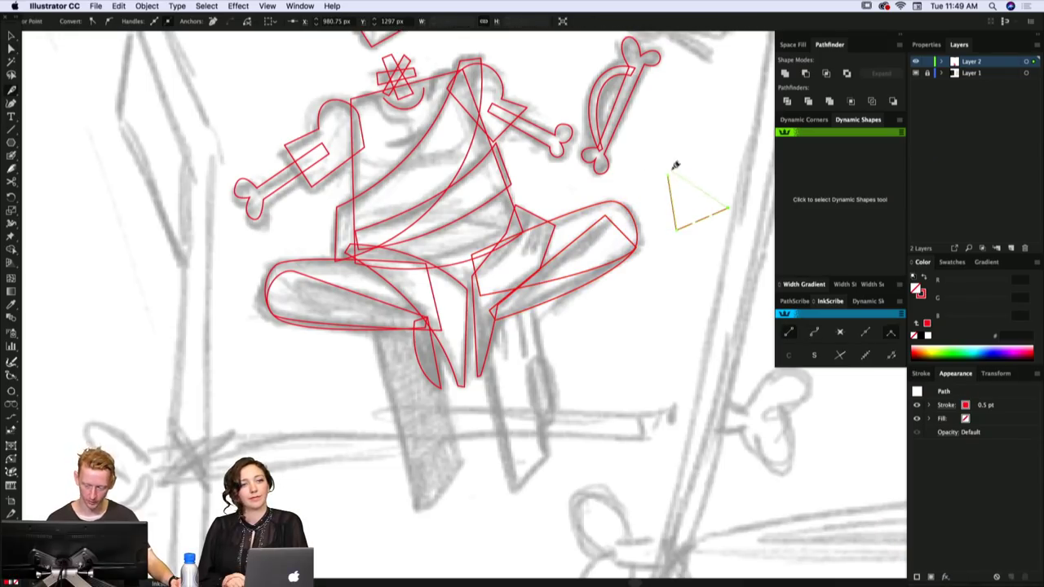
pyautogui.click(669, 171)
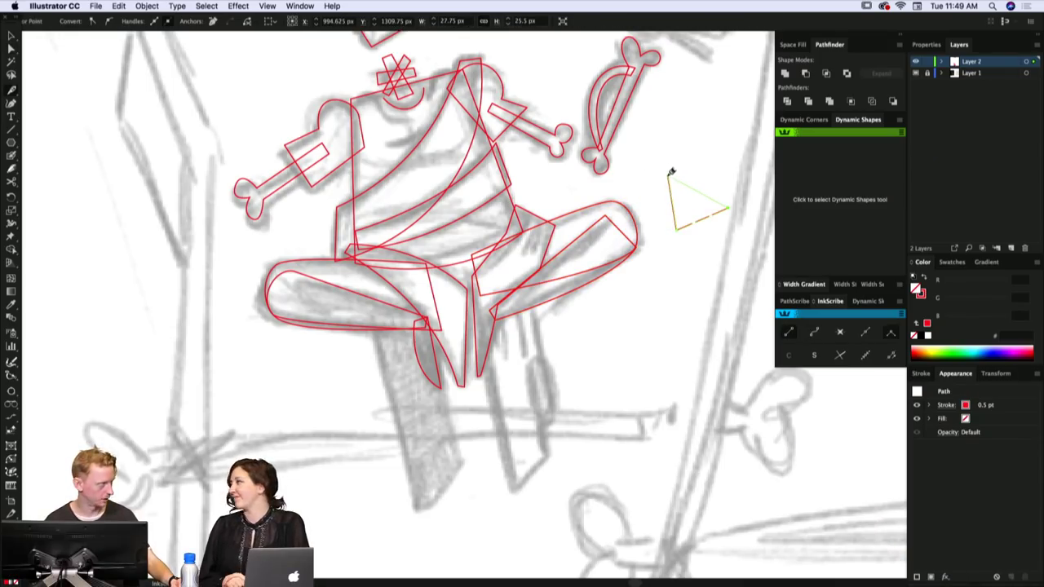
pyautogui.moveTo(670, 174); pyautogui.dragTo(727, 173)
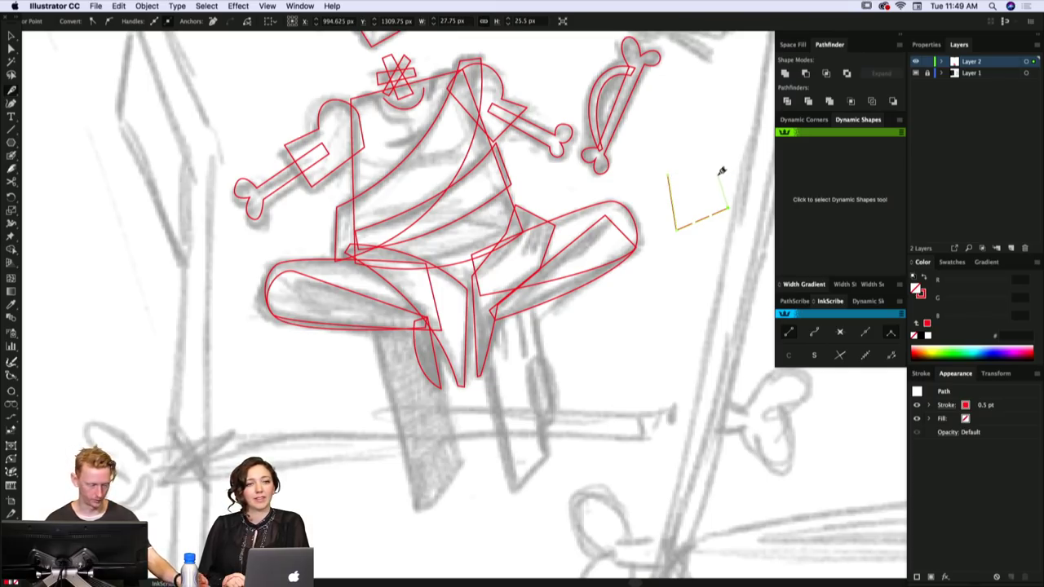
pyautogui.press('v')
pyautogui.press('Delete')
pyautogui.moveTo(666, 243)
pyautogui.mouseDown()
pyautogui.moveTo(643, 258)
pyautogui.moveTo(654, 249)
pyautogui.mouseUp()
pyautogui.press('a')
pyautogui.press('v')
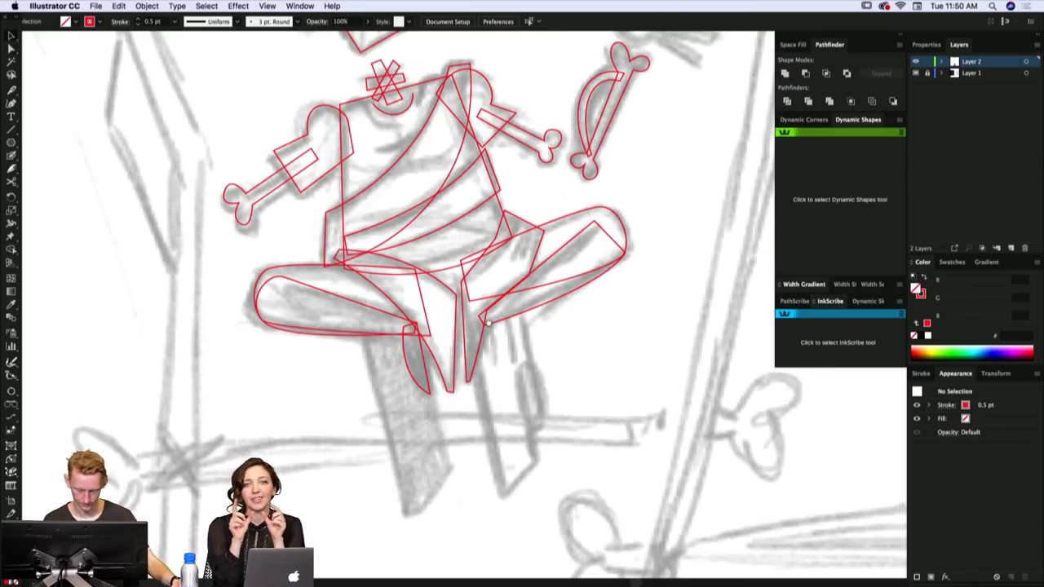
# - Trace the long shaded strip below the horizontal thigh as a closed four-sided shape with a slanted lower end, about 29 by 92 px
pyautogui.moveTo(488, 324); pyautogui.dragTo(487, 314)
pyautogui.moveTo(491, 375); pyautogui.dragTo(506, 382)
pyautogui.press('p')
pyautogui.click(376, 320)
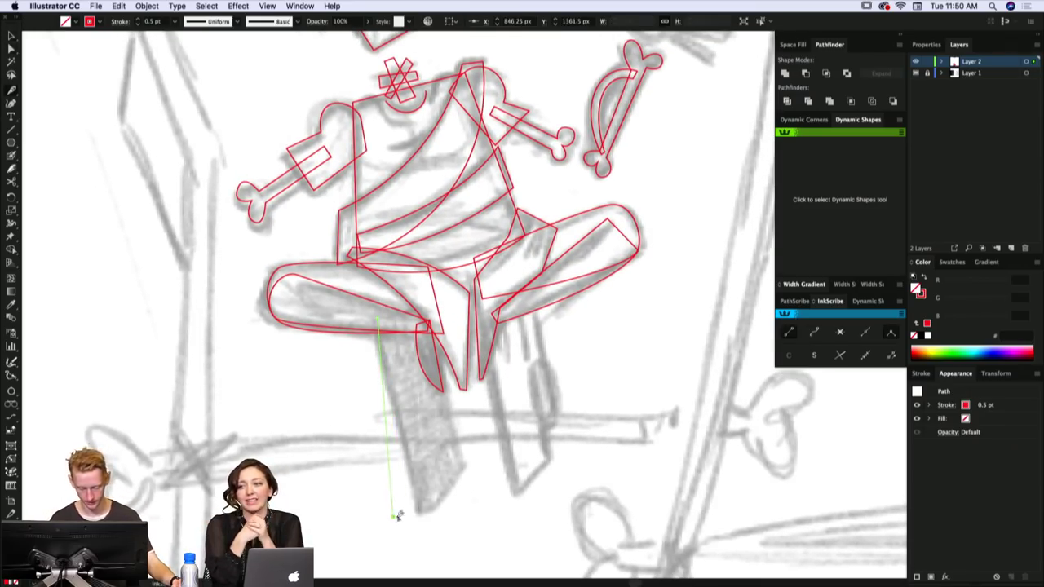
pyautogui.click(397, 516)
pyautogui.click(439, 466)
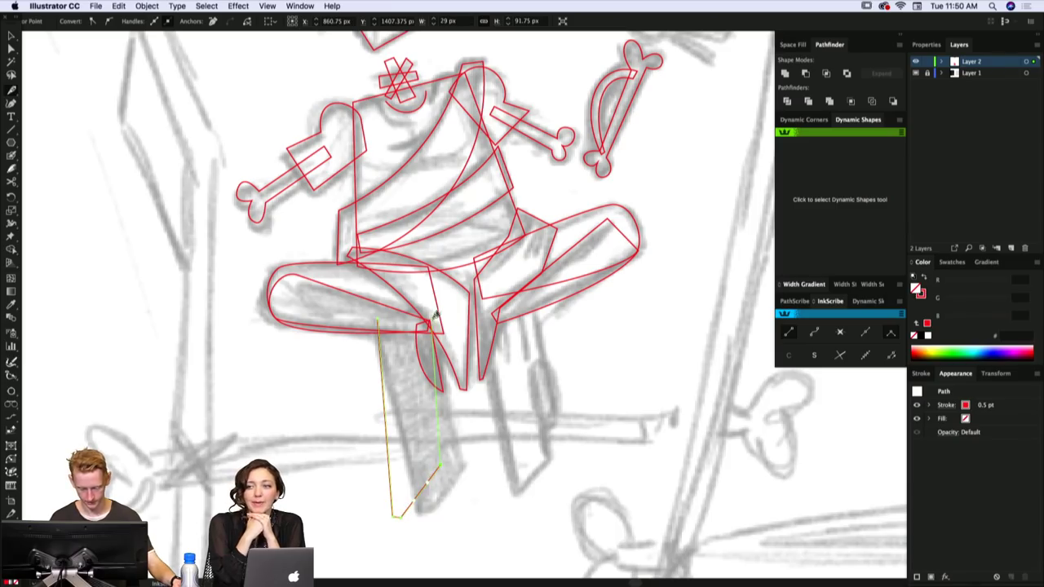
pyautogui.click(432, 318)
pyautogui.keyDown('super'); pyautogui.click(494, 434); pyautogui.keyUp('super')
# - Trace the long strip below the raised thigh as a closed four-sided shape with a slanted lower end, about 28 by 93 px
pyautogui.moveTo(517, 380); pyautogui.dragTo(514, 373)
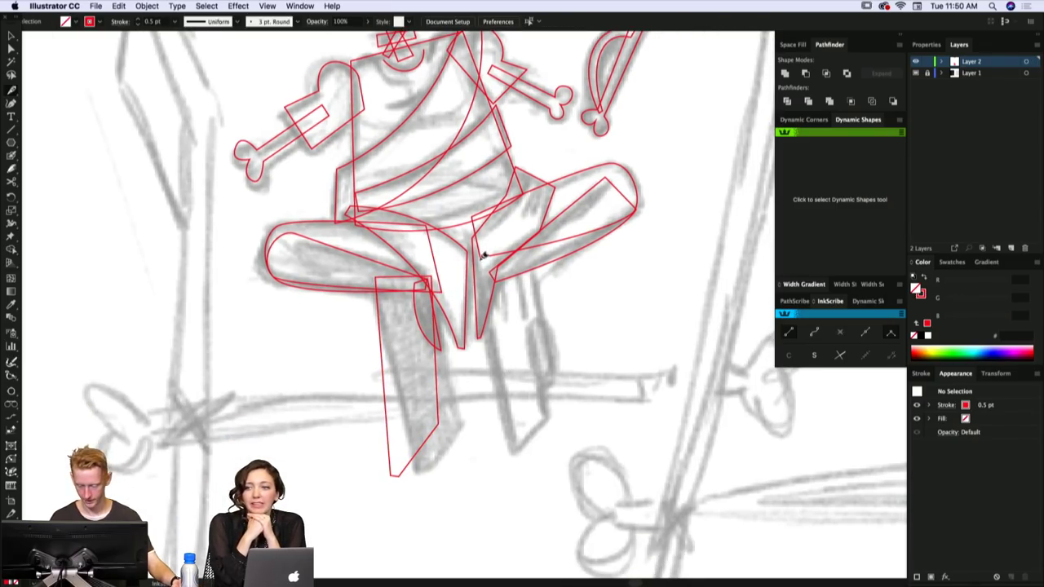
pyautogui.click(481, 262)
pyautogui.click(490, 464)
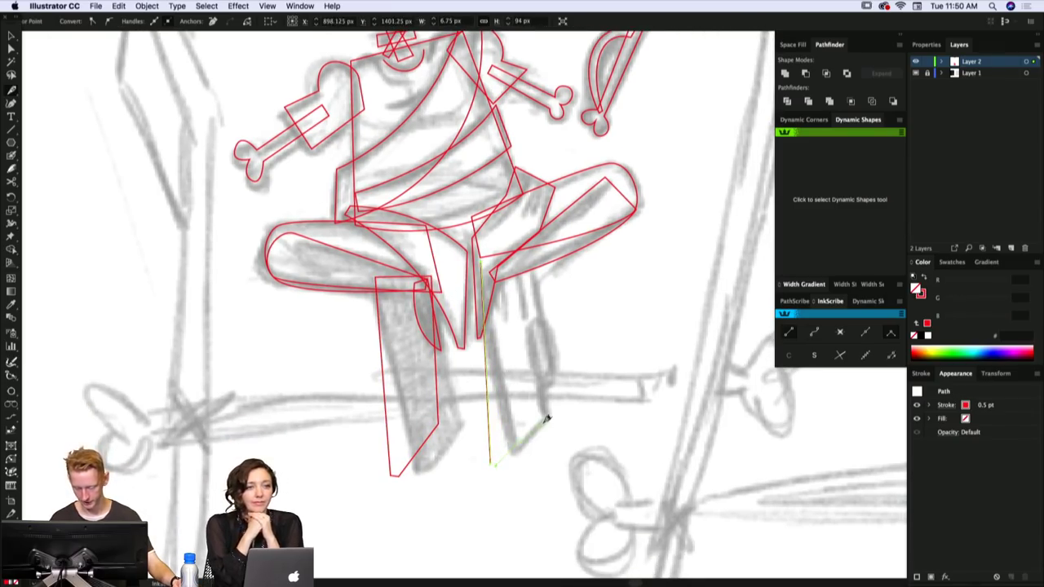
pyautogui.click(540, 425)
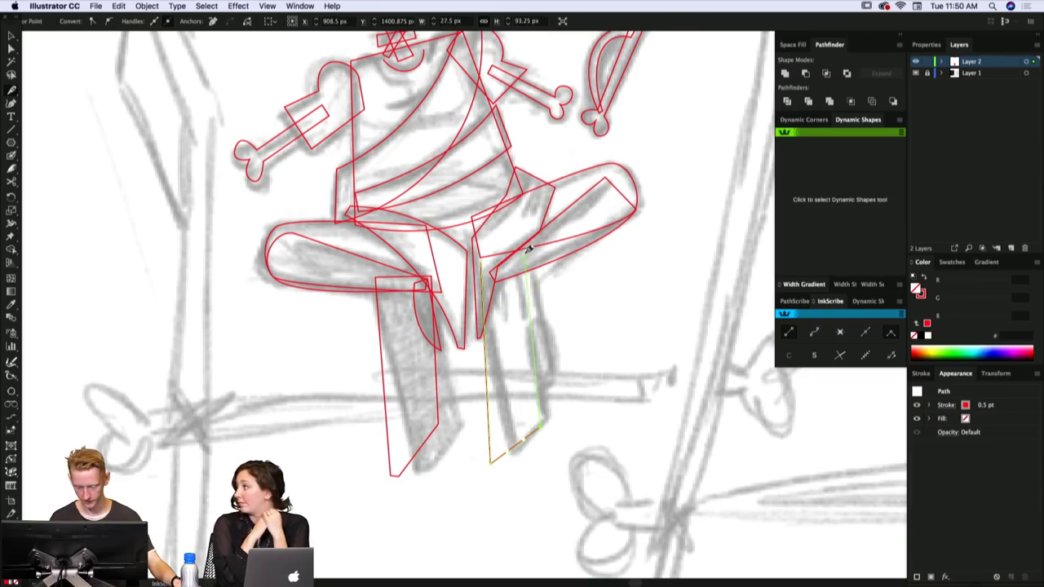
pyautogui.click(524, 255)
pyautogui.press('c')
pyautogui.press('super+shift+a')
pyautogui.scroll(-1, 548, 377)
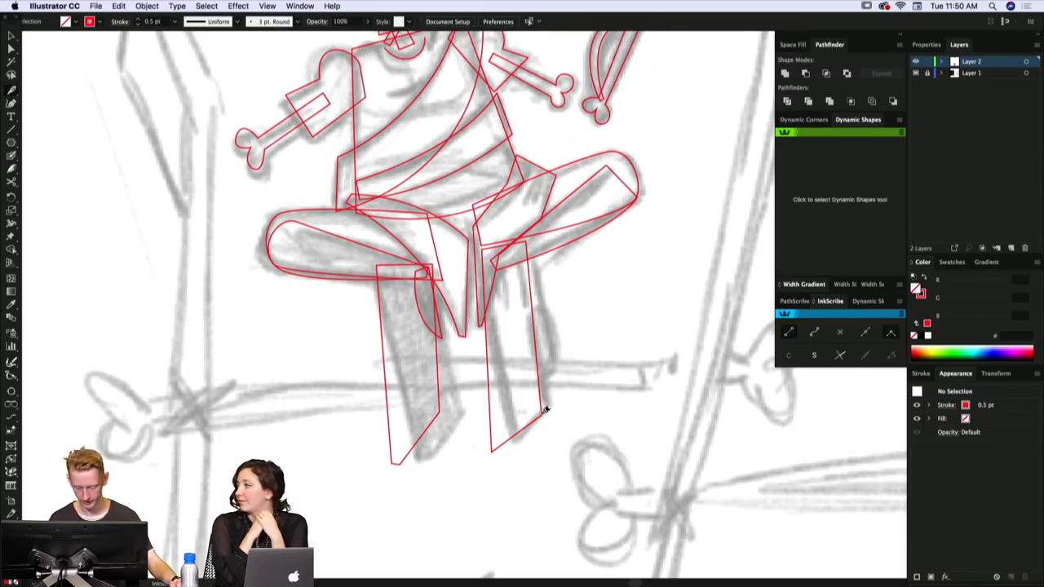
# - Trace the narrow shaded band along the outer edge of the raised thigh's lower strip as a closed four-sided shape, about 66 px long
pyautogui.press('a')
pyautogui.click(541, 414)
pyautogui.hscroll(1, 550, 306)
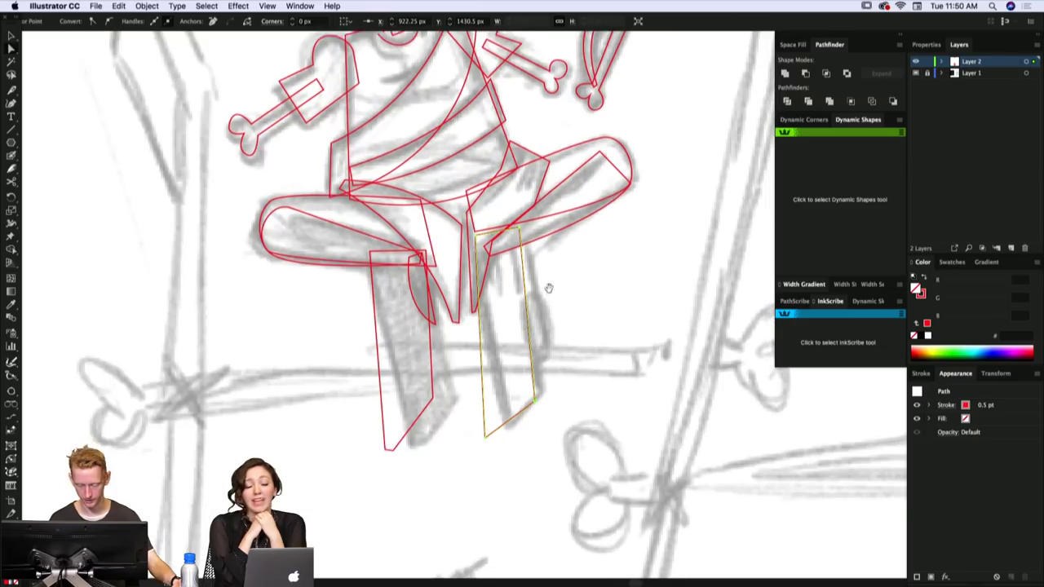
pyautogui.press('p')
pyautogui.click(530, 244)
pyautogui.click(539, 388)
pyautogui.click(524, 401)
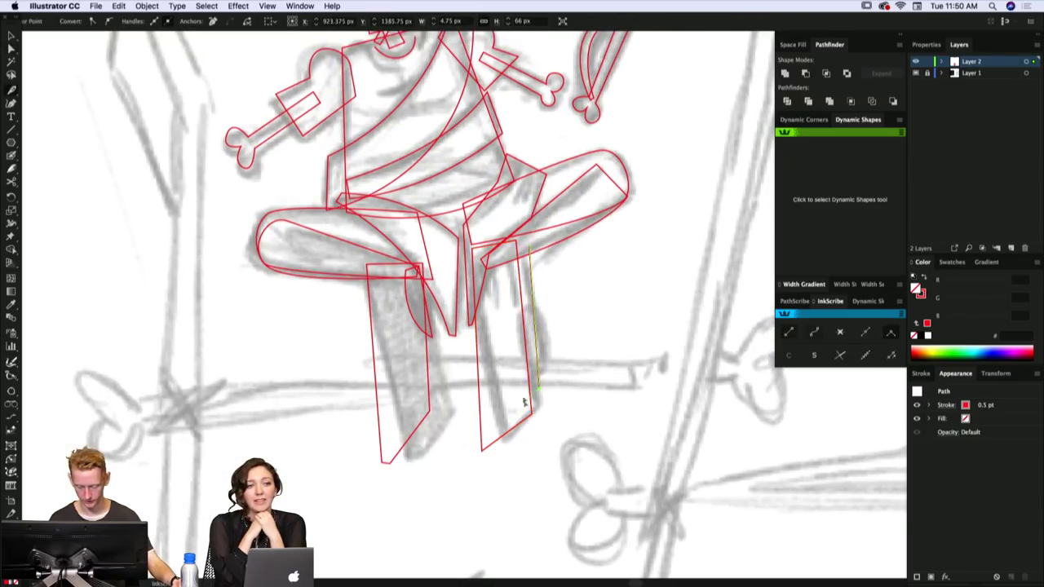
pyautogui.click(510, 253)
pyautogui.click(529, 246)
pyautogui.press('super+shift+a')
pyautogui.press('a')
pyautogui.scroll(5, 538, 304)
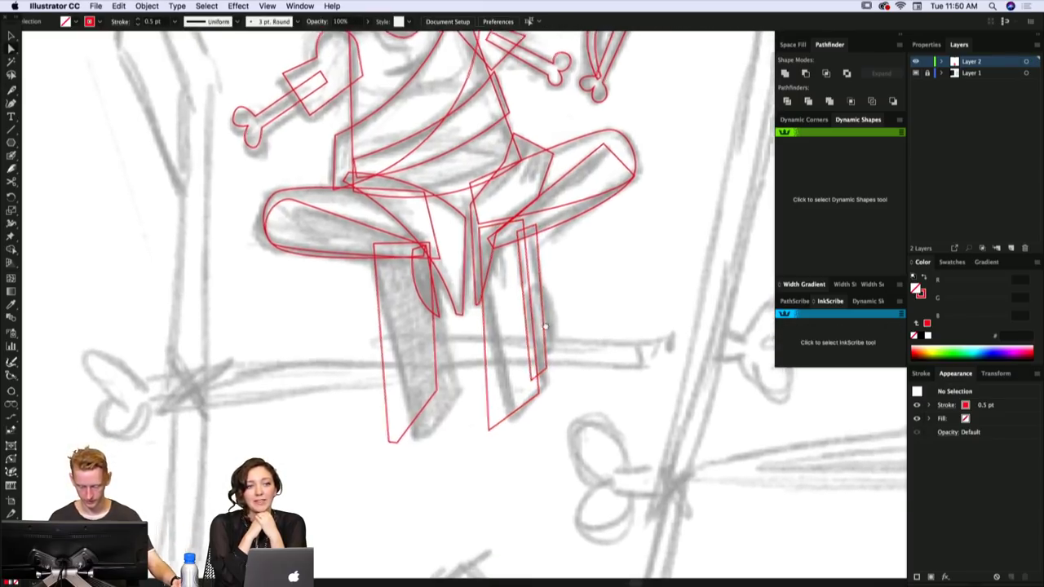
# - Draw a short curved chest fold below the neckline and two long curved folds running diagonally from the shoulder to the waist
pyautogui.scroll(4, 548, 450)
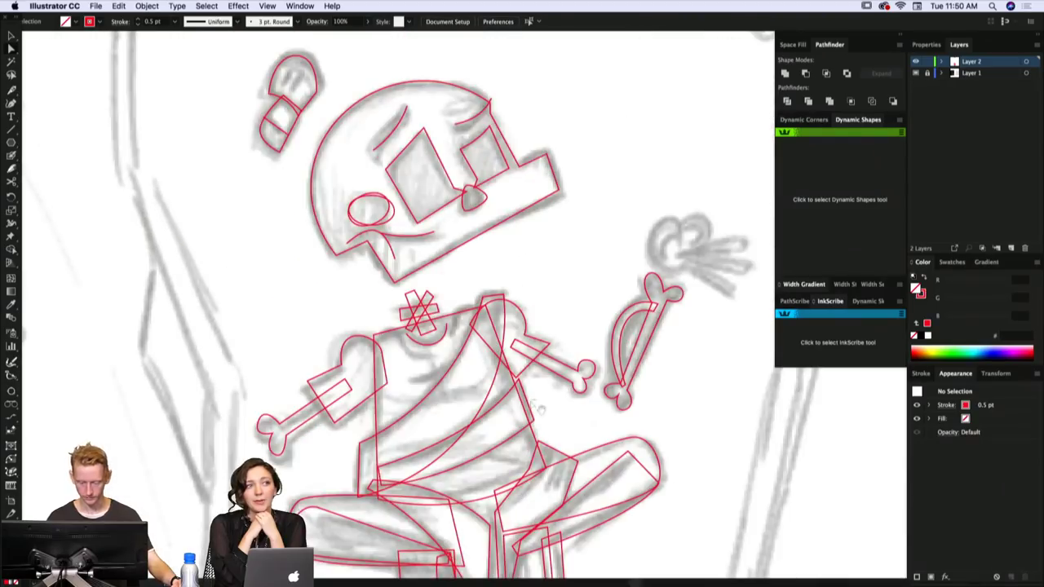
pyautogui.click(418, 378)
pyautogui.press('super+shift+a')
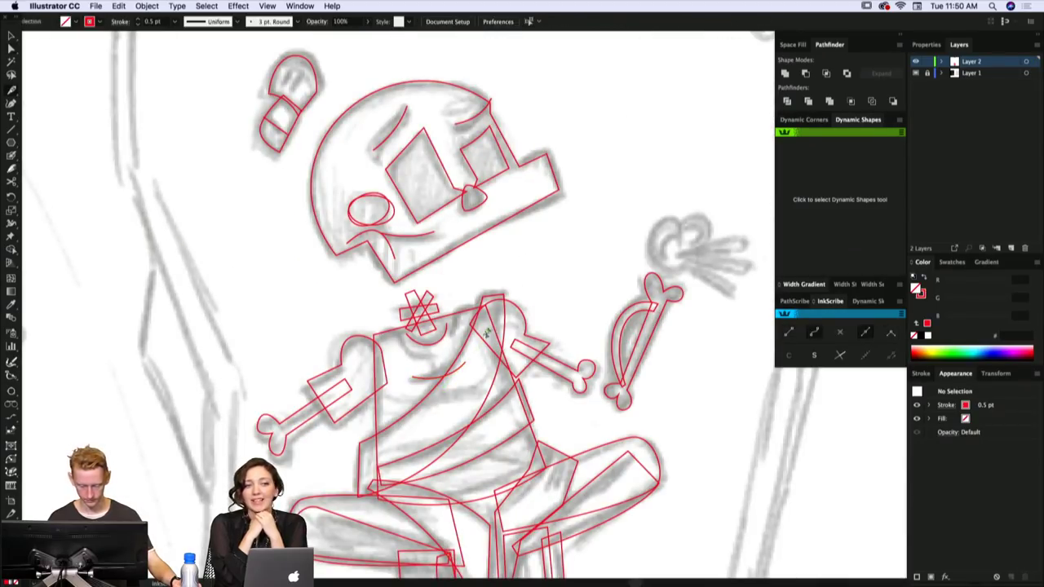
pyautogui.click(487, 333)
pyautogui.moveTo(369, 454); pyautogui.dragTo(300, 485)
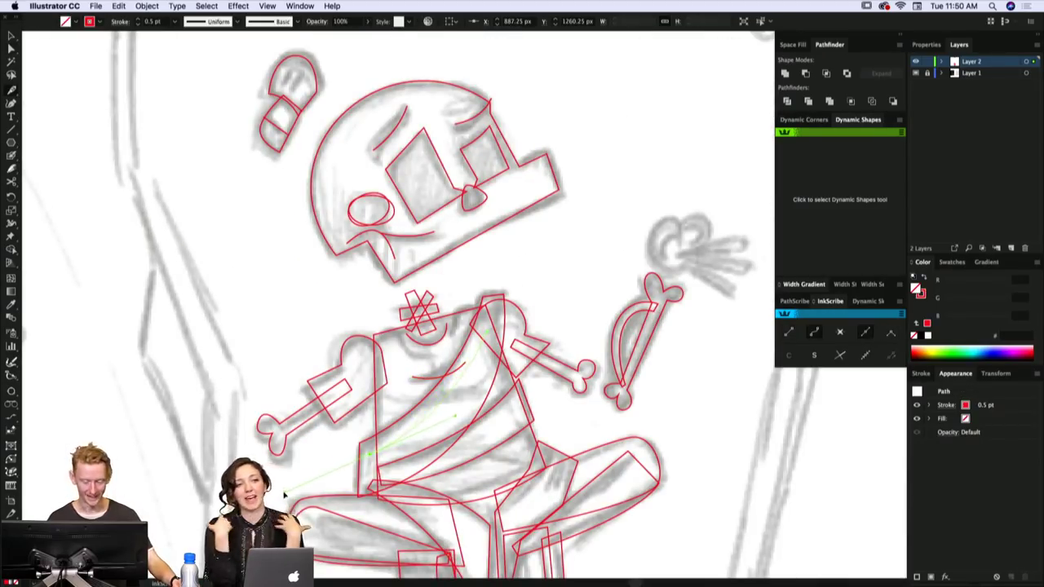
pyautogui.click(375, 465)
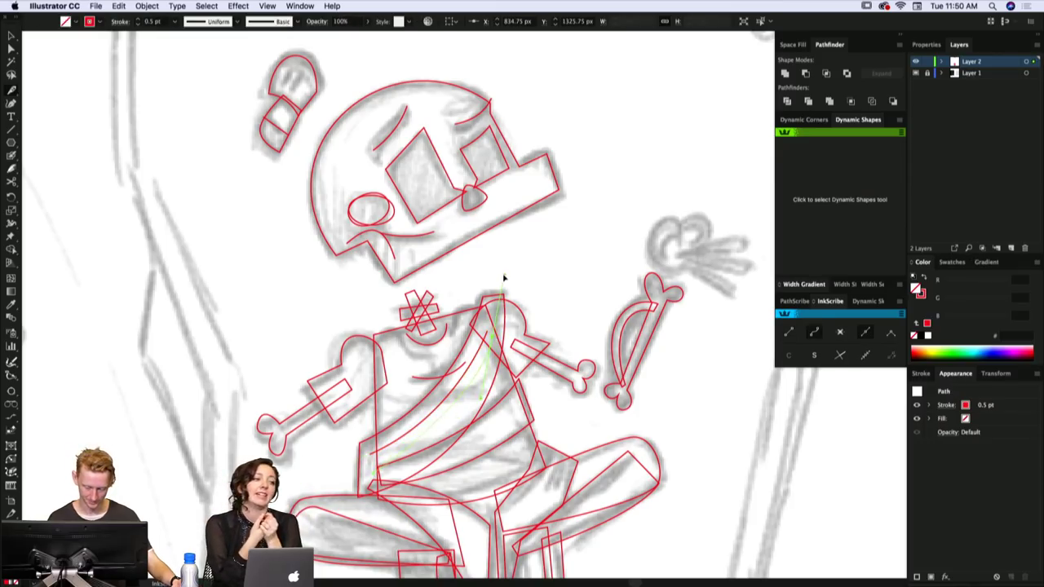
pyautogui.keyDown('super'); pyautogui.click(525, 241); pyautogui.keyUp('super')
pyautogui.moveTo(535, 257); pyautogui.dragTo(524, 229)
pyautogui.press('a')
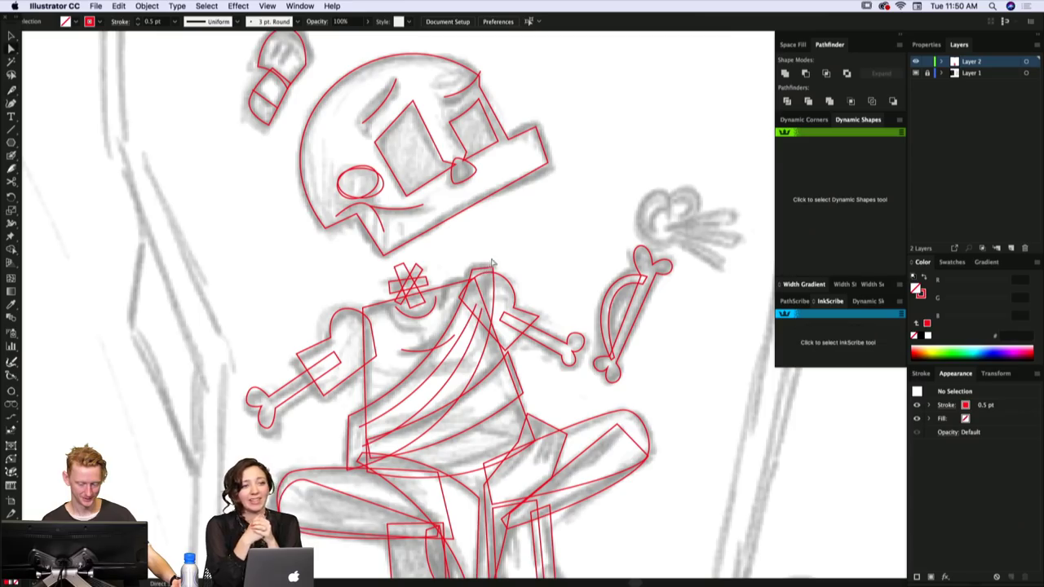
# - Trace the small piece between the neck opening and the sash's shoulder end as a closed four-sided shape, about 17 by 17 px
pyautogui.moveTo(490, 258); pyautogui.dragTo(487, 256)
pyautogui.press('p')
pyautogui.click(439, 307)
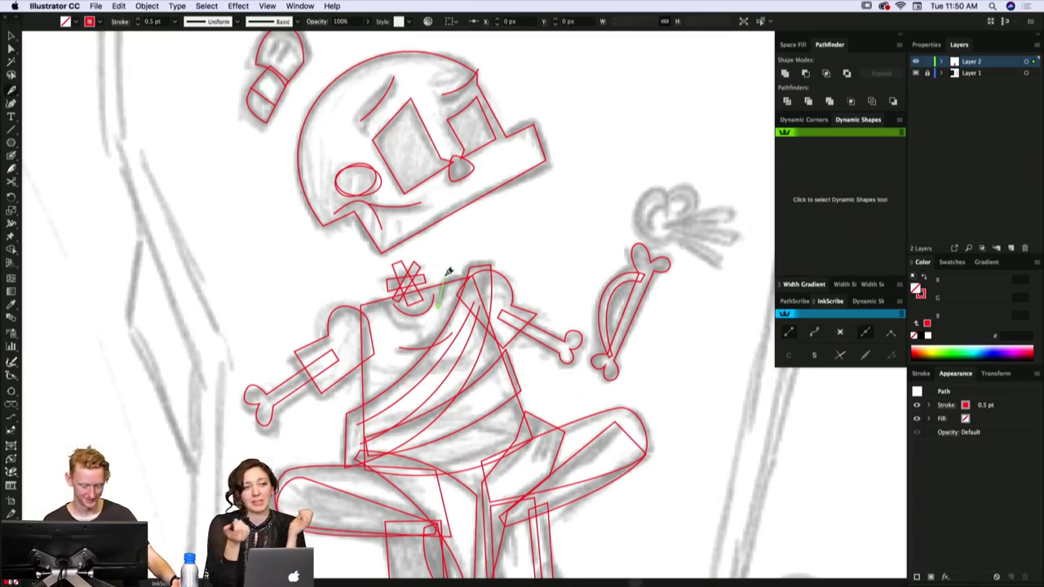
pyautogui.click(445, 274)
pyautogui.click(473, 271)
pyautogui.click(476, 297)
pyautogui.keyDown('super'); pyautogui.click(462, 301); pyautogui.keyUp('super')
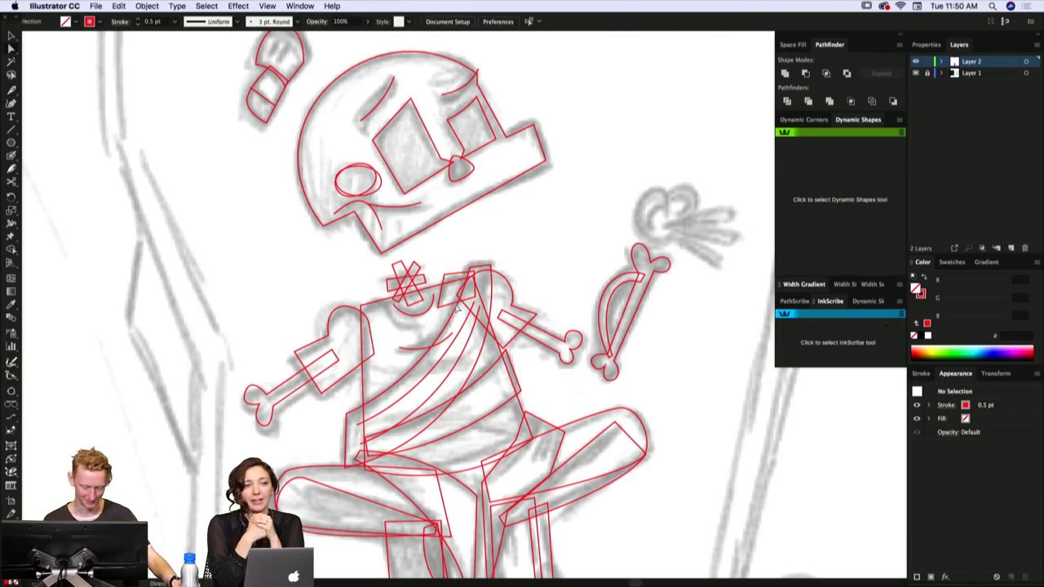
pyautogui.keyDown('super'); pyautogui.click(460, 300); pyautogui.keyUp('super')
pyautogui.moveTo(459, 299); pyautogui.dragTo(464, 307)
pyautogui.click(451, 282)
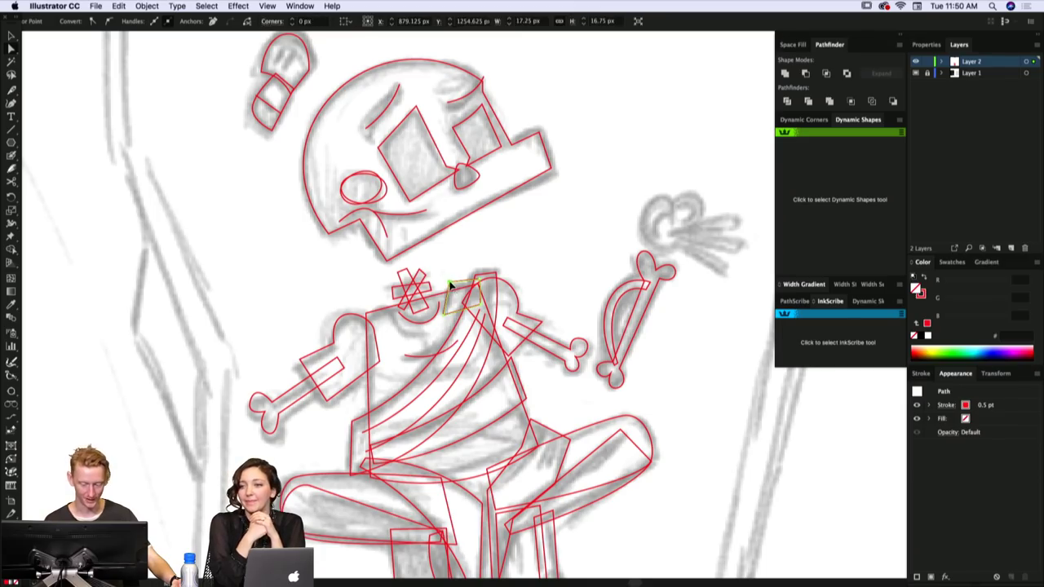
pyautogui.click(460, 273)
# - Inspect the anchor points and curve handles around the shoulder of the larger sleeve outline
pyautogui.moveTo(484, 266); pyautogui.dragTo(487, 226)
pyautogui.press('a')
pyautogui.click(334, 363)
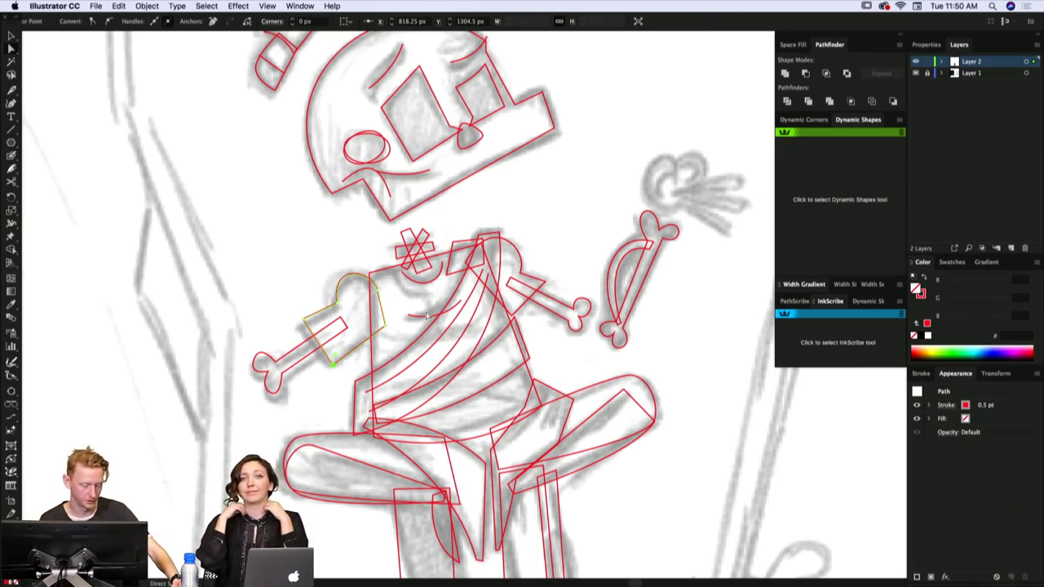
pyautogui.scroll(-2, 425, 315)
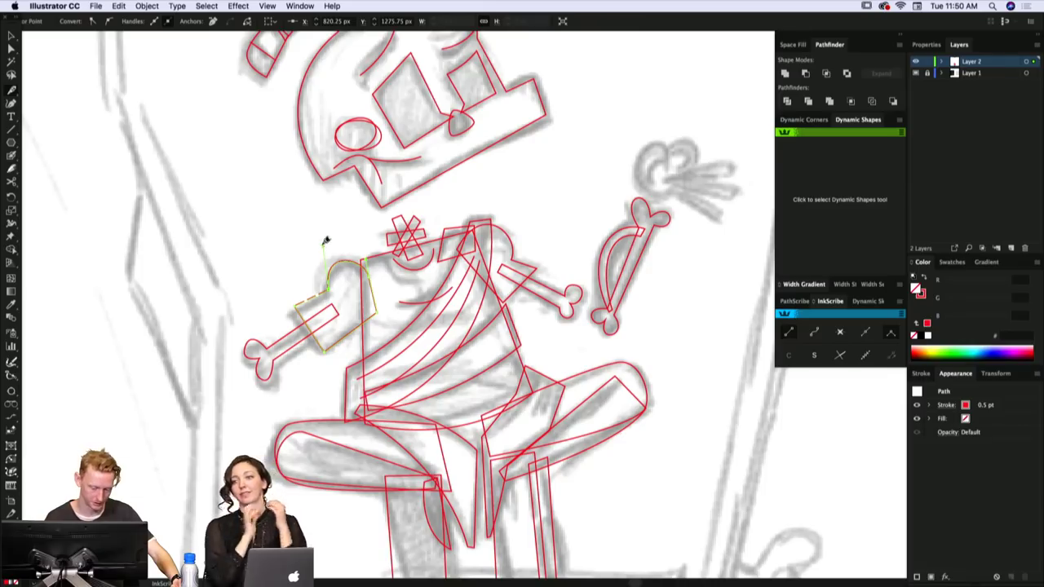
pyautogui.scroll(-1, 351, 269)
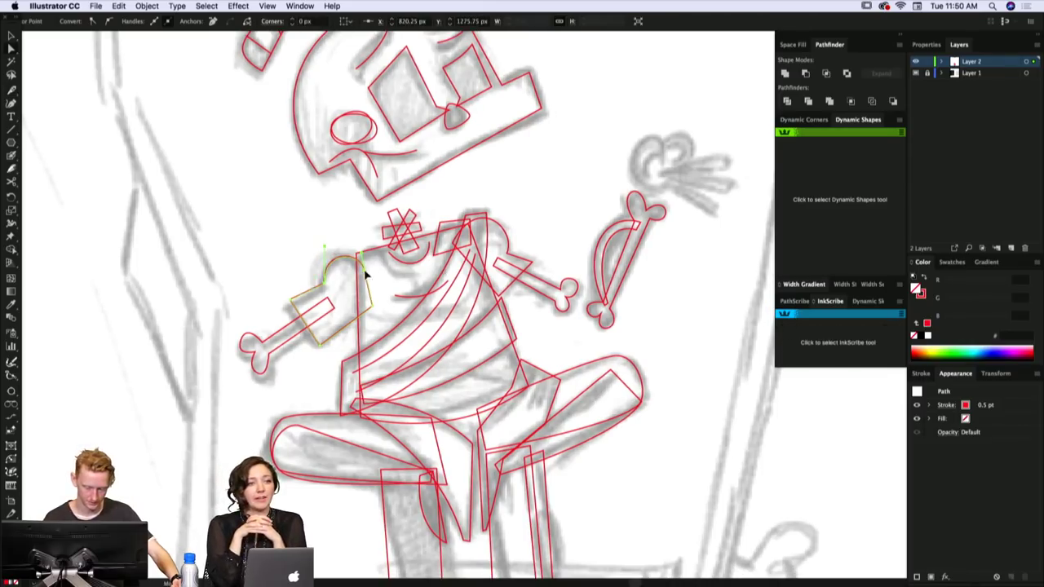
pyautogui.click(412, 263)
# - Draw two short parallel slanted fold lines on the cloth at the hip end of the raised thigh
pyautogui.moveTo(605, 397); pyautogui.dragTo(592, 308)
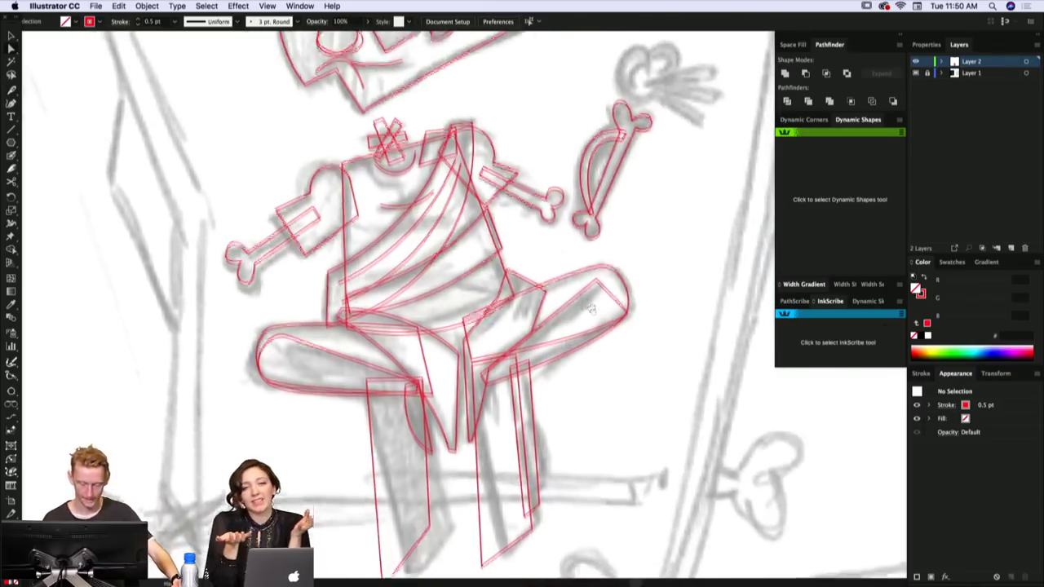
pyautogui.click(524, 272)
pyautogui.click(510, 310)
pyautogui.press('super+shift+a')
pyautogui.click(536, 273)
pyautogui.click(522, 312)
pyautogui.press('super+shift+a')
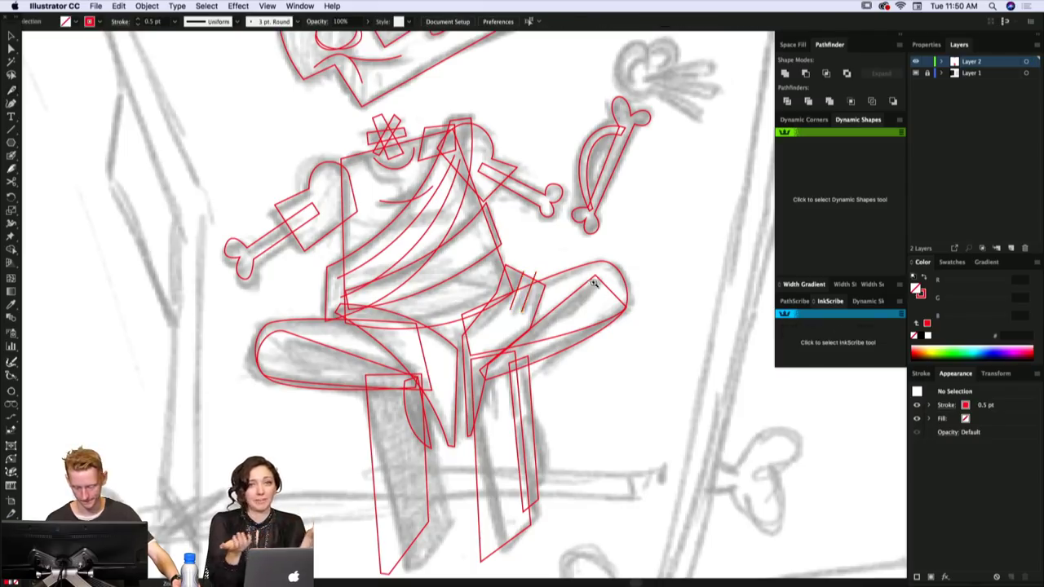
# - Trace the crescent-shaped finger of the hand above the detached forearm bone as a closed curved outline, about 14 by 24 px
pyautogui.scroll(-5, 595, 285)
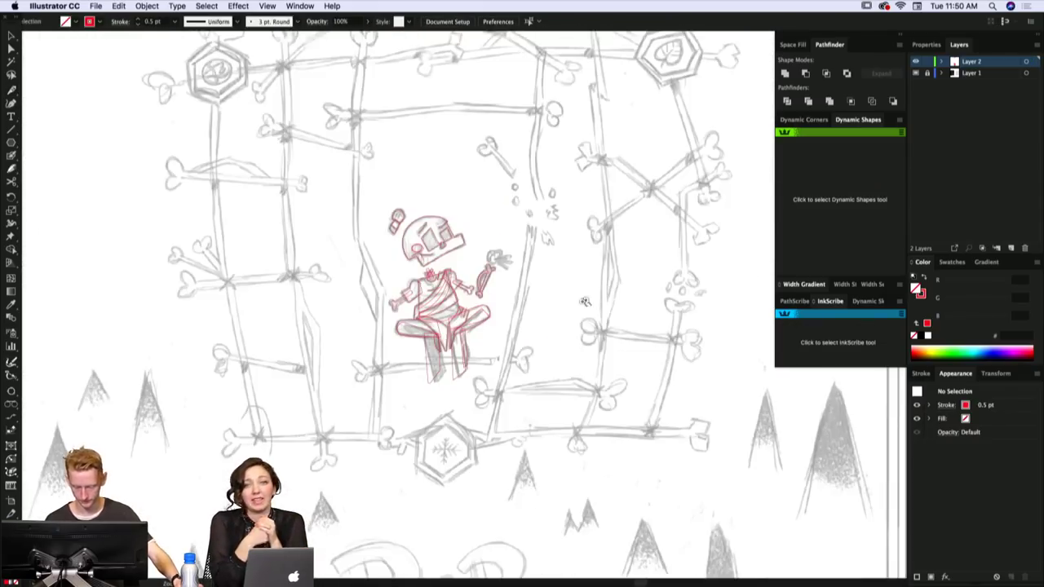
pyautogui.moveTo(518, 302); pyautogui.dragTo(535, 322)
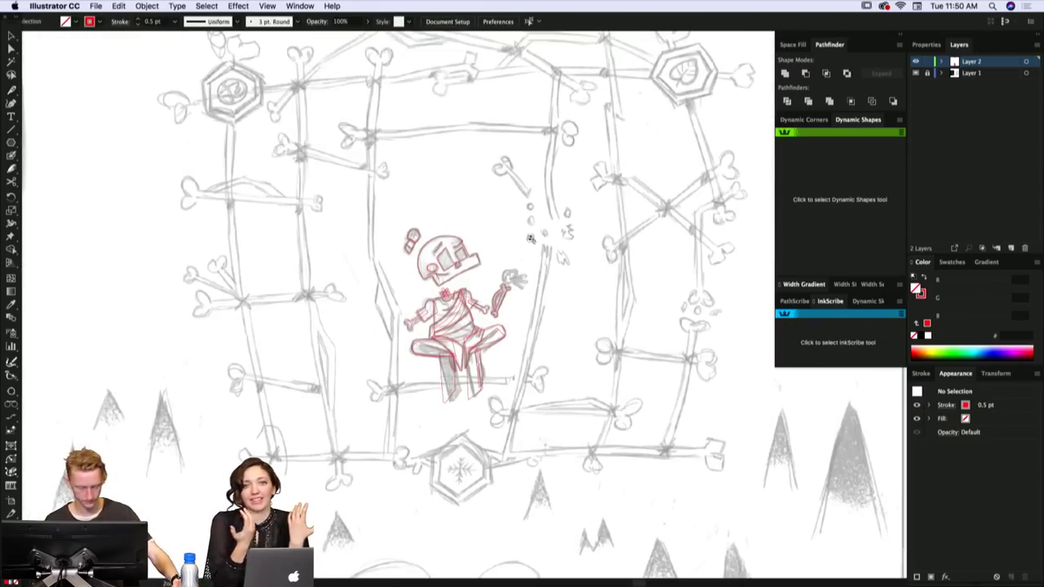
pyautogui.hscroll(1, 530, 306)
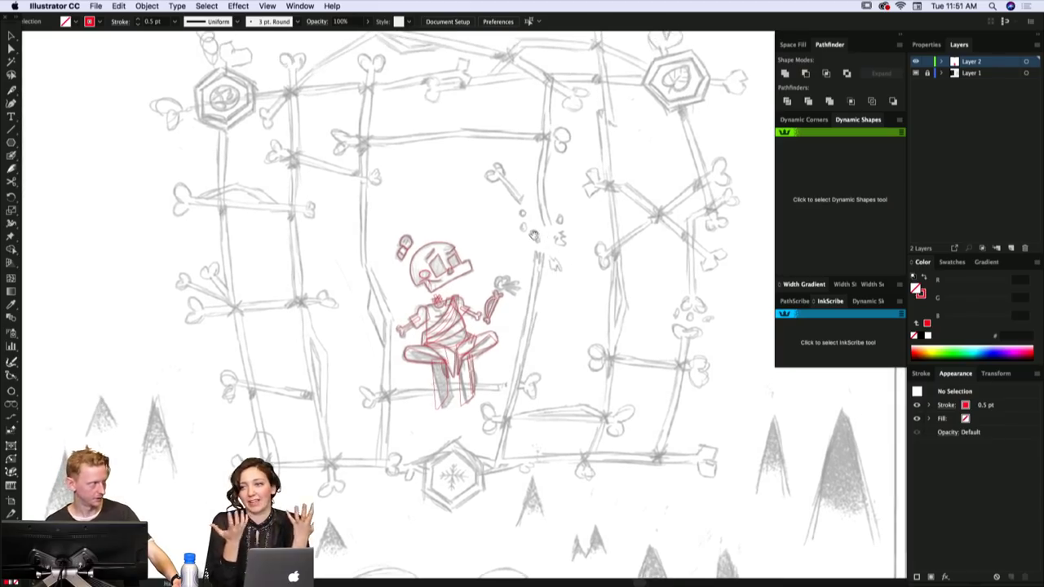
pyautogui.scroll(4, 555, 290)
pyautogui.moveTo(544, 300)
pyautogui.mouseDown()
pyautogui.moveTo(526, 303)
pyautogui.moveTo(538, 307)
pyautogui.mouseUp()
pyautogui.press('p')
pyautogui.click(427, 337)
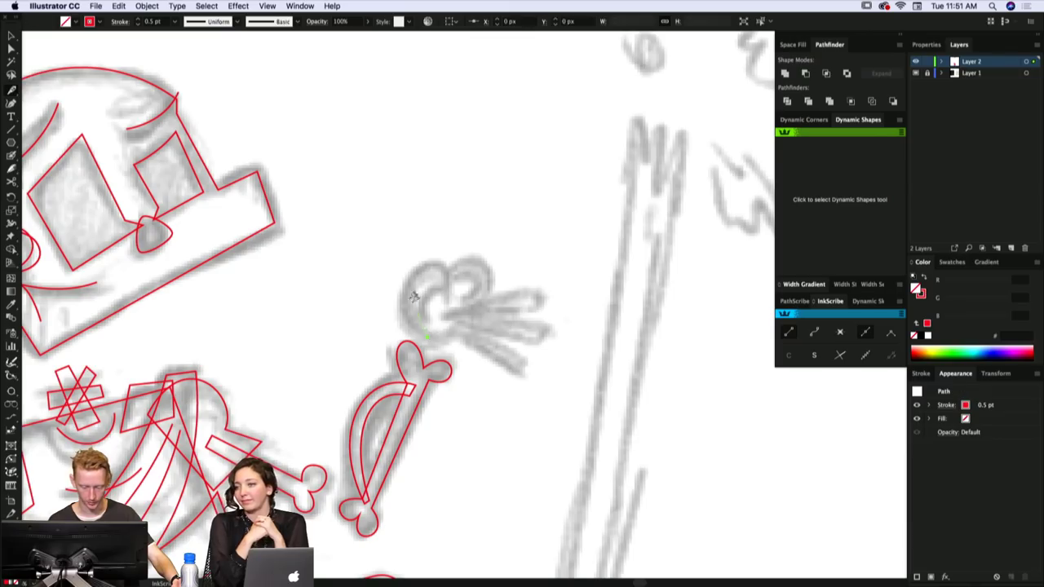
pyautogui.moveTo(401, 295)
pyautogui.mouseDown()
pyautogui.moveTo(409, 259)
pyautogui.moveTo(442, 261)
pyautogui.mouseUp()
pyautogui.click(444, 285)
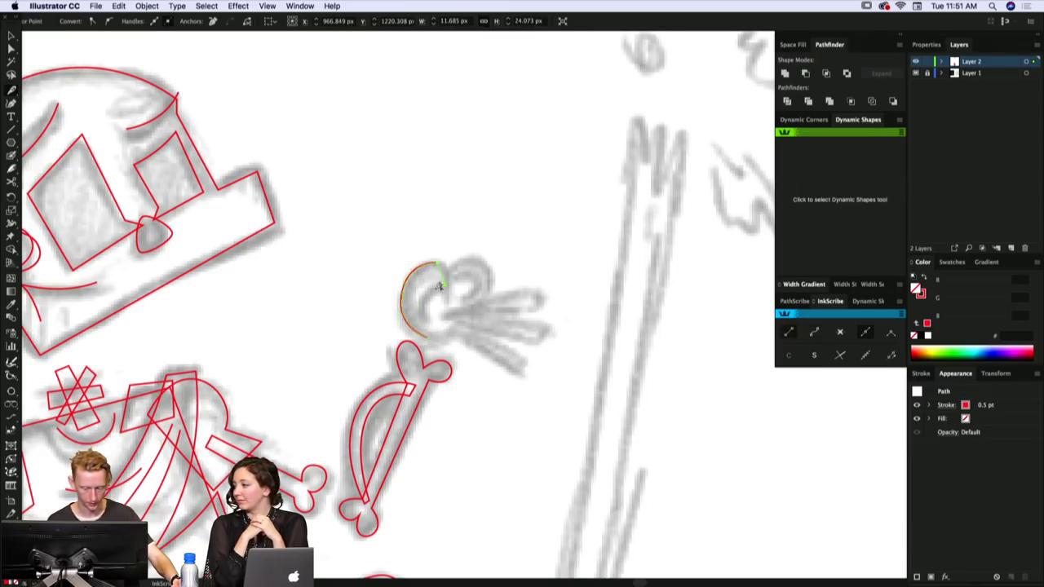
pyautogui.moveTo(422, 307); pyautogui.dragTo(422, 330)
pyautogui.click(435, 327)
pyautogui.click(429, 334)
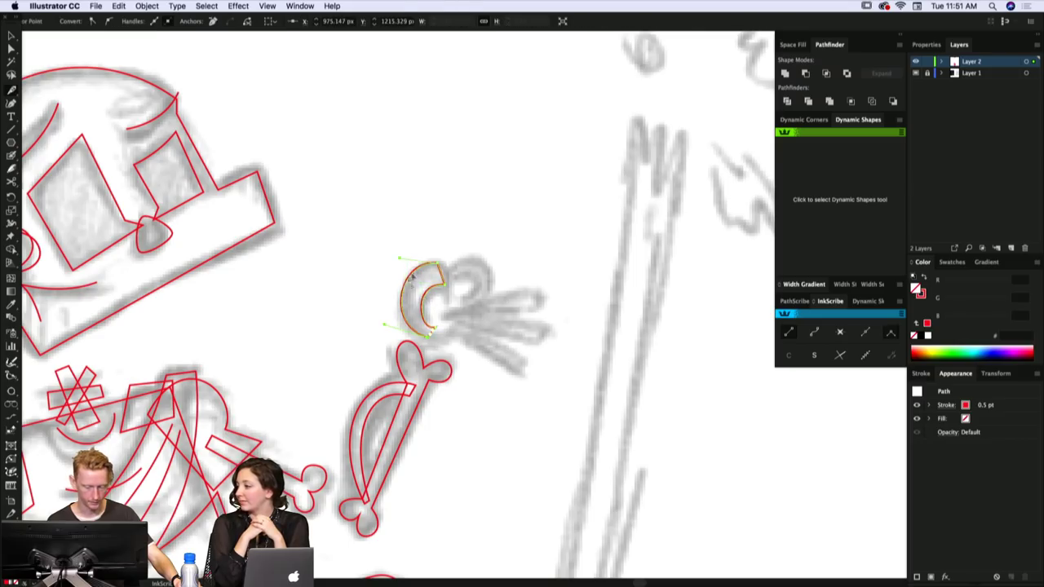
# - Adjust the curve handle at the lower end of the crescent finger's inner edge to follow the sketch
pyautogui.click(424, 328)
pyautogui.click(424, 327)
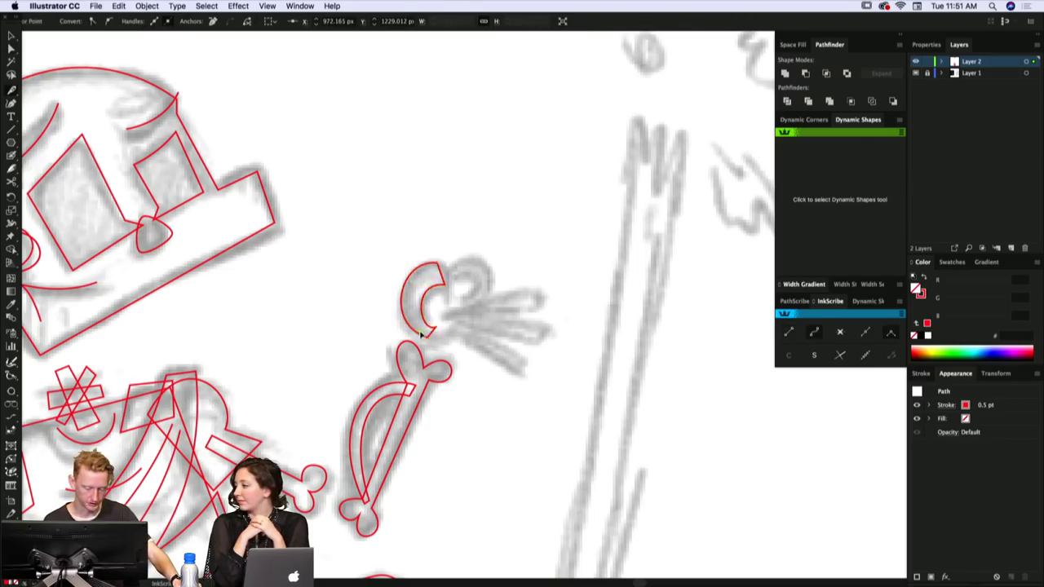
pyautogui.press('a')
pyautogui.click(433, 332)
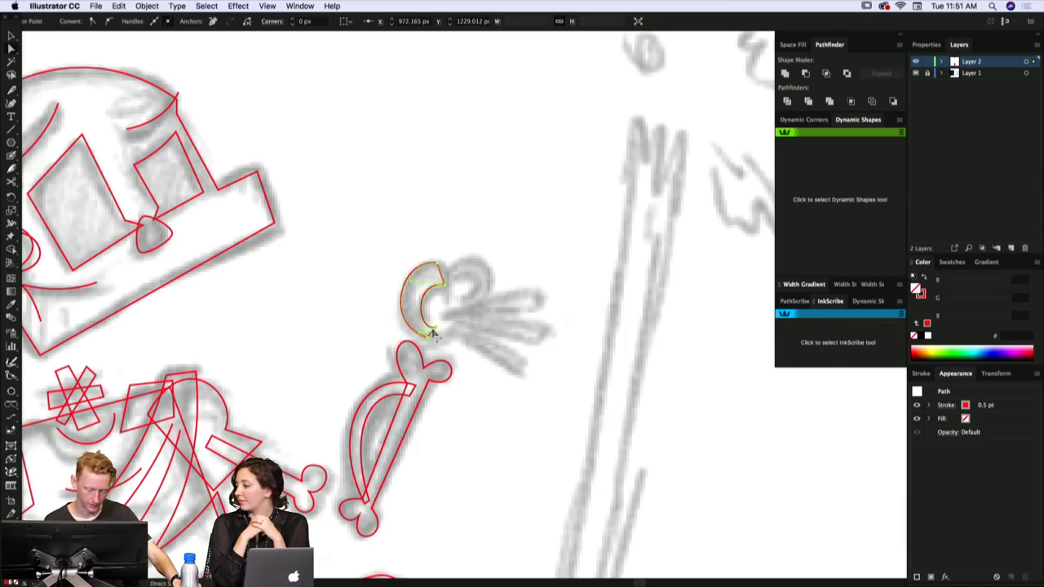
pyautogui.hotkey('shift', 'c')
pyautogui.moveTo(420, 329); pyautogui.dragTo(418, 324)
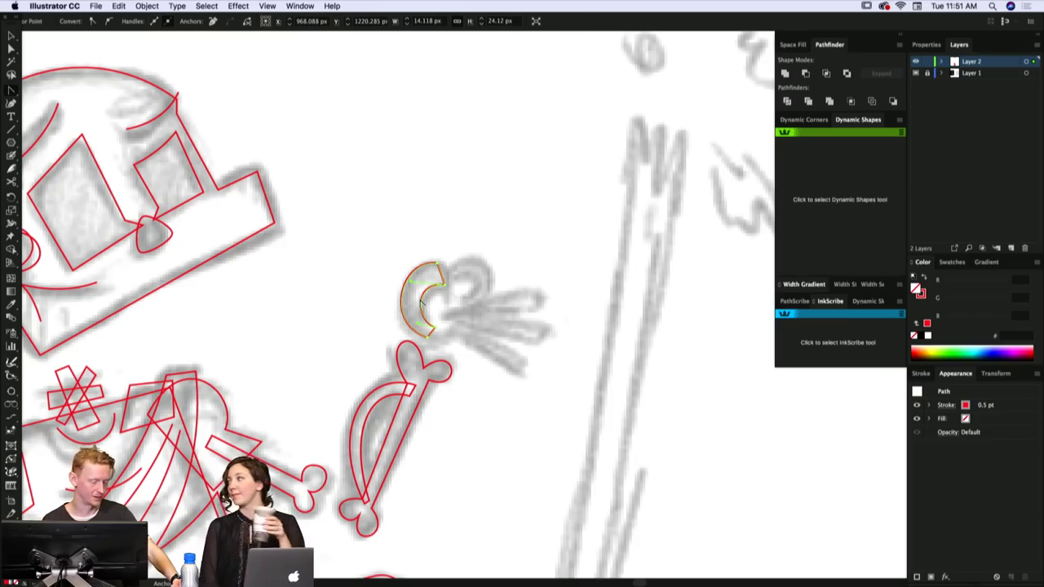
pyautogui.press('a')
pyautogui.press('p')
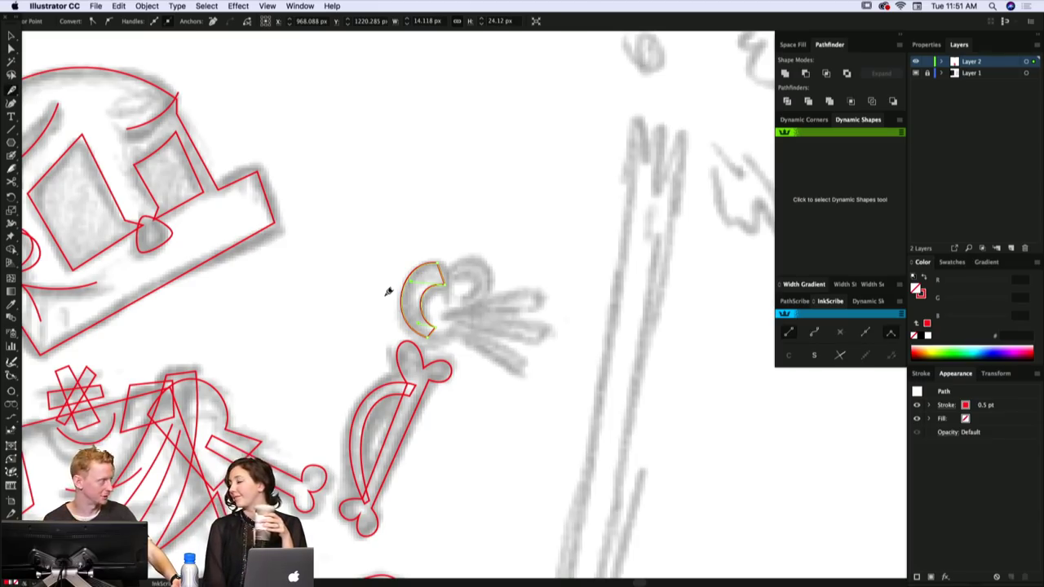
pyautogui.moveTo(462, 272); pyautogui.dragTo(453, 263)
pyautogui.keyDown('super'); pyautogui.click(452, 263); pyautogui.keyUp('super')
pyautogui.keyDown('super'); pyautogui.click(439, 271); pyautogui.keyUp('super')
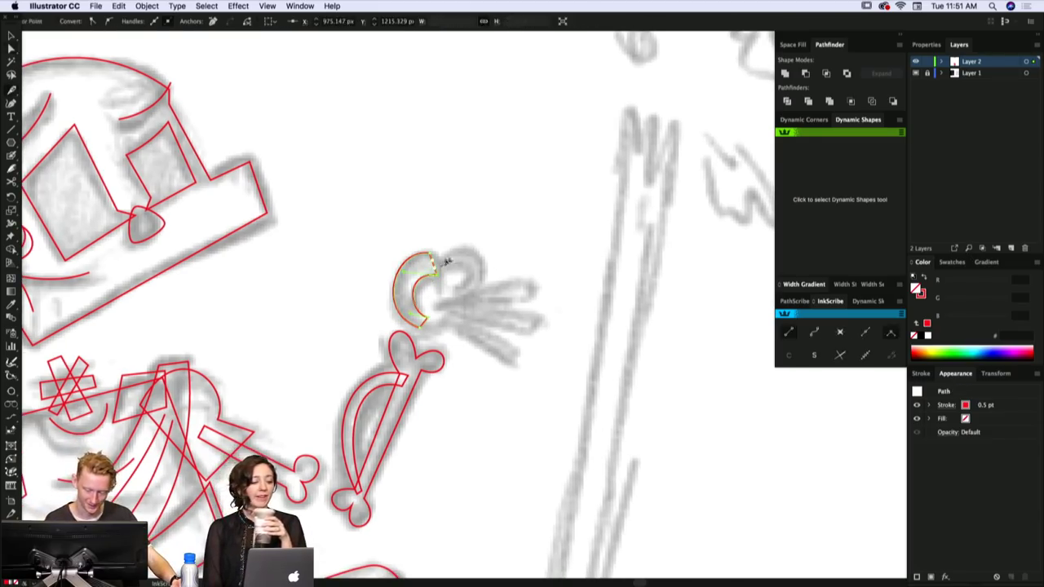
pyautogui.keyDown('super'); pyautogui.click(454, 263); pyautogui.keyUp('super')
pyautogui.click(443, 260)
pyautogui.click(447, 269)
pyautogui.moveTo(466, 272)
pyautogui.mouseDown()
pyautogui.moveTo(472, 291)
pyautogui.moveTo(479, 276)
pyautogui.mouseUp()
pyautogui.click(447, 303)
pyautogui.press('BackSpace')
pyautogui.press('BackSpace')
# - Draw the second curled finger beside the crescent as a single open curve, about 11 by 14 px
pyautogui.click(443, 260)
pyautogui.click(442, 299)
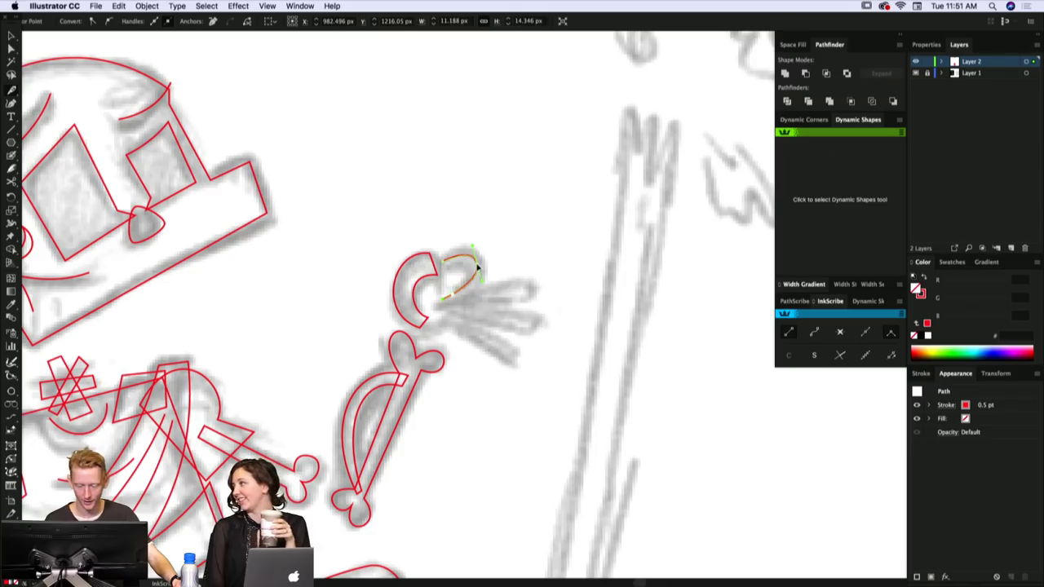
pyautogui.keyDown('alt'); pyautogui.click(478, 262); pyautogui.keyUp('alt')
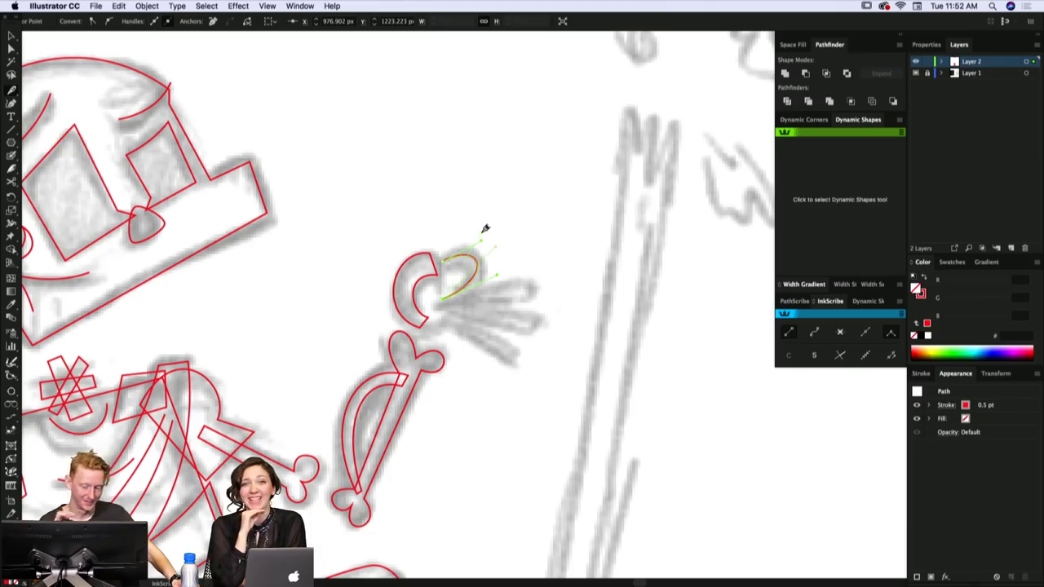
# - Vary the second finger's stroke with the Width tool, about 4.87 pt at its thickest and tapering toward its lower end
pyautogui.hotkey('shift', 'w')
pyautogui.moveTo(446, 300); pyautogui.dragTo(465, 249)
pyautogui.moveTo(443, 314); pyautogui.dragTo(448, 243)
pyautogui.press('a')
pyautogui.click(489, 249)
pyautogui.moveTo(478, 288); pyautogui.dragTo(473, 282)
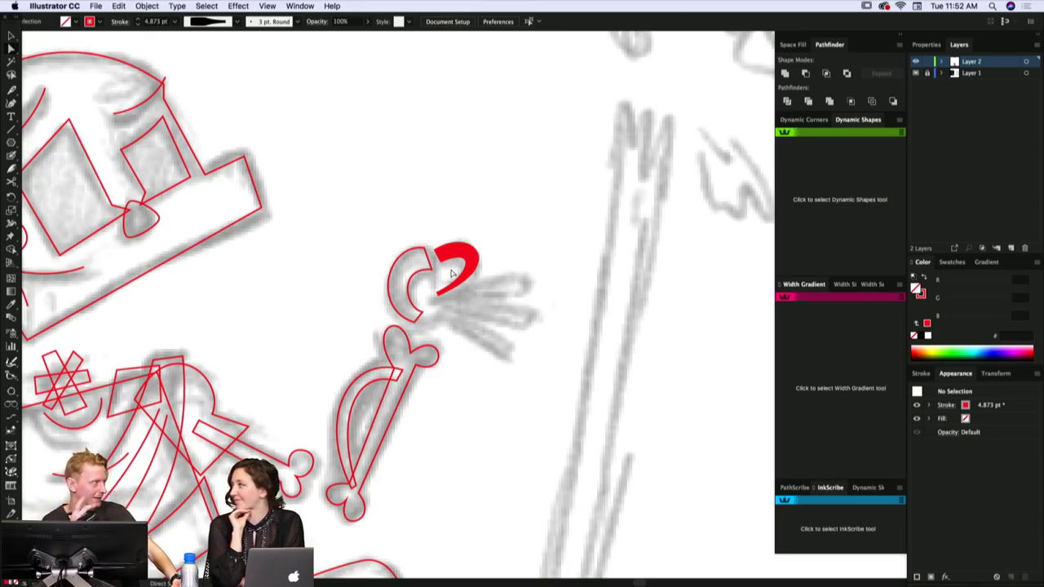
pyautogui.keyDown('super'); pyautogui.click(476, 256); pyautogui.keyUp('super')
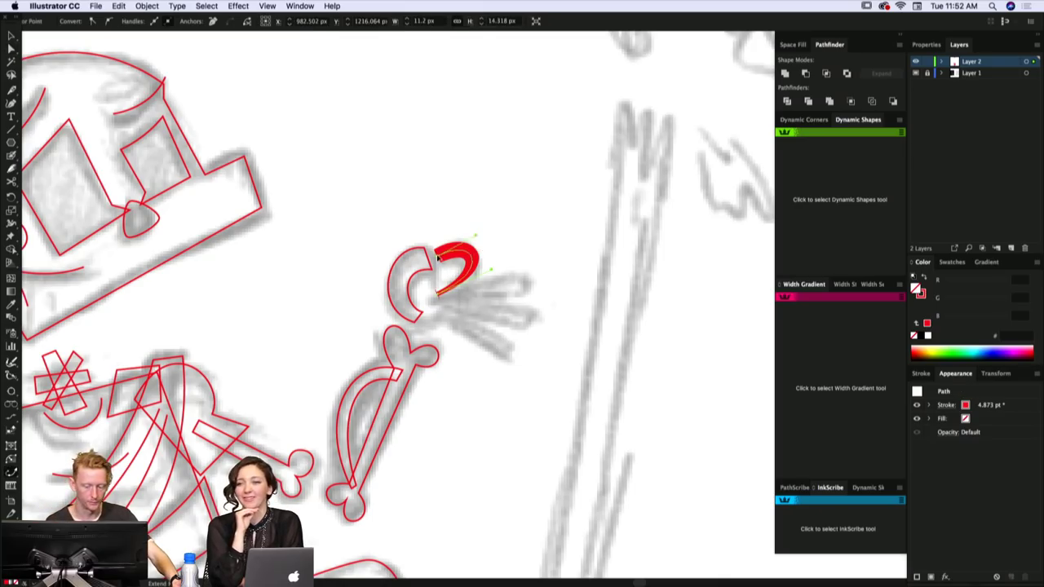
# - Shift the upper end of the second curled finger away from the crescent finger and refine its curve
pyautogui.moveTo(437, 254); pyautogui.dragTo(491, 243)
pyautogui.keyDown('super'); pyautogui.click(481, 234); pyautogui.keyUp('super')
pyautogui.press('a')
pyautogui.click(470, 257)
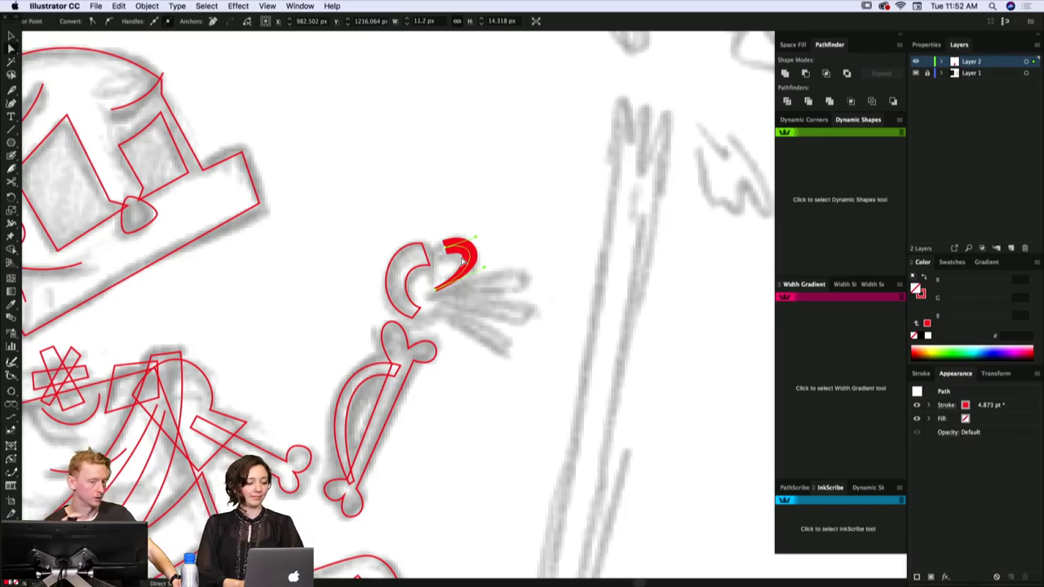
pyautogui.moveTo(506, 263)
pyautogui.mouseDown()
pyautogui.moveTo(509, 255)
pyautogui.moveTo(540, 281)
pyautogui.moveTo(589, 276)
pyautogui.mouseUp()
pyautogui.click(509, 255)
# - Draw the third, nearly straight finger as a single open curve, about 28 by 4 px, widening toward its tip
pyautogui.press('p')
pyautogui.click(441, 285)
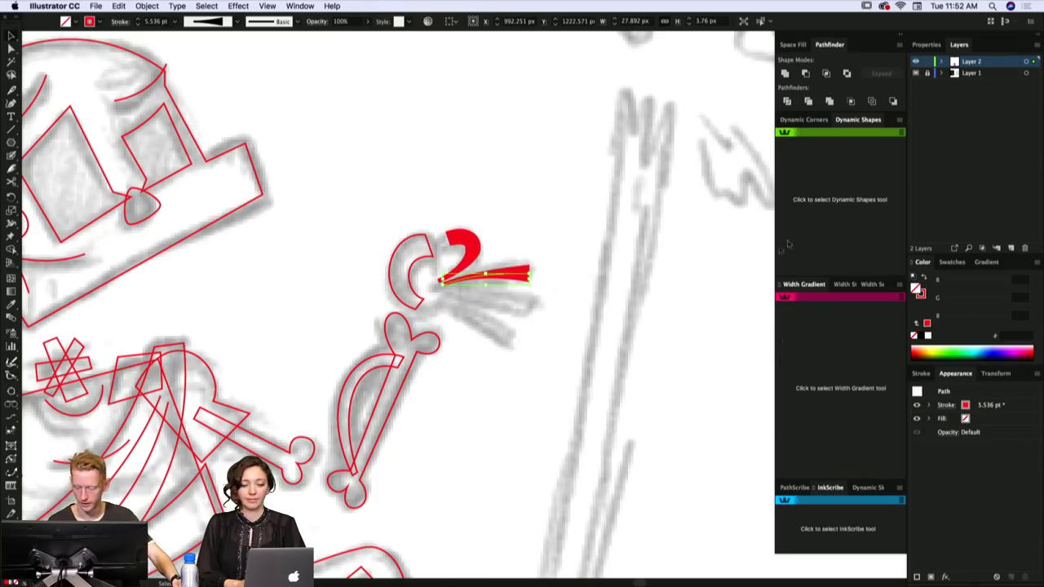
# - Raise the third finger's stroke weight to 11 pt
pyautogui.click(139, 19)
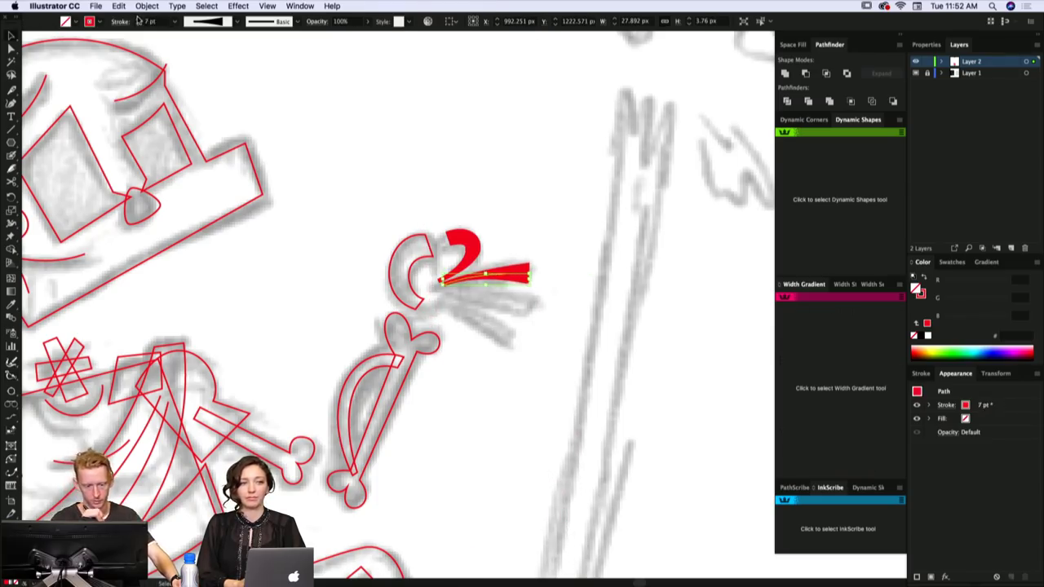
pyautogui.click(139, 19)
pyautogui.click(138, 19)
pyautogui.click(139, 19)
pyautogui.click(138, 19)
pyautogui.click(509, 199)
pyautogui.click(508, 270)
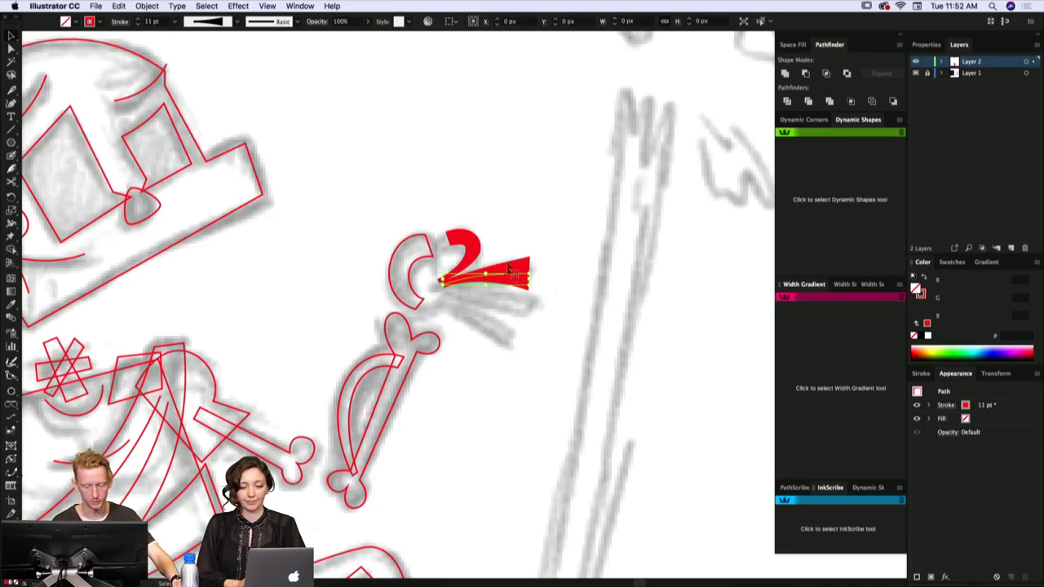
# - Make the Width Gradient curve linear and reapply it along the third finger from its base to its tip
pyautogui.click(840, 388)
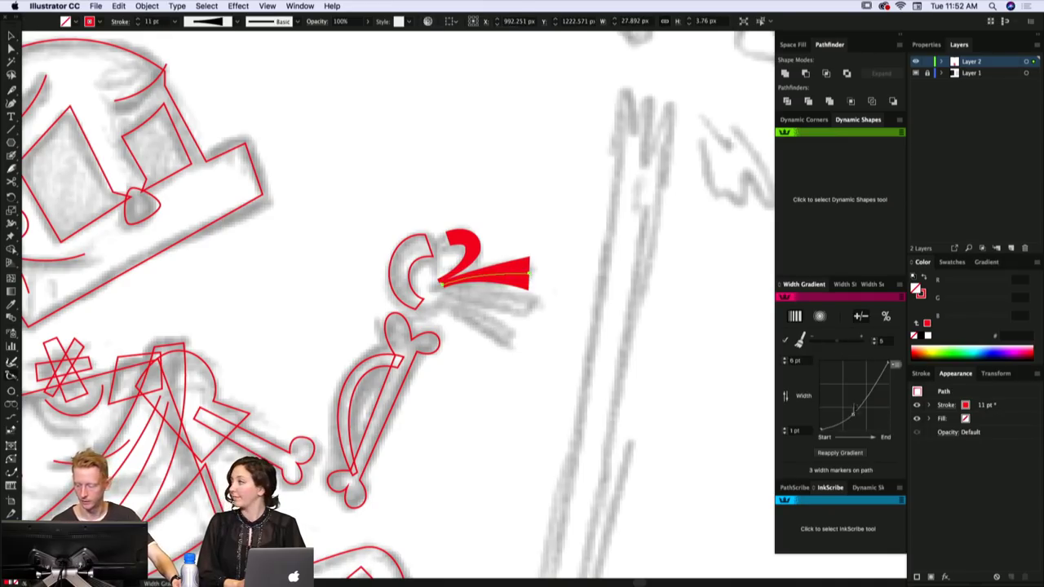
pyautogui.moveTo(854, 411); pyautogui.dragTo(908, 446)
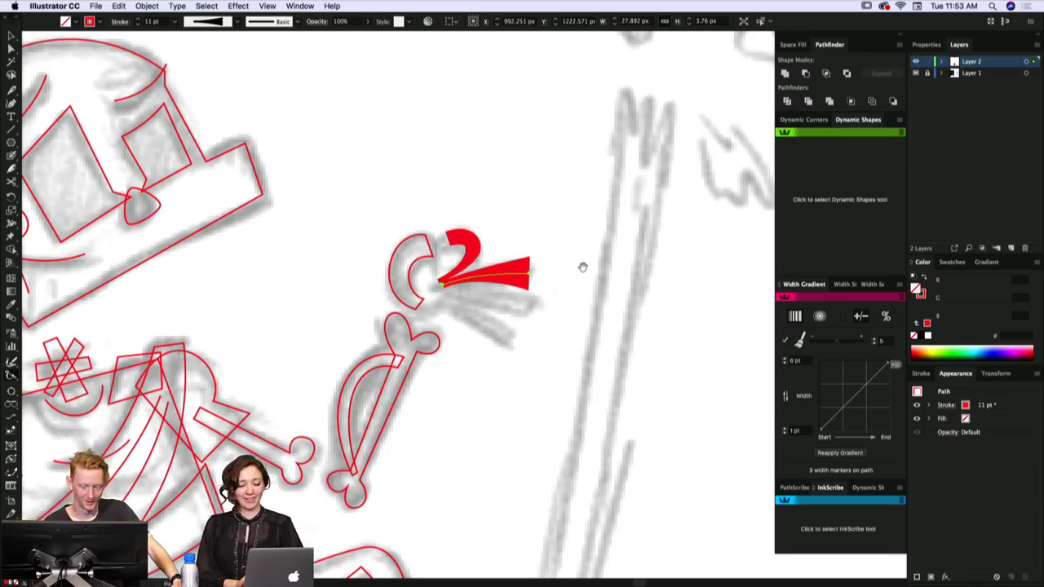
pyautogui.scroll(1, 582, 267)
pyautogui.moveTo(423, 311)
pyautogui.mouseDown()
pyautogui.moveTo(553, 290)
pyautogui.moveTo(550, 282)
pyautogui.mouseUp()
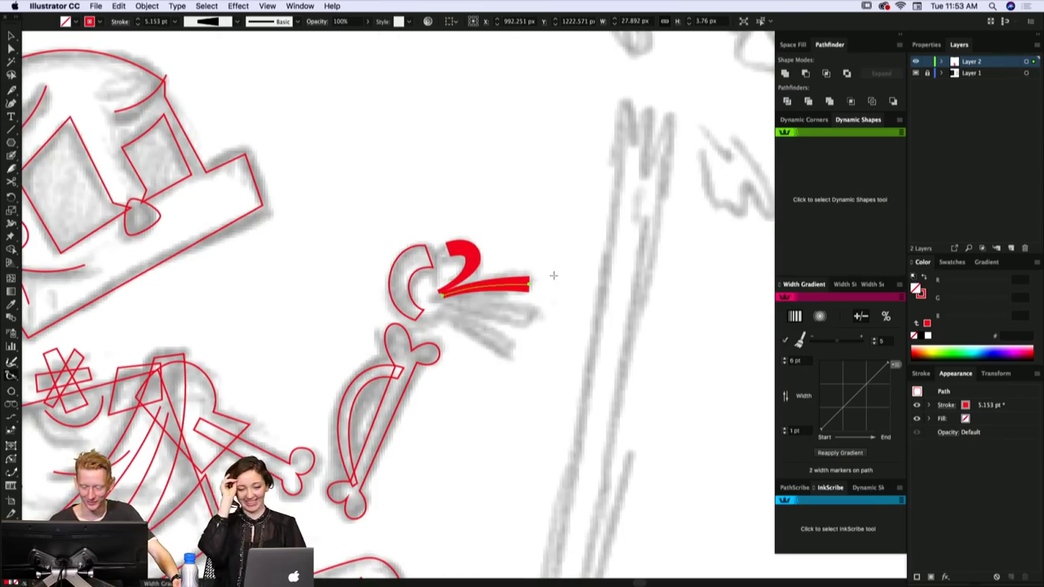
# - Set the third finger's stroke weight to 8 pt
pyautogui.press('v')
pyautogui.click(137, 18)
pyautogui.click(137, 18)
pyautogui.click(137, 18)
pyautogui.click(545, 271)
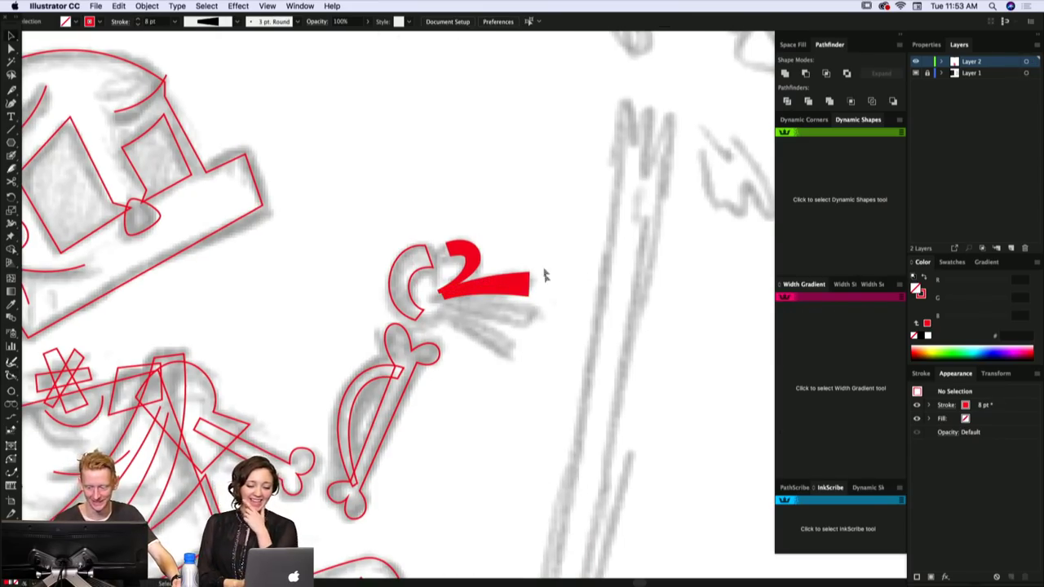
# - Draw the fourth finger below the third as a downward-bending open curve, about 28 by 6 px
pyautogui.press('p')
pyautogui.click(445, 299)
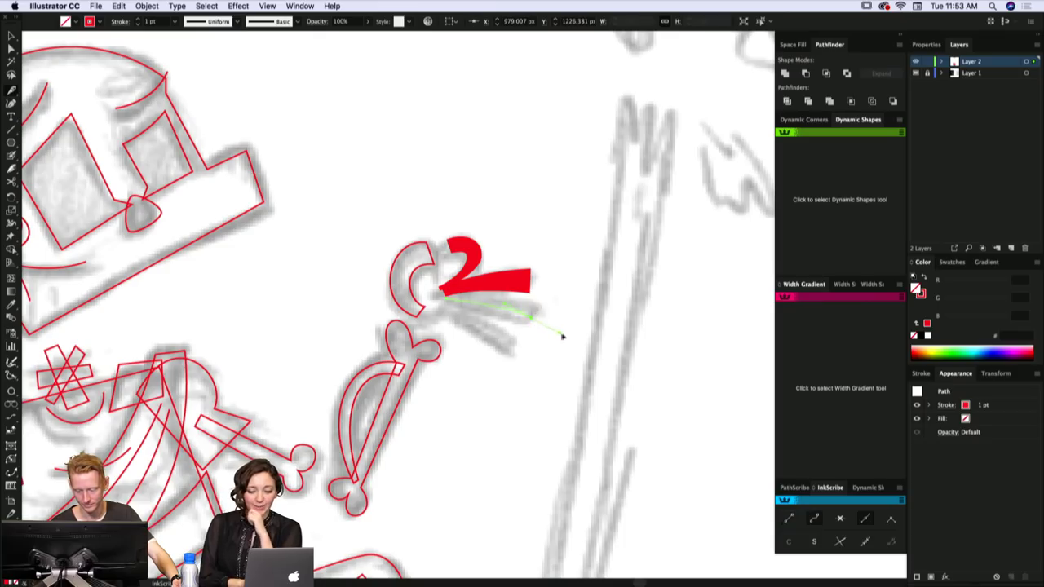
pyautogui.moveTo(562, 335); pyautogui.dragTo(573, 338)
# - Taper the fourth finger with the Width Gradient tool and copy the third finger's stroke onto it
pyautogui.hotkey('shift', 'w')
pyautogui.moveTo(423, 281); pyautogui.dragTo(561, 323)
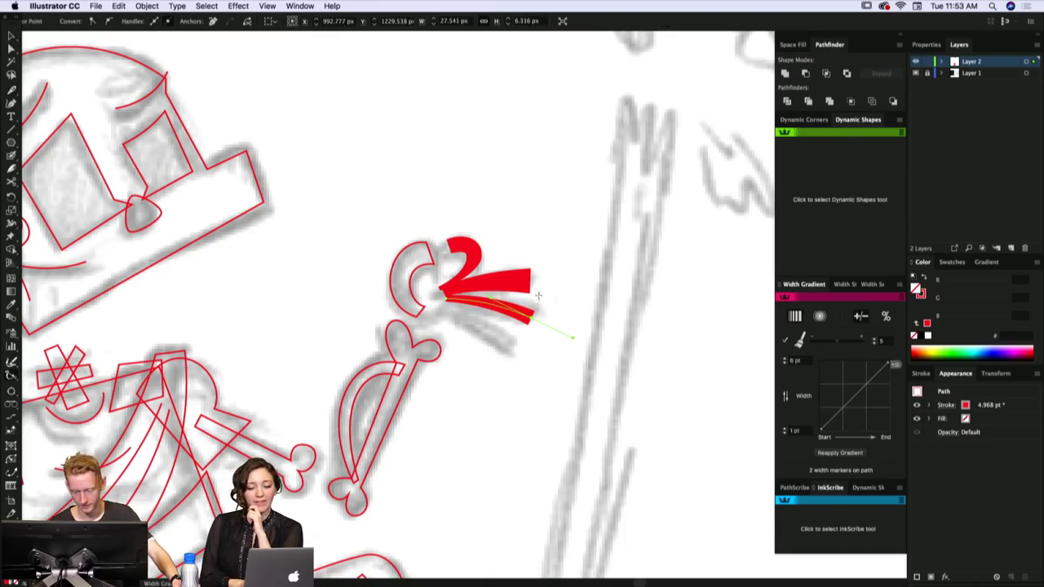
pyautogui.press('i')
pyautogui.click(518, 288)
pyautogui.press('super+shift+a')
# - Draw the lowest finger as a short open curve following the sketch, about 18 by 15 px
pyautogui.press('p')
pyautogui.click(453, 306)
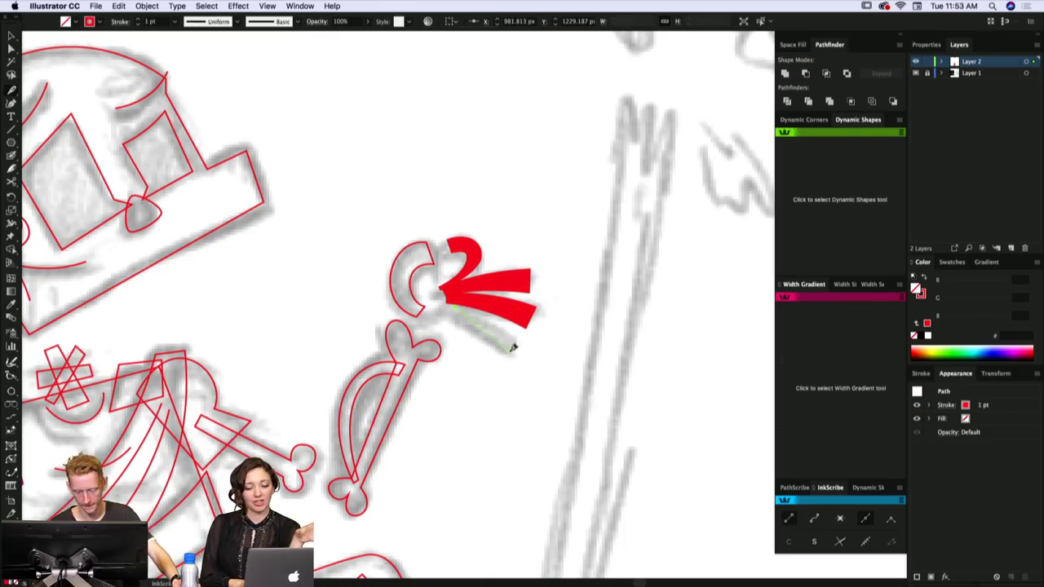
pyautogui.moveTo(511, 351); pyautogui.dragTo(533, 384)
pyautogui.press('a')
pyautogui.click(455, 307)
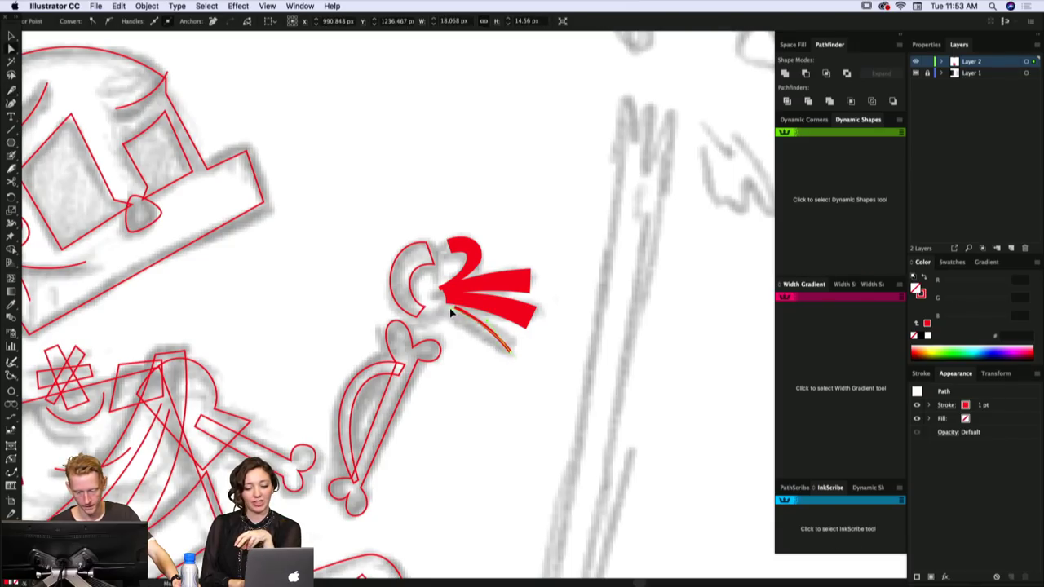
# - Extend the lowest finger's base slightly and taper its stroke with the Width Gradient tool to about 5.38 pt at the tip
pyautogui.moveTo(450, 309)
pyautogui.mouseDown()
pyautogui.moveTo(517, 355)
pyautogui.moveTo(516, 337)
pyautogui.mouseUp()
pyautogui.hotkey('shift', 'w')
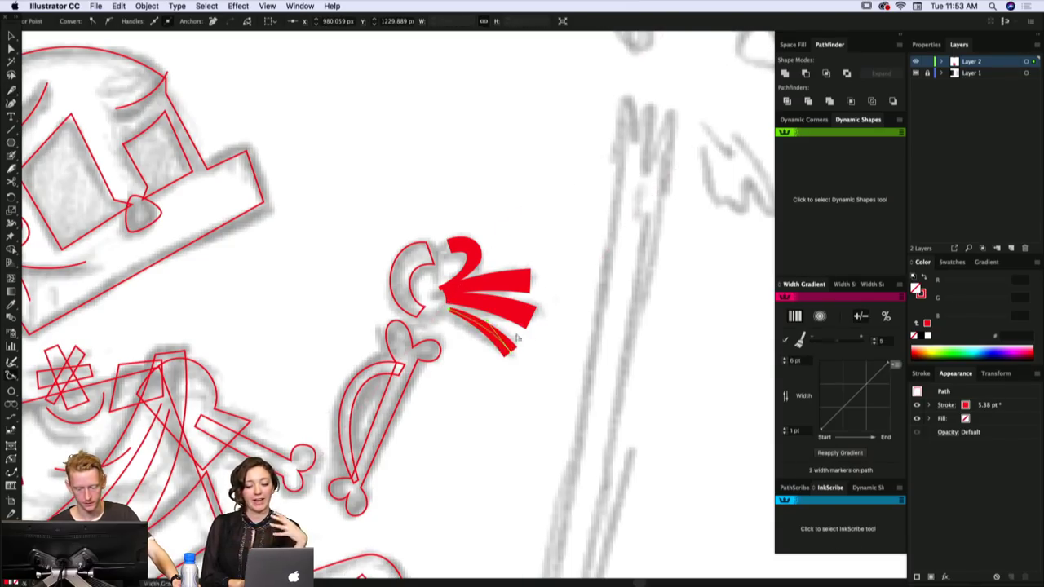
pyautogui.press('super+shift+a')
pyautogui.scroll(-1, 517, 337)
# - Set the fourth finger's stroke weight to 6 pt
pyautogui.press('v')
pyautogui.click(509, 318)
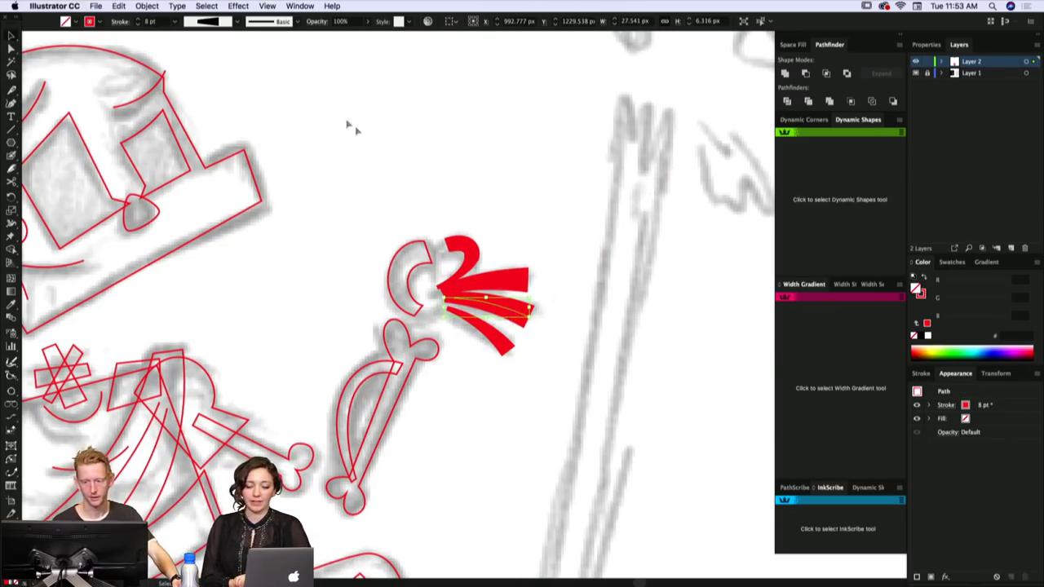
pyautogui.click(139, 19)
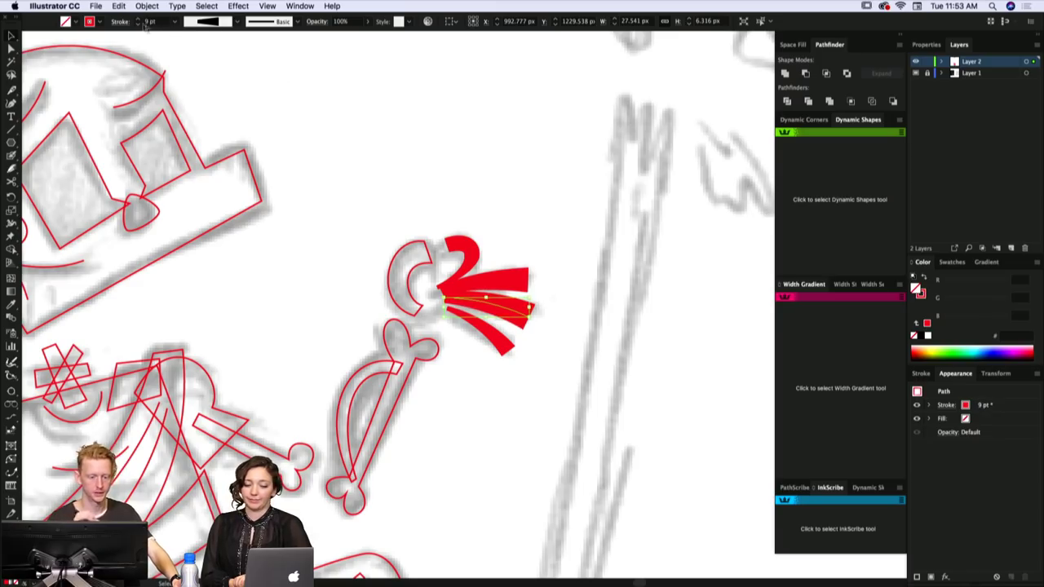
pyautogui.click(138, 24)
pyautogui.click(139, 23)
pyautogui.click(139, 24)
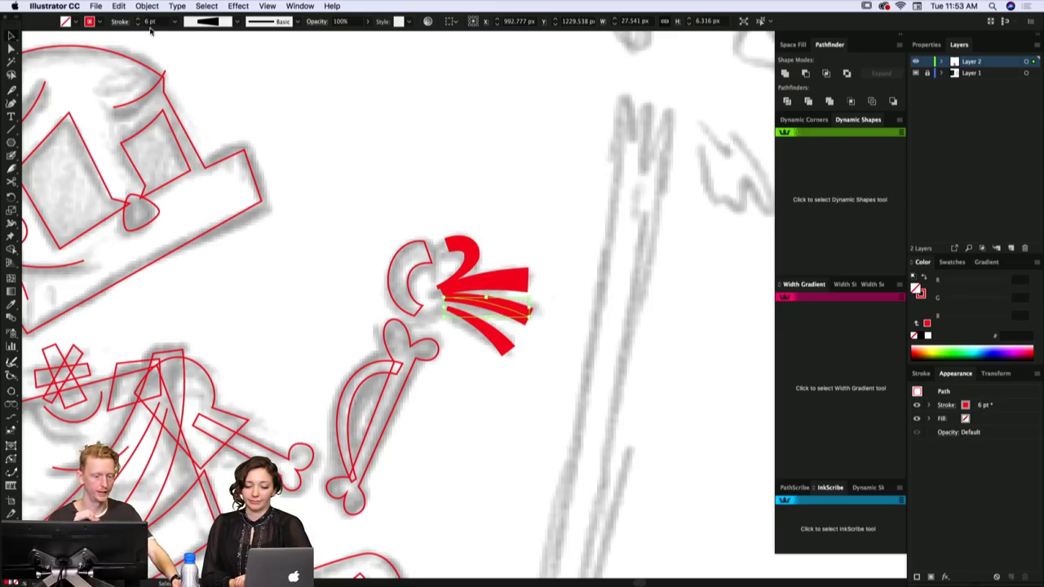
pyautogui.press('super+shift+a')
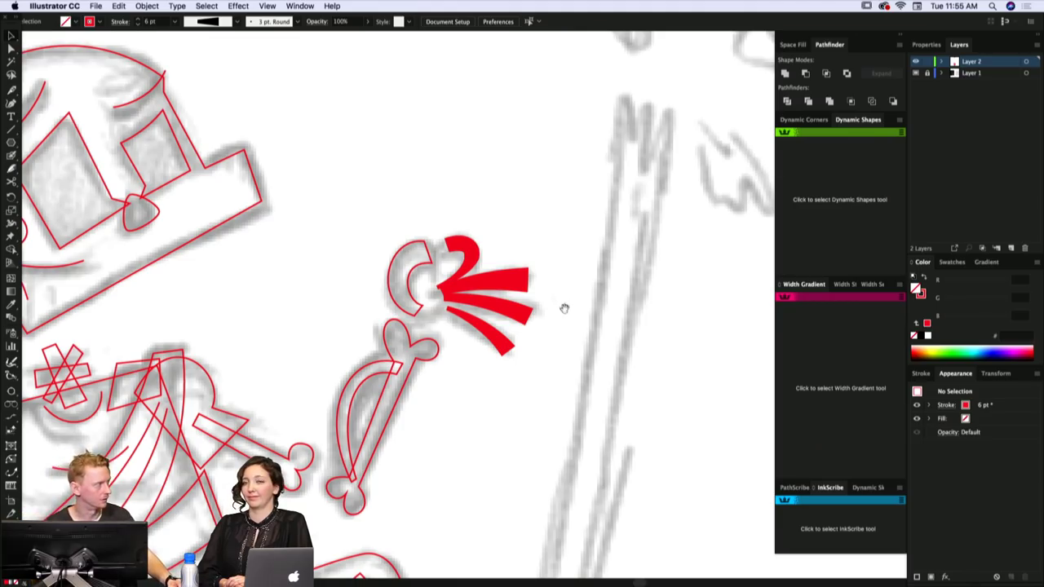
# - Nudge the third finger about 1 px right and down, closer to the fourth finger
pyautogui.moveTo(564, 308)
pyautogui.mouseDown()
pyautogui.moveTo(559, 321)
pyautogui.moveTo(566, 311)
pyautogui.mouseUp()
pyautogui.click(513, 309)
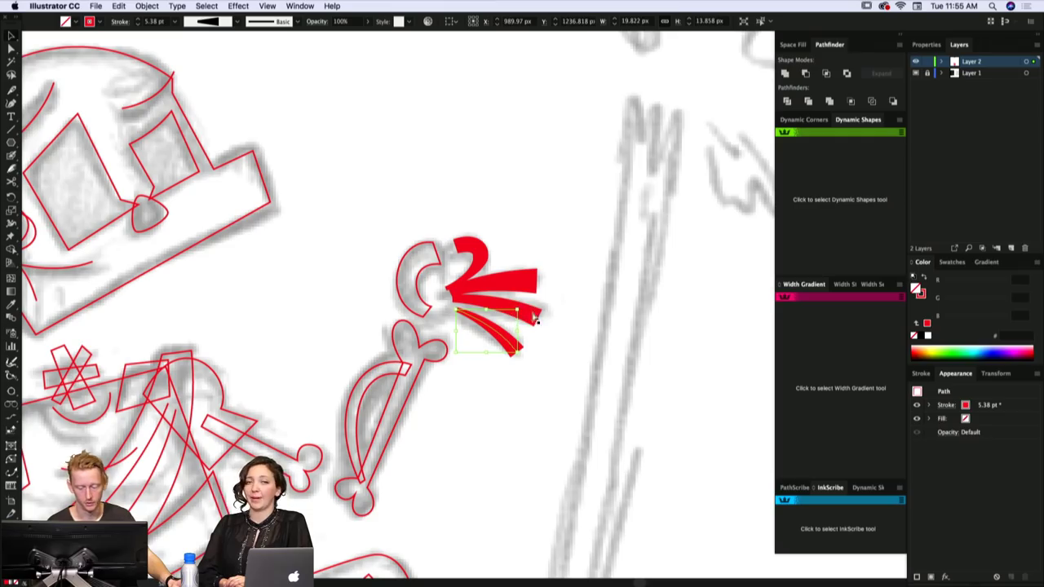
pyautogui.moveTo(487, 347); pyautogui.dragTo(491, 341)
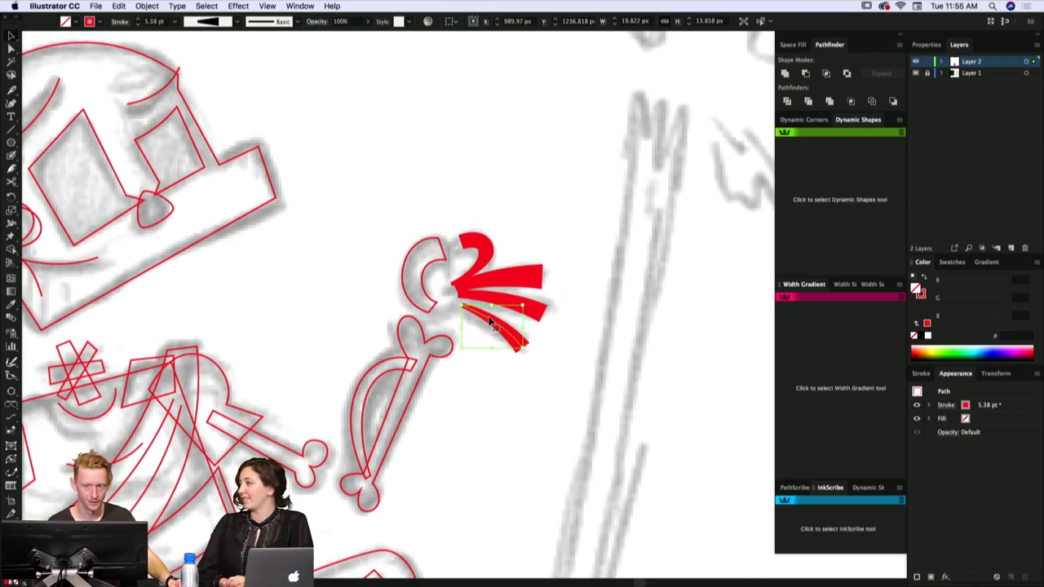
pyautogui.scroll(2, 491, 325)
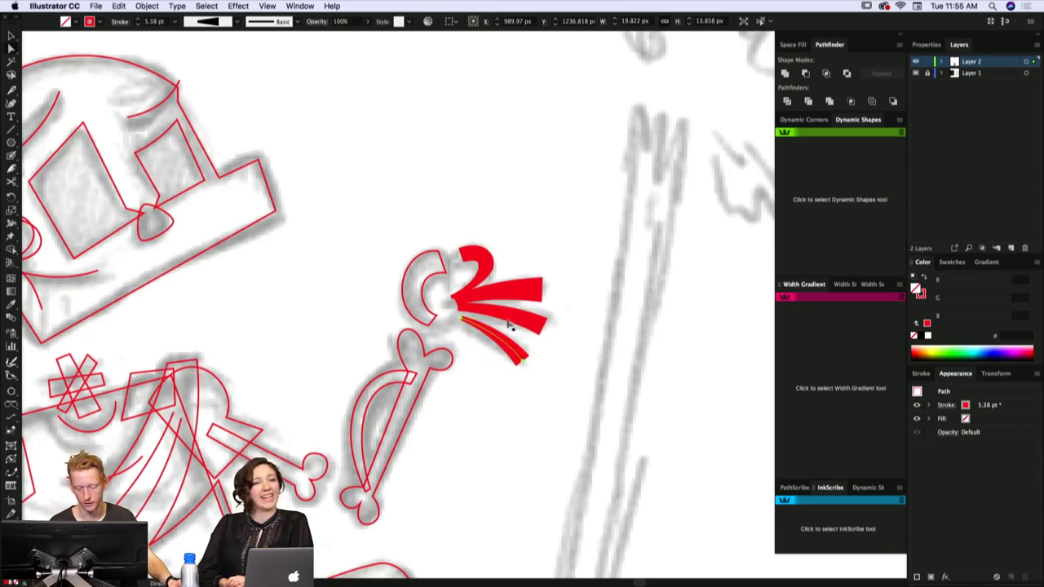
pyautogui.click(510, 323)
pyautogui.click(530, 298)
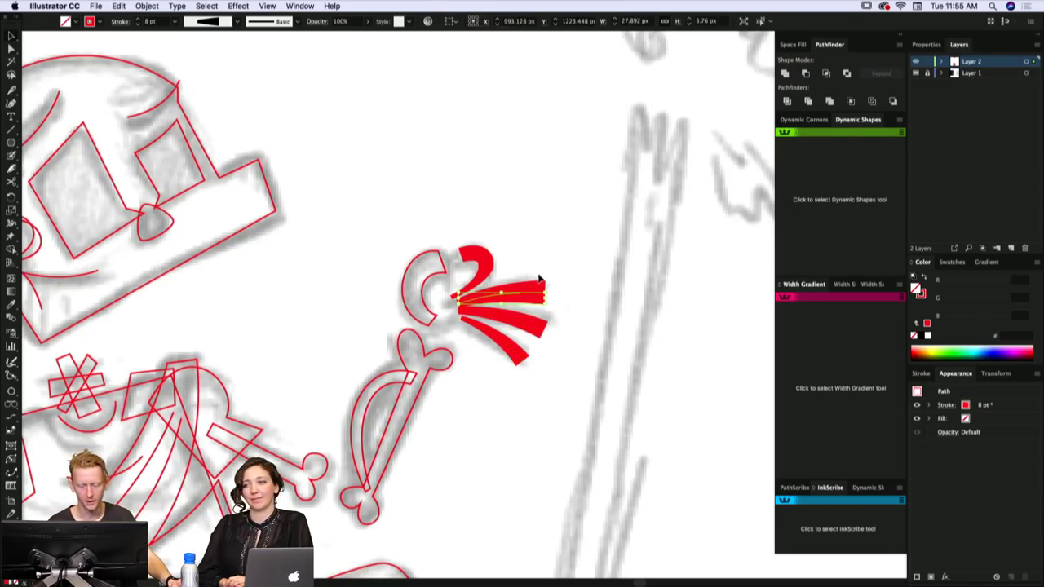
pyautogui.click(529, 275)
pyautogui.scroll(-1, 490, 285)
# - Trace the palm as a closed curved shape joining the crescent finger to the other finger bases, about 14 by 13 px
pyautogui.press('p')
pyautogui.click(421, 317)
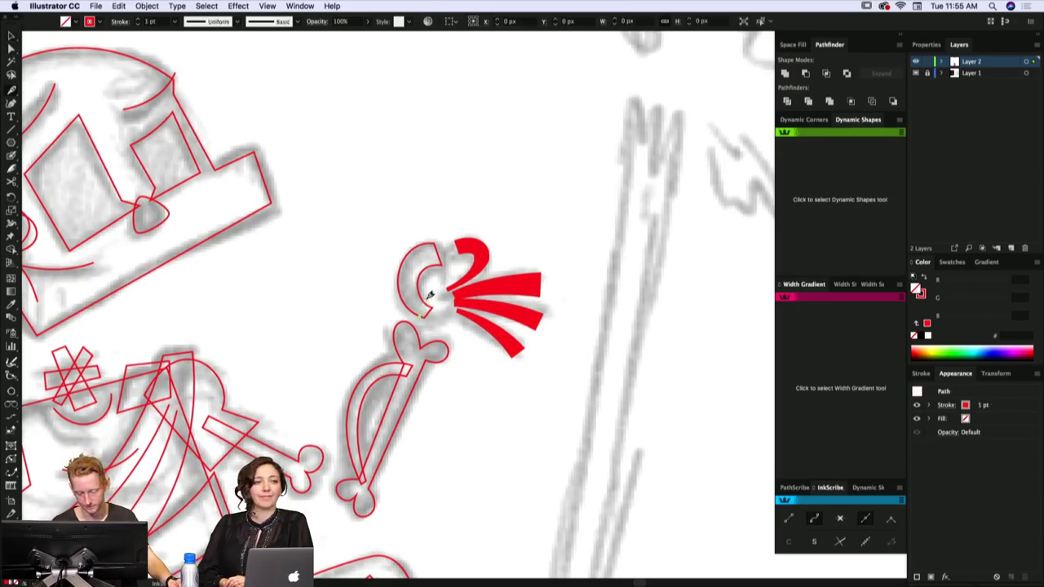
pyautogui.click(447, 287)
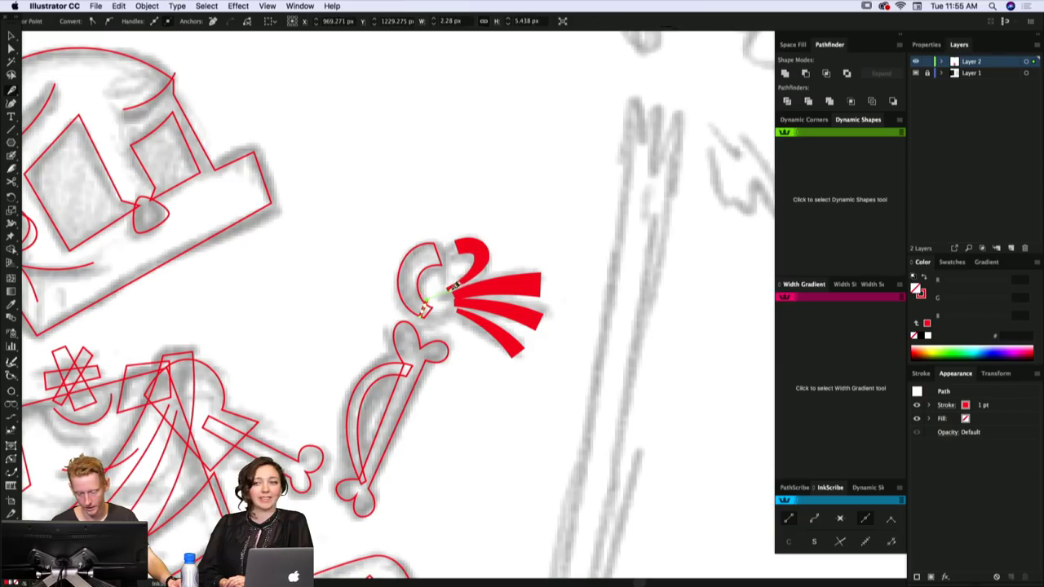
pyautogui.moveTo(449, 269); pyautogui.dragTo(452, 270)
pyautogui.click(461, 284)
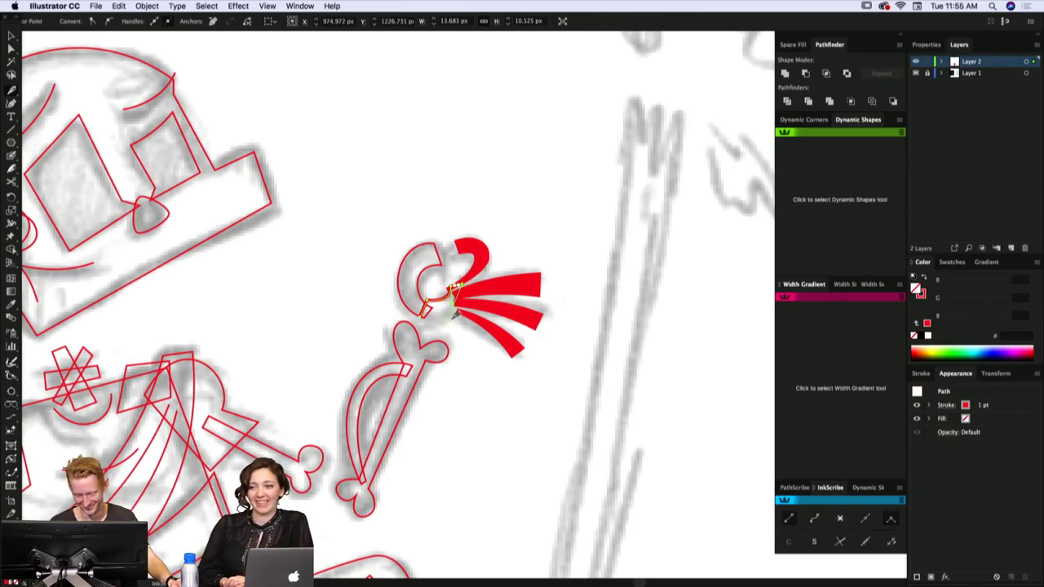
pyautogui.moveTo(450, 322); pyautogui.dragTo(430, 329)
pyautogui.click(420, 317)
pyautogui.hotkey('shift', 'c')
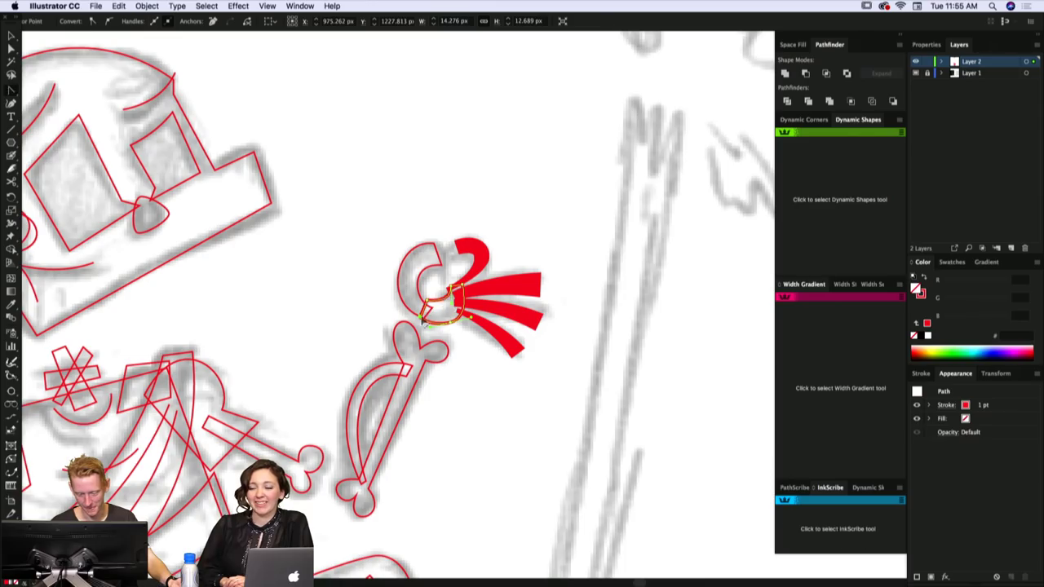
pyautogui.click(422, 318)
pyautogui.press('super+shift+a')
# - Give the palm shape a solid red fill with no stroke
pyautogui.moveTo(444, 311); pyautogui.dragTo(453, 330)
pyautogui.press('v')
pyautogui.click(453, 329)
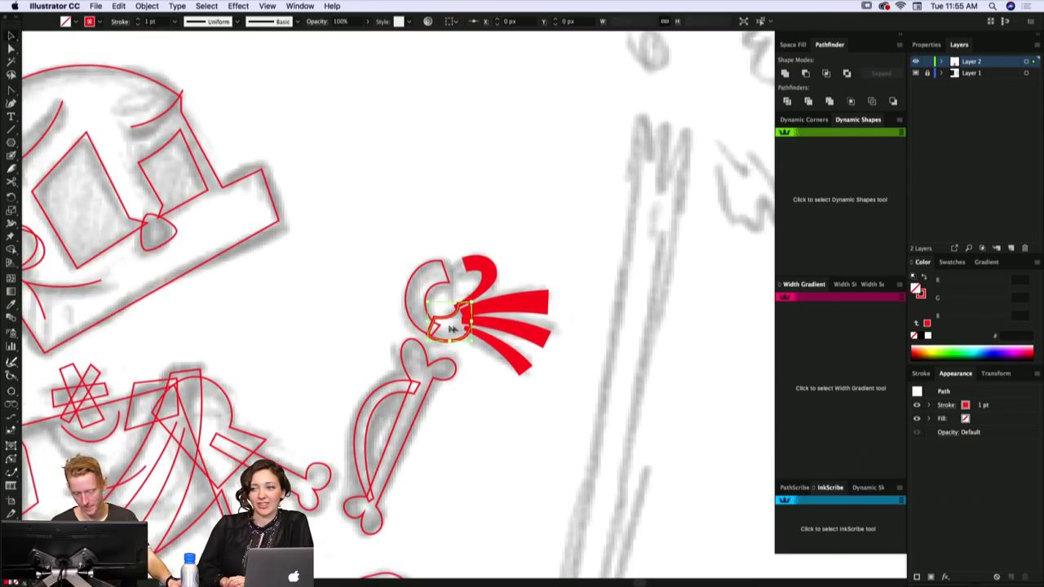
pyautogui.press('i')
pyautogui.click(431, 321)
pyautogui.click(462, 297)
pyautogui.press('super+shift+a')
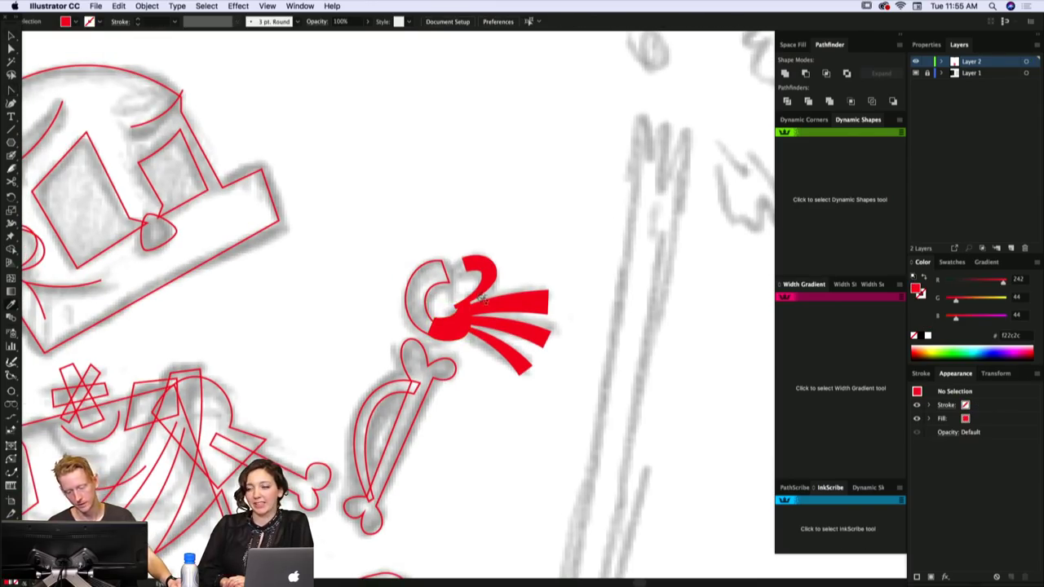
# - Move the lower end anchor of the second curled finger so it meets the palm
pyautogui.press('v')
pyautogui.click(483, 291)
pyautogui.press('a')
pyautogui.moveTo(458, 307); pyautogui.dragTo(466, 302)
pyautogui.press('super+shift+a')
pyautogui.press('v')
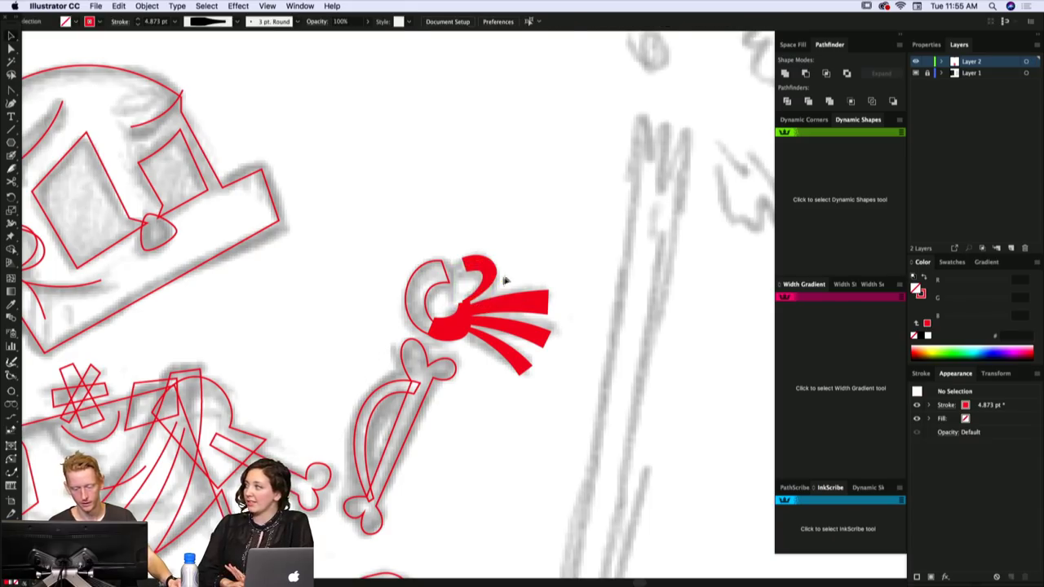
pyautogui.click(496, 275)
pyautogui.press('super+shift+a')
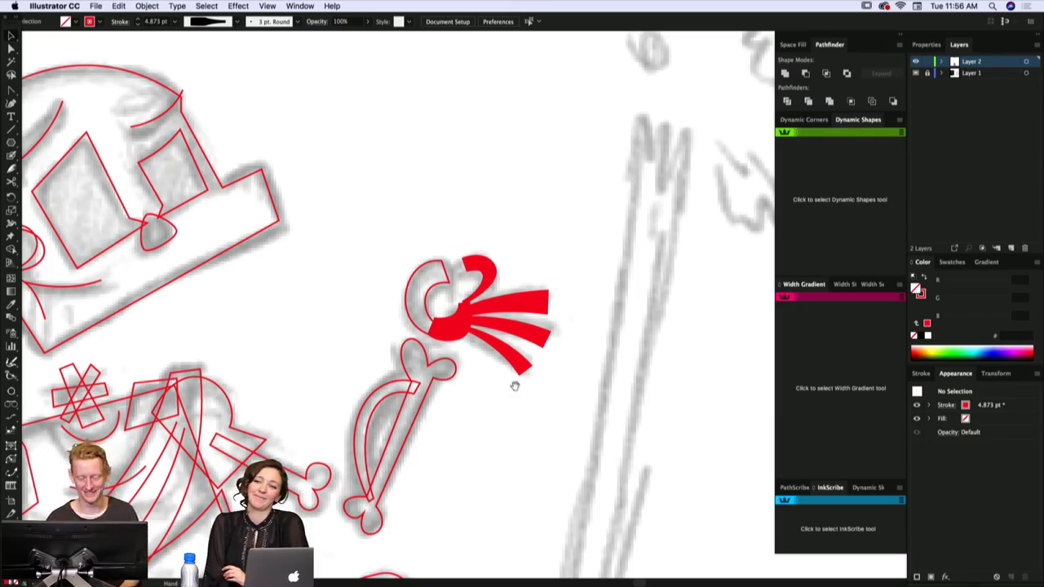
# - Reapply the tapered width gradient along the lowest finger's stroke
pyautogui.moveTo(521, 383); pyautogui.dragTo(526, 378)
pyautogui.click(551, 326)
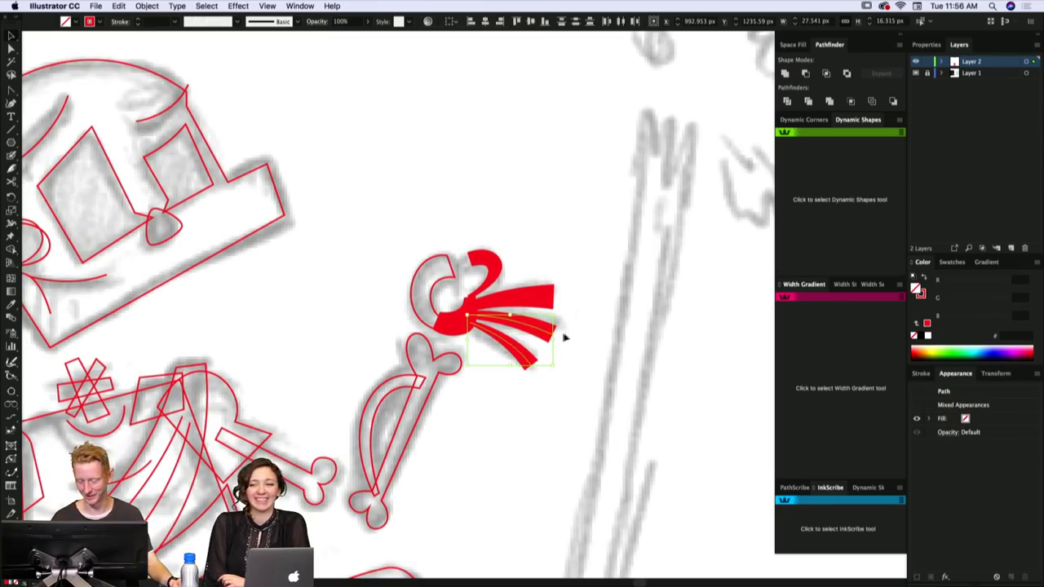
pyautogui.click(522, 342)
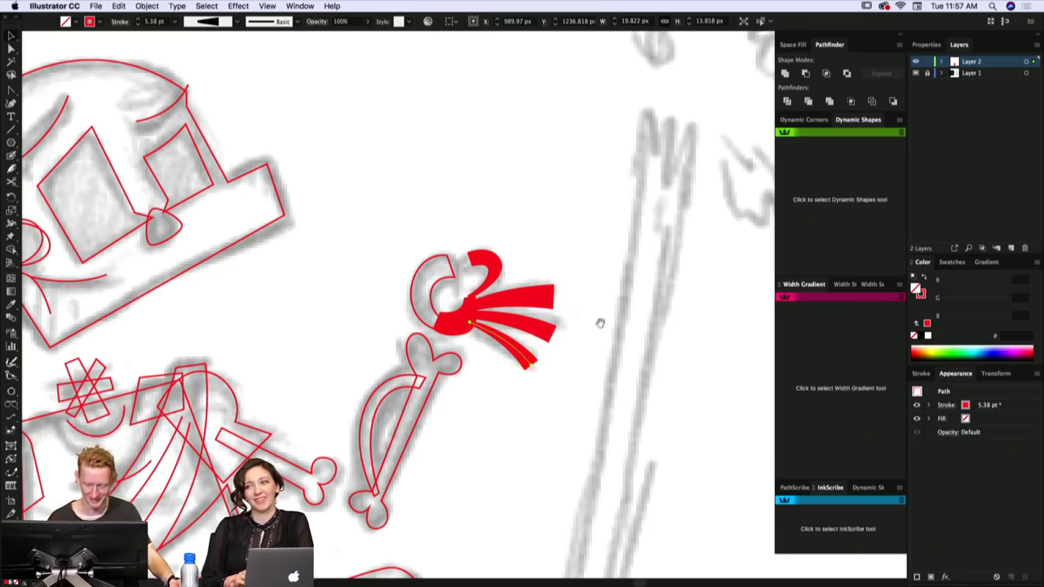
pyautogui.moveTo(601, 323); pyautogui.dragTo(596, 316)
pyautogui.hotkey('shift', 'w')
pyautogui.moveTo(453, 312)
pyautogui.mouseDown()
pyautogui.moveTo(536, 354)
pyautogui.moveTo(505, 361)
pyautogui.mouseUp()
# - Copy the fourth finger's tapered stroke onto the lowest finger
pyautogui.press('super+shift+a')
pyautogui.press('a')
pyautogui.press('i')
pyautogui.press('super+z')
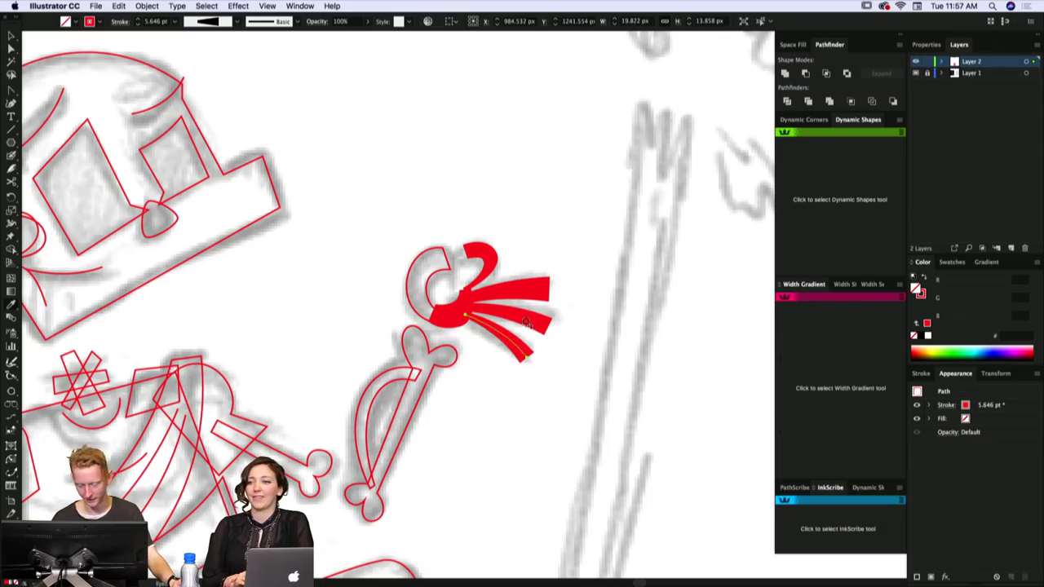
pyautogui.click(528, 325)
pyautogui.press('super+shift+a')
# - Check the traced hand, curled finger and forearm bone paths against the pencil sketch
pyautogui.moveTo(563, 284); pyautogui.dragTo(559, 274)
pyautogui.press('v')
pyautogui.press('a')
pyautogui.click(480, 272)
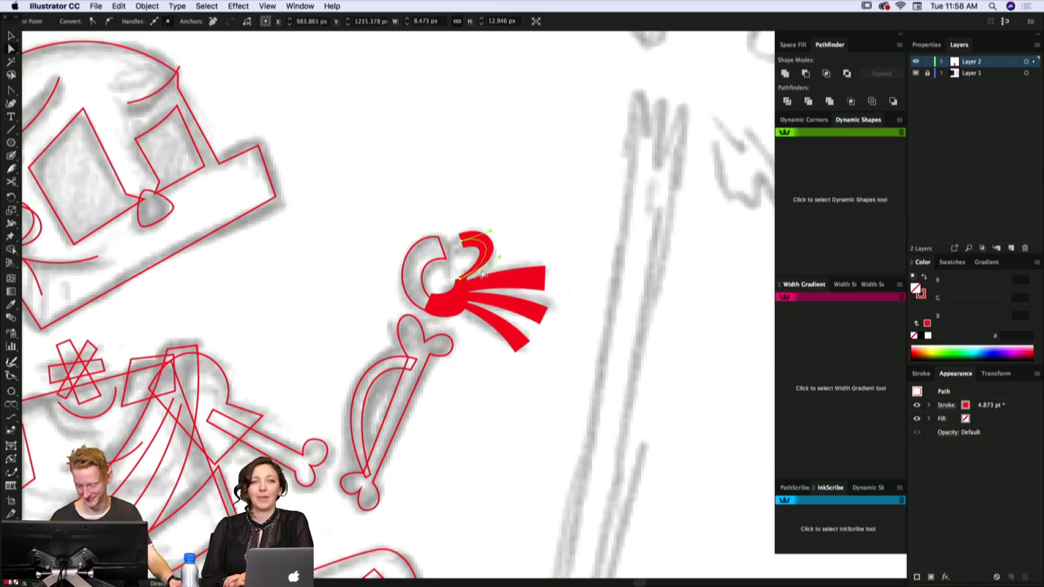
pyautogui.scroll(-1, 481, 245)
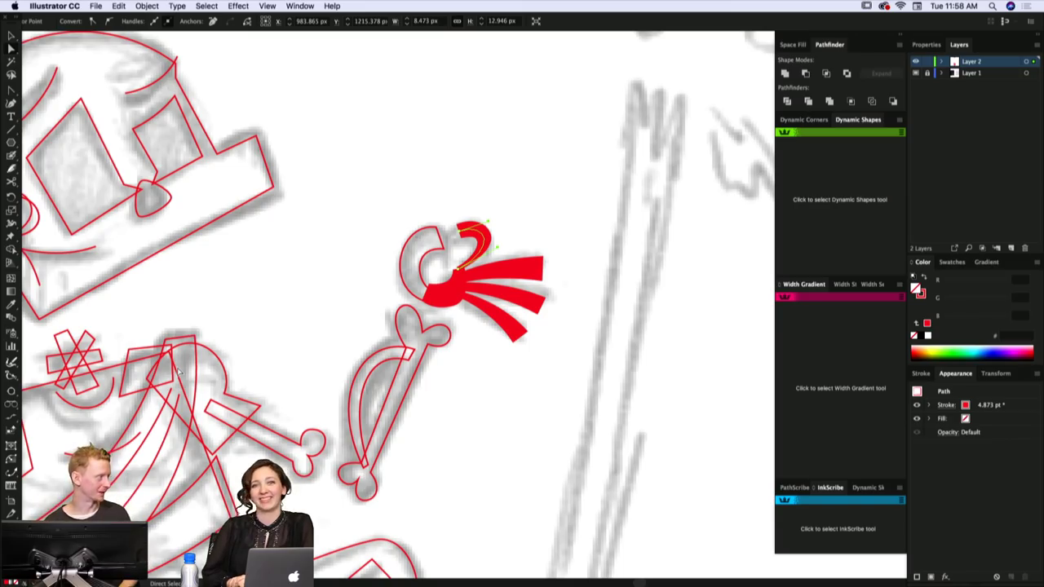
pyautogui.moveTo(496, 381); pyautogui.dragTo(506, 371)
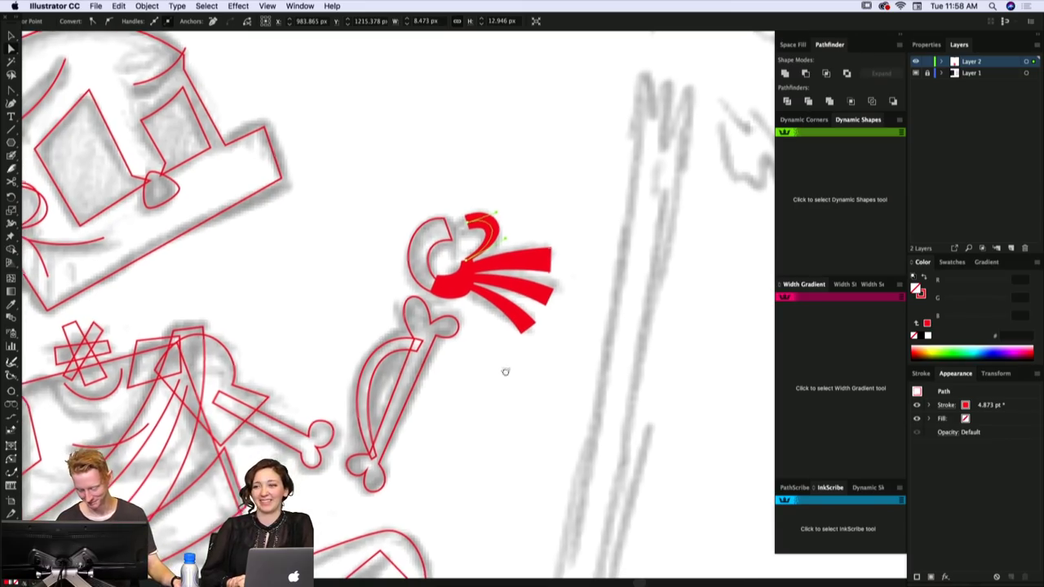
pyautogui.click(419, 354)
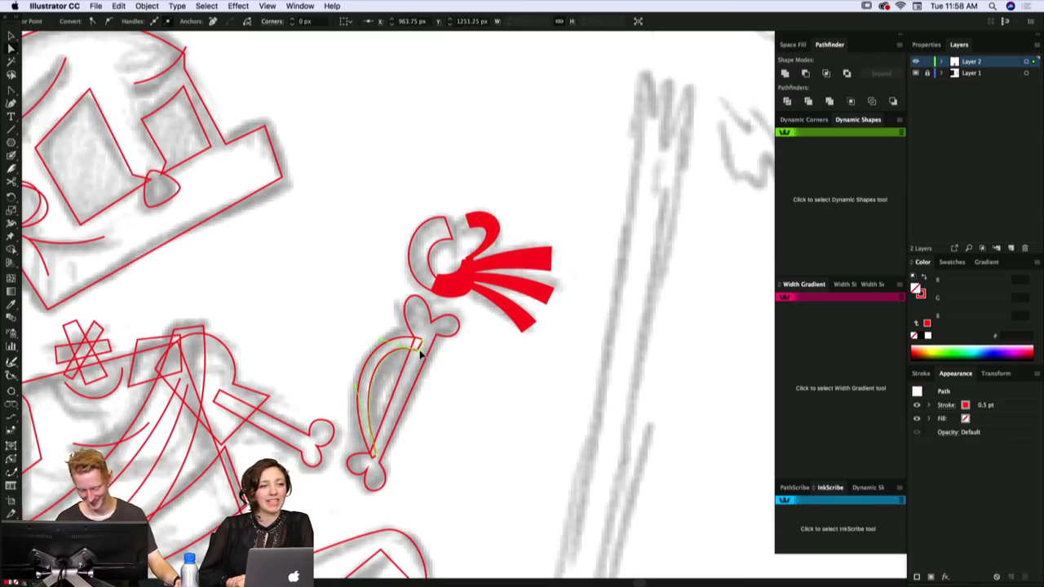
pyautogui.click(440, 355)
pyautogui.moveTo(465, 361); pyautogui.dragTo(502, 320)
pyautogui.scroll(-1, 465, 357)
pyautogui.click(424, 336)
pyautogui.scroll(-1, 451, 341)
pyautogui.keyDown('super'); pyautogui.click(391, 433); pyautogui.keyUp('super')
pyautogui.press('super+minus')
pyautogui.keyDown('super'); pyautogui.click(522, 299); pyautogui.keyUp('super')
pyautogui.moveTo(542, 261); pyautogui.dragTo(526, 319)
pyautogui.moveTo(540, 280); pyautogui.dragTo(595, 232)
pyautogui.moveTo(449, 355); pyautogui.dragTo(454, 307)
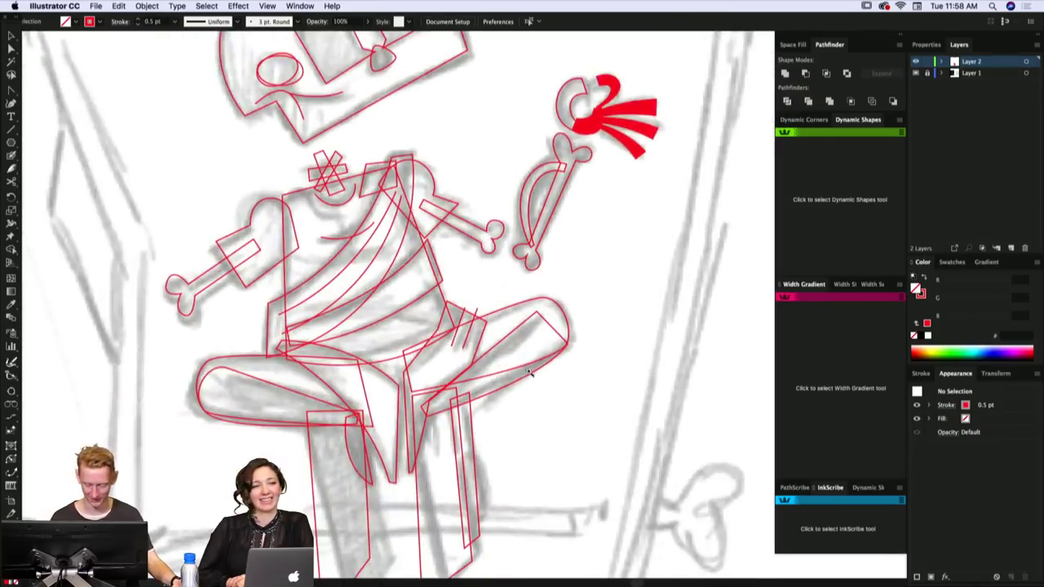
# - Inspect the cloth path at the hips and compare the whole traced figure with the surrounding sketch
pyautogui.press('v')
pyautogui.press('a')
pyautogui.click(463, 375)
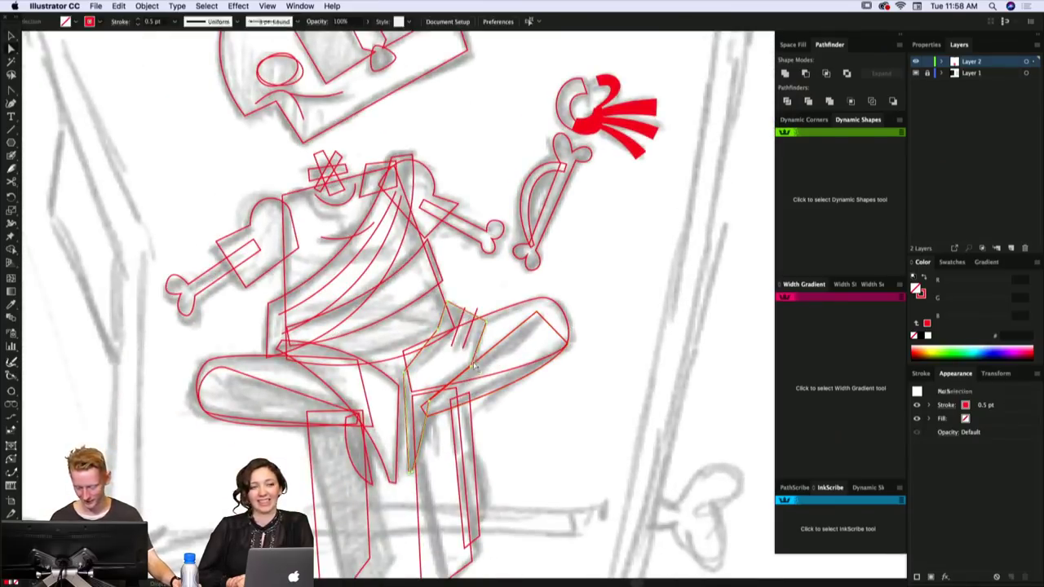
pyautogui.scroll(-1, 510, 355)
pyautogui.scroll(-2, 510, 355)
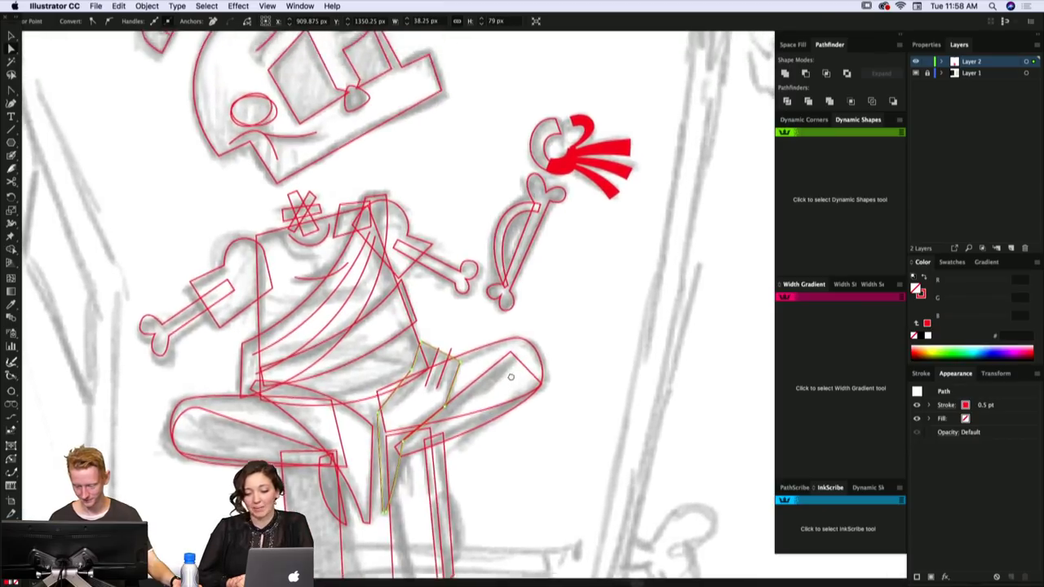
pyautogui.scroll(-1, 505, 363)
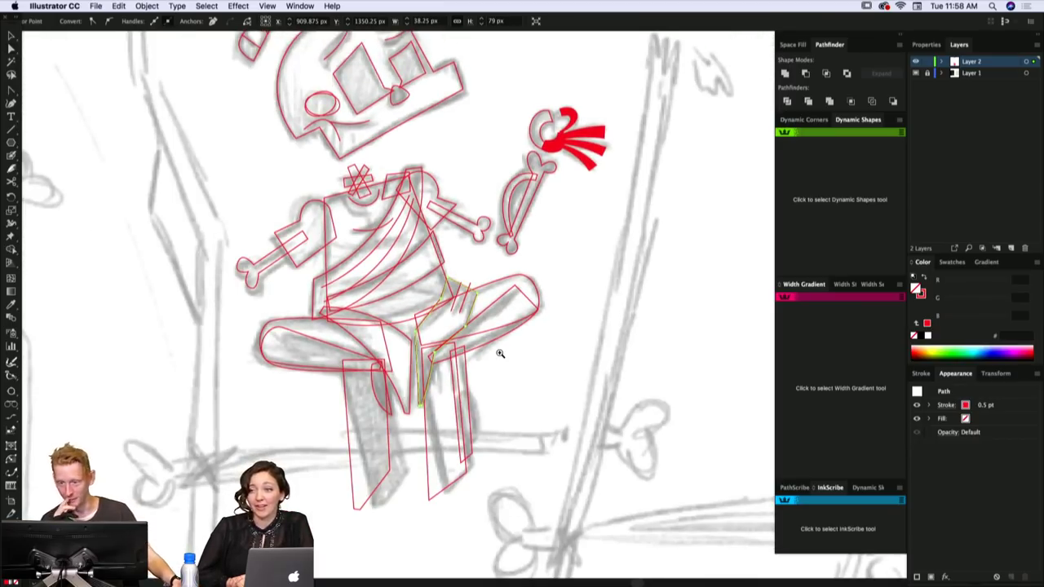
pyautogui.scroll(-5, 500, 353)
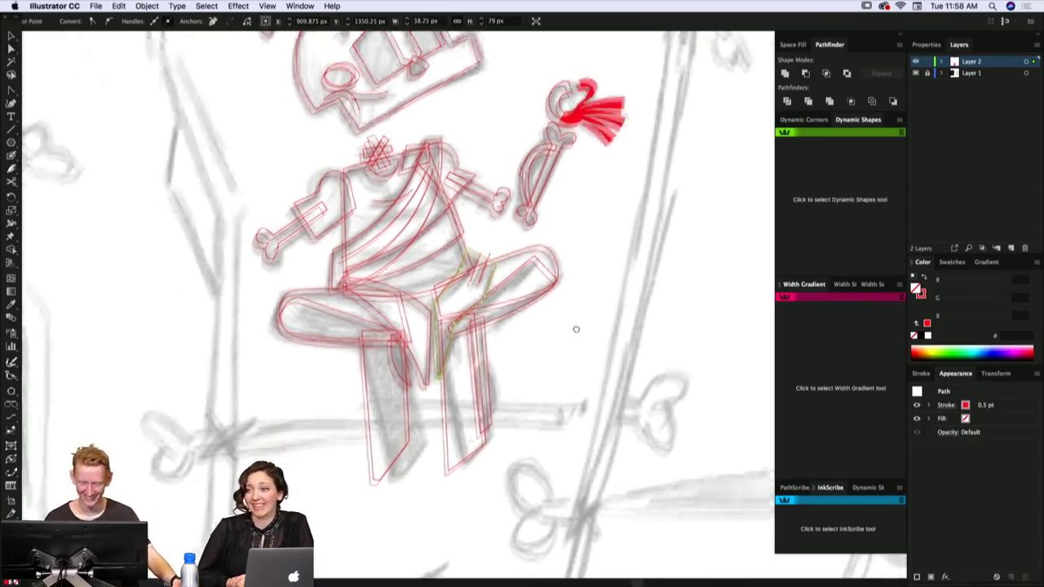
pyautogui.scroll(5, 498, 399)
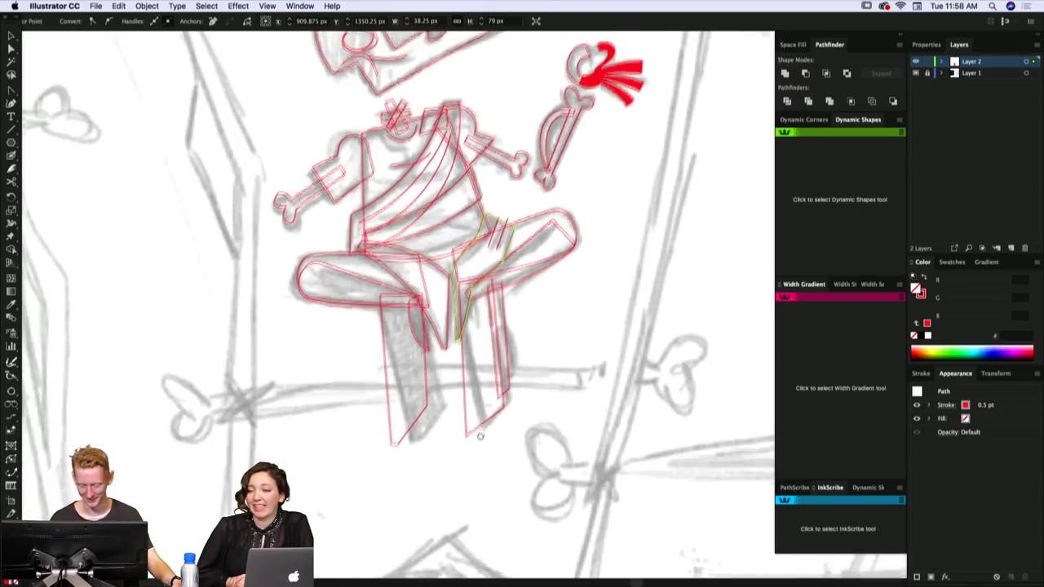
pyautogui.keyDown('alt'); pyautogui.click(512, 384); pyautogui.keyUp('alt')
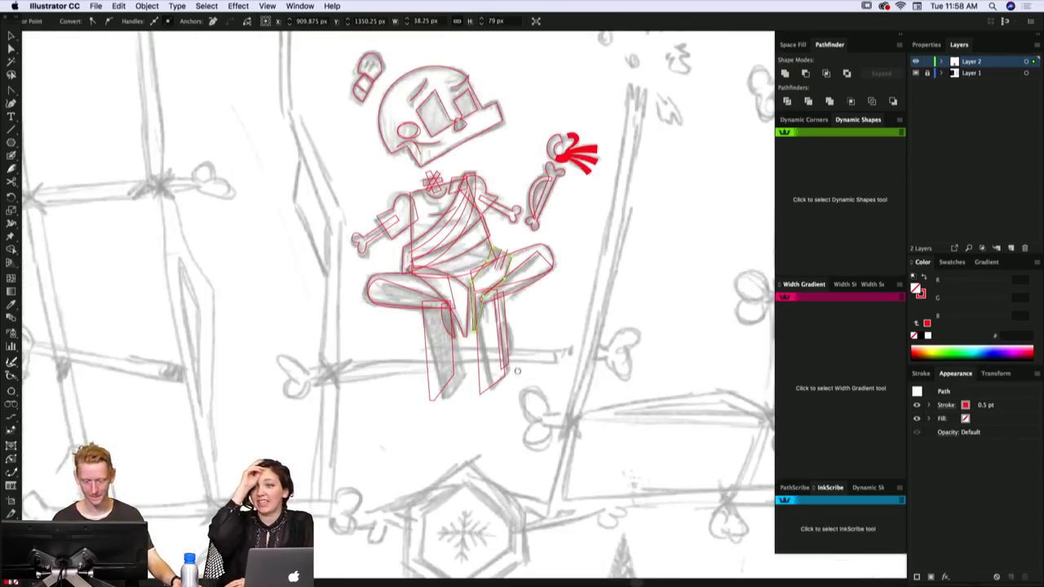
pyautogui.scroll(1, 502, 367)
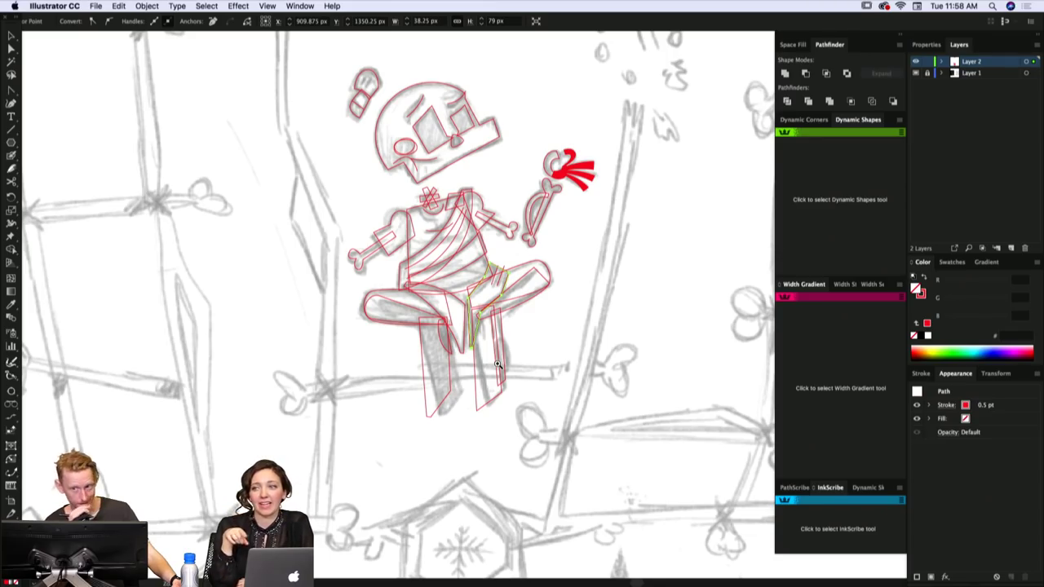
pyautogui.scroll(-3, 586, 316)
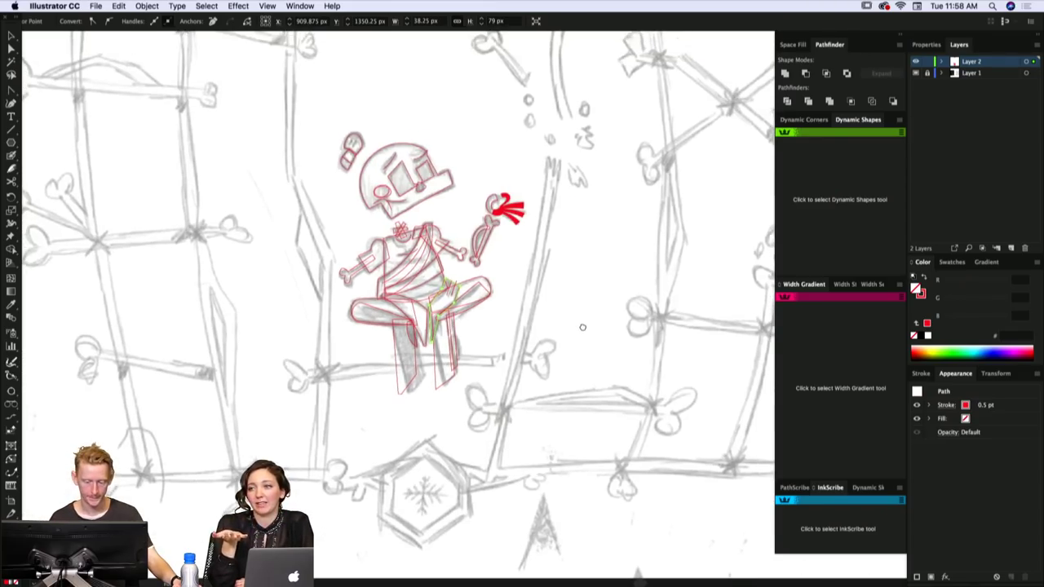
pyautogui.moveTo(582, 327); pyautogui.dragTo(581, 332)
# - Nudge the right and lower-left anchors of the skull's small rounded nose shape outward to fit the sketch
pyautogui.moveTo(419, 181); pyautogui.dragTo(476, 195)
pyautogui.click(463, 264)
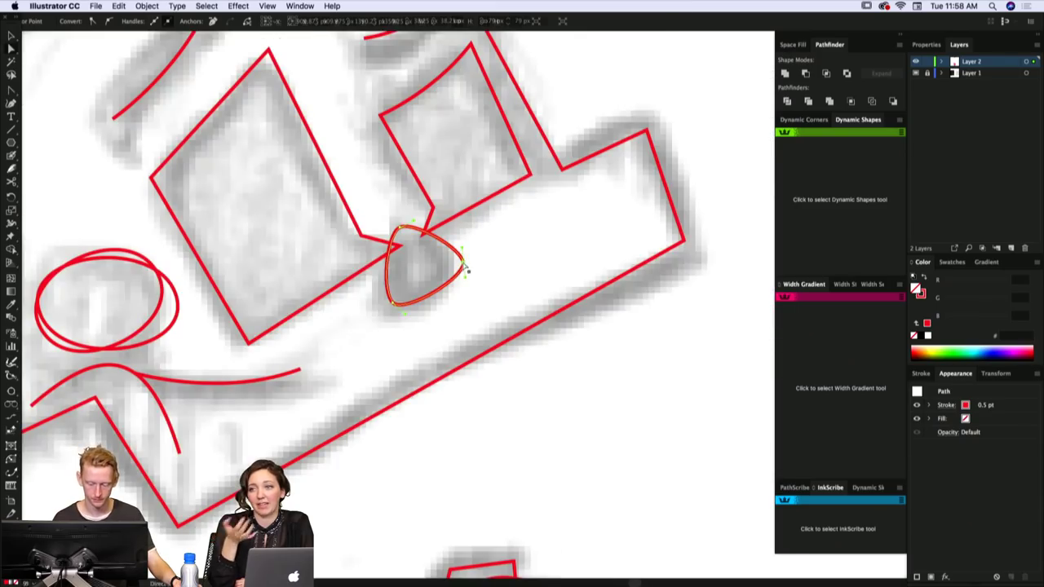
pyautogui.moveTo(463, 264); pyautogui.dragTo(467, 263)
pyautogui.moveTo(393, 303); pyautogui.dragTo(391, 306)
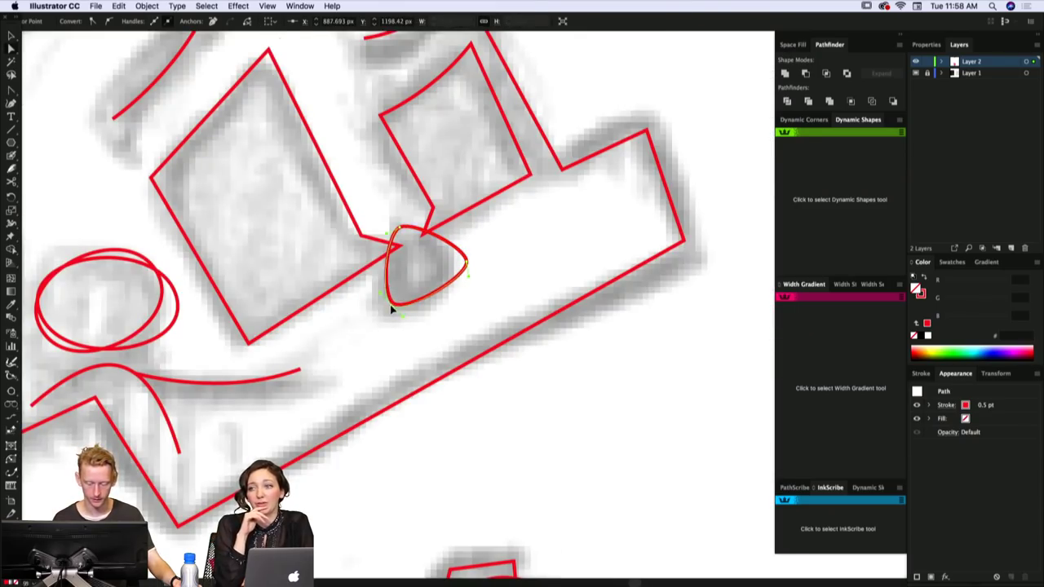
pyautogui.click(448, 295)
# - Review the complete traced skeleton within the bone cage composition
pyautogui.moveTo(533, 271); pyautogui.dragTo(535, 285)
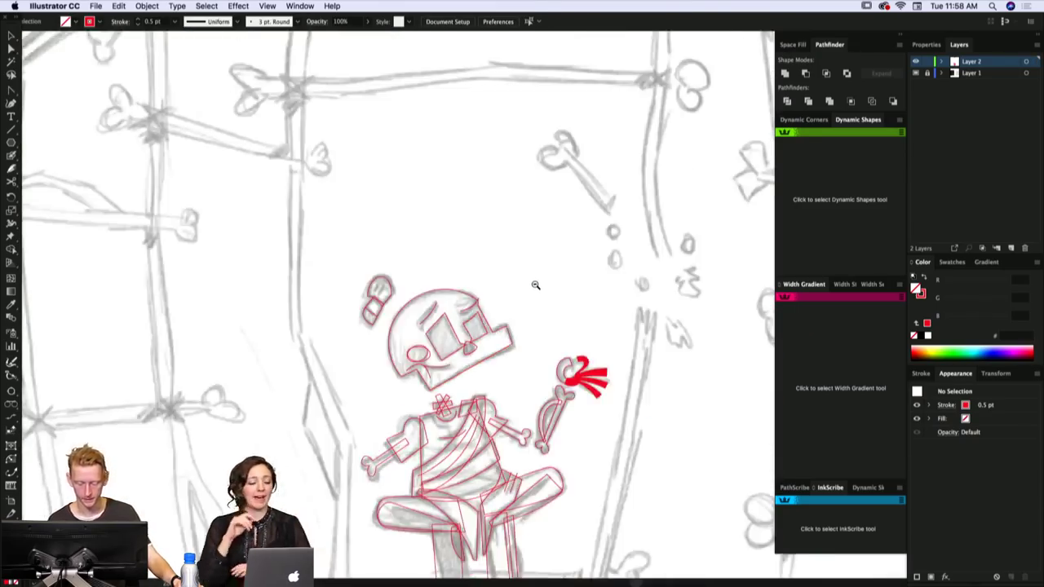
pyautogui.scroll(-2, 522, 279)
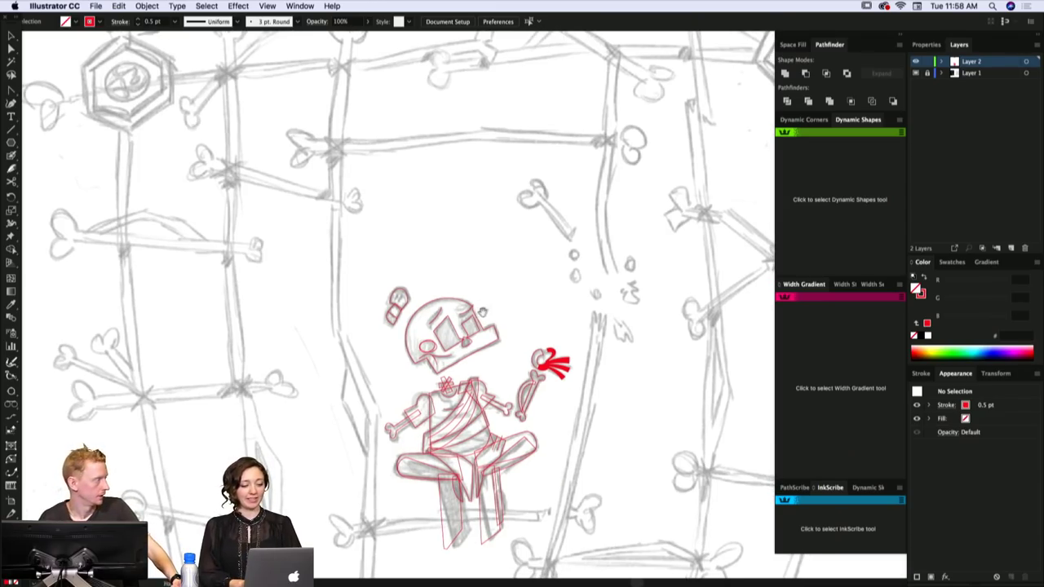
pyautogui.moveTo(482, 311)
pyautogui.mouseDown()
pyautogui.moveTo(495, 312)
pyautogui.moveTo(495, 326)
pyautogui.mouseUp()
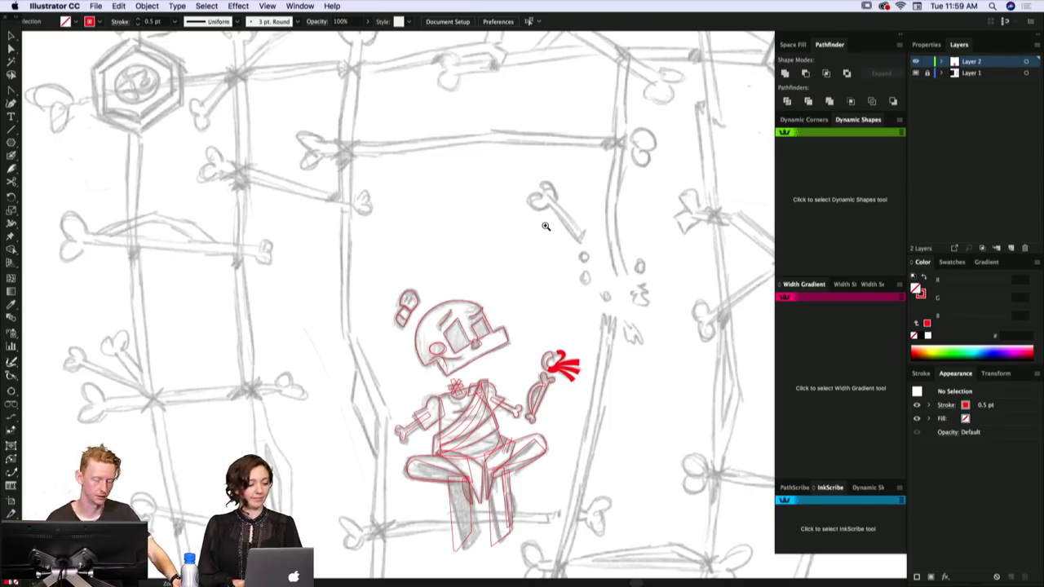
pyautogui.moveTo(627, 382); pyautogui.dragTo(612, 270)
pyautogui.keyDown('alt'); pyautogui.click(612, 291); pyautogui.keyUp('alt')
pyautogui.moveTo(561, 343); pyautogui.dragTo(593, 277)
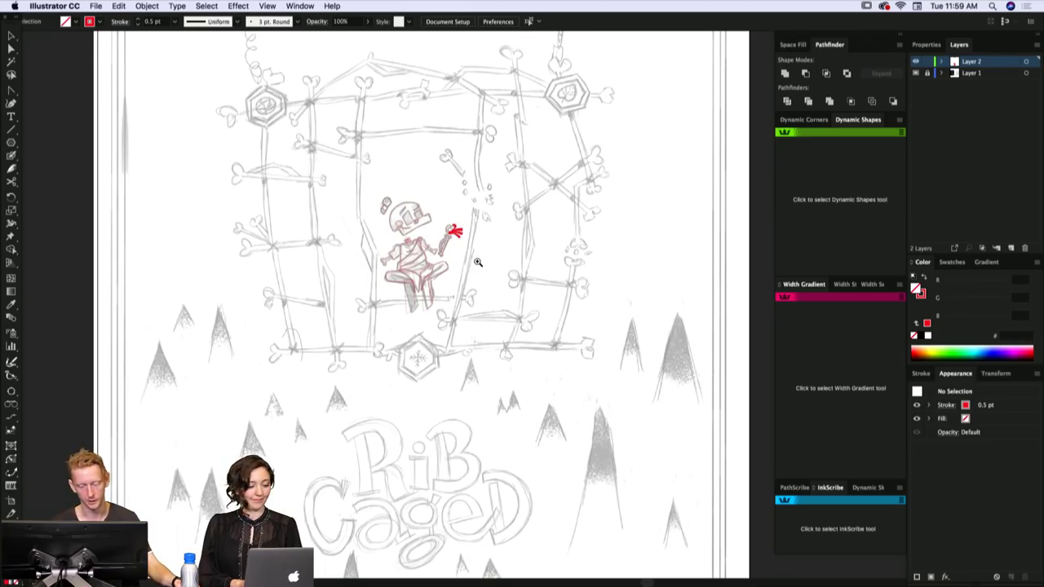
pyautogui.moveTo(482, 264); pyautogui.dragTo(521, 266)
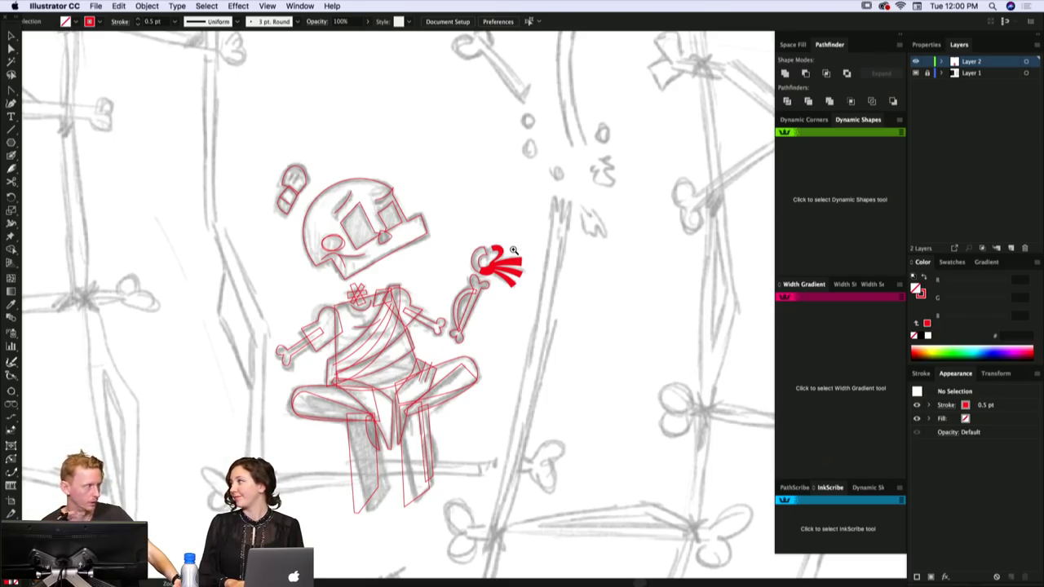
pyautogui.moveTo(488, 394); pyautogui.dragTo(494, 296)
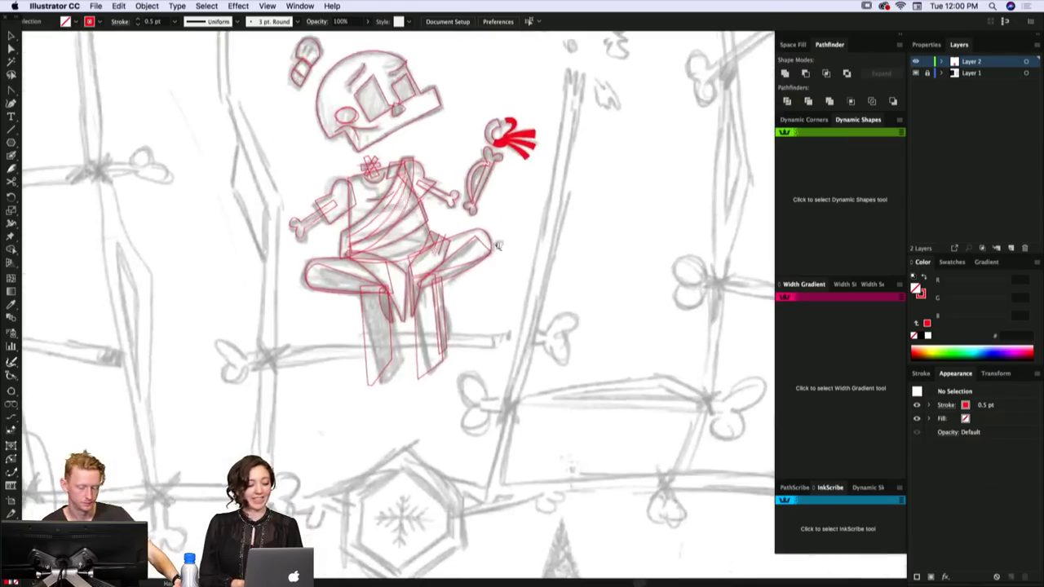
pyautogui.keyDown('alt'); pyautogui.keyDown('super'); pyautogui.click(494, 296); pyautogui.keyUp('super'); pyautogui.keyUp('alt')
pyautogui.scroll(-2, 516, 229)
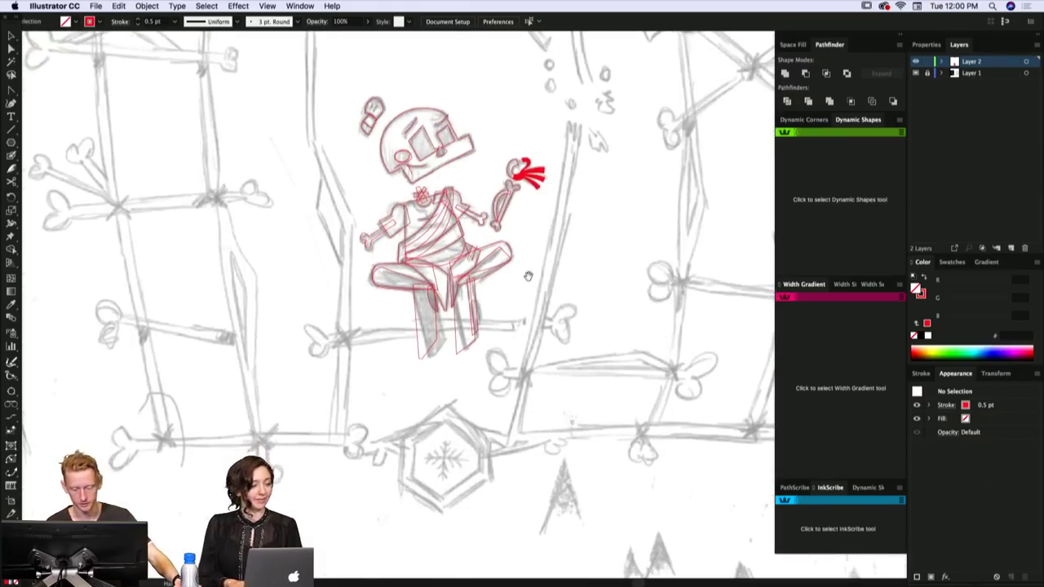
pyautogui.scroll(5, 528, 273)
pyautogui.scroll(-5, 539, 270)
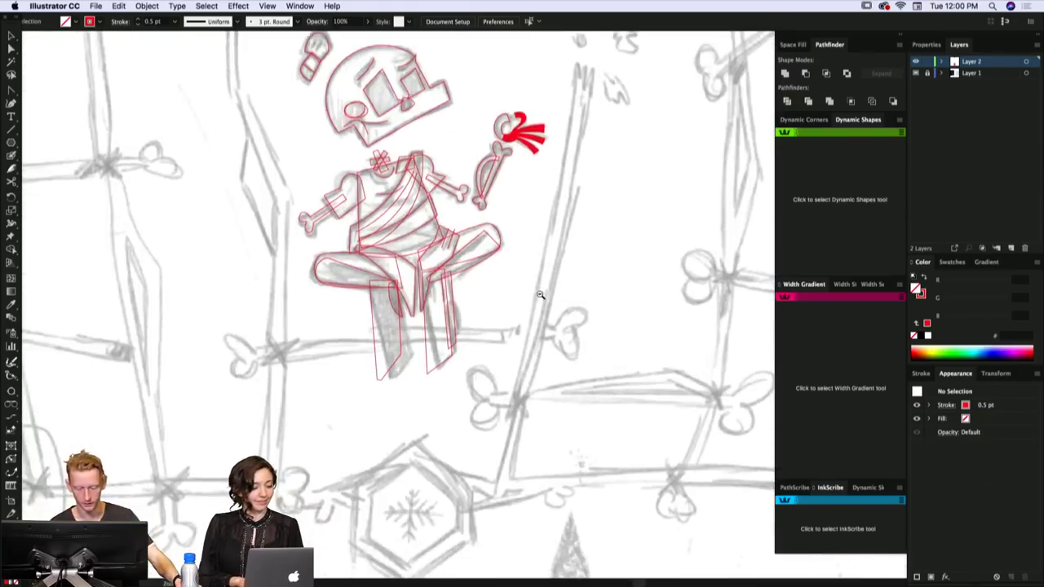
pyautogui.moveTo(506, 168); pyautogui.dragTo(405, 366)
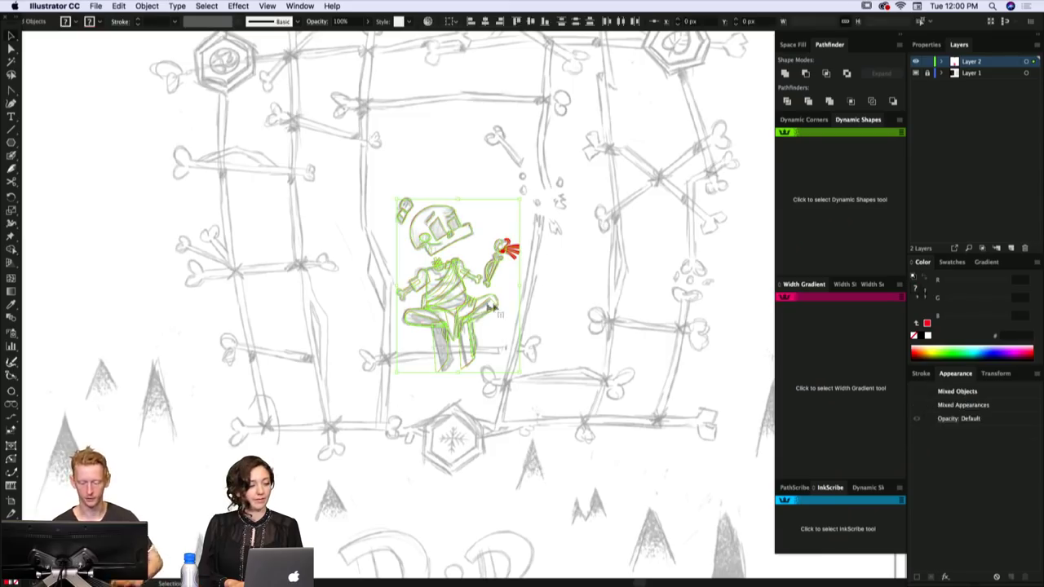
pyautogui.click(508, 303)
# - Trace the upper-left end and the inner bowl curve of the R in the "RiB CageD" lettering with InkScribe
pyautogui.scroll(-10, 502, 220)
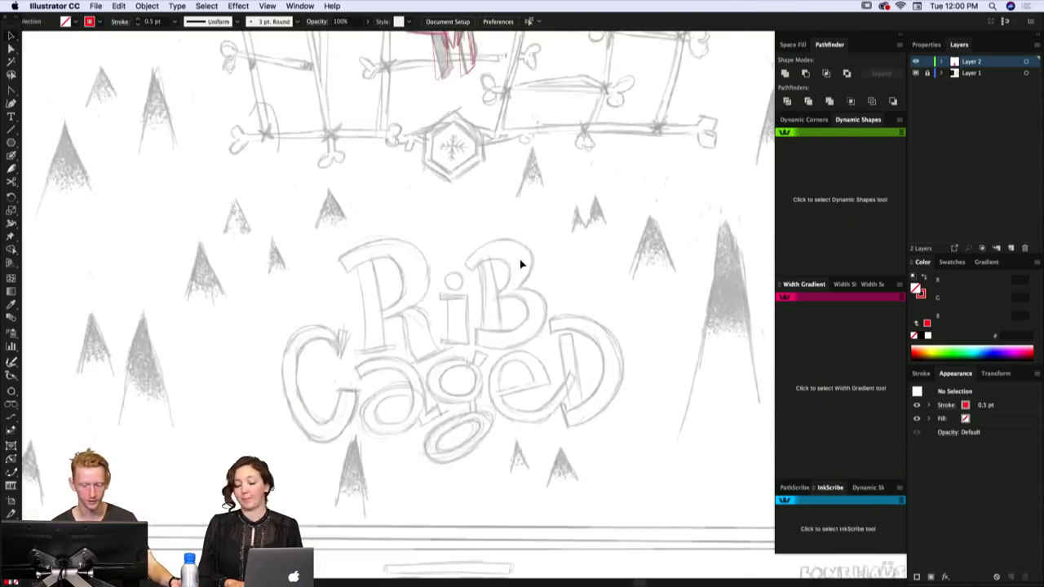
pyautogui.press('z')
pyautogui.click(487, 289)
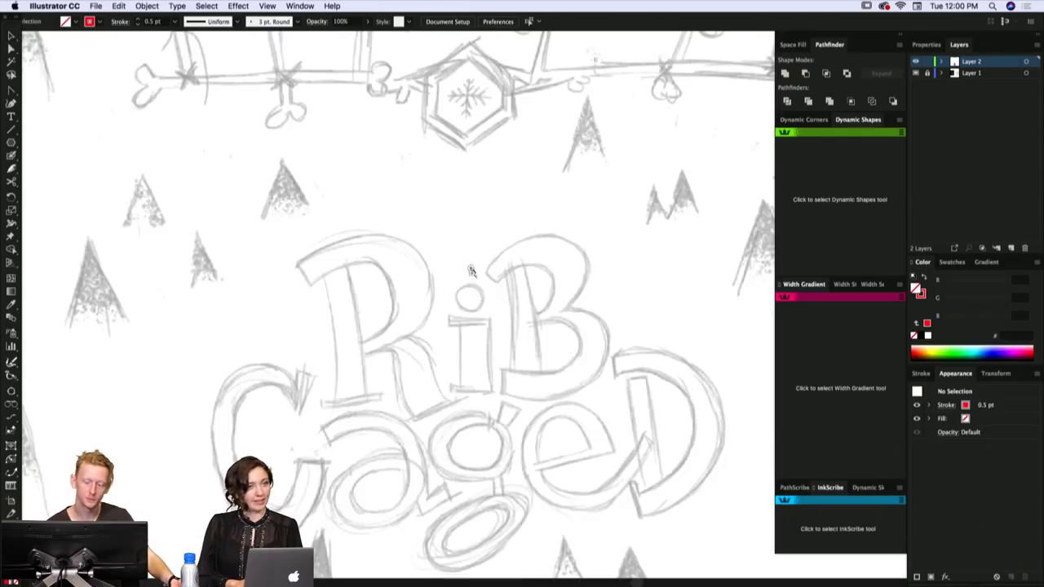
pyautogui.moveTo(428, 266); pyautogui.dragTo(493, 262)
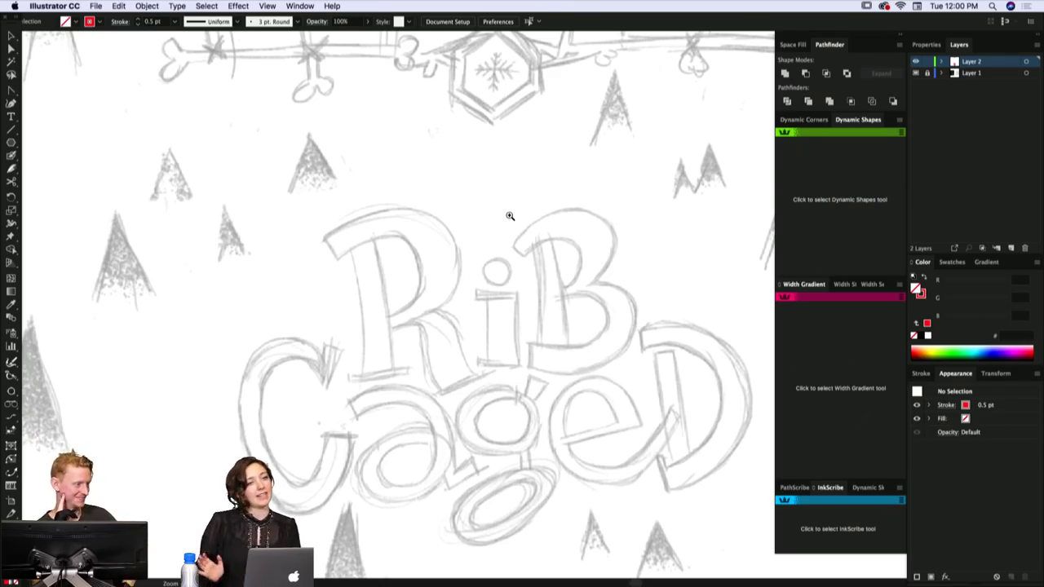
pyautogui.scroll(-2, 579, 318)
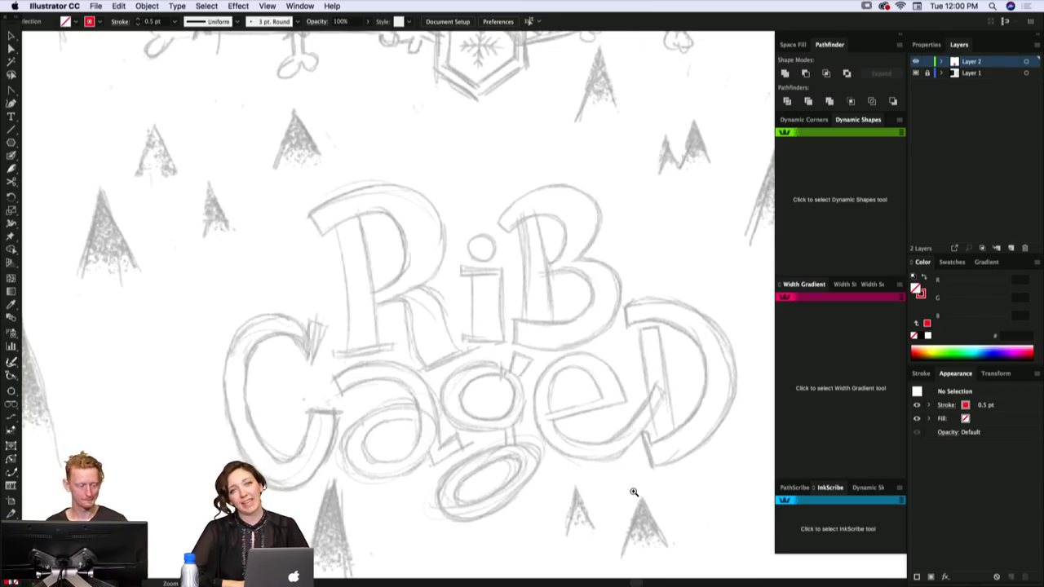
pyautogui.hscroll(-2, 547, 274)
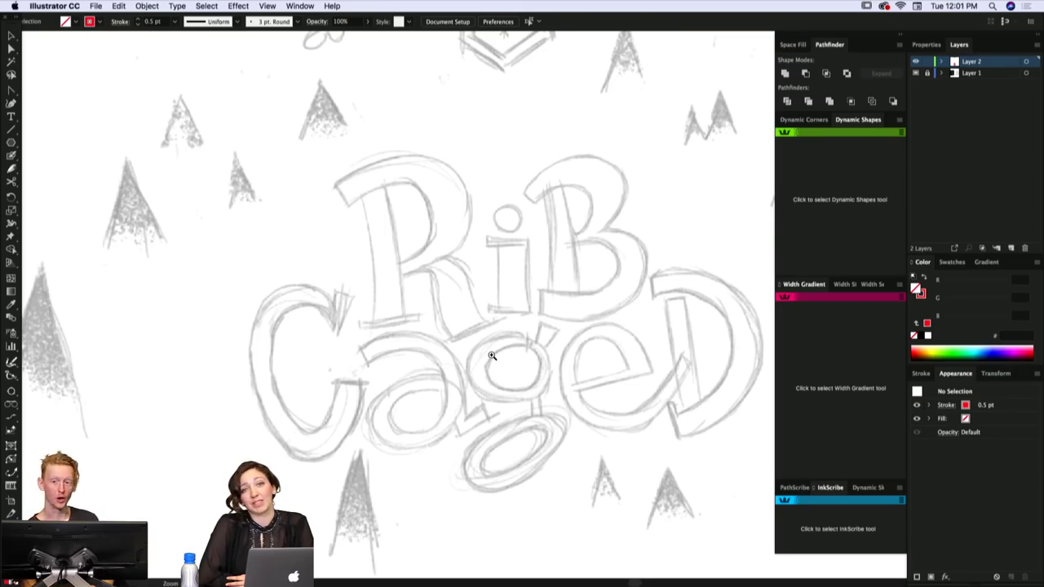
pyautogui.hscroll(-3, 491, 356)
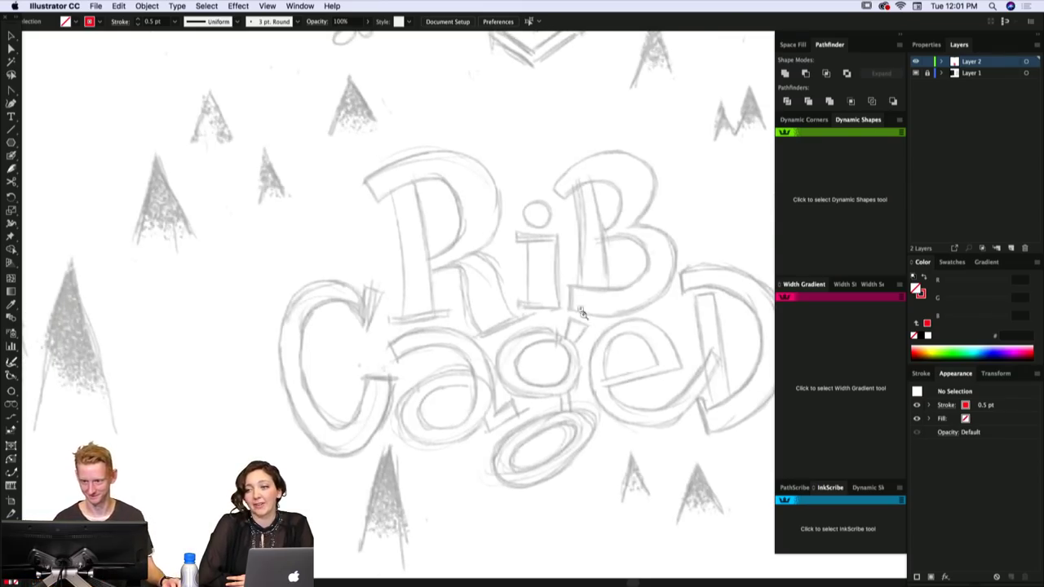
pyautogui.click(380, 179)
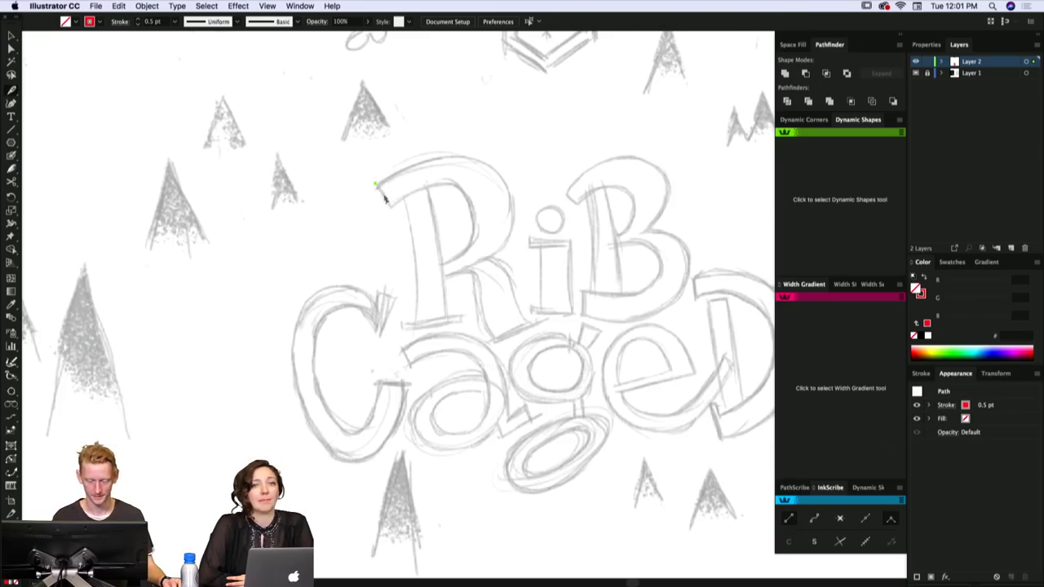
pyautogui.moveTo(468, 202); pyautogui.dragTo(488, 251)
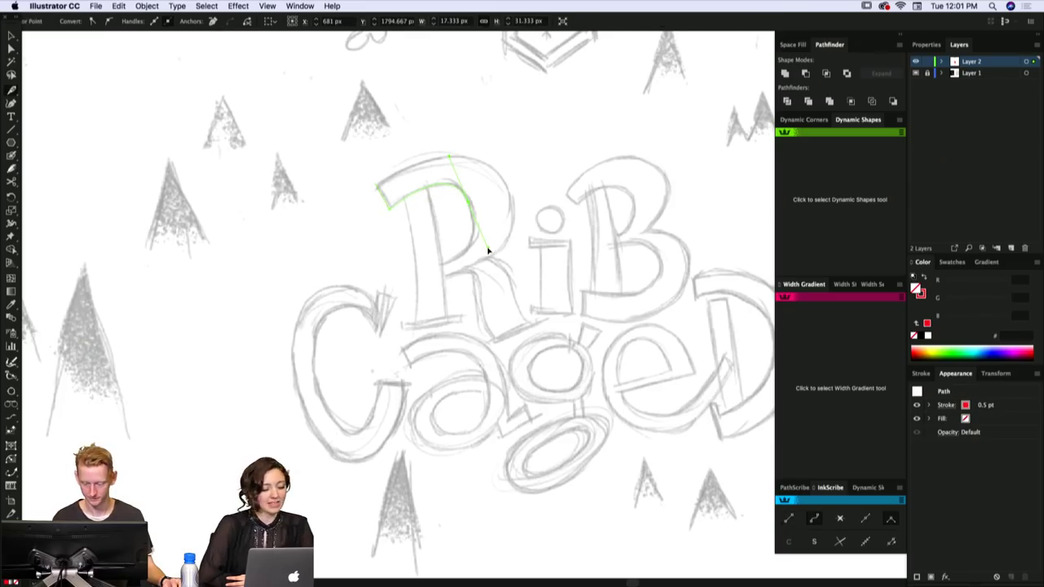
pyautogui.click(436, 266)
pyautogui.click(469, 201)
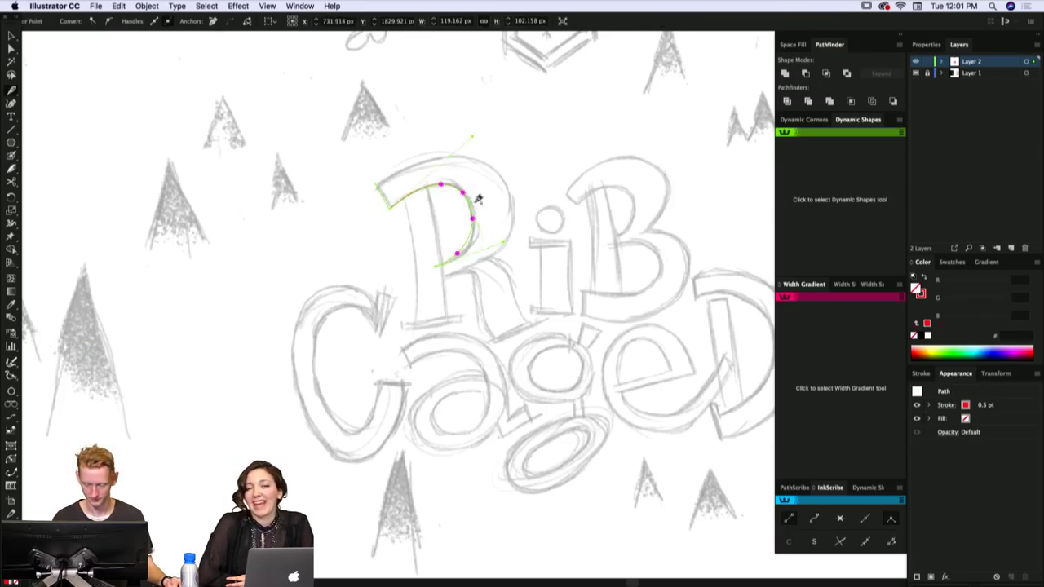
pyautogui.moveTo(503, 242); pyautogui.dragTo(508, 251)
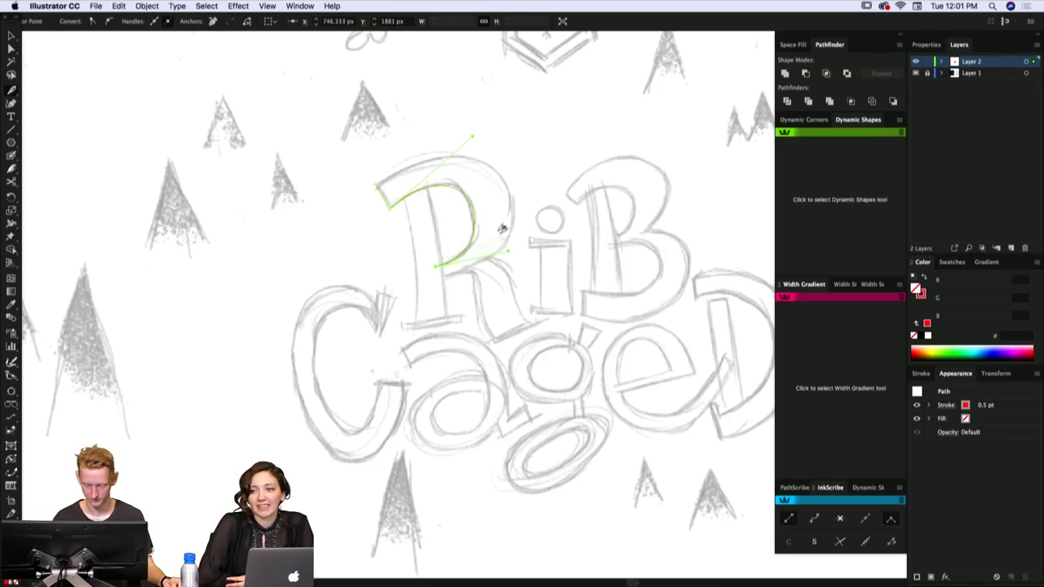
# - Trace the outer bowl curve of the R from its upper-left end round to the inner end of the bowl
pyautogui.press('a')
pyautogui.click(377, 186)
pyautogui.press('p')
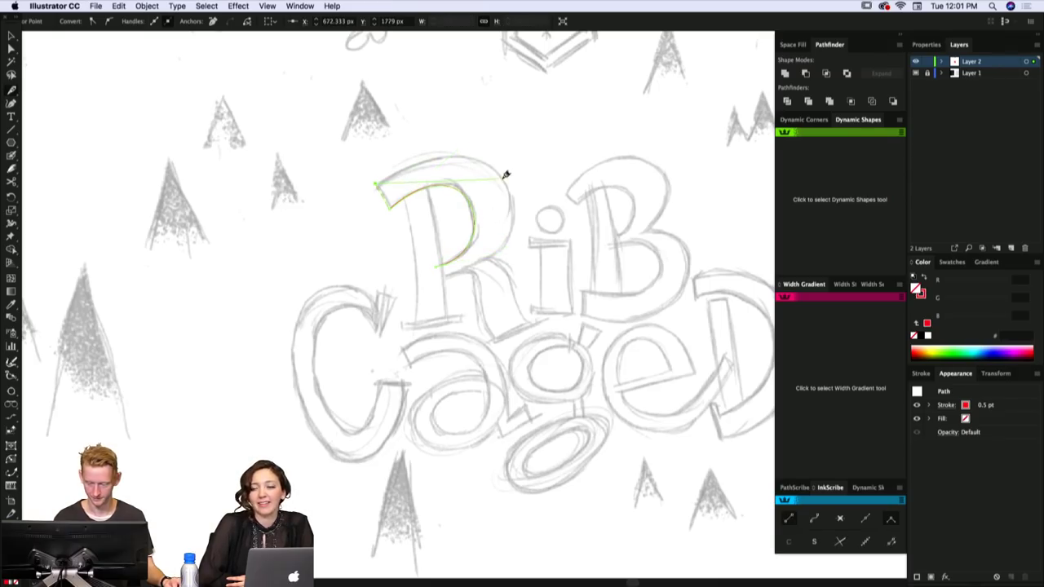
pyautogui.moveTo(502, 180); pyautogui.dragTo(545, 248)
pyautogui.click(439, 277)
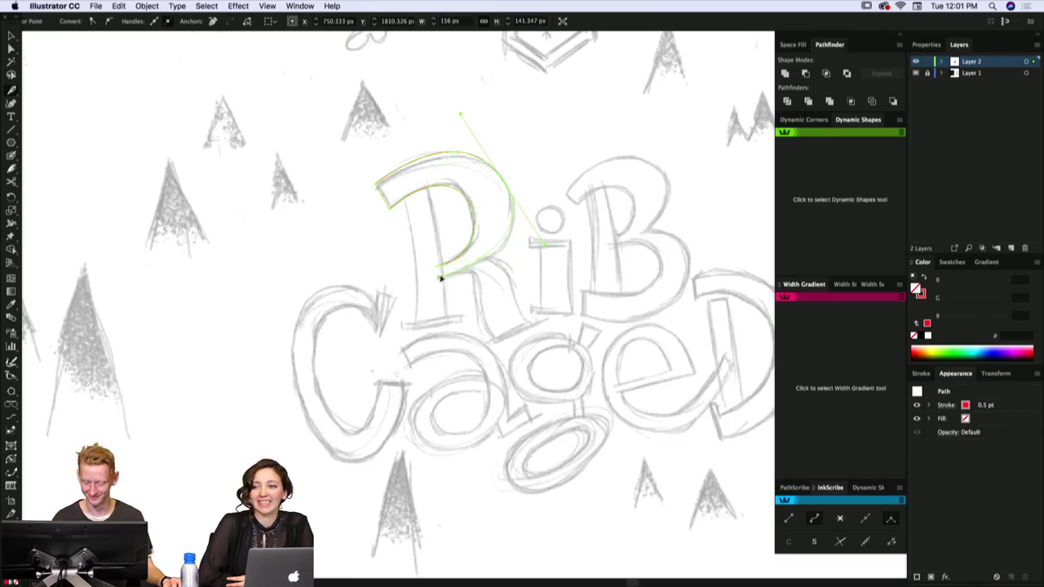
pyautogui.click(504, 179)
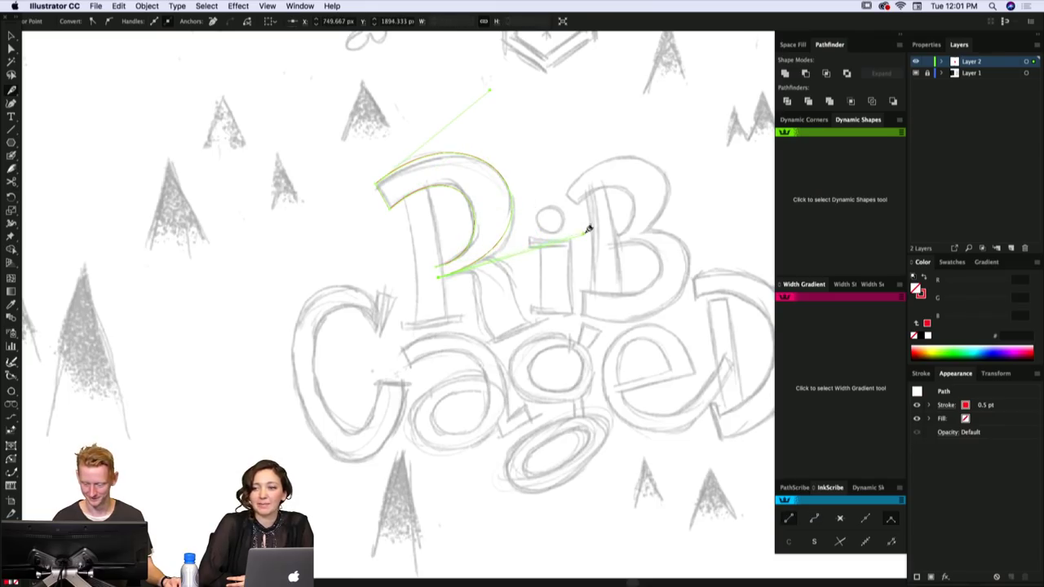
pyautogui.moveTo(584, 237); pyautogui.dragTo(587, 253)
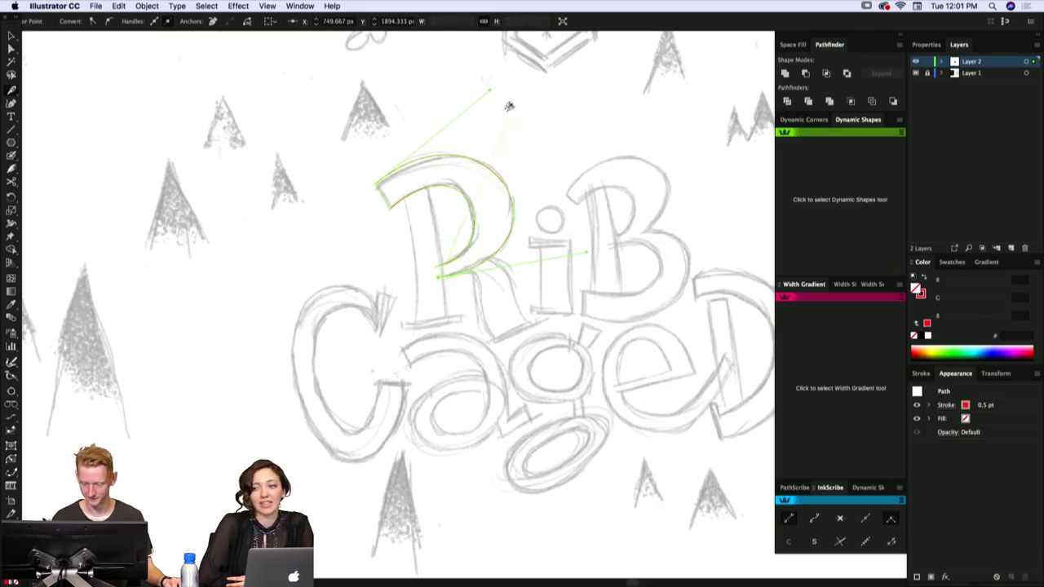
# - Refine the handle of the R's inner bowl curve and join the open ends to close the bowl outline
pyautogui.click(392, 214)
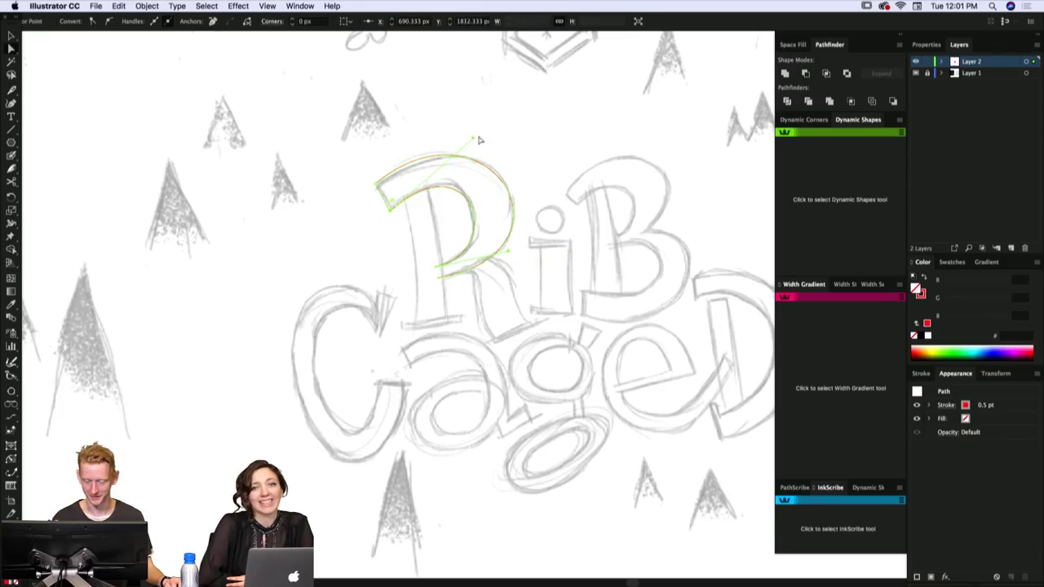
pyautogui.moveTo(472, 140); pyautogui.dragTo(471, 135)
pyautogui.scroll(-1, 513, 171)
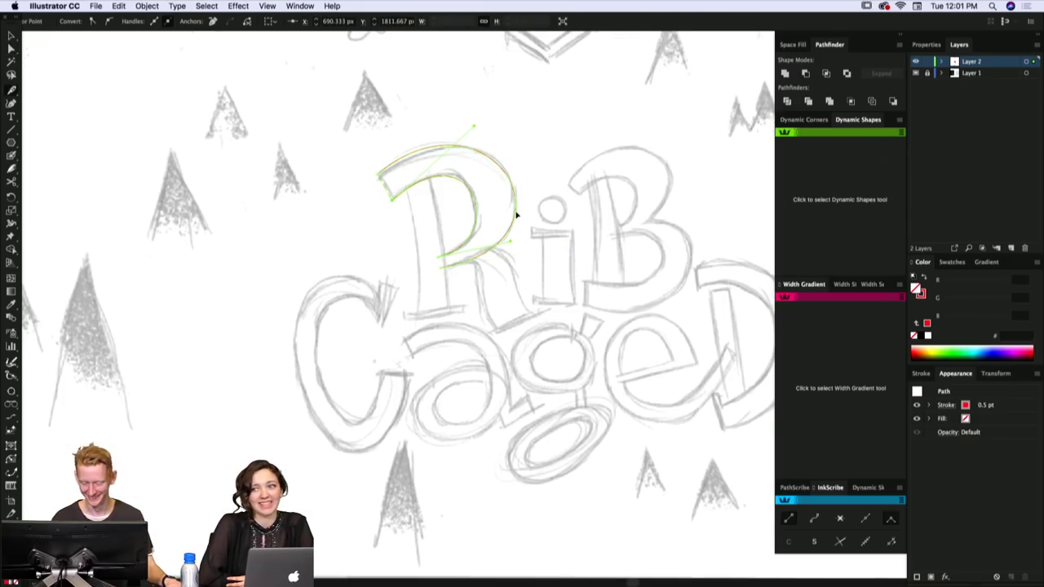
pyautogui.press('super+j')
pyautogui.scroll(-1, 507, 243)
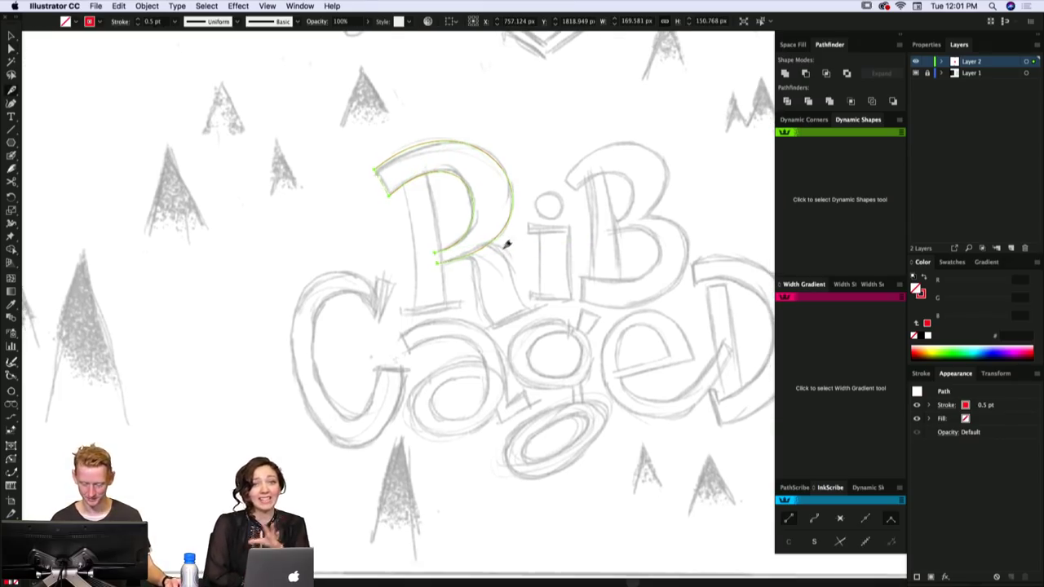
# - Trace the R's curved leg below the bowl as a closed path and adjust its curves to the sketch
pyautogui.press('super+shift+a')
pyautogui.click(487, 242)
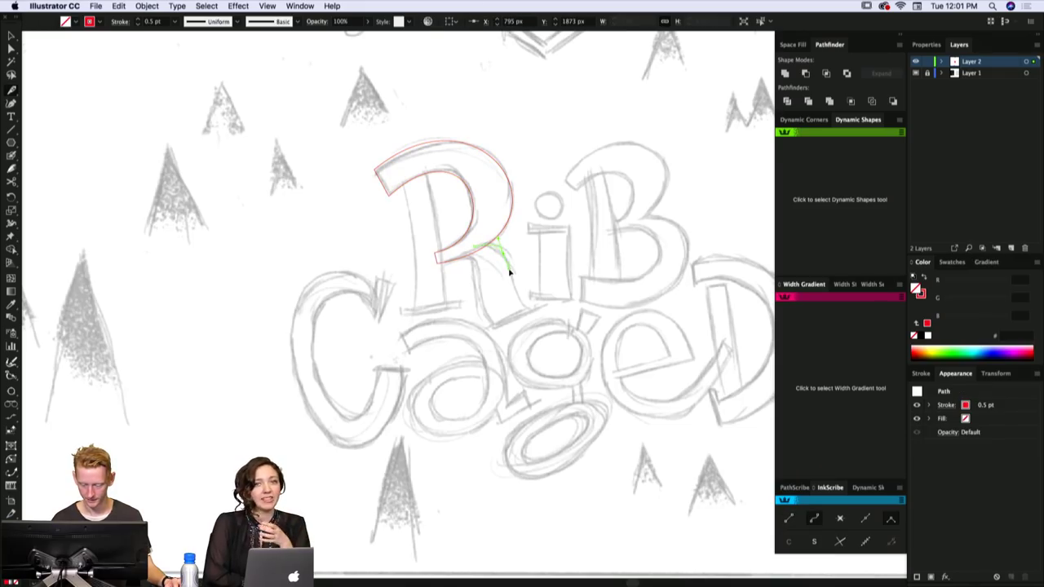
pyautogui.click(528, 307)
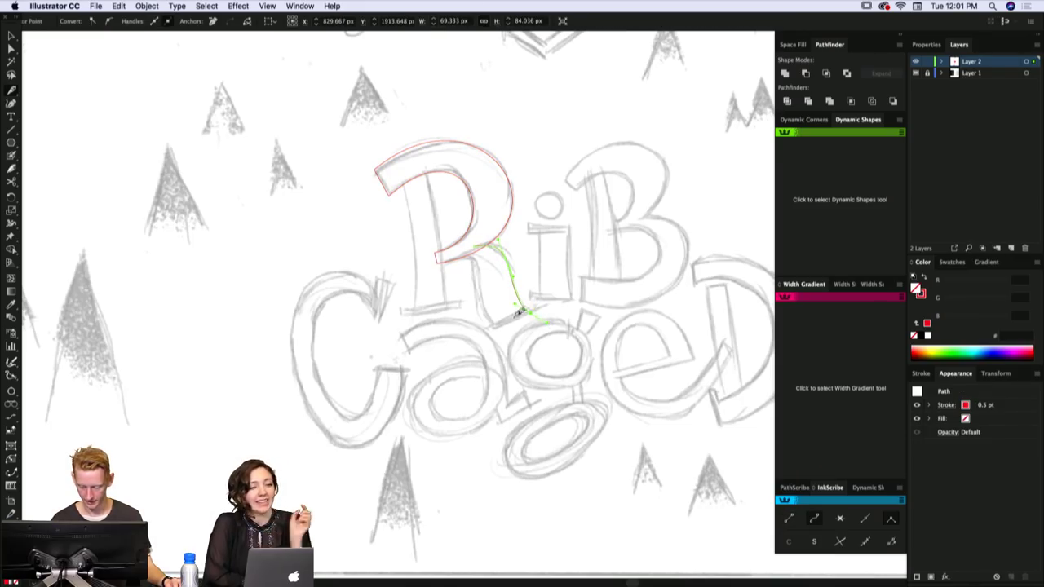
pyautogui.click(497, 323)
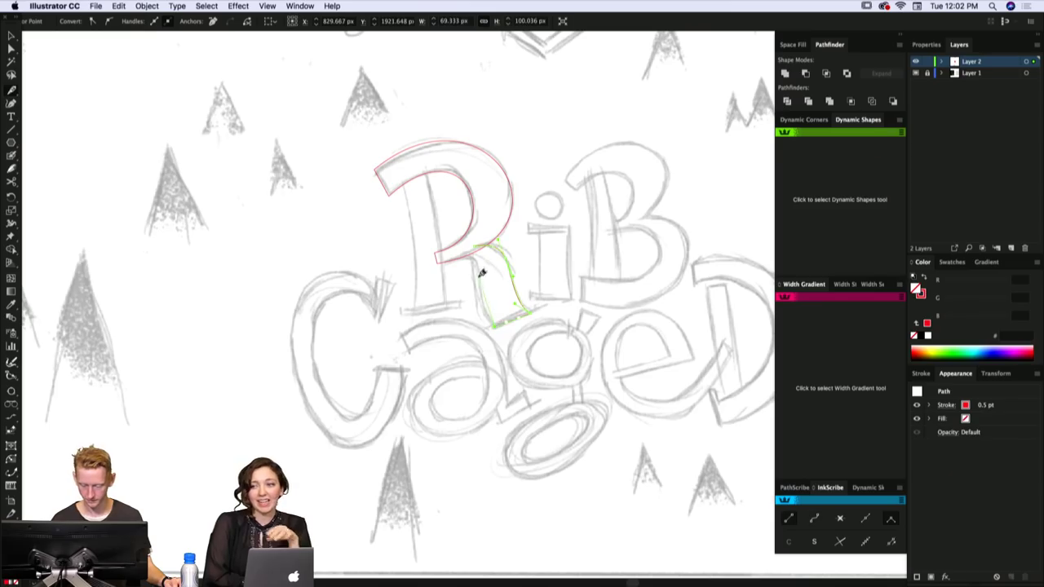
pyautogui.click(484, 296)
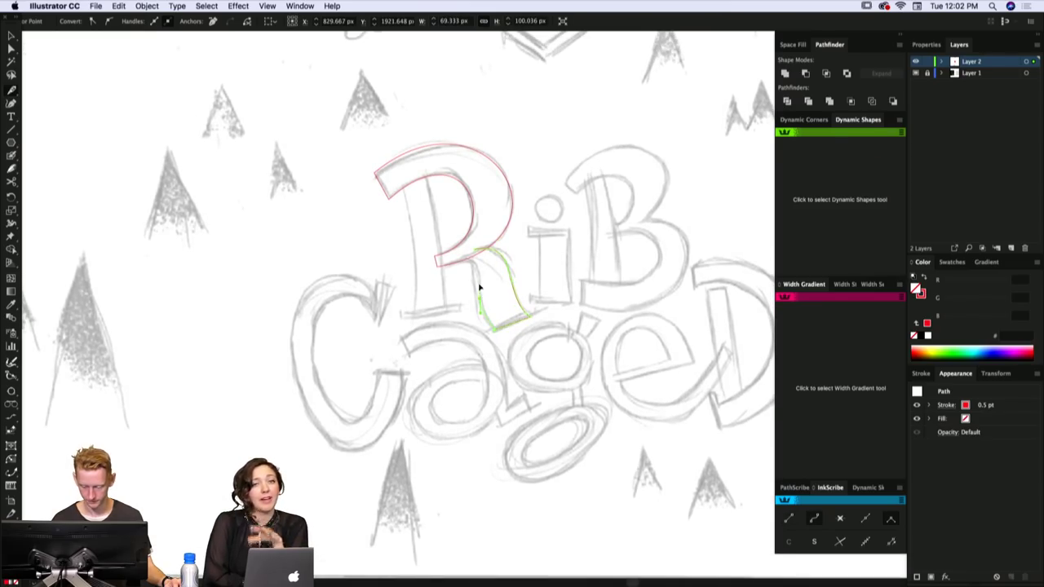
pyautogui.click(475, 258)
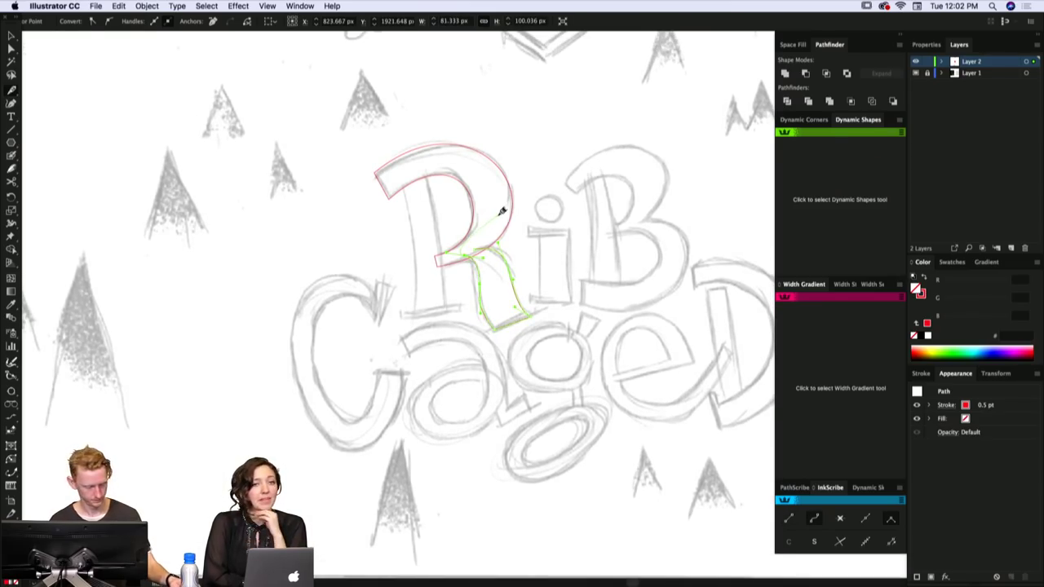
pyautogui.click(503, 256)
pyautogui.keyDown('super'); pyautogui.click(484, 294); pyautogui.keyUp('super')
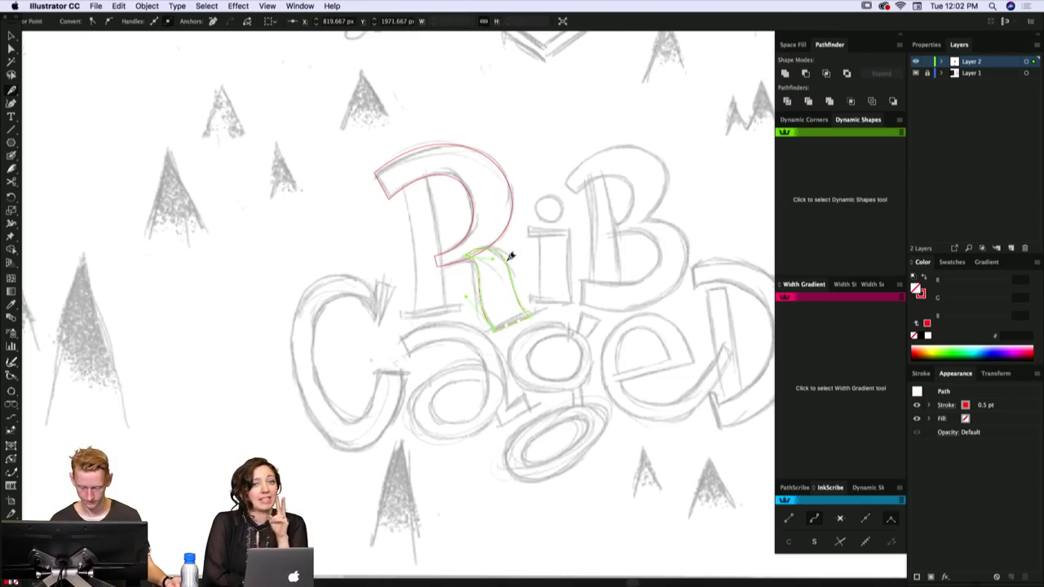
pyautogui.click(506, 259)
pyautogui.keyDown('super'); pyautogui.click(524, 256); pyautogui.keyUp('super')
# - Trace the slanted serif at the foot of the R's leg as a closed shape and adjust its lower-left corner
pyautogui.moveTo(534, 310)
pyautogui.mouseDown()
pyautogui.moveTo(549, 373)
pyautogui.moveTo(515, 423)
pyautogui.moveTo(493, 418)
pyautogui.moveTo(563, 394)
pyautogui.mouseUp()
pyautogui.keyDown('alt'); pyautogui.click(496, 416); pyautogui.keyUp('alt')
pyautogui.press('super+z')
pyautogui.click(560, 398)
pyautogui.click(555, 392)
pyautogui.press('super+j')
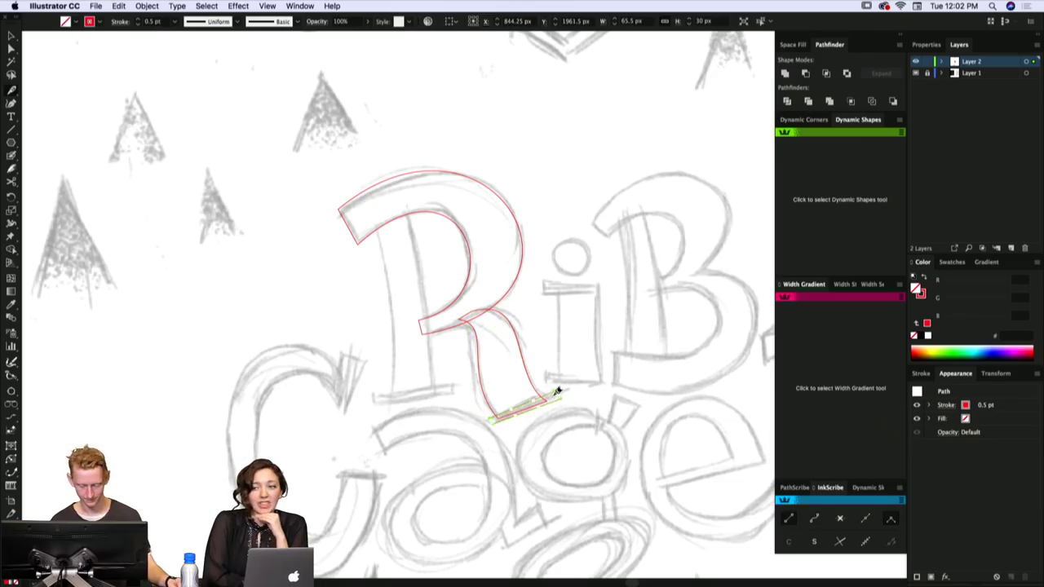
pyautogui.press('super+shift+a')
pyautogui.press('a')
pyautogui.click(496, 419)
pyautogui.click(494, 428)
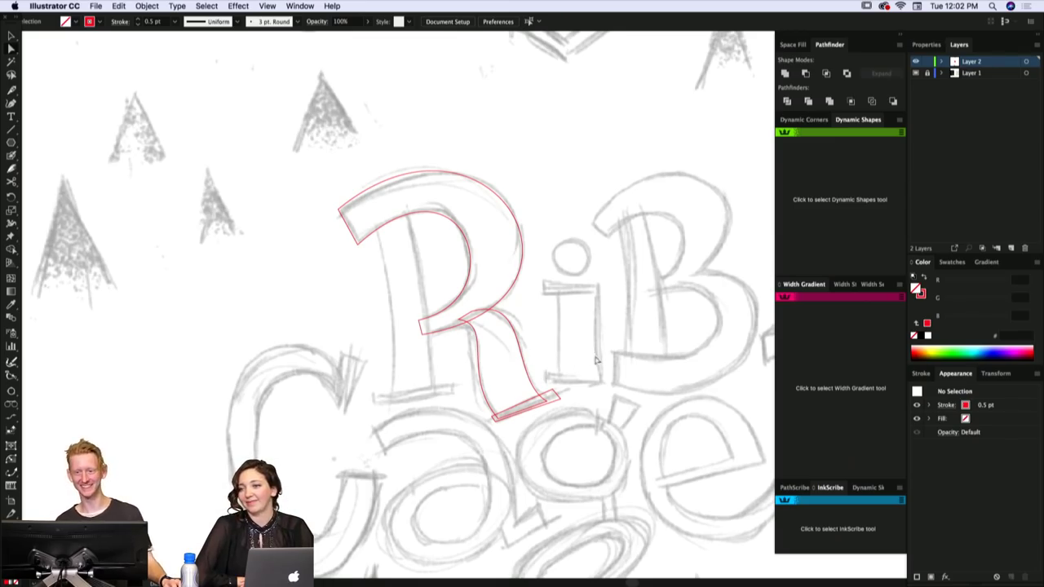
# - Adjust the upper anchor and handle of the R's leg so its shoulder curve follows the sketch
pyautogui.scroll(5, 596, 360)
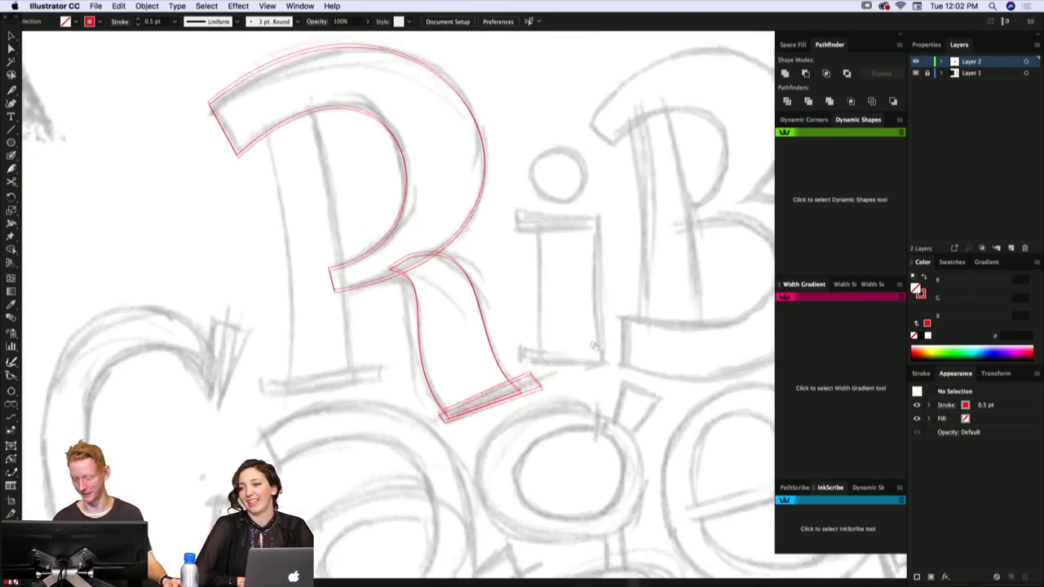
pyautogui.moveTo(594, 346); pyautogui.dragTo(605, 366)
pyautogui.click(420, 282)
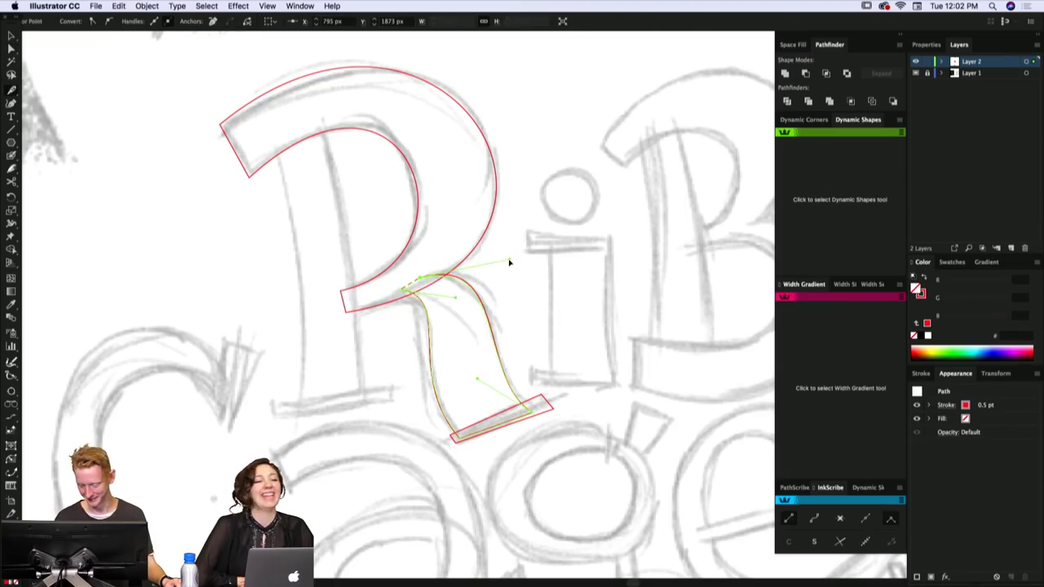
pyautogui.scroll(2, 426, 301)
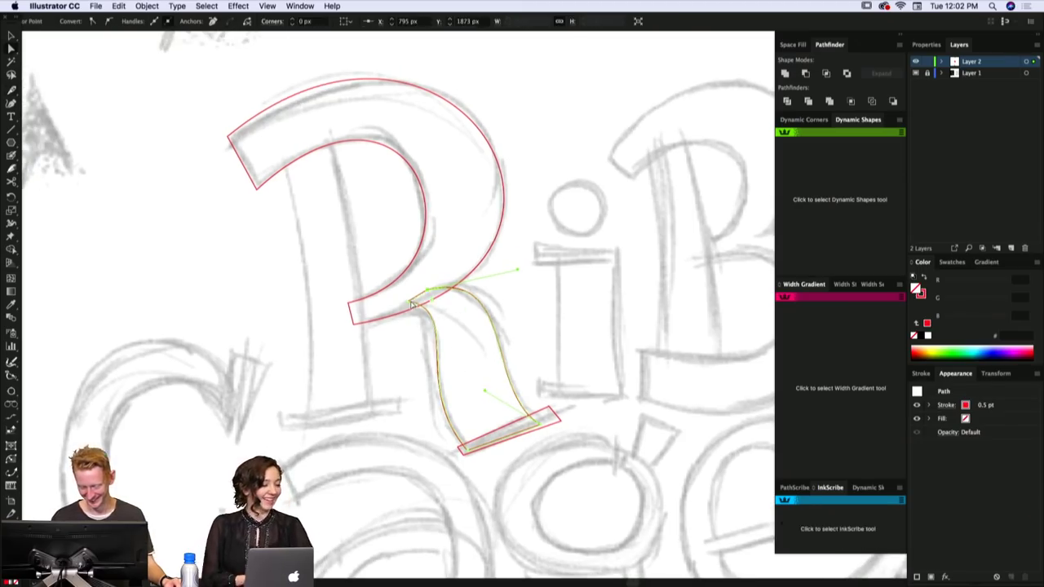
pyautogui.hscroll(-3, 505, 318)
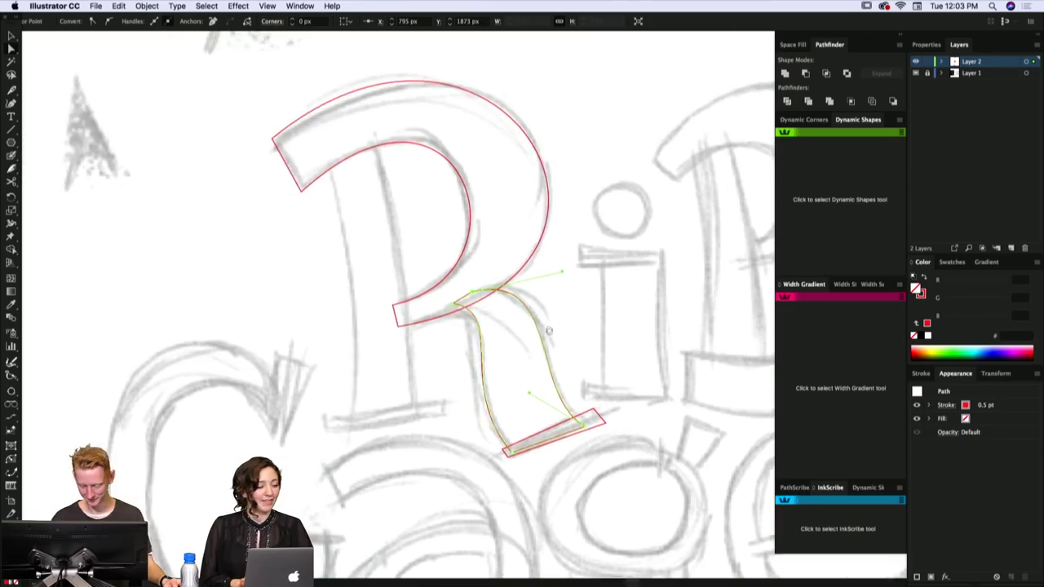
pyautogui.click(580, 382)
pyautogui.scroll(-2, 584, 380)
# - Reposition the end corner anchors of the slanted serif under the R's leg to even out its shape
pyautogui.moveTo(513, 440); pyautogui.dragTo(516, 440)
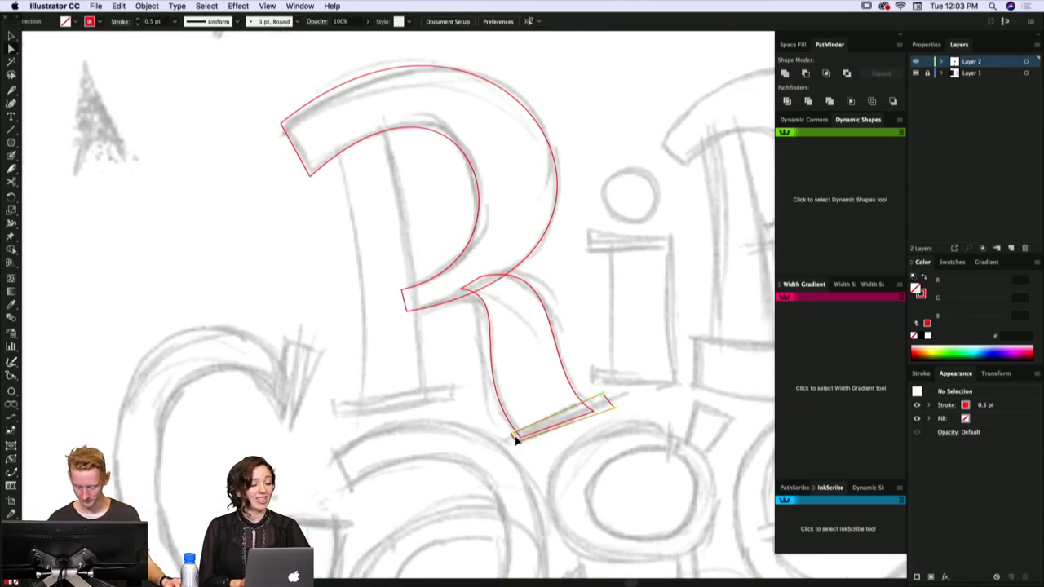
pyautogui.click(610, 401)
pyautogui.moveTo(607, 401)
pyautogui.mouseDown()
pyautogui.moveTo(589, 408)
pyautogui.moveTo(599, 408)
pyautogui.mouseUp()
pyautogui.click(605, 397)
pyautogui.click(602, 397)
pyautogui.click(605, 402)
pyautogui.hscroll(-1, 604, 400)
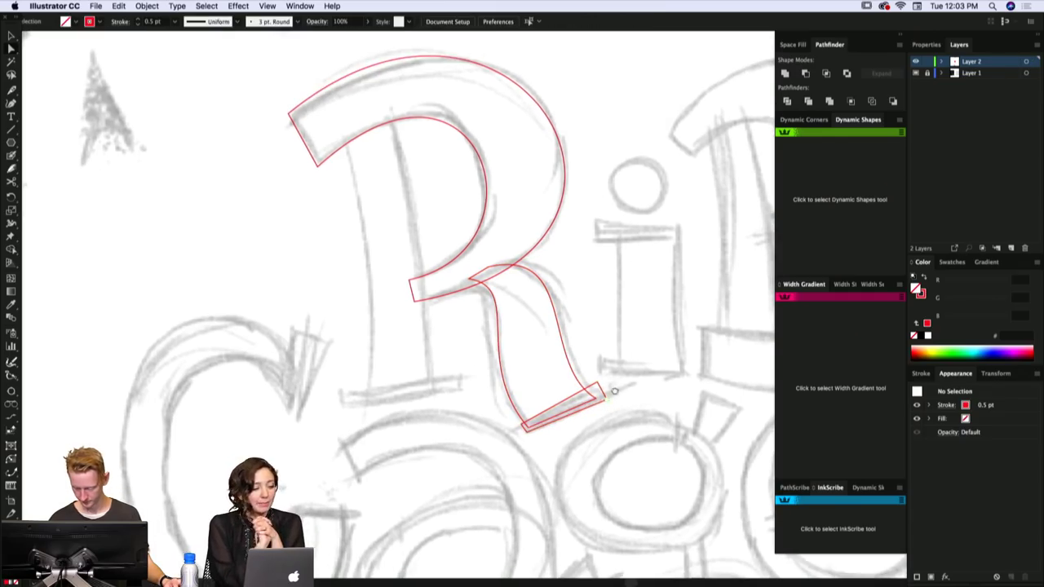
pyautogui.scroll(-1, 606, 400)
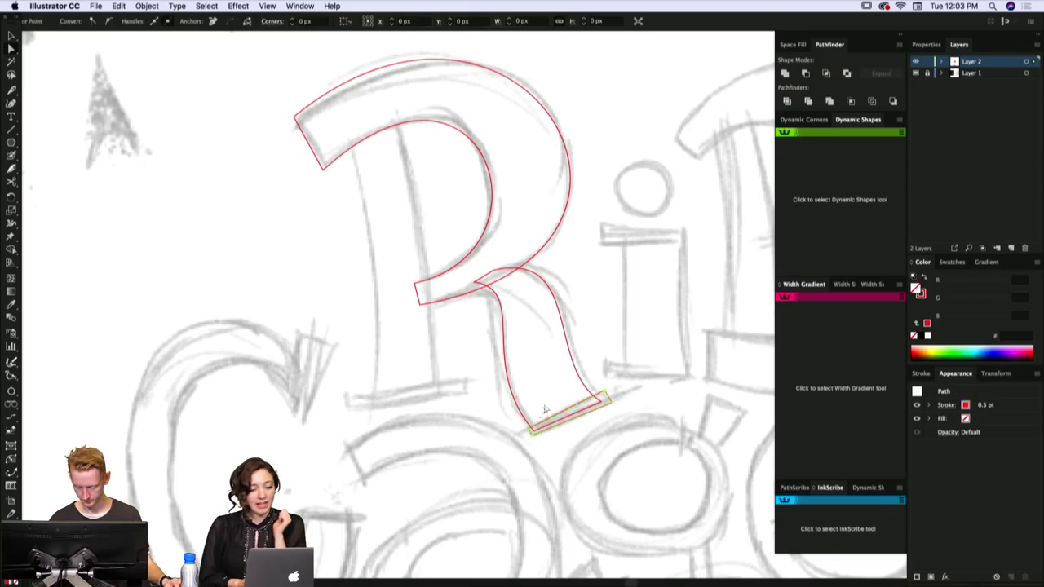
pyautogui.hscroll(1, 609, 378)
pyautogui.scroll(5, 609, 379)
pyautogui.hscroll(-5, 609, 378)
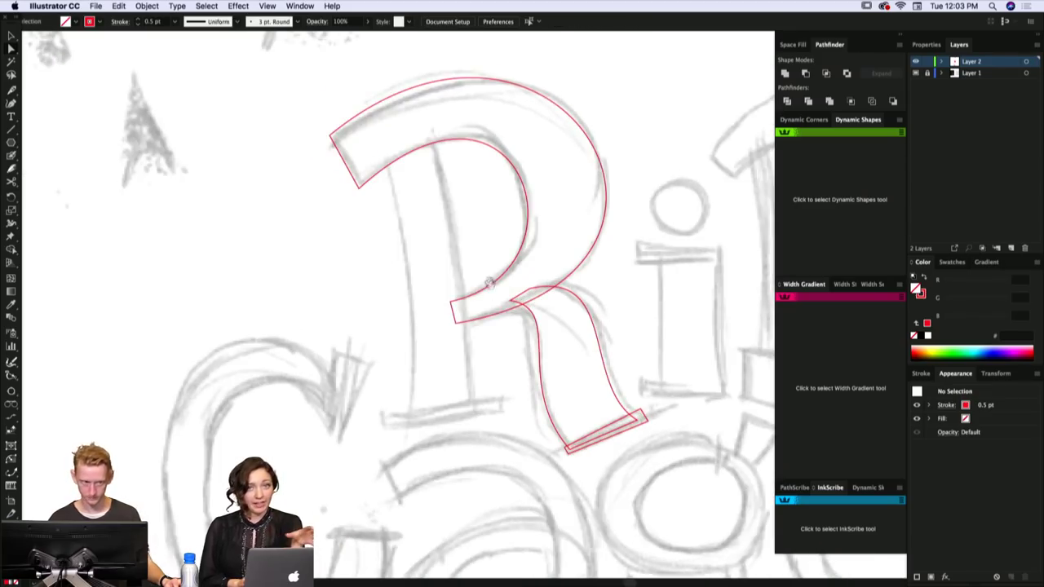
pyautogui.press('p')
pyautogui.click(437, 163)
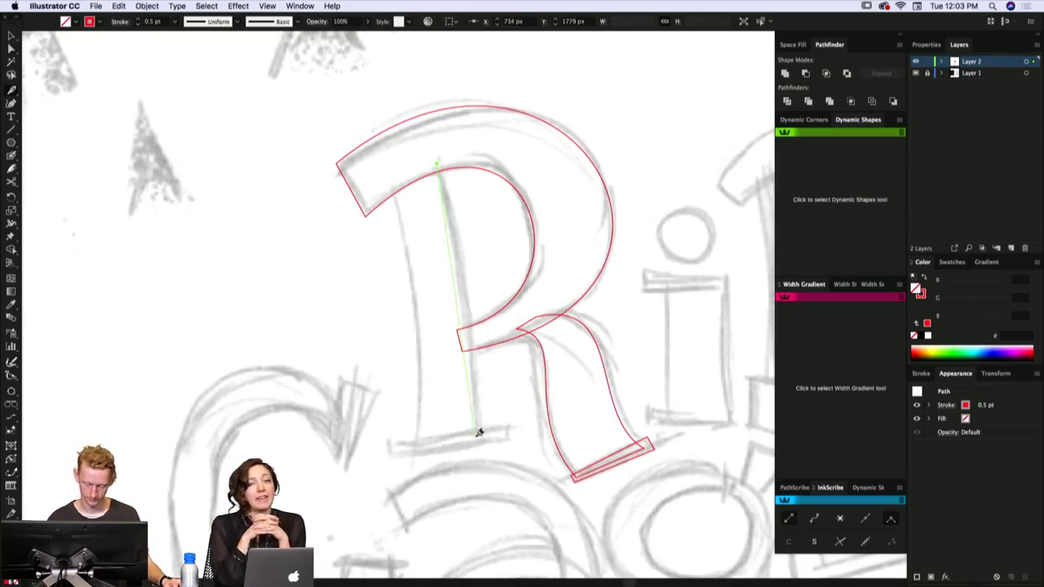
pyautogui.moveTo(476, 436); pyautogui.dragTo(465, 506)
pyautogui.press('super+z')
pyautogui.press('super+z')
# - Draw a large three-point circle whose arc follows the right edge of the R's stem
pyautogui.press('super+minus')
pyautogui.press('super+minus')
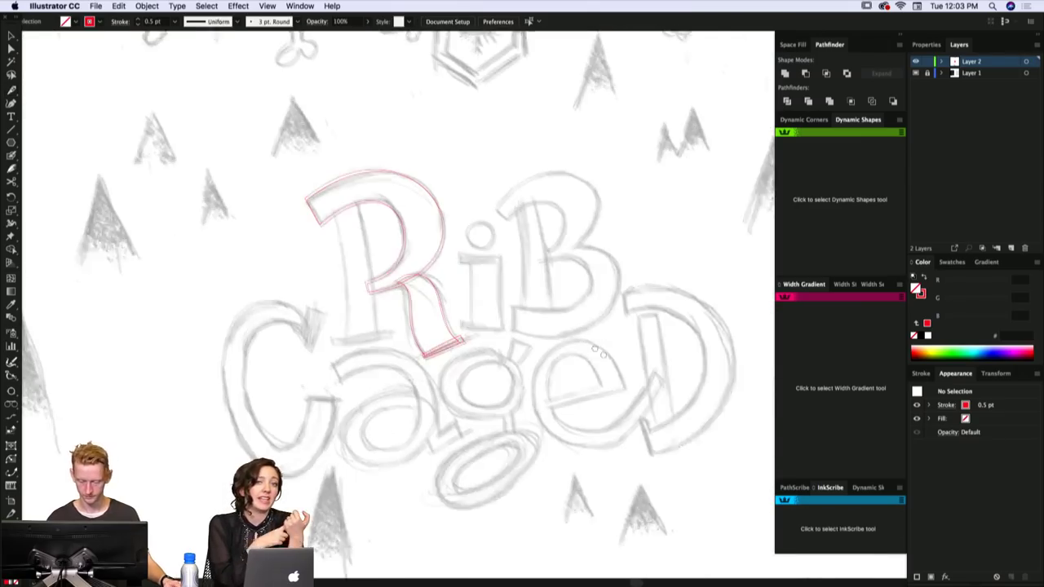
pyautogui.moveTo(483, 274); pyautogui.dragTo(521, 301)
pyautogui.click(395, 228)
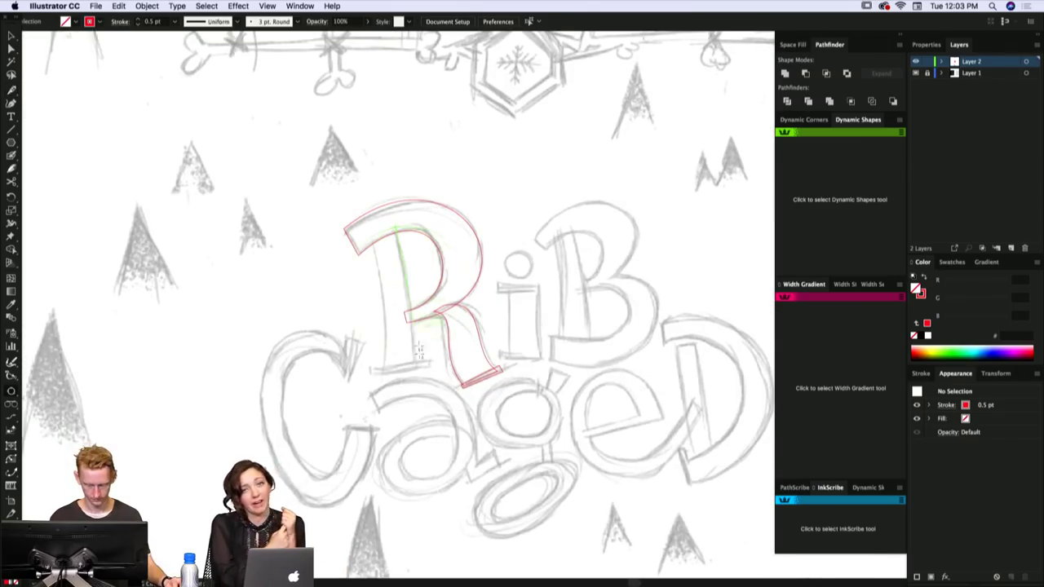
pyautogui.click(412, 366)
pyautogui.click(410, 318)
# - Cut the large circle at the stem's top and base and delete everything except the stem arc
pyautogui.press('c')
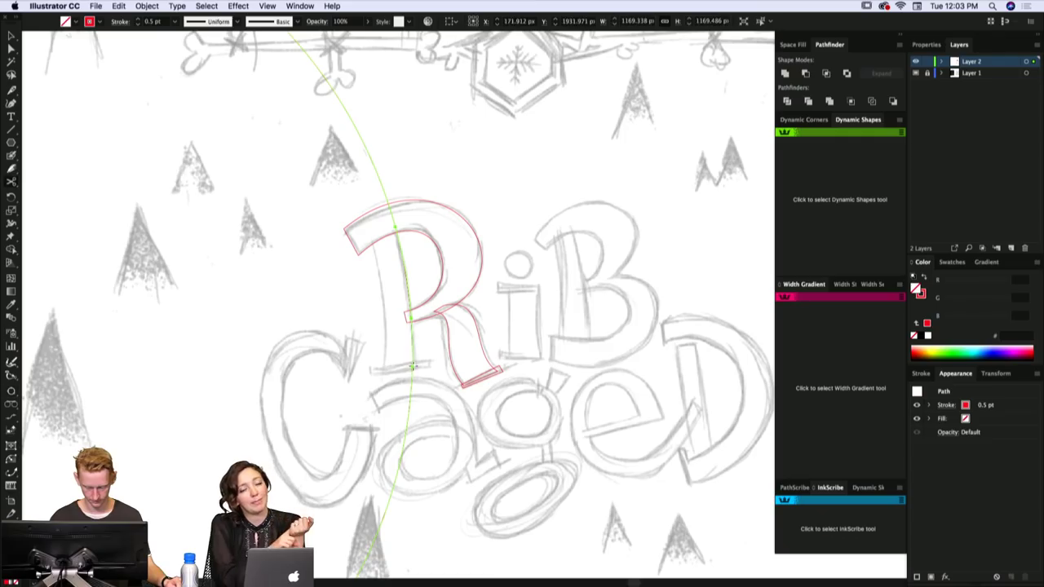
pyautogui.click(411, 366)
pyautogui.click(396, 228)
pyautogui.press('a')
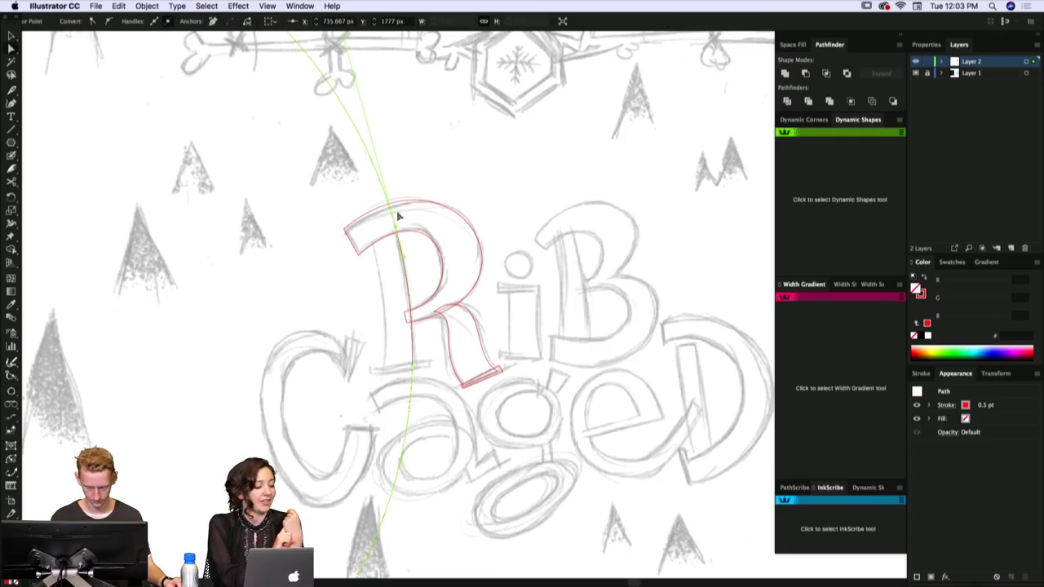
pyautogui.press('BackSpace')
pyautogui.press('BackSpace')
# - Place the first points of another circle at the top and base of the left edge of the R's stem
pyautogui.press('v')
pyautogui.hotkey('shift', 'c')
pyautogui.click(372, 240)
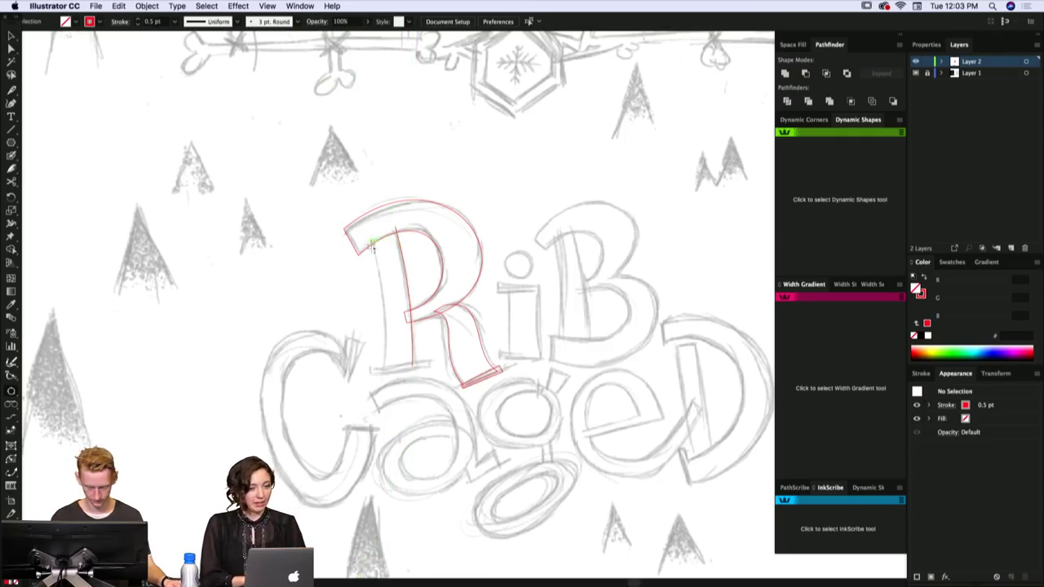
pyautogui.click(377, 370)
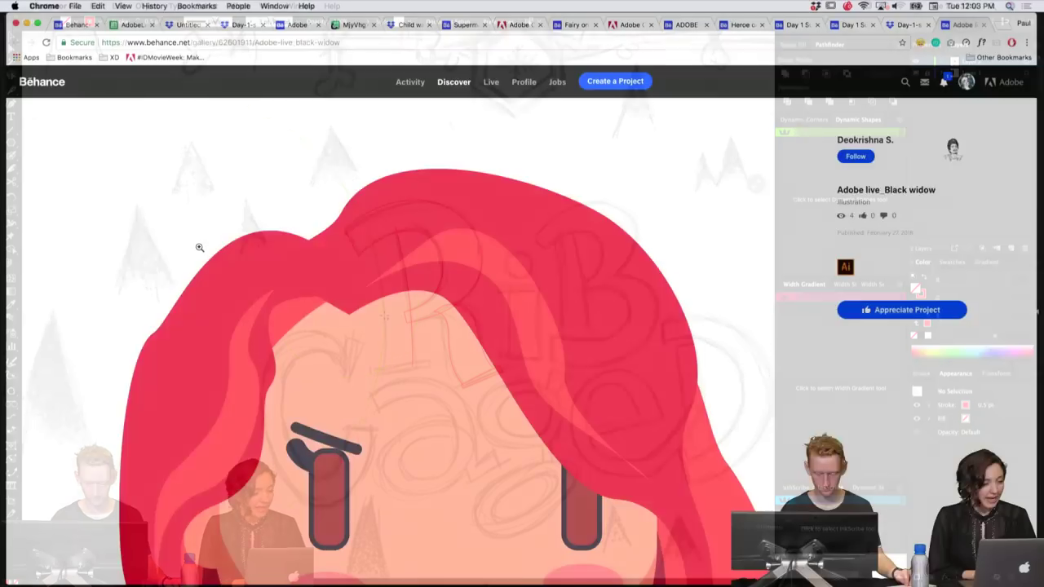
# - Switch to Chrome and view the "Adobe live_Black widow" illustration on Behance, enlarging it to show the full character
pyautogui.scroll(-4, 199, 246)
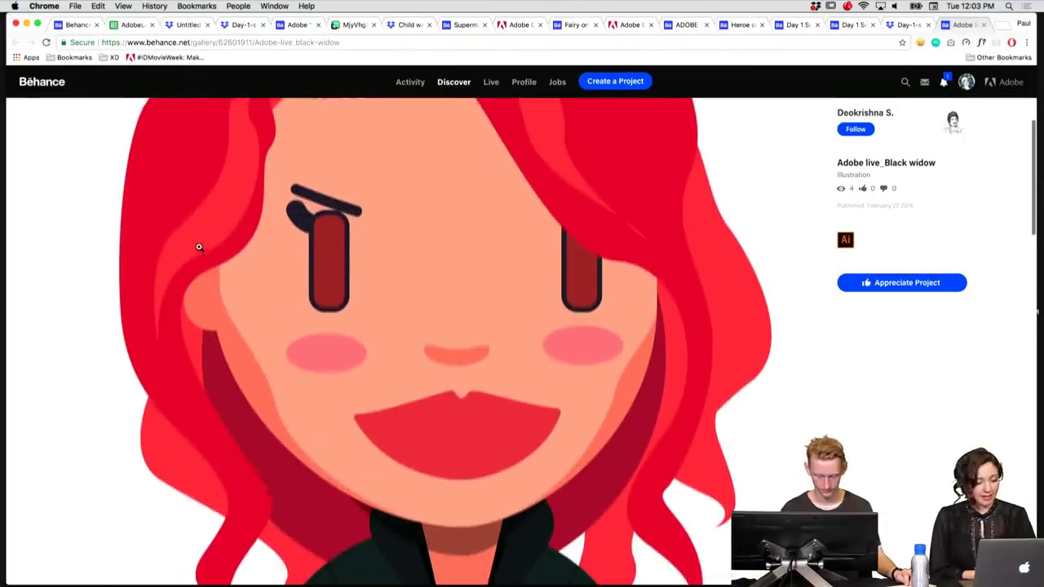
pyautogui.scroll(1, 419, 230)
pyautogui.scroll(4, 418, 230)
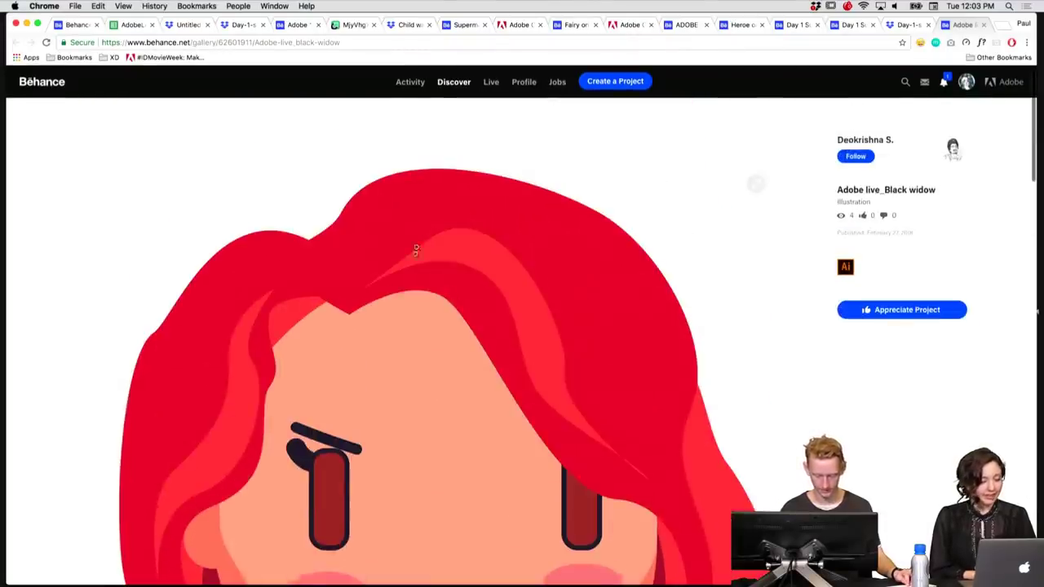
pyautogui.click(413, 267)
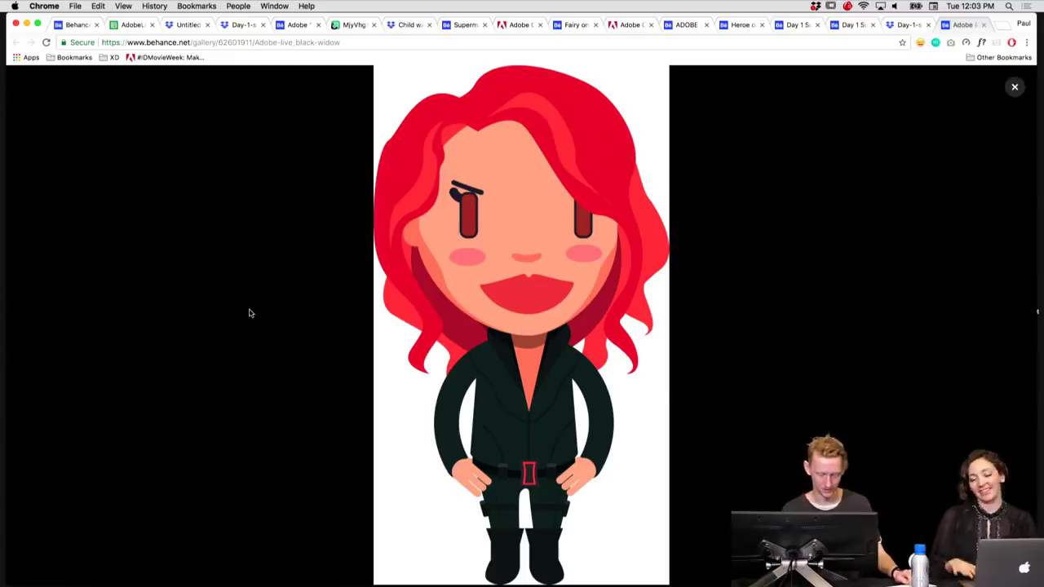
# - Go to the "Day 1 Superheroes - Super Star Girl!" project and view its illustration enlarged
pyautogui.press('super+alt+Left')
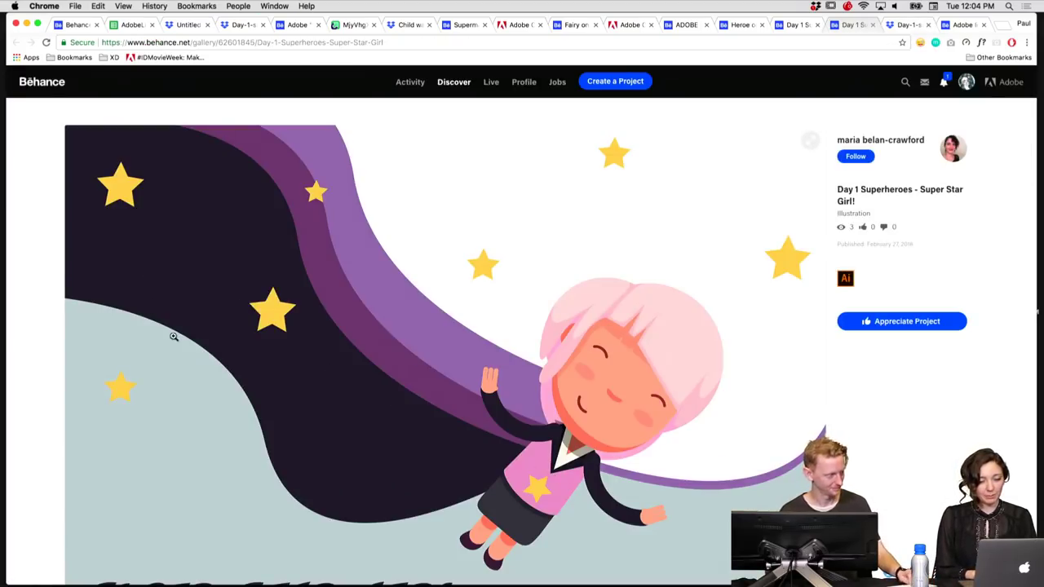
pyautogui.scroll(-3, 229, 338)
pyautogui.click(252, 303)
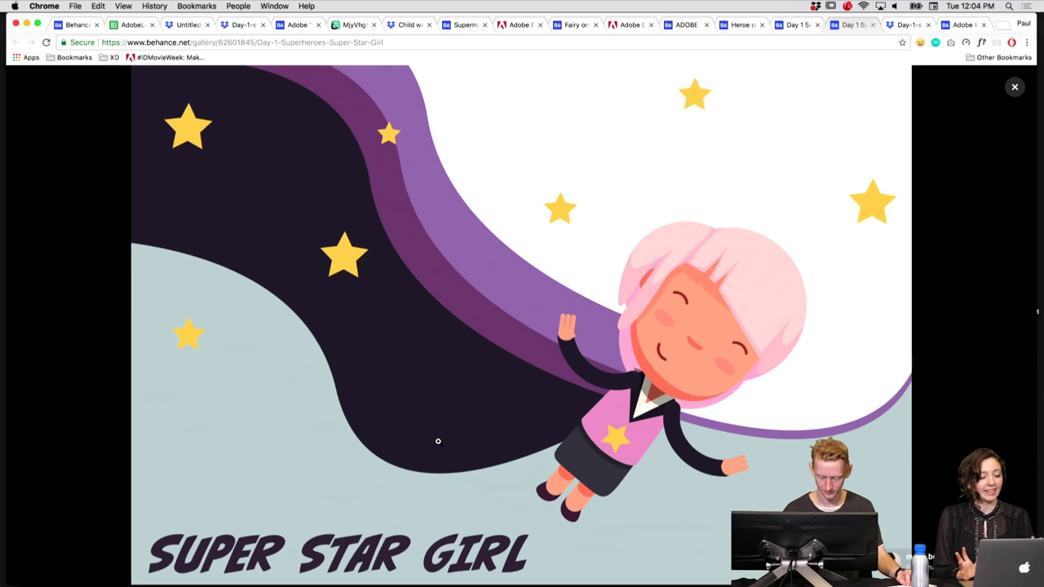
# - Go to the "Day 1 Super Heroes" project and view the masked hero illustration enlarged
pyautogui.hotkey('ctrl', 'shift', 'Tab')
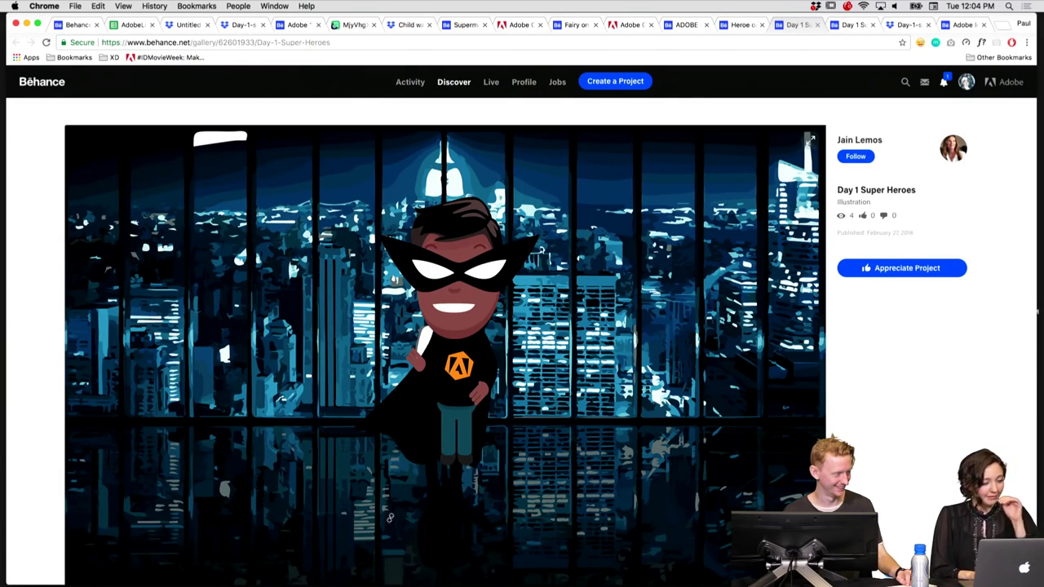
pyautogui.scroll(-1, 306, 383)
pyautogui.scroll(2, 304, 381)
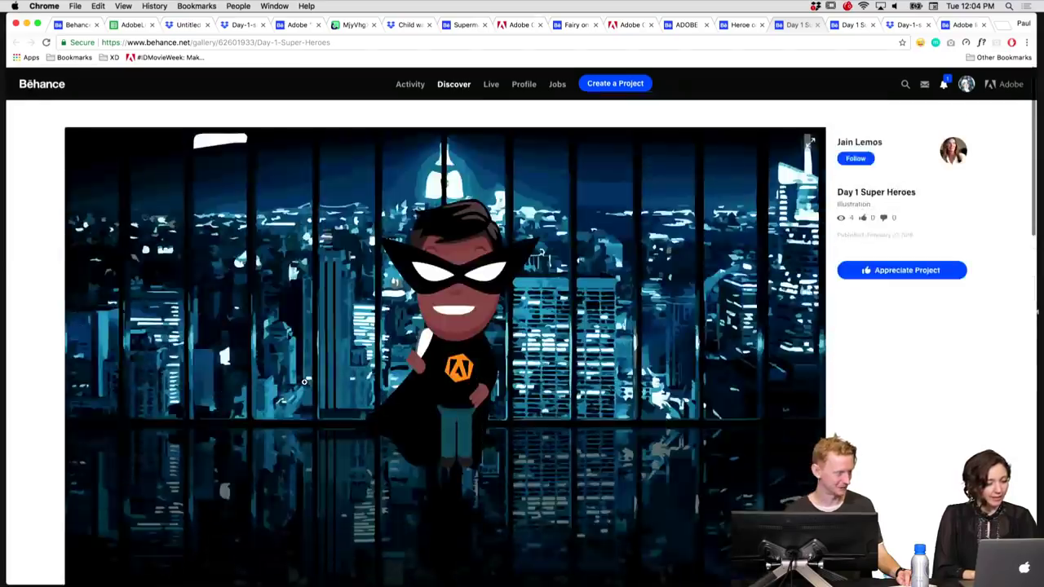
pyautogui.click(214, 309)
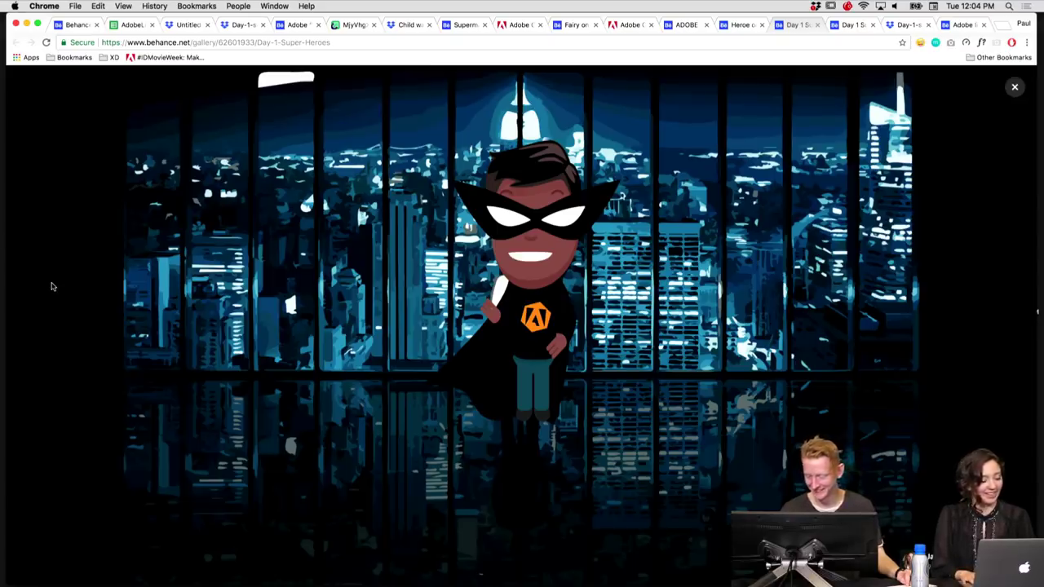
# - Go to the "Heroe" project, view its characters enlarged, and return to the project page to look them over
pyautogui.hotkey('ctrl', 'shift', 'Tab')
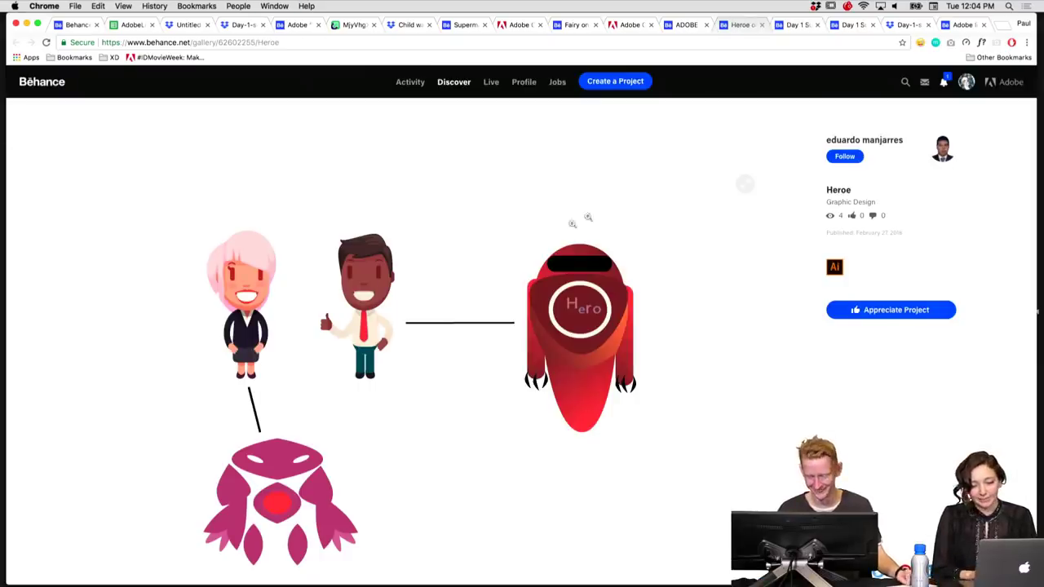
pyautogui.scroll(-2, 434, 247)
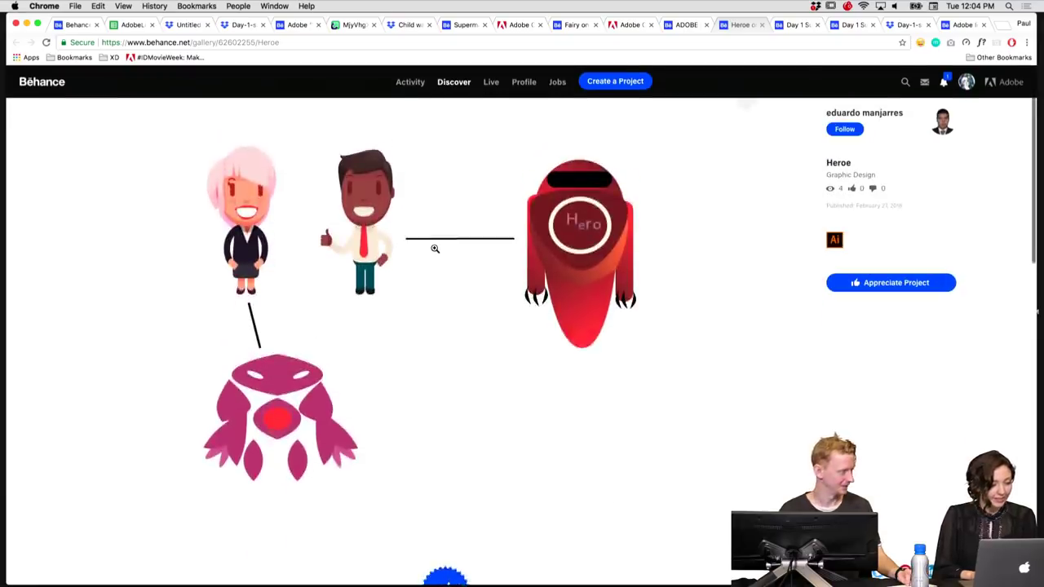
pyautogui.click(291, 429)
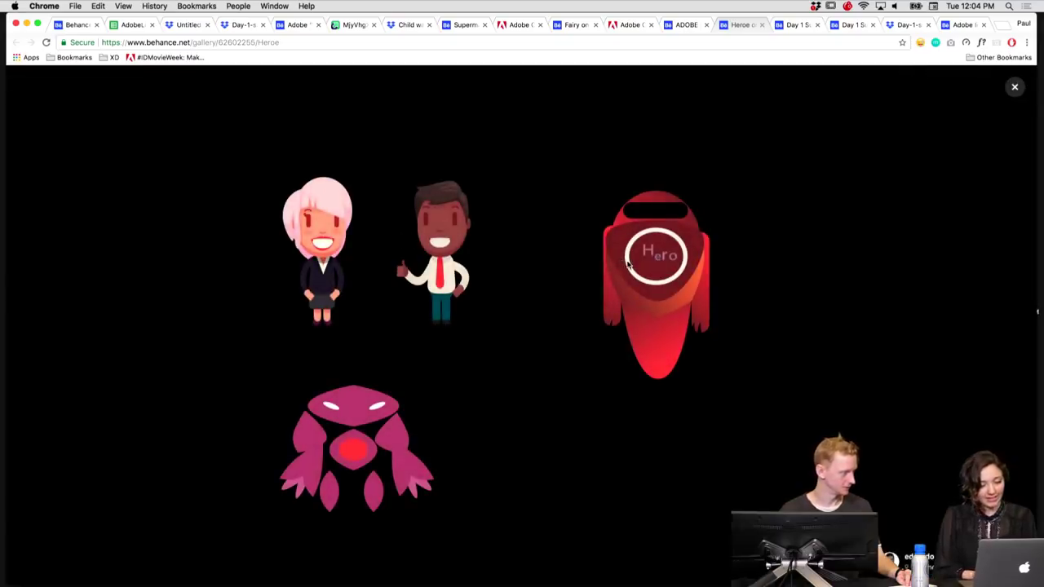
pyautogui.click(1014, 86)
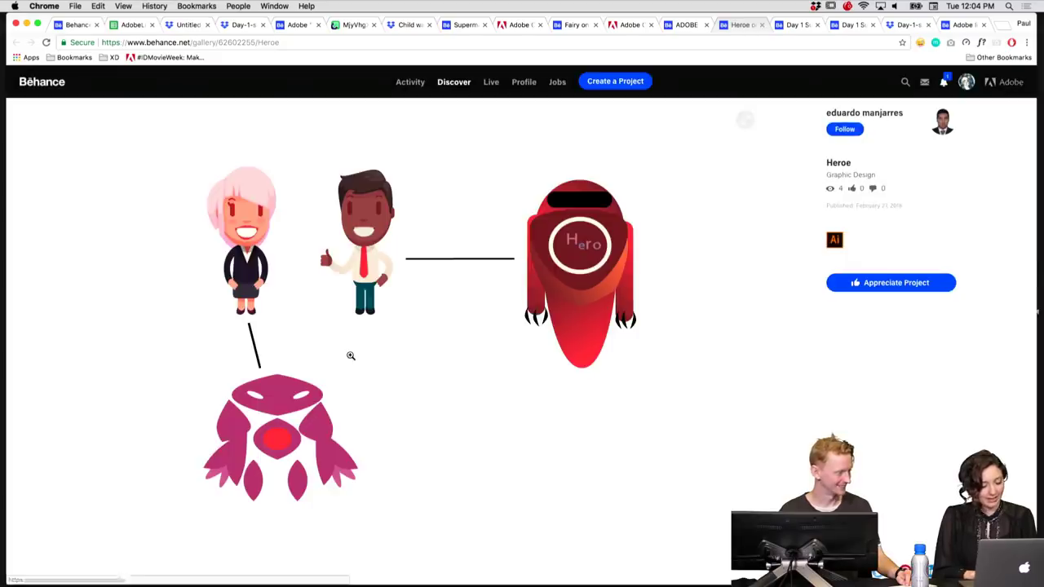
pyautogui.scroll(-2, 351, 356)
pyautogui.scroll(2, 350, 356)
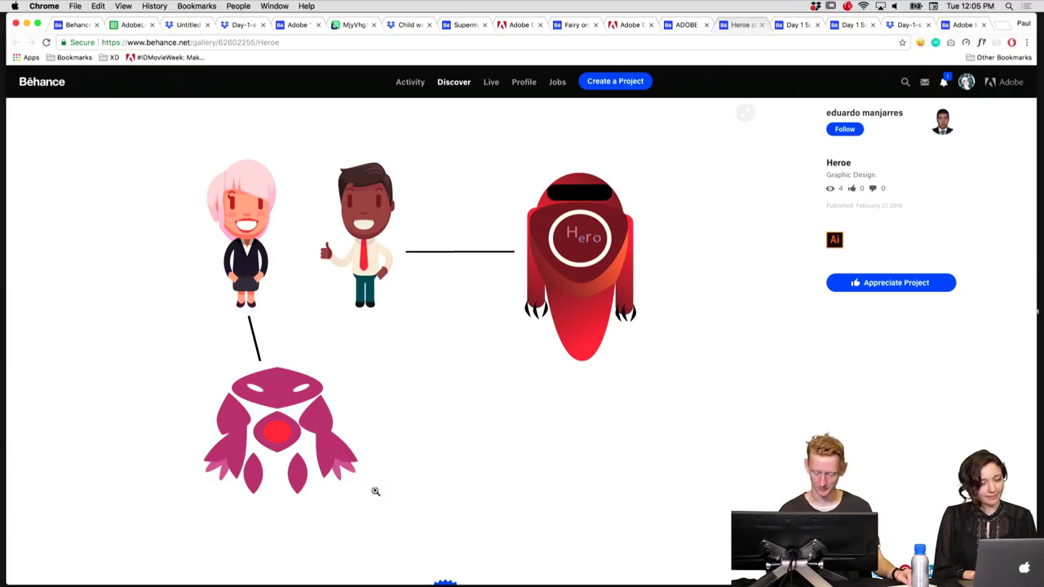
pyautogui.scroll(2, 366, 425)
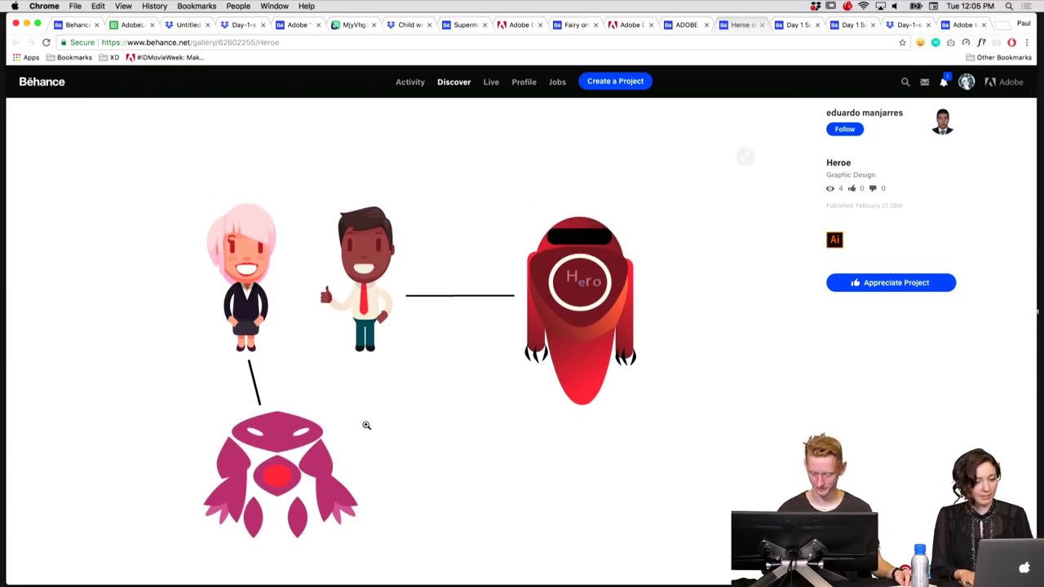
# - Go to the "ADOBE LIVE CHALLENGE - SUPERHERO" project and view the Velocity Man illustration enlarged
pyautogui.press('super+alt+Left')
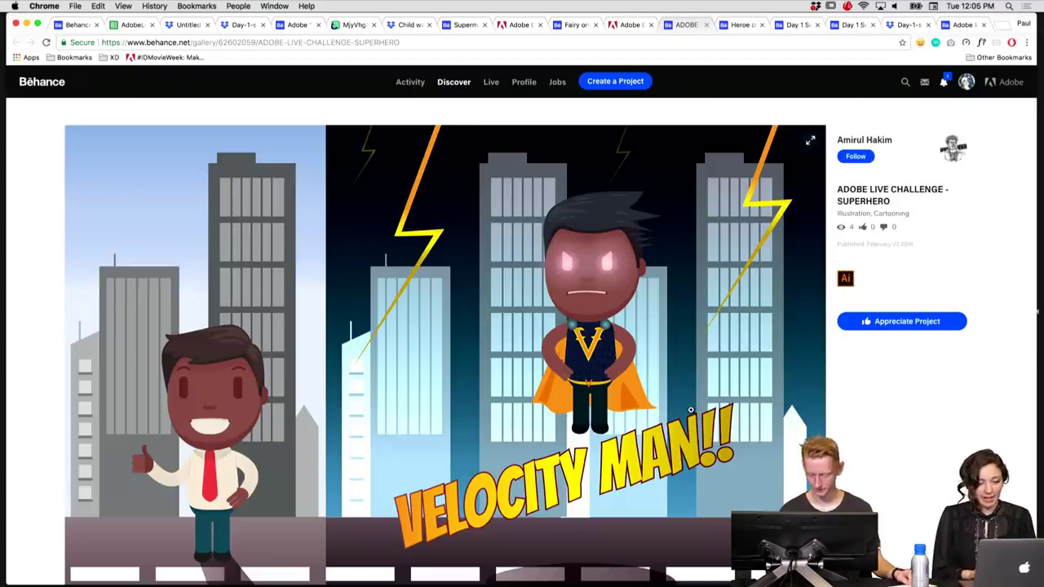
pyautogui.scroll(-1, 468, 346)
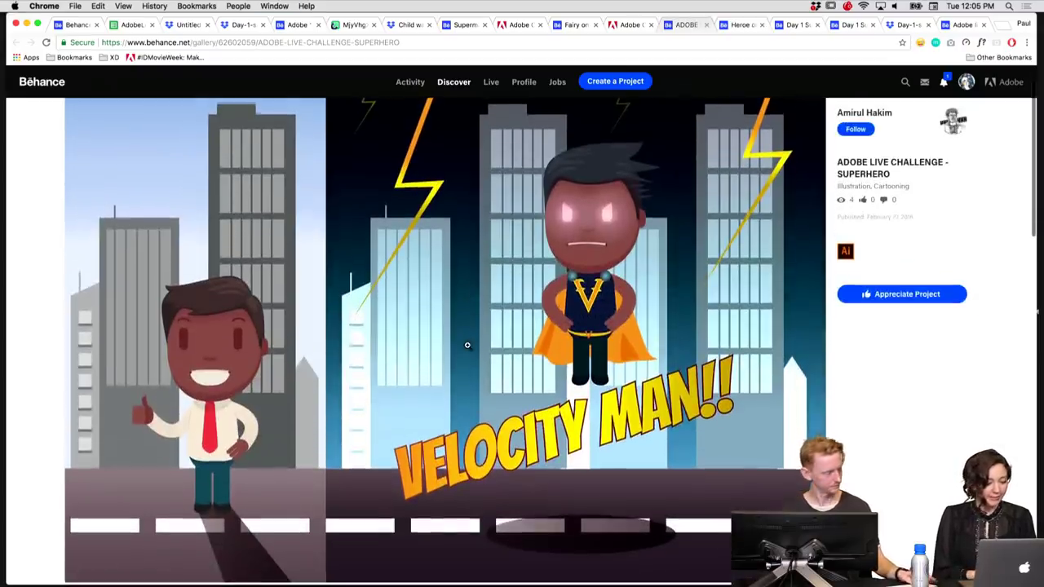
pyautogui.click(331, 372)
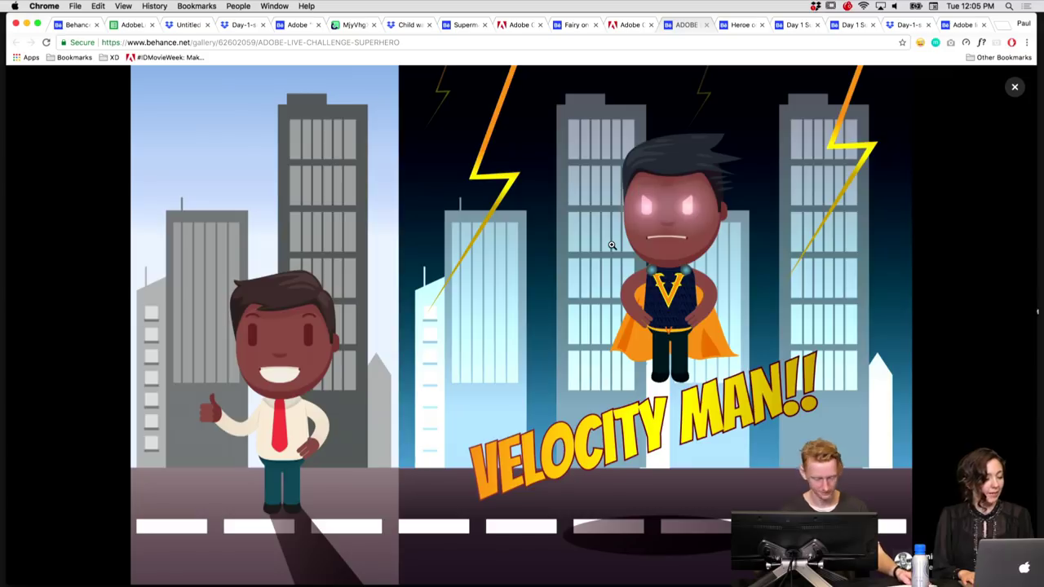
# - View the SuperSketcher artwork on Creative Cloud and the full illustration of the "Fairy" project enlarged
pyautogui.hotkey('ctrl', 'shift', 'Tab')
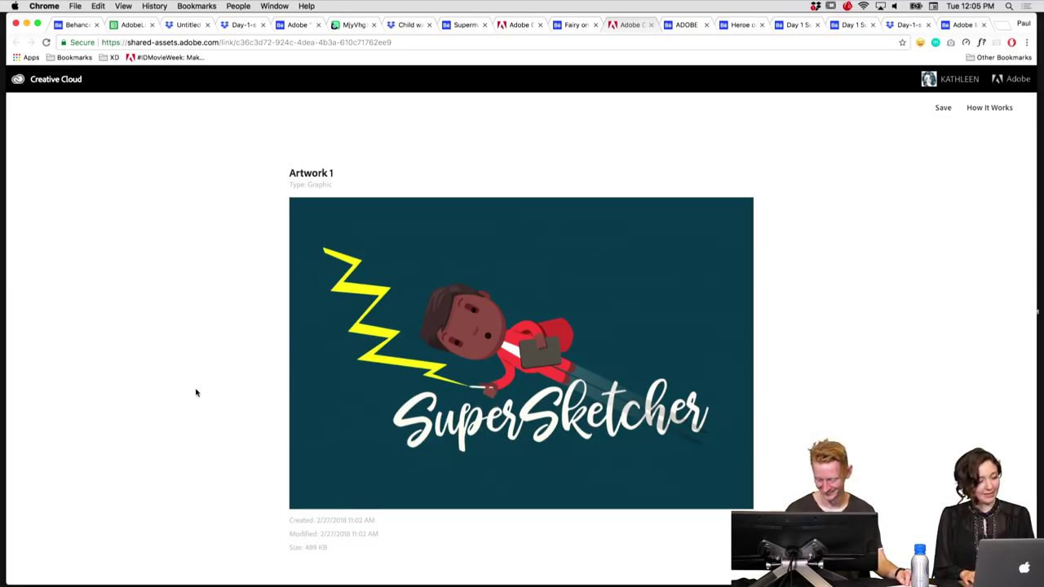
pyautogui.hotkey('ctrl', 'shift', 'Tab')
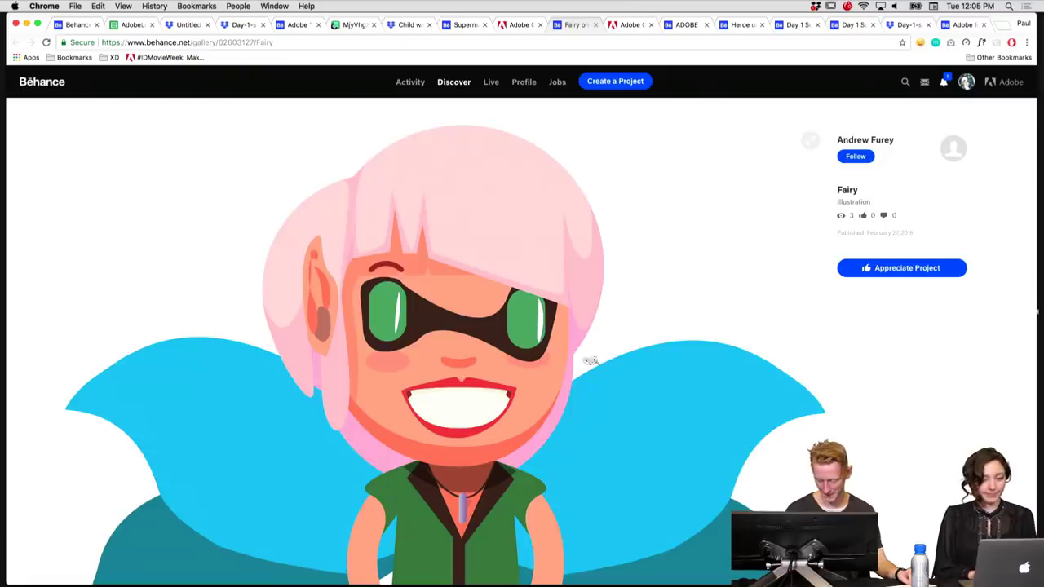
pyautogui.scroll(-5, 451, 294)
pyautogui.scroll(5, 452, 294)
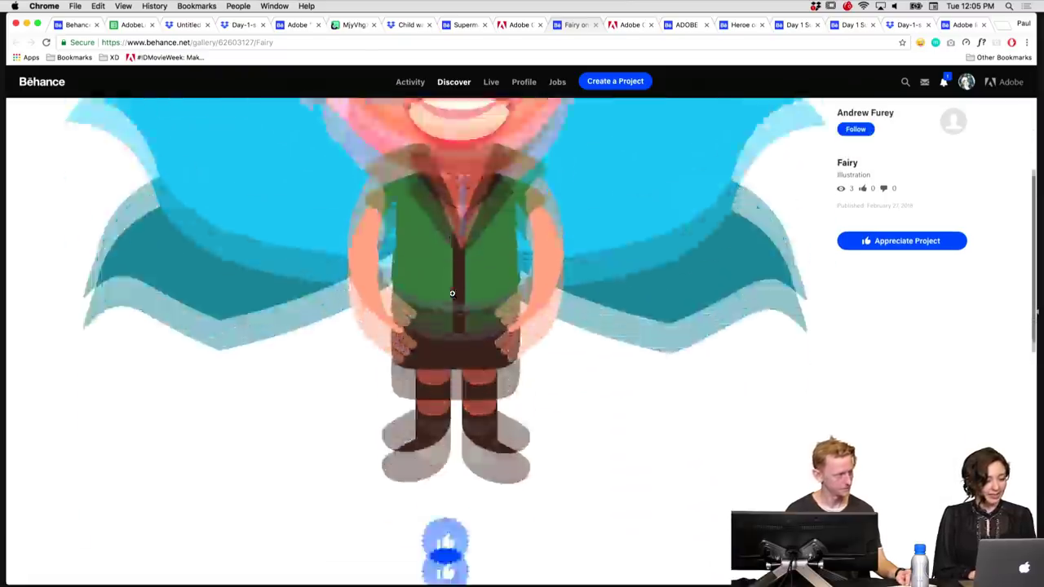
pyautogui.click(444, 298)
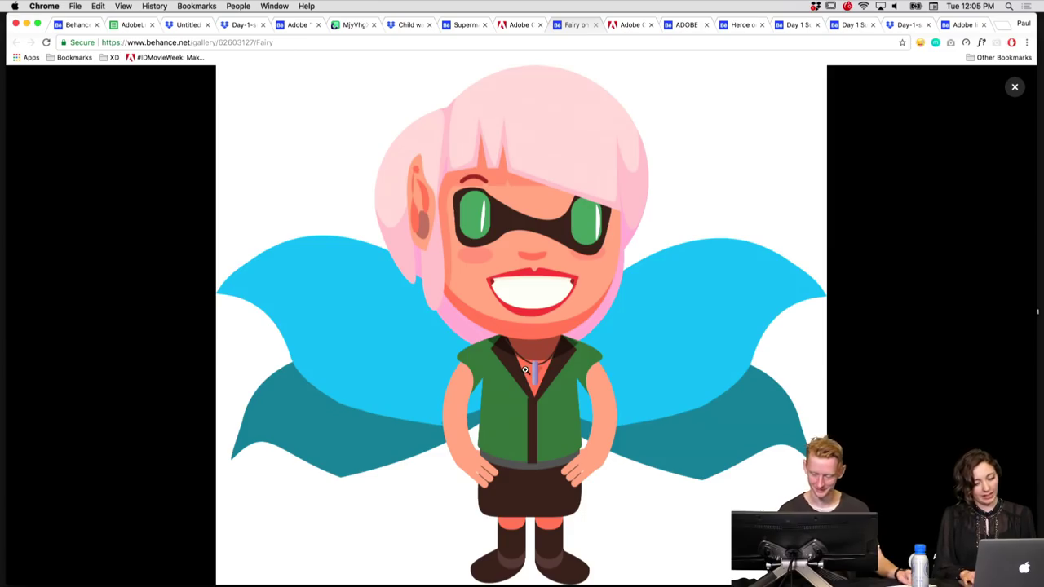
# - Go to the shared CAPNICEBLOCK.png image and look over the character from the title down to the ice peak
pyautogui.hotkey('ctrl', 'shift', 'Tab')
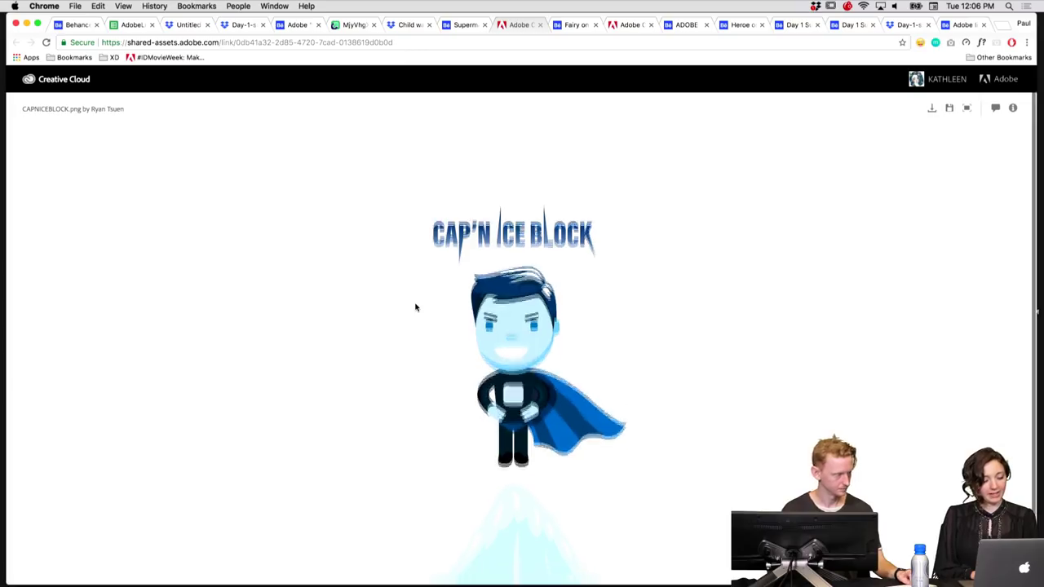
pyautogui.scroll(-2, 415, 307)
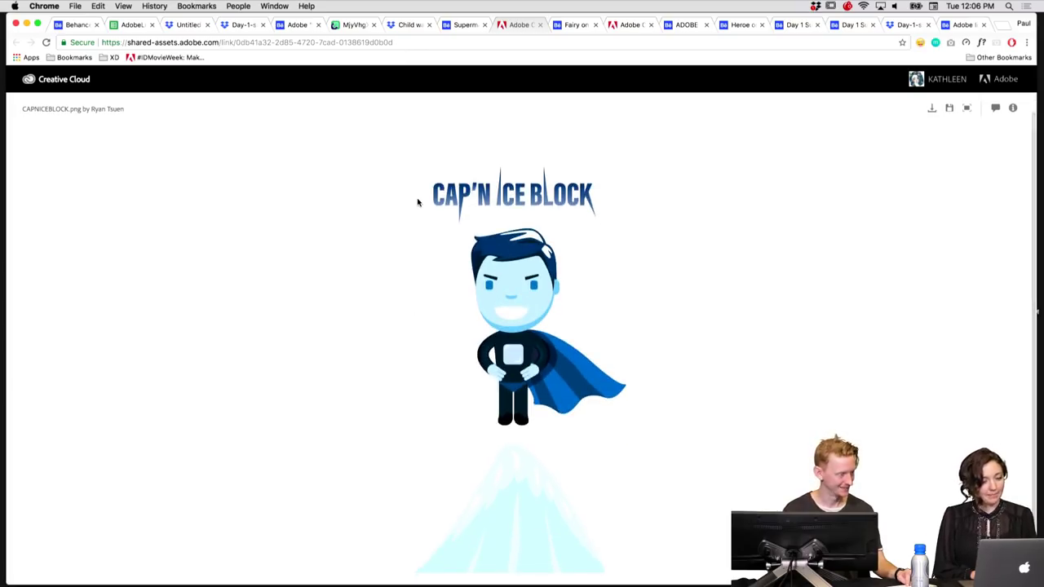
pyautogui.scroll(-2, 417, 203)
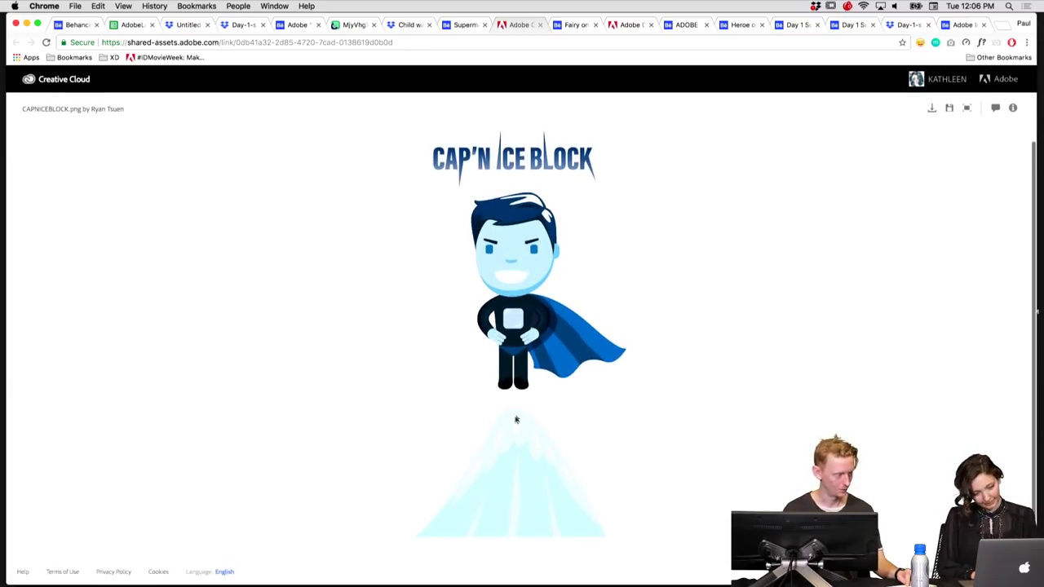
pyautogui.scroll(3, 298, 322)
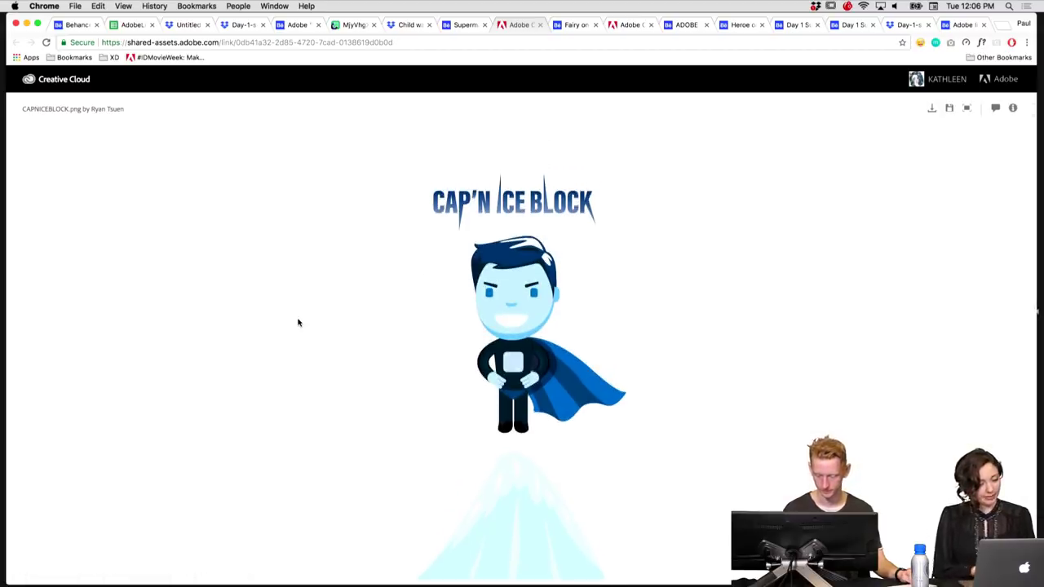
# - Go to the "Superman for AdobeLive DAILY CHALLENGE" project and view its illustration enlarged
pyautogui.hotkey('ctrl', 'shift', 'Tab')
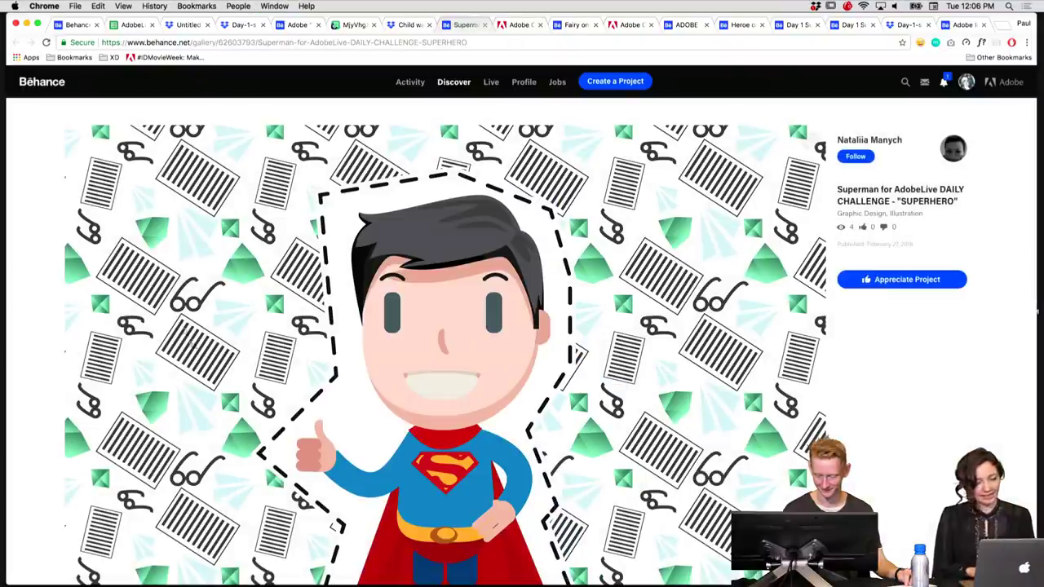
pyautogui.scroll(-5, 414, 355)
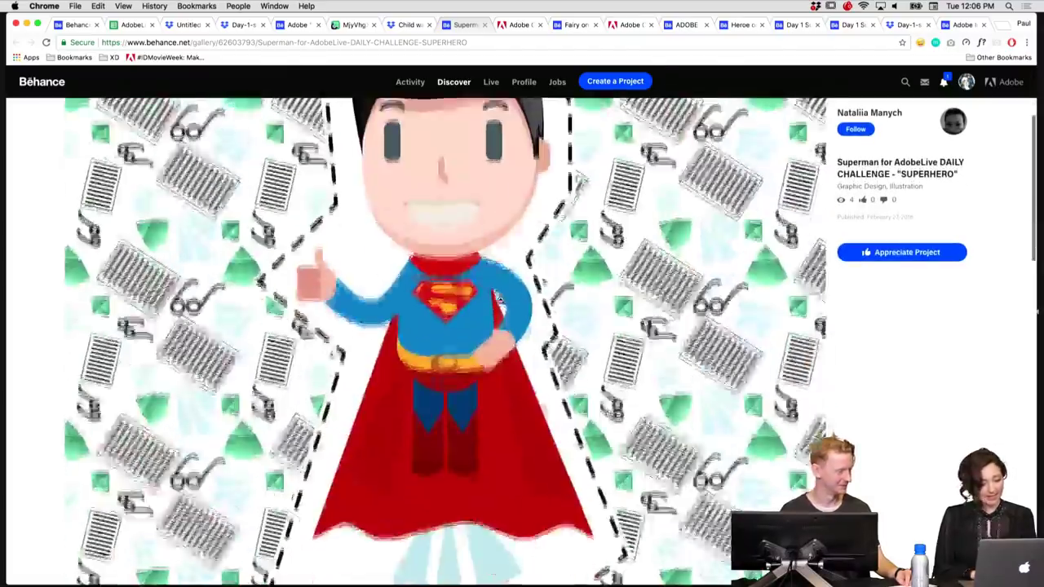
pyautogui.click(232, 351)
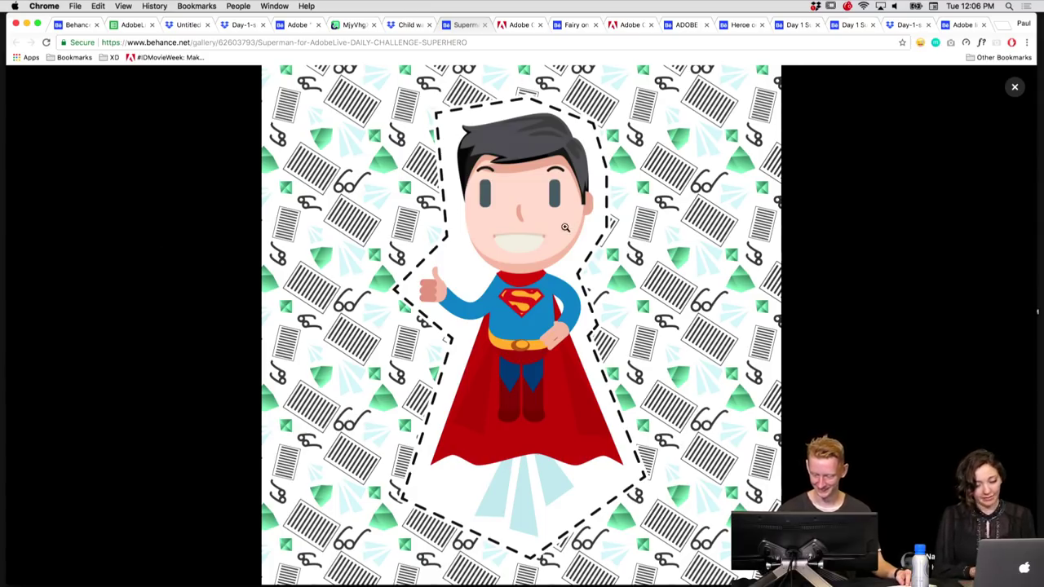
# - Go to the Child warrier.jpg image on Dropbox and magnify it to 55% to examine the character
pyautogui.press('super+alt+Left')
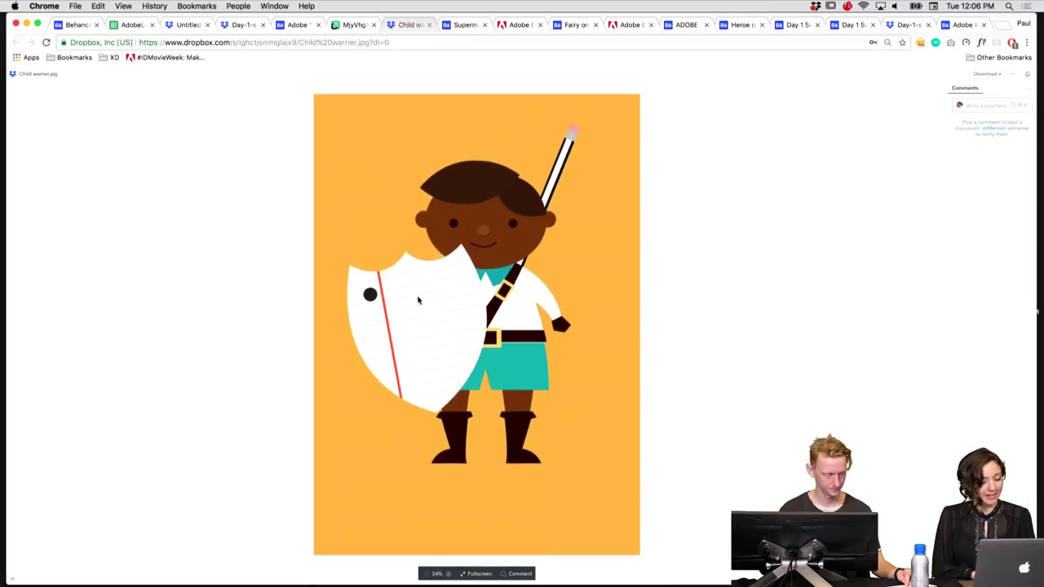
pyautogui.click(448, 576)
pyautogui.scroll(-2, 367, 427)
pyautogui.scroll(2, 366, 427)
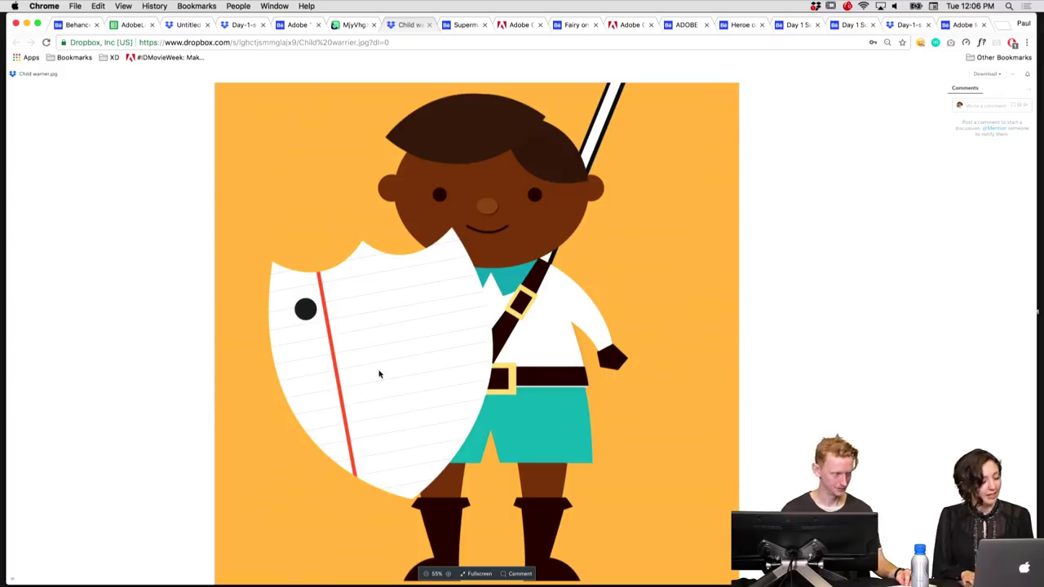
# - View the Derelict Man image and examine the hockey player illustration in the "Adobe "SUPERHERO" LIVE contest Feb 27/2018" project
pyautogui.hotkey('ctrl', 'shift', 'Tab')
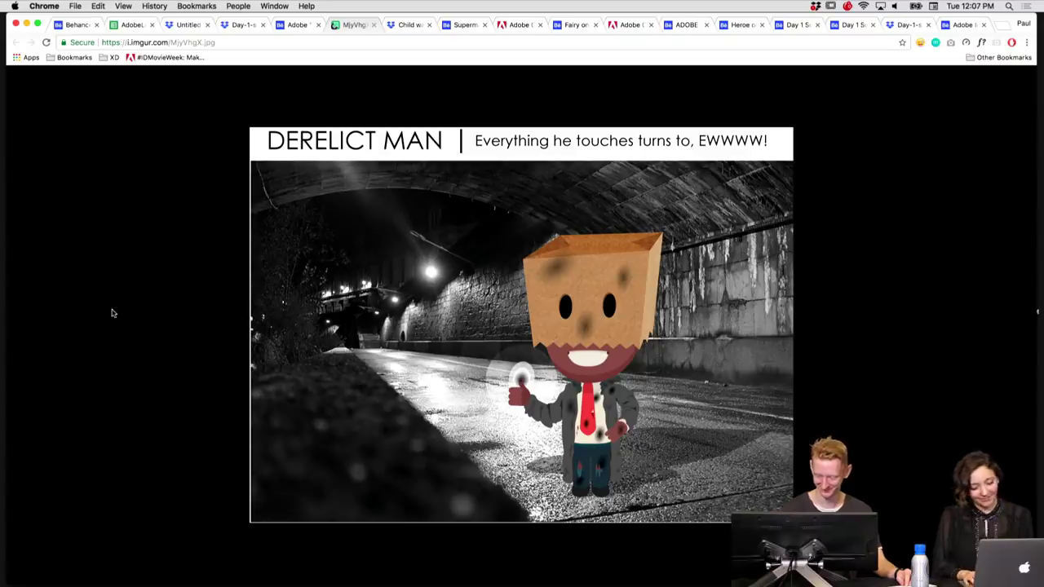
pyautogui.hotkey('ctrl', 'shift', 'Tab')
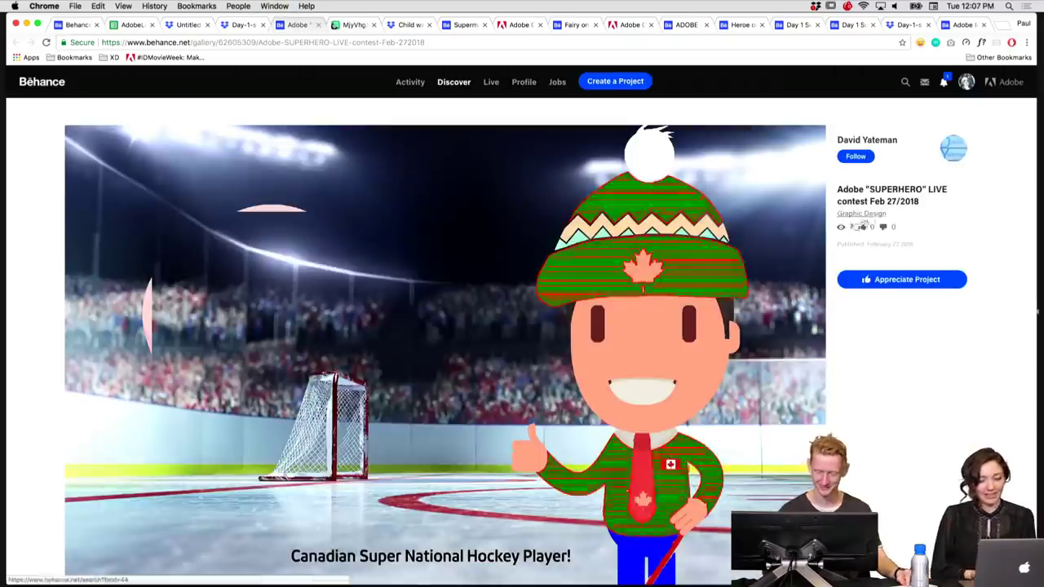
pyautogui.scroll(-1, 768, 228)
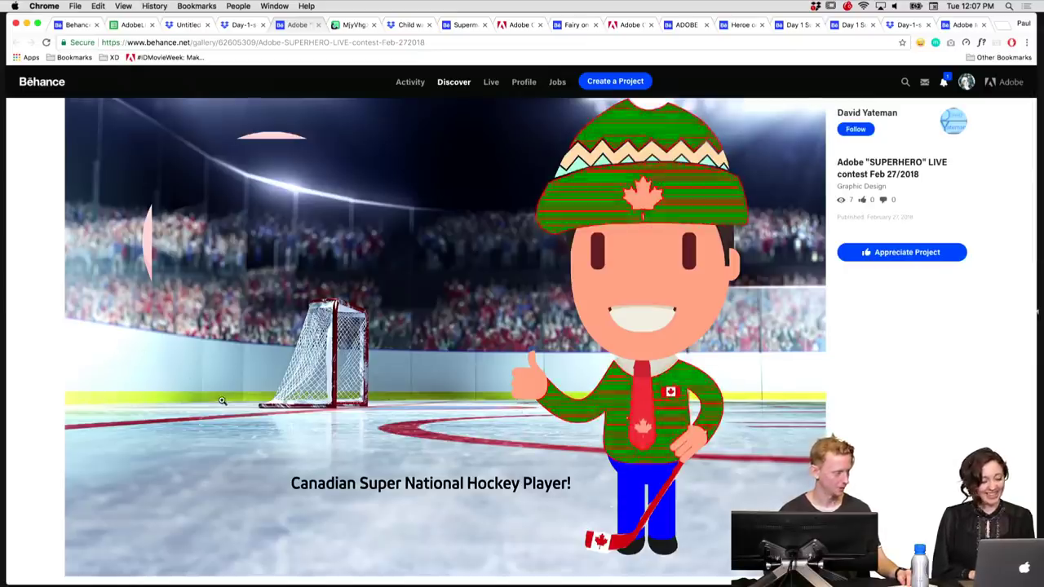
pyautogui.scroll(-3, 222, 400)
pyautogui.scroll(4, 222, 401)
pyautogui.scroll(-2, 102, 313)
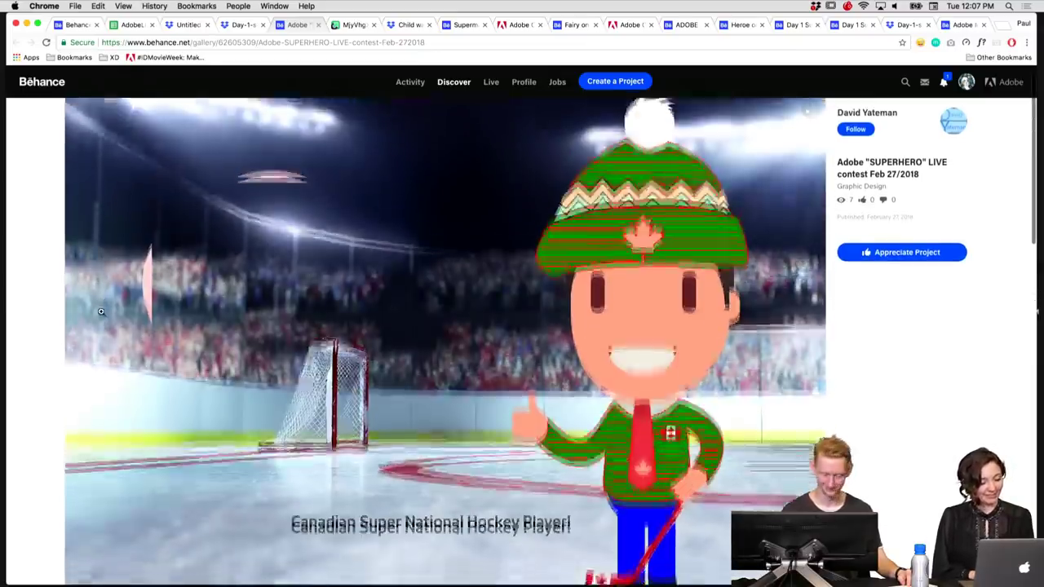
pyautogui.scroll(-2, 102, 312)
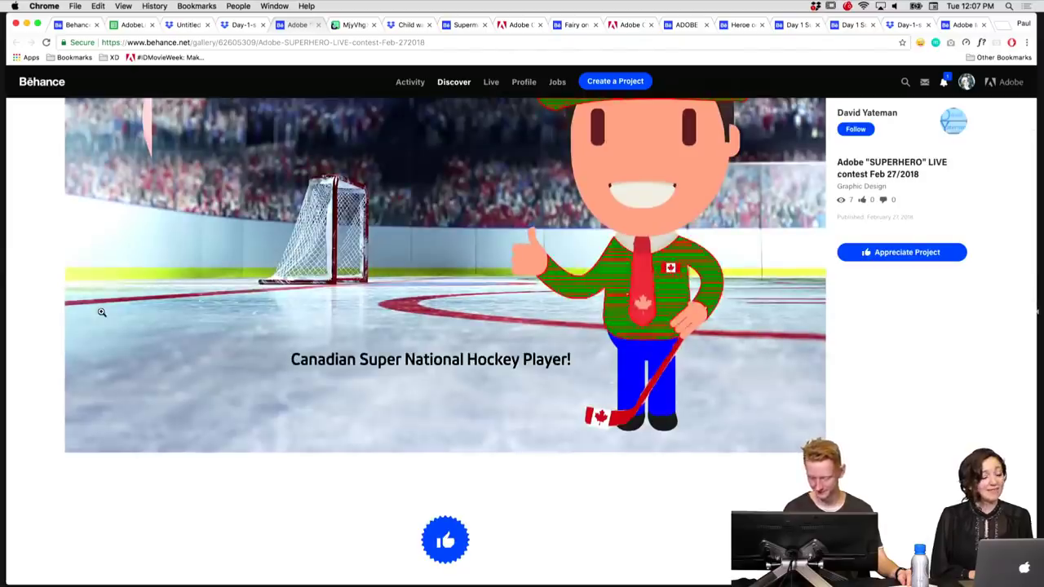
pyautogui.scroll(3, 10, 274)
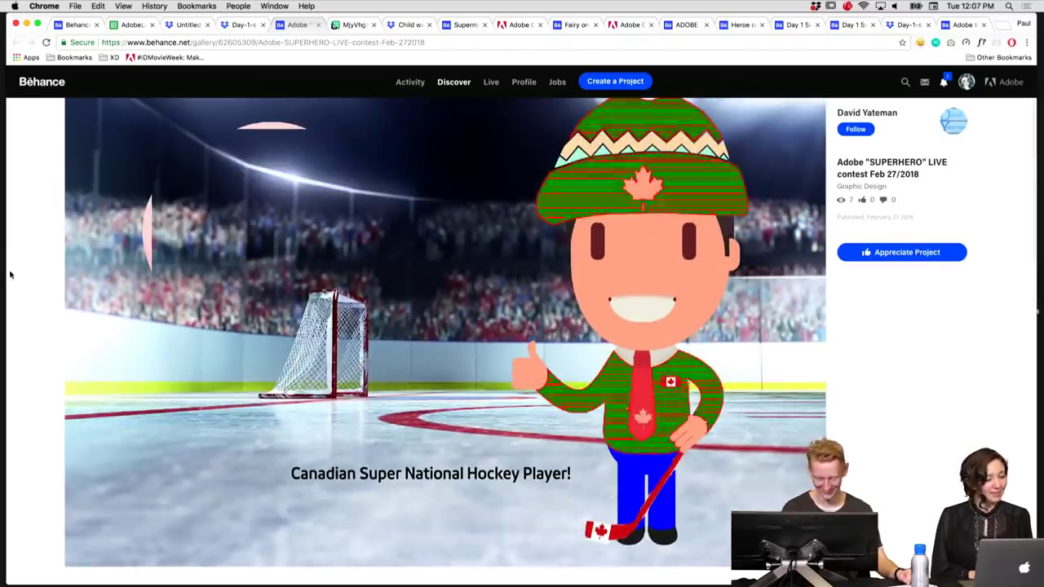
pyautogui.scroll(-3, 10, 274)
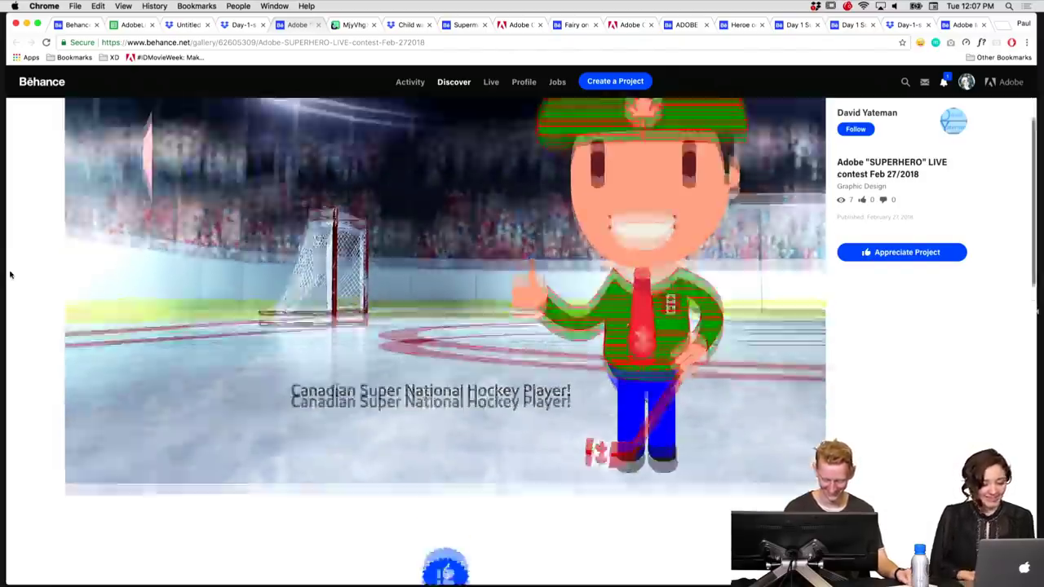
# - View the Mouse Boy image on Dropbox and move on to the remaining submission
pyautogui.hotkey('ctrl', 'shift', 'Tab')
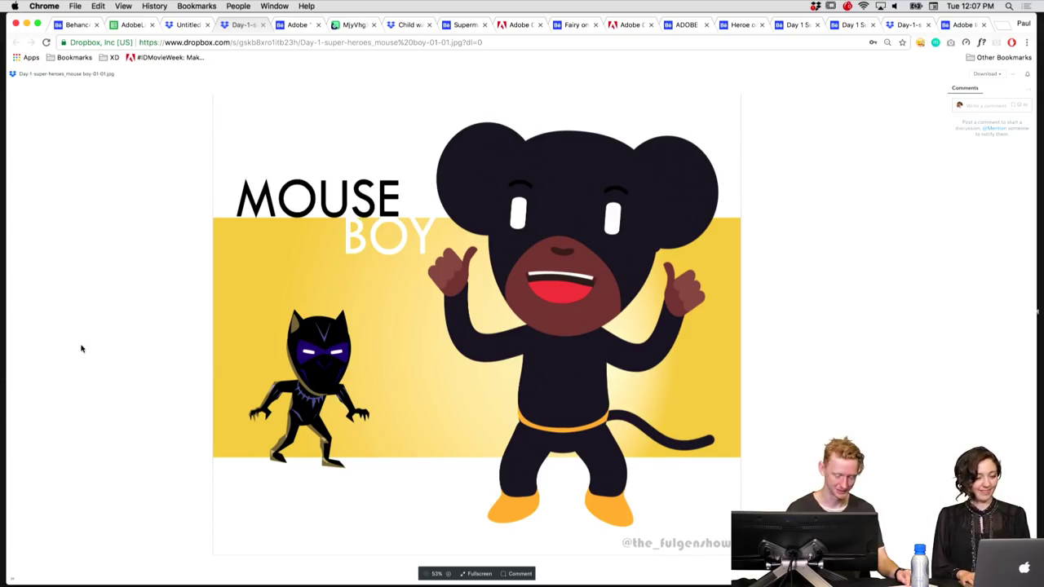
pyautogui.hotkey('ctrl', 'shift', 'Tab')
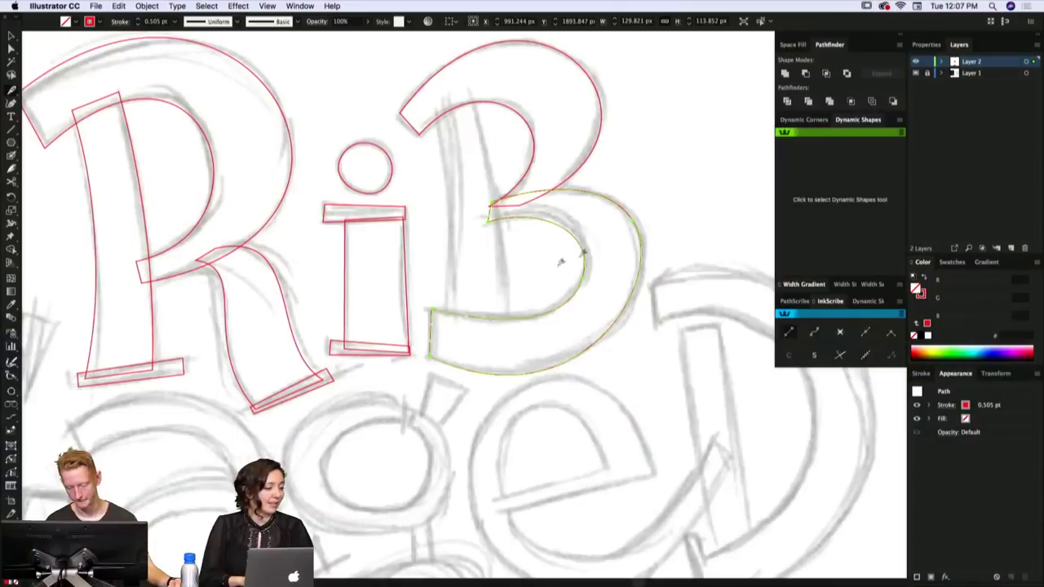
# - Draw the curved left edge of the B's stem with the Pen tool and retract the outgoing handle at its base
pyautogui.moveTo(557, 267); pyautogui.dragTo(559, 304)
pyautogui.press('p')
pyautogui.click(444, 137)
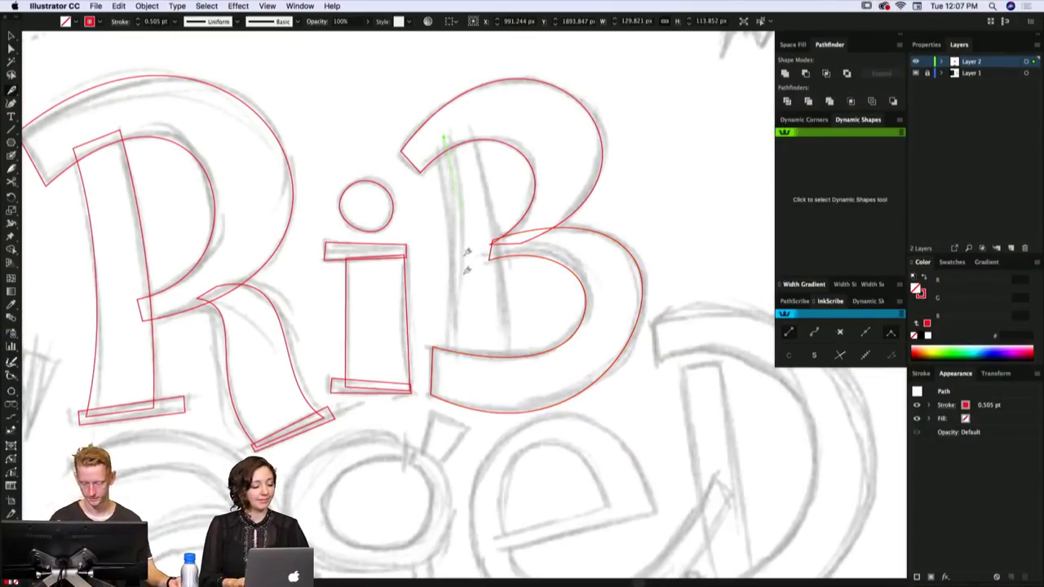
pyautogui.moveTo(449, 359); pyautogui.dragTo(432, 474)
pyautogui.hotkey('shift', 'c')
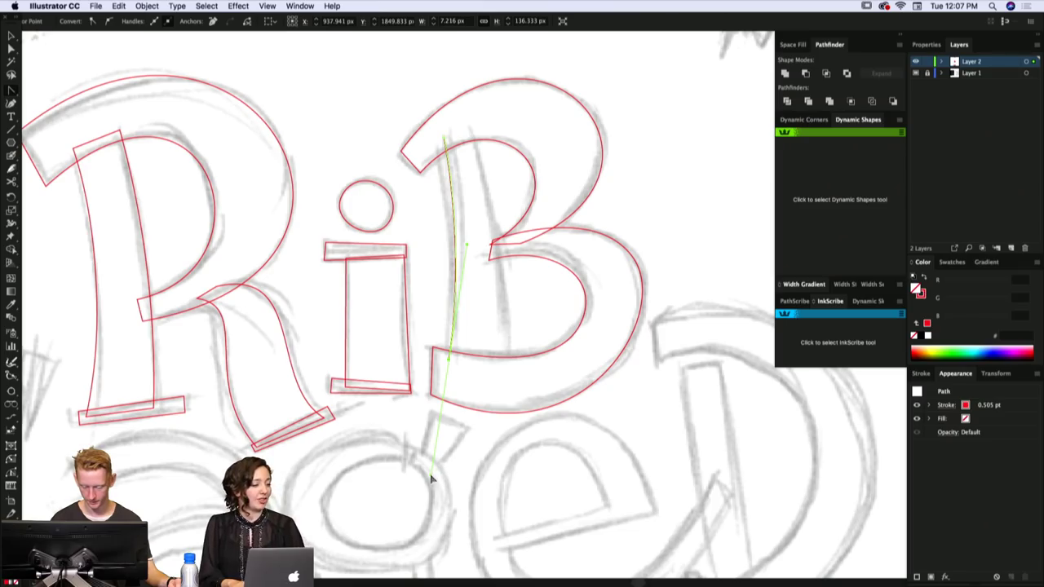
pyautogui.click(431, 477)
# - Add the base, slanted right edge and top of the B's stem and join the path into a closed shape
pyautogui.press('p')
pyautogui.click(512, 368)
pyautogui.moveTo(468, 124); pyautogui.dragTo(431, 214)
pyautogui.moveTo(477, 295); pyautogui.dragTo(474, 216)
pyautogui.press('super+j')
pyautogui.moveTo(581, 323); pyautogui.dragTo(607, 239)
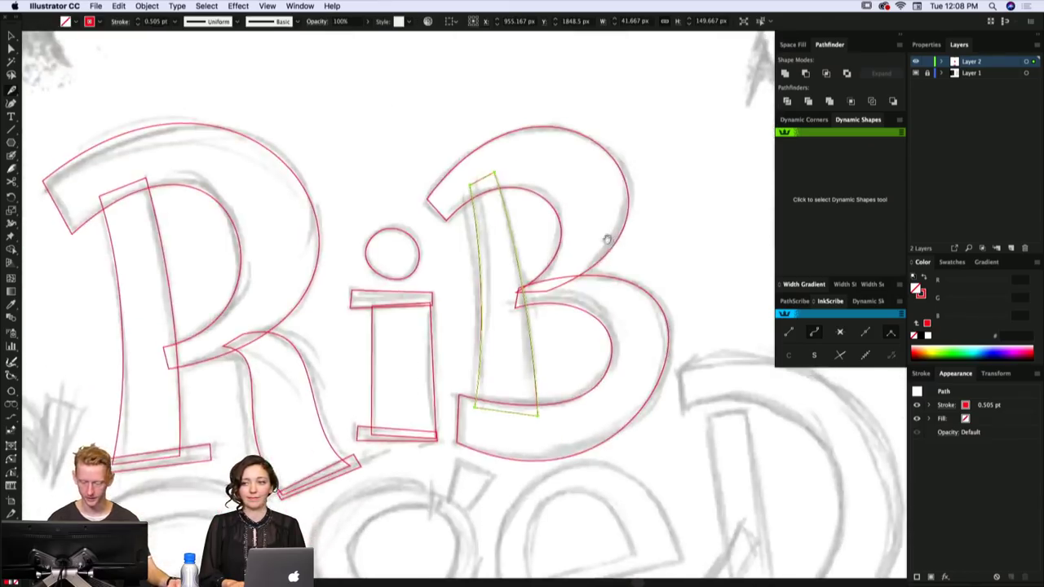
# - Select the upper bowl of the B to examine its anchor points and handles against the sketch
pyautogui.scroll(-3, 605, 280)
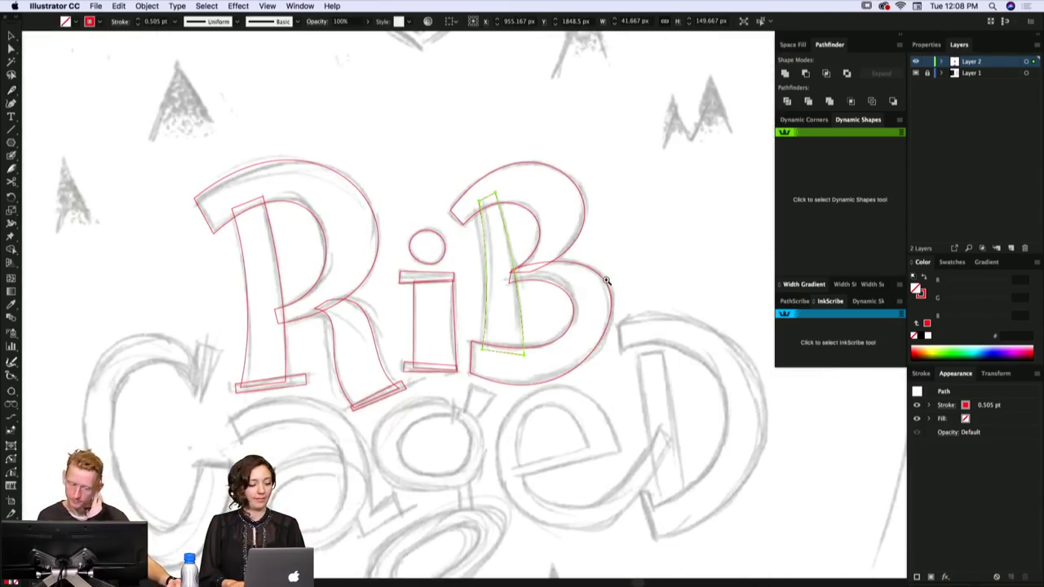
pyautogui.moveTo(605, 280); pyautogui.dragTo(681, 281)
pyautogui.click(482, 222)
pyautogui.click(453, 213)
pyautogui.moveTo(578, 316); pyautogui.dragTo(496, 331)
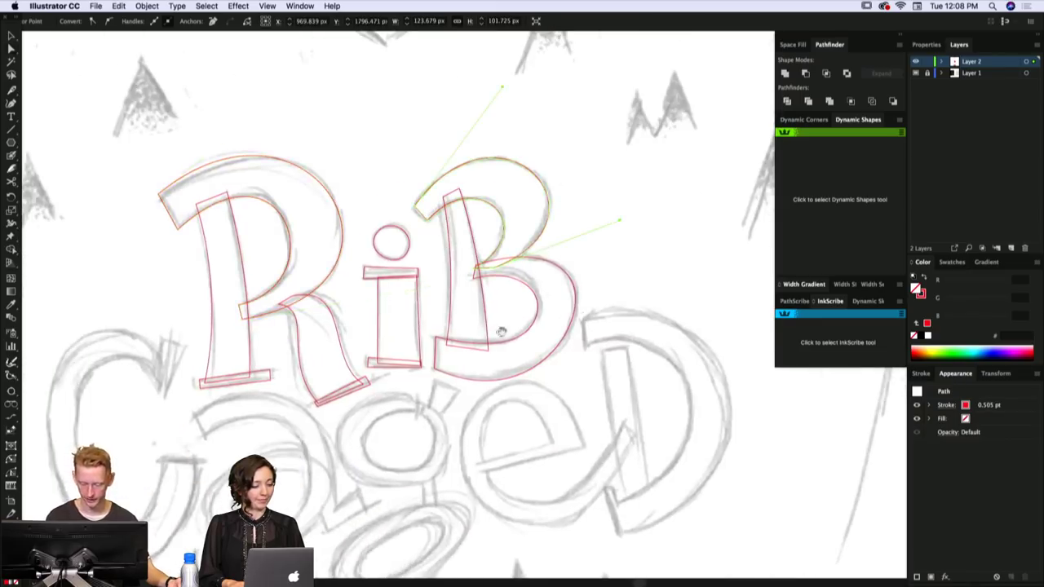
pyautogui.scroll(-2, 497, 332)
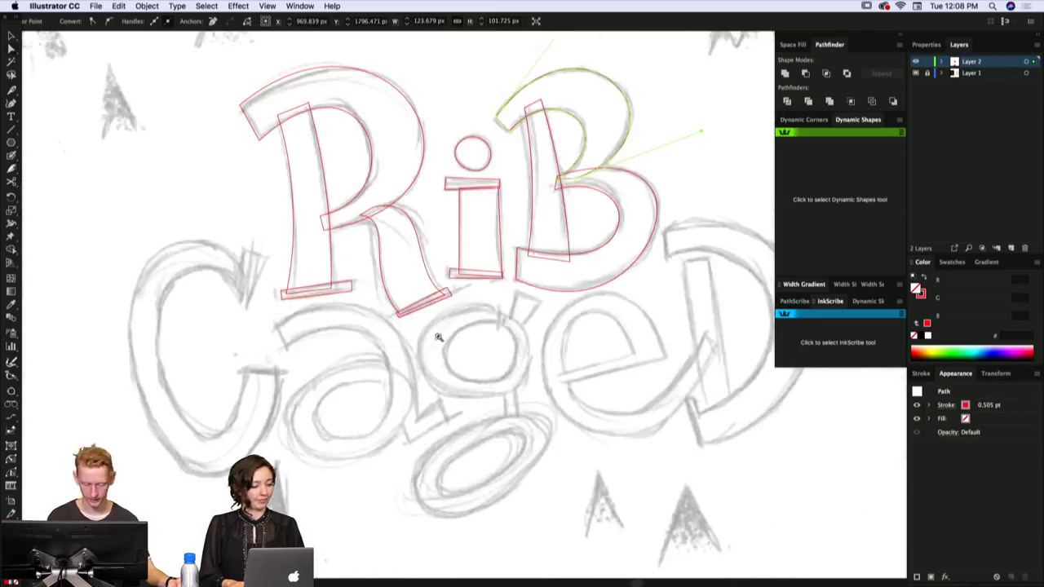
# - Trace the lowercase a of "Caged" from its upper terminal along the inner arch, around the round counter and out to the tail
pyautogui.click(439, 336)
pyautogui.moveTo(314, 263); pyautogui.dragTo(492, 273)
pyautogui.keyDown('super'); pyautogui.click(594, 255); pyautogui.keyUp('super')
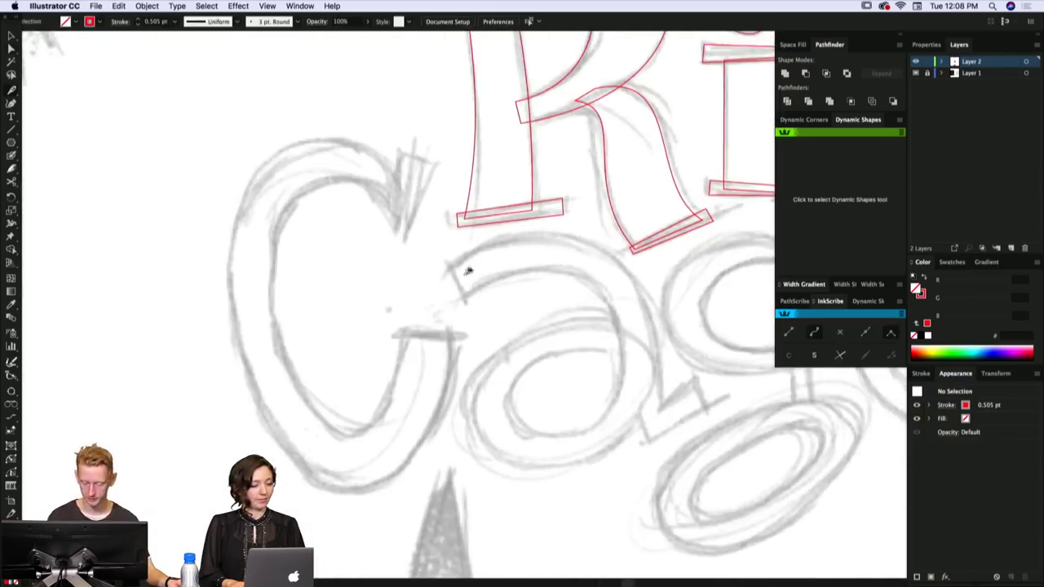
pyautogui.click(448, 265)
pyautogui.click(461, 295)
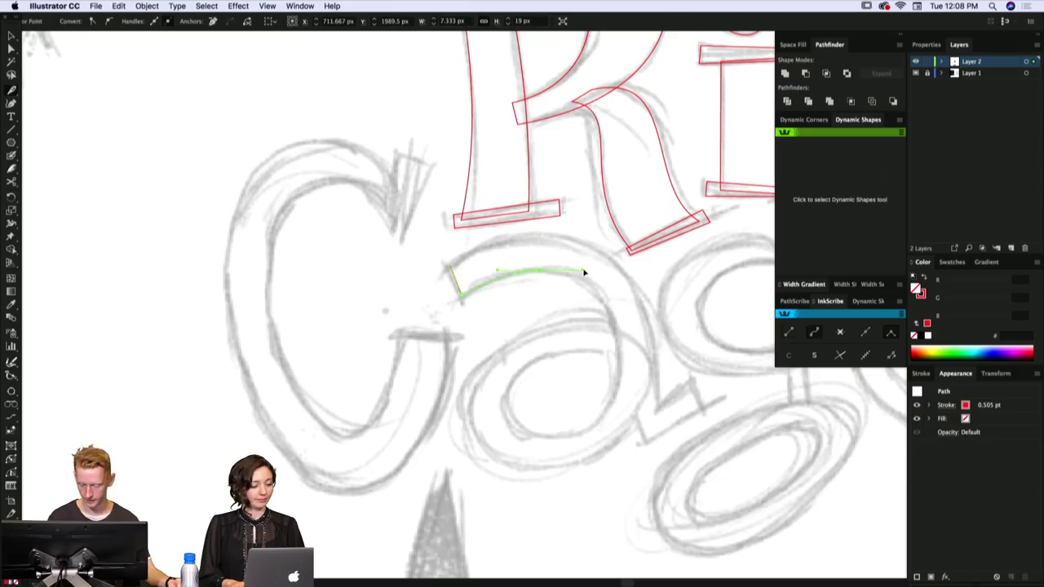
pyautogui.moveTo(596, 277); pyautogui.dragTo(595, 276)
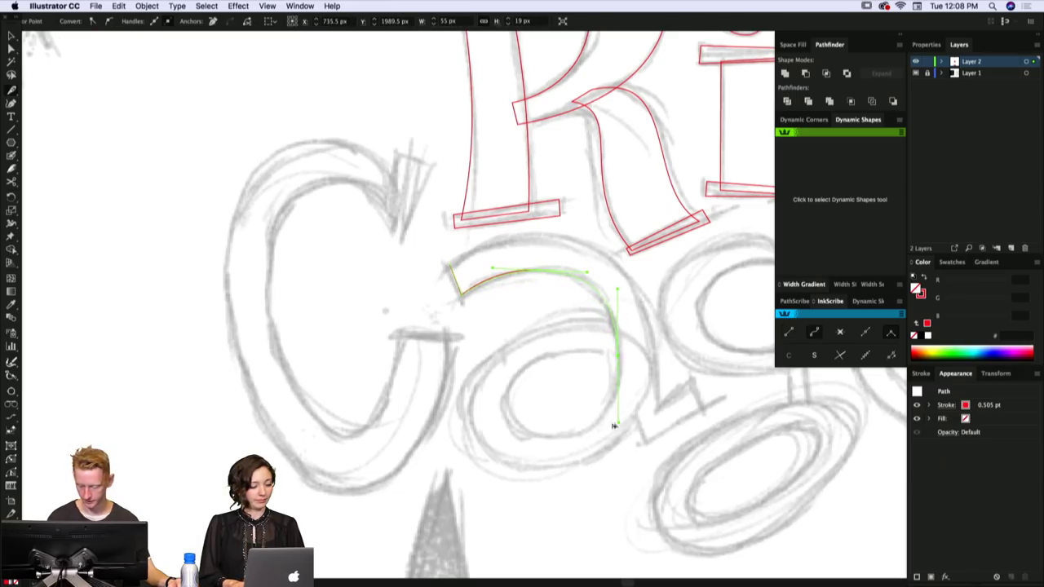
pyautogui.moveTo(614, 425); pyautogui.dragTo(616, 423)
pyautogui.moveTo(517, 437); pyautogui.dragTo(518, 438)
pyautogui.moveTo(552, 352); pyautogui.dragTo(644, 441)
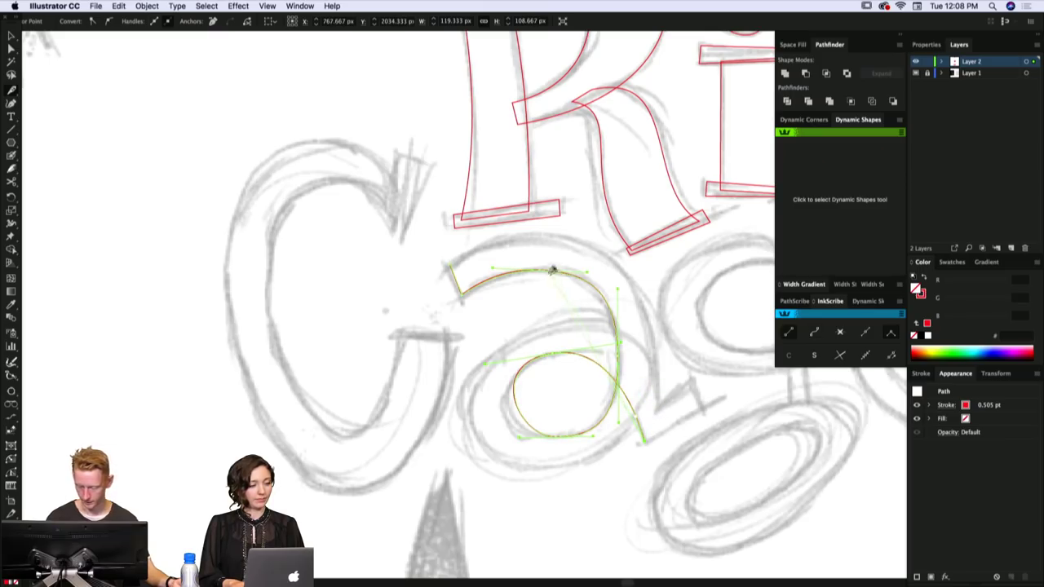
# - Remove the anchor point at the top of the a's inner arch while keeping the shape of the curve
pyautogui.click(544, 267)
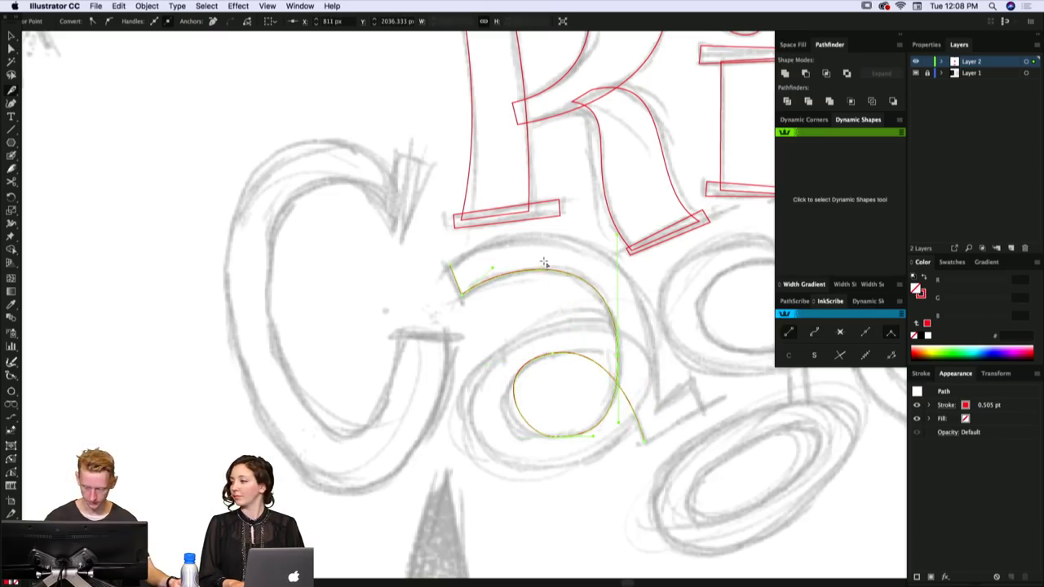
pyautogui.press('super+z')
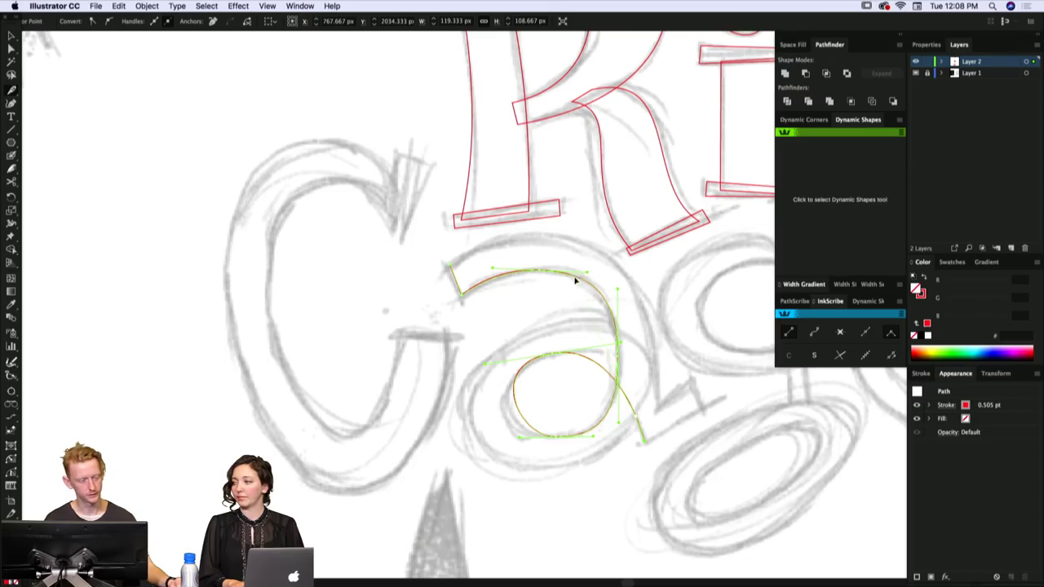
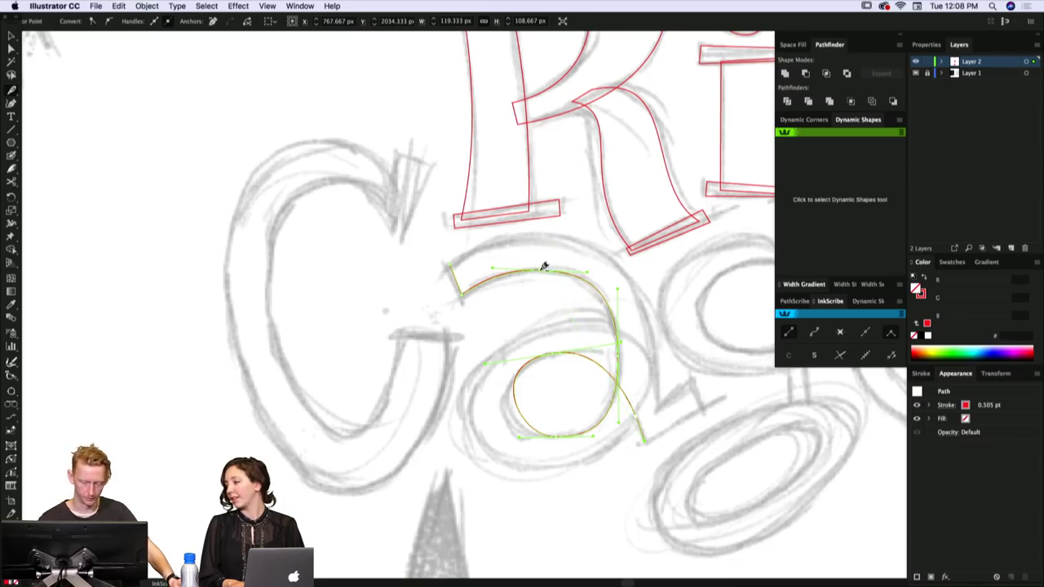
pyautogui.click(542, 269)
pyautogui.keyDown('alt'); pyautogui.click(543, 268); pyautogui.keyUp('alt')
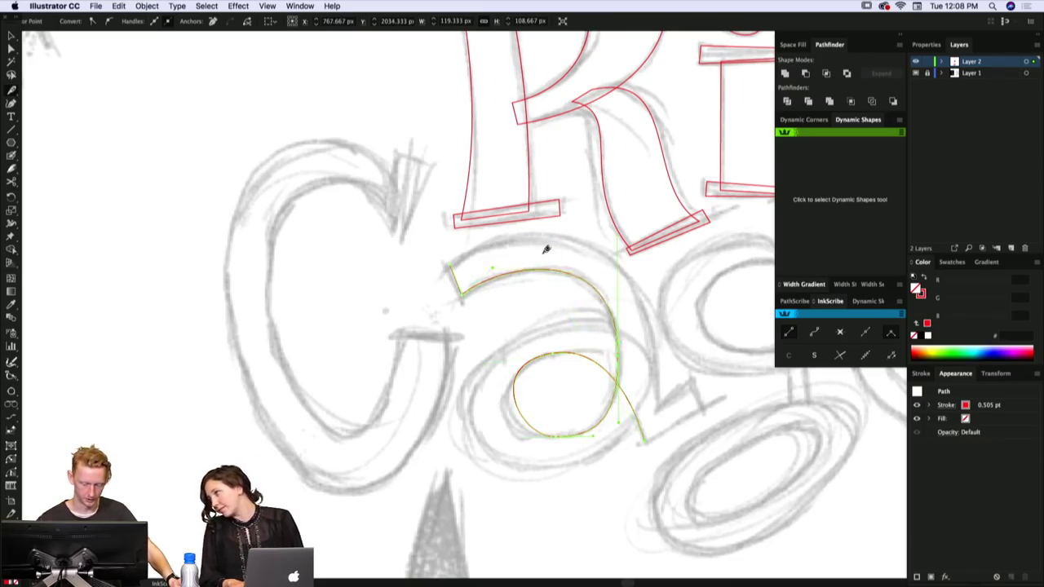
pyautogui.moveTo(546, 248); pyautogui.dragTo(543, 266)
pyautogui.keyDown('alt'); pyautogui.click(542, 269); pyautogui.keyUp('alt')
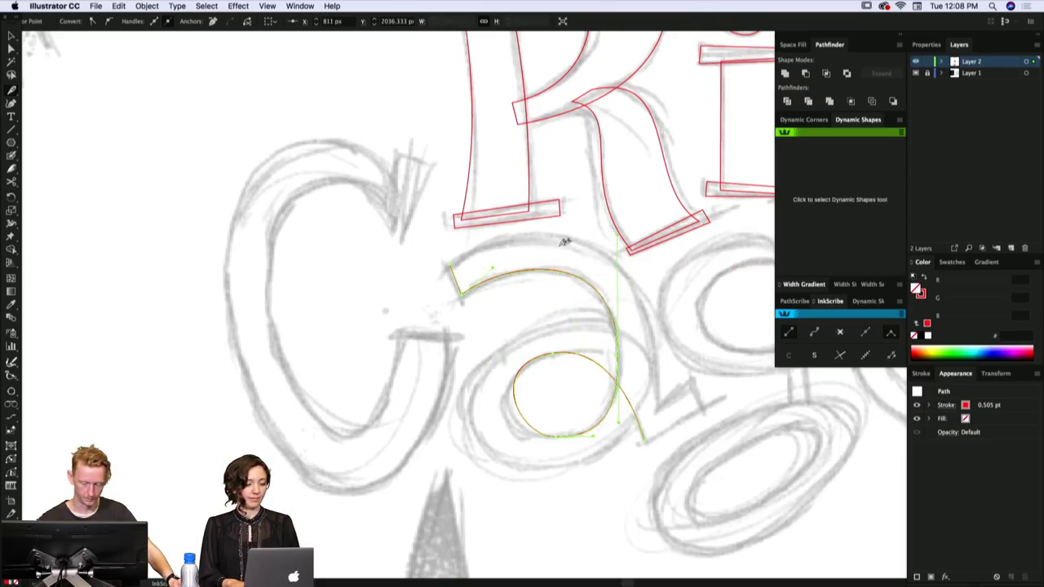
# - Lengthen the left handle of the bottom anchor on the a's inner bowl to round the curve along the sketch
pyautogui.scroll(-1, 634, 294)
pyautogui.press('a')
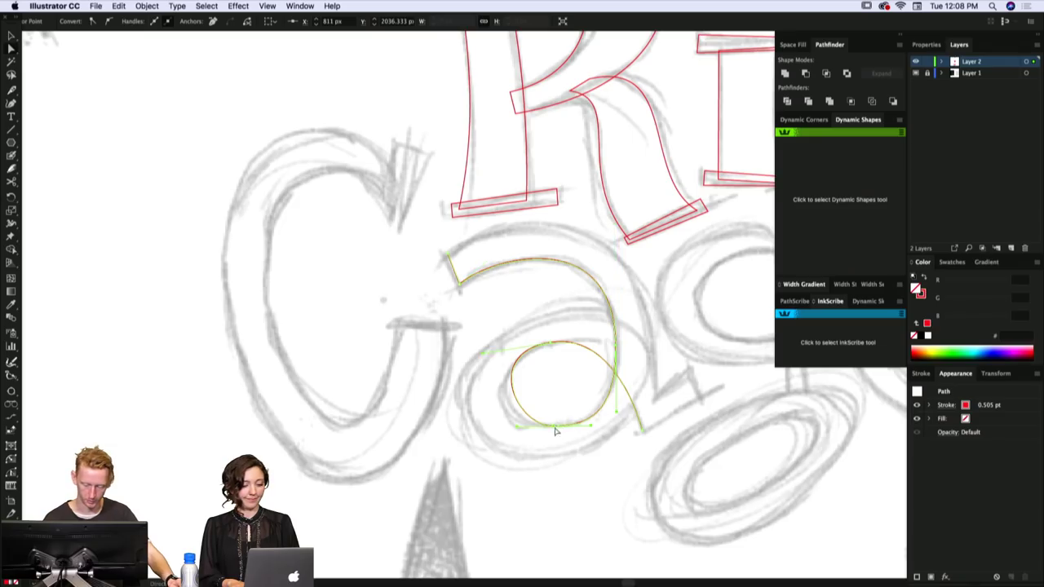
pyautogui.click(554, 427)
pyautogui.moveTo(495, 428); pyautogui.dragTo(495, 427)
pyautogui.moveTo(627, 378); pyautogui.dragTo(578, 394)
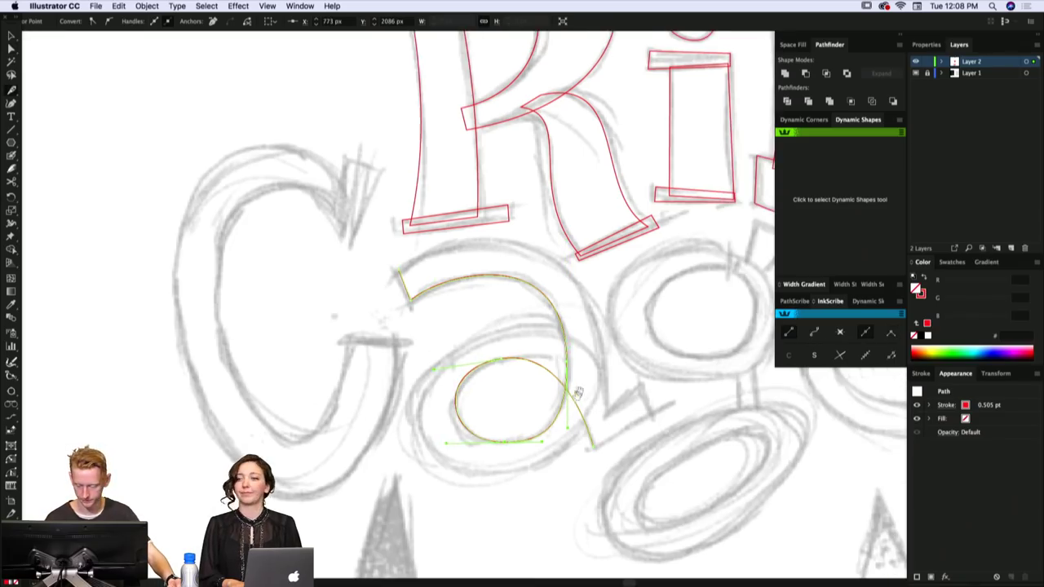
# - Move the loose end of the a's inner bowl path onto the stem's inner edge and smooth the bowl's top segment
pyautogui.press('a')
pyautogui.press('e')
pyautogui.moveTo(593, 445); pyautogui.dragTo(566, 358)
pyautogui.press('super+shift+a')
pyautogui.press('p')
pyautogui.click(504, 358)
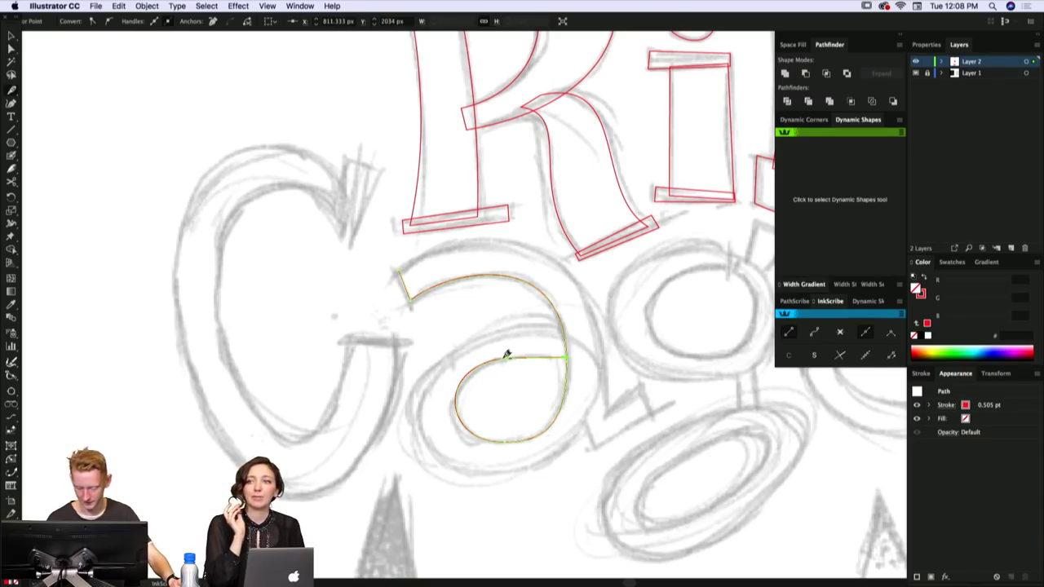
pyautogui.moveTo(521, 356); pyautogui.dragTo(566, 357)
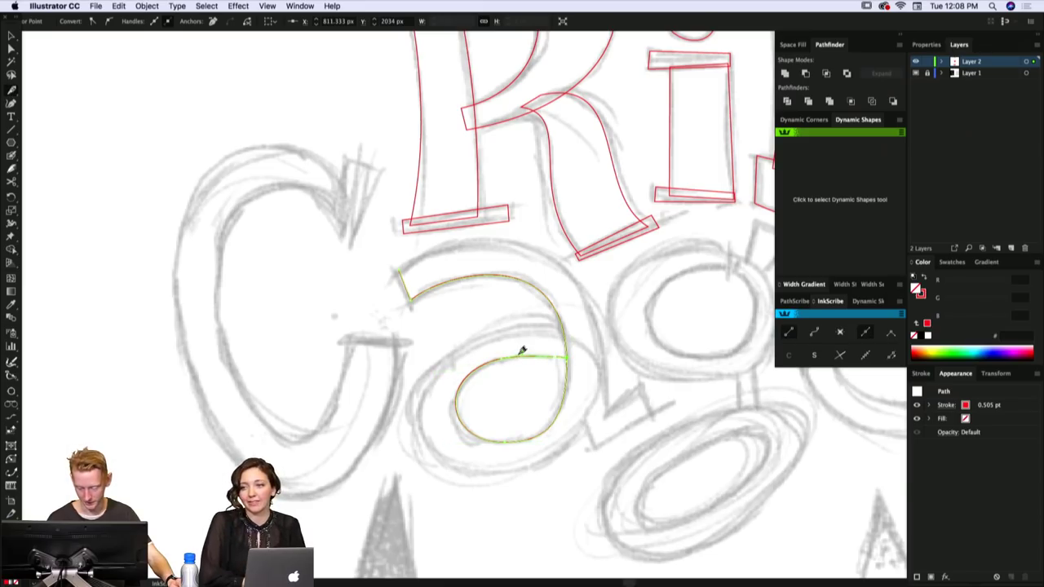
# - Continue the a's path up the stem, around the outer bowl and up the right side, closing it at the upper terminal
pyautogui.scroll(-1, 580, 351)
pyautogui.press('a')
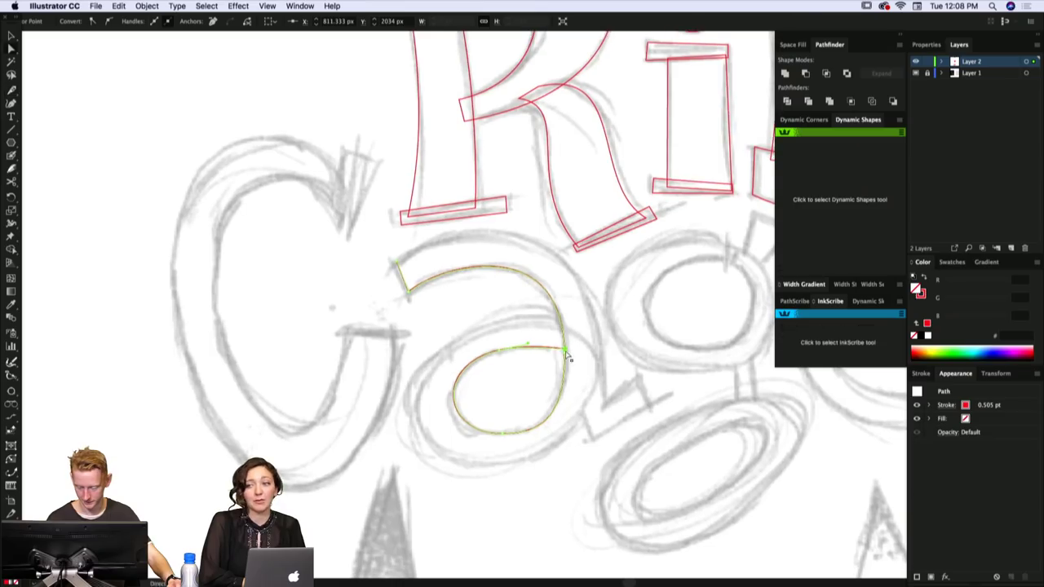
pyautogui.click(566, 310)
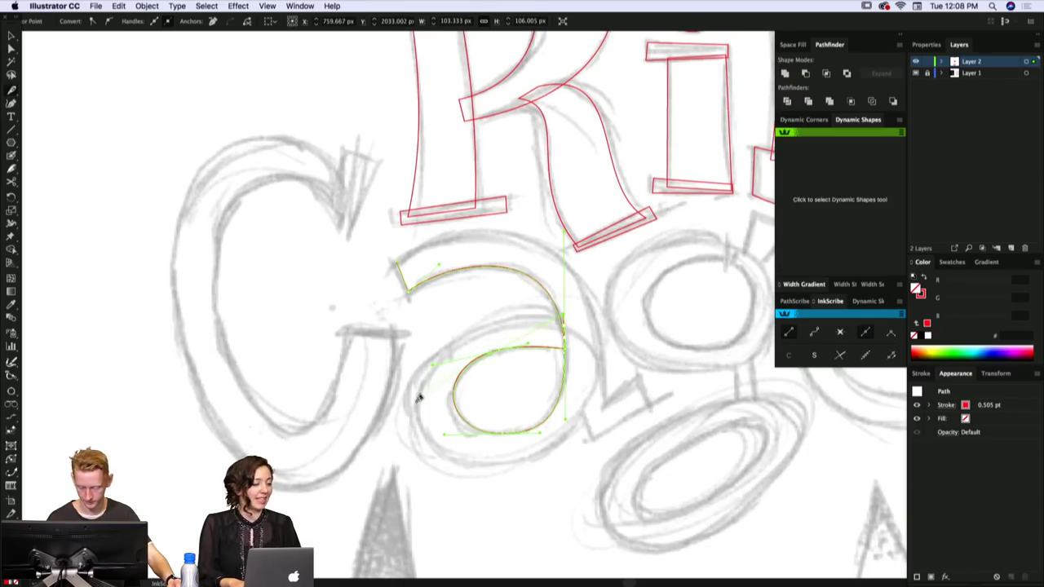
pyautogui.moveTo(418, 397); pyautogui.dragTo(417, 510)
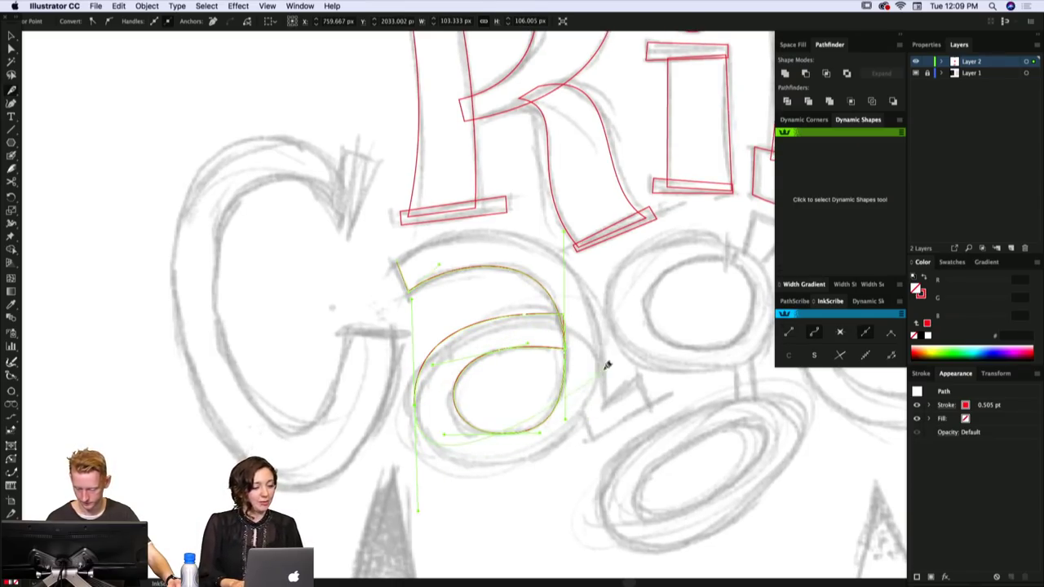
pyautogui.moveTo(607, 364)
pyautogui.mouseDown()
pyautogui.moveTo(618, 285)
pyautogui.moveTo(608, 251)
pyautogui.mouseUp()
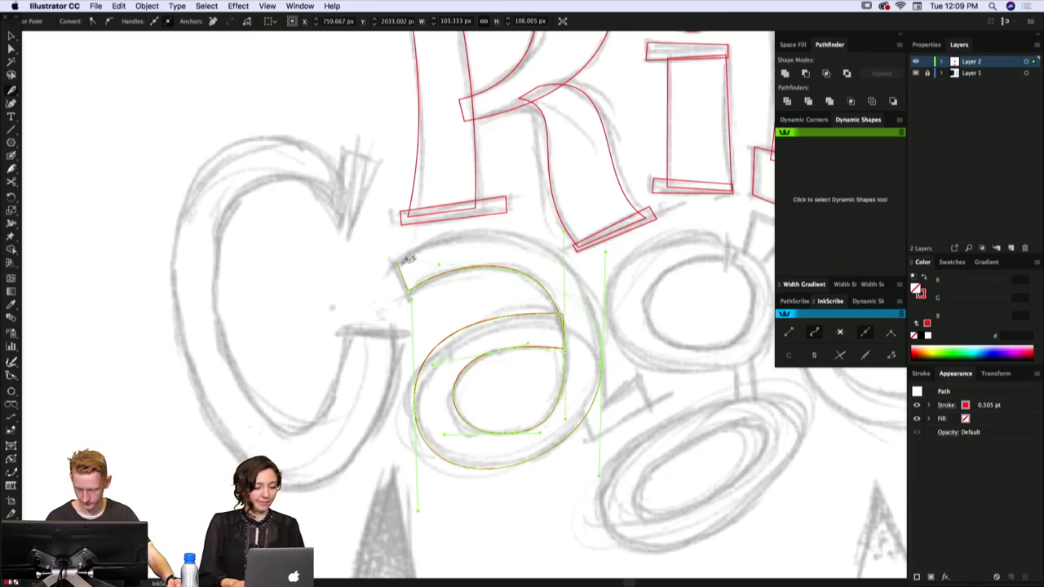
pyautogui.click(401, 261)
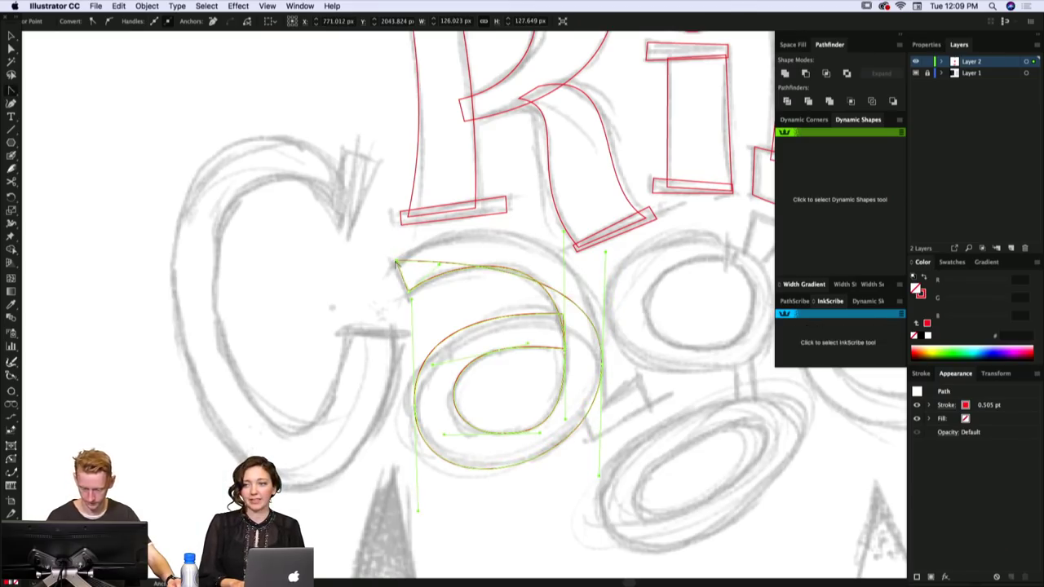
# - Pull a direction handle out of the a's upper terminal corner to arch the top edge along the sketch
pyautogui.click(397, 262)
pyautogui.moveTo(451, 264); pyautogui.dragTo(493, 229)
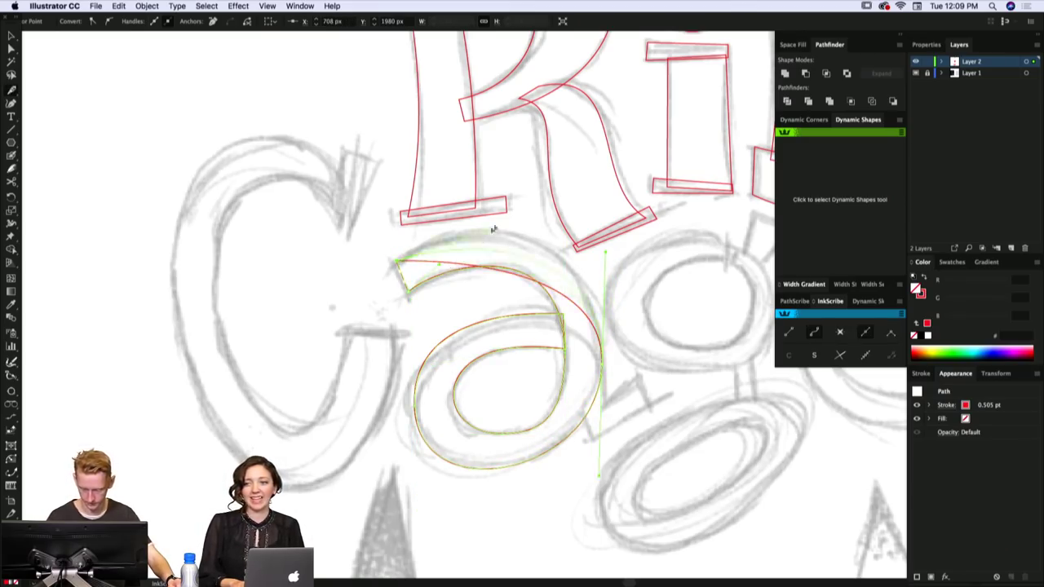
pyautogui.moveTo(527, 198); pyautogui.dragTo(526, 199)
pyautogui.scroll(-2, 612, 326)
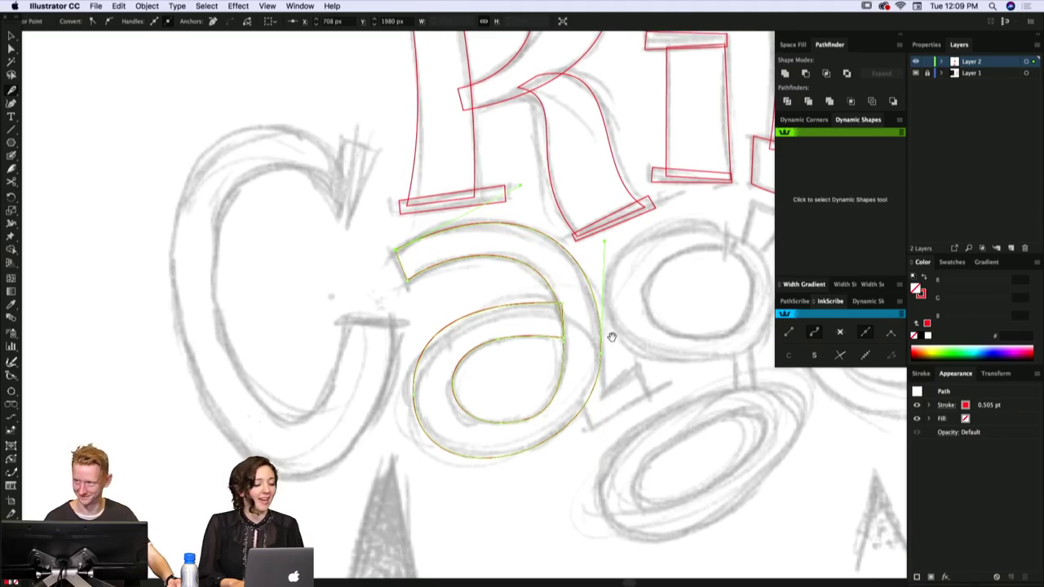
# - Refine the top edge of the a's outer bowl by adjusting the handle of its anchor at the stem
pyautogui.press('a')
pyautogui.scroll(-1, 603, 355)
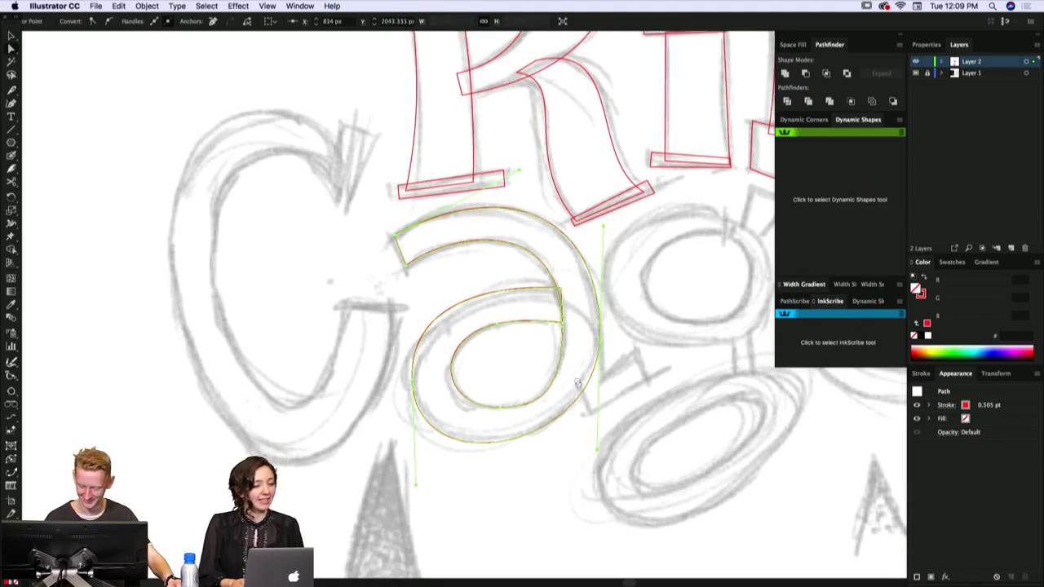
pyautogui.scroll(1, 587, 334)
pyautogui.click(564, 304)
pyautogui.click(564, 305)
pyautogui.press('p')
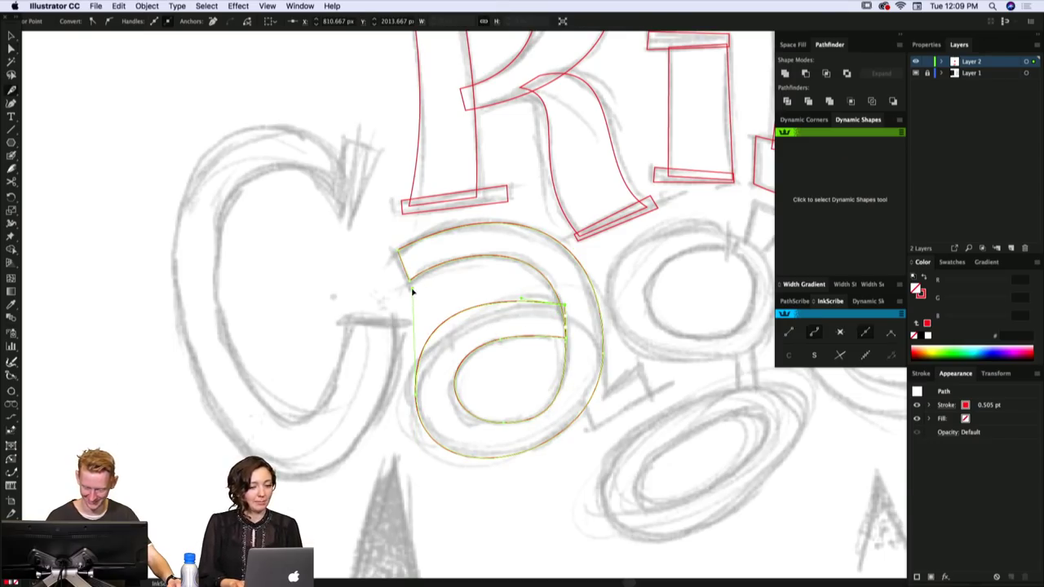
pyautogui.scroll(-1, 580, 331)
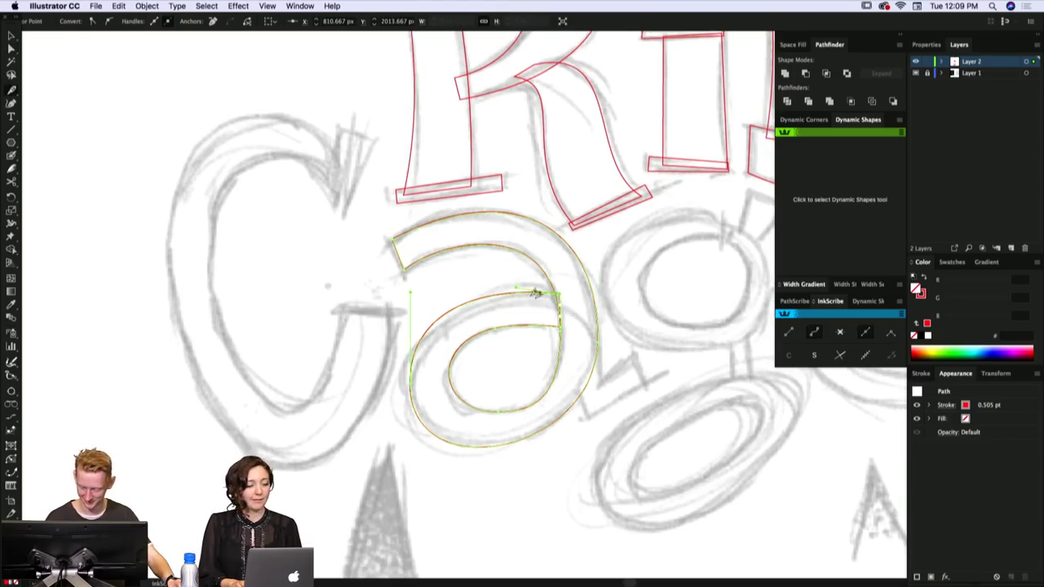
pyautogui.moveTo(513, 289); pyautogui.dragTo(534, 295)
pyautogui.scroll(-1, 540, 302)
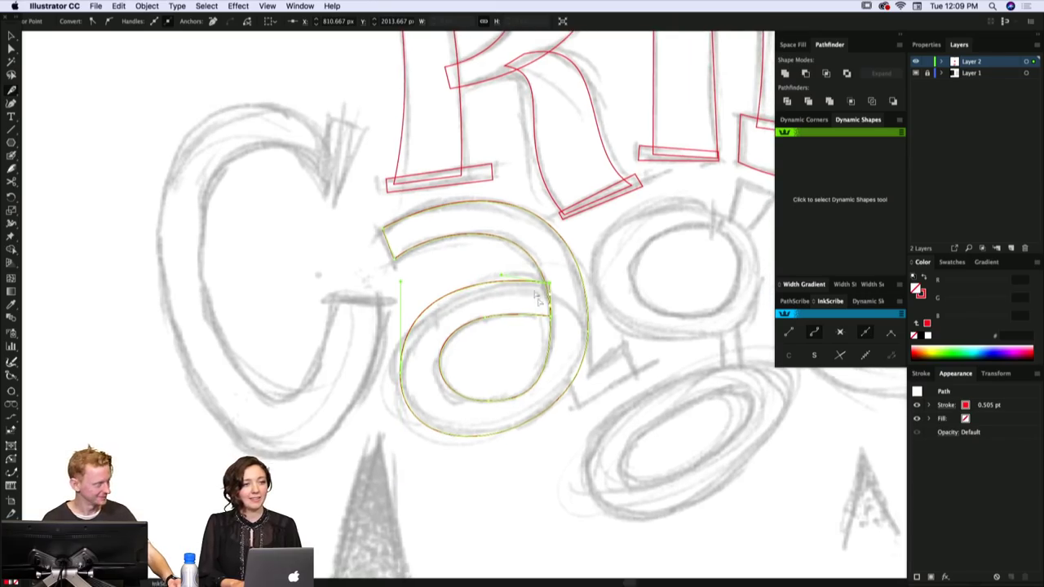
# - Add an anchor at the left extreme of the a's inner bowl and smart-remove the surplus anchor on its top
pyautogui.press('super+shift+a')
pyautogui.scroll(-1, 545, 297)
pyautogui.press('a')
pyautogui.click(441, 355)
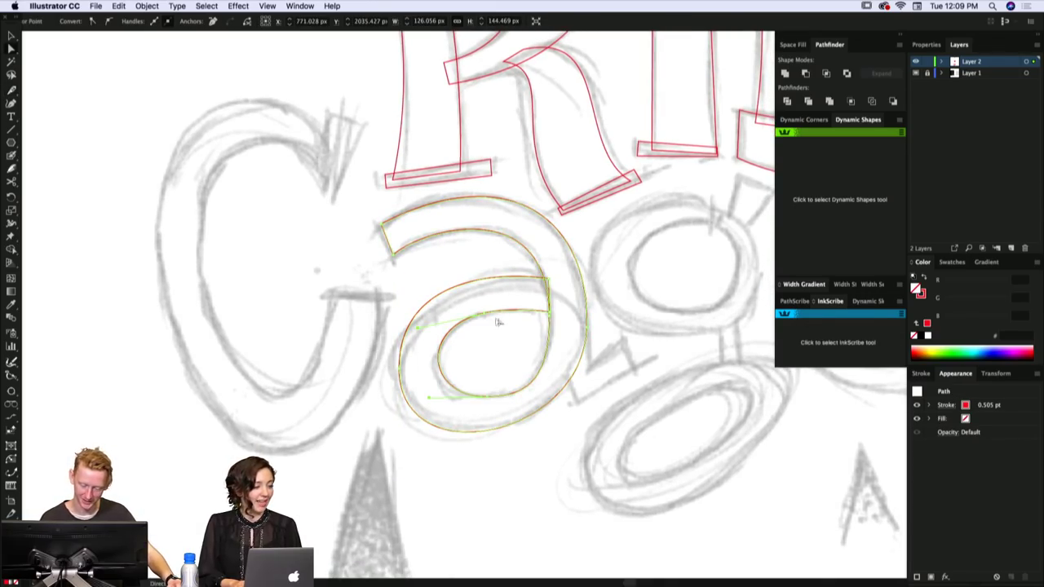
pyautogui.click(498, 321)
pyautogui.click(514, 308)
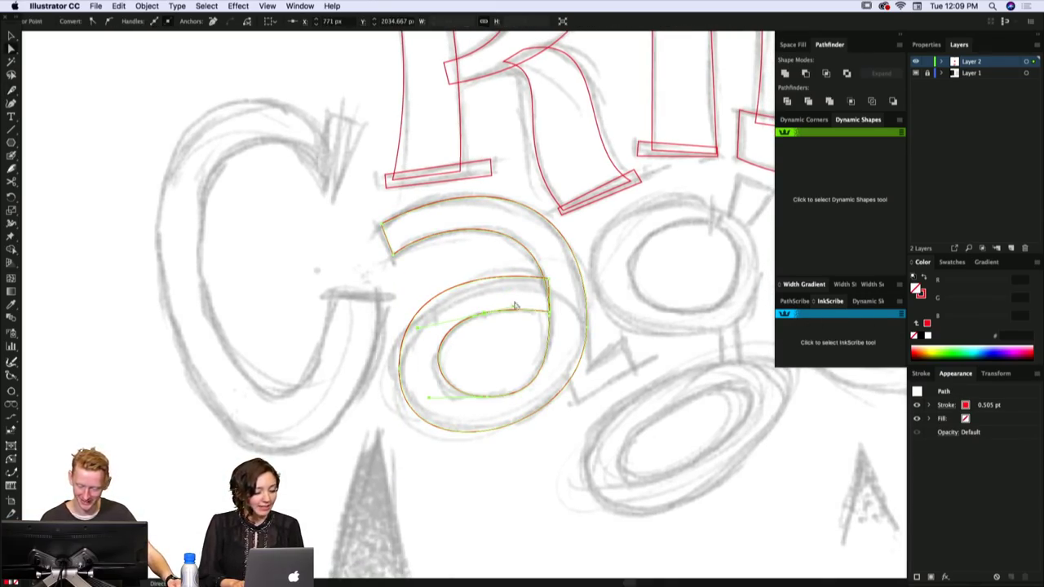
pyautogui.scroll(-1, 508, 309)
pyautogui.press('p')
pyautogui.click(435, 352)
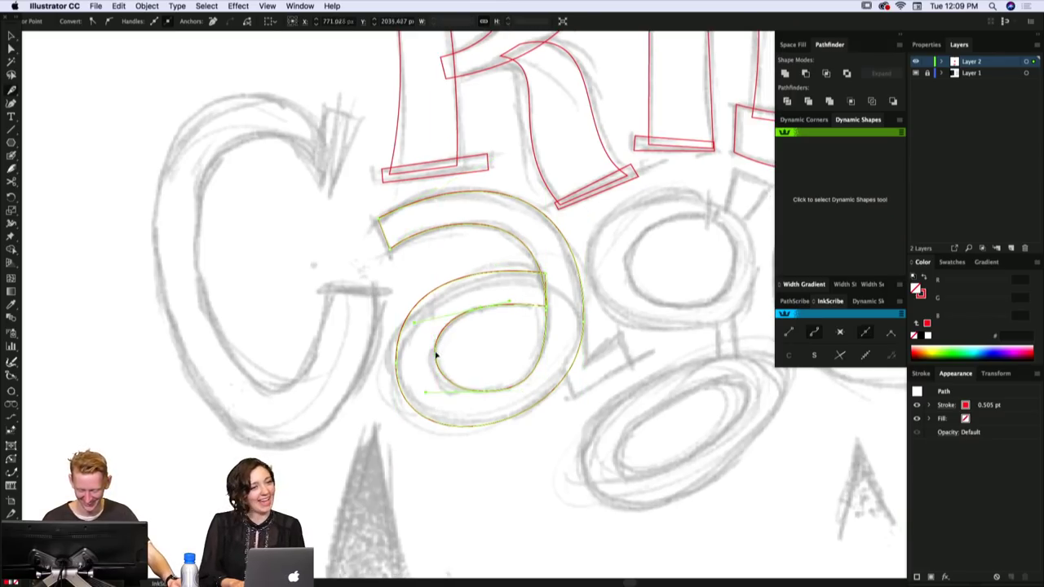
pyautogui.press('-')
pyautogui.click(488, 309)
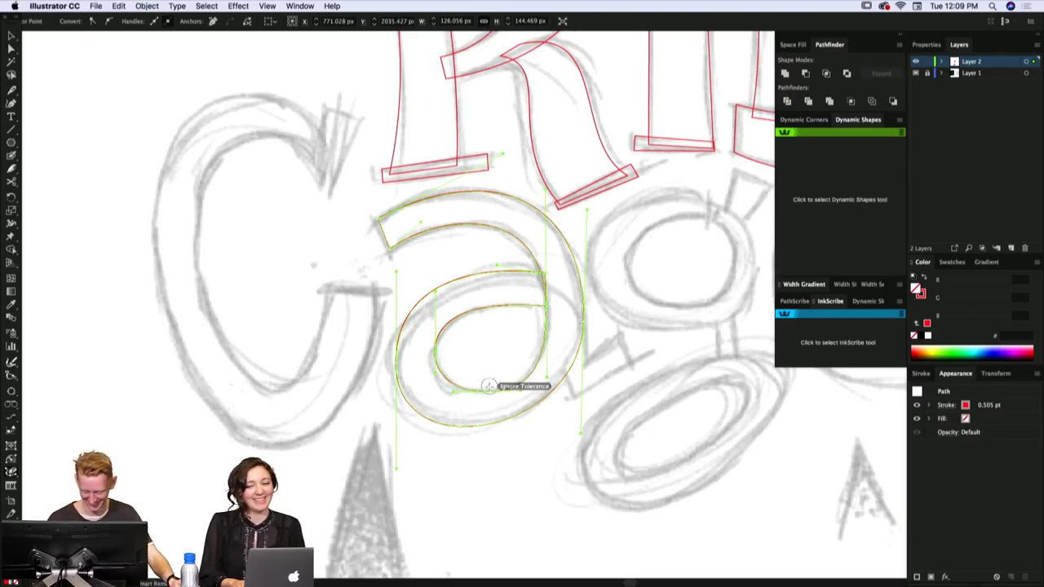
# - Adjust the corner of the a's upper-left terminal to fit the sketched stroke end
pyautogui.scroll(1, 548, 306)
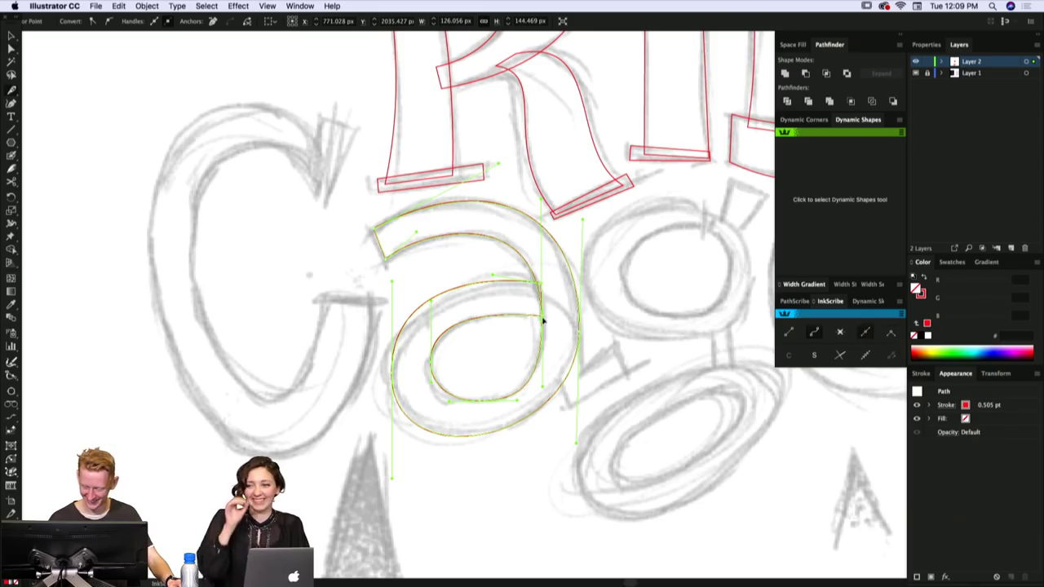
pyautogui.hscroll(1, 541, 314)
pyautogui.press('a')
pyautogui.click(386, 261)
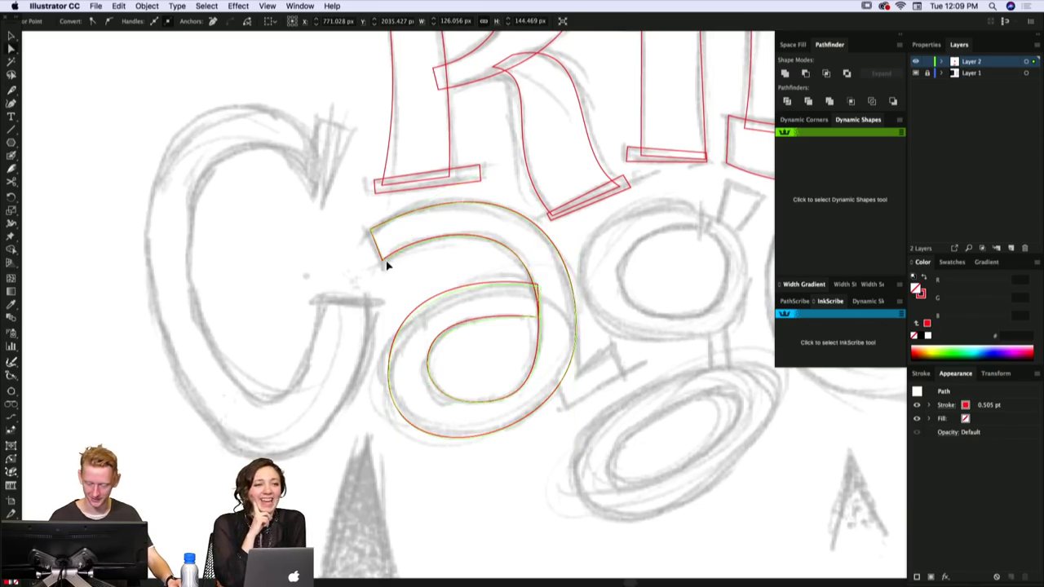
pyautogui.click(387, 265)
pyautogui.scroll(-3, 498, 260)
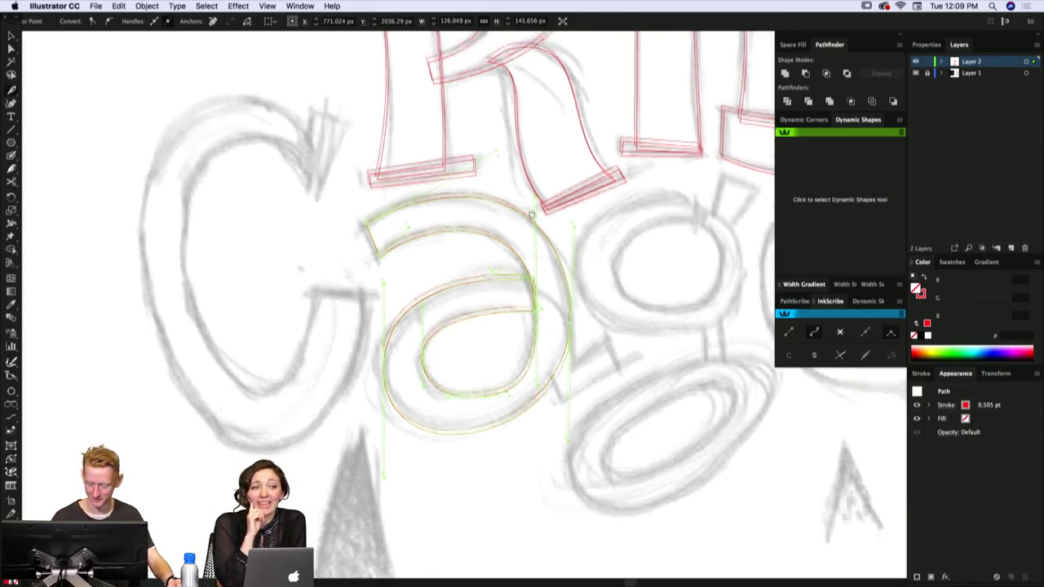
# - Draw a narrow four-sided shape for the a's stem foot, running from the right edge of the bowl down to the baseline
pyautogui.click(568, 296)
pyautogui.click(565, 290)
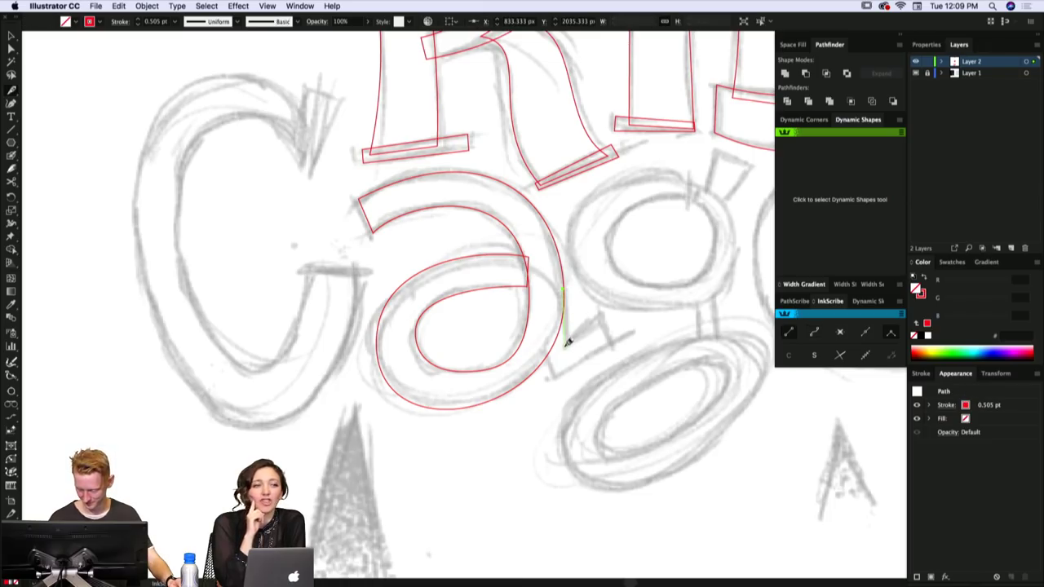
pyautogui.click(569, 367)
pyautogui.click(552, 376)
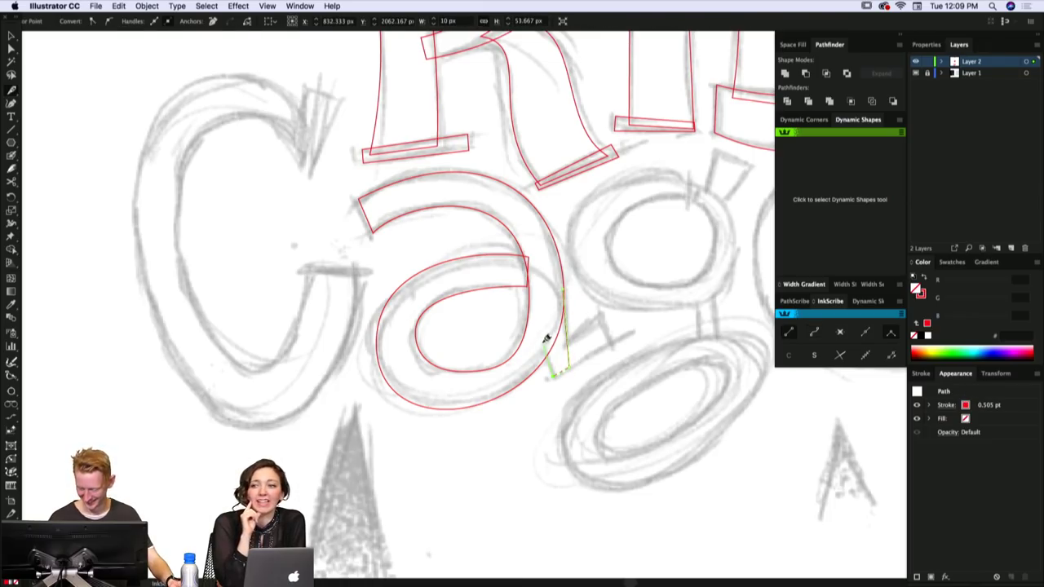
pyautogui.click(538, 324)
# - Draw a slanted four-sided serif from the foot of the a along the sketch and adjust its inner corner
pyautogui.click(550, 354)
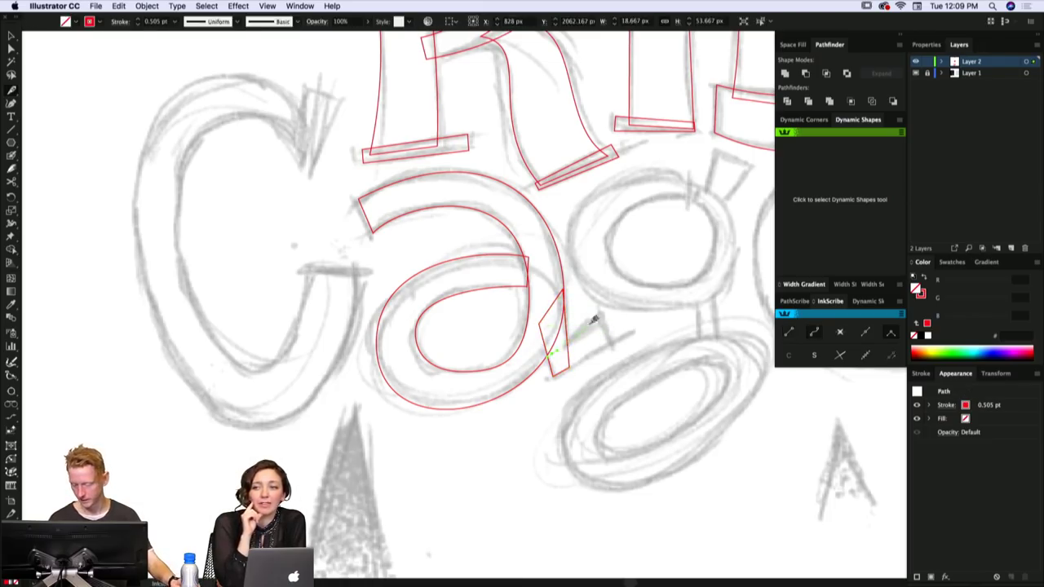
pyautogui.click(598, 317)
pyautogui.click(611, 346)
pyautogui.click(566, 364)
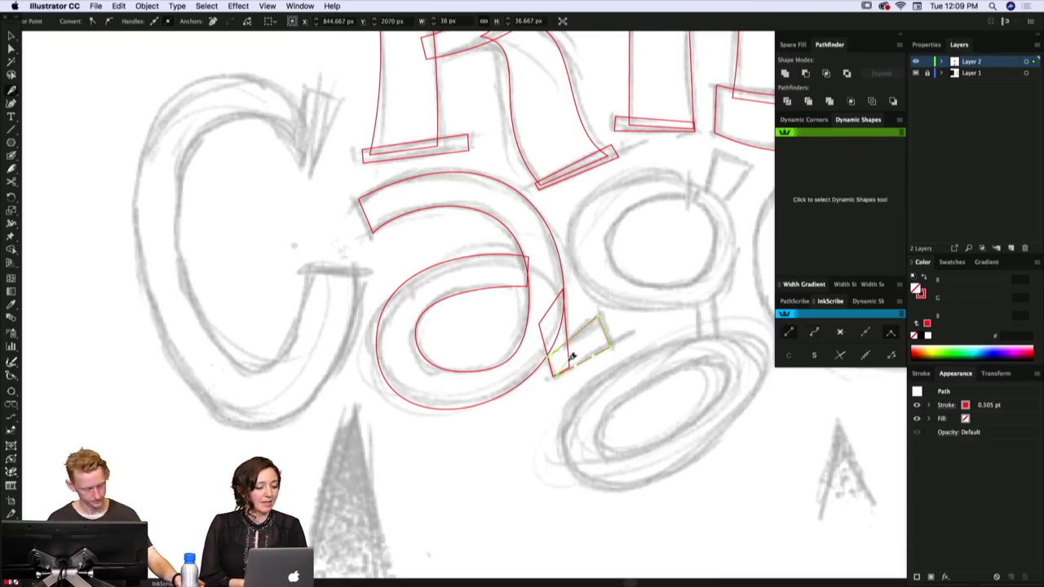
pyautogui.click(552, 374)
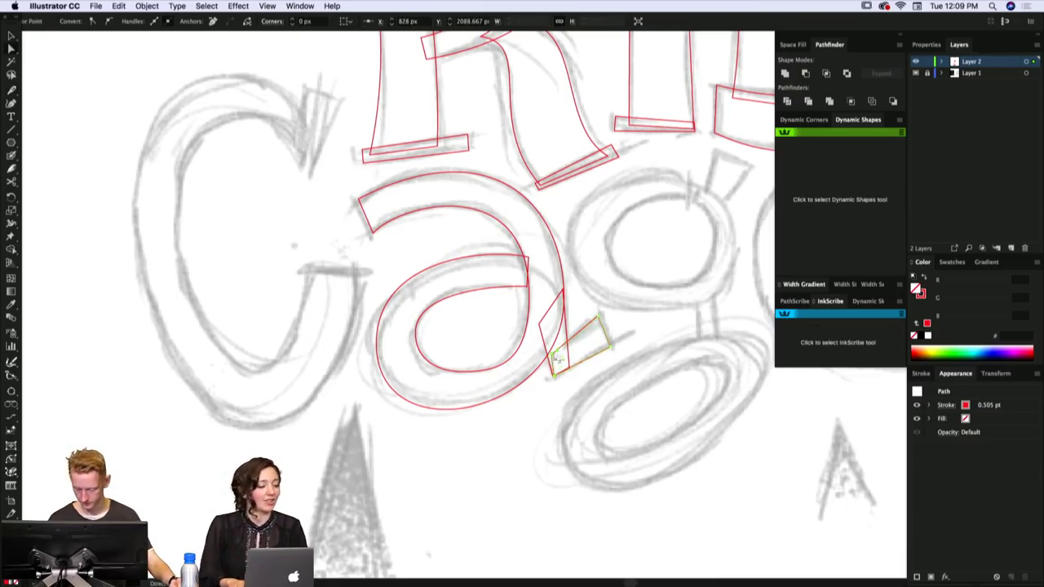
pyautogui.moveTo(592, 336); pyautogui.dragTo(594, 355)
pyautogui.keyDown('super'); pyautogui.click(445, 315); pyautogui.keyUp('super')
# - Trace the inner curve of the C from its upper tip around the bottom to the lower terminal, fitting the handles
pyautogui.moveTo(445, 316); pyautogui.dragTo(596, 412)
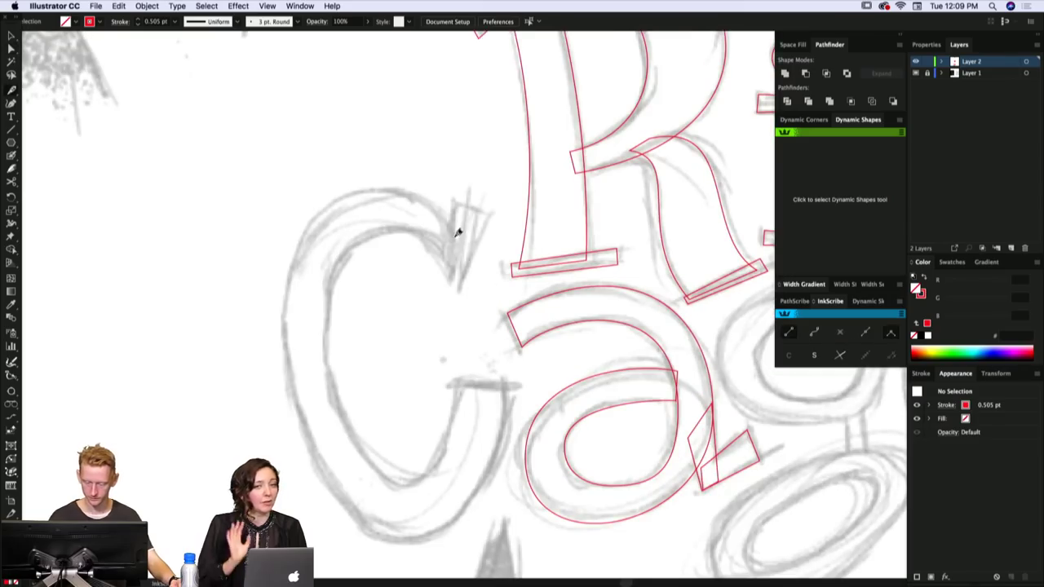
pyautogui.click(454, 268)
pyautogui.moveTo(387, 234); pyautogui.dragTo(339, 241)
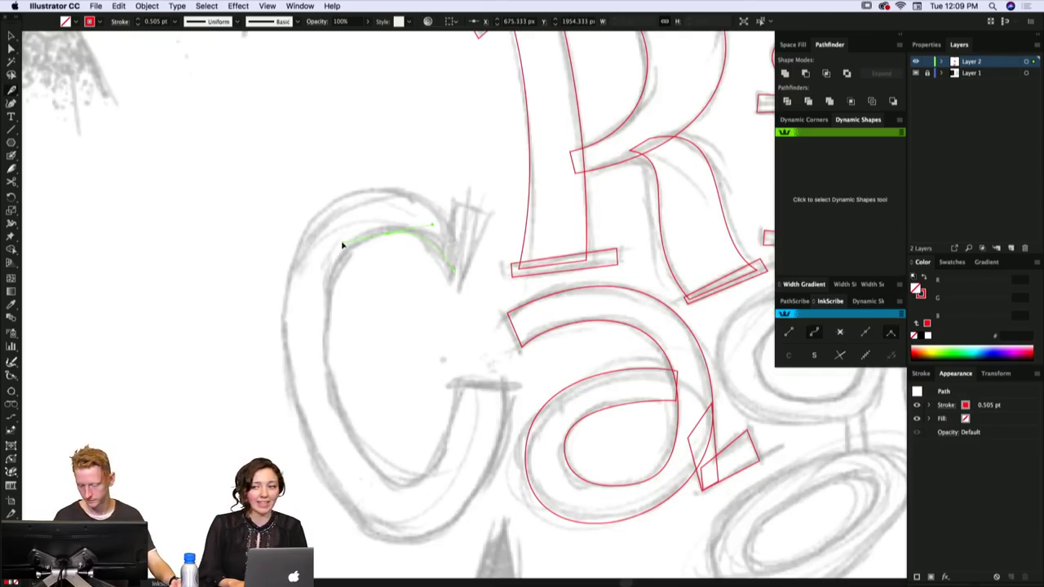
pyautogui.moveTo(404, 481); pyautogui.dragTo(526, 484)
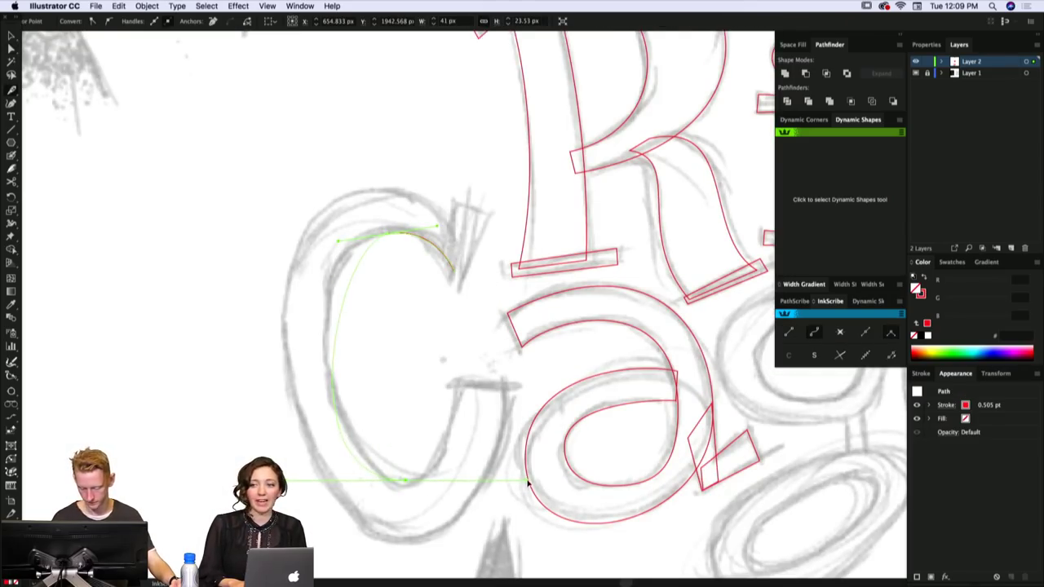
pyautogui.click(457, 383)
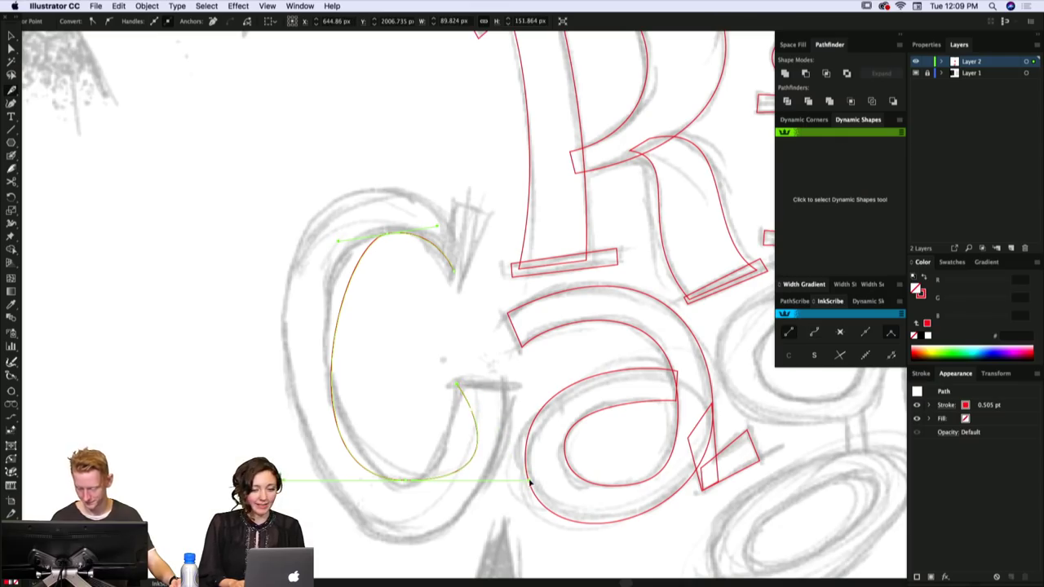
pyautogui.moveTo(405, 480); pyautogui.dragTo(469, 486)
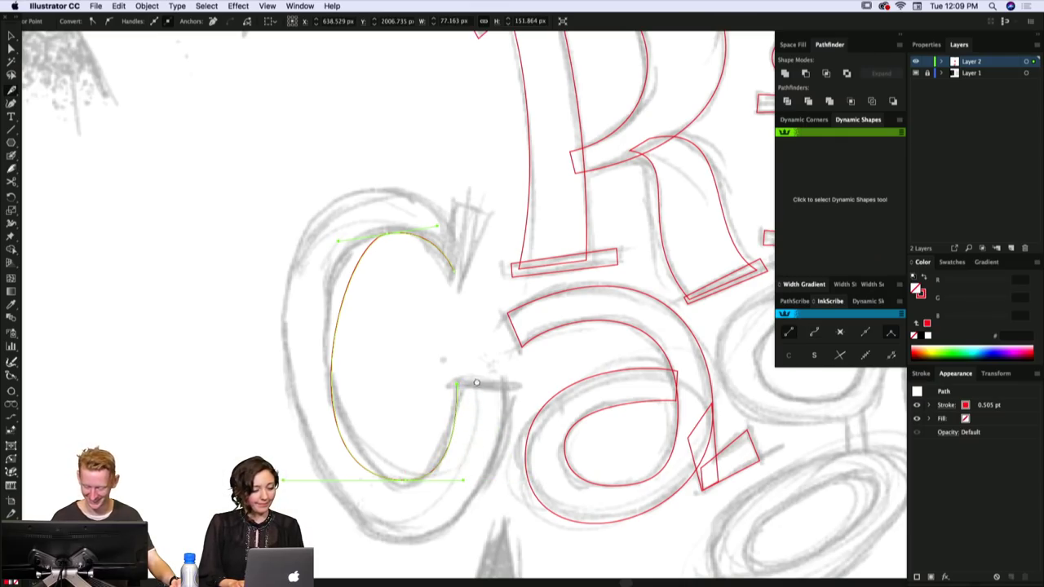
pyautogui.moveTo(468, 384); pyautogui.dragTo(466, 378)
# - Draw the C's flat lower terminal and trace its outer curve around the bottom and left side to the upper tip
pyautogui.click(503, 377)
pyautogui.scroll(-5, 505, 394)
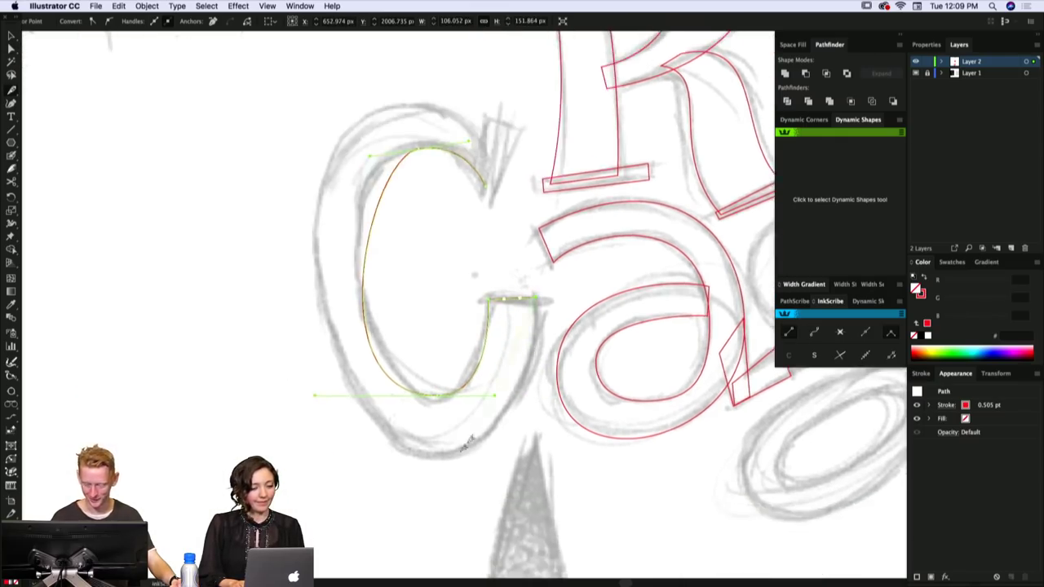
pyautogui.moveTo(430, 454); pyautogui.dragTo(327, 460)
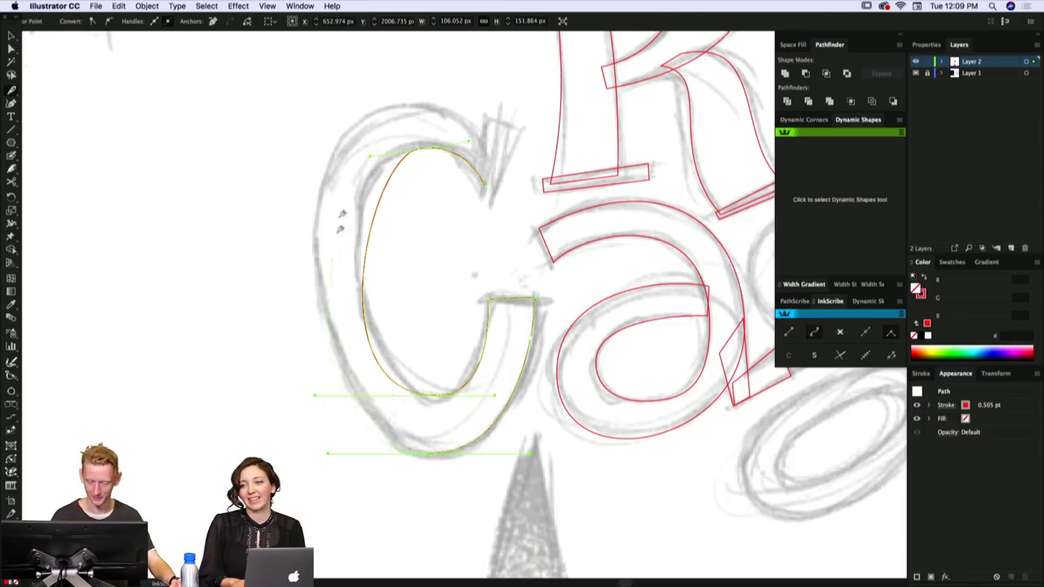
pyautogui.moveTo(412, 100); pyautogui.dragTo(462, 106)
pyautogui.click(489, 174)
# - Fit the top of the C's inner curve to the sketch by extending its left handle and raising the top anchor point
pyautogui.scroll(-1, 461, 164)
pyautogui.click(424, 137)
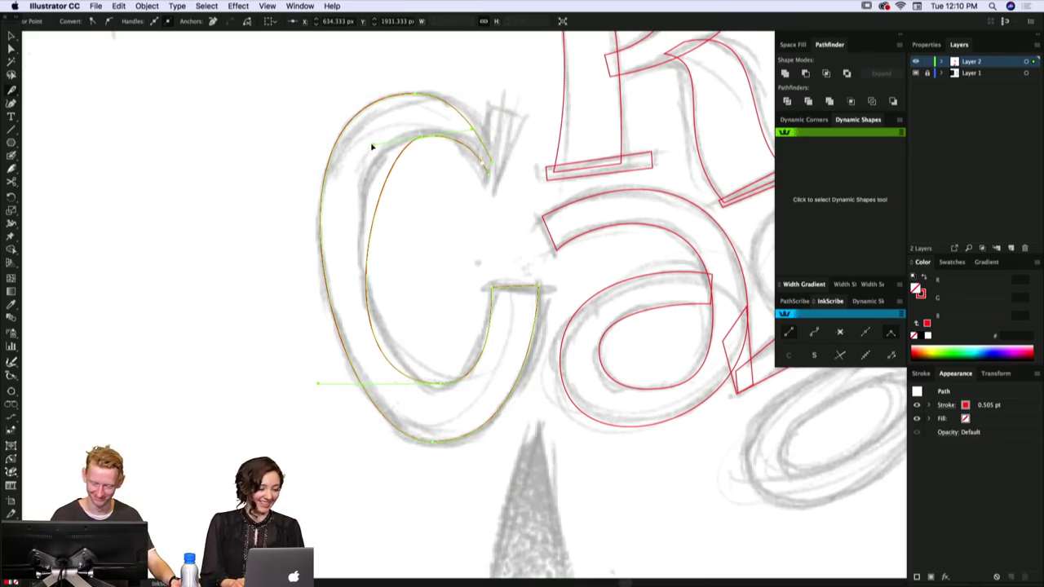
pyautogui.moveTo(372, 147)
pyautogui.mouseDown()
pyautogui.moveTo(358, 142)
pyautogui.moveTo(375, 137)
pyautogui.moveTo(356, 138)
pyautogui.mouseUp()
pyautogui.click(422, 135)
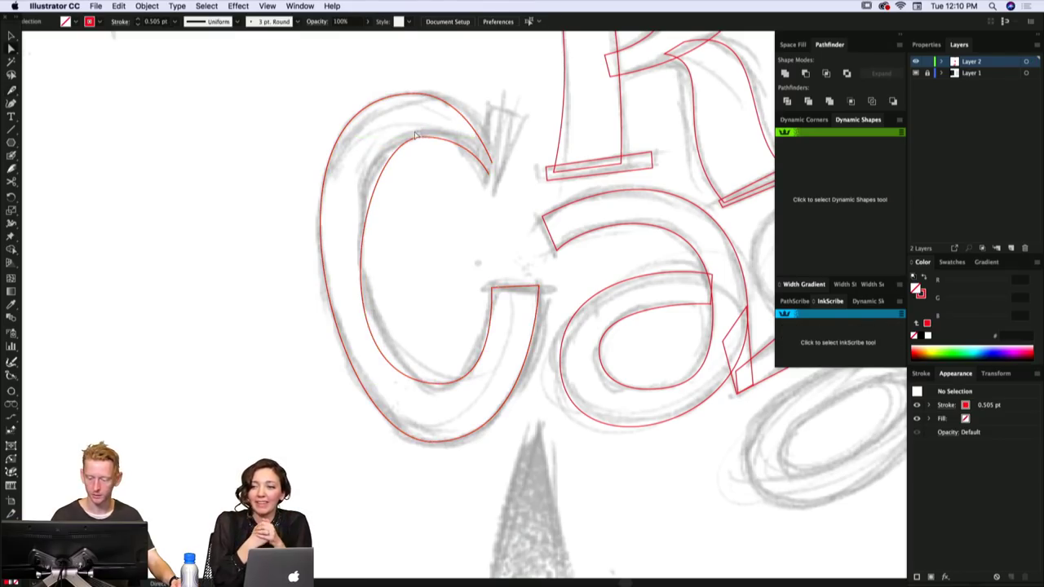
pyautogui.moveTo(420, 137); pyautogui.dragTo(421, 132)
pyautogui.click(440, 159)
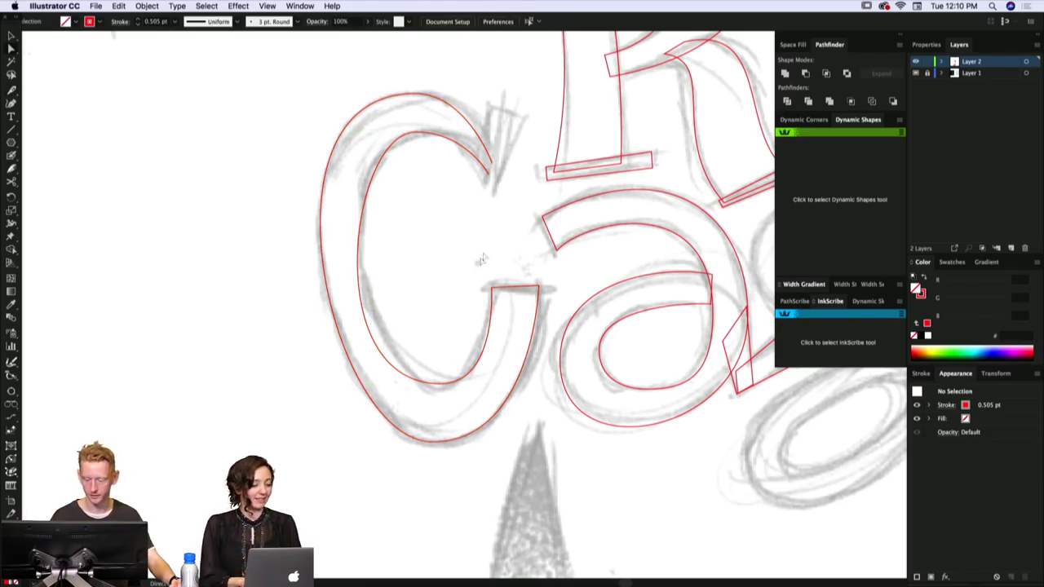
# - Reshape the left side of the C's inner curve by adjusting its top and bottom handles and lowering the bottom anchor slightly
pyautogui.click(390, 353)
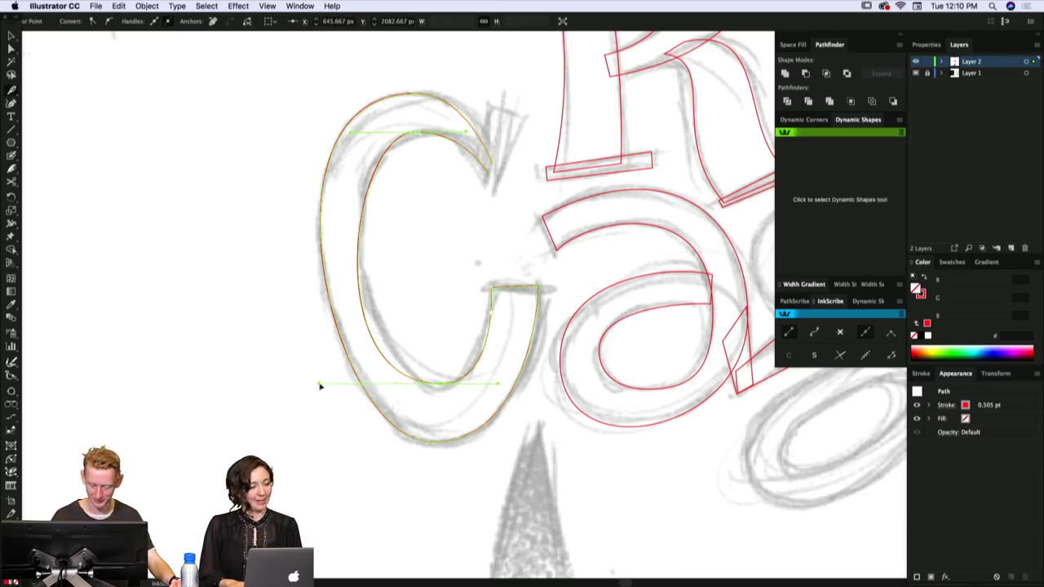
pyautogui.moveTo(319, 387); pyautogui.dragTo(353, 385)
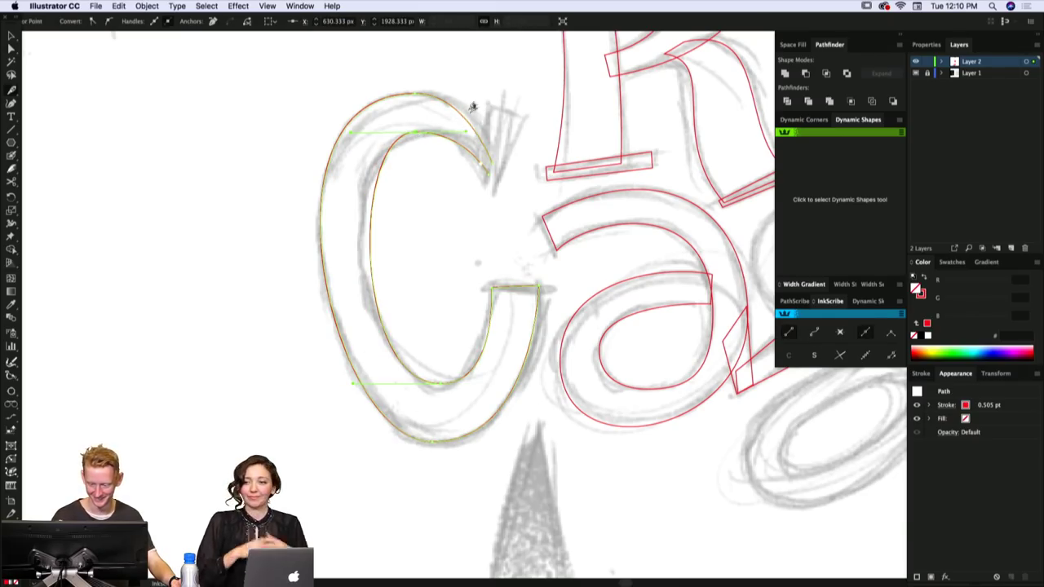
pyautogui.moveTo(467, 133); pyautogui.dragTo(406, 136)
pyautogui.scroll(-1, 462, 251)
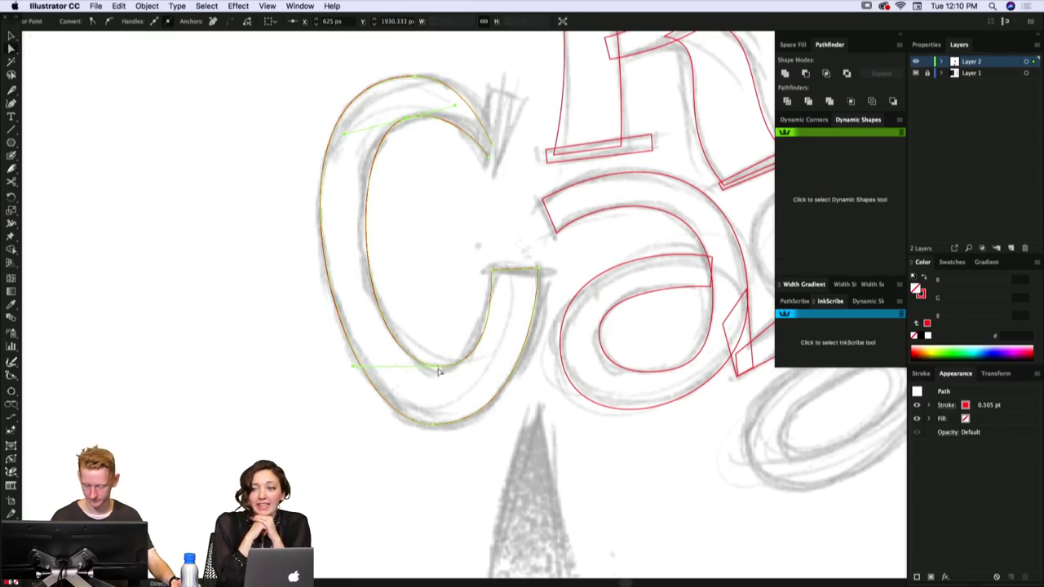
pyautogui.moveTo(441, 367); pyautogui.dragTo(488, 372)
pyautogui.press('p')
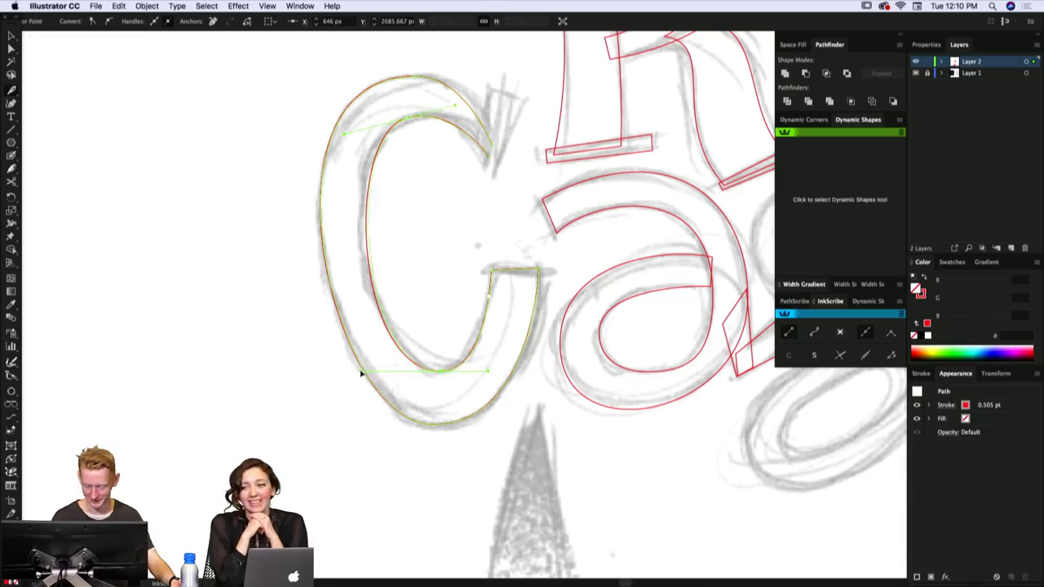
# - Level the handles at the top of the C's inner curve and reposition the anchor at the top of the outer curve
pyautogui.scroll(3, 440, 294)
pyautogui.moveTo(404, 178); pyautogui.dragTo(422, 175)
pyautogui.moveTo(478, 232); pyautogui.dragTo(510, 251)
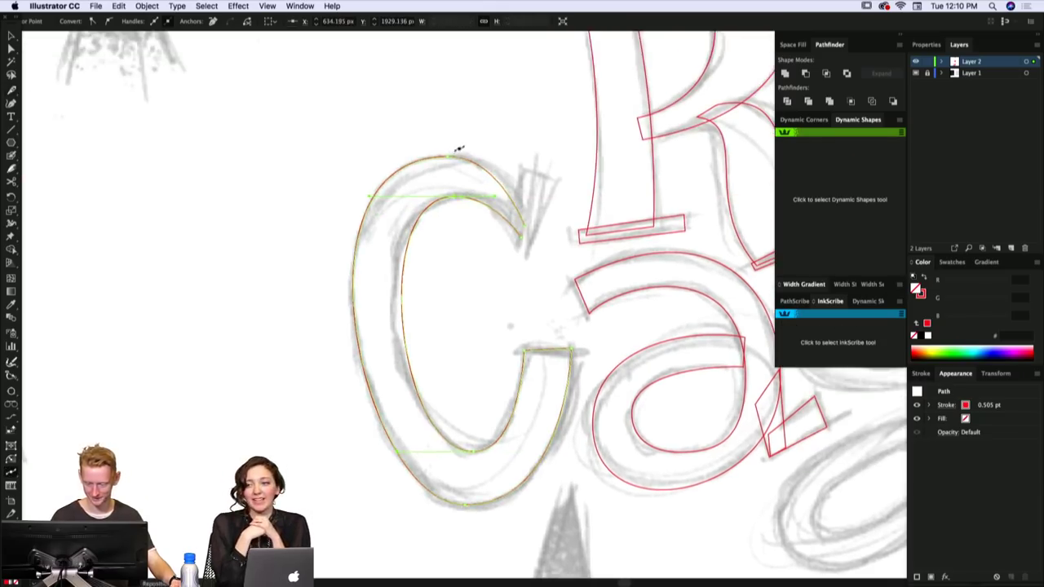
pyautogui.click(447, 154)
pyautogui.moveTo(443, 323); pyautogui.dragTo(459, 291)
pyautogui.moveTo(500, 456); pyautogui.dragTo(485, 467)
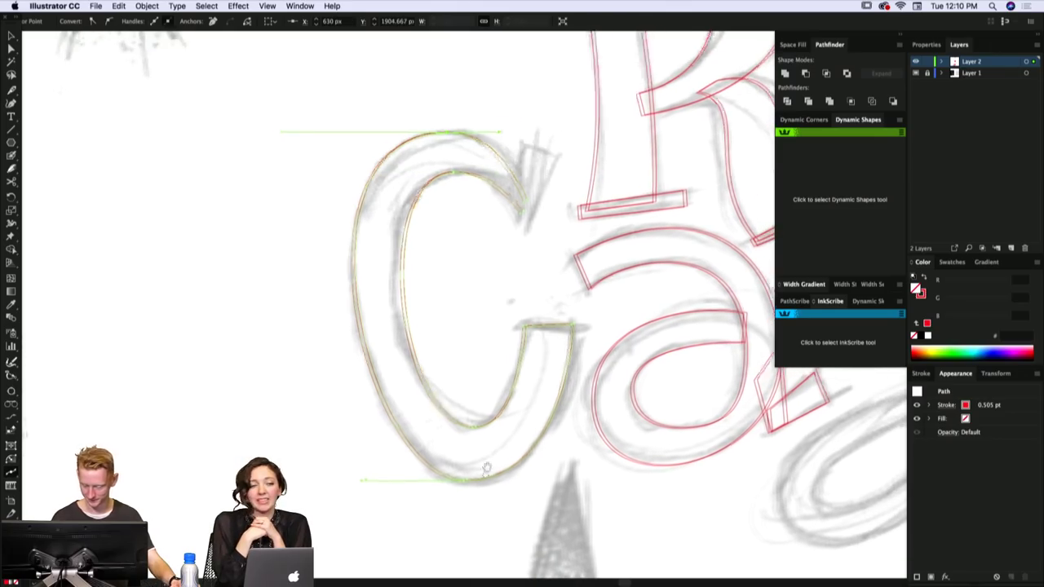
# - Draw a thin four-sided serif across the C's flat lower terminal, following the sketch
pyautogui.press('a')
pyautogui.press('p')
pyautogui.click(517, 323)
pyautogui.click(517, 333)
pyautogui.click(580, 335)
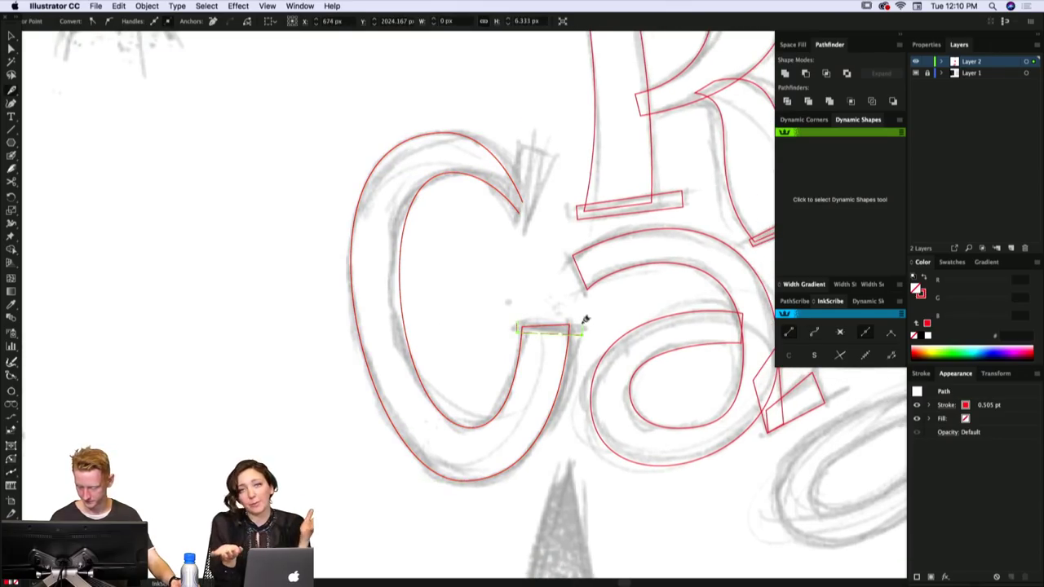
pyautogui.click(581, 322)
pyautogui.moveTo(592, 318); pyautogui.dragTo(589, 349)
pyautogui.press('super+shift+a')
pyautogui.press('a')
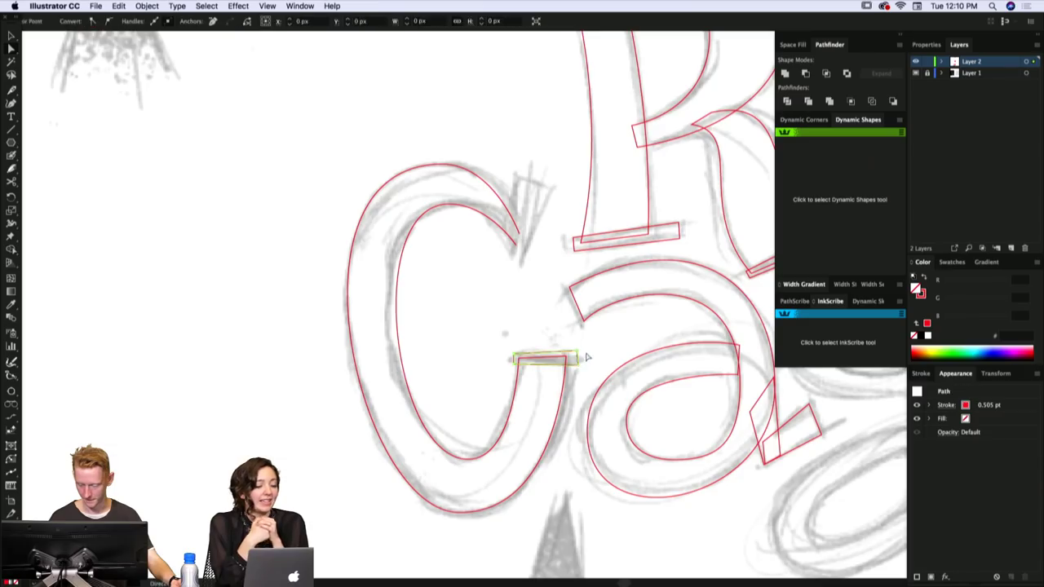
# - Draw a four-sided wedge serif over the C's upper tip, narrow at its lower end and wide at its upper end
pyautogui.scroll(4, 517, 292)
pyautogui.click(512, 302)
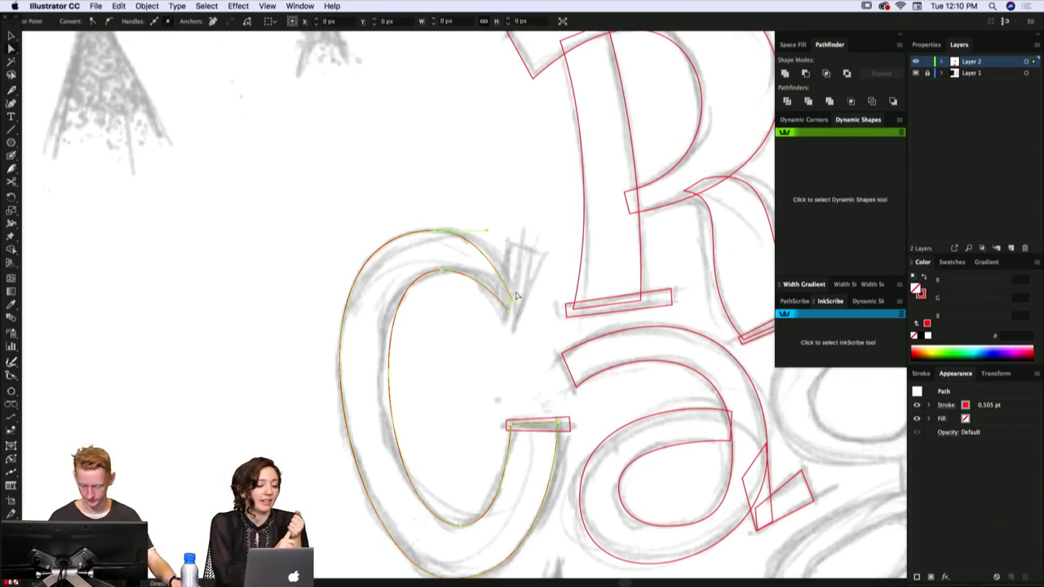
pyautogui.click(508, 311)
pyautogui.press('super+shift+a')
pyautogui.click(503, 316)
pyautogui.click(516, 322)
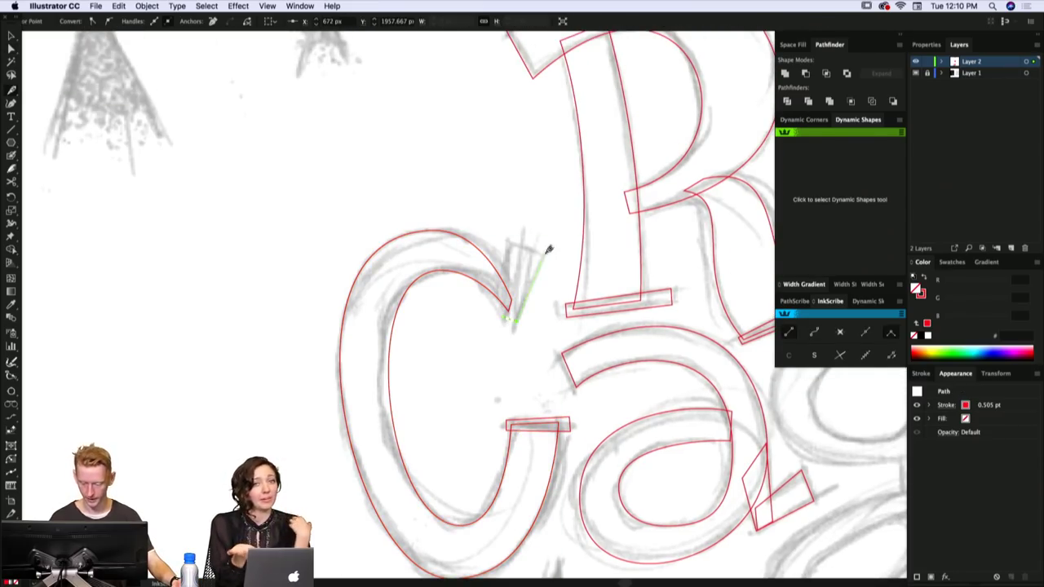
pyautogui.click(545, 253)
pyautogui.click(508, 242)
pyautogui.click(503, 316)
pyautogui.press('super+shift+a')
# - Draw the g's ear as a closed four-sided shape about 26 by 37 px, above the right side of its upper bowl
pyautogui.scroll(-5, 542, 307)
pyautogui.hscroll(10, 542, 307)
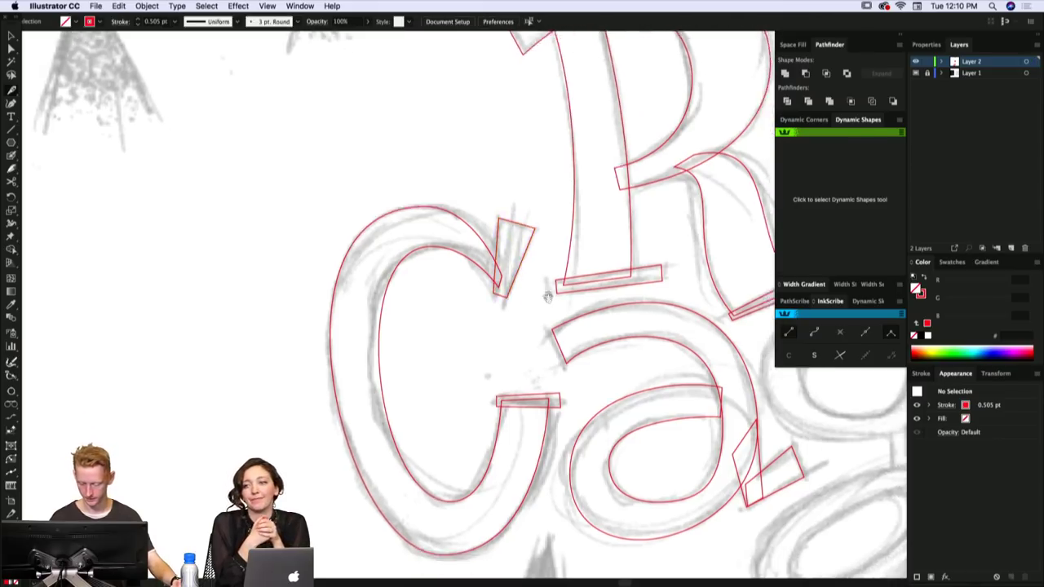
pyautogui.scroll(3, 469, 350)
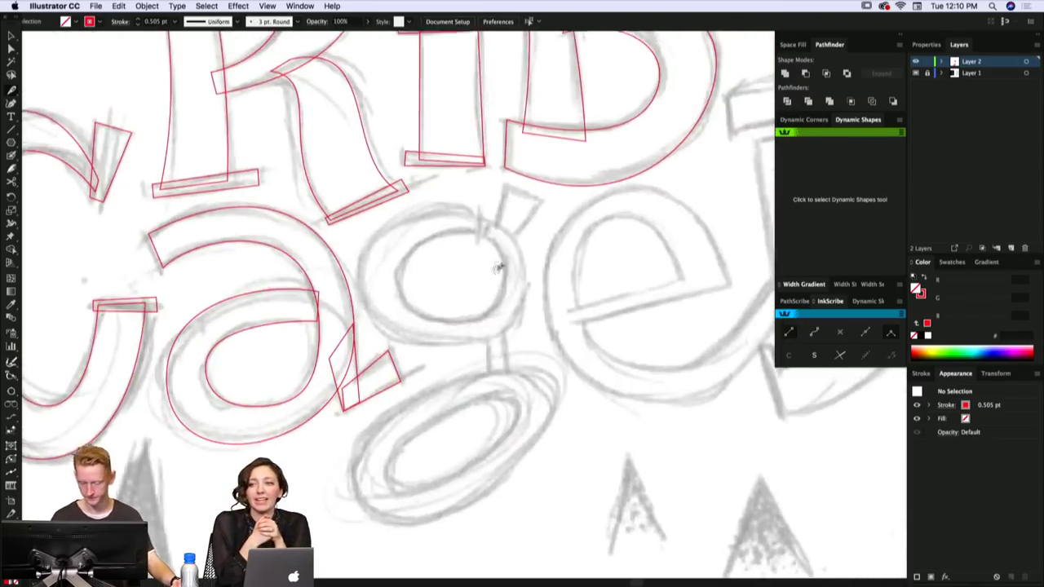
pyautogui.click(497, 243)
pyautogui.click(506, 200)
pyautogui.click(538, 219)
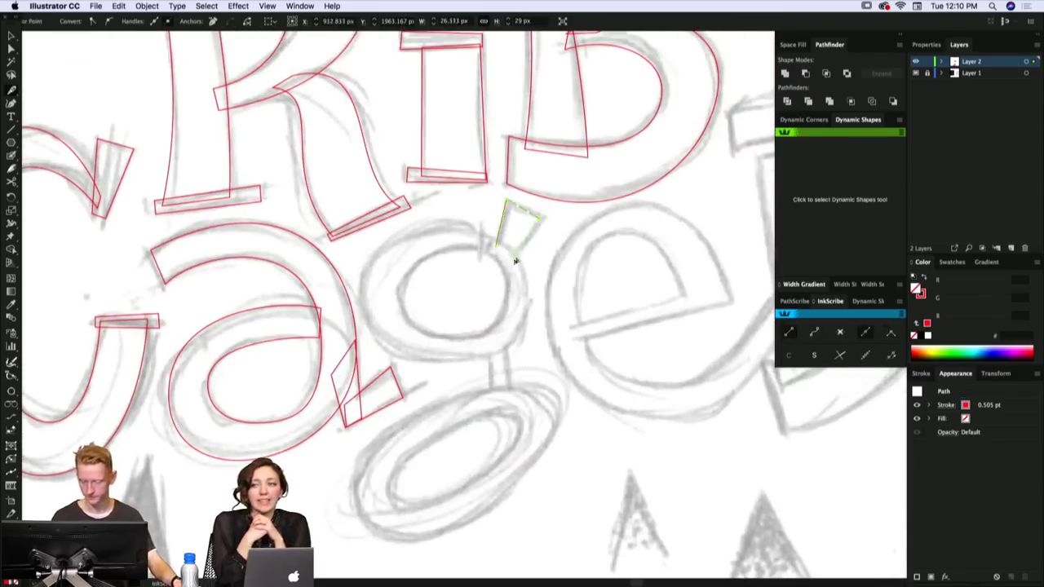
pyautogui.click(514, 258)
pyautogui.press('Escape')
pyautogui.press('f')
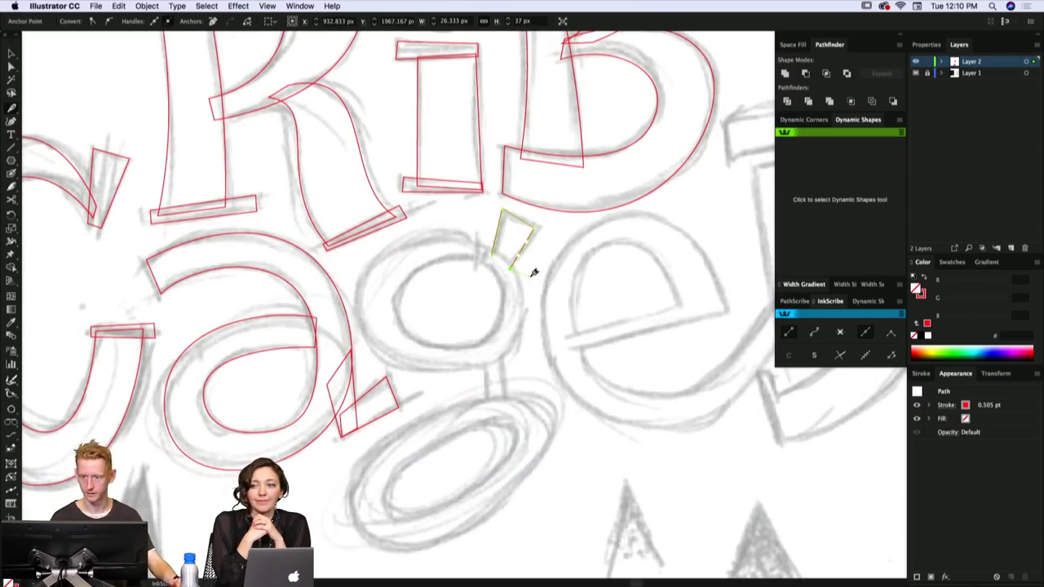
pyautogui.moveTo(530, 274); pyautogui.dragTo(535, 287)
pyautogui.click(496, 272)
# - Move the outer upper corner of the g's ear slightly upward to match the sketch
pyautogui.press('a')
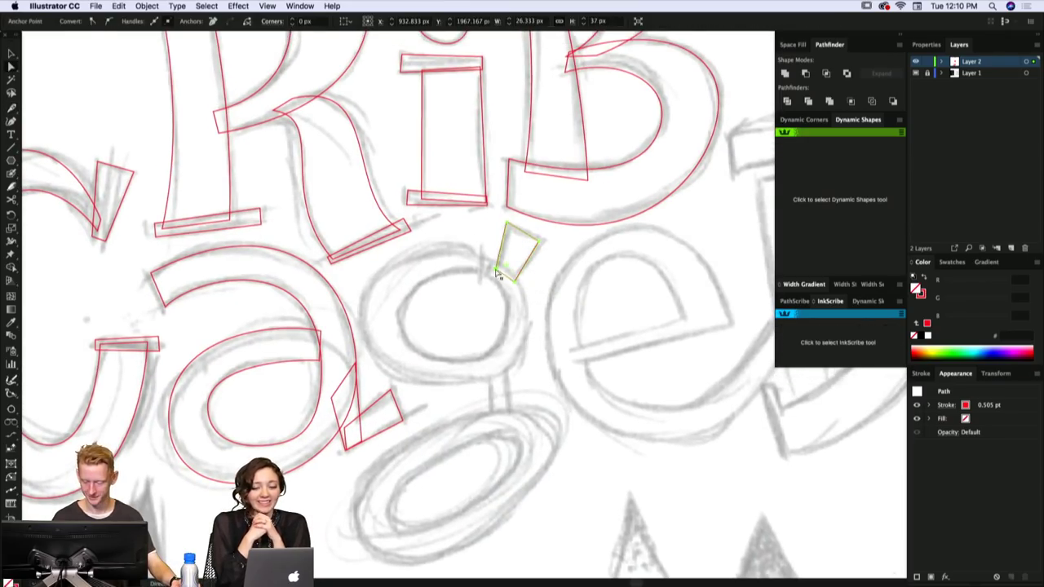
pyautogui.click(539, 279)
pyautogui.moveTo(538, 242); pyautogui.dragTo(538, 236)
pyautogui.click(530, 282)
pyautogui.moveTo(514, 289); pyautogui.dragTo(527, 319)
# - Trace the counter of the g's upper bowl as a closed curved oval about 64 px wide and 58 px high
pyautogui.press('p')
pyautogui.moveTo(424, 277); pyautogui.dragTo(424, 247)
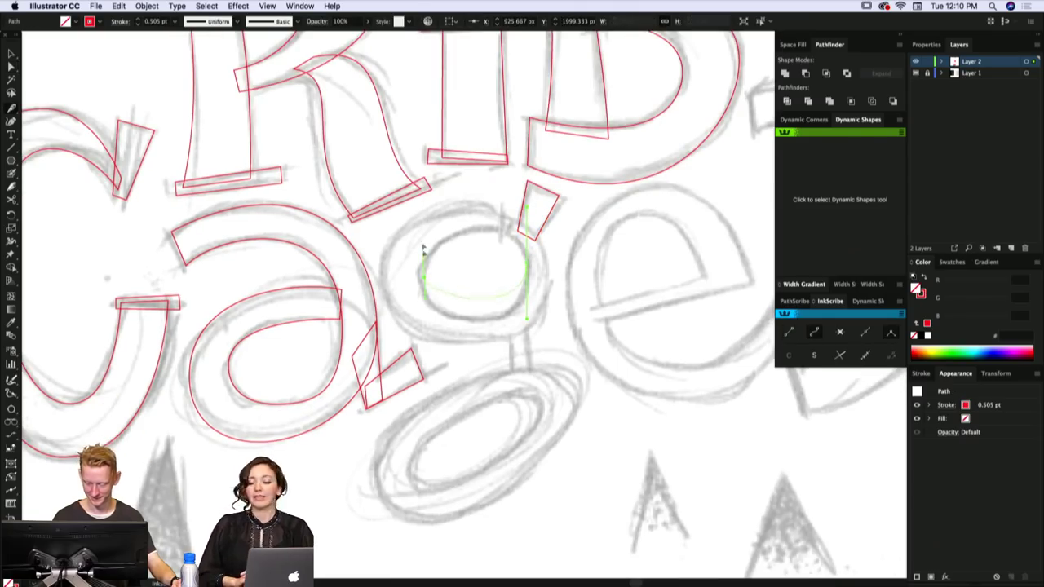
pyautogui.moveTo(415, 208); pyautogui.dragTo(415, 209)
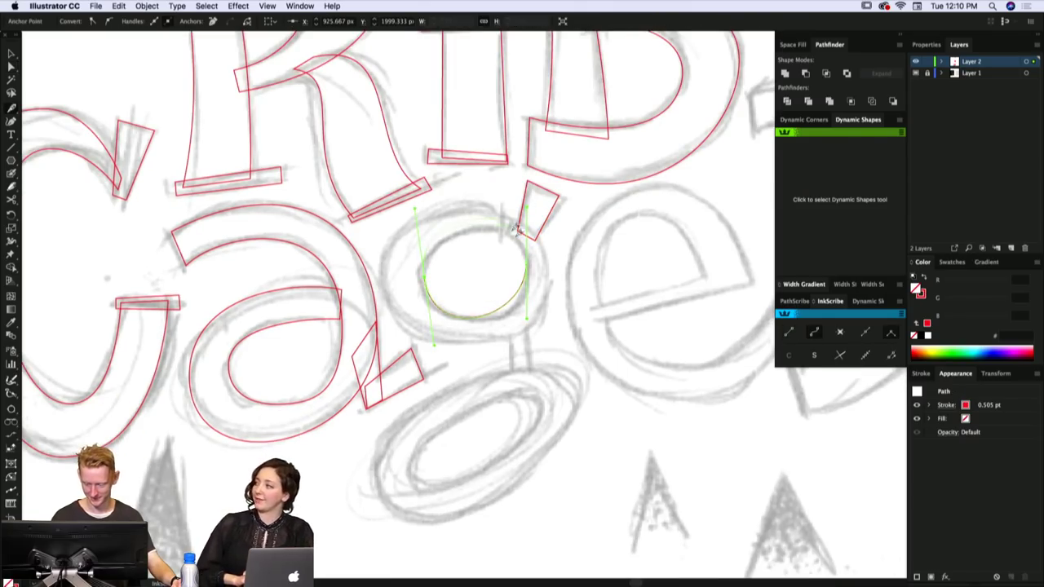
pyautogui.click(527, 265)
pyautogui.moveTo(527, 265); pyautogui.dragTo(529, 272)
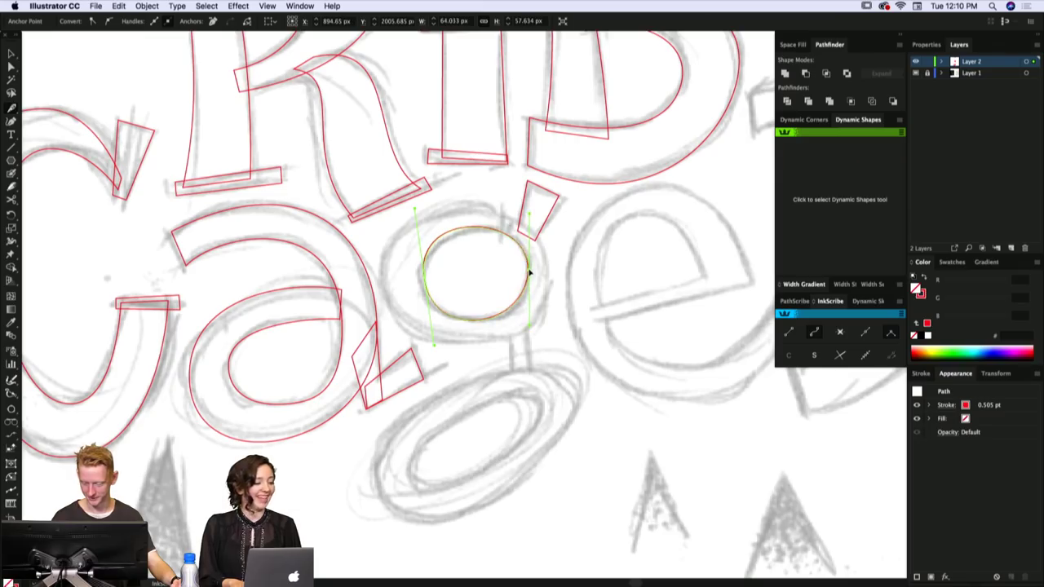
pyautogui.moveTo(529, 325); pyautogui.dragTo(532, 331)
# - Refine the g's counter oval by adjusting the left anchor and its handles to follow the sketch, and deselect it
pyautogui.hotkey('shift', 'c')
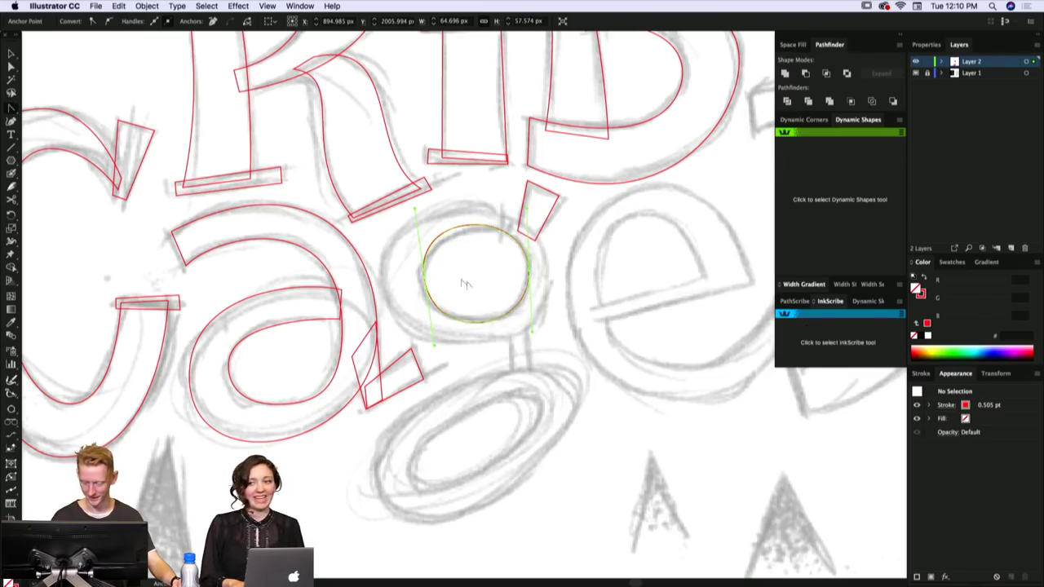
pyautogui.press('p')
pyautogui.click(415, 209)
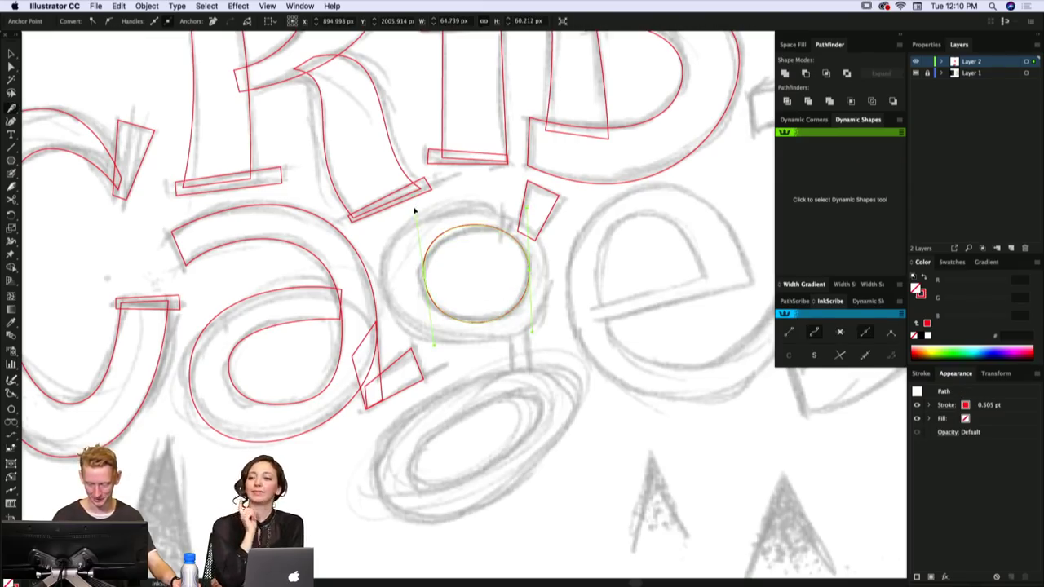
pyautogui.moveTo(414, 211); pyautogui.dragTo(417, 218)
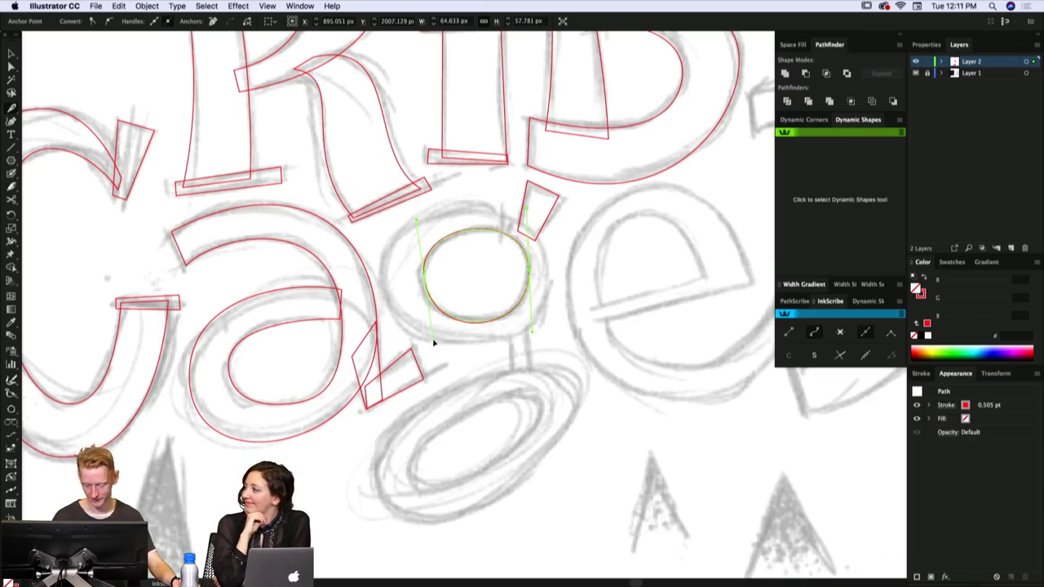
pyautogui.moveTo(433, 335); pyautogui.dragTo(433, 335)
pyautogui.moveTo(475, 310); pyautogui.dragTo(477, 313)
pyautogui.press('a')
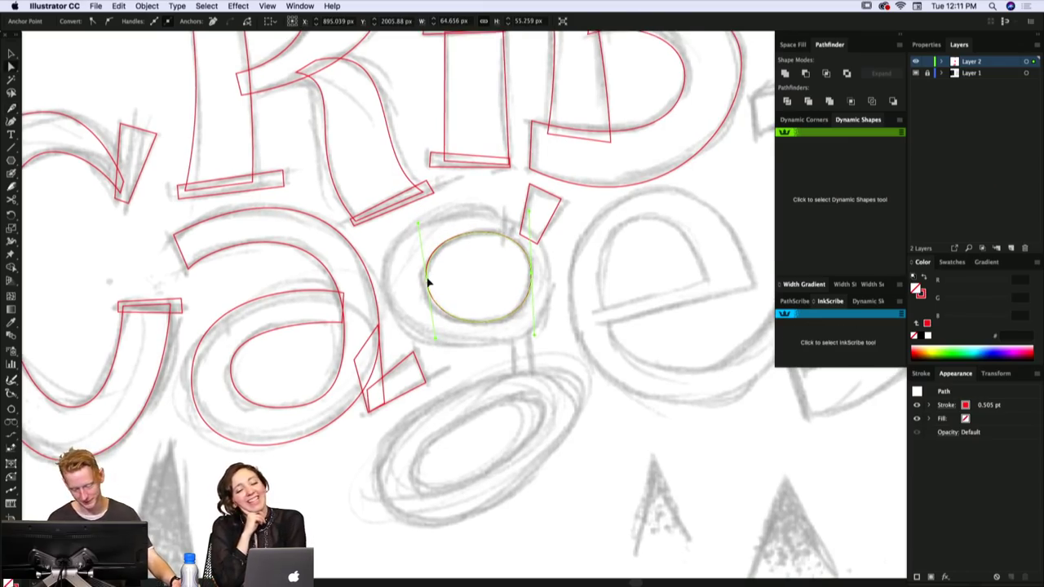
pyautogui.moveTo(427, 280); pyautogui.dragTo(423, 284)
pyautogui.scroll(-1, 573, 273)
pyautogui.keyDown('super'); pyautogui.click(541, 234); pyautogui.keyUp('super')
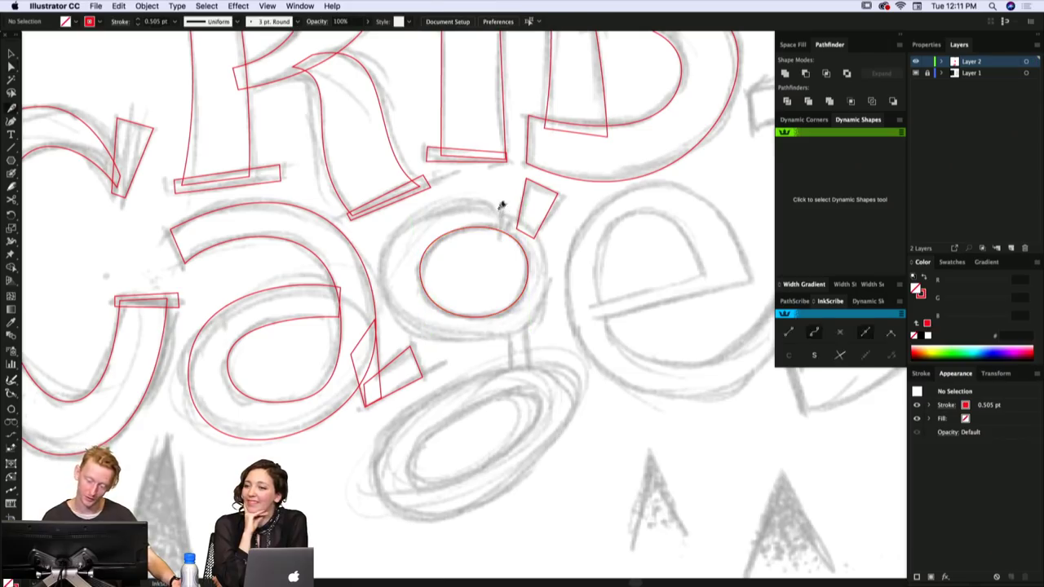
# - Start the g's bowl outline with a short edge at its top opening and trace its inner contour around the counter oval
pyautogui.click(499, 226)
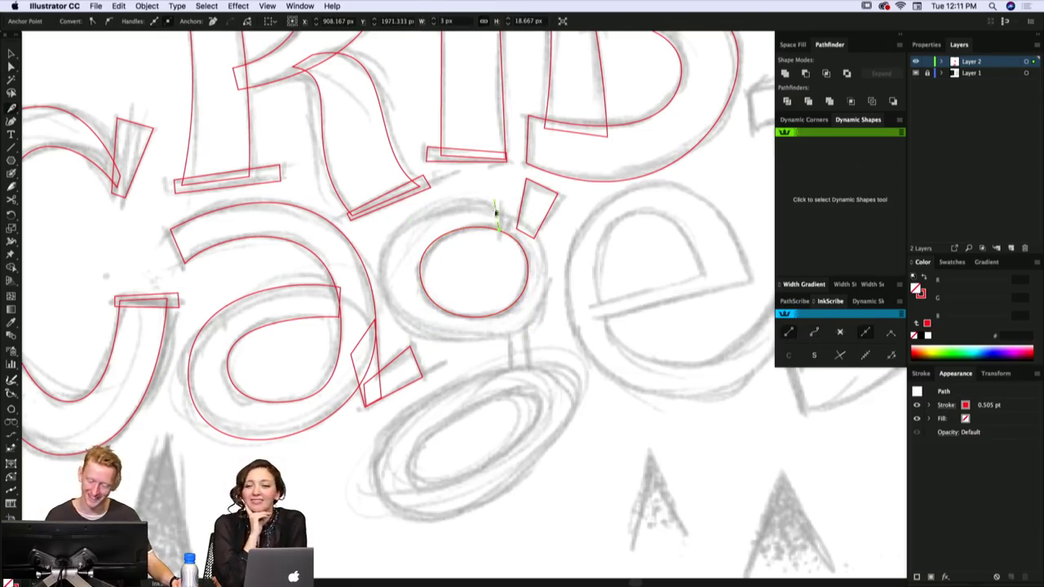
pyautogui.moveTo(421, 277); pyautogui.dragTo(427, 335)
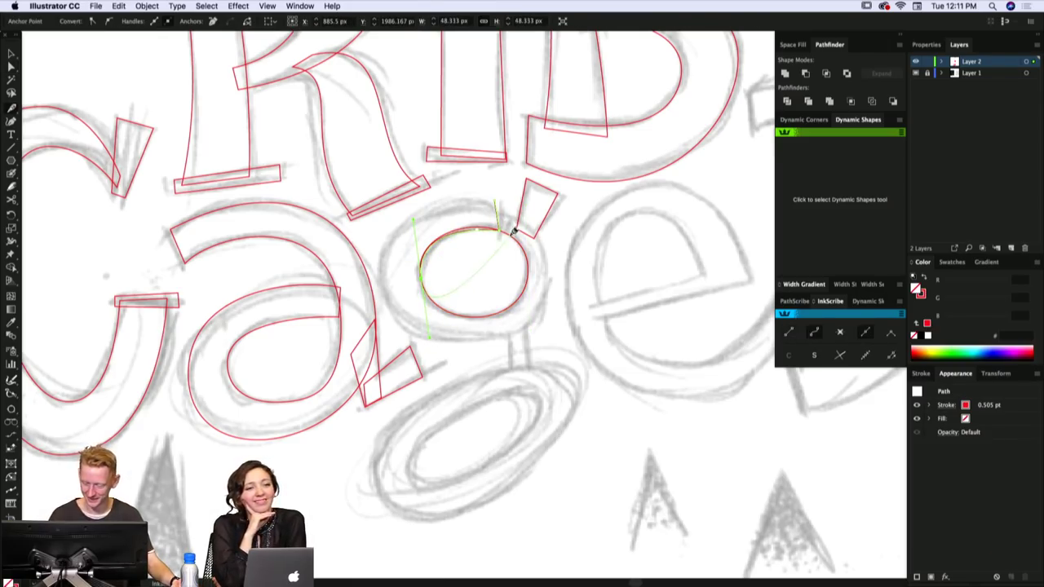
pyautogui.moveTo(517, 217); pyautogui.dragTo(517, 220)
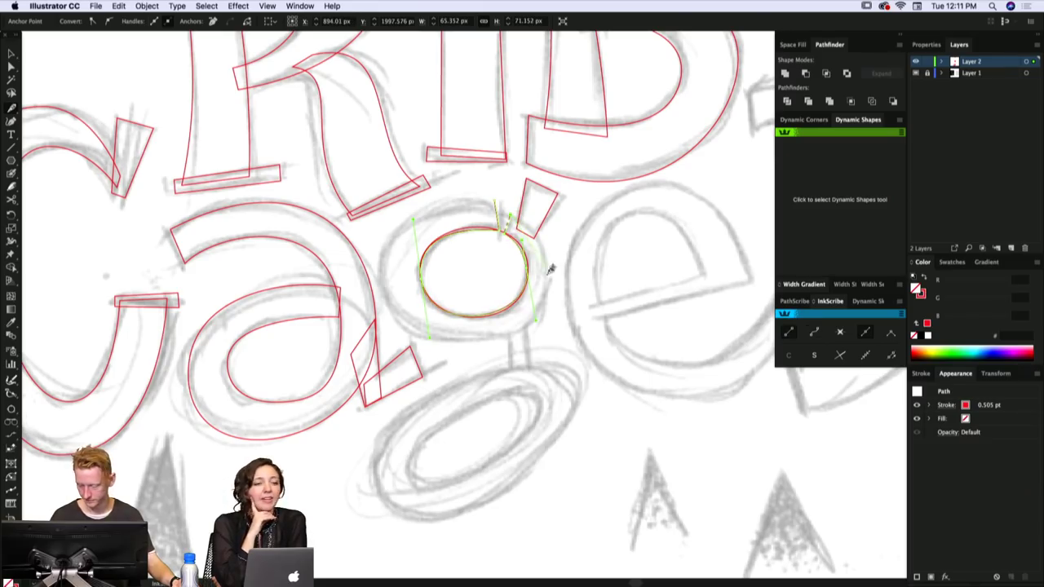
# - Trace the g bowl's outer contour around the right, bottom and left sides, closing the path at the top opening
pyautogui.moveTo(548, 277); pyautogui.dragTo(548, 327)
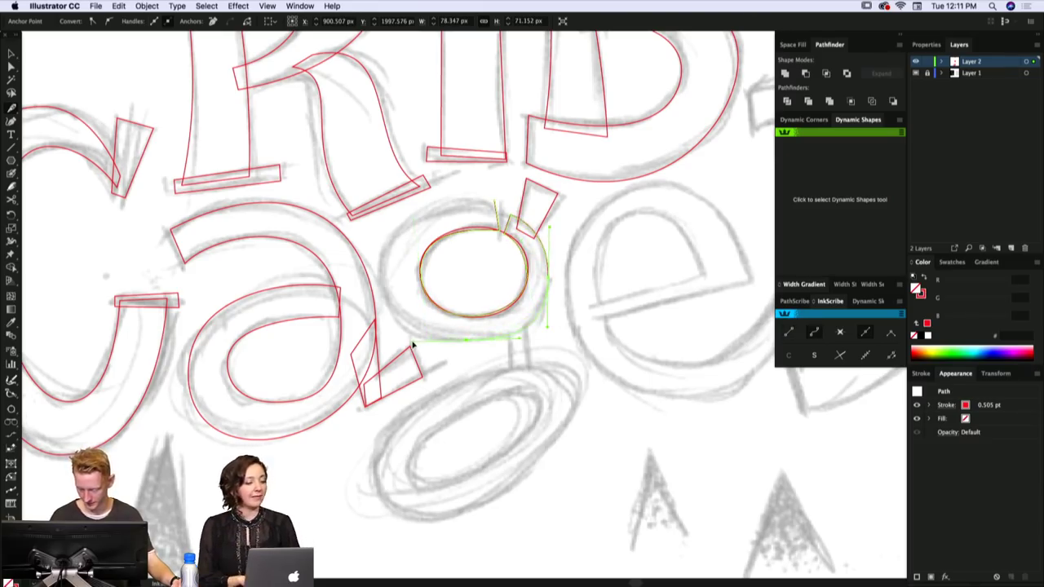
pyautogui.click(386, 332)
pyautogui.moveTo(377, 217); pyautogui.dragTo(378, 211)
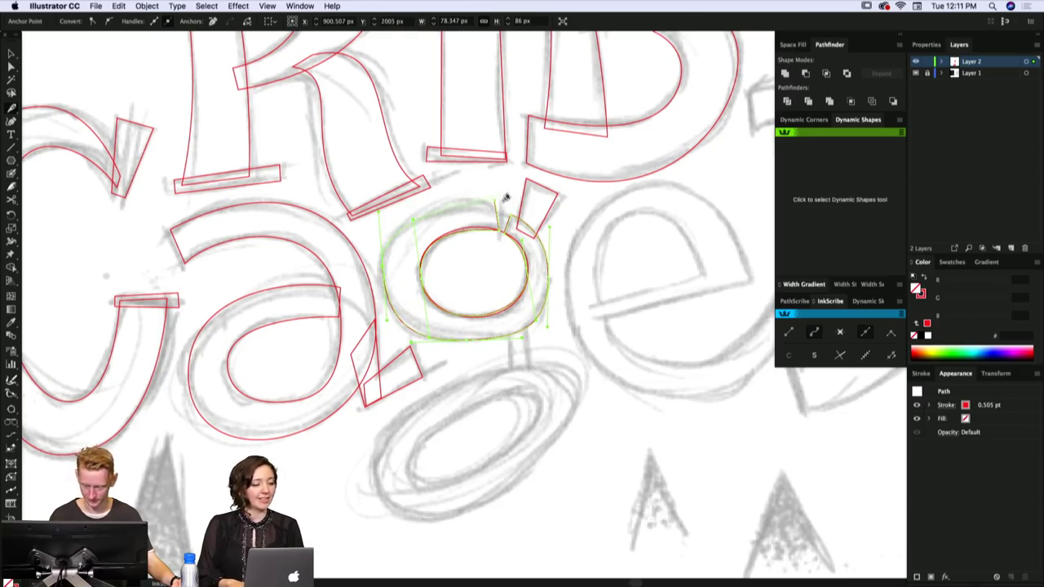
pyautogui.click(495, 200)
# - Shift the outer corner at the g bowl's top opening slightly and round the curve leading into it
pyautogui.press('a')
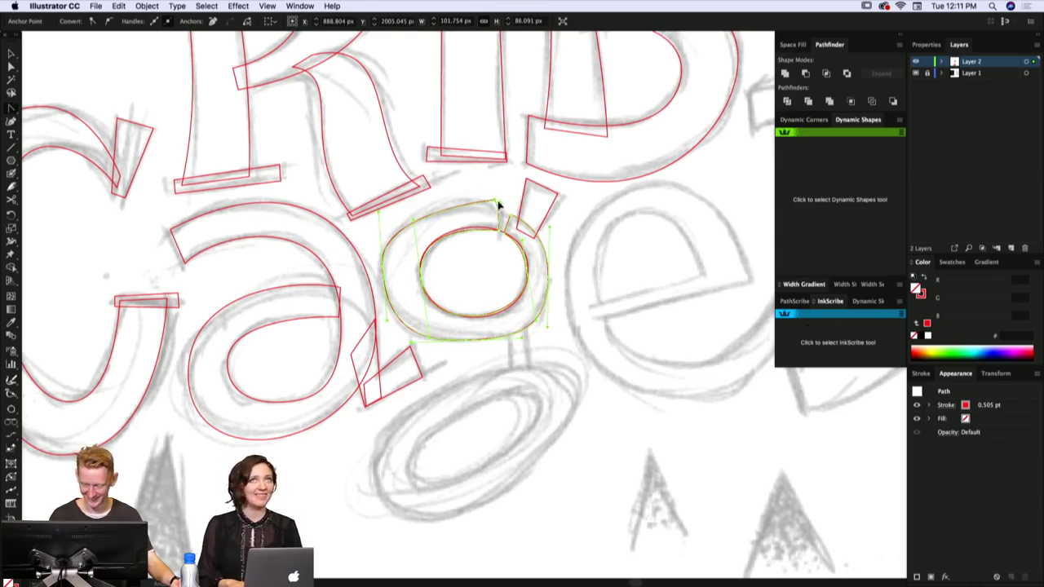
pyautogui.press('super+shift+a')
pyautogui.click(495, 201)
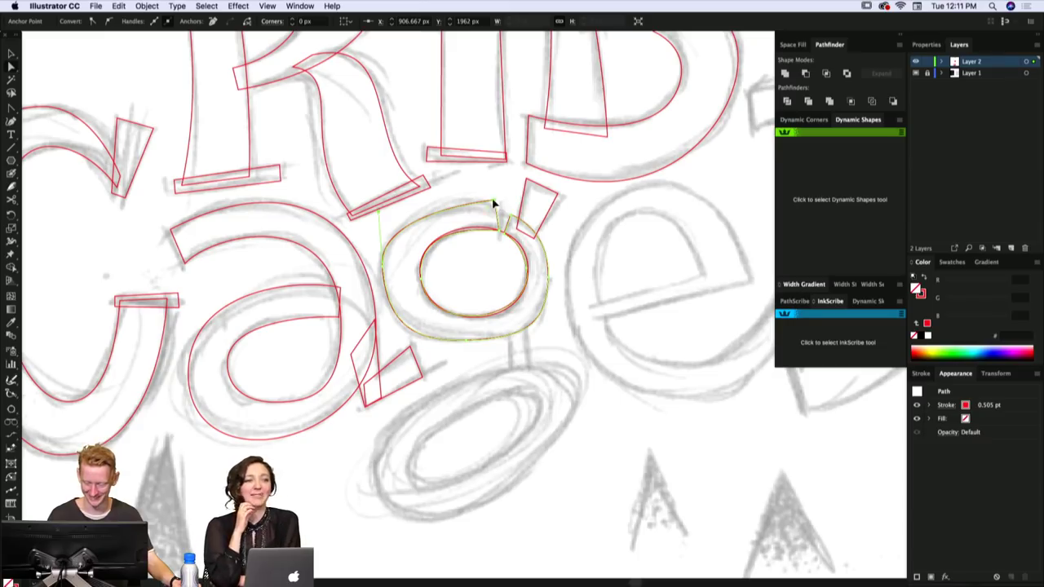
pyautogui.press('super+shift+a')
pyautogui.click(495, 202)
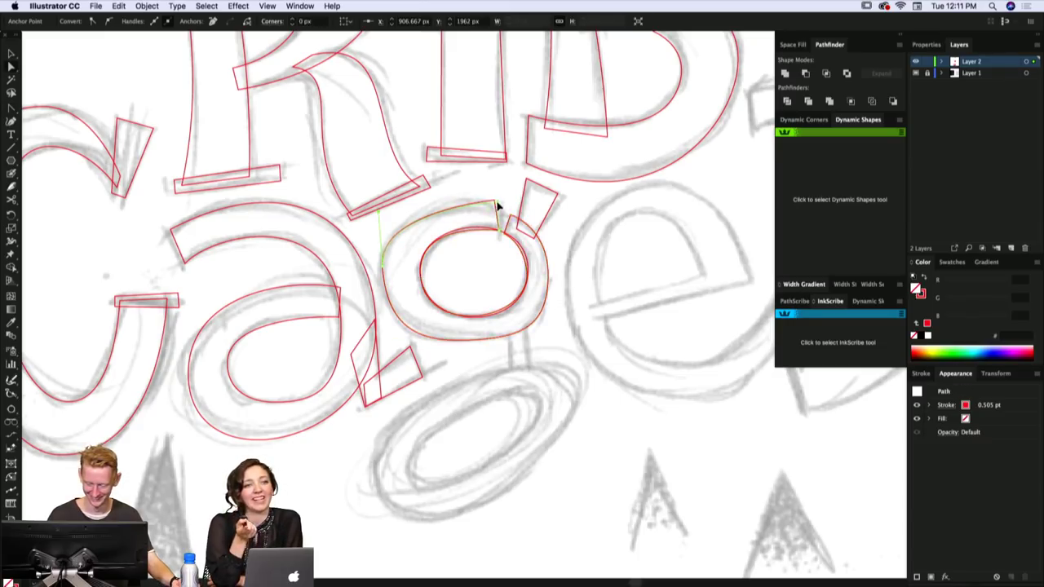
pyautogui.moveTo(495, 202); pyautogui.dragTo(499, 203)
pyautogui.press('p')
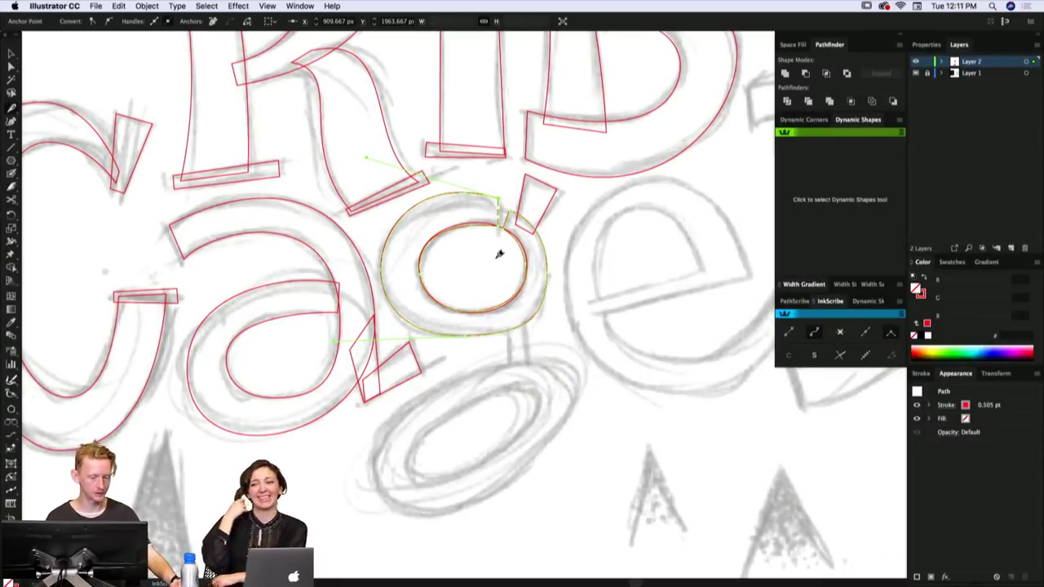
# - Refine the g bowl's inner contour by nudging the anchors near its top opening and adjusting the handles on its left side
pyautogui.moveTo(522, 271); pyautogui.dragTo(515, 274)
pyautogui.press('a')
pyautogui.click(512, 240)
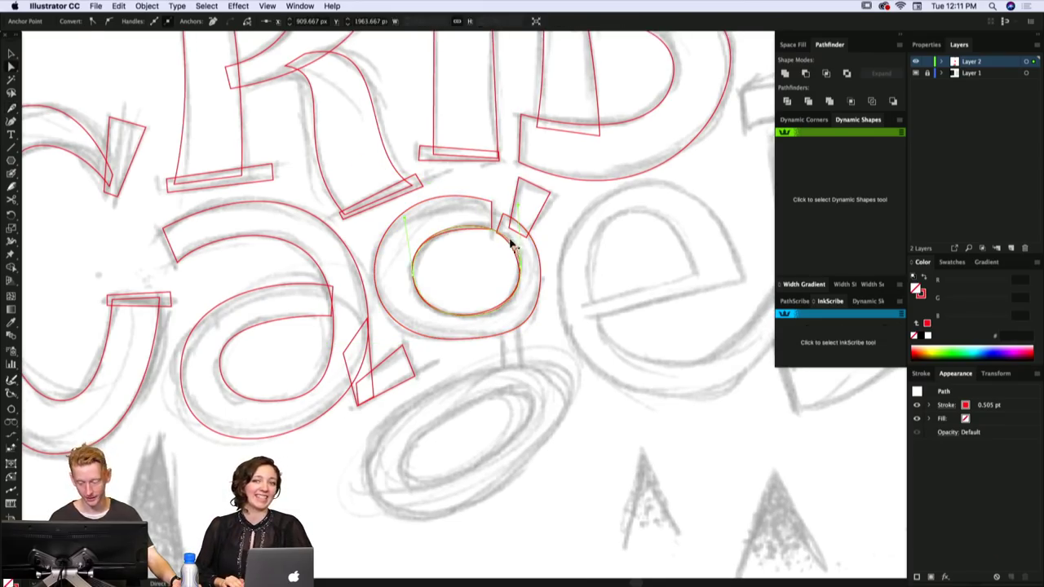
pyautogui.scroll(-1, 520, 241)
pyautogui.click(489, 222)
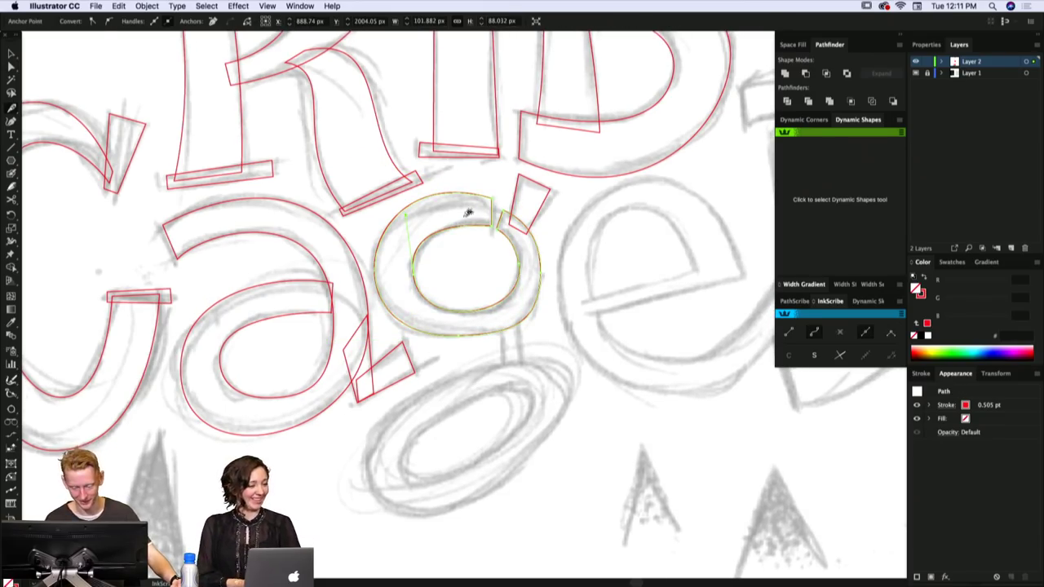
pyautogui.keyDown('super'); pyautogui.click(492, 225); pyautogui.keyUp('super')
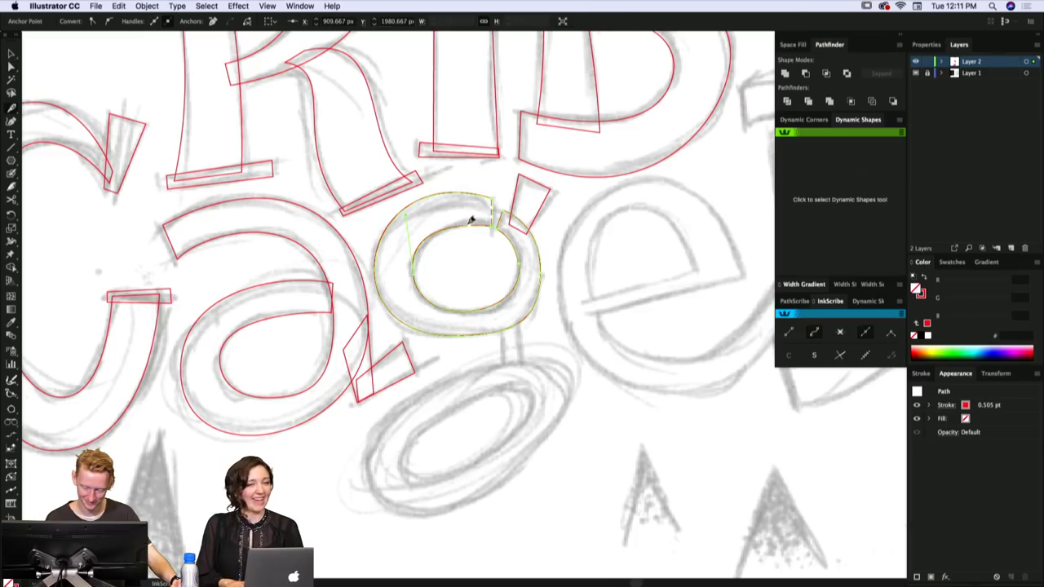
pyautogui.moveTo(472, 224); pyautogui.dragTo(471, 219)
pyautogui.click(406, 213)
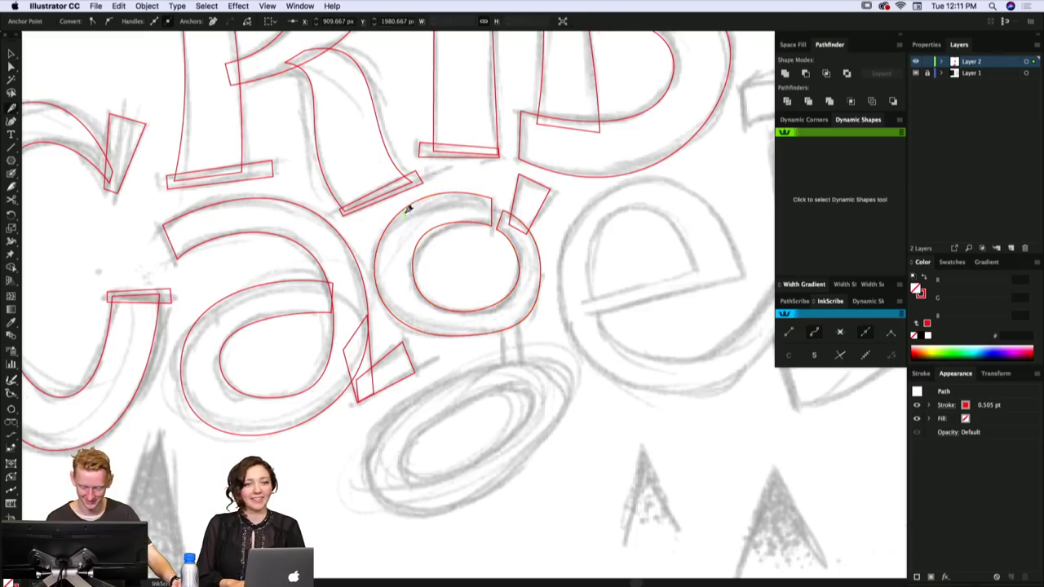
pyautogui.press('super+z')
pyautogui.moveTo(406, 217); pyautogui.dragTo(412, 225)
# - Adjust the side anchors of the g bowl's inner contour to follow the sketch and deselect the finished bowl
pyautogui.scroll(-1, 456, 230)
pyautogui.press('a')
pyautogui.click(520, 265)
pyautogui.scroll(-1, 523, 270)
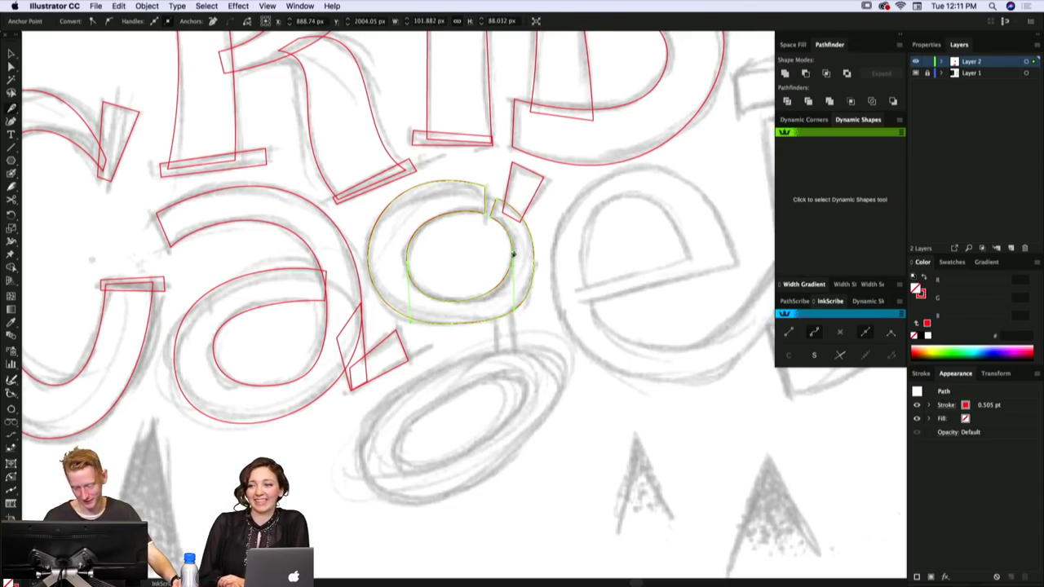
pyautogui.click(522, 231)
pyautogui.press('super+minus')
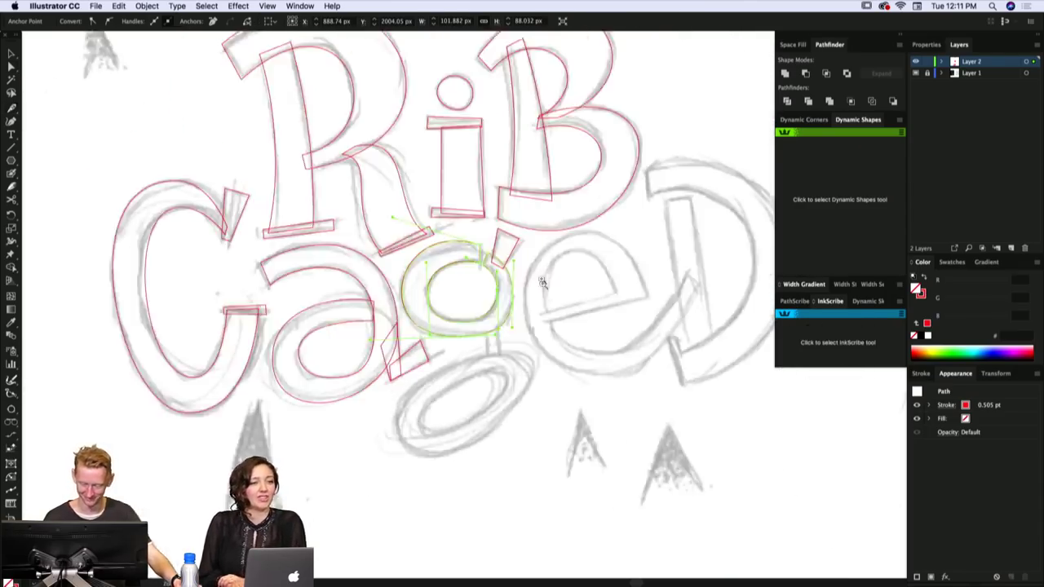
pyautogui.moveTo(464, 346); pyautogui.dragTo(411, 303)
pyautogui.scroll(-1, 509, 319)
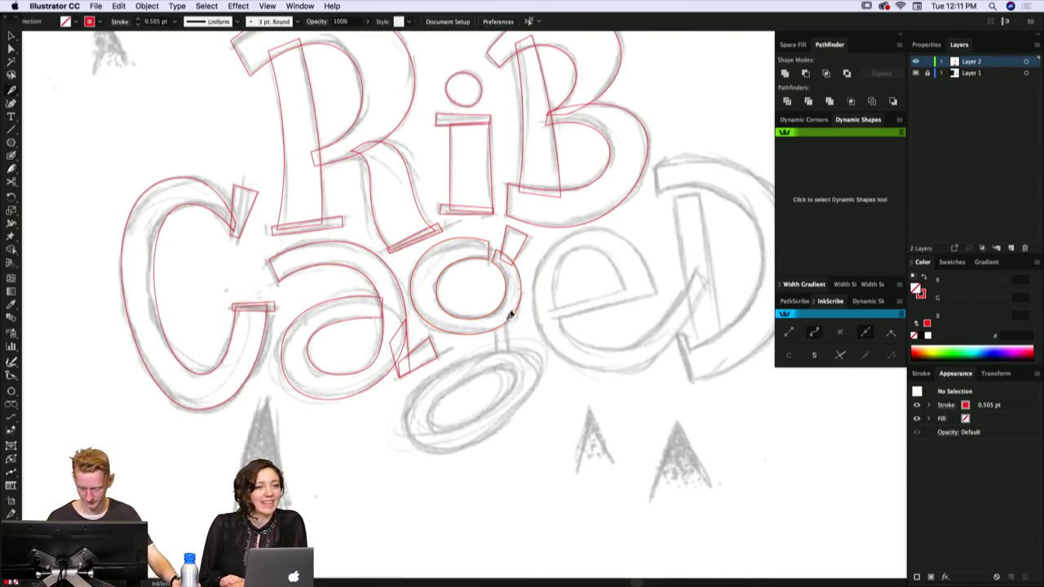
# - Draw the g's short connecting stem below the bowl as a closed four-sided shape, fit its lower edge to the sketch, and deselect it
pyautogui.click(498, 326)
pyautogui.press('super+j')
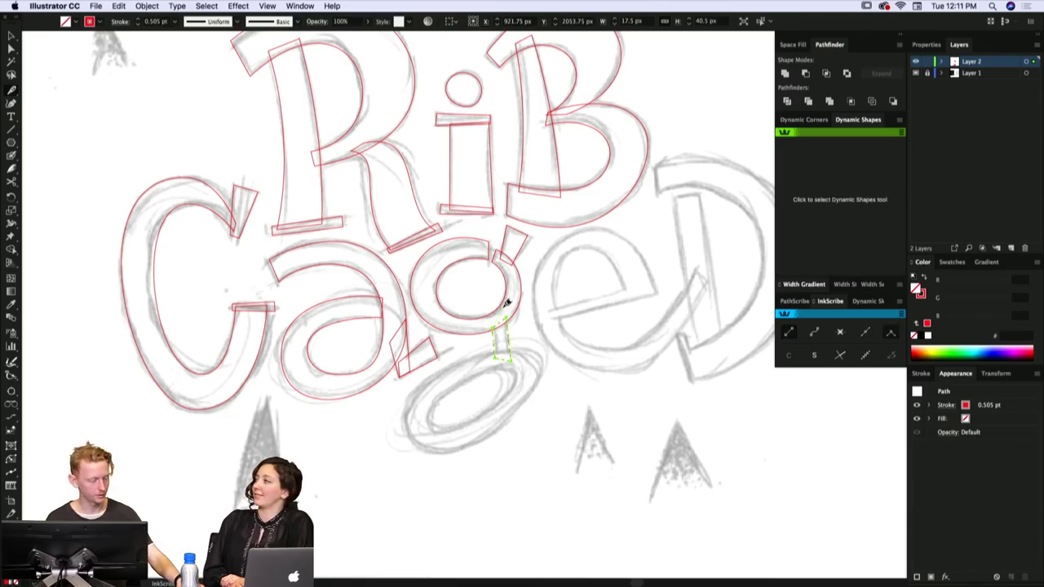
pyautogui.moveTo(518, 322); pyautogui.dragTo(512, 316)
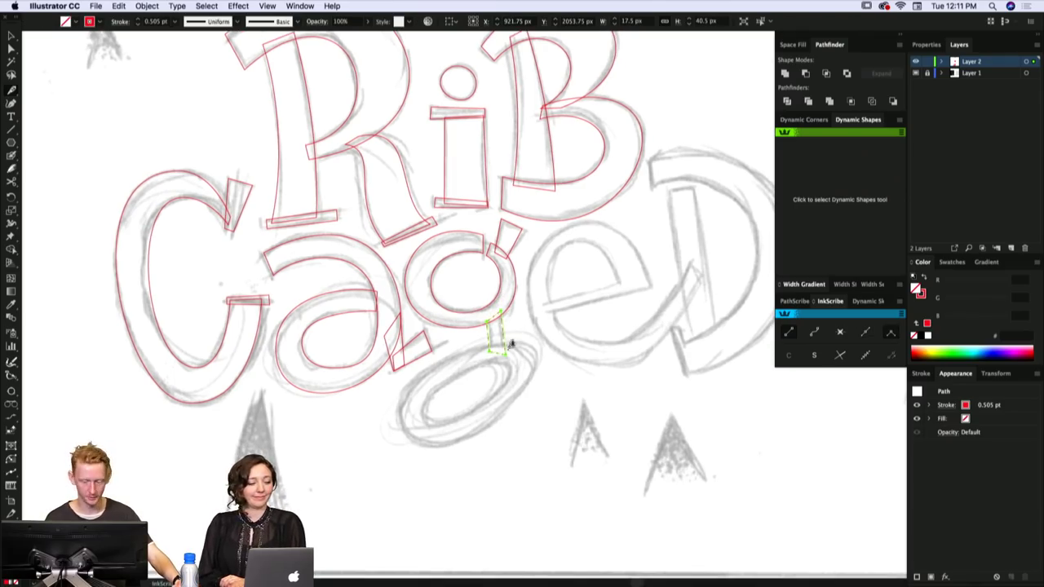
pyautogui.press('a')
pyautogui.moveTo(506, 354); pyautogui.dragTo(506, 349)
pyautogui.click(497, 330)
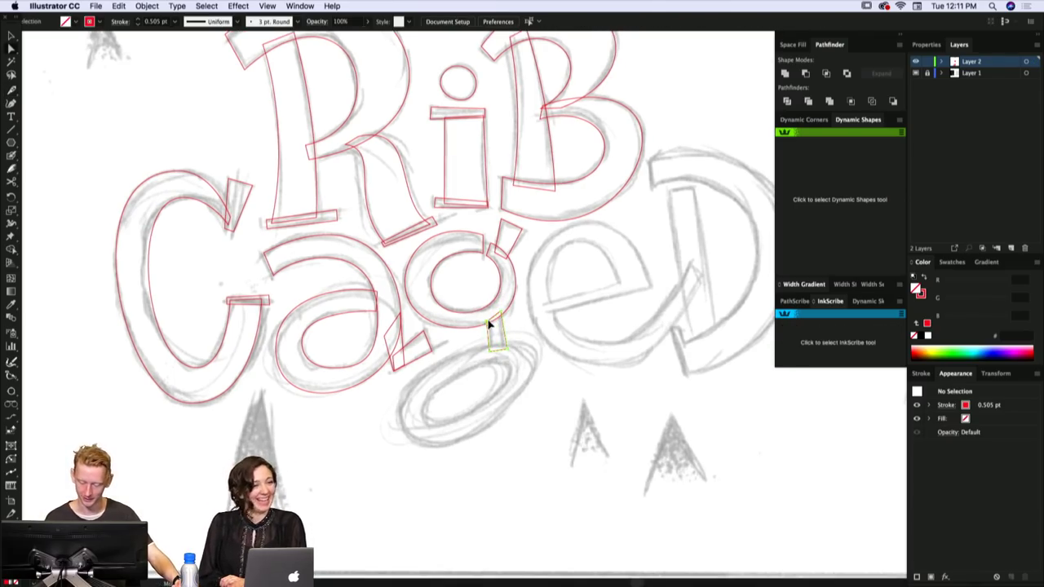
pyautogui.click(489, 324)
pyautogui.click(518, 307)
pyautogui.moveTo(519, 307); pyautogui.dragTo(520, 288)
# - Trace the outer oval of the g's lower loop with two smooth anchors, closing it and adjusting its anchors and handles to the sketch
pyautogui.press('p')
pyautogui.moveTo(527, 333); pyautogui.dragTo(541, 363)
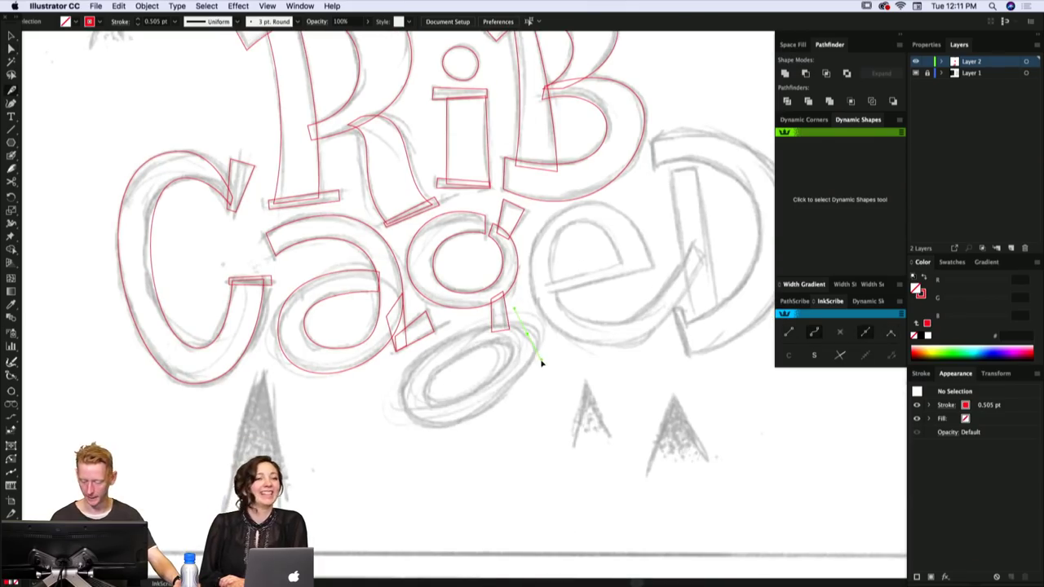
pyautogui.moveTo(408, 413); pyautogui.dragTo(446, 471)
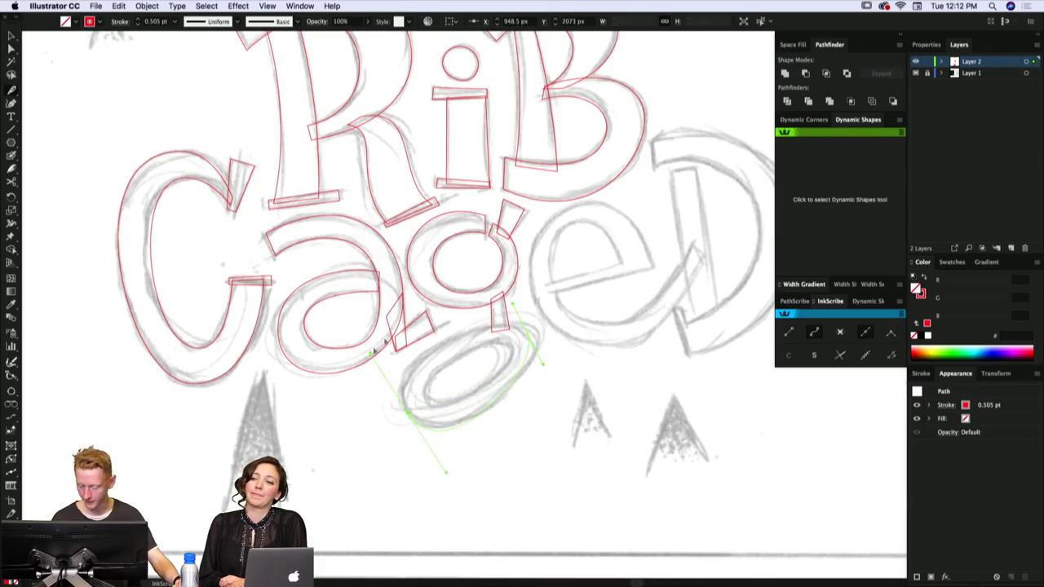
pyautogui.press('z')
pyautogui.click(528, 335)
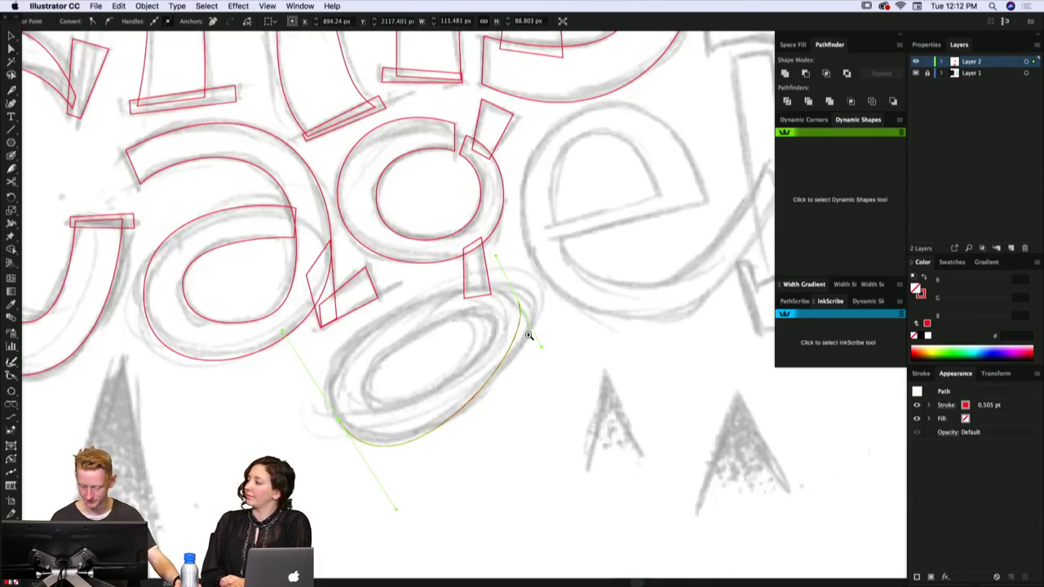
pyautogui.press('p')
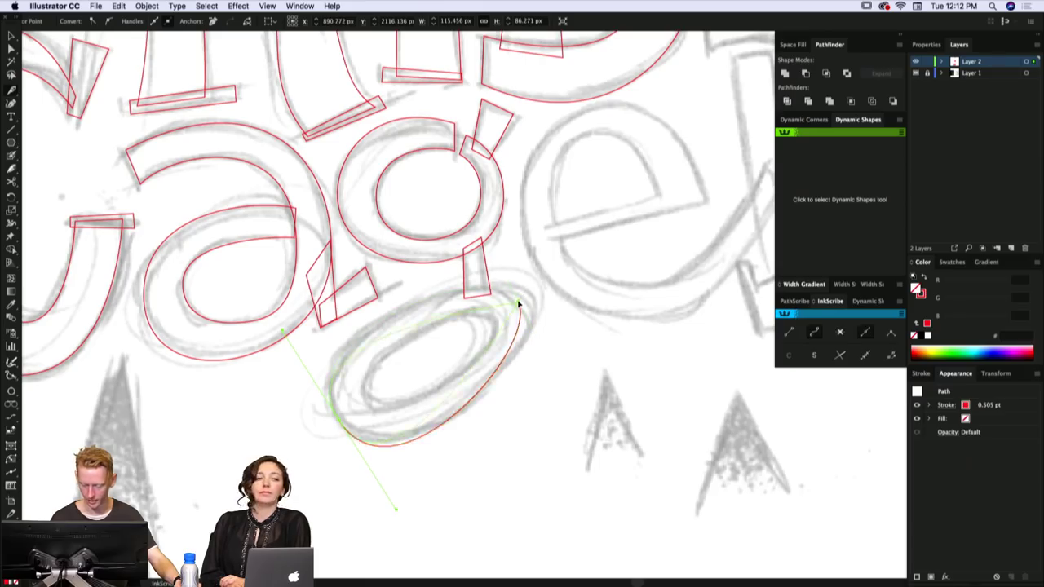
pyautogui.click(519, 301)
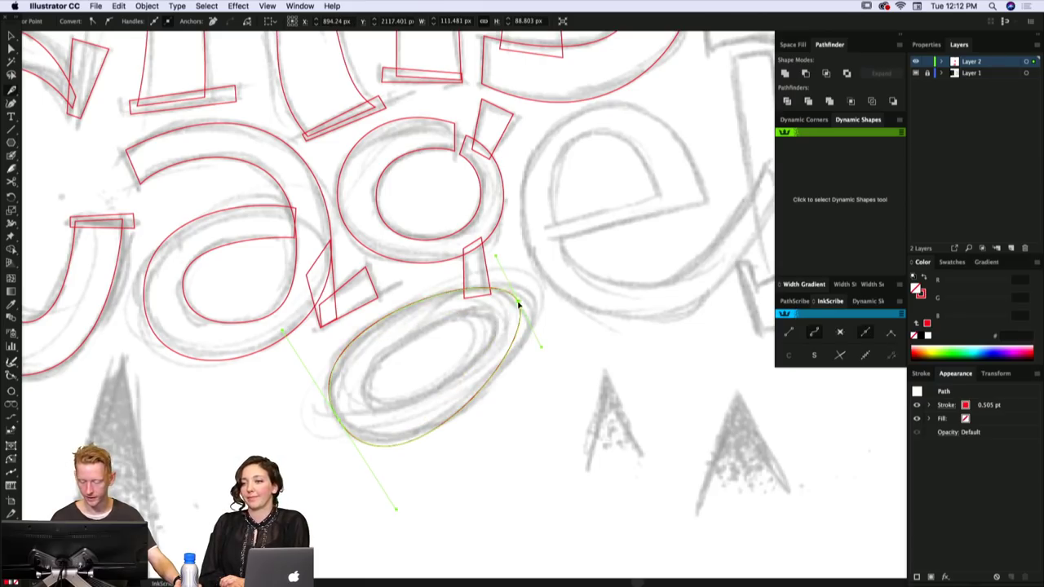
pyautogui.moveTo(519, 301); pyautogui.dragTo(527, 300)
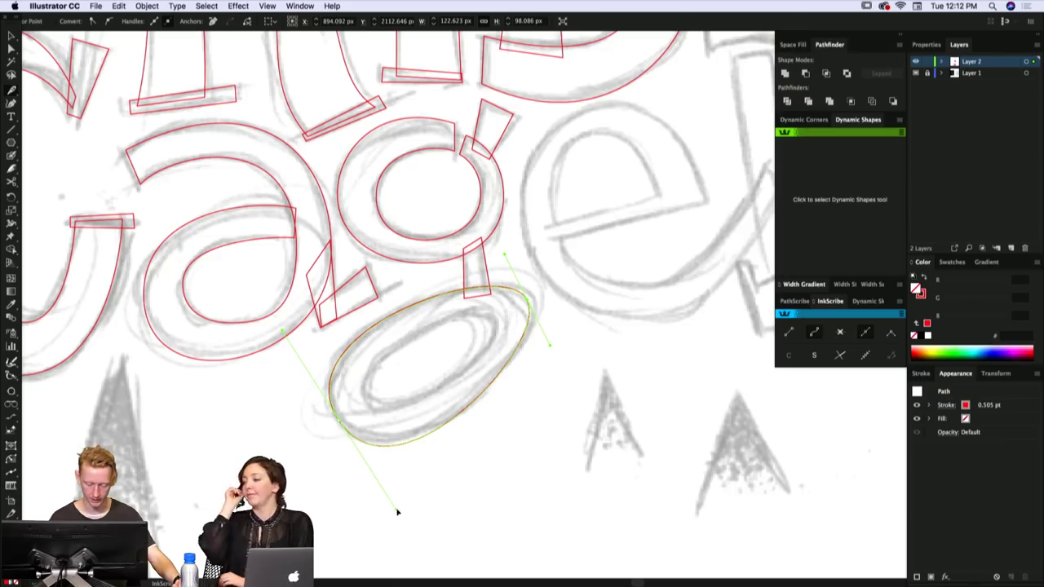
pyautogui.moveTo(397, 512); pyautogui.dragTo(379, 490)
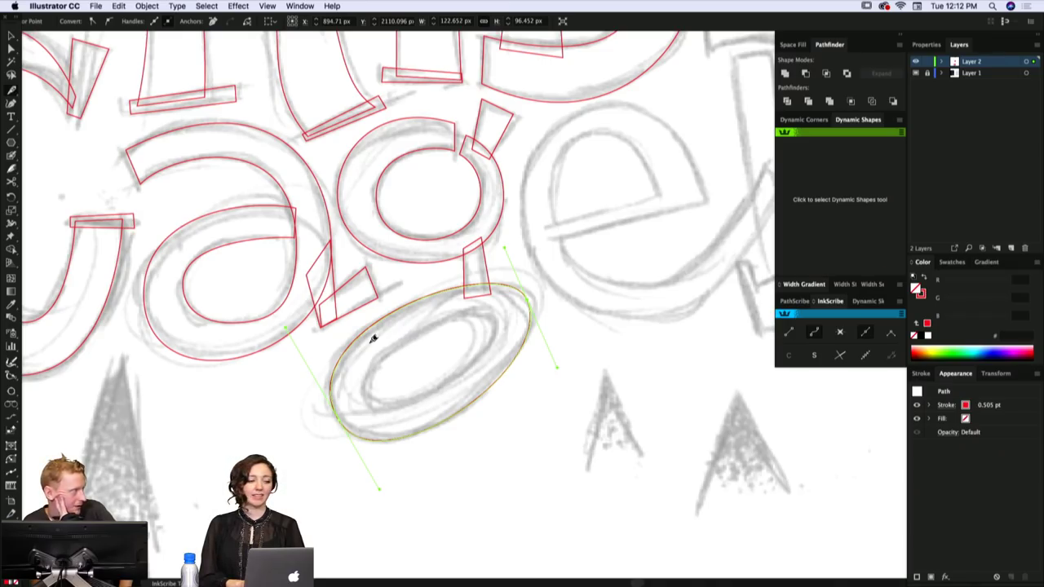
pyautogui.moveTo(543, 278); pyautogui.dragTo(547, 283)
# - Trace the inner oval of the g's lower loop as a closed two-anchor path, refine its handles to the sketch, and deselect it
pyautogui.moveTo(497, 322); pyautogui.dragTo(513, 354)
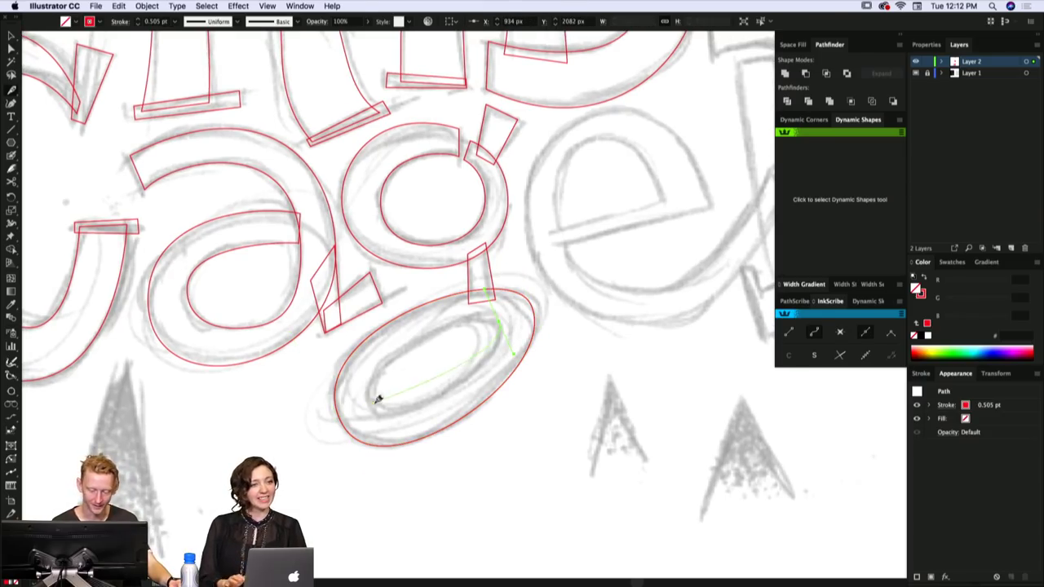
pyautogui.moveTo(373, 406); pyautogui.dragTo(344, 364)
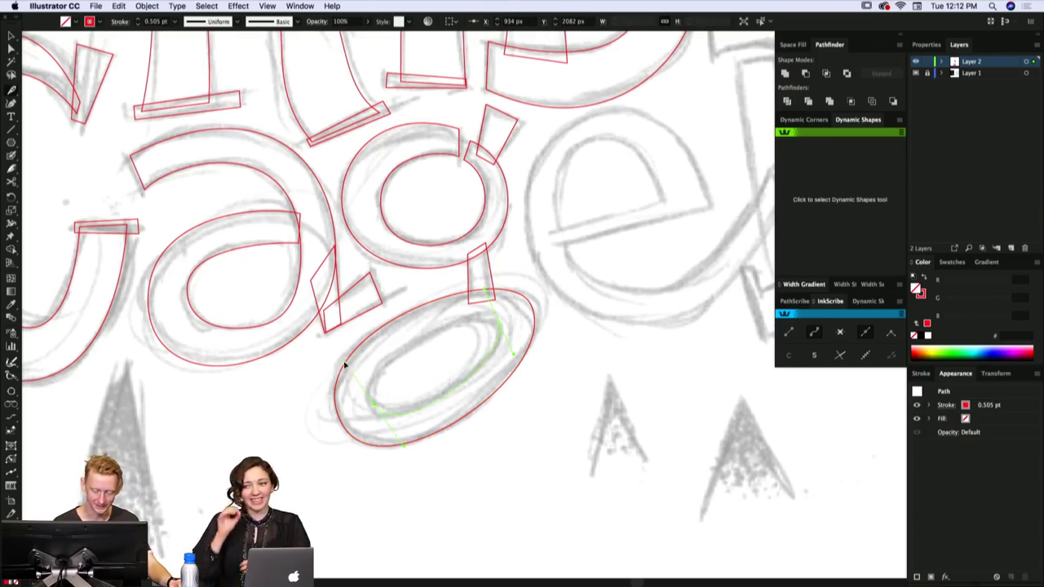
pyautogui.click(498, 324)
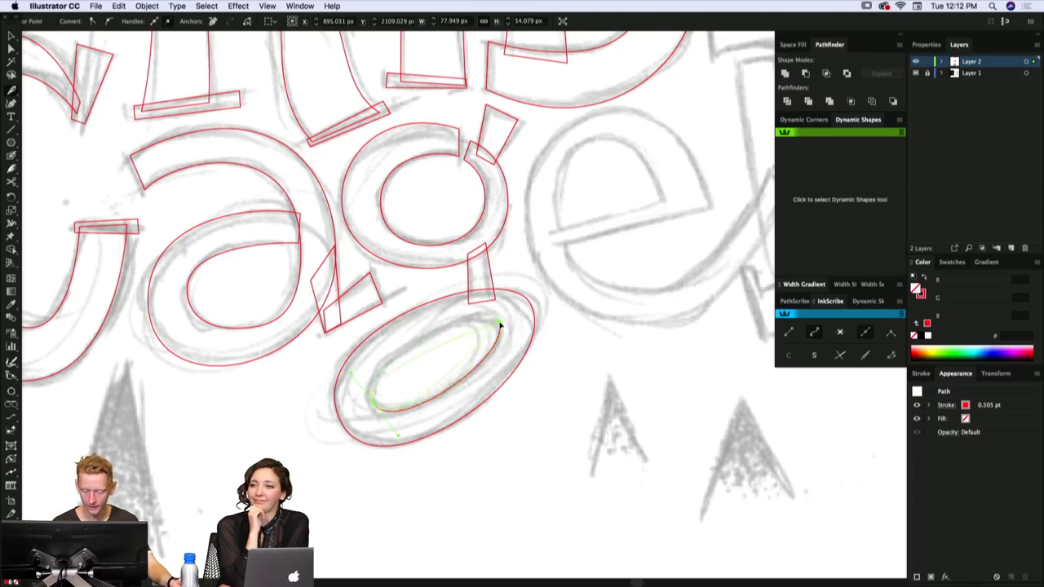
pyautogui.keyDown('alt'); pyautogui.click(498, 323); pyautogui.keyUp('alt')
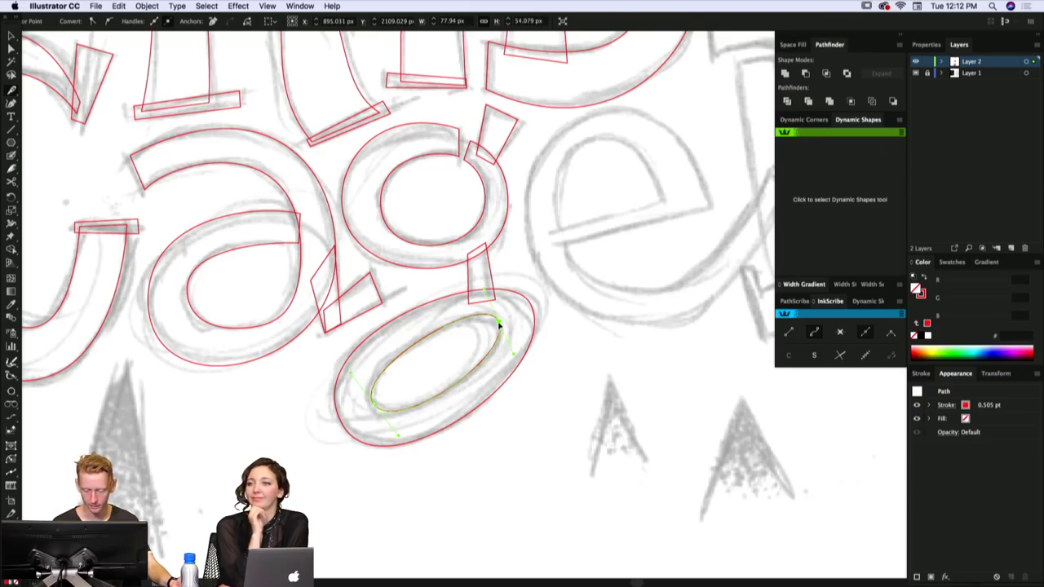
pyautogui.moveTo(486, 300); pyautogui.dragTo(485, 300)
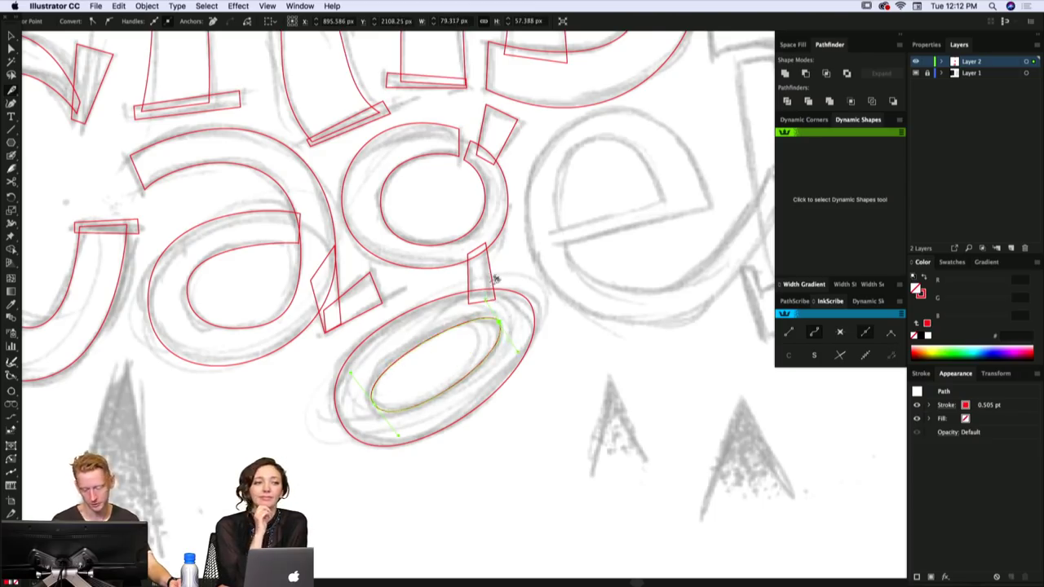
pyautogui.moveTo(351, 375); pyautogui.dragTo(347, 363)
pyautogui.scroll(3, 562, 389)
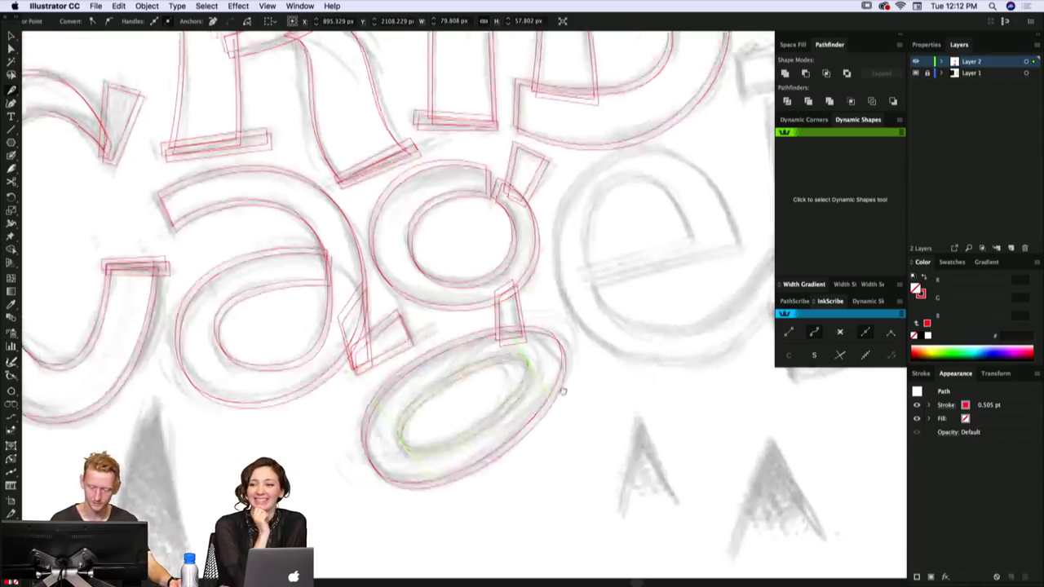
pyautogui.keyDown('super'); pyautogui.click(568, 390); pyautogui.keyUp('super')
pyautogui.scroll(2, 552, 378)
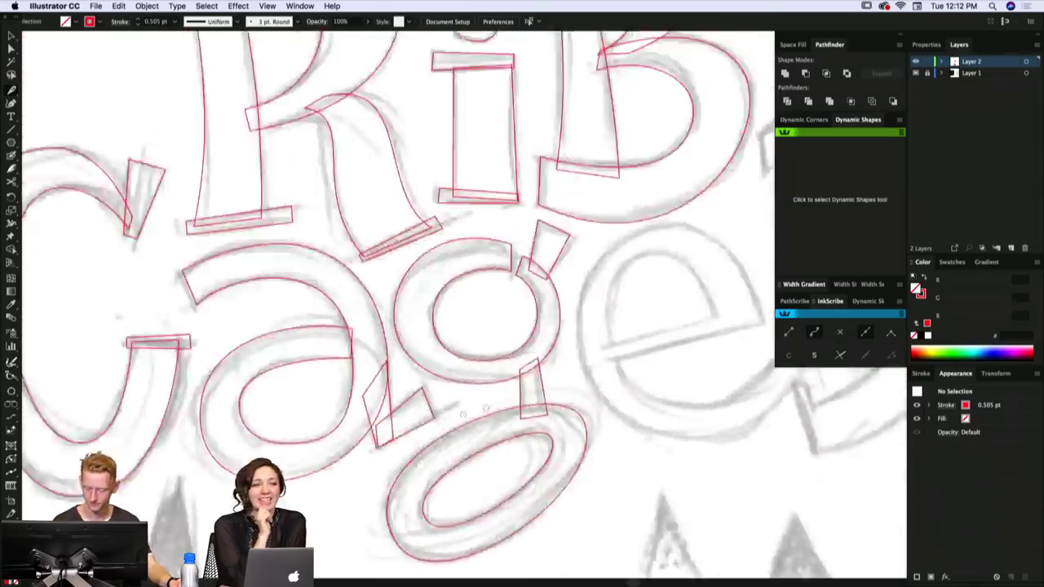
# - Start the letter e with its crossbar's upper edge and trace the inner contour around the counter to the tail's tip
pyautogui.hscroll(5, 552, 378)
pyautogui.click(420, 385)
pyautogui.click(542, 354)
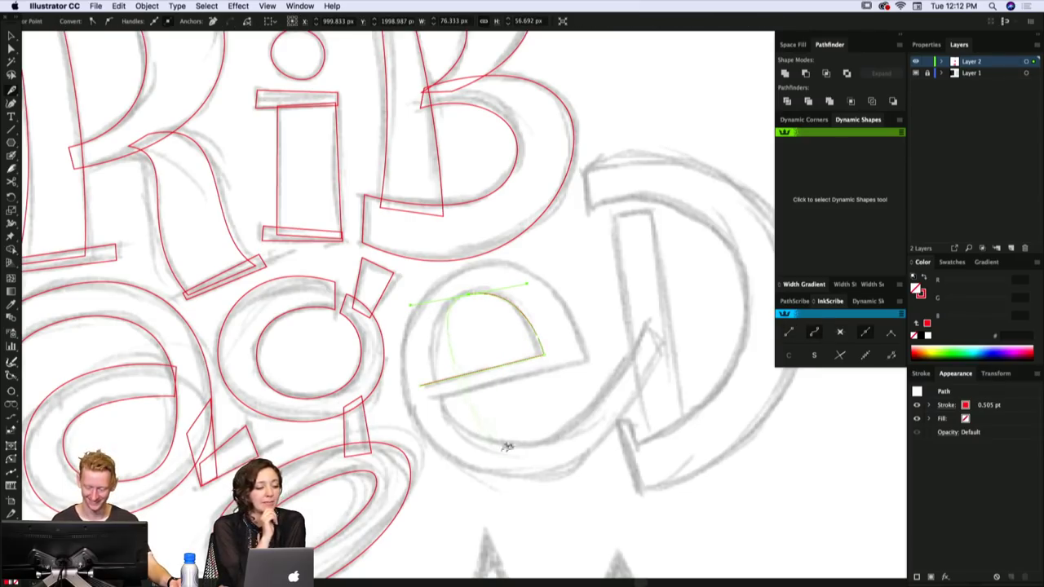
pyautogui.moveTo(526, 441)
pyautogui.mouseDown()
pyautogui.moveTo(629, 425)
pyautogui.moveTo(604, 427)
pyautogui.mouseUp()
pyautogui.click(645, 326)
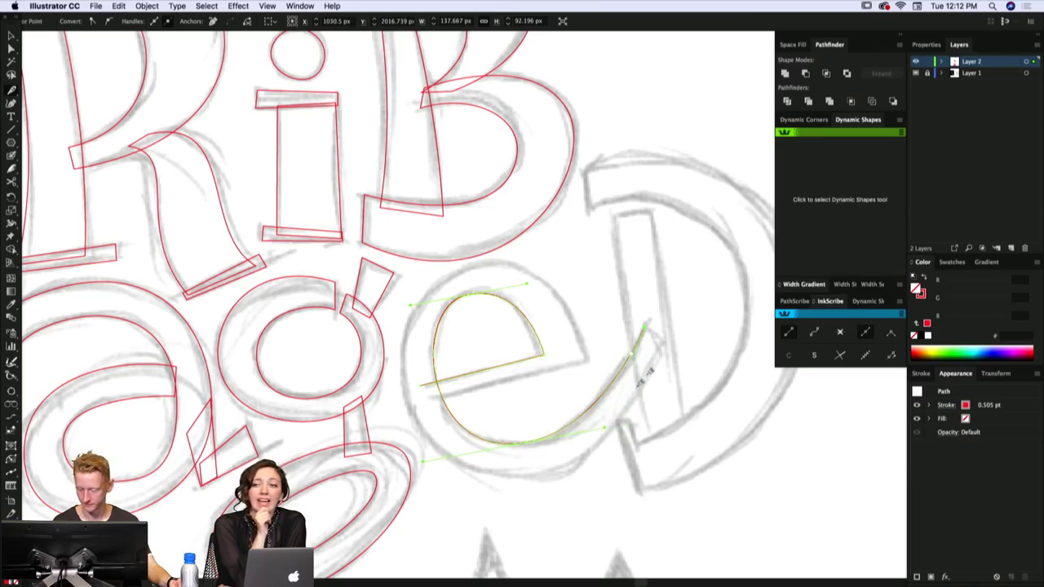
# - Cap the e's tail and trace its outer contour along the bottom, left side and top to the crossbar's right corner
pyautogui.click(667, 345)
pyautogui.moveTo(527, 477); pyautogui.dragTo(450, 476)
pyautogui.moveTo(406, 373); pyautogui.dragTo(404, 365)
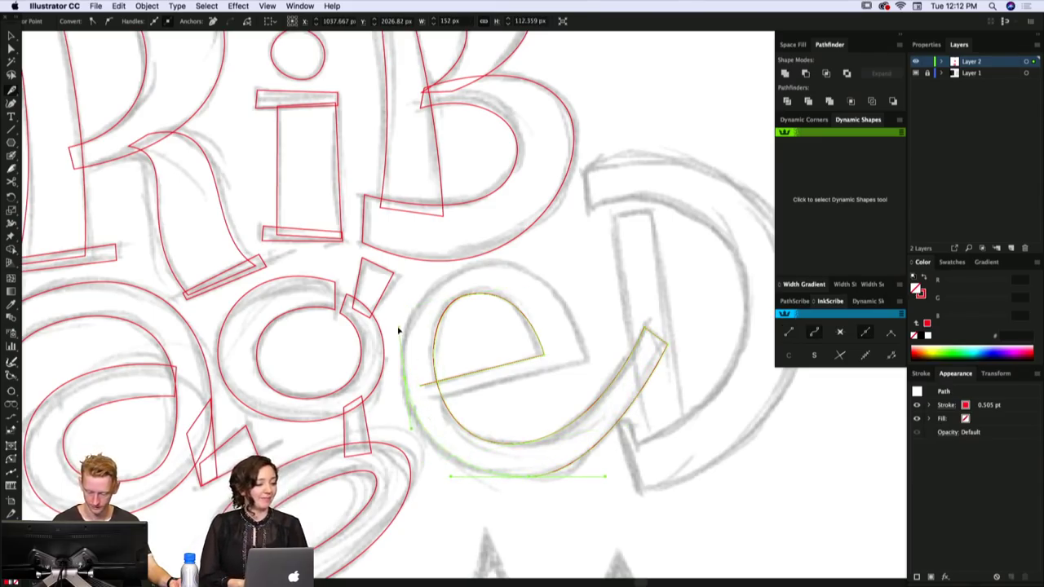
pyautogui.click(398, 329)
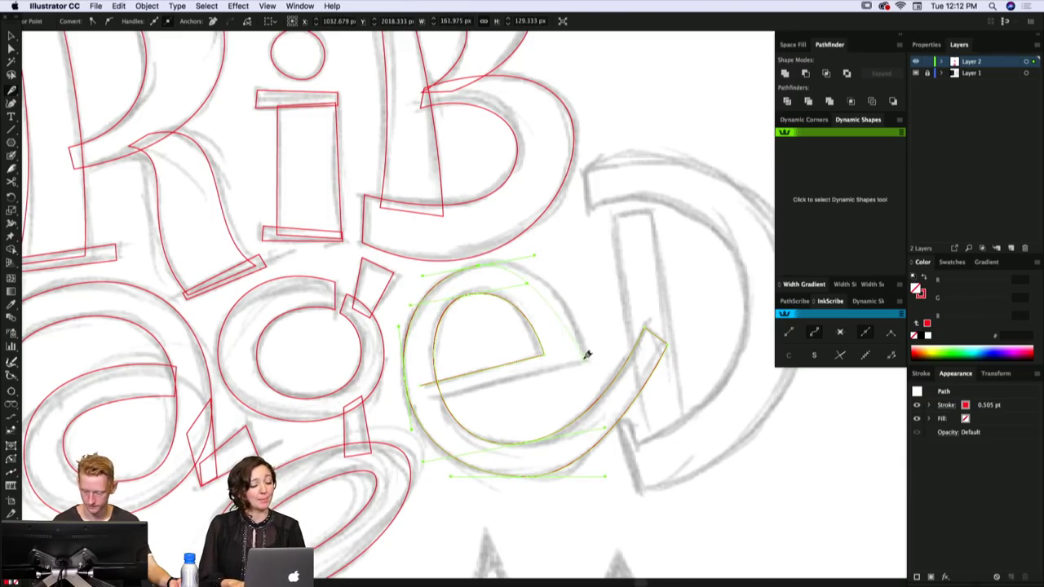
pyautogui.moveTo(584, 350); pyautogui.dragTo(571, 304)
# - Draw the e crossbar's lower edge, close the path at its left end, and nudge the outer right corner to the sketch
pyautogui.click(427, 399)
pyautogui.press('super+4')
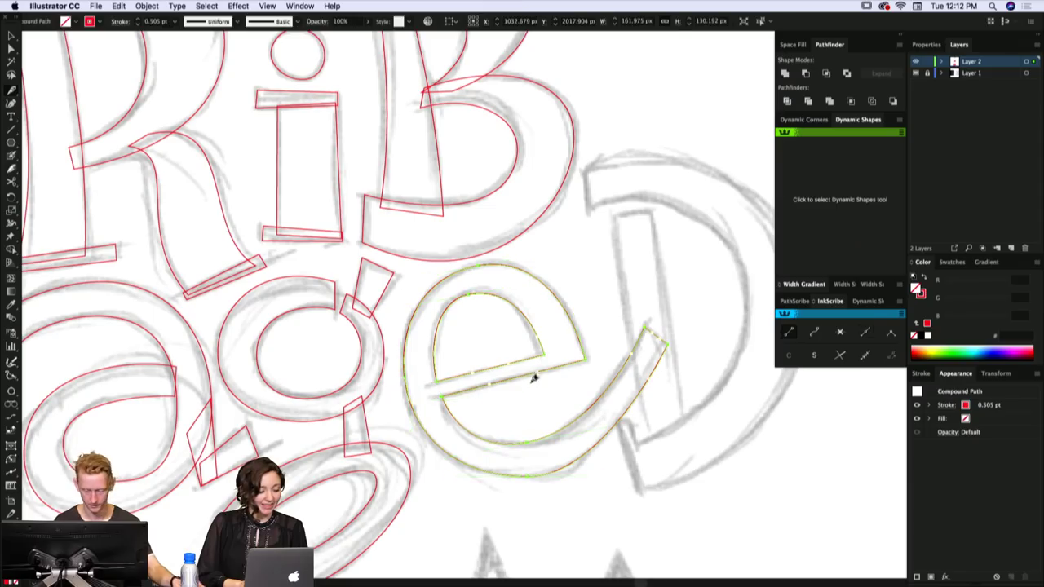
pyautogui.press('super+z')
pyautogui.keyDown('super'); pyautogui.click(426, 400); pyautogui.keyUp('super')
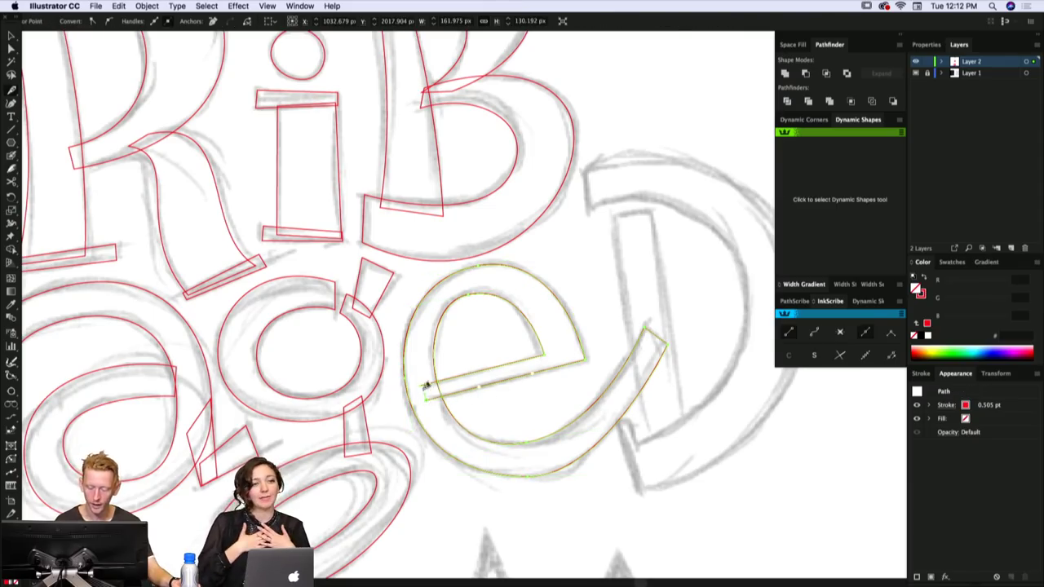
pyautogui.click(423, 389)
pyautogui.moveTo(420, 387); pyautogui.dragTo(421, 384)
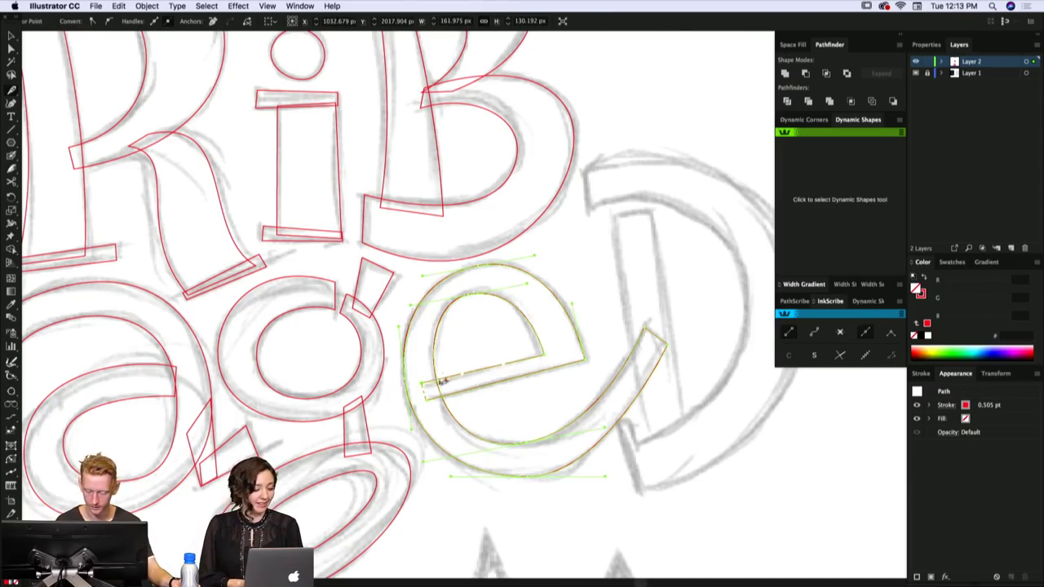
pyautogui.moveTo(583, 360); pyautogui.dragTo(584, 363)
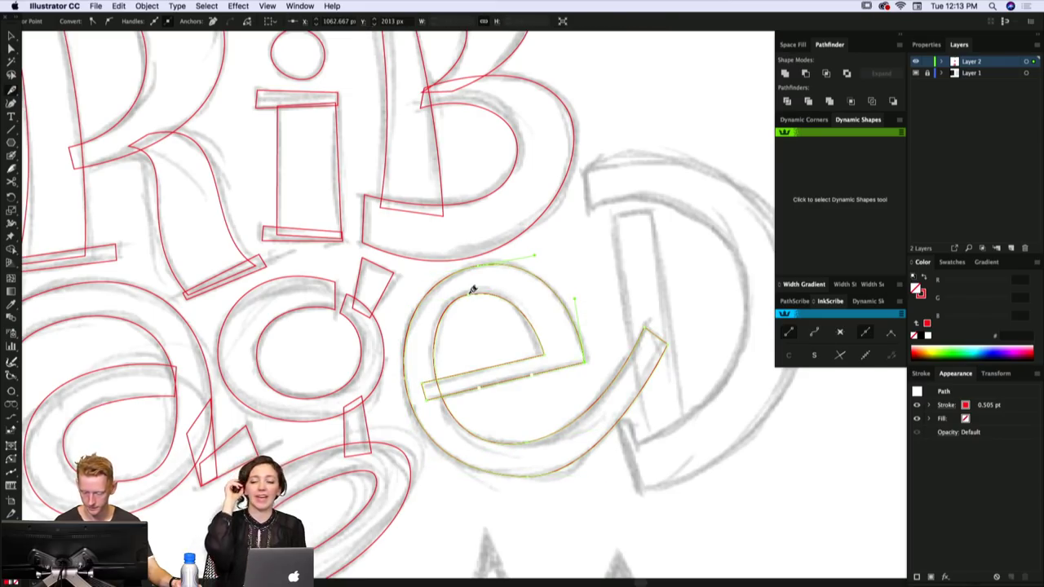
# - Reposition the top anchors of the e's inner and outer contours so both sit at the curve's highest points
pyautogui.press('r')
pyautogui.moveTo(469, 293); pyautogui.dragTo(479, 293)
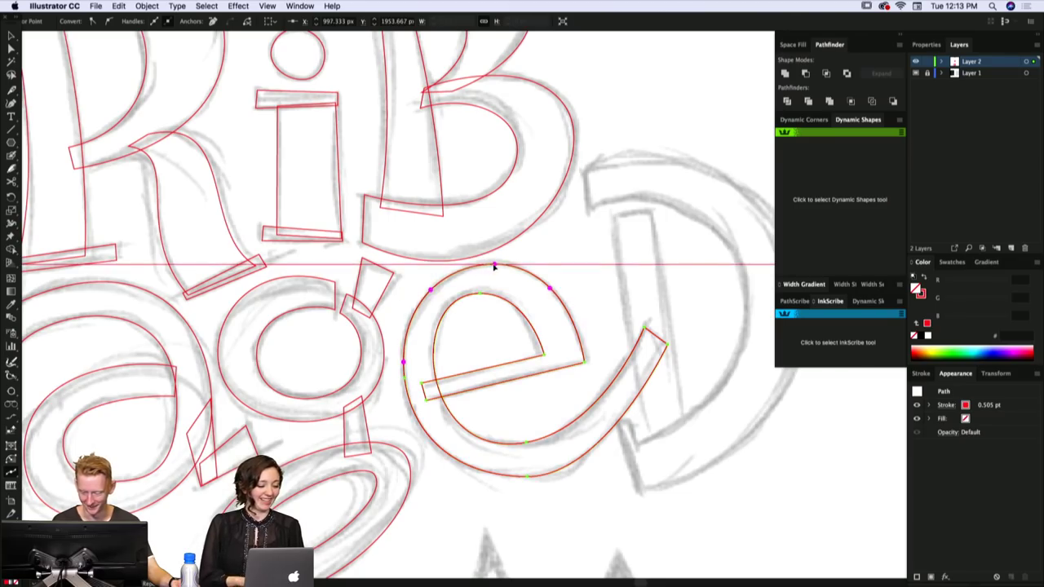
pyautogui.click(492, 265)
pyautogui.scroll(-1, 526, 283)
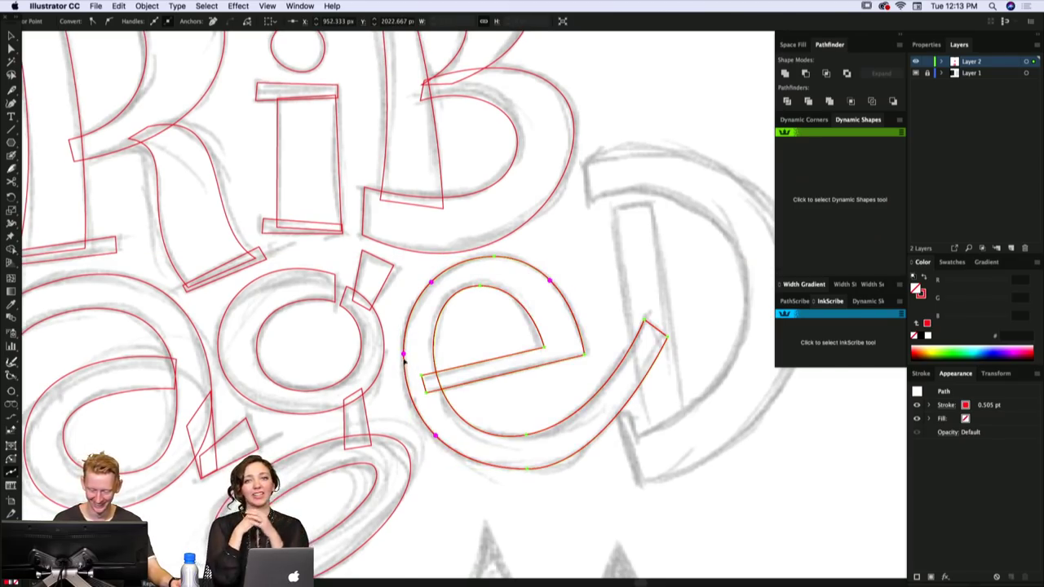
# - Level the handles of the e's inner bottom anchor and shift that anchor slightly down and left onto the sketch
pyautogui.click(535, 469)
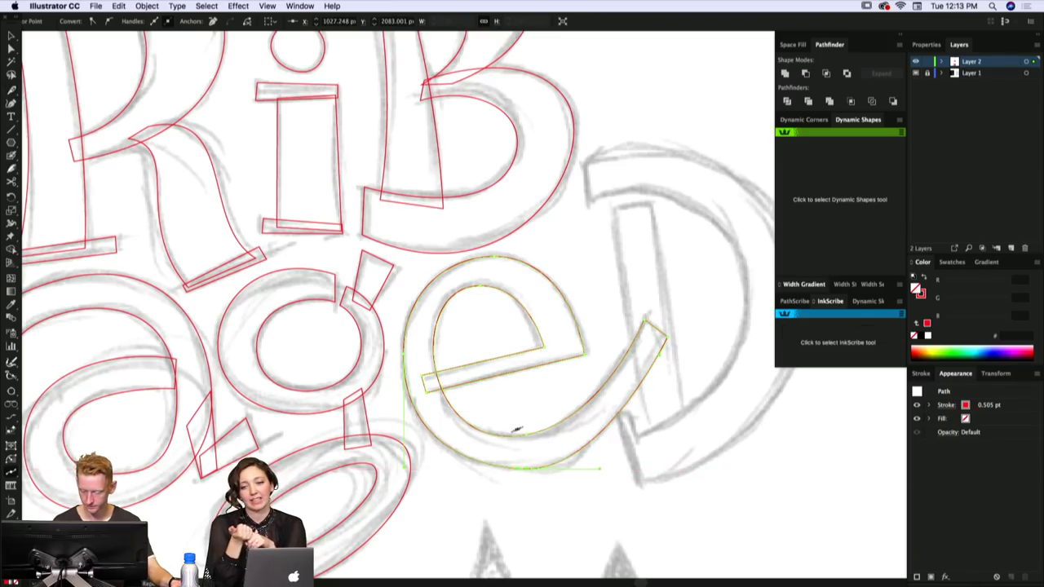
pyautogui.keyDown('super'); pyautogui.click(526, 435); pyautogui.keyUp('super')
pyautogui.moveTo(604, 424); pyautogui.dragTo(604, 434)
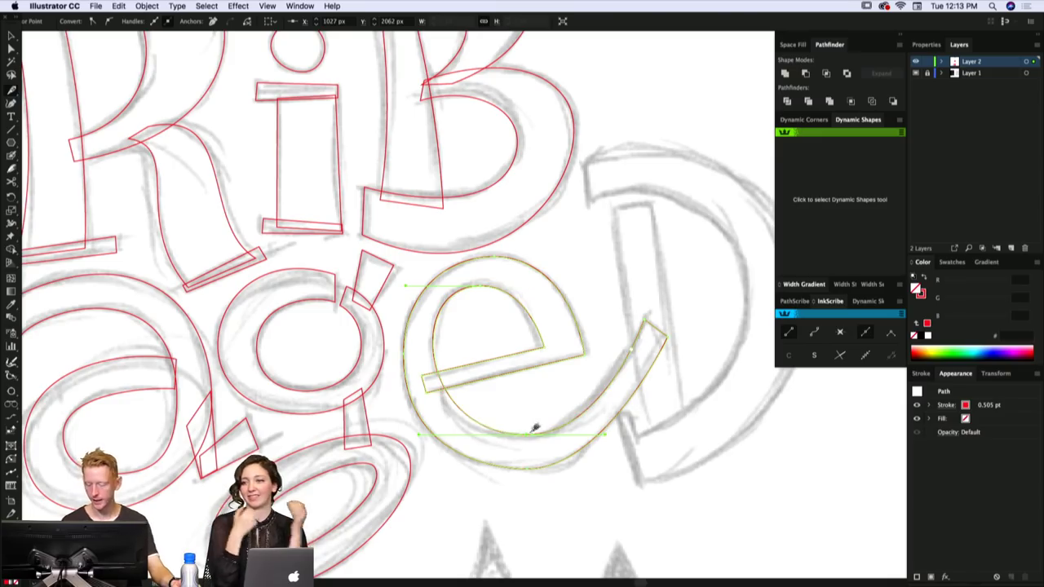
pyautogui.moveTo(525, 435); pyautogui.dragTo(521, 440)
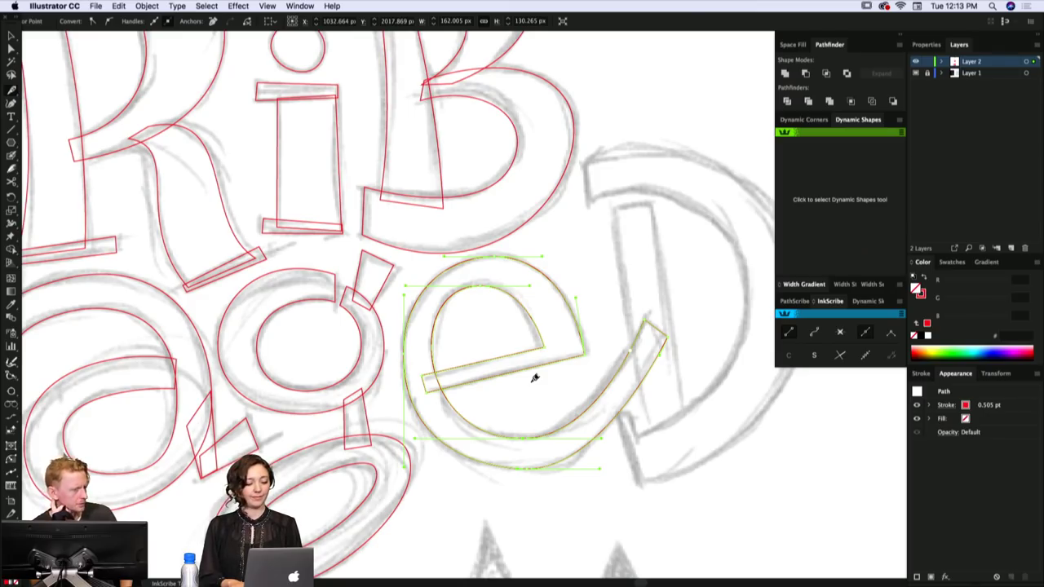
# - Adjust the handles that shape the e's lower inner and outer curves toward the tail to match the sketch
pyautogui.moveTo(554, 333); pyautogui.dragTo(532, 309)
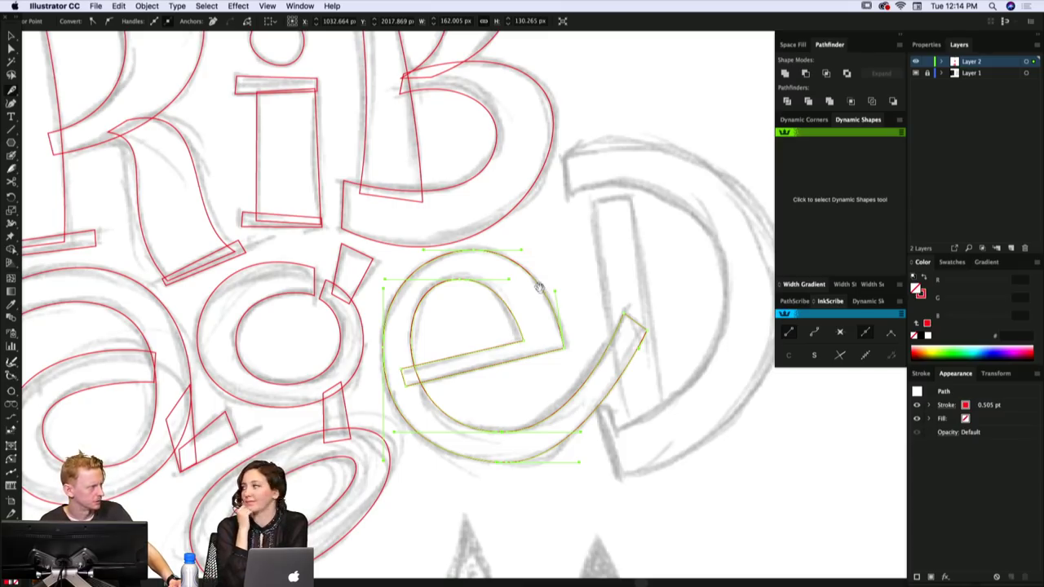
pyautogui.scroll(-2, 532, 248)
pyautogui.moveTo(528, 251); pyautogui.dragTo(527, 255)
pyautogui.press('r')
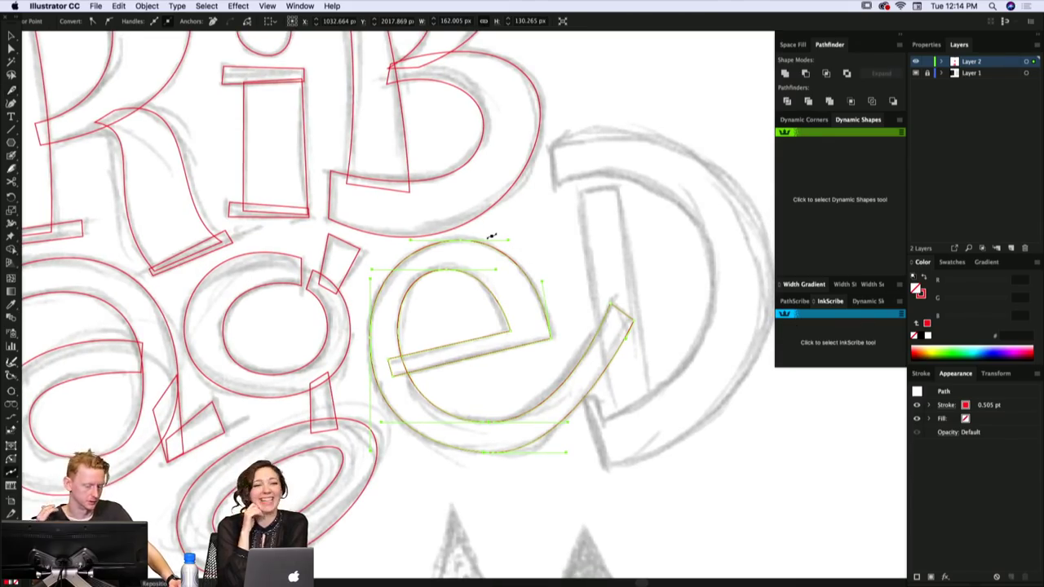
pyautogui.scroll(-2, 564, 285)
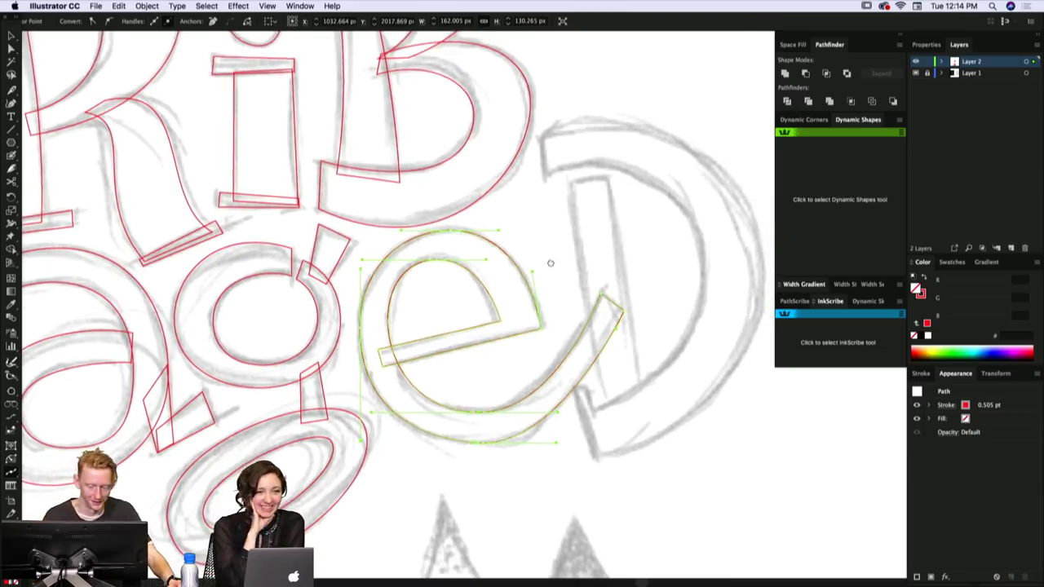
pyautogui.scroll(-2, 596, 260)
pyautogui.press('a')
pyautogui.click(590, 299)
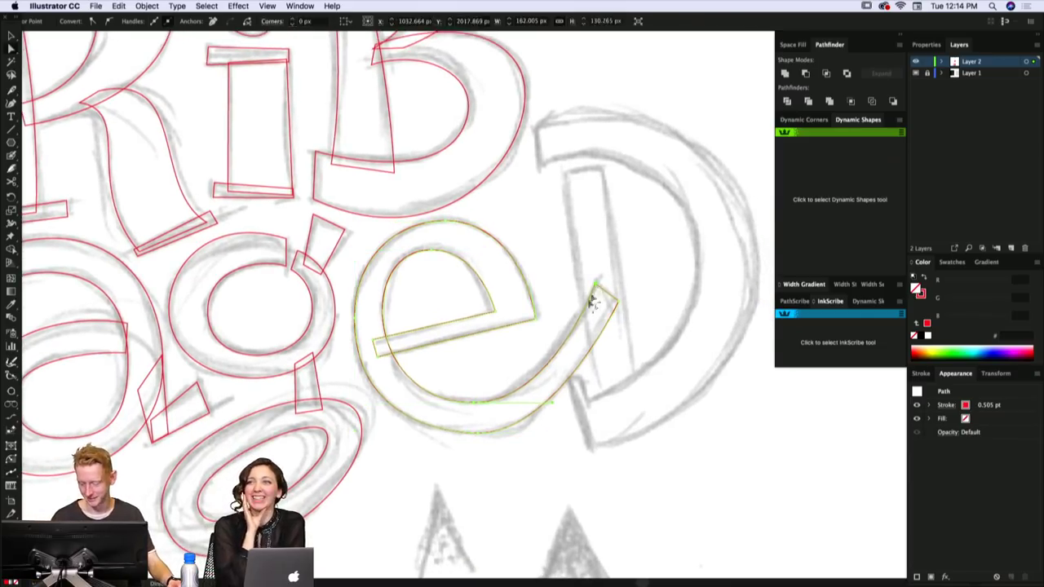
pyautogui.press('p')
pyautogui.moveTo(552, 402); pyautogui.dragTo(555, 436)
pyautogui.click(481, 432)
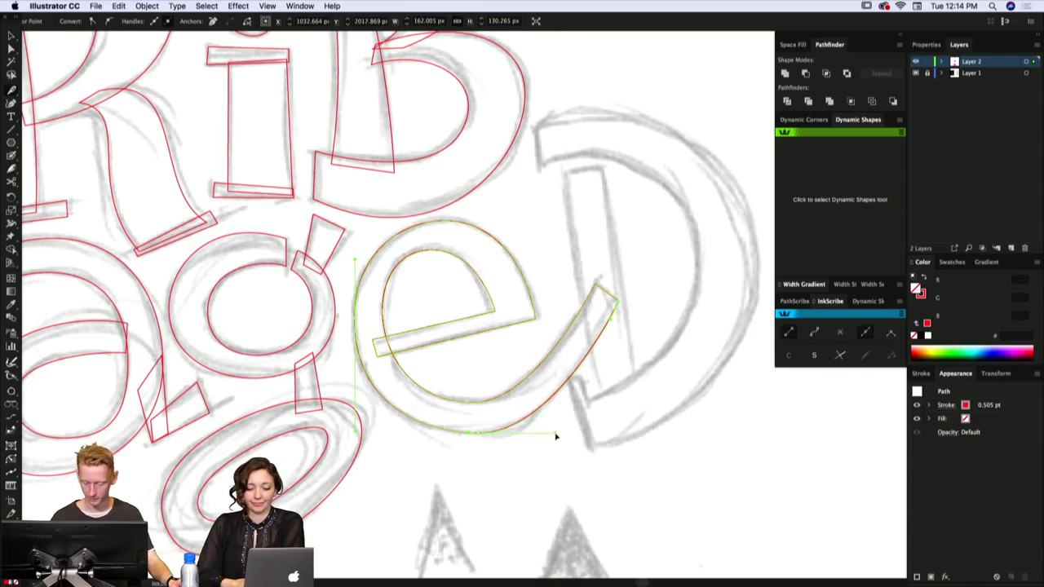
# - Nudge the outer corner of the e's tail tip slightly inward to the sketch
pyautogui.press('a')
pyautogui.click(618, 304)
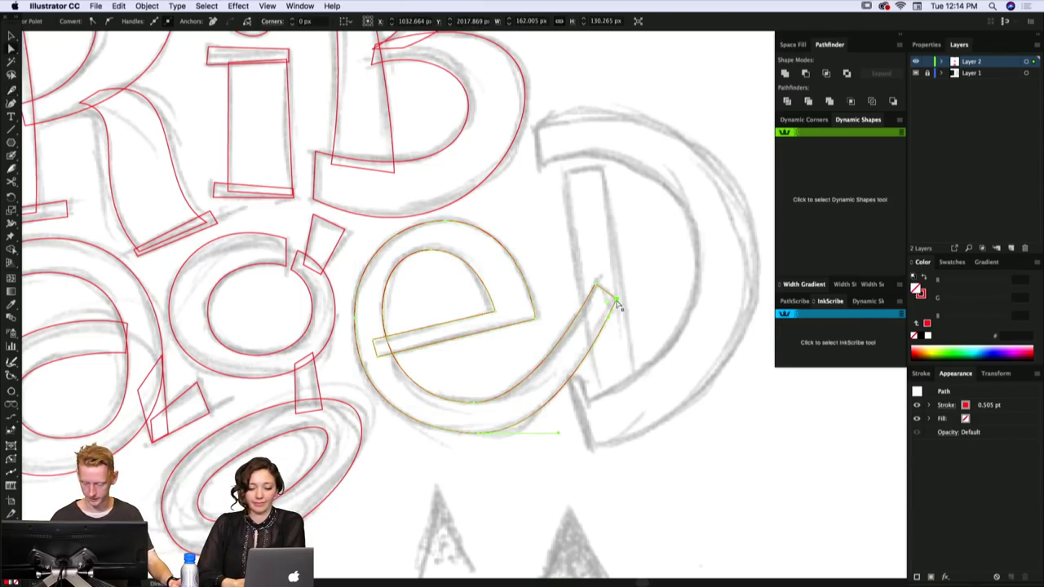
pyautogui.moveTo(617, 301); pyautogui.dragTo(615, 301)
pyautogui.press('p')
pyautogui.scroll(-1, 596, 330)
pyautogui.press('a')
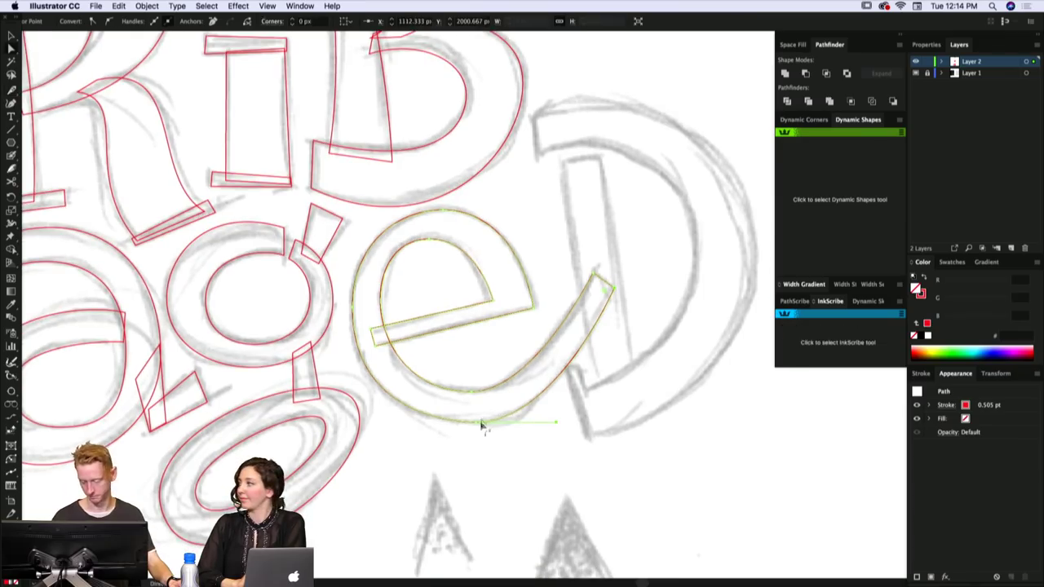
# - Reposition the e's outer bottom anchor along the curve, check the inner bottom anchor, and deselect the letter
pyautogui.click(482, 424)
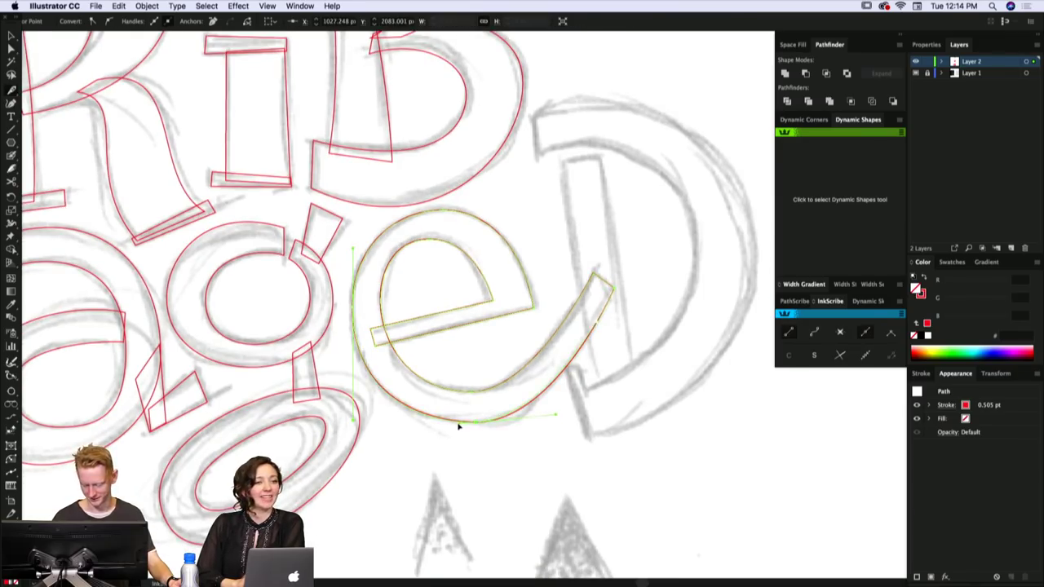
pyautogui.moveTo(458, 425); pyautogui.dragTo(465, 415)
pyautogui.press('a')
pyautogui.click(470, 393)
pyautogui.scroll(2, 534, 378)
pyautogui.hscroll(2, 534, 378)
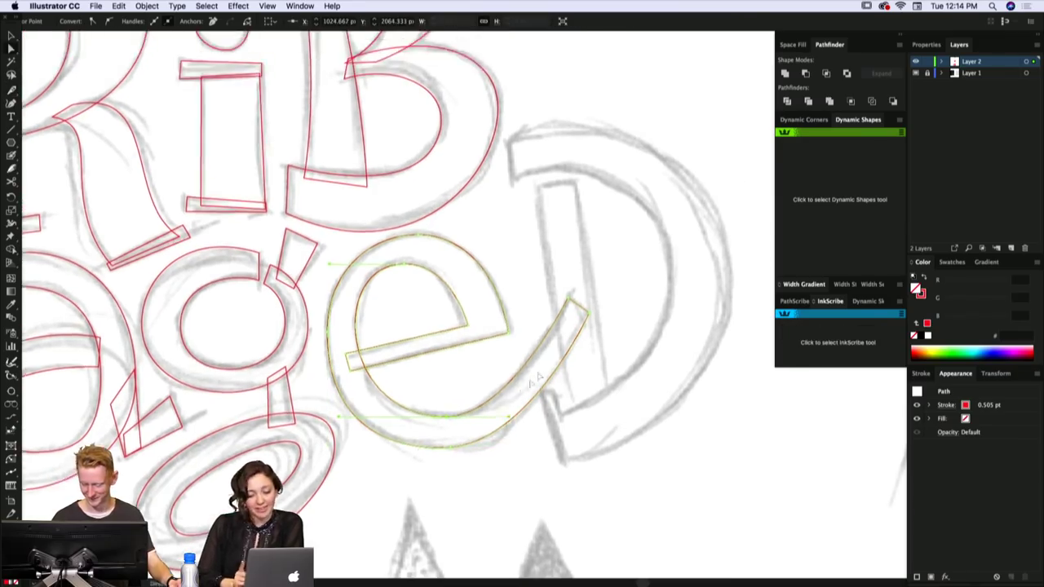
pyautogui.click(539, 373)
# - Trace the D's stem as a closed four-corner path, nudge its lower right corner inward and down, and deselect it
pyautogui.scroll(1, 539, 374)
pyautogui.hscroll(1, 539, 374)
pyautogui.press('p')
pyautogui.click(531, 194)
pyautogui.click(564, 415)
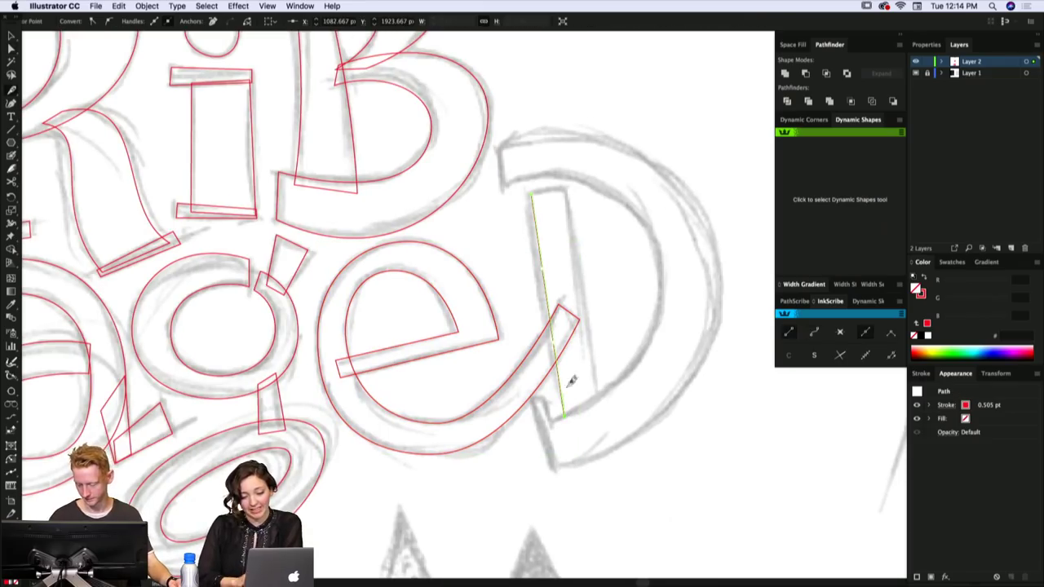
pyautogui.click(602, 402)
pyautogui.click(569, 190)
pyautogui.click(531, 194)
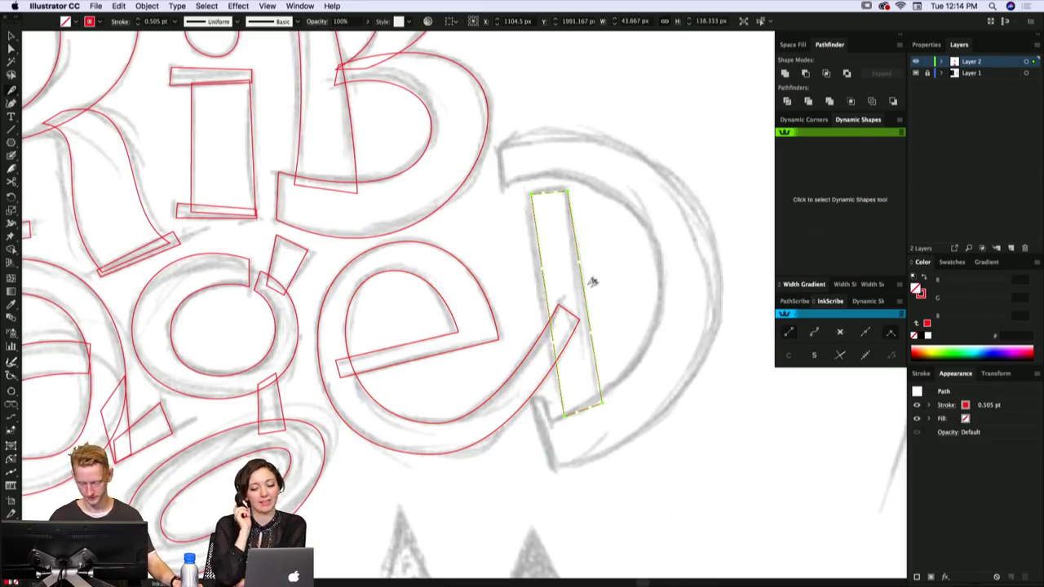
pyautogui.press('a')
pyautogui.moveTo(601, 402); pyautogui.dragTo(595, 412)
pyautogui.click(622, 349)
# - Start the D's bowl with its upper left end cap and trace the upper inner curve to a smooth anchor at the right
pyautogui.scroll(1, 562, 222)
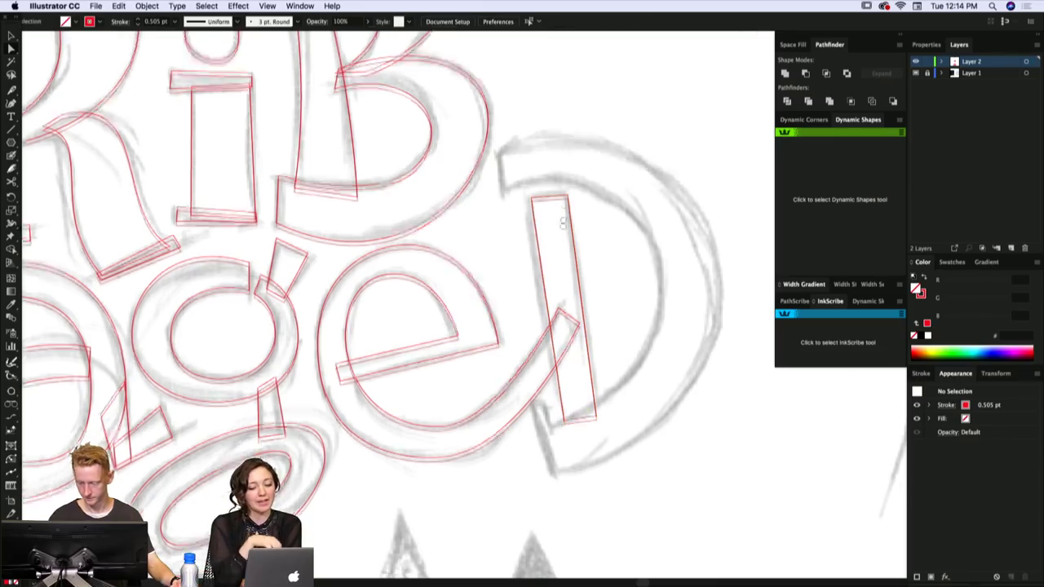
pyautogui.scroll(1, 562, 223)
pyautogui.press('p')
pyautogui.click(494, 180)
pyautogui.click(500, 219)
pyautogui.scroll(-1, 595, 232)
pyautogui.hscroll(1, 596, 232)
pyautogui.moveTo(640, 263); pyautogui.dragTo(669, 378)
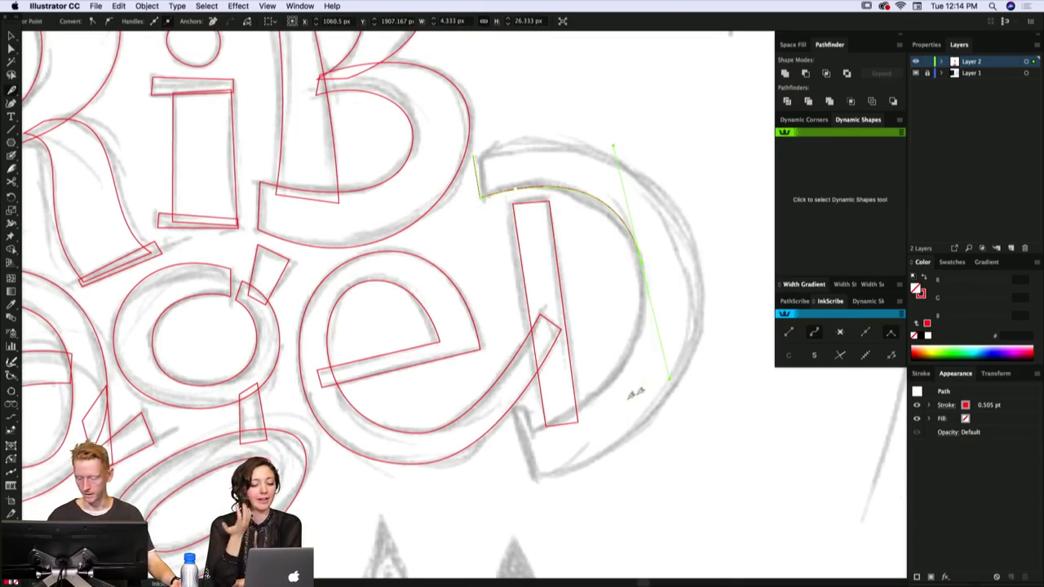
# - Continue the bowl's inner curve to the lower end cap, trace the outer contour, and close the path at the upper left corner
pyautogui.click(532, 435)
pyautogui.click(539, 476)
pyautogui.moveTo(698, 265); pyautogui.dragTo(673, 97)
pyautogui.click(476, 152)
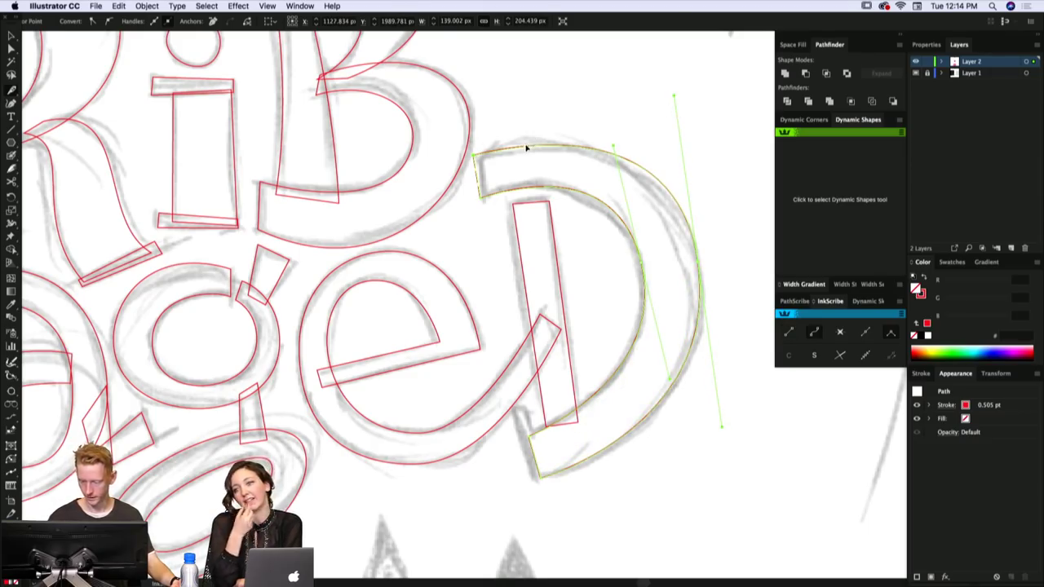
# - Reshape the upper outer curve of the D's bowl, reposition its outer and inner right-hand anchors, and deselect the path
pyautogui.moveTo(526, 148); pyautogui.dragTo(532, 135)
pyautogui.moveTo(673, 96); pyautogui.dragTo(681, 141)
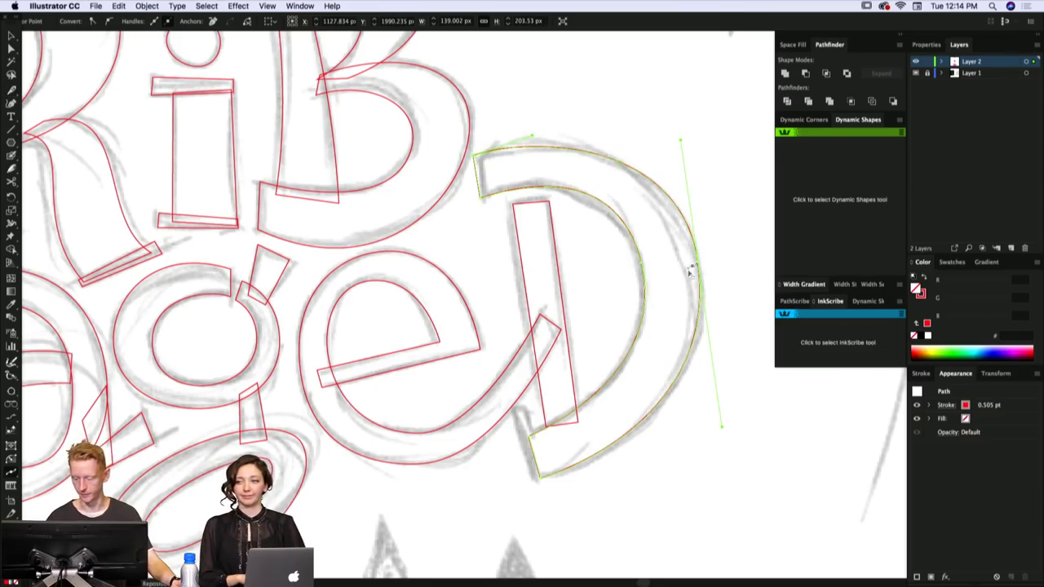
pyautogui.moveTo(697, 263); pyautogui.dragTo(700, 290)
pyautogui.click(641, 263)
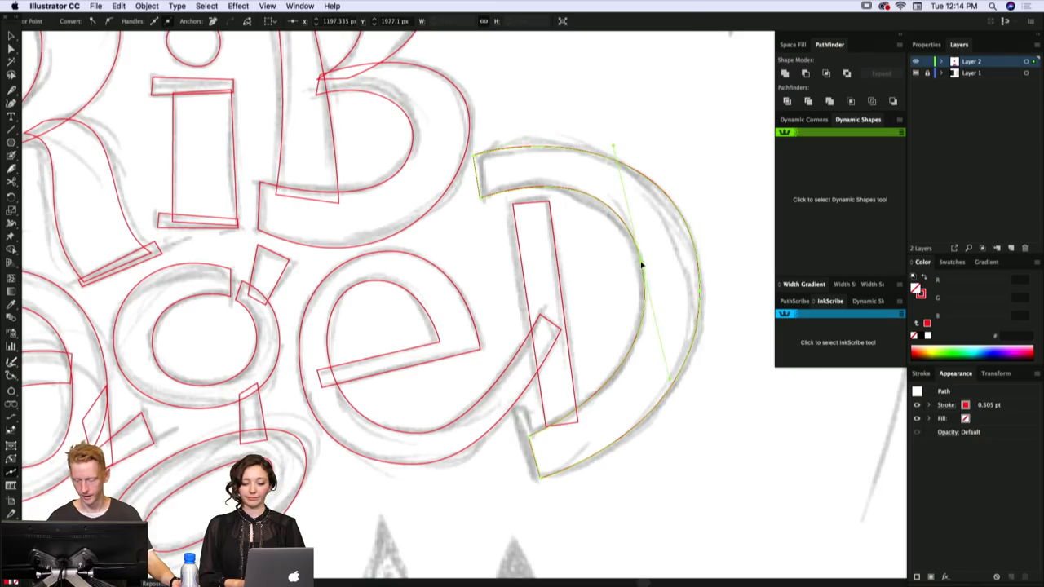
pyautogui.moveTo(641, 264)
pyautogui.mouseDown()
pyautogui.moveTo(646, 296)
pyautogui.moveTo(639, 252)
pyautogui.mouseUp()
pyautogui.press('a')
pyautogui.click(663, 289)
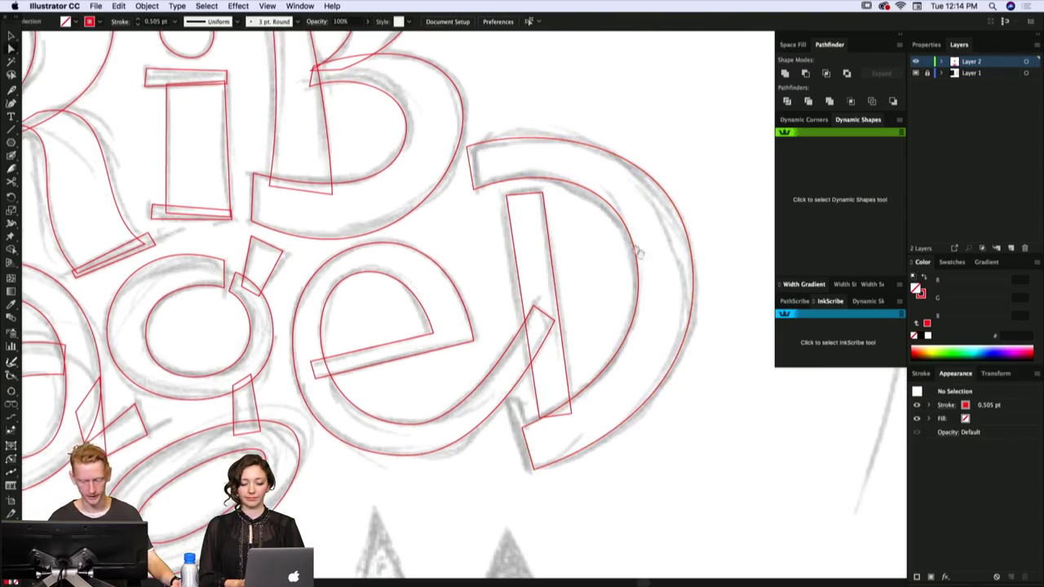
# - Lengthen the lower handle of the bowl's inner right anchor to fit the D's lower inner curve, and deselect the path
pyautogui.scroll(-2, 592, 291)
pyautogui.click(522, 419)
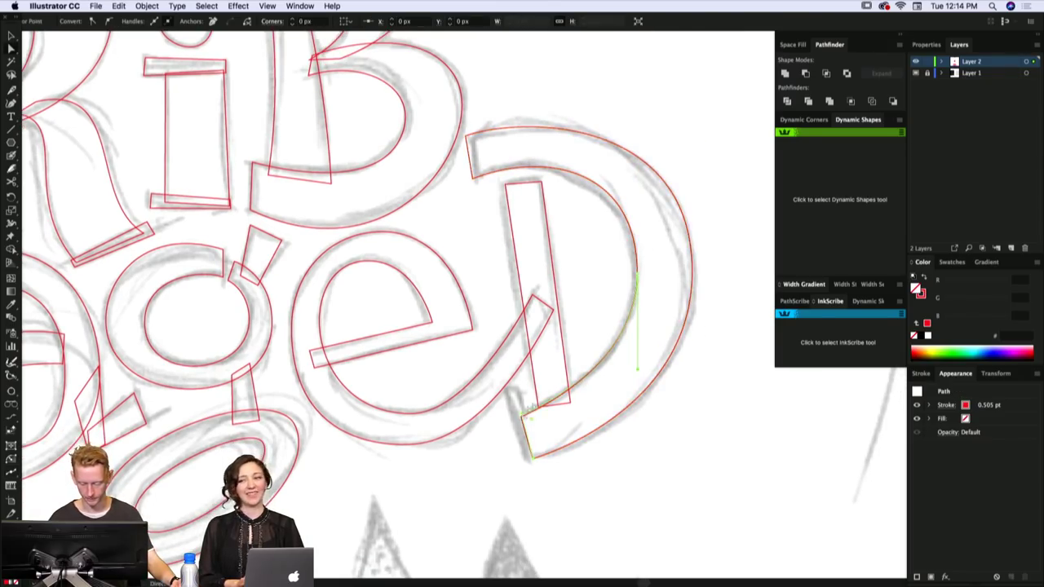
pyautogui.press('p')
pyautogui.moveTo(637, 372); pyautogui.dragTo(639, 380)
pyautogui.press('super+shift+a')
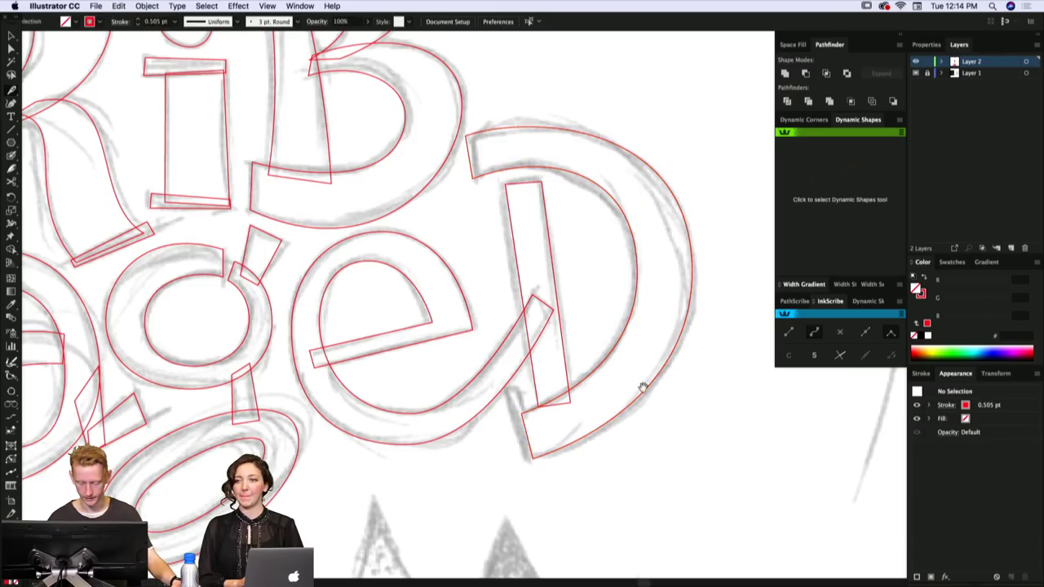
# - Shorten the upper handle of the D's inner right anchor, nudge the upper end cap's inner corner down, and deselect the bowl
pyautogui.moveTo(646, 281); pyautogui.dragTo(643, 274)
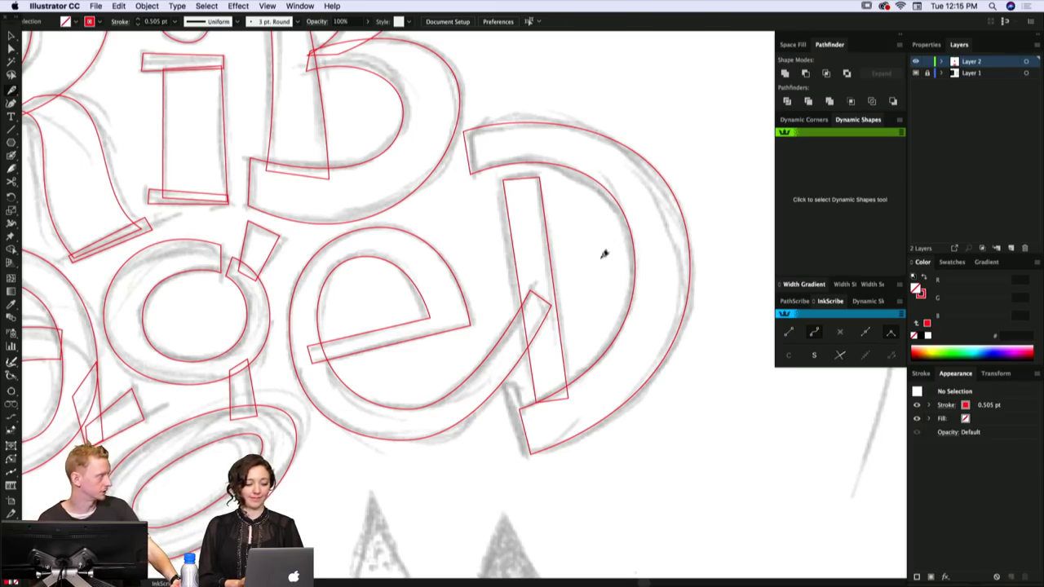
pyautogui.moveTo(593, 302); pyautogui.dragTo(586, 287)
pyautogui.moveTo(640, 334); pyautogui.dragTo(636, 325)
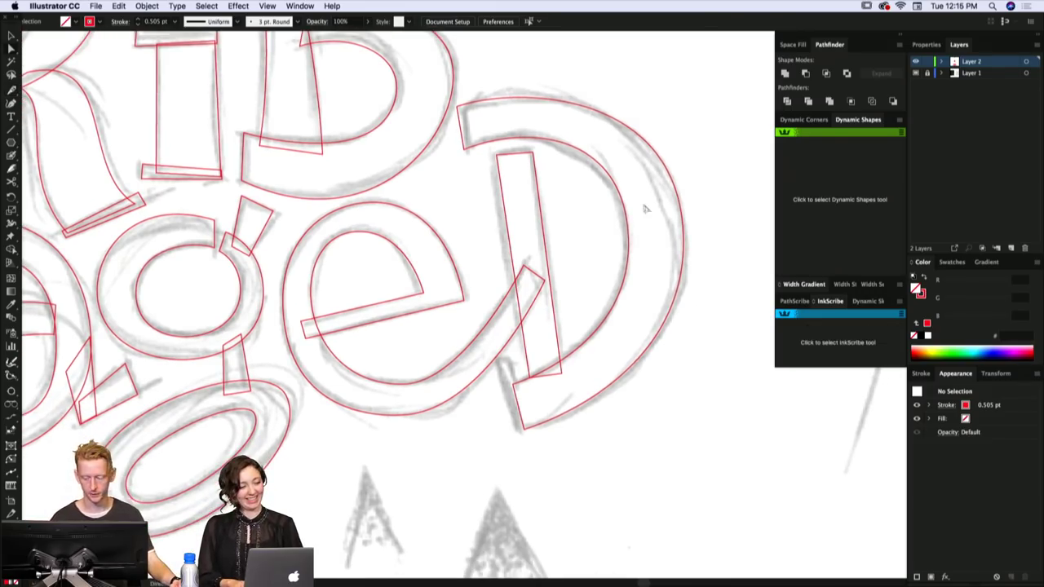
pyautogui.click(628, 149)
pyautogui.moveTo(628, 148); pyautogui.dragTo(629, 156)
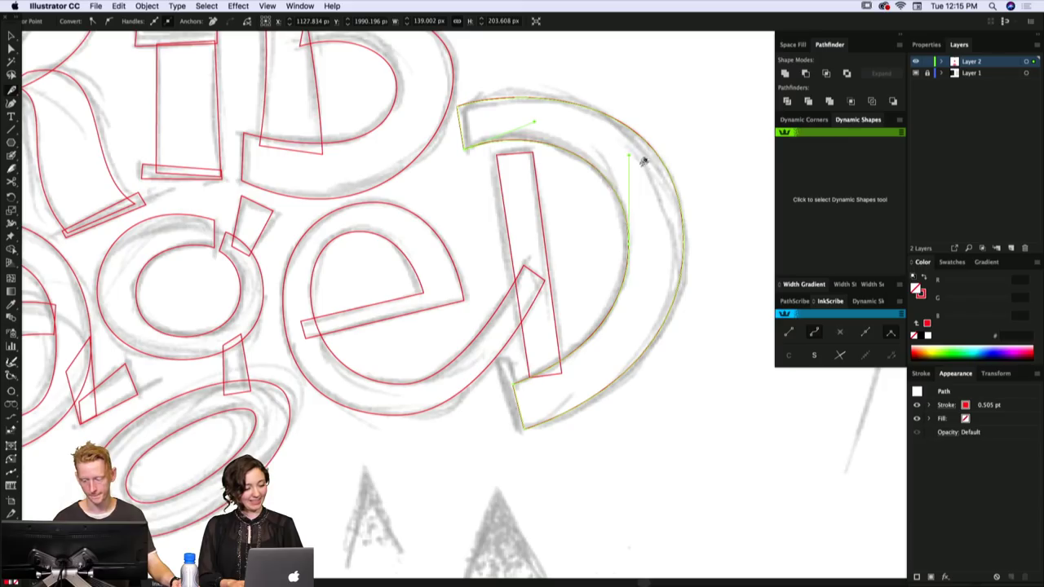
pyautogui.press('a')
pyautogui.moveTo(464, 149); pyautogui.dragTo(464, 152)
pyautogui.click(491, 125)
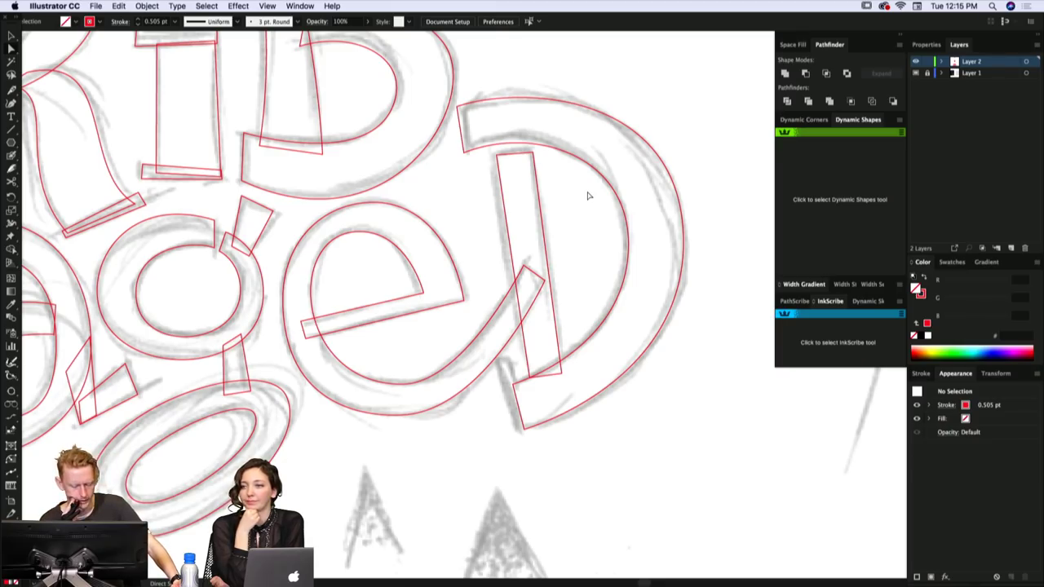
# - Try extending the left handle of the e's inner bottom anchor
pyautogui.click(416, 382)
pyautogui.hscroll(1, 389, 392)
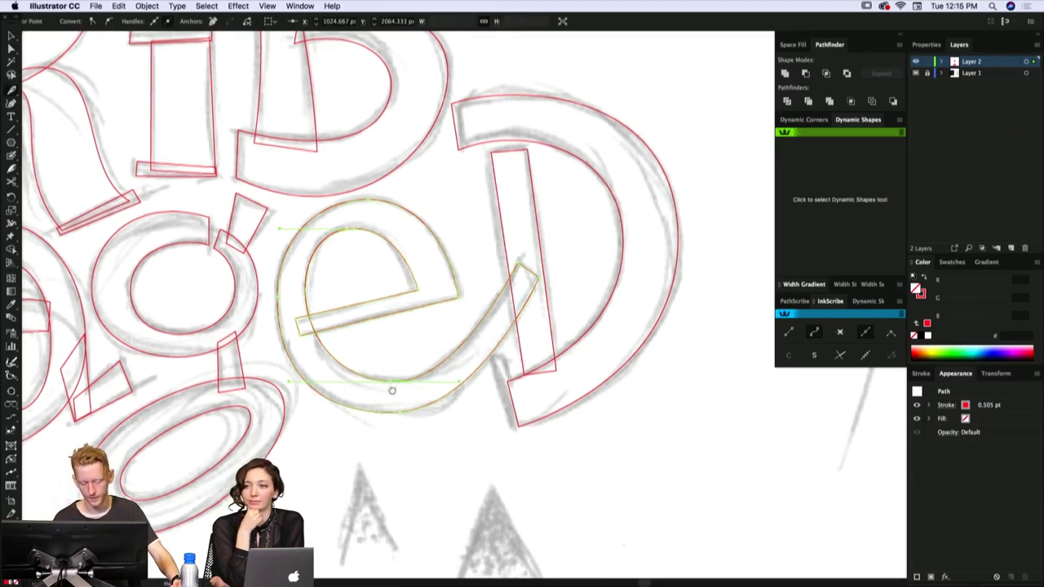
pyautogui.moveTo(287, 382); pyautogui.dragTo(272, 382)
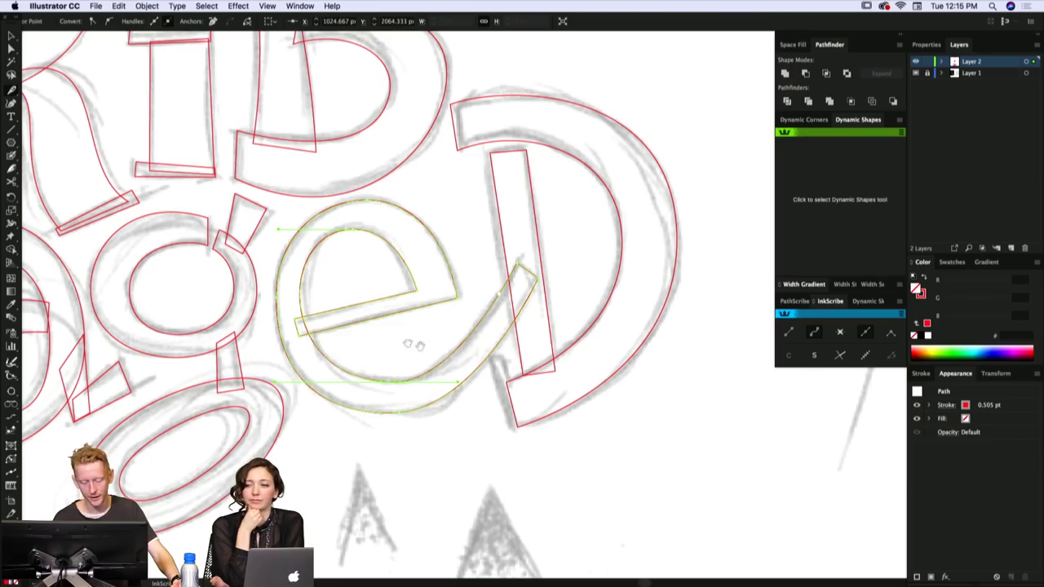
pyautogui.hscroll(1, 469, 351)
pyautogui.press('super+z')
# - Select the top anchor of the e's inner contour to inspect its handles
pyautogui.scroll(-1, 494, 340)
pyautogui.press('a')
pyautogui.click(346, 226)
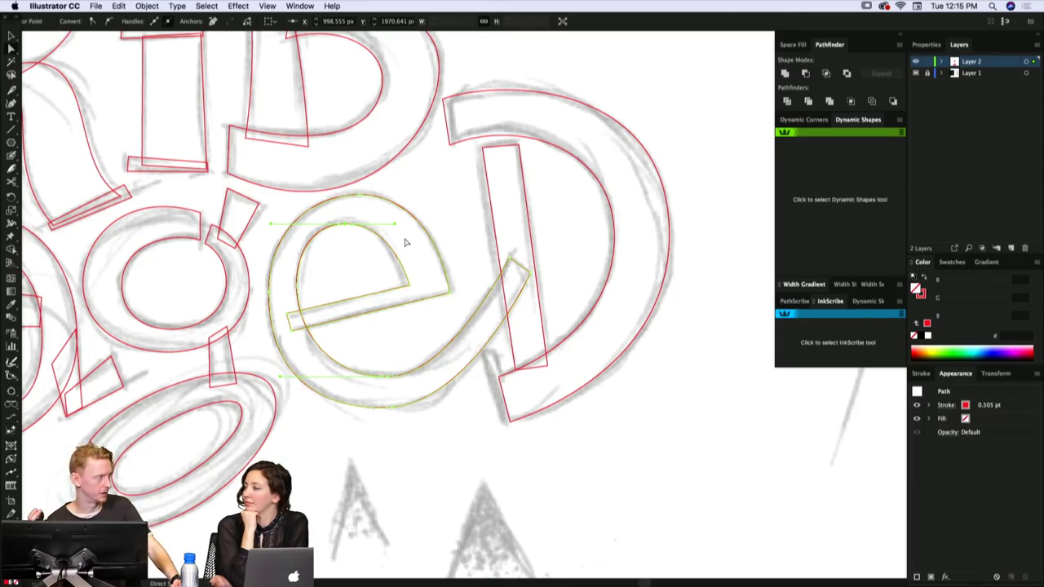
pyautogui.hscroll(1, 605, 203)
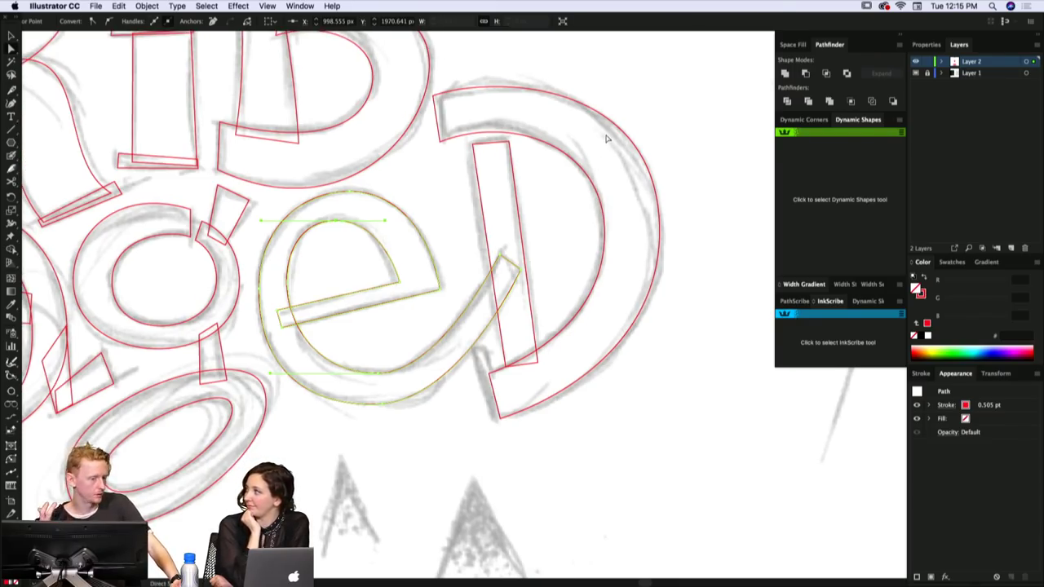
pyautogui.moveTo(596, 154); pyautogui.dragTo(593, 157)
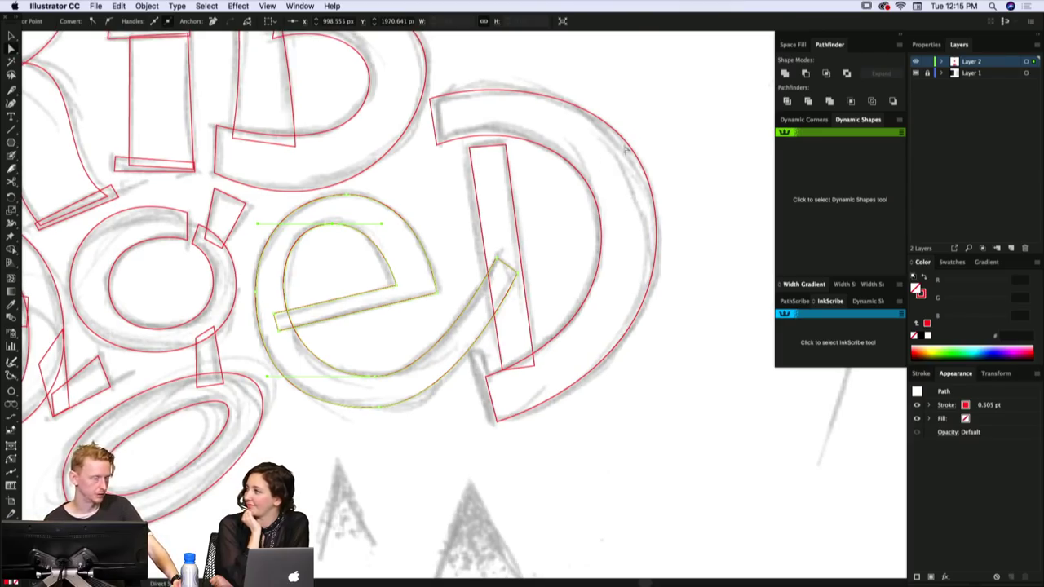
pyautogui.hscroll(1, 624, 209)
pyautogui.hscroll(4, 623, 209)
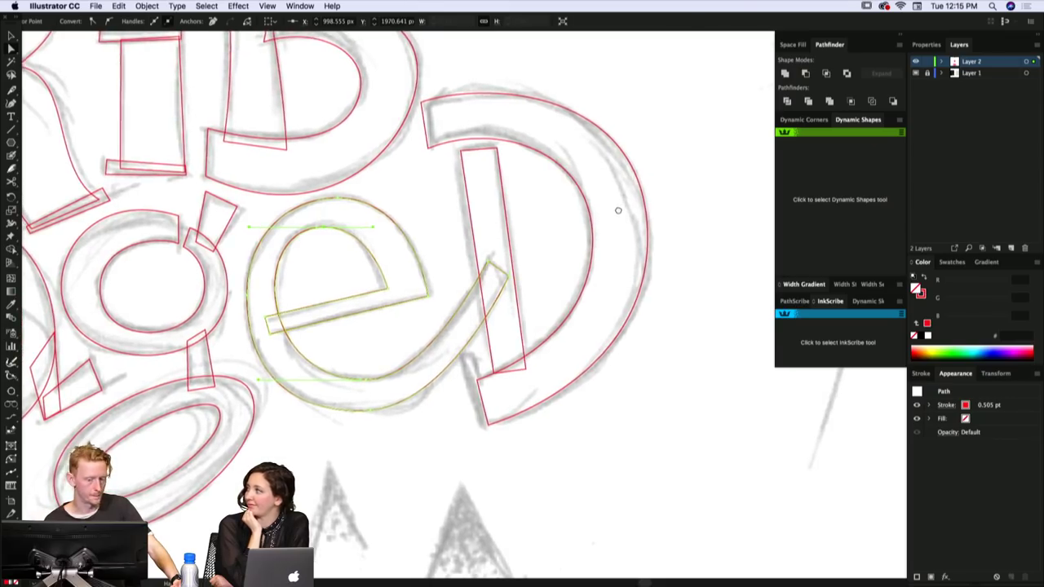
pyautogui.hscroll(1, 615, 211)
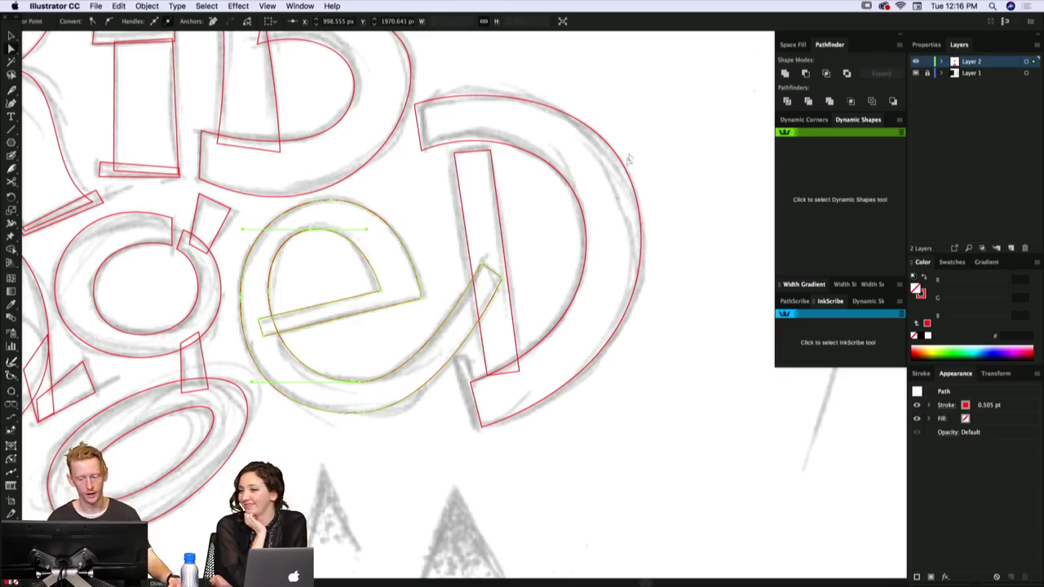
# - Remove the rightmost anchors from the D bowl's inner and outer curves with InkScribe, keeping both curves smooth
pyautogui.click(649, 225)
pyautogui.scroll(-3, 645, 184)
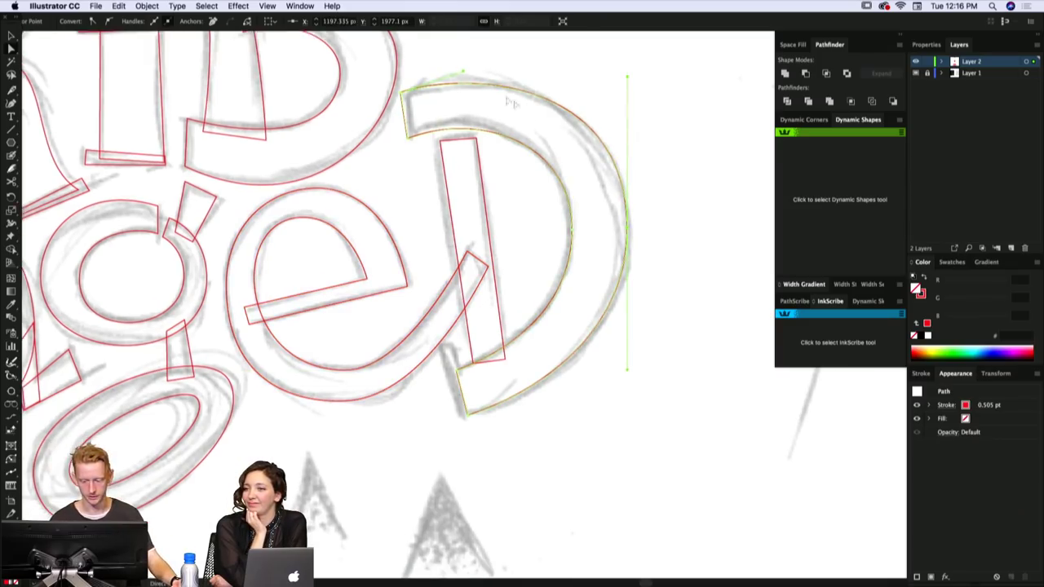
pyautogui.click(393, 127)
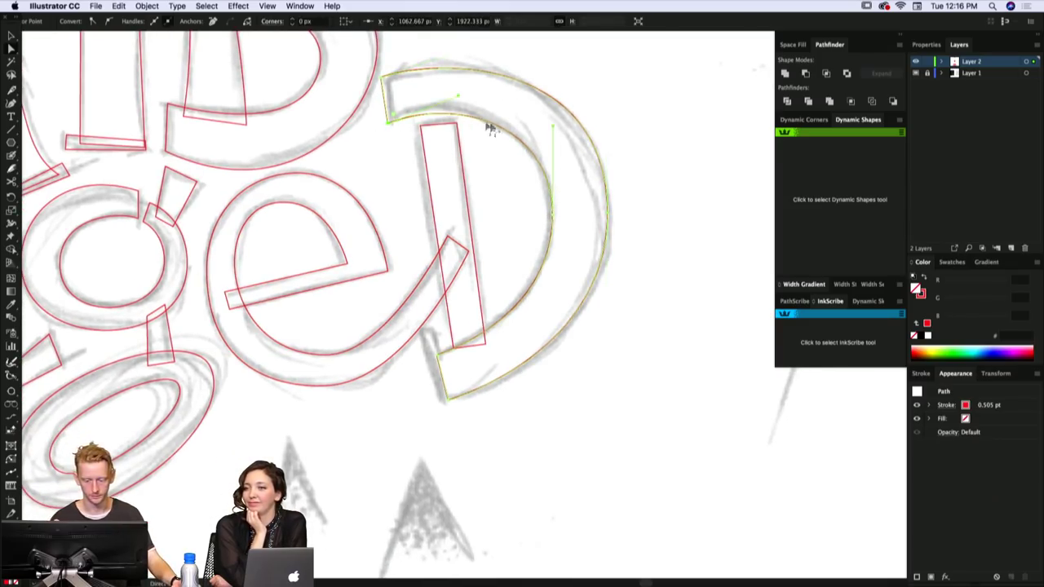
pyautogui.scroll(-1, 568, 168)
pyautogui.press('p')
pyautogui.click(552, 204)
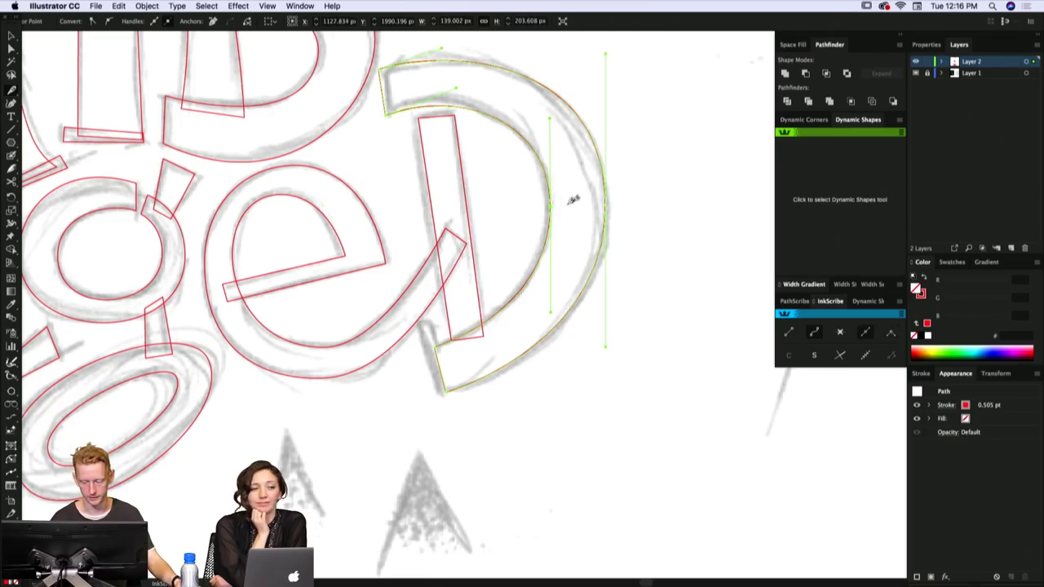
pyautogui.press('super+z')
pyautogui.click(553, 204)
pyautogui.click(553, 202)
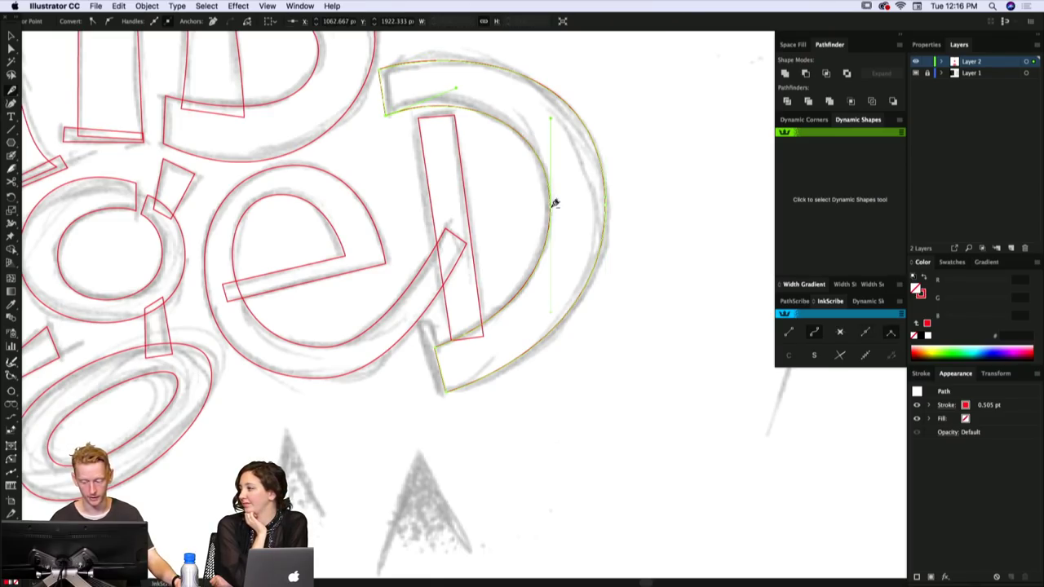
pyautogui.click(609, 200)
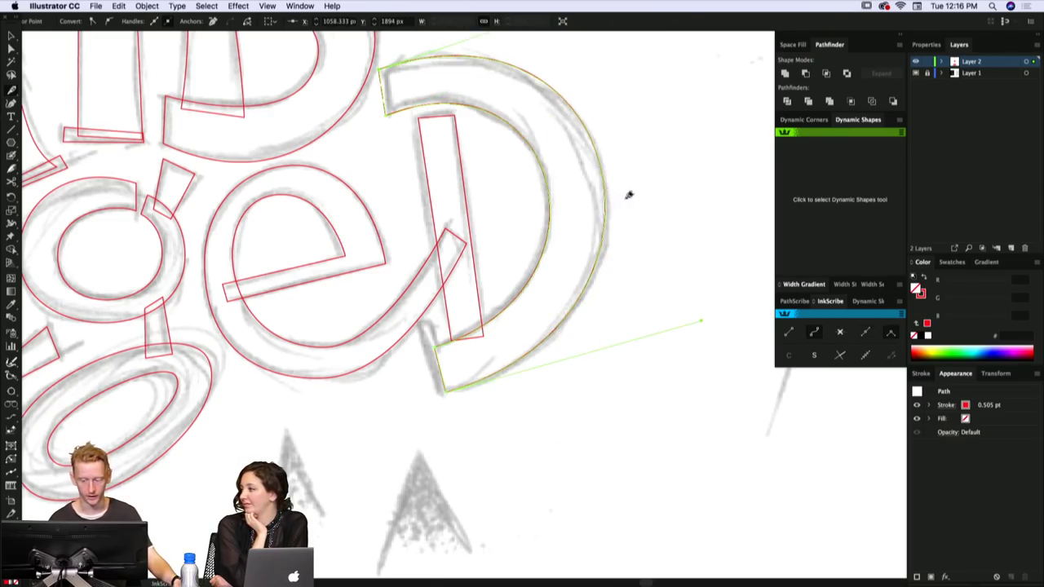
# - Nudge the outer corner of the D bowl's upper end cap slightly upward
pyautogui.scroll(-1, 627, 196)
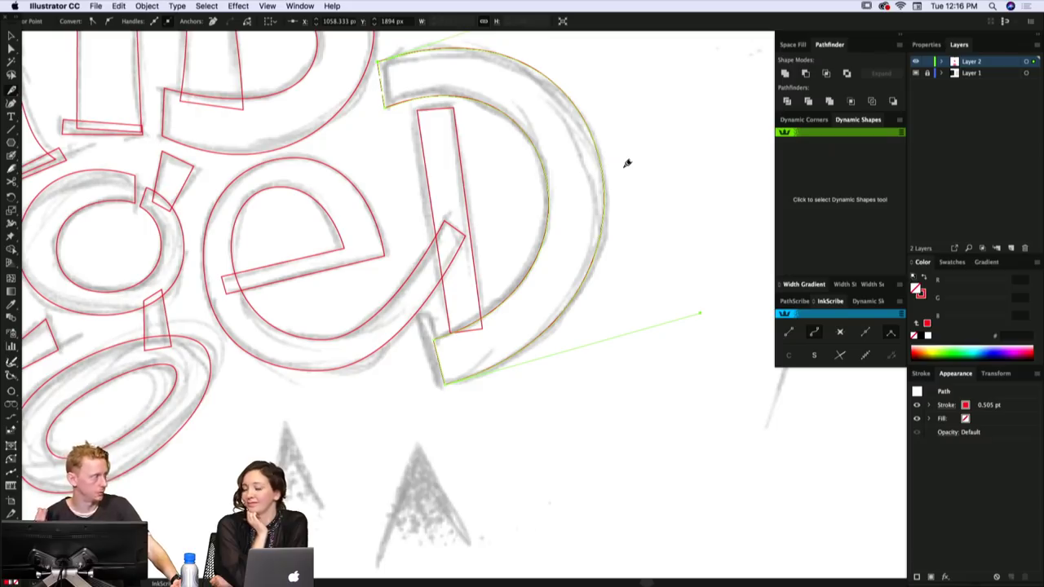
pyautogui.scroll(1, 627, 163)
pyautogui.press('a')
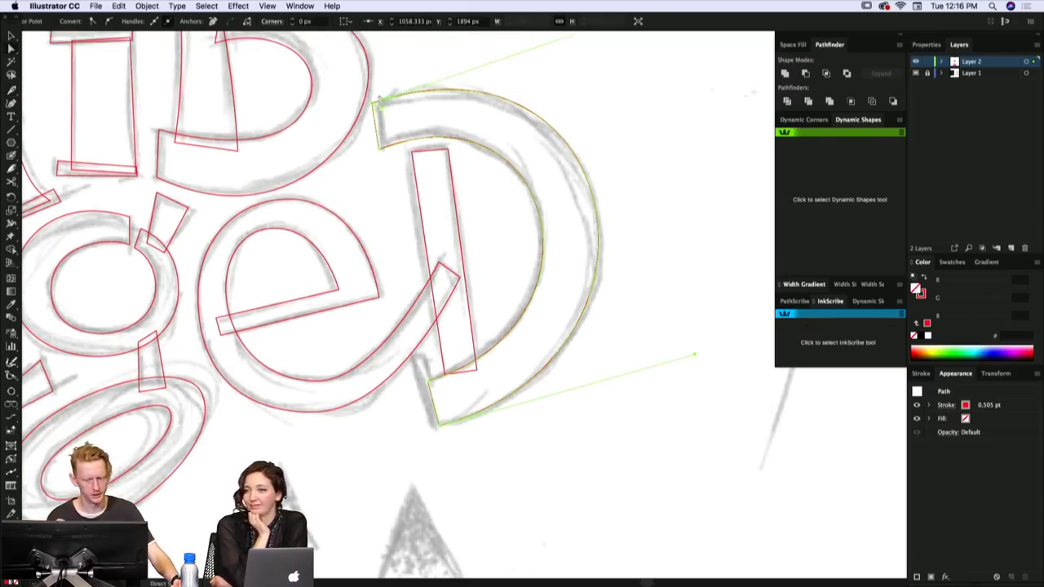
pyautogui.click(371, 104)
pyautogui.click(371, 101)
pyautogui.scroll(-3, 543, 261)
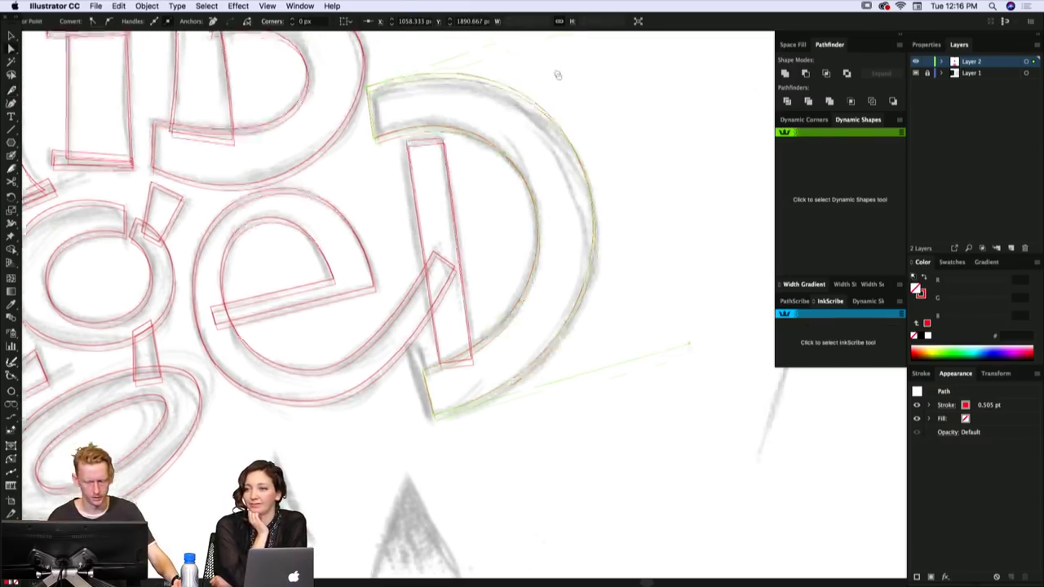
pyautogui.moveTo(515, 342); pyautogui.dragTo(527, 329)
# - Draw a narrow closed four-sided serif about 18 by 43 px over the sketched stroke at the D bowl's lower end
pyautogui.press('p')
pyautogui.press('super+shift+a')
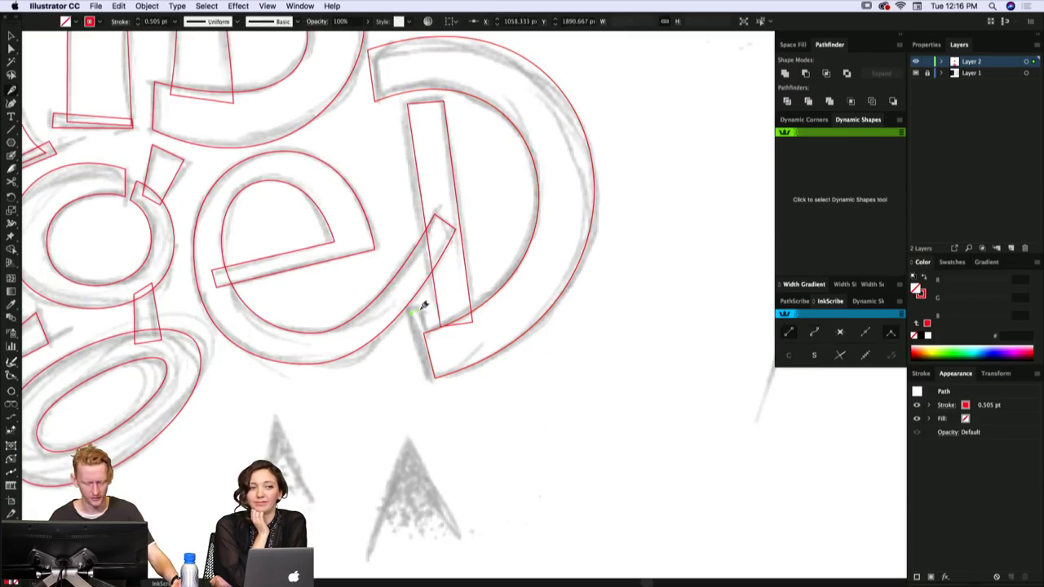
pyautogui.click(414, 312)
pyautogui.click(421, 310)
pyautogui.click(437, 377)
pyautogui.click(429, 379)
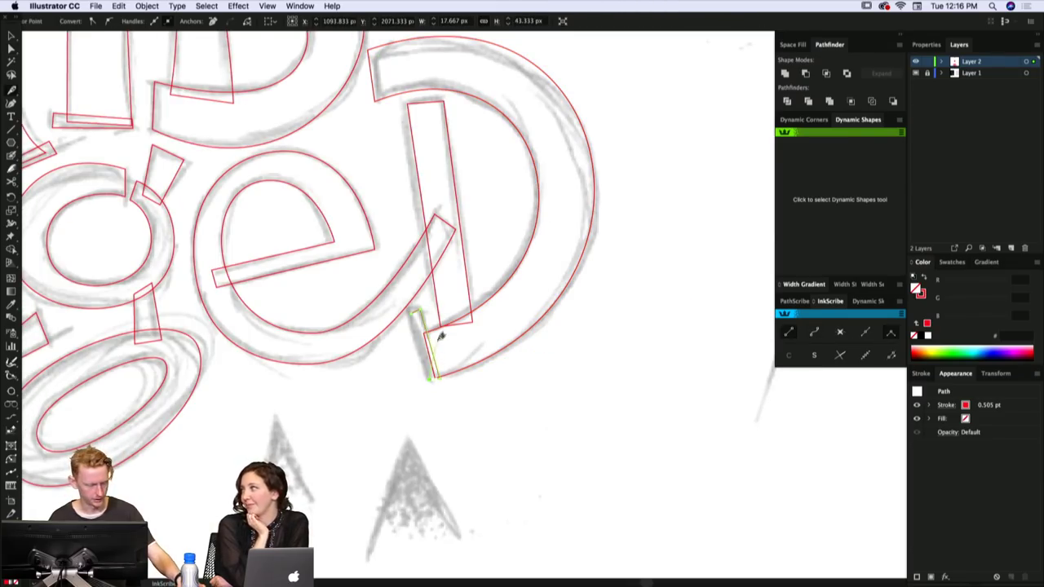
pyautogui.click(413, 312)
# - Widen the D's lower serif by shifting its upper outer corner outward to match the sketch, and deselect it
pyautogui.press('a')
pyautogui.press('super+shift+a')
pyautogui.click(434, 379)
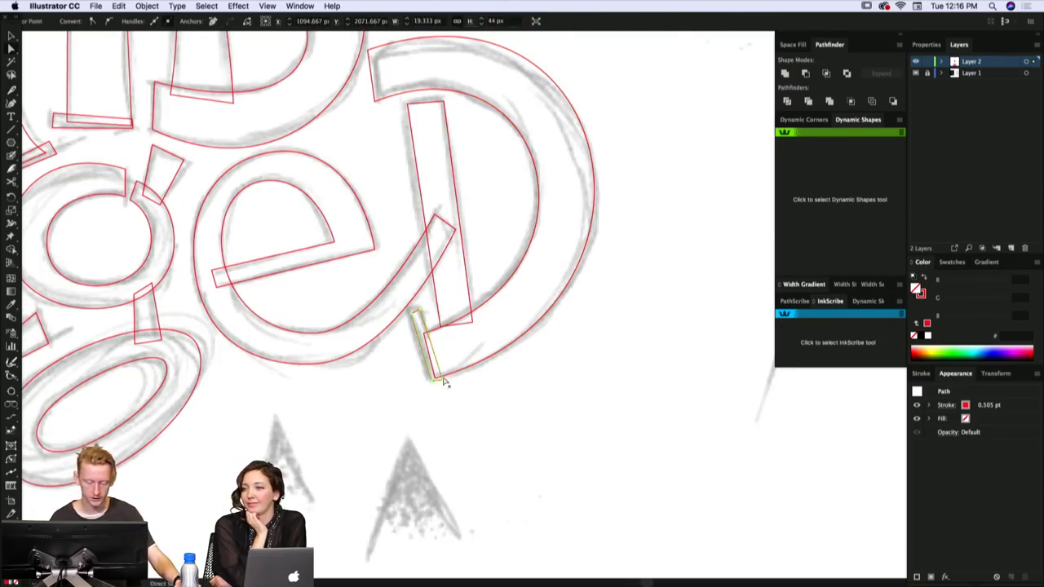
pyautogui.click(412, 313)
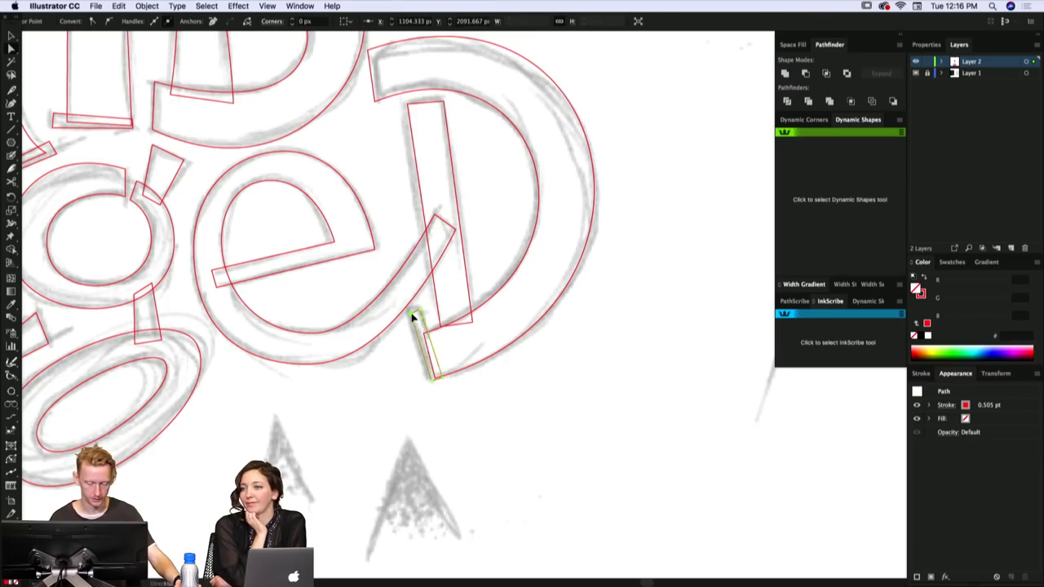
pyautogui.moveTo(414, 314); pyautogui.dragTo(407, 312)
pyautogui.click(431, 296)
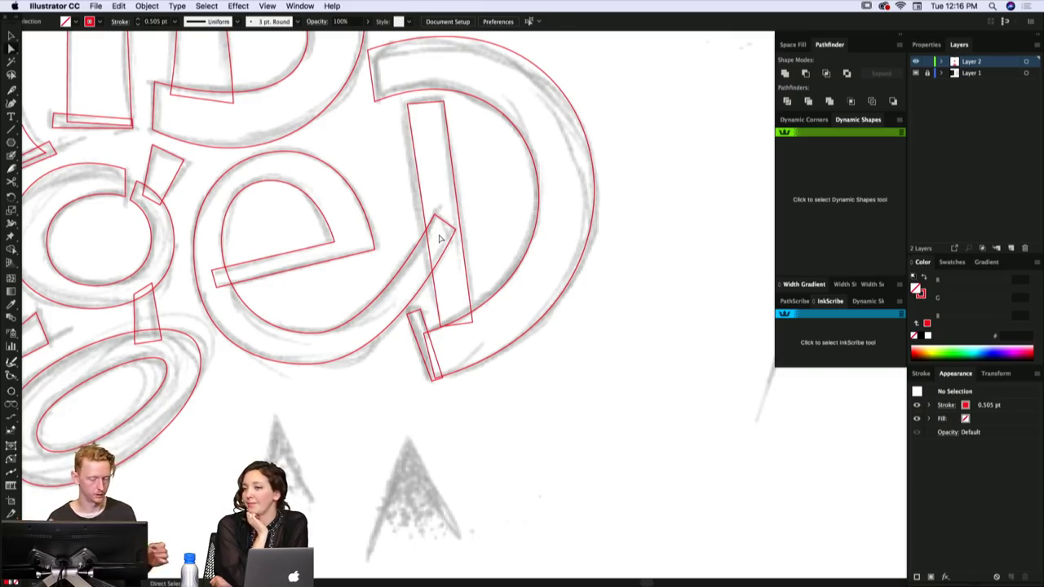
pyautogui.moveTo(531, 305); pyautogui.dragTo(535, 312)
pyautogui.moveTo(425, 317); pyautogui.dragTo(426, 318)
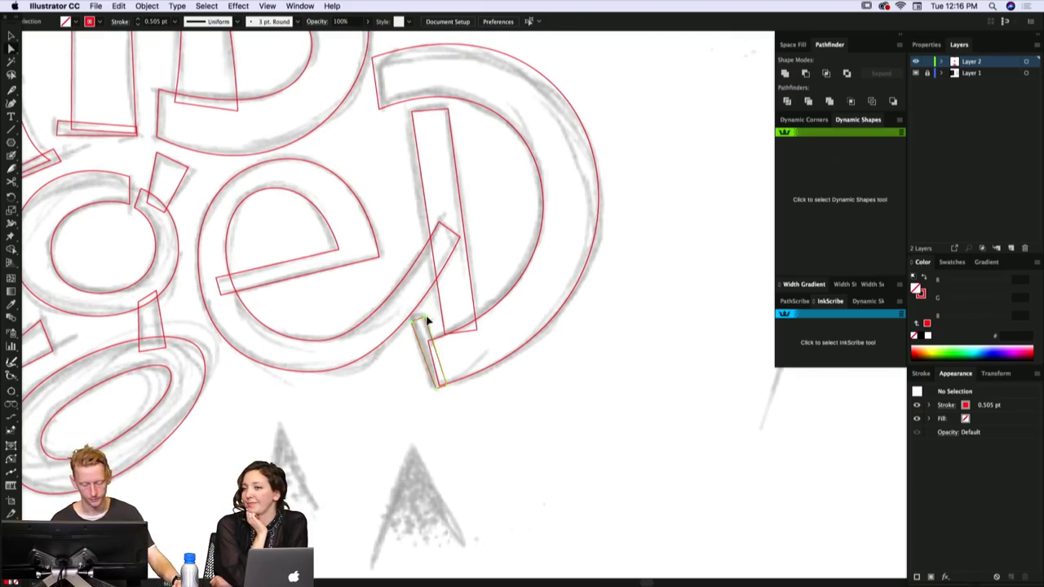
pyautogui.scroll(-2, 456, 320)
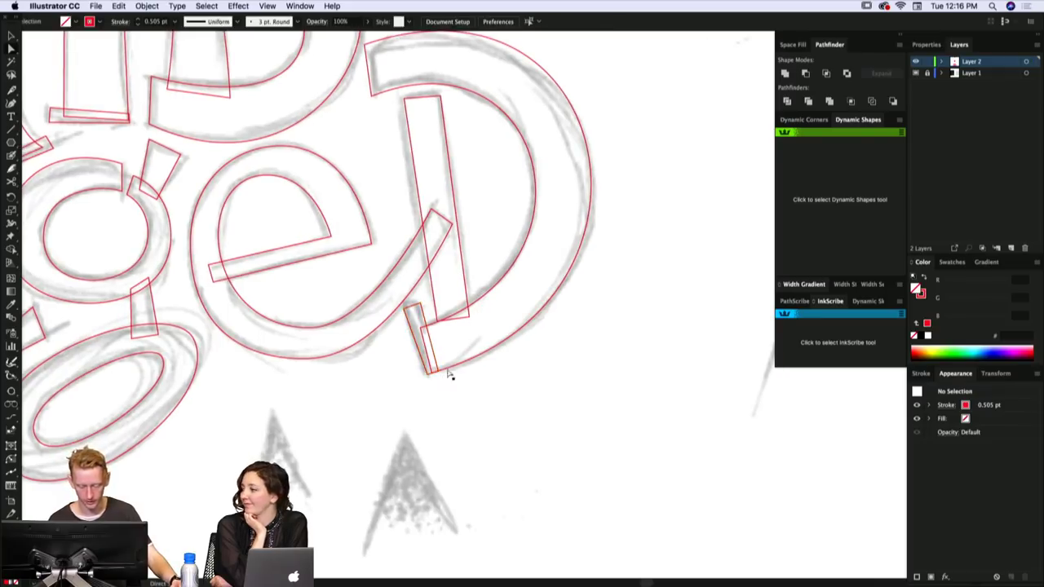
# - Review the traced lettering, the a's outline and the full poster sketch from the title down to the lettering
pyautogui.scroll(5, 456, 351)
pyautogui.hscroll(-6, 457, 350)
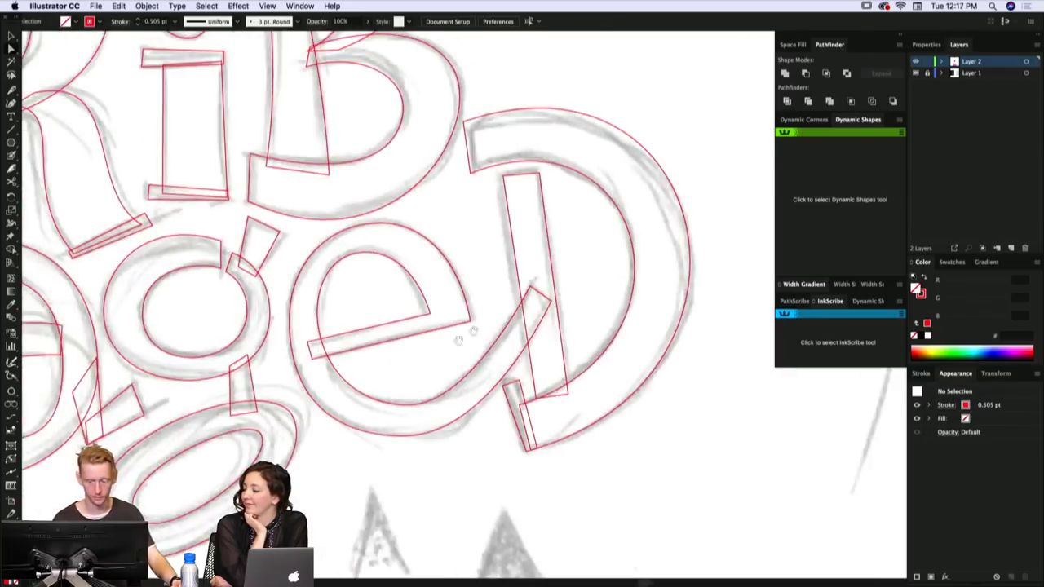
pyautogui.scroll(-8, 459, 340)
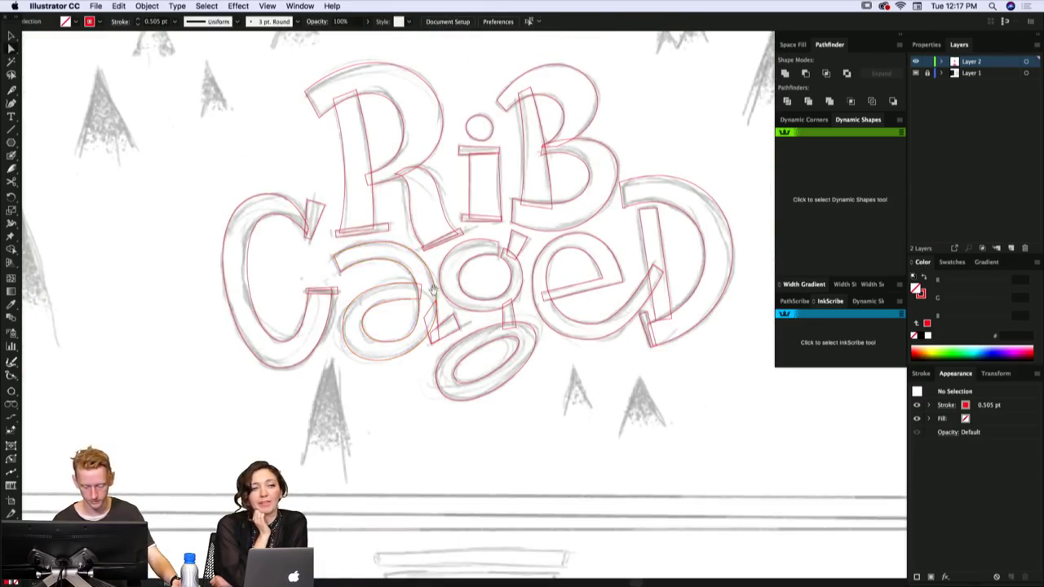
pyautogui.click(426, 346)
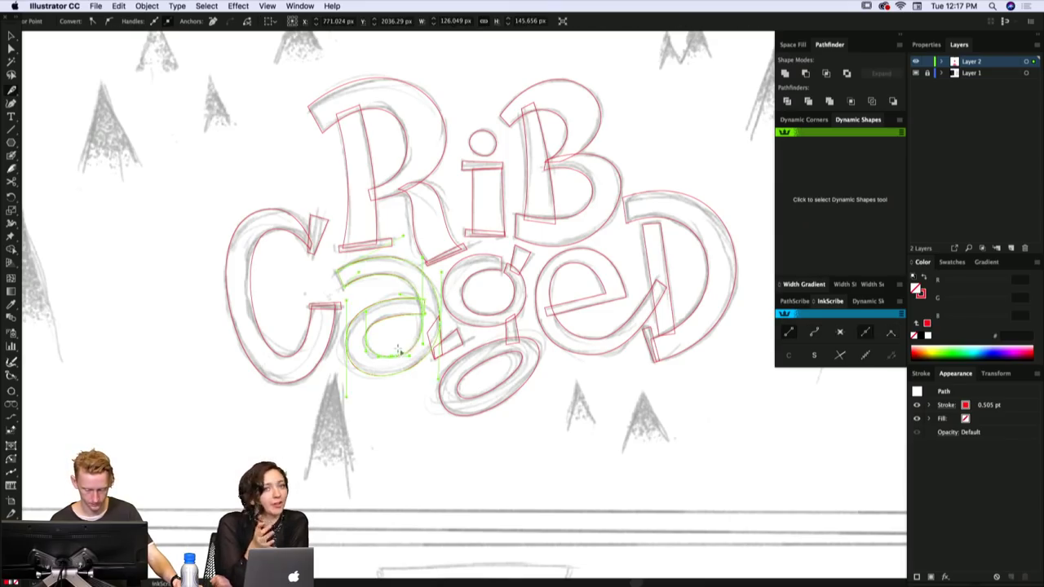
pyautogui.click(416, 355)
pyautogui.moveTo(542, 382); pyautogui.dragTo(539, 420)
pyautogui.press('super+minus')
pyautogui.scroll(-5, 604, 365)
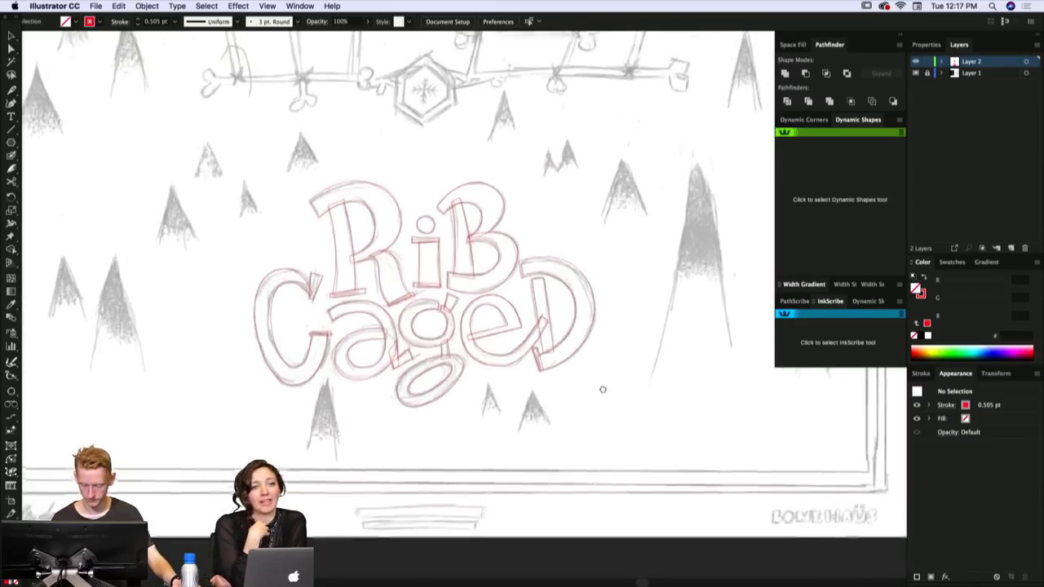
pyautogui.scroll(3, 516, 349)
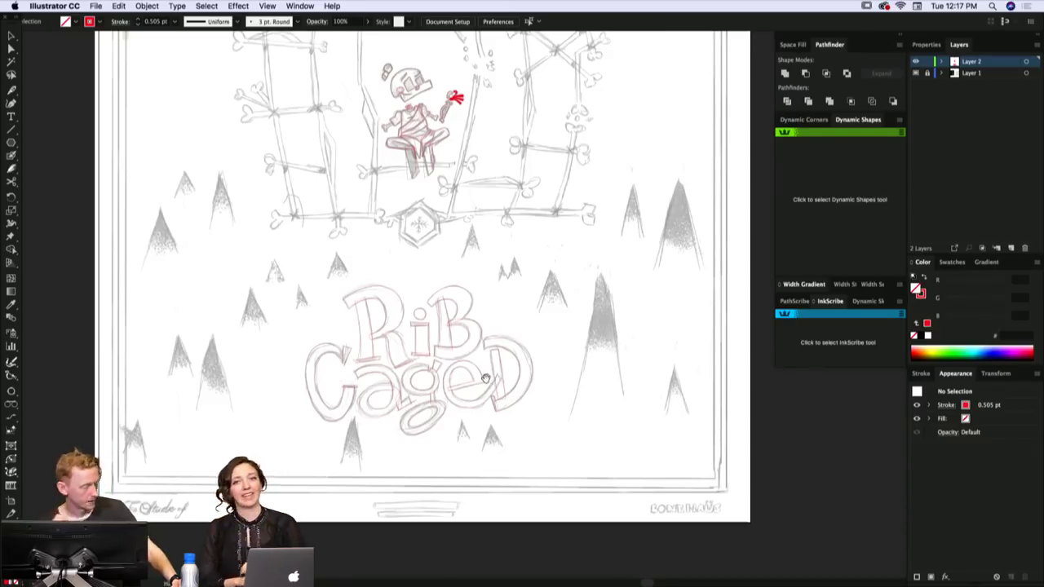
pyautogui.scroll(5, 462, 264)
pyautogui.scroll(5, 513, 277)
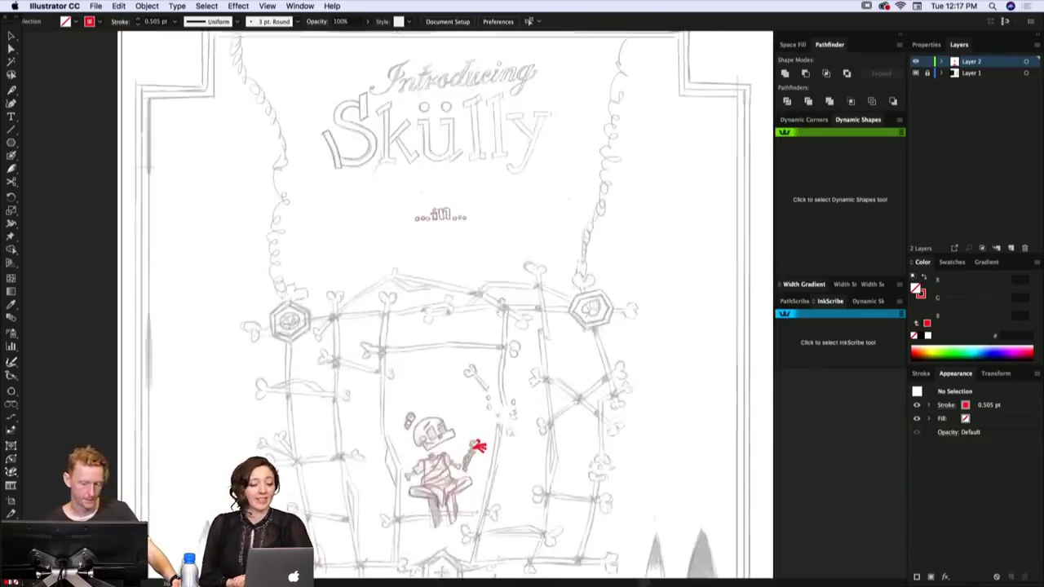
pyautogui.scroll(-5, 503, 268)
pyautogui.scroll(-3, 546, 145)
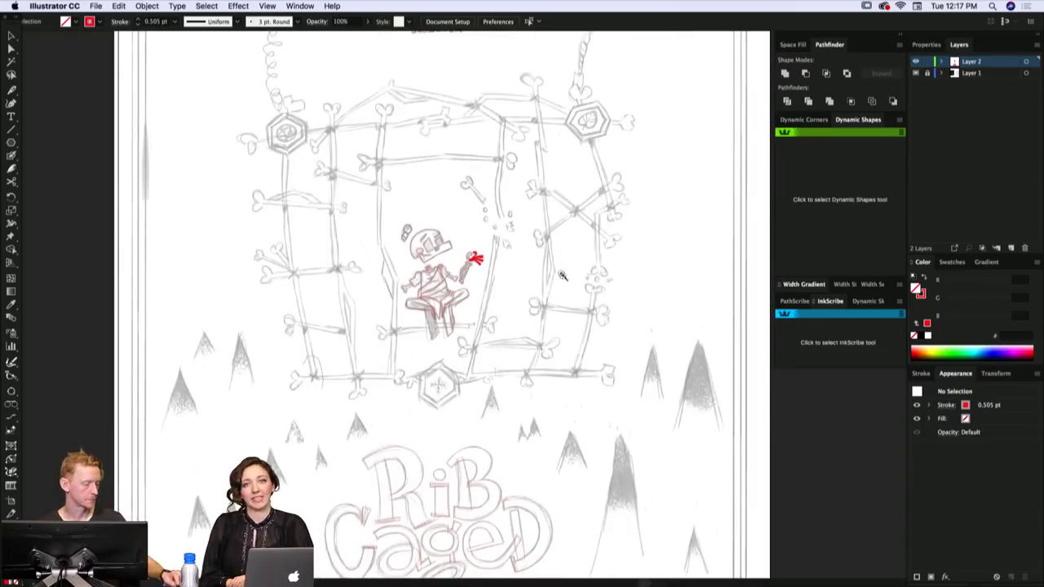
# - Start tracing the rising diagonal bone of the cage's crossed pair with InkScribe, outlining its lower-left knob
pyautogui.moveTo(552, 310); pyautogui.dragTo(565, 273)
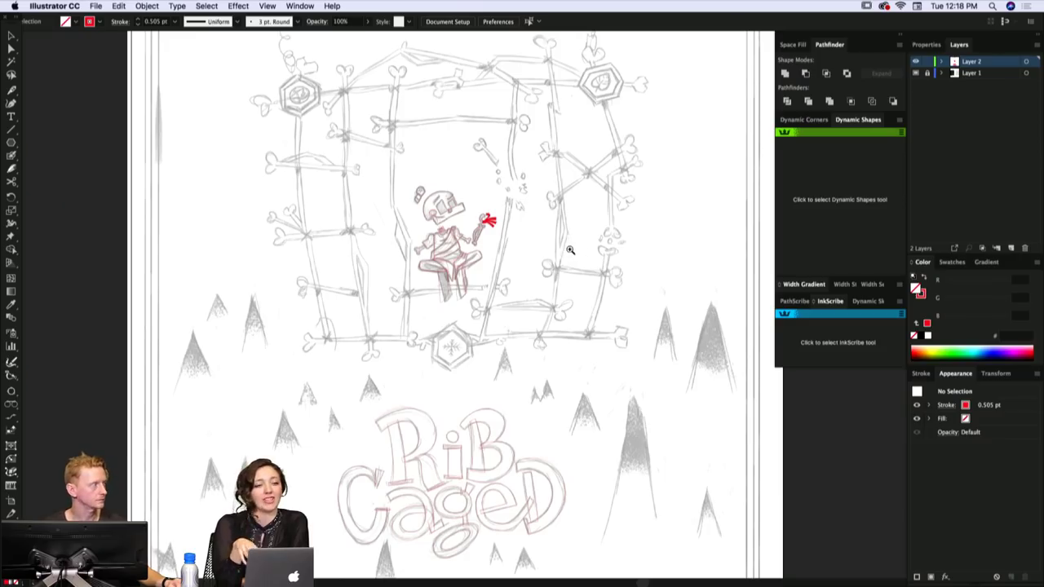
pyautogui.moveTo(581, 279); pyautogui.dragTo(582, 288)
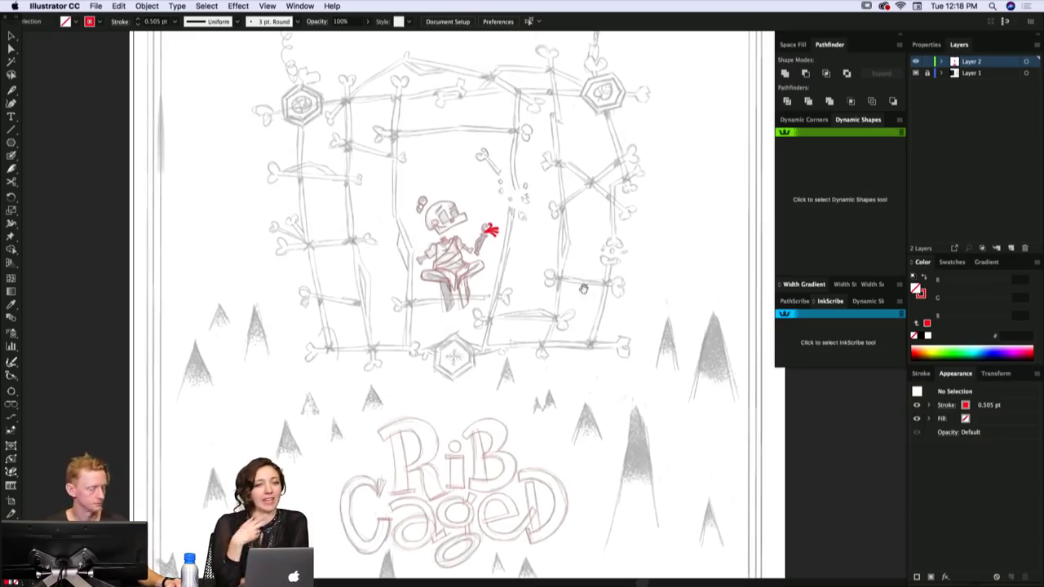
pyautogui.scroll(4, 577, 279)
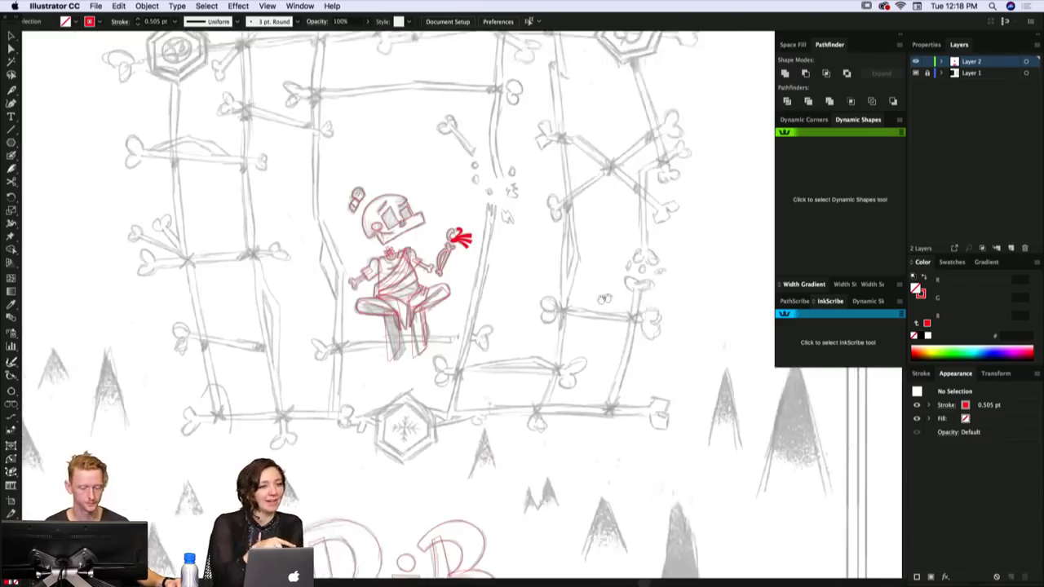
pyautogui.scroll(4, 623, 291)
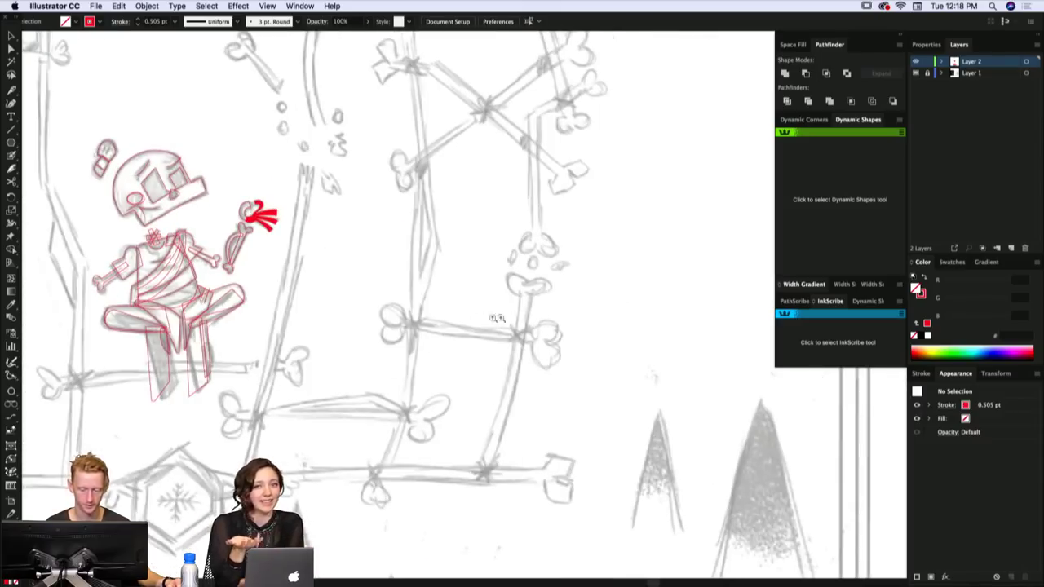
pyautogui.scroll(2, 477, 279)
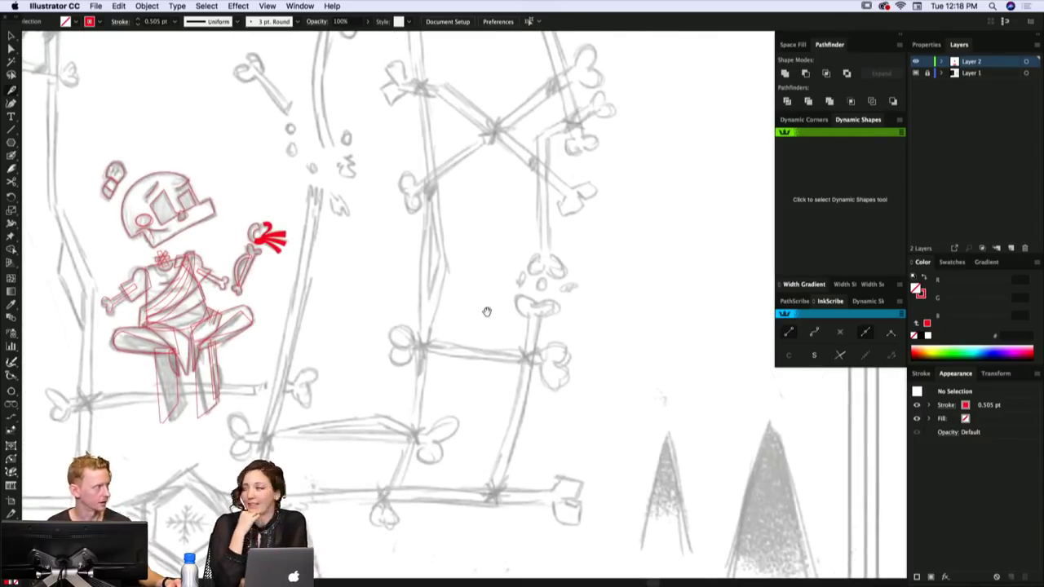
pyautogui.scroll(2, 488, 270)
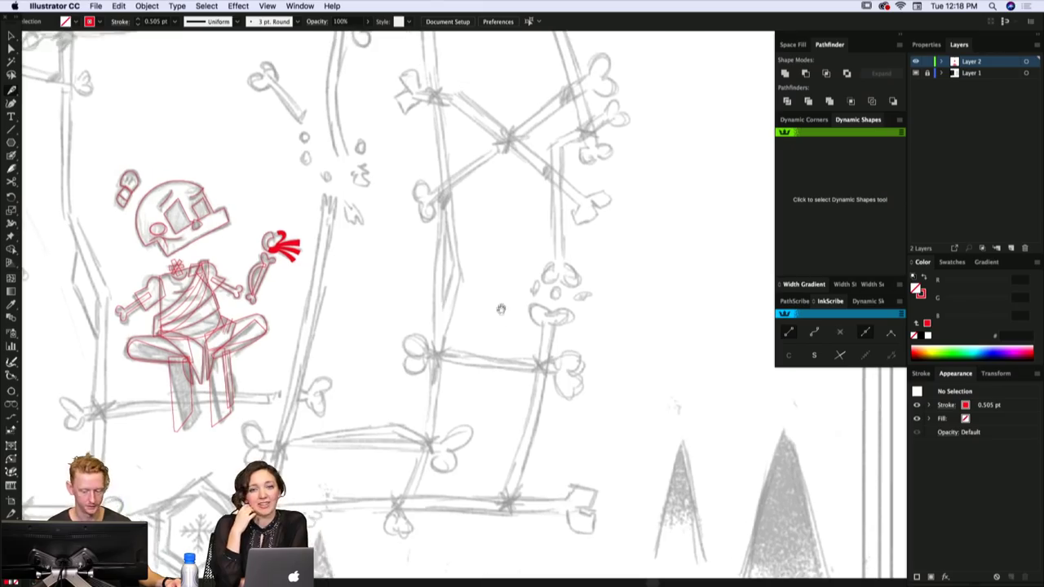
pyautogui.click(438, 281)
pyautogui.moveTo(430, 277); pyautogui.dragTo(442, 303)
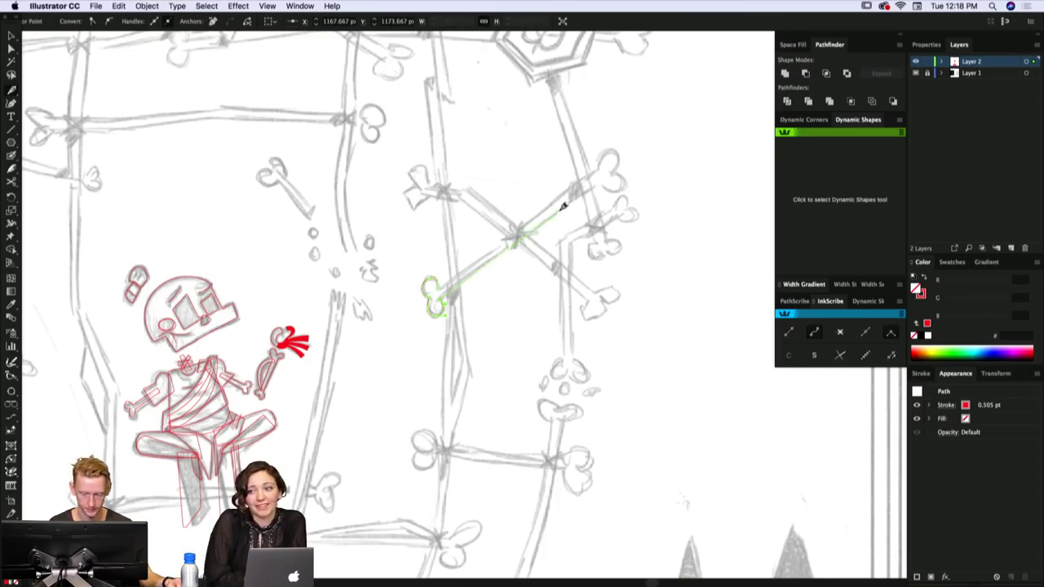
# - Trace the diagonal bone's lower shaft edge and upper-right knob, and begin the upper shaft edge
pyautogui.click(599, 186)
pyautogui.moveTo(620, 187); pyautogui.dragTo(594, 148)
pyautogui.click(607, 175)
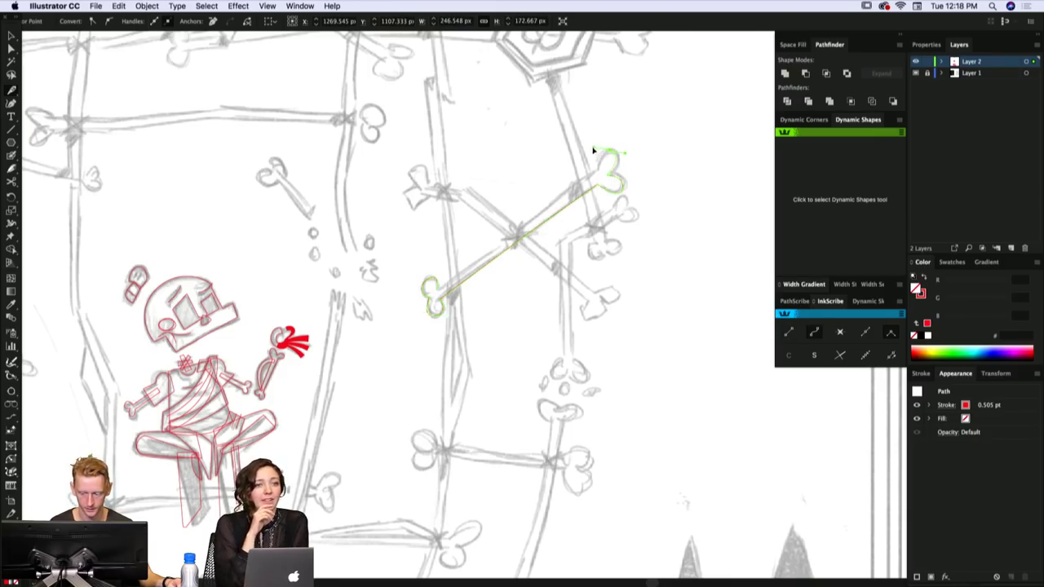
pyautogui.click(598, 171)
pyautogui.click(513, 234)
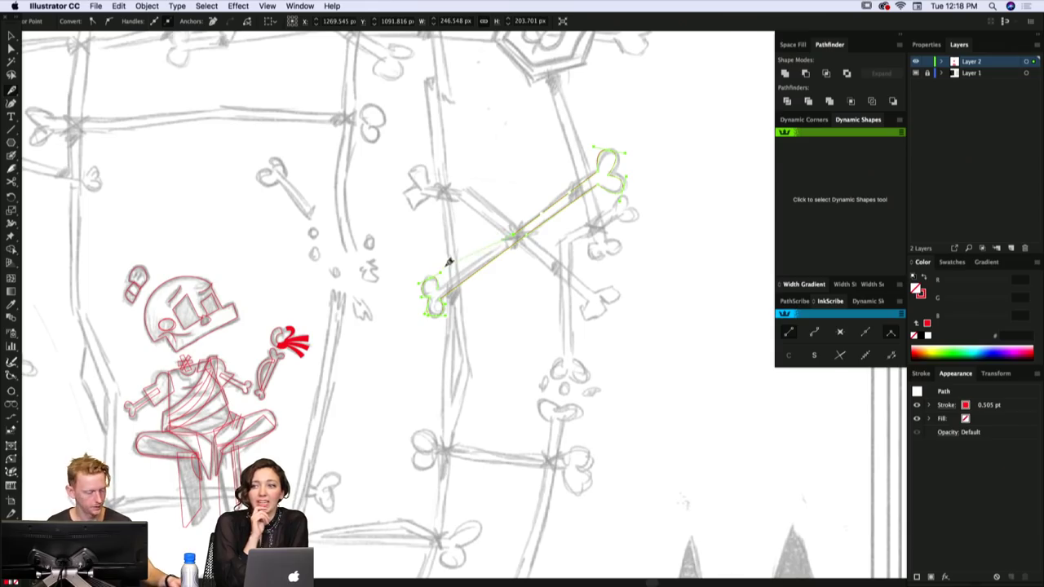
# - Reshape the lower lobe of the diagonal bone's lower-left knob by adjusting its curve handle, and deselect the bone
pyautogui.press('v')
pyautogui.scroll(1, 518, 232)
pyautogui.click(538, 244)
pyautogui.moveTo(533, 250); pyautogui.dragTo(545, 293)
pyautogui.press('p')
pyautogui.click(395, 405)
pyautogui.moveTo(395, 410); pyautogui.dragTo(421, 405)
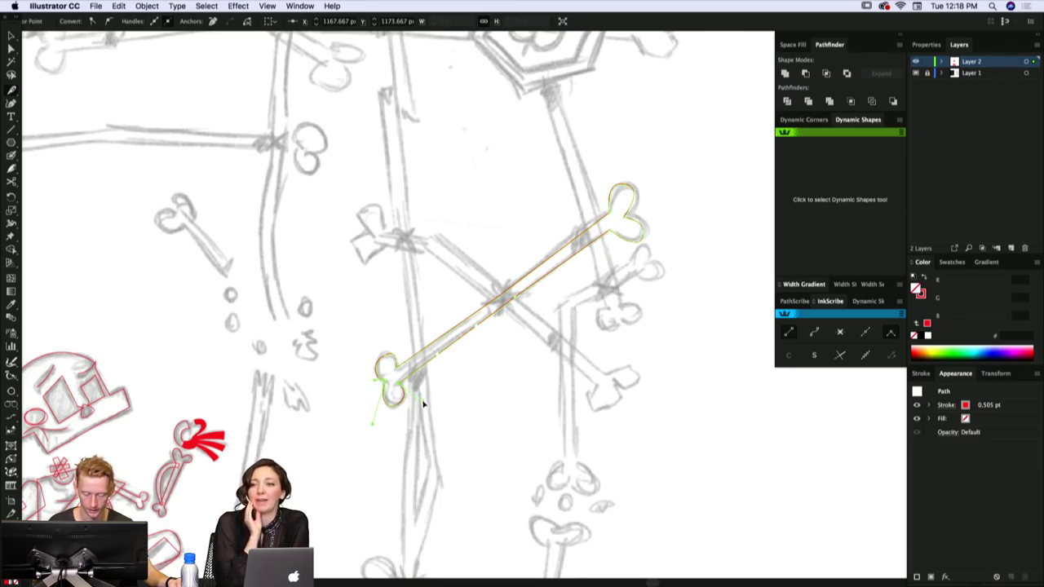
pyautogui.click(429, 366)
# - Reshape the upper lobe of the diagonal bone's lower-left knob by adjusting its curve handle
pyautogui.scroll(1, 412, 354)
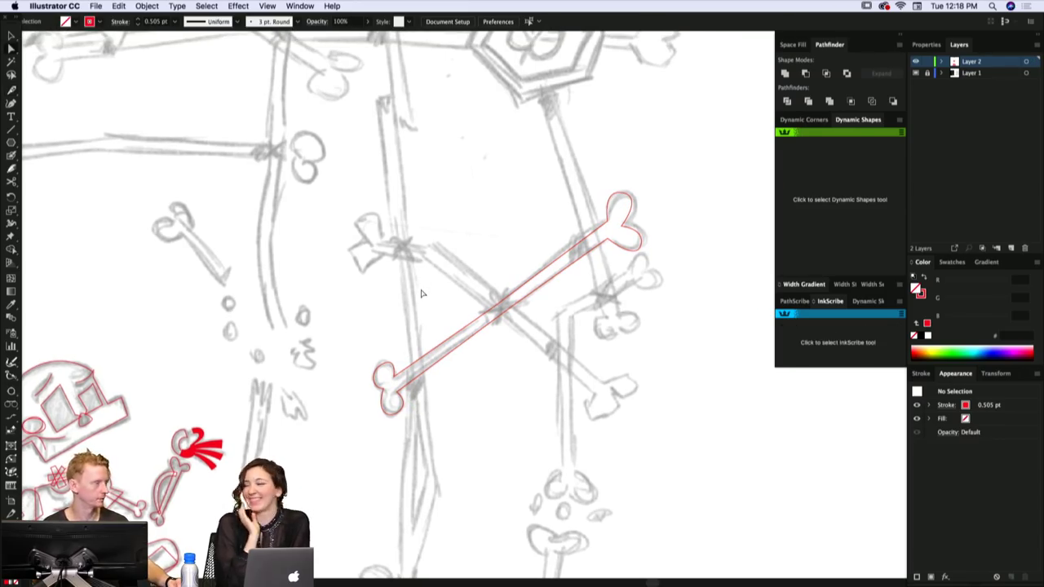
pyautogui.scroll(2, 493, 318)
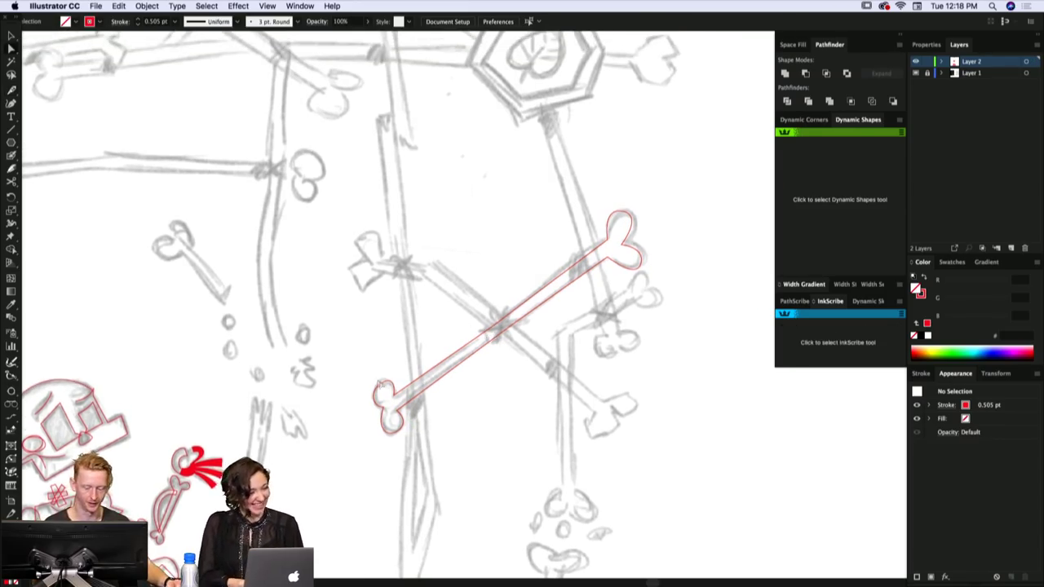
pyautogui.click(394, 374)
pyautogui.click(384, 381)
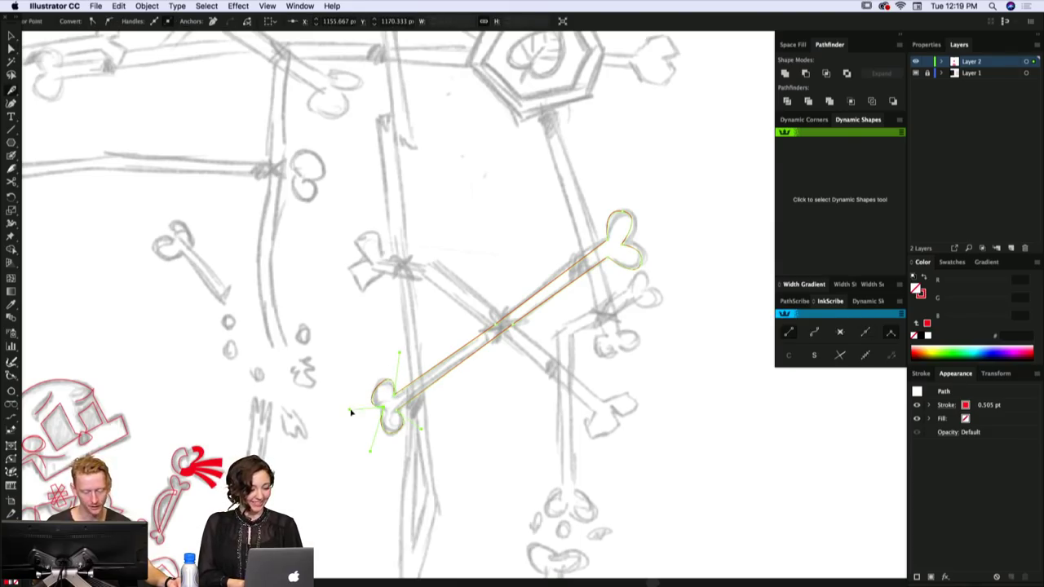
pyautogui.moveTo(346, 410); pyautogui.dragTo(344, 406)
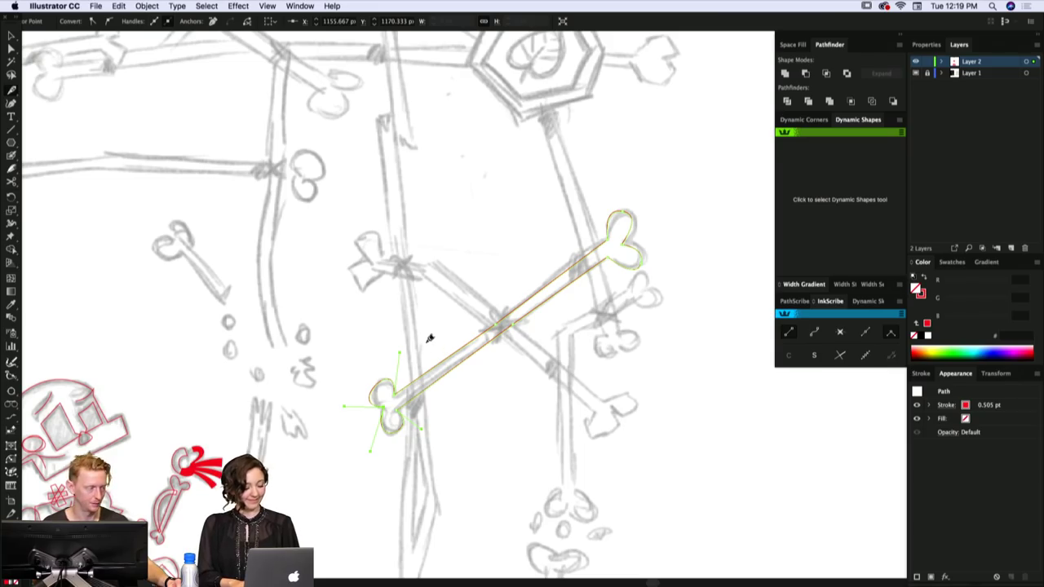
# - Reshape both lobes of the diagonal bone's upper-right knob to follow the sketch, and deselect the bone
pyautogui.moveTo(536, 287); pyautogui.dragTo(512, 301)
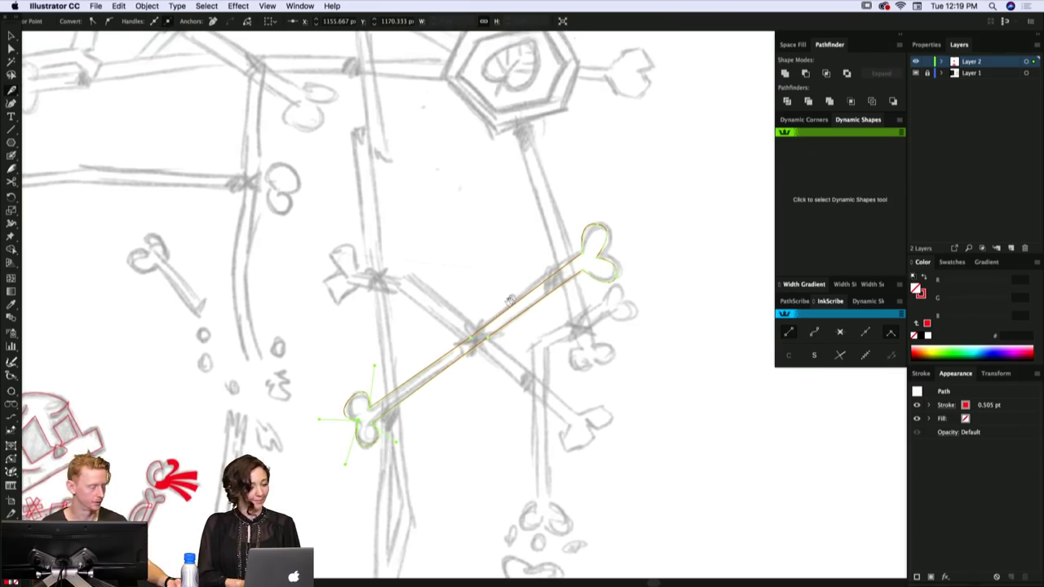
pyautogui.press('z')
pyautogui.scroll(5, 569, 284)
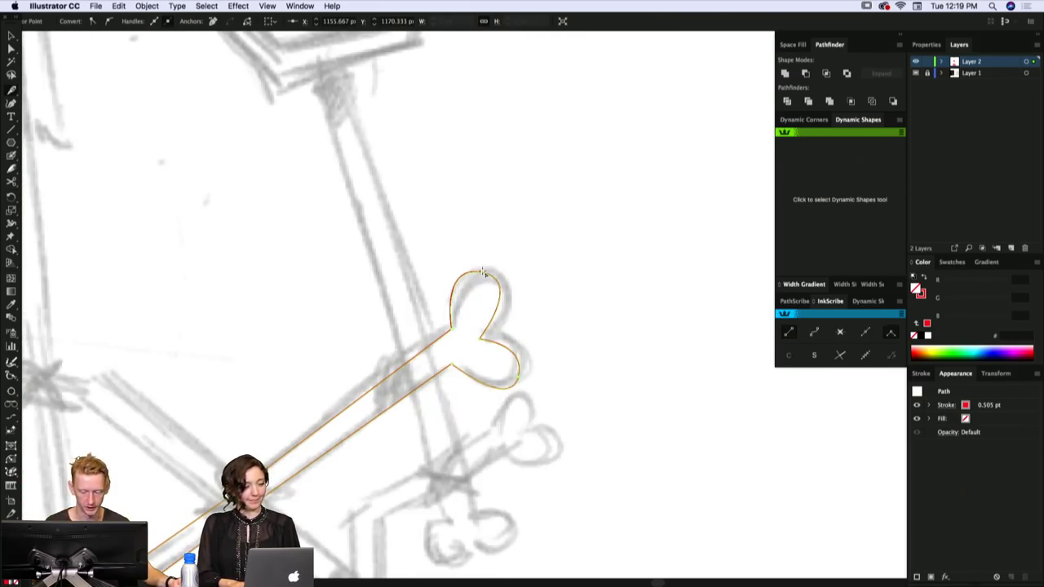
pyautogui.moveTo(486, 269); pyautogui.dragTo(553, 268)
pyautogui.moveTo(522, 374); pyautogui.dragTo(548, 331)
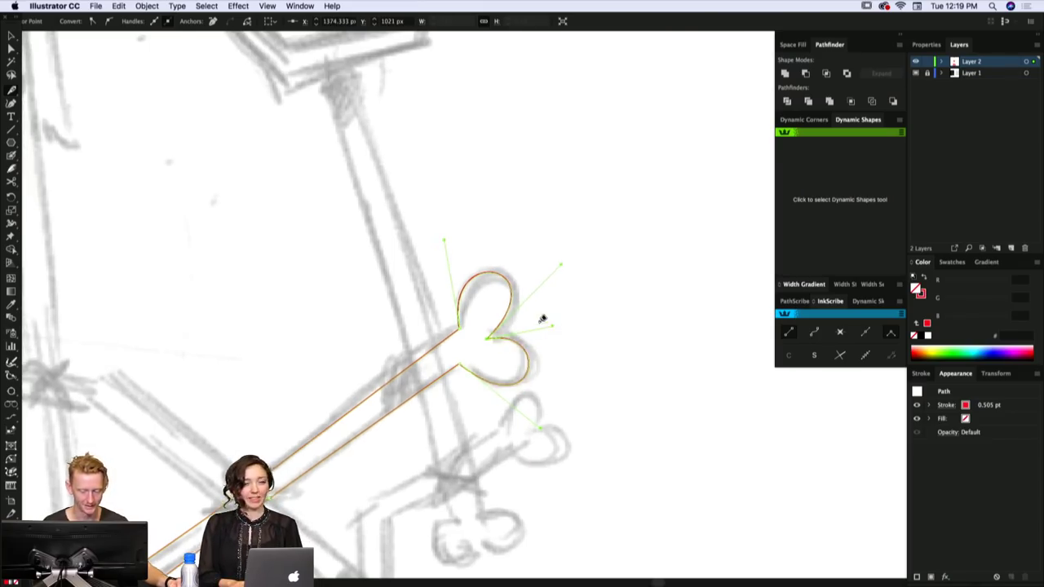
pyautogui.press('super+shift+a')
# - Examine the traced diagonal bone up close, its curve handles, and the whole cage sketch around the skeleton figure
pyautogui.moveTo(553, 279); pyautogui.dragTo(689, 178)
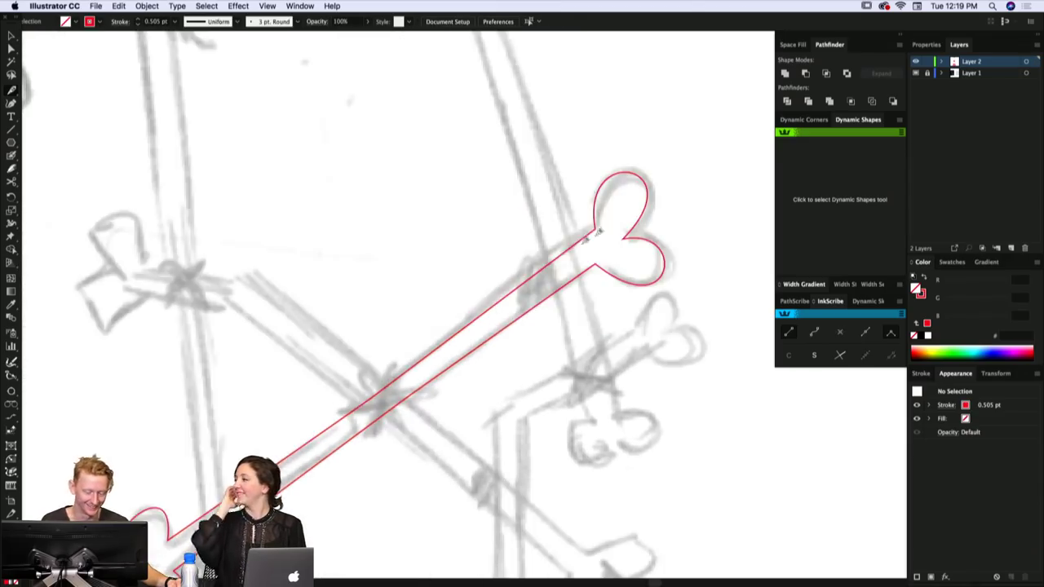
pyautogui.press('z')
pyautogui.keyDown('alt'); pyautogui.click(486, 355); pyautogui.keyUp('alt')
pyautogui.keyDown('alt'); pyautogui.click(486, 355); pyautogui.keyUp('alt')
pyautogui.press('a')
pyautogui.click(383, 368)
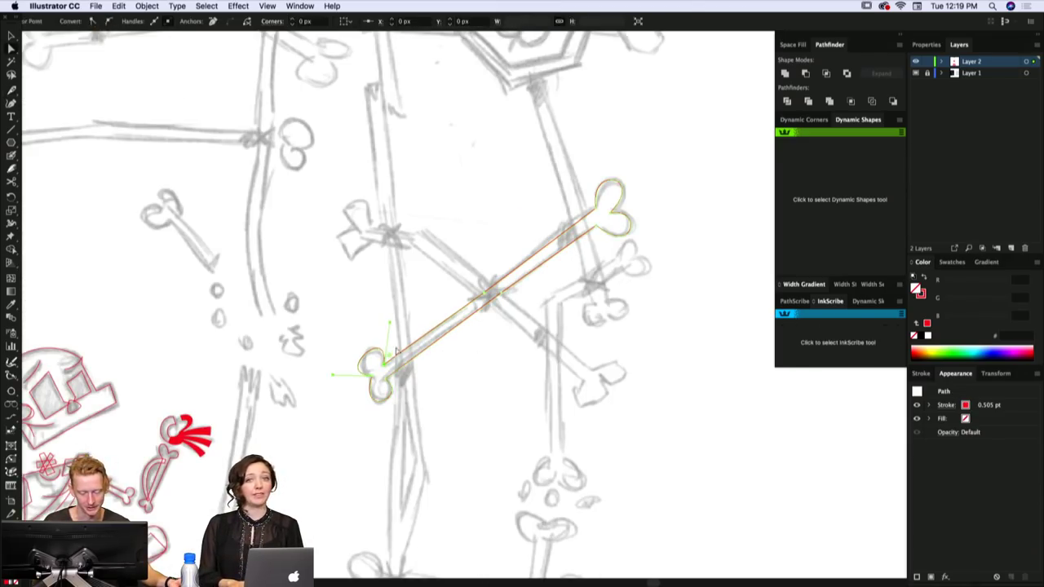
pyautogui.press('super+shift+a')
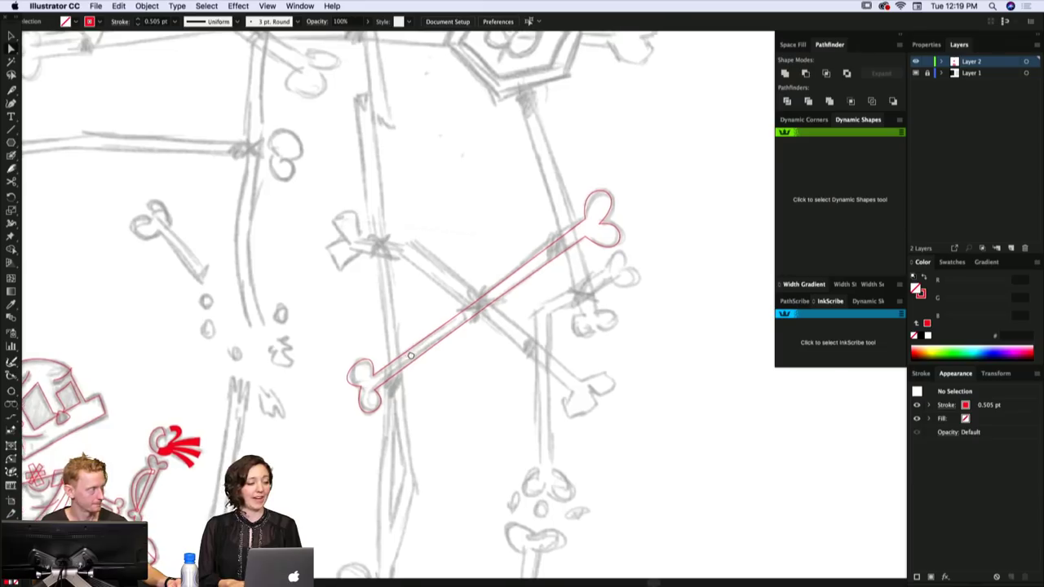
pyautogui.moveTo(489, 321); pyautogui.dragTo(609, 249)
pyautogui.press('super+minus')
pyautogui.press('super+minus')
pyautogui.moveTo(439, 318); pyautogui.dragTo(565, 274)
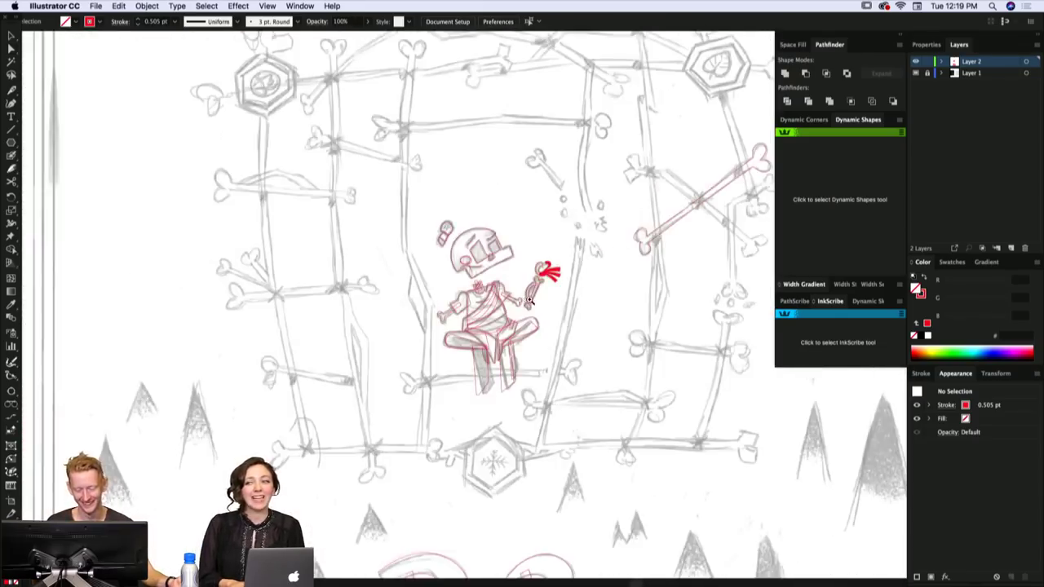
pyautogui.press('super+plus')
pyautogui.moveTo(551, 312); pyautogui.dragTo(577, 343)
pyautogui.keyDown('super'); pyautogui.click(542, 372); pyautogui.keyUp('super')
pyautogui.moveTo(524, 297); pyautogui.dragTo(543, 351)
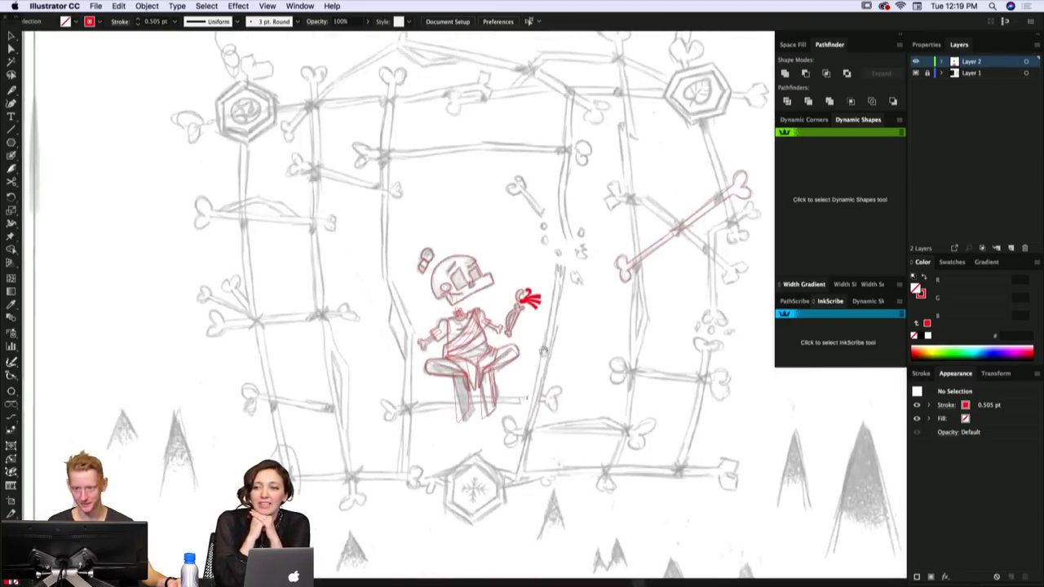
pyautogui.moveTo(532, 287); pyautogui.dragTo(554, 286)
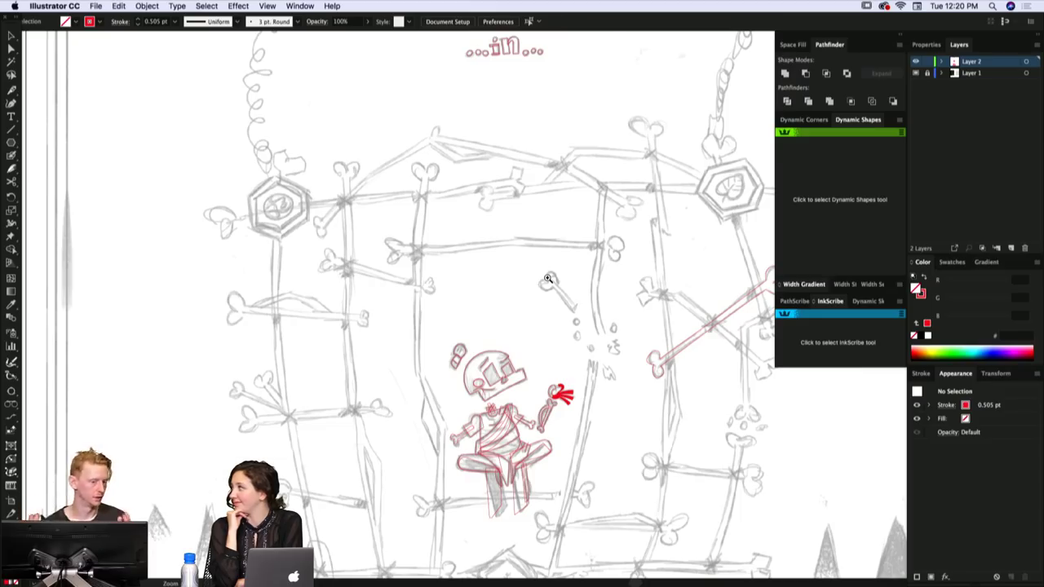
# - Try placing a curved anchor point on the S of the sketched Skülly title lettering, and deselect it
pyautogui.keyDown('alt'); pyautogui.click(558, 252); pyautogui.keyUp('alt')
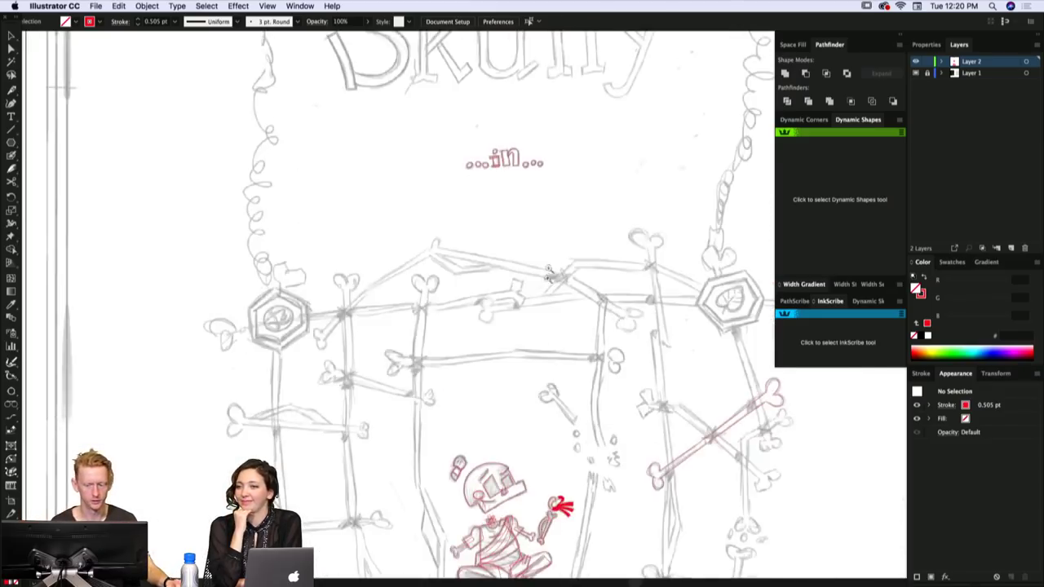
pyautogui.keyDown('alt'); pyautogui.click(561, 262); pyautogui.keyUp('alt')
pyautogui.moveTo(538, 326); pyautogui.dragTo(534, 408)
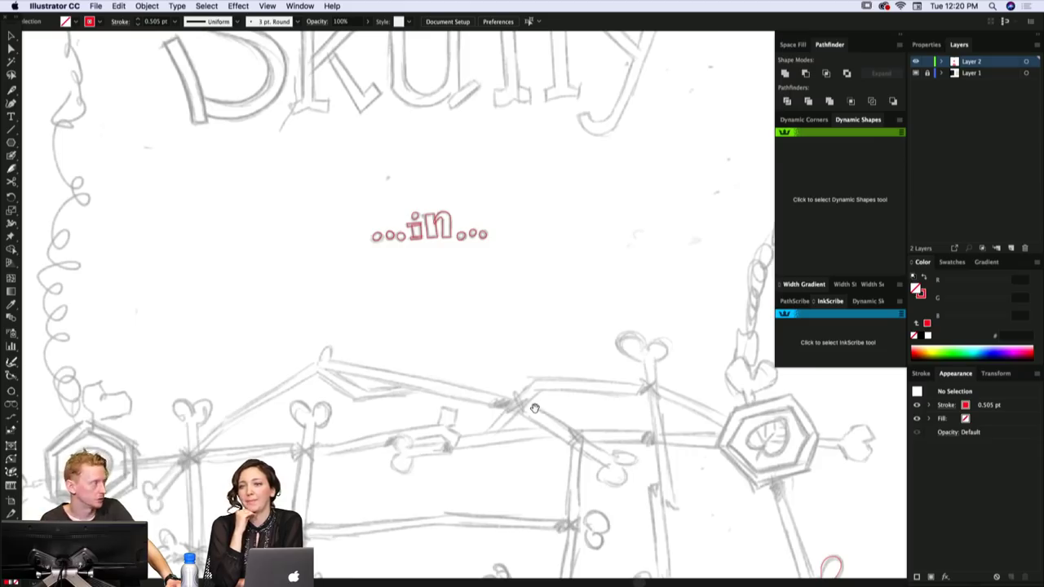
pyautogui.scroll(5, 503, 308)
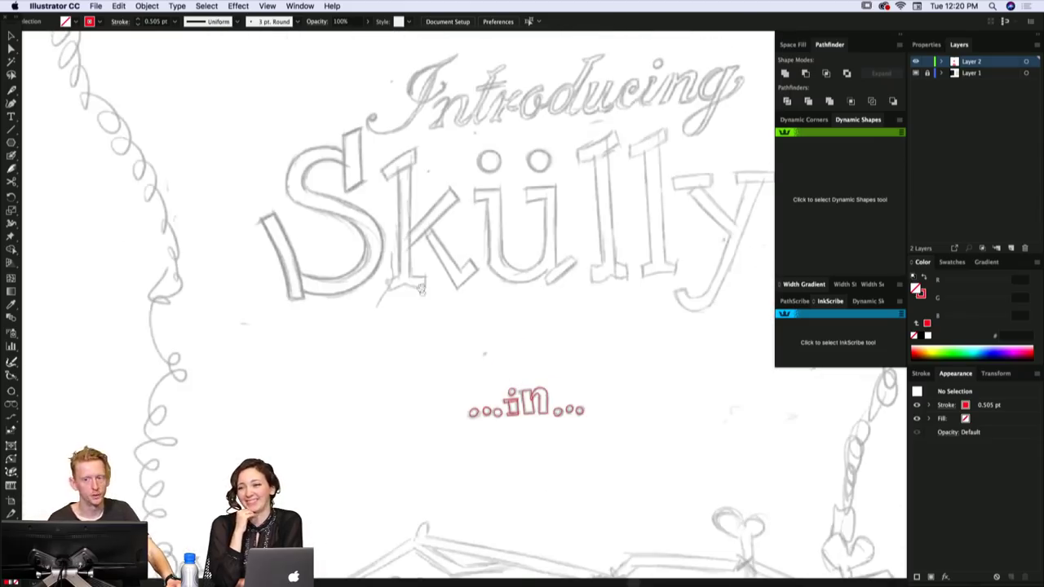
pyautogui.scroll(2, 421, 289)
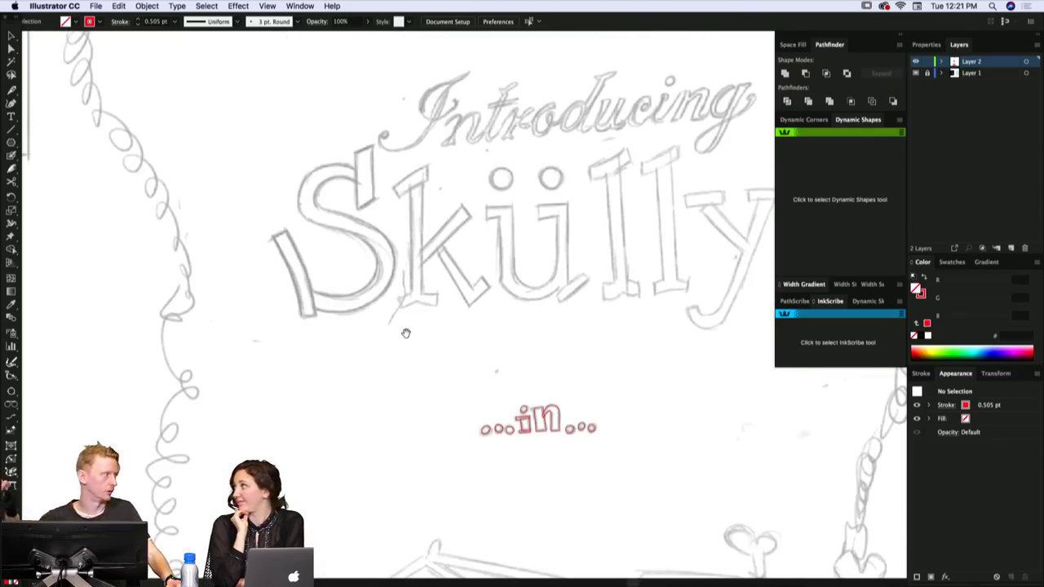
pyautogui.moveTo(433, 272); pyautogui.dragTo(450, 324)
pyautogui.moveTo(373, 282); pyautogui.dragTo(396, 132)
pyautogui.press('super+space')
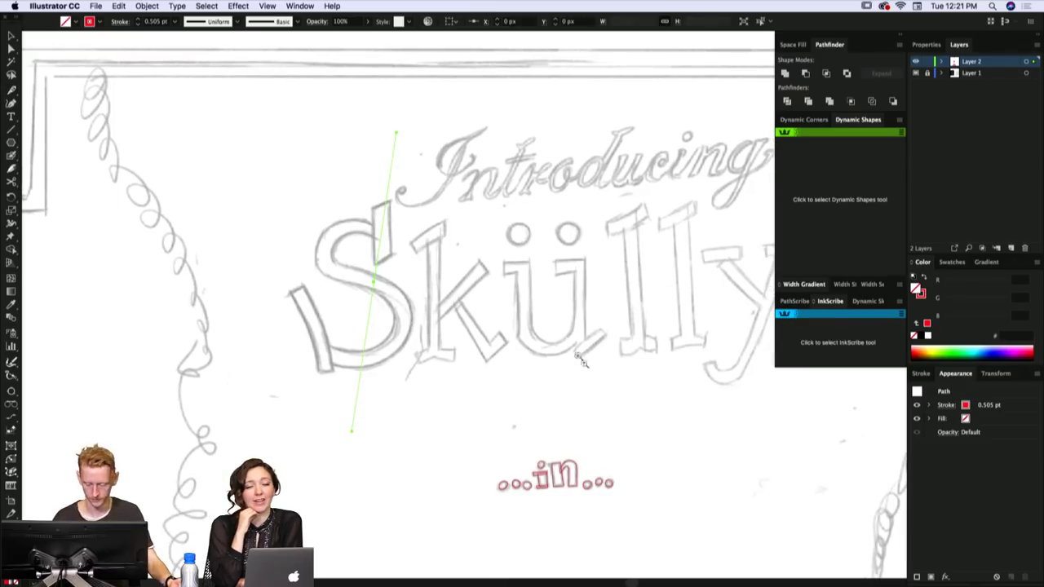
pyautogui.keyDown('super'); pyautogui.click(566, 366); pyautogui.keyUp('super')
pyautogui.moveTo(549, 377); pyautogui.dragTo(511, 221)
# - Draw a row of four overlapping circles, about 38 to 46 px across, beside the skeleton's head
pyautogui.scroll(-3, 510, 221)
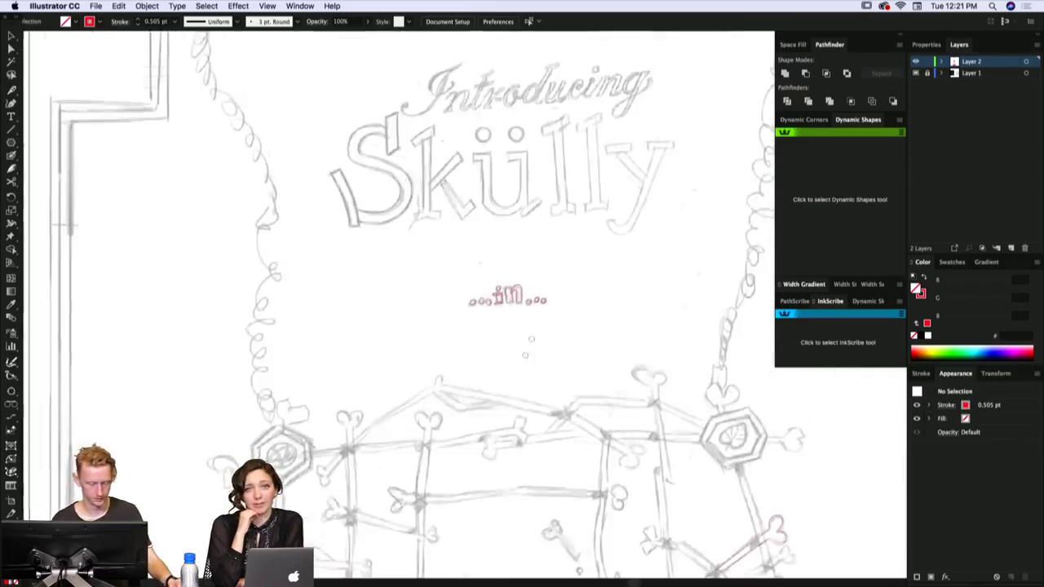
pyautogui.scroll(-5, 531, 338)
pyautogui.scroll(3, 617, 311)
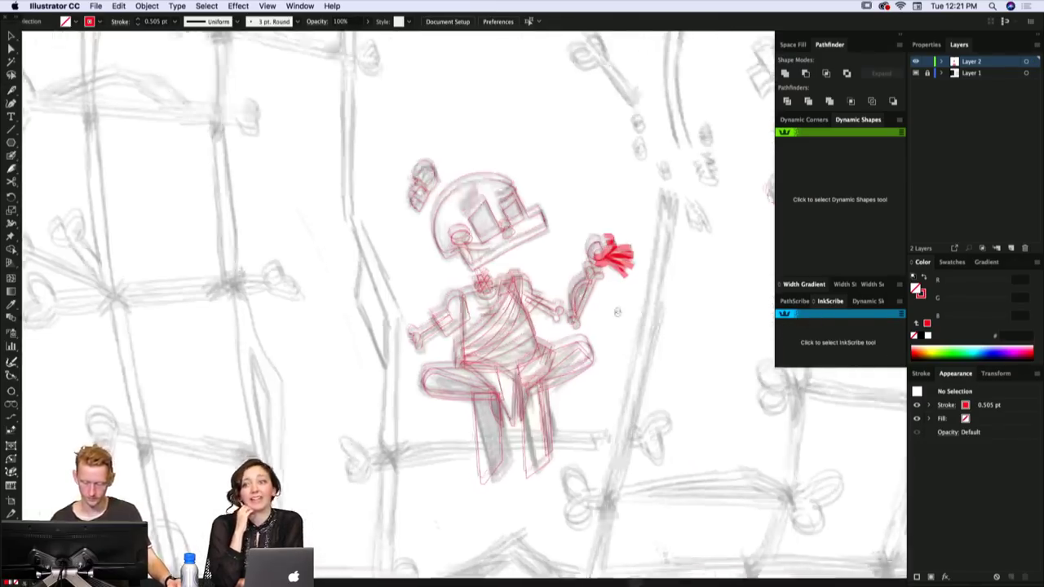
pyautogui.scroll(-3, 617, 312)
pyautogui.press('super+Tab')
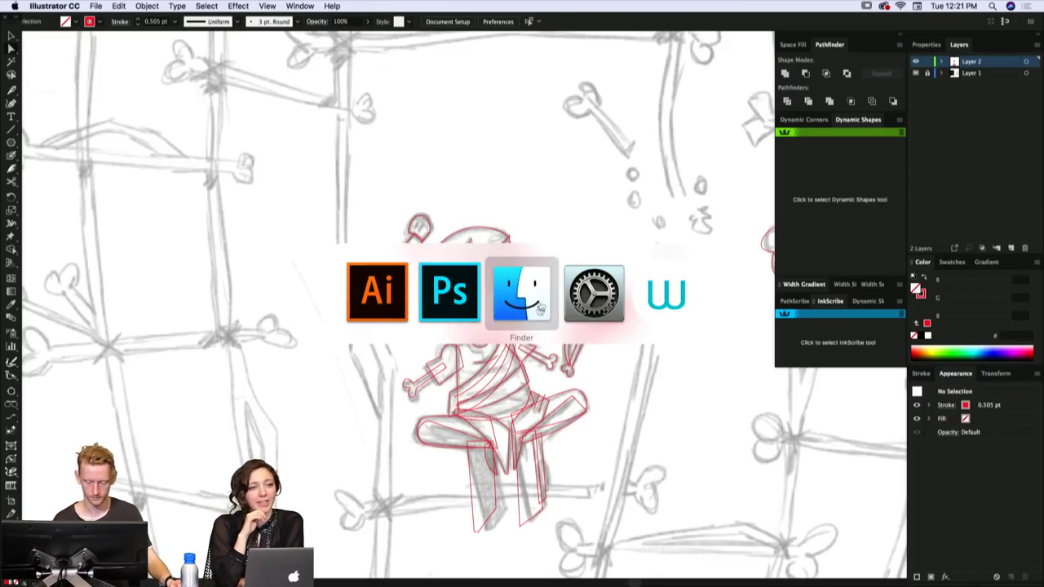
pyautogui.press('Escape')
pyautogui.press('l')
pyautogui.moveTo(548, 204); pyautogui.dragTo(584, 242)
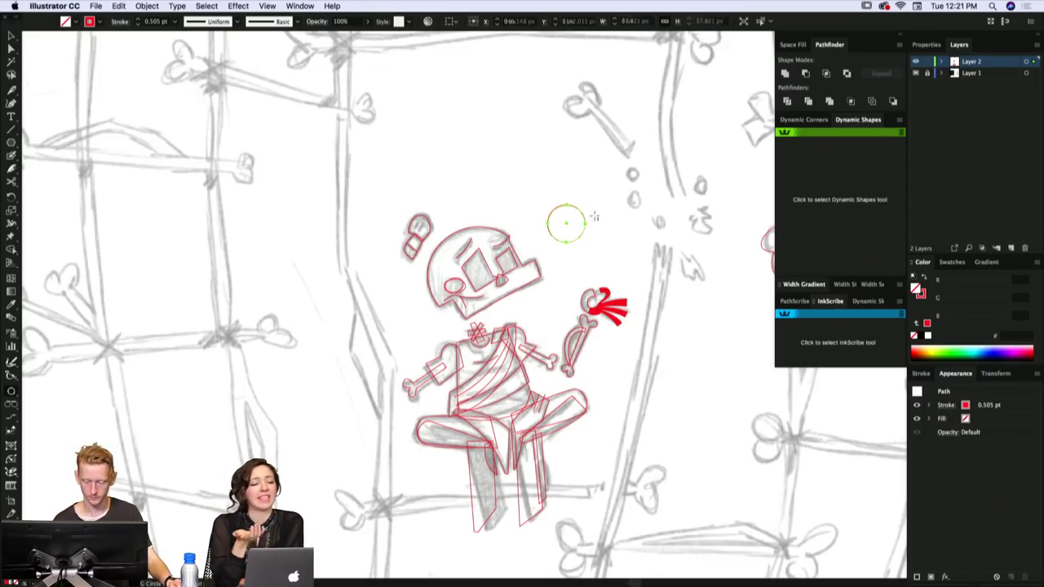
pyautogui.moveTo(601, 201)
pyautogui.mouseDown()
pyautogui.moveTo(602, 243)
pyautogui.moveTo(632, 239)
pyautogui.mouseUp()
pyautogui.moveTo(671, 195); pyautogui.dragTo(666, 240)
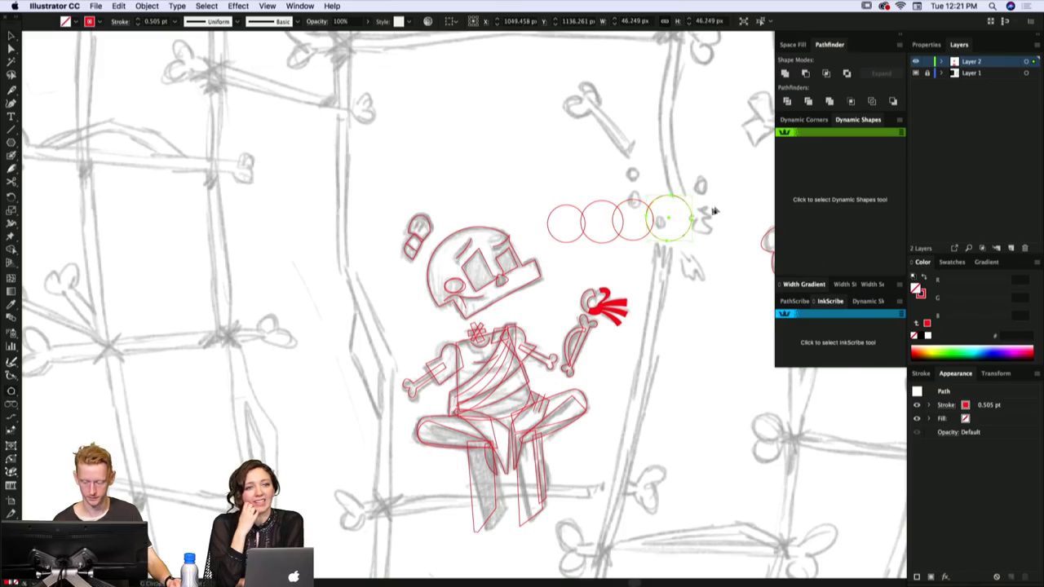
# - Swap the fill and stroke of the four circles so they are solid red without an outline, and deselect them
pyautogui.press('v')
pyautogui.click(714, 212)
pyautogui.click(576, 225)
pyautogui.scroll(-1, 584, 249)
pyautogui.click(570, 253)
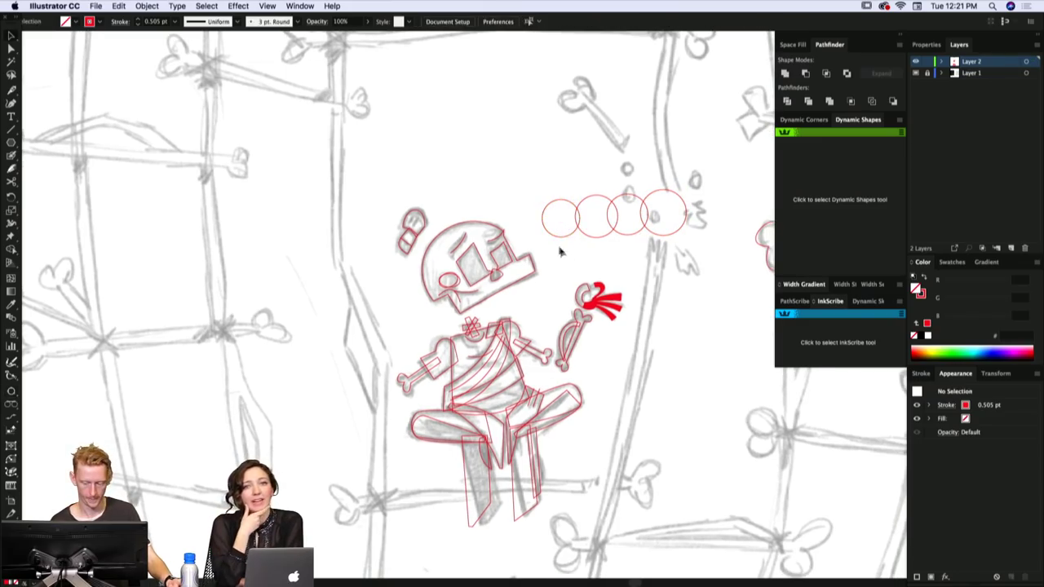
pyautogui.click(563, 235)
pyautogui.moveTo(551, 256); pyautogui.dragTo(664, 229)
pyautogui.hotkey('shift', 'x')
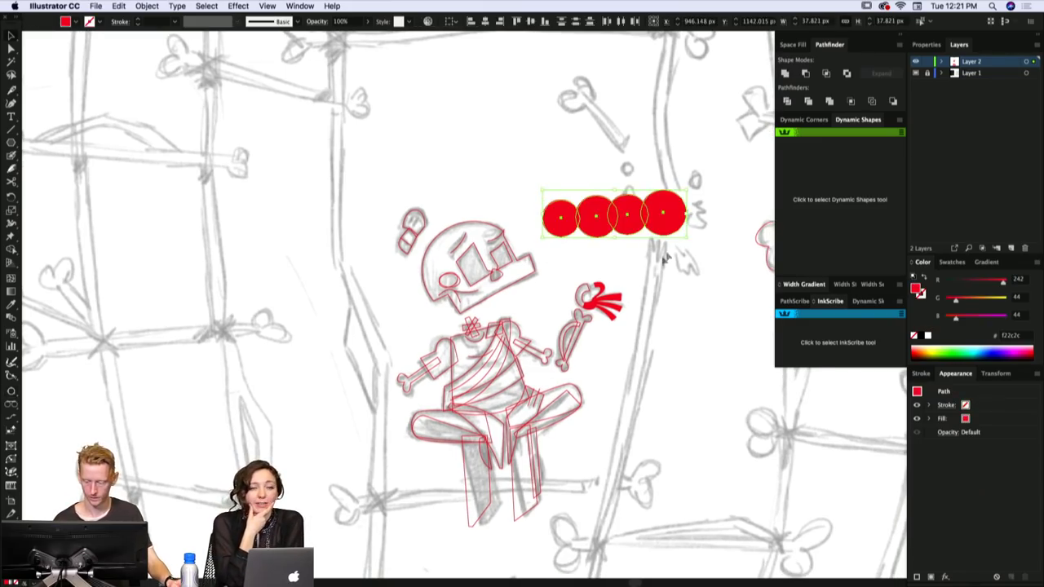
pyautogui.press('super+shift+a')
# - Switch to Finder and look through the files and folders in the skully-short folder
pyautogui.scroll(-1, 665, 258)
pyautogui.press('super+Tab')
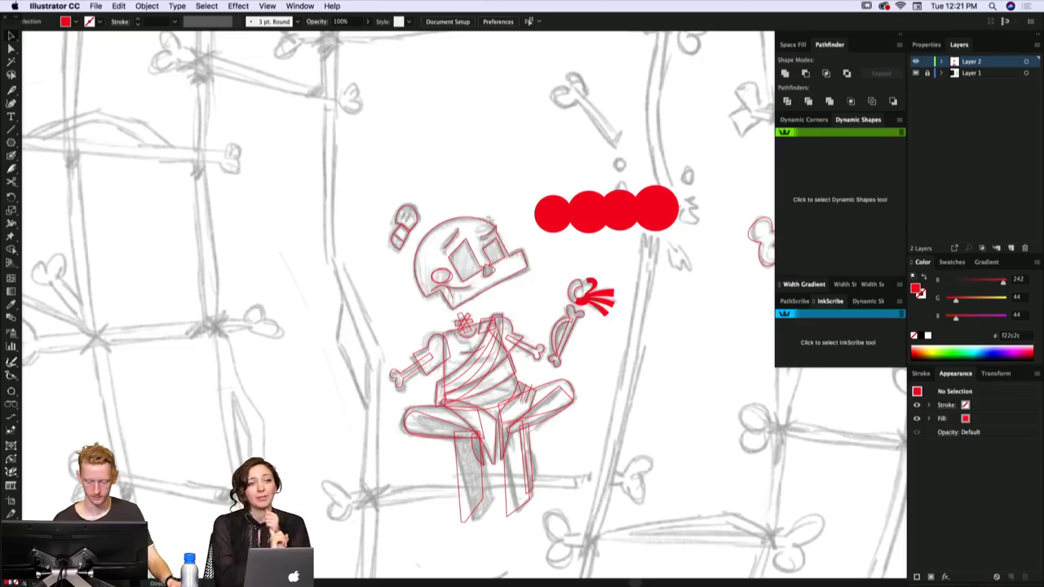
pyautogui.press('super+Tab')
pyautogui.press('super+Tab')
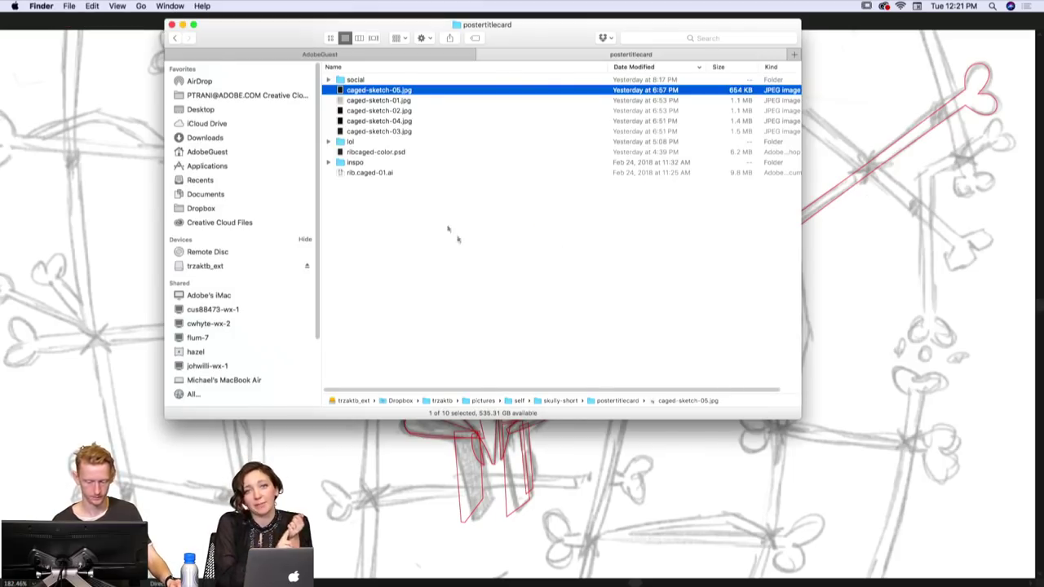
pyautogui.click(174, 38)
pyautogui.click(448, 203)
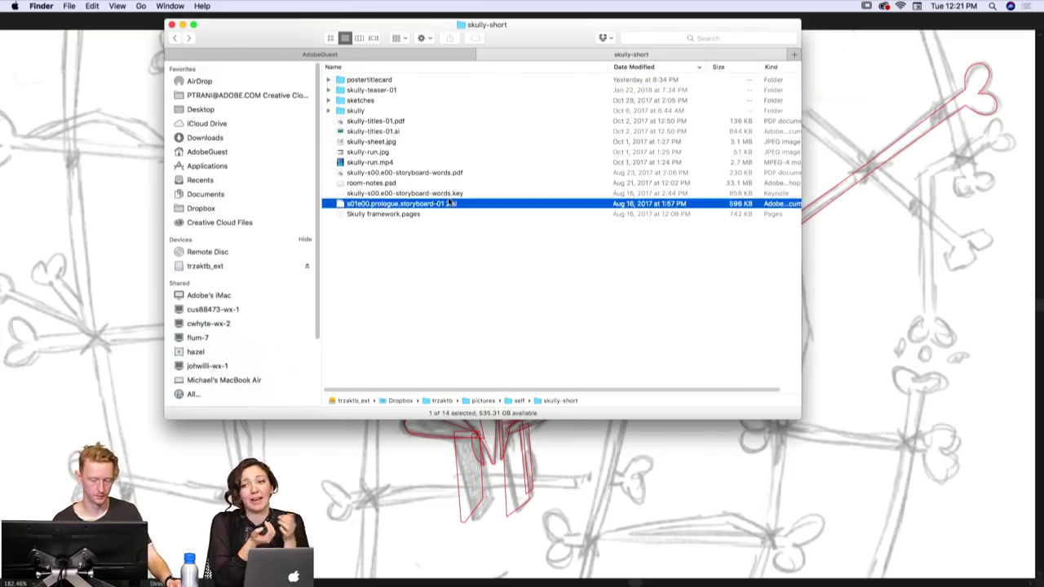
pyautogui.click(455, 183)
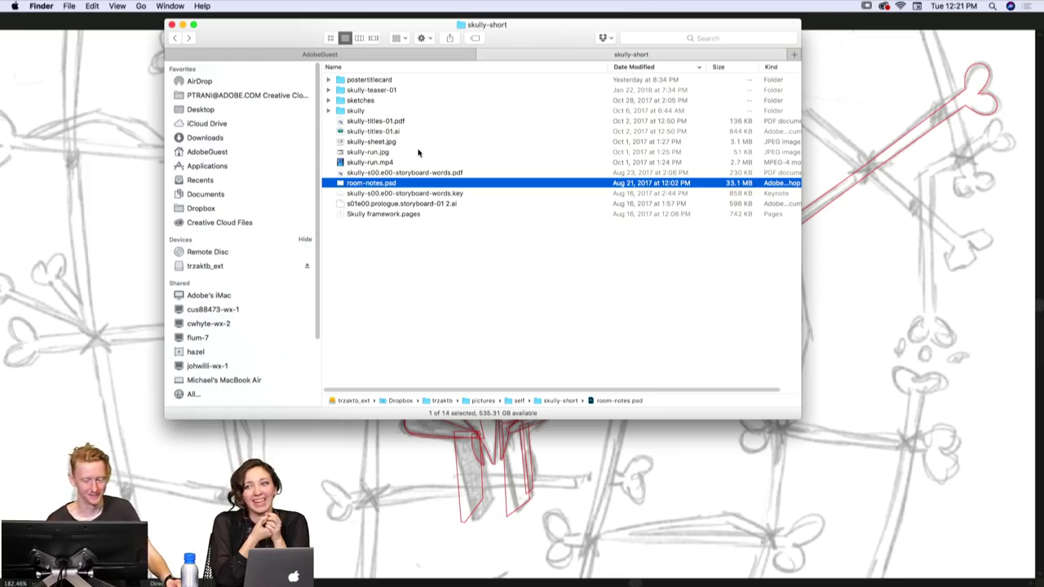
pyautogui.click(368, 90)
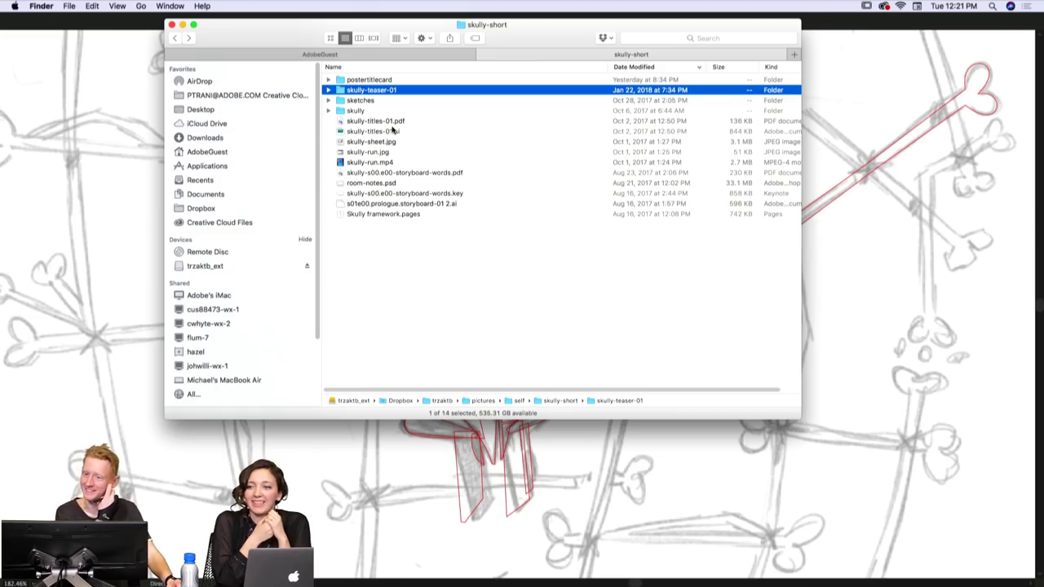
pyautogui.click(440, 141)
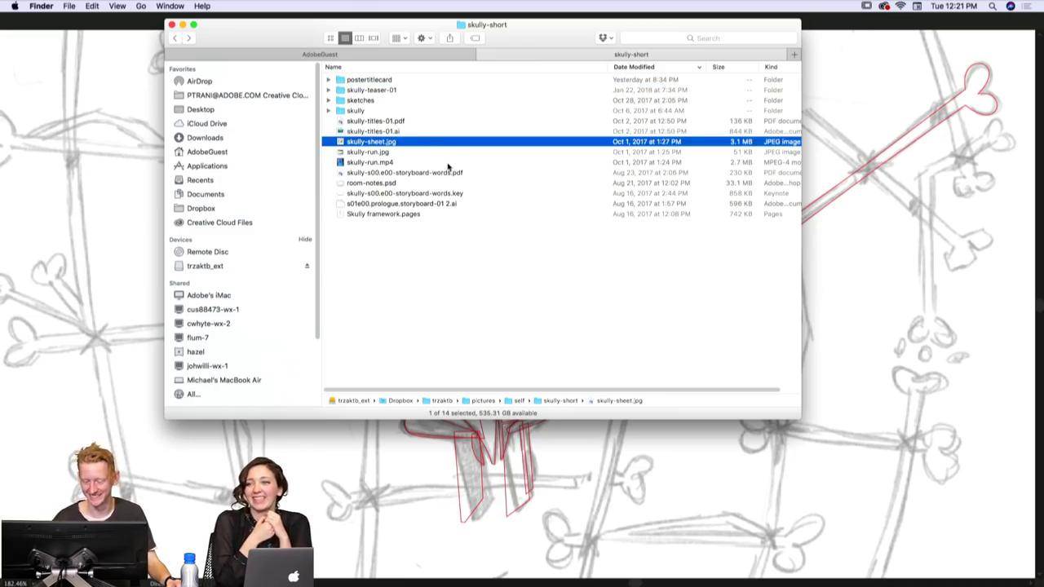
pyautogui.click(451, 163)
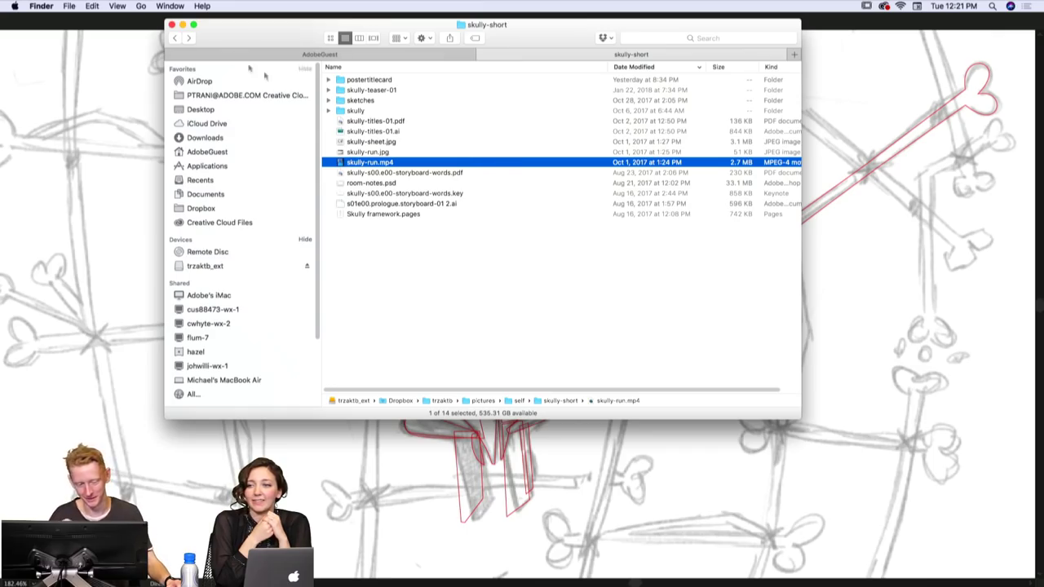
pyautogui.click(367, 111)
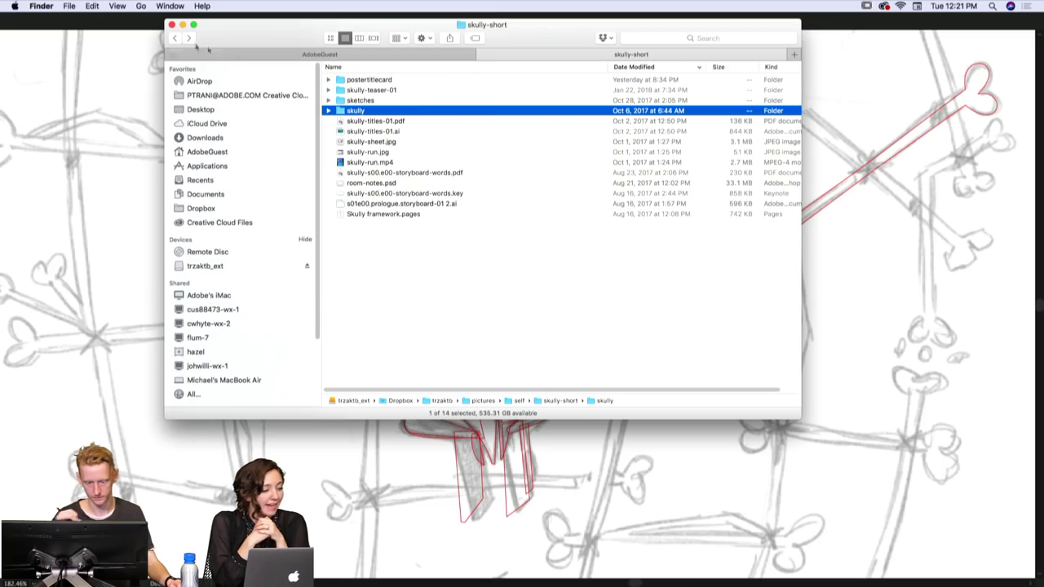
# - Go back to the self folder and open its bonehaus folder
pyautogui.click(175, 38)
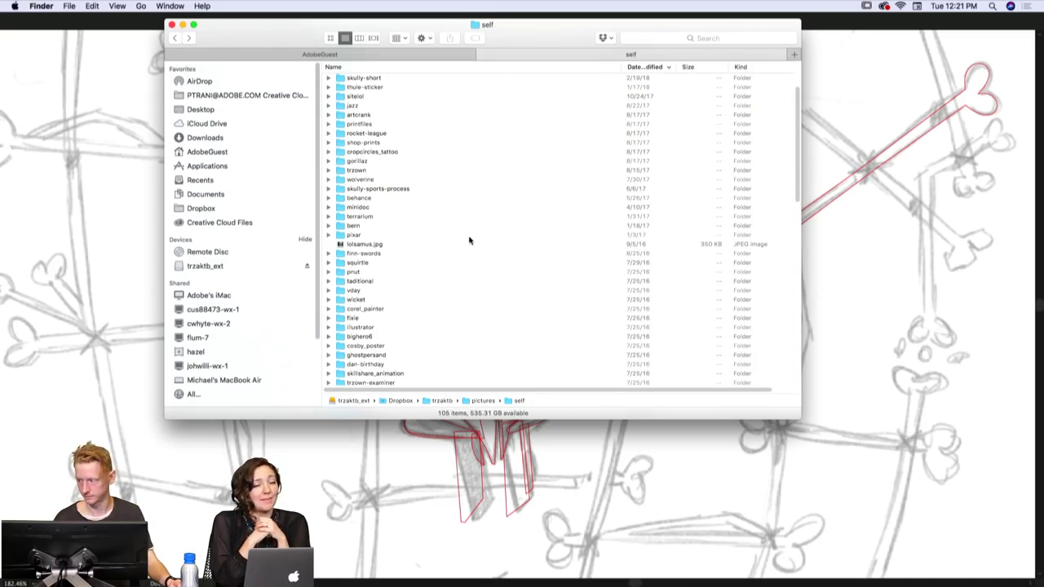
pyautogui.scroll(2, 473, 241)
pyautogui.click(432, 97)
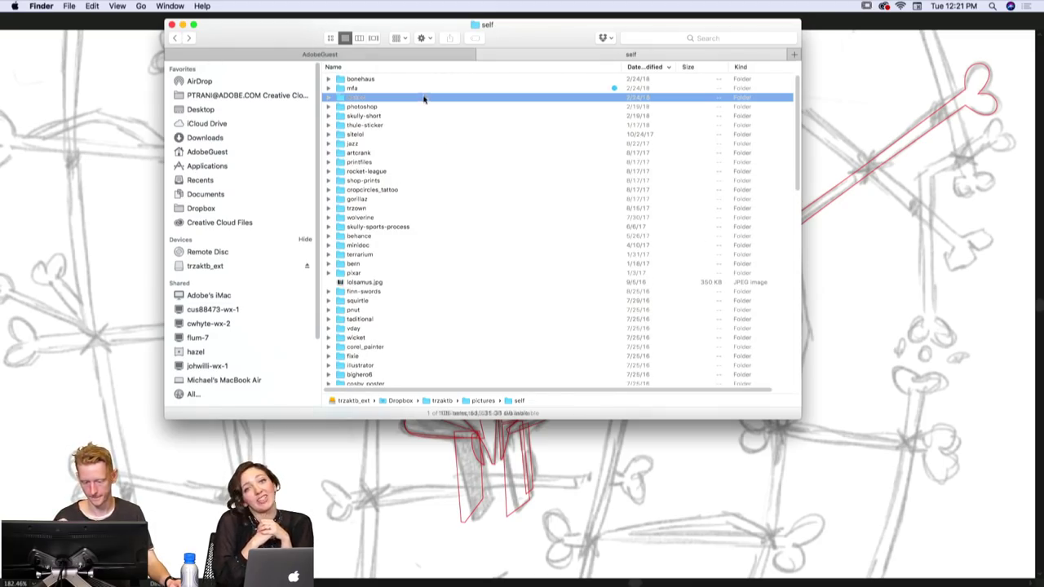
pyautogui.click(401, 79)
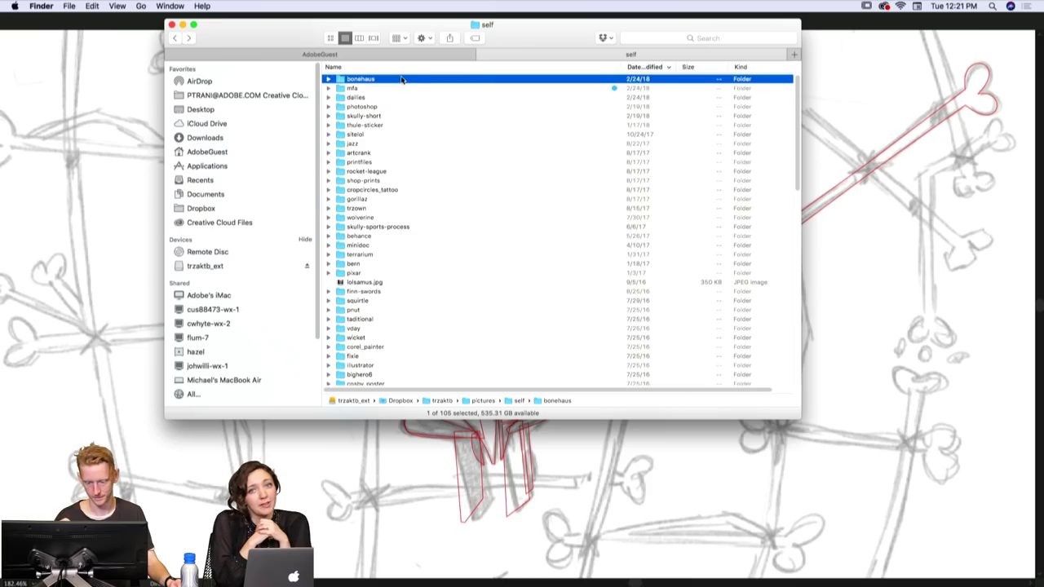
pyautogui.doubleClick(401, 80)
pyautogui.click(401, 80)
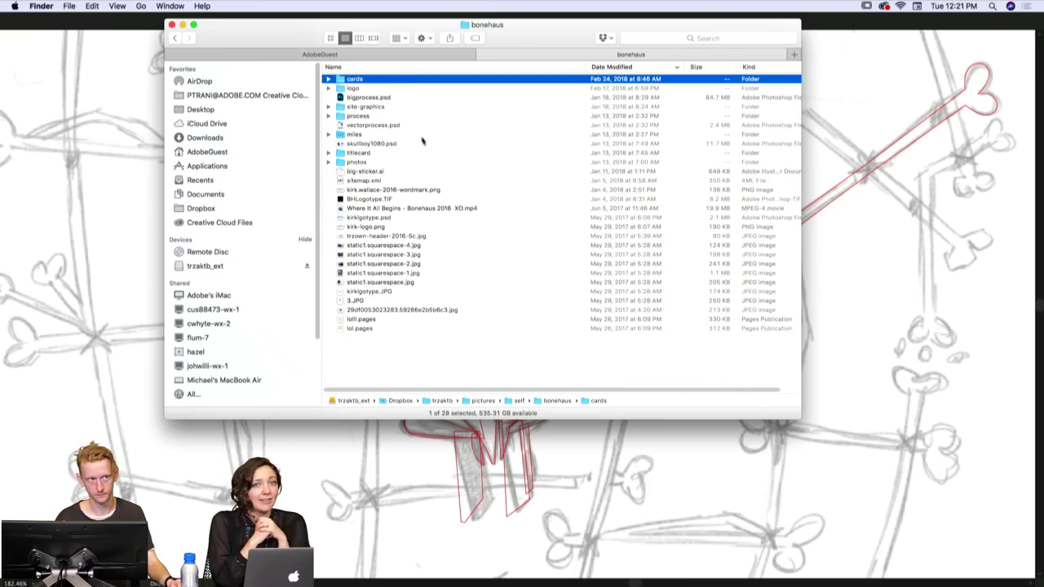
# - Open a new Finder tab and browse to the SkullyMFA folder in Dropbox on the trzaktb_ext drive
pyautogui.press('super+t')
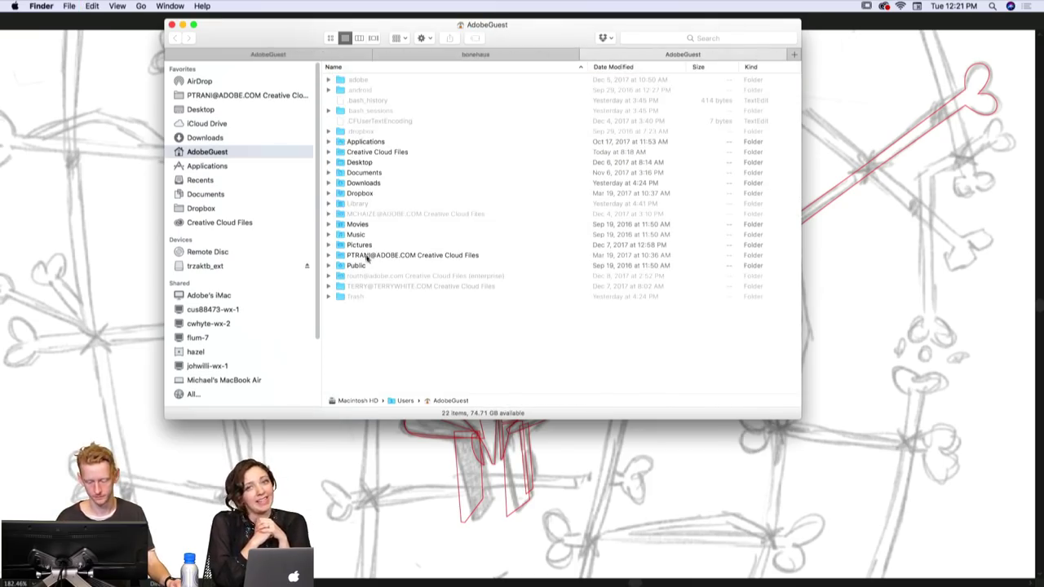
pyautogui.click(264, 265)
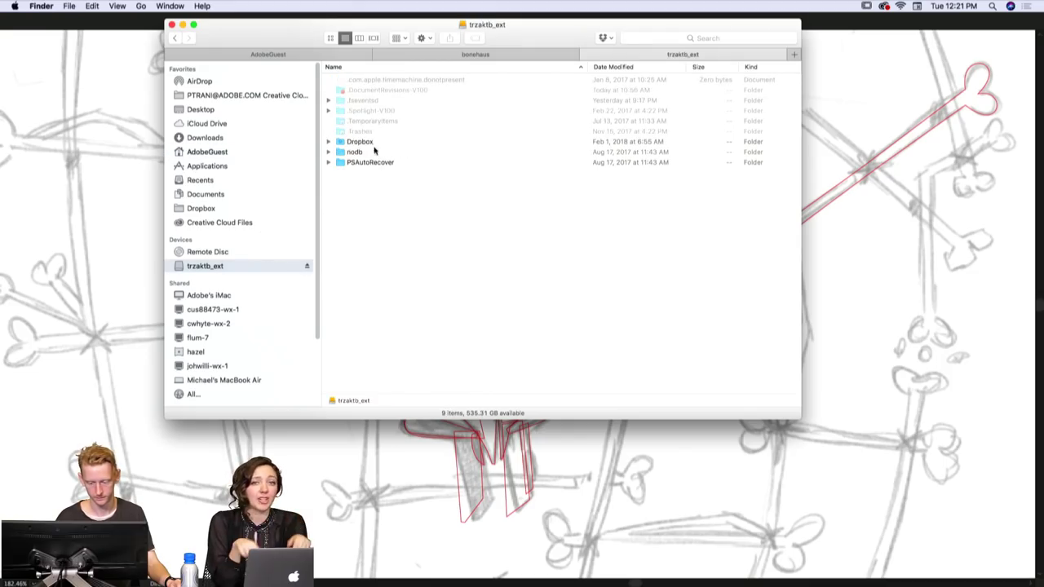
pyautogui.doubleClick(382, 144)
pyautogui.click(394, 132)
pyautogui.click(400, 162)
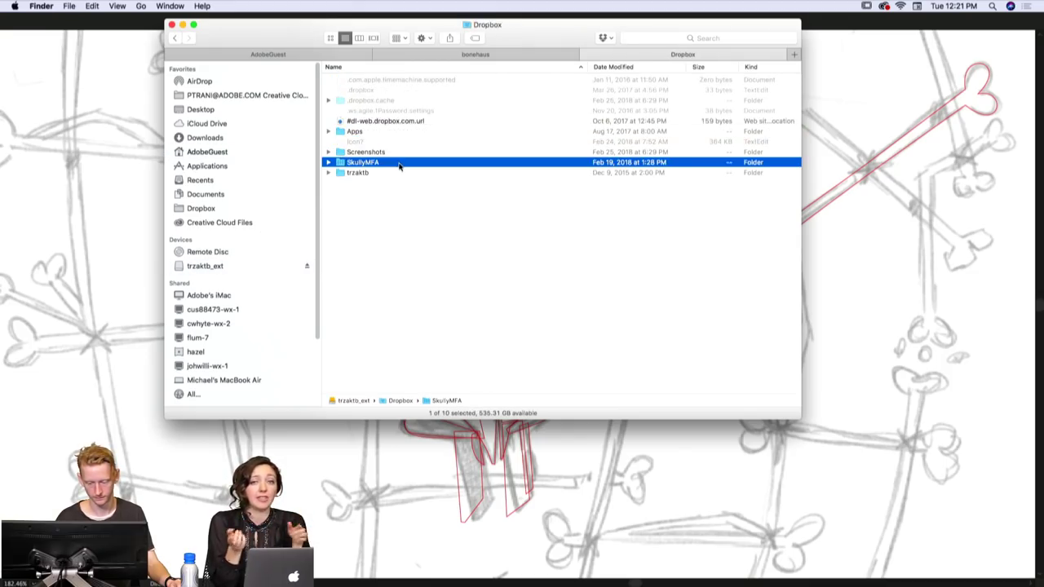
pyautogui.doubleClick(401, 163)
# - Open the StyleDev folder inside the Assets folder of SkullyMFA
pyautogui.click(403, 90)
pyautogui.click(408, 123)
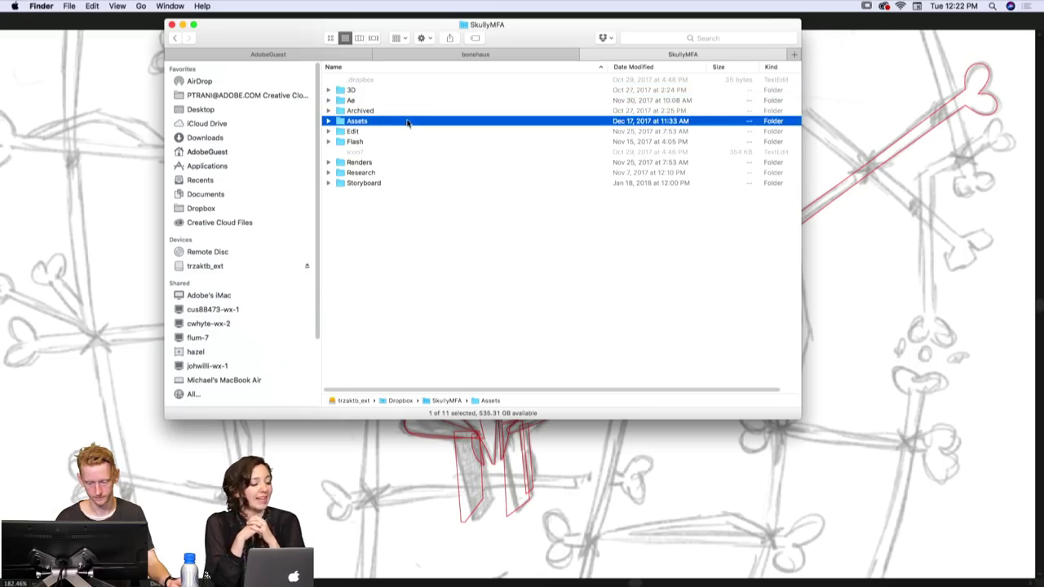
pyautogui.doubleClick(410, 119)
pyautogui.click(407, 90)
pyautogui.doubleClick(408, 91)
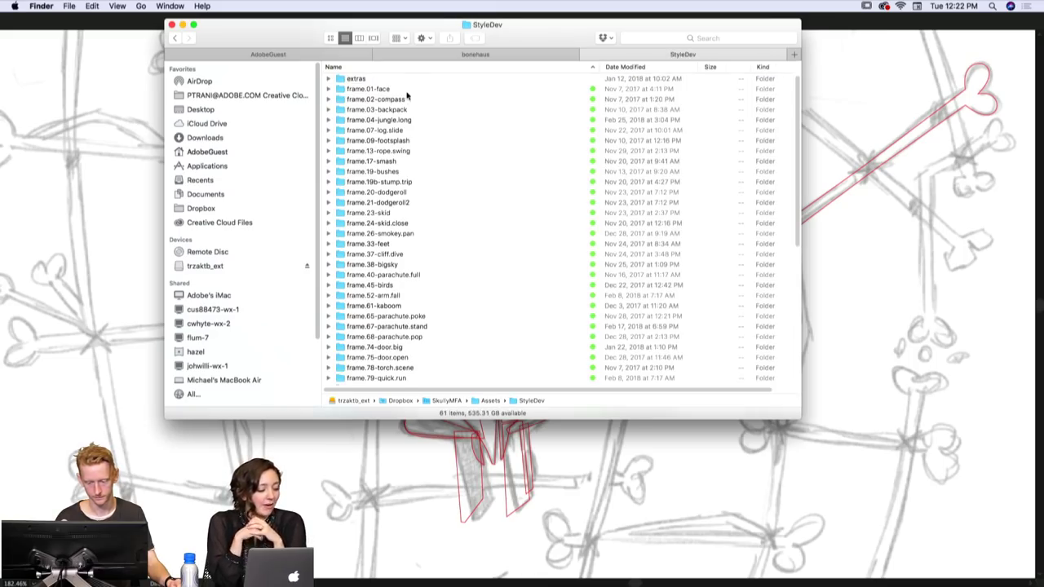
pyautogui.click(404, 80)
pyautogui.moveTo(427, 104); pyautogui.dragTo(432, 110)
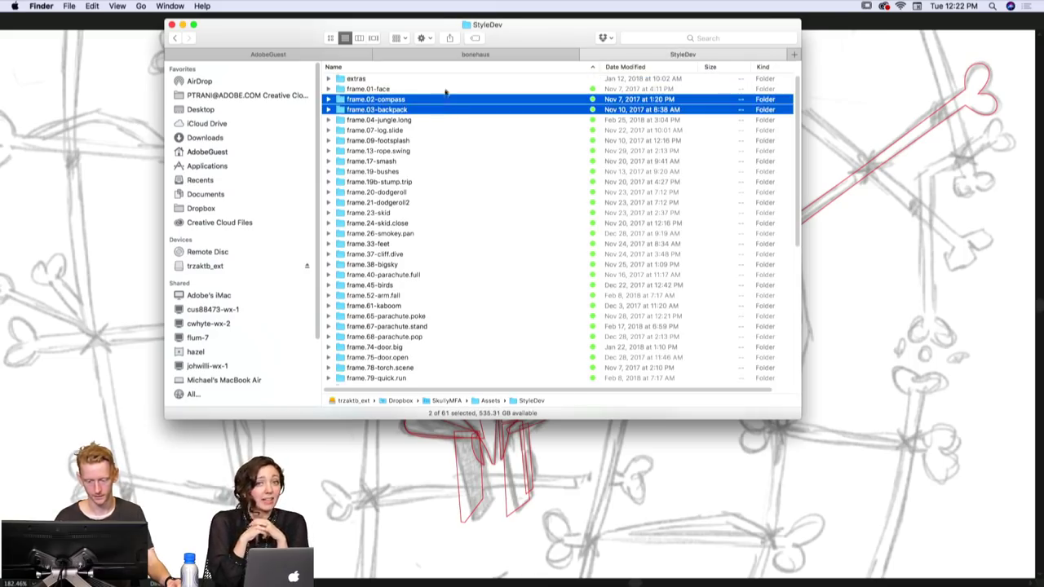
pyautogui.click(451, 89)
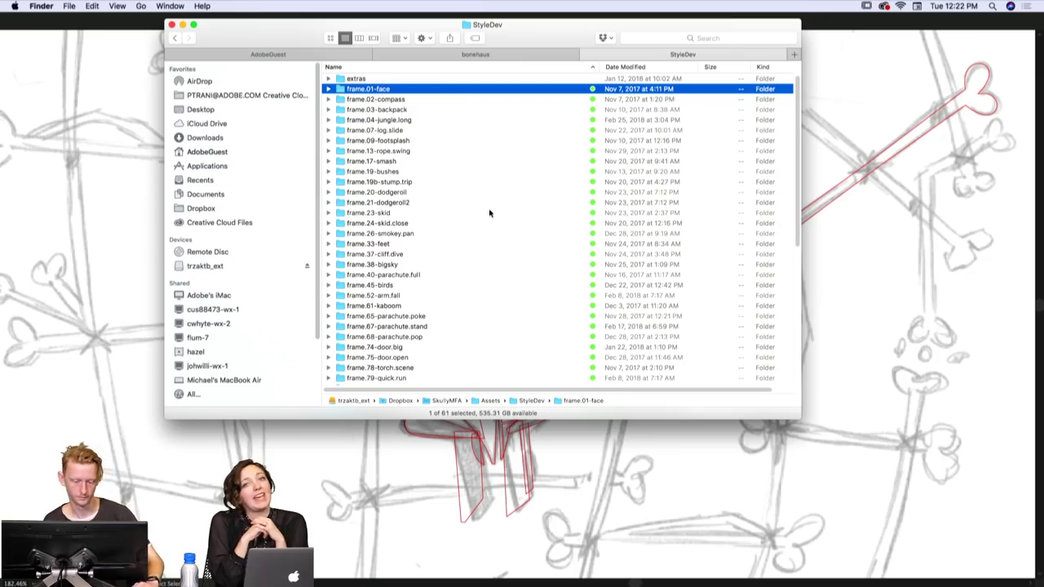
pyautogui.press('Down')
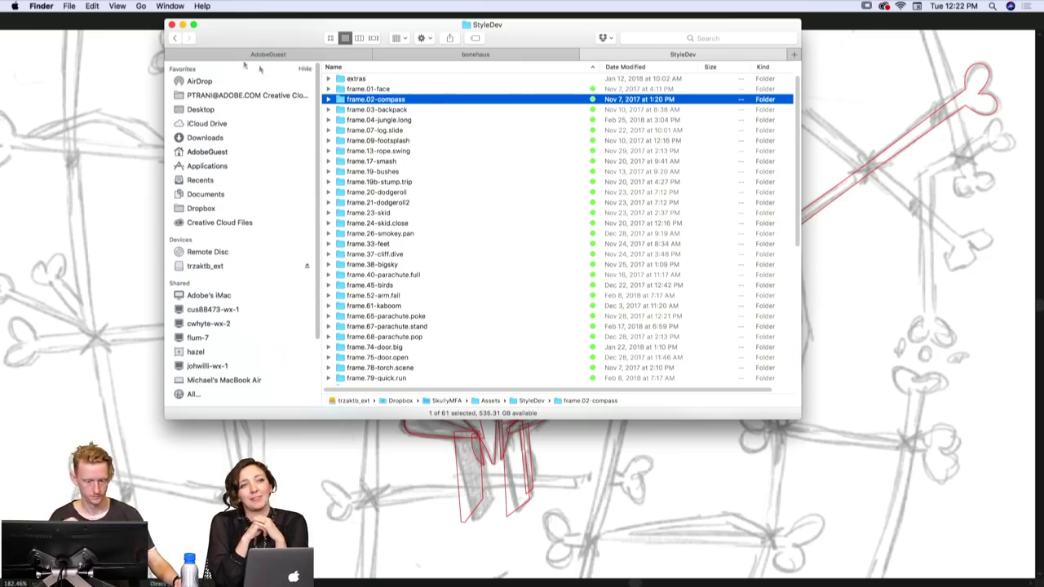
pyautogui.click(174, 37)
pyautogui.click(379, 80)
pyautogui.click(386, 90)
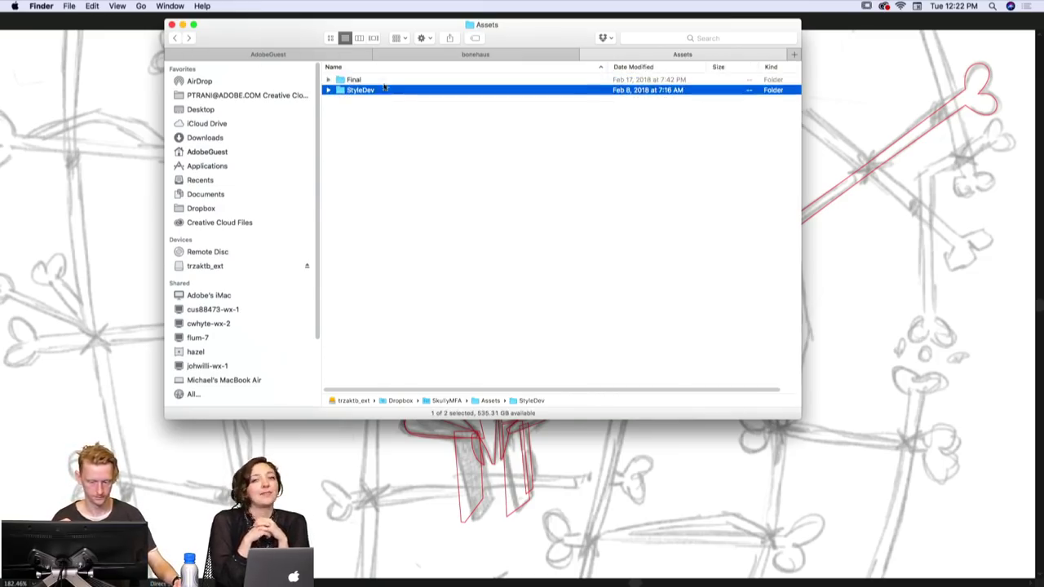
pyautogui.doubleClick(390, 91)
# - Open the jpg folder in StyleDev and briefly preview frame.86-stair.walk-animation-01.jpg
pyautogui.press('j')
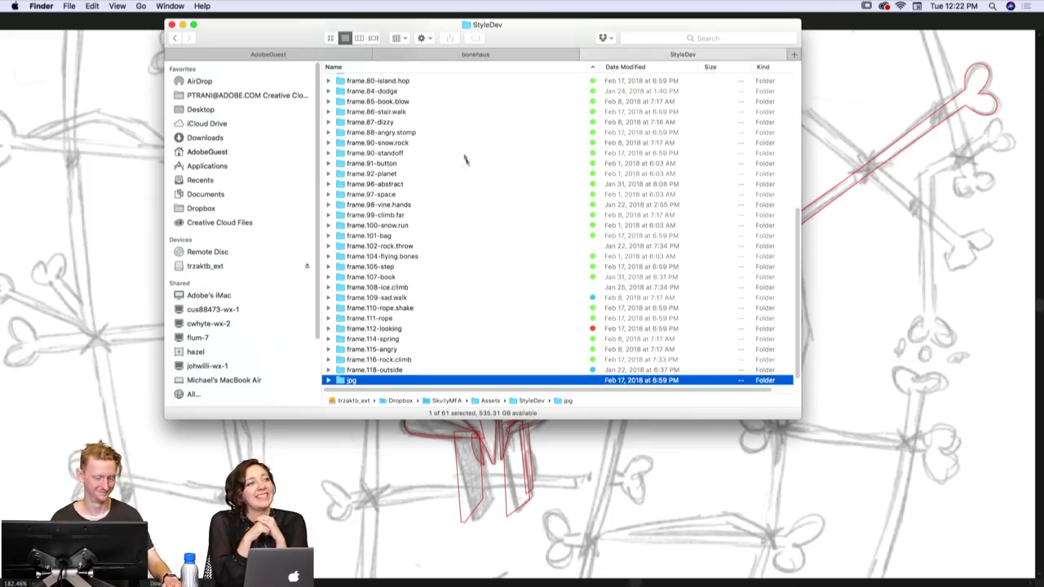
pyautogui.press('super+Down')
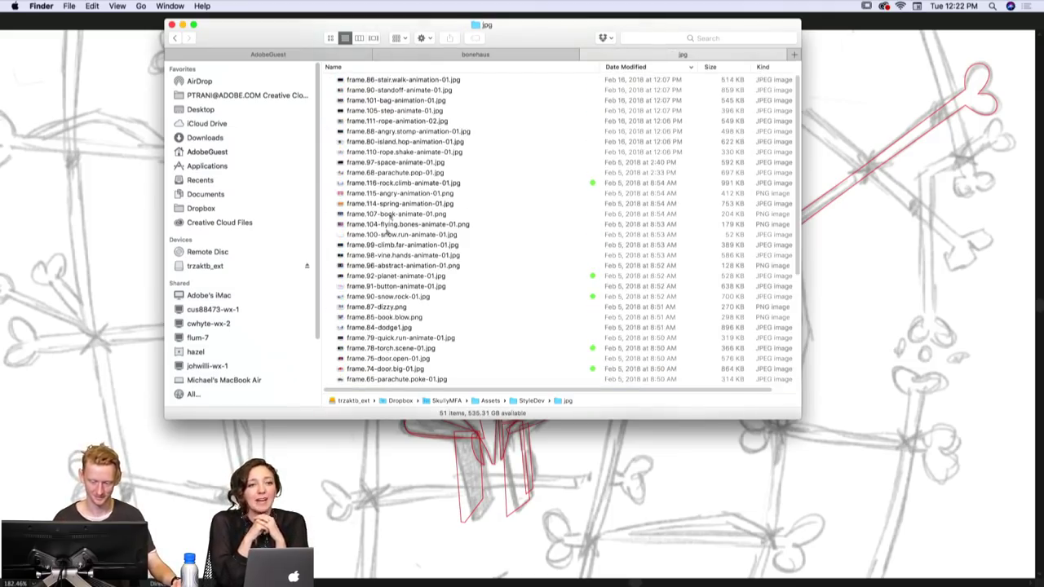
pyautogui.click(421, 82)
pyautogui.press('space')
pyautogui.press('space')
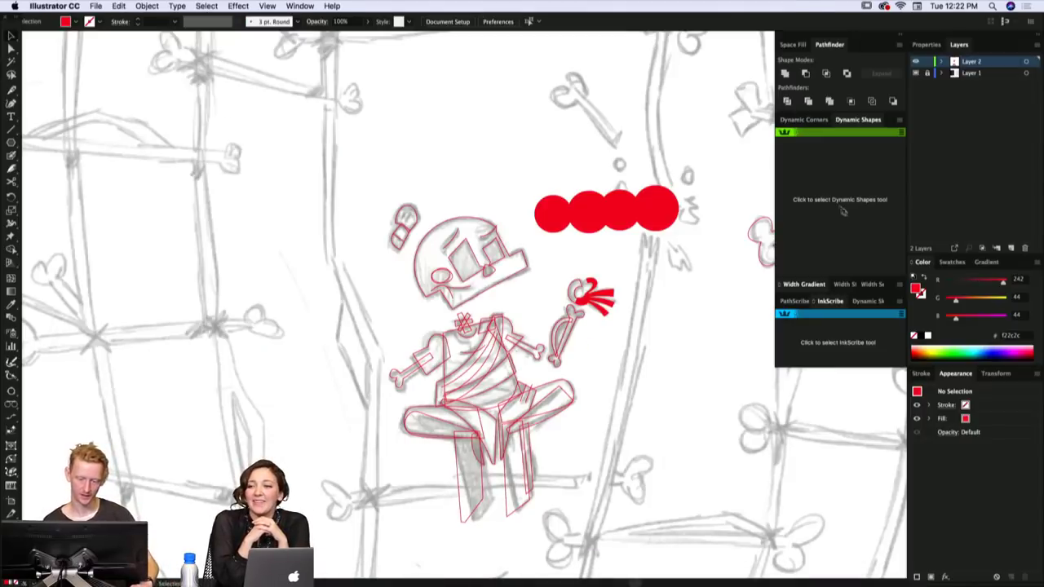
# - Switch to Illustrator, select the four overlapping red circles to reveal their separate outlines, and deselect them
pyautogui.scroll(3, 628, 208)
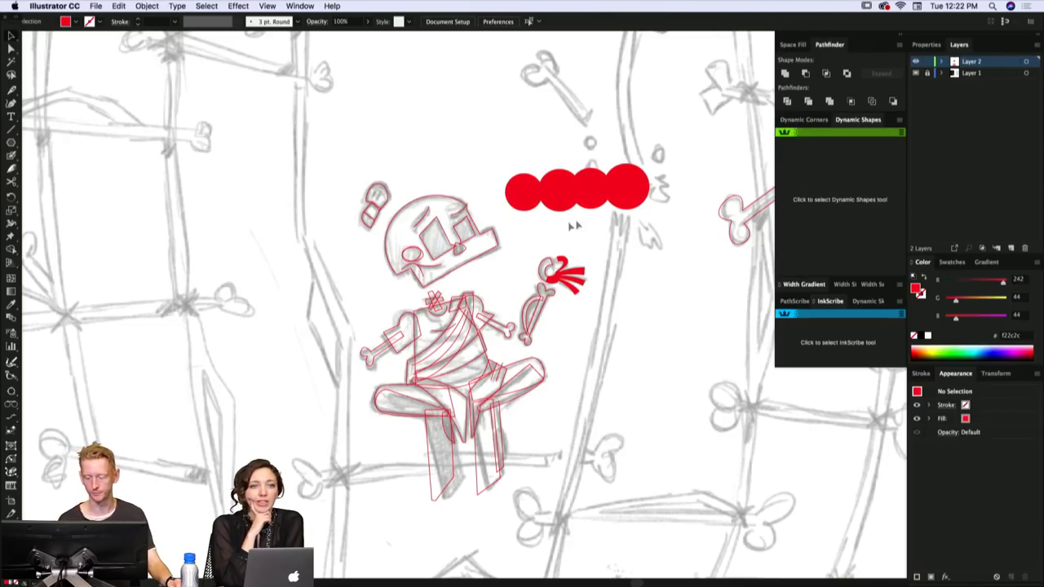
pyautogui.click(636, 184)
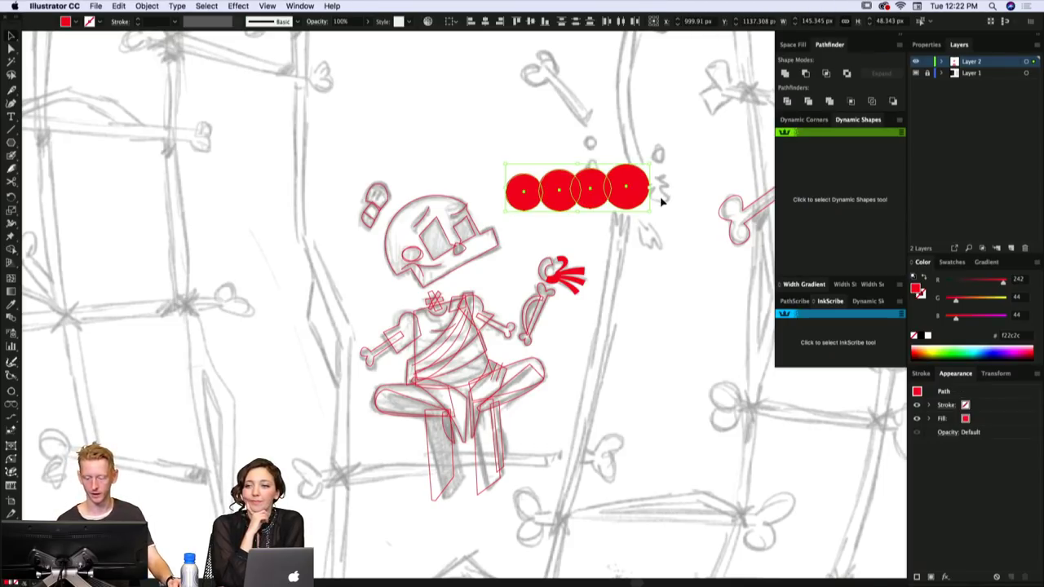
pyautogui.click(662, 209)
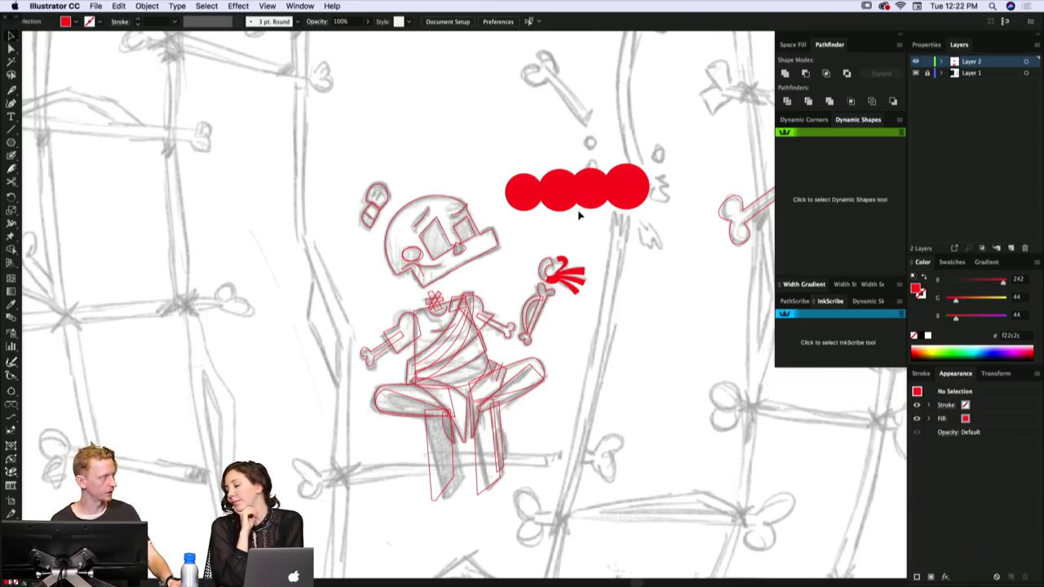
pyautogui.moveTo(517, 233); pyautogui.dragTo(523, 173)
pyautogui.click(659, 163)
pyautogui.press('super+Tab')
pyautogui.press('super+Tab')
pyautogui.press('super+Tab')
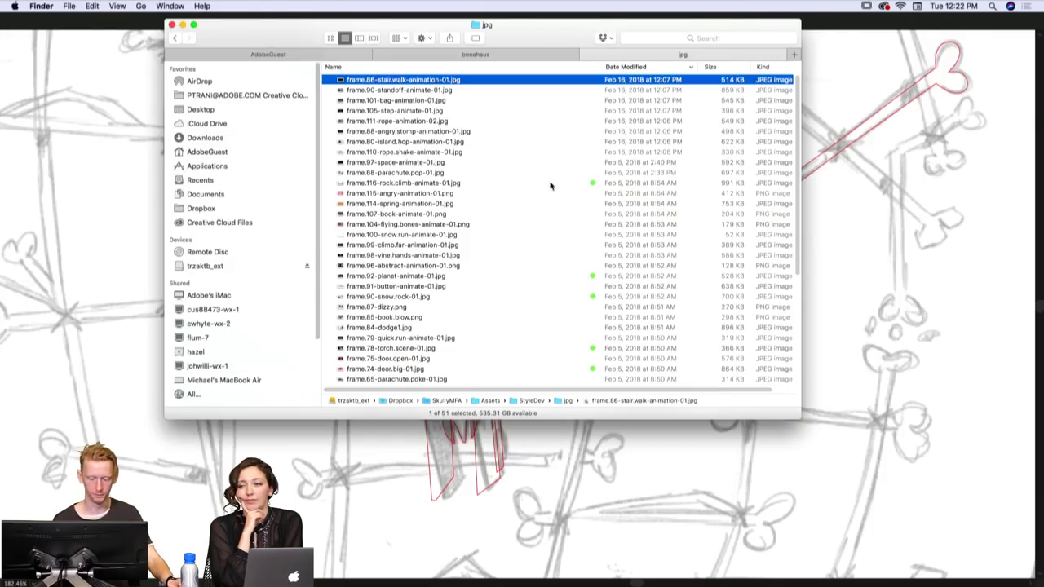
pyautogui.press('super+Tab')
pyautogui.click(595, 234)
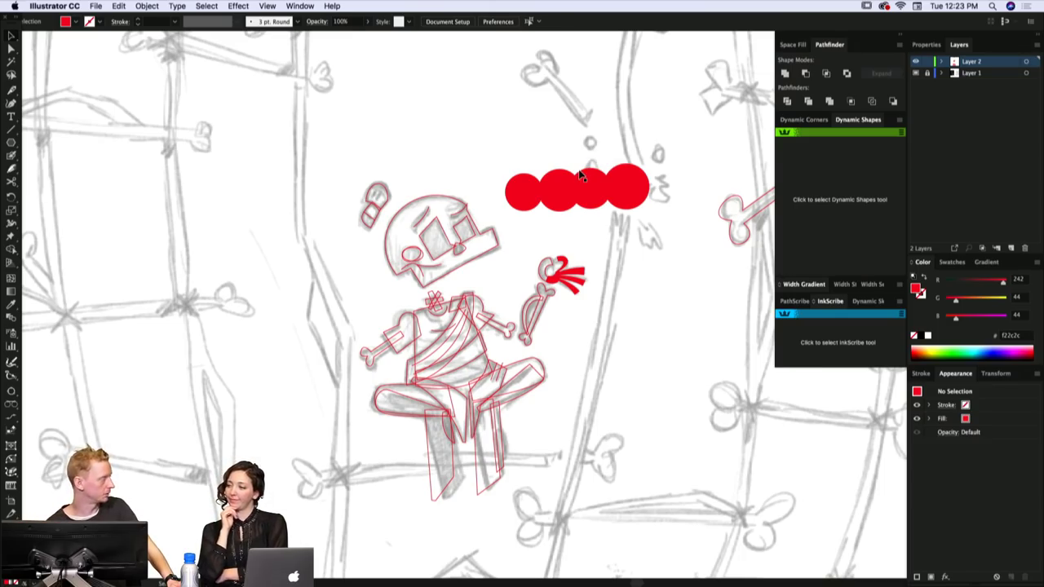
# - Switch to Finder and preview the frame.86 stair walk and frame.90 standoff images from the jpg folder
pyautogui.press('super+Tab')
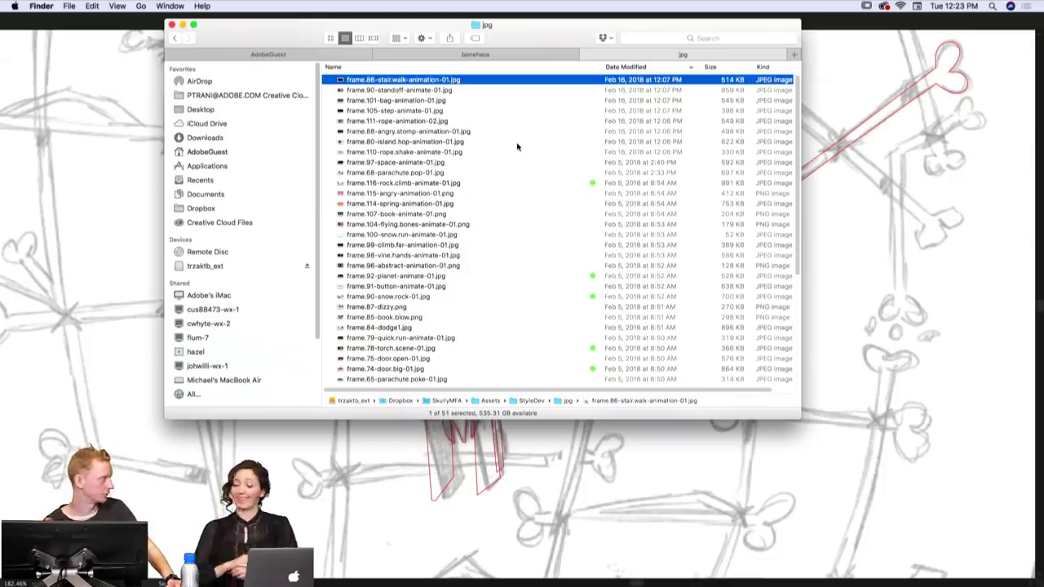
pyautogui.scroll(-10, 560, 327)
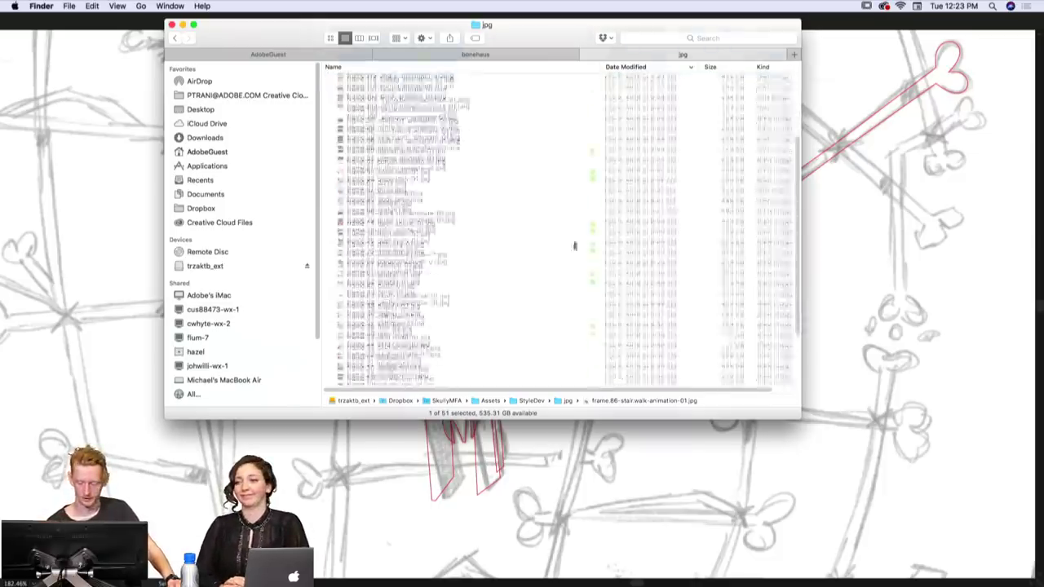
pyautogui.scroll(10, 587, 151)
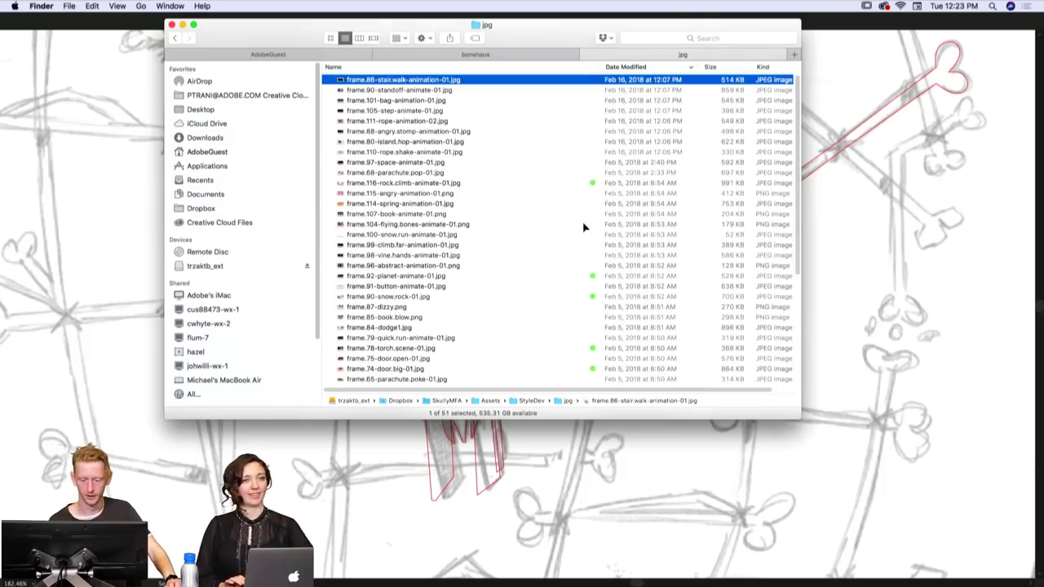
pyautogui.press('space')
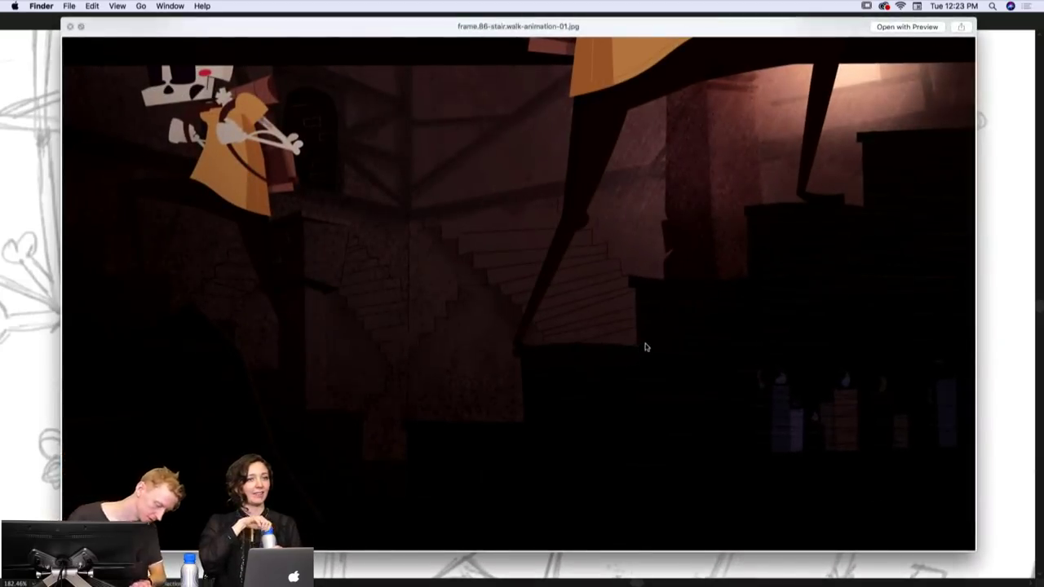
pyautogui.press('Down')
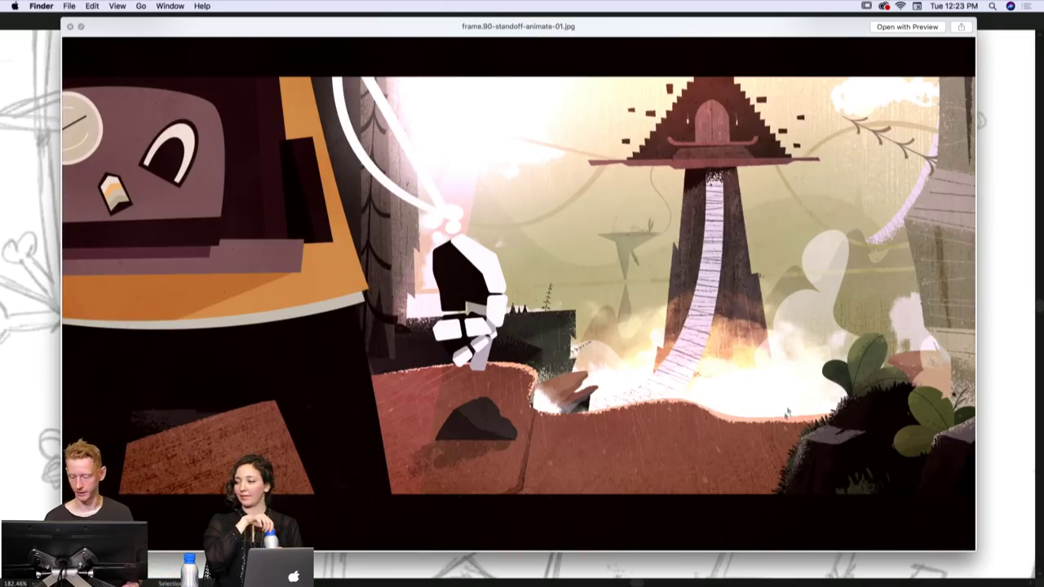
pyautogui.moveTo(790, 388); pyautogui.dragTo(786, 383)
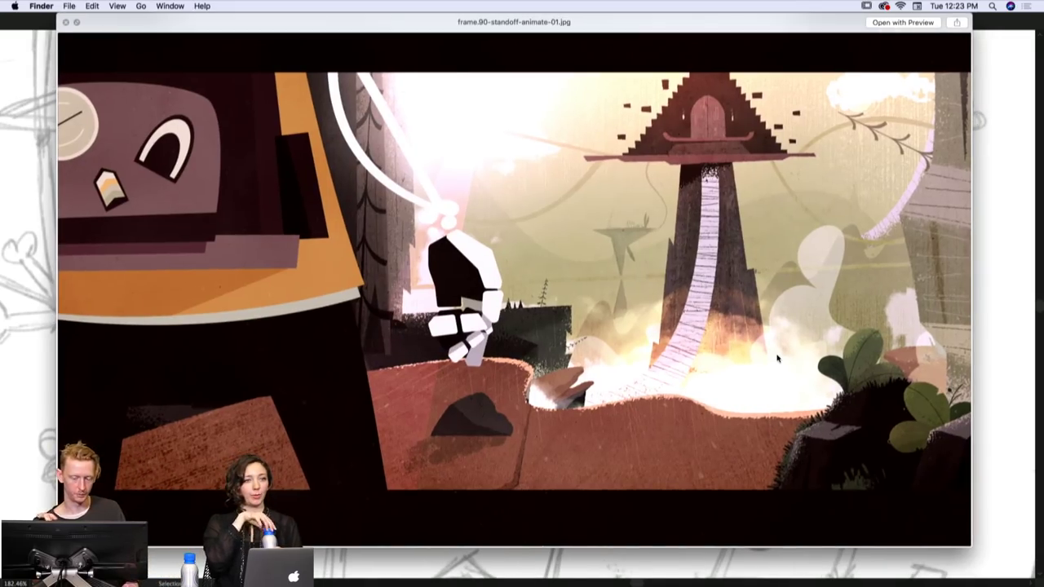
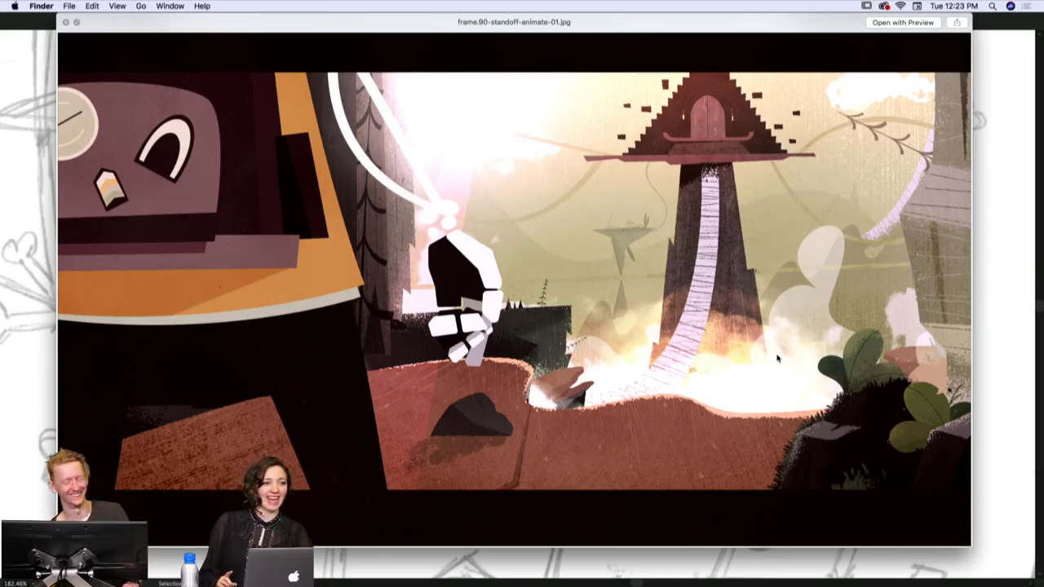
# - Preview the frame.101 bag, frame.105 step and frame.111 rope animation stills from the jpg folder
pyautogui.press('Right')
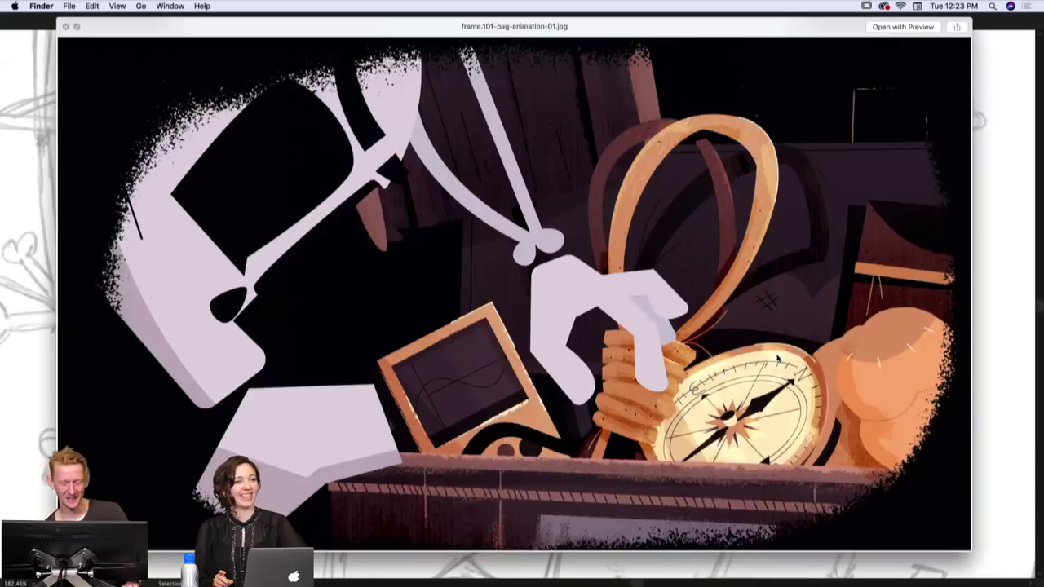
pyautogui.press('Left')
pyautogui.press('Right')
pyautogui.press('Down')
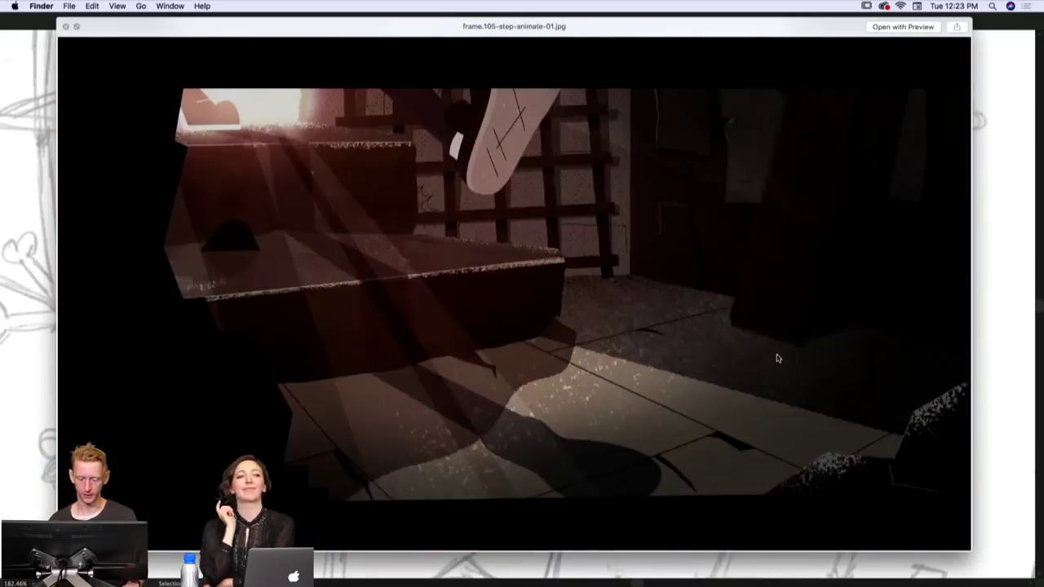
pyautogui.press('Down')
pyautogui.press('Down')
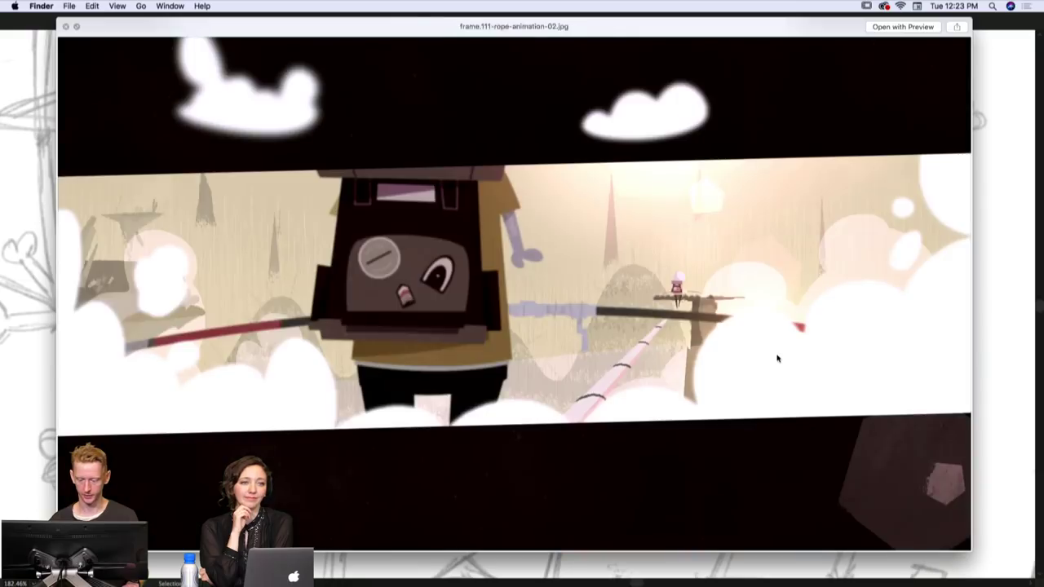
# - Go back through the frame.88 angry stomp, frame.105 step and frame.111 rope previews, ending on frame.80 island hop
pyautogui.press('Up')
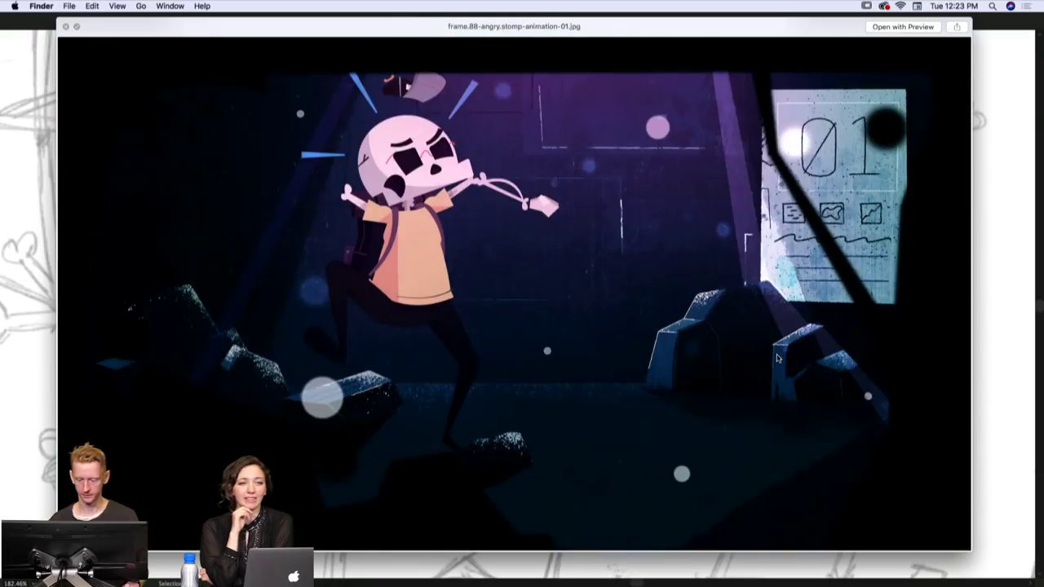
pyautogui.press('Down')
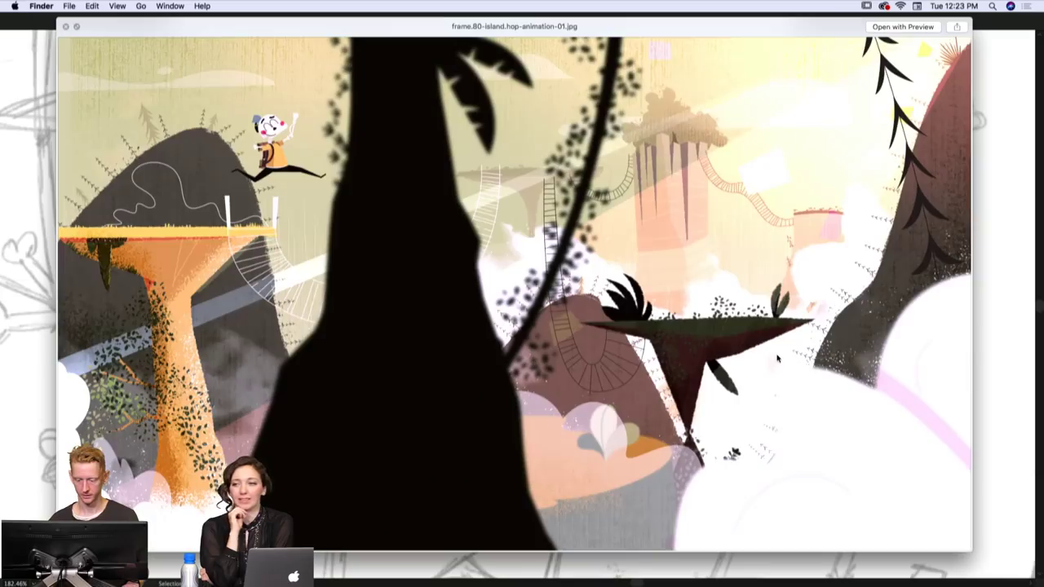
pyautogui.press('Up')
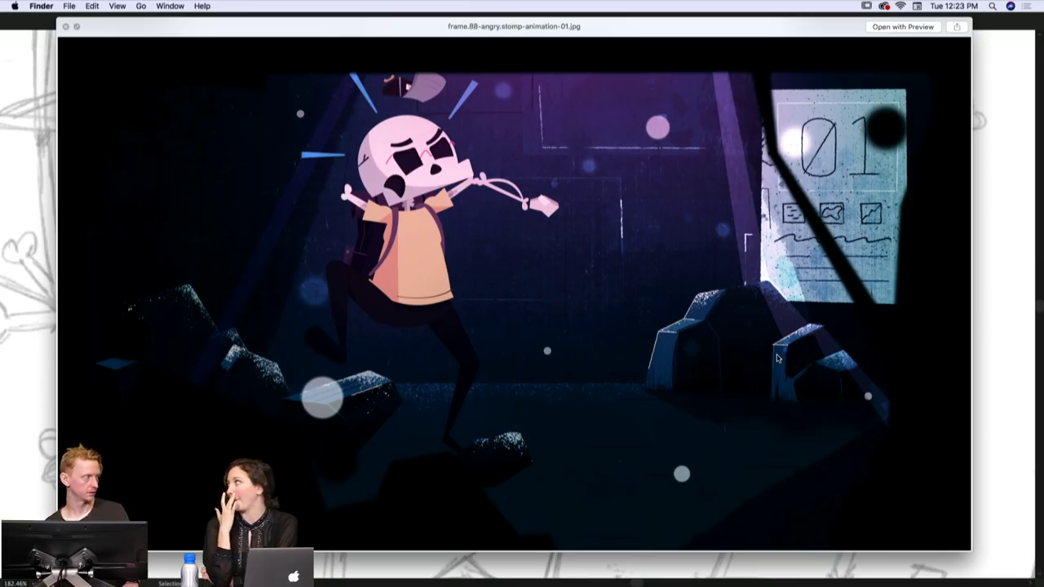
pyautogui.press('Down')
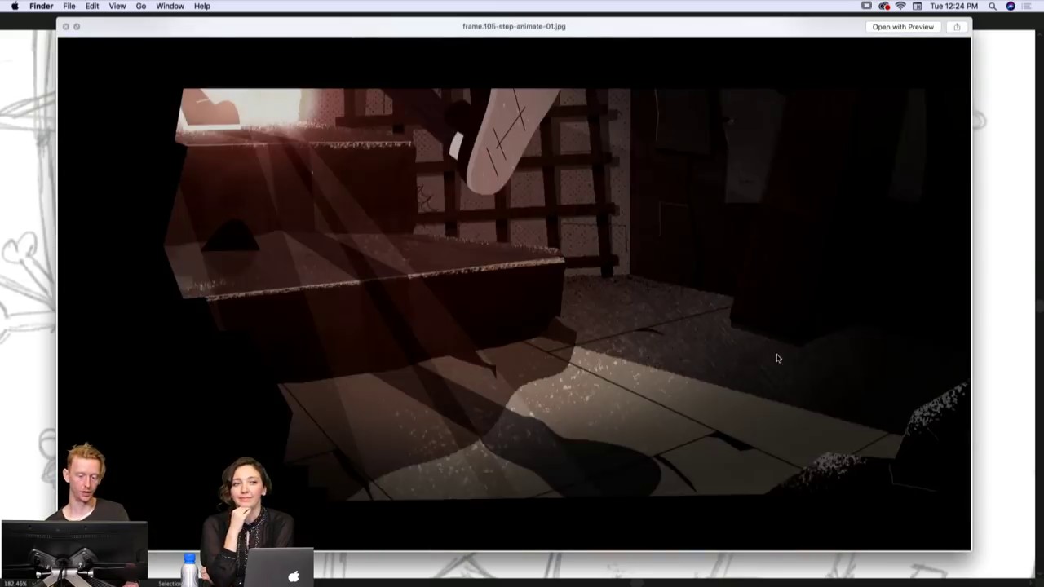
pyautogui.press('Down')
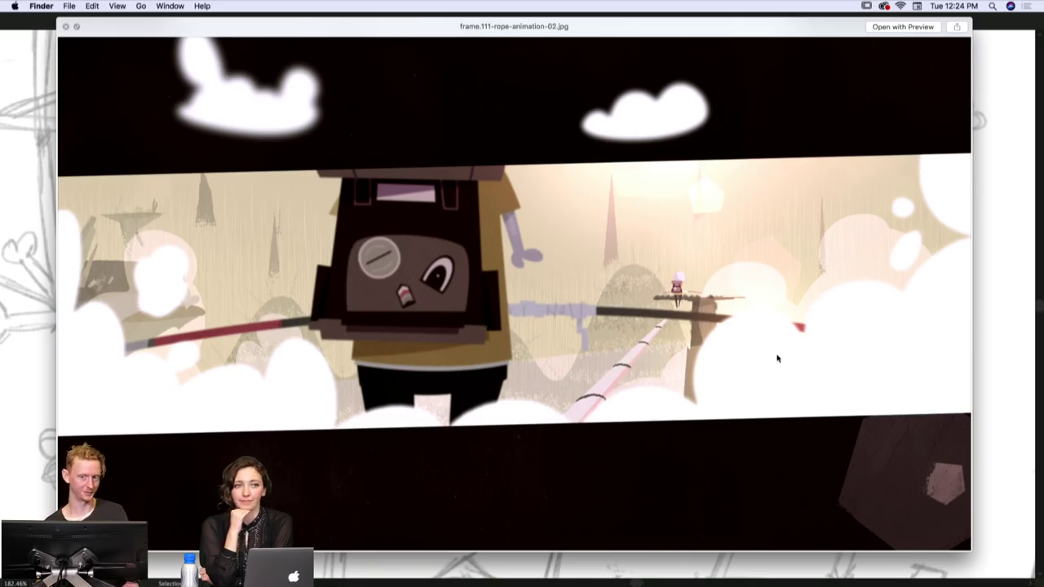
pyautogui.press('Up')
pyautogui.press('Up')
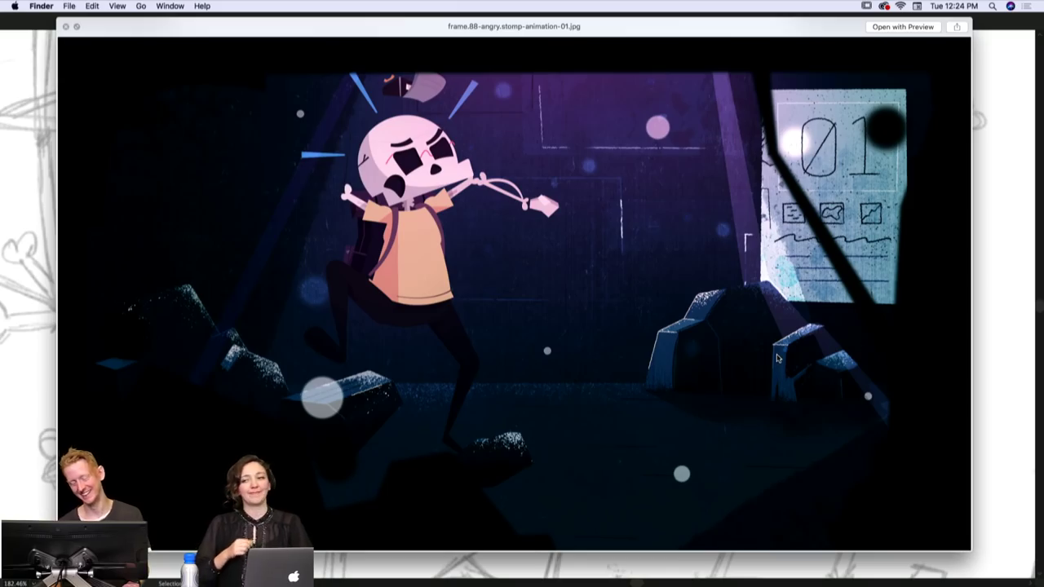
pyautogui.press('Up')
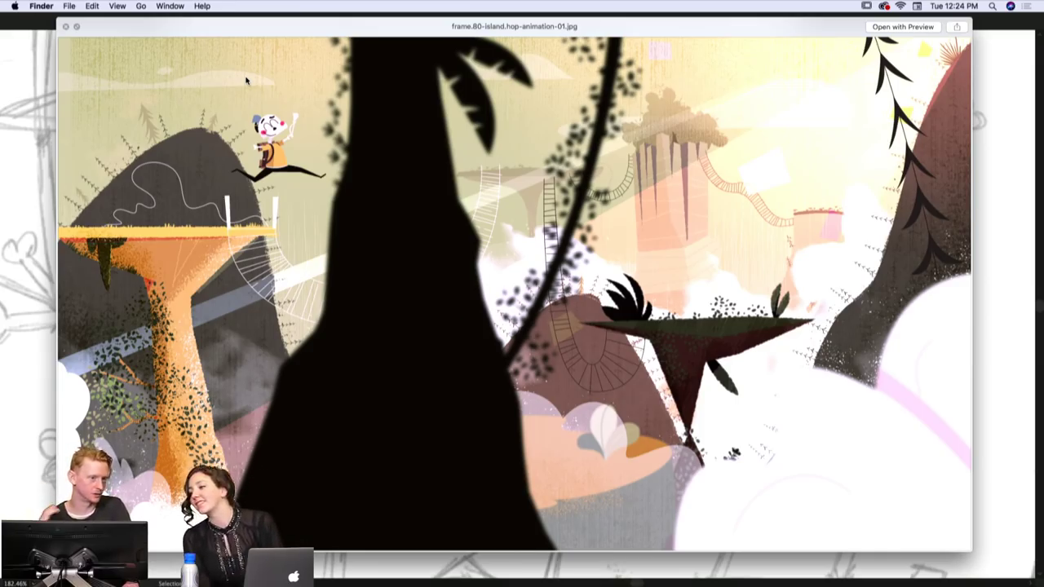
# - Preview the frame.97 space, frame.68 parachute pop, frame.116 rock climb and frame.115 angry images
pyautogui.press('Right')
pyautogui.press('Right')
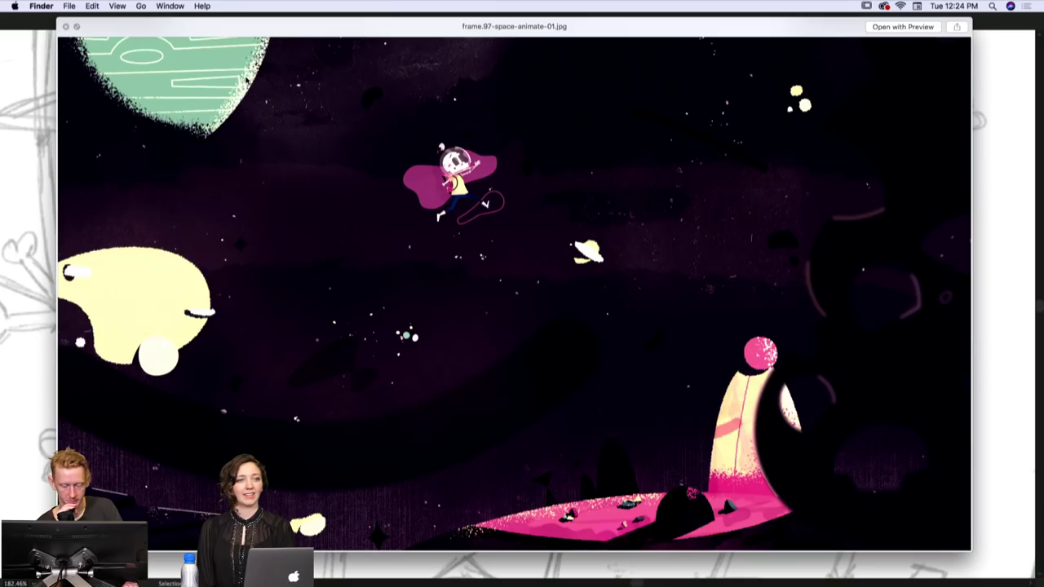
pyautogui.press('Right')
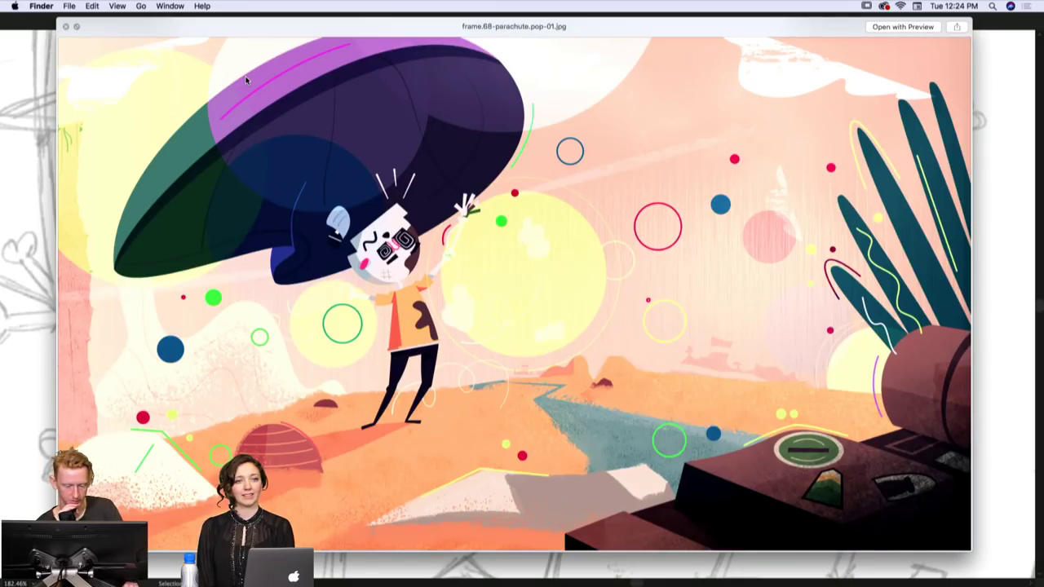
pyautogui.press('Right')
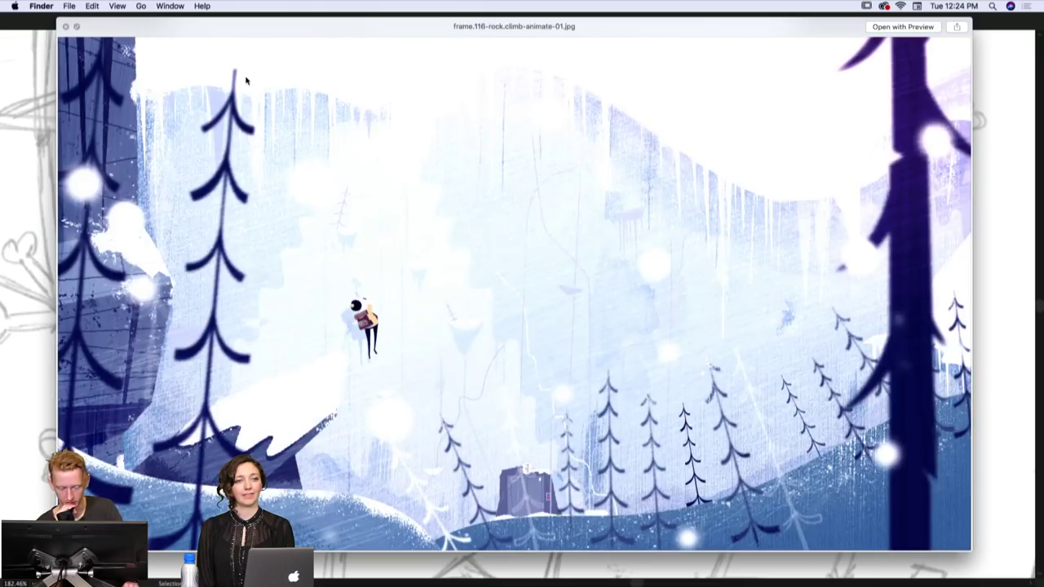
pyautogui.press('Right')
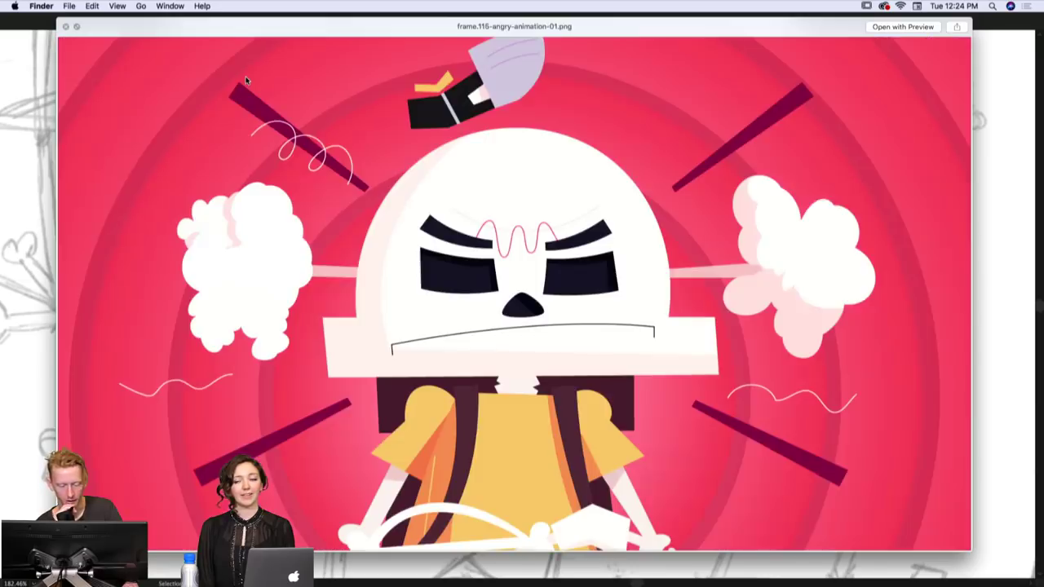
# - Preview the frame.107 book, frame.100 snow run and frame.98 vine hands images
pyautogui.press('Right')
pyautogui.press('Right')
pyautogui.press('Right')
pyautogui.press('Right')
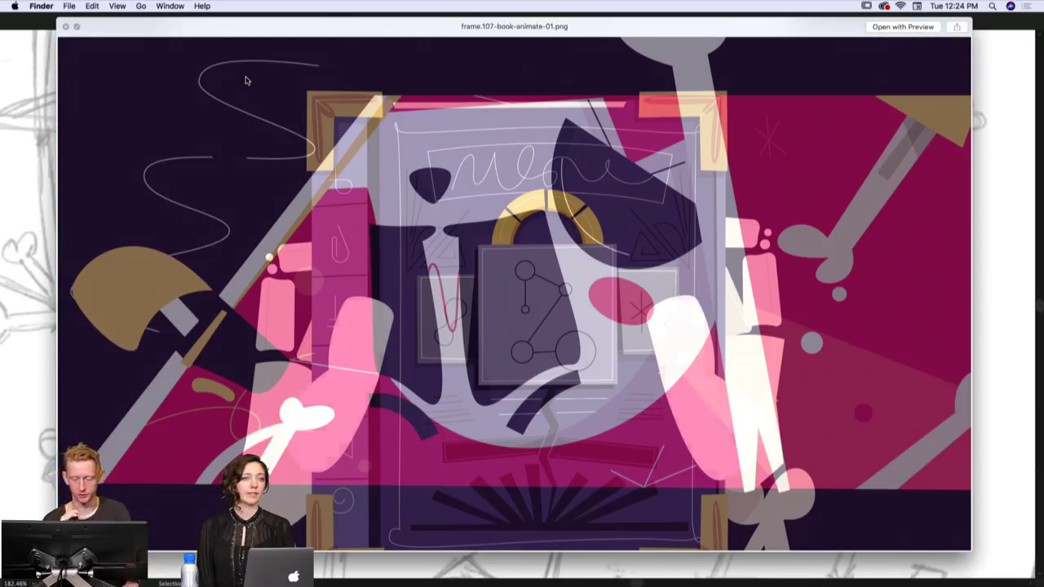
pyautogui.press('Right')
pyautogui.press('Left')
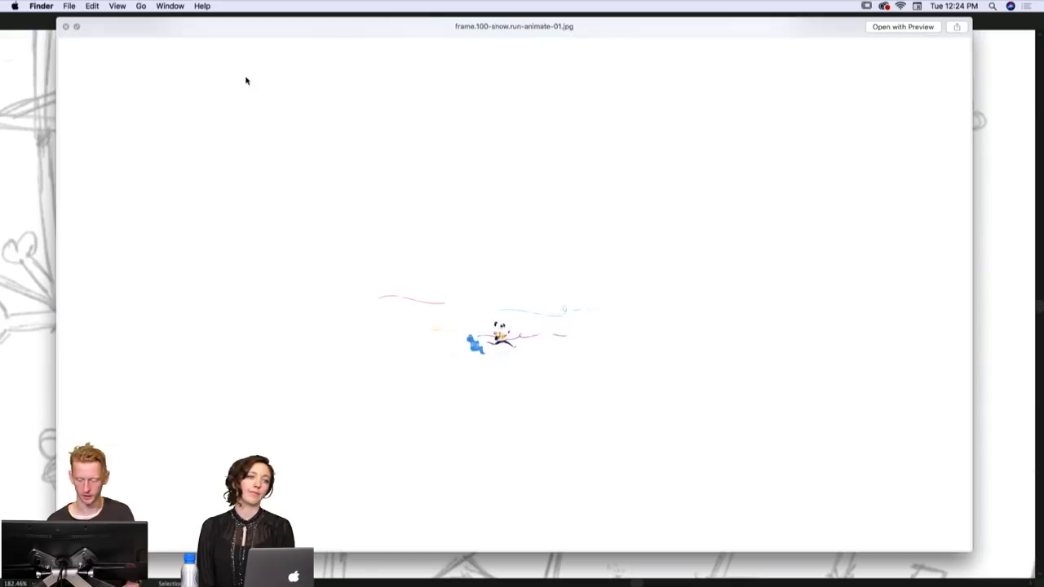
pyautogui.press('Right')
pyautogui.press('Right')
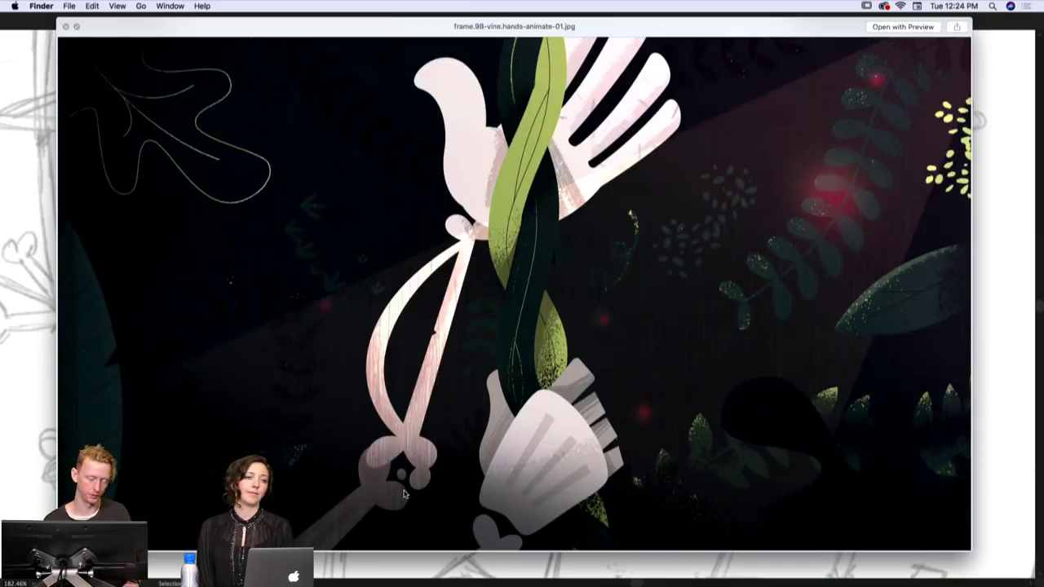
# - View the frame.92 planet image, then return past frame.90 snow rock to frame.87 dizzy
pyautogui.press('Right')
pyautogui.press('Right')
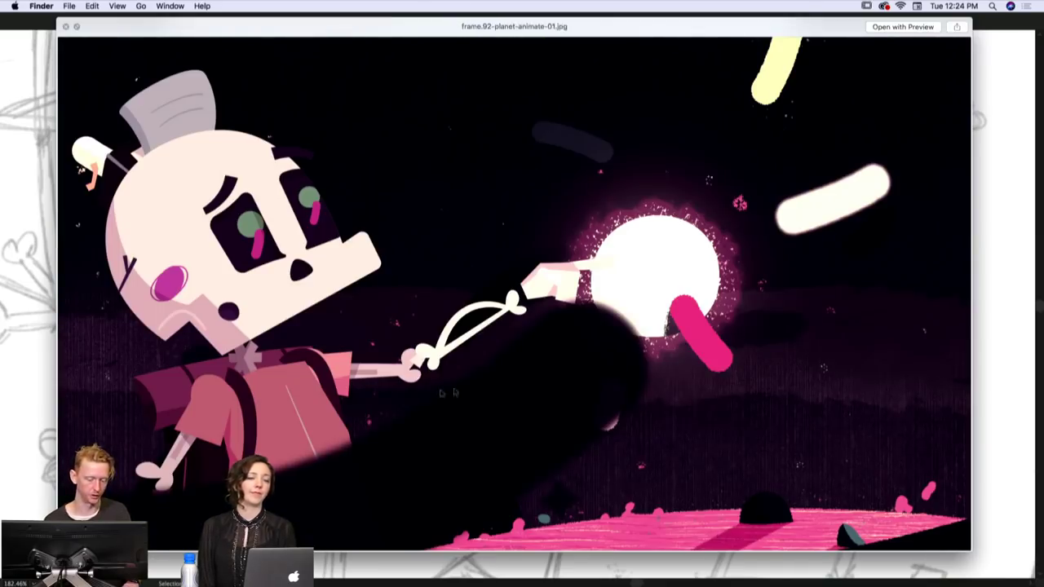
pyautogui.press('Left')
pyautogui.press('Left')
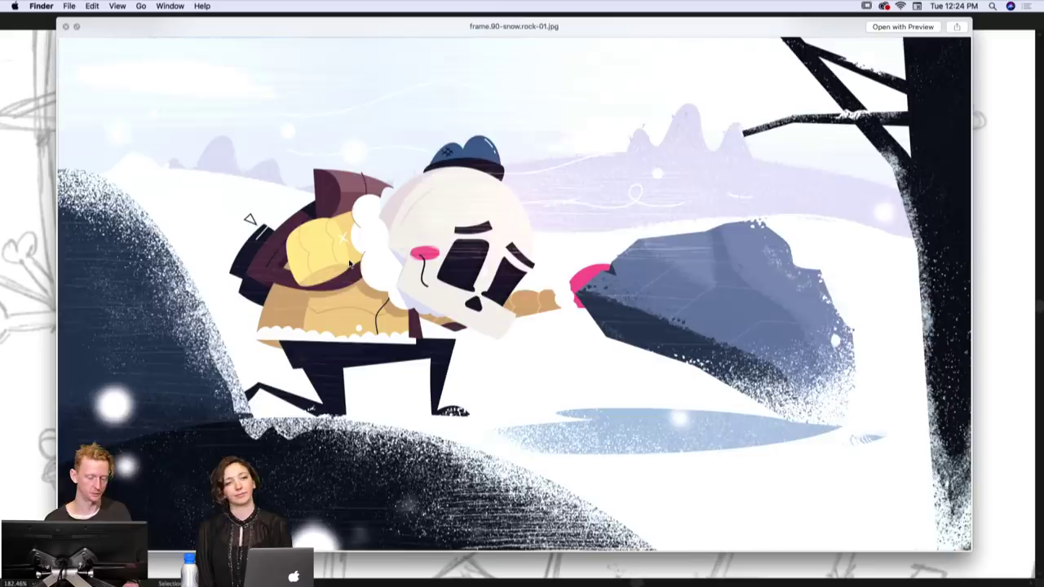
pyautogui.press('Left')
pyautogui.press('Left')
pyautogui.press('Left')
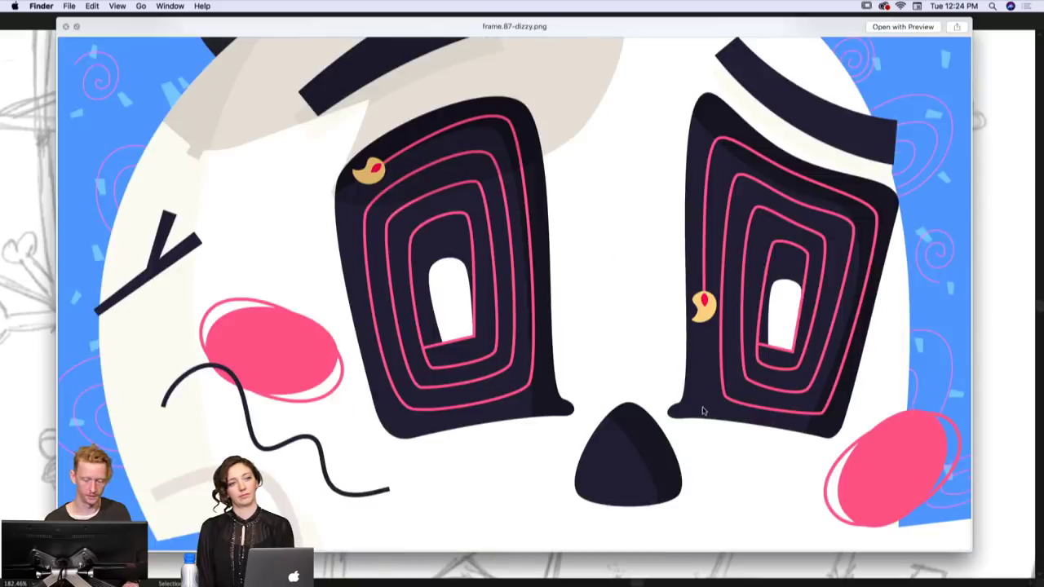
# - Continue previewing images through frame.74-door.big-01.jpg to frame.04-skully.parachute-01.jpg
pyautogui.press('Left')
pyautogui.press('Left')
pyautogui.press('Left')
pyautogui.press('Left')
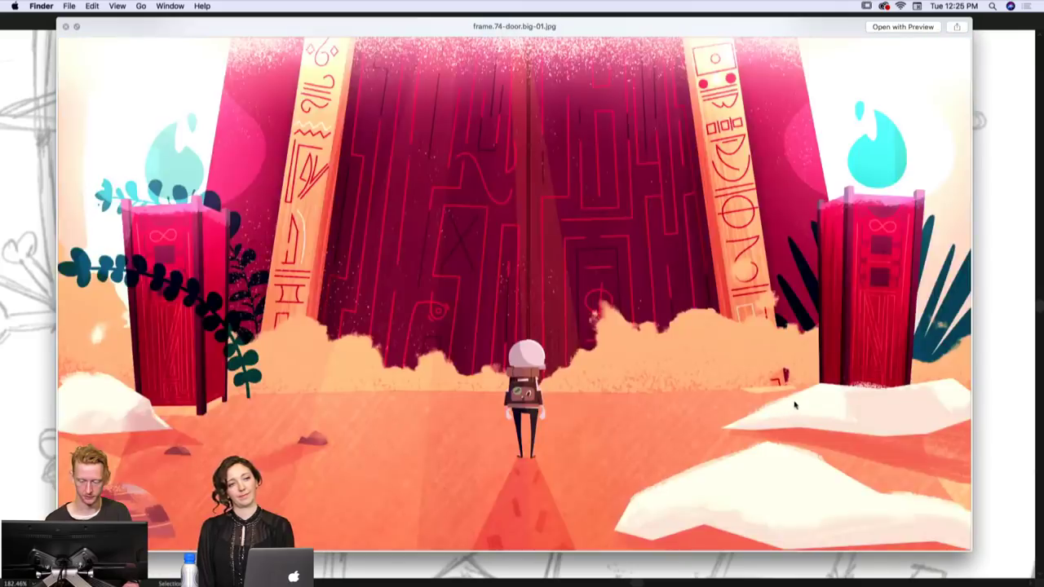
pyautogui.press('Left')
pyautogui.press('Left')
pyautogui.press('Left')
pyautogui.press('Left')
pyautogui.press('Left')
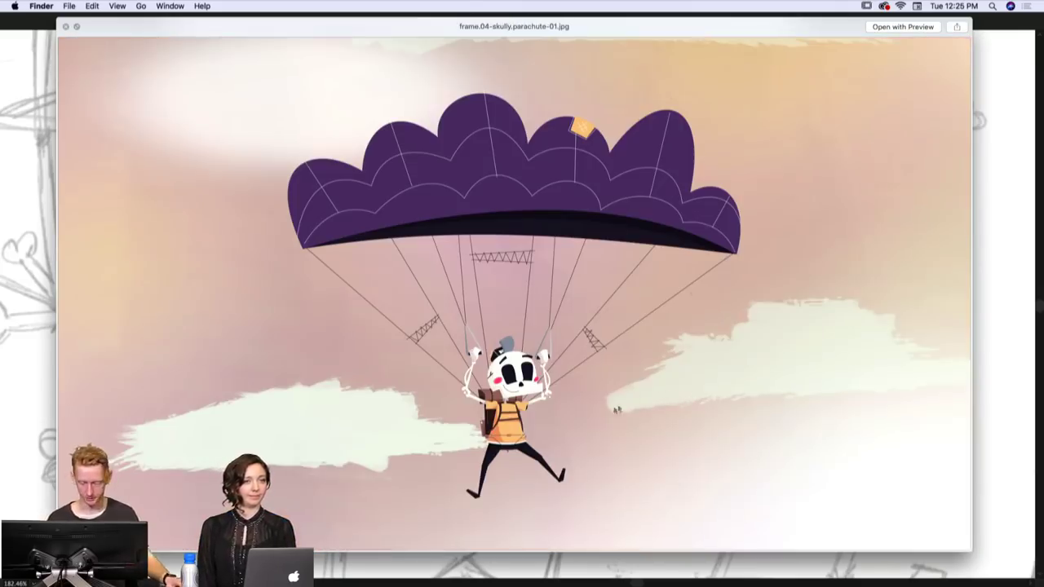
# - Close the parachute preview after one more look at it and return to the StyleDev folder
pyautogui.press('space')
pyautogui.press('space')
pyautogui.press('space')
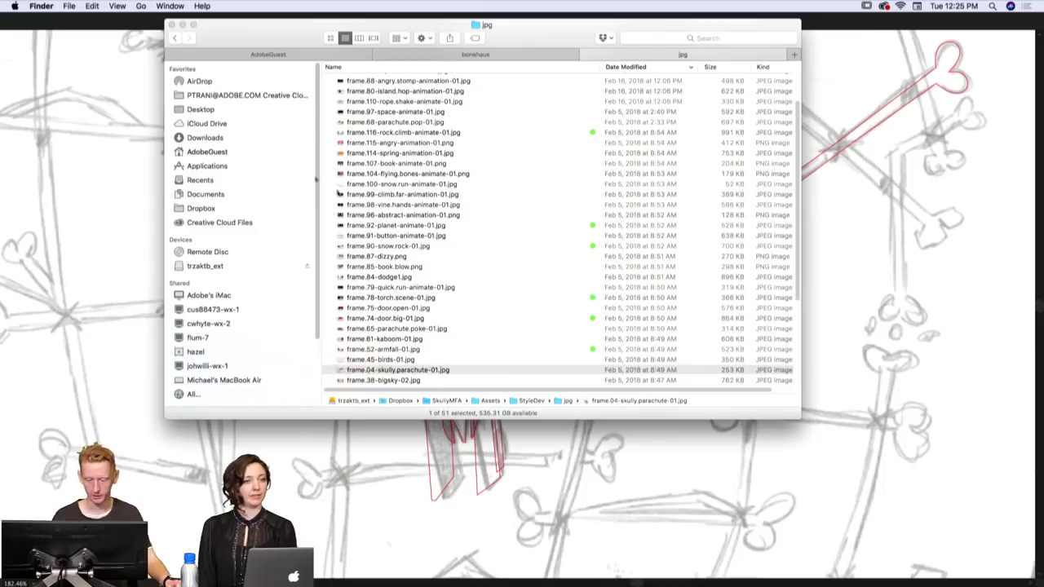
pyautogui.press('Down')
pyautogui.press('space')
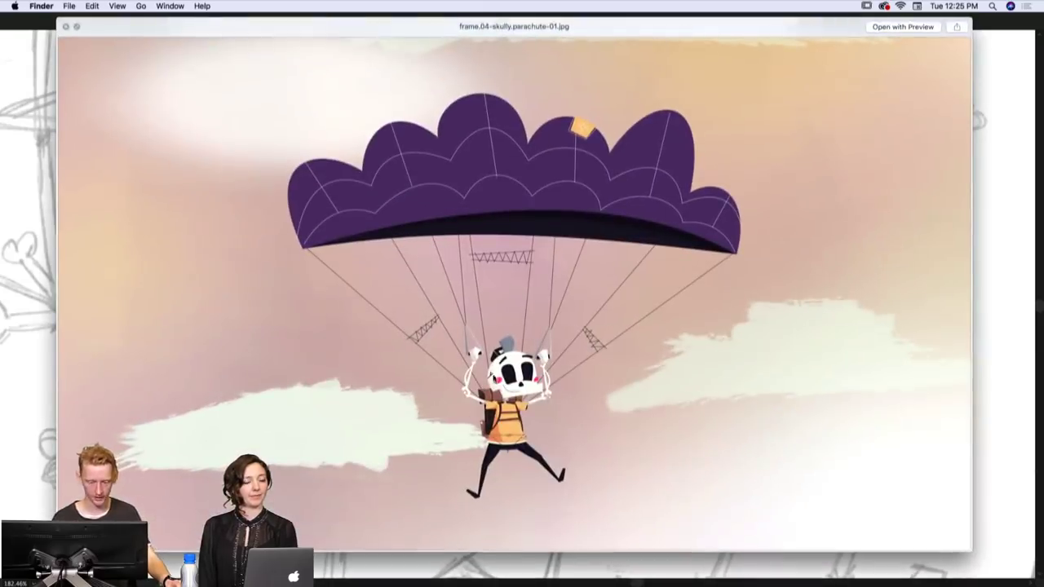
pyautogui.press('space')
pyautogui.click(174, 37)
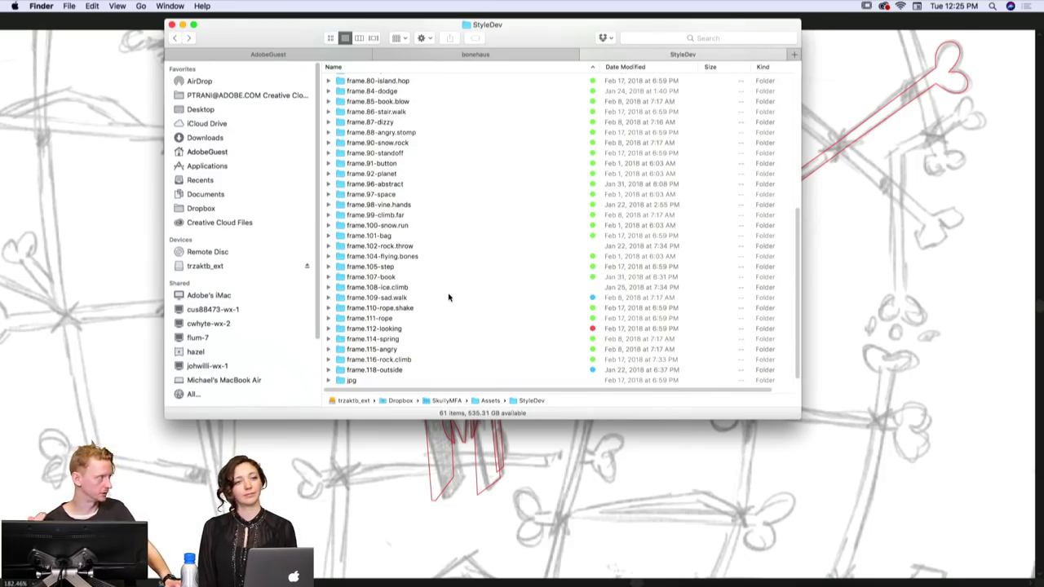
# - Look through the frame folders in StyleDev, checking frame.67-parachute.stand, frame.108-ice.climb and frame.110-rope.shake
pyautogui.scroll(1, 534, 269)
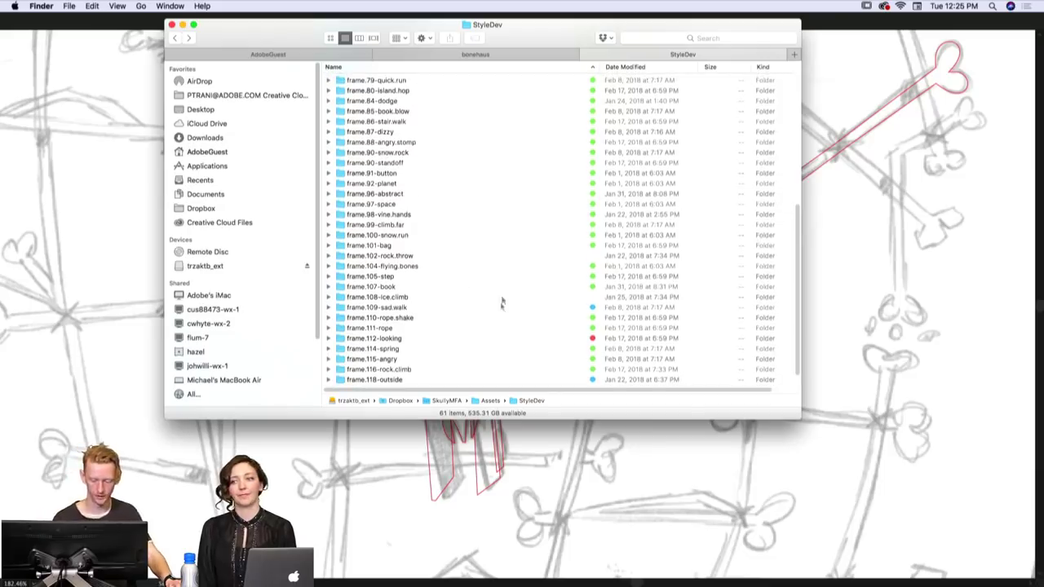
pyautogui.scroll(5, 487, 315)
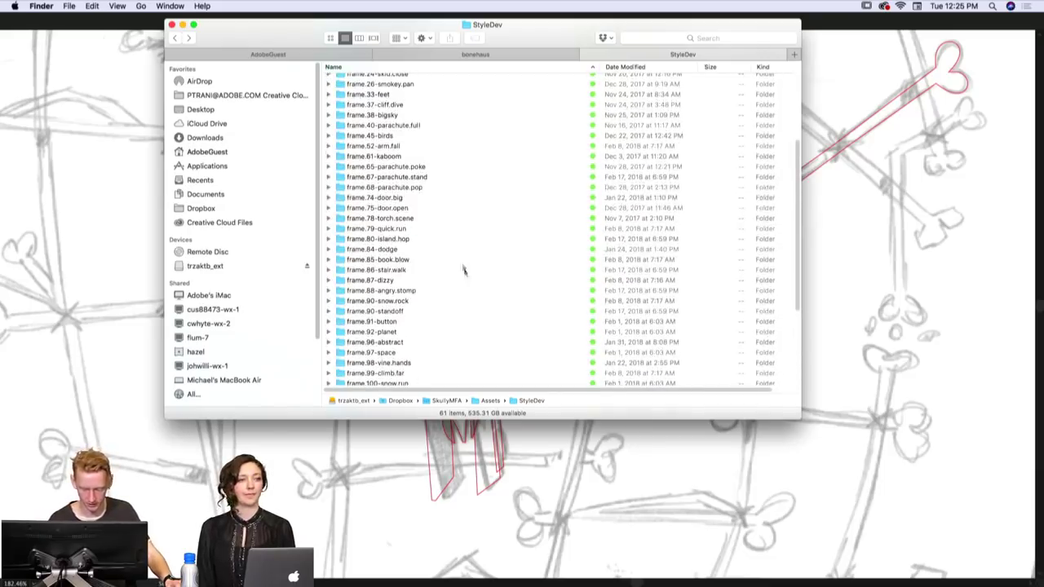
pyautogui.click(461, 199)
pyautogui.click(459, 177)
pyautogui.scroll(1, 463, 189)
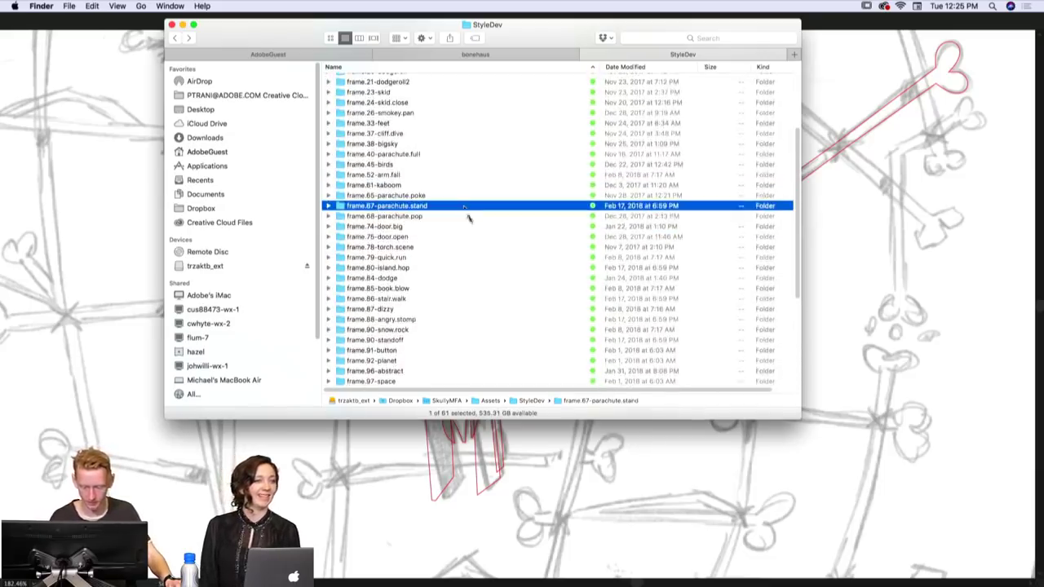
pyautogui.scroll(-8, 468, 217)
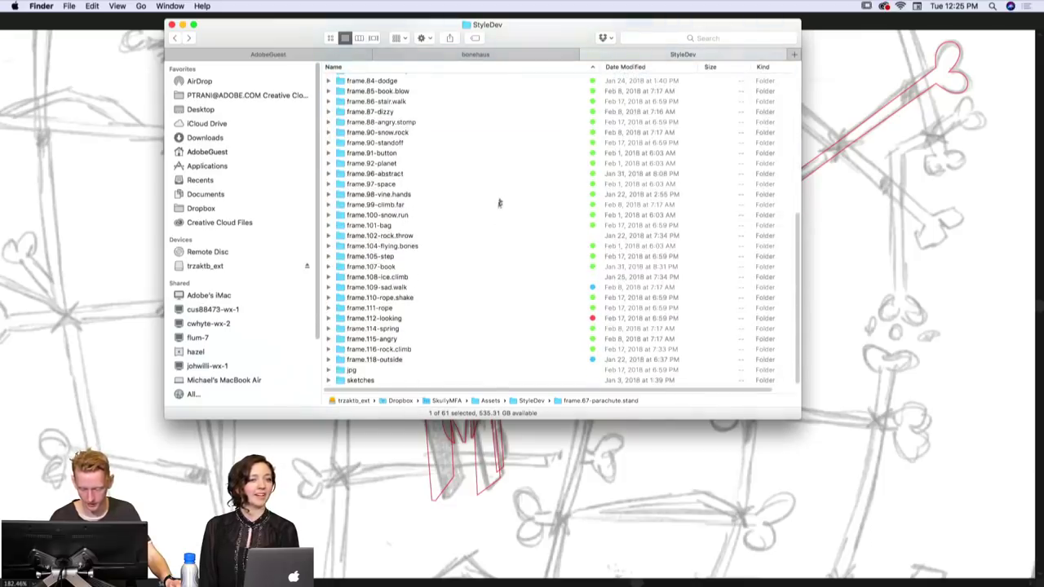
pyautogui.click(487, 277)
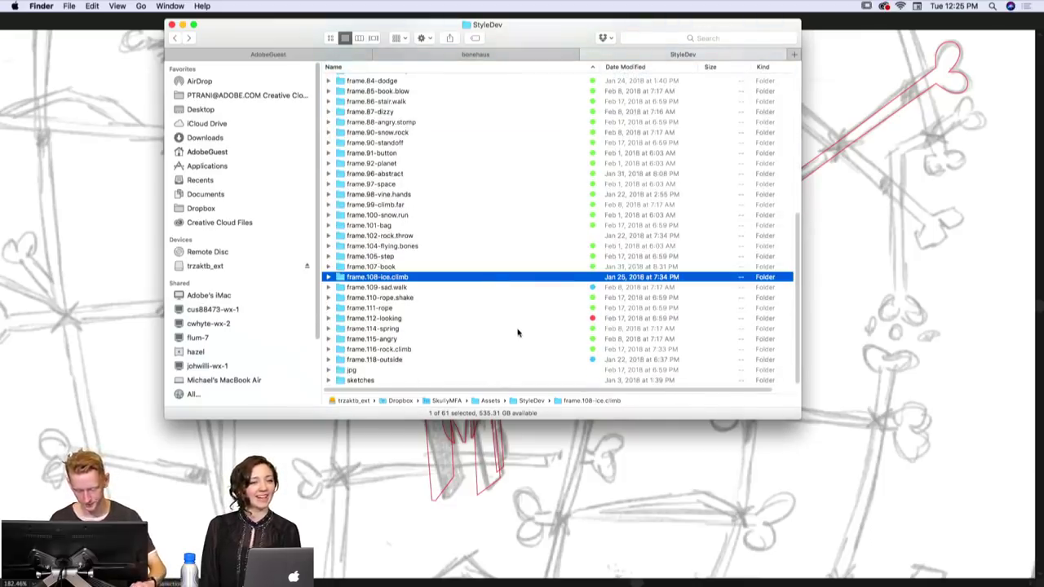
pyautogui.press('Down')
pyautogui.press('Down')
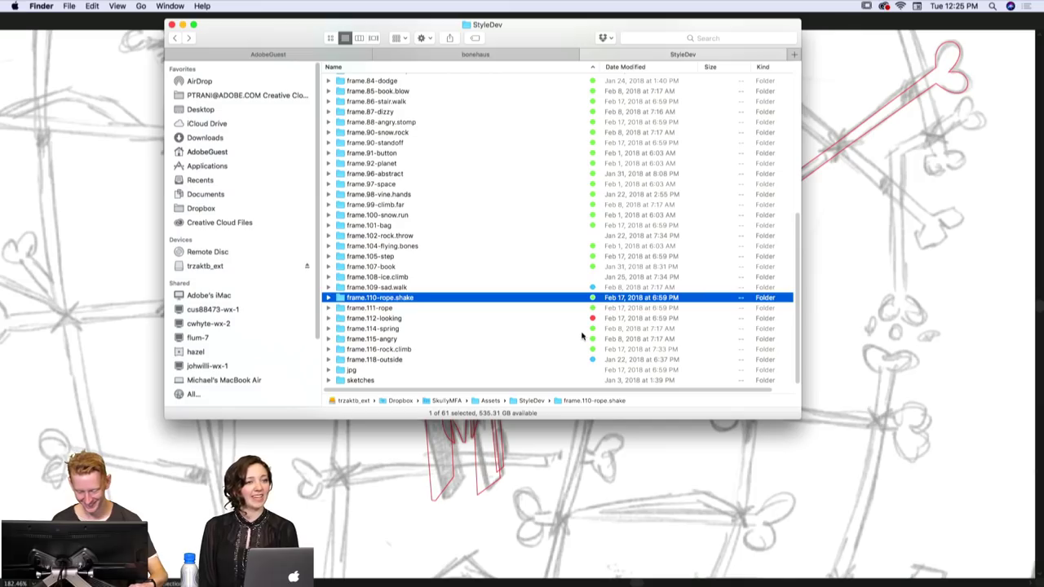
# - Browse back up the StyleDev folder list and select the frame.40-parachute.full folder
pyautogui.press('Down')
pyautogui.press('Up')
pyautogui.press('Up')
pyautogui.press('Up')
pyautogui.press('Up')
pyautogui.press('Up')
pyautogui.press('Up')
pyautogui.press('Up')
pyautogui.press('Up')
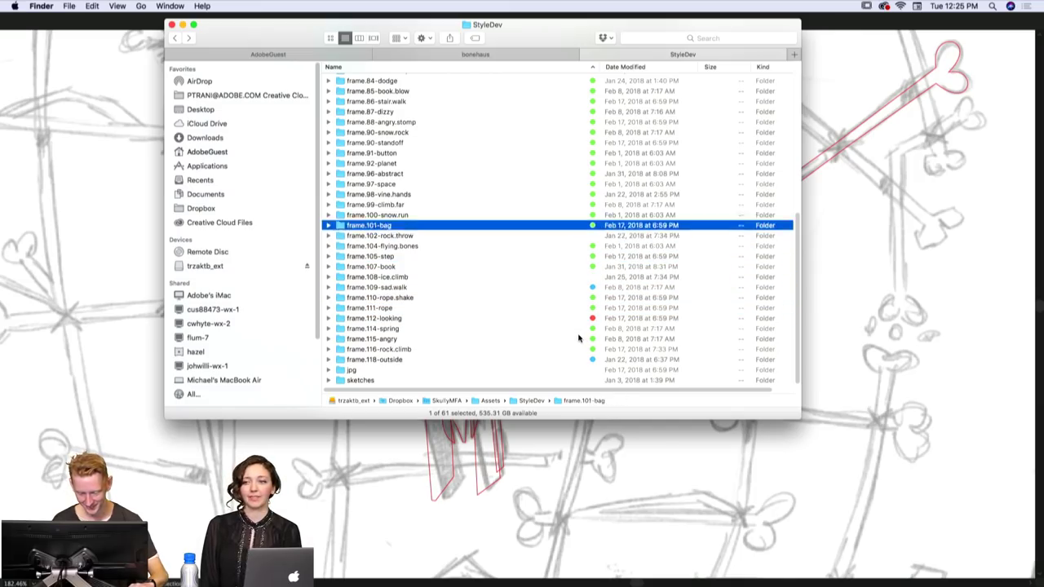
pyautogui.press('Up')
pyautogui.press('Up')
pyautogui.press('Up')
pyautogui.press('Up')
pyautogui.press('Up')
pyautogui.press('Up')
pyautogui.press('Up')
pyautogui.press('Up')
pyautogui.press('Up')
pyautogui.press('Up')
pyautogui.press('Up')
pyautogui.press('Up')
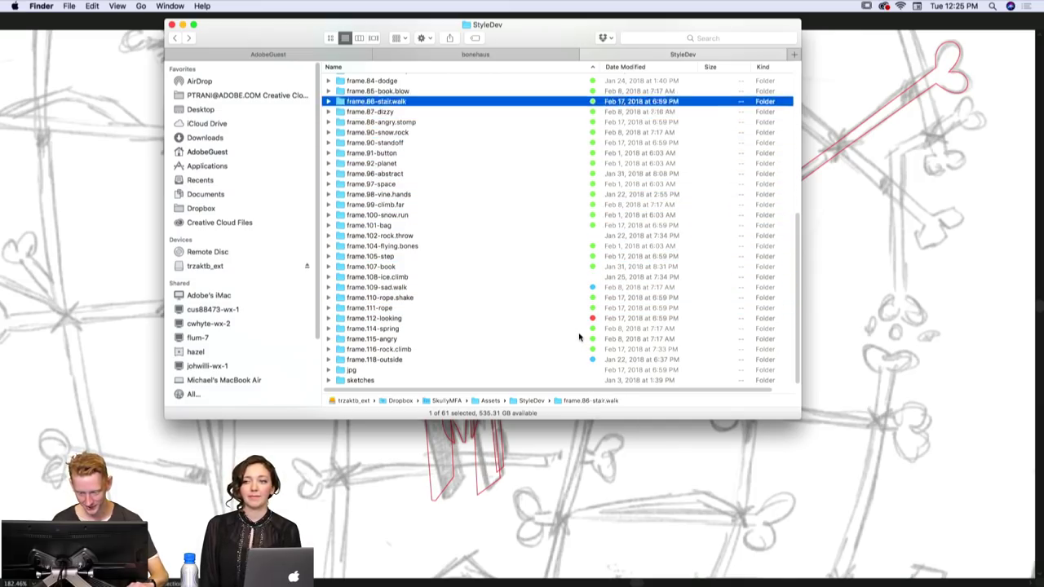
pyautogui.press('Up')
pyautogui.press('Up')
pyautogui.press('Up')
pyautogui.press('Up')
pyautogui.press('Up')
pyautogui.press('Up')
pyautogui.press('Up')
pyautogui.press('Up')
pyautogui.press('Up')
pyautogui.press('Up')
pyautogui.press('Up')
pyautogui.press('Up')
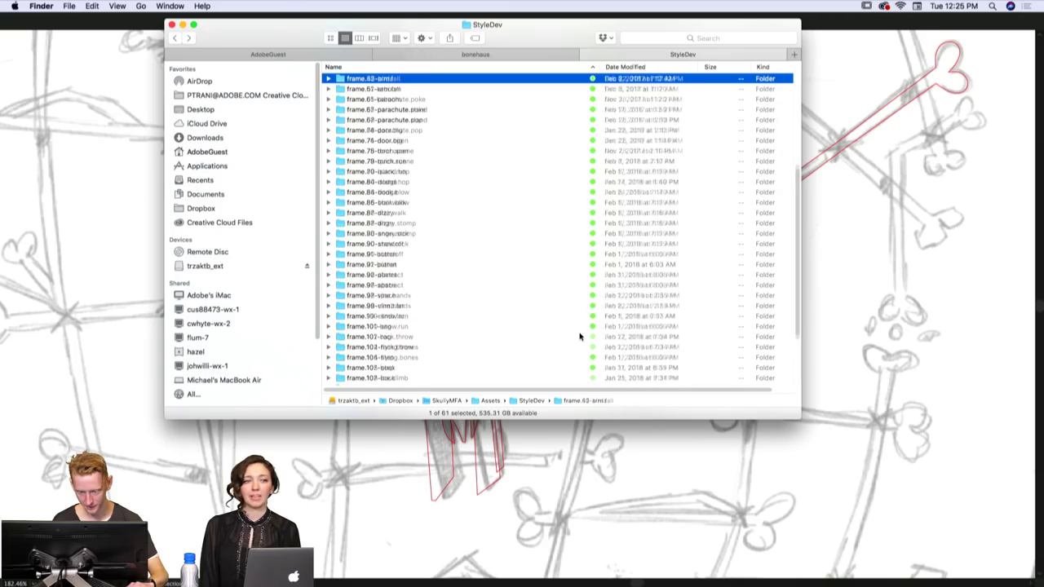
pyautogui.press('Up')
pyautogui.press('Up')
pyautogui.press('Up')
pyautogui.press('Down')
pyautogui.press('Down')
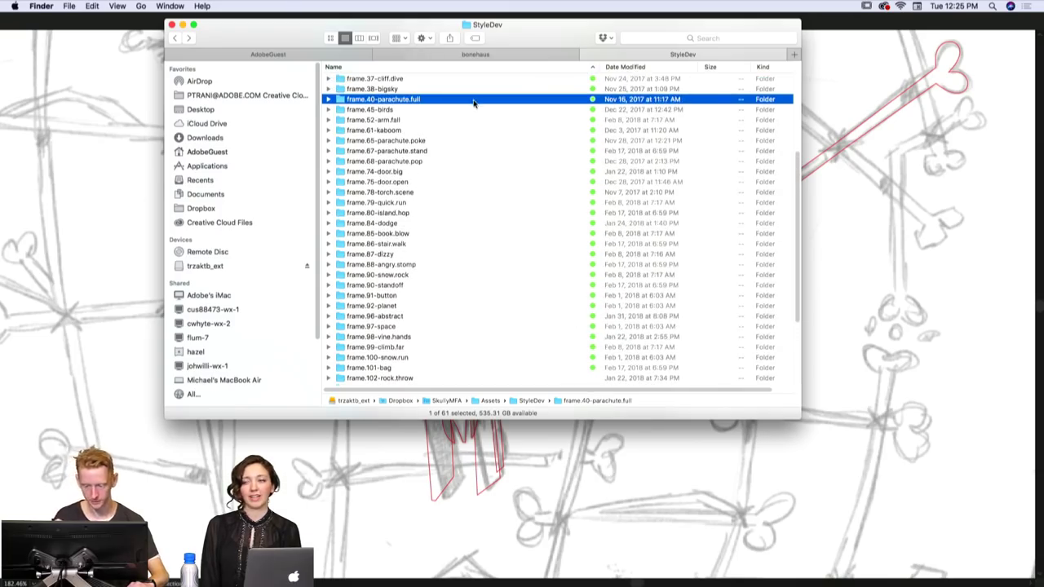
# - Open the frame.40-parachute.full folder and preview frame.04-skully.parachute-01.ai and its matching .psd file
pyautogui.doubleClick(473, 99)
pyautogui.click(466, 82)
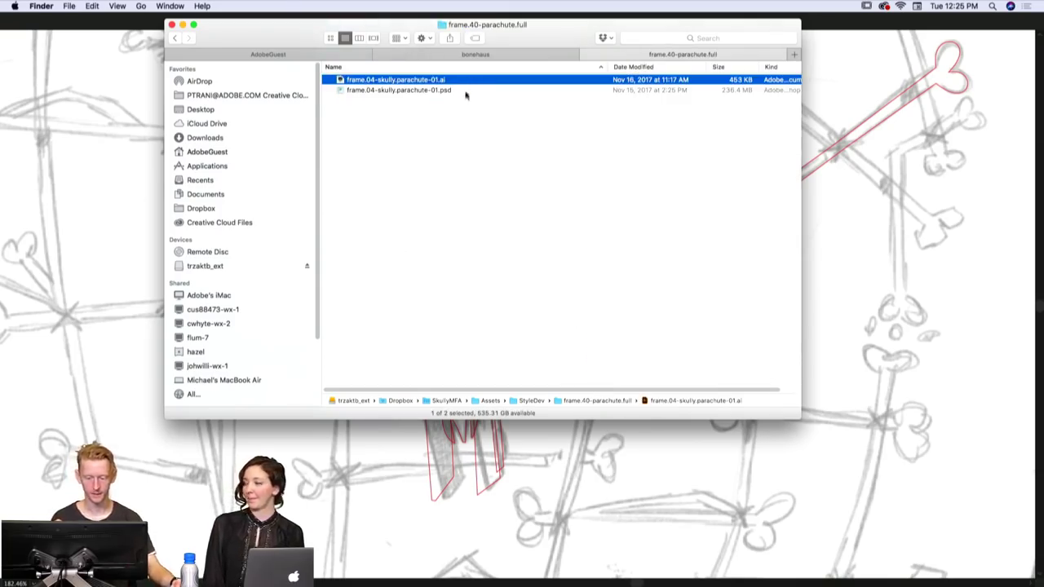
pyautogui.click(499, 152)
pyautogui.click(478, 82)
pyautogui.press('space')
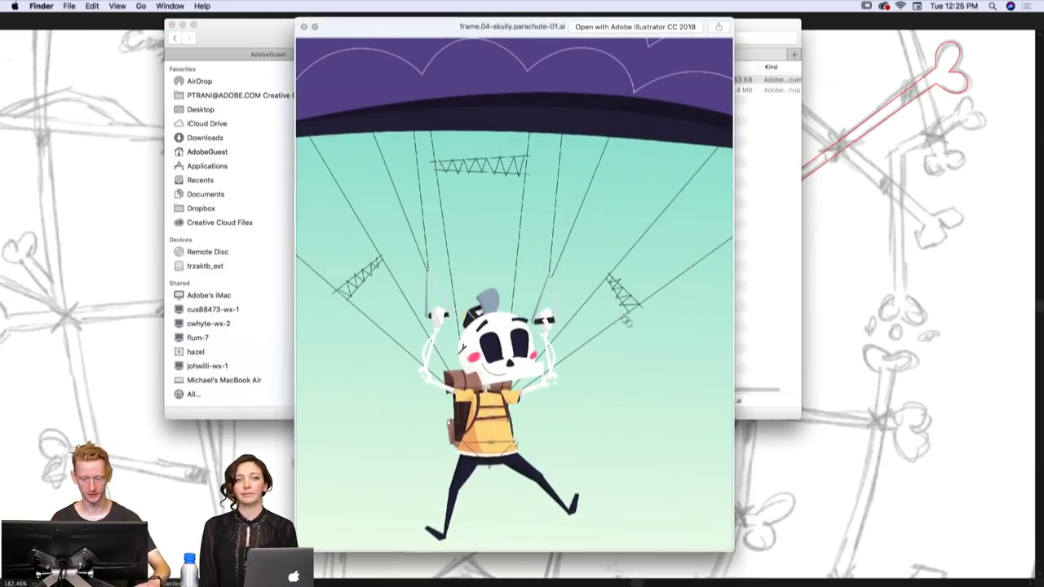
pyautogui.press('Down')
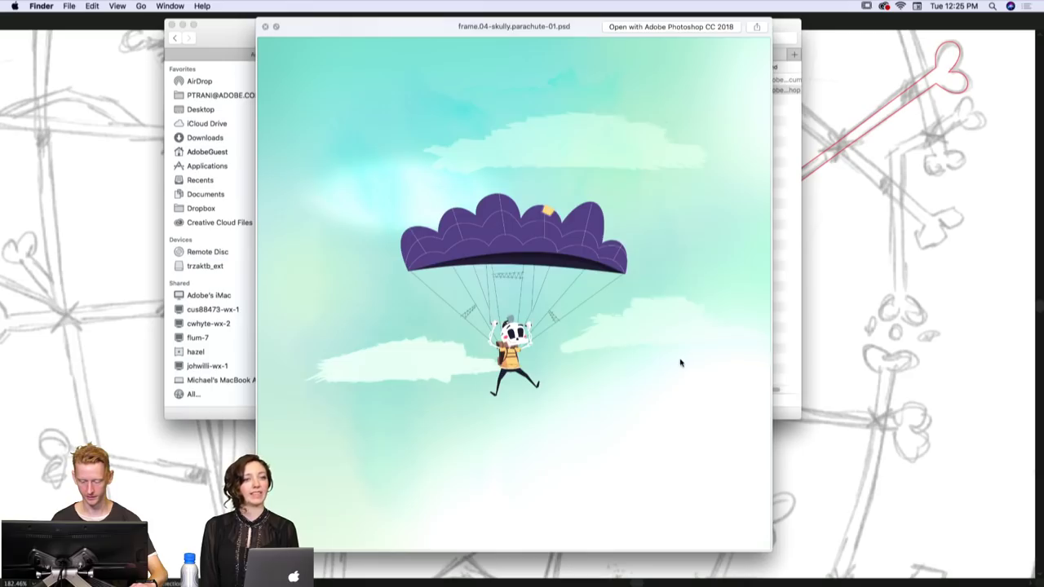
# - Compare the .ai and .psd parachute previews again, then open frame.04-skully.parachute-01.ai in Illustrator
pyautogui.press('Up')
pyautogui.press('Down')
pyautogui.press('Up')
pyautogui.press('space')
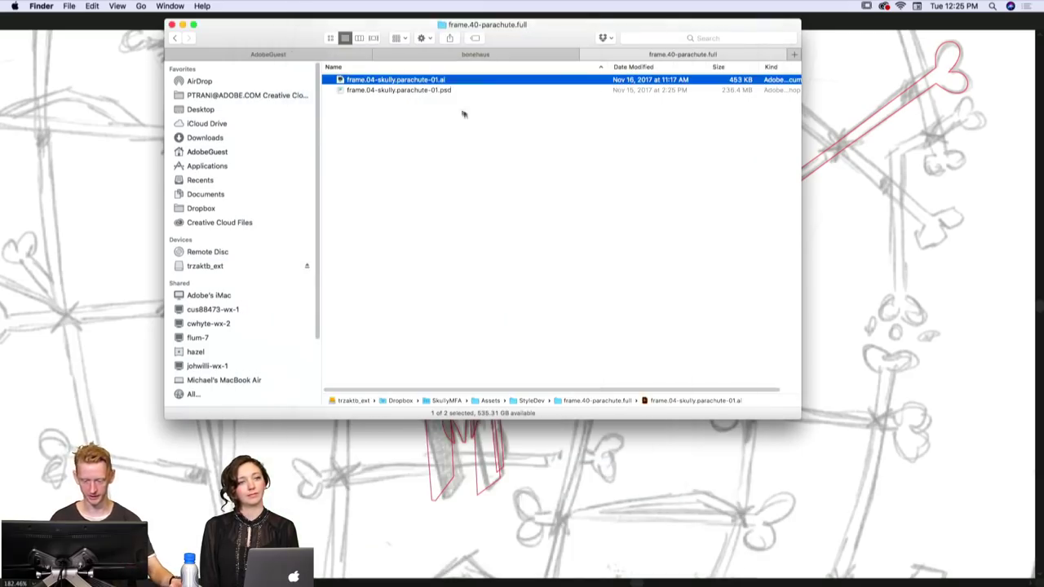
pyautogui.doubleClick(457, 82)
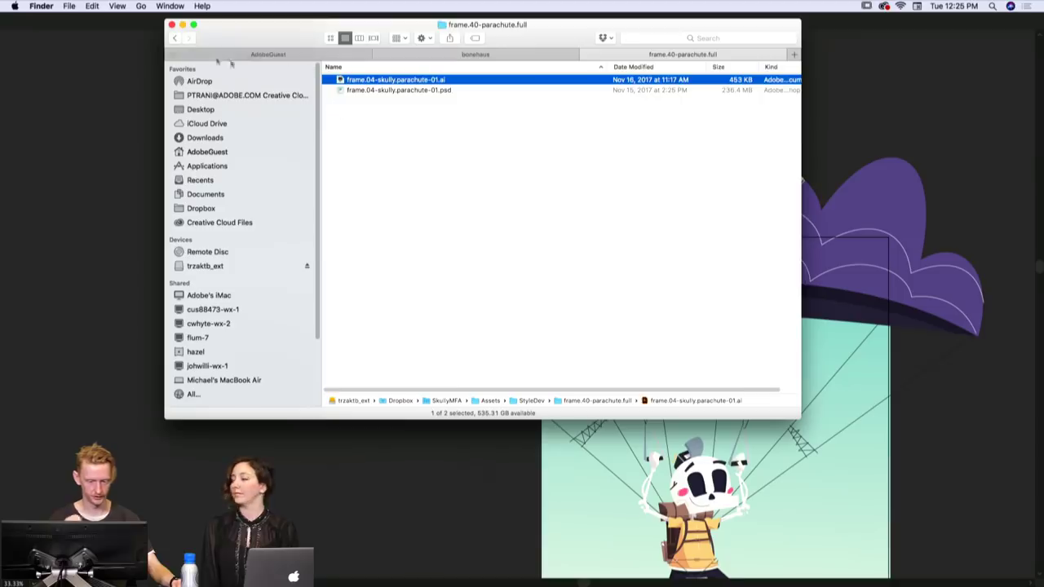
# - Return to the StyleDev folder in Finder and open the frame.04-jungle.long folder near the start of the list
pyautogui.click(174, 37)
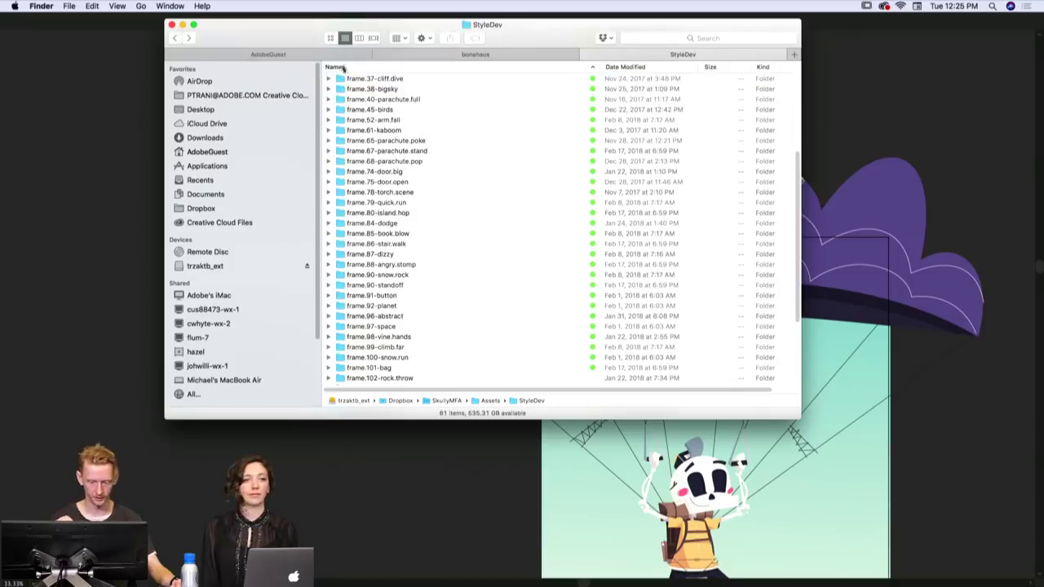
pyautogui.click(399, 89)
pyautogui.scroll(5, 432, 106)
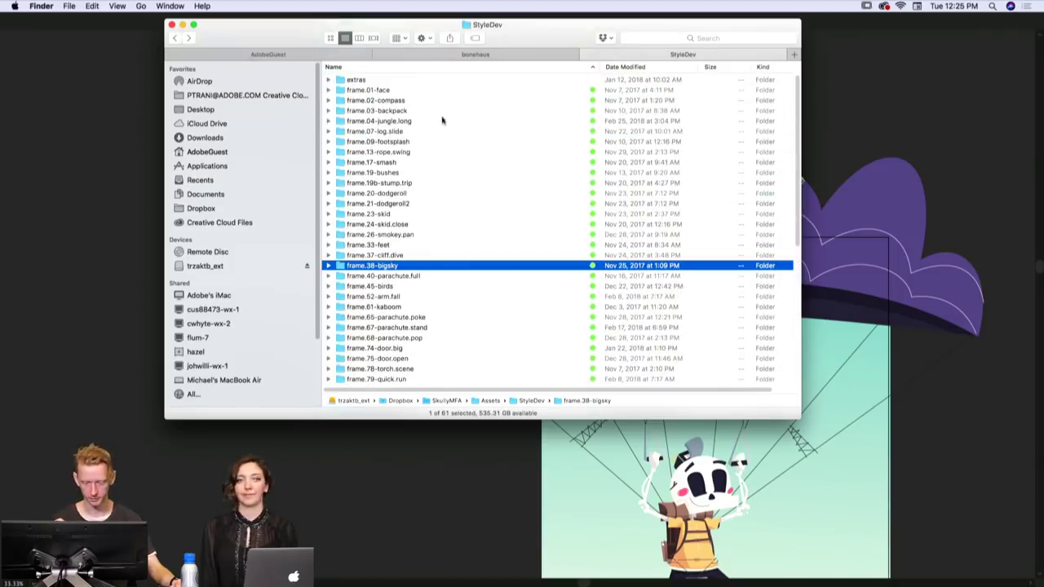
pyautogui.click(443, 122)
pyautogui.doubleClick(443, 120)
pyautogui.click(459, 81)
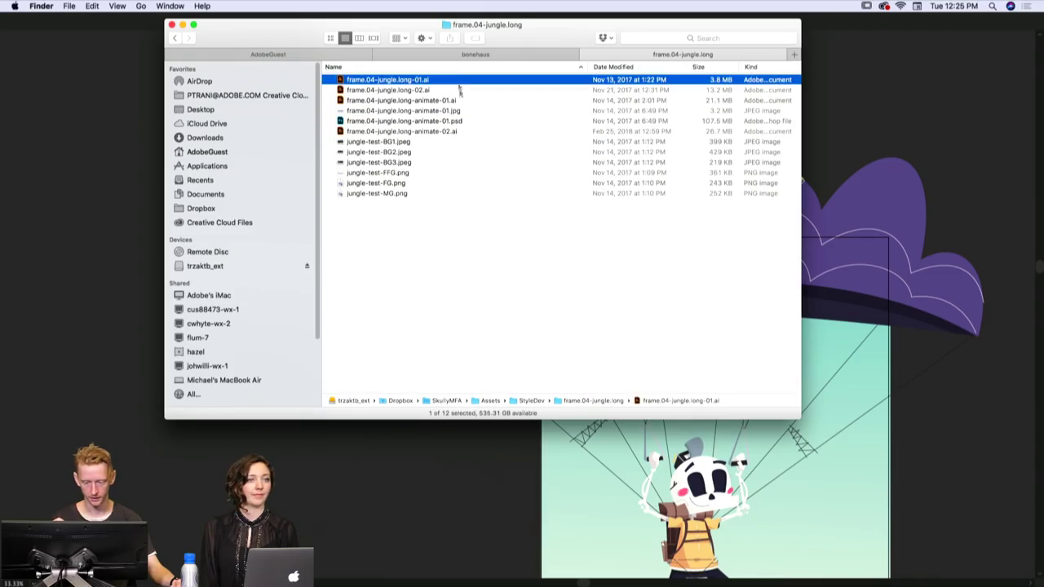
# - Preview frame.04-jungle.long-animate-01.ai and the matching .jpg panorama, and close the preview
pyautogui.click(472, 112)
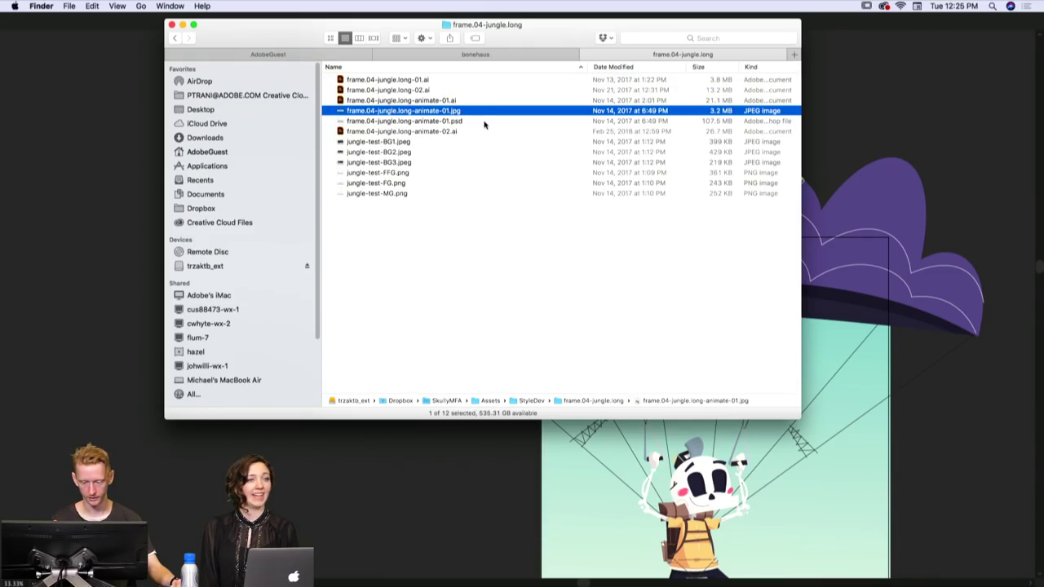
pyautogui.click(484, 122)
pyautogui.click(480, 99)
pyautogui.press('space')
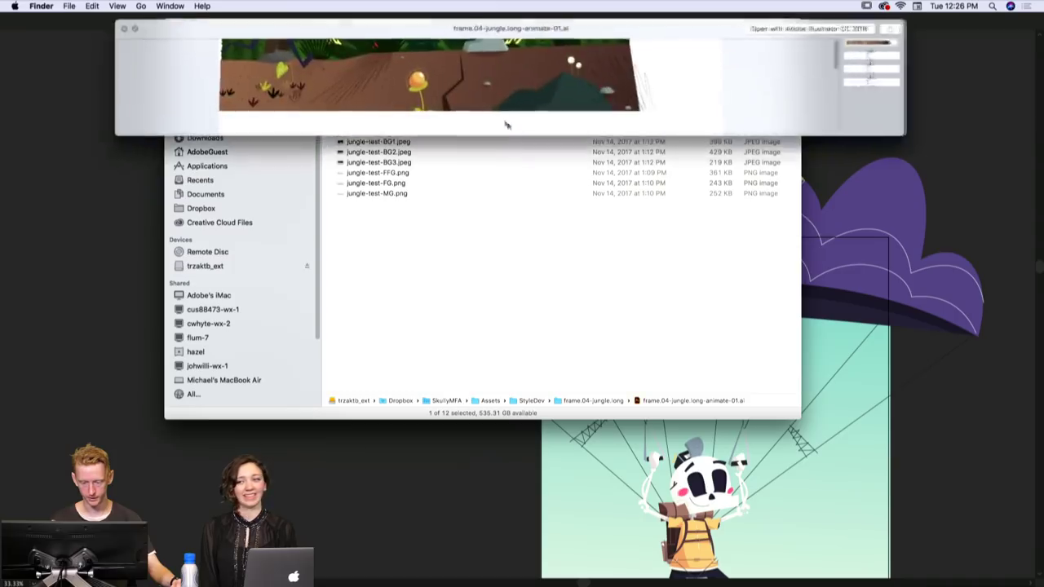
pyautogui.press('space')
pyautogui.click(476, 112)
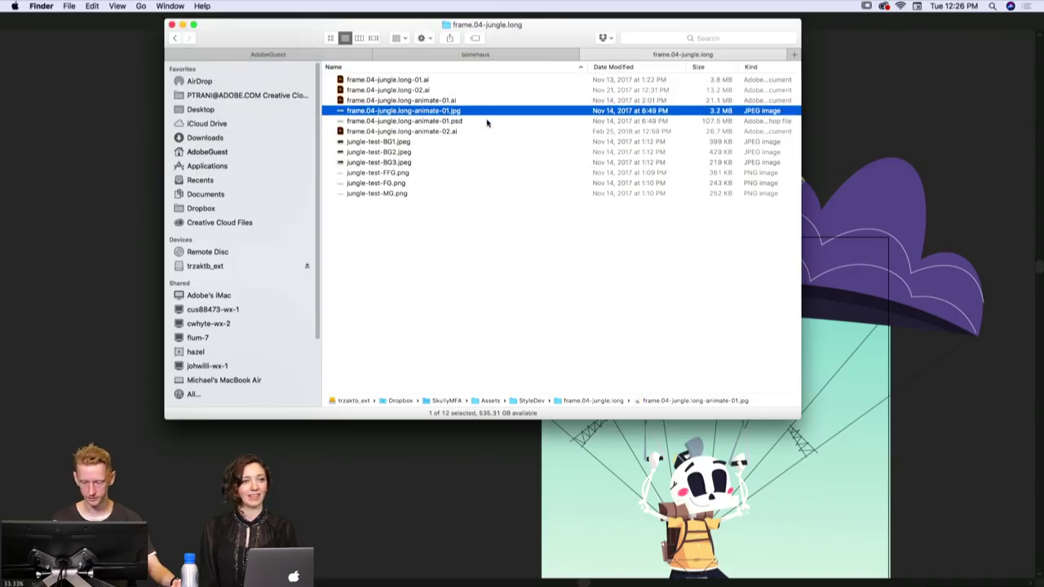
pyautogui.press('space')
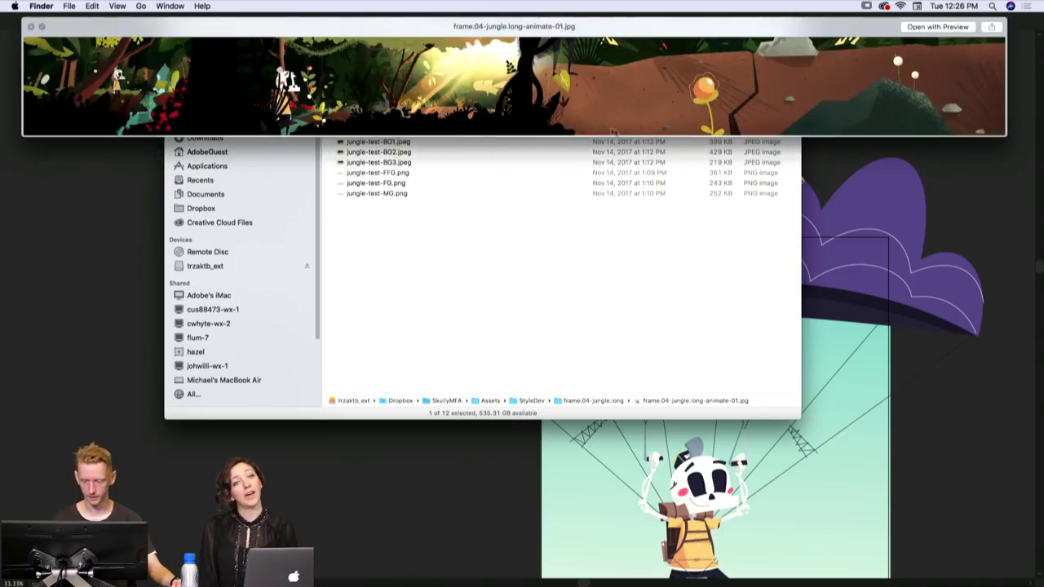
pyautogui.moveTo(625, 113); pyautogui.dragTo(625, 135)
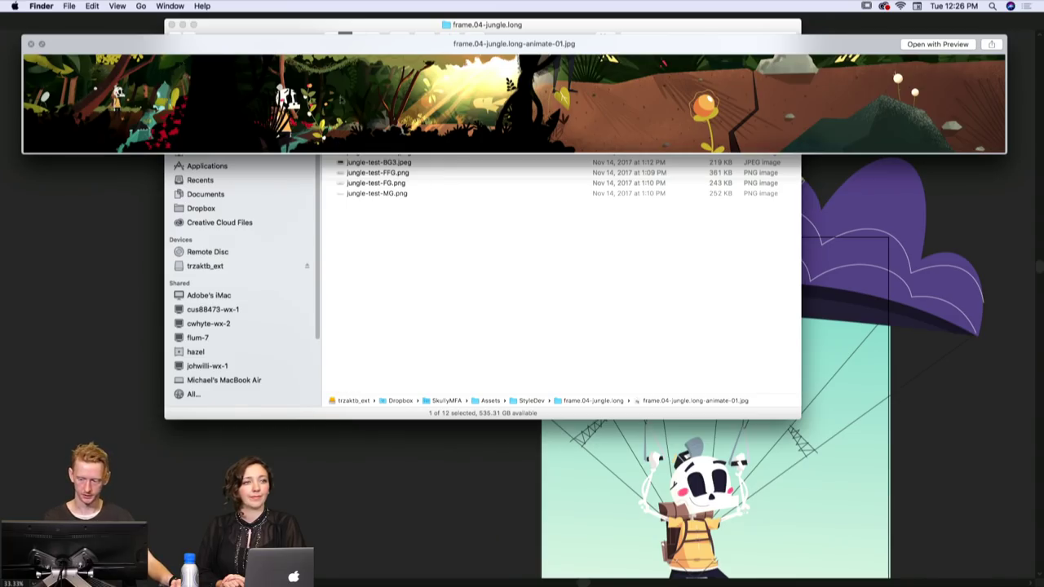
pyautogui.press('space')
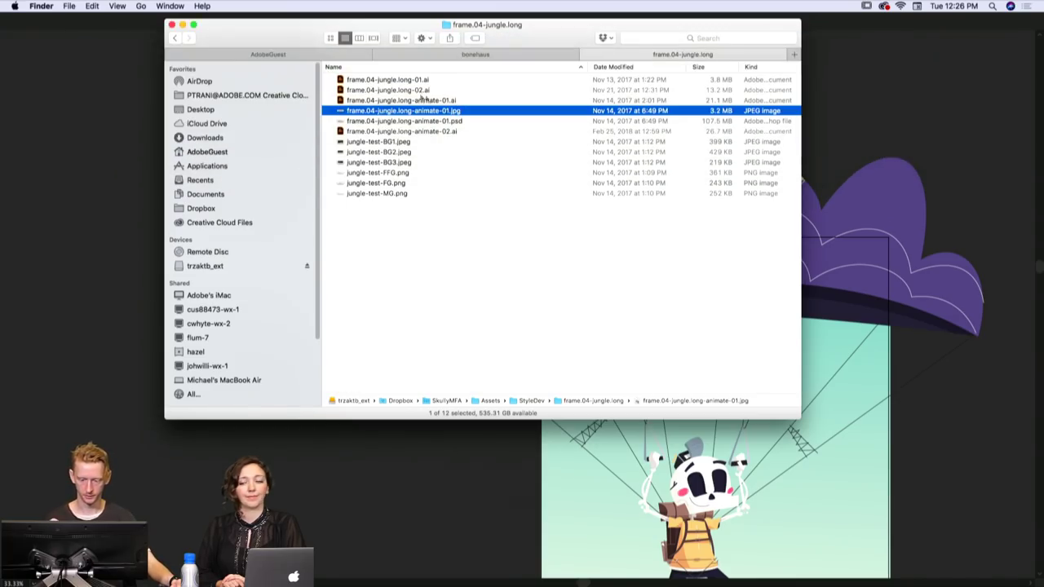
# - Open frame.04-jungle.long-animate-01.jpg in Preview, enlarge the image and extend the window to nearly full screen height
pyautogui.doubleClick(429, 114)
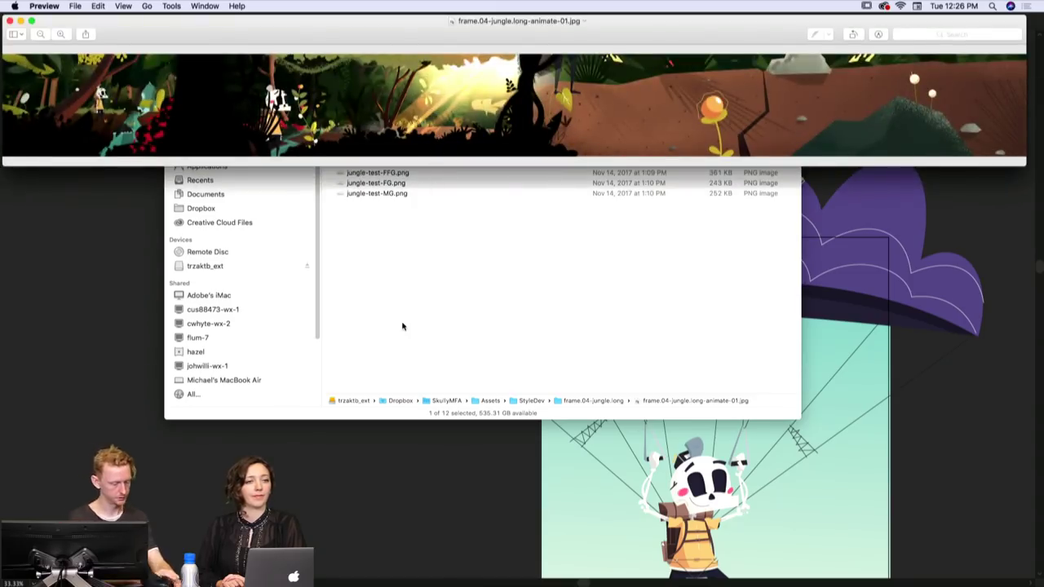
pyautogui.press('super+plus')
pyautogui.press('super+plus')
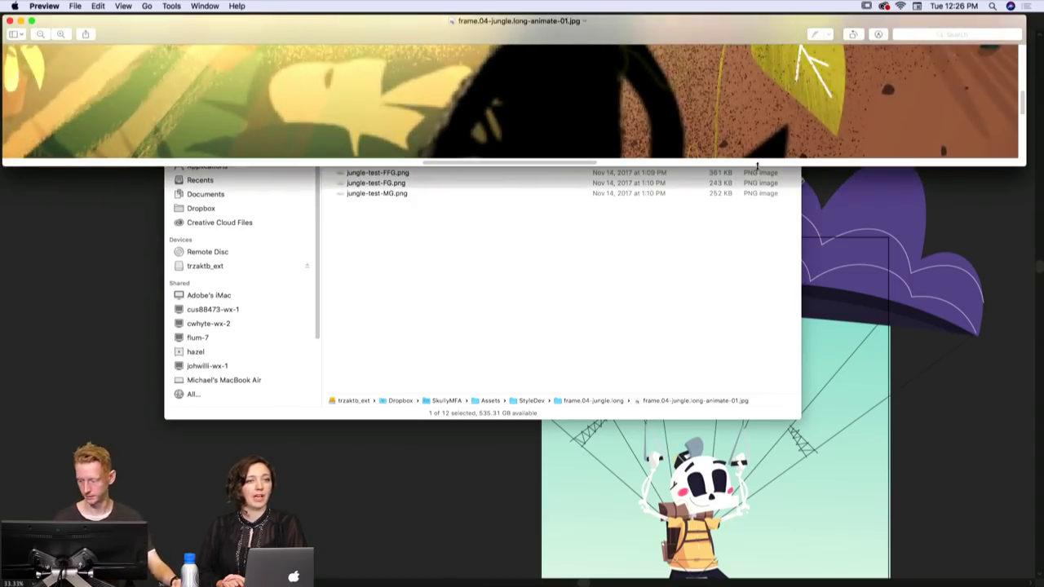
pyautogui.moveTo(758, 164); pyautogui.dragTo(757, 585)
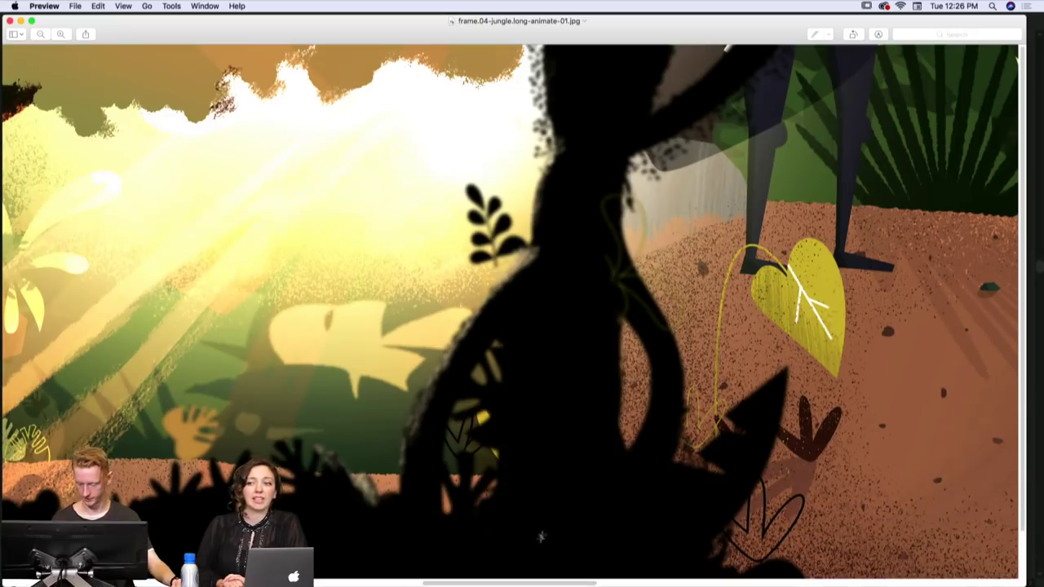
# - Examine the enlarged jungle panorama from its waterfall end to the rock with white flowers, and close the image
pyautogui.moveTo(483, 583); pyautogui.dragTo(46, 512)
pyautogui.hscroll(12, 47, 514)
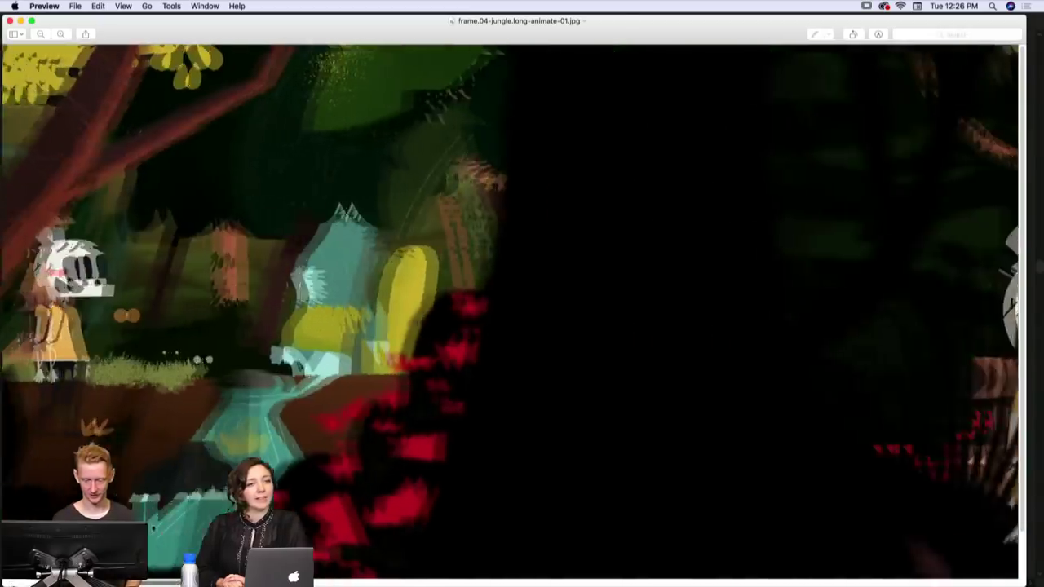
pyautogui.hscroll(-6, 394, 223)
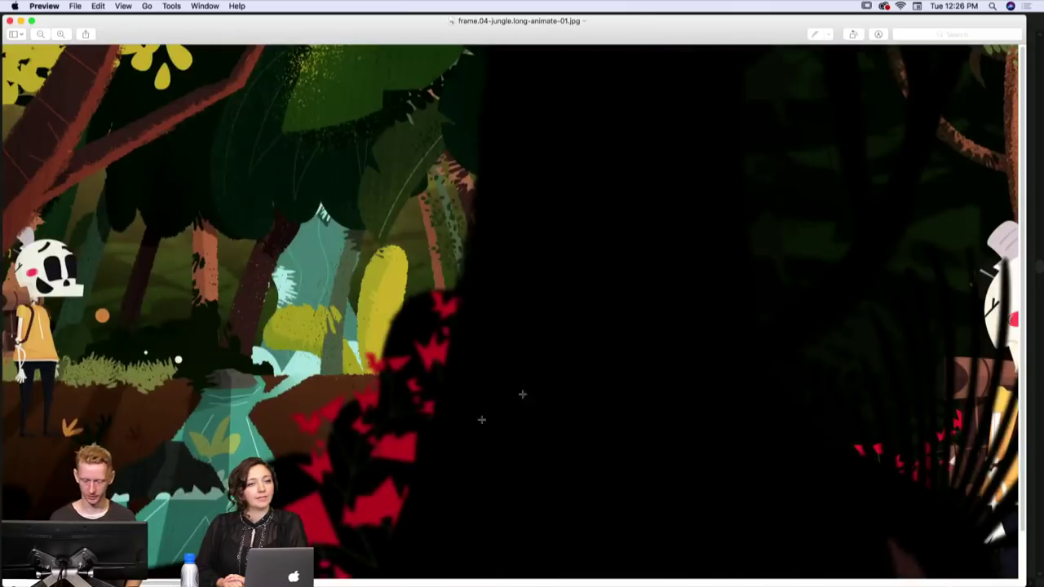
pyautogui.moveTo(266, 582); pyautogui.dragTo(791, 490)
pyautogui.hscroll(15, 791, 490)
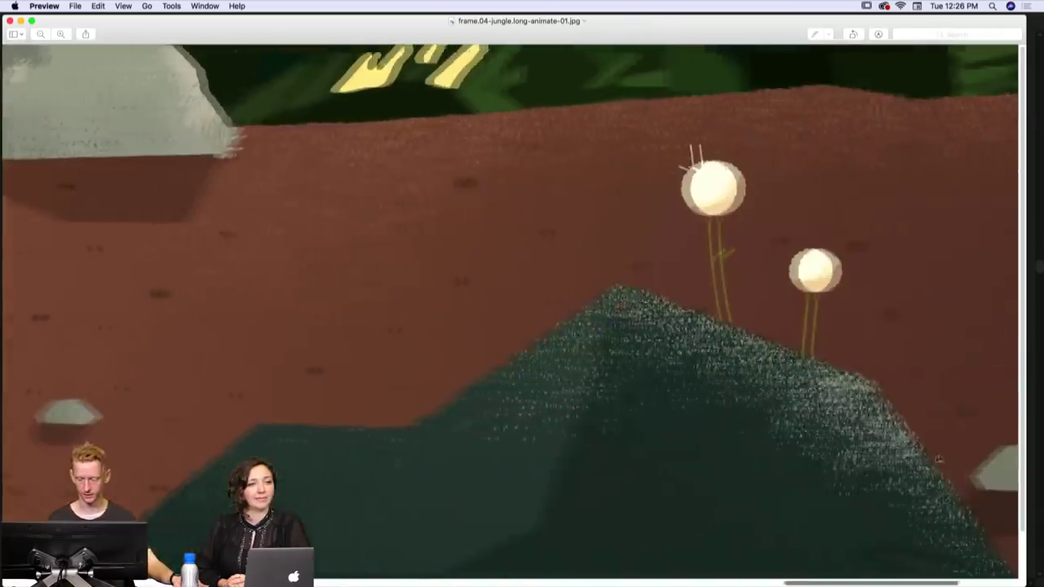
pyautogui.press('super+w')
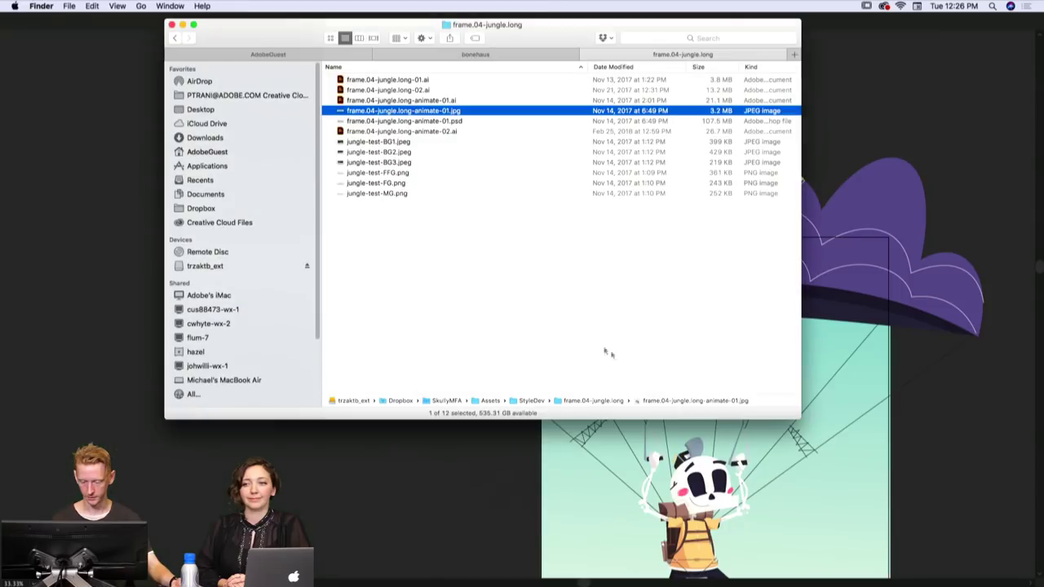
# - Preview frame.04-jungle.long-animate-02.ai briefly and close the preview
pyautogui.click(459, 131)
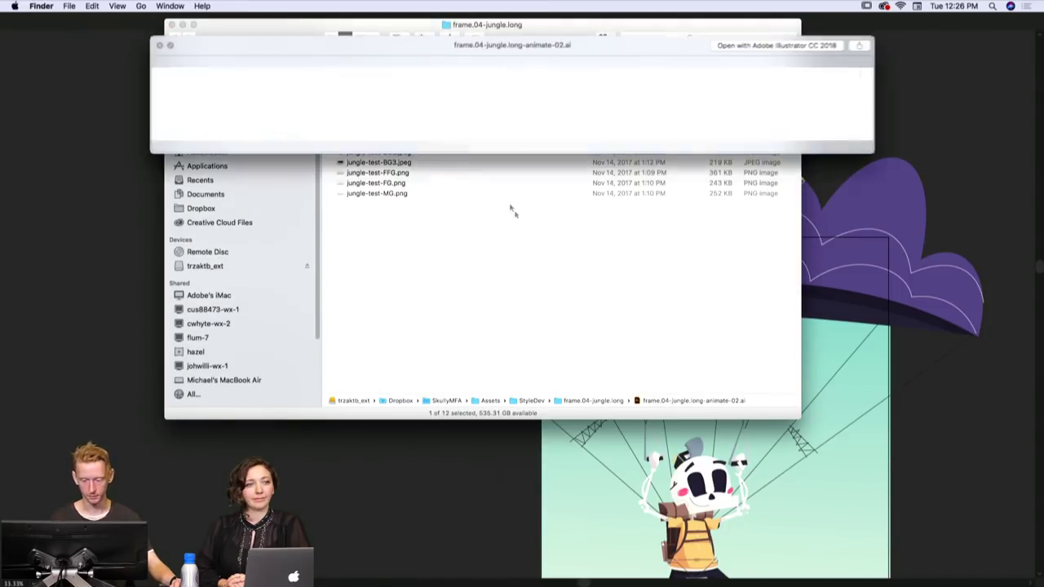
pyautogui.press('space')
pyautogui.press('space')
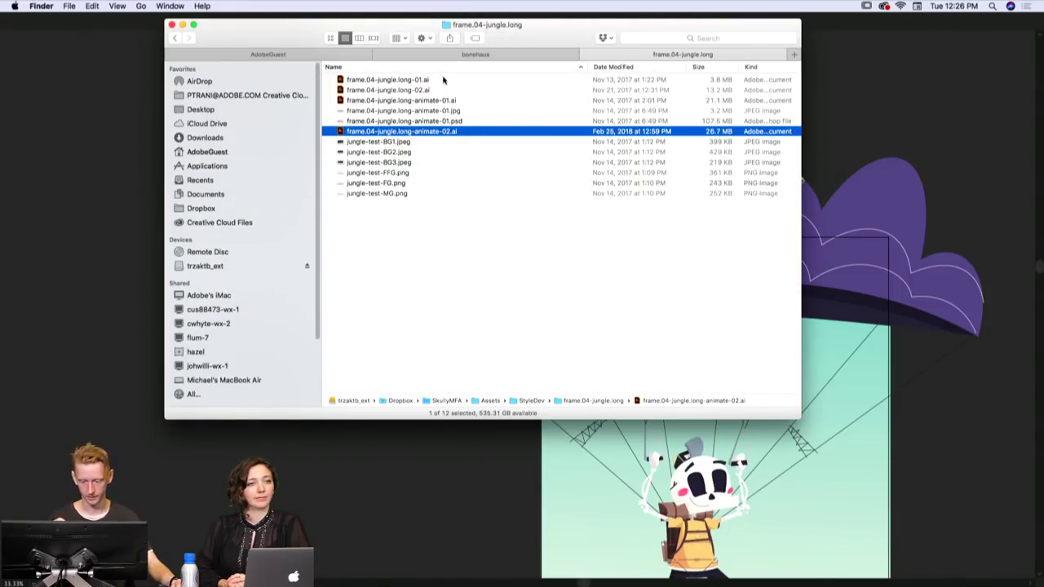
# - Open frame.04-jungle.long-01.ai in Illustrator, ignoring all missing linked files
pyautogui.doubleClick(443, 79)
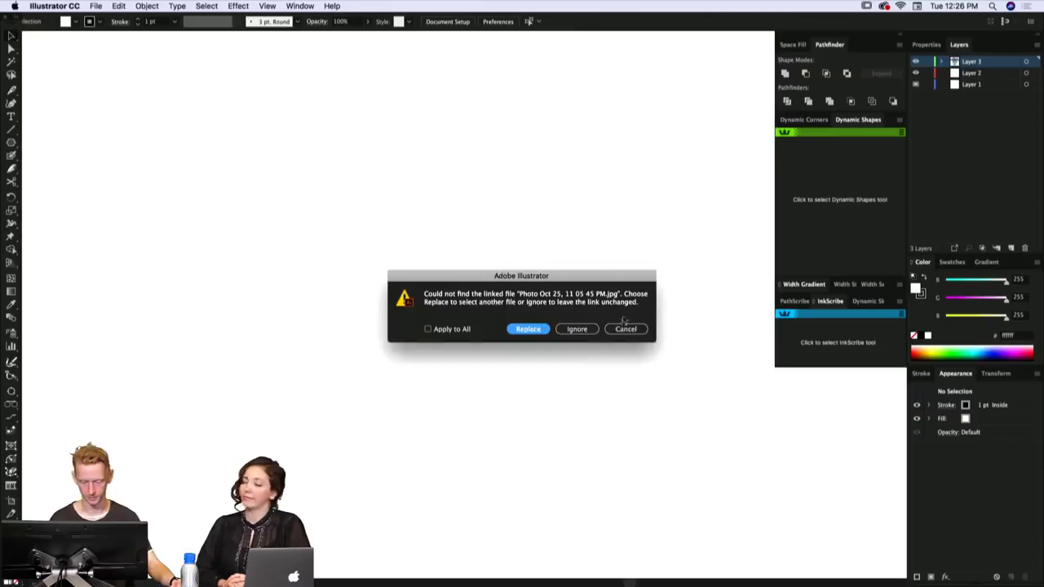
pyautogui.click(577, 329)
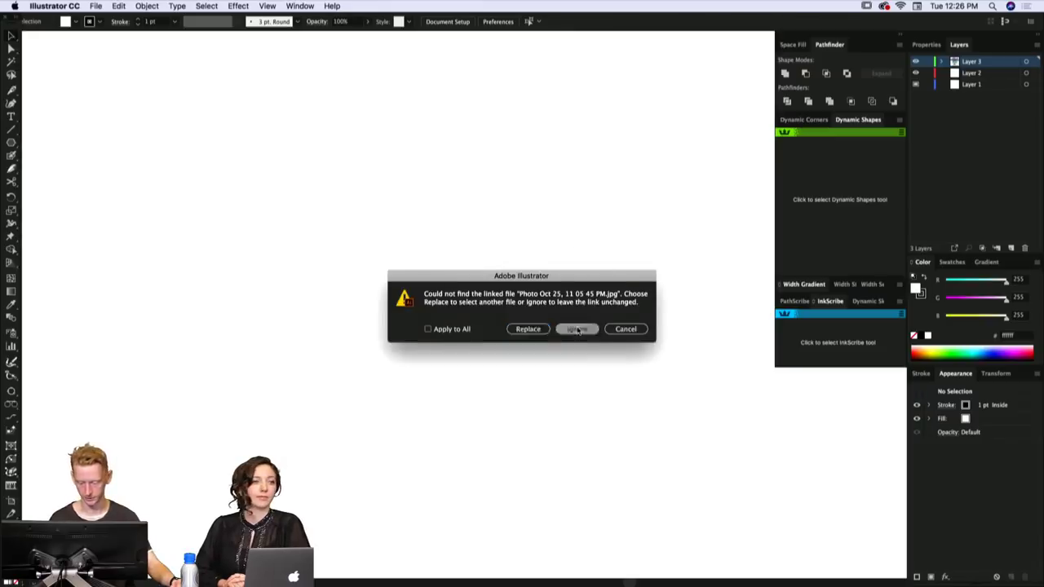
pyautogui.click(461, 327)
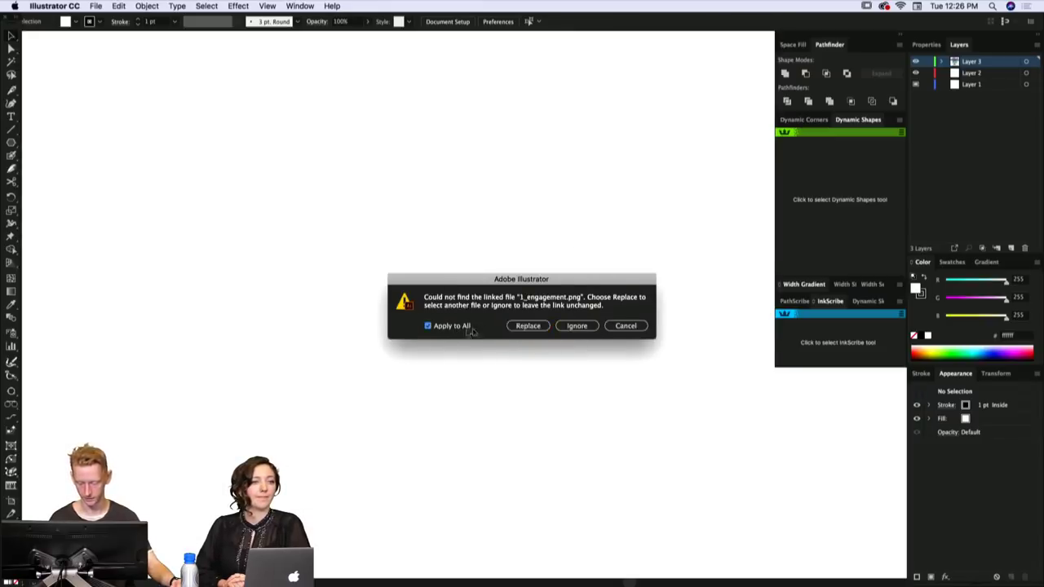
pyautogui.click(576, 325)
# - Look over the line-drawn jungle layout from the vines and plants to the far end and back to the leaning tree
pyautogui.keyDown('alt'); pyautogui.keyDown('super'); pyautogui.click(662, 373); pyautogui.keyUp('super'); pyautogui.keyUp('alt')
pyautogui.moveTo(663, 372); pyautogui.dragTo(420, 448)
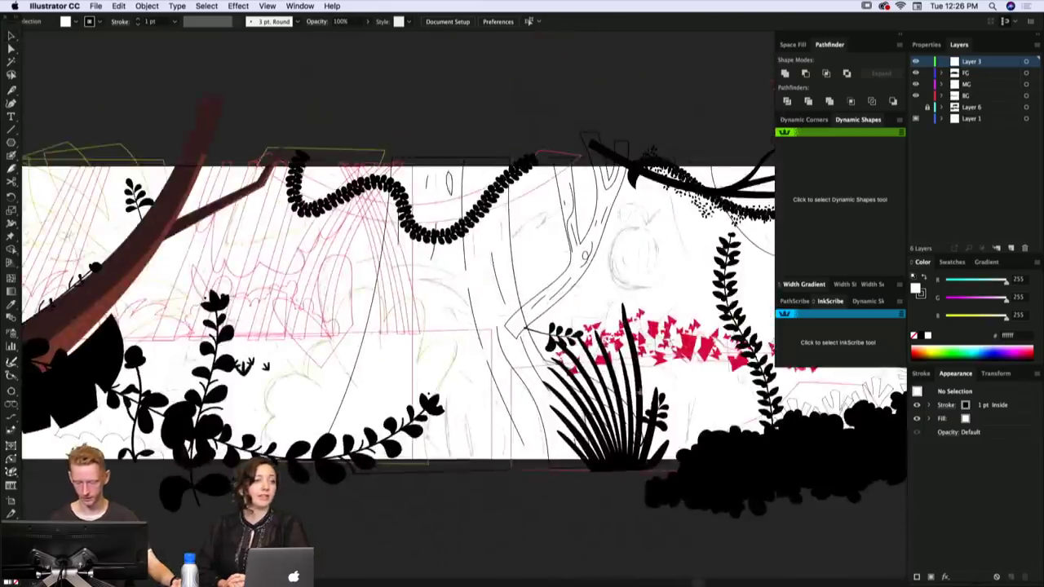
pyautogui.moveTo(751, 407); pyautogui.dragTo(388, 400)
pyautogui.moveTo(704, 436); pyautogui.dragTo(297, 395)
pyautogui.hscroll(10, 296, 395)
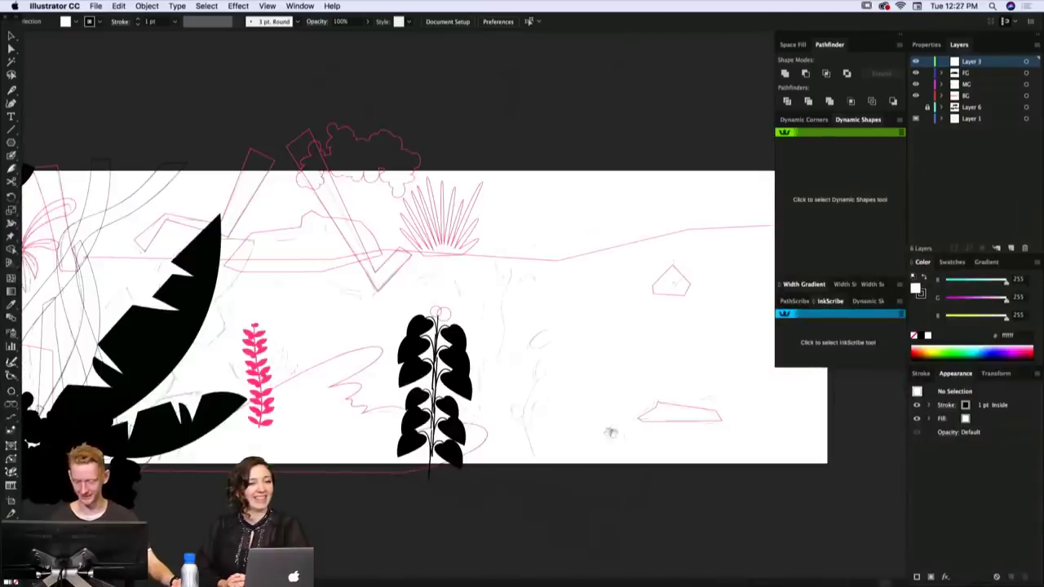
pyautogui.hscroll(-15, 610, 432)
pyautogui.hscroll(-15, 532, 391)
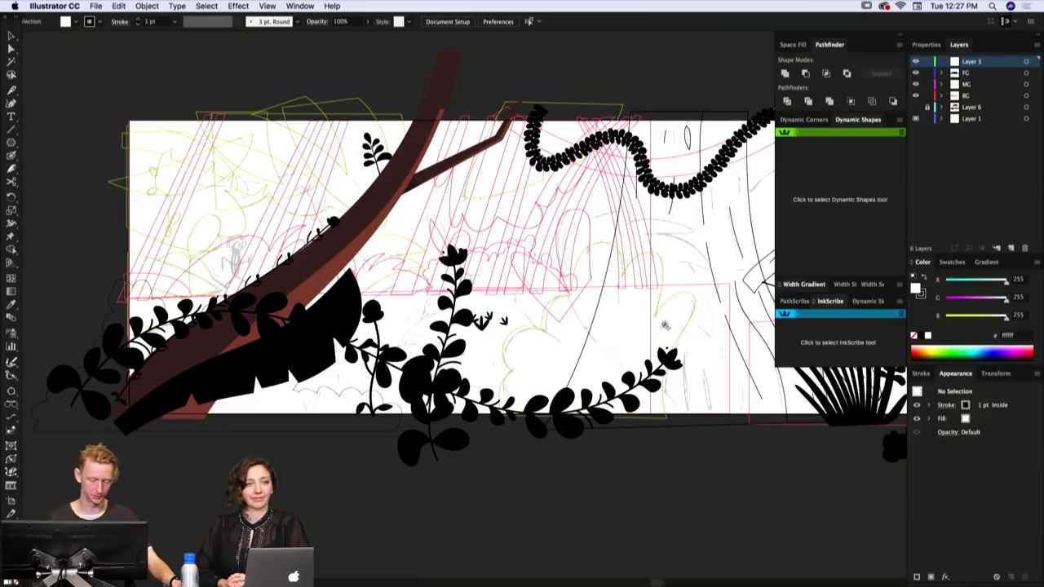
# - Open frame.04-jungle.long-02.ai from Finder in Illustrator, accepting the missing plug-in notice and ignoring the missing linked files
pyautogui.press('super+Tab')
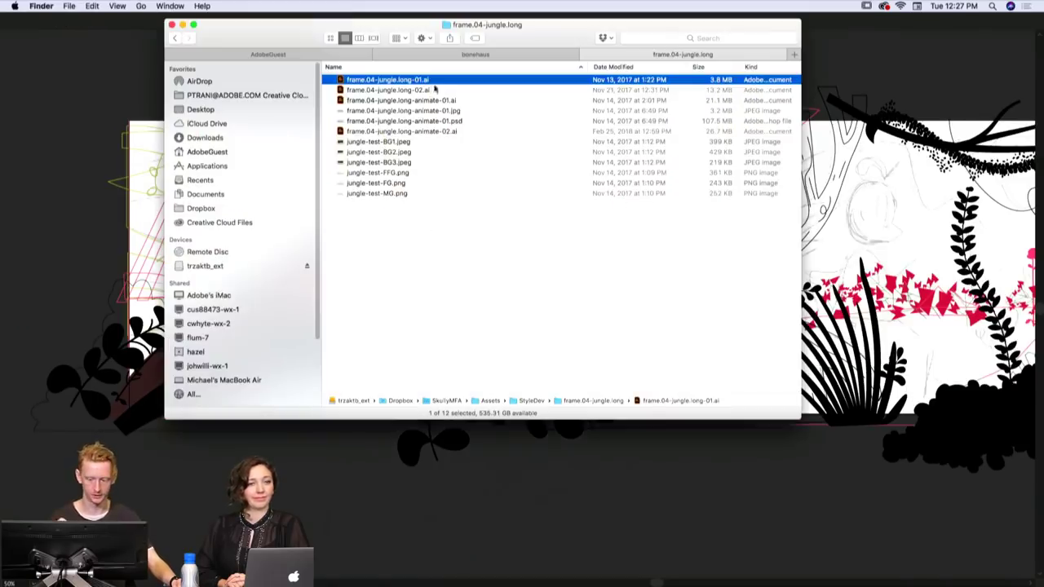
pyautogui.press('super+Tab')
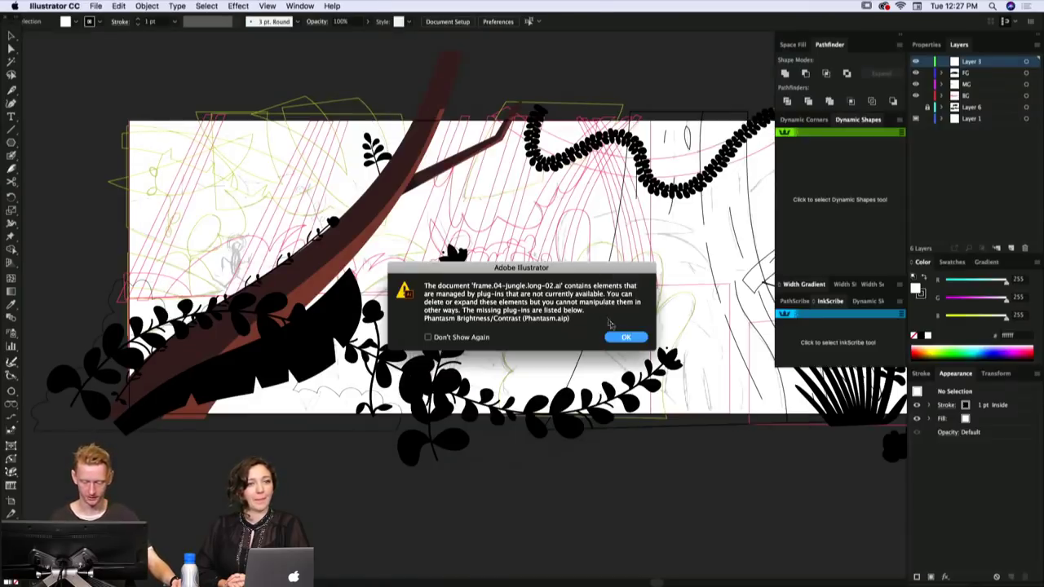
pyautogui.click(622, 337)
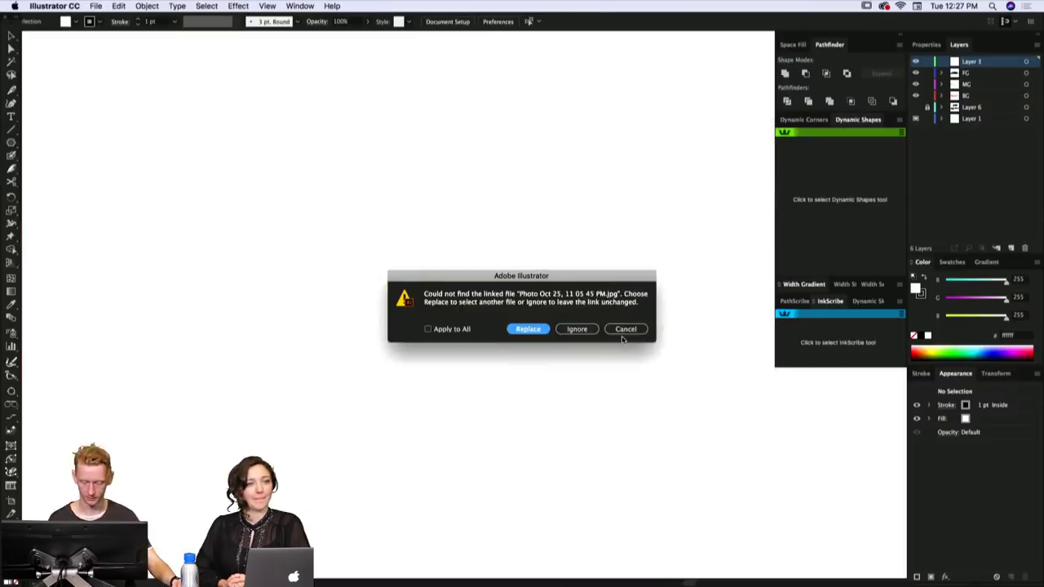
pyautogui.click(575, 326)
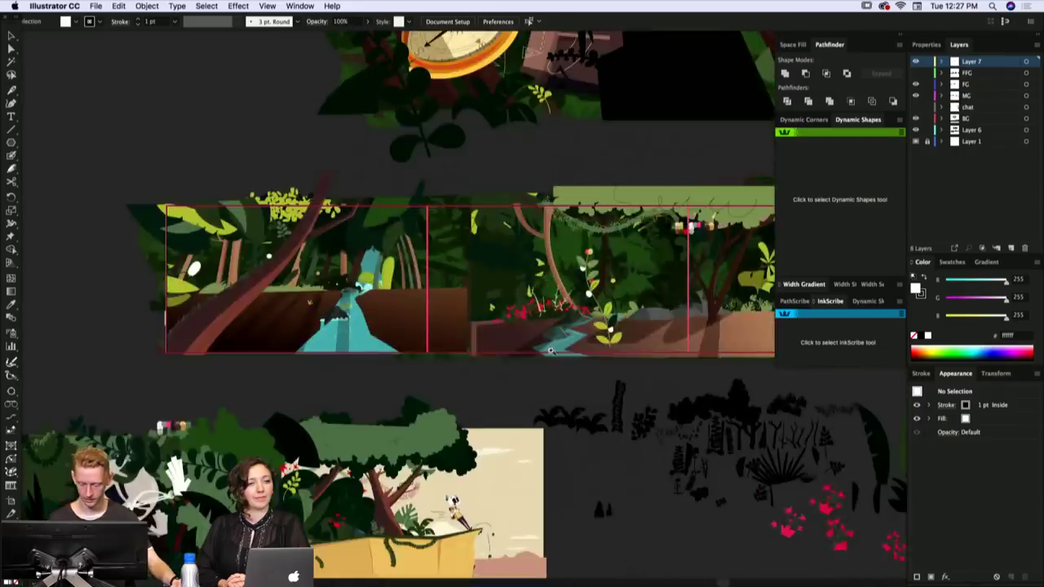
# - Look over the coloured jungle layout, from the river and vine scenes to the skeleton character below the cliff artwork
pyautogui.click(545, 354)
pyautogui.moveTo(538, 359); pyautogui.dragTo(657, 432)
pyautogui.click(491, 354)
pyautogui.moveTo(505, 331); pyautogui.dragTo(649, 404)
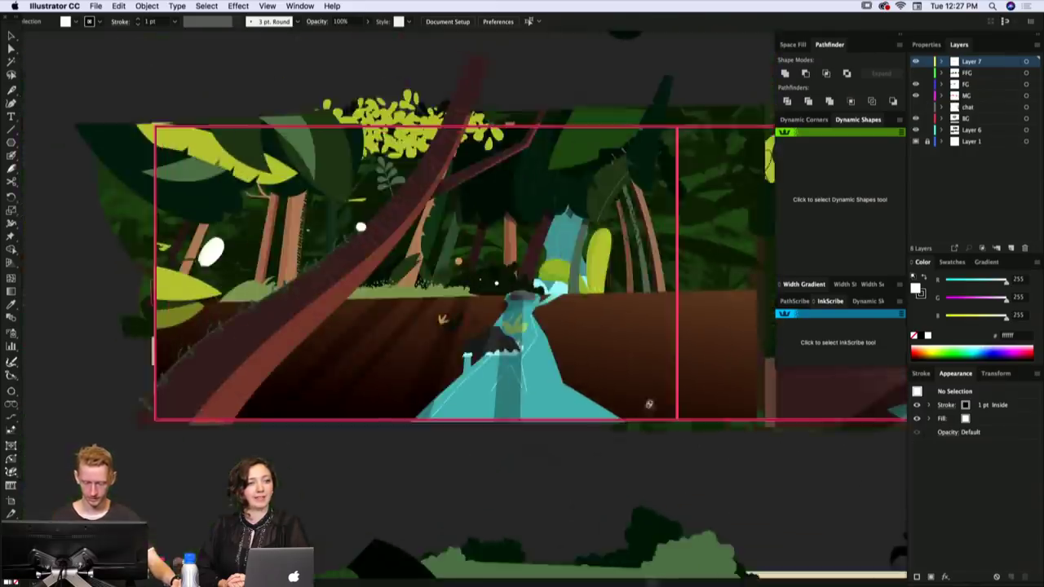
pyautogui.hscroll(10, 661, 388)
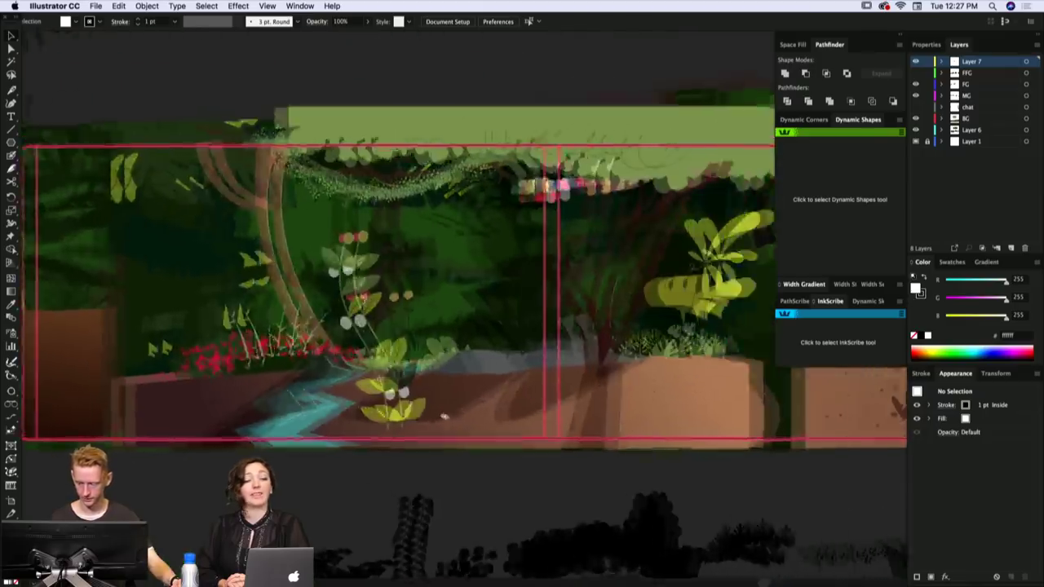
pyautogui.hscroll(15, 445, 417)
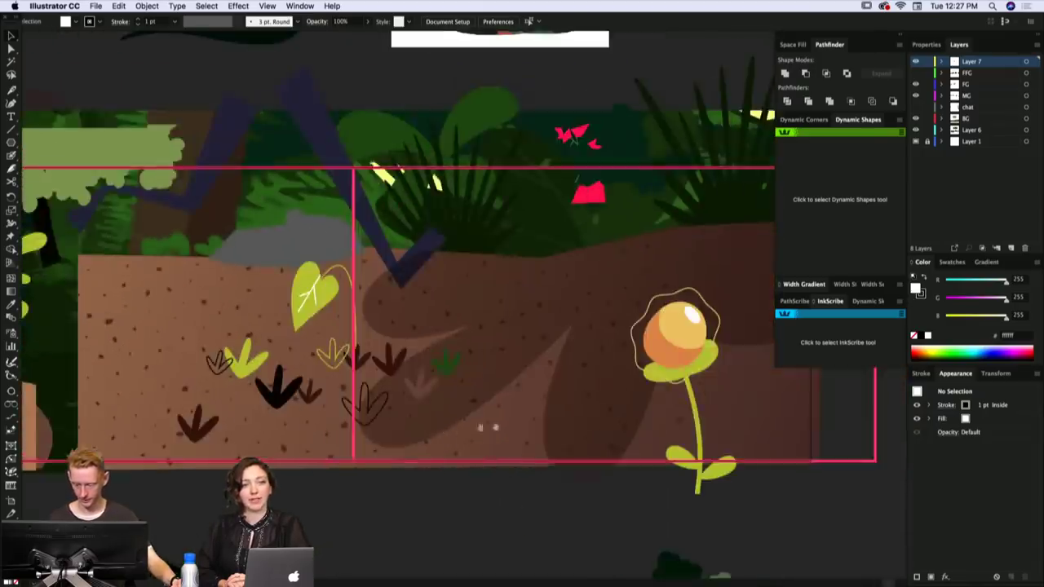
pyautogui.hscroll(20, 481, 426)
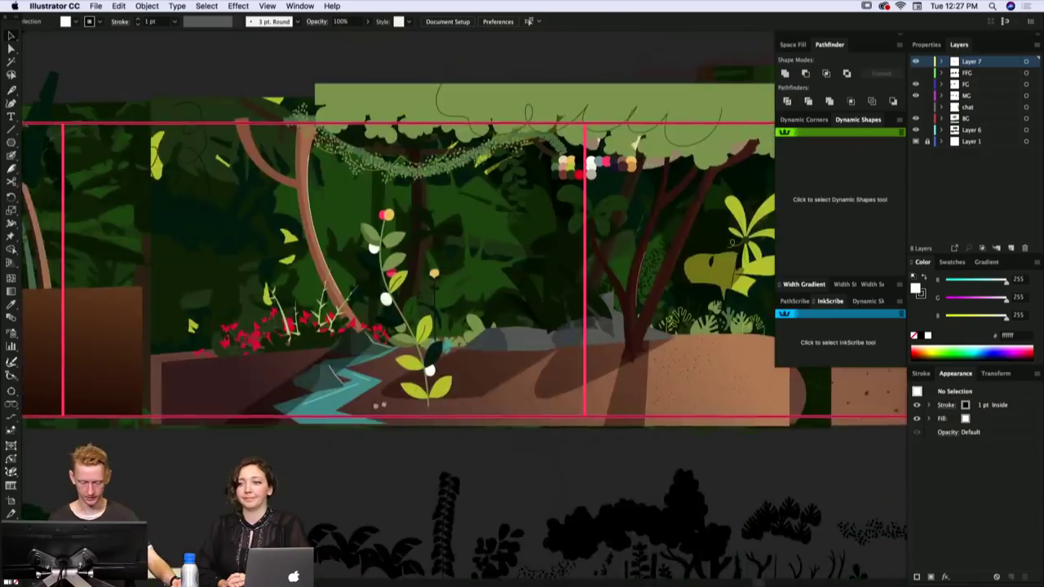
pyautogui.scroll(-15, 565, 389)
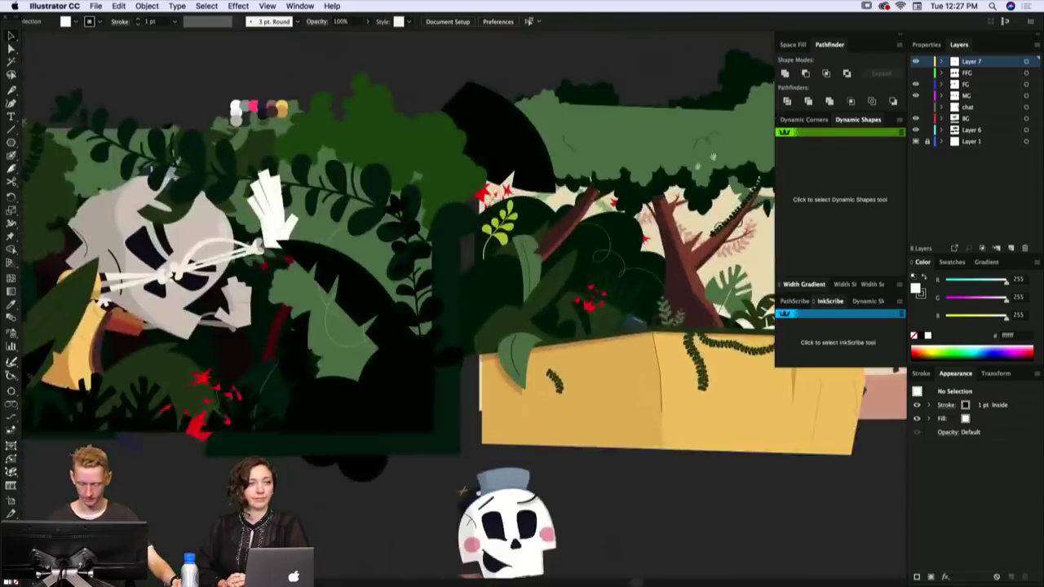
pyautogui.scroll(-10, 712, 156)
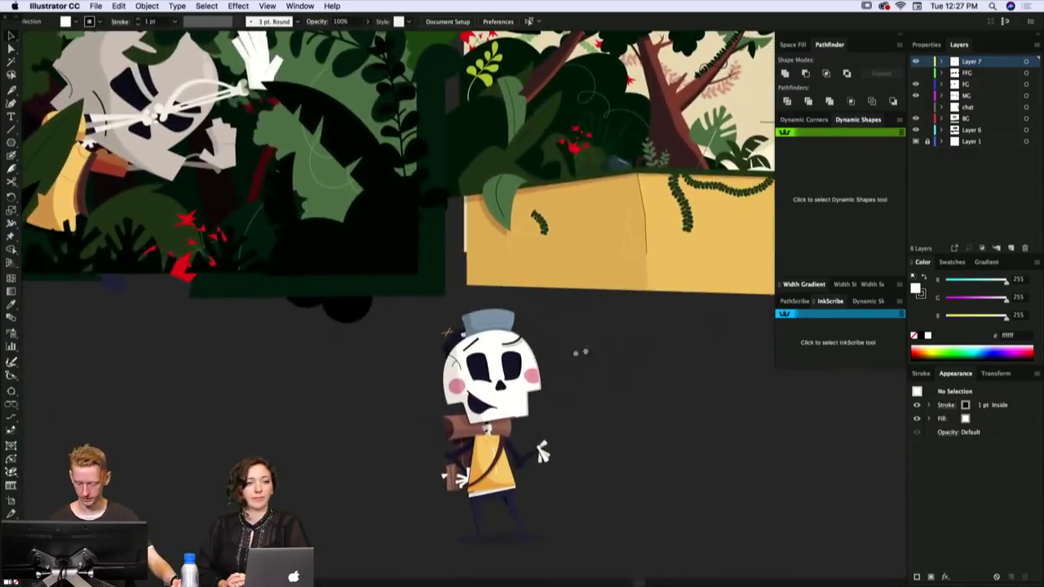
# - Copy the standing skeleton character below the cliff artwork and return to the bone sketch document
pyautogui.moveTo(581, 353); pyautogui.dragTo(369, 372)
pyautogui.moveTo(269, 515); pyautogui.dragTo(416, 375)
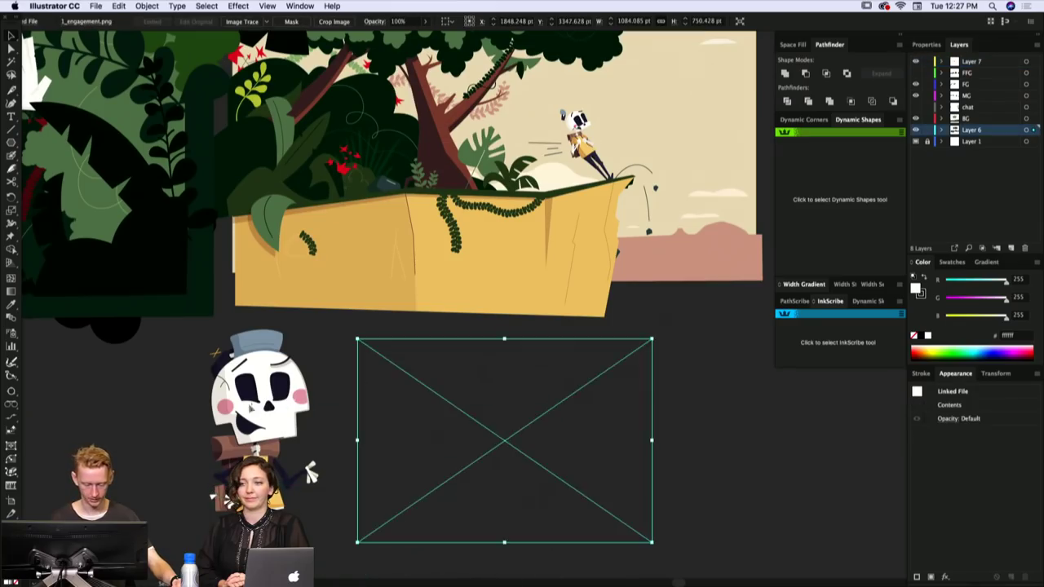
pyautogui.click(251, 409)
pyautogui.press('super+c')
pyautogui.press('super+grave')
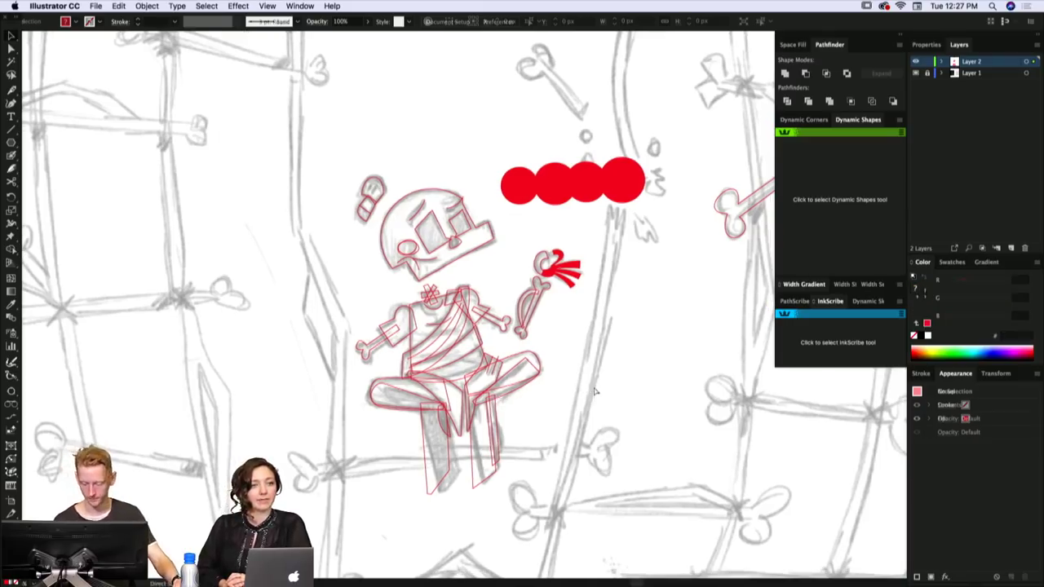
# - Paste the copied skeleton into the sketch document and scale it down beside the traced sitting skeleton
pyautogui.hotkey('ctrl', 'v')
pyautogui.hscroll(2, 732, 430)
pyautogui.scroll(-1, 733, 431)
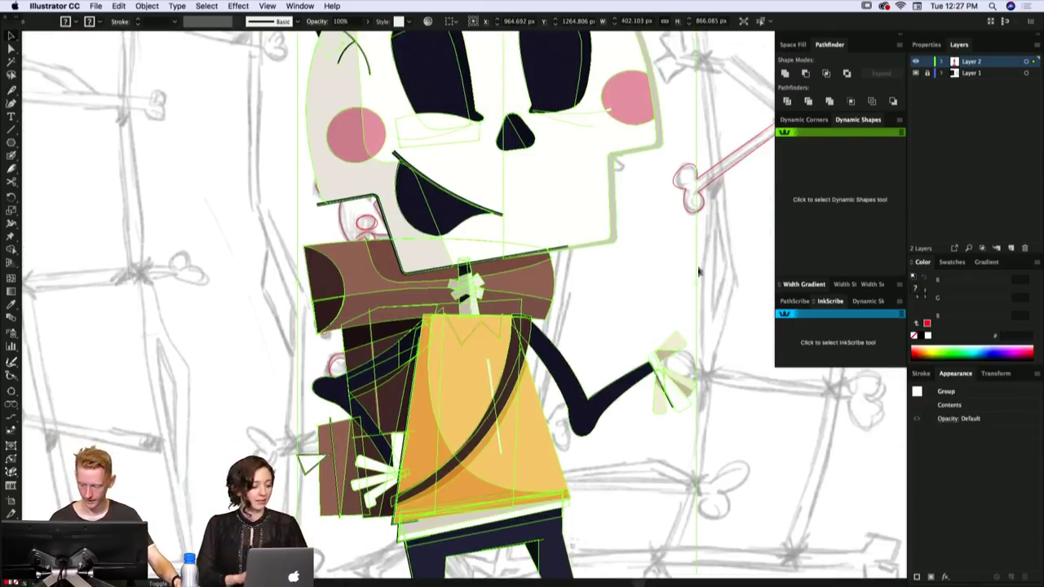
pyautogui.moveTo(694, 278); pyautogui.dragTo(246, 300)
pyautogui.click(430, 320)
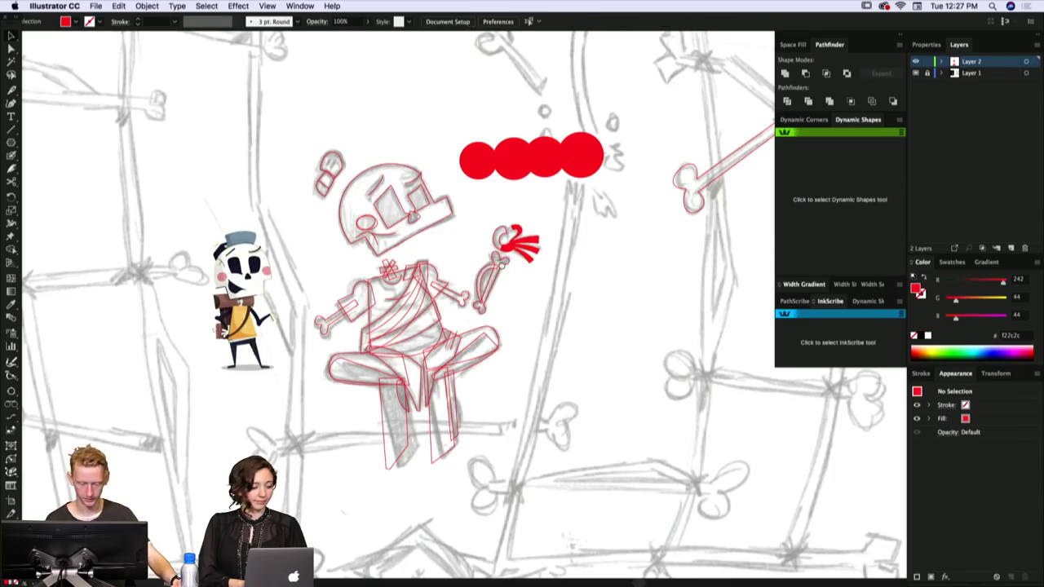
pyautogui.hscroll(-2, 447, 278)
pyautogui.scroll(1, 446, 278)
pyautogui.scroll(1, 441, 269)
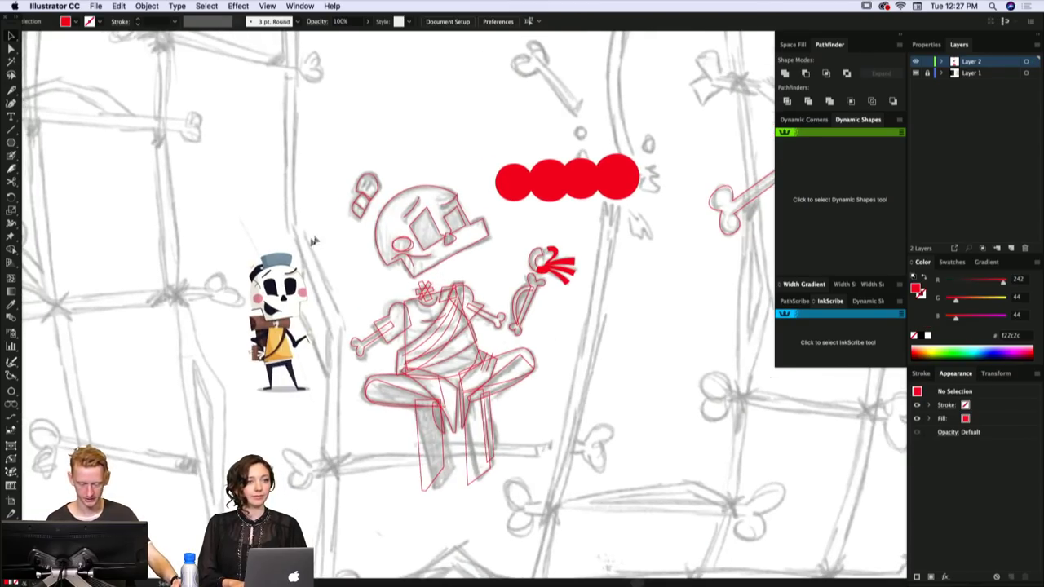
# - Fill the first red palette circle with the pasted character's skull white and the second with its shirt's gold
pyautogui.press('a')
pyautogui.click(513, 181)
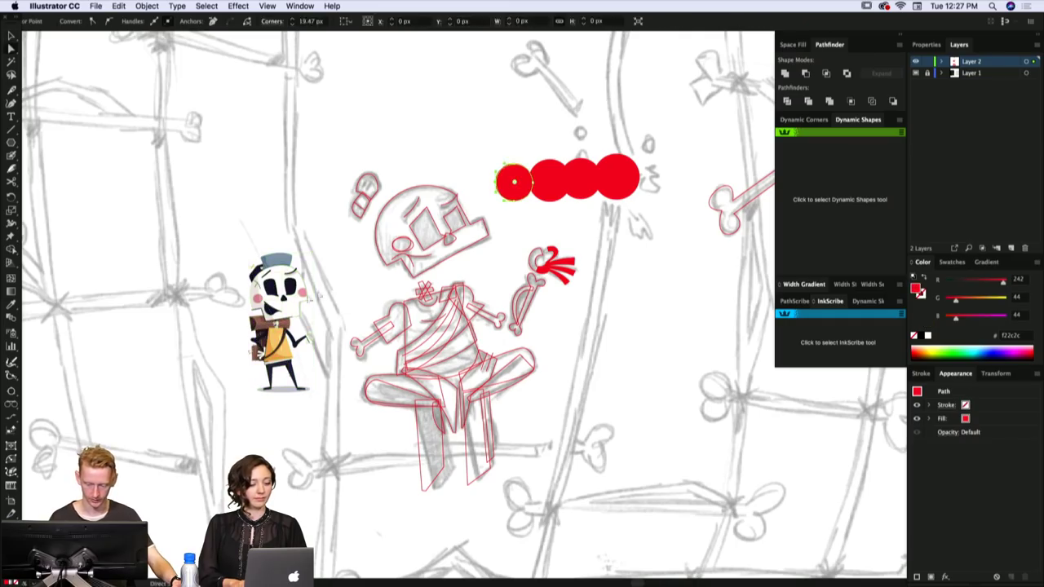
pyautogui.press('i')
pyautogui.click(270, 278)
pyautogui.press('a')
pyautogui.click(545, 178)
pyautogui.press('i')
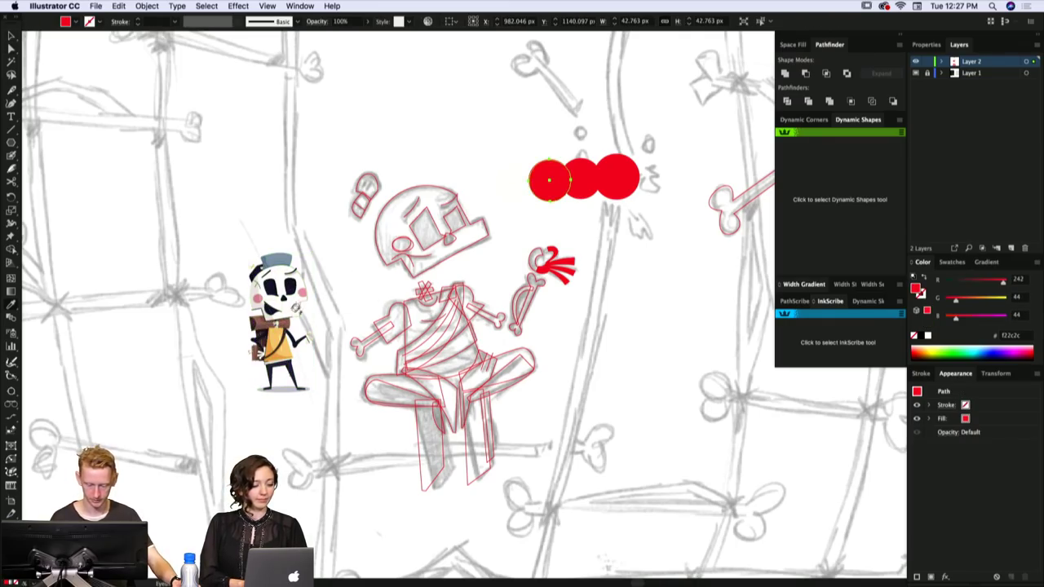
pyautogui.click(273, 347)
pyautogui.press('a')
pyautogui.click(579, 176)
# - Copy the whole skeleton character, without its parachute, from the parachute illustration and return to the bone sketch document
pyautogui.press('super+Tab')
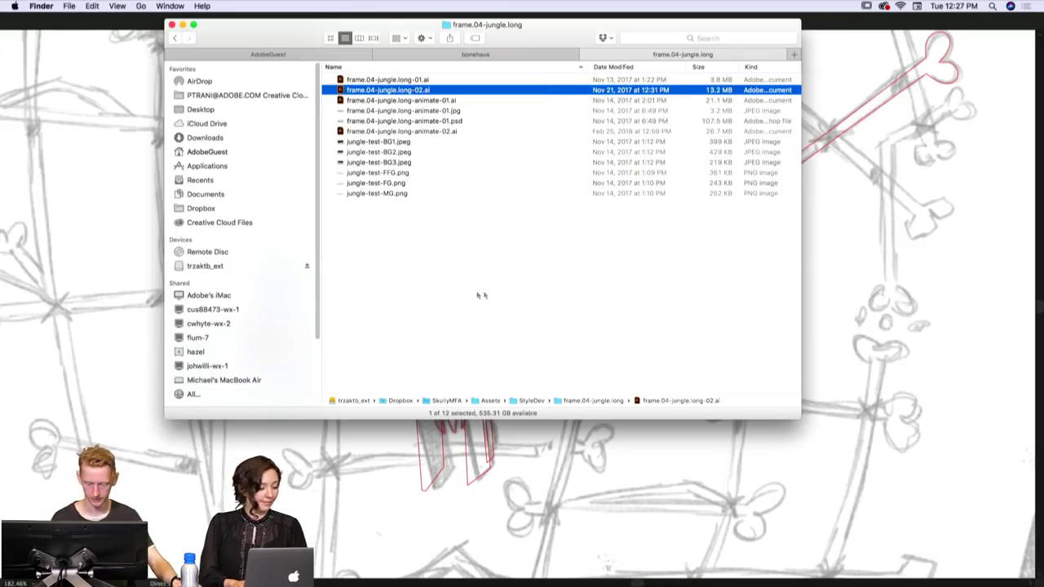
pyautogui.press('super+Tab')
pyautogui.press('super+grave')
pyautogui.moveTo(706, 489); pyautogui.dragTo(555, 358)
pyautogui.click(554, 352)
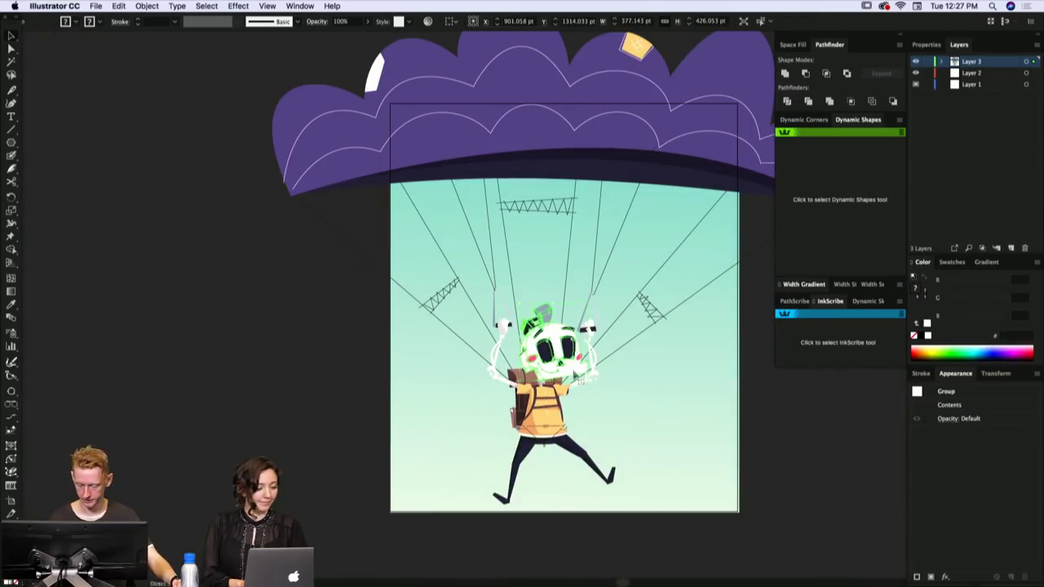
pyautogui.press('super+a')
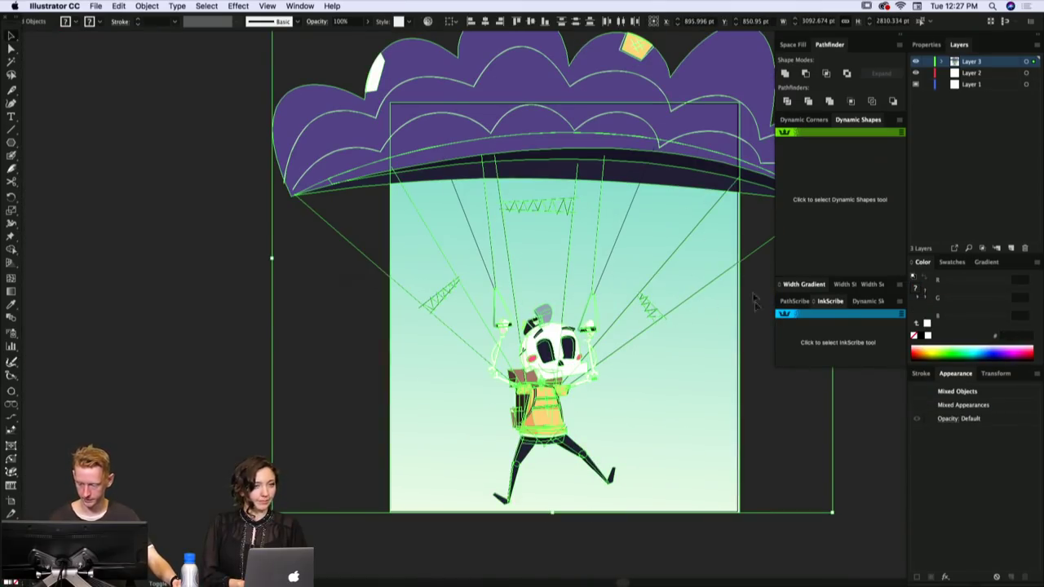
pyautogui.moveTo(754, 297); pyautogui.dragTo(712, 193)
pyautogui.press('super+grave')
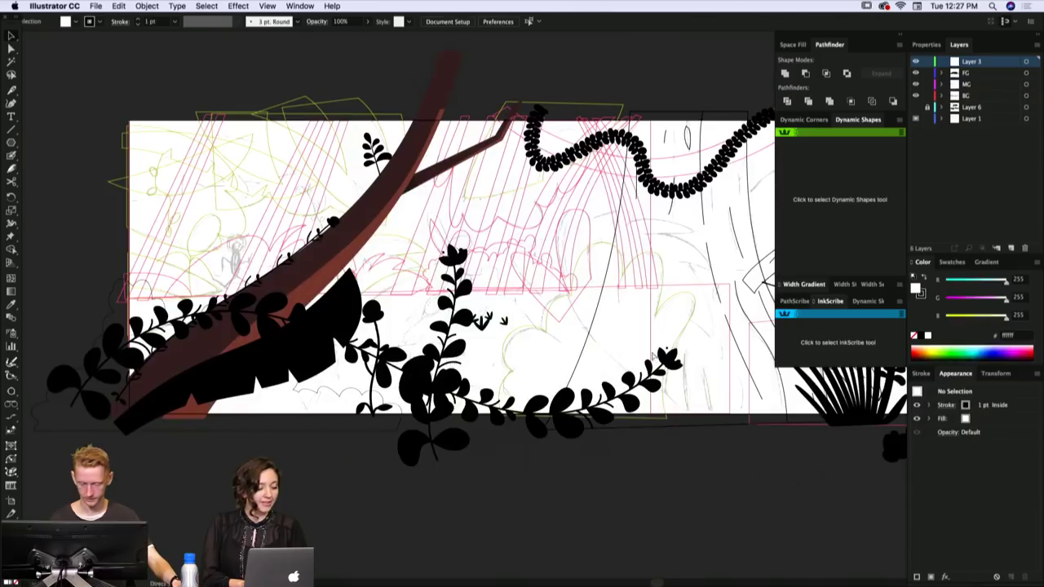
pyautogui.press('super+grave')
pyautogui.press('super+grave')
pyautogui.press('super+shift+grave')
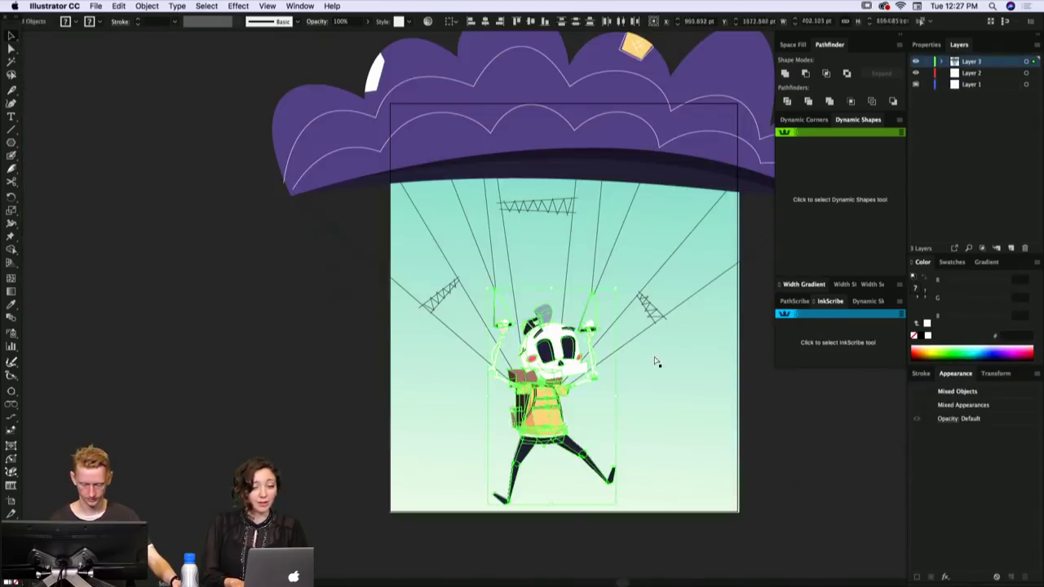
pyautogui.press('super+grave')
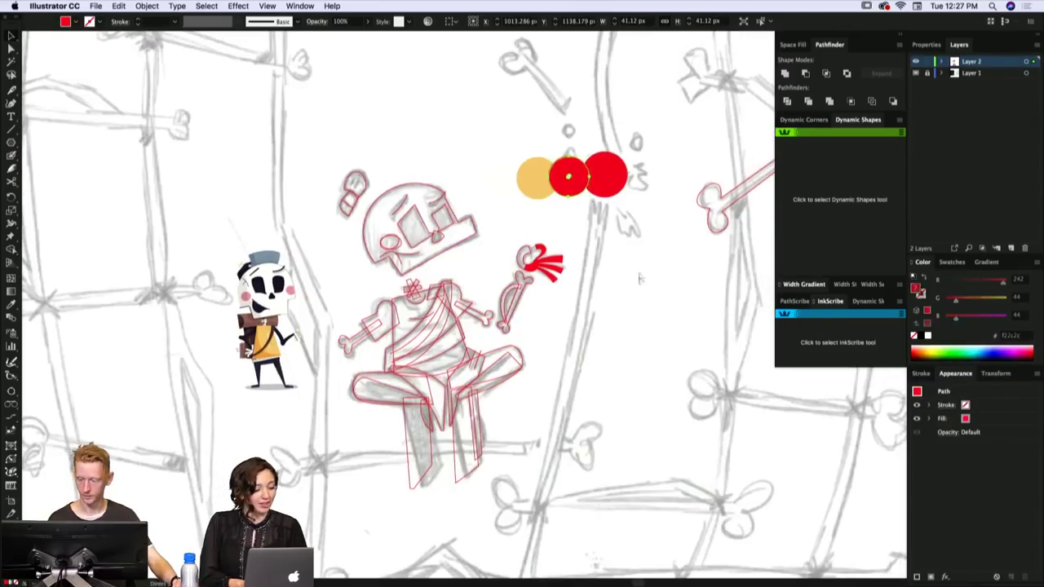
# - Paste the parachuting skeleton, scale it down beside the palette circles, and delete the smaller standing skeleton pasted before
pyautogui.press('super+v')
pyautogui.hscroll(3, 640, 269)
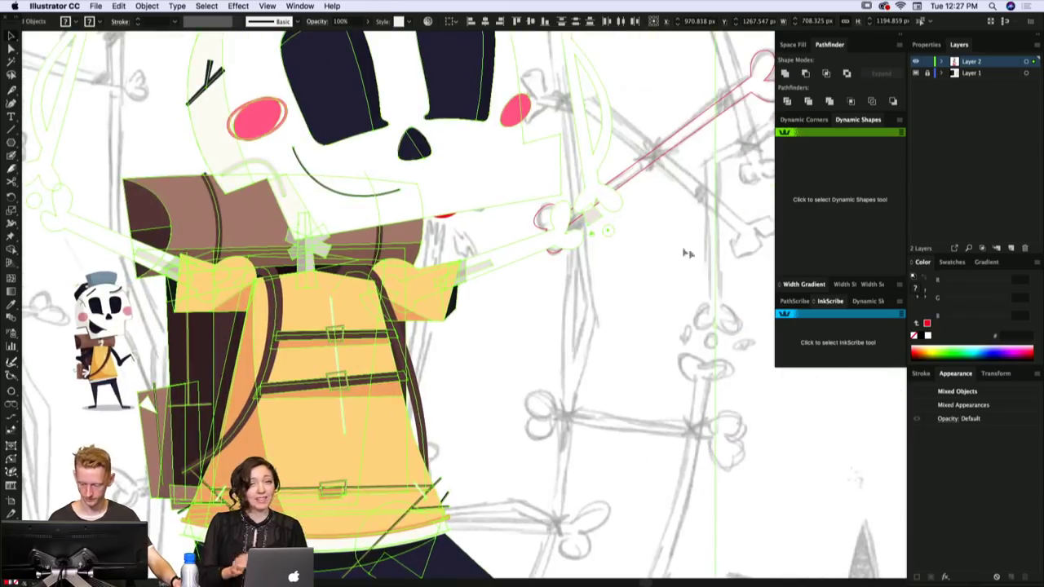
pyautogui.moveTo(716, 327); pyautogui.dragTo(436, 327)
pyautogui.moveTo(333, 318); pyautogui.dragTo(494, 343)
pyautogui.click(96, 342)
pyautogui.press('Delete')
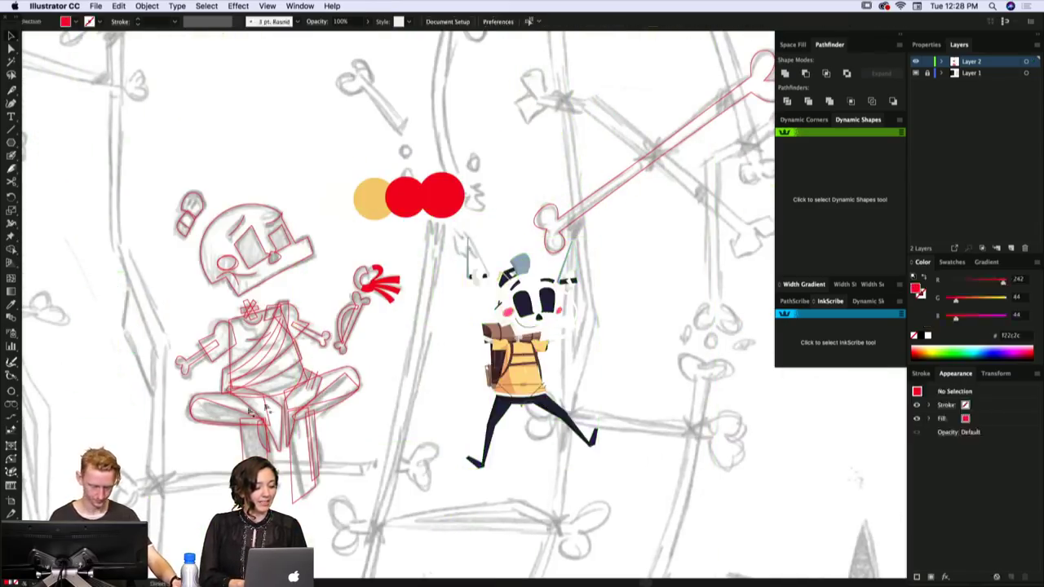
# - Fill the last red palette circle with the pink ff738c sampled from the parachuting skeleton's cheek
pyautogui.hscroll(-1, 496, 351)
pyautogui.moveTo(570, 318); pyautogui.dragTo(610, 332)
pyautogui.moveTo(640, 252); pyautogui.dragTo(554, 424)
pyautogui.click(461, 196)
pyautogui.press('i')
pyautogui.click(590, 322)
pyautogui.keyDown('super'); pyautogui.click(535, 237); pyautogui.keyUp('super')
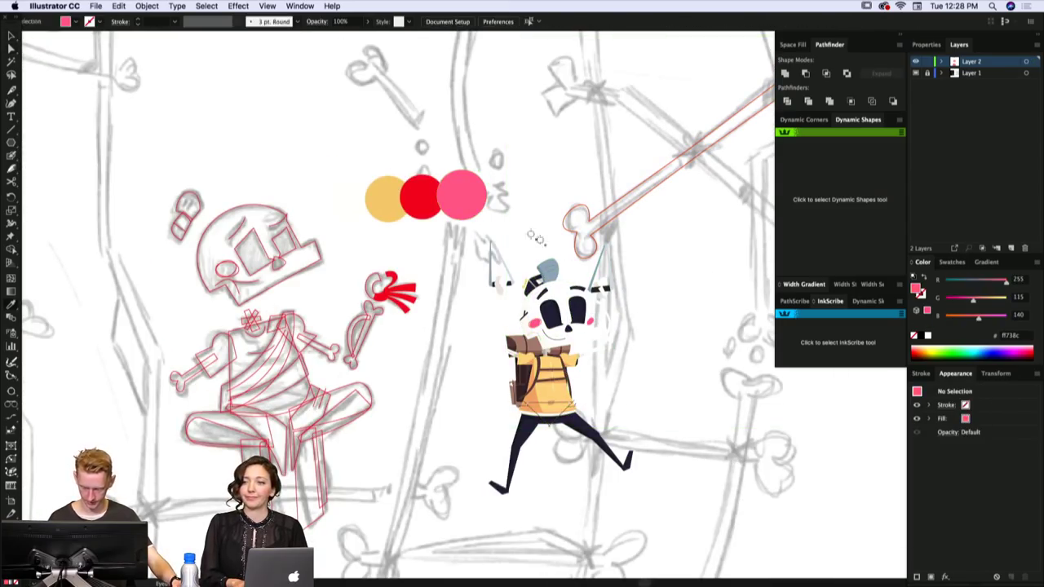
# - Fill the remaining red circle with the shirt's light yellow and the gold circle with the shirt's orange shade e9a96f
pyautogui.keyDown('super'); pyautogui.click(423, 197); pyautogui.keyUp('super')
pyautogui.click(550, 399)
pyautogui.keyDown('super'); pyautogui.click(452, 224); pyautogui.keyUp('super')
pyautogui.keyDown('super'); pyautogui.click(385, 198); pyautogui.keyUp('super')
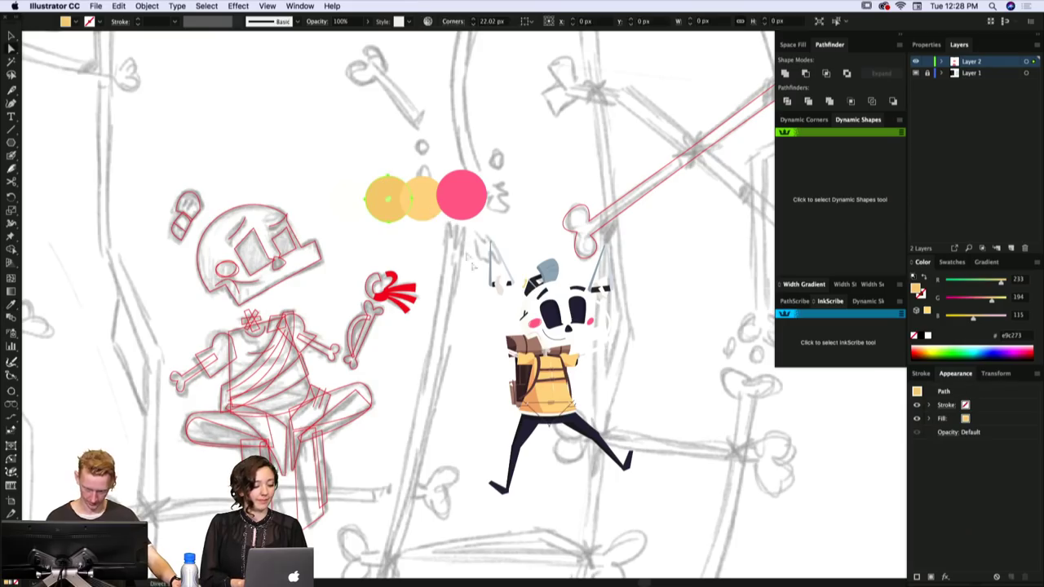
pyautogui.click(532, 405)
pyautogui.keyDown('super'); pyautogui.click(493, 237); pyautogui.keyUp('super')
pyautogui.scroll(-1, 507, 188)
pyautogui.hscroll(1, 507, 188)
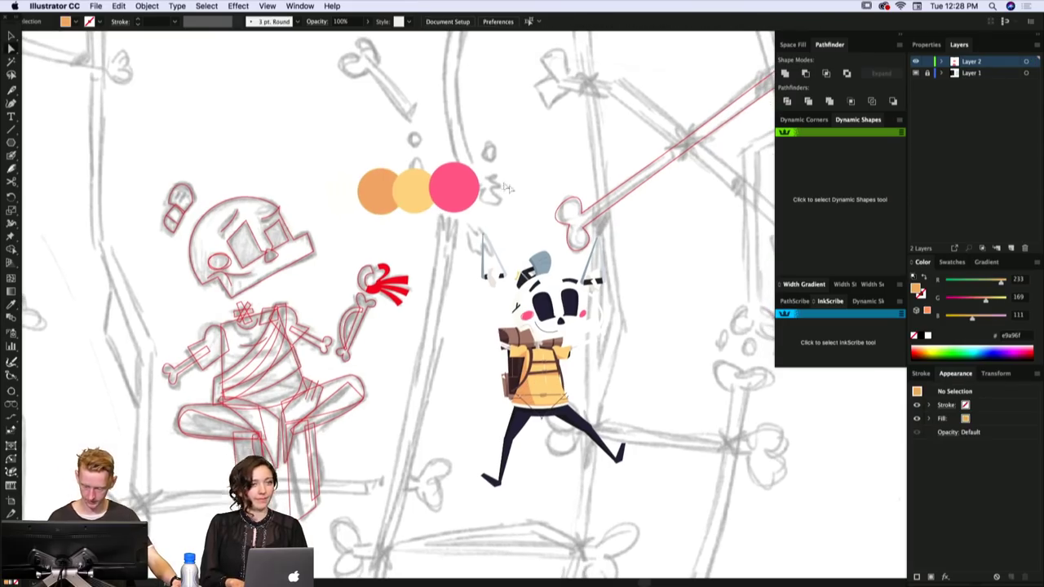
# - Duplicate the pink circle to extend the palette row and fill the copy with the skull's dark navy eye colour 343248
pyautogui.moveTo(461, 194); pyautogui.dragTo(500, 187)
pyautogui.click(566, 304)
pyautogui.keyDown('super'); pyautogui.click(556, 329); pyautogui.keyUp('super')
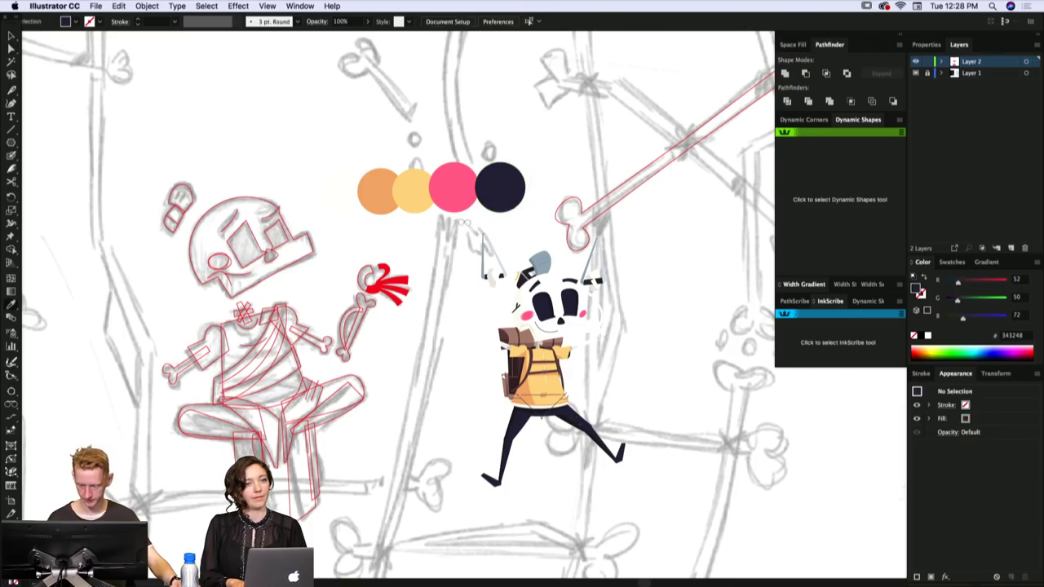
# - Fill the pale circle at the start of the palette row with the off-white f4f3ef sampled from the skull
pyautogui.hscroll(-2, 463, 222)
pyautogui.keyDown('super'); pyautogui.click(385, 198); pyautogui.keyUp('super')
pyautogui.click(609, 324)
pyautogui.press('Delete')
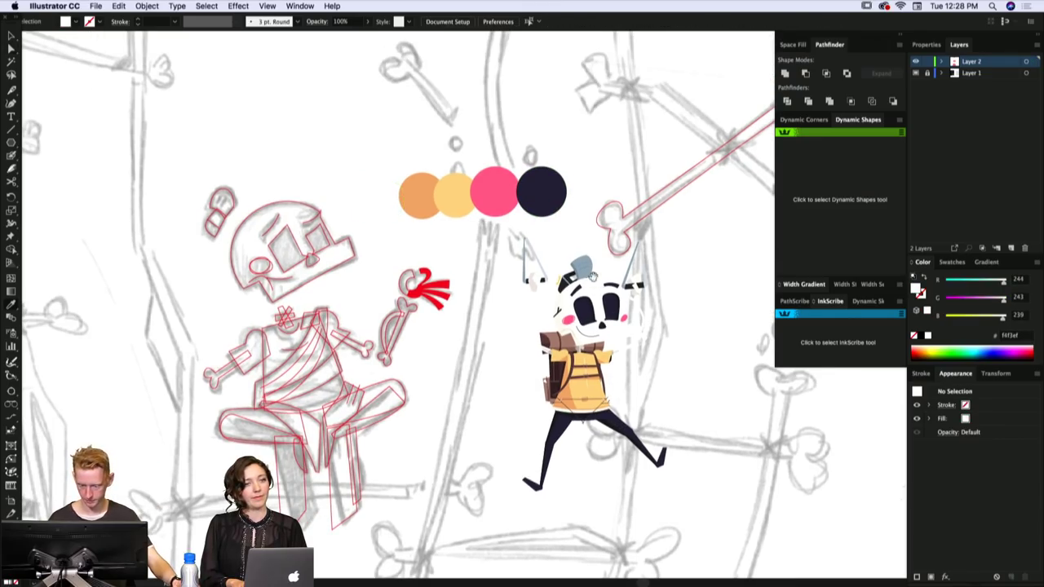
# - Fill the palest swatch circle with the off-white shading colour sampled from the edge of the small skeleton's skull
pyautogui.hscroll(1, 385, 208)
pyautogui.scroll(1, 385, 208)
pyautogui.click(360, 192)
pyautogui.press('i')
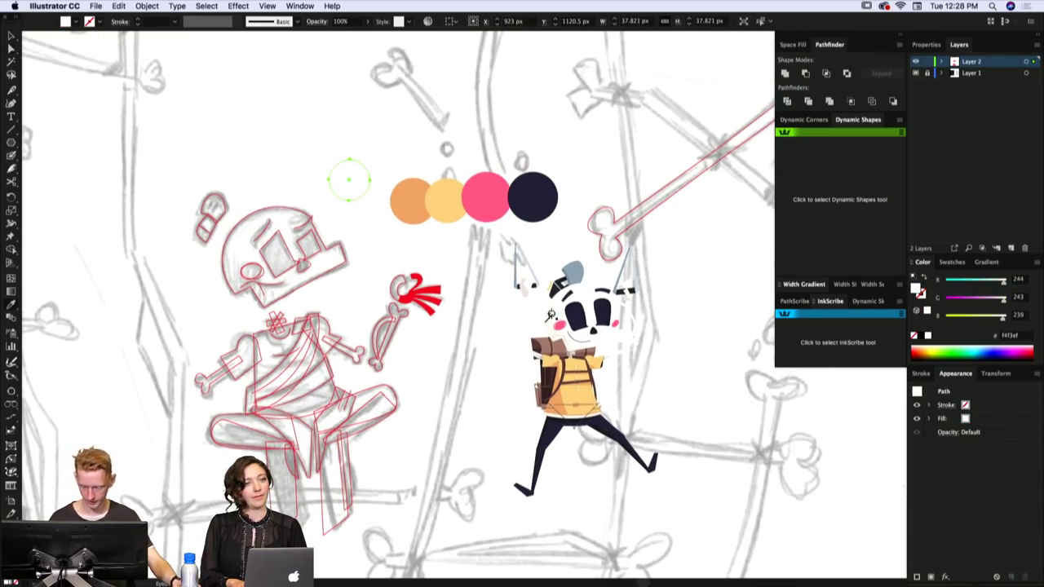
pyautogui.click(548, 318)
pyautogui.press('super+shift+a')
pyautogui.press('v')
pyautogui.press('super+z')
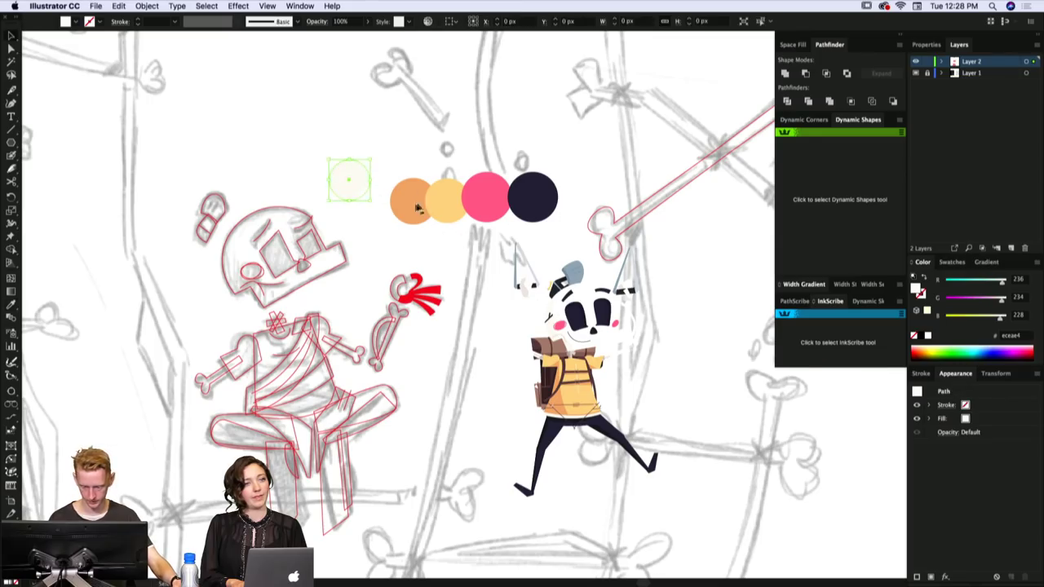
pyautogui.press('super+z')
# - Outline the white swatch circle beside the orange one with a 1 pt pink stroke
pyautogui.press('i')
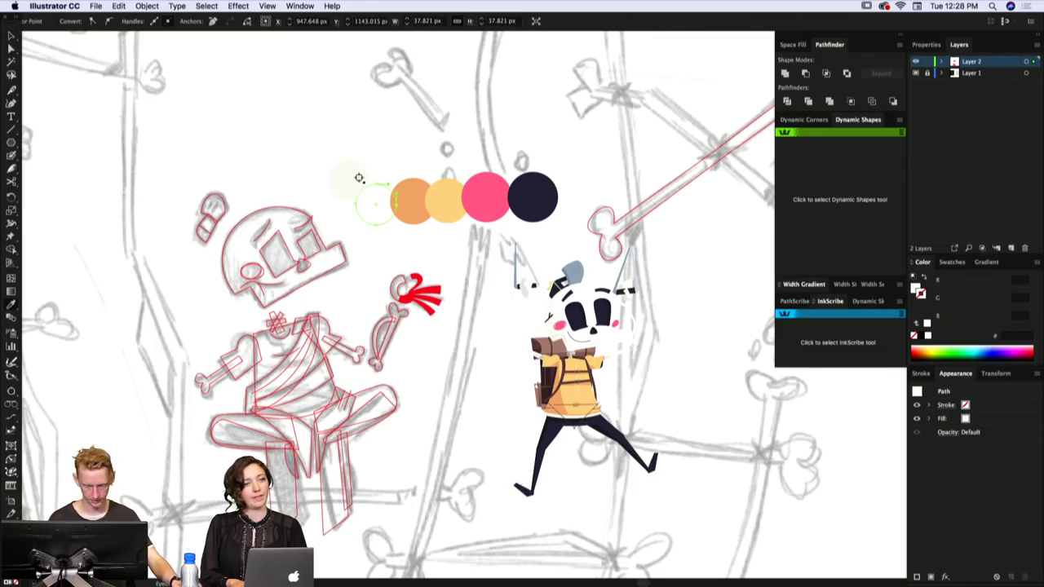
pyautogui.press('super+z')
pyautogui.press('super+z')
pyautogui.moveTo(395, 179); pyautogui.dragTo(388, 175)
pyautogui.press('super+z')
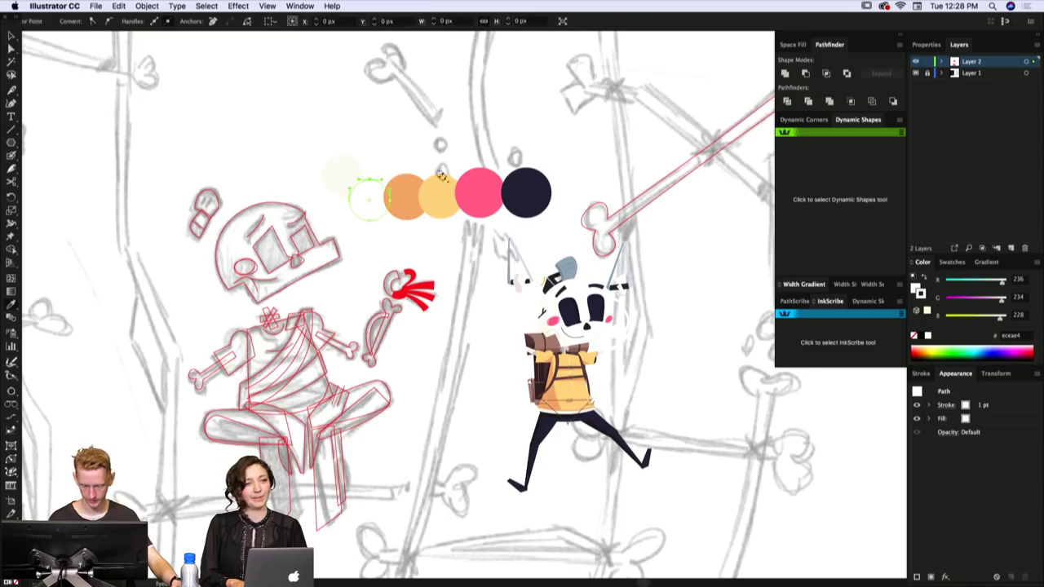
pyautogui.press('super+z')
pyautogui.press('super+z')
pyautogui.moveTo(543, 207); pyautogui.dragTo(535, 190)
pyautogui.moveTo(654, 350); pyautogui.dragTo(679, 308)
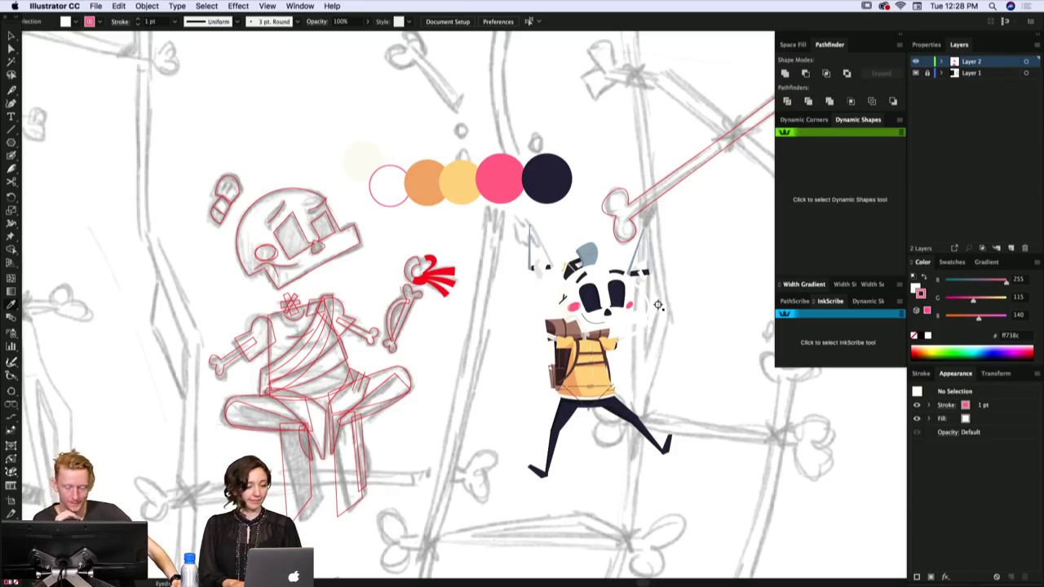
pyautogui.scroll(3, 658, 304)
pyautogui.hscroll(-3, 658, 304)
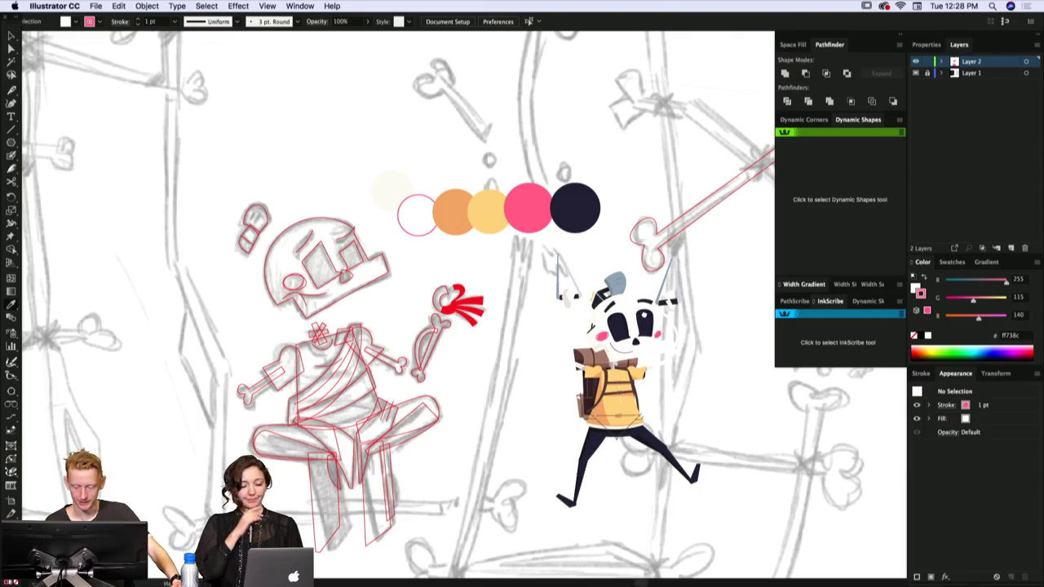
pyautogui.scroll(2, 613, 274)
pyautogui.hscroll(-1, 613, 274)
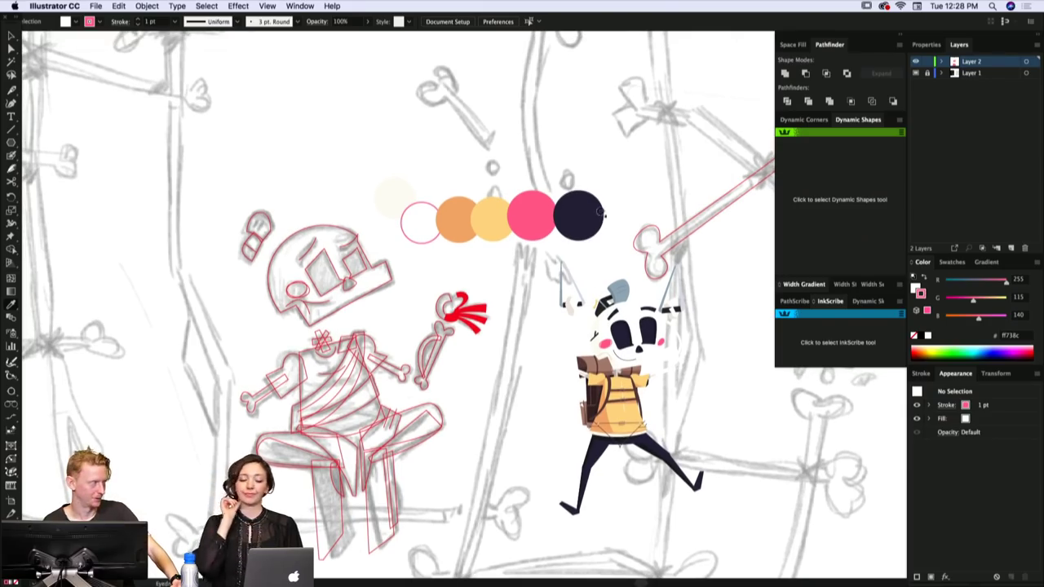
pyautogui.scroll(-1, 602, 265)
pyautogui.hscroll(1, 601, 265)
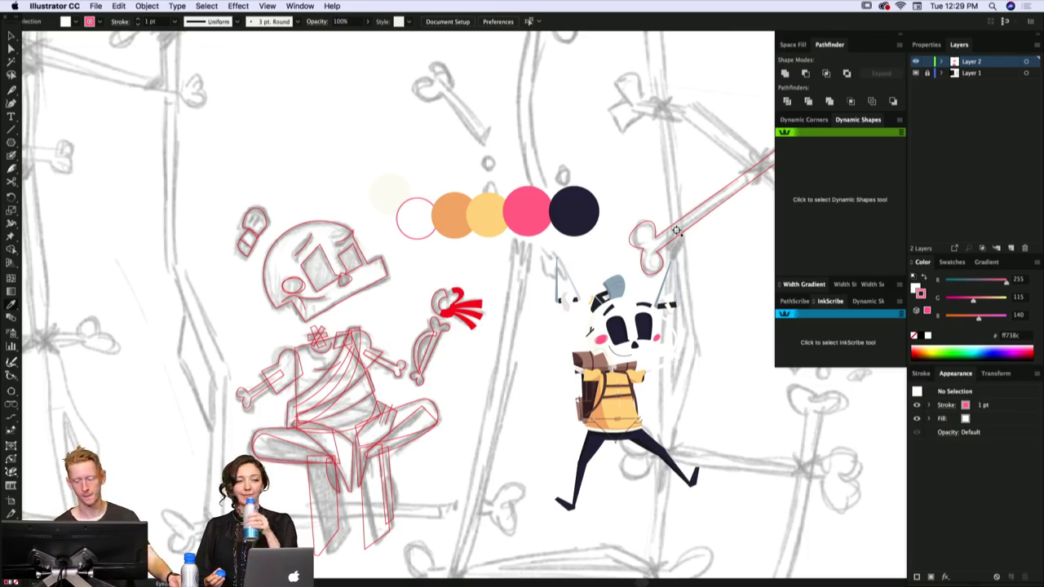
pyautogui.scroll(-1, 662, 285)
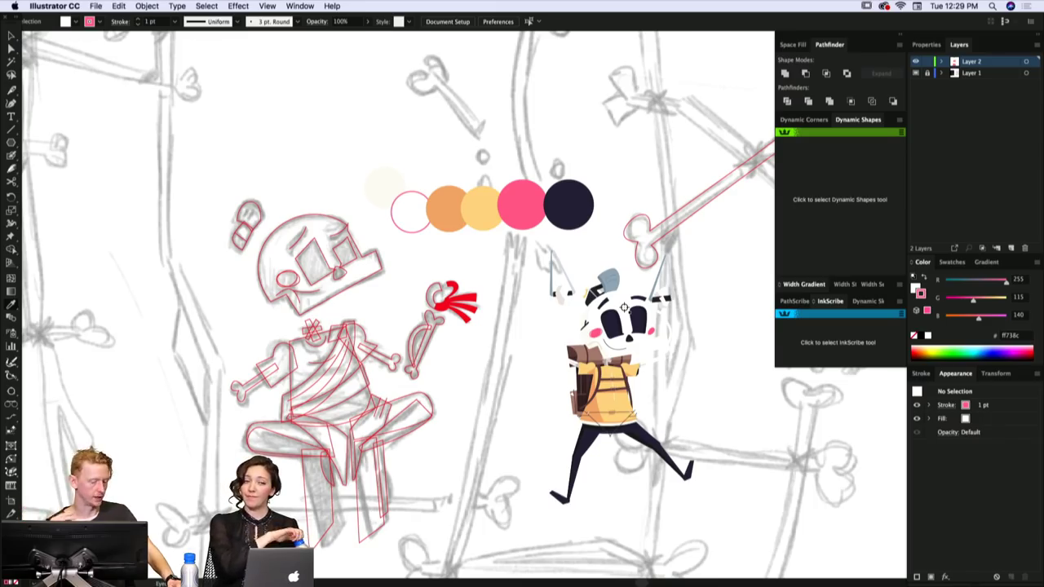
pyautogui.press('v')
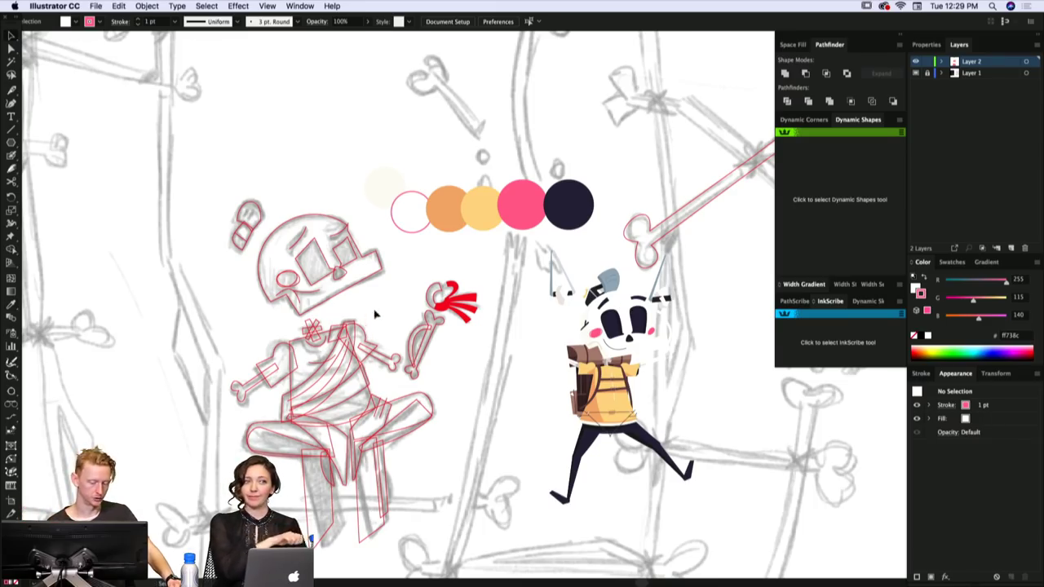
pyautogui.click(356, 326)
pyautogui.click(387, 307)
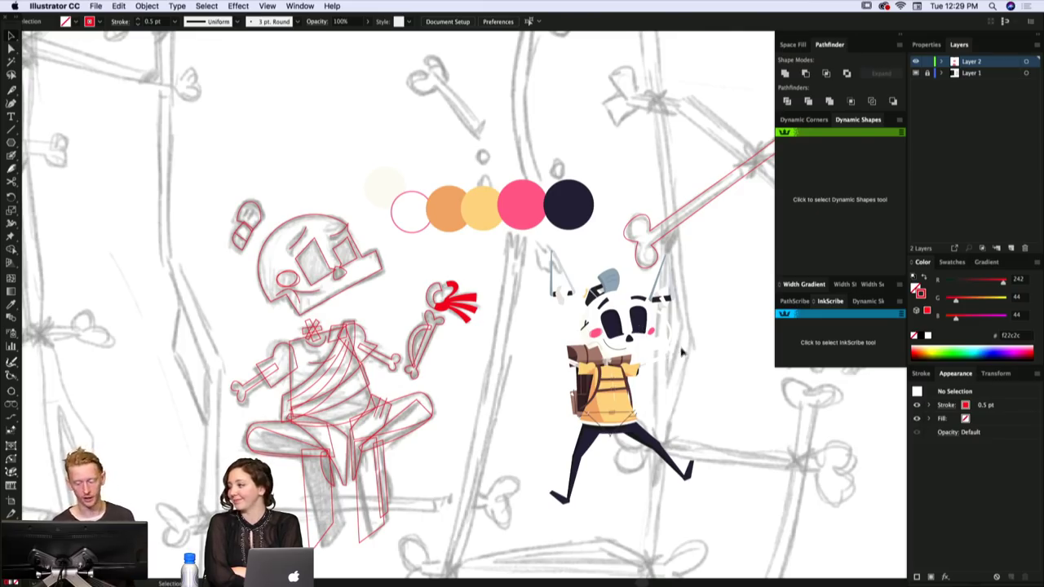
pyautogui.click(379, 265)
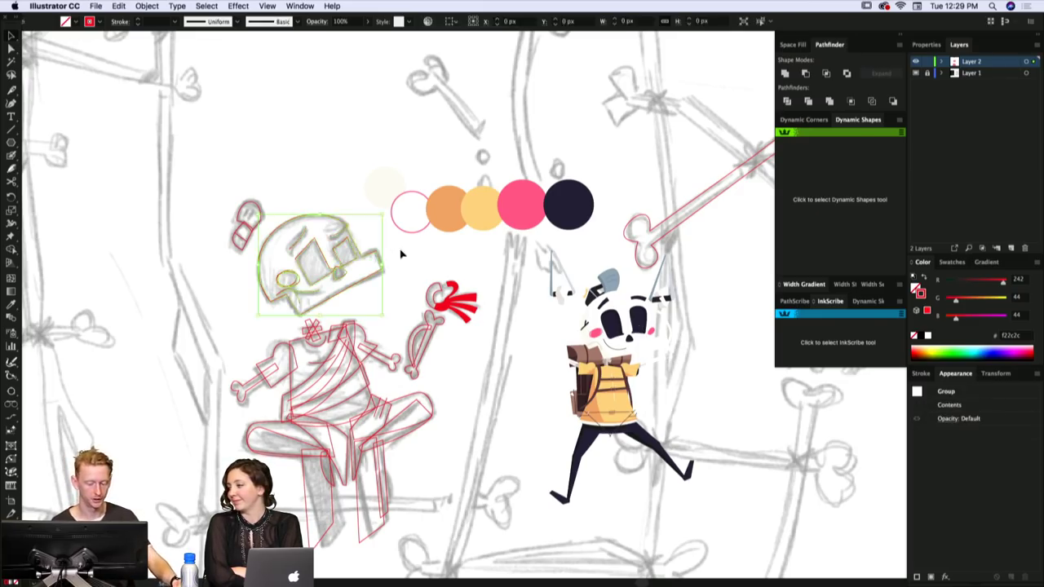
pyautogui.press('a')
pyautogui.click(400, 256)
pyautogui.moveTo(400, 256); pyautogui.dragTo(397, 253)
# - Draw a large circle with two smaller overlapping ear circles above the seated skeleton's skull, filled with the dark navy swatch colour
pyautogui.press('l')
pyautogui.moveTo(289, 134)
pyautogui.mouseDown()
pyautogui.moveTo(338, 103)
pyautogui.moveTo(381, 136)
pyautogui.moveTo(396, 209)
pyautogui.mouseUp()
pyautogui.press('v')
pyautogui.click(430, 130)
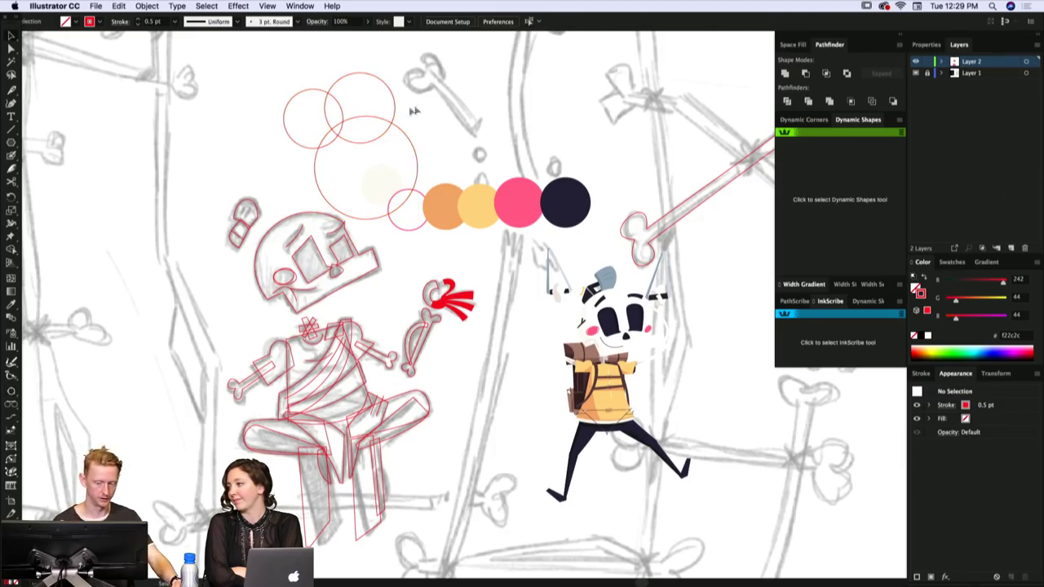
pyautogui.moveTo(412, 109); pyautogui.dragTo(301, 162)
pyautogui.press('i')
pyautogui.click(553, 201)
pyautogui.press('v')
pyautogui.click(427, 124)
pyautogui.press('super+shift+a')
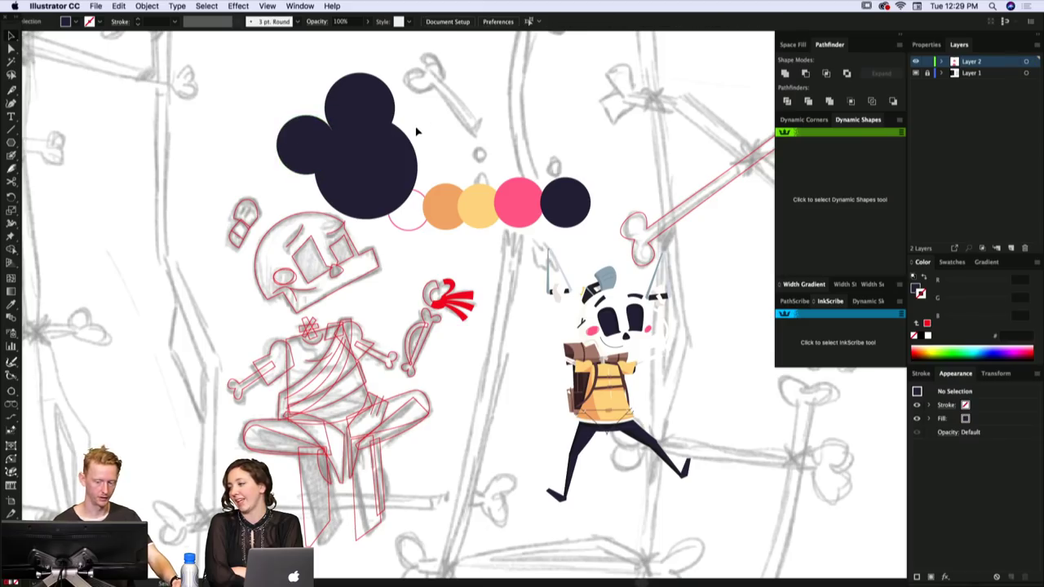
# - Paint two small light oval eyes on the large navy circle with the Blob Brush
pyautogui.hotkey('shift', 'b')
pyautogui.hotkey('shift', 'x')
pyautogui.click(341, 161)
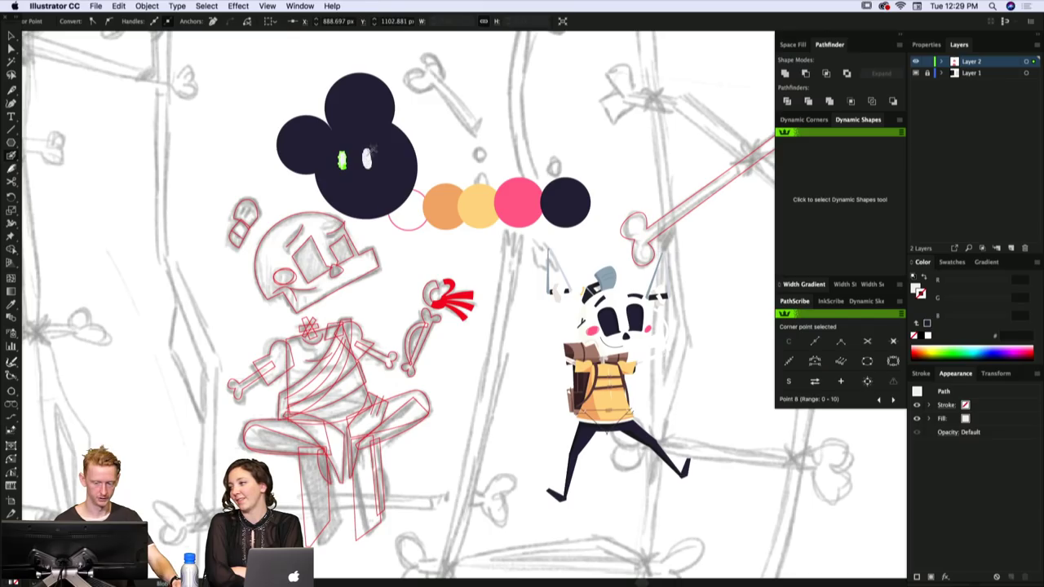
pyautogui.press('super+shift+a')
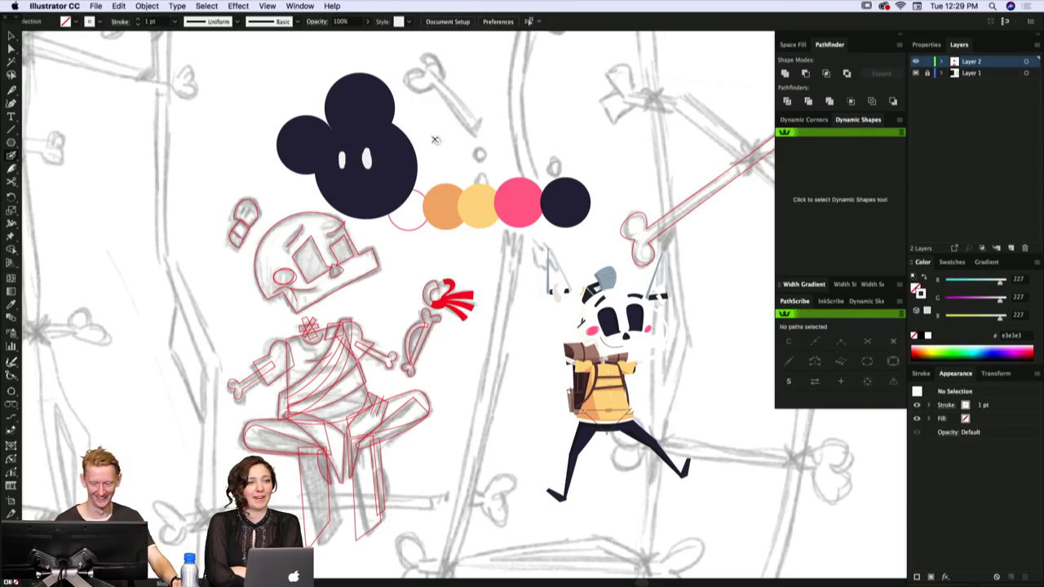
pyautogui.moveTo(438, 148)
pyautogui.mouseDown()
pyautogui.moveTo(433, 172)
pyautogui.moveTo(469, 215)
pyautogui.moveTo(460, 195)
pyautogui.mouseUp()
pyautogui.press('a')
pyautogui.click(359, 137)
pyautogui.press('super+shift+a')
pyautogui.press('v')
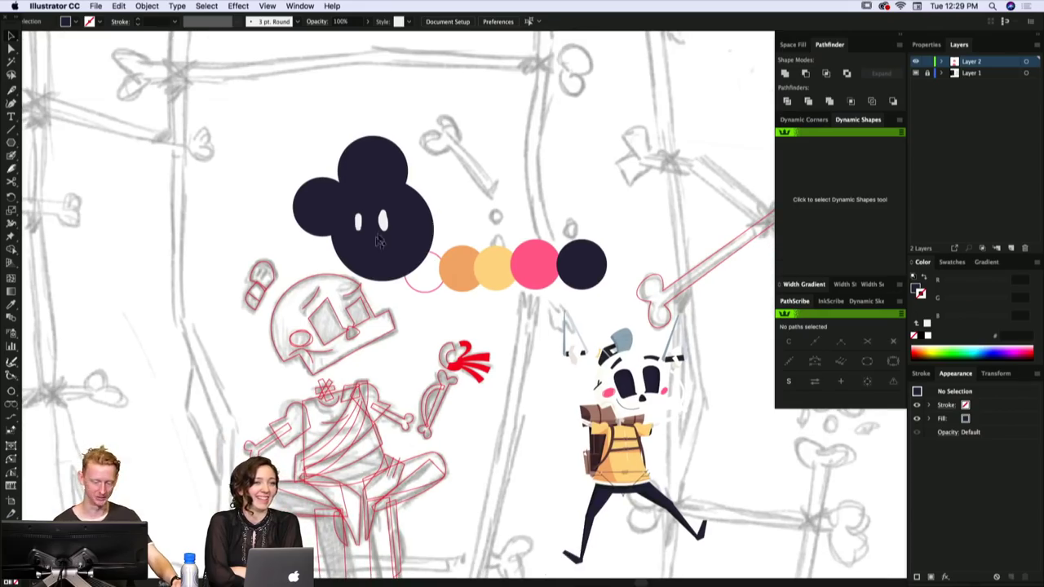
# - Keep a single light eye near the edge of the navy head and add a short navy nose sticking out beside it
pyautogui.moveTo(384, 224); pyautogui.dragTo(451, 232)
pyautogui.press('BackSpace')
pyautogui.press('b')
pyautogui.press('a')
pyautogui.click(442, 235)
pyautogui.press('i')
pyautogui.click(429, 217)
pyautogui.press('v')
pyautogui.click(475, 216)
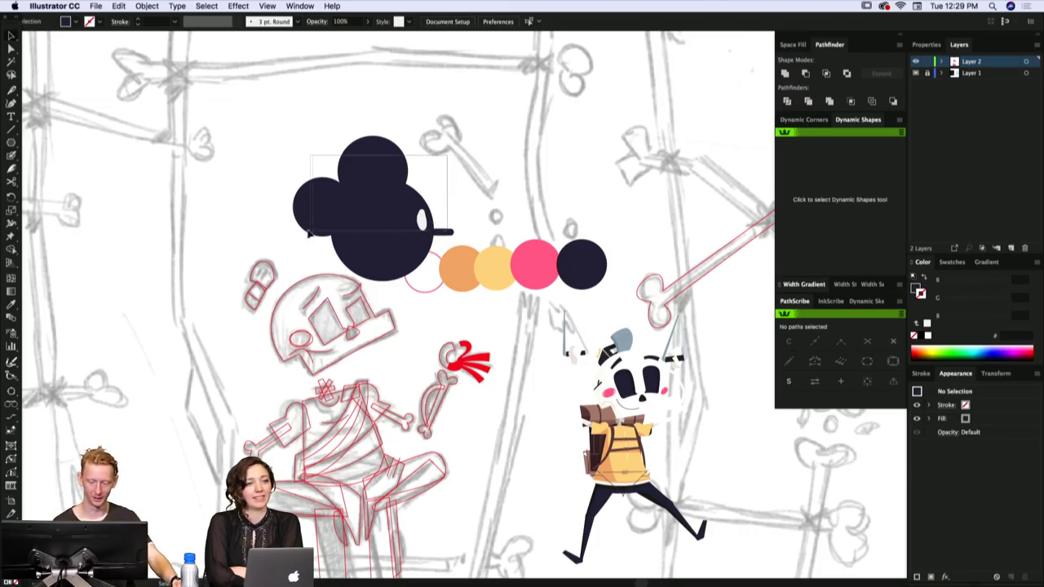
# - Undo the navy mouse-head doodle made of circles, eye and nose
pyautogui.click(420, 208)
pyautogui.moveTo(421, 208); pyautogui.dragTo(234, 163)
pyautogui.click(386, 256)
pyautogui.press('super+z')
pyautogui.press('super+z')
pyautogui.press('super+z')
pyautogui.press('super+z')
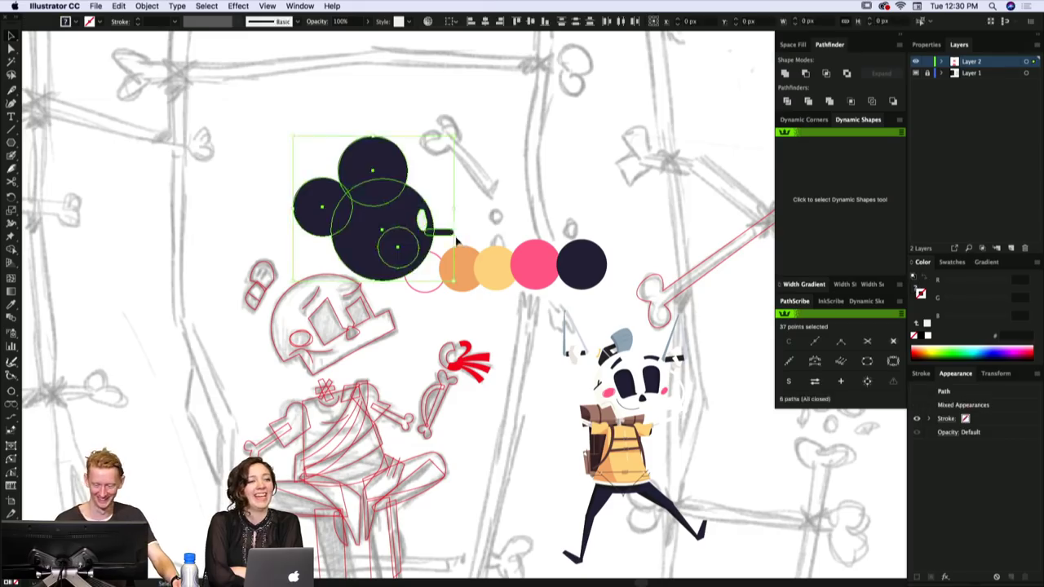
pyautogui.press('super+z')
pyautogui.press('super+z')
pyautogui.press('super+z')
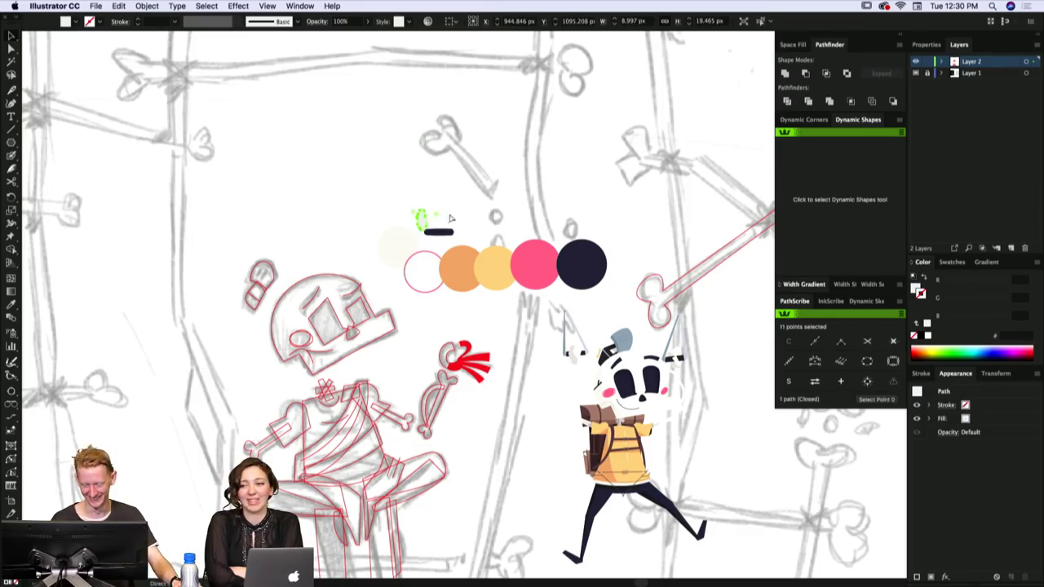
# - Examine the small skeleton's forearm bones up close by selecting their compound path
pyautogui.scroll(-3, 392, 276)
pyautogui.press('a')
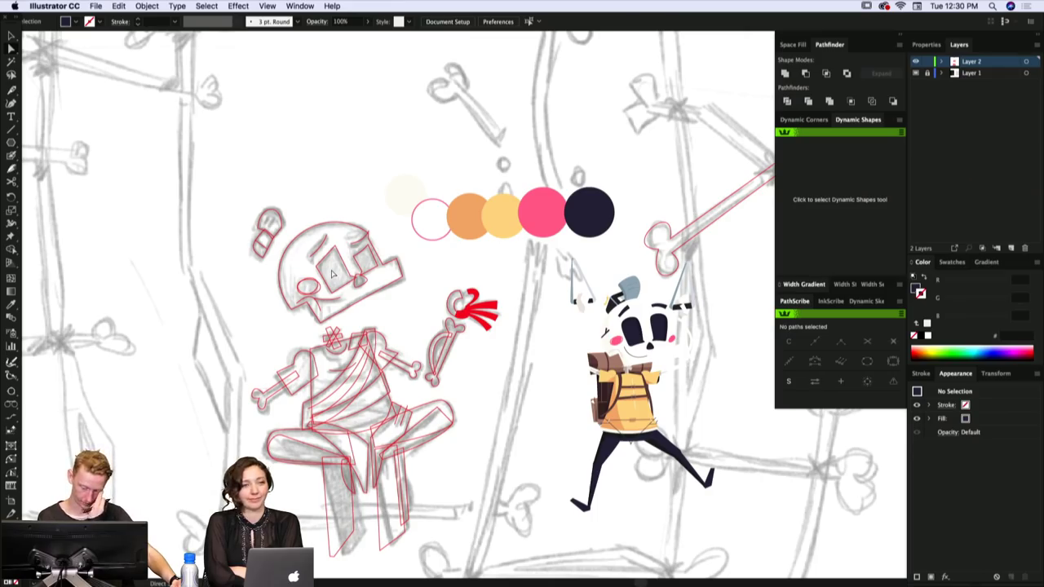
pyautogui.moveTo(679, 401); pyautogui.dragTo(673, 402)
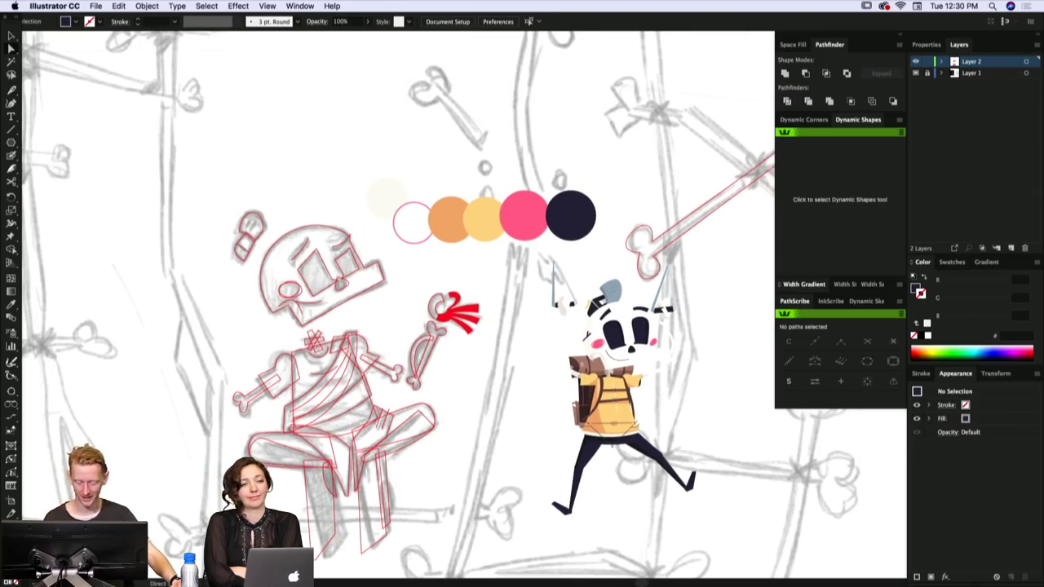
pyautogui.moveTo(605, 295); pyautogui.dragTo(708, 402)
pyautogui.moveTo(656, 383); pyautogui.dragTo(655, 407)
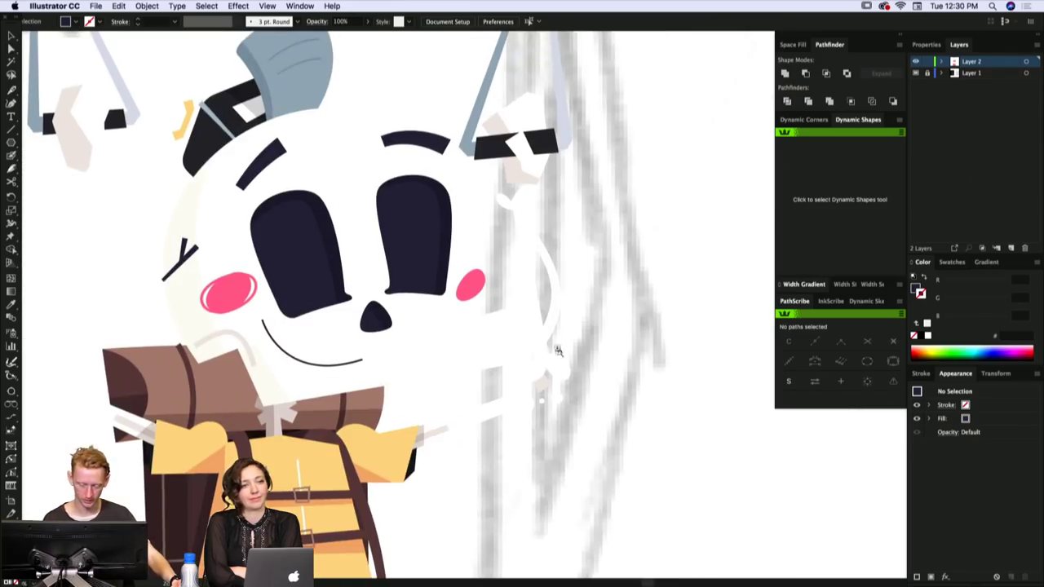
pyautogui.click(553, 299)
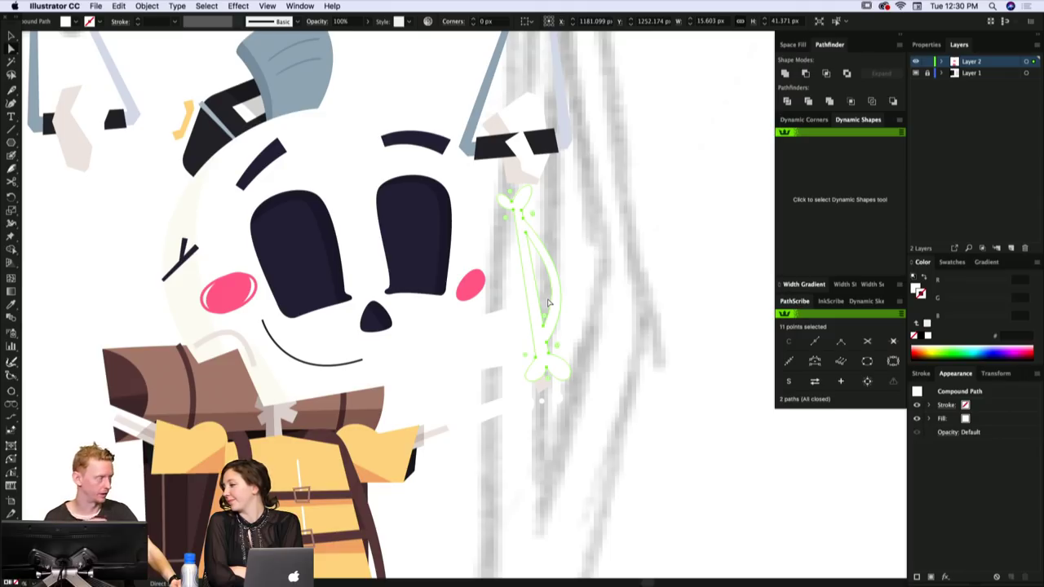
pyautogui.moveTo(548, 302)
pyautogui.mouseDown()
pyautogui.moveTo(449, 337)
pyautogui.moveTo(474, 339)
pyautogui.moveTo(551, 307)
pyautogui.moveTo(613, 337)
pyautogui.moveTo(587, 359)
pyautogui.moveTo(594, 352)
pyautogui.mouseUp()
pyautogui.press('super+shift+a')
# - Delete the blue-grey poles and their dark pieces from both raised hands of the small skeleton
pyautogui.press('a')
pyautogui.moveTo(489, 184); pyautogui.dragTo(448, 214)
pyautogui.press('BackSpace')
pyautogui.press('BackSpace')
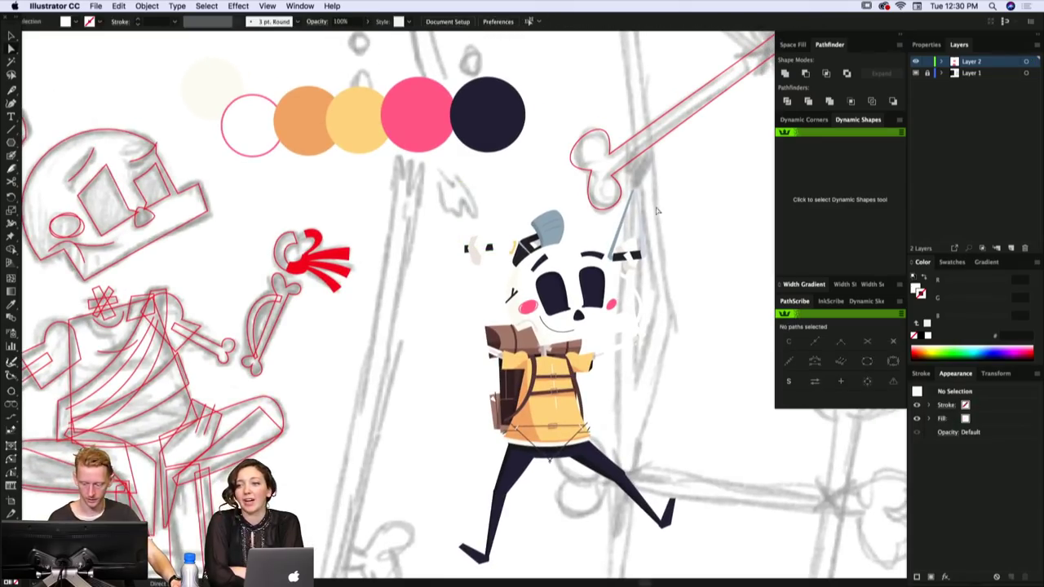
pyautogui.moveTo(610, 185); pyautogui.dragTo(653, 214)
pyautogui.press('BackSpace')
pyautogui.press('BackSpace')
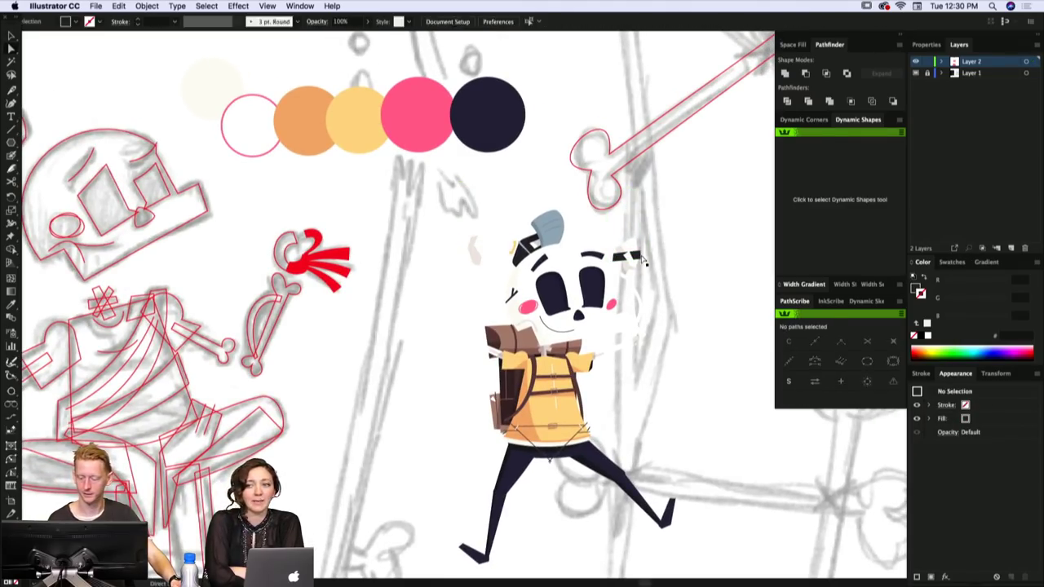
pyautogui.scroll(1, 649, 263)
pyautogui.scroll(-1, 648, 263)
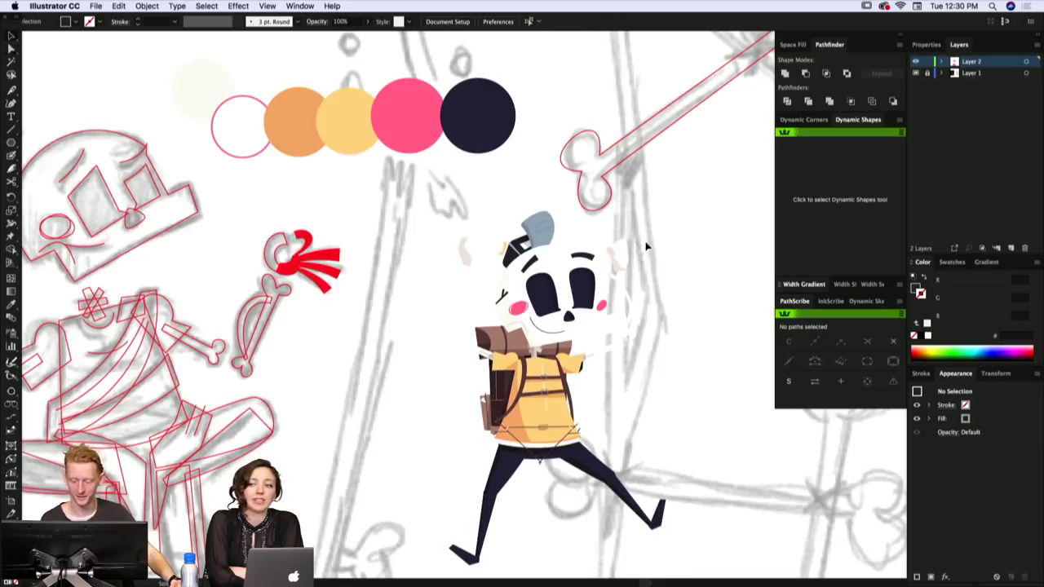
pyautogui.scroll(-2, 648, 244)
pyautogui.hscroll(-4, 669, 241)
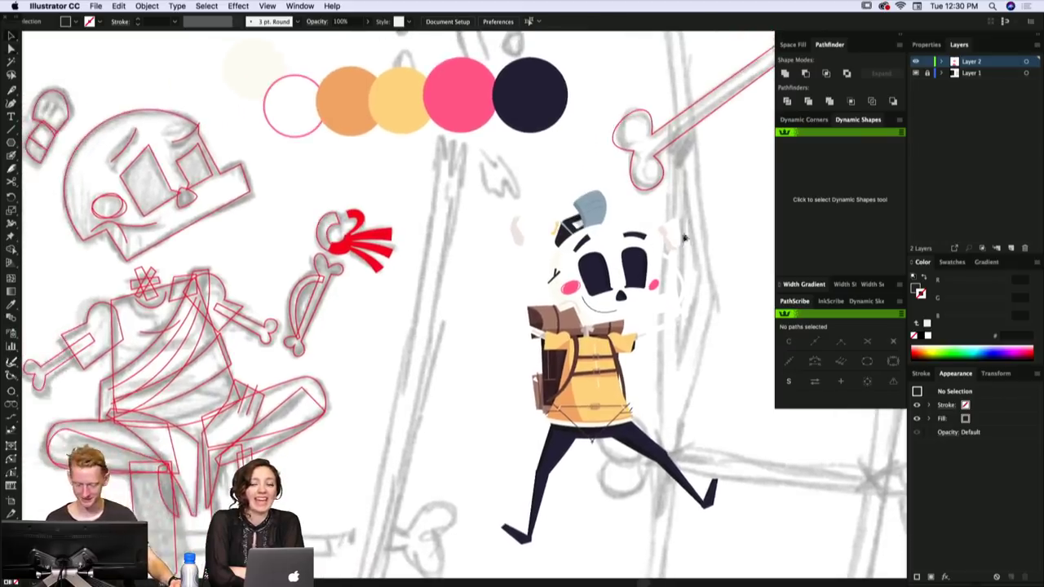
pyautogui.hscroll(5, 694, 239)
pyautogui.press('a')
pyautogui.click(419, 271)
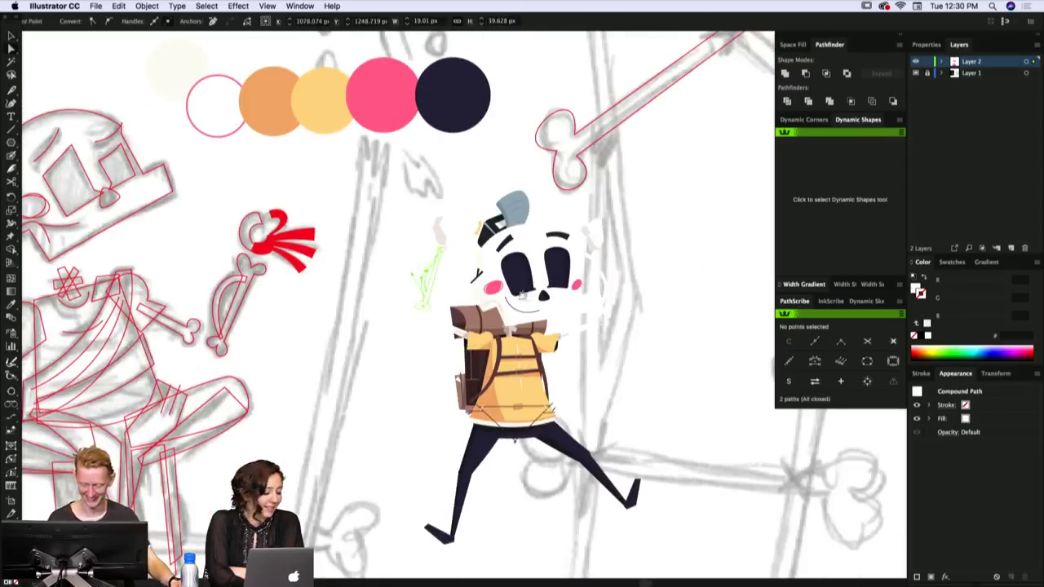
pyautogui.hscroll(-10, 419, 271)
pyautogui.press('super+minus')
pyautogui.click(572, 307)
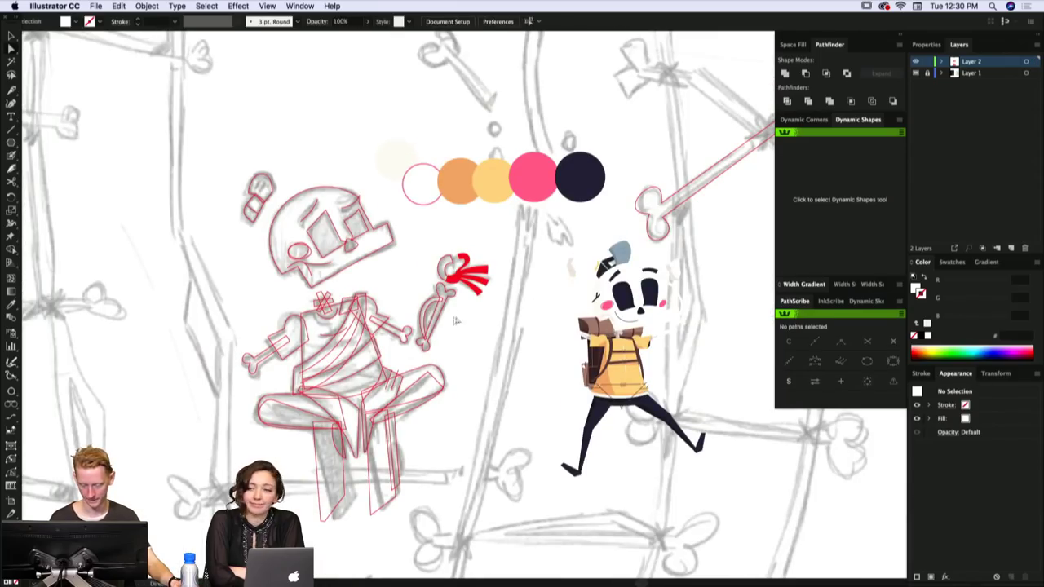
pyautogui.click(441, 315)
pyautogui.keyDown('shift'); pyautogui.click(437, 315); pyautogui.keyUp('shift')
pyautogui.press('i')
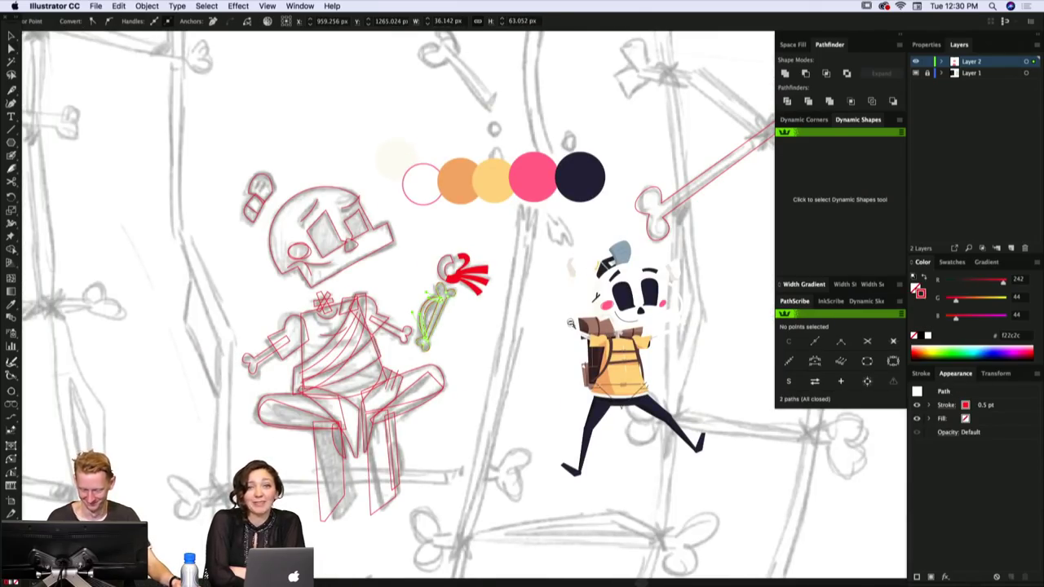
pyautogui.scroll(-1, 355, 246)
pyautogui.keyDown('super'); pyautogui.click(364, 242); pyautogui.keyUp('super')
# - Add a square about 573 px wide behind all the artwork, filled with the dark navy sampled from the small skeleton's leg
pyautogui.click(365, 242)
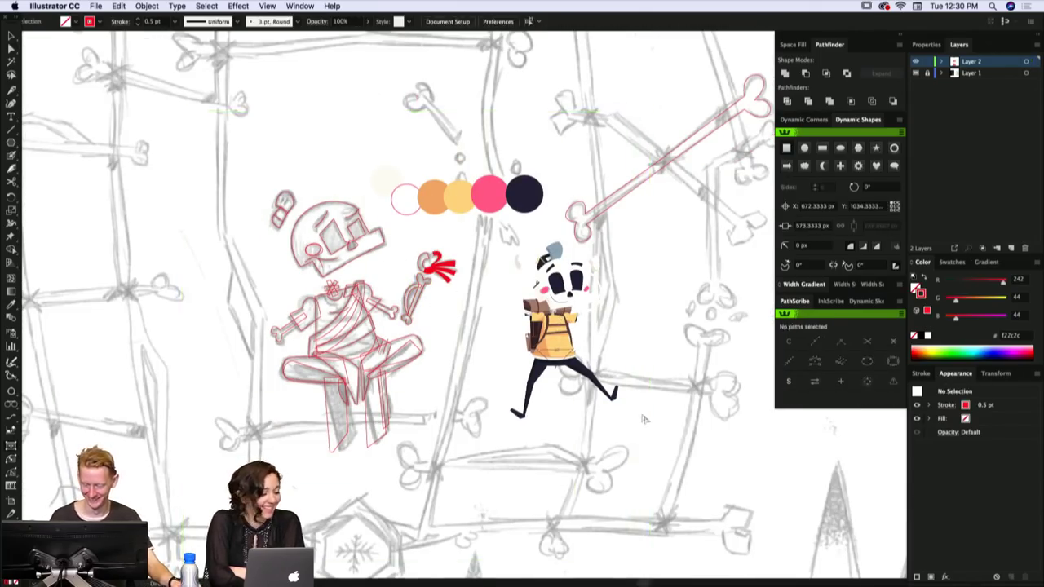
pyautogui.press('i')
pyautogui.click(534, 372)
pyautogui.press('super+shift+bracketleft')
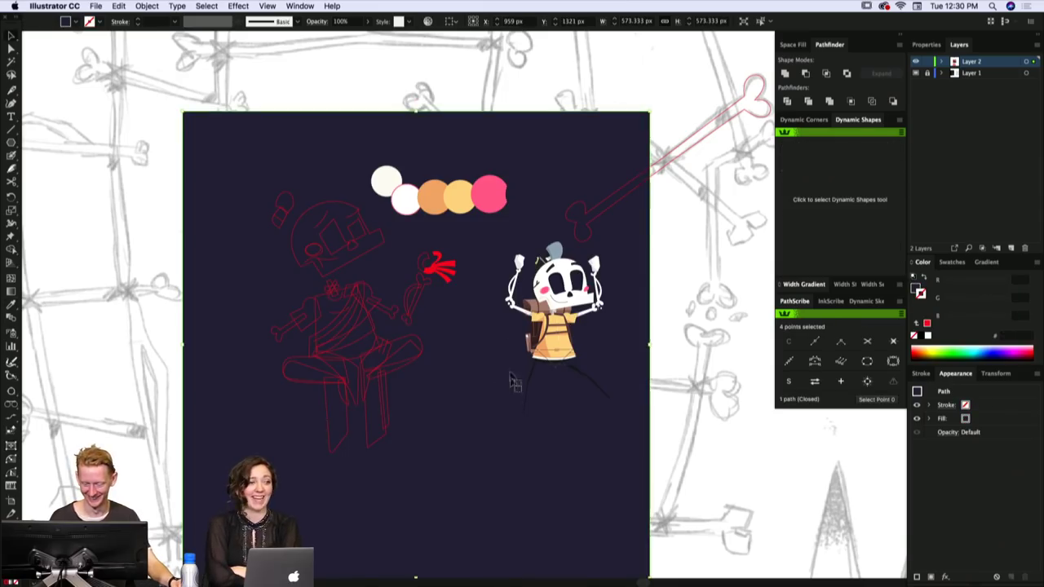
pyautogui.press('super+plus')
pyautogui.moveTo(534, 324)
pyautogui.mouseDown()
pyautogui.moveTo(542, 369)
pyautogui.moveTo(522, 318)
pyautogui.mouseUp()
pyautogui.press('super+plus')
pyautogui.moveTo(531, 365); pyautogui.dragTo(529, 324)
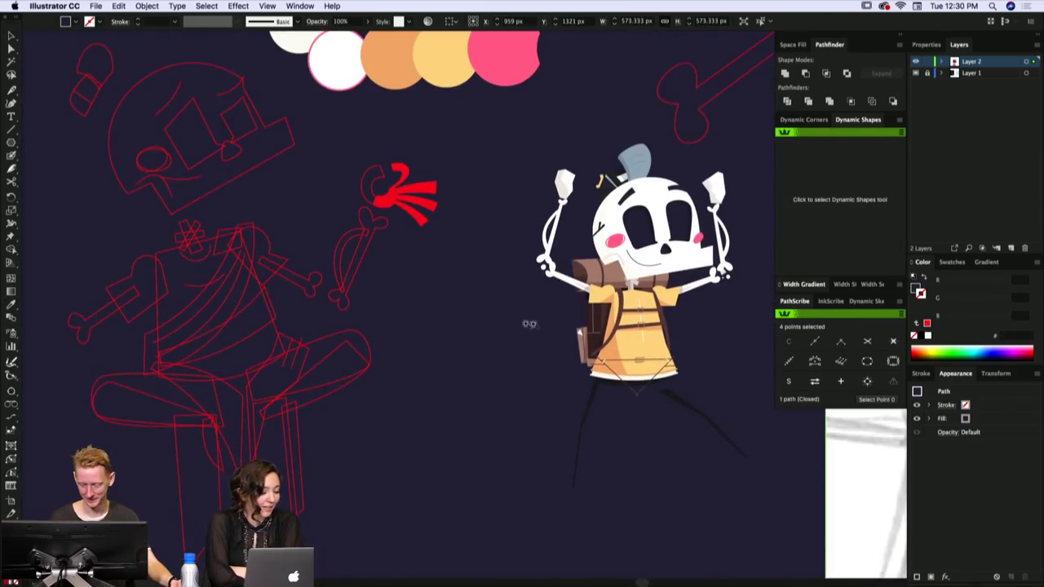
pyautogui.press('a')
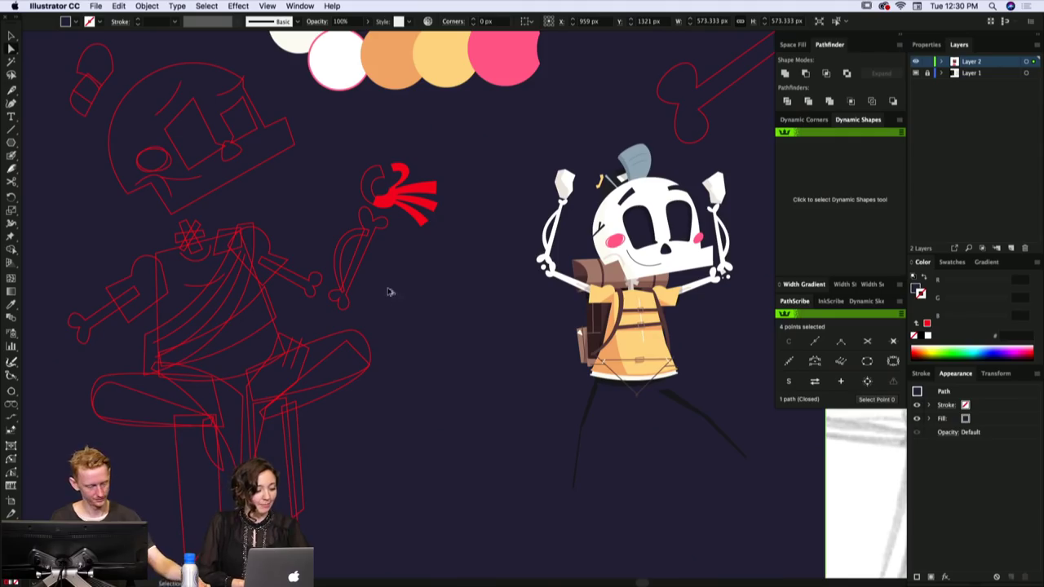
# - Undo the navy fill on the square and add a new layer above the existing ones
pyautogui.hotkey('ctrl', 'z')
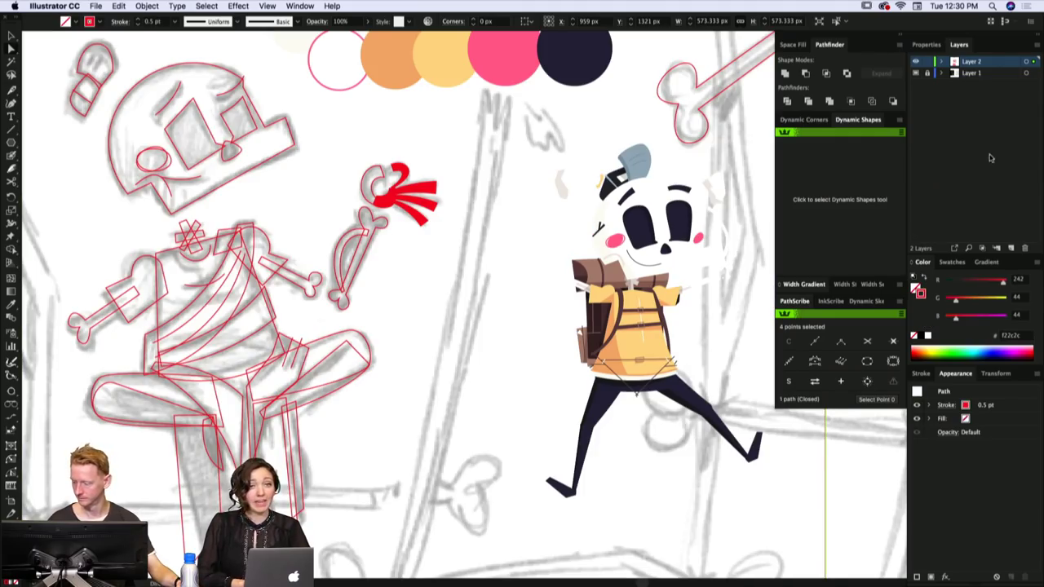
pyautogui.click(1010, 248)
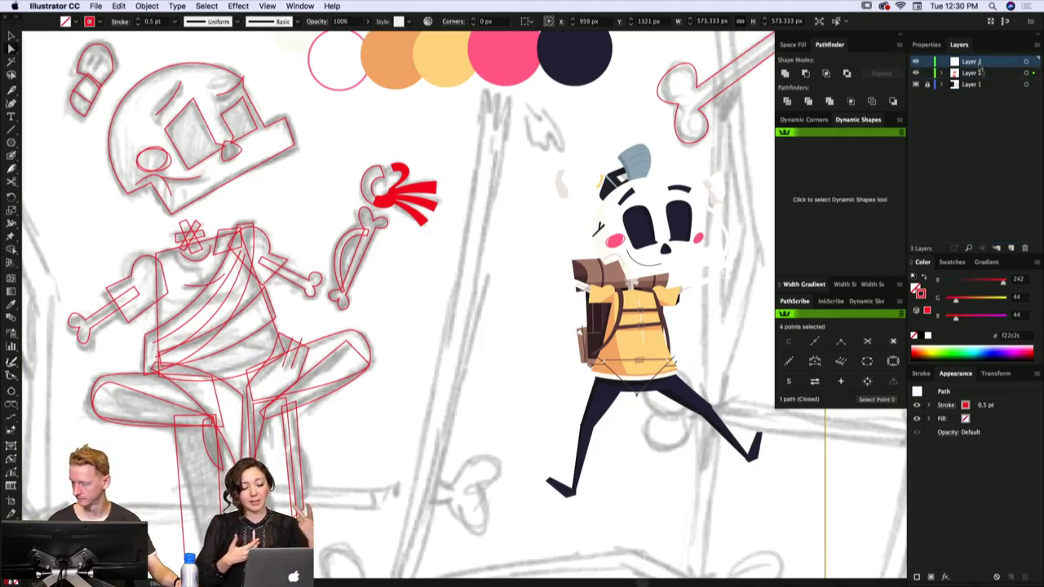
pyautogui.click(990, 73)
pyautogui.click(993, 62)
pyautogui.press('super+v')
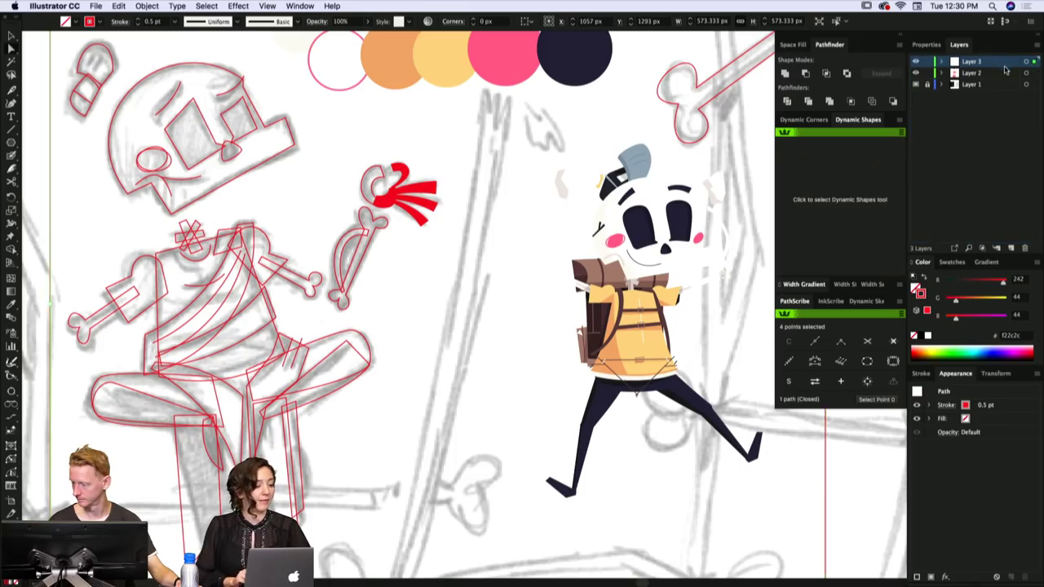
pyautogui.hotkey('ctrl', 'z')
pyautogui.click(1005, 65)
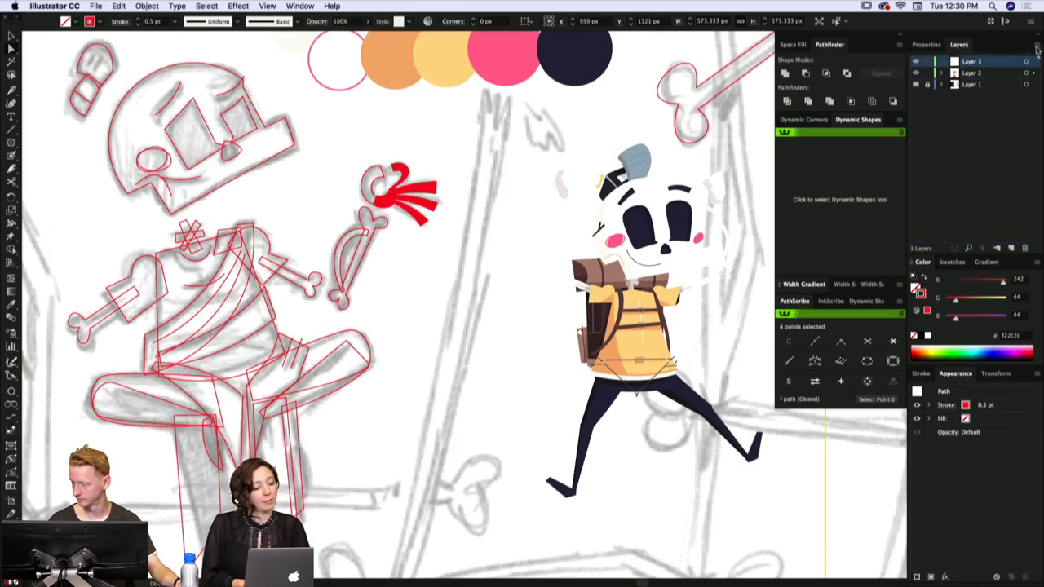
pyautogui.click(1036, 45)
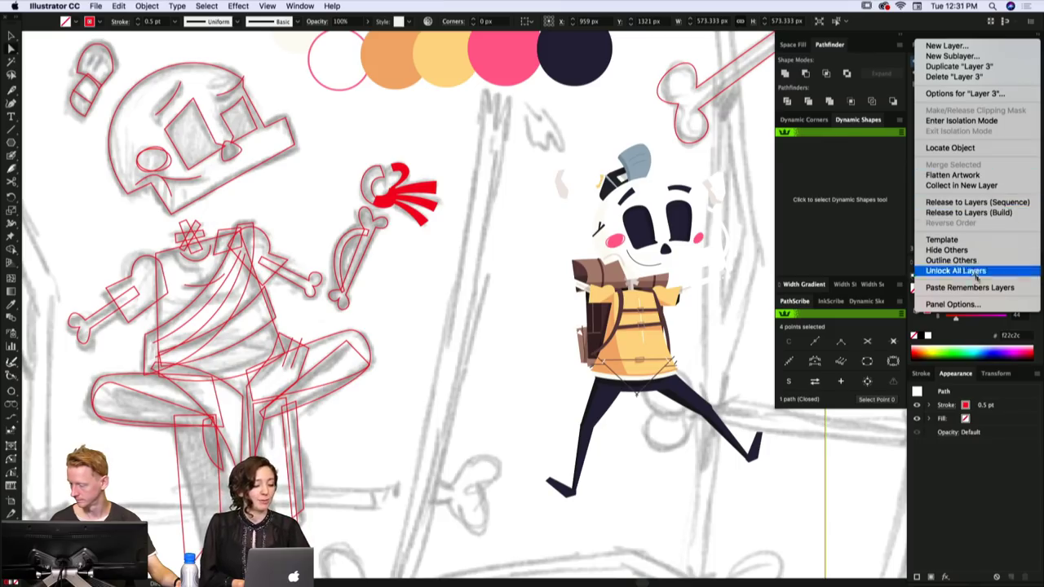
pyautogui.click(732, 252)
# - Paste the square onto the new layer and fill it with the dark navy of the palette's last circle, without a stroke
pyautogui.press('super+v')
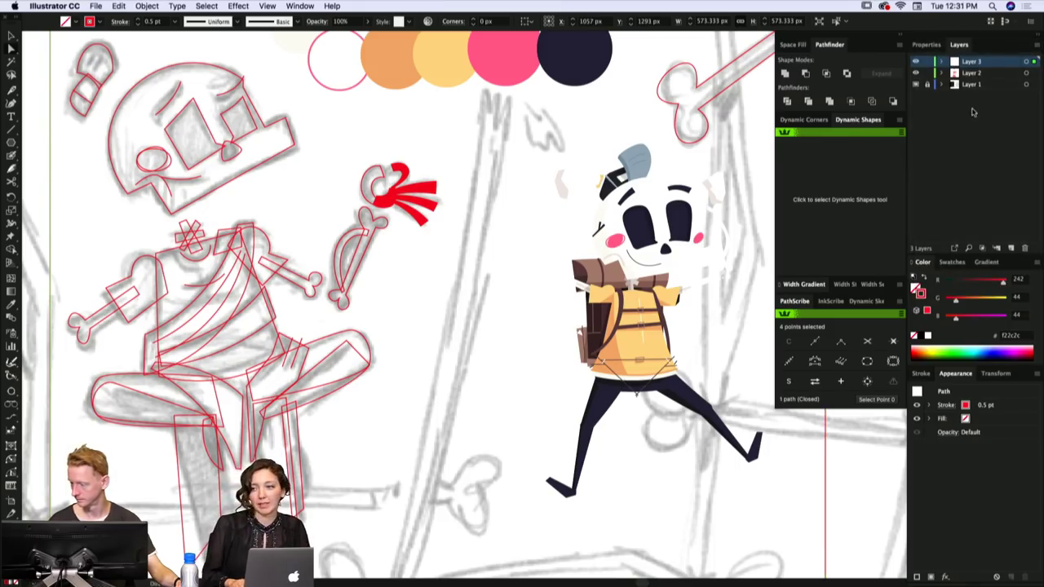
pyautogui.press('super+minus')
pyautogui.press('super+minus')
pyautogui.press('i')
pyautogui.click(425, 131)
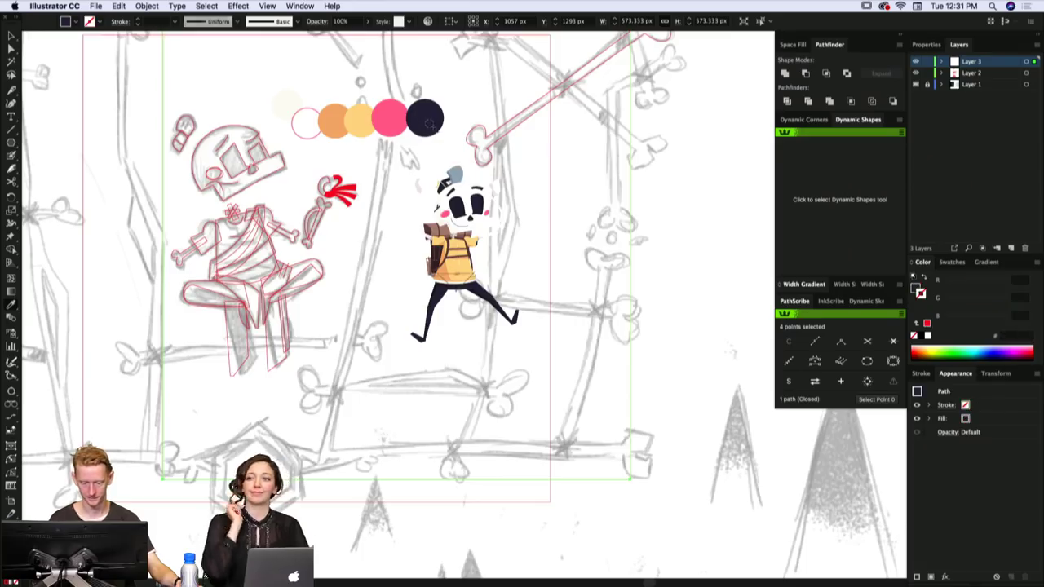
# - Move the navy square's layer beneath the artwork layer and shift the square so it sits behind the palette and both skeletons
pyautogui.moveTo(985, 65)
pyautogui.mouseDown()
pyautogui.moveTo(990, 91)
pyautogui.moveTo(976, 72)
pyautogui.mouseUp()
pyautogui.moveTo(426, 308); pyautogui.dragTo(560, 340)
pyautogui.press('a')
pyautogui.moveTo(530, 346); pyautogui.dragTo(562, 341)
pyautogui.hscroll(3, 561, 341)
pyautogui.scroll(2, 561, 341)
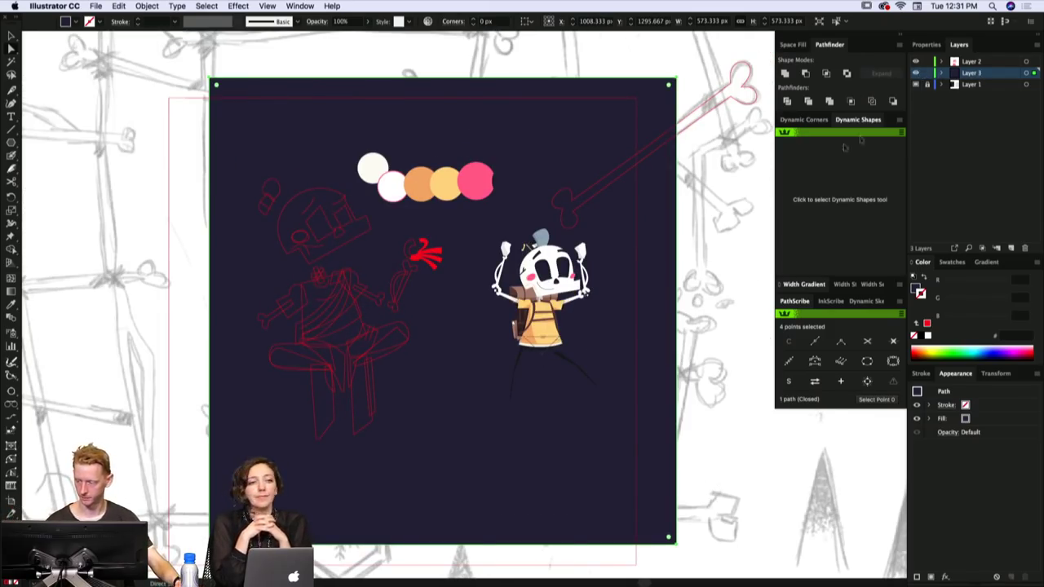
# - Lock the navy backdrop's layer and make the artwork layer, Layer 2, active
pyautogui.press('i')
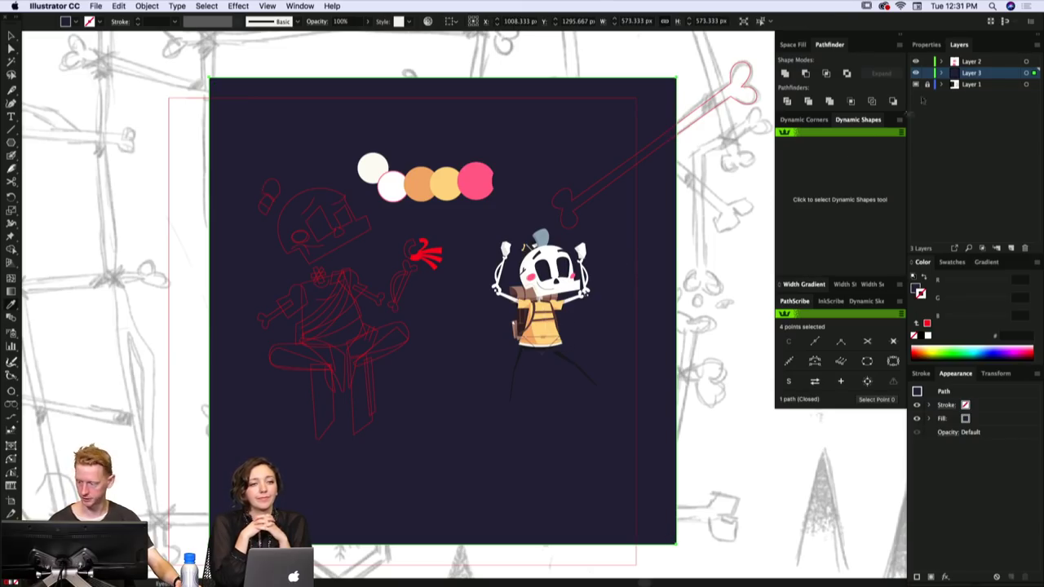
pyautogui.click(970, 61)
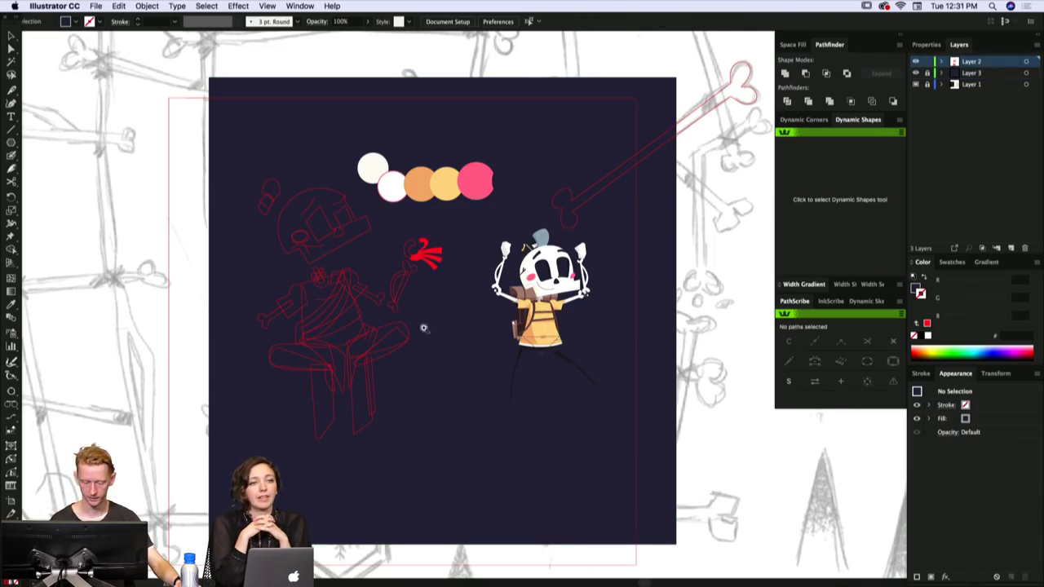
pyautogui.click(424, 328)
pyautogui.click(531, 287)
pyautogui.moveTo(531, 286); pyautogui.dragTo(497, 316)
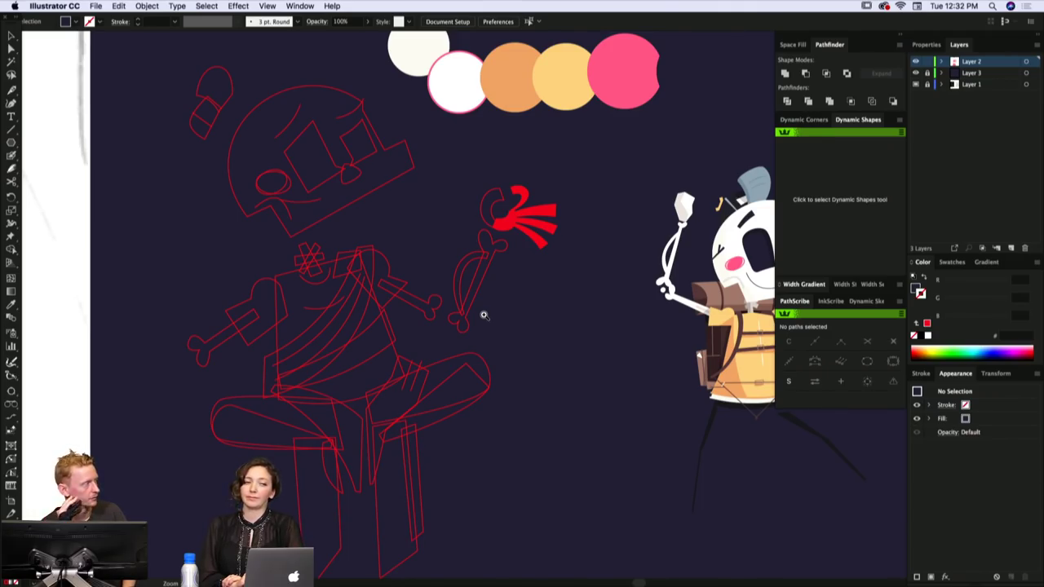
# - Switch to Finder and go up from the frame.04-jungle.long folder to StyleDev to look through its frame folders
pyautogui.press('super+Tab')
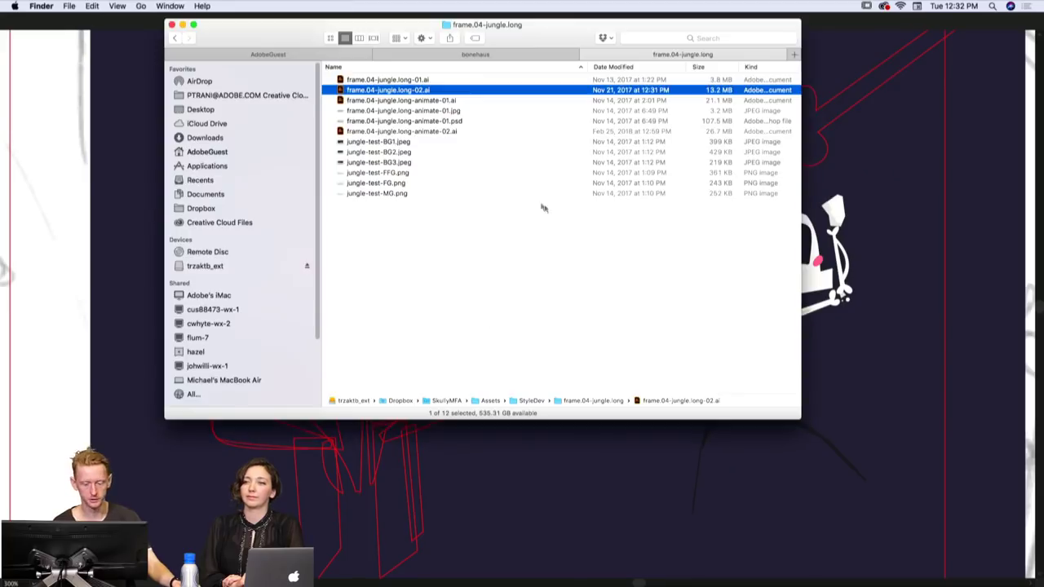
pyautogui.press('super+Up')
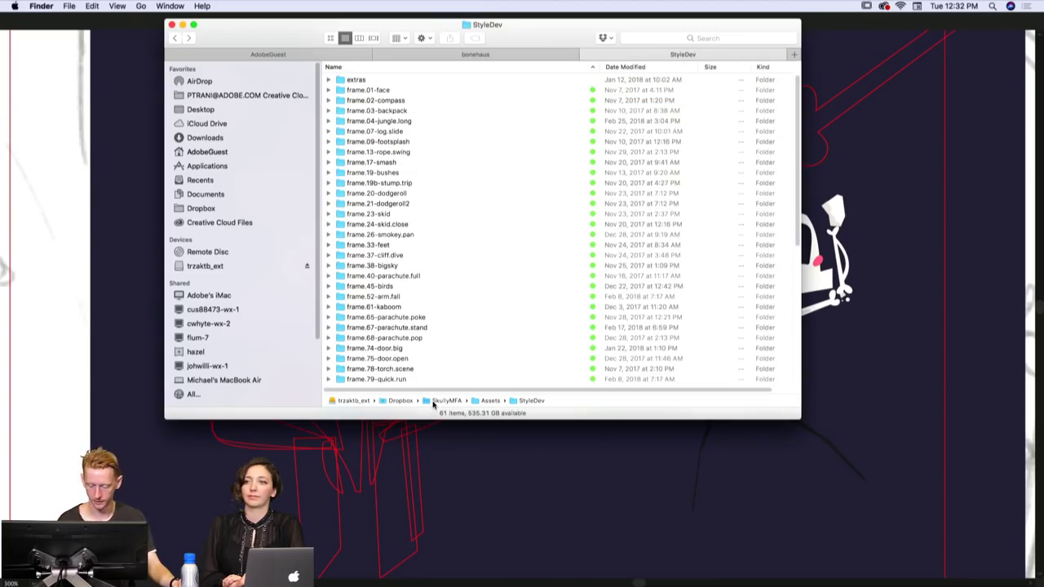
pyautogui.press('super+Tab')
pyautogui.press('Escape')
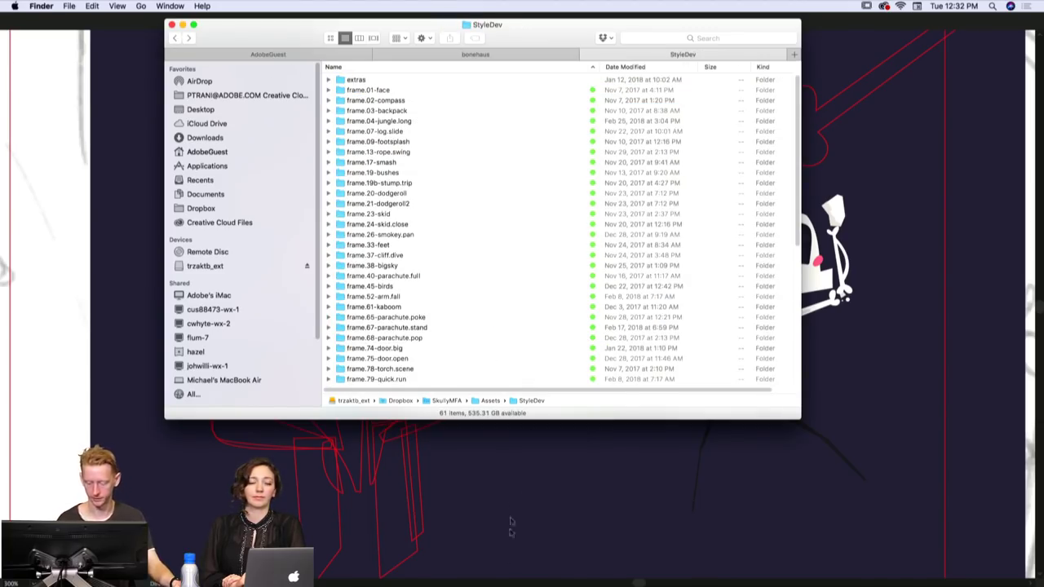
# - Switch to Chrome and open the website bone.haus
pyautogui.moveTo(515, 582)
pyautogui.click(474, 574)
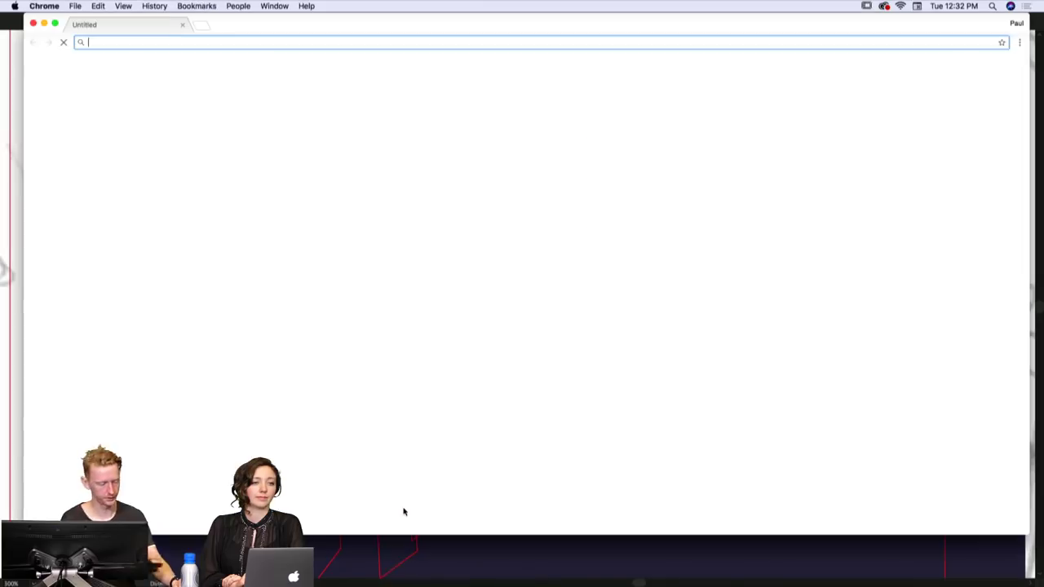
pyautogui.write('bone.')
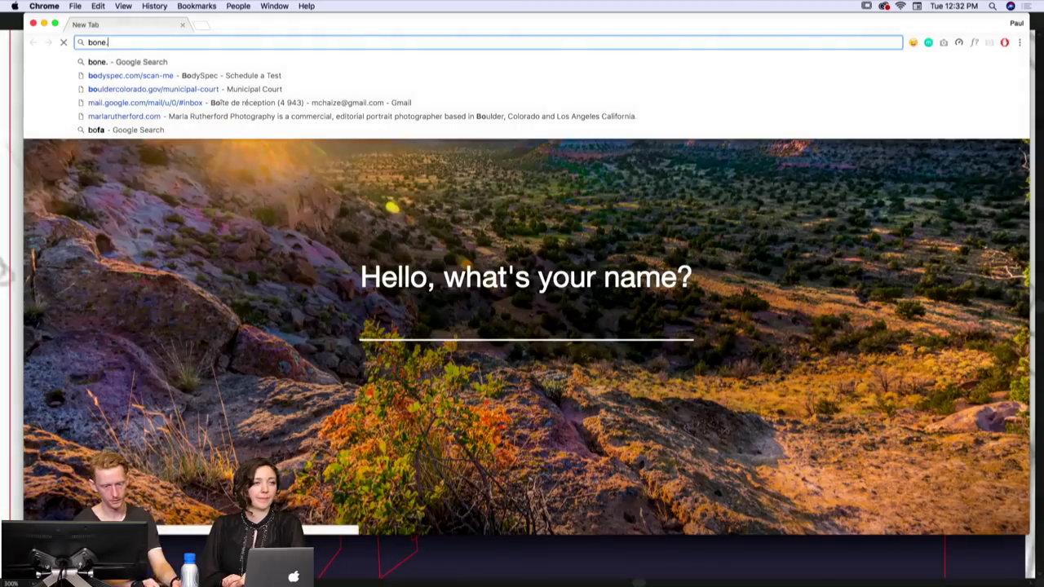
pyautogui.write('haus')
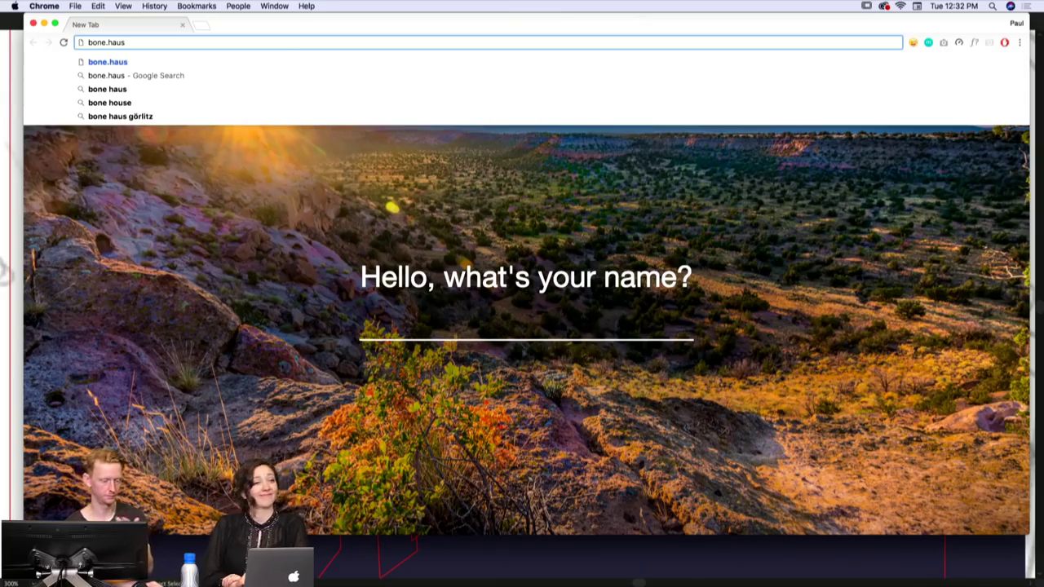
pyautogui.press('Return')
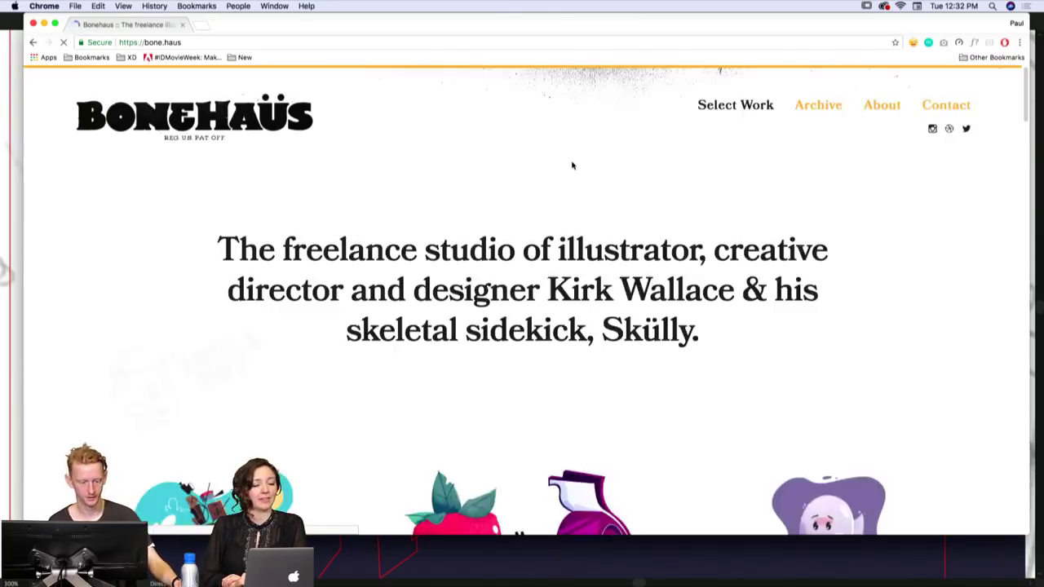
# - Examine the skeleton character's poses, outfits and colours across the Facebook Skully Stickers project page
pyautogui.scroll(-5, 703, 321)
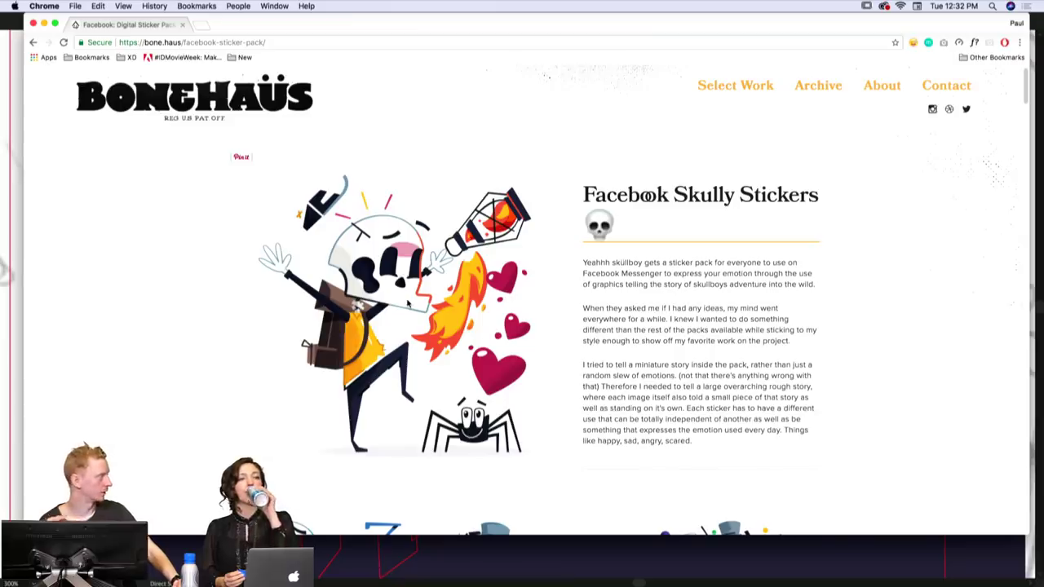
pyautogui.scroll(-6, 595, 388)
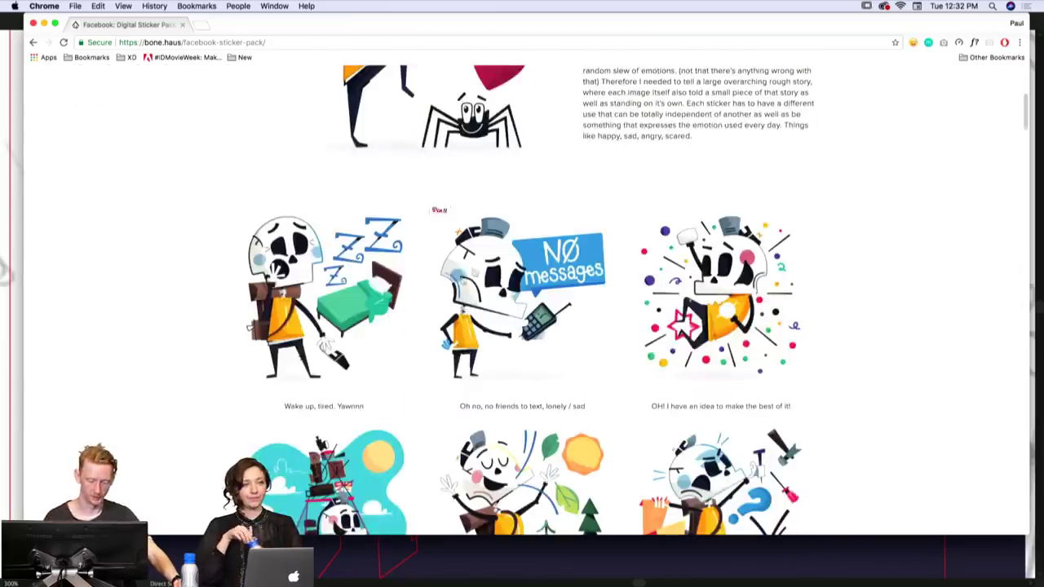
pyautogui.scroll(2, 522, 186)
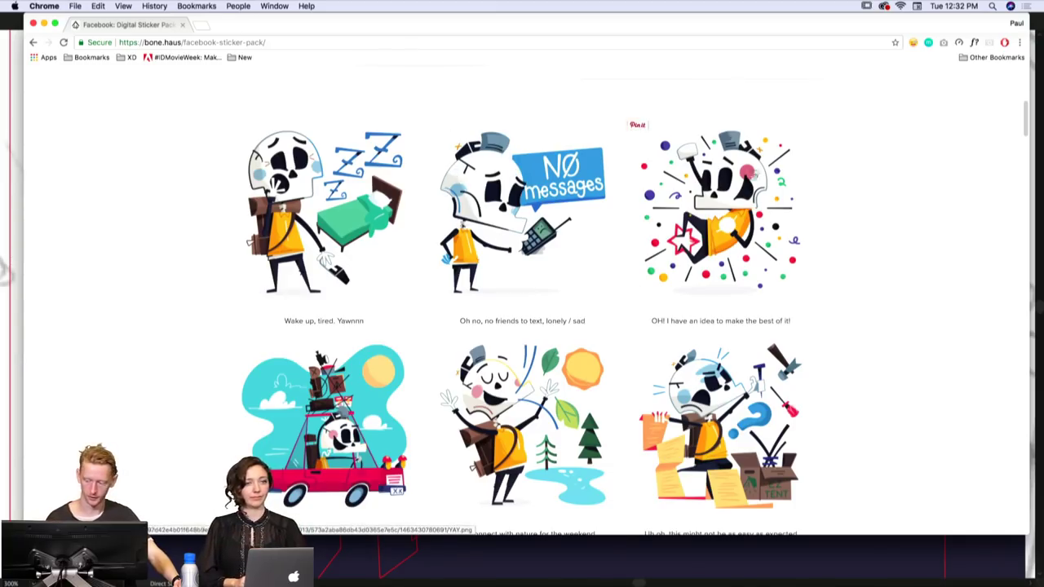
pyautogui.scroll(-4, 506, 204)
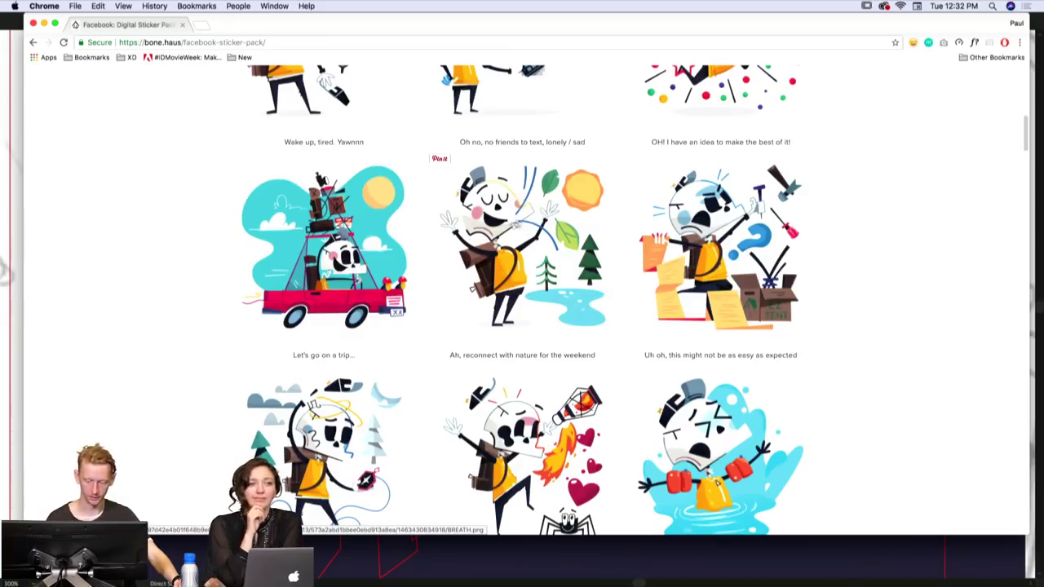
pyautogui.scroll(-4, 514, 241)
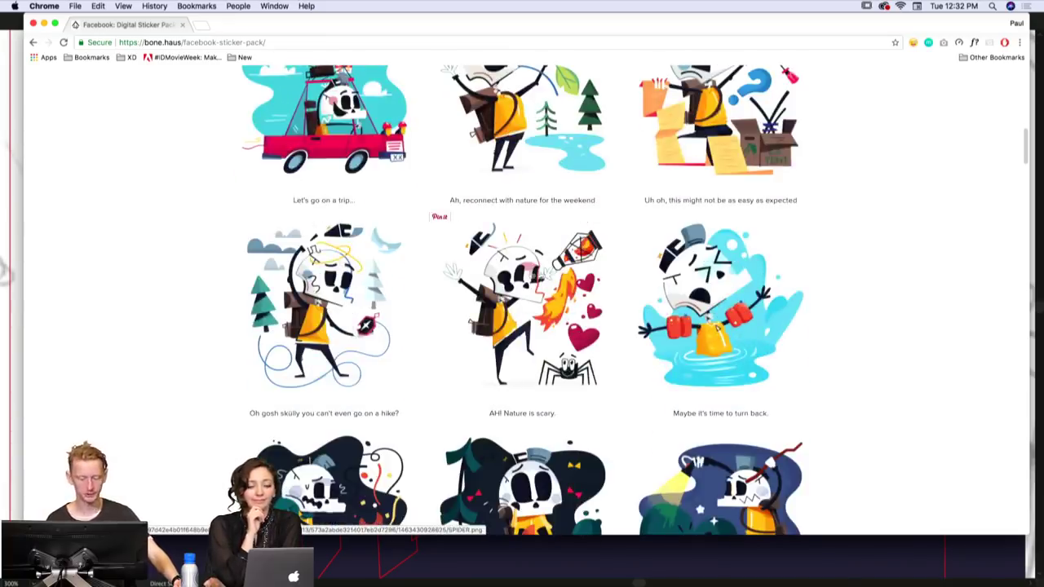
pyautogui.scroll(3, 514, 257)
pyautogui.scroll(2, 514, 245)
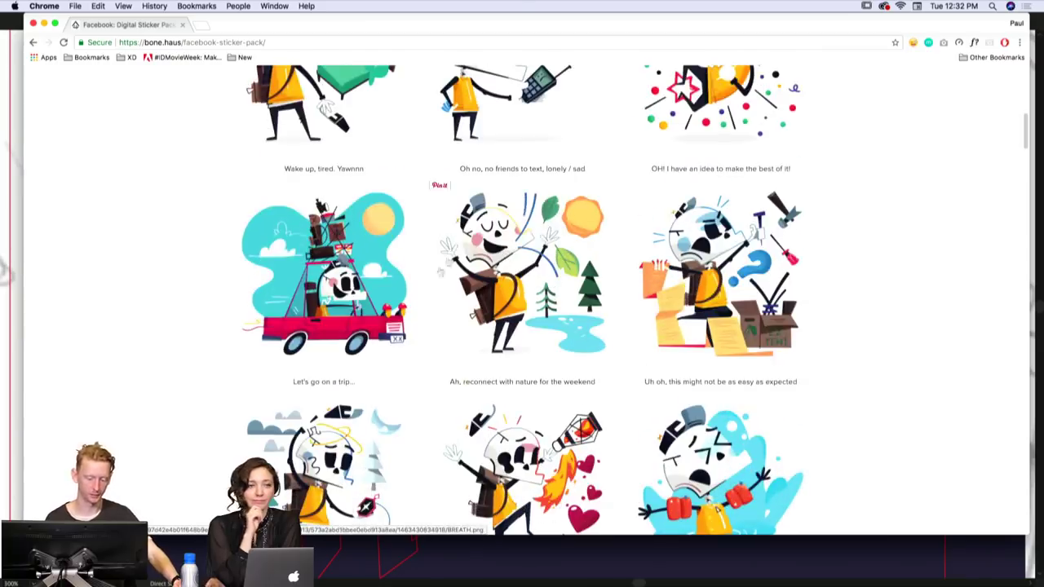
pyautogui.scroll(-4, 749, 245)
pyautogui.scroll(-1, 744, 228)
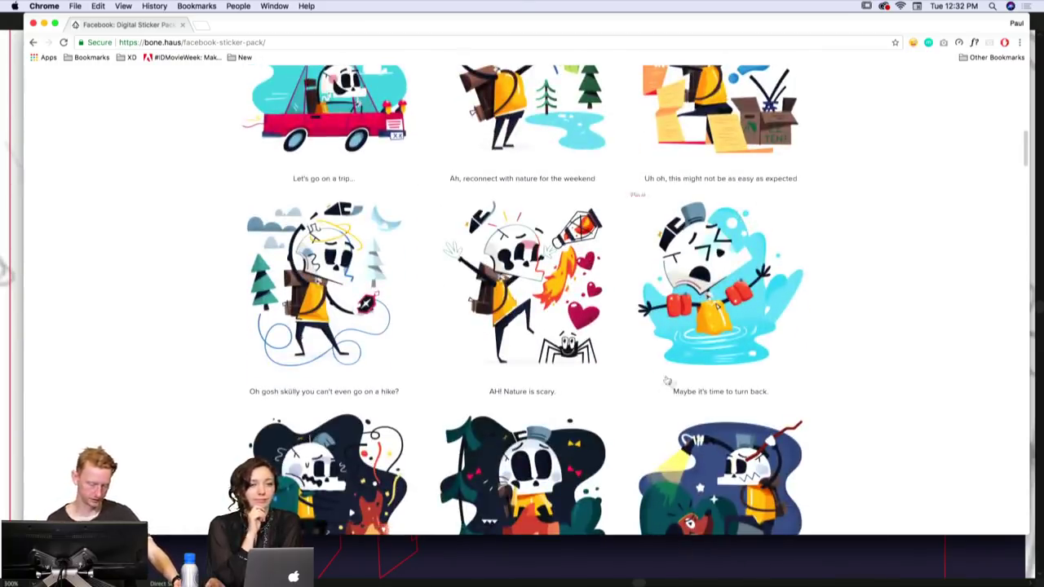
pyautogui.scroll(-10, 667, 380)
pyautogui.scroll(-2, 696, 342)
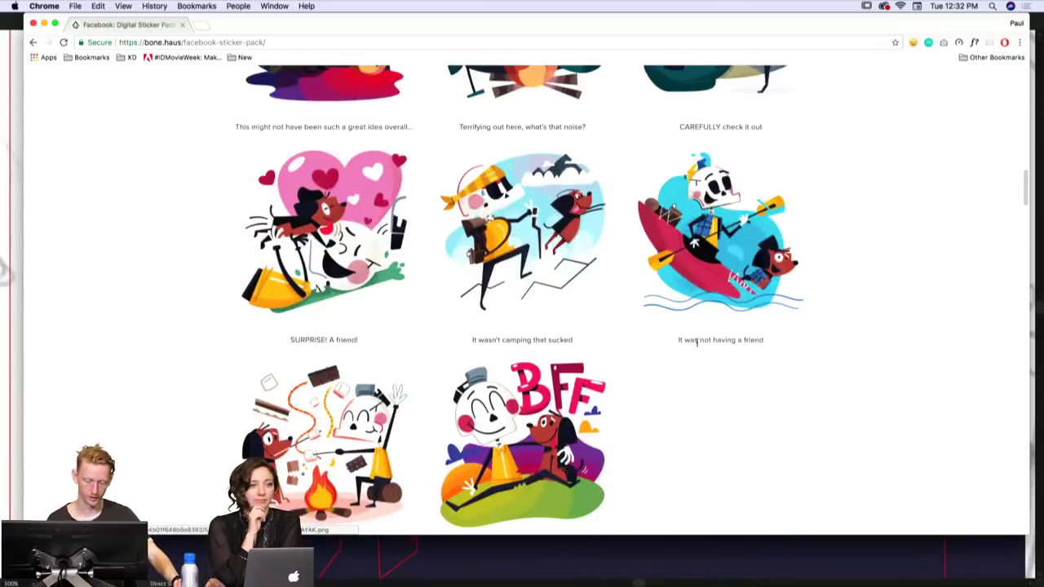
# - Switch back to Illustrator and fill the seated skeleton's skull shape with the palette's off-white, without a stroke
pyautogui.click(636, 540)
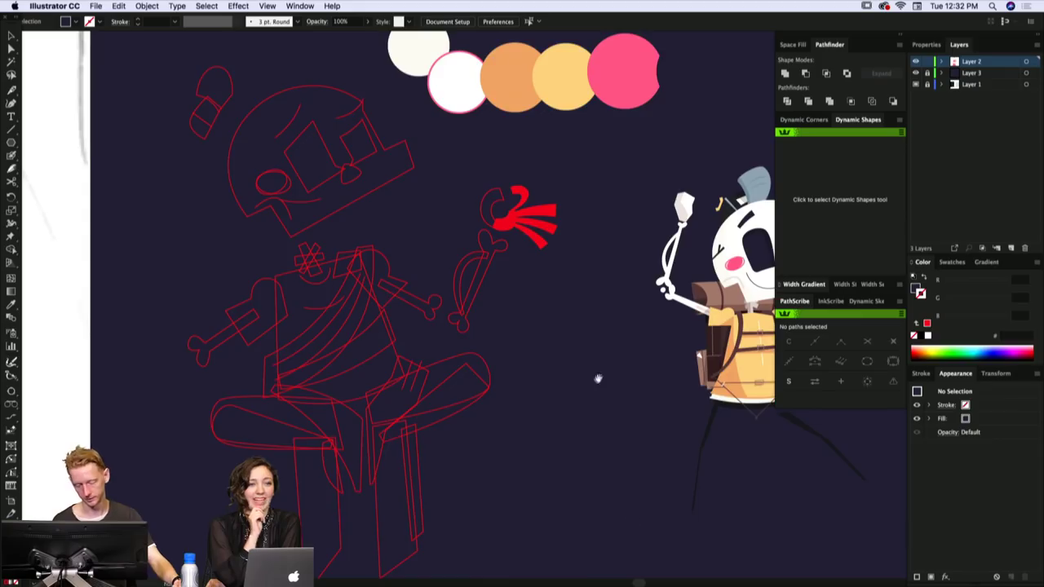
pyautogui.moveTo(632, 328); pyautogui.dragTo(517, 345)
pyautogui.moveTo(583, 283); pyautogui.dragTo(558, 292)
pyautogui.moveTo(301, 207); pyautogui.dragTo(368, 215)
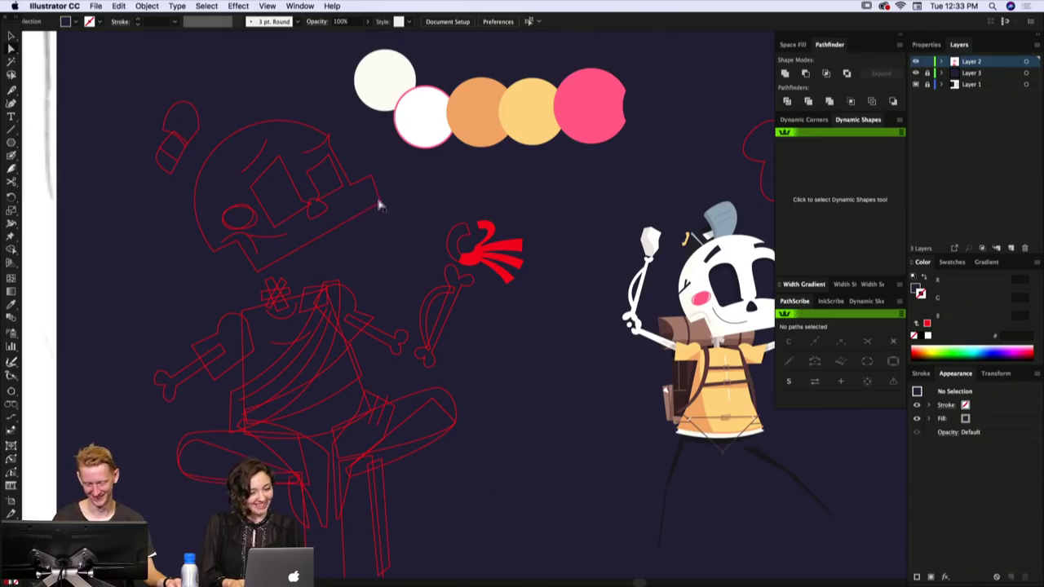
pyautogui.click(375, 204)
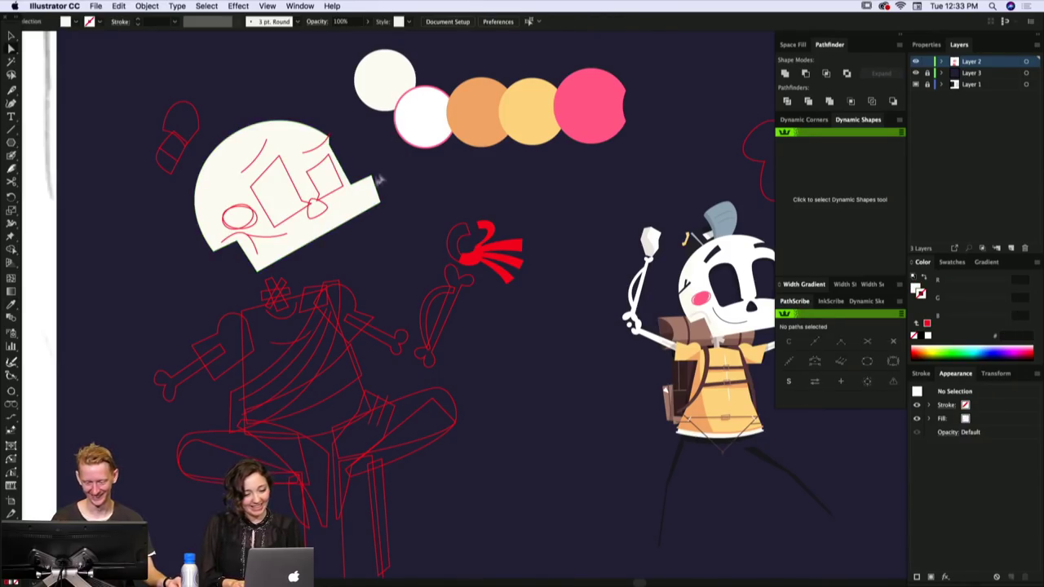
pyautogui.click(366, 203)
pyautogui.press('p')
pyautogui.press('super+shift+a')
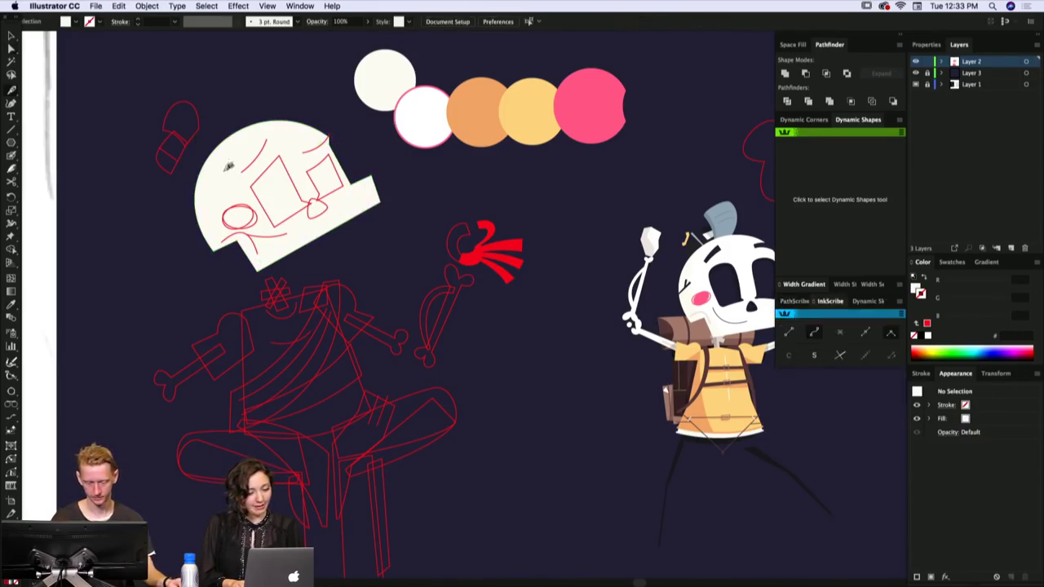
# - Fill the cheek ellipse on the seated skeleton's skull with the palette's pink
pyautogui.press('a')
pyautogui.click(253, 221)
pyautogui.press('i')
pyautogui.click(584, 106)
pyautogui.press('super+a')
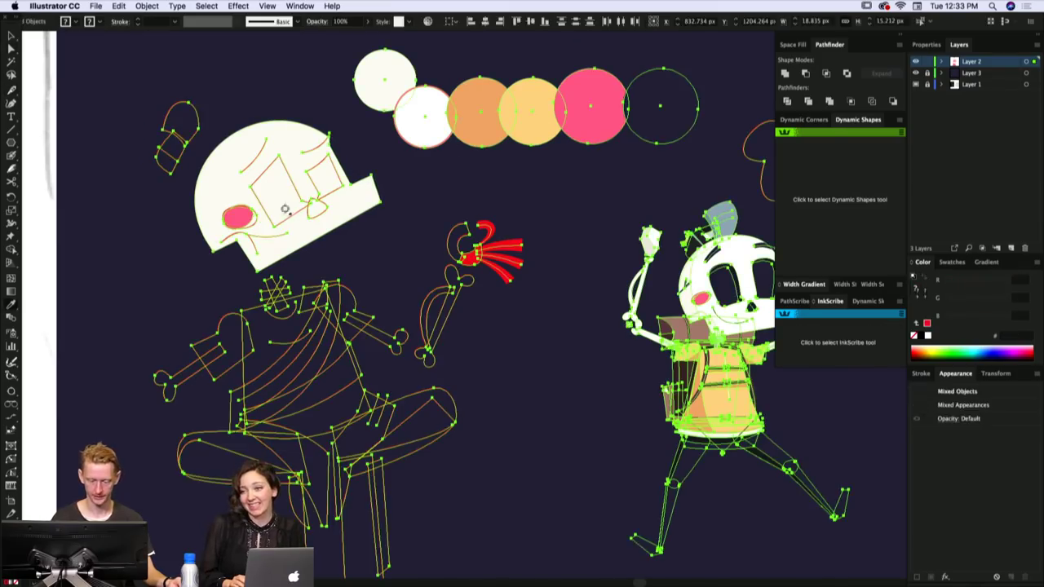
pyautogui.press('super+shift+a')
# - Fill both eye sockets of the seated skeleton's skull with the dark navy of the backdrop
pyautogui.press('a')
pyautogui.click(292, 222)
pyautogui.press('i')
pyautogui.click(462, 247)
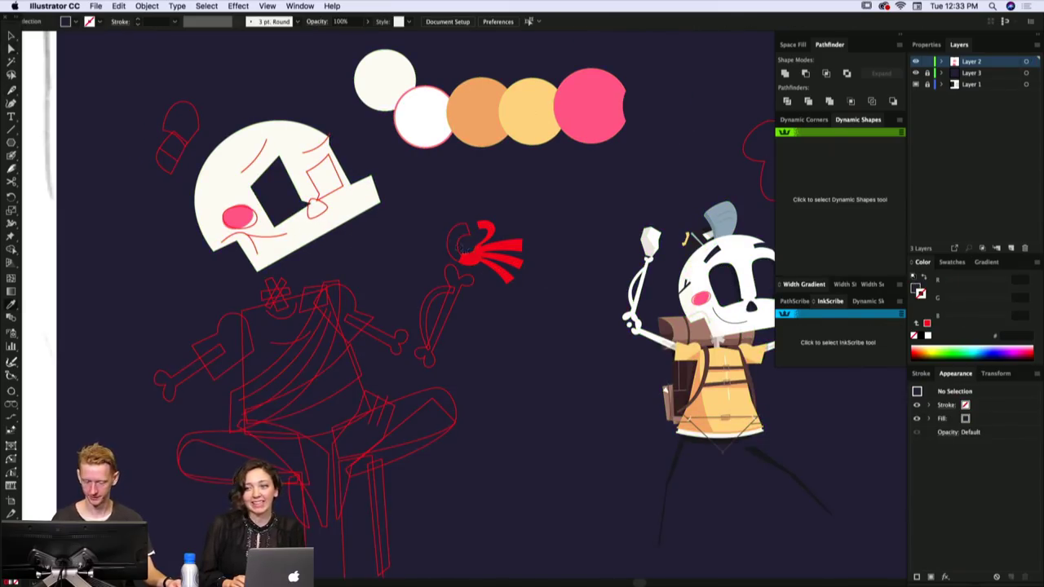
pyautogui.keyDown('alt'); pyautogui.click(337, 189); pyautogui.keyUp('alt')
pyautogui.press('a')
pyautogui.click(331, 167)
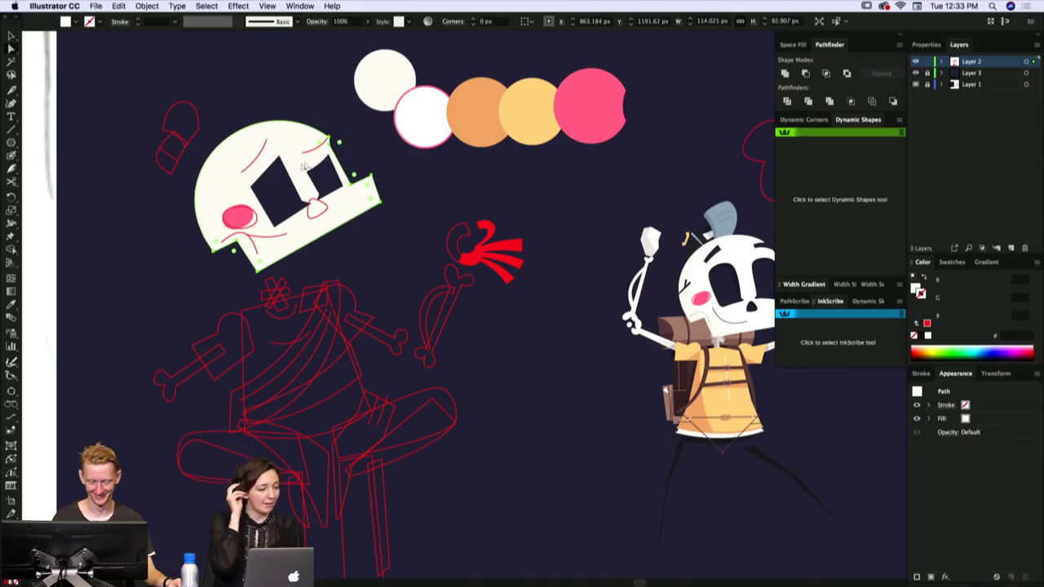
pyautogui.press('super+shift+a')
# - Fill the crown of the seated skeleton's hat with the blue-grey sampled from the small skeleton's hat
pyautogui.click(198, 140)
pyautogui.press('i')
pyautogui.click(718, 214)
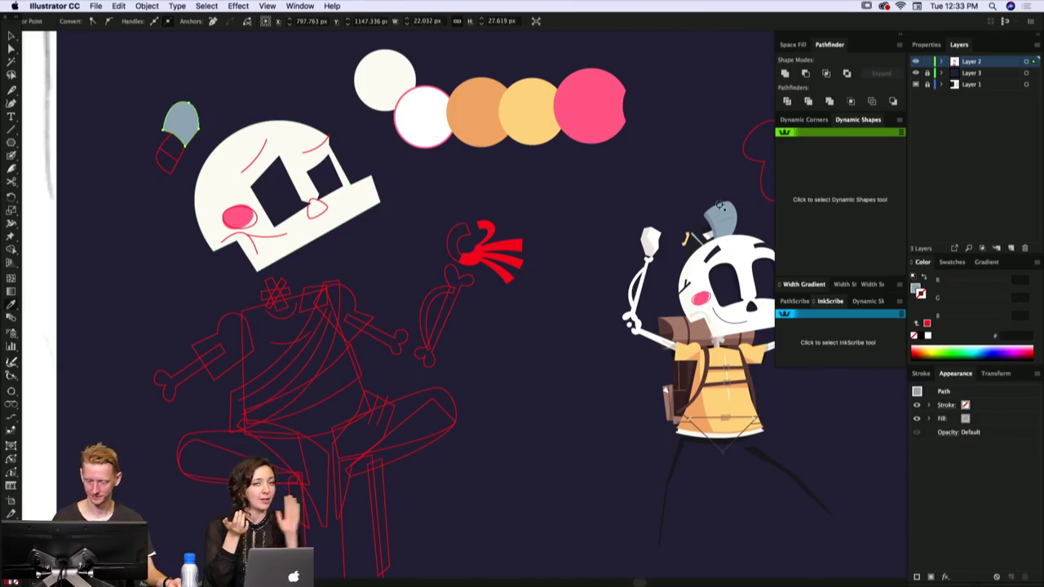
pyautogui.press('super+a')
pyautogui.press('super+shift+a')
pyautogui.press('a')
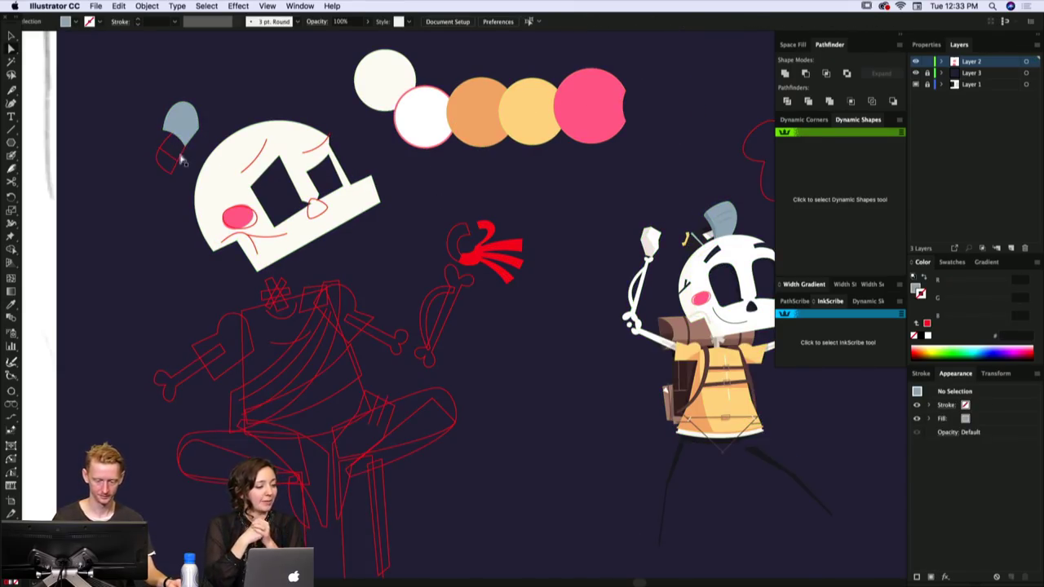
# - Try to recolour the seated skeleton's hat with a colour sampled near the small skeleton's hat brim, and undo it
pyautogui.click(182, 153)
pyautogui.press('i')
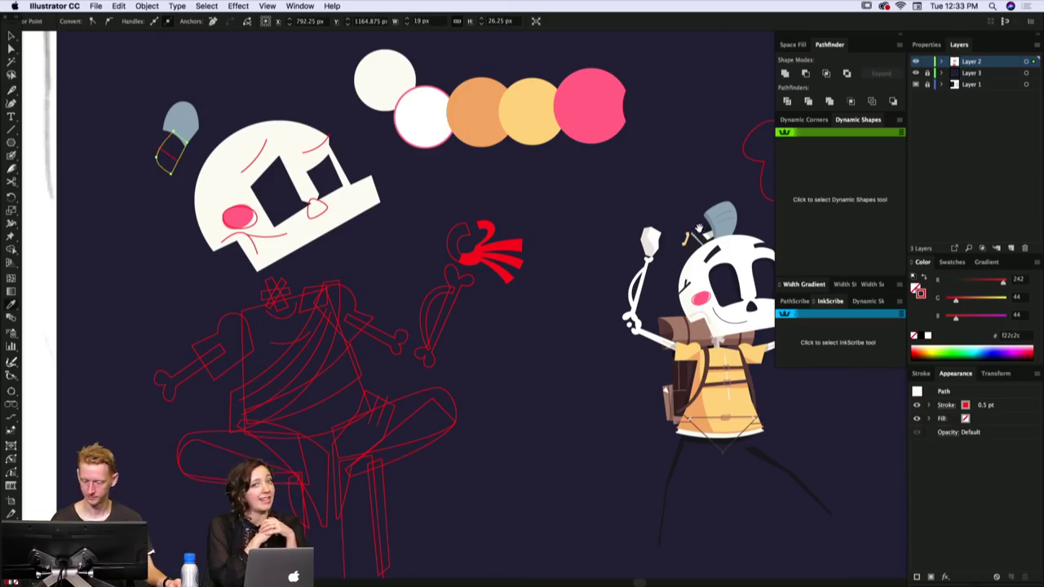
pyautogui.press('super+shift+a')
pyautogui.keyDown('super'); pyautogui.click(181, 122); pyautogui.keyUp('super')
pyautogui.click(705, 230)
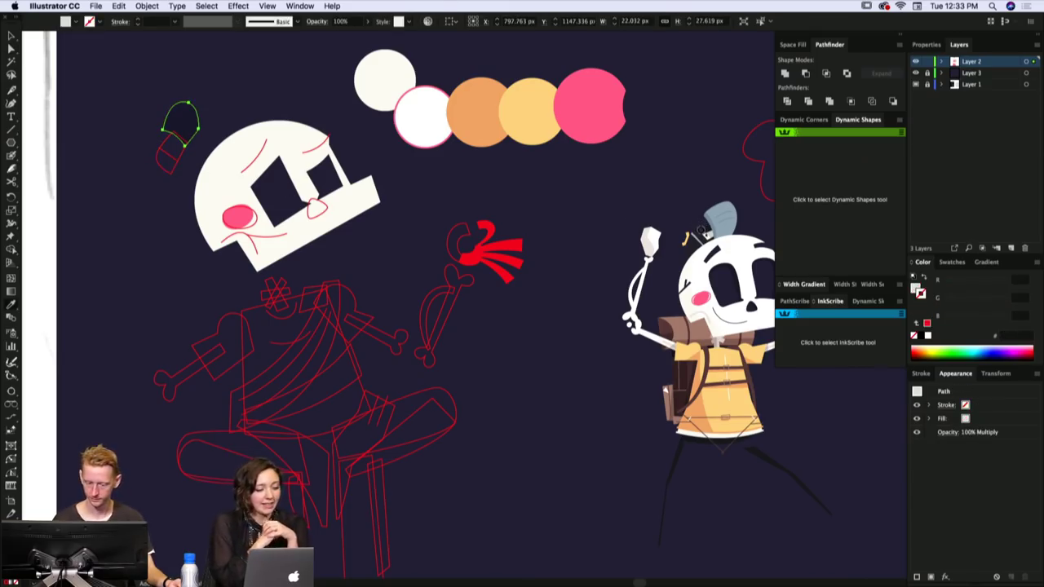
pyautogui.press('super+z')
# - Fill the band below the crown of the seated skeleton's hat with the near-black sampled from the small skeleton's hat, without a stroke
pyautogui.press('a')
pyautogui.click(174, 168)
pyautogui.press('i')
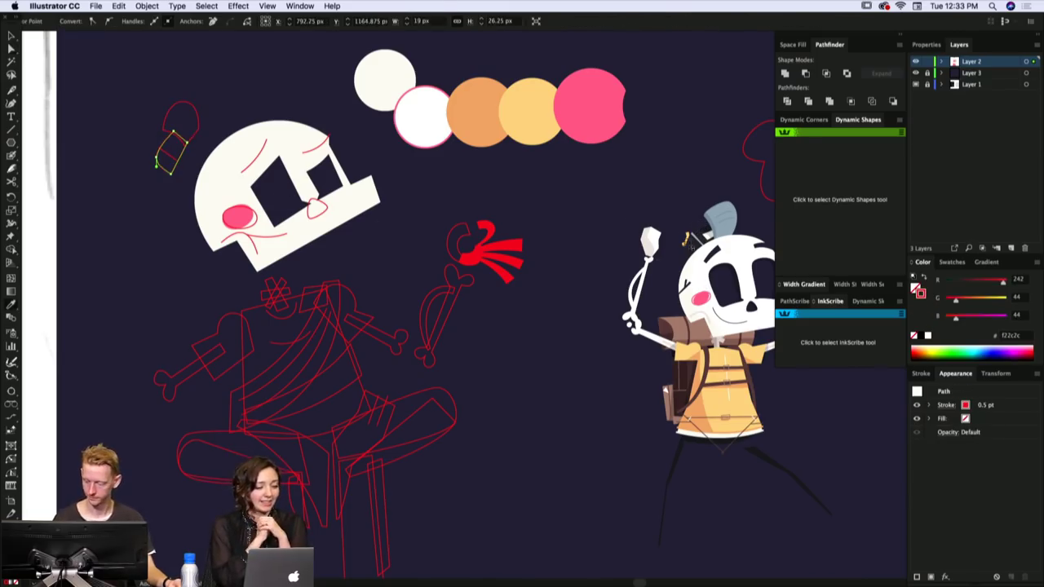
pyautogui.click(692, 246)
pyautogui.press('super+shift+a')
pyautogui.moveTo(578, 218); pyautogui.dragTo(585, 219)
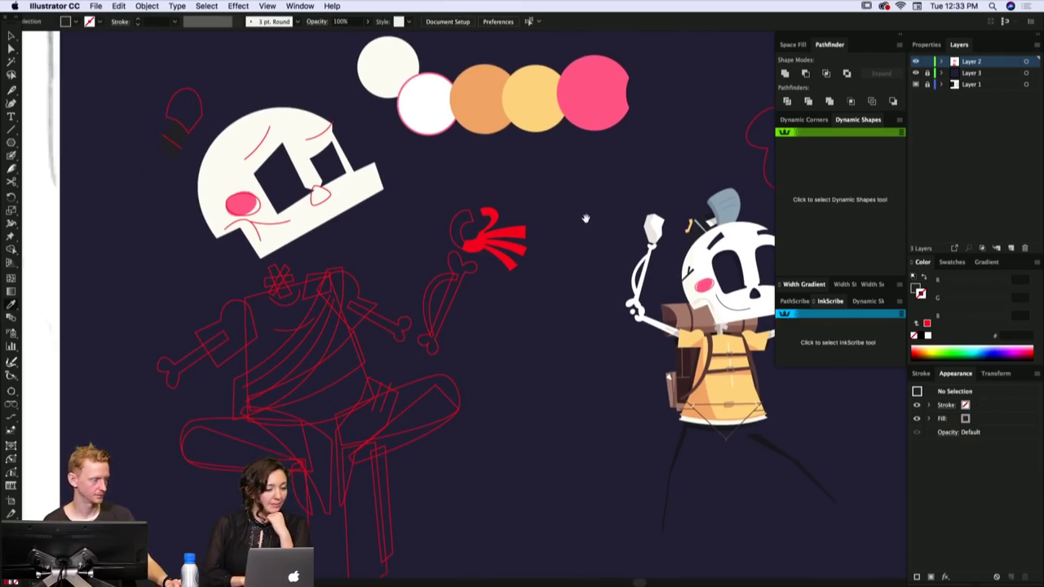
pyautogui.scroll(-1, 582, 214)
pyautogui.hscroll(-1, 582, 214)
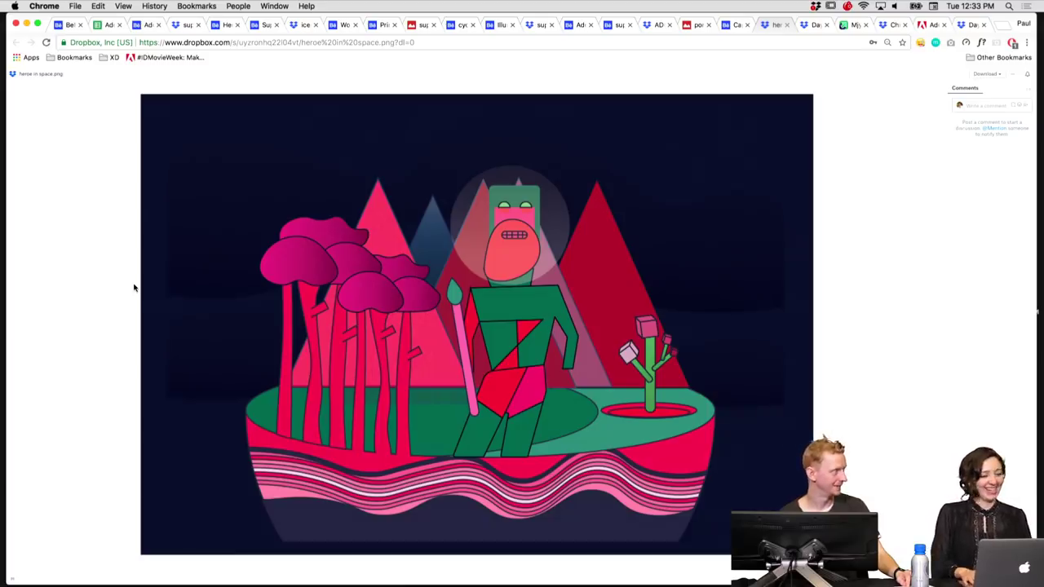
# - Switch to Chrome and examine the Captain Fly-mingo project on Behance, from the flying hero down to its title lettering
pyautogui.hotkey('ctrl', 'shift', 'Tab')
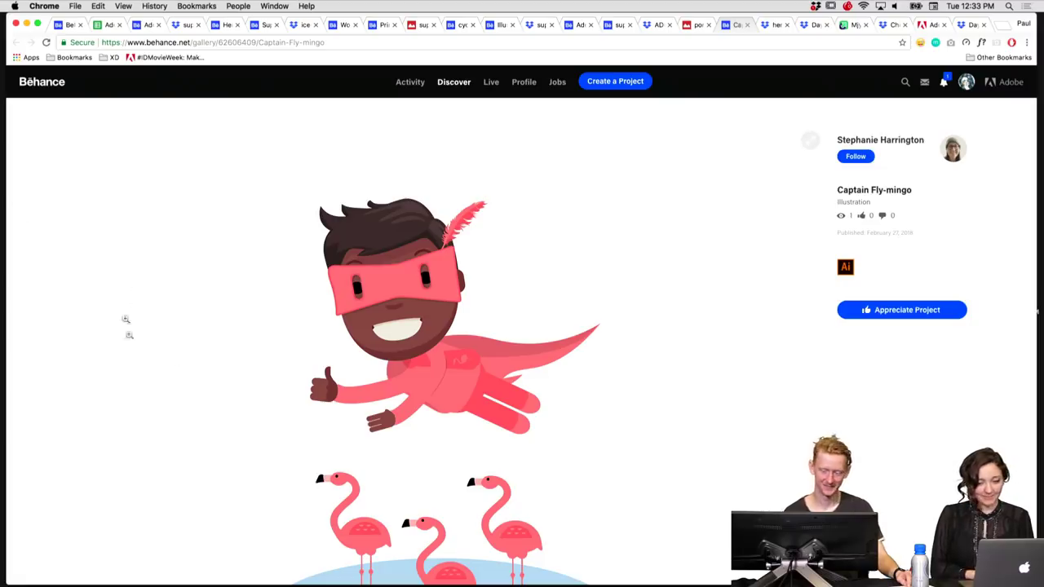
pyautogui.hotkey('ctrl', 'Tab')
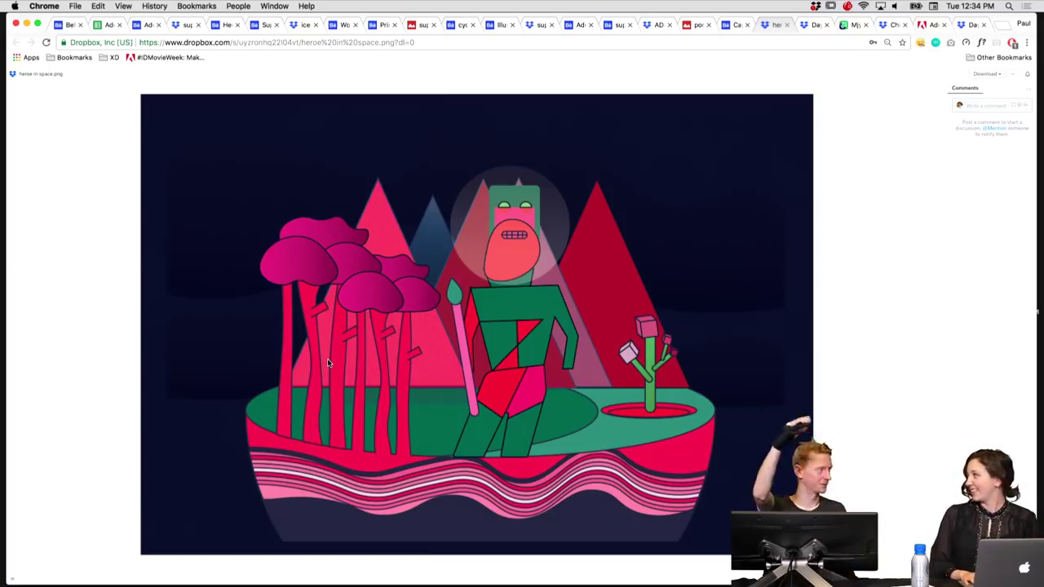
pyautogui.hotkey('ctrl', 'shift', 'Tab')
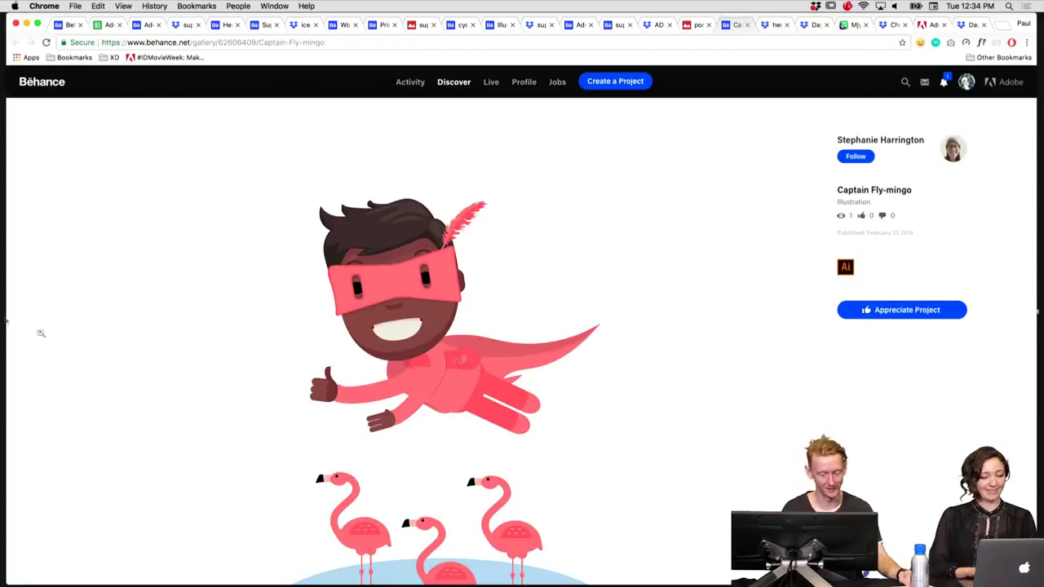
pyautogui.scroll(-1, 134, 288)
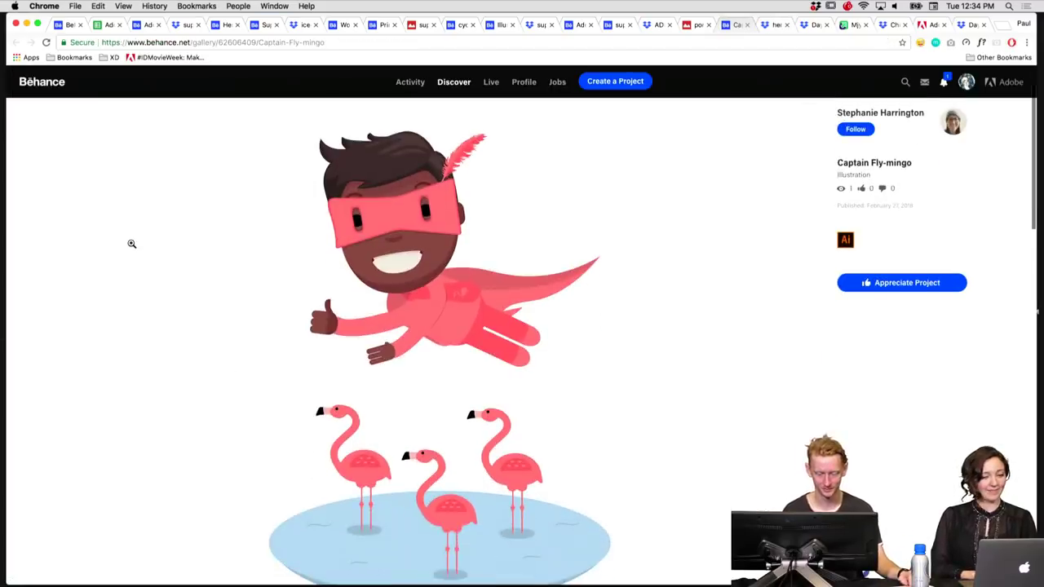
pyautogui.scroll(1, 132, 243)
pyautogui.scroll(-1, 131, 243)
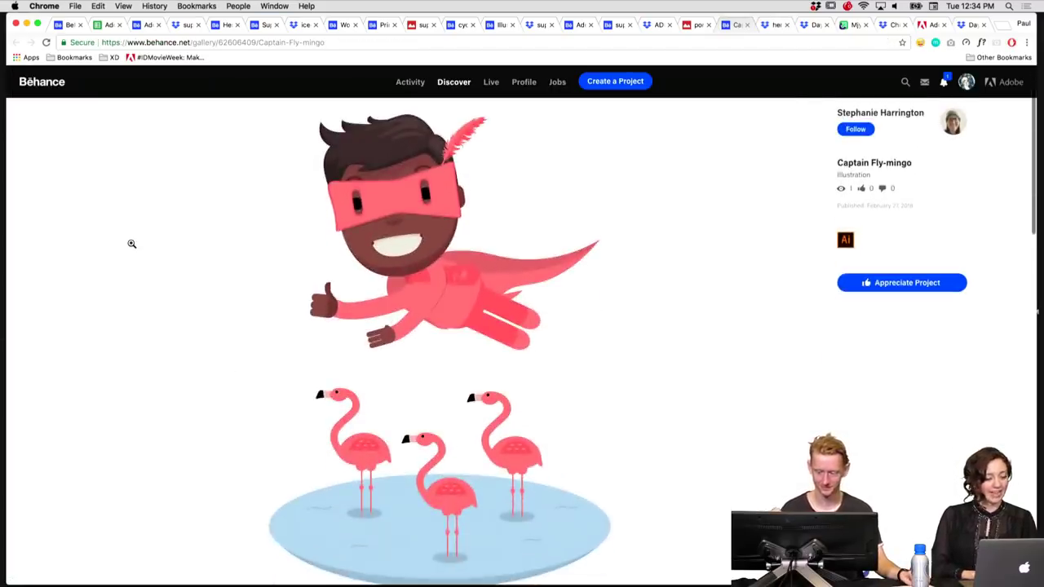
pyautogui.scroll(-5, 167, 243)
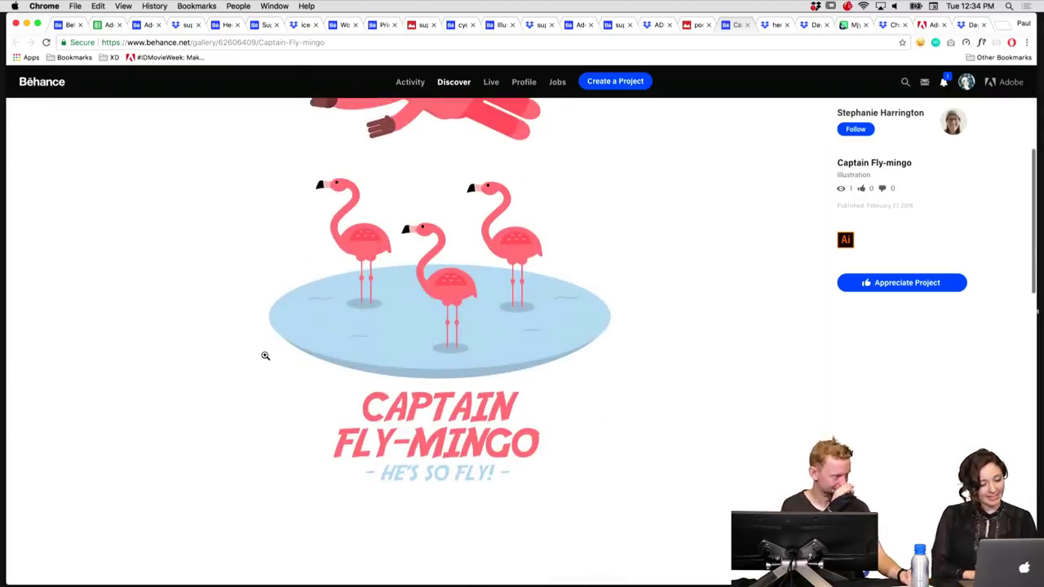
pyautogui.scroll(-3, 265, 355)
pyautogui.scroll(6, 265, 355)
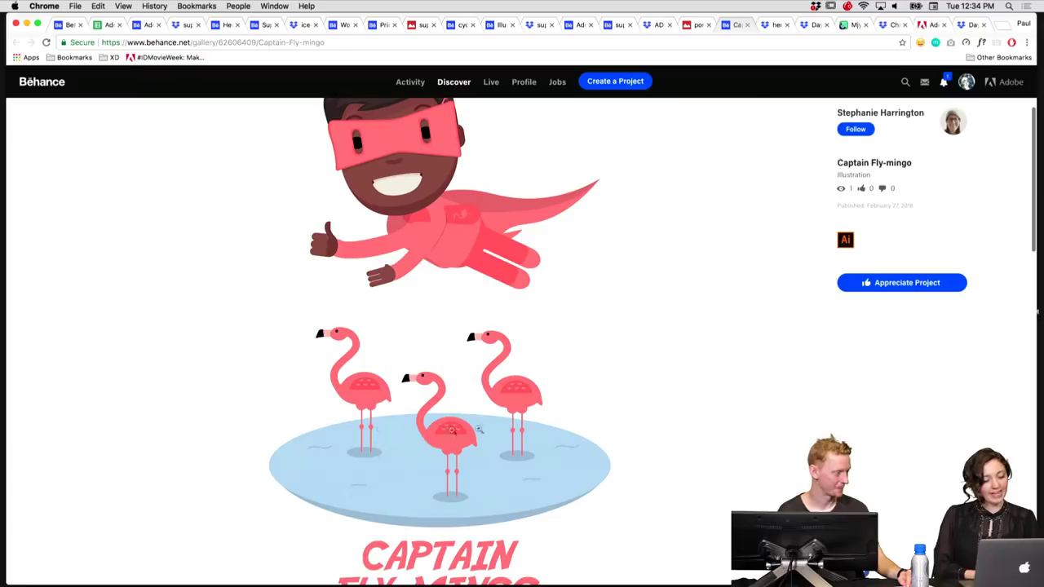
pyautogui.scroll(4, 321, 434)
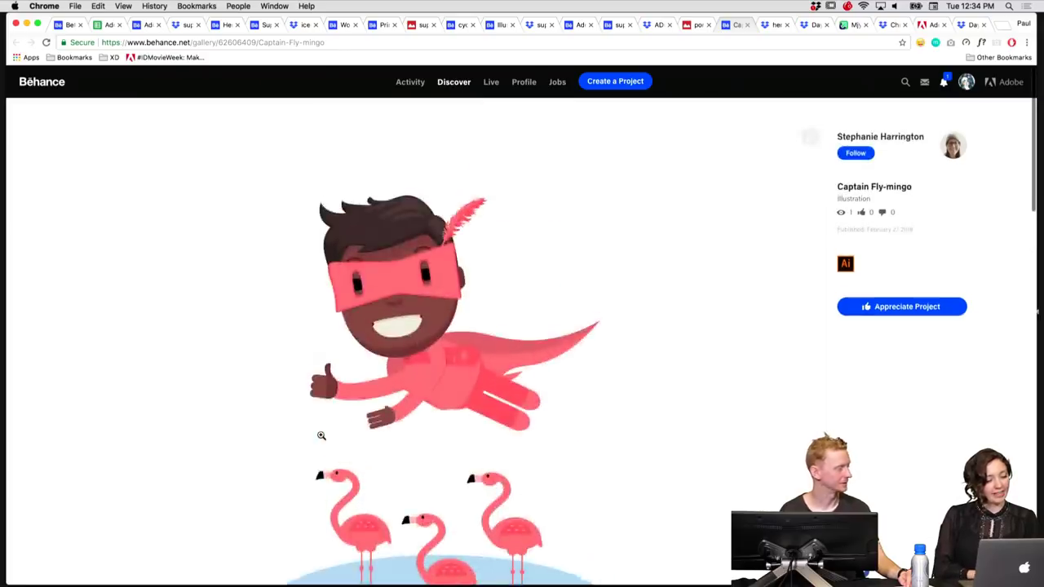
pyautogui.scroll(-3, 321, 436)
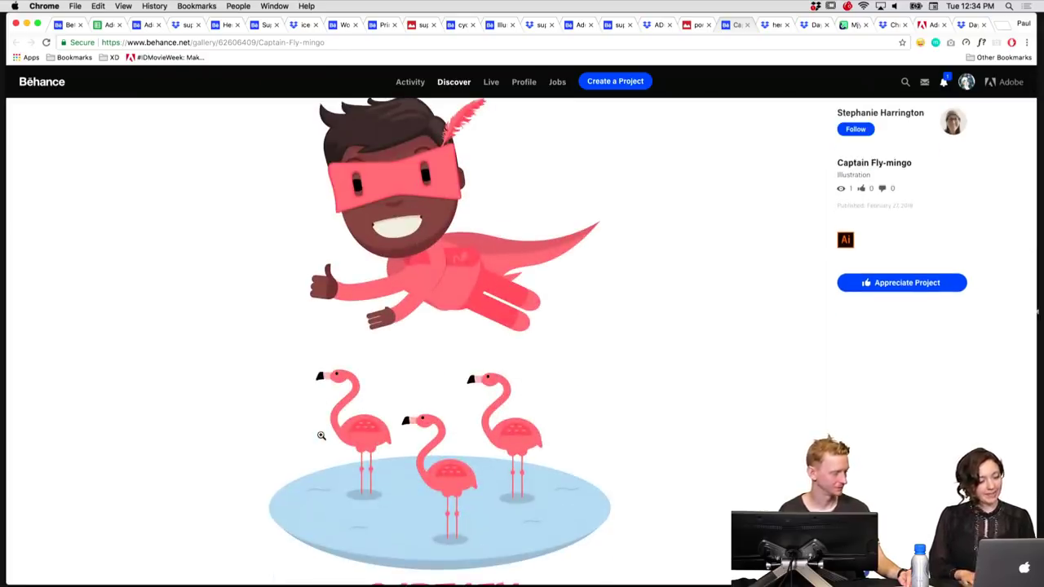
# - Go back through the Portal Woman and ADOBE-INCREDIBLE.jpg entries to view the "super hero adobe live" project
pyautogui.hotkey('ctrl', 'shift', 'Tab')
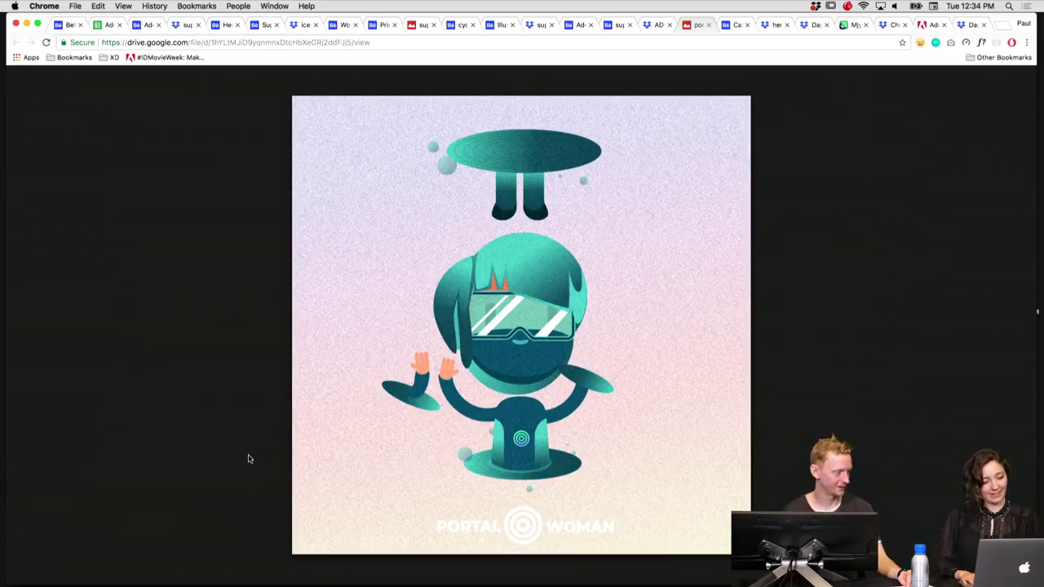
pyautogui.hotkey('ctrl', 'shift', 'Tab')
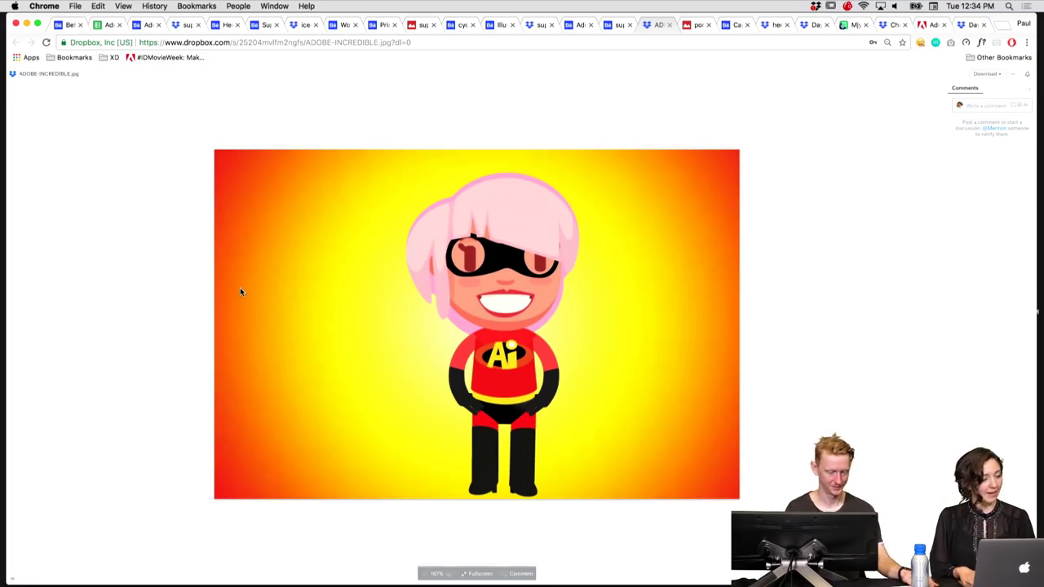
pyautogui.hotkey('ctrl', 'shift', 'Tab')
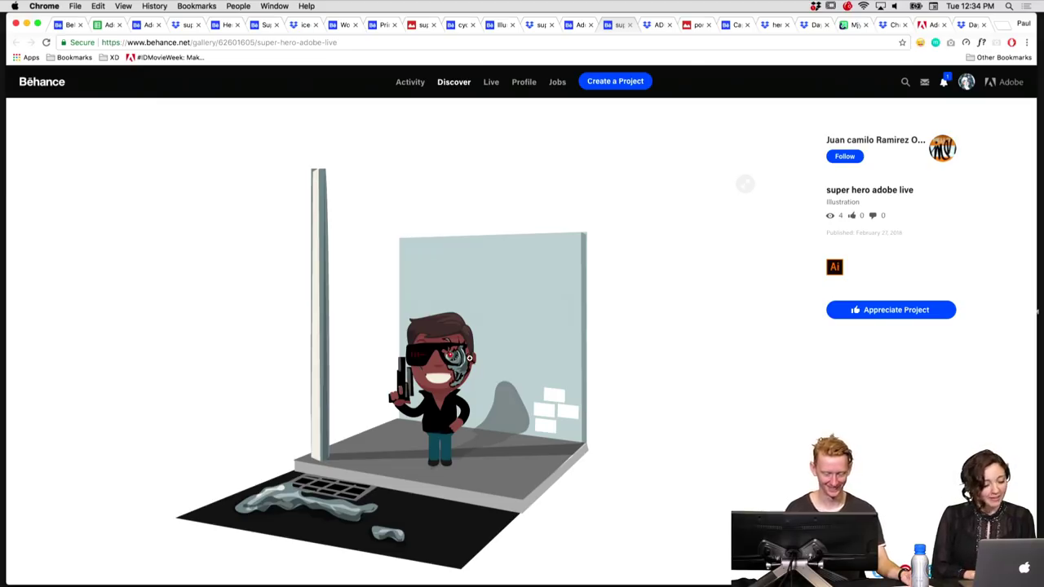
pyautogui.scroll(-1, 199, 362)
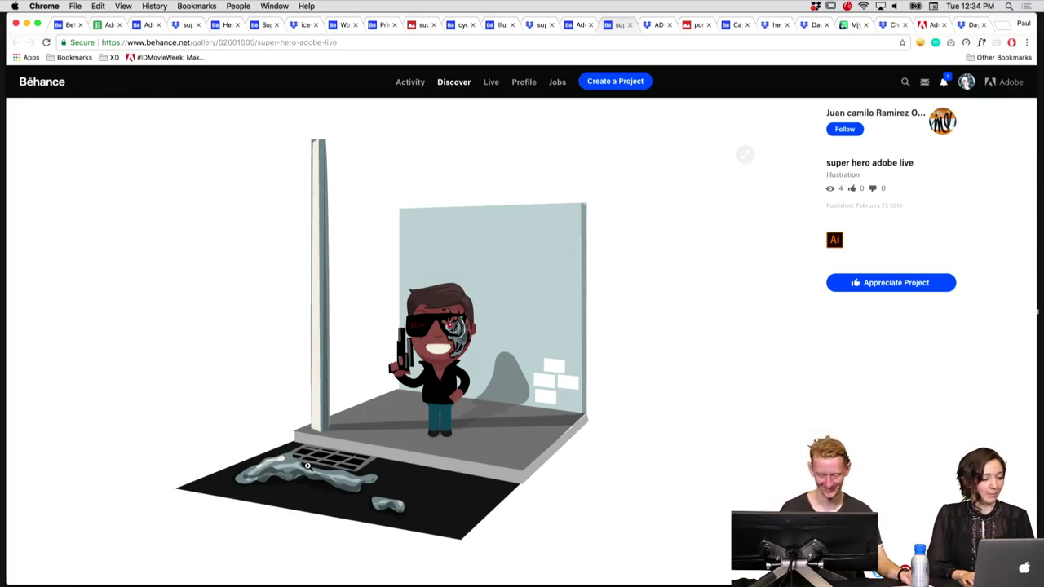
# - Examine the illustration and caption of the "Adobe Live Contest: Superhero" project
pyautogui.hotkey('ctrl', 'shift', 'Tab')
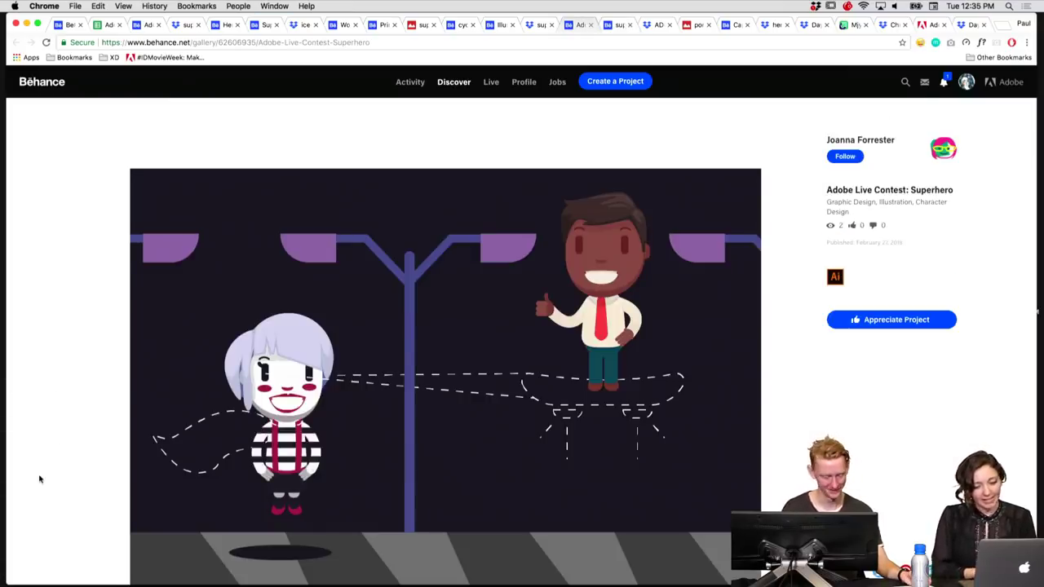
pyautogui.scroll(-5, 106, 417)
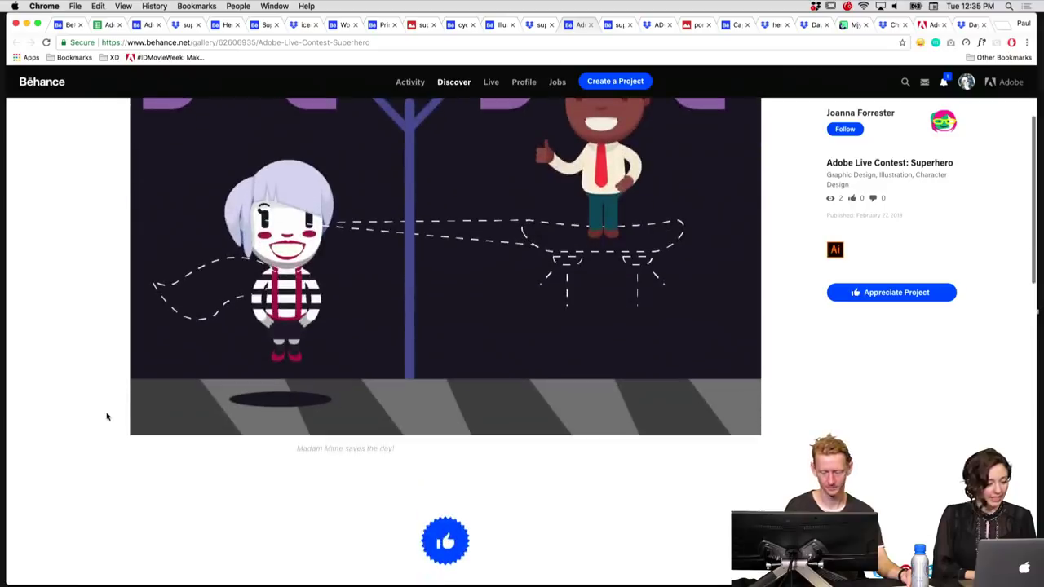
pyautogui.scroll(2, 118, 374)
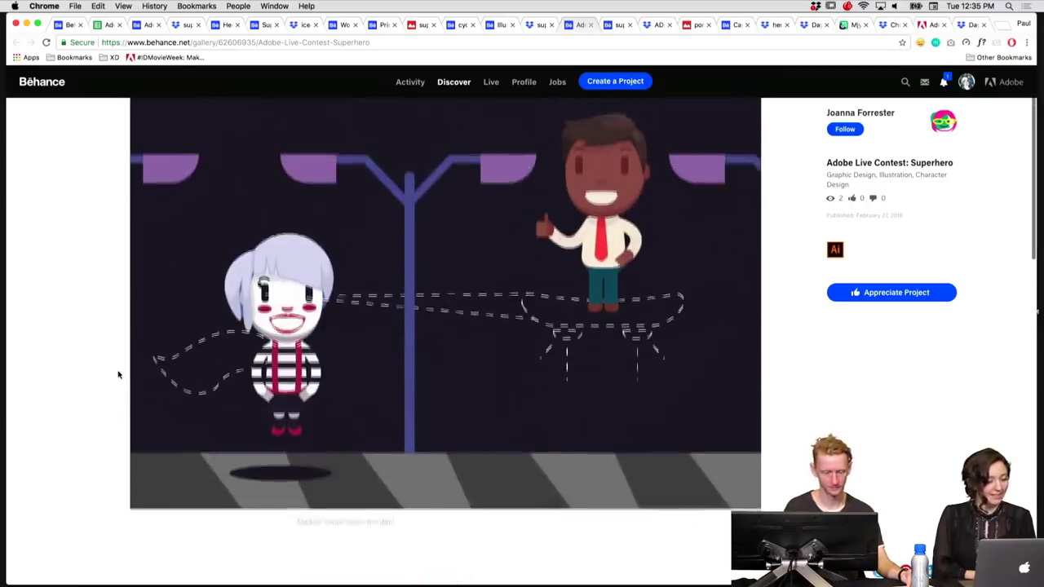
pyautogui.scroll(1, 119, 374)
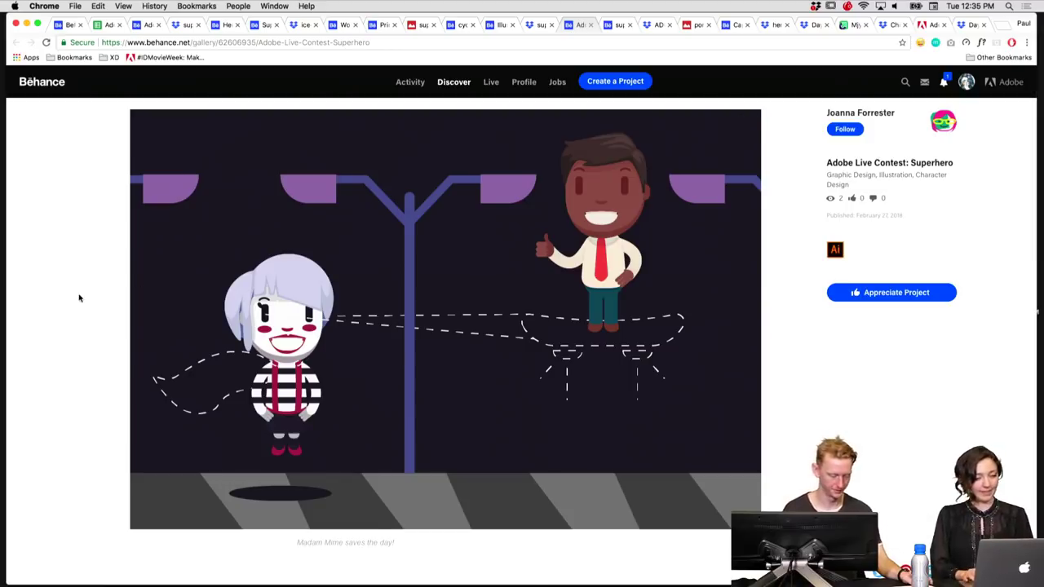
# - View the superhero-adobe-live.png entry and the Art Girl illustration on Behance
pyautogui.hotkey('ctrl', 'shift', 'Tab')
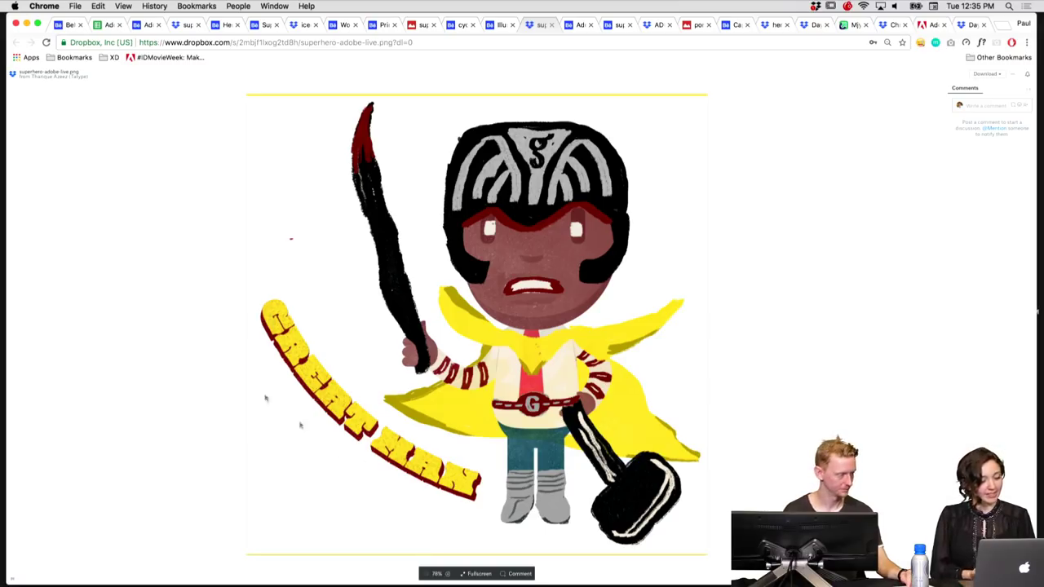
pyautogui.hotkey('ctrl', 'shift', 'Tab')
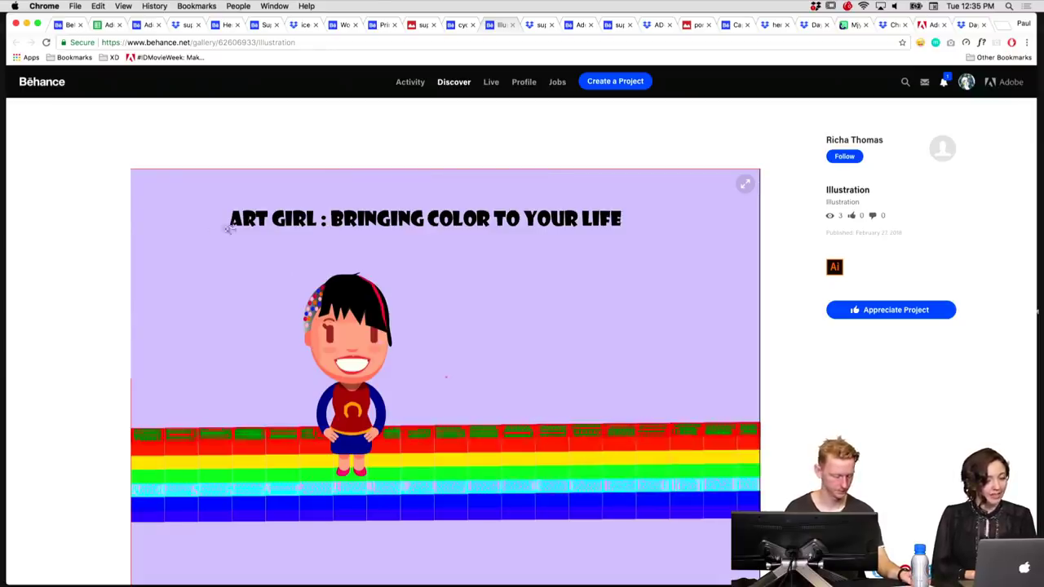
pyautogui.scroll(-2, 194, 242)
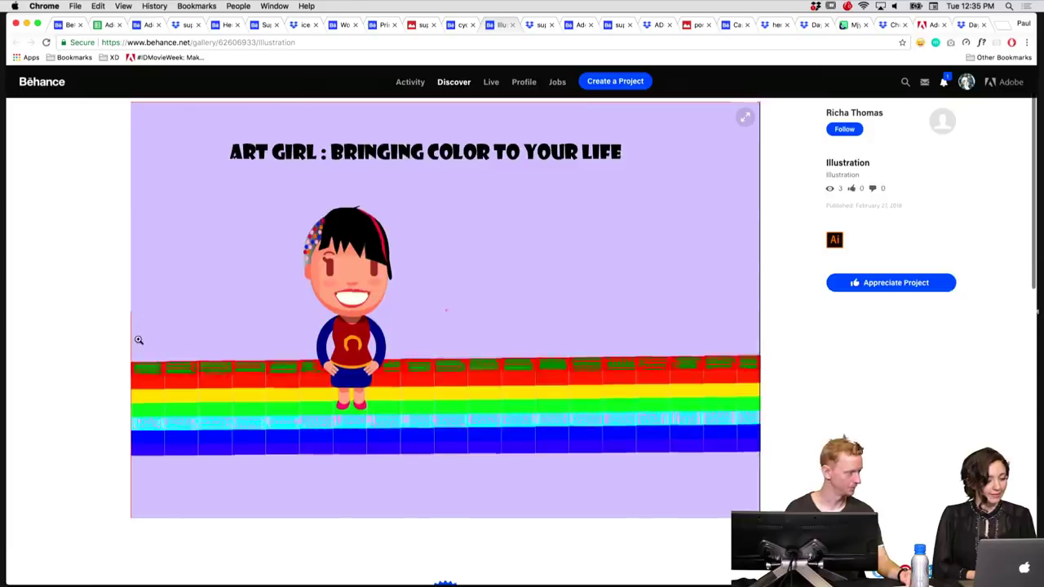
pyautogui.scroll(2, 138, 340)
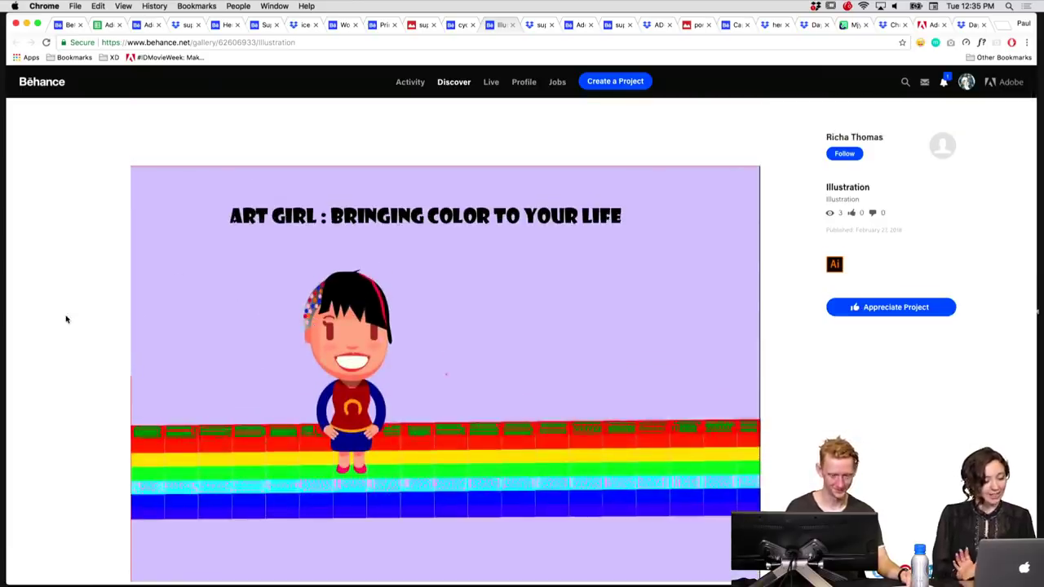
# - Examine the full illustration in the "cyclops superhero adobe challenge" project
pyautogui.hotkey('ctrl', 'shift', 'Tab')
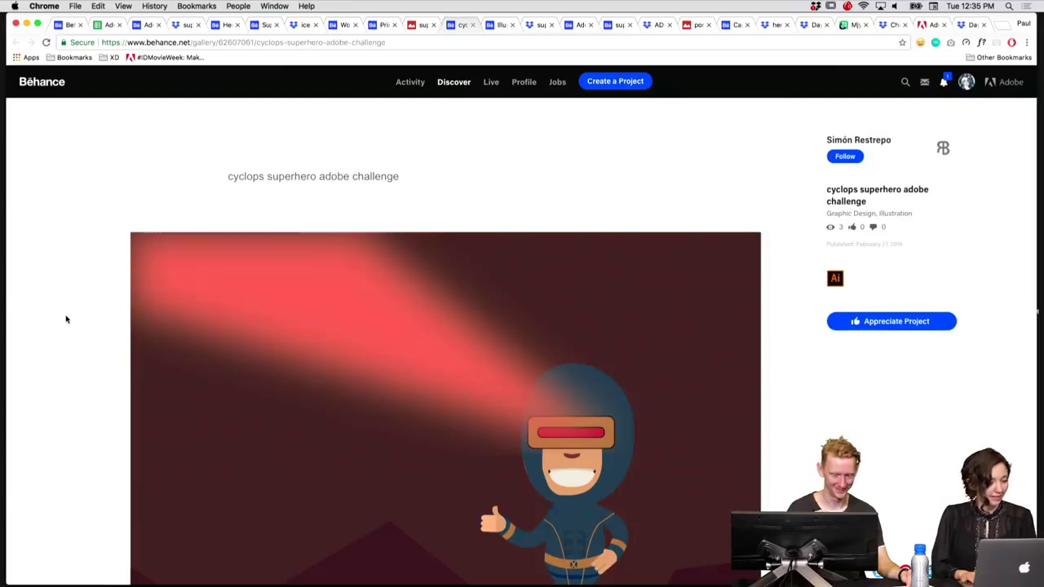
pyautogui.scroll(-3, 79, 259)
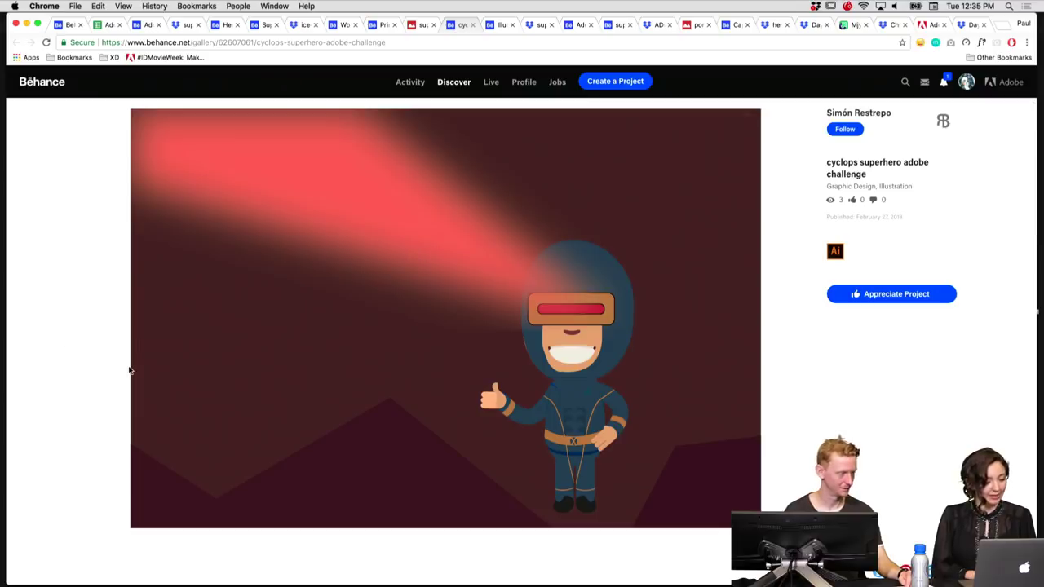
pyautogui.scroll(-1, 59, 371)
pyautogui.scroll(2, 58, 371)
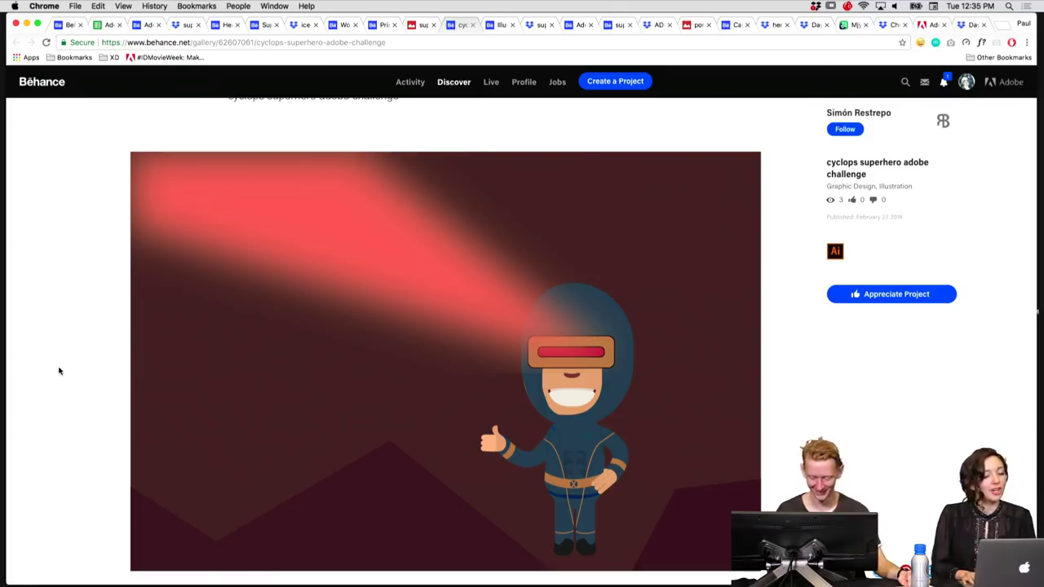
# - Go back through super_mama.jpg and the Princess LeAI poster to the Wonder Woman project
pyautogui.hotkey('ctrl', 'shift', 'Tab')
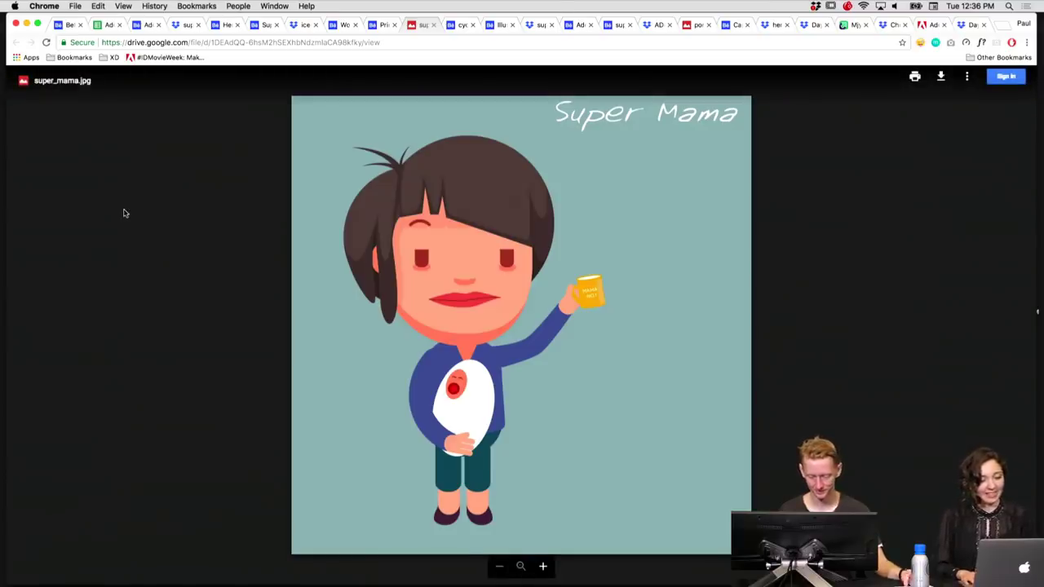
pyautogui.hotkey('ctrl', 'shift', 'Tab')
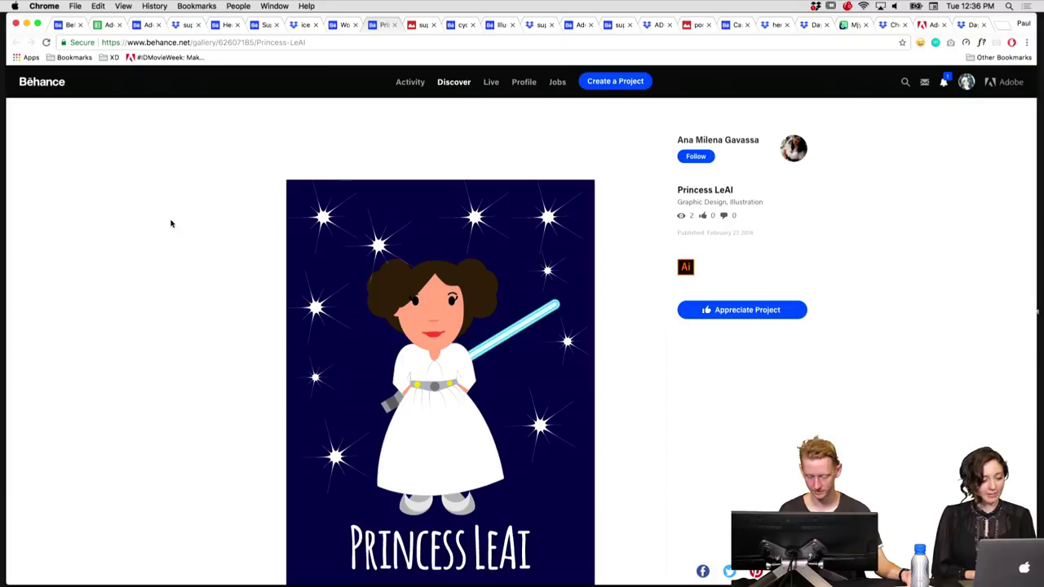
pyautogui.scroll(-2, 170, 223)
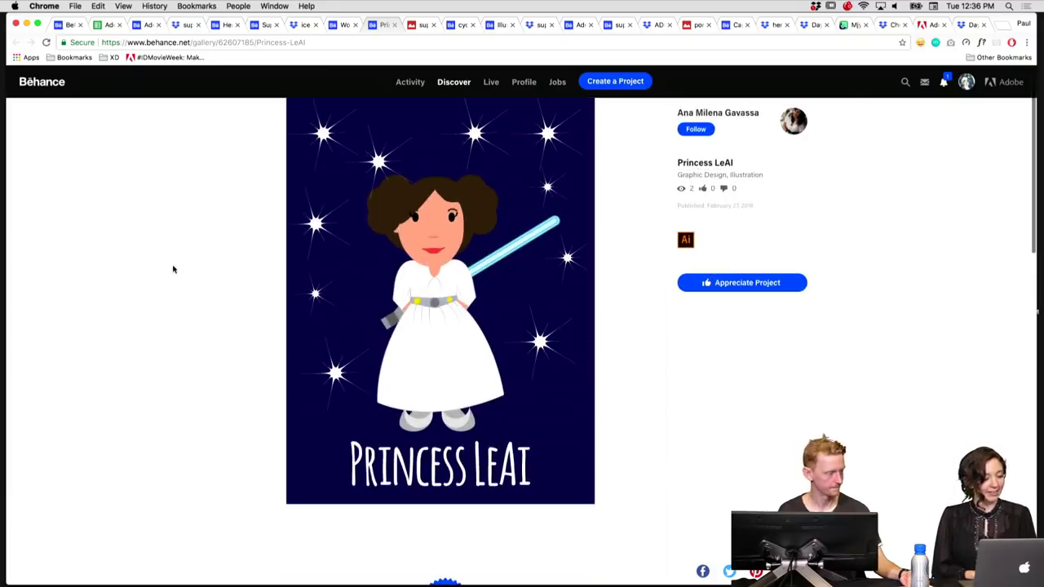
pyautogui.scroll(1, 173, 270)
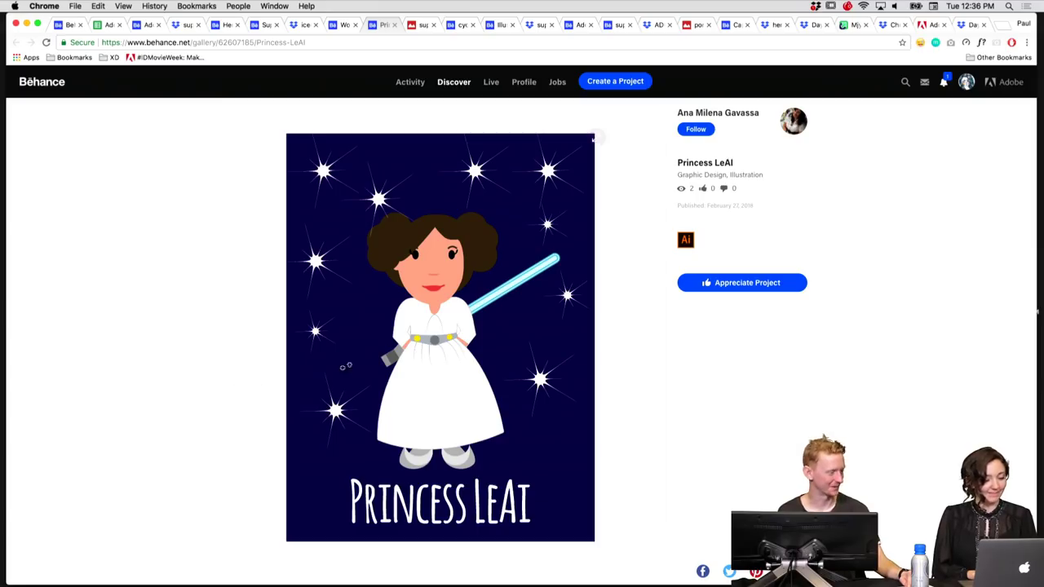
pyautogui.scroll(-1, 152, 380)
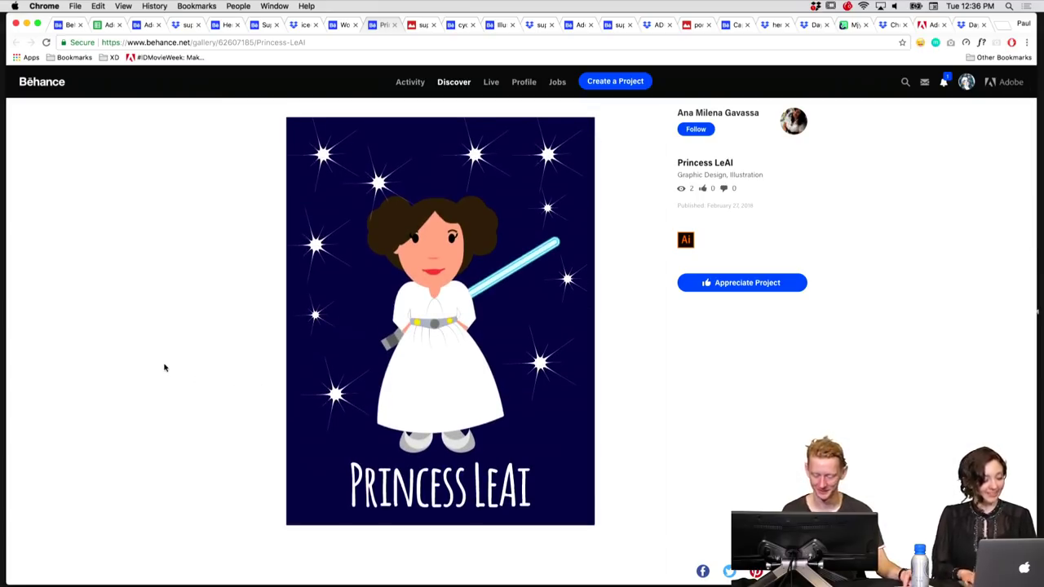
pyautogui.hotkey('ctrl', 'shift', 'Tab')
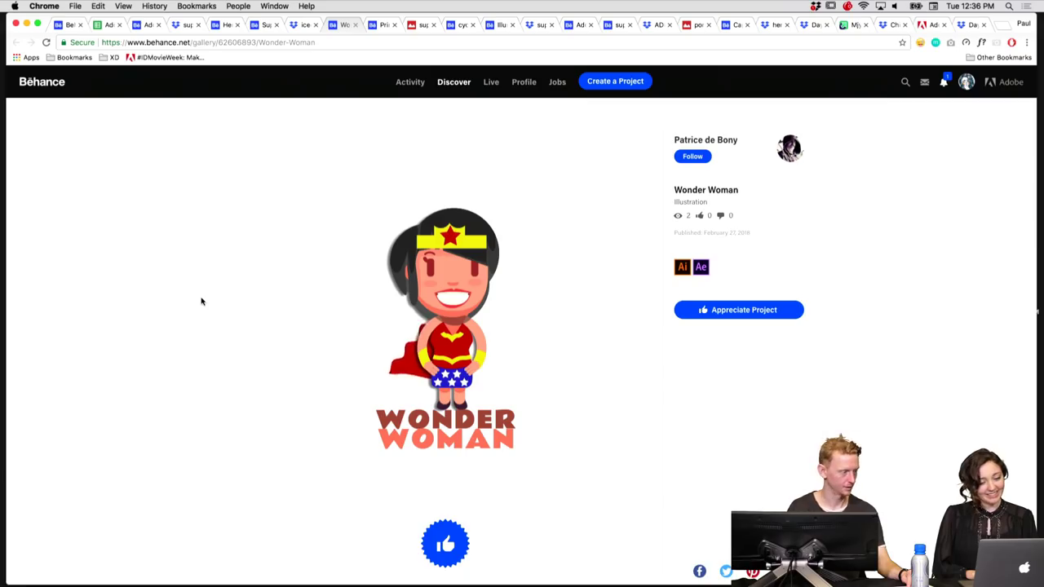
# - Go back from the Wonder Woman project through icecreamgirl.jpg to the Super illo! project
pyautogui.scroll(-1, 201, 299)
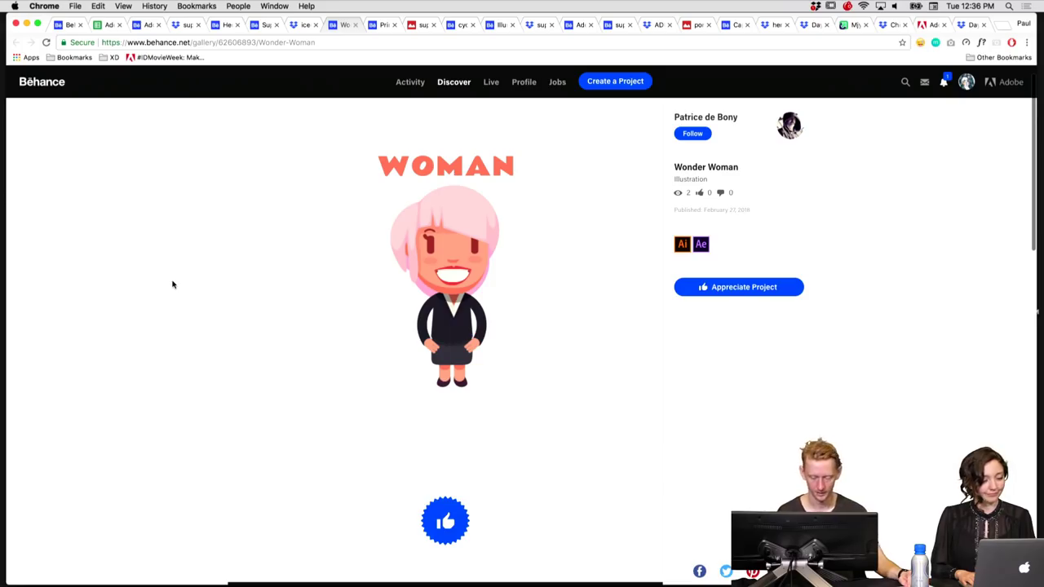
pyautogui.hotkey('ctrl', 'shift', 'Tab')
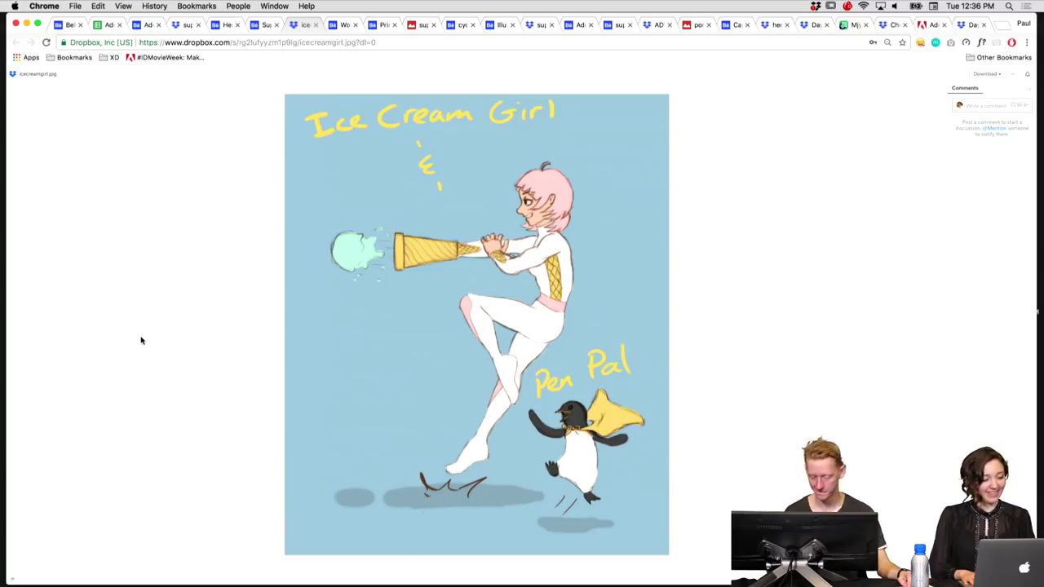
pyautogui.hotkey('ctrl', 'shift', 'Tab')
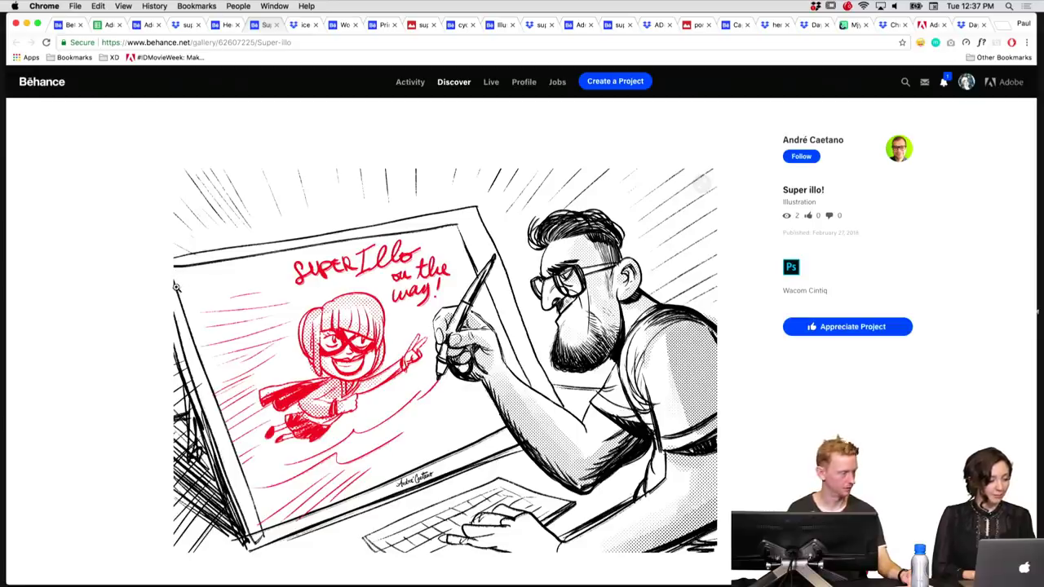
# - View the Super illo! drawing enlarged and return to its project page
pyautogui.scroll(-1, 177, 288)
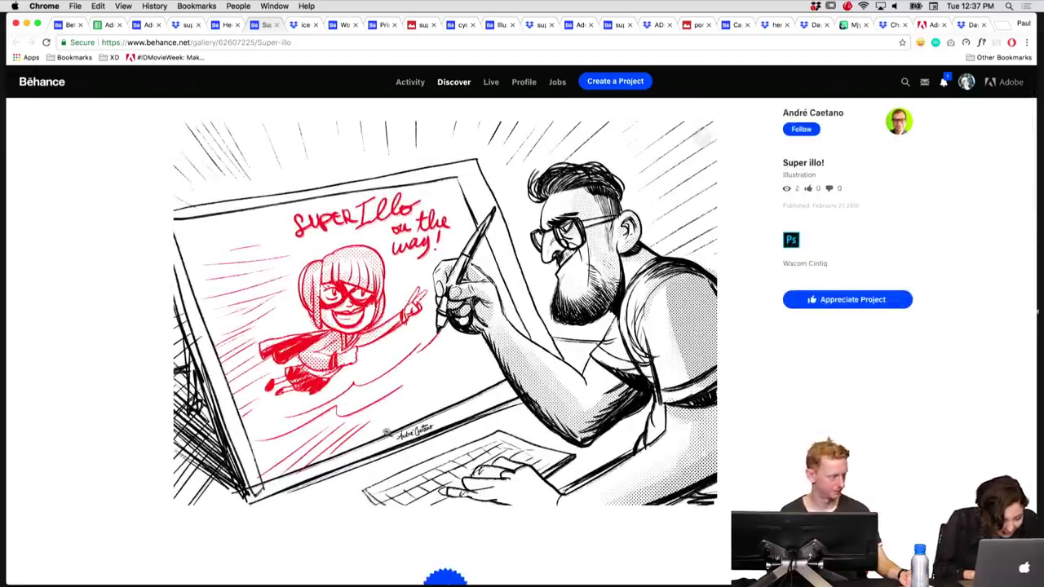
pyautogui.click(398, 442)
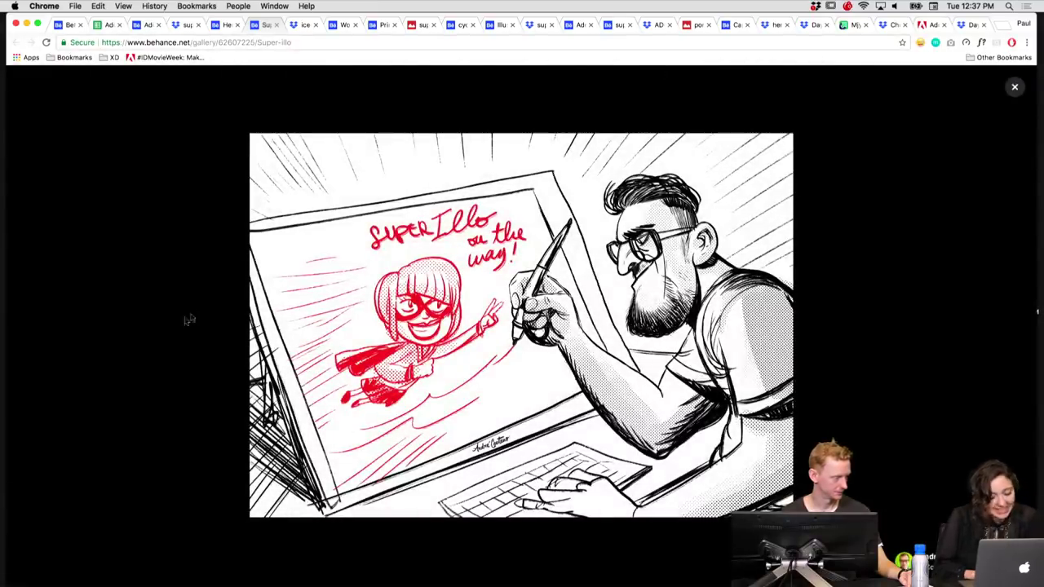
pyautogui.click(1014, 87)
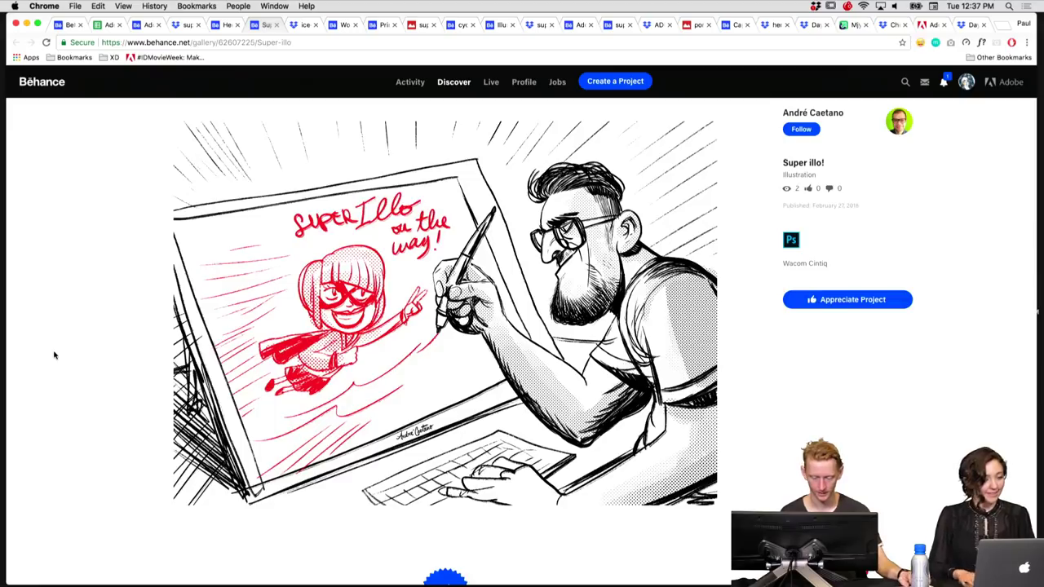
# - Go back to the Hero project on Behance and examine its sword-bearing character illustration
pyautogui.press('super+alt+Left')
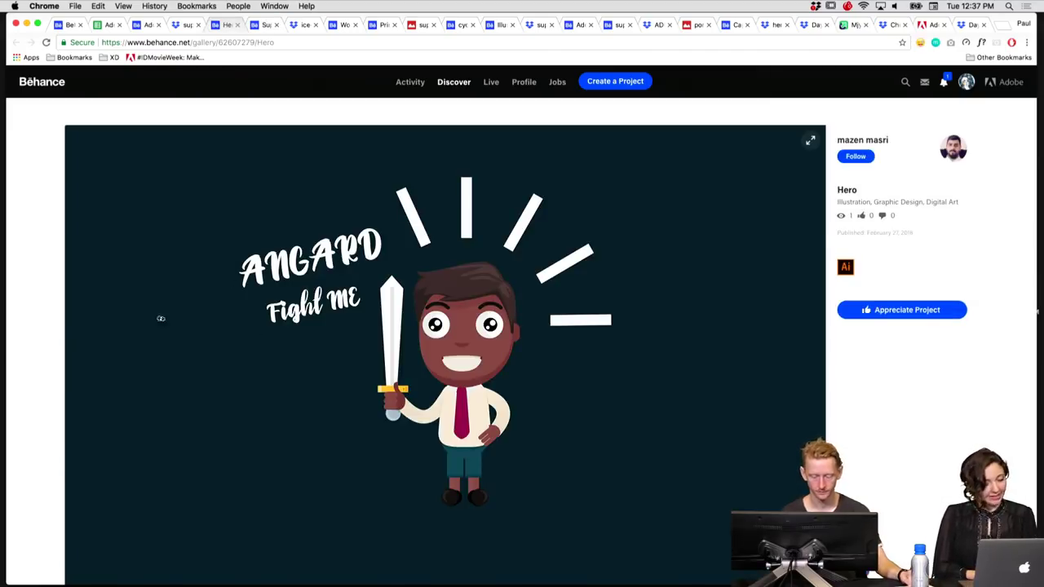
pyautogui.scroll(-3, 167, 367)
pyautogui.scroll(2, 168, 367)
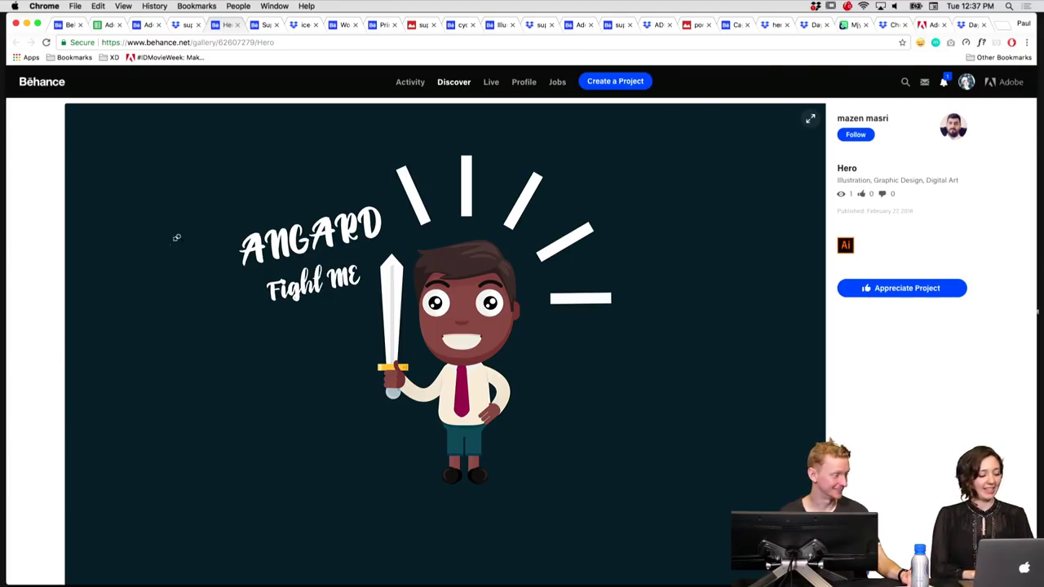
pyautogui.scroll(-1, 44, 356)
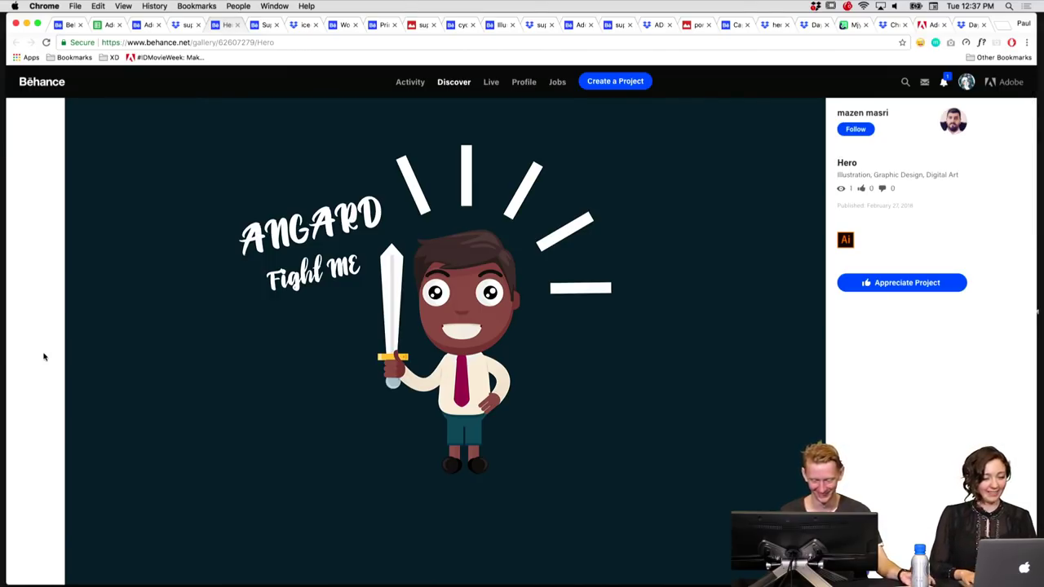
# - View super-heroes.jpg and examine the full caped heroine illustration in the Adobe Live Challenge project
pyautogui.press('super+alt+Left')
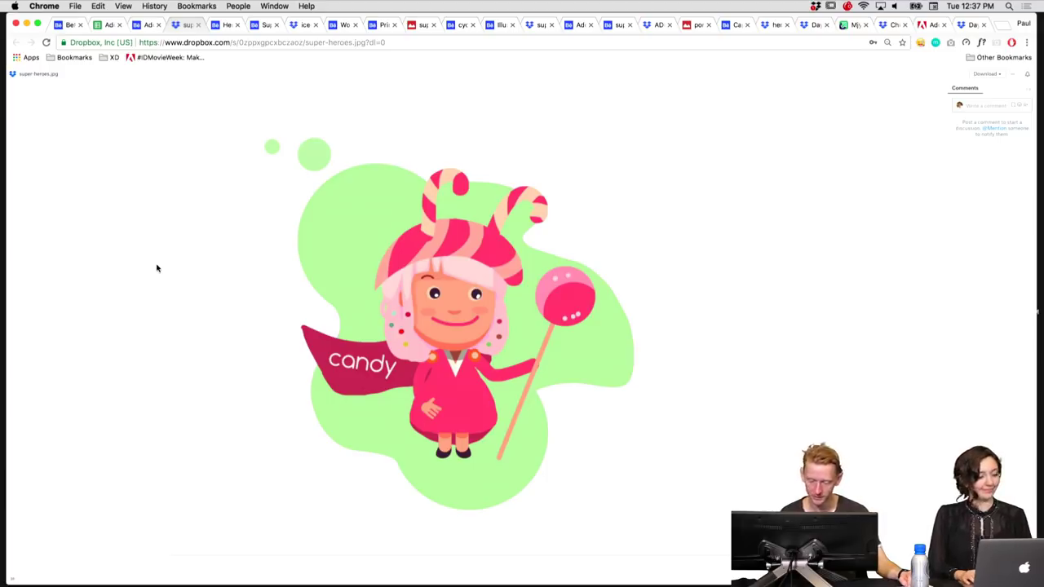
pyautogui.hotkey('ctrl', 'shift', 'Tab')
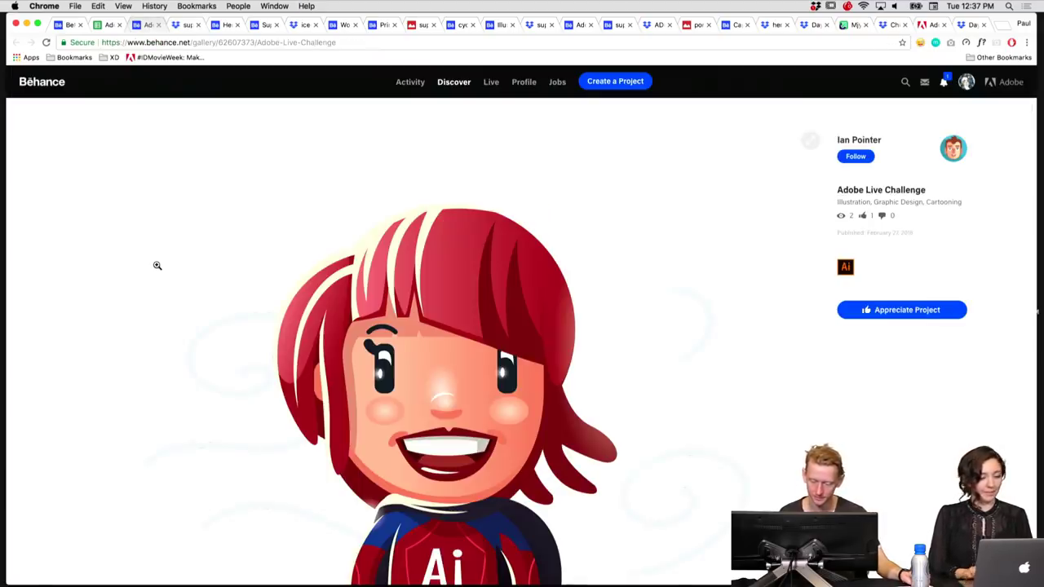
pyautogui.scroll(-5, 252, 282)
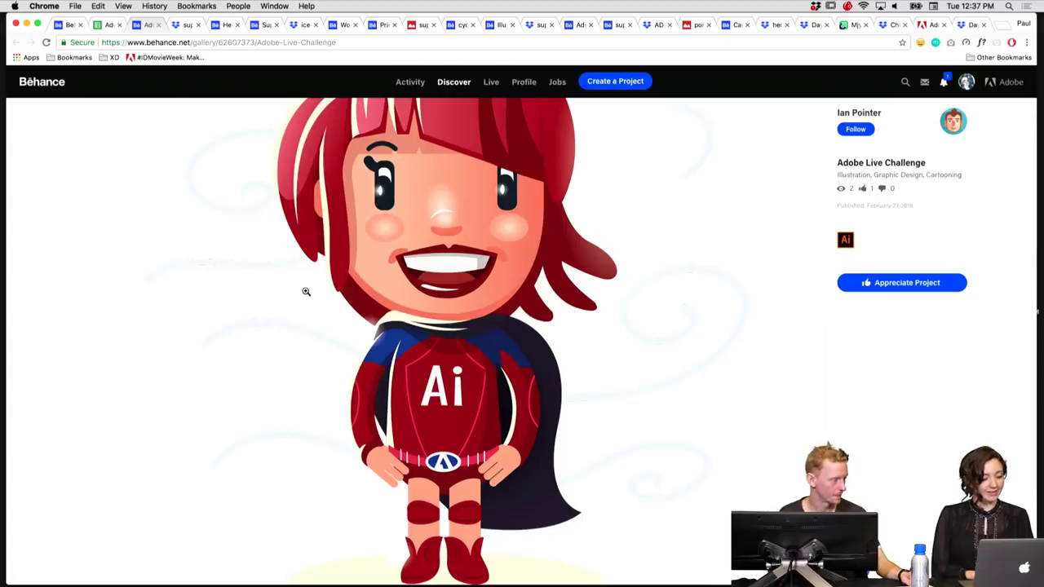
pyautogui.scroll(-3, 305, 292)
pyautogui.scroll(3, 305, 292)
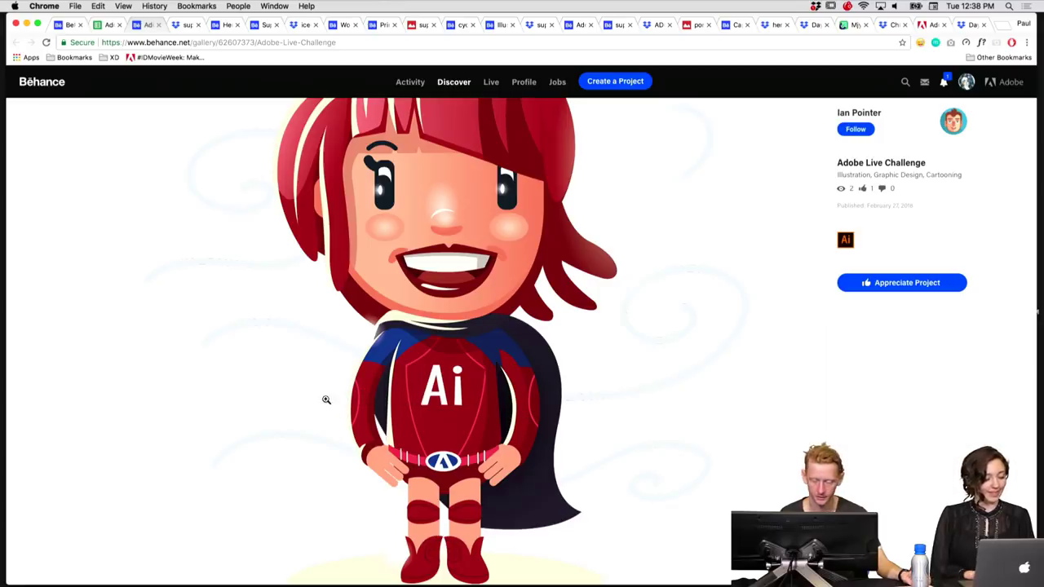
pyautogui.scroll(-5, 287, 360)
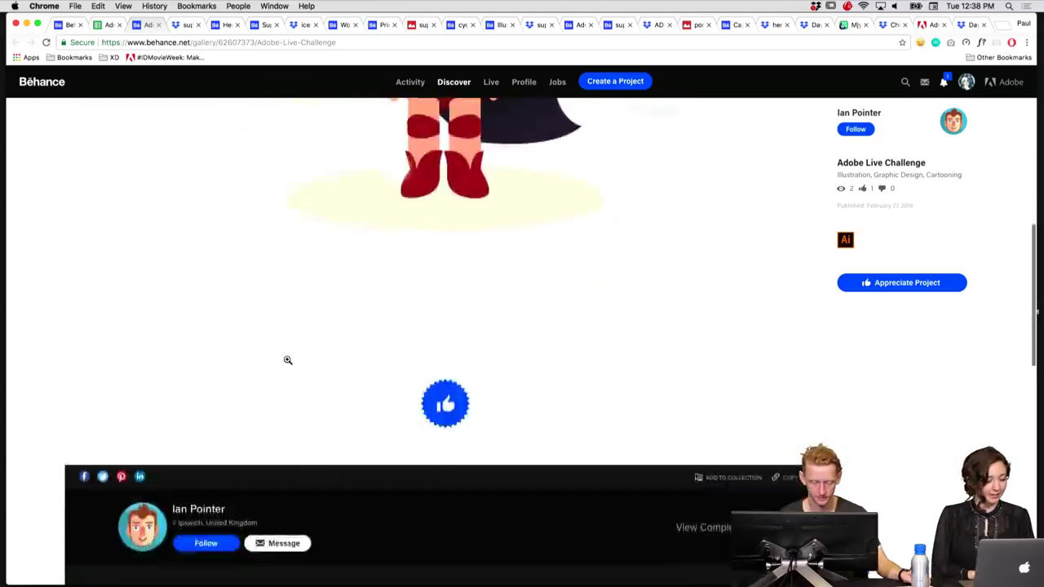
pyautogui.scroll(5, 287, 360)
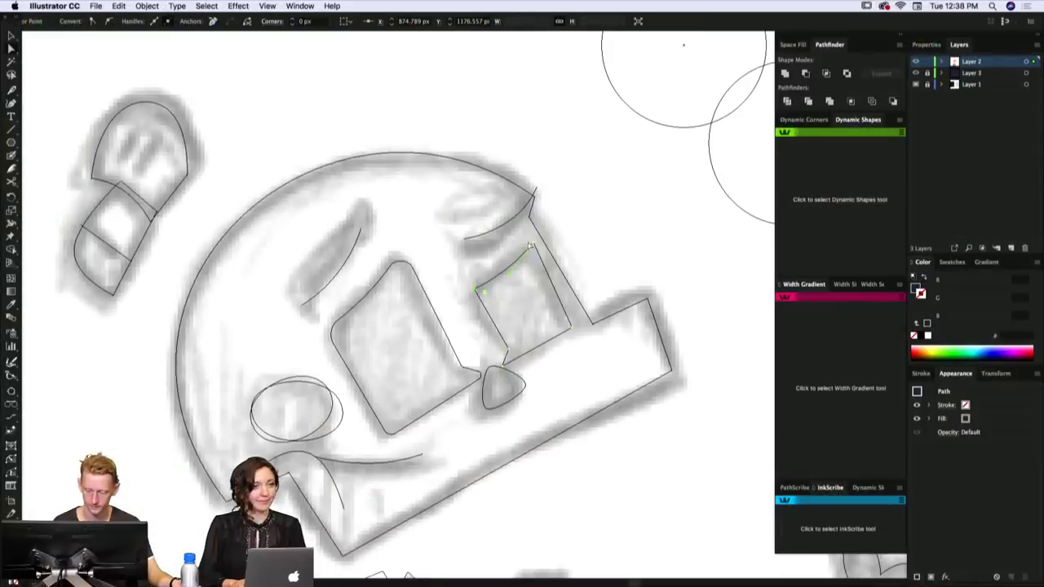
# - Round the two upper corners and the outer lower corner of the skull's smaller eye socket
pyautogui.click(533, 243)
pyautogui.keyDown('shift'); pyautogui.click(474, 289); pyautogui.keyUp('shift')
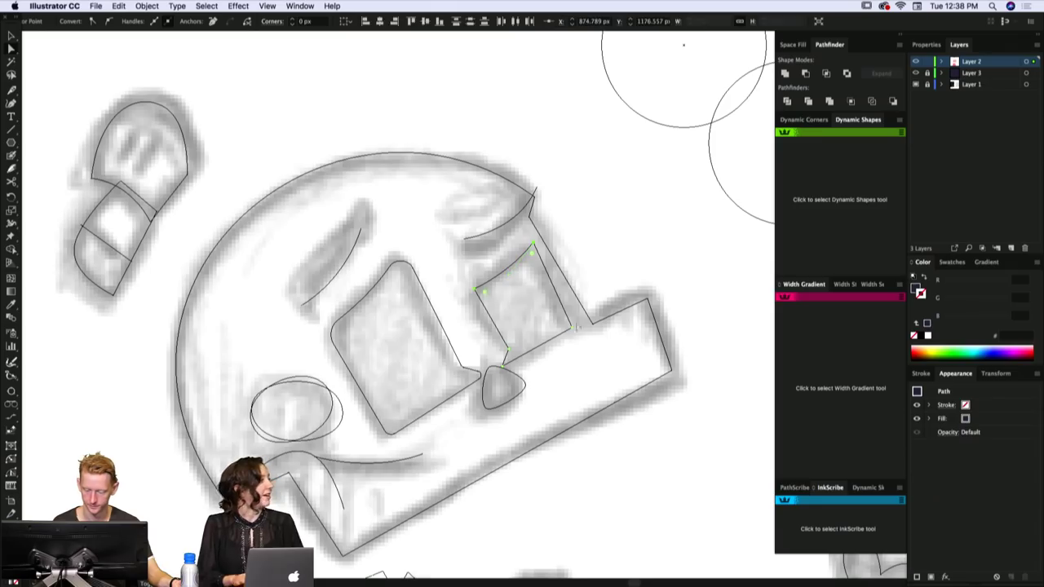
pyautogui.keyDown('shift'); pyautogui.click(571, 327); pyautogui.keyUp('shift')
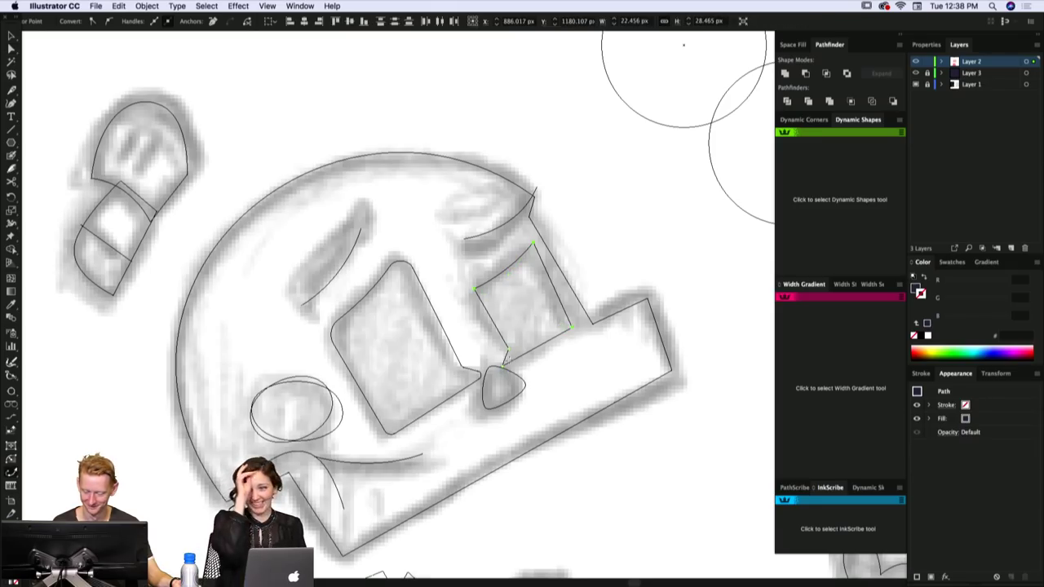
pyautogui.moveTo(562, 325); pyautogui.dragTo(553, 321)
pyautogui.click(522, 303)
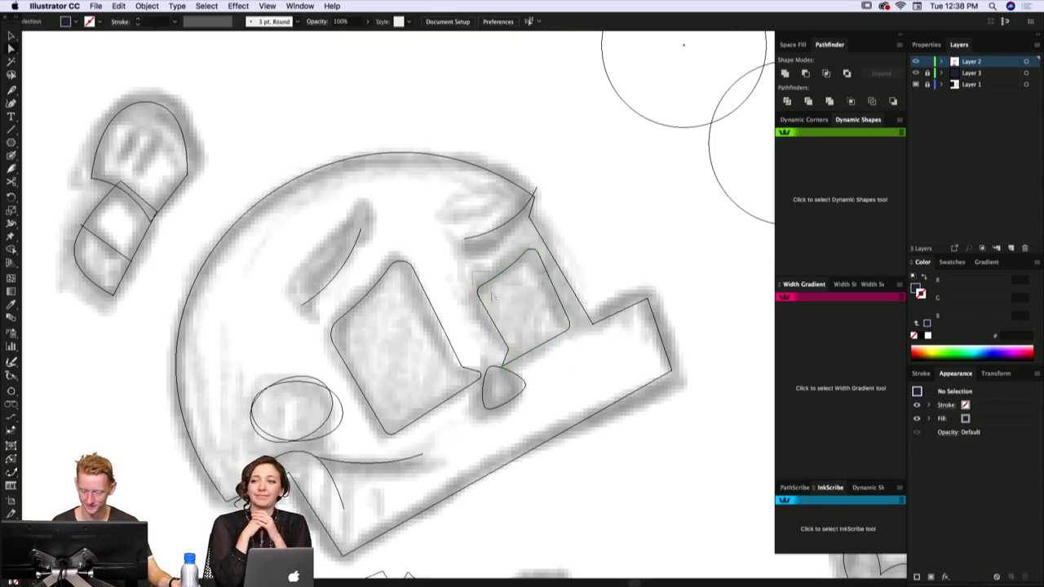
# - Round the smaller eye socket's lower corner beside the nose with a corner radius of about 0.62 px
pyautogui.click(481, 286)
pyautogui.moveTo(487, 295); pyautogui.dragTo(502, 333)
pyautogui.click(521, 298)
pyautogui.scroll(-1, 527, 324)
pyautogui.click(501, 330)
pyautogui.click(519, 311)
pyautogui.click(494, 346)
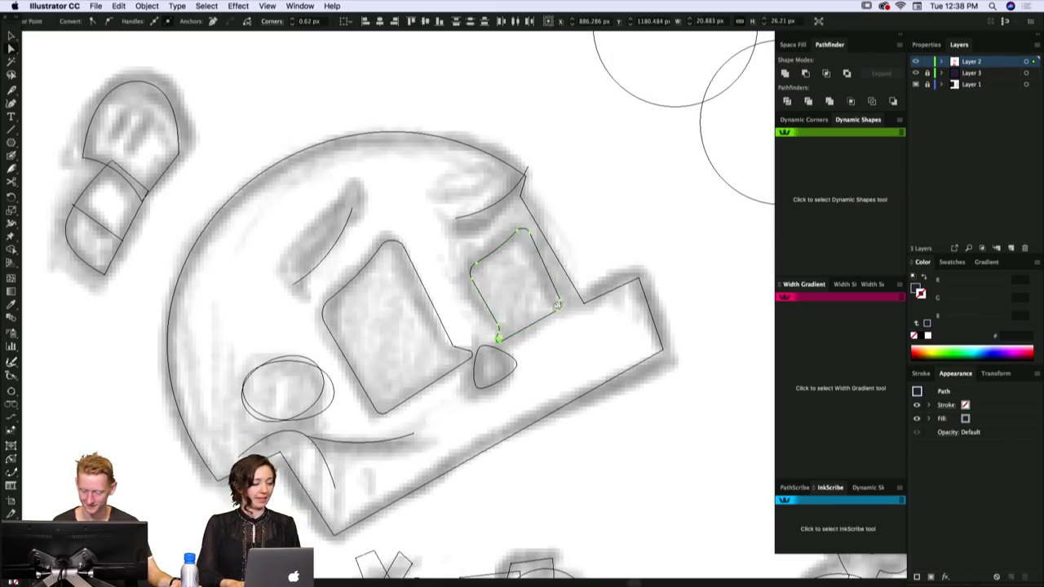
# - Return to the coloured preview and give the cheek's ellipse outline the pink stroke colour ff738c
pyautogui.hscroll(1, 539, 283)
pyautogui.click(539, 282)
pyautogui.hscroll(-1, 530, 244)
pyautogui.press('super+y')
pyautogui.scroll(-2, 534, 259)
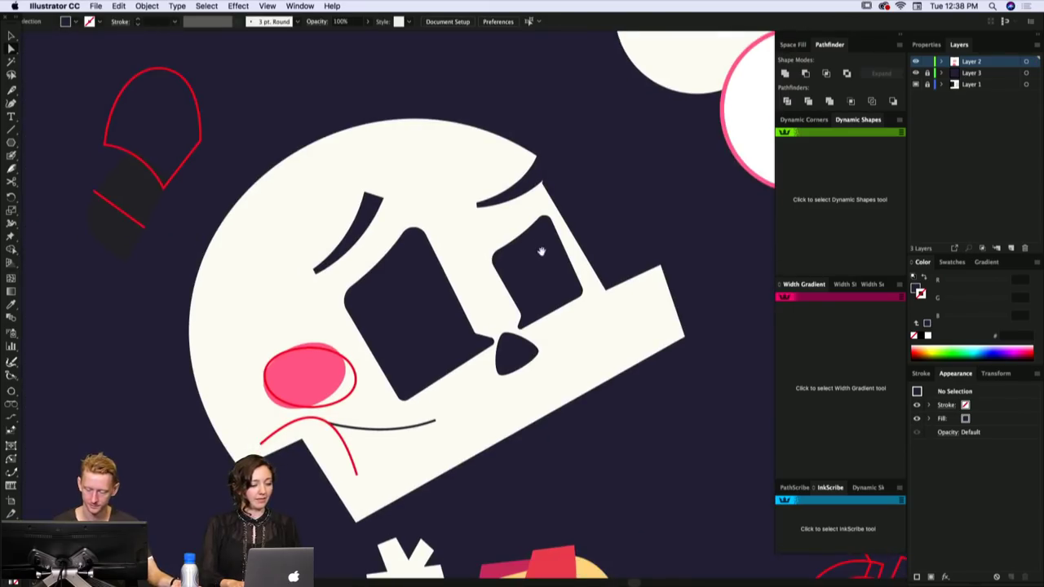
pyautogui.press('super+minus')
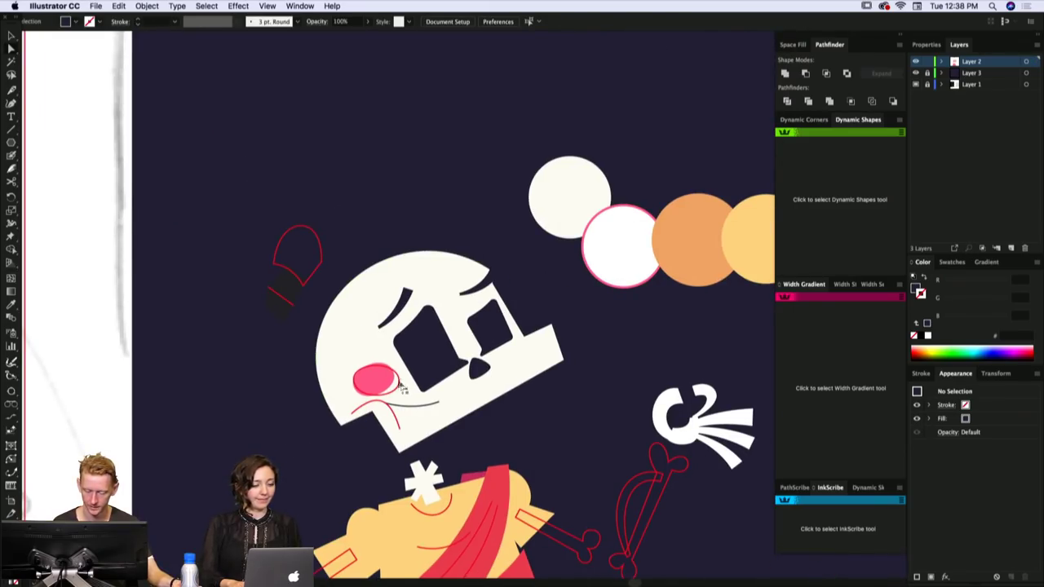
pyautogui.click(402, 389)
pyautogui.click(398, 384)
pyautogui.press('i')
pyautogui.keyDown('shift'); pyautogui.click(385, 381); pyautogui.keyUp('shift')
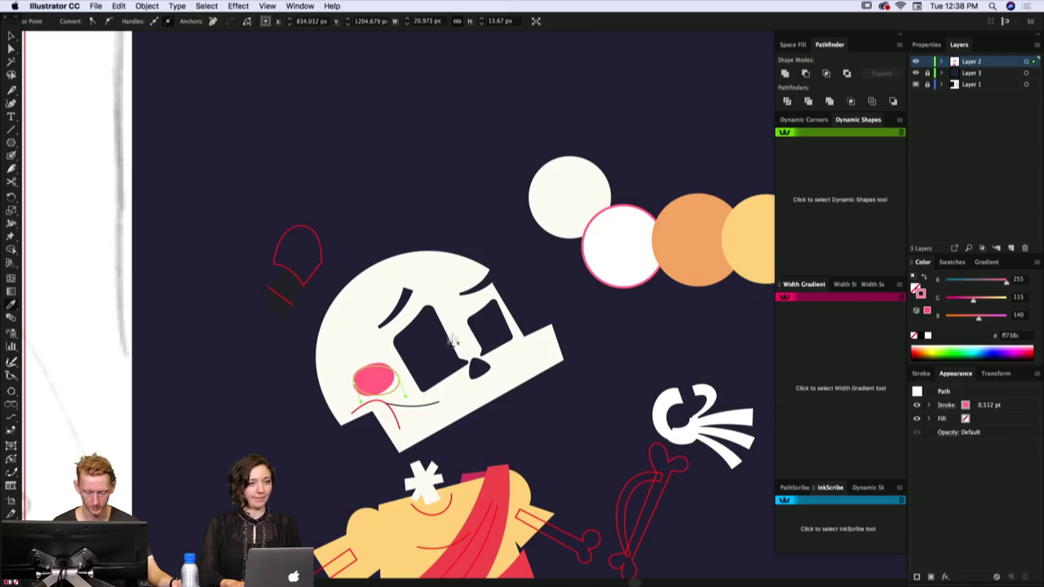
pyautogui.press('super+shift+a')
# - Compare the skull's face in outline view and coloured preview against the underlying sketch
pyautogui.press('z')
pyautogui.moveTo(439, 360); pyautogui.dragTo(510, 300)
pyautogui.press('super+y')
pyautogui.press('super+y')
pyautogui.press('super+y')
pyautogui.press('super+y')
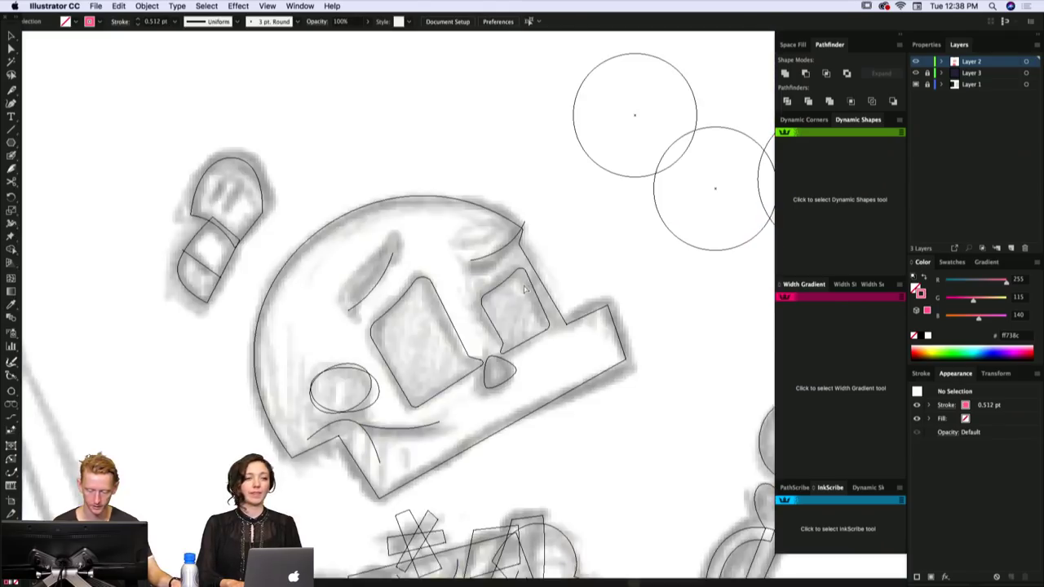
pyautogui.press('super+y')
pyautogui.press('super+y')
pyautogui.press('super+y')
pyautogui.press('super+y')
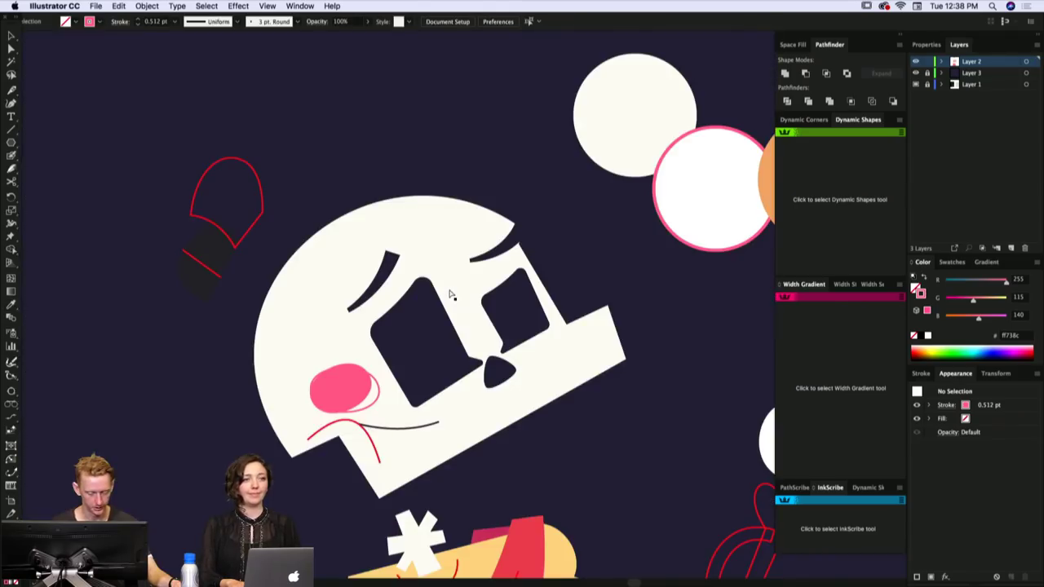
pyautogui.press('v')
pyautogui.click(447, 266)
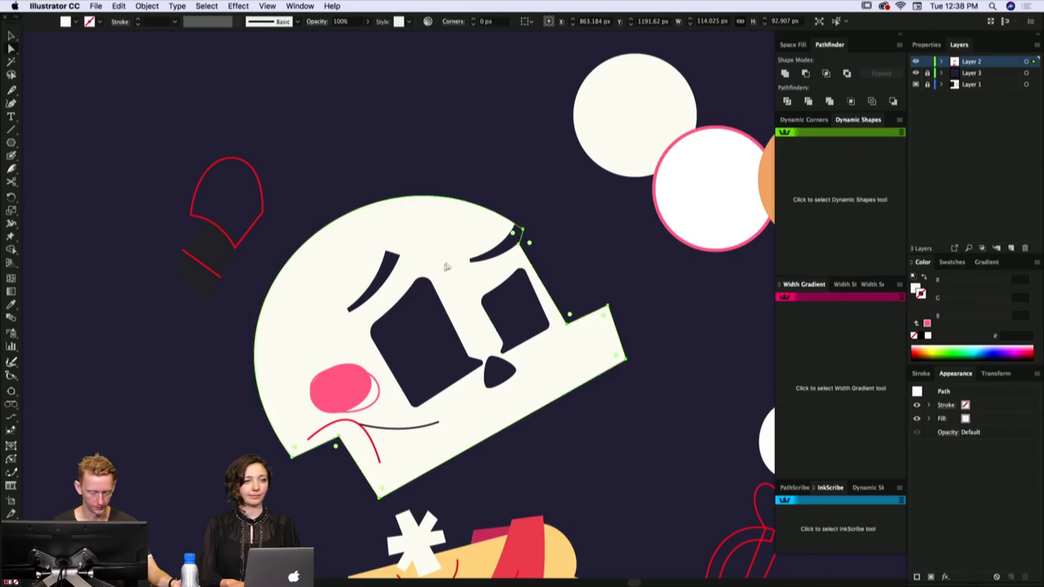
pyautogui.press('super+y')
pyautogui.click(435, 277)
pyautogui.press('super+y')
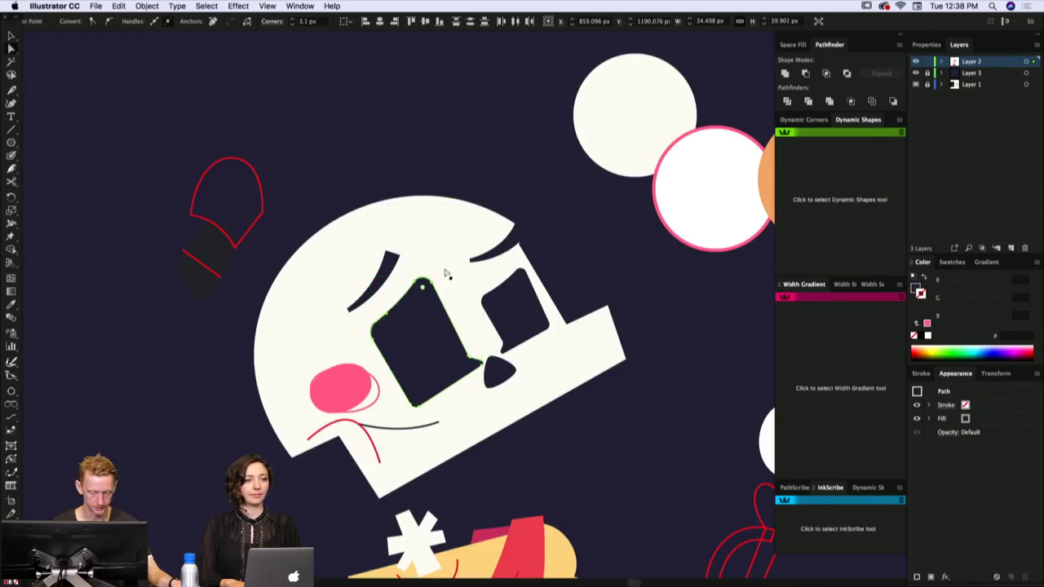
pyautogui.click(448, 268)
pyautogui.moveTo(448, 268); pyautogui.dragTo(404, 307)
pyautogui.press('super+z')
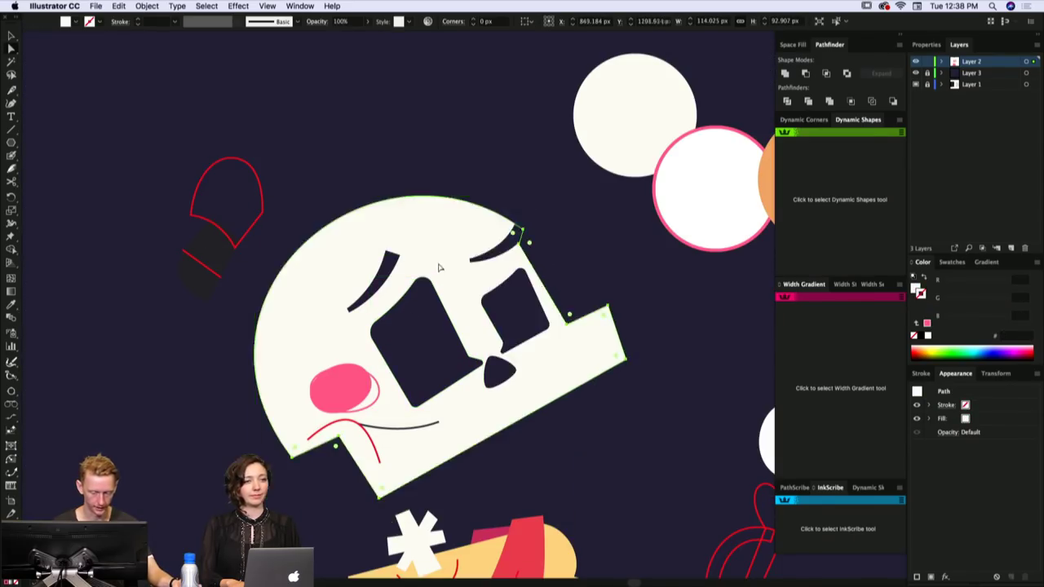
# - Select the larger eye socket's path in outline view and check its rounded corners against the sketch
pyautogui.press('super+y')
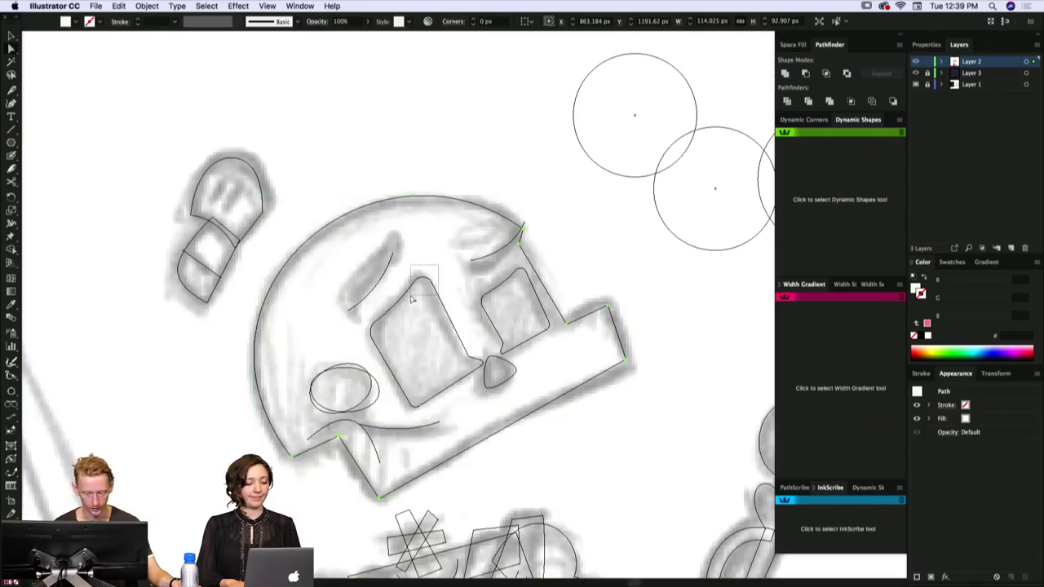
pyautogui.click(412, 294)
pyautogui.keyDown('super'); pyautogui.click(428, 281); pyautogui.keyUp('super')
pyautogui.moveTo(487, 275); pyautogui.dragTo(513, 263)
pyautogui.press('super+y')
pyautogui.press('super+y')
pyautogui.scroll(-1, 512, 262)
pyautogui.hscroll(1, 512, 261)
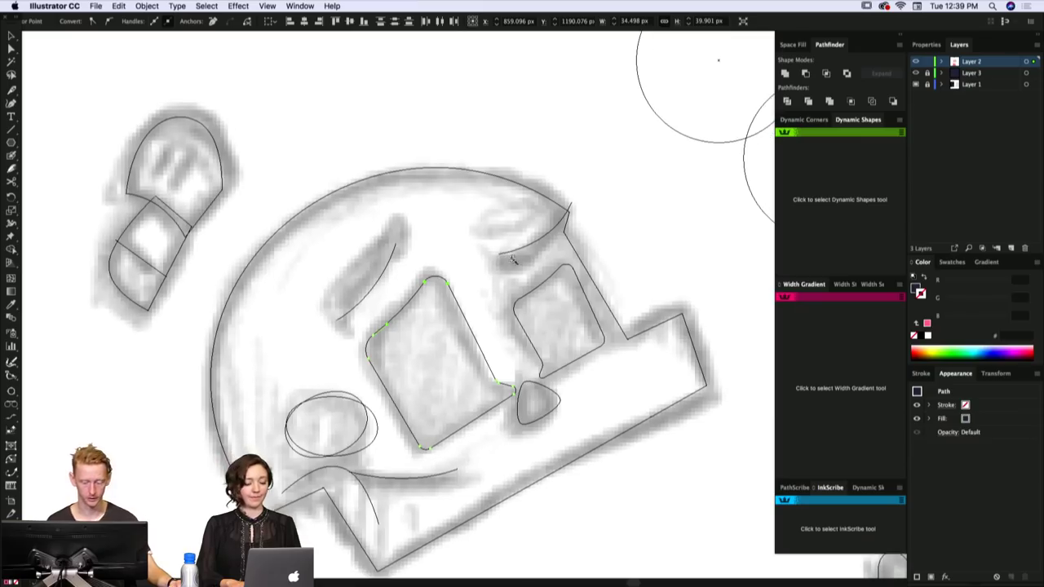
pyautogui.scroll(-1, 481, 286)
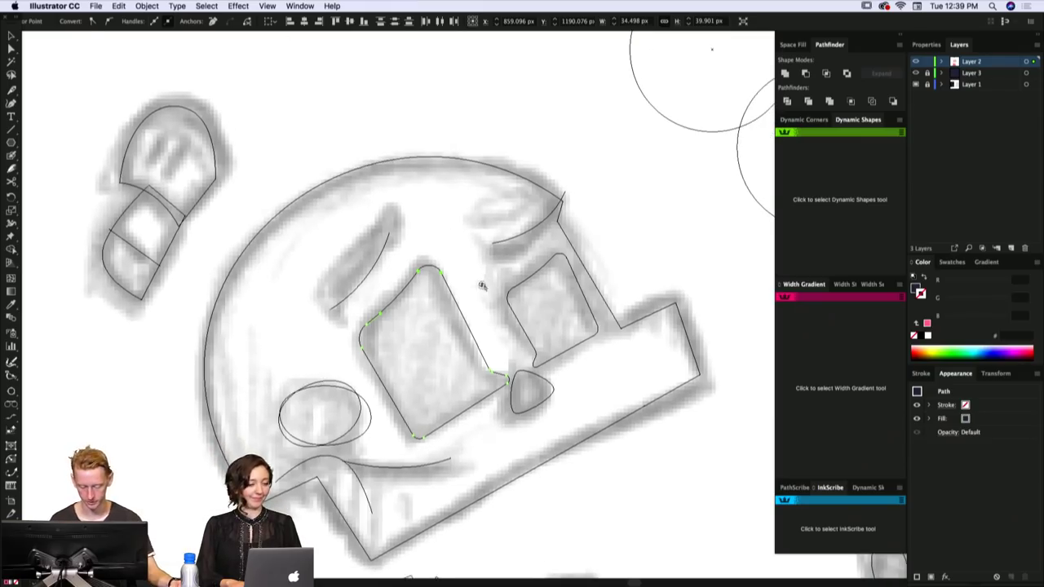
pyautogui.press('super+shift+a')
# - Reshape the skull's smile line by adjusting its free end point and curve handle to follow the sketch
pyautogui.press('a')
pyautogui.scroll(-3, 514, 268)
pyautogui.hscroll(1, 513, 267)
pyautogui.scroll(-4, 515, 270)
pyautogui.hscroll(1, 514, 269)
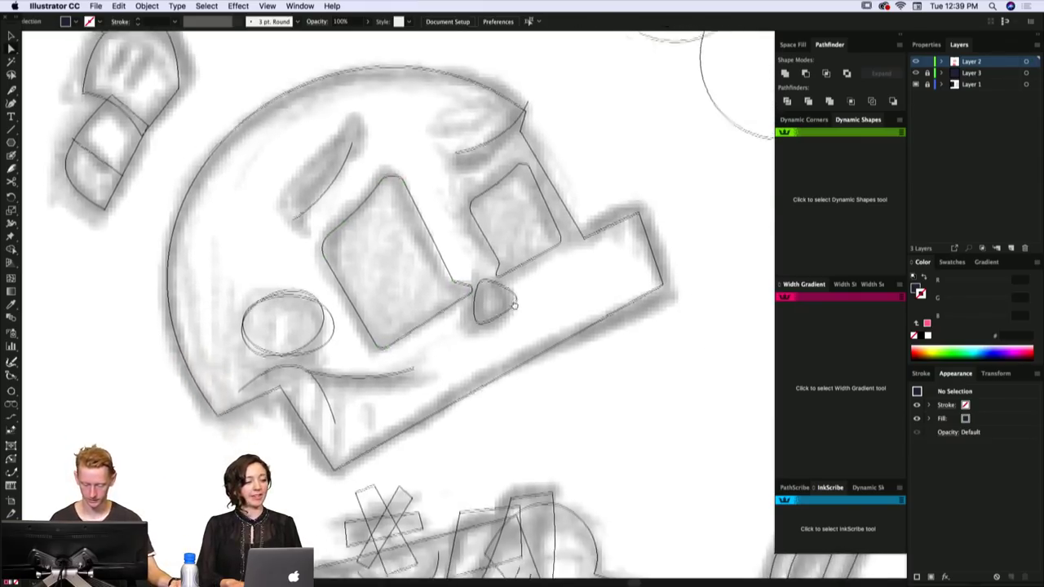
pyautogui.click(412, 367)
pyautogui.moveTo(412, 367); pyautogui.dragTo(415, 372)
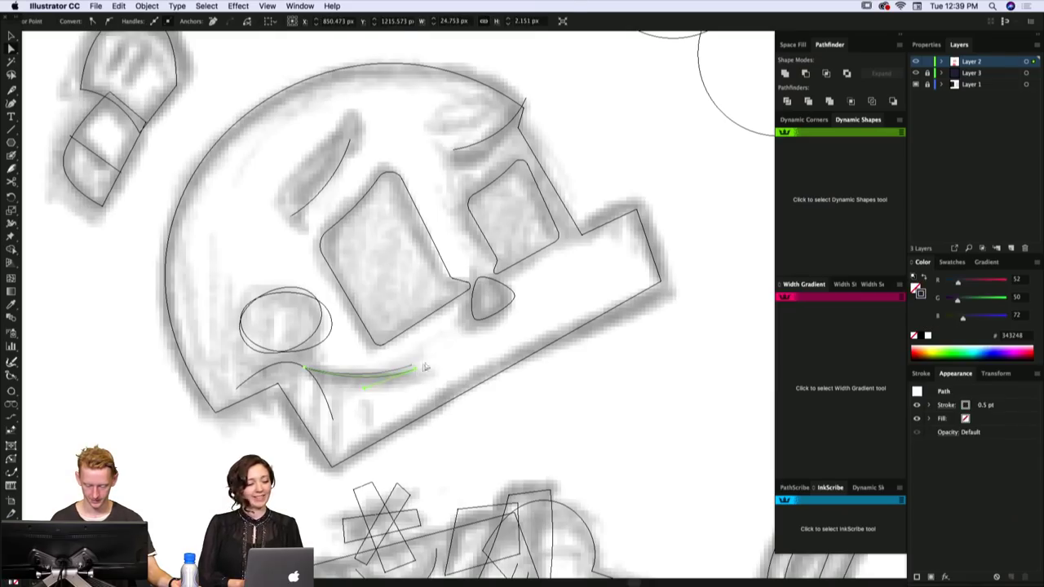
pyautogui.click(431, 359)
pyautogui.click(415, 369)
pyautogui.press('p')
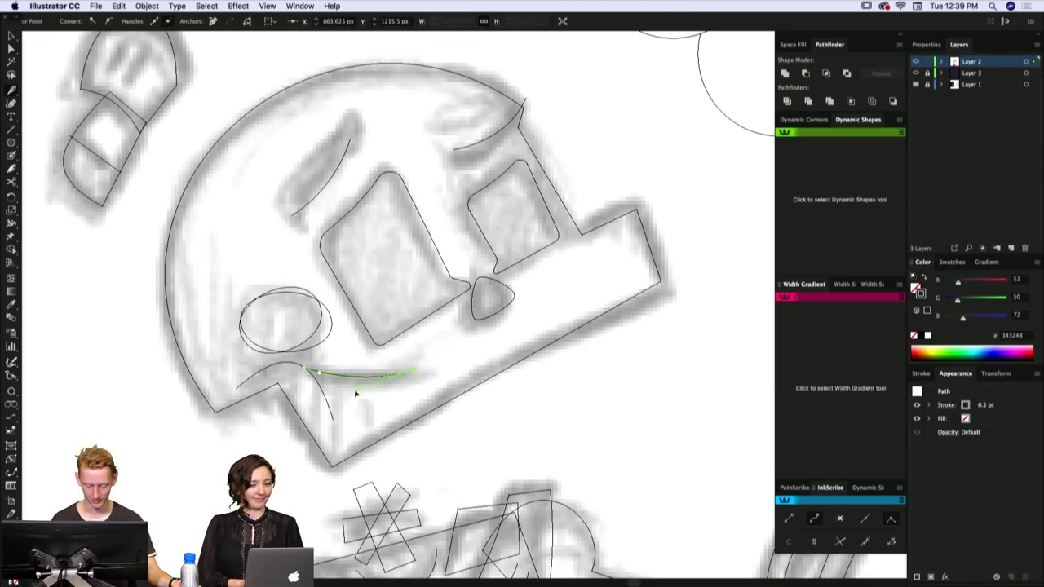
# - Return to the coloured preview and give the red cheek crease beside the smile the dark stroke colour 343248
pyautogui.scroll(-3, 468, 326)
pyautogui.press('super+y')
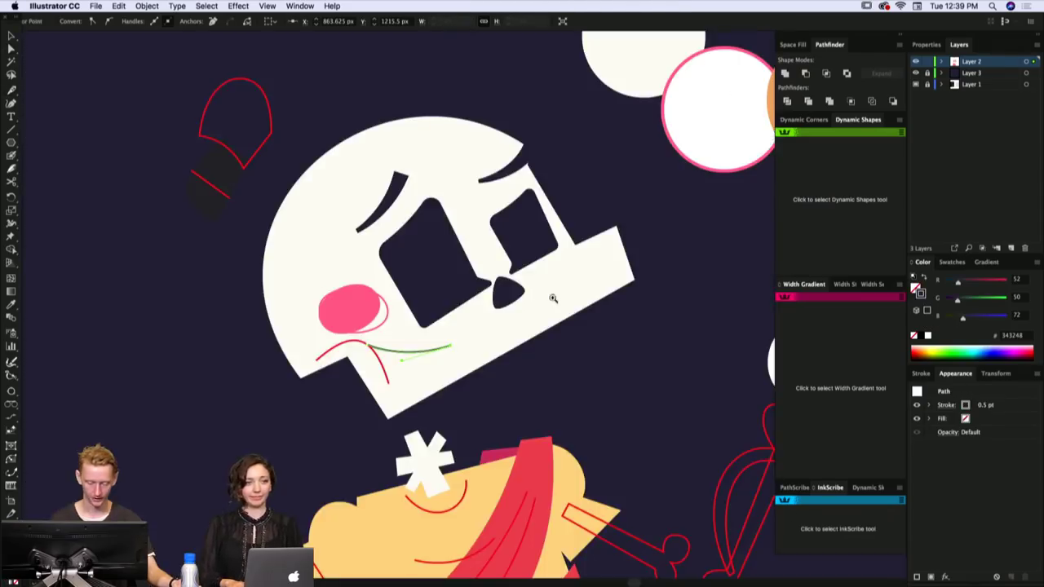
pyautogui.press('super+minus')
pyautogui.click(407, 357)
pyautogui.press('i')
pyautogui.keyDown('shift'); pyautogui.click(441, 288); pyautogui.keyUp('shift')
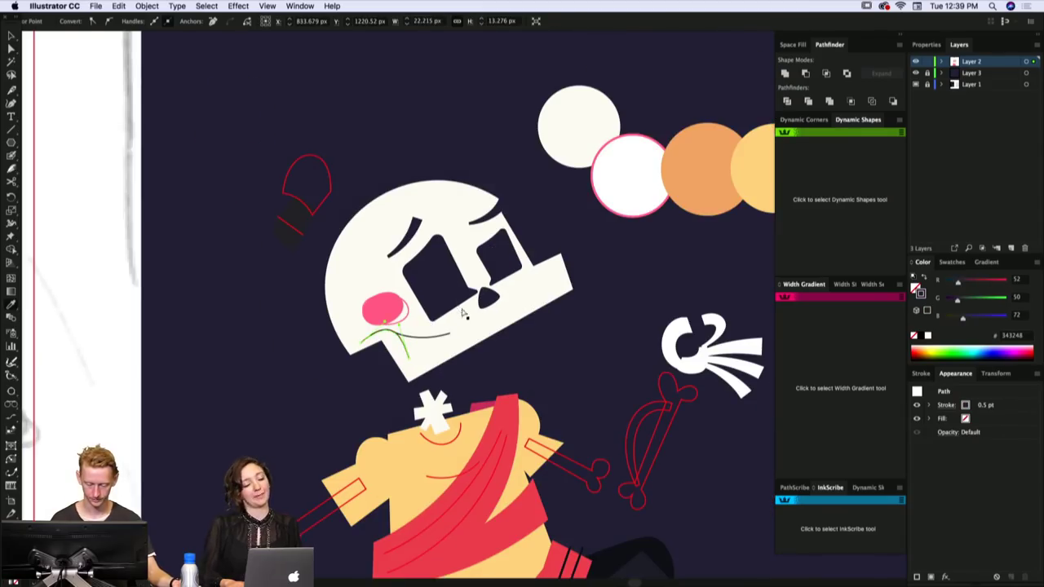
# - Review the seated skeleton at full-artwork and close zoom, comparing outline and coloured views
pyautogui.press('super+shift+a')
pyautogui.moveTo(458, 331); pyautogui.dragTo(419, 301)
pyautogui.press('v')
pyautogui.click(408, 307)
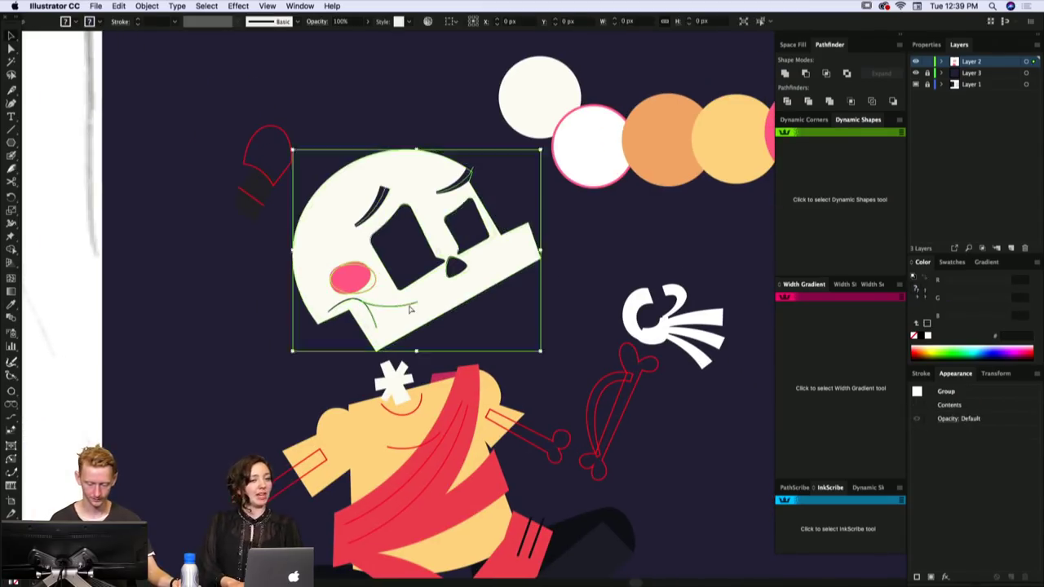
pyautogui.press('super+shift+a')
pyautogui.scroll(-3, 596, 333)
pyautogui.press('super+0')
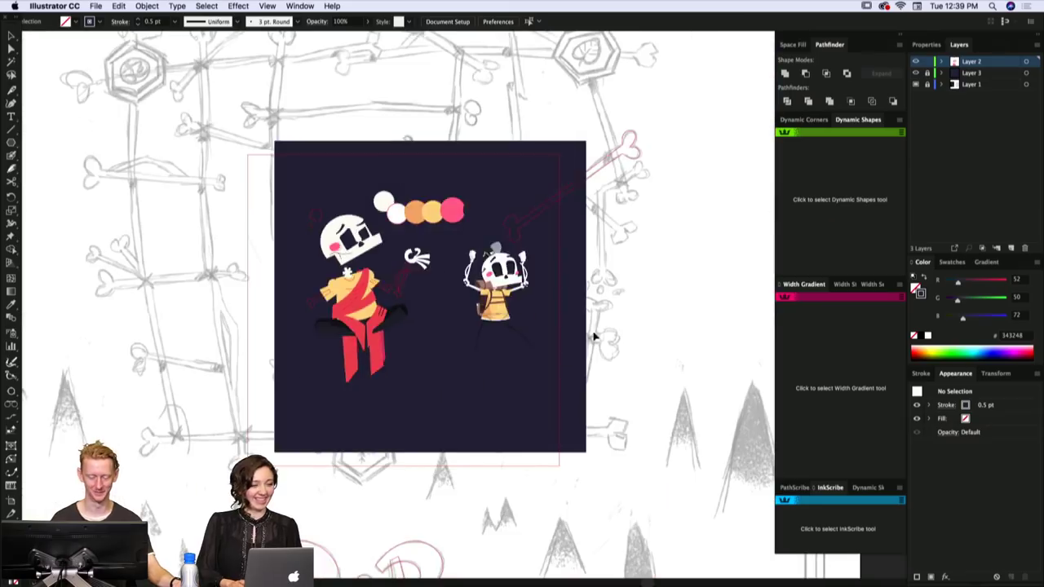
pyautogui.press('super+y')
pyautogui.press('super+y')
pyautogui.scroll(3, 288, 179)
pyautogui.scroll(3, 517, 253)
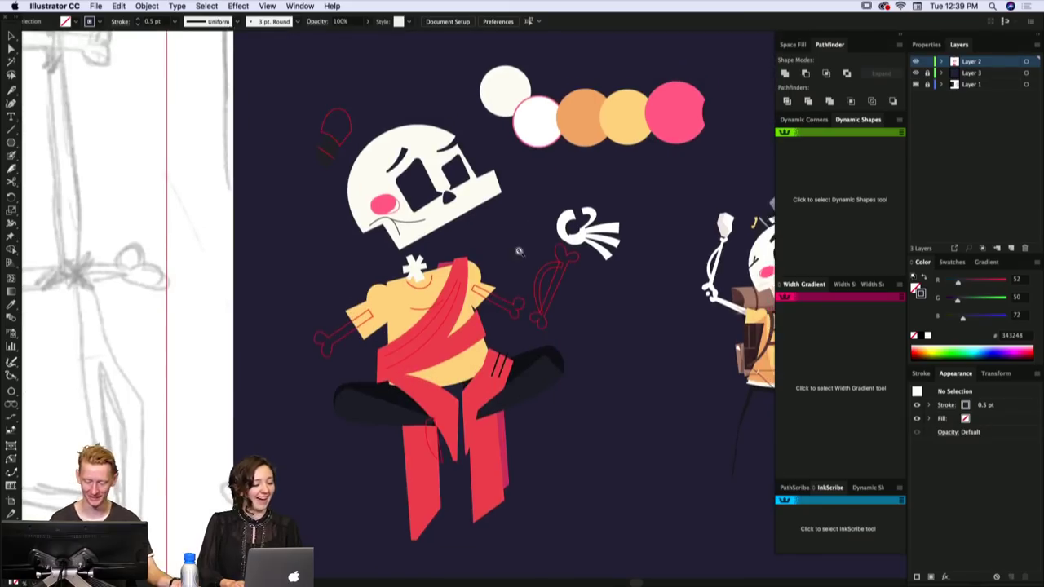
pyautogui.click(389, 325)
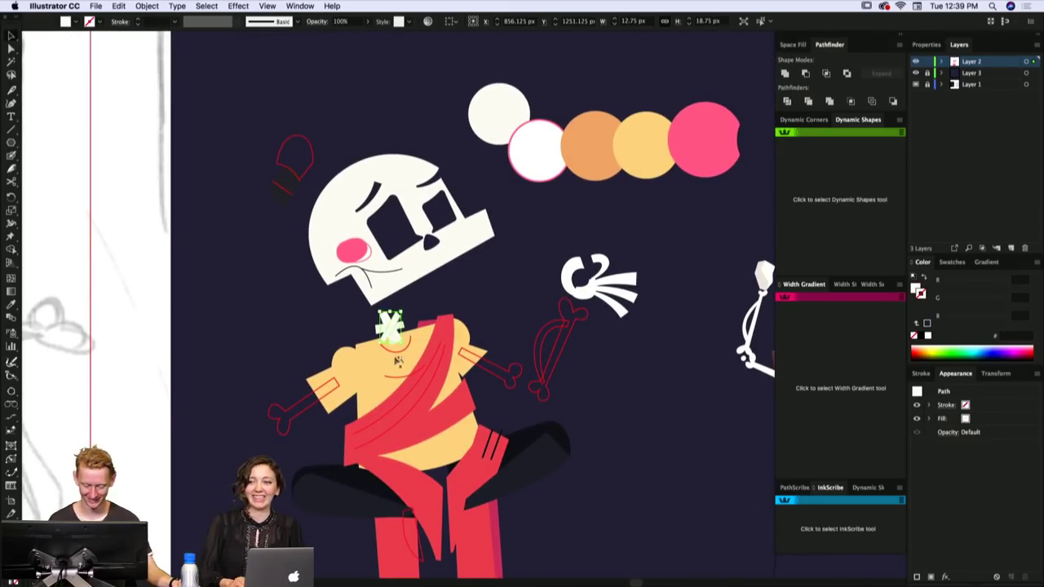
# - Place the red-outlined forearm bone on the skull's cheek side behind its sleeve and fill it with the neck bone's off-white
pyautogui.scroll(2, 375, 383)
pyautogui.press('super+y')
pyautogui.click(374, 377)
pyautogui.press('super+y')
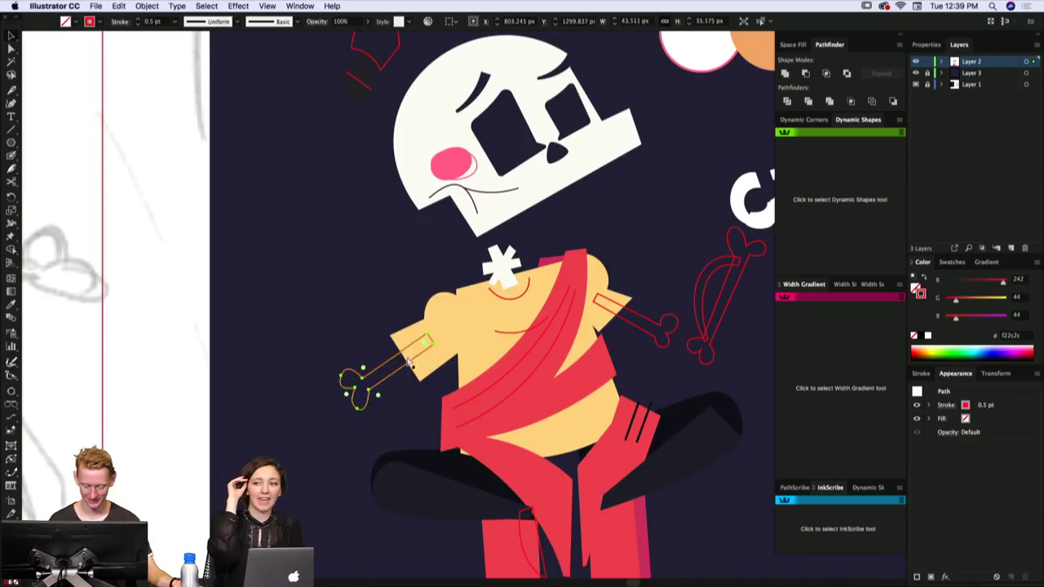
pyautogui.press('super+x')
pyautogui.click(424, 345)
pyautogui.press('super+b')
pyautogui.press('i')
pyautogui.click(506, 265)
pyautogui.press('super+shift+a')
pyautogui.moveTo(534, 267); pyautogui.dragTo(510, 277)
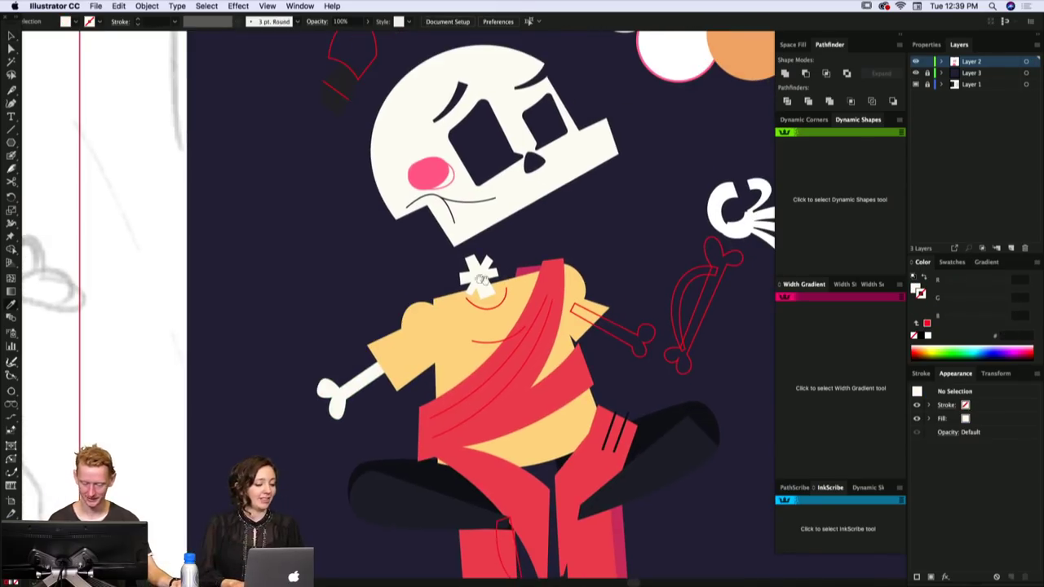
# - Draw a small shadow shape where the forearm bone meets the sleeve and trim it to the bone with Shape Builder
pyautogui.press('p')
pyautogui.click(364, 367)
pyautogui.click(384, 353)
pyautogui.click(398, 370)
pyautogui.keyDown('shift'); pyautogui.keyDown('super'); pyautogui.click(341, 401); pyautogui.keyUp('super'); pyautogui.keyUp('shift')
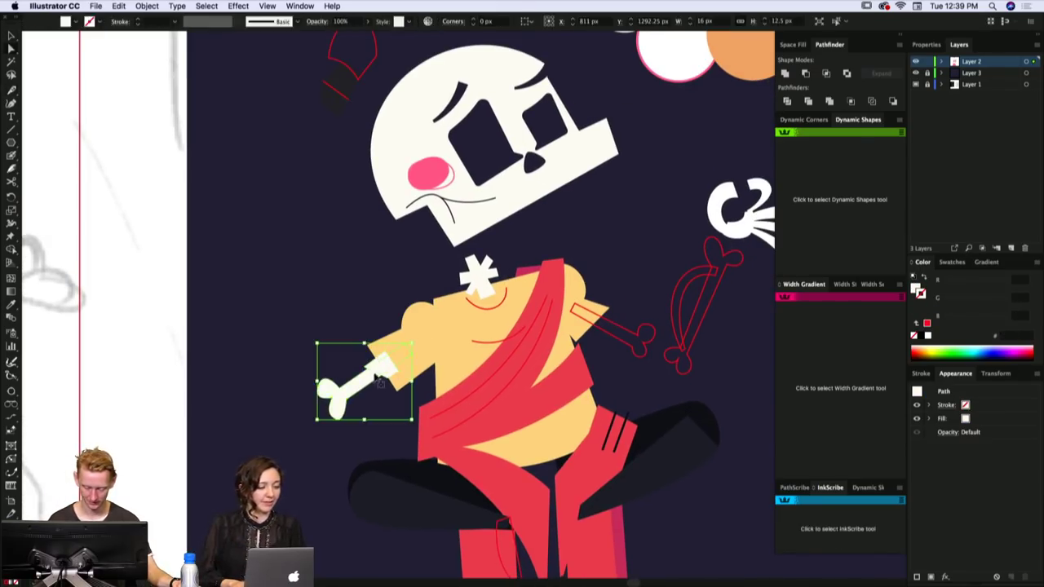
pyautogui.hotkey('shift', 'm')
pyautogui.keyDown('alt'); pyautogui.click(391, 372); pyautogui.keyUp('alt')
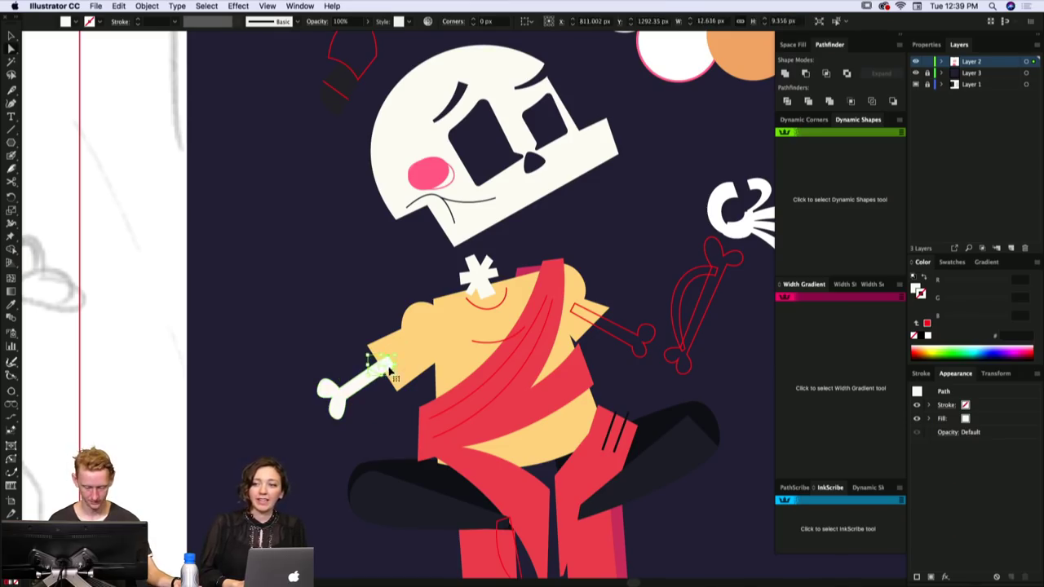
# - Fill the small shadow shape on the forearm bone with the beige colour ceb7a3, starting from the mouth crease's dark colour
pyautogui.press('super+shift+a')
pyautogui.keyDown('super'); pyautogui.click(359, 383); pyautogui.keyUp('super')
pyautogui.keyDown('super'); pyautogui.click(379, 367); pyautogui.keyUp('super')
pyautogui.press('i')
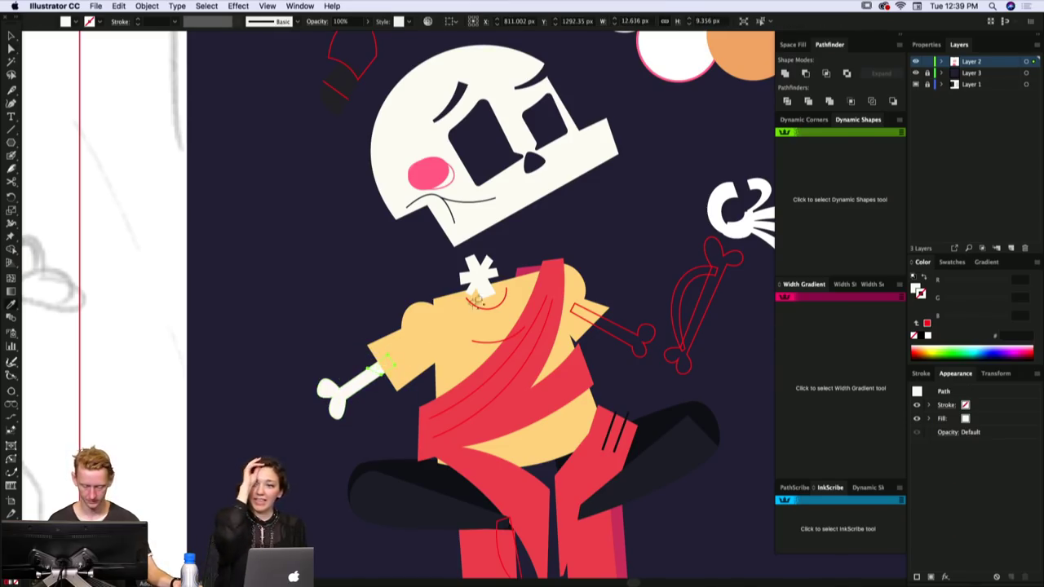
pyautogui.click(451, 217)
pyautogui.hotkey('shift', 'x')
pyautogui.moveTo(457, 252); pyautogui.dragTo(482, 238)
pyautogui.press('x')
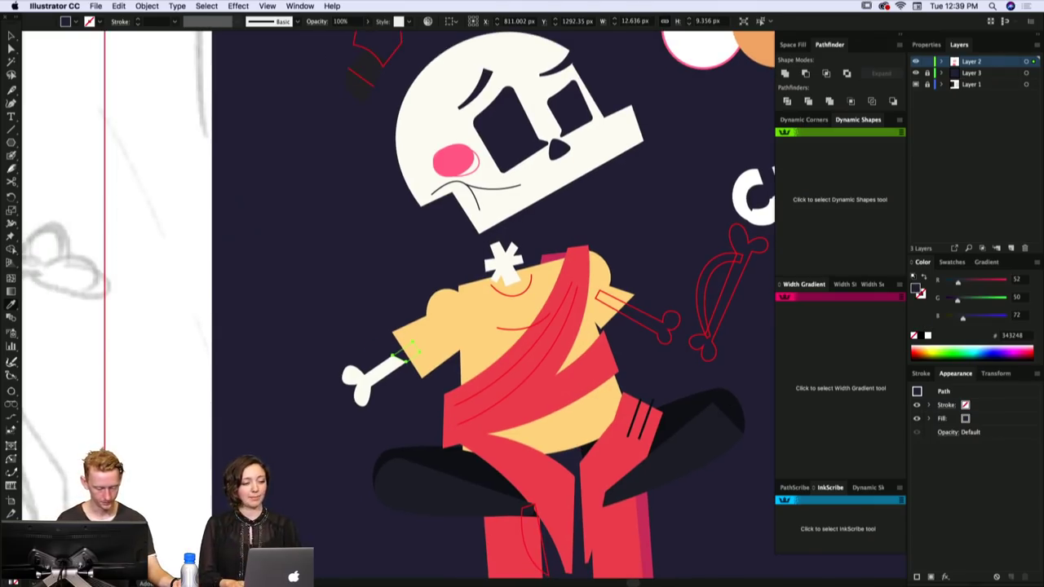
pyautogui.doubleClick(9, 551)
pyautogui.click(36, 122)
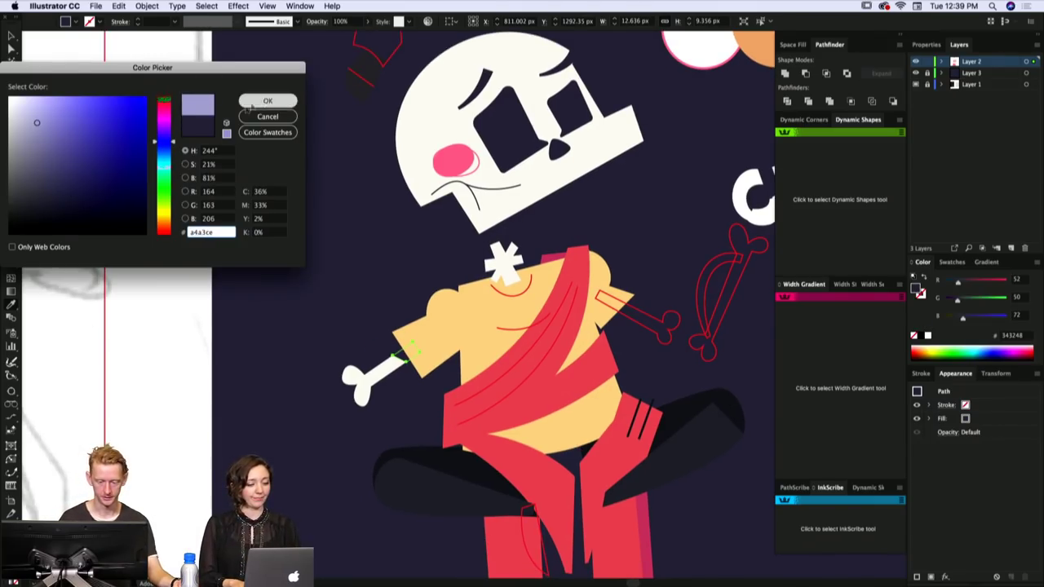
pyautogui.moveTo(166, 176); pyautogui.dragTo(165, 224)
pyautogui.click(262, 107)
pyautogui.press('shift+super+a')
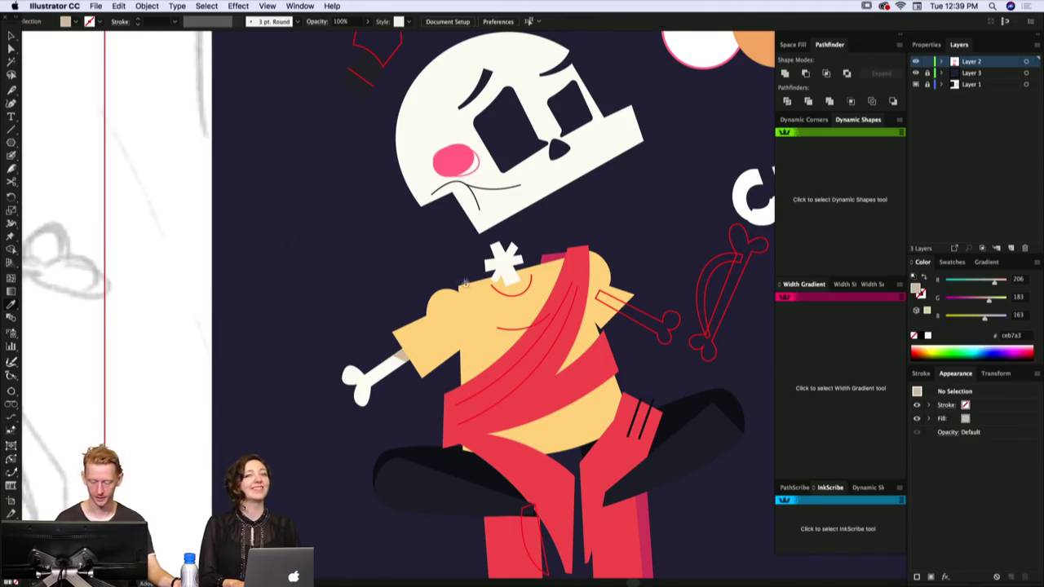
# - Shift the pink cheek outline inside the skull group so it surrounds the filled cheek more evenly
pyautogui.moveTo(472, 271); pyautogui.dragTo(468, 256)
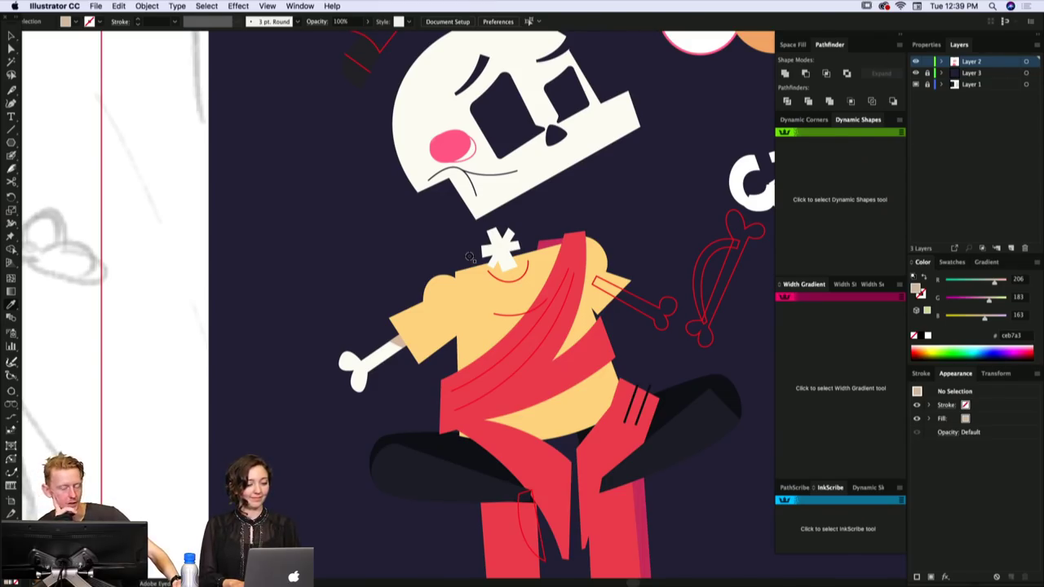
pyautogui.press('v')
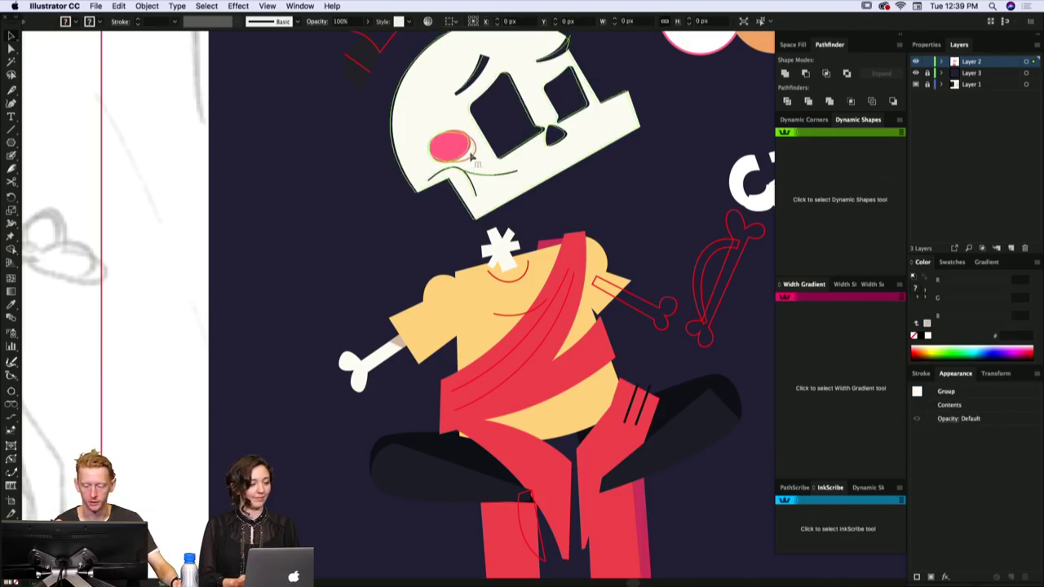
pyautogui.doubleClick(470, 157)
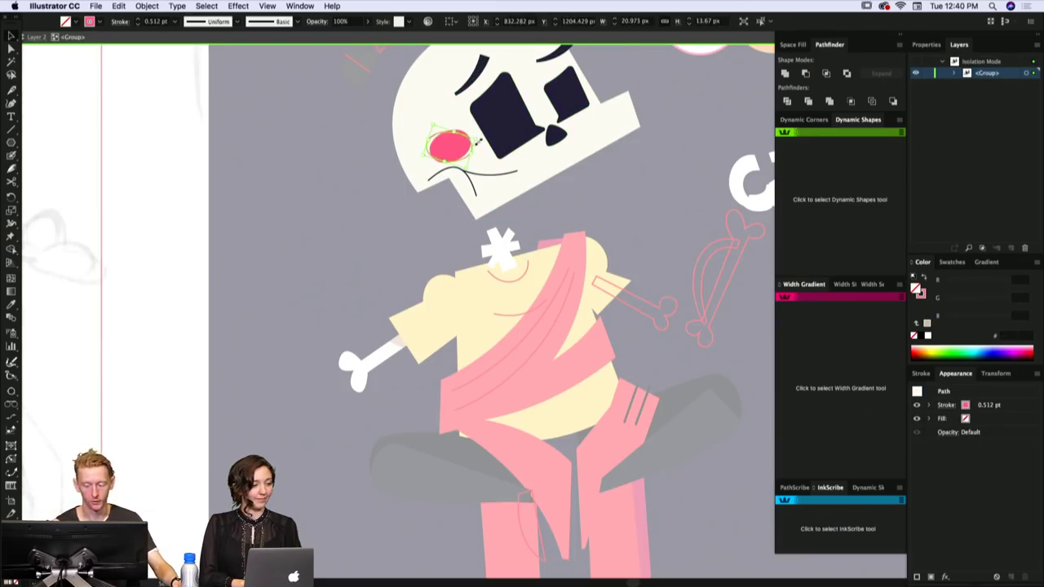
pyautogui.press('Escape')
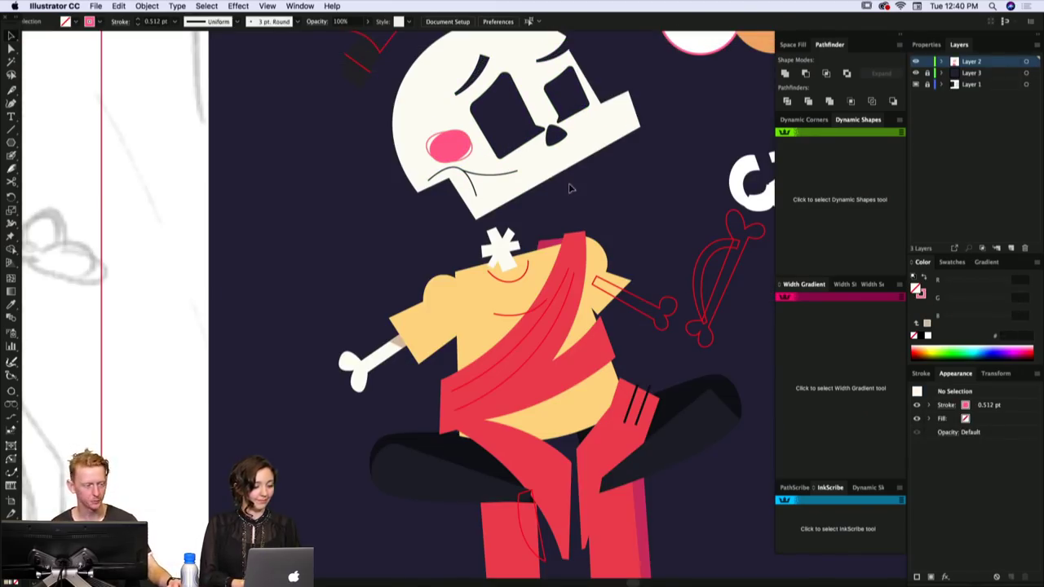
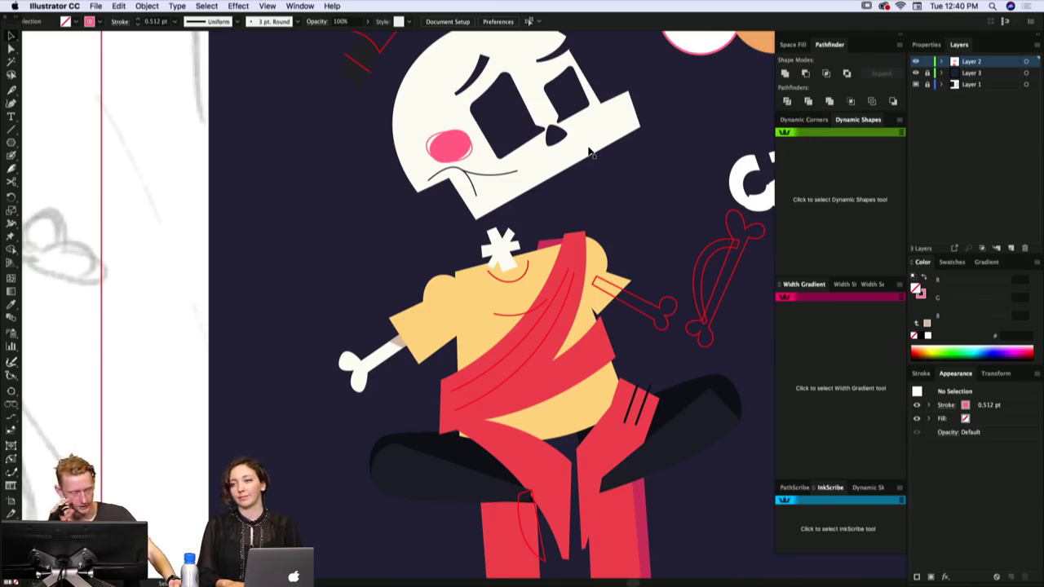
# - Move the smile line inside the skull group slightly away from the cheek crease and leave the isolated group
pyautogui.moveTo(573, 254); pyautogui.dragTo(554, 293)
pyautogui.moveTo(519, 222); pyautogui.dragTo(533, 224)
pyautogui.click(477, 232)
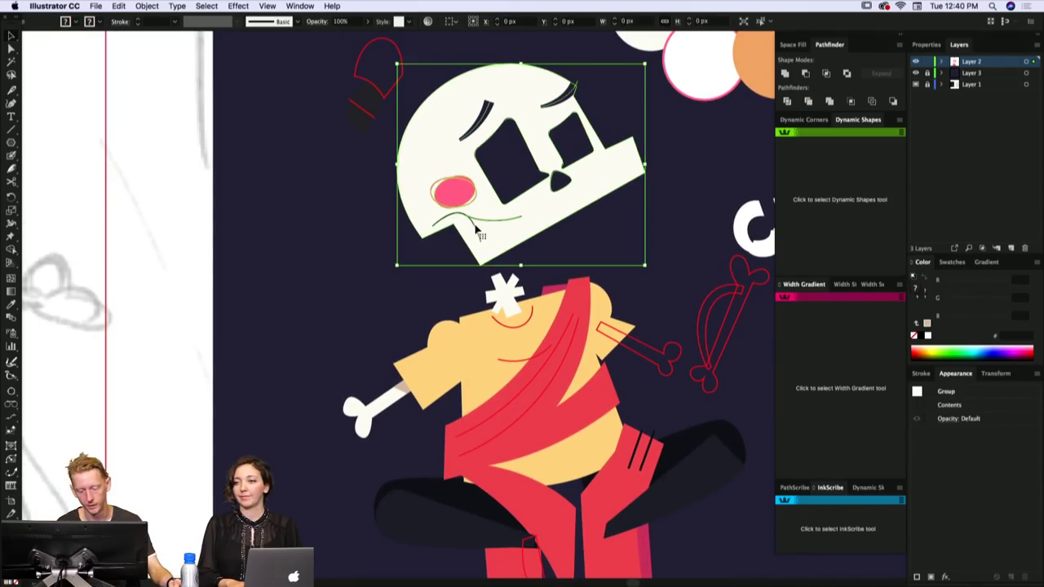
pyautogui.doubleClick(479, 228)
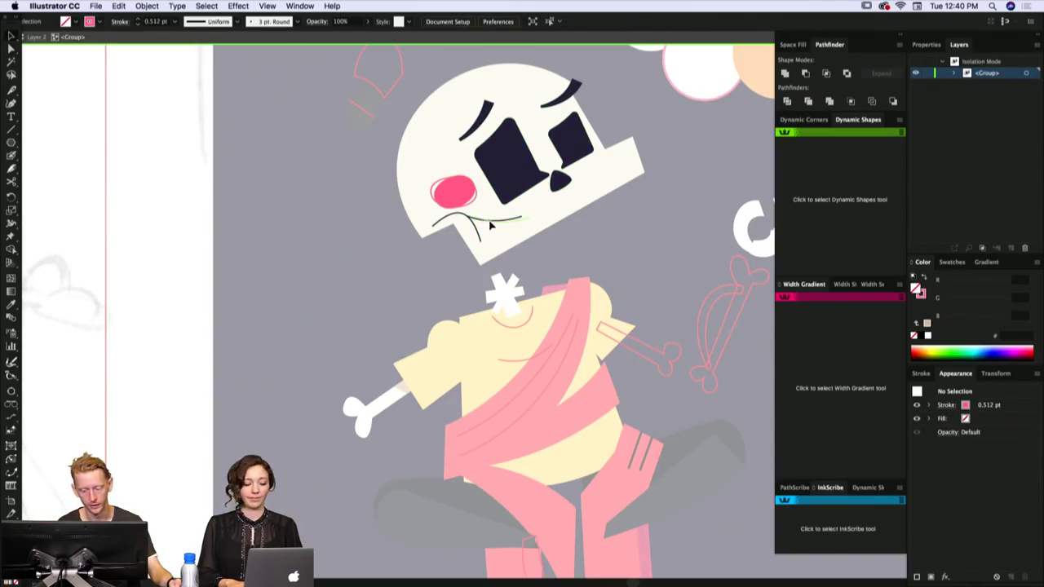
pyautogui.moveTo(490, 222); pyautogui.dragTo(492, 222)
pyautogui.click(552, 231)
pyautogui.scroll(2, 547, 242)
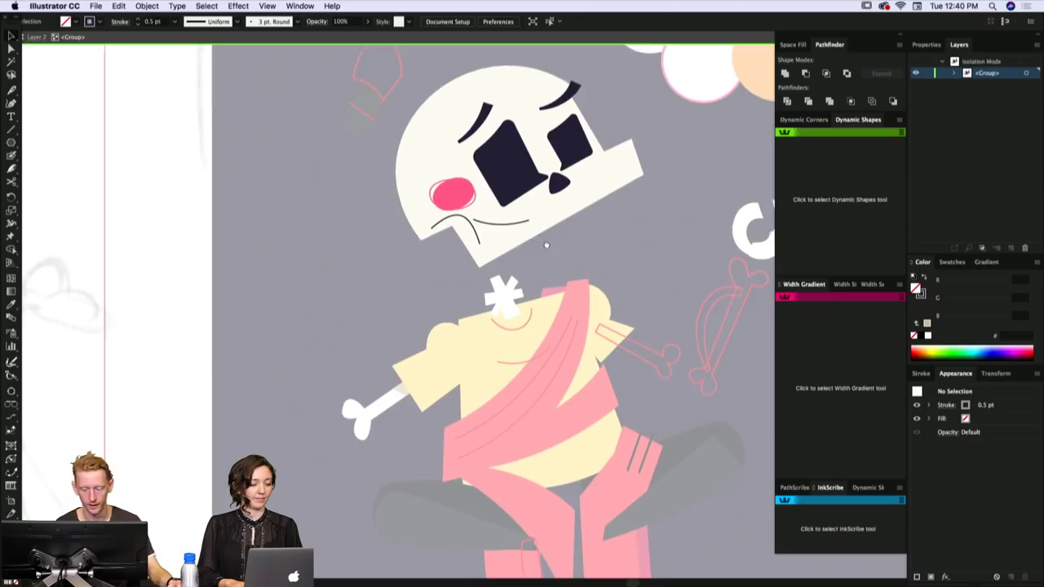
pyautogui.doubleClick(486, 259)
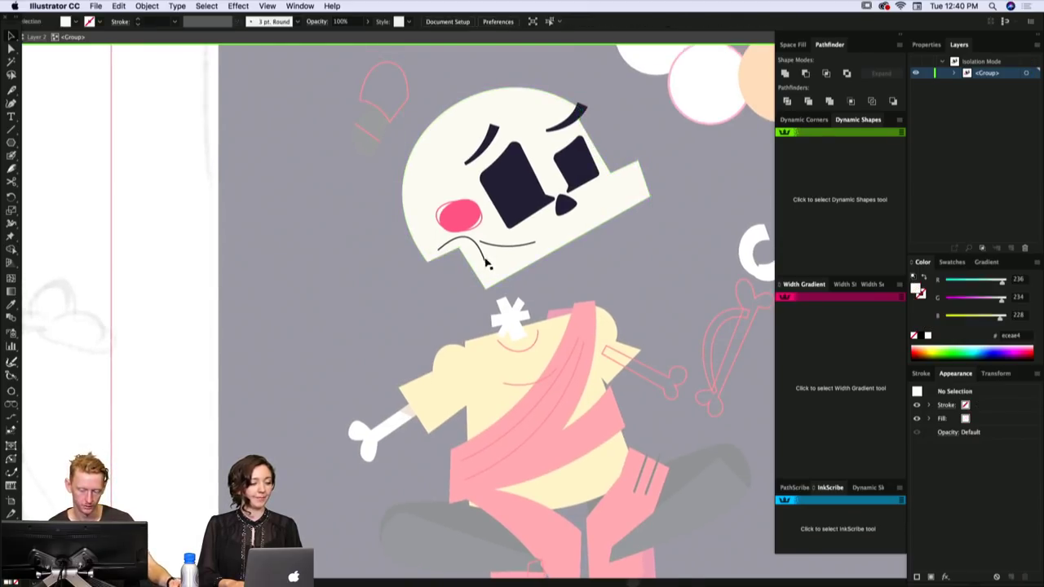
pyautogui.press('Escape')
pyautogui.moveTo(515, 271); pyautogui.dragTo(503, 258)
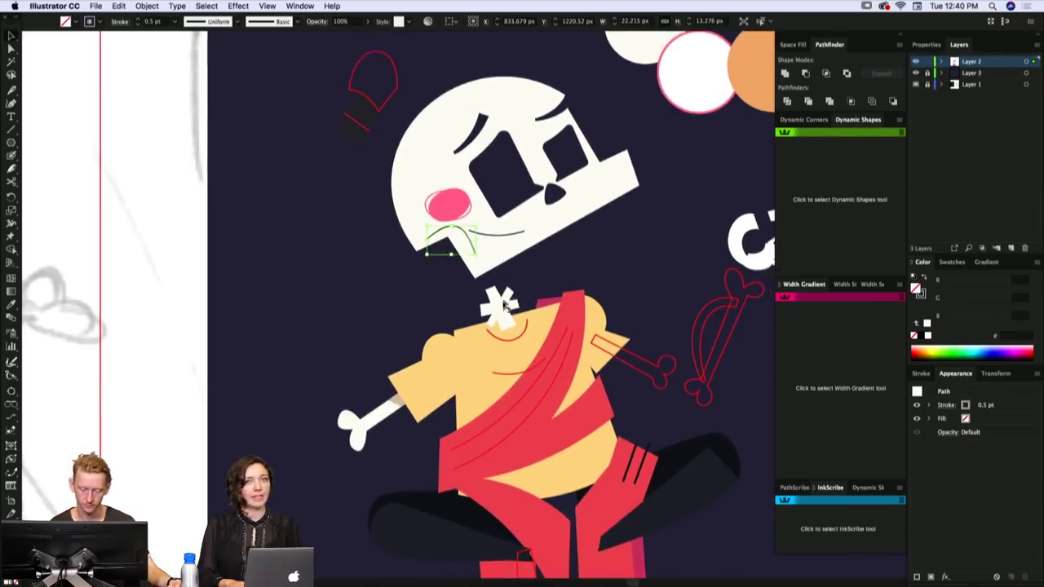
pyautogui.moveTo(475, 346); pyautogui.dragTo(478, 374)
pyautogui.click(448, 318)
# - Draw a closed shape over the back of the skull, with a curved inner edge running from the crown to the jaw
pyautogui.press('p')
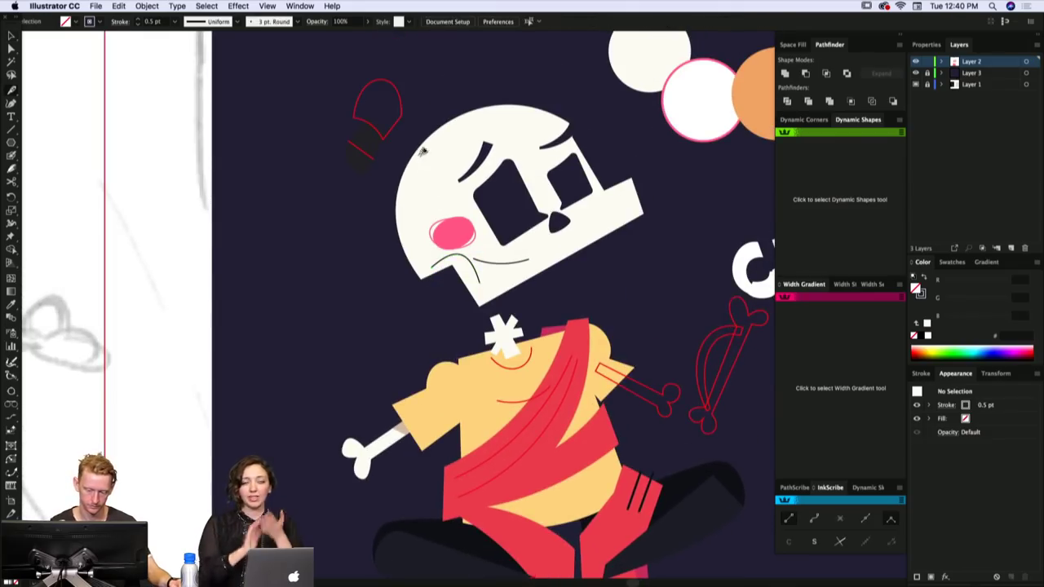
pyautogui.moveTo(496, 243); pyautogui.dragTo(471, 218)
pyautogui.moveTo(400, 142); pyautogui.dragTo(471, 284)
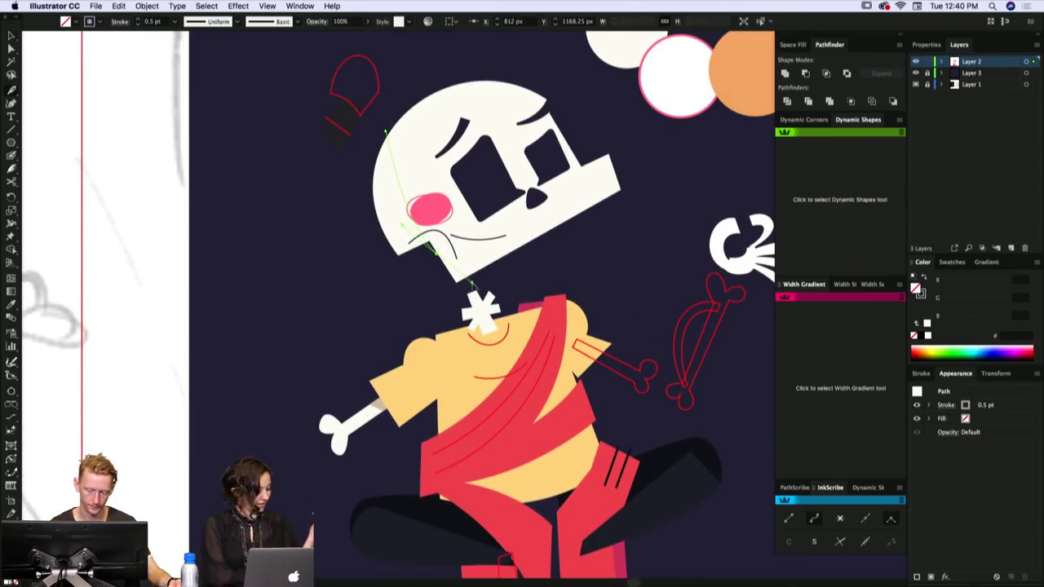
pyautogui.click(396, 301)
pyautogui.click(339, 145)
pyautogui.click(385, 132)
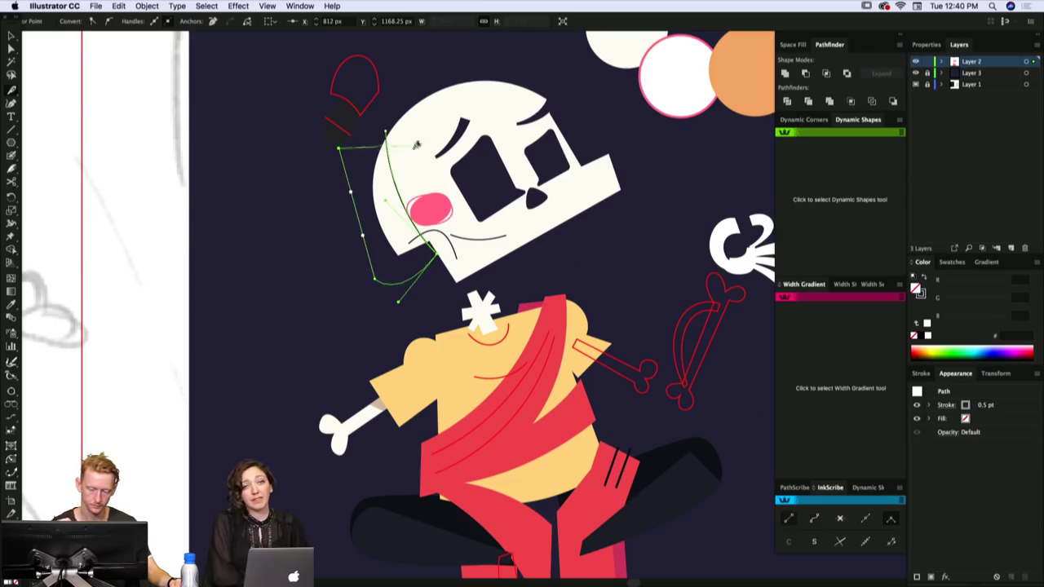
# - Trim the new shape to the skull's outline, keeping only the curved shadow area along the back of the head
pyautogui.press('v')
pyautogui.click(411, 166)
pyautogui.press('a')
pyautogui.click(393, 173)
pyautogui.press('Delete')
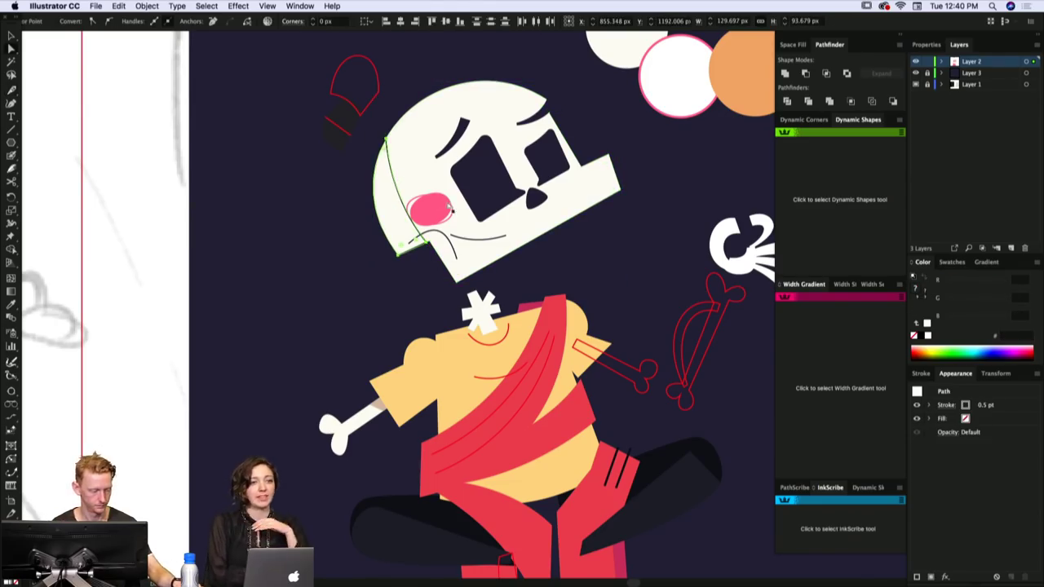
pyautogui.click(410, 186)
pyautogui.click(396, 179)
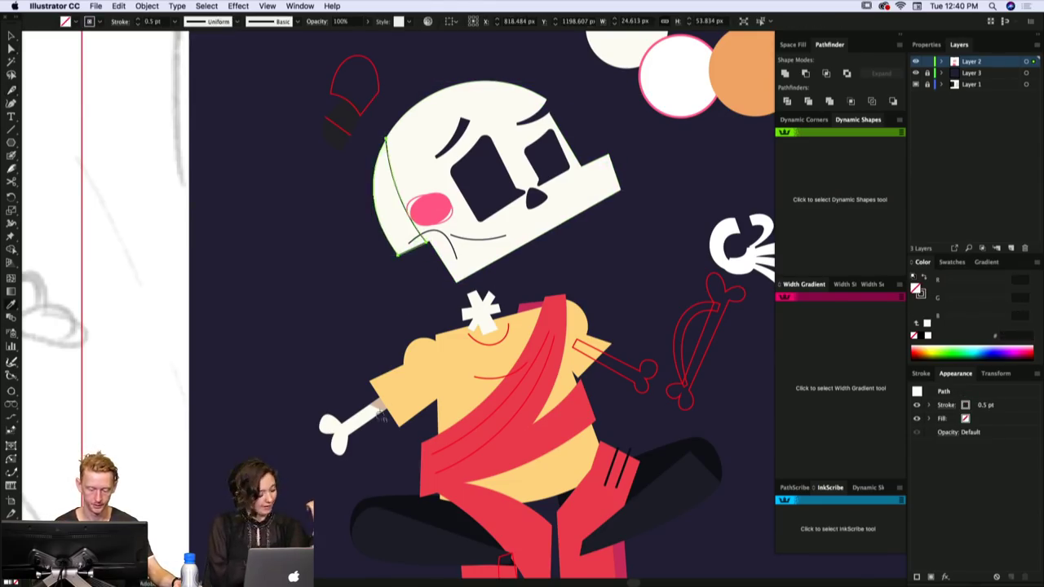
# - Fill the shadow area at the back of the skull with the soft grey-beige ddd9ce
pyautogui.press('i')
pyautogui.click(376, 404)
pyautogui.press('super+shift+a')
pyautogui.moveTo(420, 317); pyautogui.dragTo(337, 447)
pyautogui.keyDown('super'); pyautogui.click(321, 367); pyautogui.keyUp('super')
pyautogui.click(408, 245)
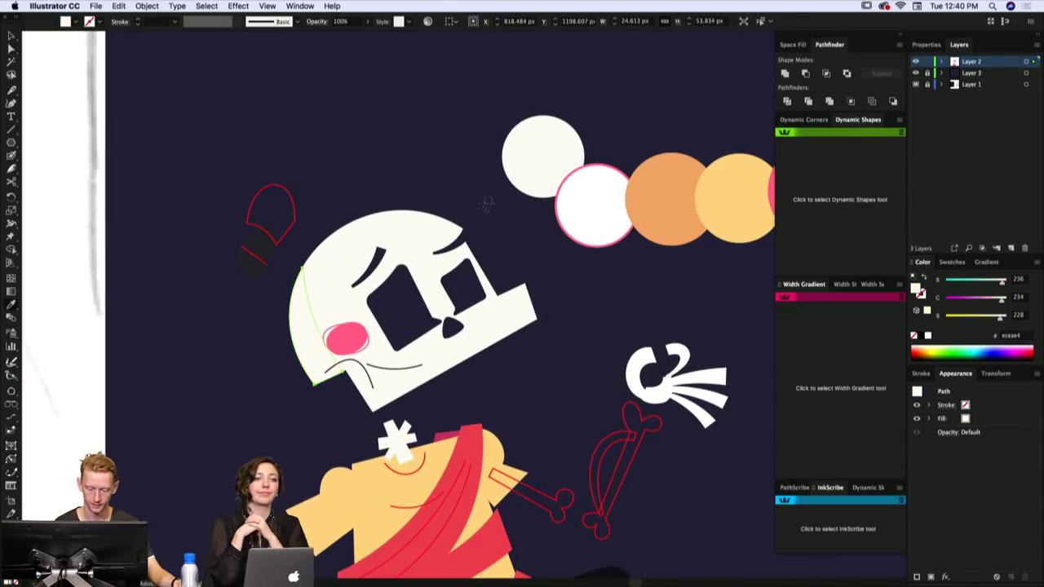
pyautogui.doubleClick(917, 287)
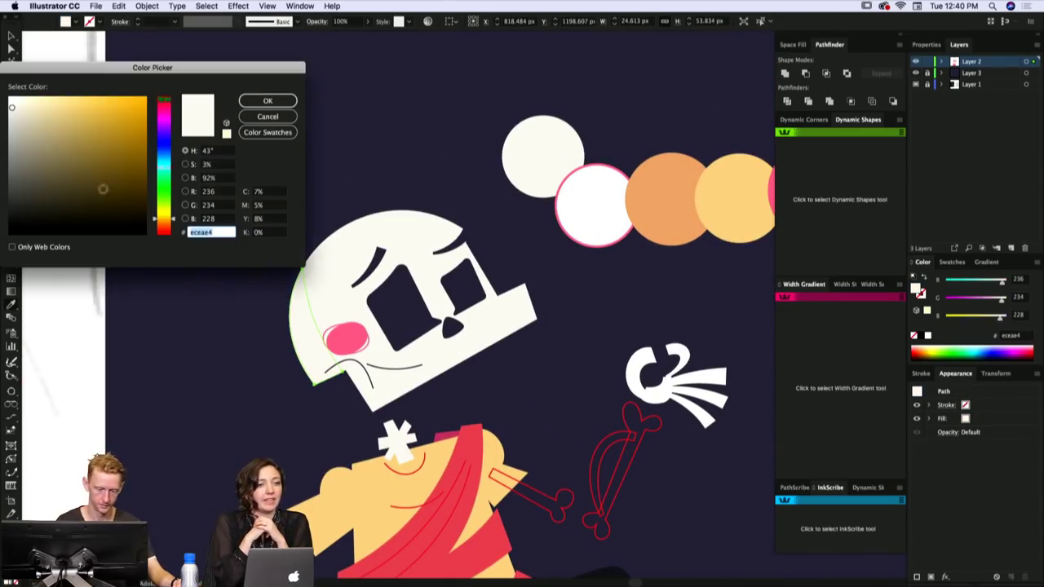
pyautogui.click(18, 114)
pyautogui.click(266, 102)
pyautogui.press('super+shift+a')
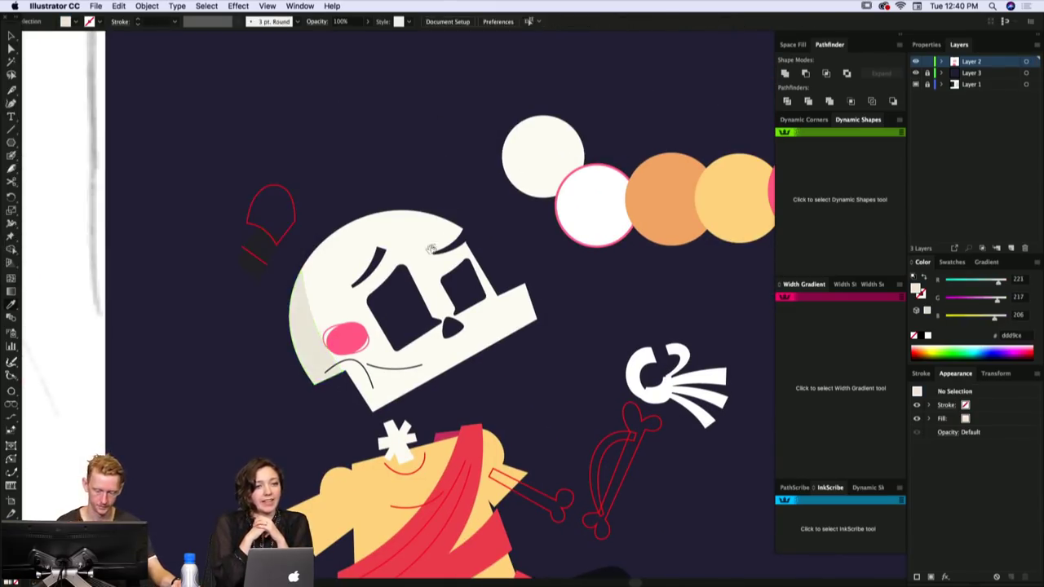
pyautogui.moveTo(386, 397); pyautogui.dragTo(412, 265)
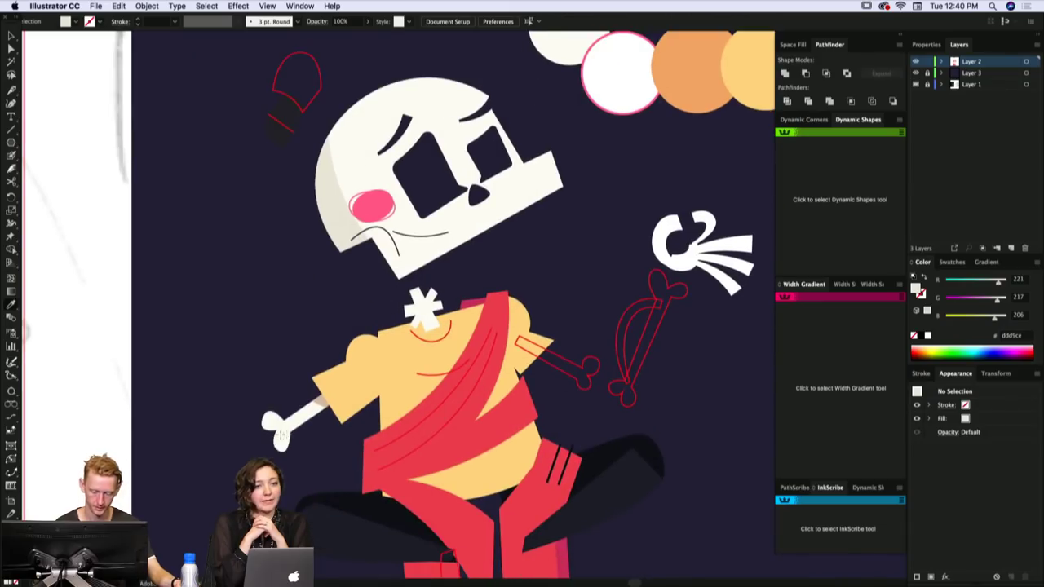
pyautogui.keyDown('alt'); pyautogui.keyDown('super'); pyautogui.click(547, 288); pyautogui.keyUp('super'); pyautogui.keyUp('alt')
pyautogui.keyDown('alt'); pyautogui.keyDown('super'); pyautogui.click(571, 270); pyautogui.keyUp('super'); pyautogui.keyUp('alt')
pyautogui.scroll(-2, 570, 270)
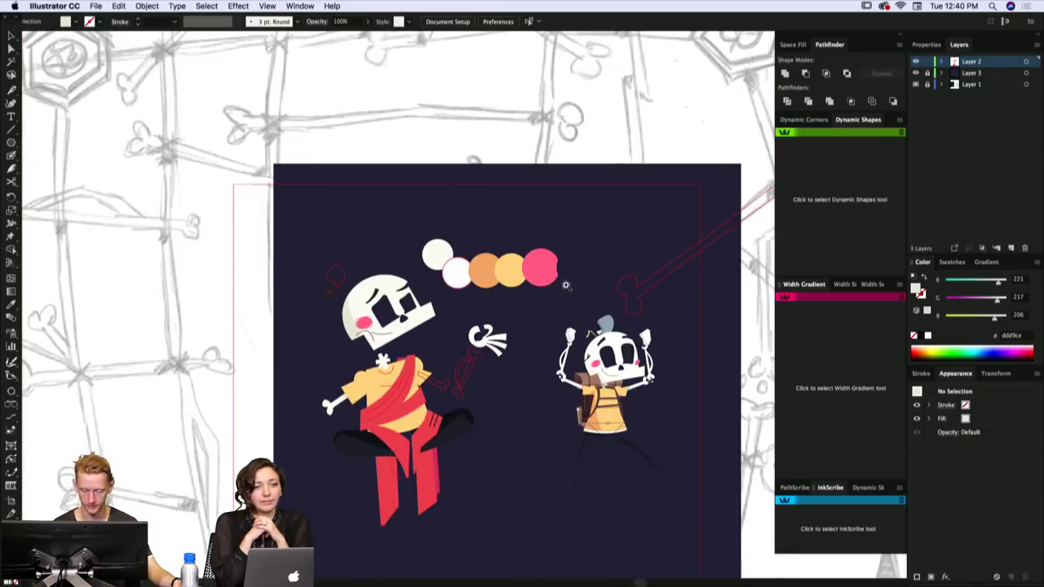
pyautogui.scroll(4, 424, 371)
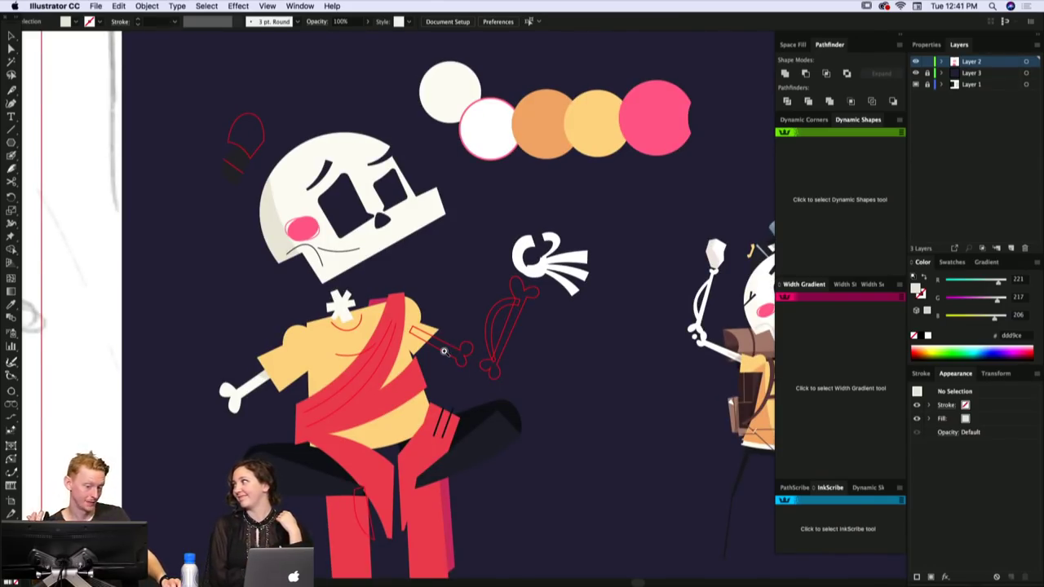
# - Fill the red-outlined rounded shape above the skull with the skull's off-white and remove its stroke
pyautogui.moveTo(252, 118); pyautogui.dragTo(309, 168)
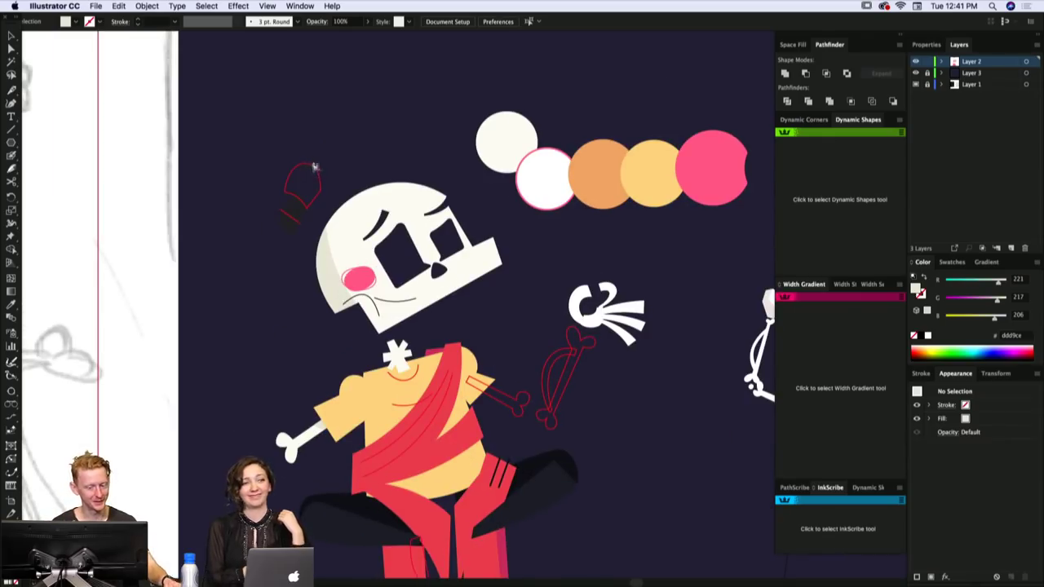
pyautogui.press('a')
pyautogui.press('super+y')
pyautogui.press('super+y')
pyautogui.click(310, 164)
pyautogui.press('i')
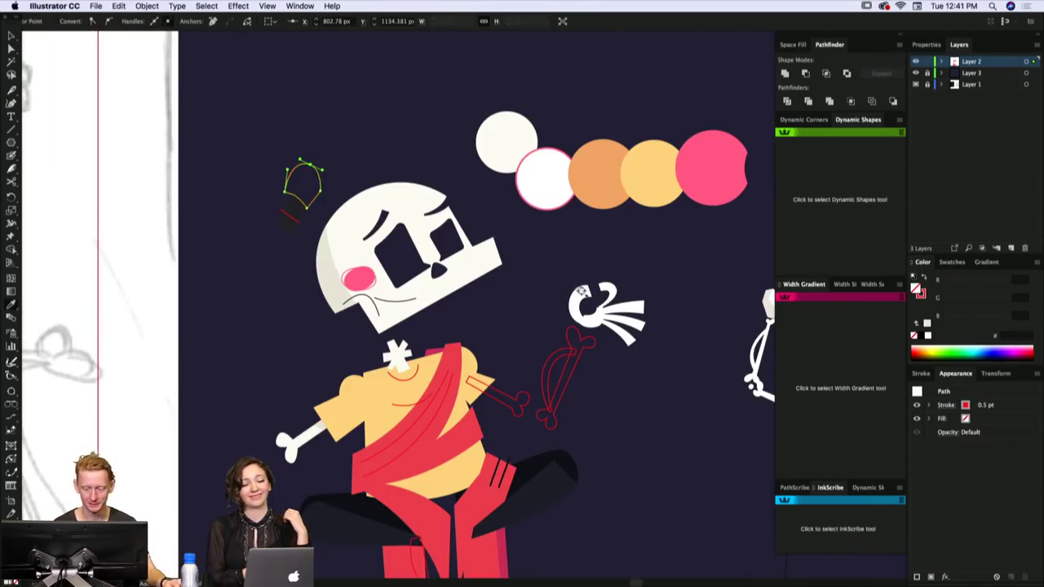
pyautogui.click(374, 209)
pyautogui.scroll(1, 359, 211)
pyautogui.hscroll(-1, 358, 210)
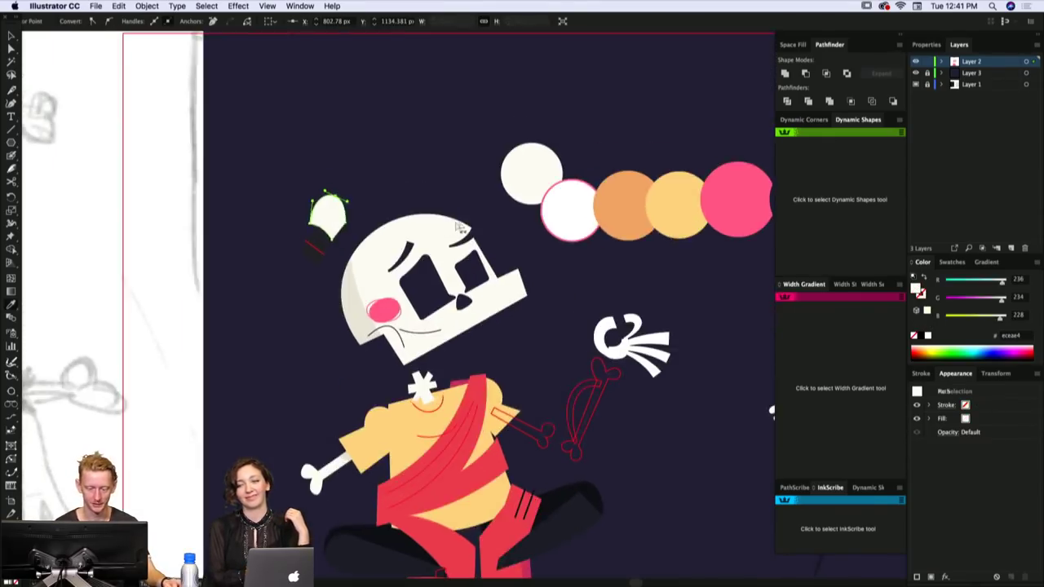
# - Change the fill of the rounded shape above the skull to the grey-blue 7f8f93
pyautogui.press('a')
pyautogui.press('i')
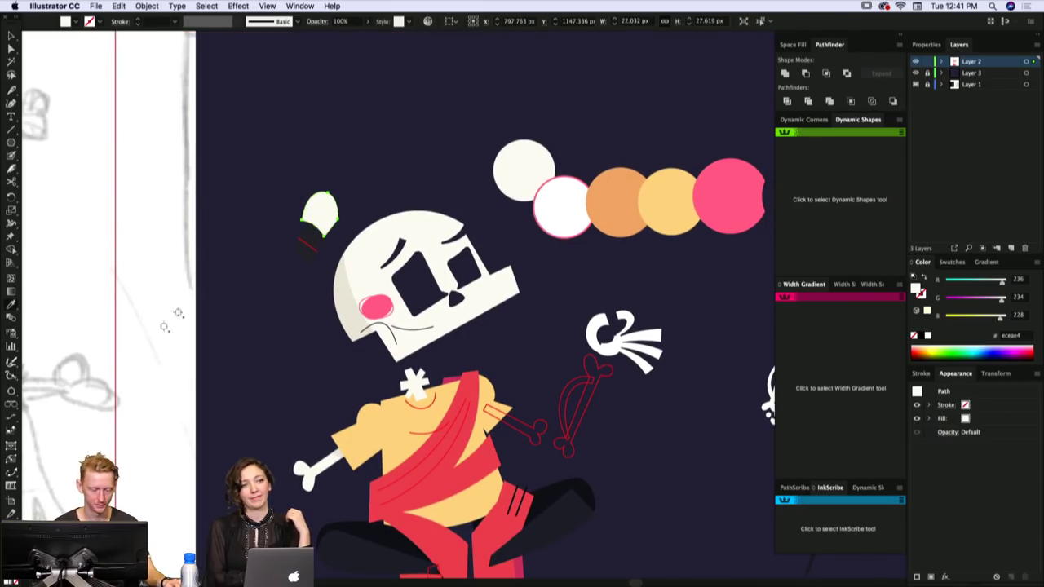
pyautogui.doubleClick(8, 557)
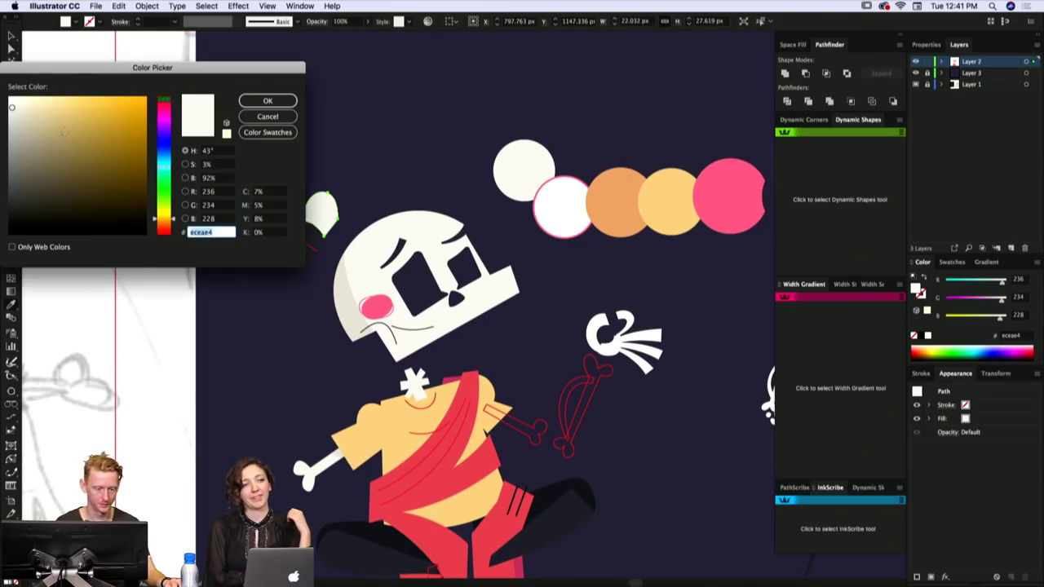
pyautogui.moveTo(170, 182); pyautogui.dragTo(167, 164)
pyautogui.moveTo(16, 114); pyautogui.dragTo(26, 155)
pyautogui.click(268, 100)
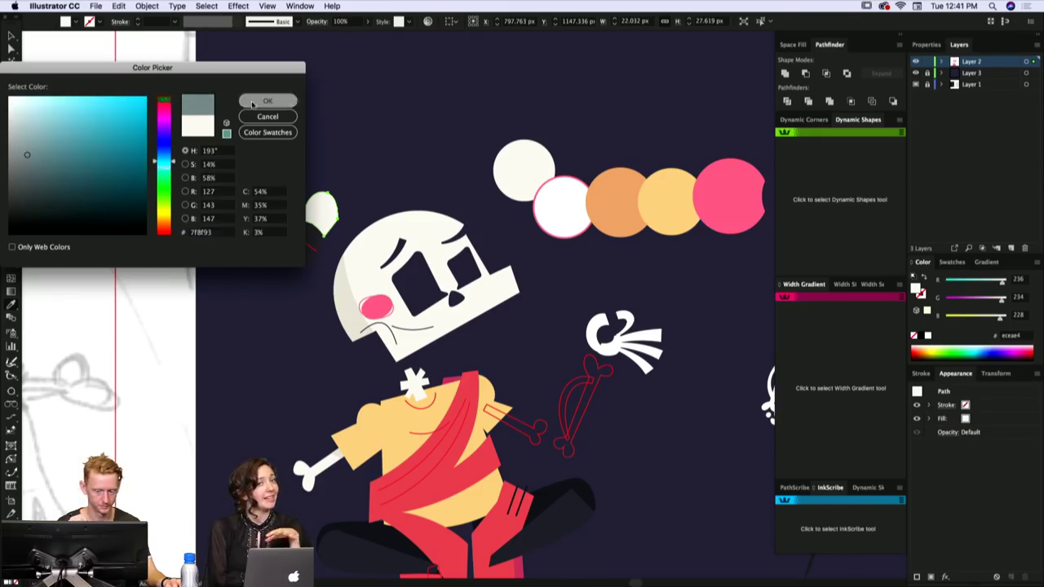
# - Give the fold lines on the sash the dark pink cc4c68 as stroke colour, sampled from the piece behind the shoulder, with no fill
pyautogui.scroll(-5, 462, 226)
pyautogui.hscroll(4, 462, 227)
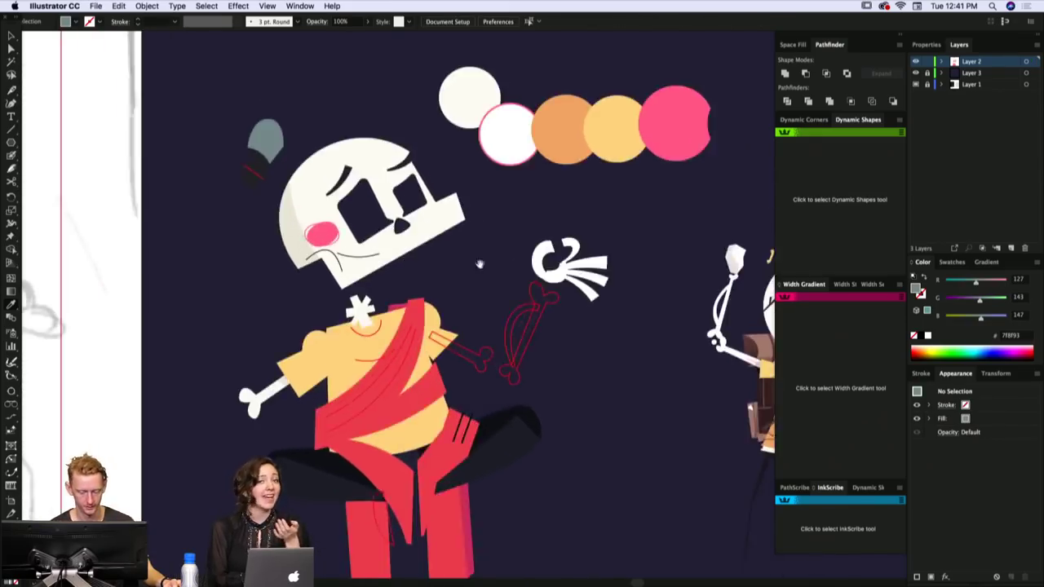
pyautogui.click(393, 321)
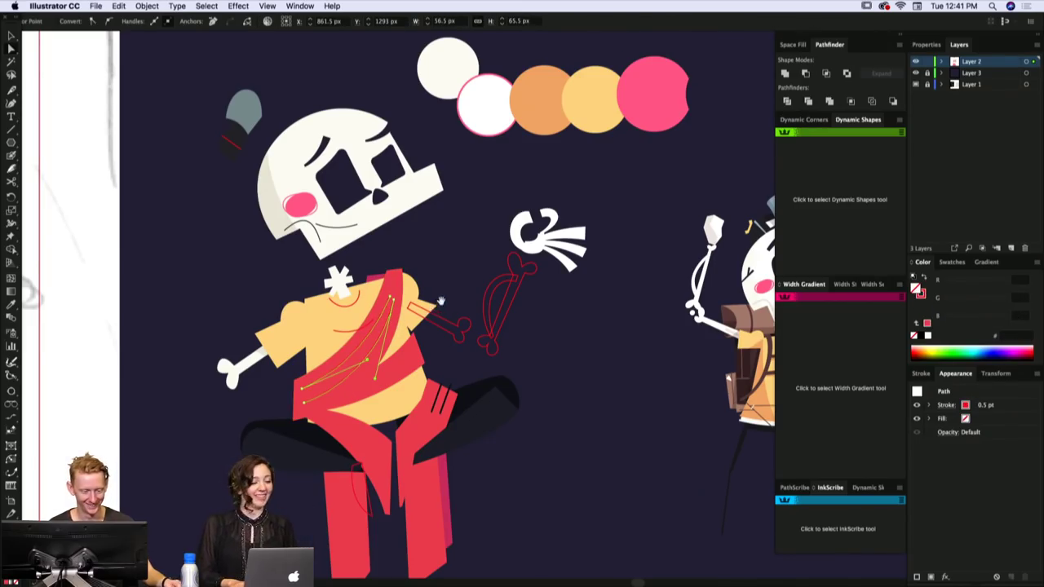
pyautogui.scroll(1, 440, 300)
pyautogui.press('i')
pyautogui.click(377, 283)
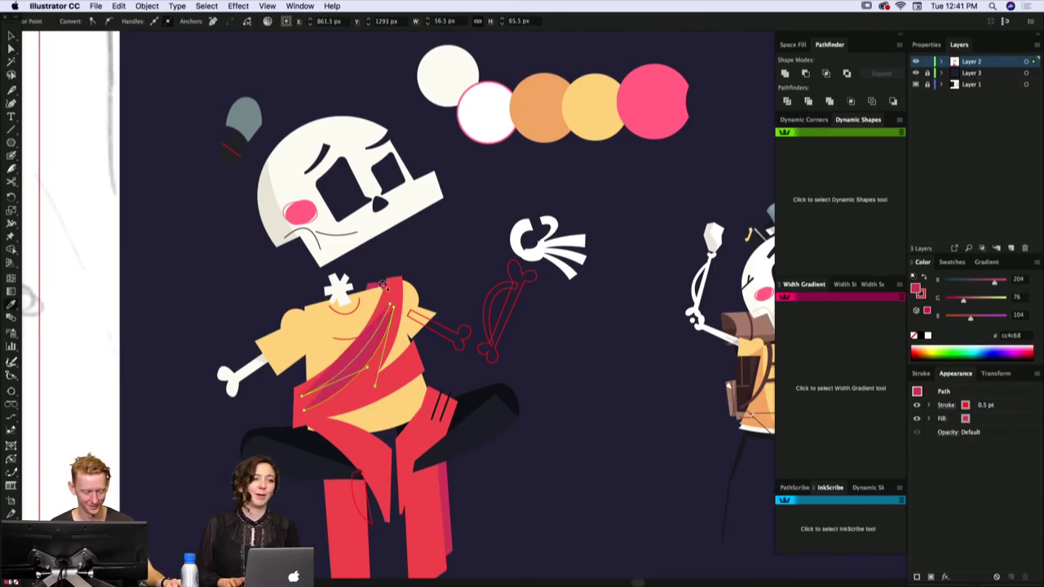
pyautogui.press('super+z')
pyautogui.keyDown('super'); pyautogui.click(412, 277); pyautogui.keyUp('super')
pyautogui.moveTo(425, 286); pyautogui.dragTo(422, 281)
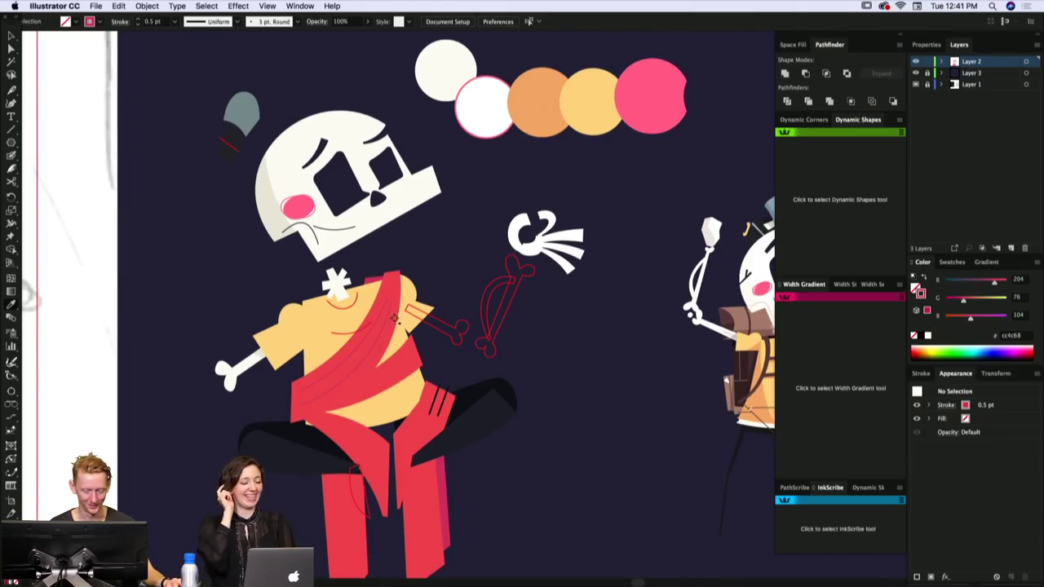
# - Set the stroke colour of the fold lines on the diagonal sash to the darker red c14851
pyautogui.click(394, 319)
pyautogui.doubleClick(14, 566)
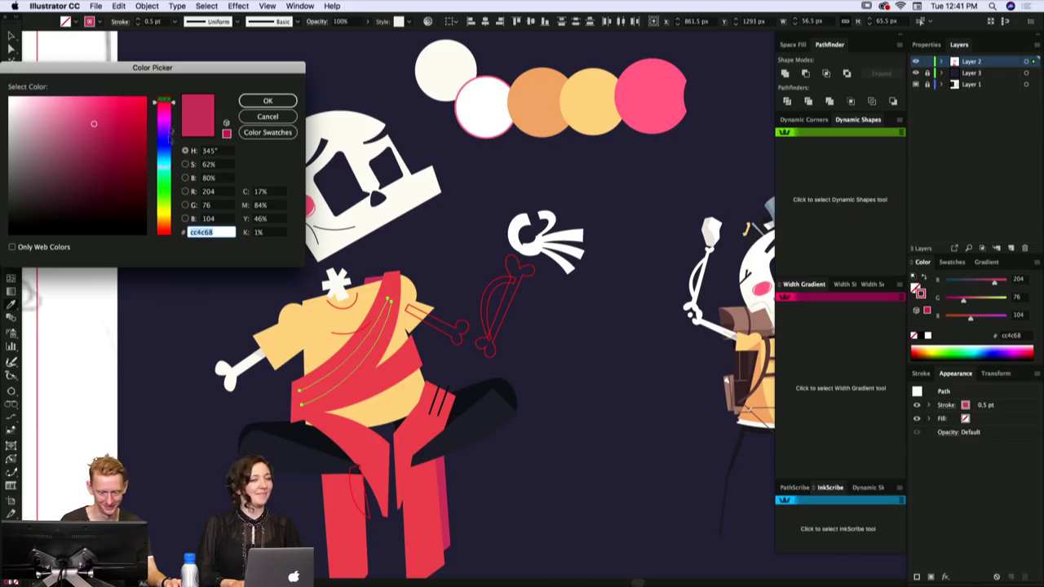
pyautogui.click(160, 96)
pyautogui.click(92, 127)
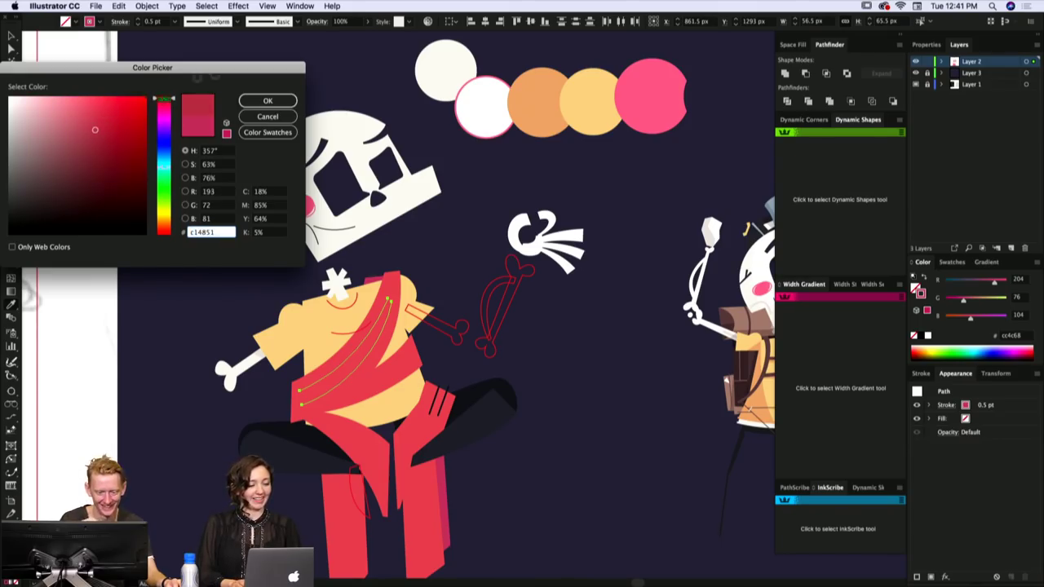
pyautogui.click(268, 100)
pyautogui.click(406, 259)
pyautogui.scroll(-1, 405, 260)
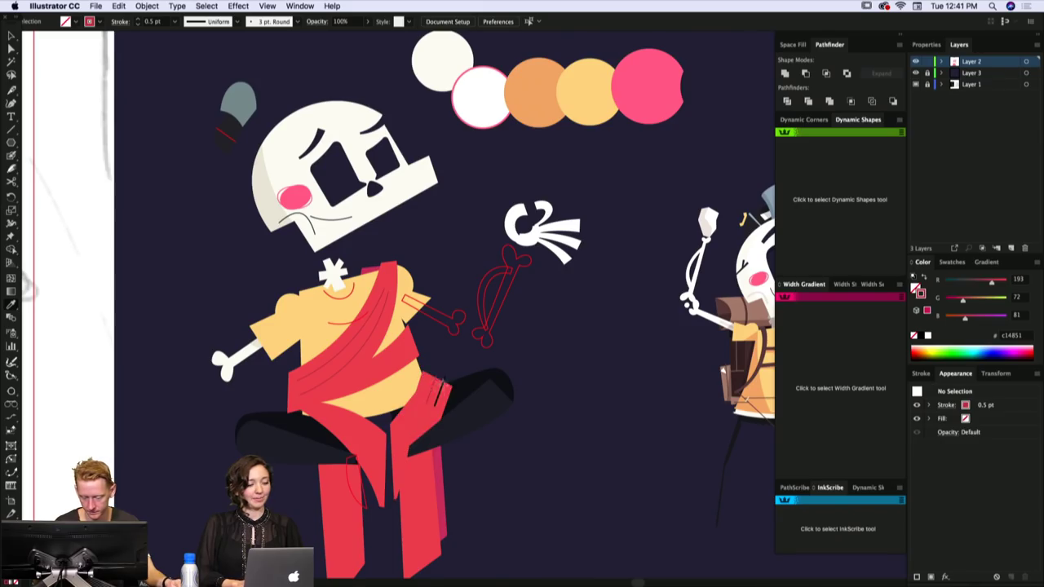
# - Fill the small curved outlined shape at the top of the hanging cloth with the dark leg colour, without a stroke
pyautogui.keyDown('super'); pyautogui.click(352, 462); pyautogui.keyUp('super')
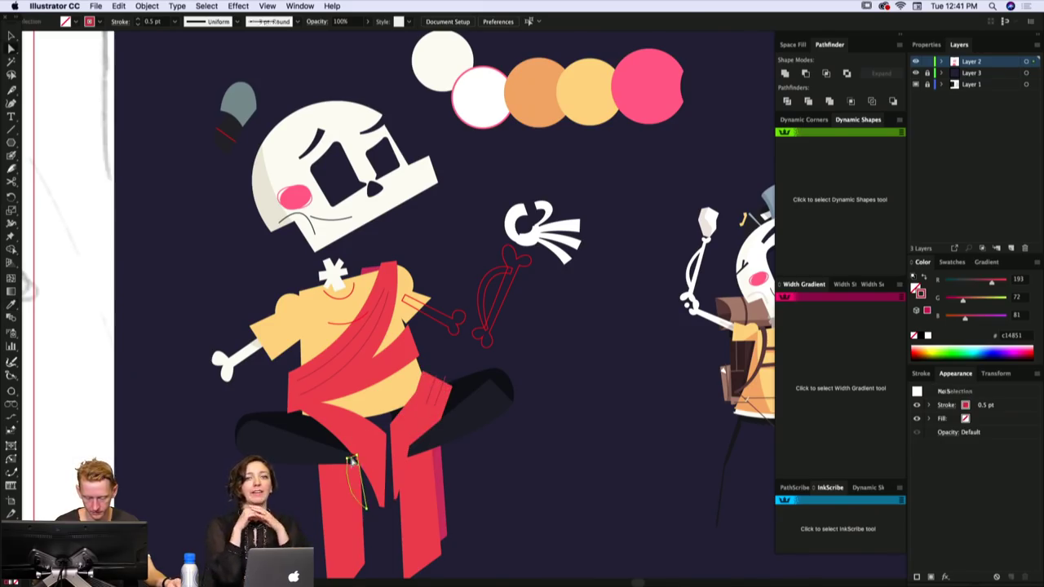
pyautogui.click(344, 452)
pyautogui.keyDown('super'); pyautogui.click(380, 419); pyautogui.keyUp('super')
pyautogui.moveTo(381, 431); pyautogui.dragTo(393, 431)
pyautogui.scroll(4, 392, 432)
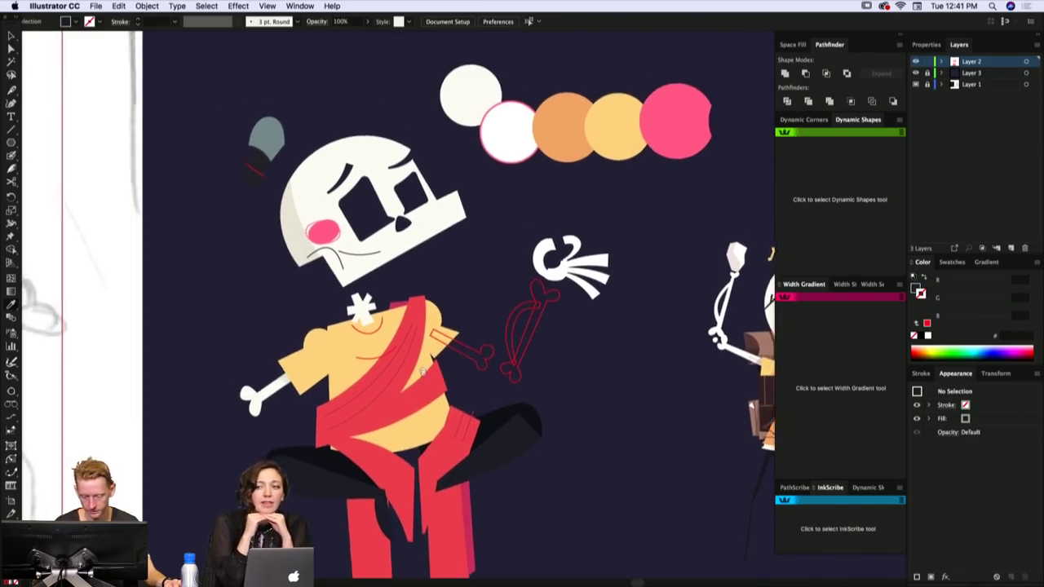
# - Recolour the chest crease and the curve below the neck with the thin dark stroke 2f2f3a
pyautogui.press('v')
pyautogui.click(397, 356)
pyautogui.press('i')
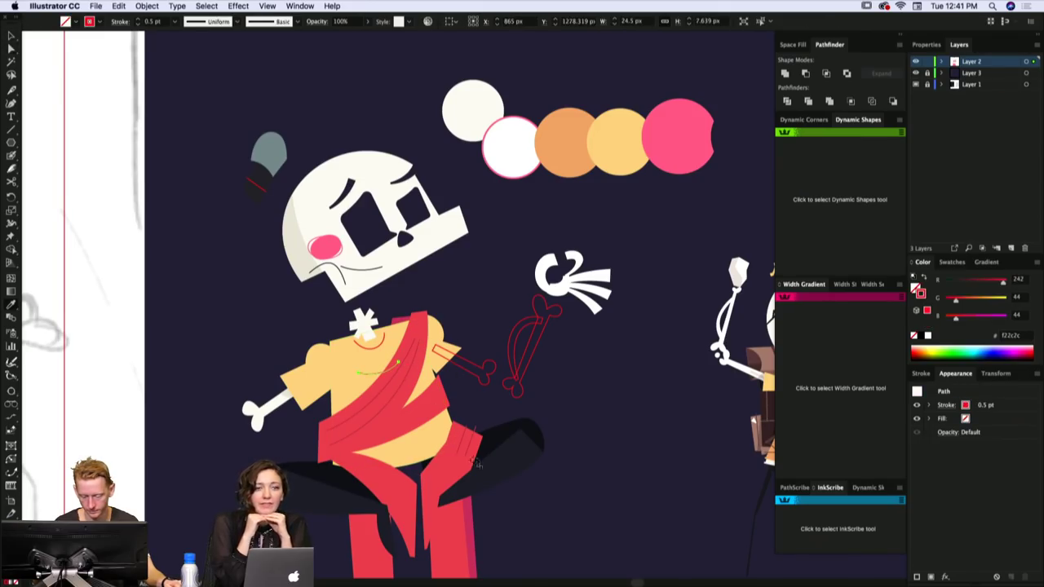
pyautogui.press('super+shift+a')
pyautogui.scroll(-1, 378, 341)
pyautogui.keyDown('alt'); pyautogui.click(378, 335); pyautogui.keyUp('alt')
pyautogui.press('super+z')
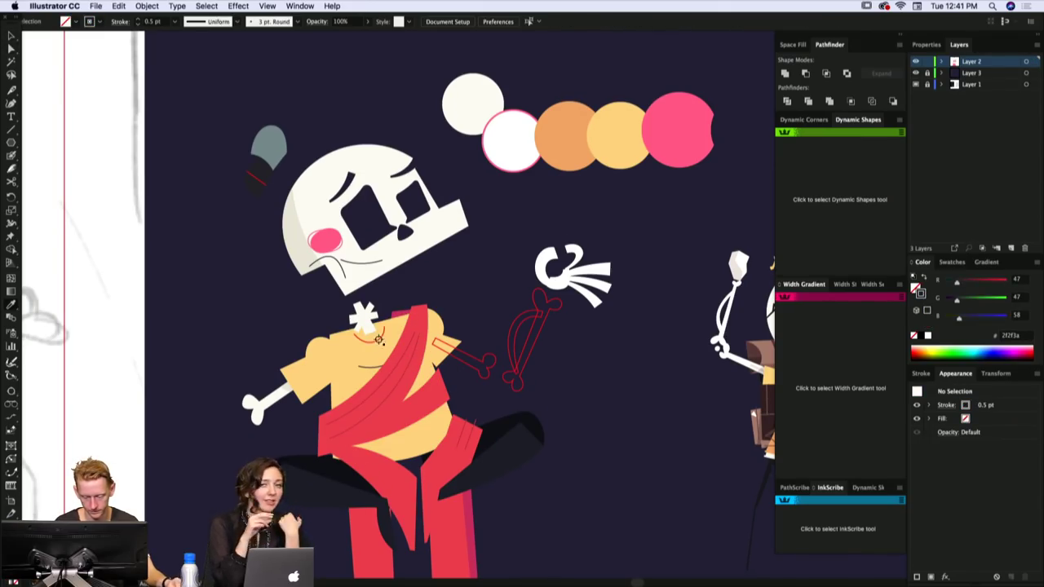
pyautogui.scroll(1, 417, 310)
# - Duplicate the diagonal sash band in place and rotate the copy slightly clockwise over the lower band
pyautogui.press('v')
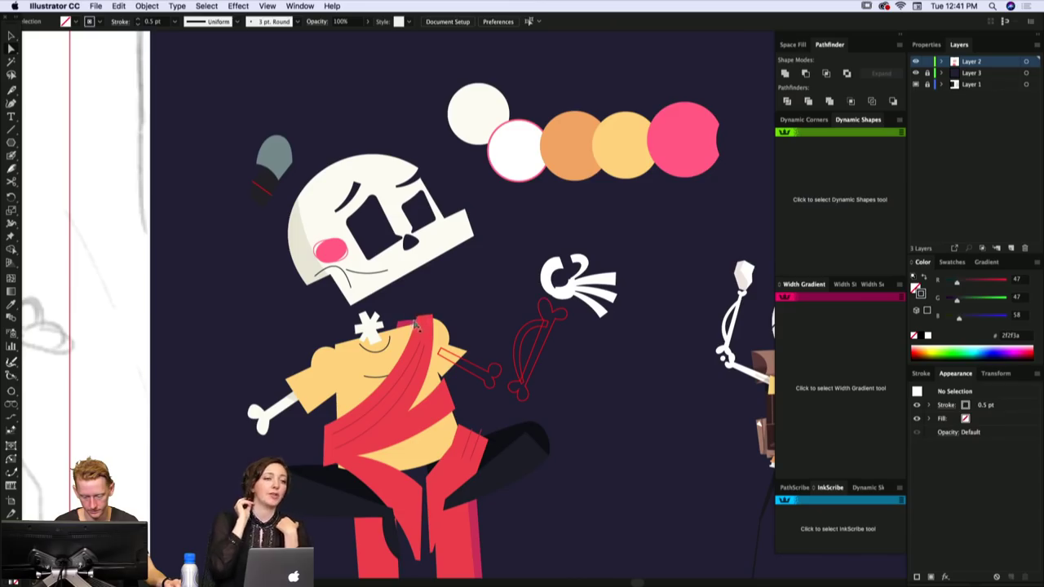
pyautogui.click(430, 321)
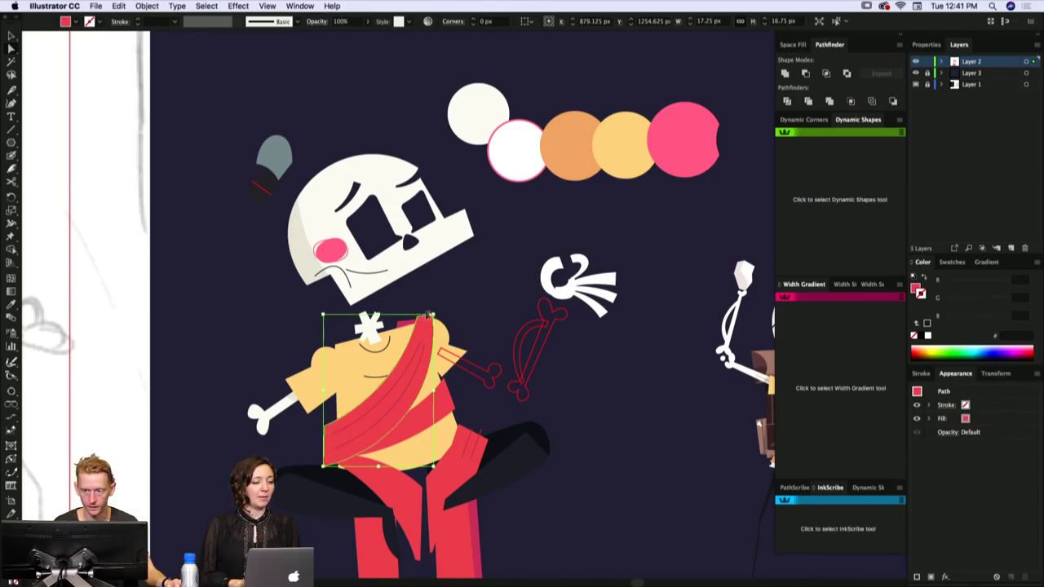
pyautogui.click(443, 302)
pyautogui.scroll(-2, 441, 302)
pyautogui.scroll(-4, 440, 304)
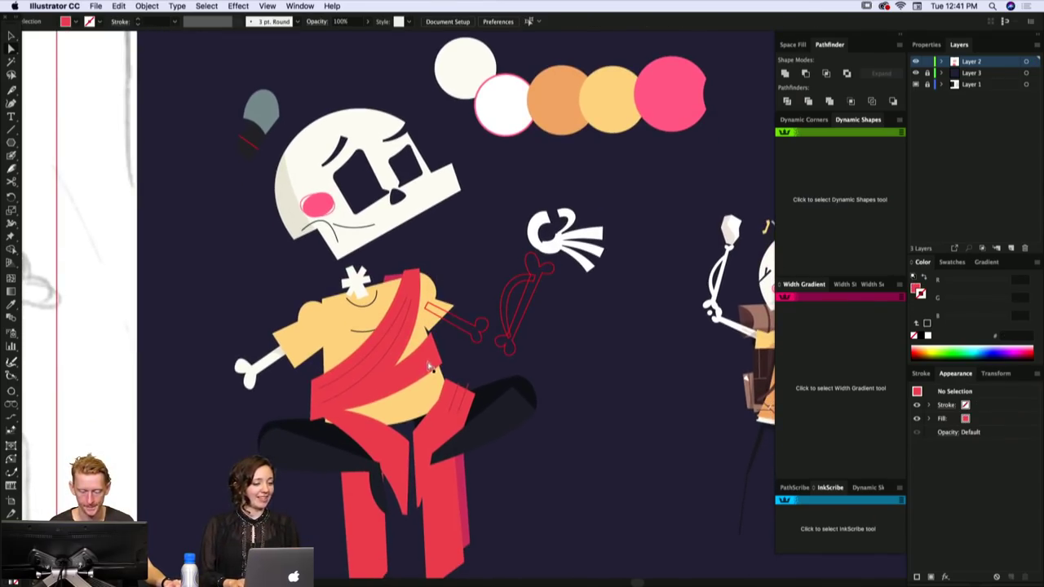
pyautogui.click(397, 369)
pyautogui.press('super+z')
pyautogui.press('super+shift+a')
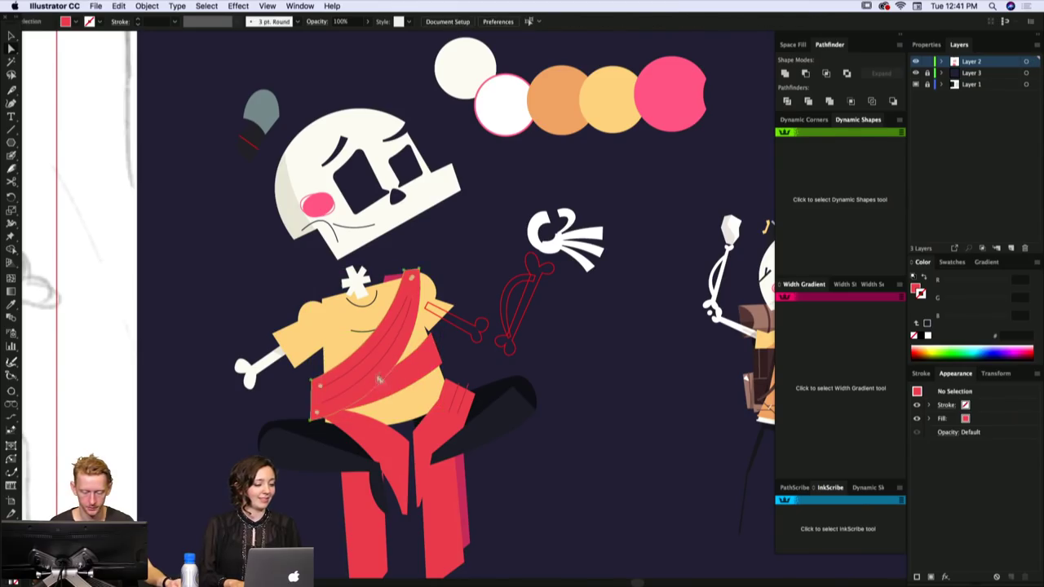
pyautogui.click(368, 393)
pyautogui.press('r')
pyautogui.moveTo(412, 353); pyautogui.dragTo(428, 346)
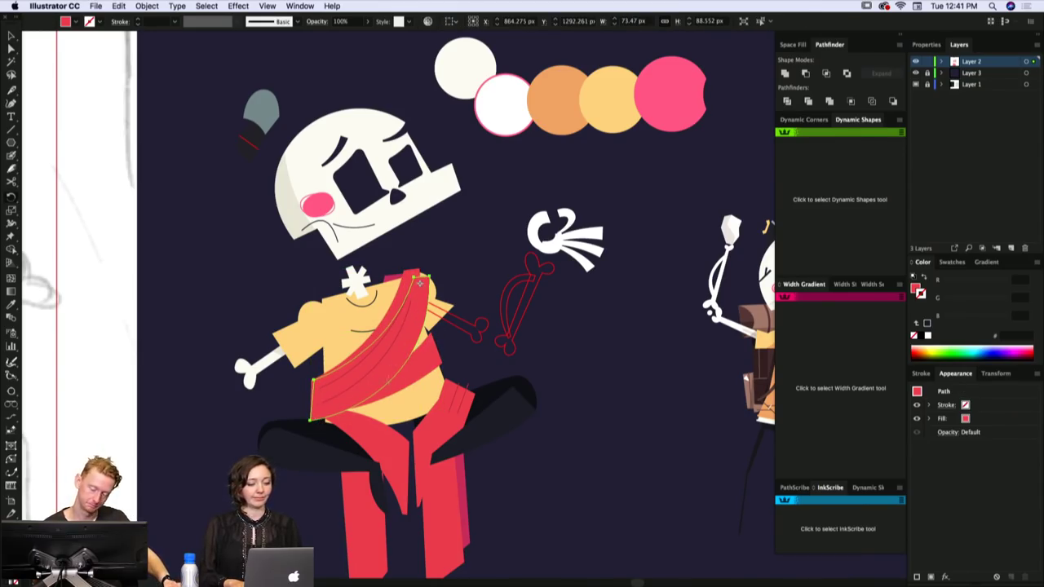
pyautogui.moveTo(388, 381); pyautogui.dragTo(393, 388)
# - Intersect the rotated sash copy with the lower sash band, keeping only the overlap in front as a shadow shape
pyautogui.press('a')
pyautogui.click(424, 342)
pyautogui.keyDown('shift'); pyautogui.click(419, 343); pyautogui.keyUp('shift')
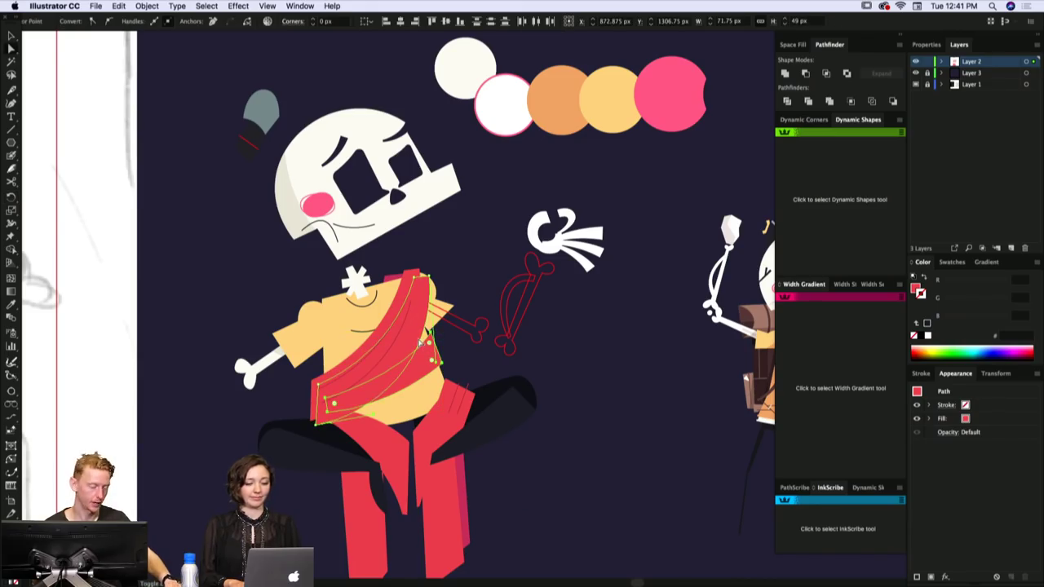
pyautogui.press('super+4')
pyautogui.press('super+x')
pyautogui.press('super+f')
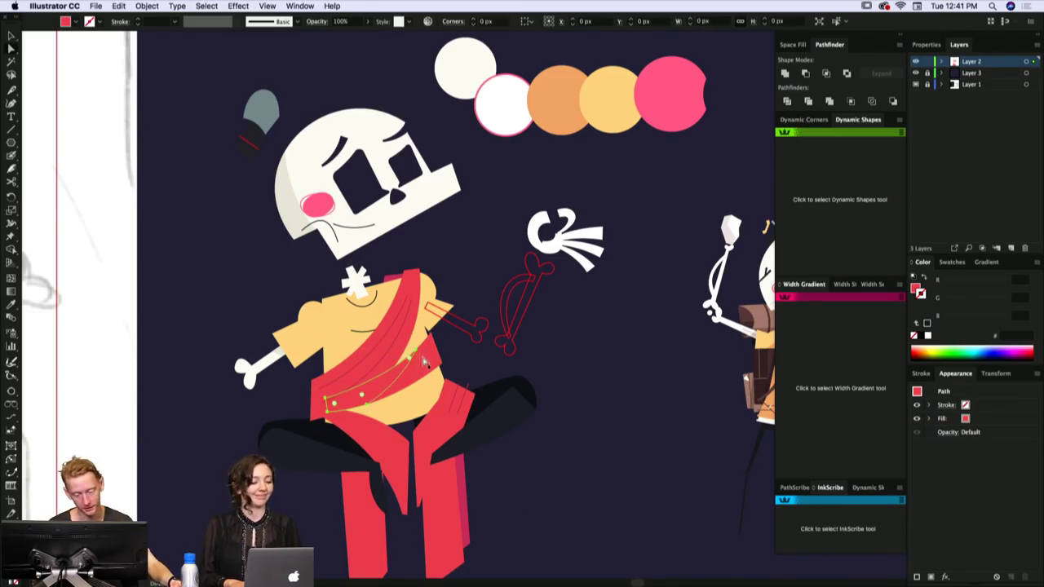
# - Fill the shadow shape on the lower sash band with the fold lines' darker red, without a stroke
pyautogui.press('i')
pyautogui.click(465, 490)
pyautogui.press('a')
pyautogui.press('super+shift+a')
pyautogui.moveTo(399, 380); pyautogui.dragTo(405, 391)
pyautogui.click(405, 391)
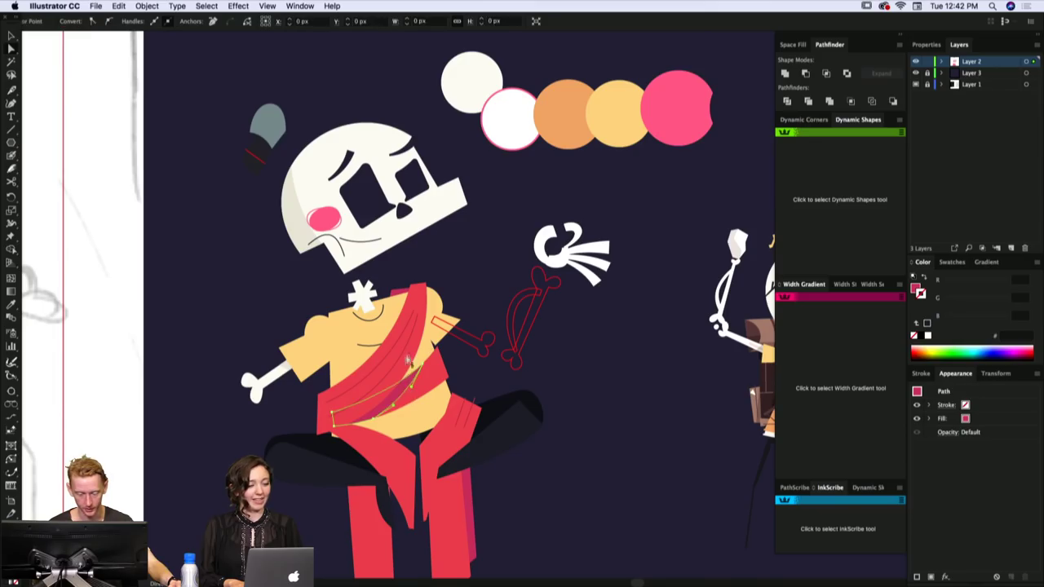
pyautogui.press('i')
pyautogui.click(396, 346)
pyautogui.hotkey('shift', 'x')
pyautogui.keyDown('super'); pyautogui.click(447, 351); pyautogui.keyUp('super')
pyautogui.scroll(-2, 470, 468)
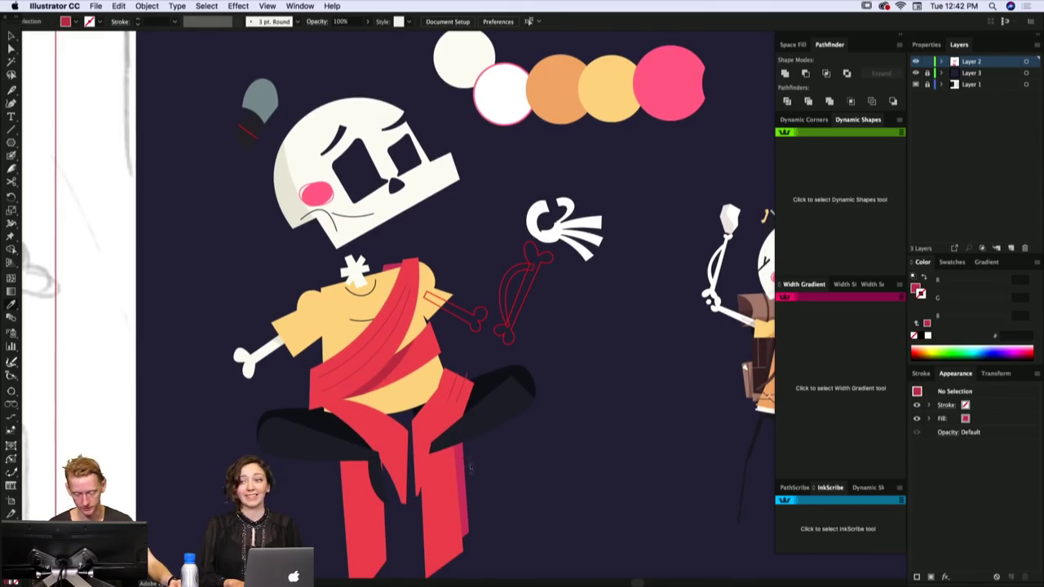
# - Move the outlined upper arm bone behind the sleeve nearest the raised hand and fill it with the skull's off-white
pyautogui.hscroll(-3, 481, 383)
pyautogui.scroll(2, 481, 383)
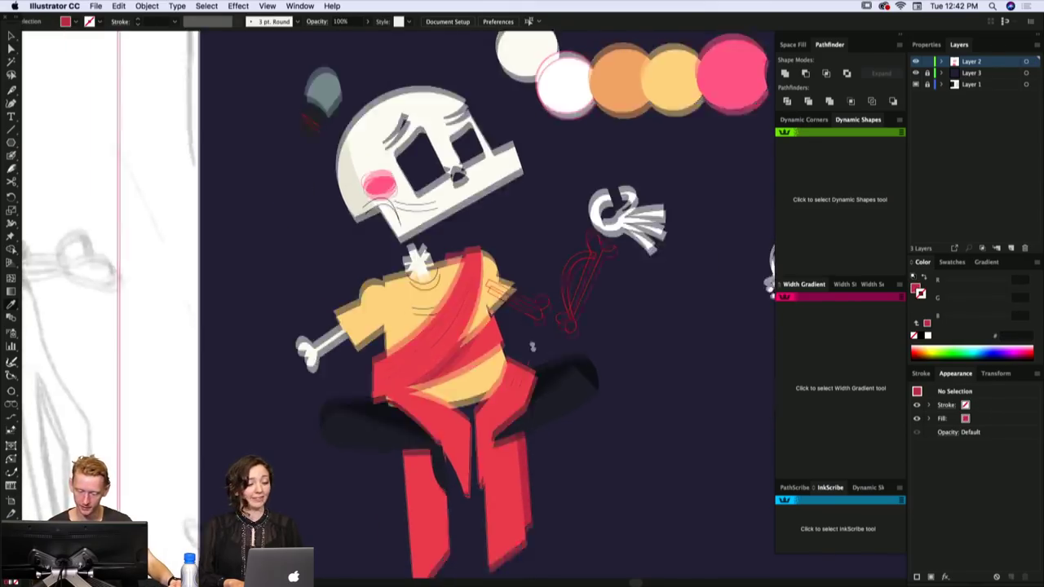
pyautogui.press('v')
pyautogui.click(524, 353)
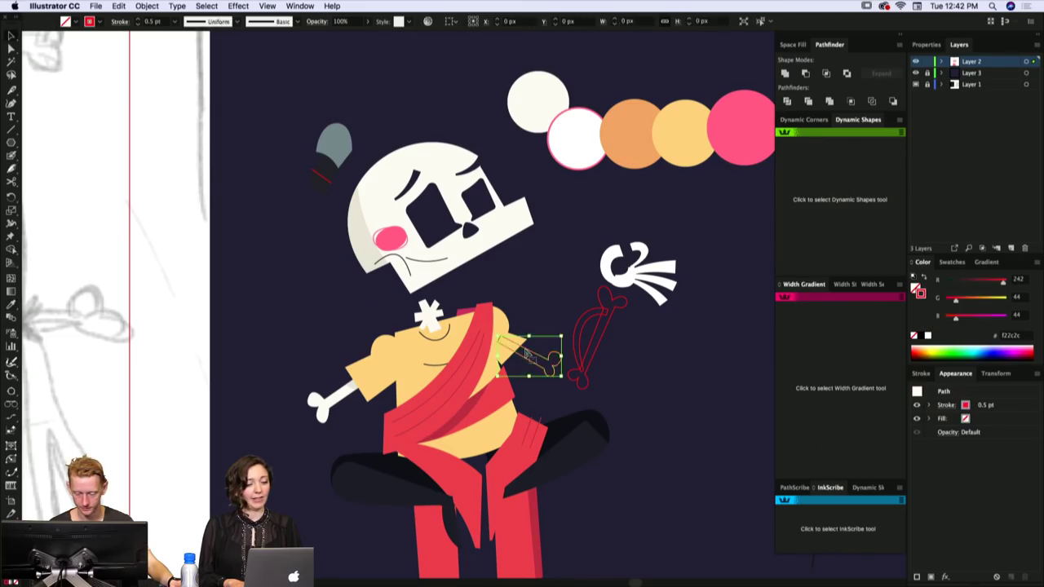
pyautogui.press('super+x')
pyautogui.click(512, 342)
pyautogui.press('super+b')
pyautogui.press('i')
pyautogui.click(509, 225)
pyautogui.keyDown('super'); pyautogui.click(560, 304); pyautogui.keyUp('super')
pyautogui.moveTo(559, 304); pyautogui.dragTo(514, 289)
# - Check the fill colour of the newly filled upper arm bone and keep it
pyautogui.keyDown('super'); pyautogui.click(506, 346); pyautogui.keyUp('super')
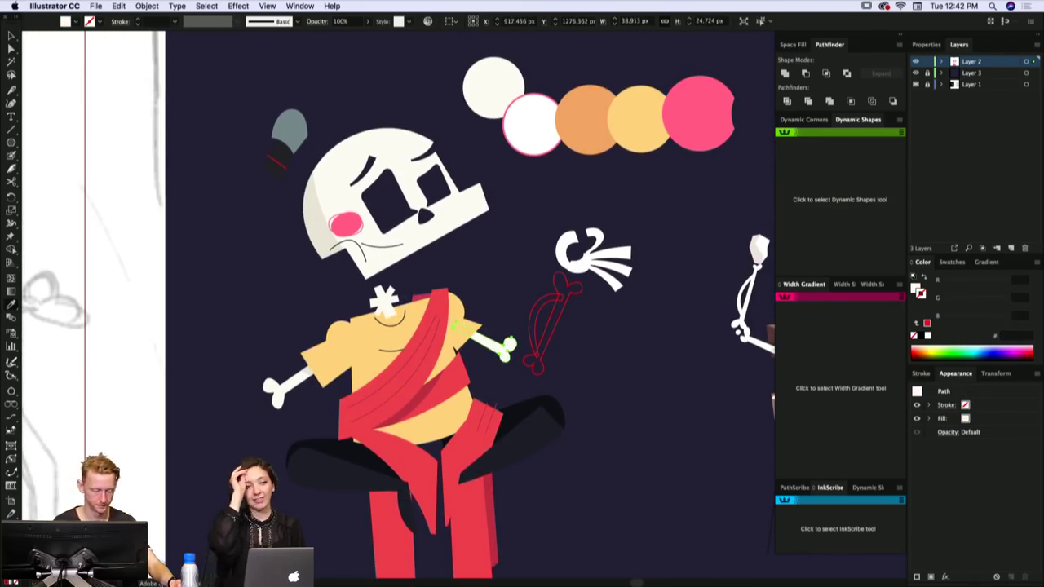
pyautogui.doubleClick(918, 290)
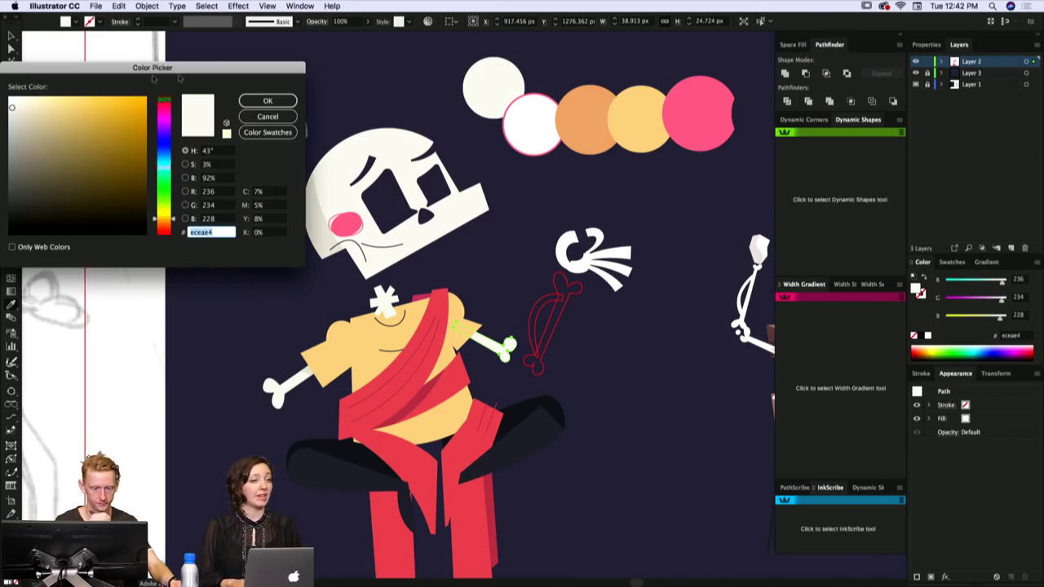
pyautogui.press('Return')
pyautogui.keyDown('super'); pyautogui.click(486, 322); pyautogui.keyUp('super')
# - Draw a small shadow shape where the upper arm bone nearest the raised hand meets the sleeve and trim it to the bone
pyautogui.press('p')
pyautogui.click(477, 350)
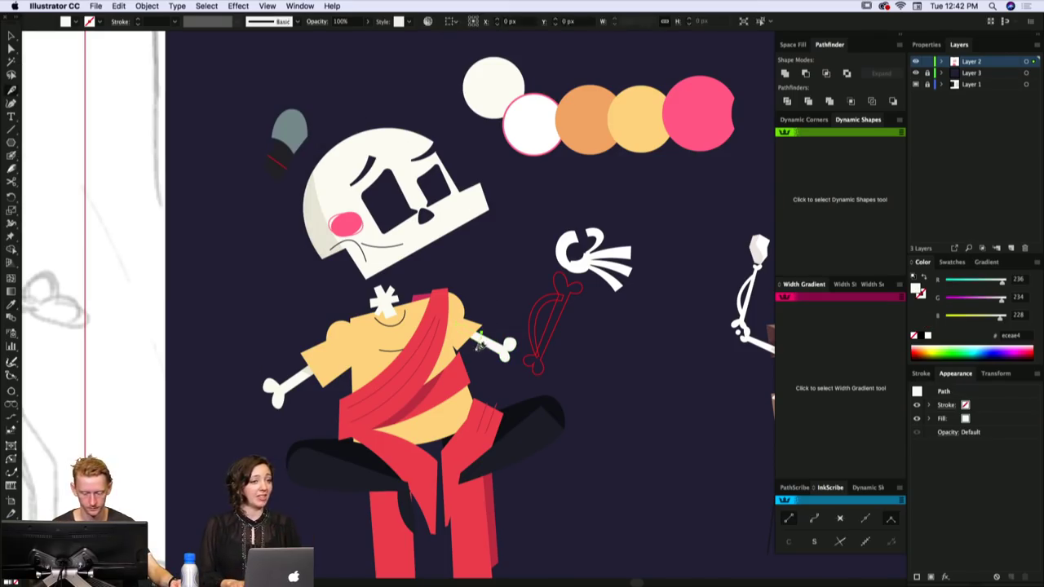
pyautogui.click(467, 333)
pyautogui.click(479, 326)
pyautogui.press('a')
pyautogui.press('super+[')
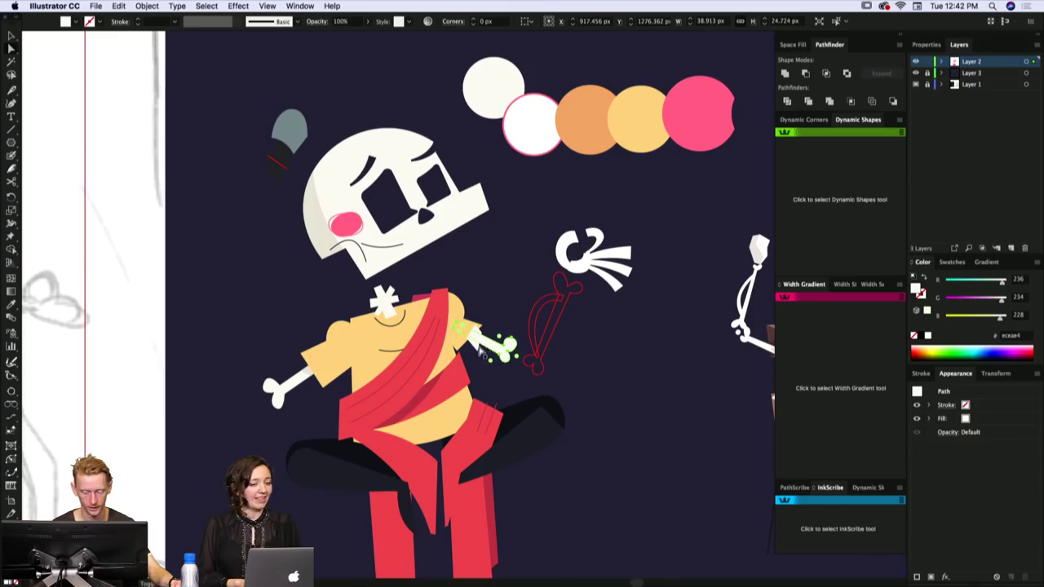
pyautogui.keyDown('super'); pyautogui.click(484, 334); pyautogui.keyUp('super')
pyautogui.press('super+shift+a')
pyautogui.press('super+z')
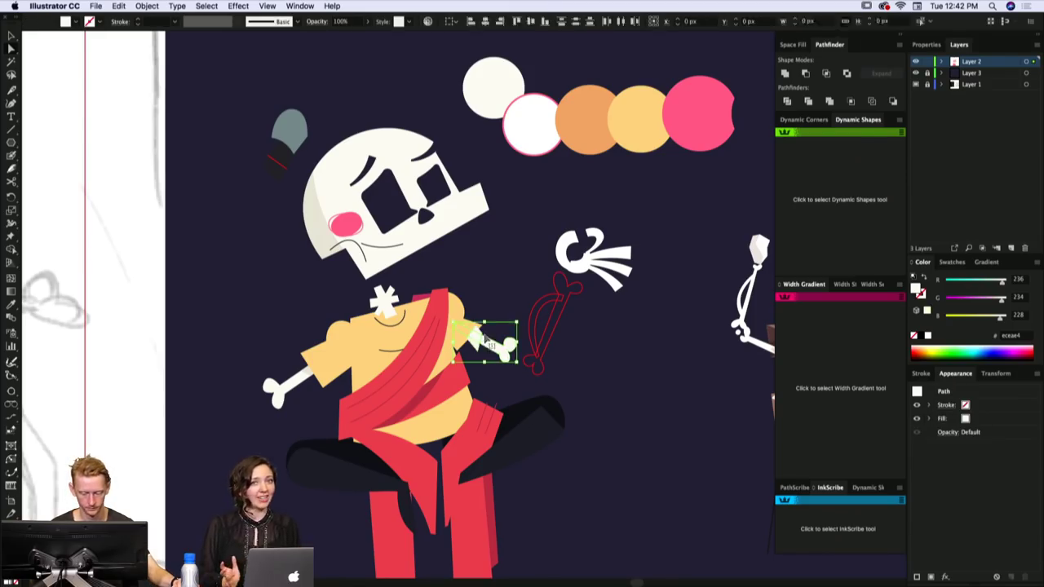
pyautogui.press('super+shift+a')
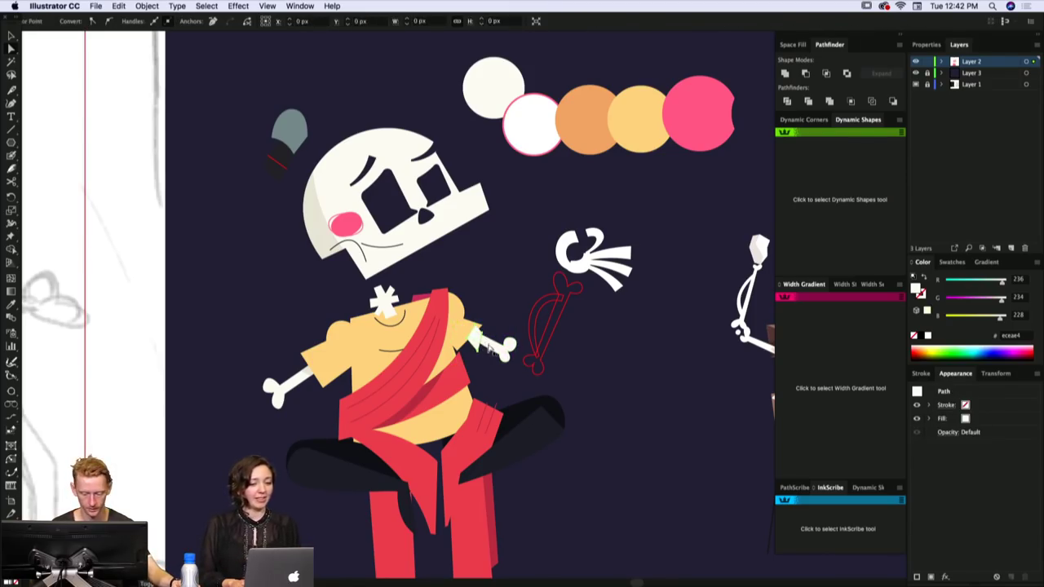
pyautogui.click(487, 344)
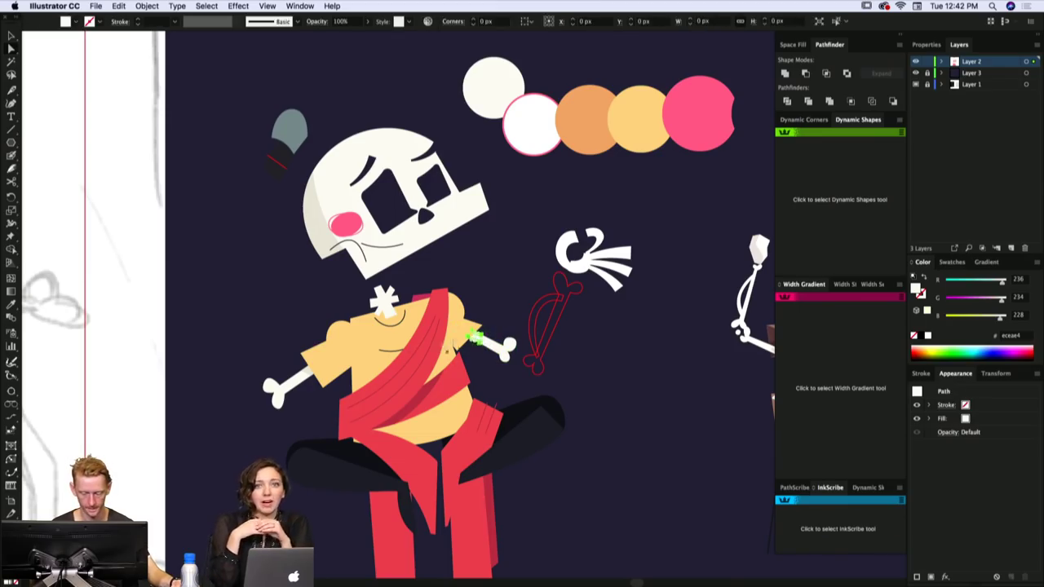
# - Fill the trimmed shape beside the sleeve with the skull shadow's grey-beige (ddd9ce)
pyautogui.press('i')
pyautogui.click(303, 376)
pyautogui.press('super+shift+a')
# - Draw a grey-beige shadow shape along the lower half of the same arm bone and intersect it with the bone
pyautogui.moveTo(527, 295)
pyautogui.mouseDown()
pyautogui.moveTo(518, 280)
pyautogui.moveTo(540, 286)
pyautogui.mouseUp()
pyautogui.click(495, 331)
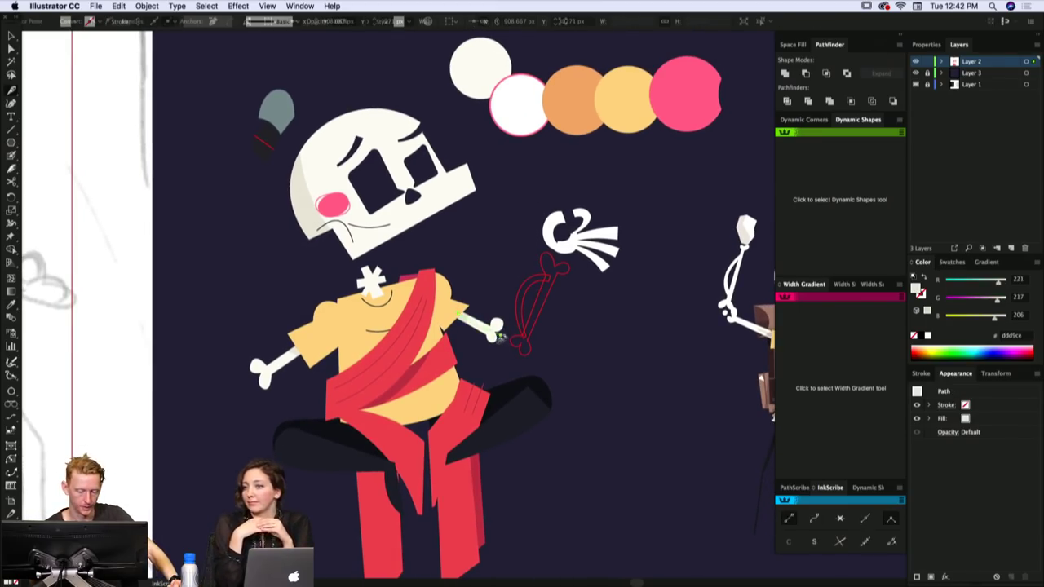
pyautogui.press('a')
pyautogui.press('v')
pyautogui.click(497, 328)
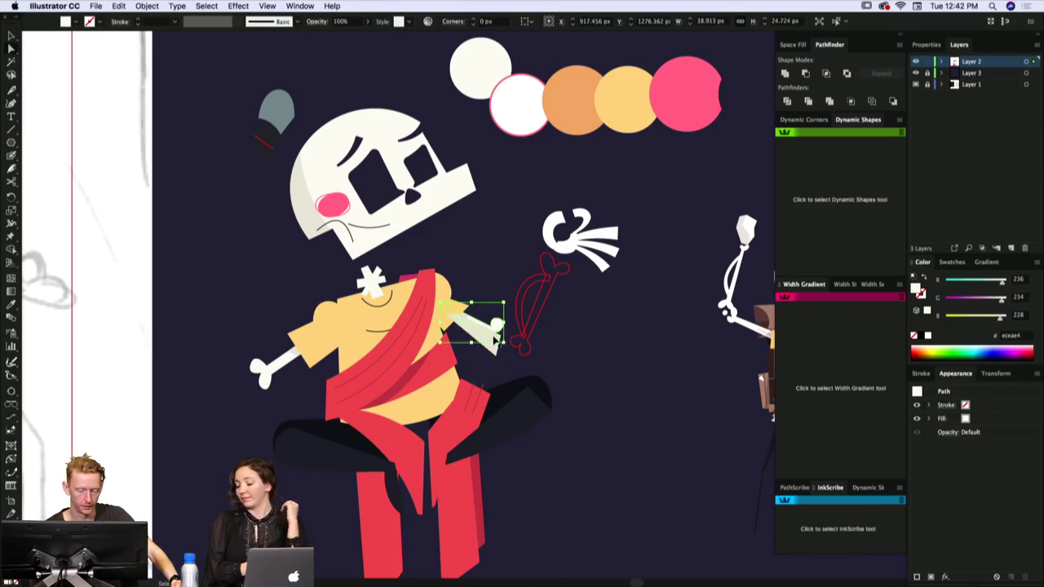
pyautogui.keyDown('shift'); pyautogui.click(493, 352); pyautogui.keyUp('shift')
pyautogui.click(487, 326)
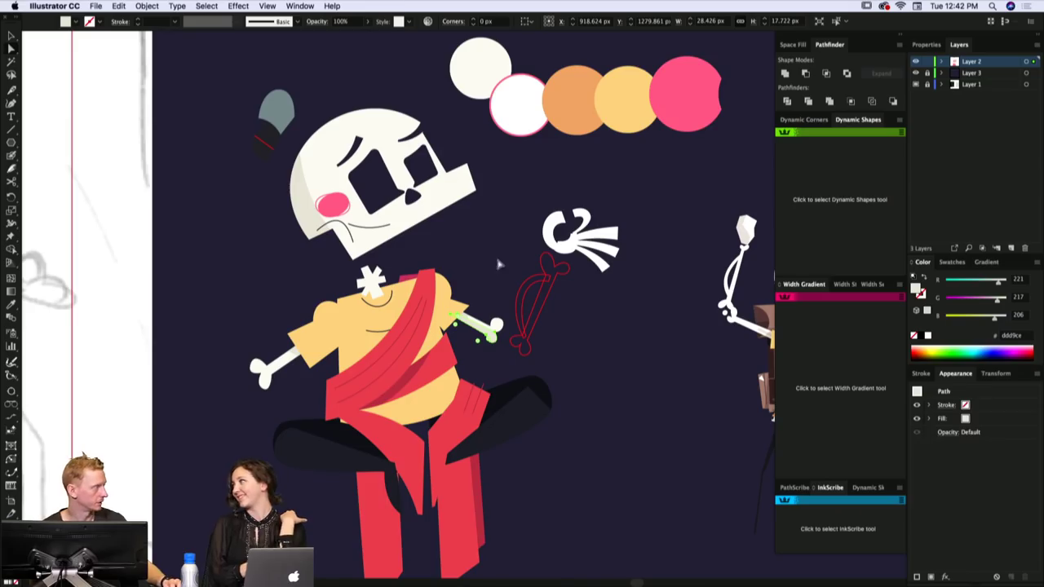
pyautogui.moveTo(518, 299); pyautogui.dragTo(514, 300)
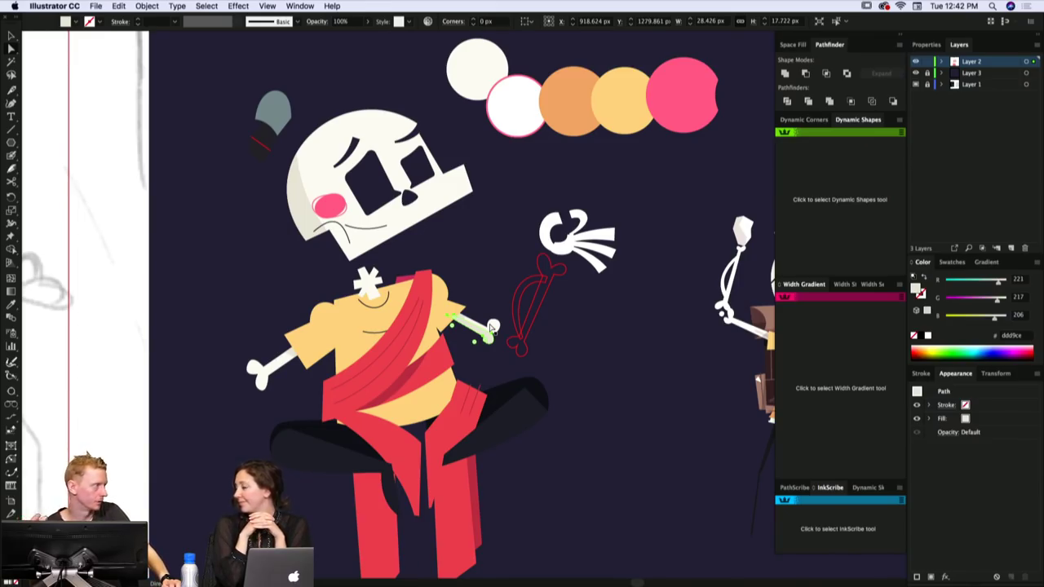
pyautogui.hscroll(-2, 492, 328)
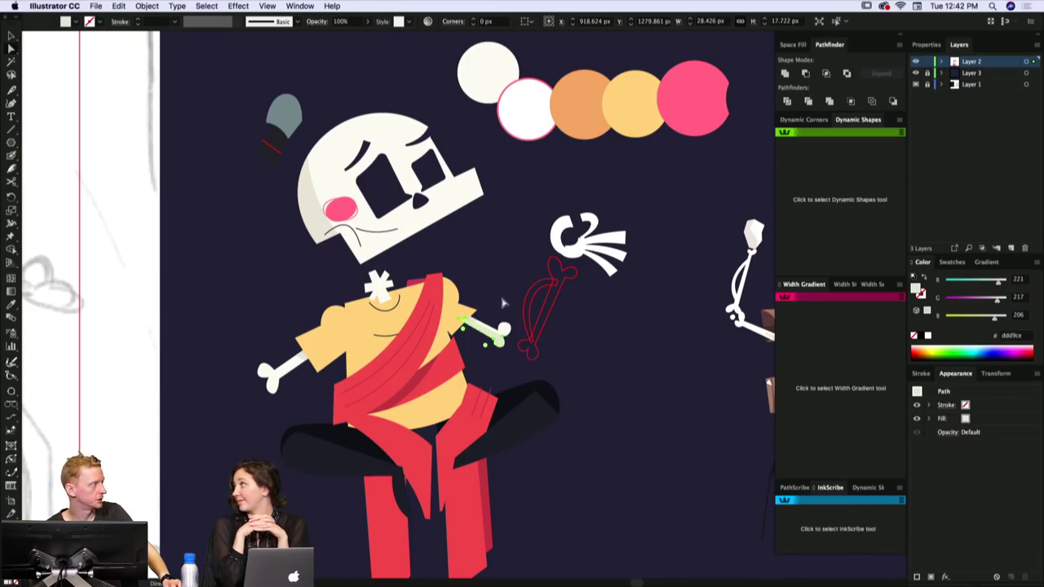
pyautogui.scroll(2, 489, 329)
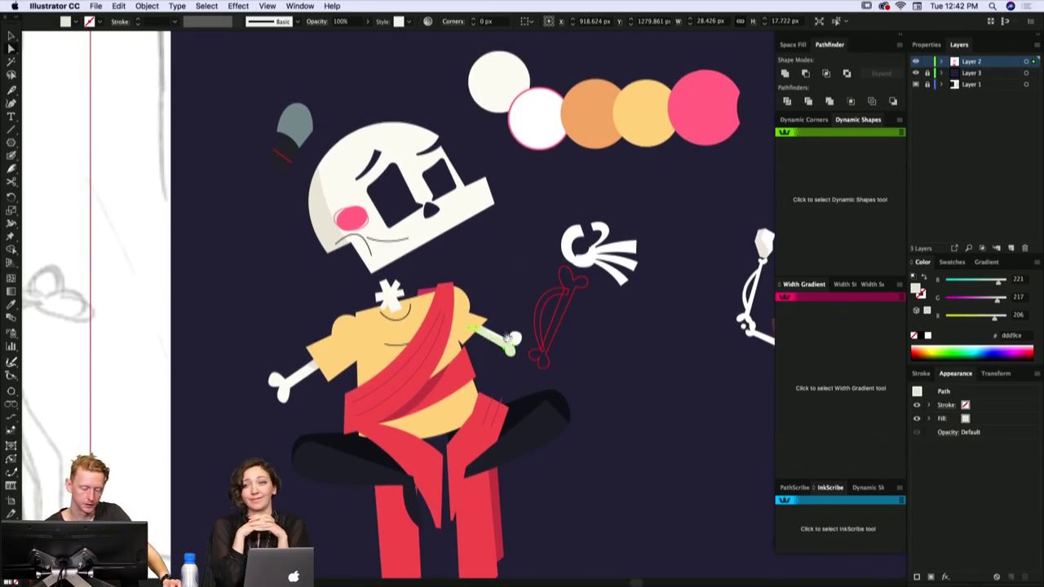
pyautogui.click(341, 375)
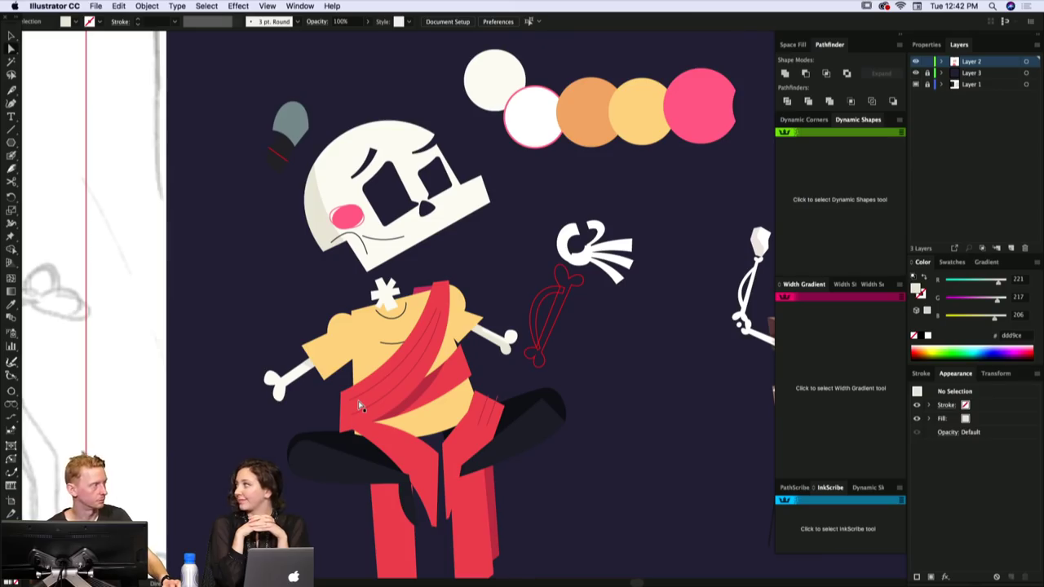
pyautogui.hscroll(3, 526, 317)
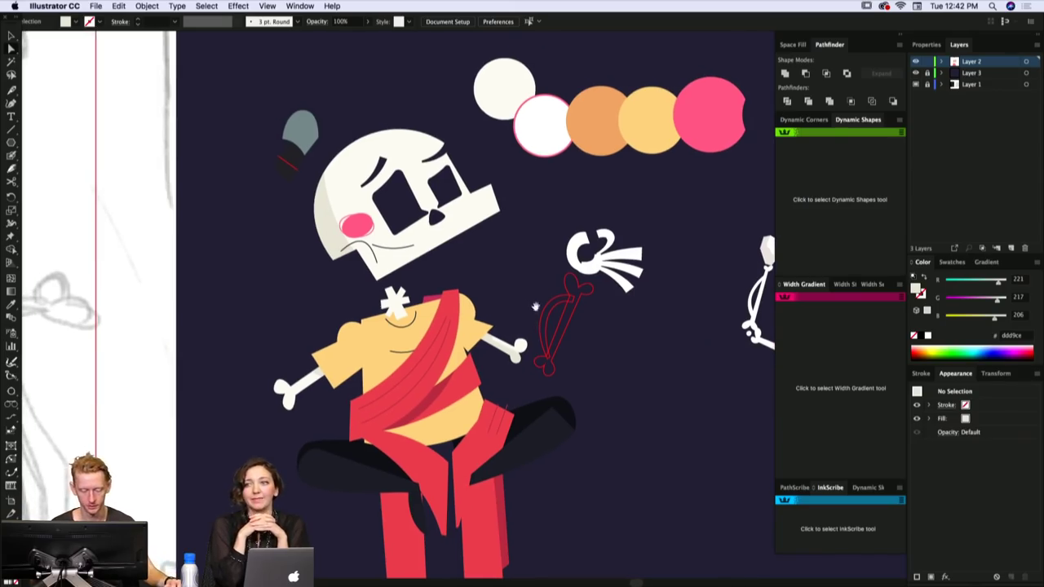
pyautogui.scroll(-2, 534, 310)
pyautogui.hscroll(1, 538, 309)
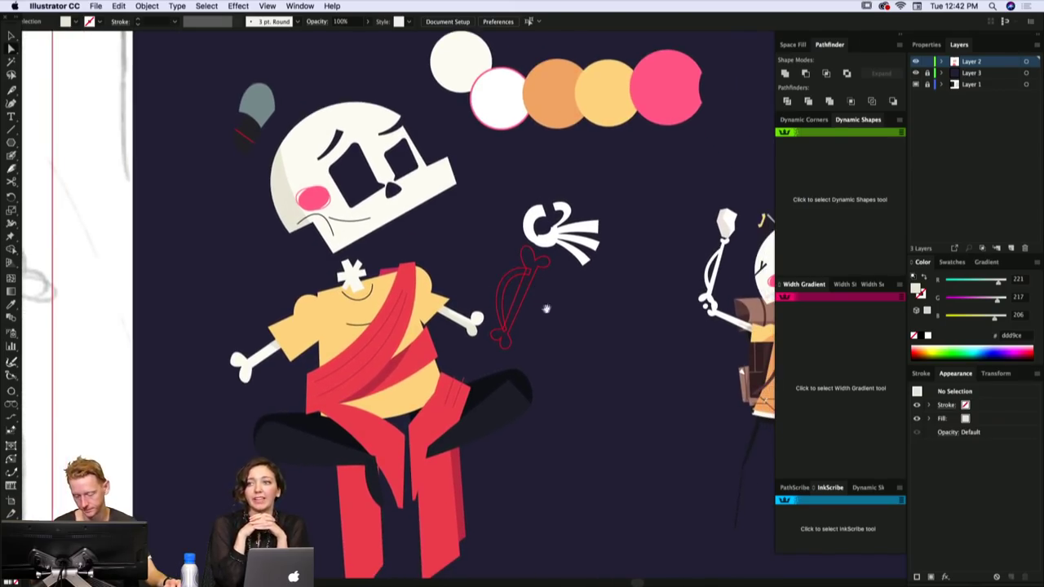
pyautogui.press('i')
pyautogui.click(384, 277)
pyautogui.scroll(5, 514, 351)
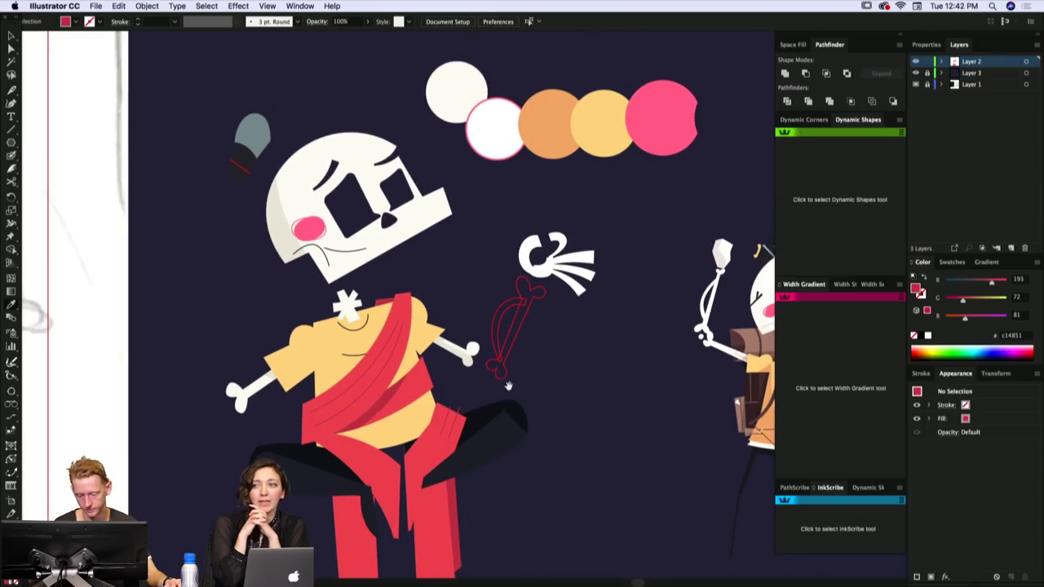
# - Draw a shadow shape beneath the sleeve nearest the raised hand in the shirt's yellow and trim it to the sleeve
pyautogui.press('a')
pyautogui.click(424, 371)
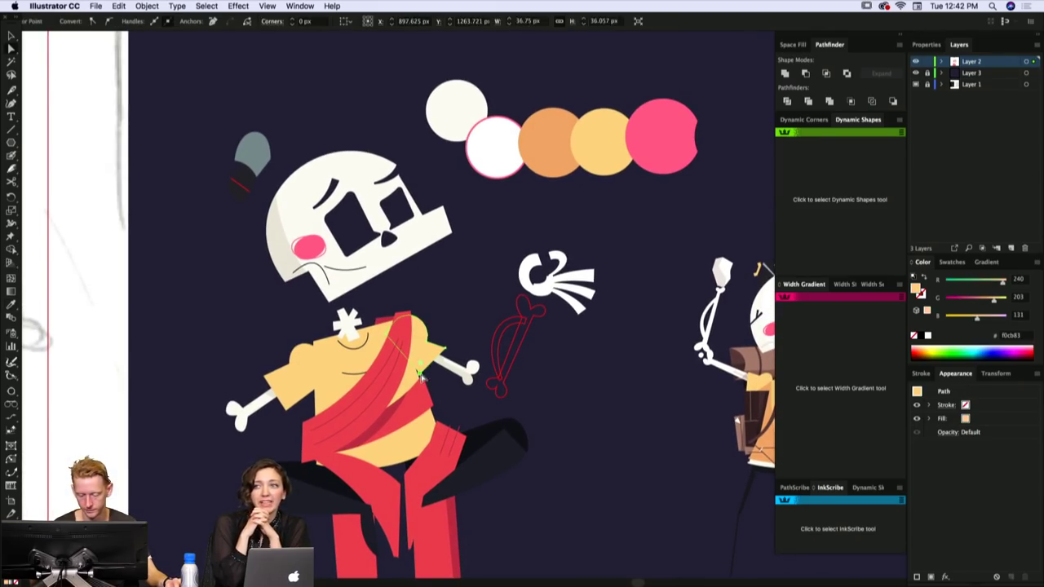
pyautogui.press('super+shift+a')
pyautogui.scroll(1, 416, 359)
pyautogui.press('p')
pyautogui.click(438, 378)
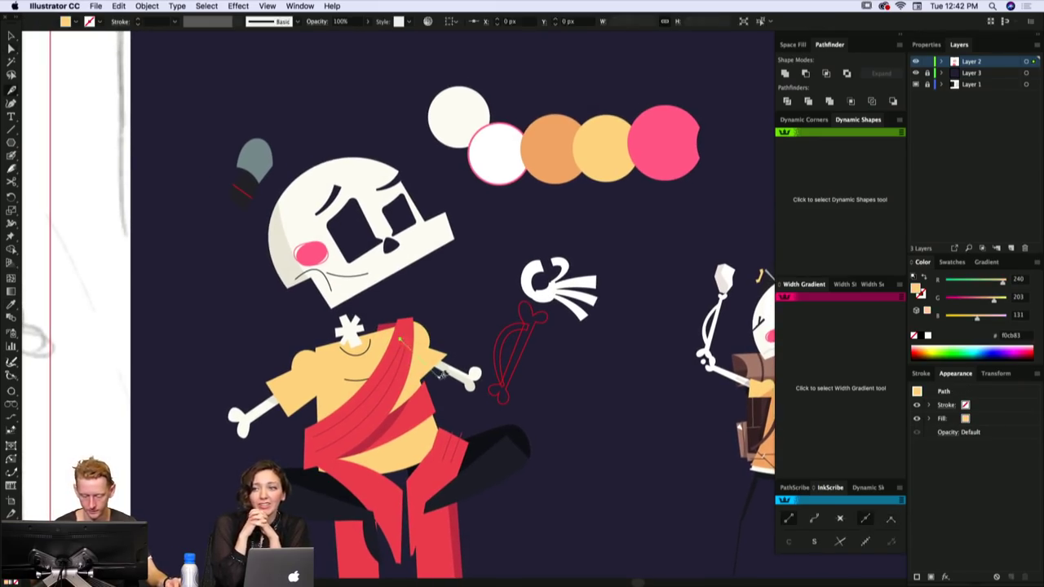
pyautogui.click(413, 400)
pyautogui.click(399, 346)
pyautogui.press('v')
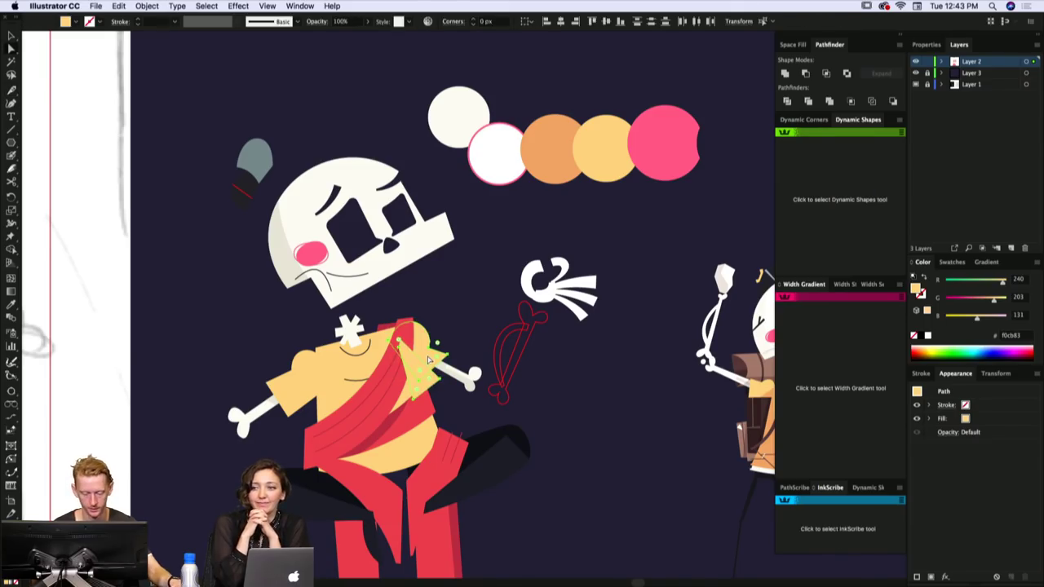
pyautogui.press('super+shift+a')
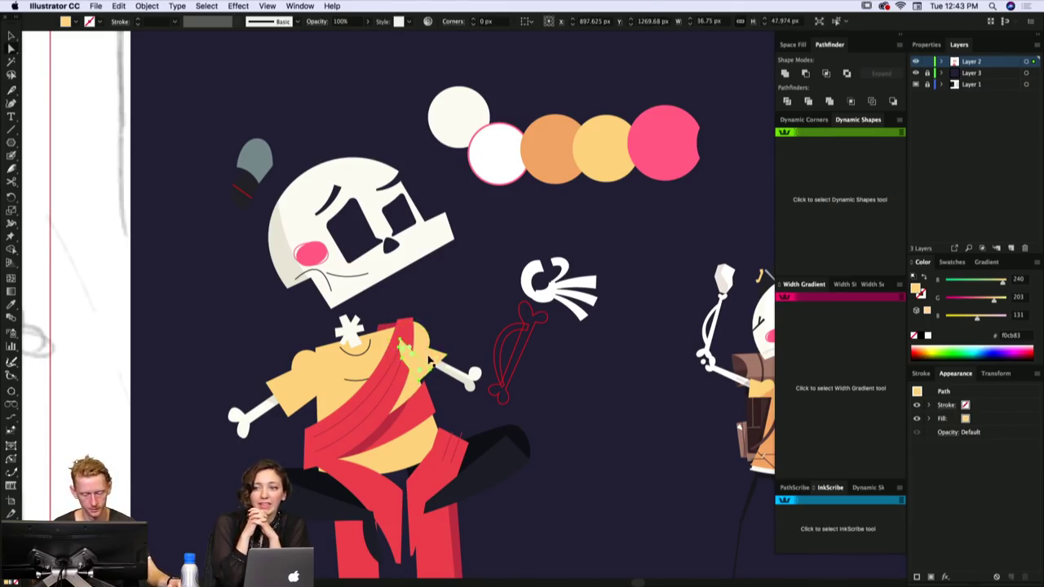
pyautogui.click(428, 358)
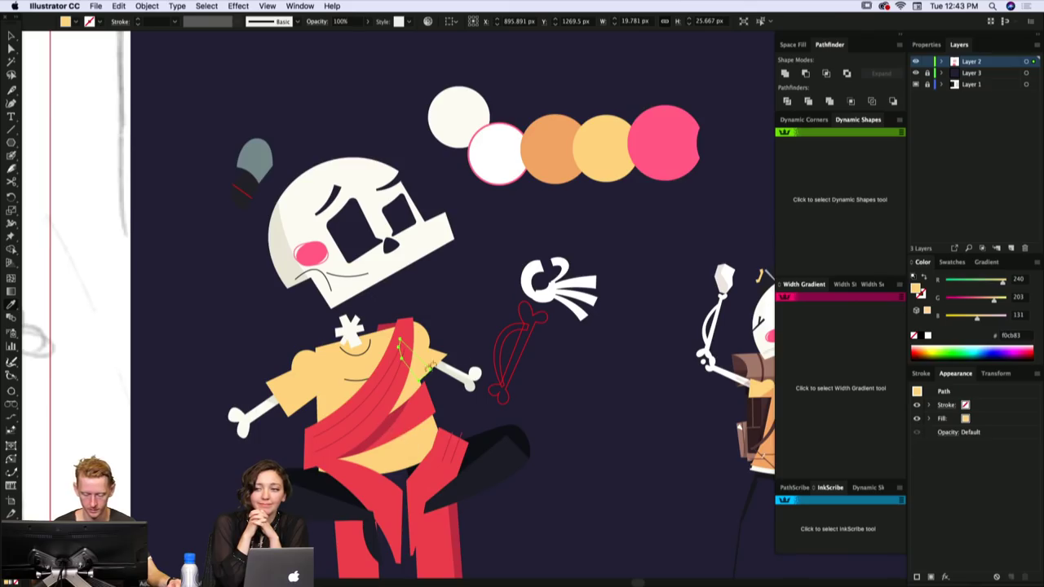
# - Fill the trimmed sleeve shape with the darker orange (e9a96f) sampled from the standing skeleton's shirt
pyautogui.scroll(-3, 593, 393)
pyautogui.hscroll(5, 593, 393)
pyautogui.click(513, 356)
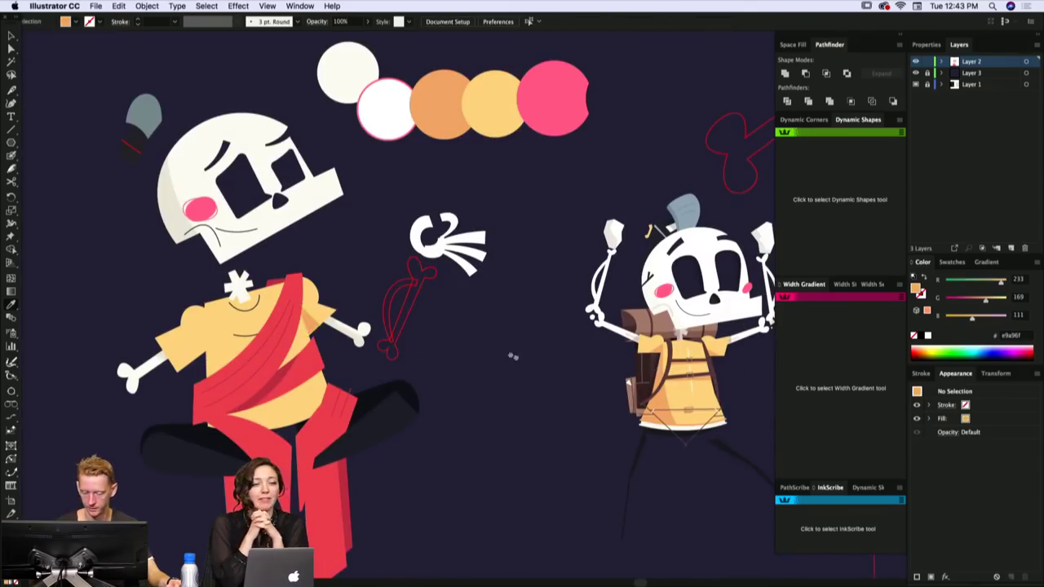
pyautogui.scroll(3, 513, 356)
pyautogui.hscroll(-5, 513, 356)
# - Draw a triangular shadow shape in the shirt's yellow under the opposite sleeve and intersect it with that sleeve
pyautogui.click(316, 378)
pyautogui.press('super+shift+a')
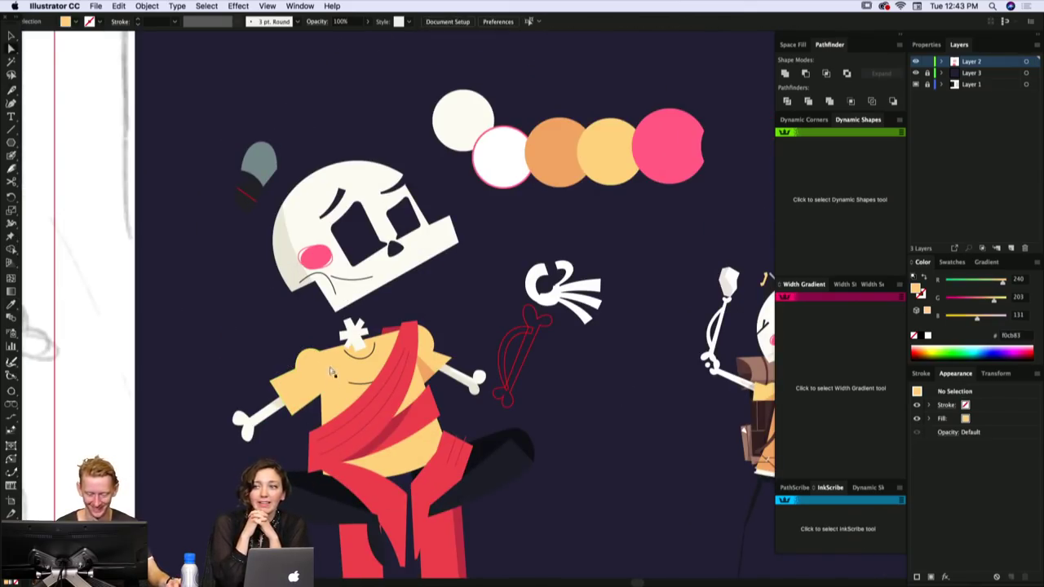
pyautogui.press('p')
pyautogui.click(330, 357)
pyautogui.click(294, 414)
pyautogui.click(330, 414)
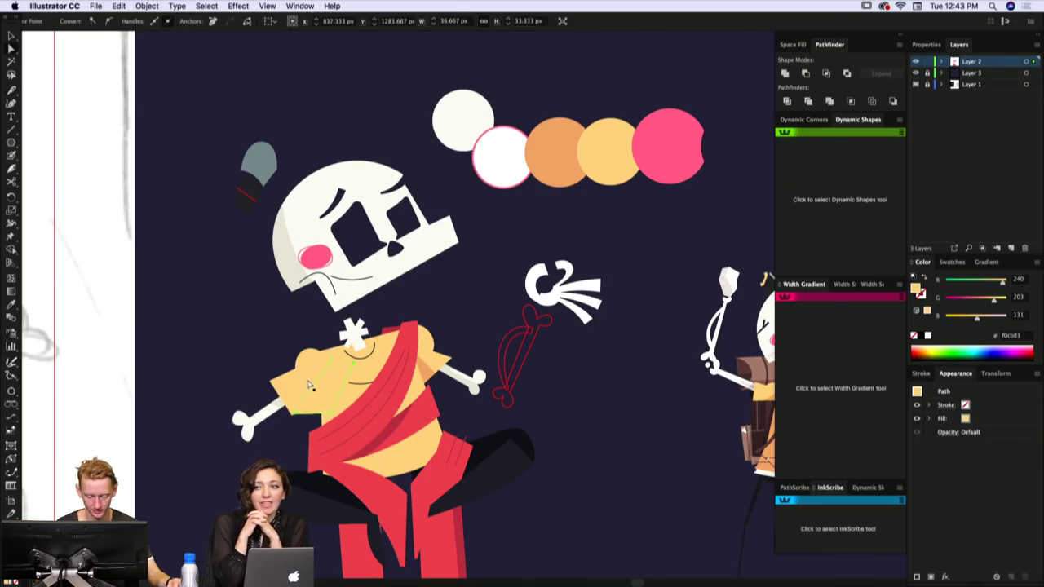
pyautogui.click(317, 408)
pyautogui.press('Delete')
pyautogui.press('Delete')
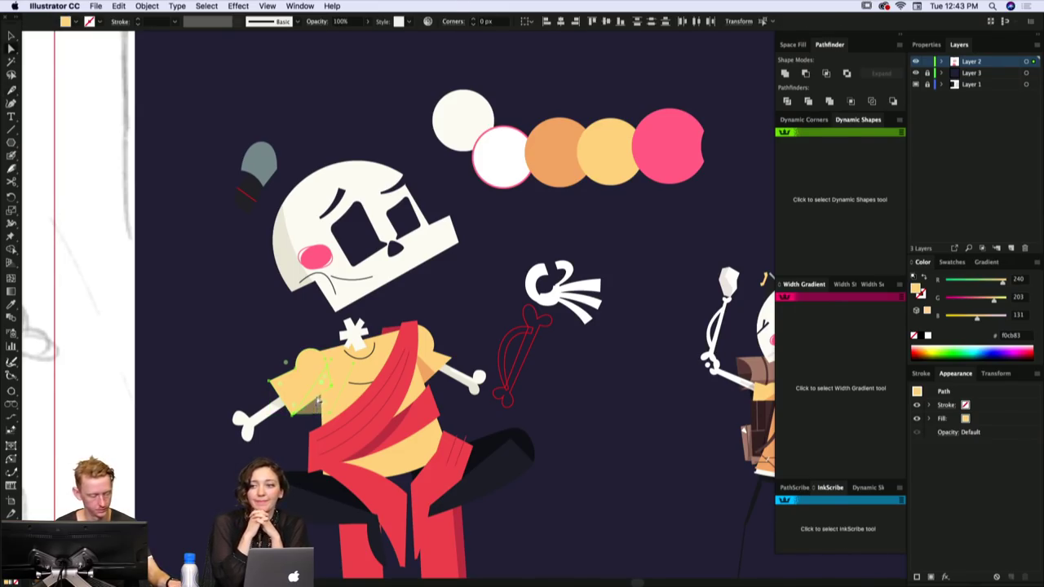
pyautogui.click(314, 393)
pyautogui.press('super+shift+a')
# - Fill the opposite sleeve's shadow shape with the orange of the first sleeve's shadow (e9a96f)
pyautogui.moveTo(373, 352); pyautogui.dragTo(437, 370)
pyautogui.click(317, 394)
pyautogui.press('i')
pyautogui.click(434, 372)
pyautogui.press('super+shift+a')
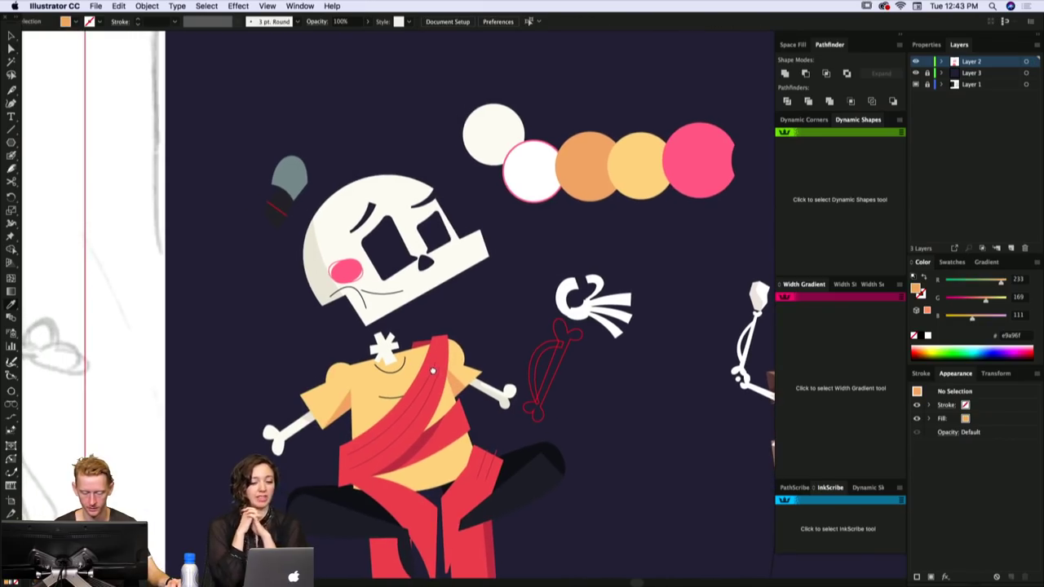
pyautogui.press('a')
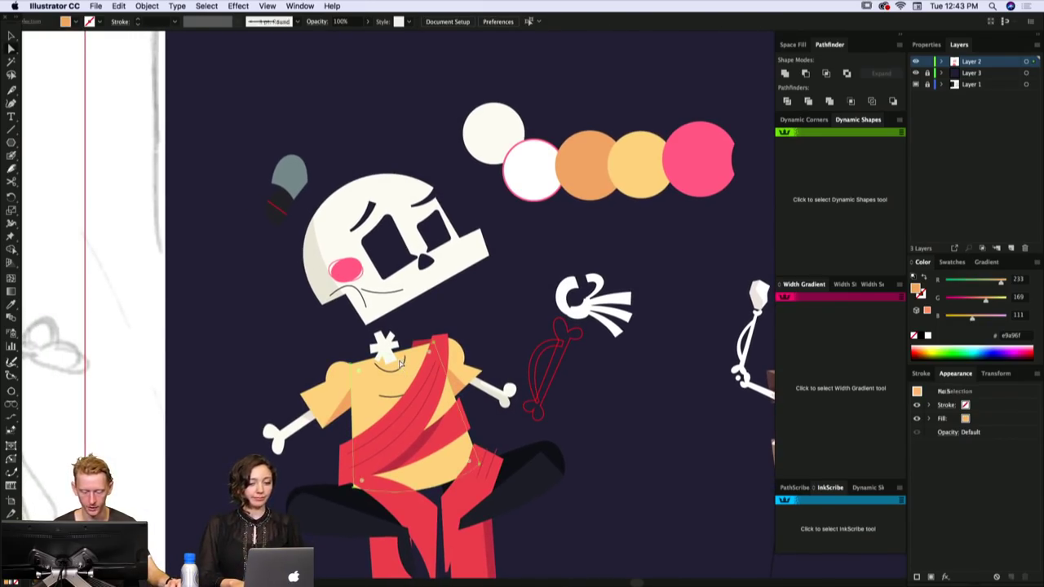
pyautogui.click(398, 364)
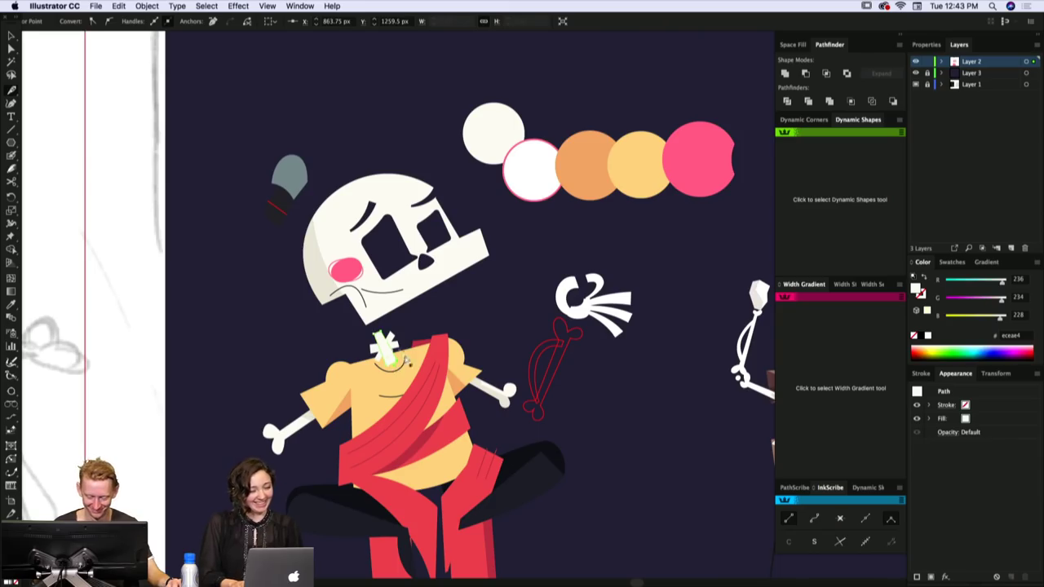
pyautogui.press('super+shift+a')
pyautogui.moveTo(430, 396); pyautogui.dragTo(476, 329)
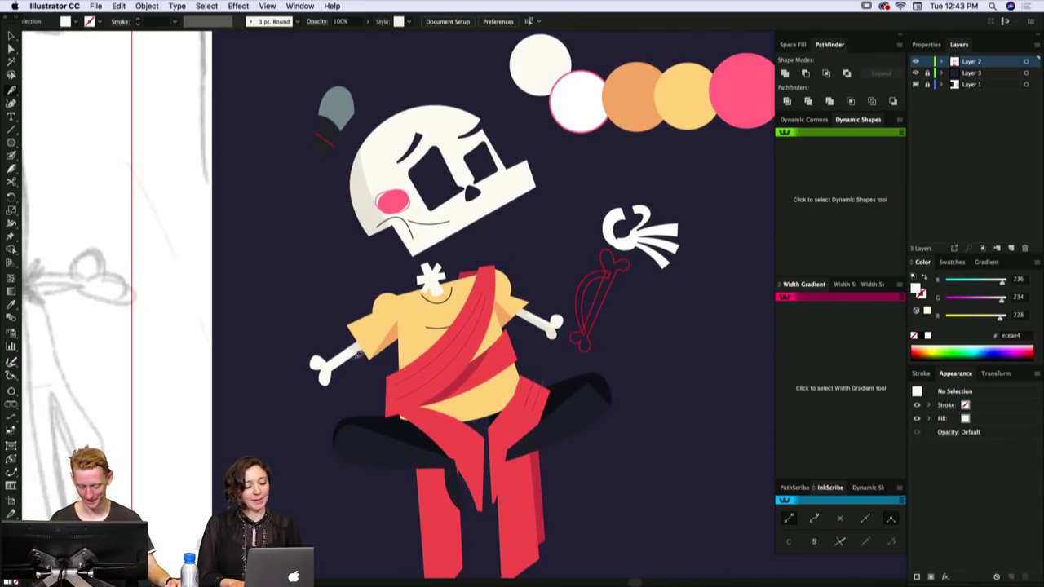
pyautogui.hscroll(1, 499, 367)
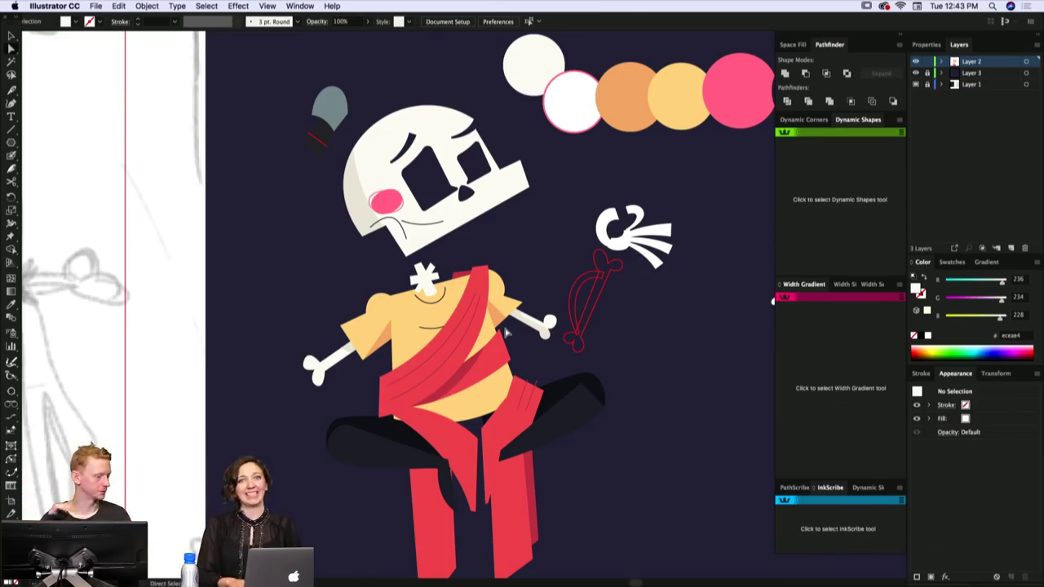
pyautogui.scroll(1, 490, 257)
# - Switch to outline view and average the skull shadow's jaw-corner anchor with the skull's matching anchor so both coincide
pyautogui.click(431, 235)
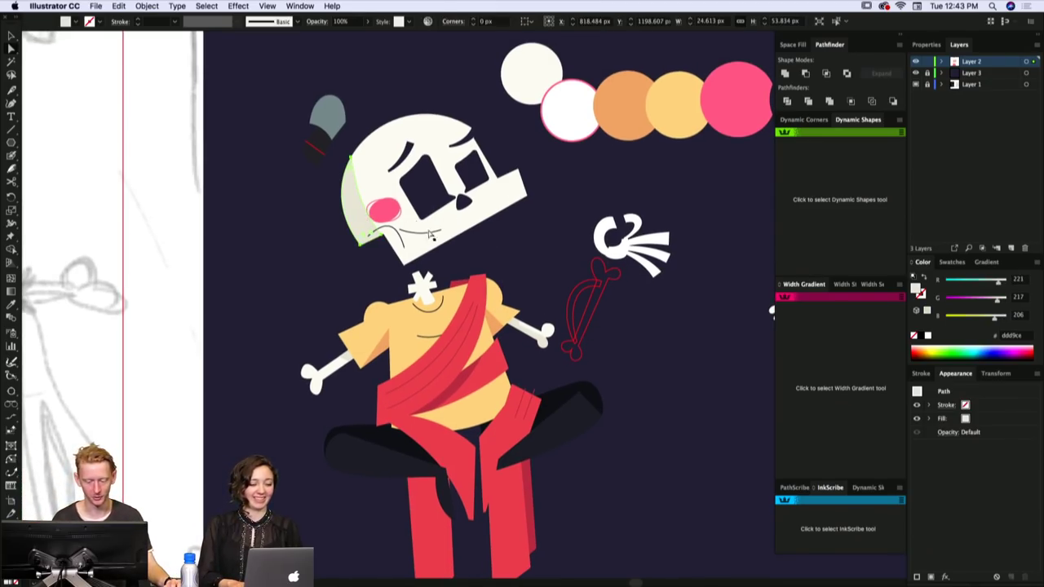
pyautogui.click(360, 245)
pyautogui.click(377, 253)
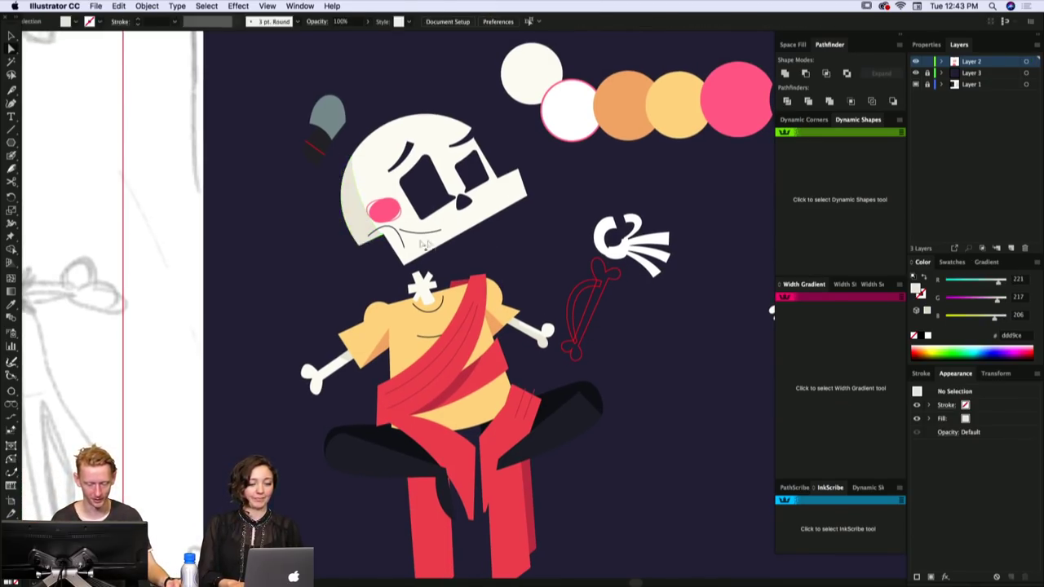
pyautogui.moveTo(440, 244); pyautogui.dragTo(437, 242)
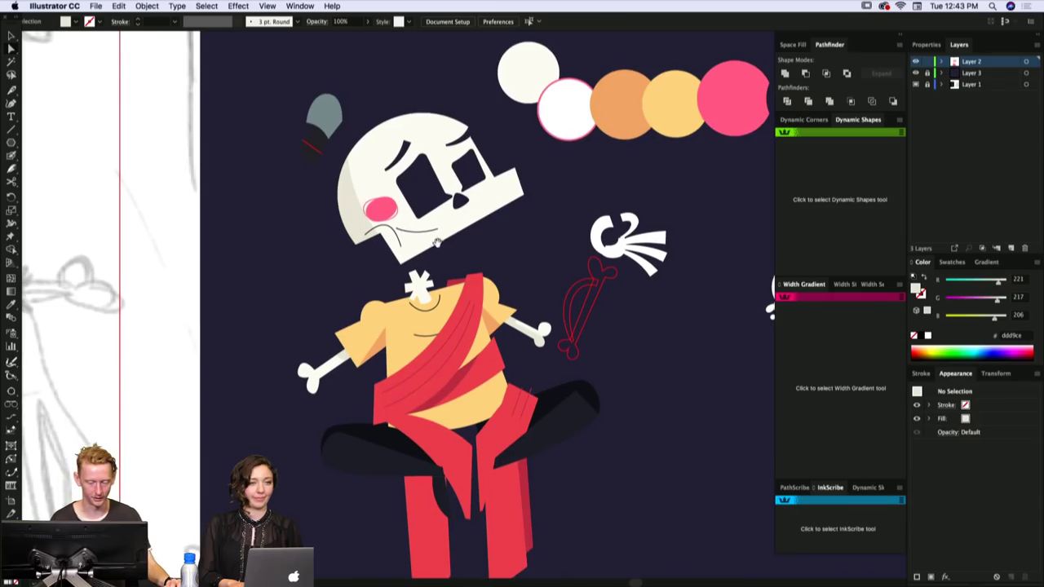
pyautogui.click(369, 243)
pyautogui.click(379, 235)
pyautogui.click(449, 244)
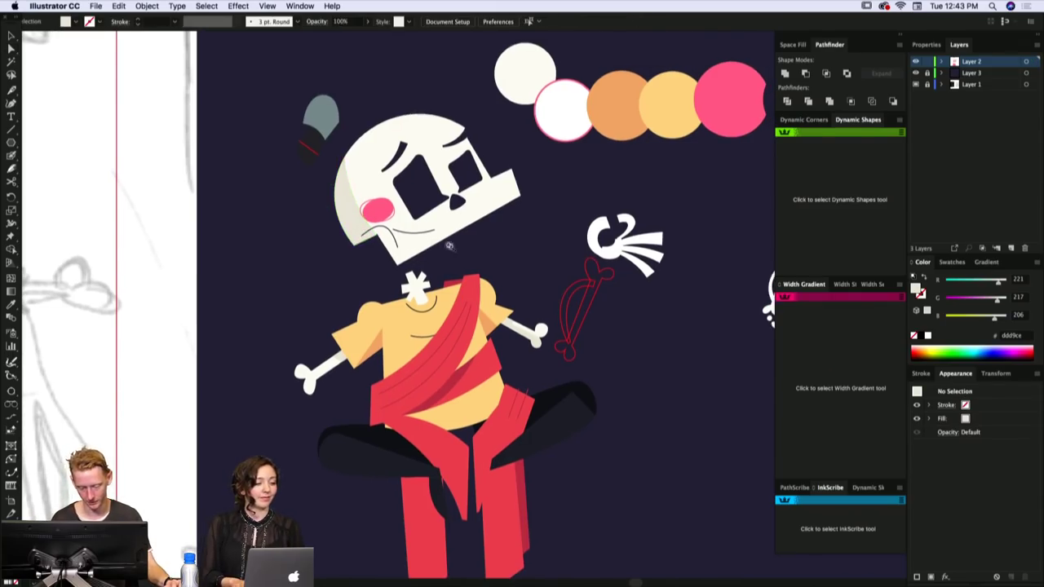
pyautogui.keyDown('super'); pyautogui.click(452, 245); pyautogui.keyUp('super')
pyautogui.keyDown('super'); pyautogui.click(460, 253); pyautogui.keyUp('super')
pyautogui.scroll(3, 466, 261)
pyautogui.hotkey('ctrl', 'y')
pyautogui.click(441, 380)
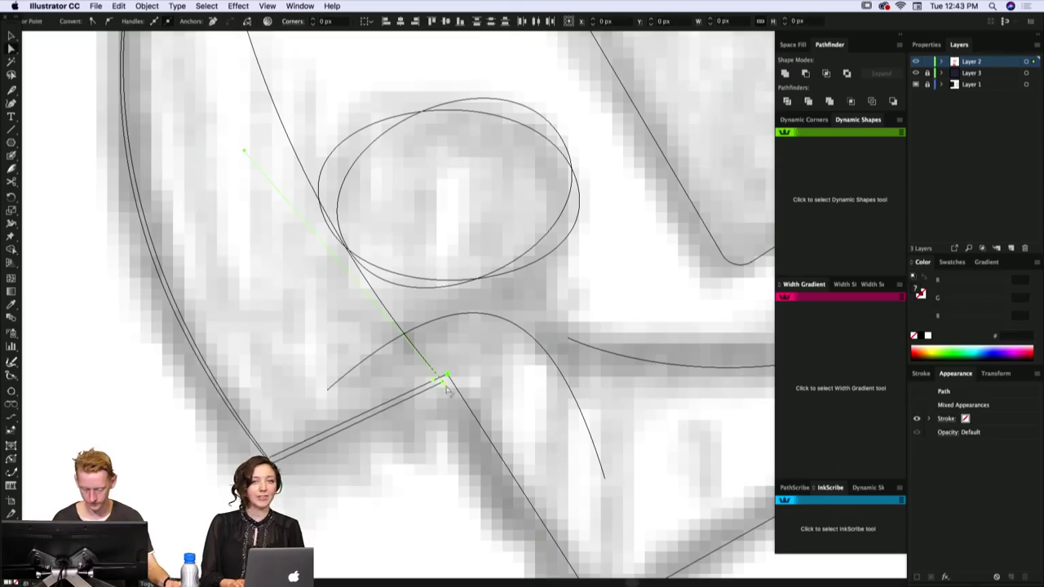
pyautogui.press('super+alt+shift+j')
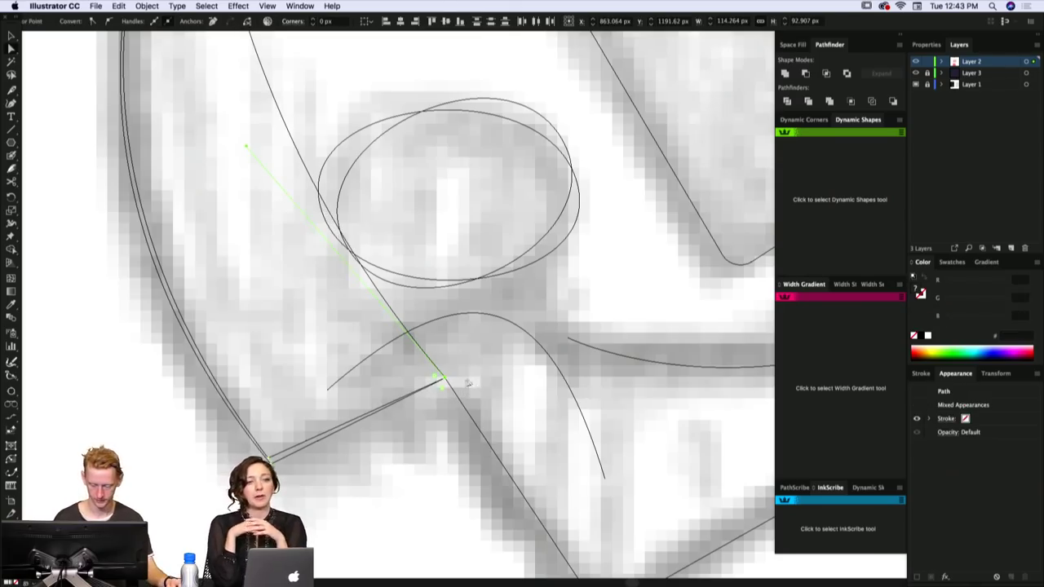
# - Compare preview and outline views to check how the skull shadow's jaw edge lines up with the skull
pyautogui.hotkey('ctrl', 'y')
pyautogui.scroll(-4, 585, 317)
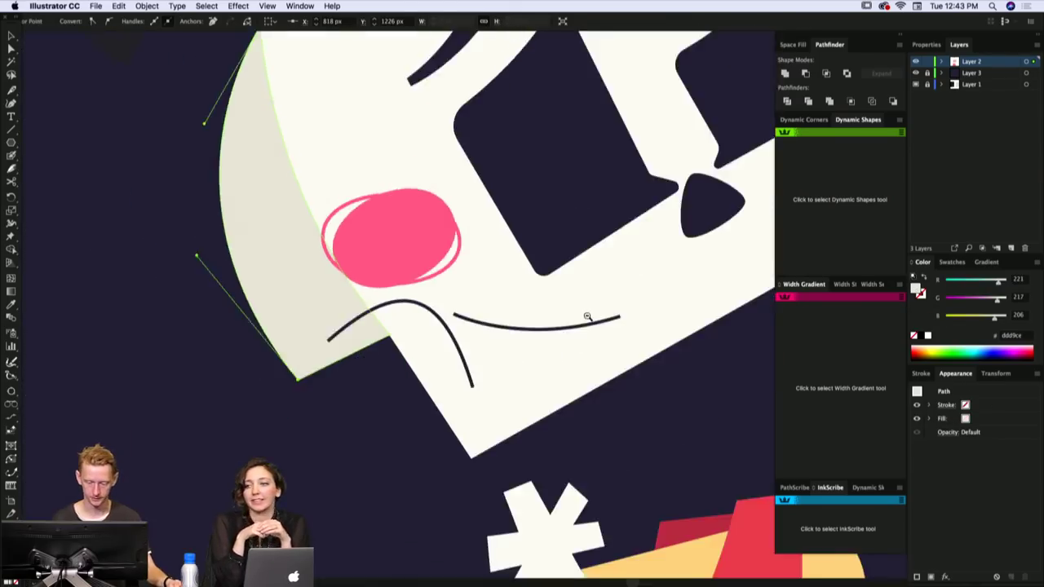
pyautogui.keyDown('alt'); pyautogui.keyDown('super'); pyautogui.click(588, 318); pyautogui.keyUp('super'); pyautogui.keyUp('alt')
pyautogui.press('super+shift+a')
pyautogui.keyDown('super'); pyautogui.click(507, 303); pyautogui.keyUp('super')
pyautogui.moveTo(448, 293); pyautogui.dragTo(461, 330)
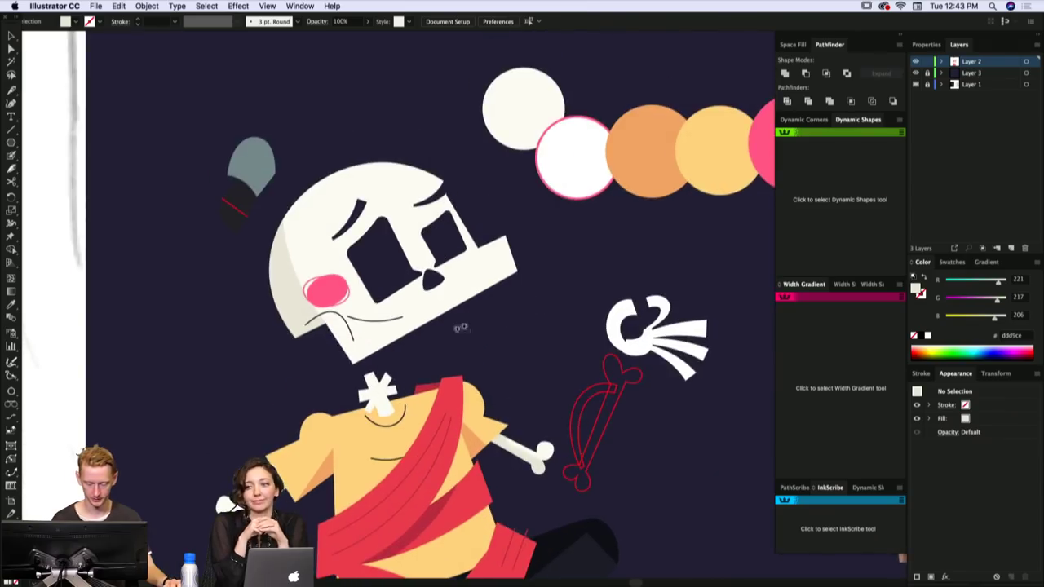
pyautogui.press('super+y')
pyautogui.press('a')
pyautogui.moveTo(300, 349)
pyautogui.mouseDown()
pyautogui.moveTo(288, 331)
pyautogui.moveTo(299, 341)
pyautogui.mouseUp()
pyautogui.click(384, 354)
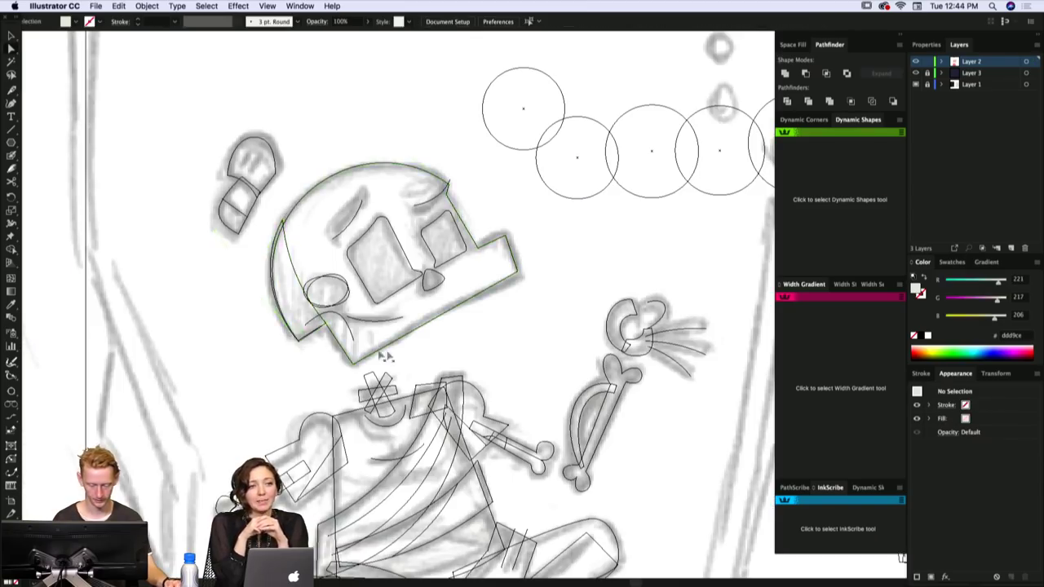
pyautogui.press('super+y')
pyautogui.scroll(-4, 548, 313)
pyautogui.scroll(3, 560, 306)
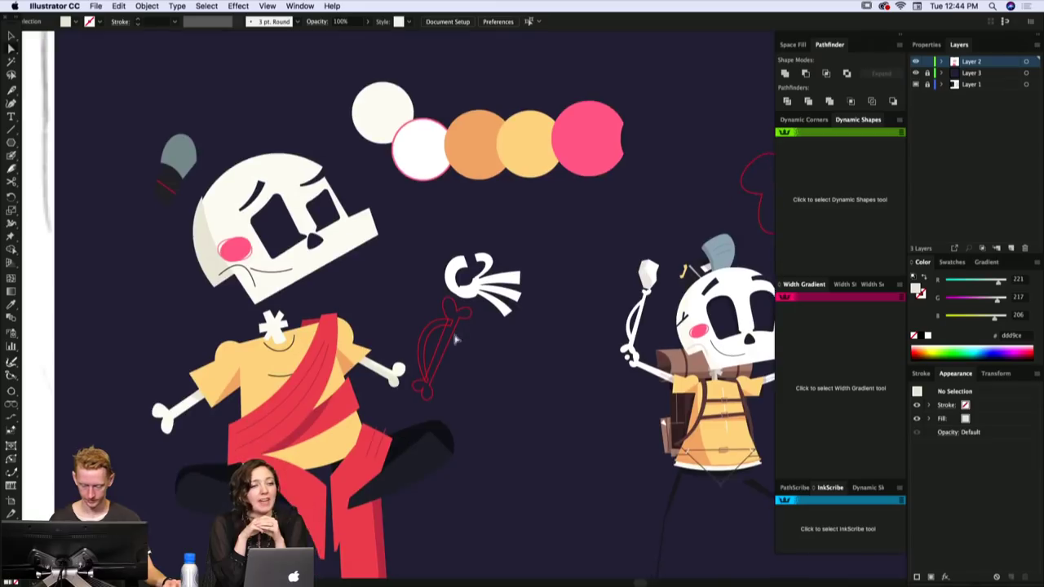
# - Fill the red-outlined forearm bones of the raised arm with the off-white of the hand above them (f4f3ef)
pyautogui.press('super+y')
pyautogui.moveTo(474, 334); pyautogui.dragTo(415, 375)
pyautogui.press('super+y')
pyautogui.press('i')
pyautogui.click(471, 283)
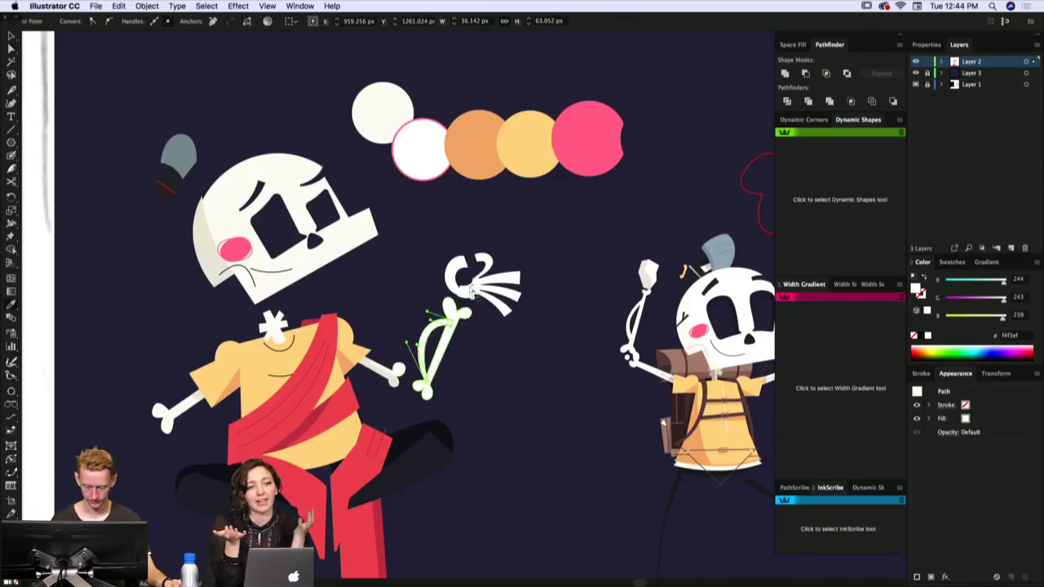
pyautogui.keyDown('super'); pyautogui.click(459, 331); pyautogui.keyUp('super')
pyautogui.moveTo(459, 331); pyautogui.dragTo(458, 327)
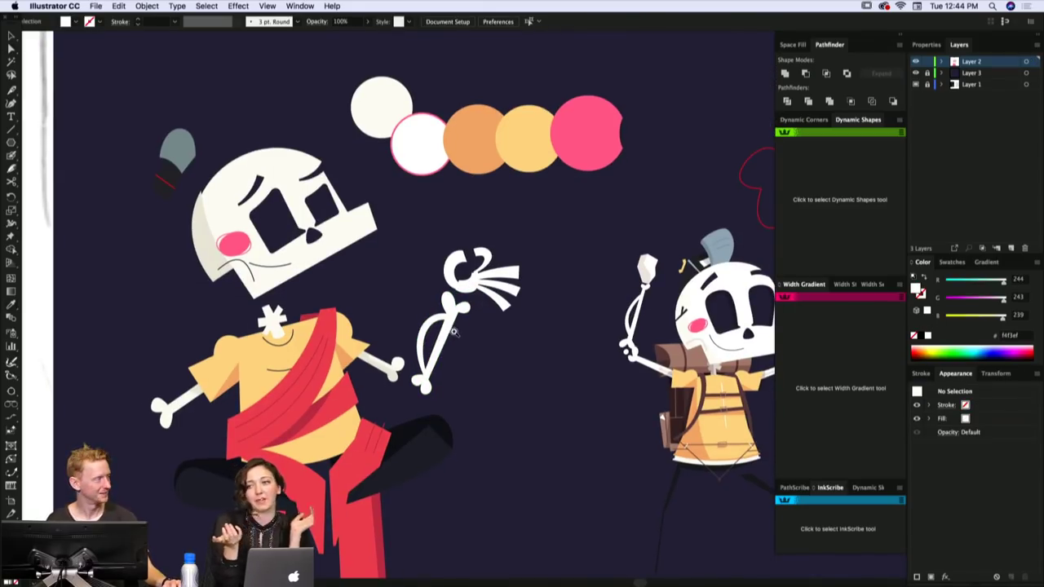
# - Paint two small round white dots with the Blob Brush beside the lower end of the raised forearm bones
pyautogui.scroll(4, 439, 337)
pyautogui.scroll(-3, 470, 310)
pyautogui.hscroll(-2, 471, 310)
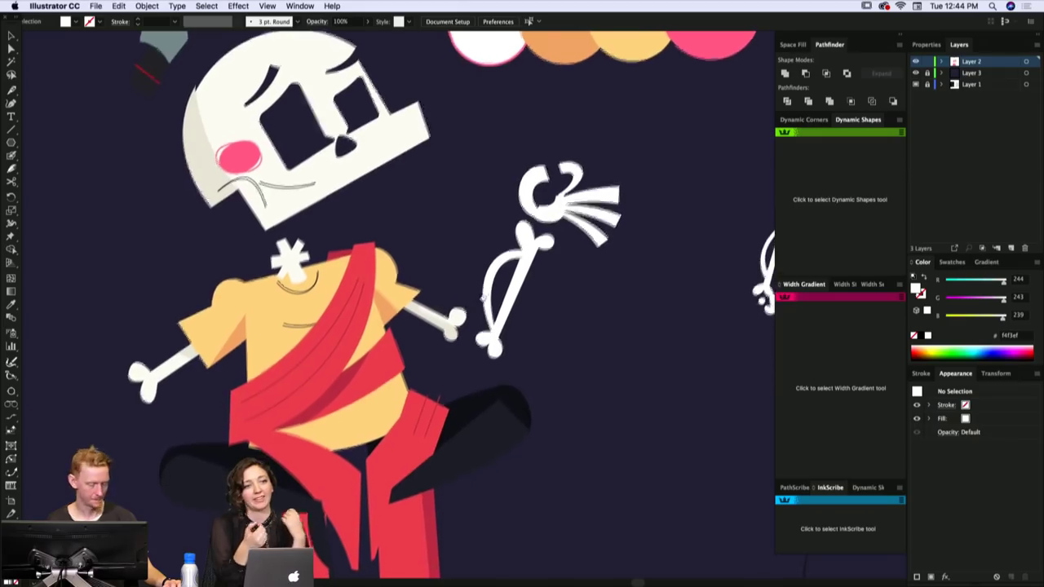
pyautogui.press('n')
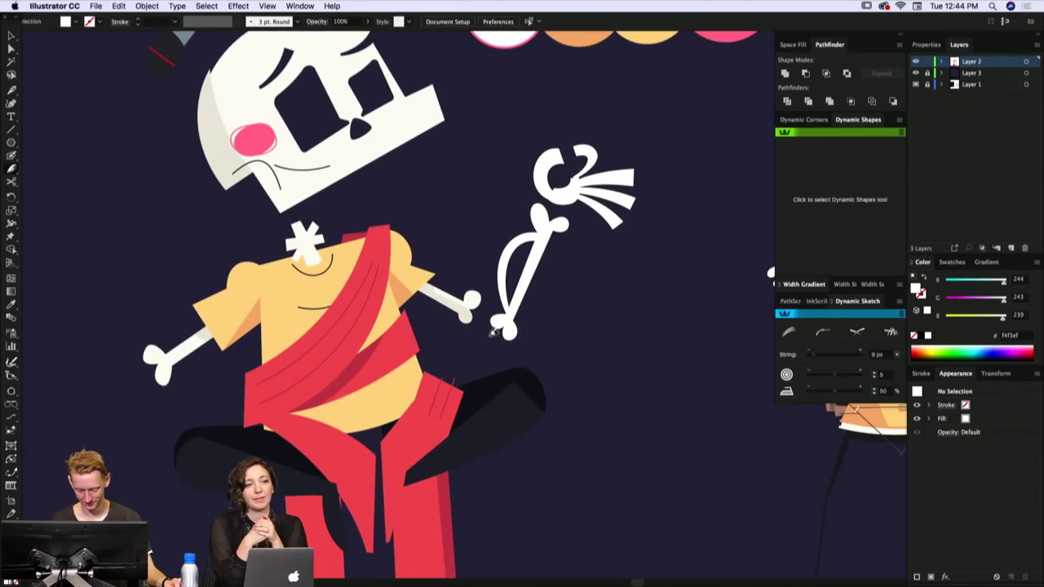
pyautogui.hotkey('shift', 'b')
pyautogui.click(490, 338)
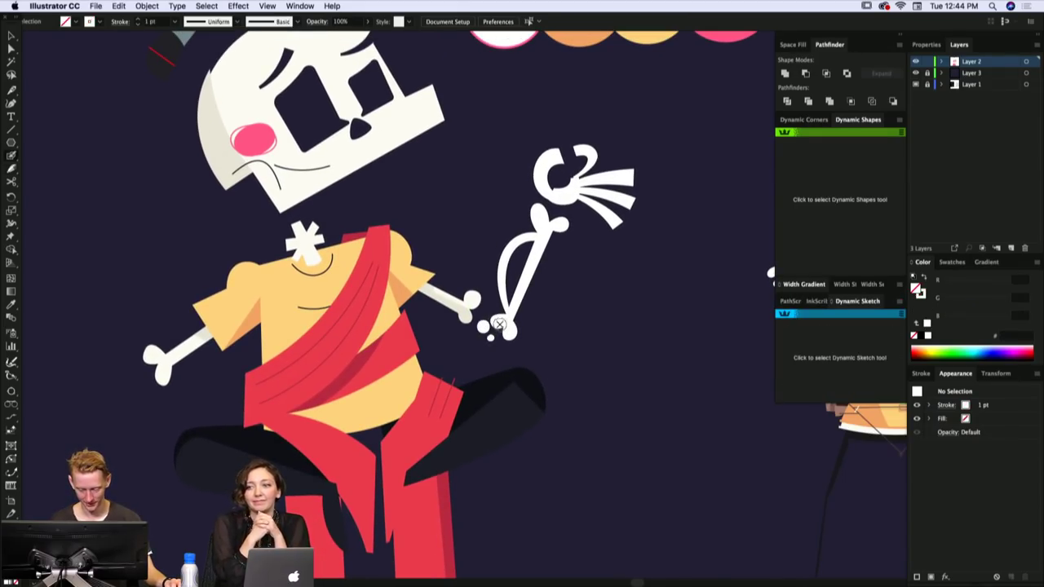
pyautogui.hscroll(1, 503, 326)
pyautogui.press('v')
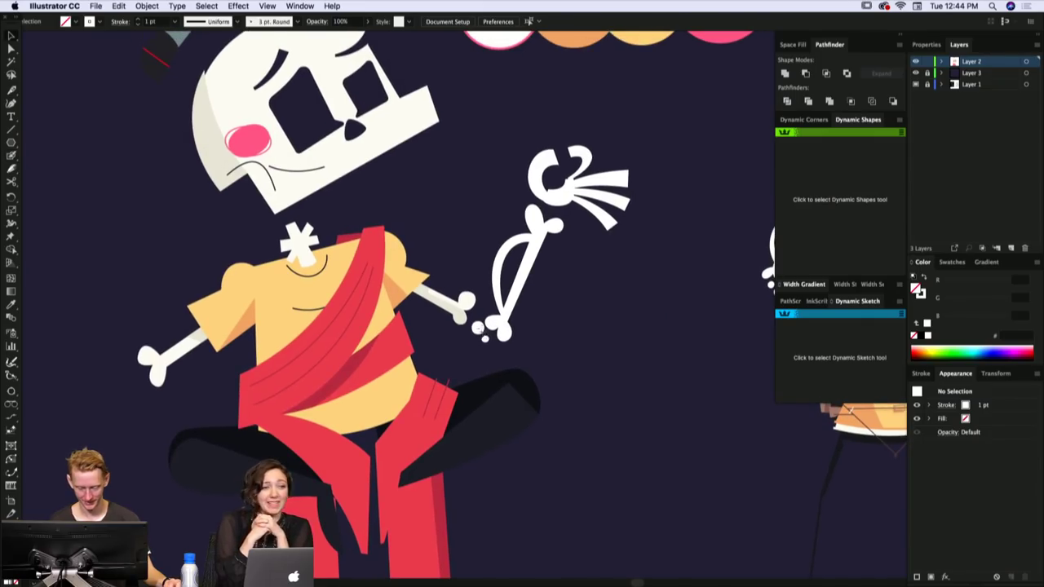
pyautogui.click(480, 327)
pyautogui.press('Delete')
pyautogui.press('super+z')
pyautogui.press('super+shift+a')
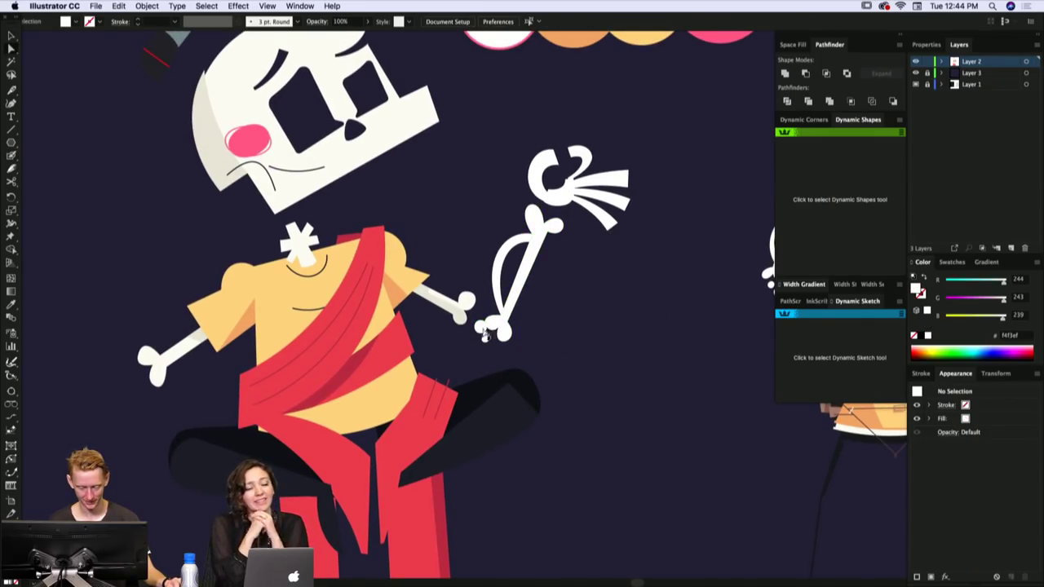
# - Add a small shadow shape on the larger dot and fill it with the grey of the nearby arm bone's shadow (ddd9ce)
pyautogui.press('p')
pyautogui.press('a')
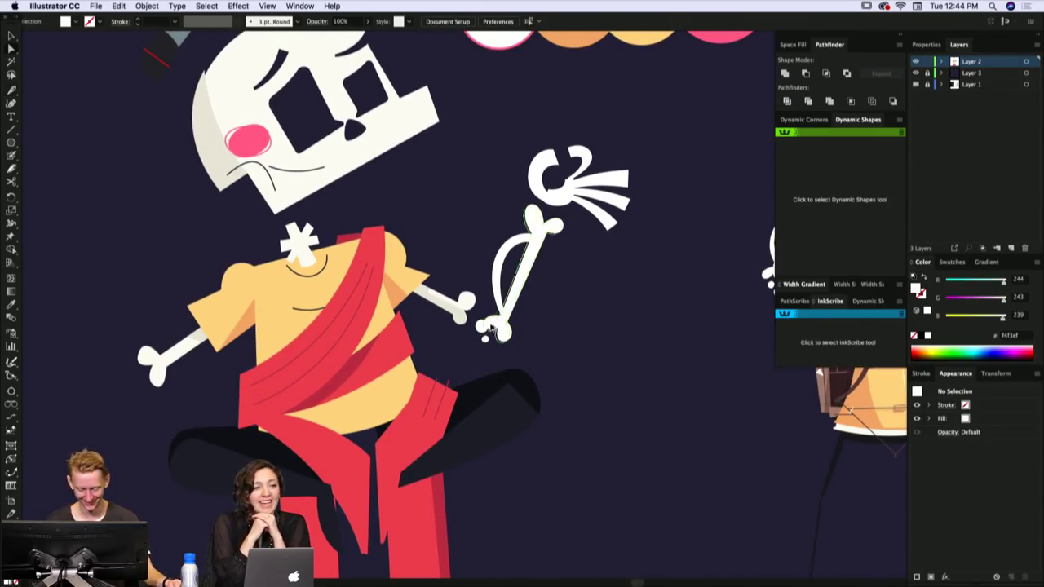
pyautogui.click(490, 326)
pyautogui.click(482, 326)
pyautogui.moveTo(497, 343); pyautogui.dragTo(498, 338)
pyautogui.press('v')
pyautogui.press('super+shift+a')
pyautogui.click(460, 314)
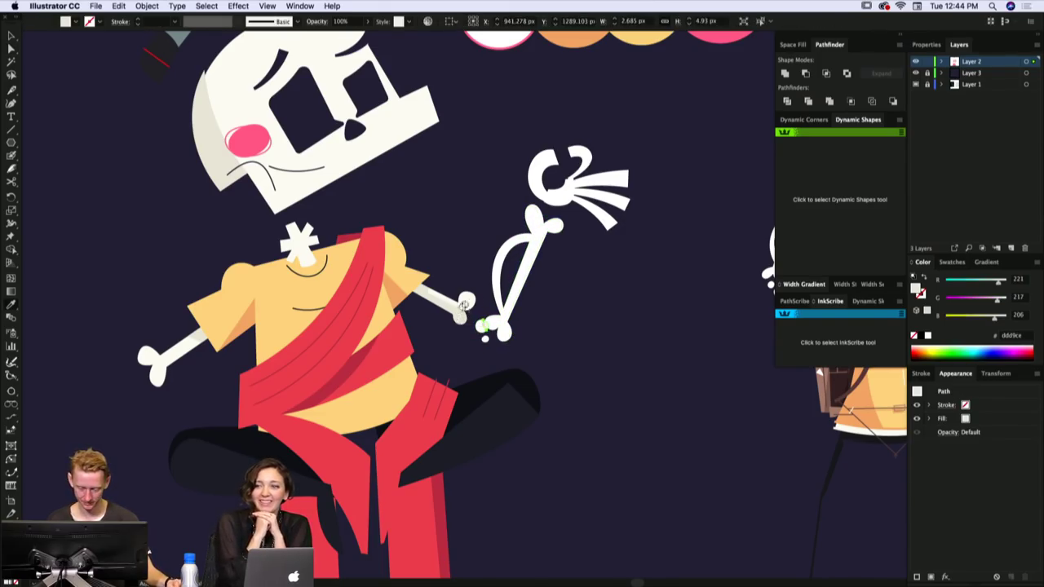
pyautogui.press('super+shift+a')
# - Move the outer edge of the sash's lower end slightly inward toward the shirt's side
pyautogui.moveTo(509, 300); pyautogui.dragTo(548, 250)
pyautogui.press('a')
pyautogui.click(371, 403)
pyautogui.scroll(-2, 444, 328)
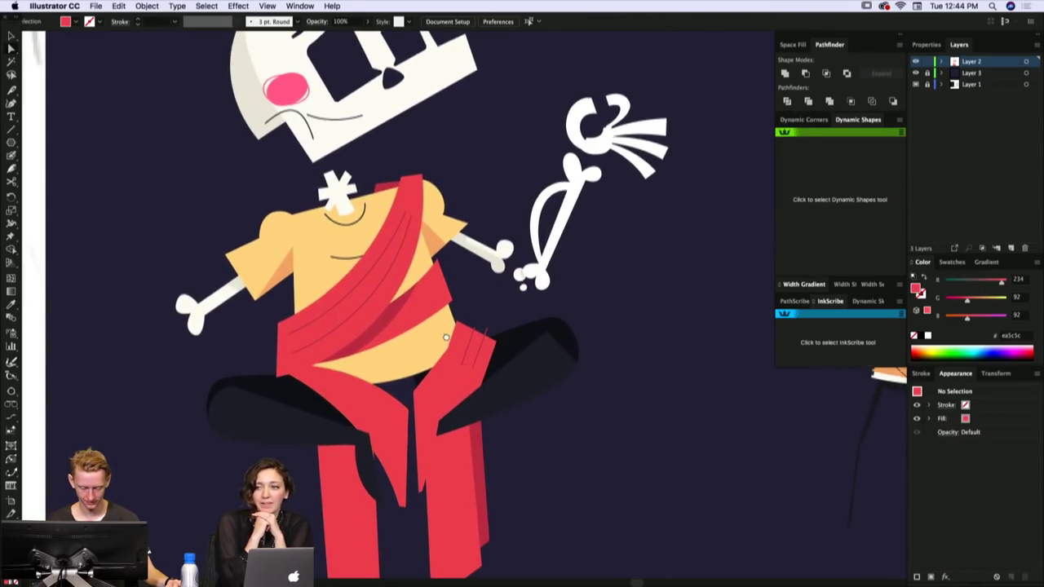
pyautogui.scroll(-4, 444, 329)
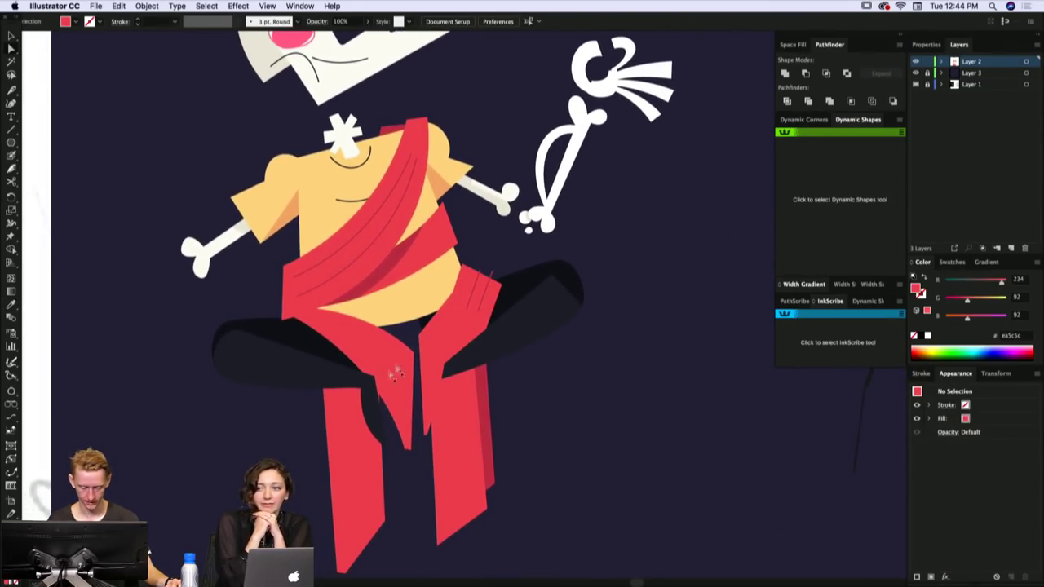
pyautogui.click(367, 393)
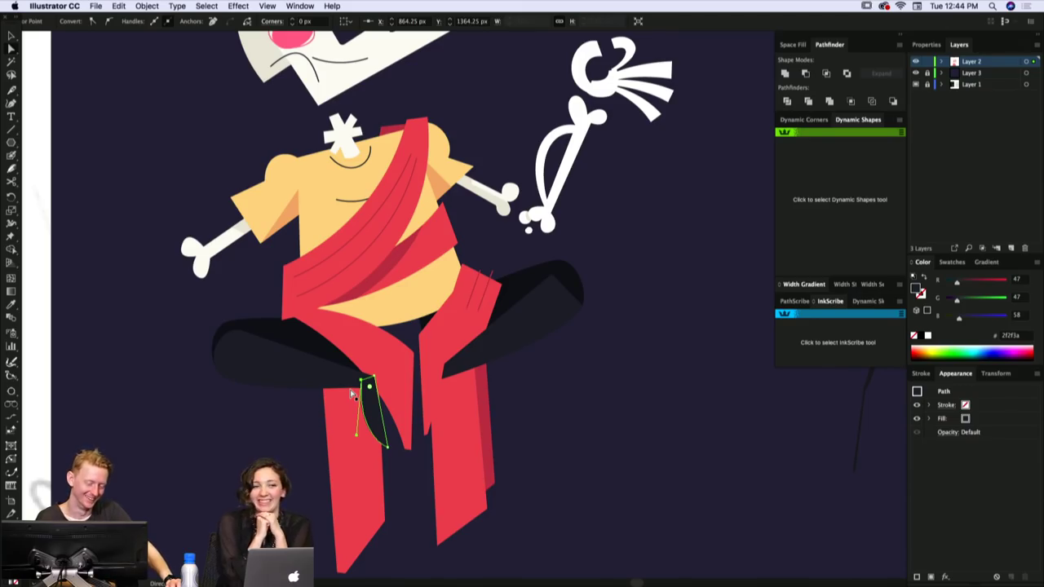
pyautogui.hscroll(-3, 351, 342)
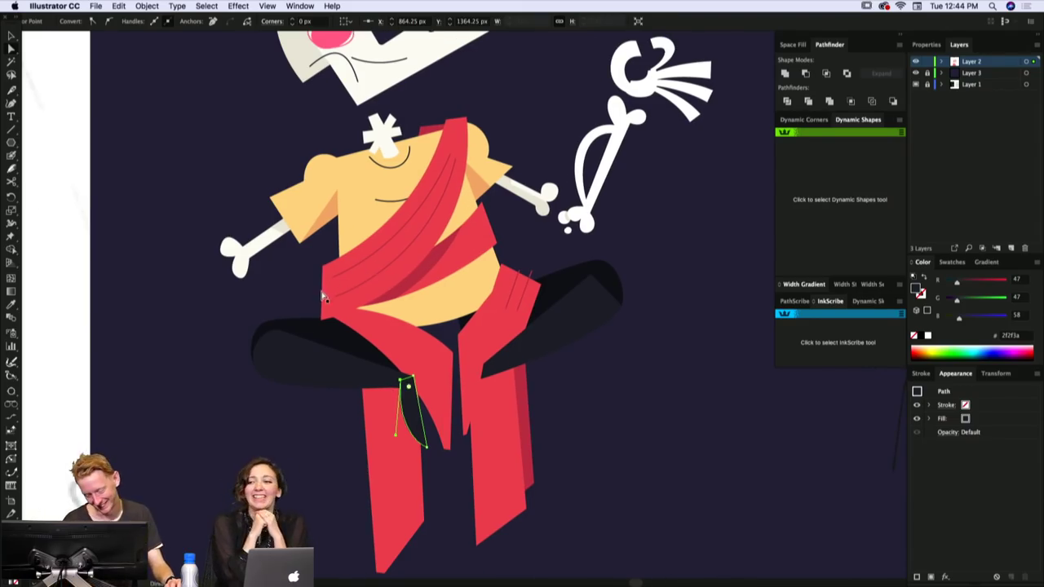
pyautogui.click(324, 292)
pyautogui.moveTo(324, 292); pyautogui.dragTo(332, 289)
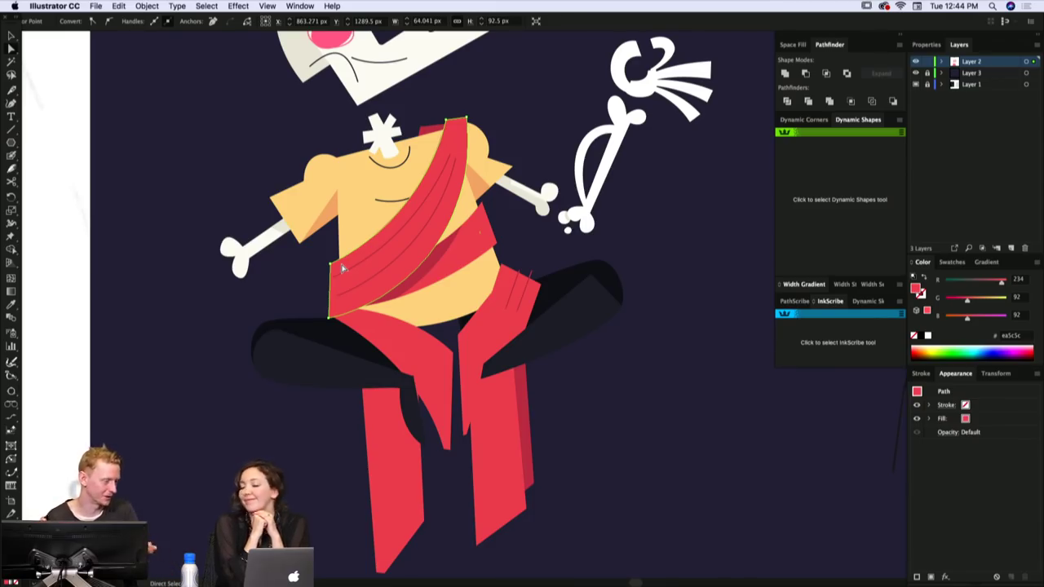
# - Draw a small four-sided flap in the sash's red at the outer corner of the sash's lower end
pyautogui.press('p')
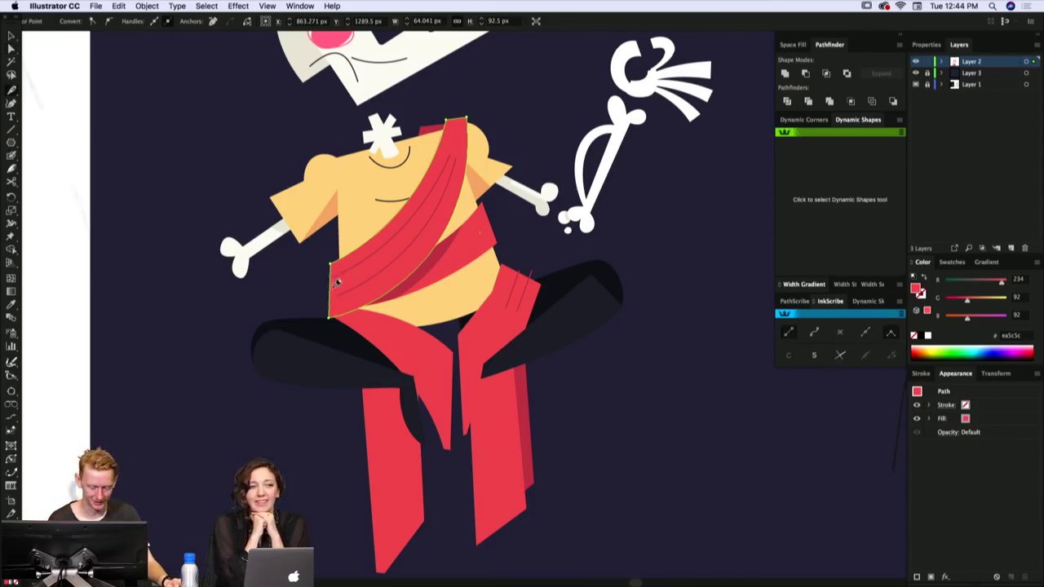
pyautogui.click(334, 286)
pyautogui.click(323, 288)
pyautogui.click(316, 321)
pyautogui.click(335, 321)
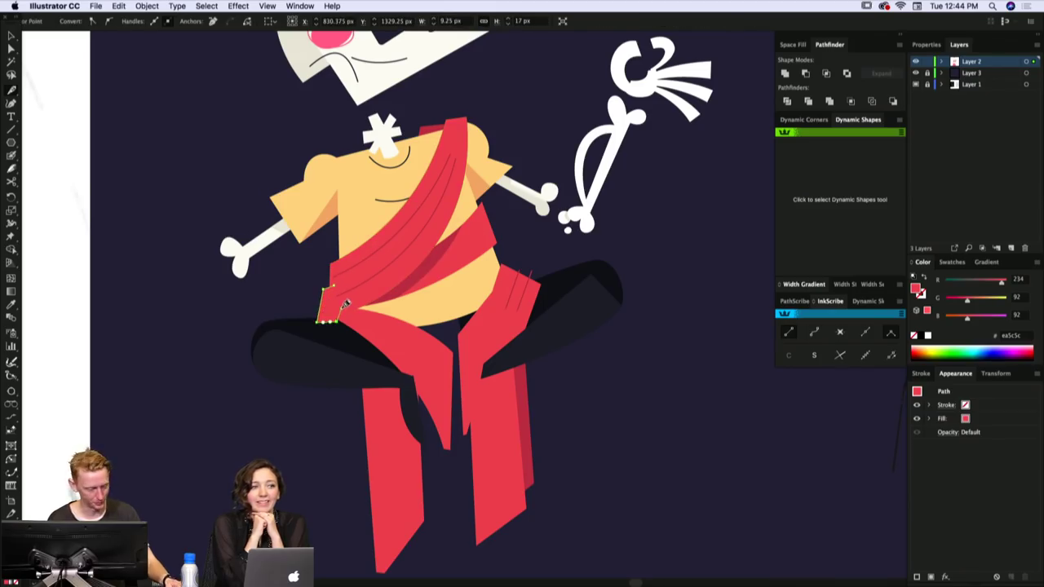
pyautogui.press('BackSpace')
pyautogui.press('BackSpace')
pyautogui.press('a')
pyautogui.press('super+z')
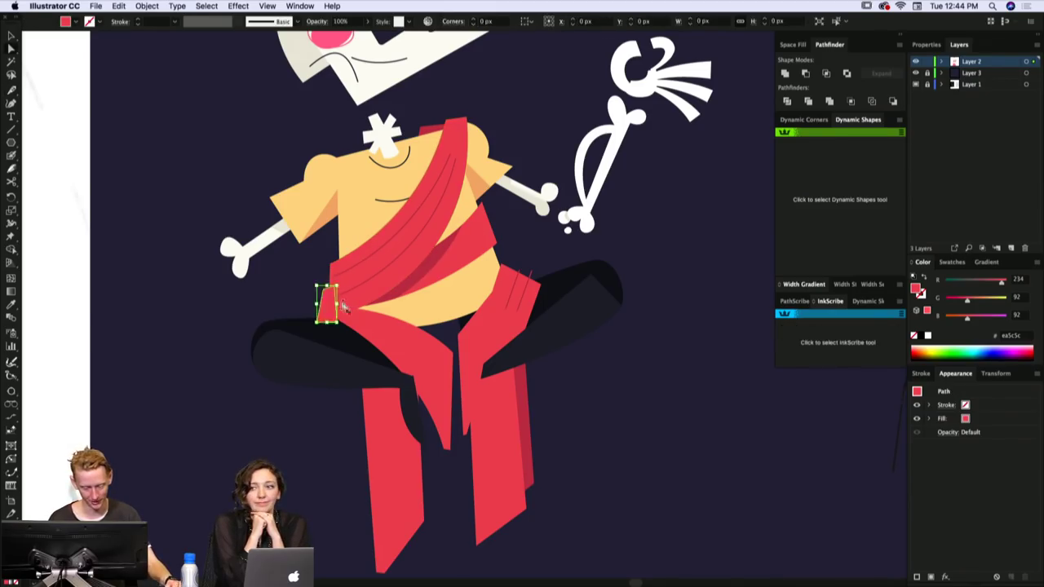
# - Adjust the small flap's corners so it fits against the sash's lower end
pyautogui.press('super+shift+a')
pyautogui.moveTo(358, 299); pyautogui.dragTo(329, 303)
pyautogui.click(330, 306)
pyautogui.click(345, 303)
pyautogui.click(333, 297)
pyautogui.press('super+shift+a')
# - Draw a curved fold line about 36.5 px wide along the sash and turn its red fill into a 1 pt stroke
pyautogui.moveTo(458, 254)
pyautogui.mouseDown()
pyautogui.moveTo(422, 275)
pyautogui.moveTo(445, 198)
pyautogui.mouseUp()
pyautogui.press('p')
pyautogui.click(334, 302)
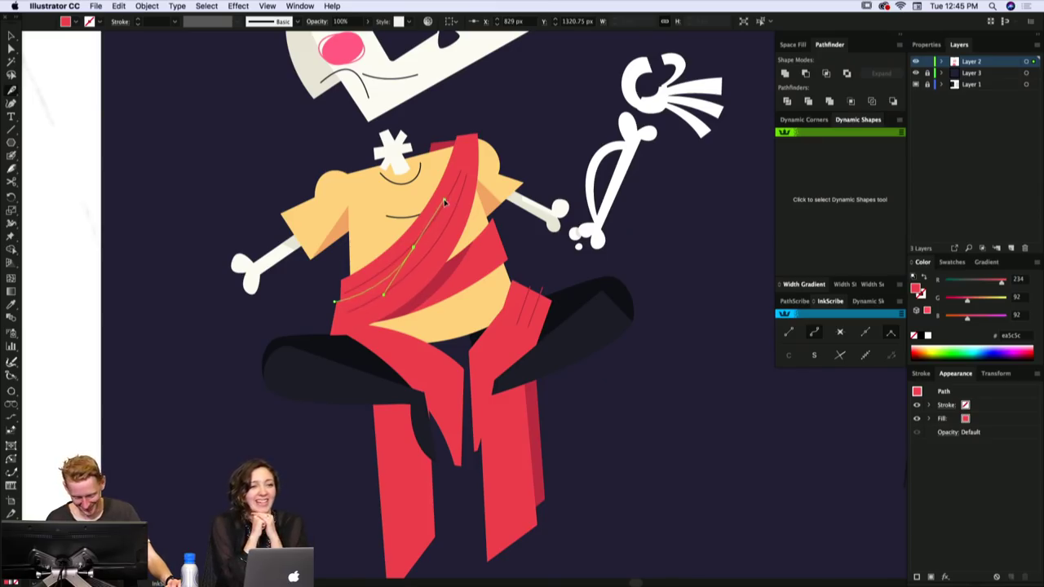
pyautogui.press('i')
pyautogui.hotkey('shift', 'x')
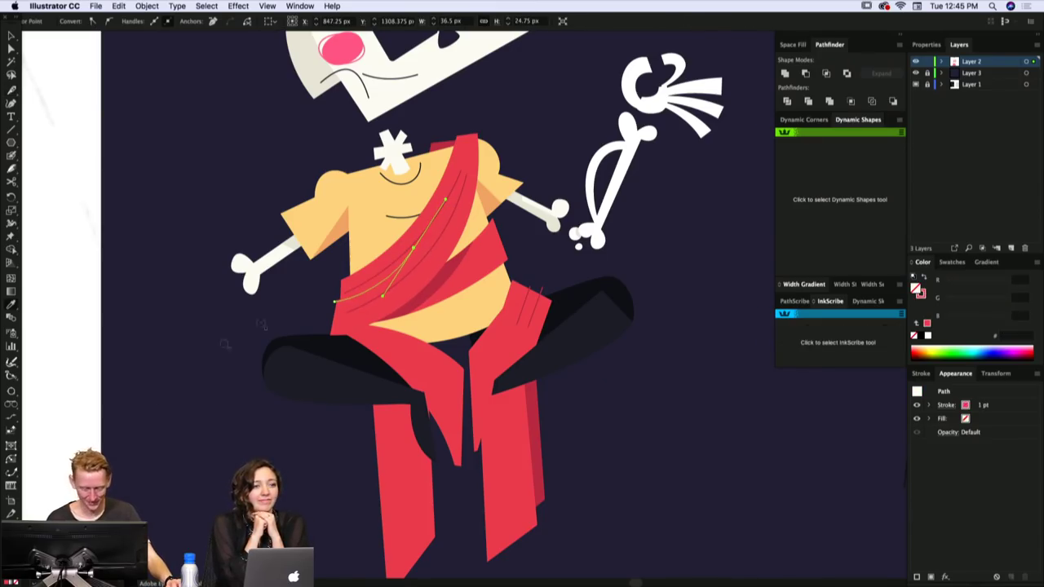
# - Set the fold line's stroke colour to a lighter red (f97575)
pyautogui.press('x')
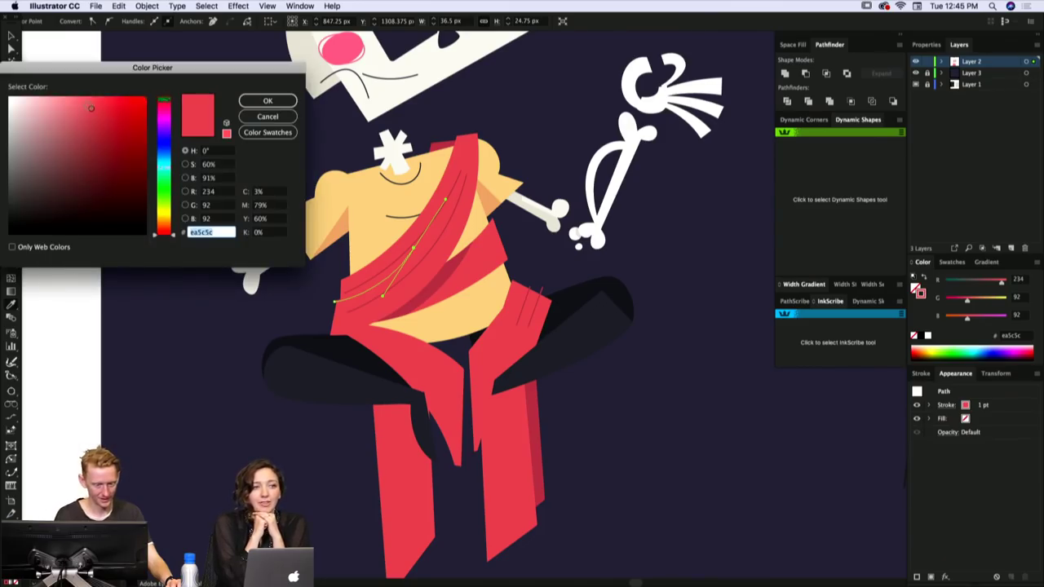
pyautogui.click(81, 99)
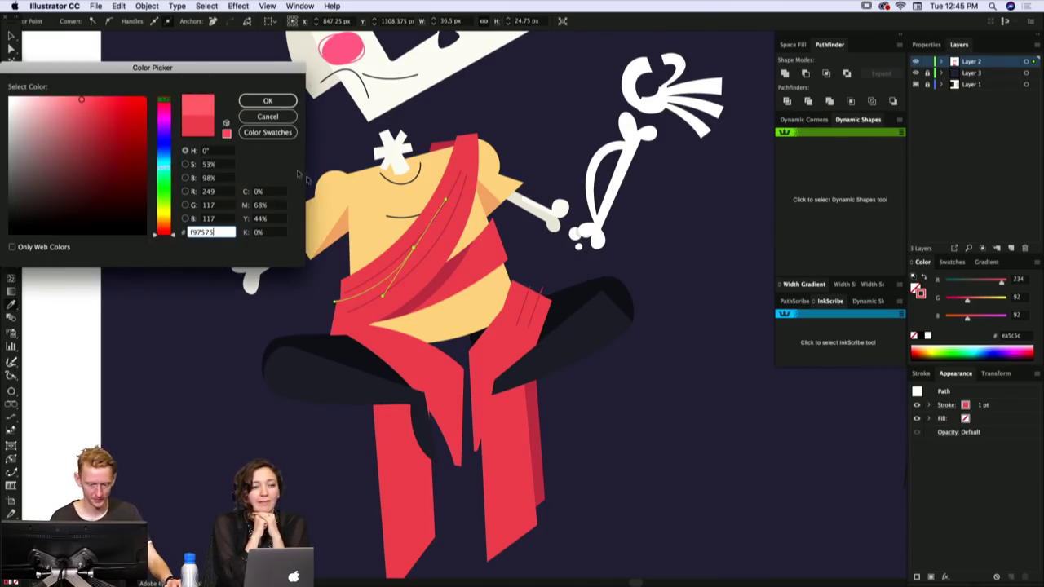
pyautogui.click(268, 100)
# - Move the highlight line's upper end further up the sash and adjust its handle to follow the fold
pyautogui.press('a')
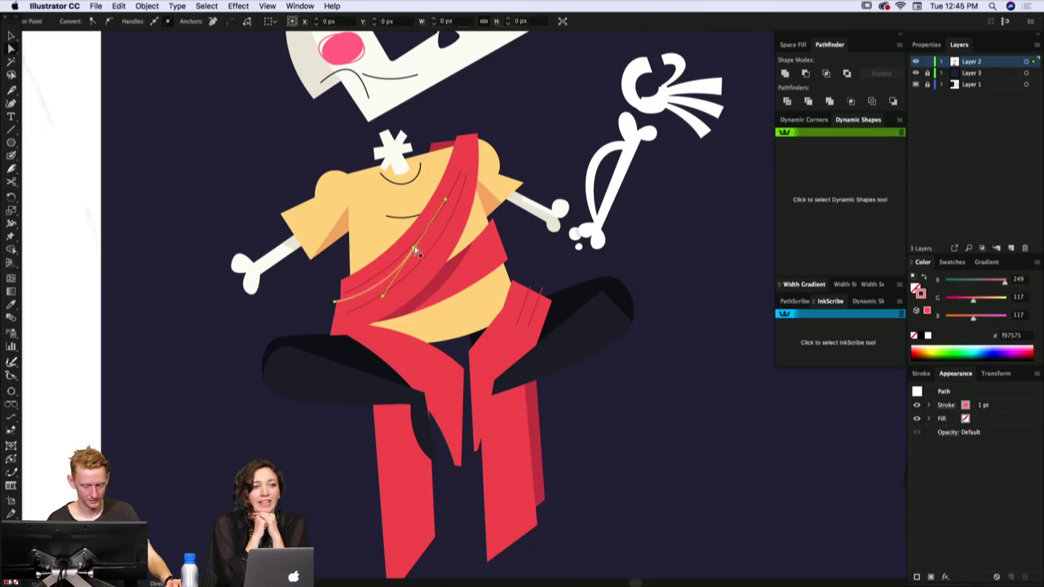
pyautogui.moveTo(416, 250); pyautogui.dragTo(433, 229)
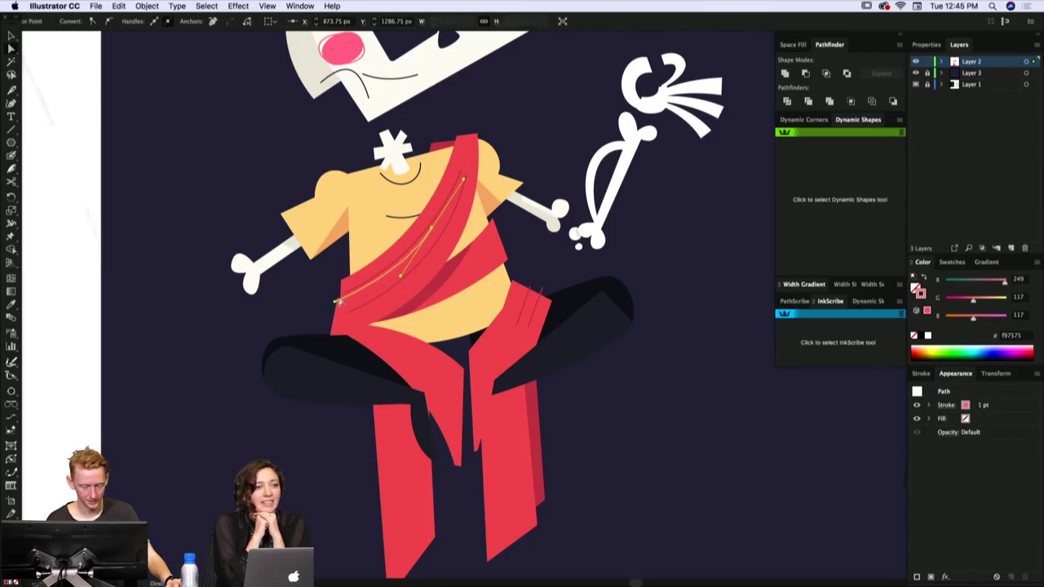
pyautogui.moveTo(401, 276); pyautogui.dragTo(394, 285)
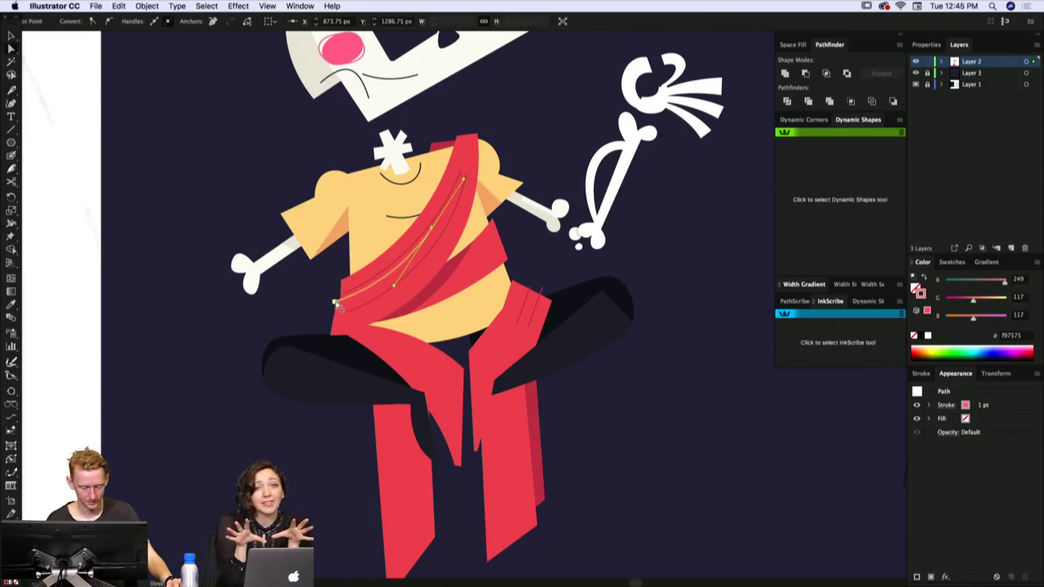
pyautogui.press('super+shift+a')
pyautogui.moveTo(427, 248); pyautogui.dragTo(451, 256)
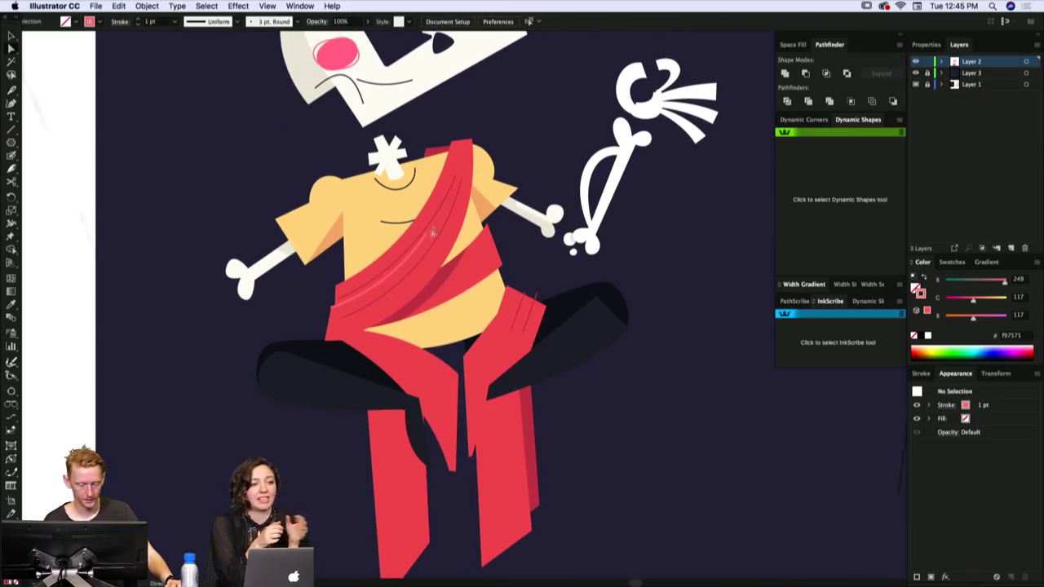
# - Give the light red highlight line on the sash a tapered width of about 4.18 pt with Width Gradient
pyautogui.click(431, 234)
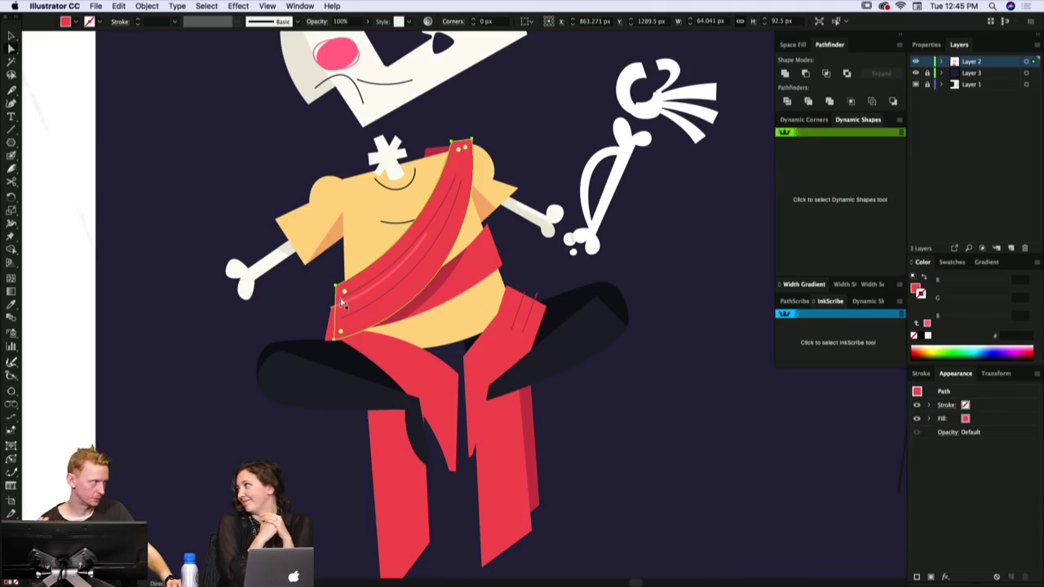
pyautogui.press('super+shift+a')
pyautogui.scroll(1, 437, 249)
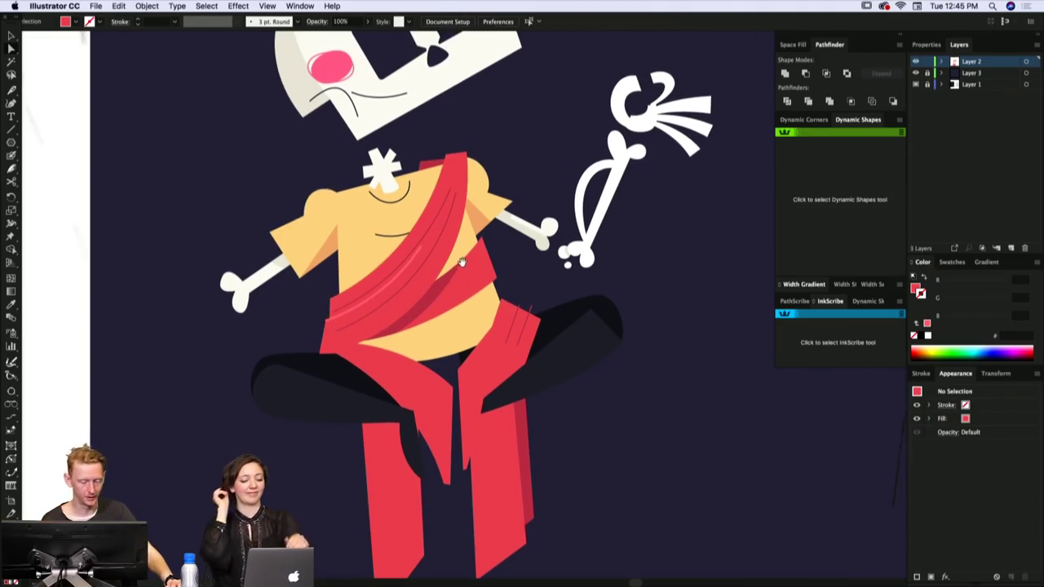
pyautogui.click(400, 271)
pyautogui.moveTo(323, 330); pyautogui.dragTo(274, 360)
pyautogui.press('super+shift+a')
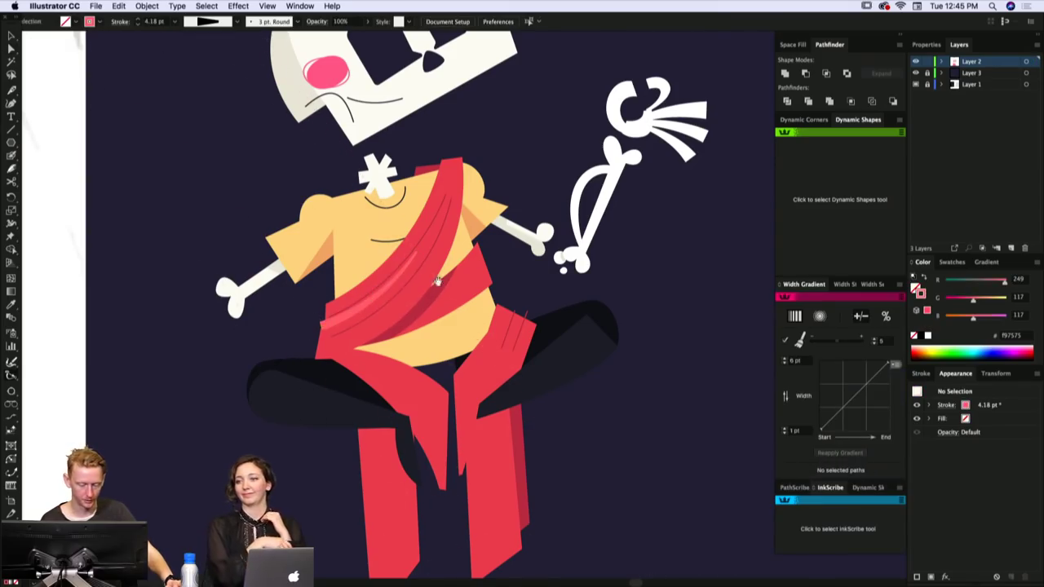
# - Set the stroke weight of the tapered highlight line on the sash to 1 pt
pyautogui.scroll(1, 438, 280)
pyautogui.keyDown('super'); pyautogui.click(398, 291); pyautogui.keyUp('super')
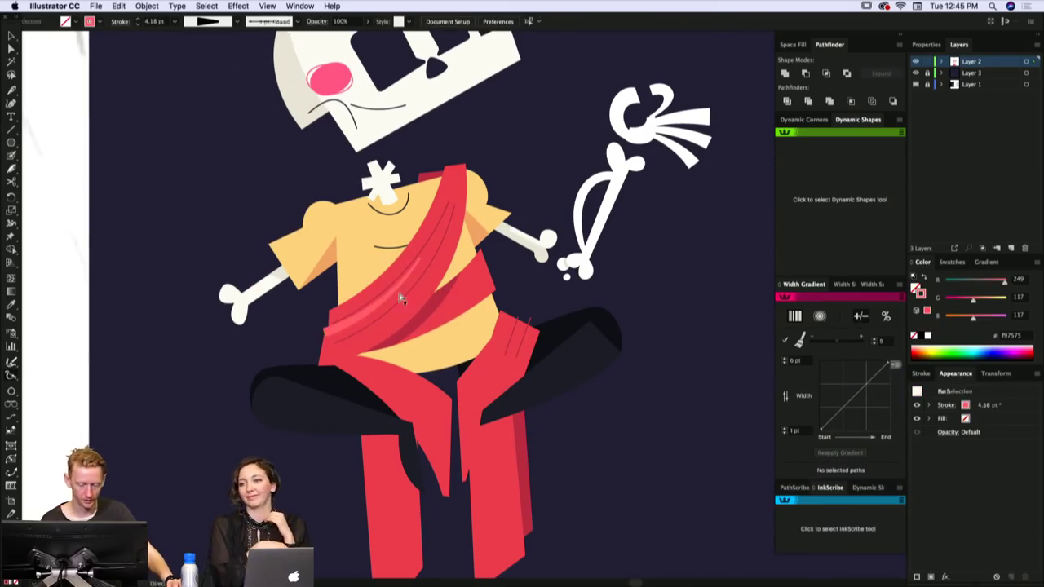
pyautogui.click(137, 18)
pyautogui.click(138, 19)
pyautogui.click(138, 18)
pyautogui.click(138, 25)
pyautogui.click(139, 25)
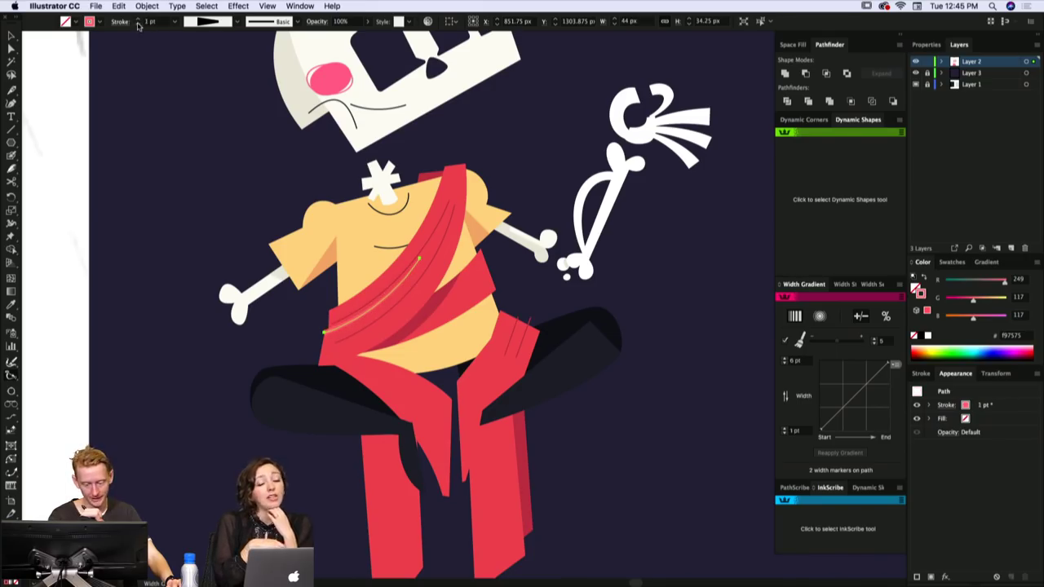
pyautogui.click(138, 24)
pyautogui.click(138, 19)
pyautogui.press('super+shift+a')
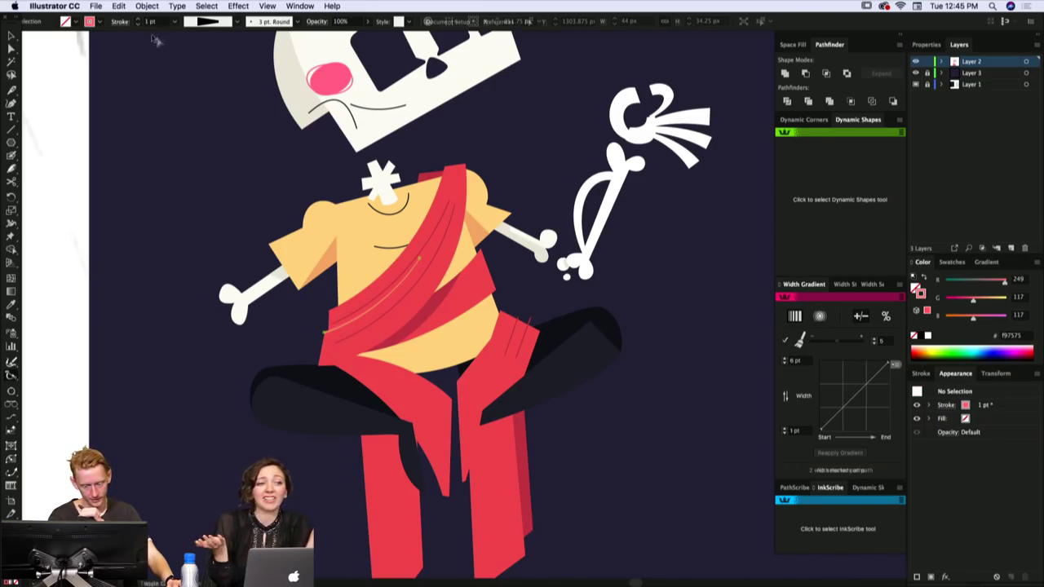
# - Shorten the sleeve over the lowered bent arm by moving its cuff corner points in towards the shoulder, working in outline view
pyautogui.moveTo(464, 267); pyautogui.dragTo(468, 276)
pyautogui.scroll(5, 467, 276)
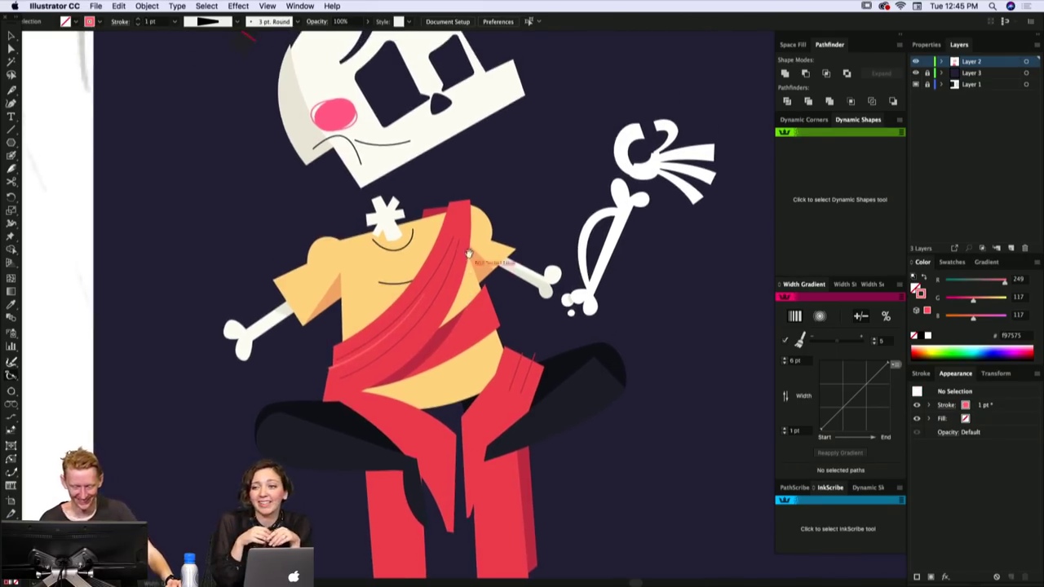
pyautogui.scroll(-3, 463, 227)
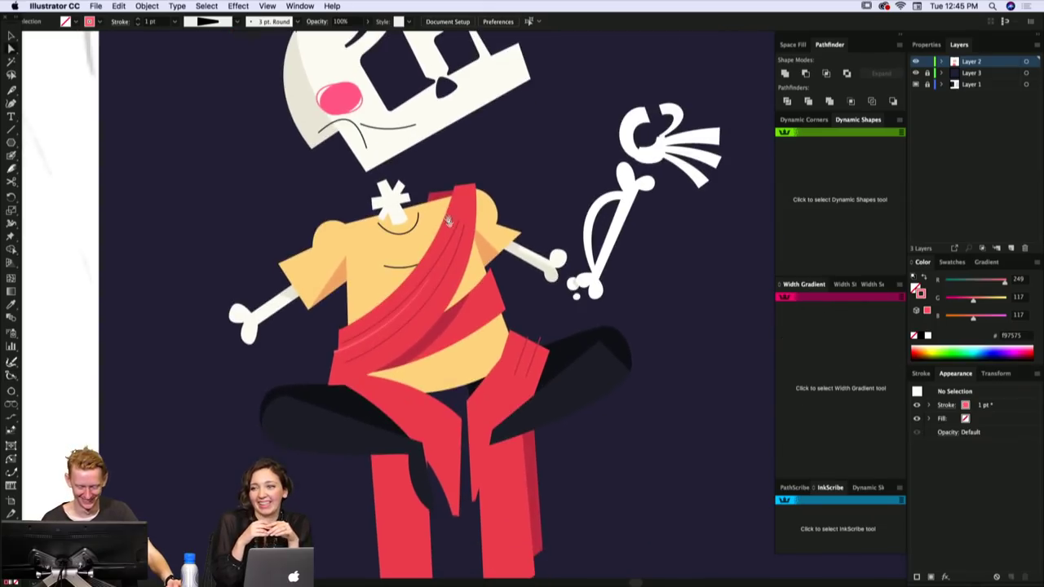
pyautogui.press('super+y')
pyautogui.click(280, 261)
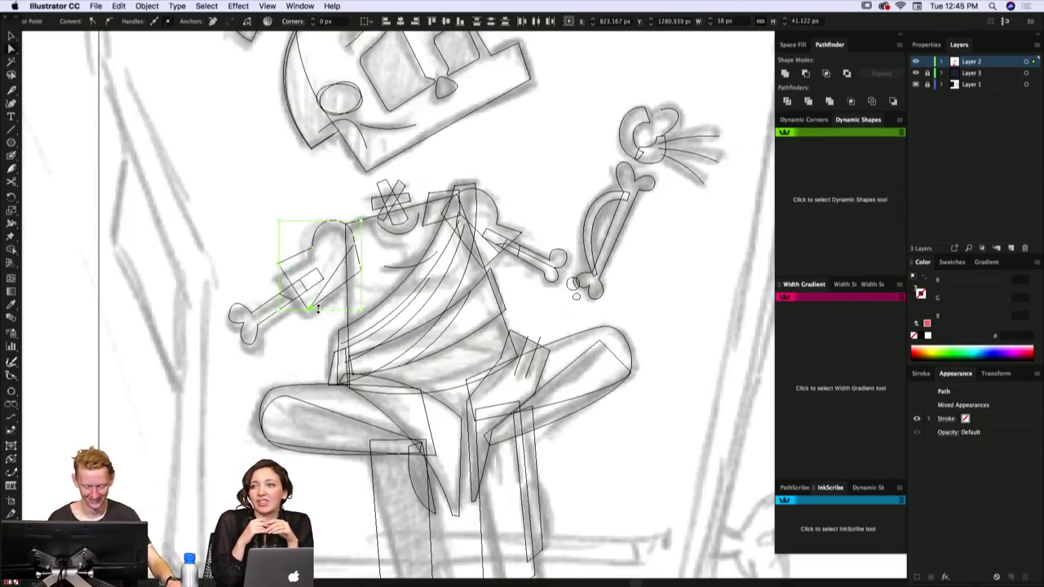
pyautogui.press('super+y')
pyautogui.moveTo(314, 305); pyautogui.dragTo(318, 304)
pyautogui.click(325, 307)
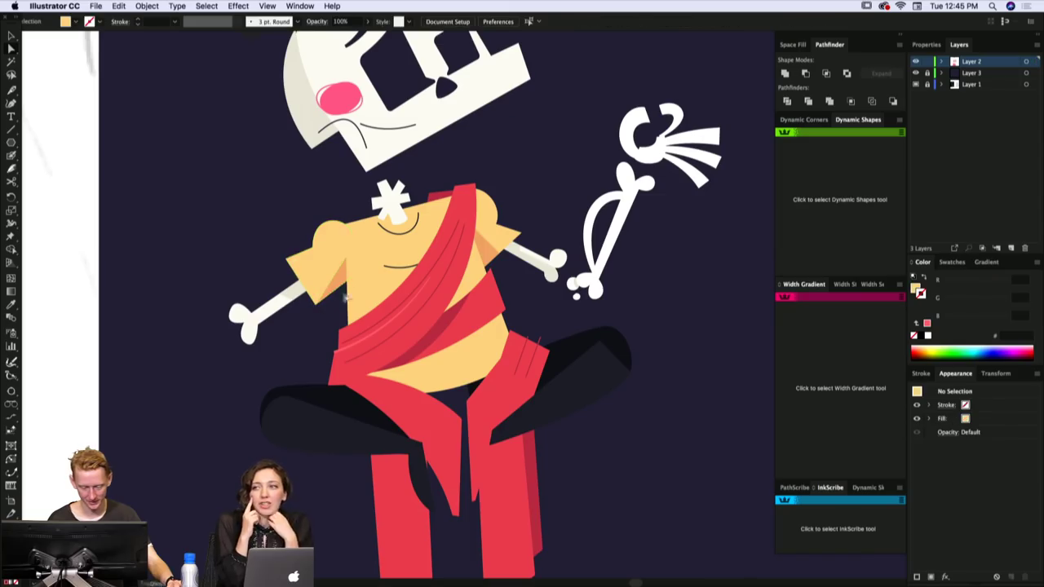
pyautogui.scroll(-1, 326, 300)
pyautogui.click(291, 294)
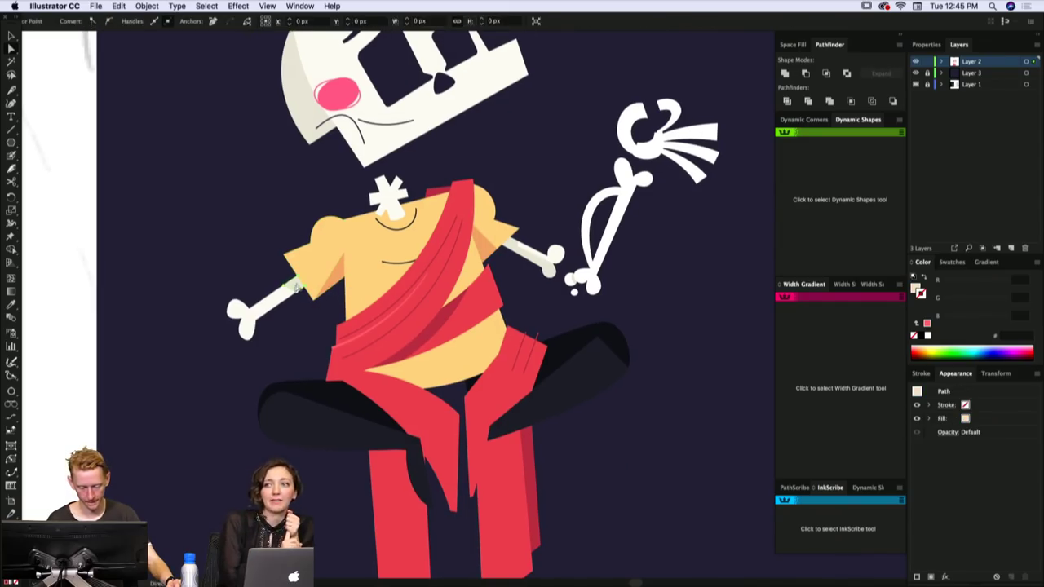
pyautogui.press('super+shift+a')
# - Align the top anchor point of the skull's side shadow with the skull's outer curve
pyautogui.press('super+minus')
pyautogui.moveTo(562, 219); pyautogui.dragTo(601, 253)
pyautogui.scroll(-1, 600, 253)
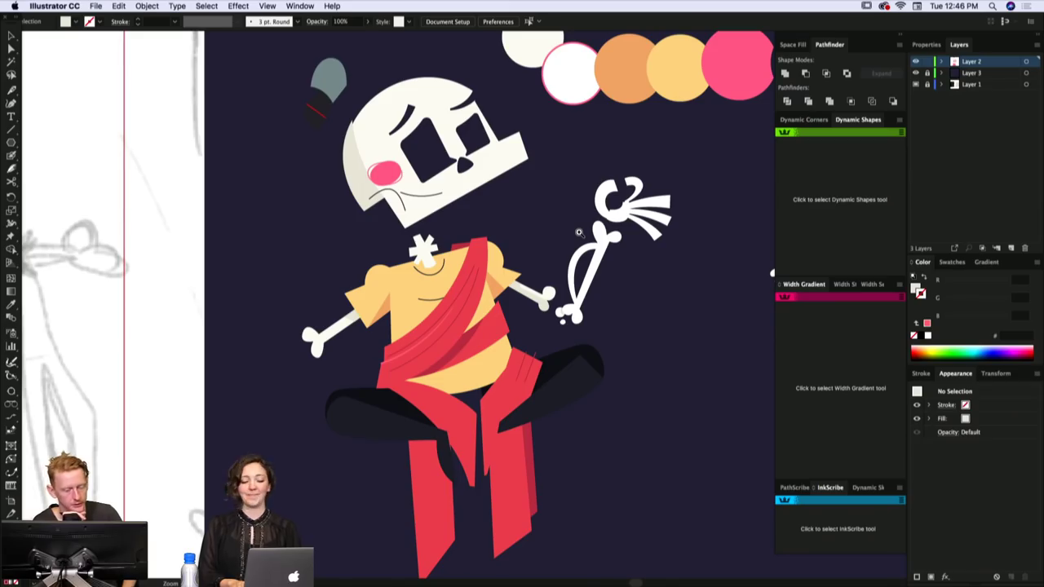
pyautogui.press('a')
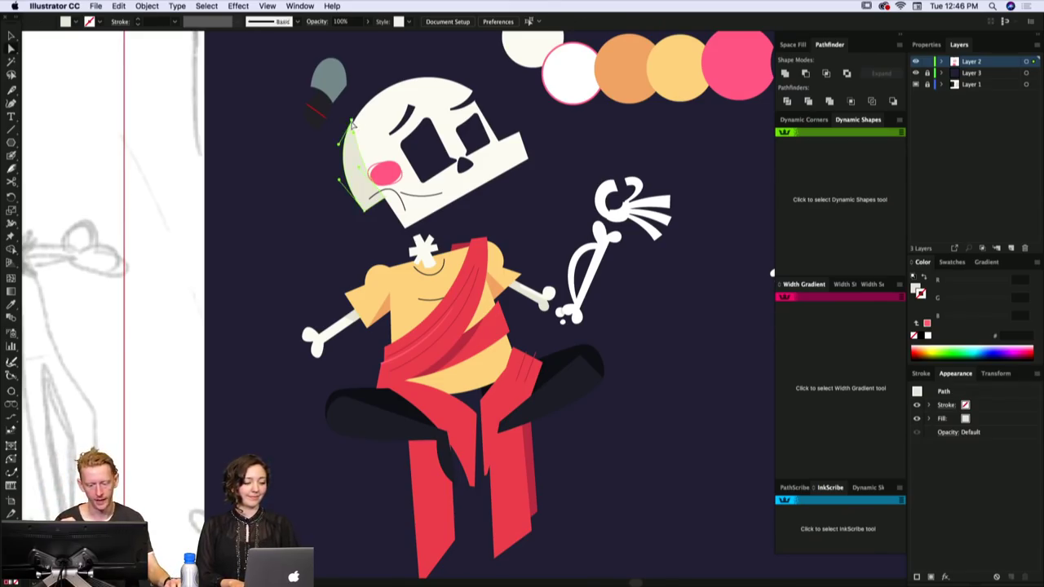
pyautogui.click(355, 121)
pyautogui.press('super+shift+a')
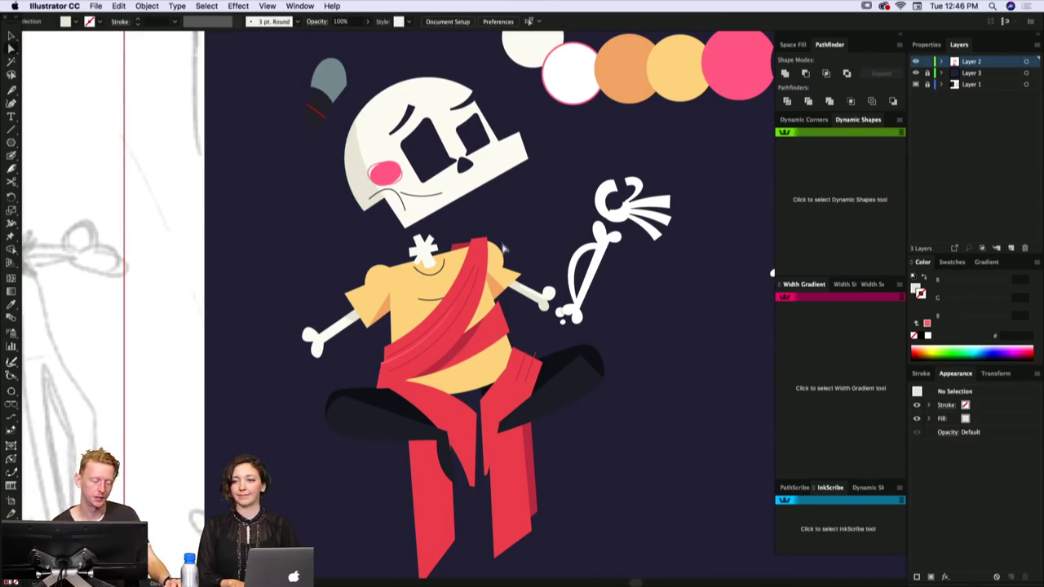
pyautogui.click(361, 128)
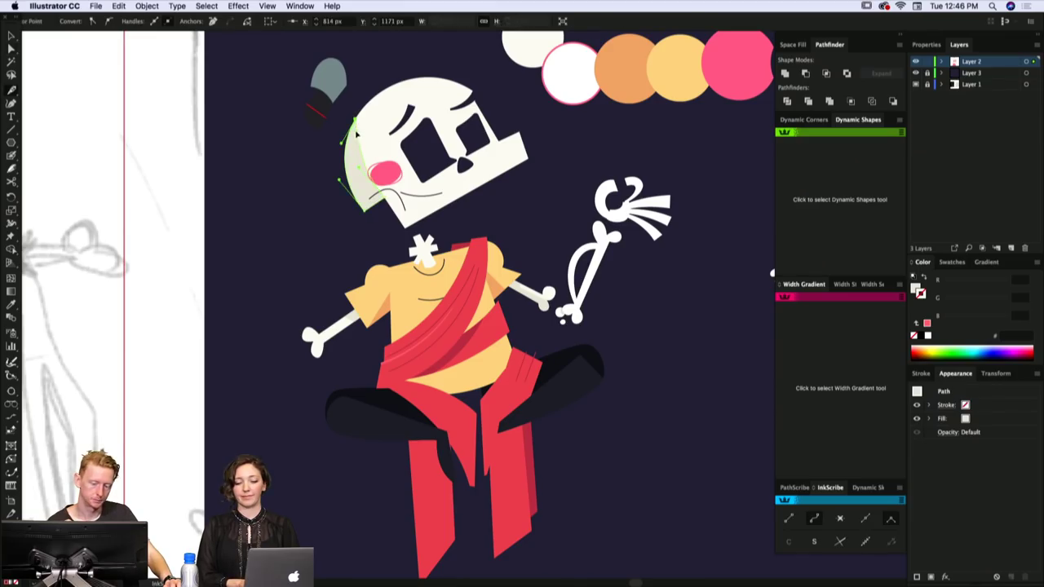
pyautogui.hotkey('ctrl', 'shift', 'a')
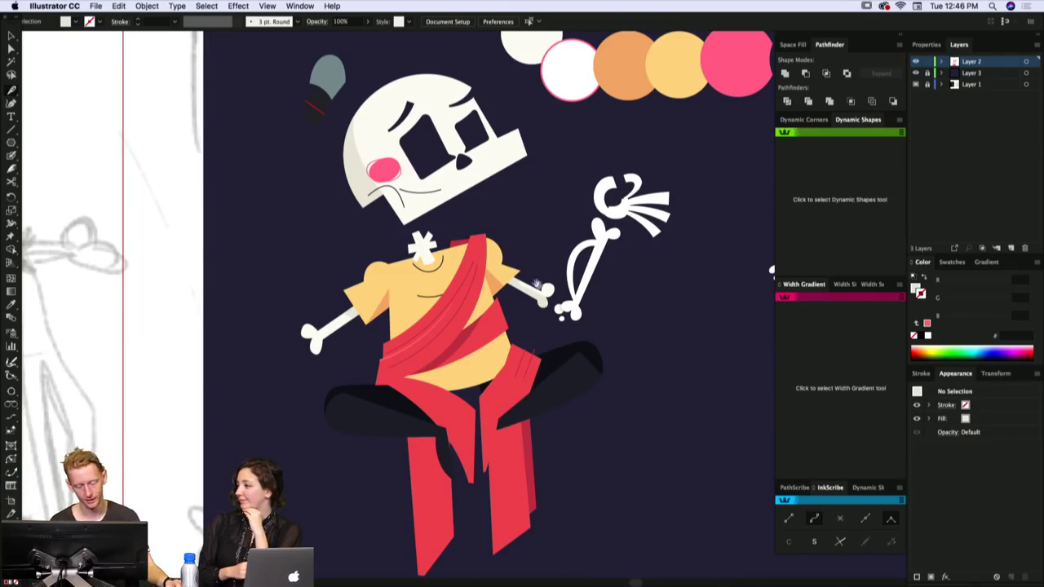
# - In outline view, reposition the armpit-side anchor points of the orange shadow on the shortened sleeve
pyautogui.moveTo(544, 274); pyautogui.dragTo(605, 278)
pyautogui.scroll(-1, 558, 278)
pyautogui.press('super+equal')
pyautogui.press('super+y')
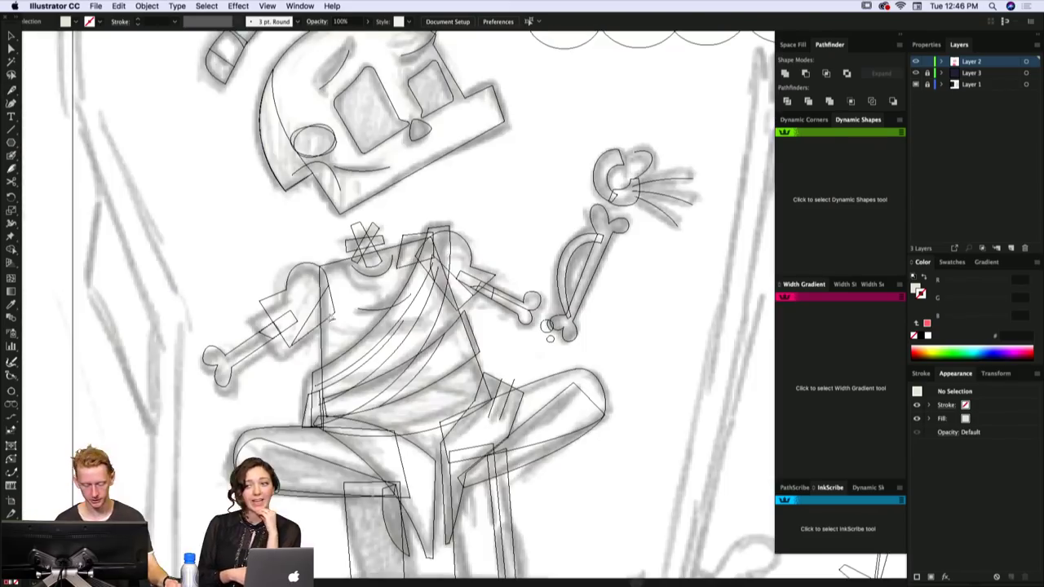
pyautogui.press('a')
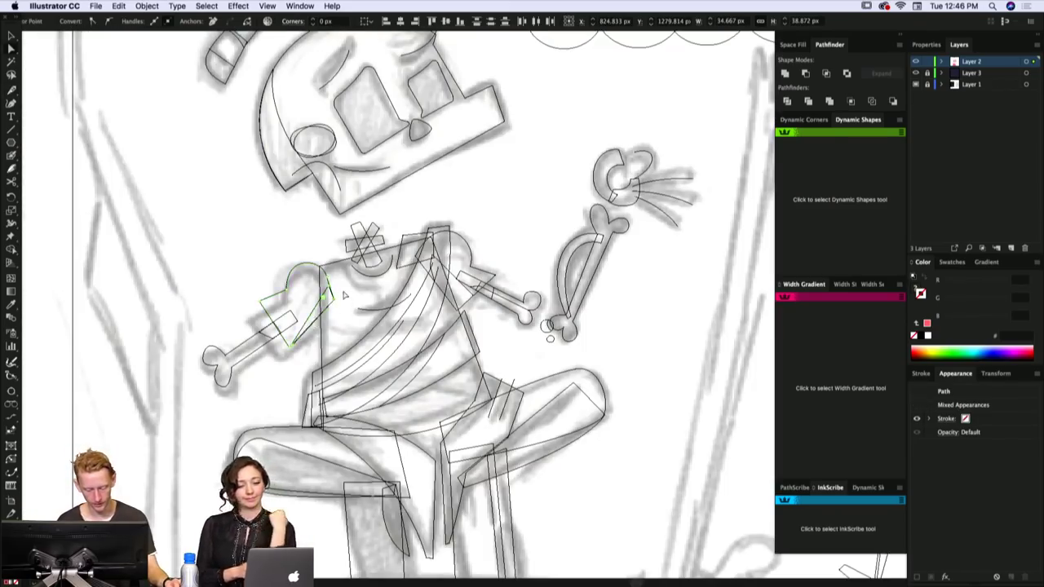
pyautogui.click(335, 300)
pyautogui.click(330, 287)
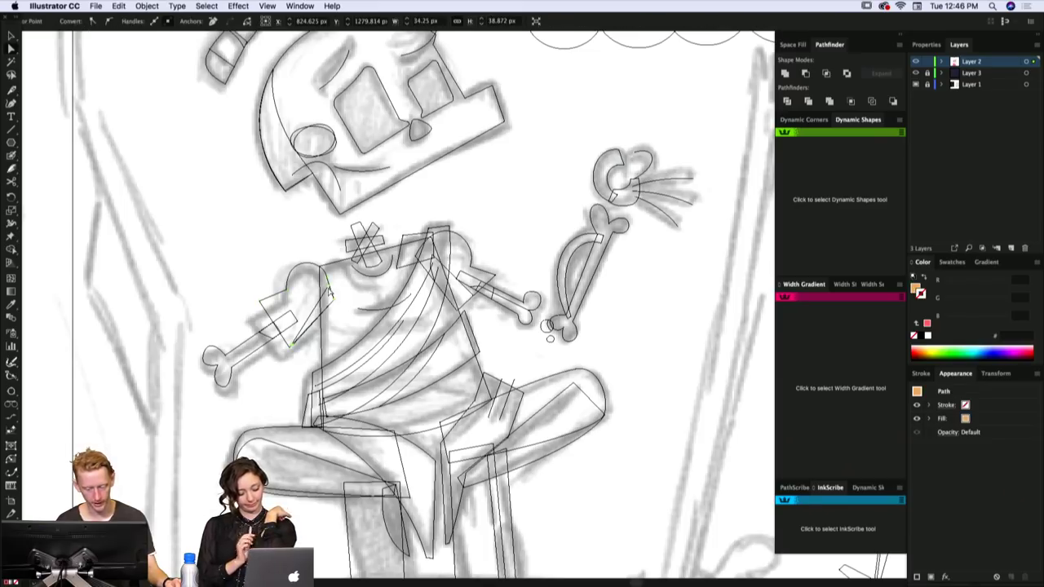
pyautogui.moveTo(330, 287); pyautogui.dragTo(330, 284)
pyautogui.click(337, 284)
pyautogui.click(301, 337)
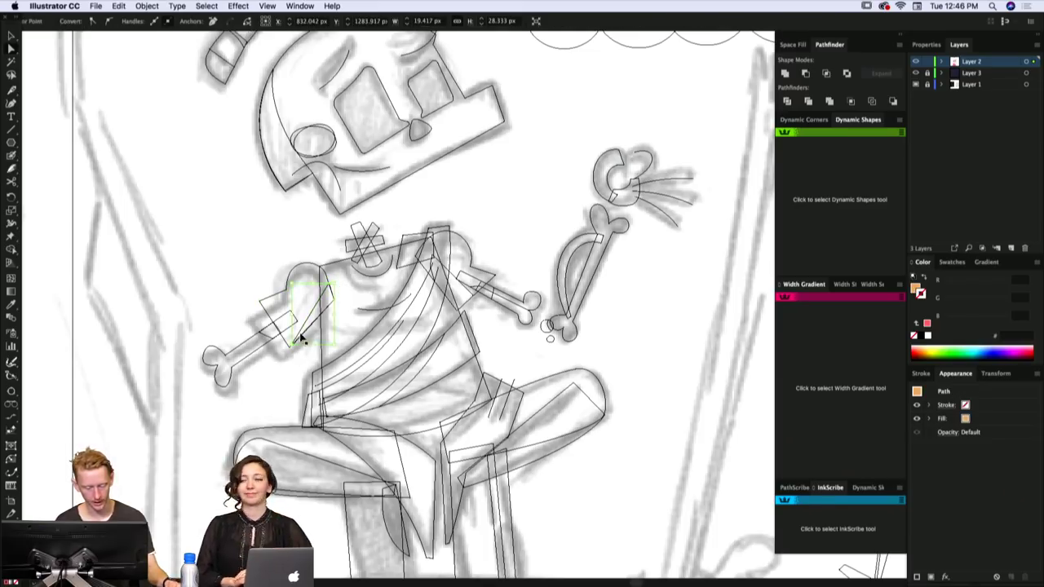
# - Snap the lower point of the orange sleeve shadow onto the sleeve's bottom edge and return to the colour preview
pyautogui.moveTo(283, 321); pyautogui.dragTo(341, 379)
pyautogui.press('super+y')
pyautogui.click(351, 261)
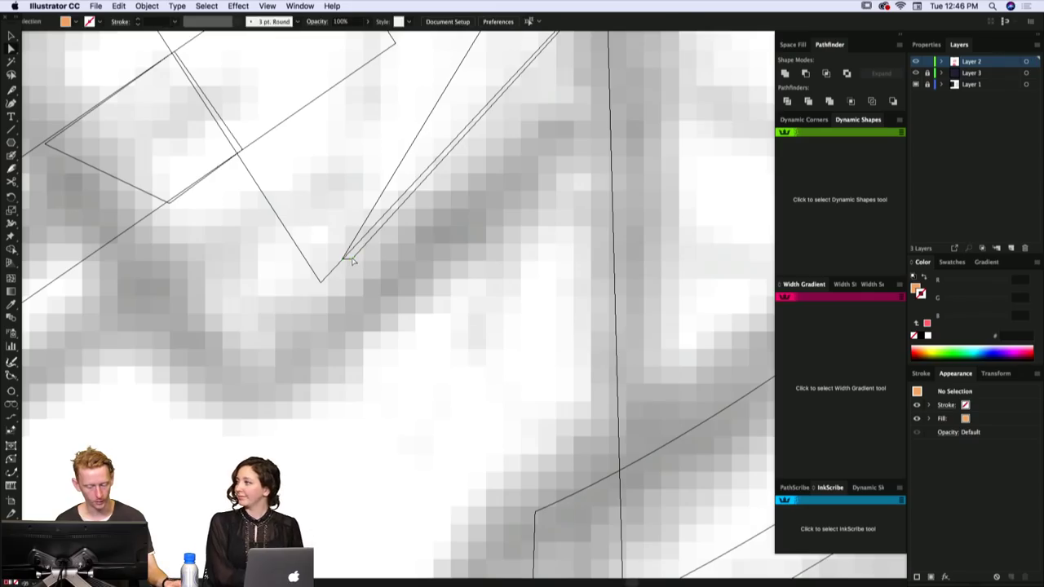
pyautogui.moveTo(351, 260); pyautogui.dragTo(344, 258)
pyautogui.press('z')
pyautogui.moveTo(558, 231)
pyautogui.mouseDown()
pyautogui.moveTo(536, 233)
pyautogui.moveTo(555, 251)
pyautogui.mouseUp()
pyautogui.press('super+y')
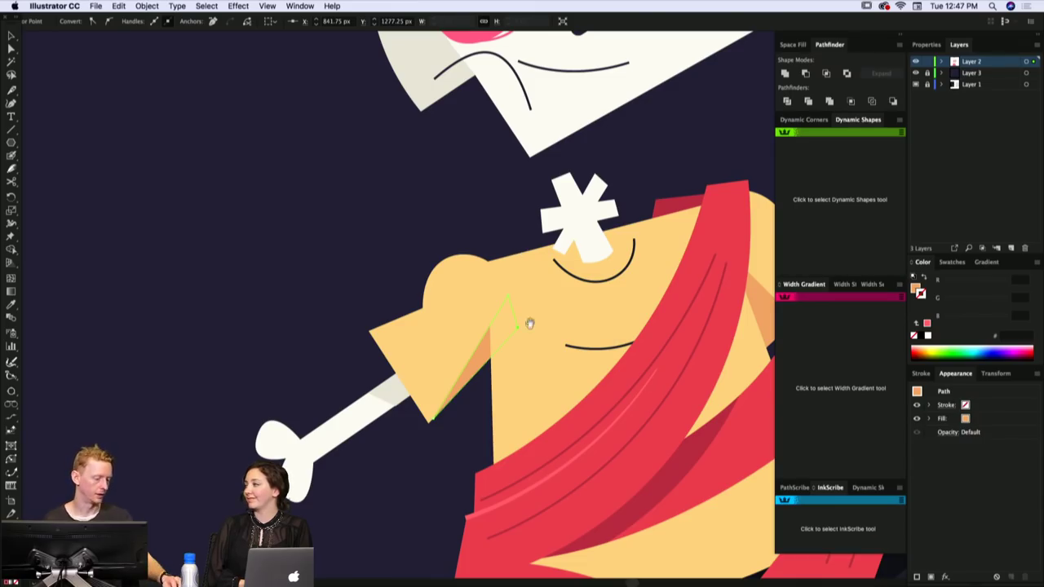
pyautogui.keyDown('alt'); pyautogui.keyDown('super'); pyautogui.click(605, 297); pyautogui.keyUp('super'); pyautogui.keyUp('alt')
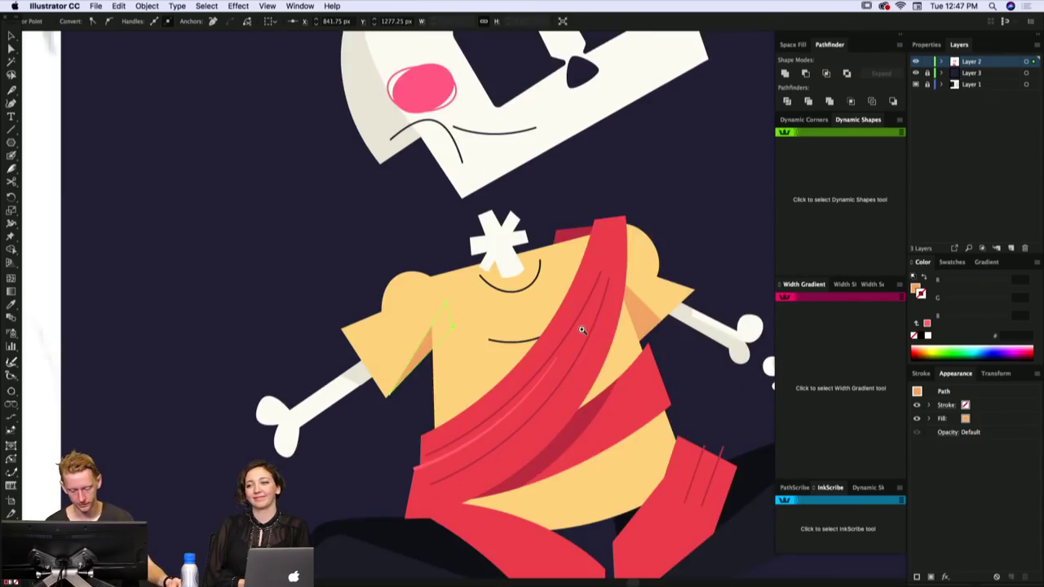
pyautogui.keyDown('alt'); pyautogui.keyDown('super'); pyautogui.click(589, 324); pyautogui.keyUp('super'); pyautogui.keyUp('alt')
pyautogui.keyDown('alt'); pyautogui.keyDown('super'); pyautogui.click(588, 324); pyautogui.keyUp('super'); pyautogui.keyUp('alt')
pyautogui.press('super+shift+a')
# - Recolour the bright red cloth panel hanging below the dark curved shape with the darker red of the other panel's shadow
pyautogui.moveTo(554, 274)
pyautogui.mouseDown()
pyautogui.moveTo(564, 292)
pyautogui.moveTo(560, 284)
pyautogui.mouseUp()
pyautogui.scroll(-4, 560, 285)
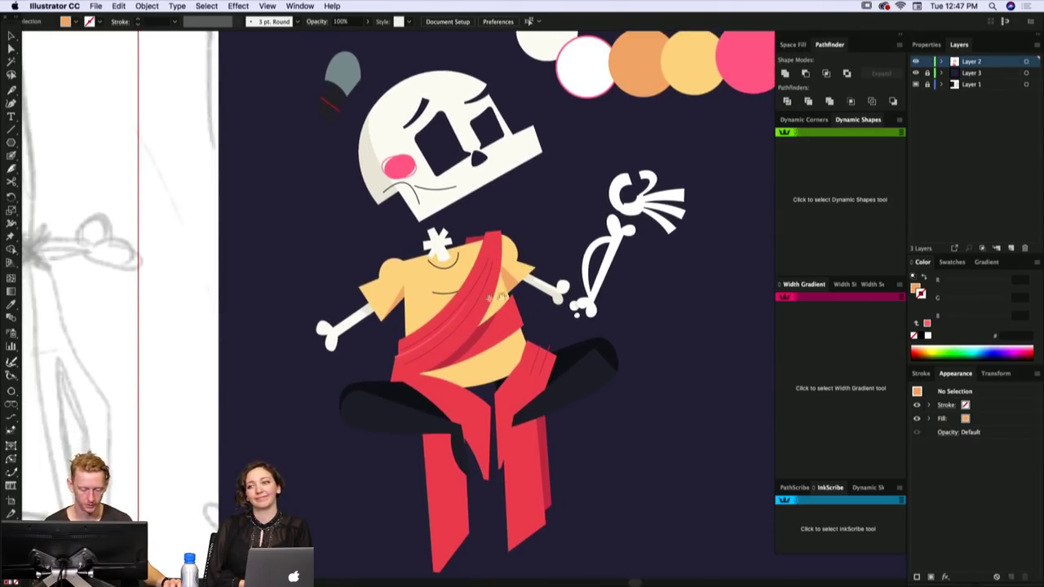
pyautogui.scroll(-2, 531, 255)
pyautogui.hscroll(1, 531, 255)
pyautogui.click(426, 396)
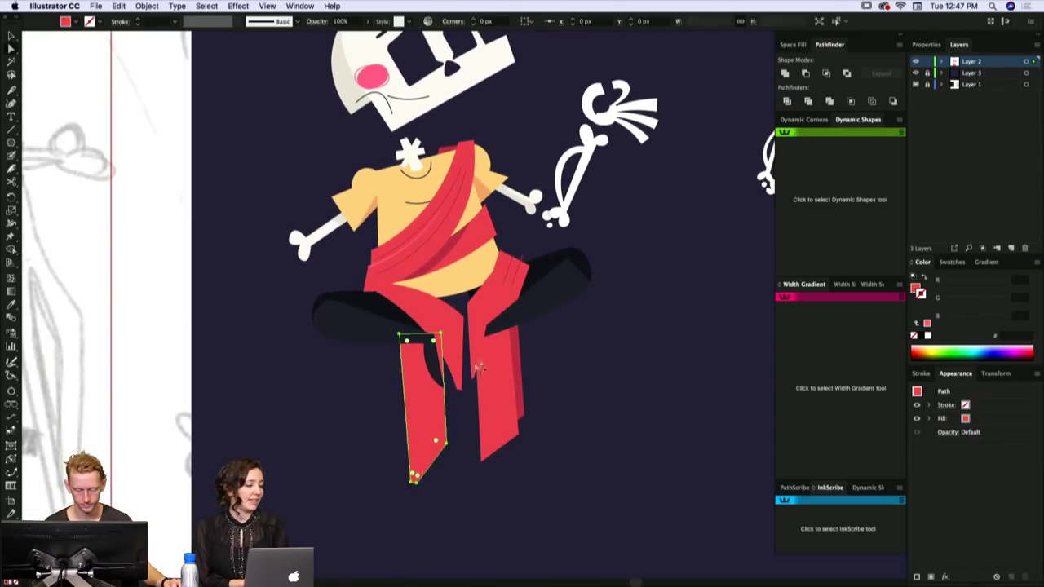
pyautogui.click(520, 371)
pyautogui.hscroll(-2, 520, 371)
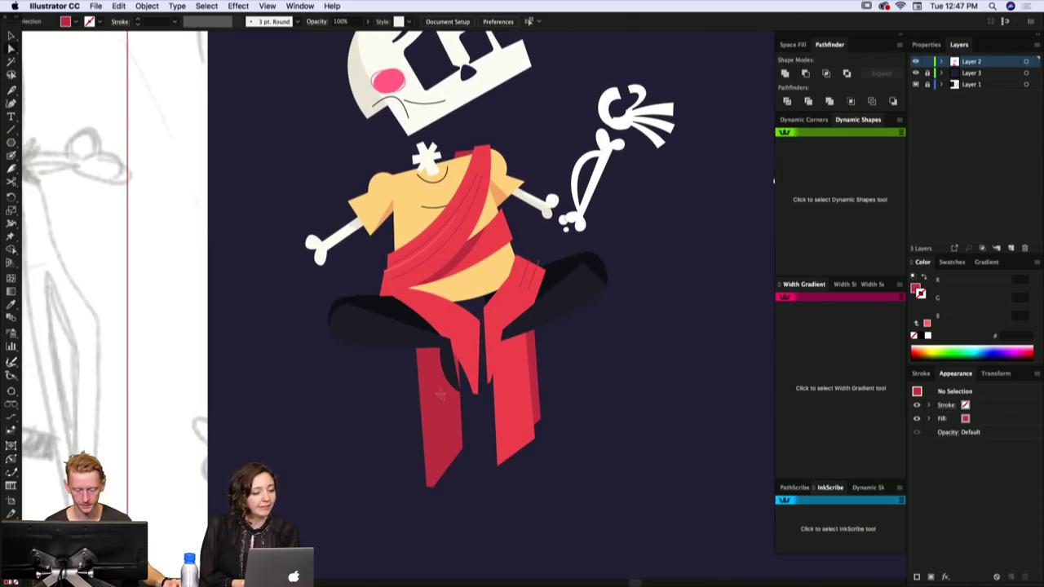
# - Adjust the anchor point at the crossed leg's tapered end where it meets the dark curved shape under the red drape
pyautogui.scroll(1, 497, 333)
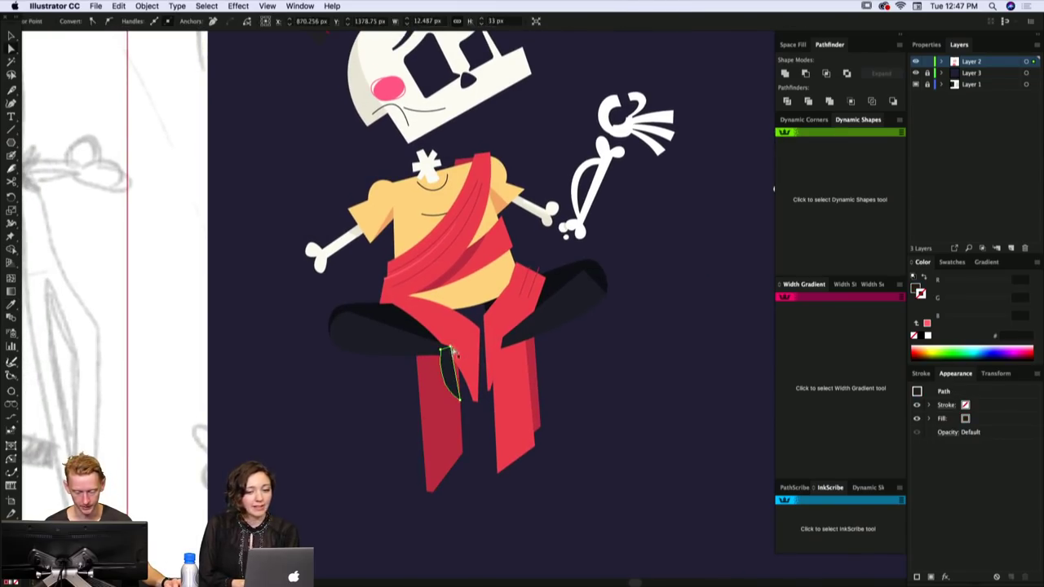
pyautogui.click(451, 351)
pyautogui.click(447, 352)
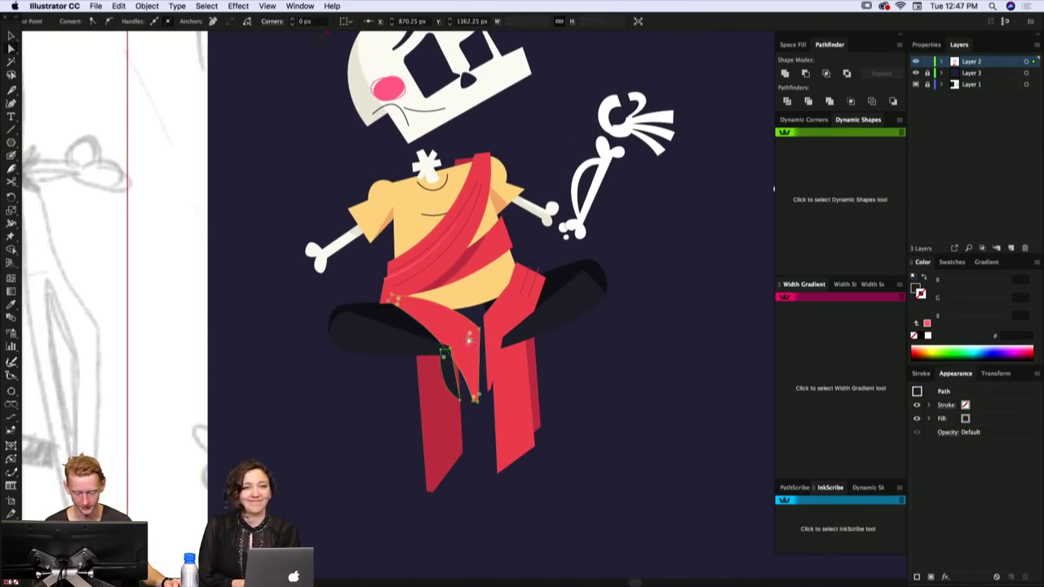
pyautogui.click(469, 336)
pyautogui.scroll(-1, 516, 322)
pyautogui.click(446, 352)
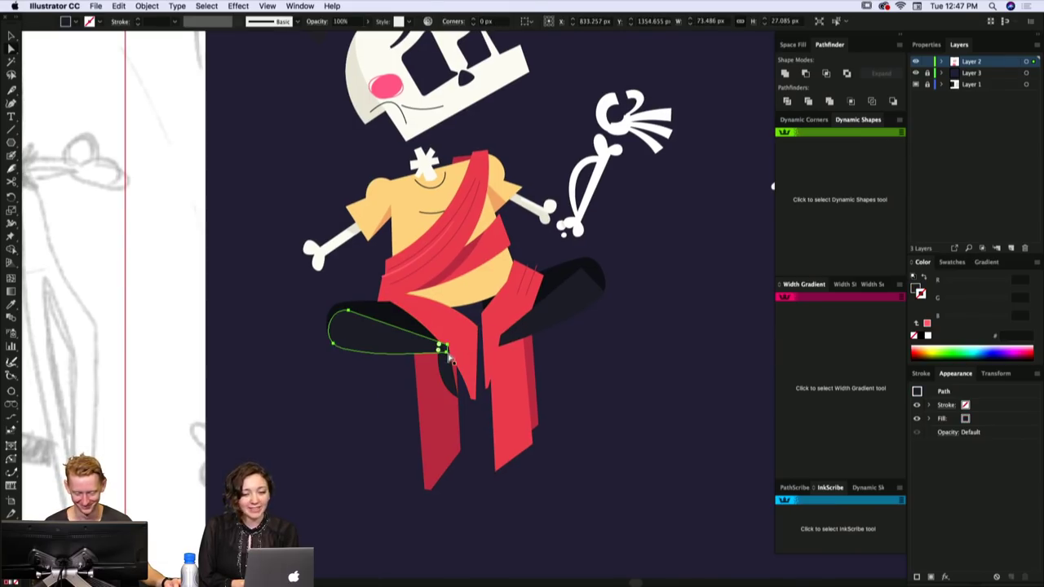
pyautogui.moveTo(447, 352); pyautogui.dragTo(450, 354)
pyautogui.press('super+shift+a')
# - Fill the red-outlined long bone above the small skeleton with the white sampled from the seated skeleton's raised hand
pyautogui.moveTo(602, 230); pyautogui.dragTo(593, 347)
pyautogui.keyDown('alt'); pyautogui.keyDown('super'); pyautogui.click(588, 323); pyautogui.keyUp('super'); pyautogui.keyUp('alt')
pyautogui.moveTo(566, 307); pyautogui.dragTo(585, 344)
pyautogui.scroll(-6, 640, 279)
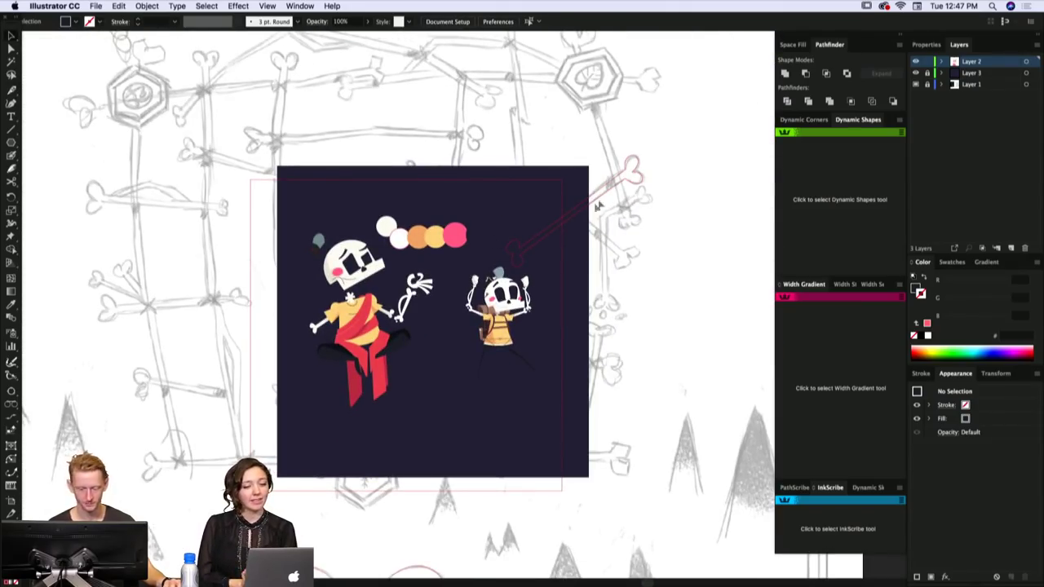
pyautogui.moveTo(633, 193)
pyautogui.mouseDown()
pyautogui.moveTo(601, 189)
pyautogui.moveTo(629, 168)
pyautogui.mouseUp()
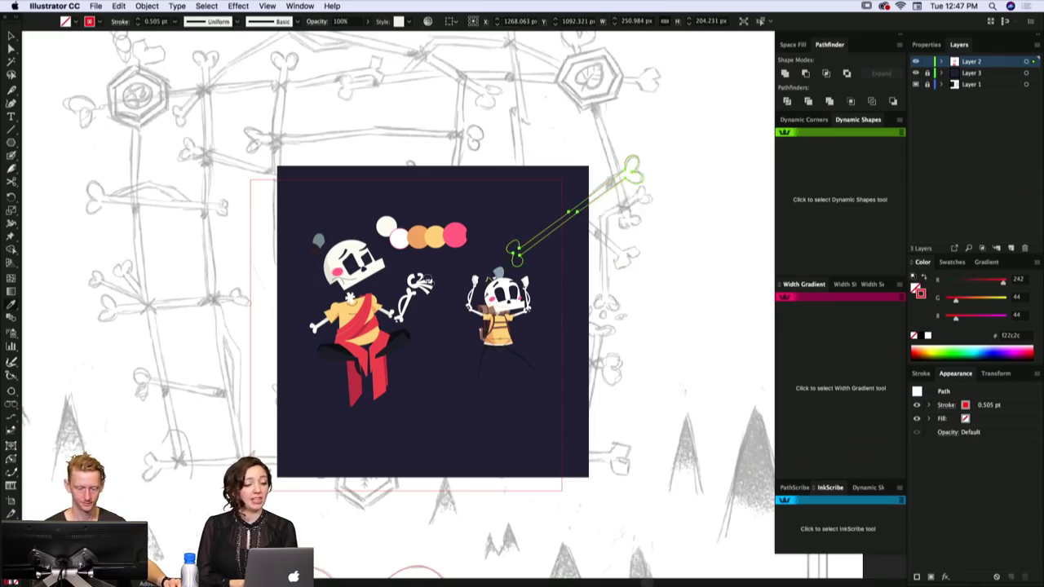
pyautogui.click(415, 289)
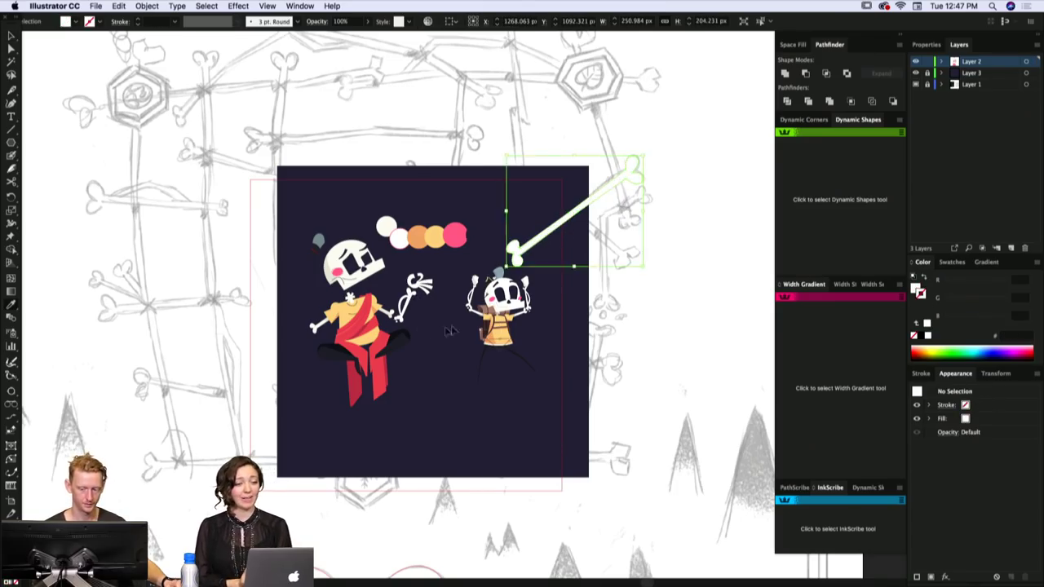
pyautogui.keyDown('super'); pyautogui.click(449, 331); pyautogui.keyUp('super')
pyautogui.scroll(-1, 529, 290)
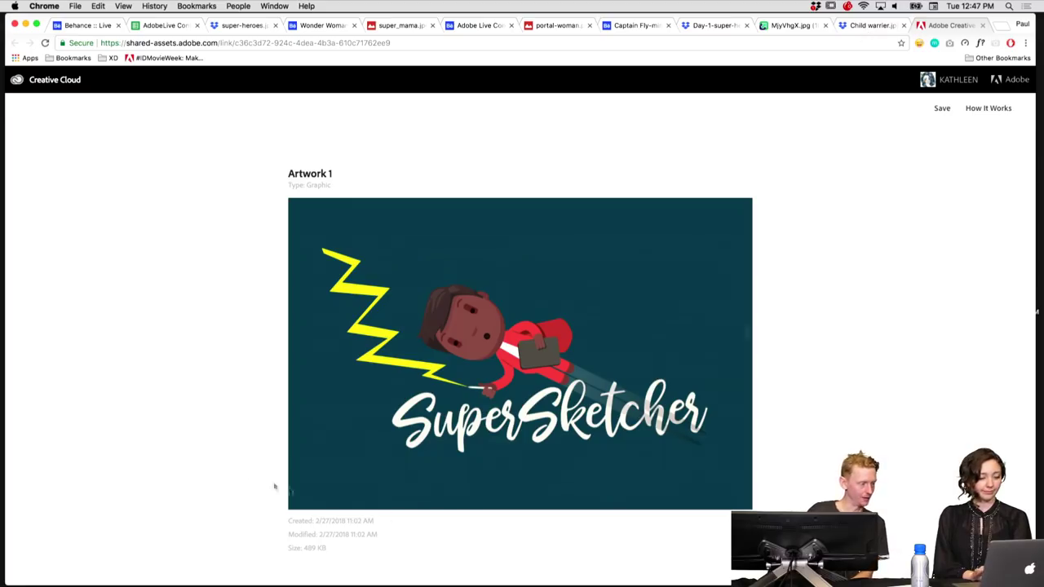
# - Switch to Chrome and examine the shared SuperSketcher artwork at different zoom levels
pyautogui.press('super+equal')
pyautogui.press('super+equal')
pyautogui.press('super+minus')
pyautogui.press('super+minus')
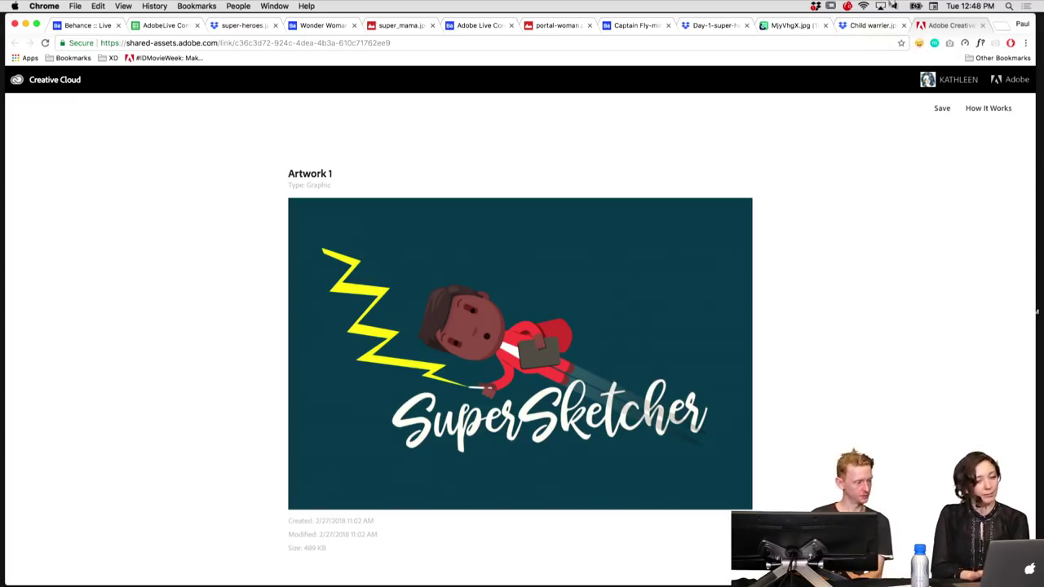
# - Open the Child warrier.jpg illustration and examine the whole character from head to boots
pyautogui.click(866, 27)
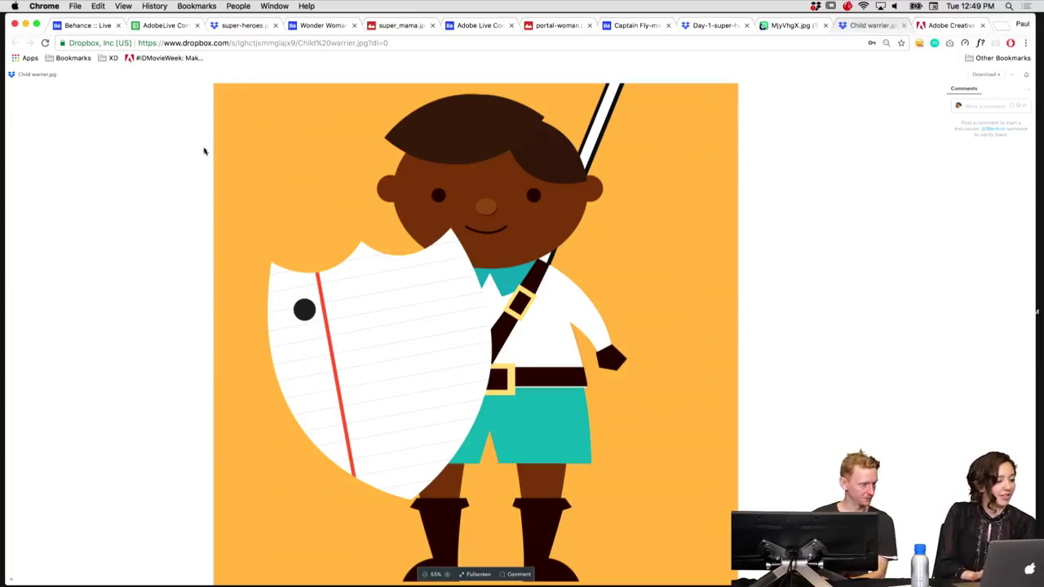
pyautogui.scroll(-1, 486, 282)
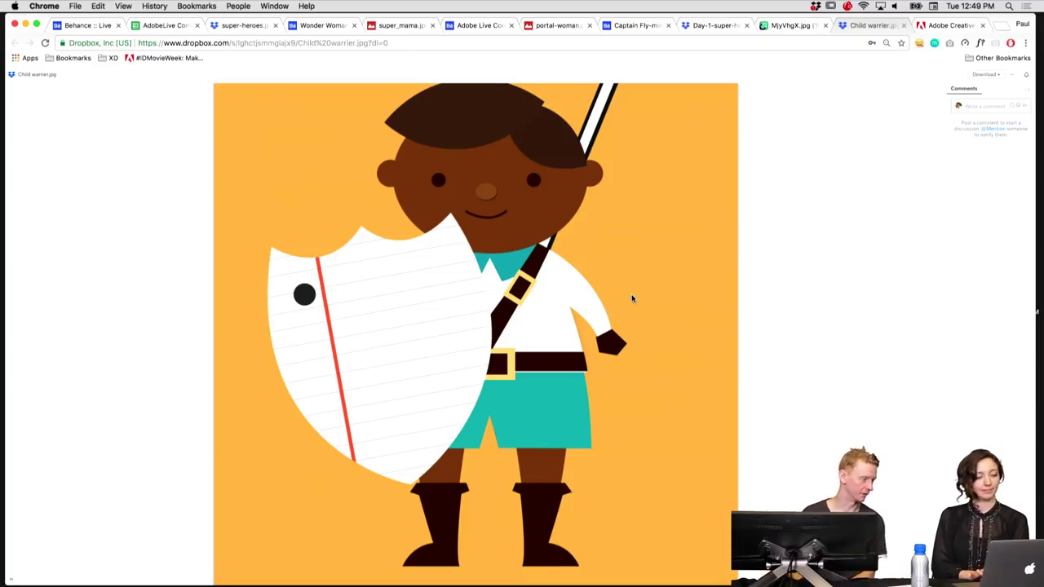
pyautogui.scroll(-3, 632, 299)
pyautogui.scroll(3, 631, 298)
pyautogui.scroll(-2, 631, 298)
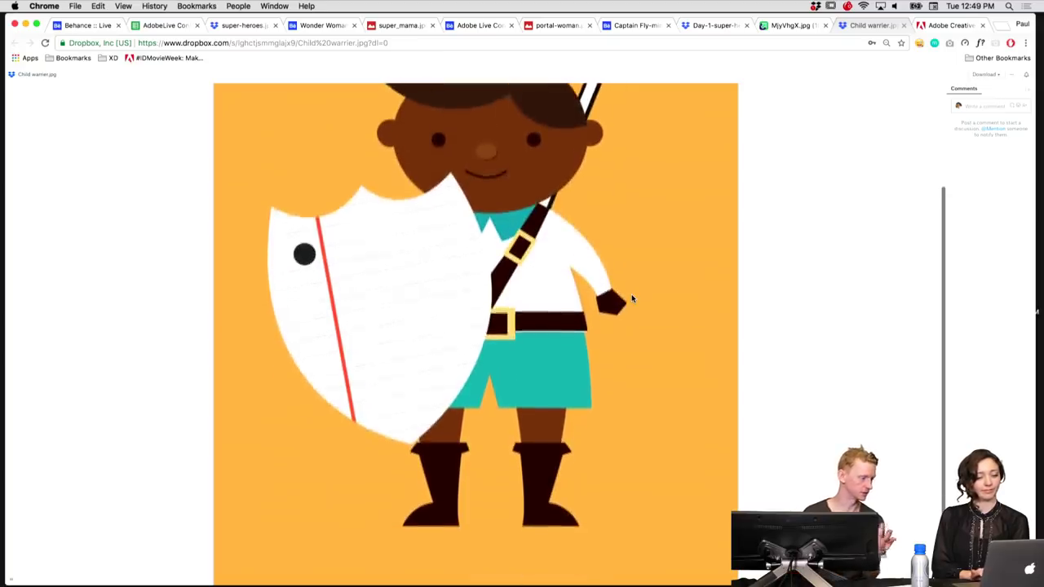
pyautogui.scroll(1, 631, 298)
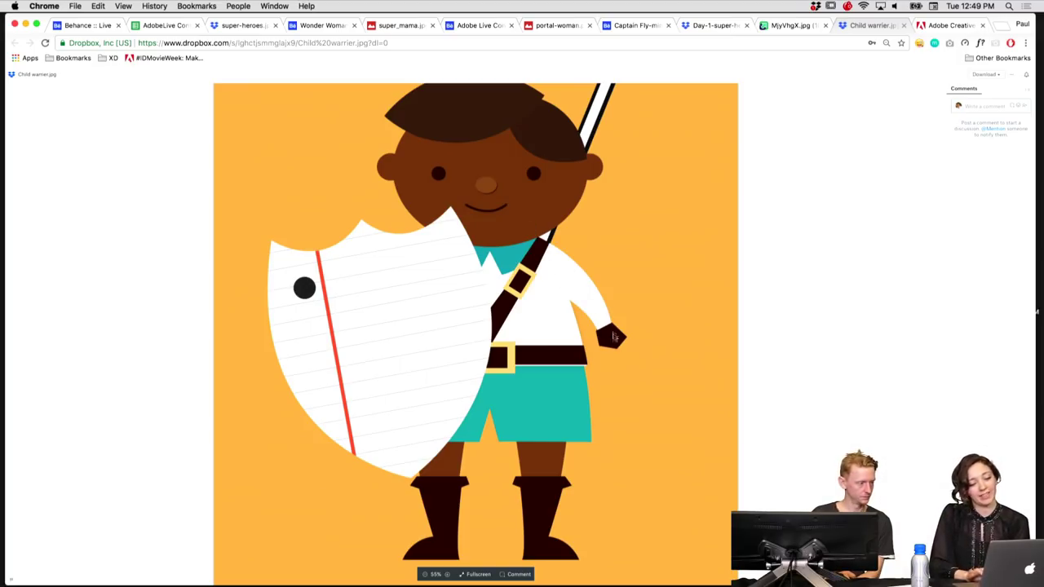
# - View the Derelict Man, Mouse Boy and Captain Fly-mingo superhero submissions one after another
pyautogui.click(791, 25)
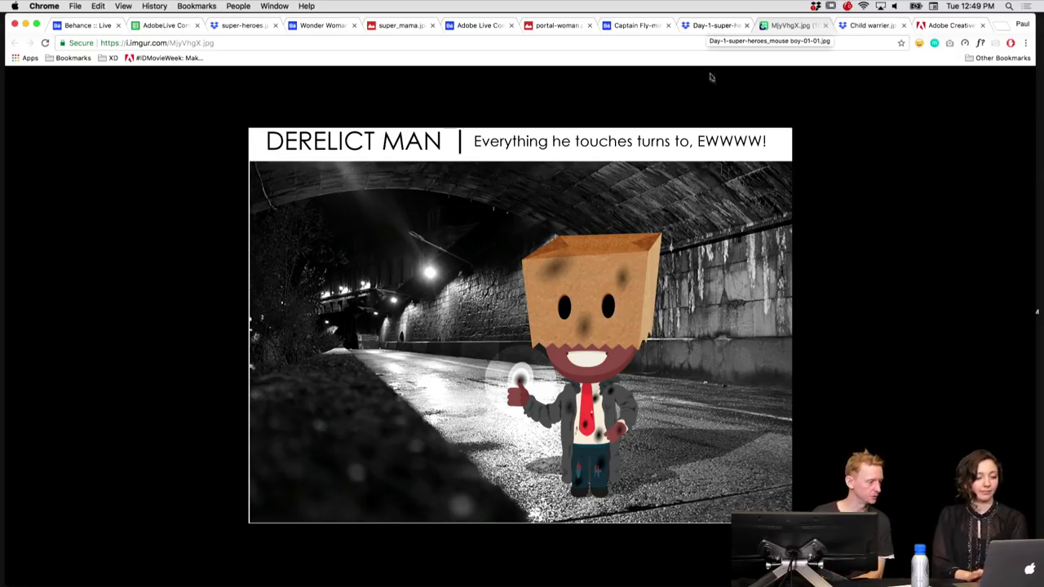
pyautogui.click(698, 28)
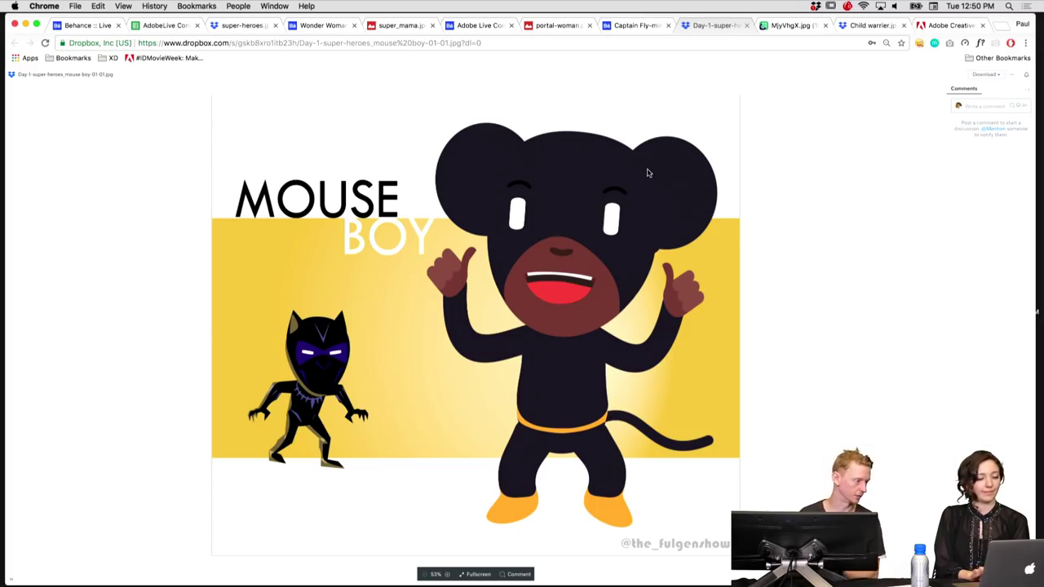
pyautogui.click(631, 27)
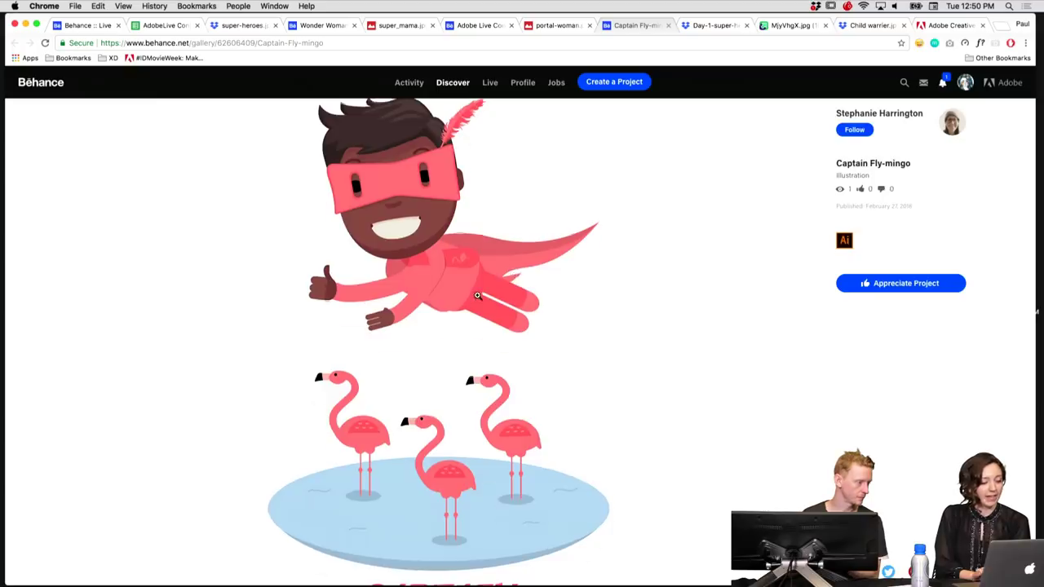
# - Examine the Captain Fly-mingo artwork down to its title, and open the image in the full-size viewer
pyautogui.scroll(-3, 481, 300)
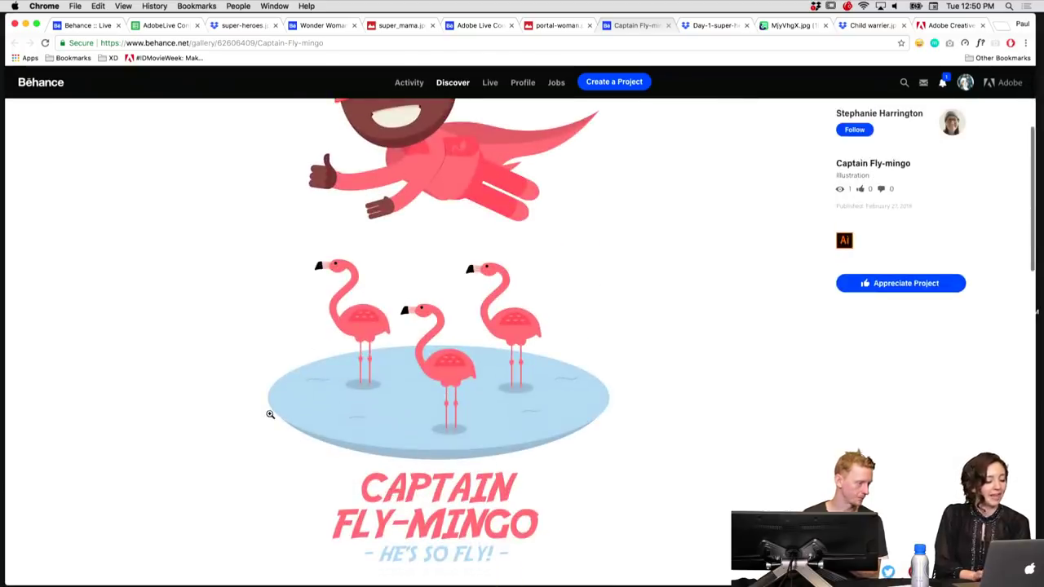
pyautogui.scroll(4, 269, 414)
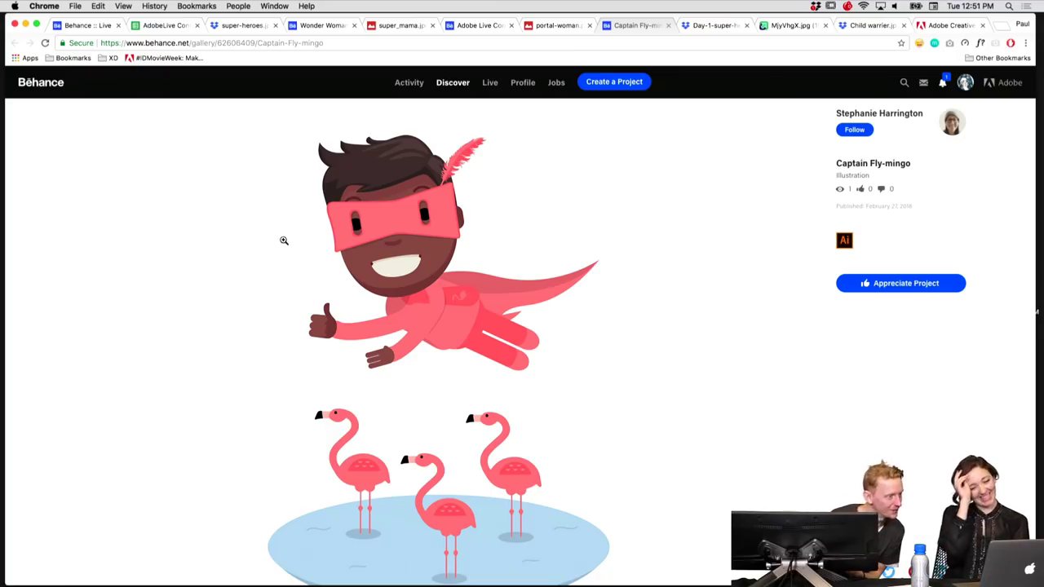
pyautogui.click(440, 172)
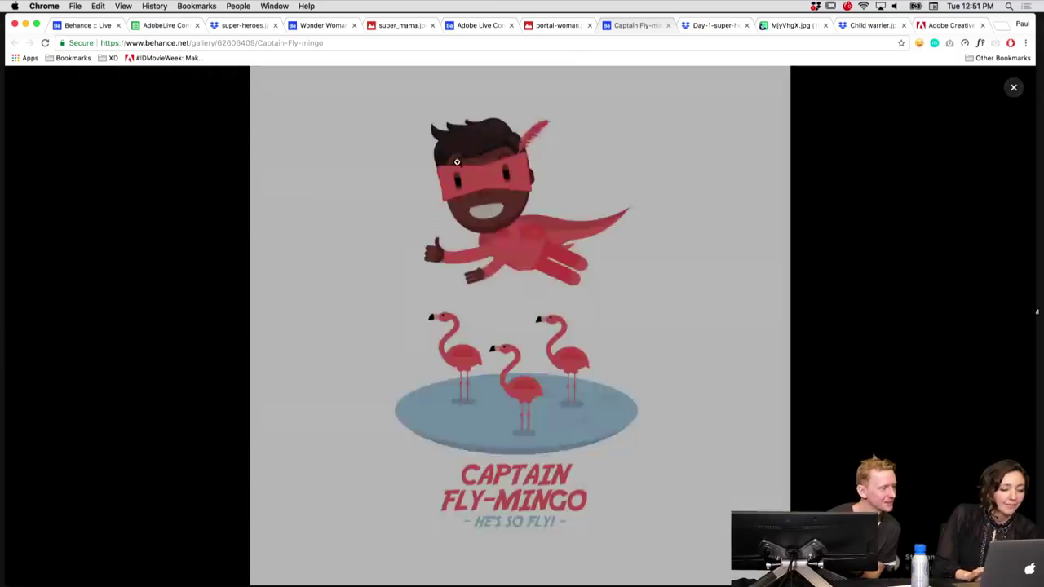
pyautogui.press('super+0')
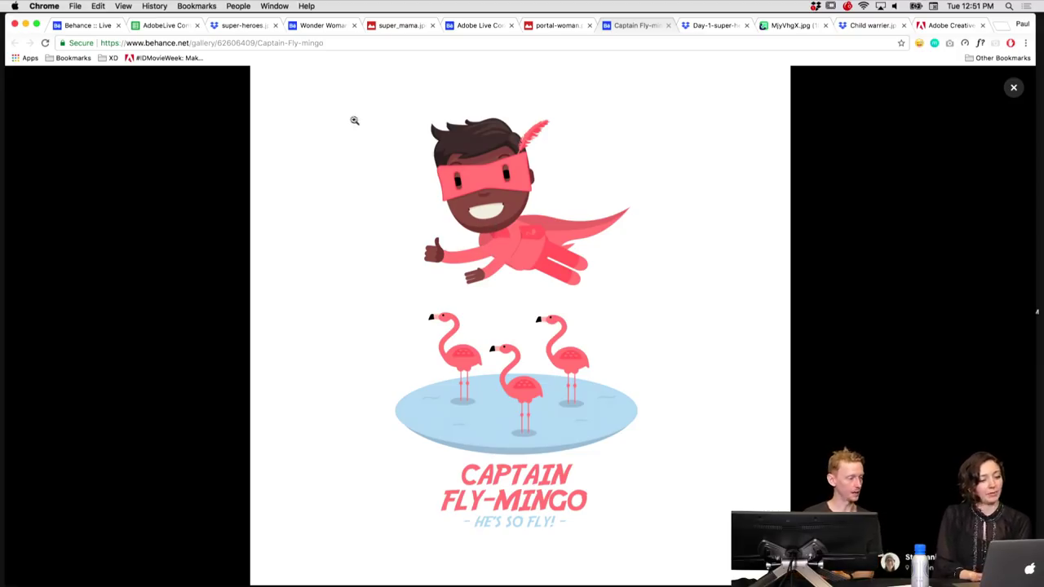
# - View the portal-woman.png submission and the Adobe Live Contest: Superhero artwork with Madam Mime
pyautogui.click(555, 27)
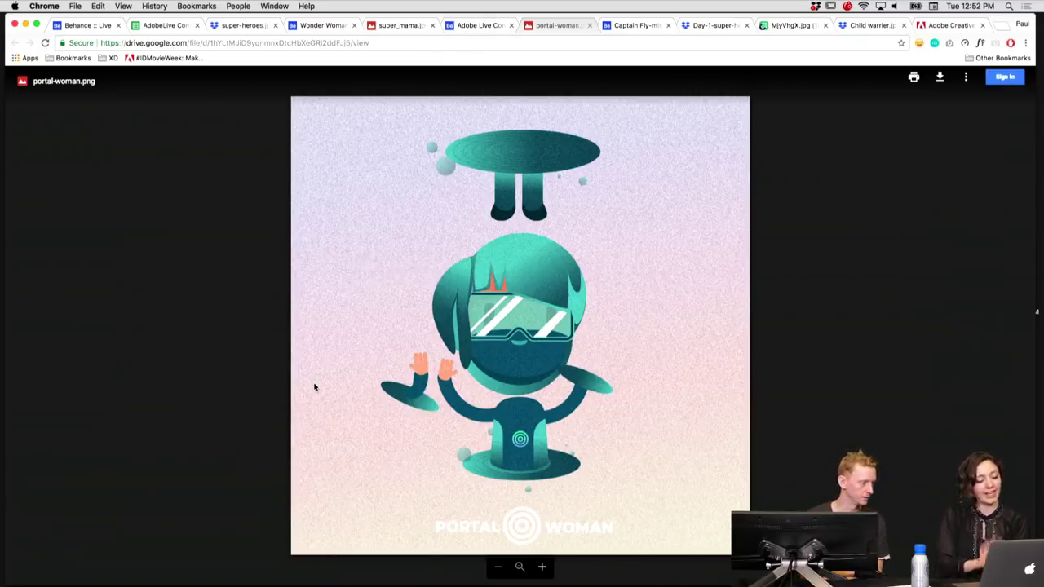
pyautogui.click(476, 26)
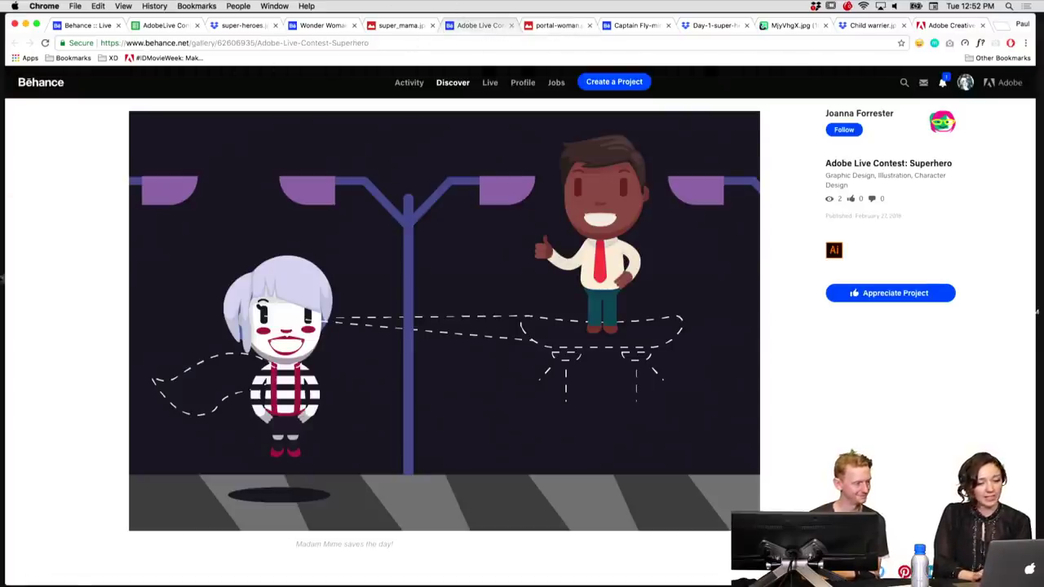
pyautogui.scroll(-1, 57, 373)
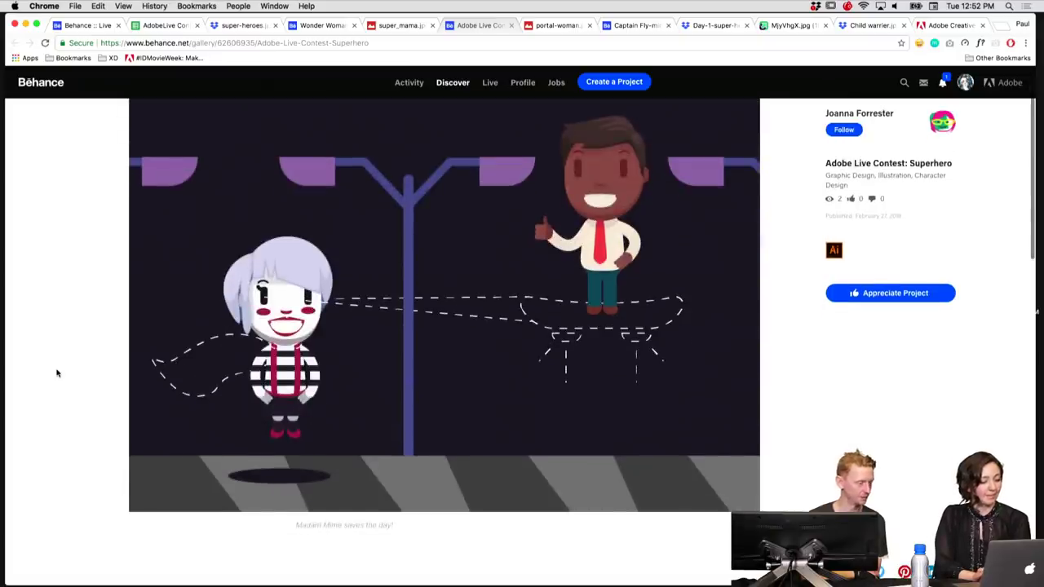
pyautogui.scroll(2, 57, 373)
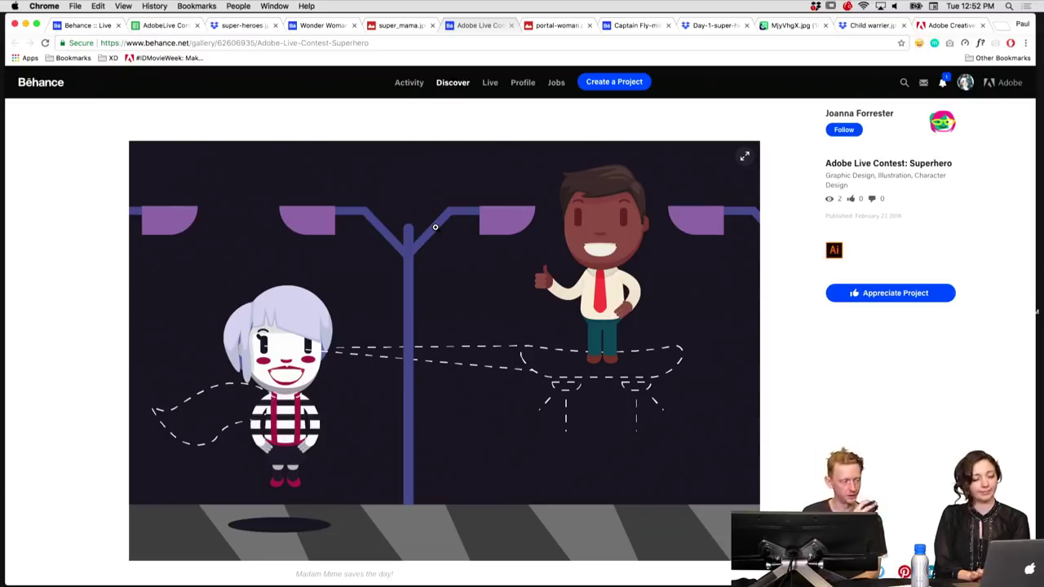
# - View super_mama.jpg enlarged, followed by the Wonder Woman and super-heroes.jpg candy character submissions
pyautogui.click(395, 25)
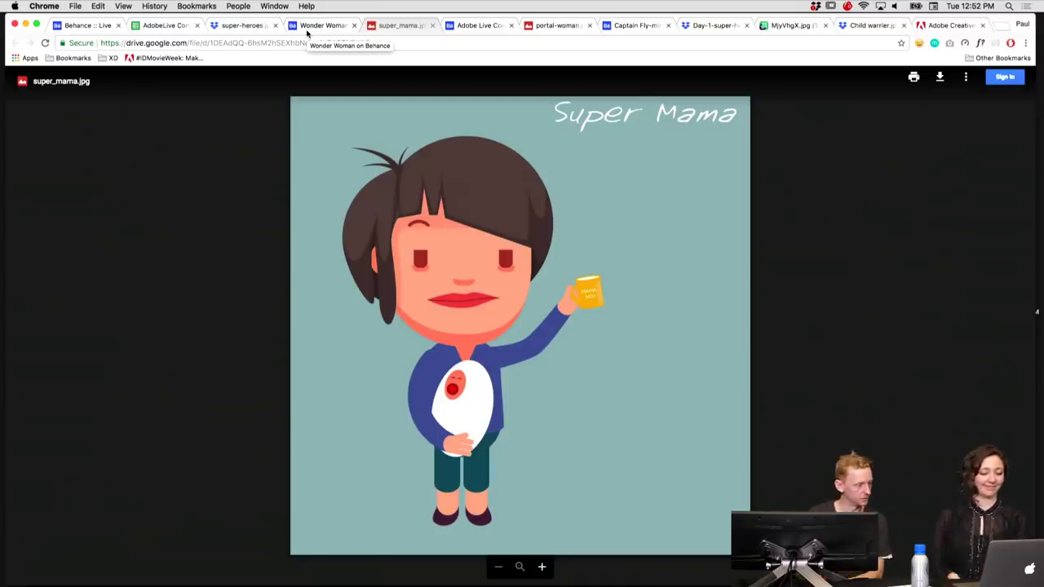
pyautogui.click(543, 567)
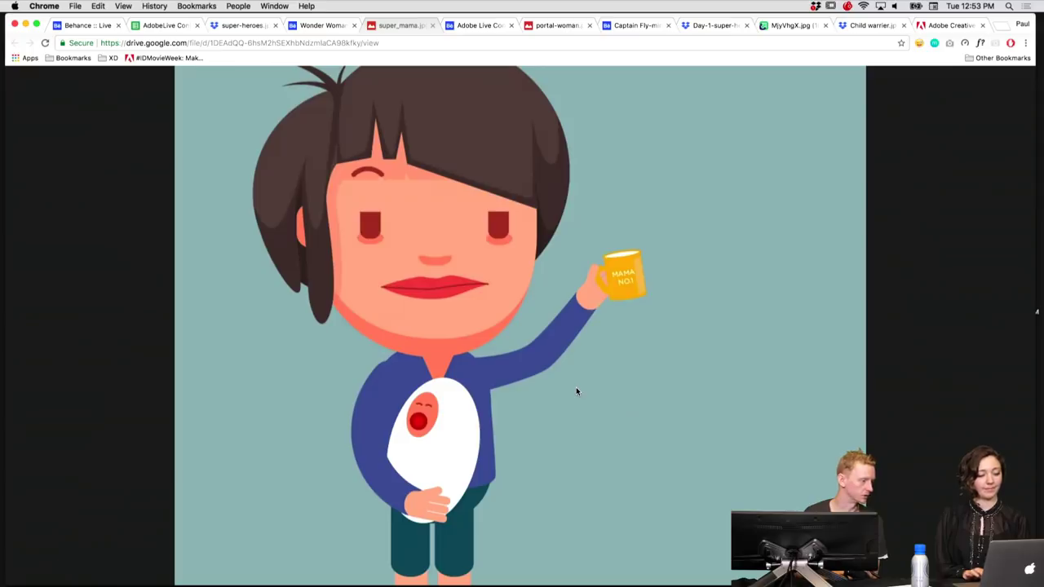
pyautogui.click(318, 25)
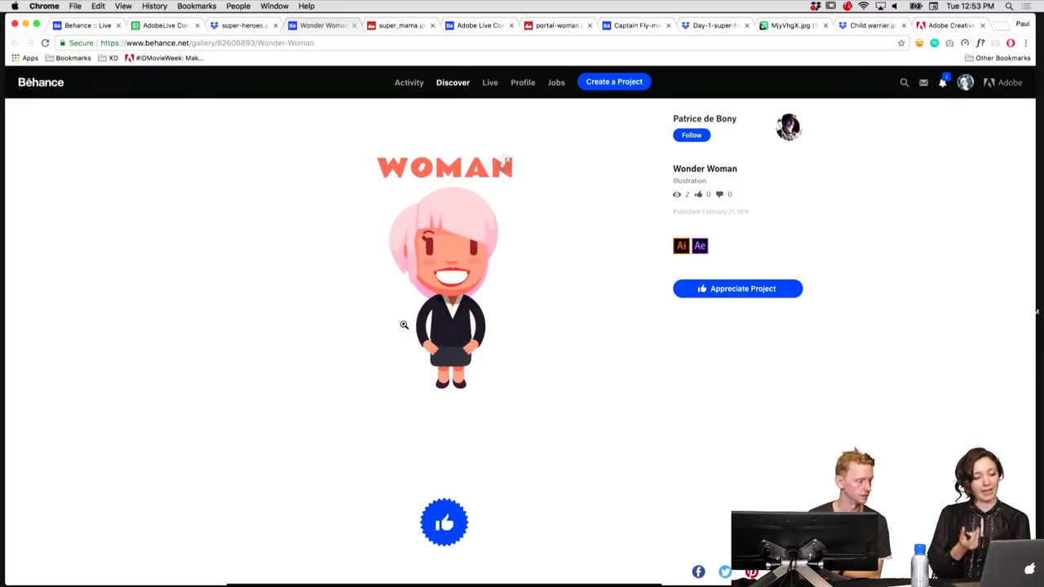
pyautogui.click(244, 25)
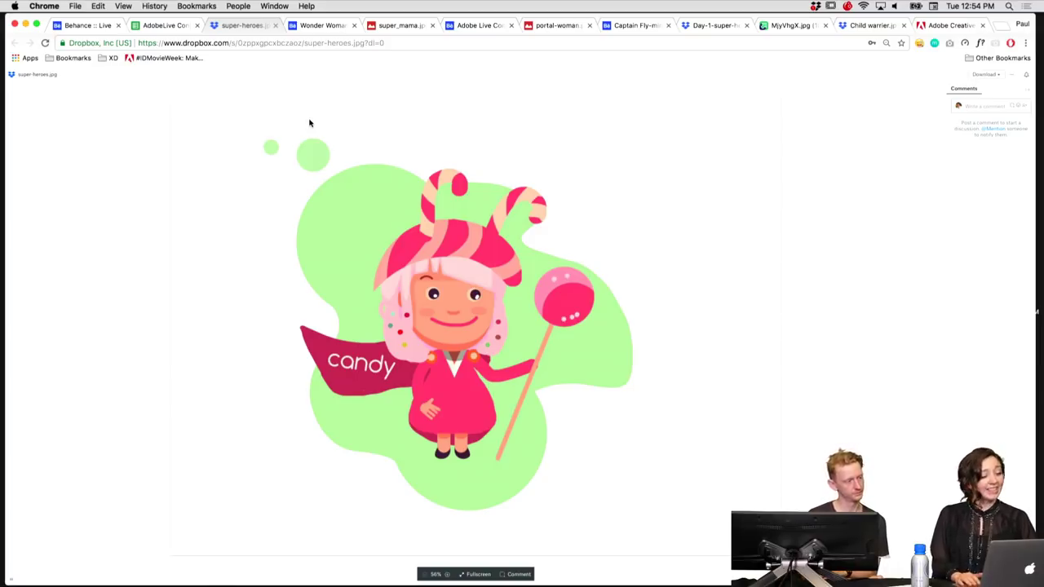
# - Go back through the open superhero submissions from the candy character to Mouse Boy for comparison
pyautogui.hotkey('ctrl', 'Tab')
pyautogui.hotkey('ctrl', 'Tab')
pyautogui.hotkey('ctrl', 'Tab')
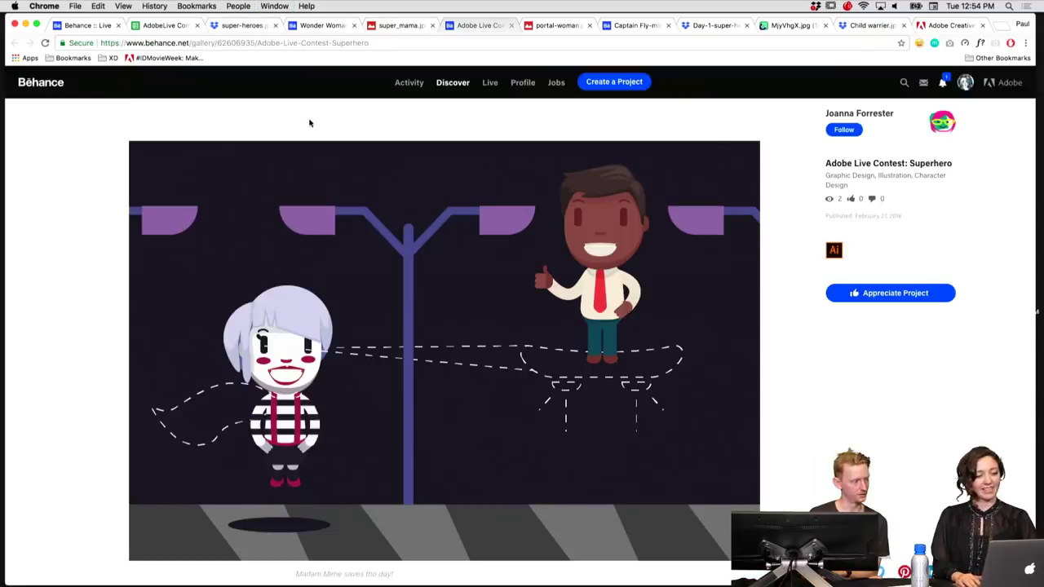
pyautogui.hotkey('ctrl', 'Tab')
pyautogui.hotkey('ctrl', 'Tab')
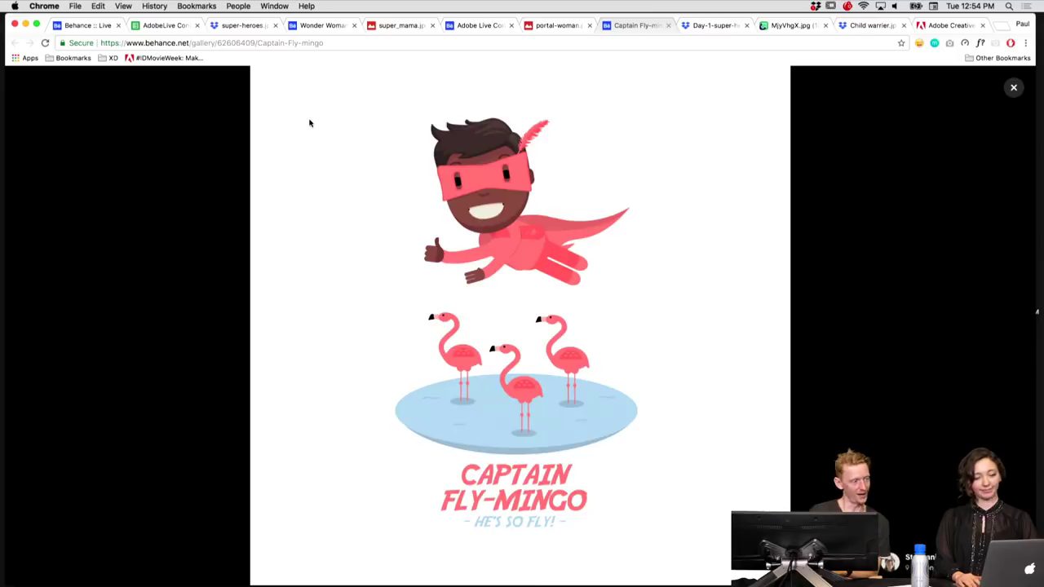
pyautogui.hotkey('ctrl', 'shift', 'Tab')
pyautogui.hotkey('ctrl', 'Tab')
pyautogui.hotkey('ctrl', 'Tab')
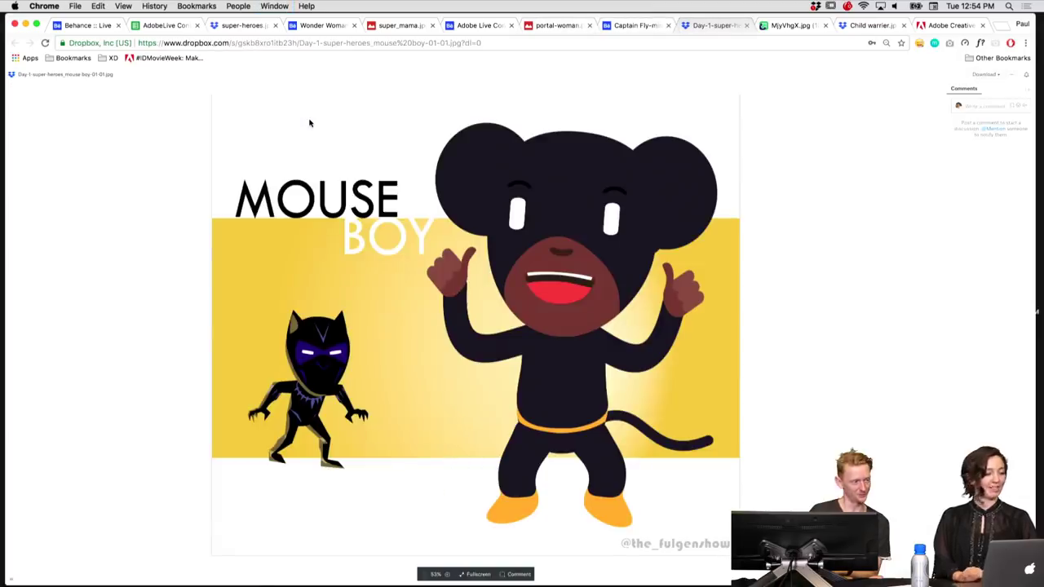